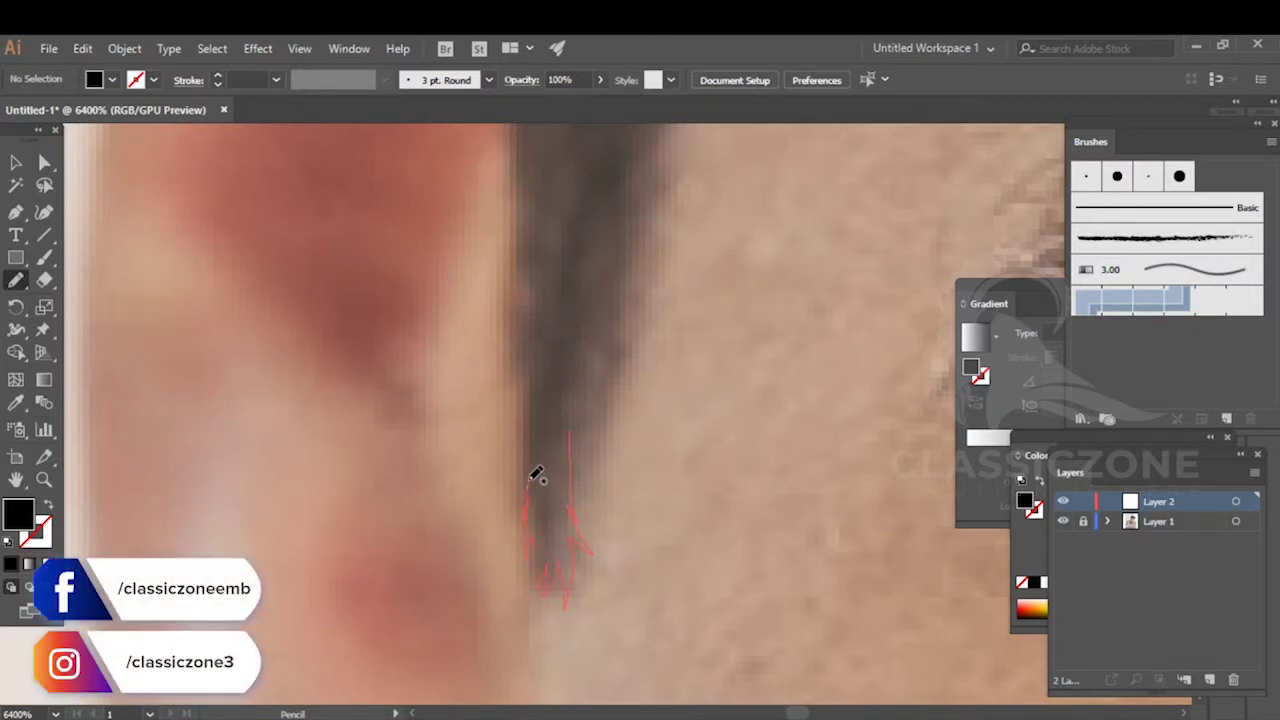
- Trace the lower tip of the sideburn with the Pencil as a closed black shape with jagged hair edges
drag(531, 467, 527, 418)
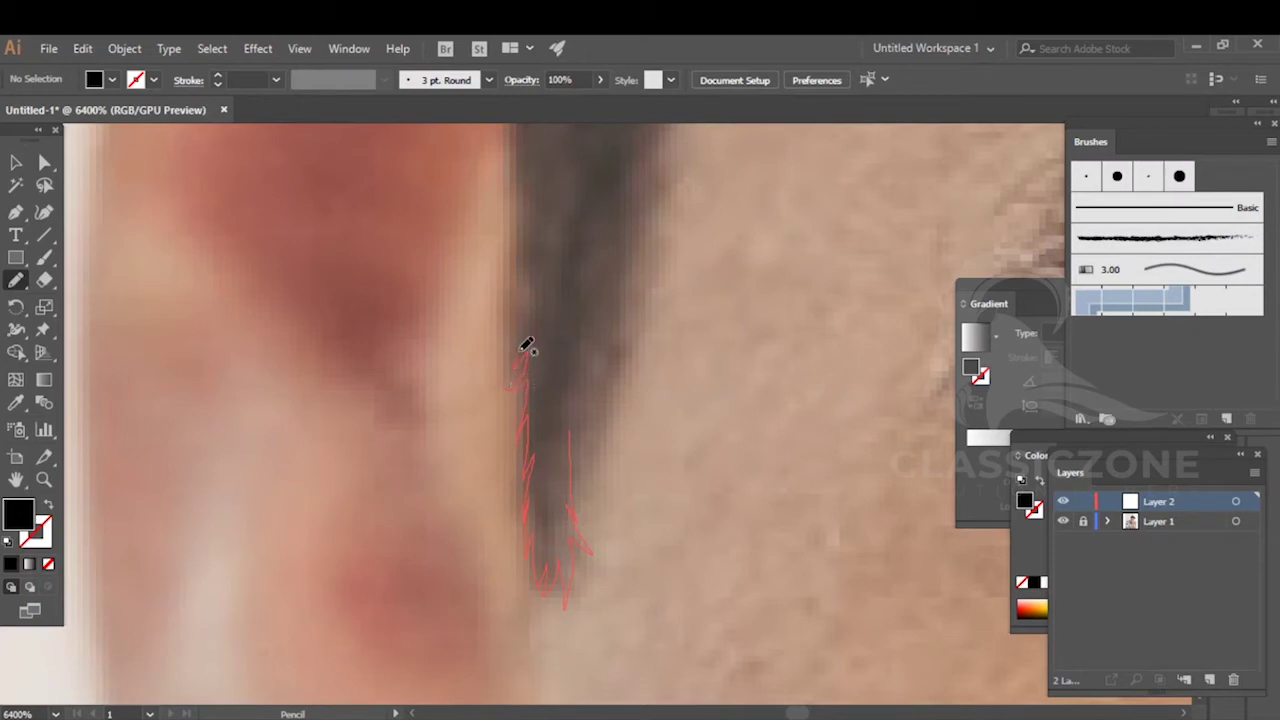
drag(546, 340, 570, 434)
ctrl+click(607, 403)
- Add two black shapes with fine spiky strands along the face-side edge just above the sideburn tip
mouse_move(568, 321)
mouse_down()
mouse_move(558, 552)
mouse_move(515, 403)
mouse_up()
scroll(520, 537, up, 1)
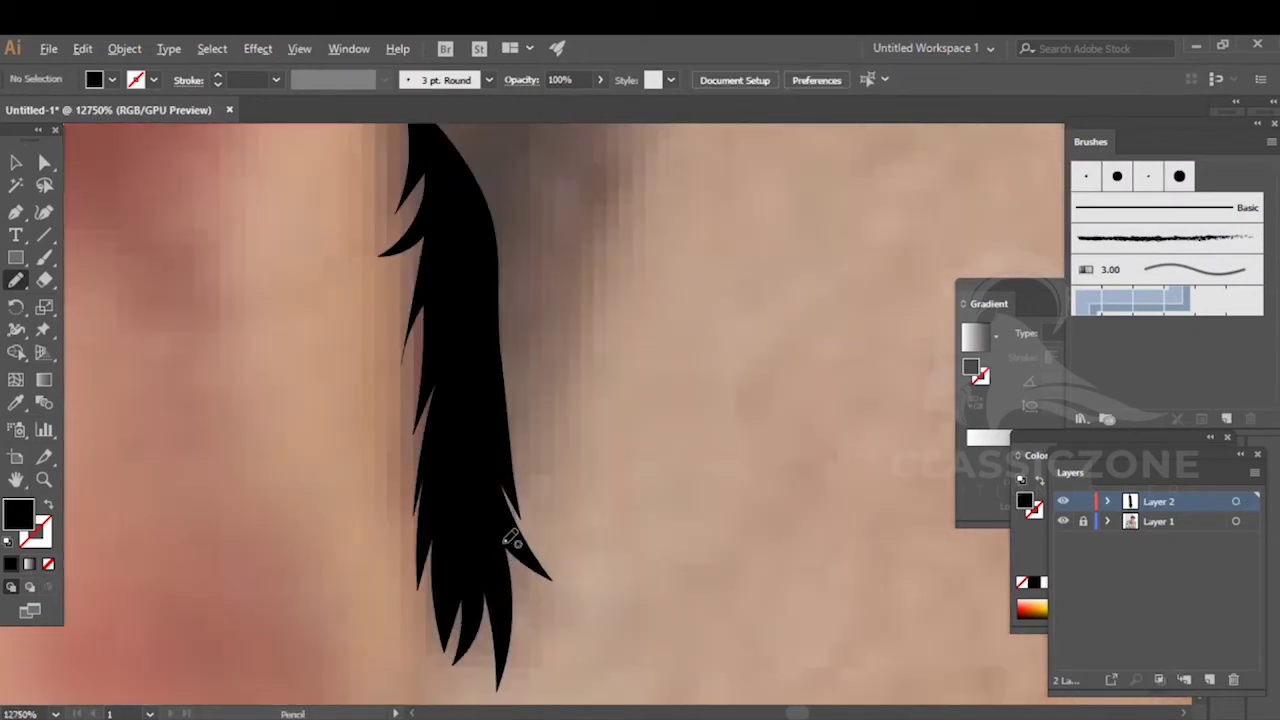
mouse_move(512, 490)
mouse_down()
mouse_move(492, 533)
mouse_move(478, 511)
mouse_move(494, 450)
mouse_up()
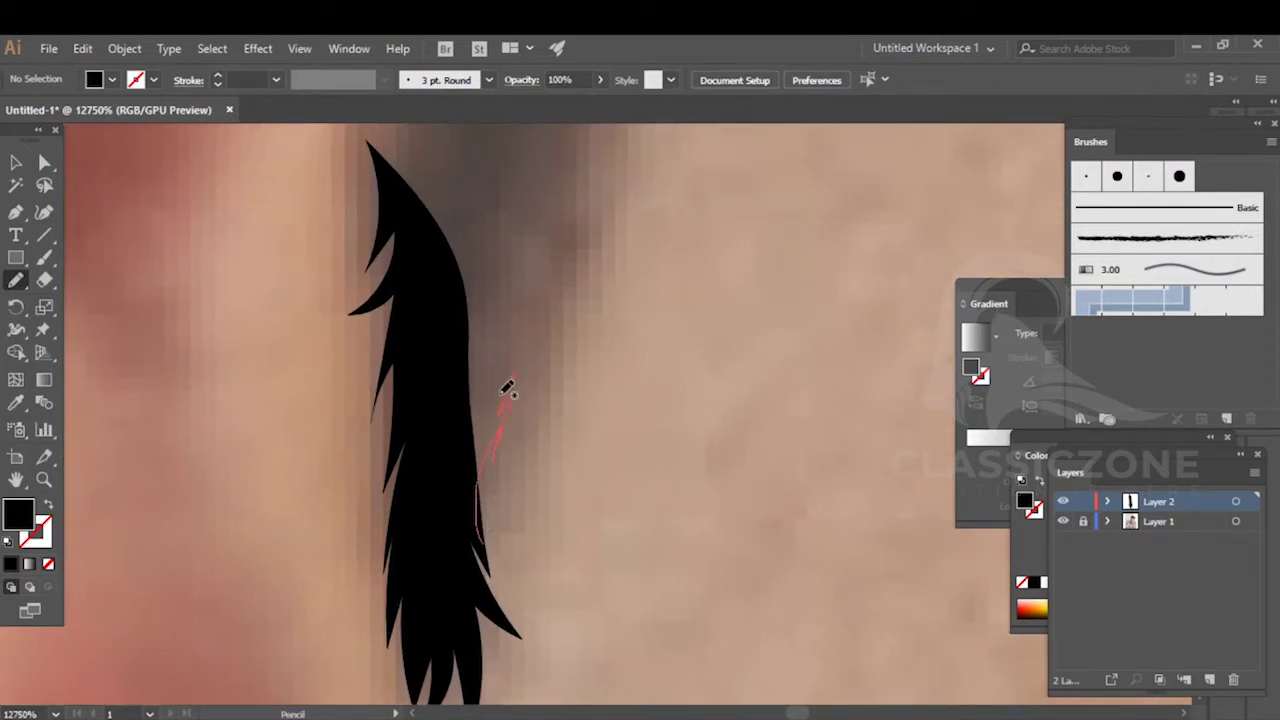
mouse_move(502, 353)
mouse_down()
mouse_move(476, 398)
mouse_move(480, 541)
mouse_up()
ctrl+click(576, 369)
drag(534, 304, 595, 470)
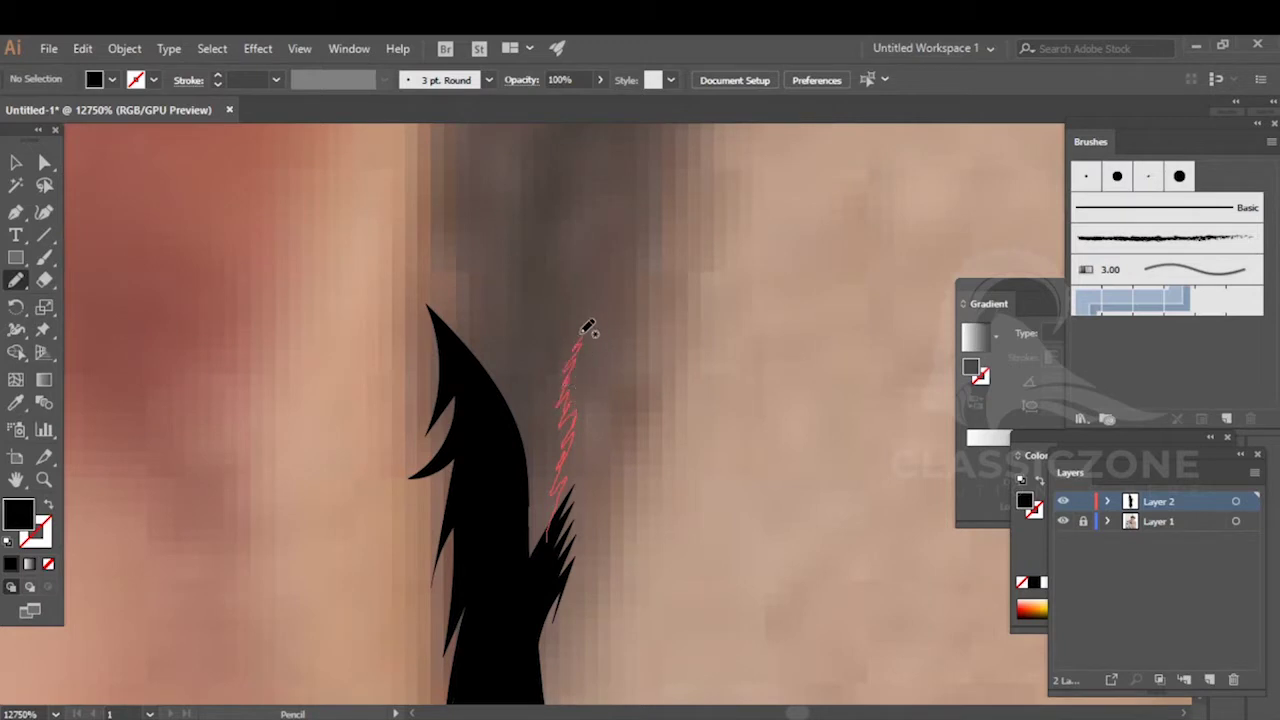
mouse_move(605, 249)
mouse_down()
mouse_move(557, 274)
mouse_move(496, 419)
mouse_move(508, 614)
mouse_up()
ctrl+click(658, 430)
- Continue the hair outline up the sideburn's ear-side edge with narrow black shapes ending in small hooked strands
scroll(636, 380, down, 5)
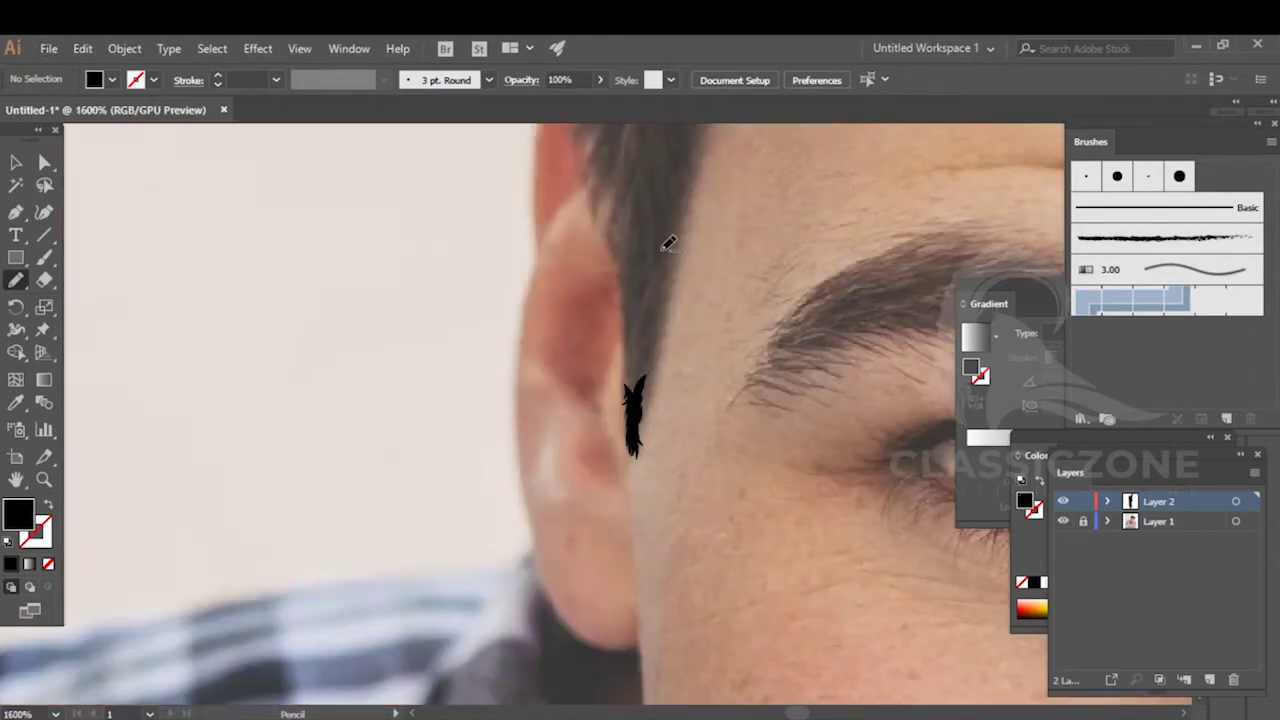
scroll(636, 295, up, 3)
drag(617, 352, 640, 286)
scroll(700, 505, up, 2)
mouse_move(494, 502)
mouse_down()
mouse_move(563, 513)
mouse_move(549, 381)
mouse_move(535, 410)
mouse_move(562, 322)
mouse_move(562, 265)
mouse_move(535, 214)
mouse_move(565, 228)
mouse_move(577, 192)
mouse_move(559, 147)
mouse_move(581, 165)
mouse_move(607, 467)
mouse_move(640, 555)
mouse_up()
mouse_move(646, 301)
mouse_down()
mouse_move(635, 467)
mouse_move(617, 573)
mouse_move(588, 610)
mouse_move(513, 528)
mouse_up()
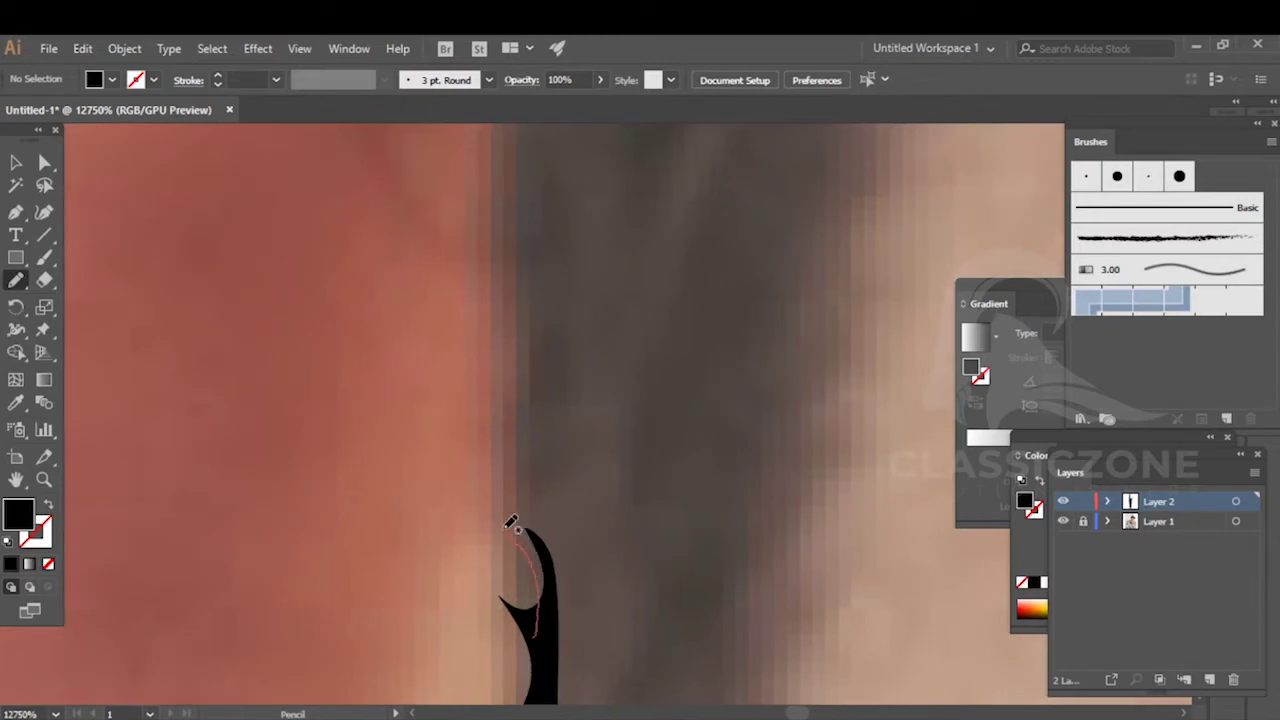
mouse_move(497, 399)
mouse_down()
mouse_move(520, 318)
mouse_move(492, 248)
mouse_up()
mouse_move(523, 200)
mouse_down()
mouse_move(524, 448)
mouse_move(562, 619)
mouse_move(537, 639)
mouse_up()
ctrl+click(615, 483)
drag(563, 275, 584, 596)
mouse_move(540, 545)
mouse_down()
mouse_move(521, 393)
mouse_move(453, 289)
mouse_move(513, 304)
mouse_move(482, 189)
mouse_move(545, 269)
mouse_move(580, 618)
mouse_up()
ctrl+click(649, 408)
- Draw a large oval black hair lock at the top of the ear-side outline, with a curved strand falling toward the ear
mouse_move(591, 258)
mouse_down()
mouse_move(613, 526)
mouse_move(573, 538)
mouse_move(518, 412)
mouse_move(511, 355)
mouse_move(528, 395)
mouse_move(546, 228)
mouse_up()
scroll(580, 531, down, 2)
scroll(556, 540, up, 1)
scroll(549, 538, up, 1)
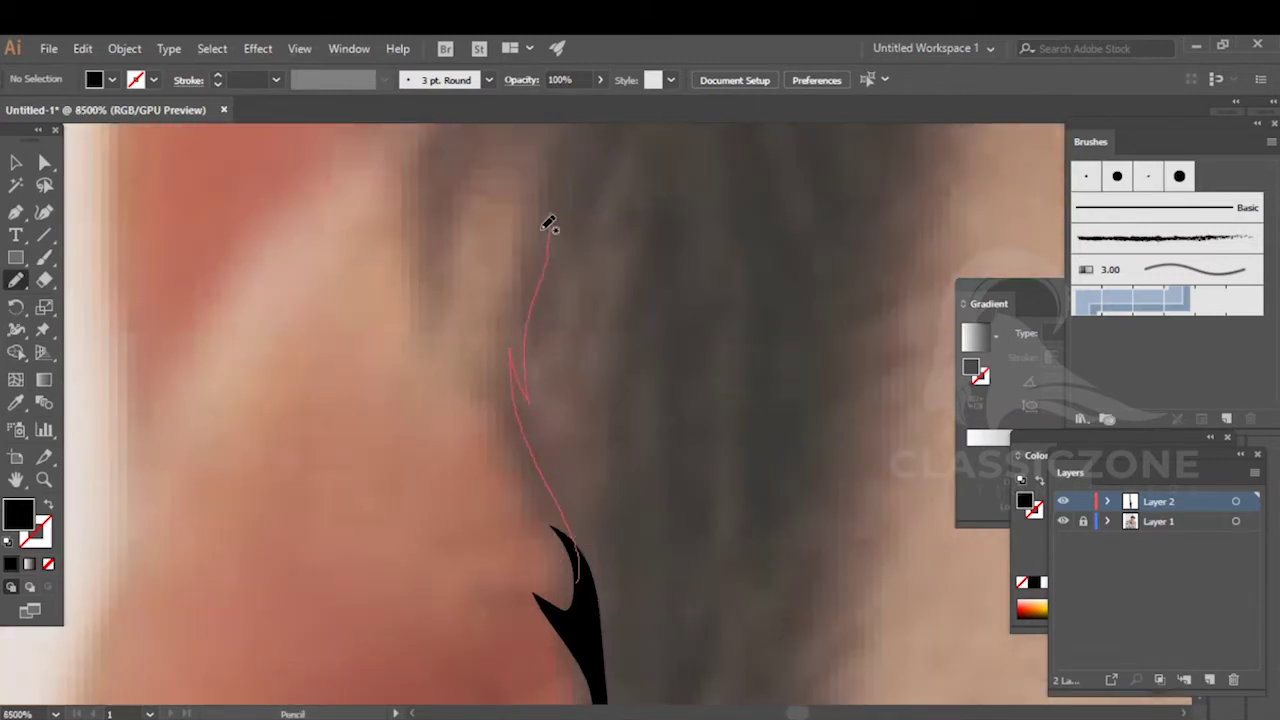
mouse_move(478, 168)
mouse_down()
mouse_move(610, 153)
mouse_move(673, 341)
mouse_move(673, 450)
mouse_move(647, 559)
mouse_move(585, 607)
mouse_up()
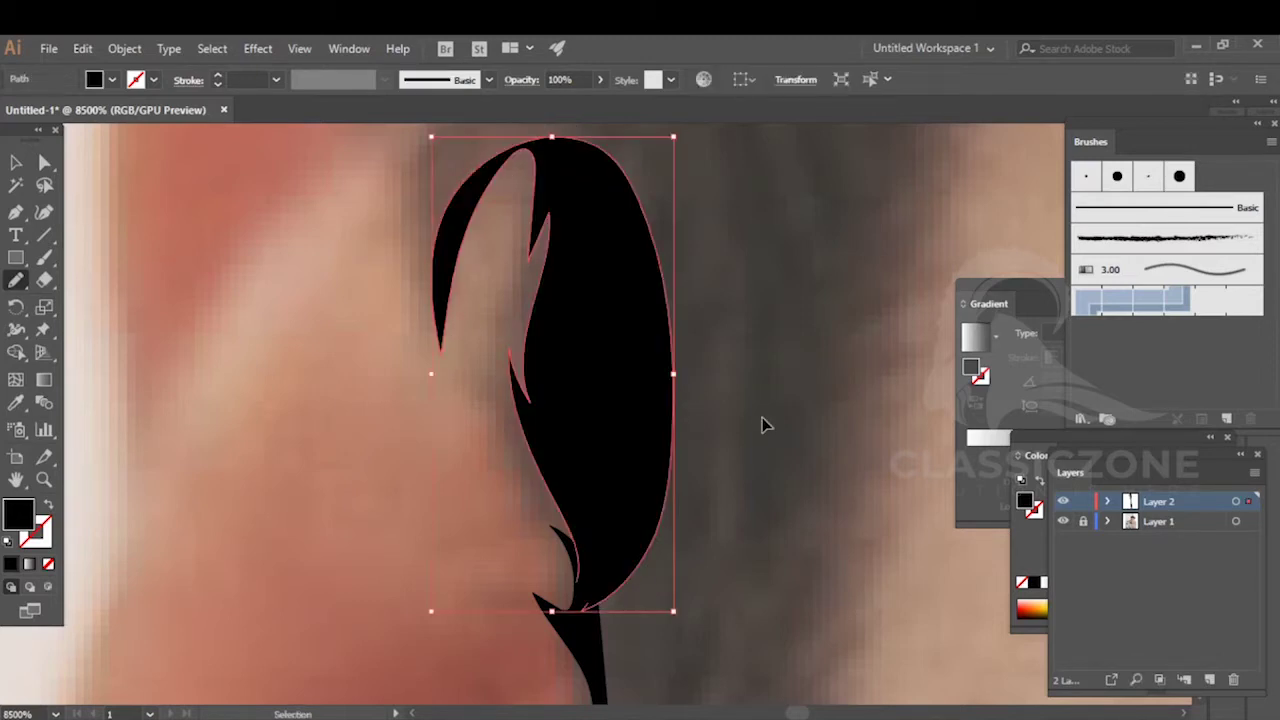
ctrl+click(762, 418)
- Draw a black shape with spiky strands up the sideburn's face-side edge, starting at the existing lower tuft
scroll(765, 406, down, 6)
drag(744, 404, 643, 398)
scroll(628, 467, up, 4)
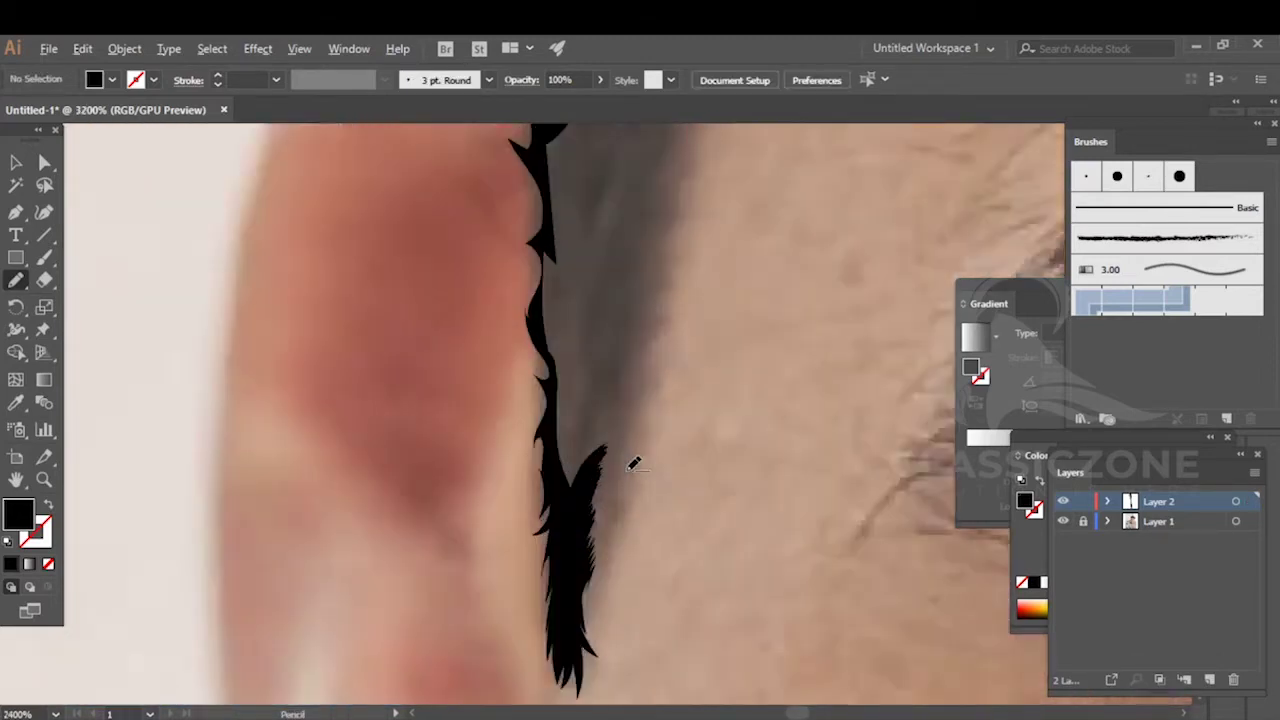
scroll(630, 467, up, 2)
drag(619, 518, 608, 484)
scroll(612, 434, up, 3)
drag(647, 420, 616, 606)
scroll(541, 446, down, 1)
mouse_move(548, 446)
mouse_down()
mouse_move(620, 379)
mouse_move(578, 401)
mouse_move(632, 338)
mouse_move(596, 354)
mouse_move(646, 293)
mouse_move(608, 314)
mouse_move(658, 241)
mouse_move(588, 284)
mouse_move(649, 198)
mouse_move(542, 298)
mouse_move(455, 524)
mouse_move(458, 598)
mouse_move(514, 500)
mouse_up()
ctrl+click(692, 370)
- Extend the face-side edge of the sideburn upward with three more overlapping black shapes of slanted spiky strands
drag(704, 197, 617, 522)
mouse_move(517, 545)
mouse_down()
mouse_move(576, 467)
mouse_move(523, 510)
mouse_move(573, 389)
mouse_move(521, 455)
mouse_move(620, 298)
mouse_move(565, 337)
mouse_move(615, 253)
mouse_move(531, 334)
mouse_move(619, 213)
mouse_move(548, 266)
mouse_move(604, 177)
mouse_move(493, 296)
mouse_move(427, 508)
mouse_move(436, 593)
mouse_move(465, 629)
mouse_move(530, 540)
mouse_up()
ctrl+click(660, 447)
drag(629, 237, 616, 619)
mouse_move(480, 558)
mouse_down()
mouse_move(582, 443)
mouse_move(512, 491)
mouse_move(582, 404)
mouse_move(540, 421)
mouse_move(594, 333)
mouse_move(532, 385)
mouse_move(595, 305)
mouse_move(547, 326)
mouse_move(452, 510)
mouse_move(415, 690)
mouse_move(428, 694)
mouse_move(450, 570)
mouse_move(463, 568)
mouse_move(466, 595)
mouse_move(484, 560)
mouse_up()
ctrl+click(629, 486)
drag(572, 539, 641, 393)
mouse_move(541, 396)
mouse_down()
mouse_move(478, 511)
mouse_move(511, 529)
mouse_move(554, 399)
mouse_up()
ctrl+click(779, 381)
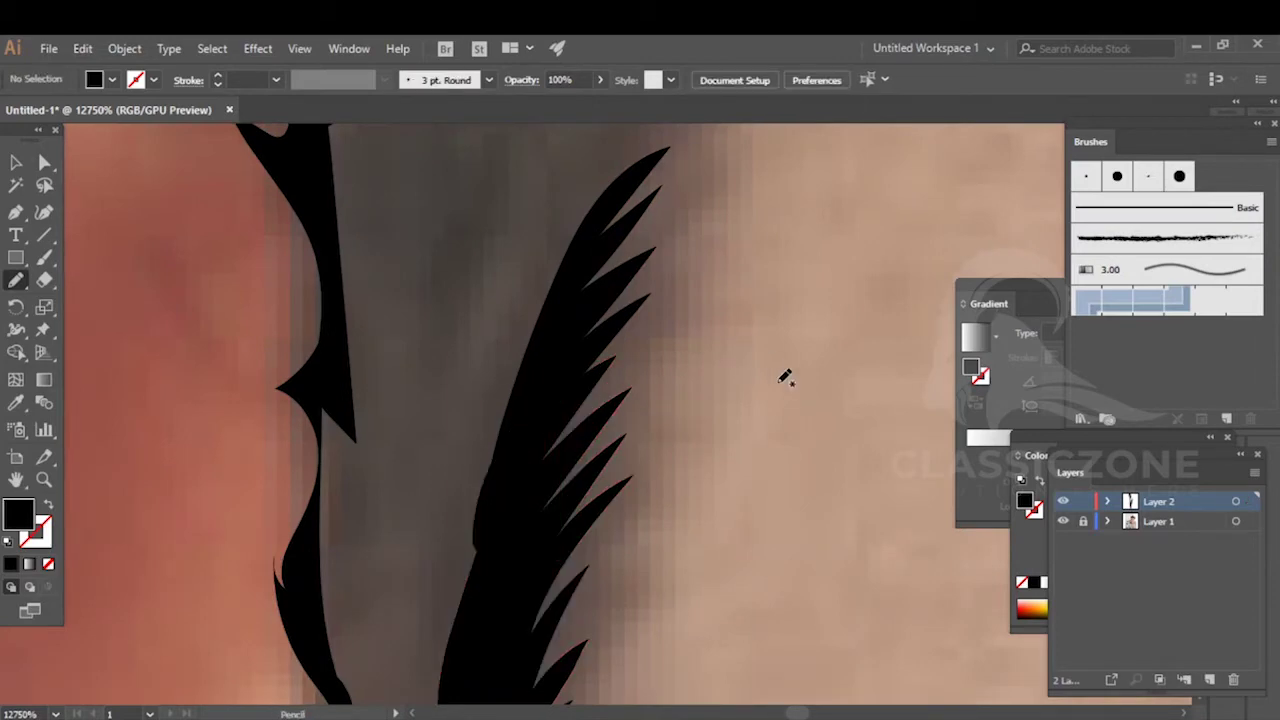
- Fill the lowest part of the gap between the two traced sideburn edges with a rounded black shape
scroll(754, 353, down, 4)
drag(734, 284, 663, 394)
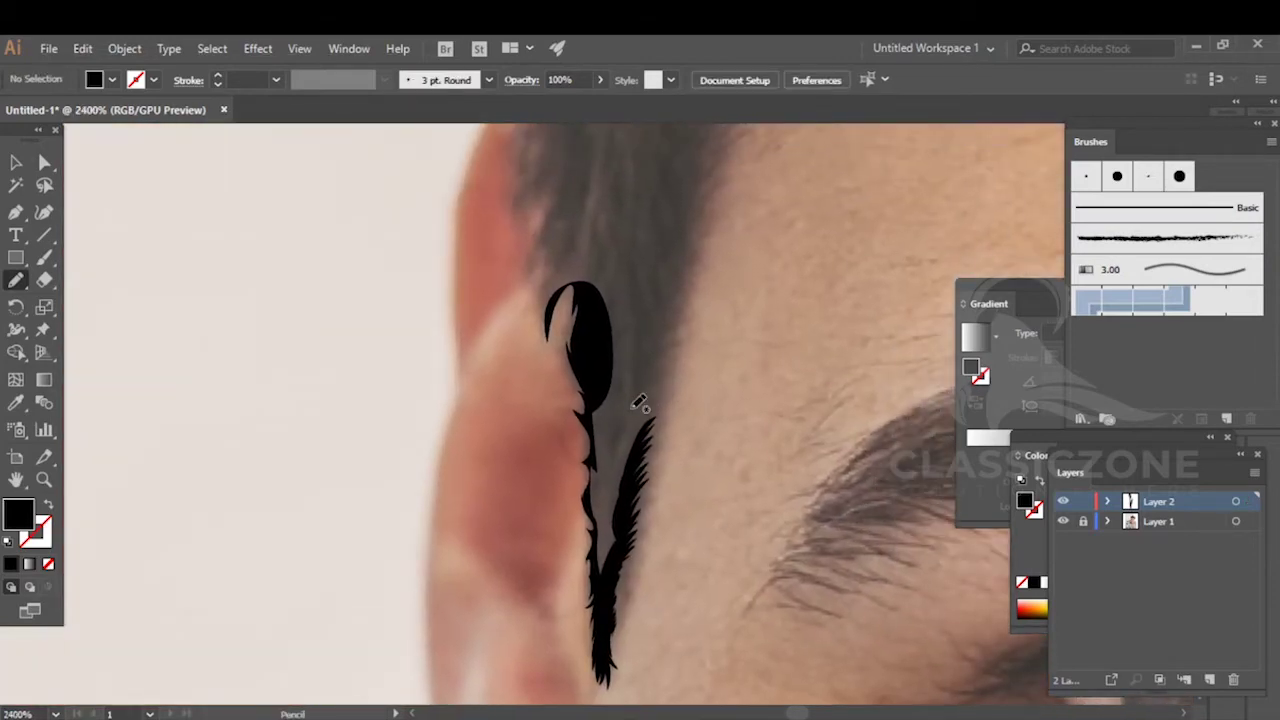
scroll(603, 557, up, 3)
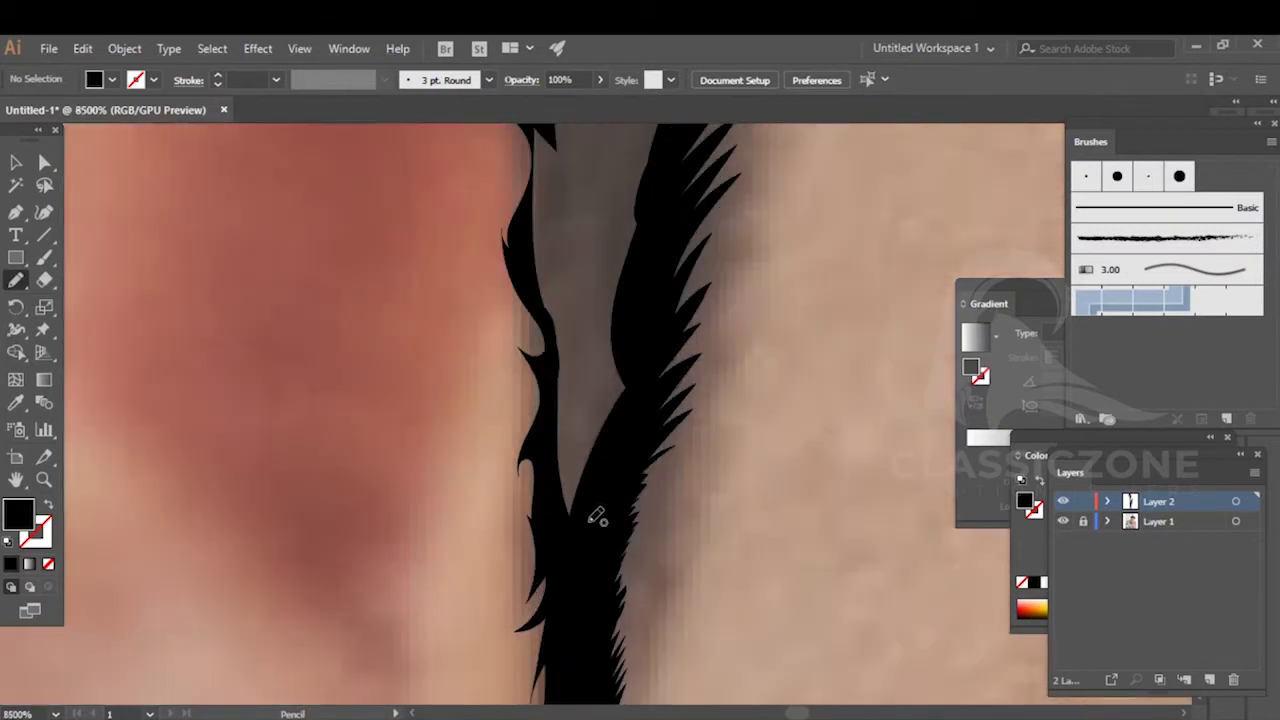
mouse_move(567, 542)
mouse_down()
mouse_move(541, 257)
mouse_move(603, 233)
mouse_move(632, 280)
mouse_move(635, 412)
mouse_move(566, 585)
mouse_up()
ctrl+click(726, 257)
- Fill the gap above the rounded patch with further black shapes spanning both sideburn edges
drag(722, 254, 661, 499)
scroll(474, 456, up, 3)
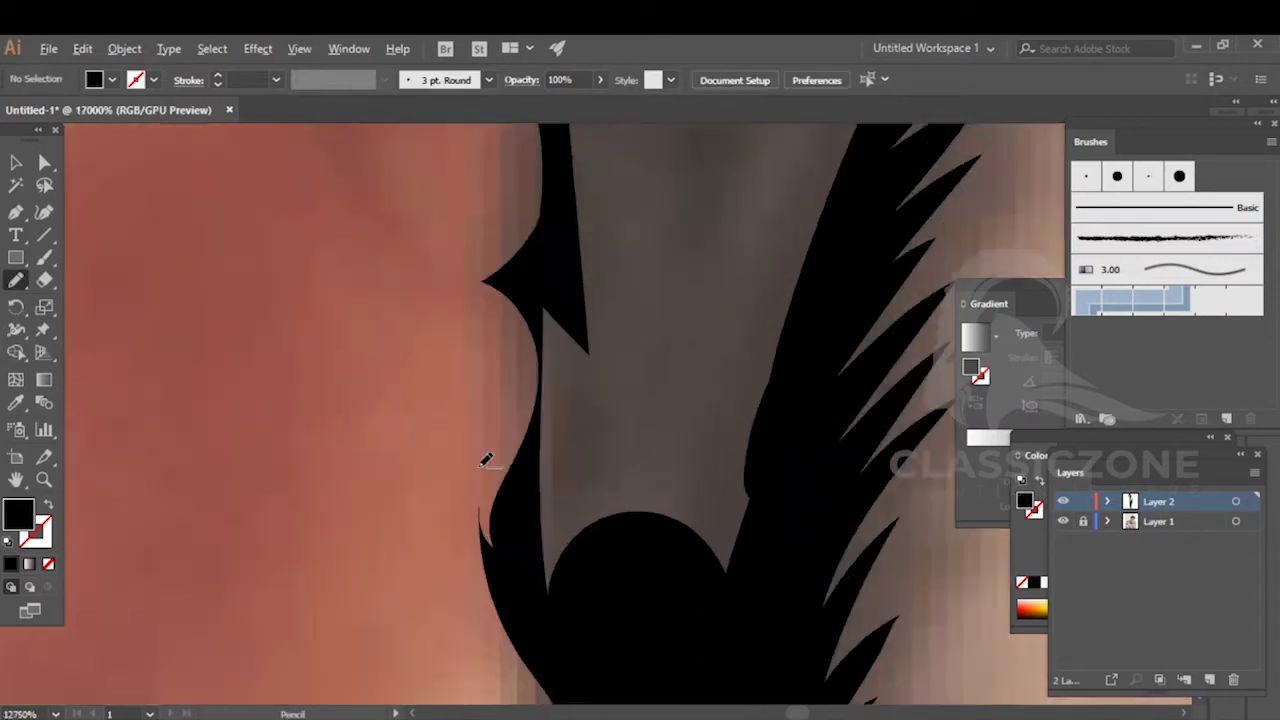
drag(576, 412, 497, 345)
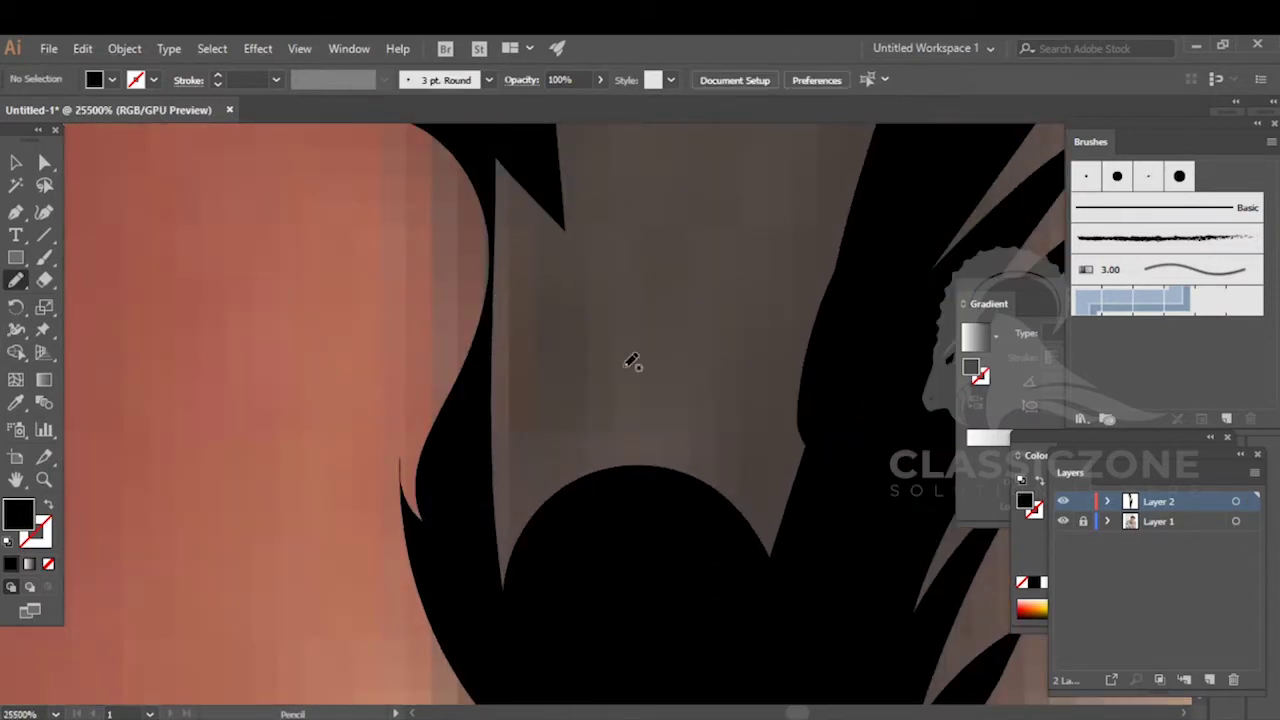
drag(632, 362, 566, 449)
mouse_move(478, 231)
mouse_down()
mouse_move(497, 326)
mouse_move(486, 538)
mouse_move(564, 622)
mouse_move(779, 630)
mouse_move(864, 455)
mouse_move(853, 276)
mouse_move(581, 191)
mouse_move(461, 190)
mouse_up()
ctrl+click(357, 271)
scroll(360, 273, down, 2)
mouse_move(402, 285)
mouse_down()
mouse_move(572, 272)
mouse_move(488, 294)
mouse_move(614, 350)
mouse_move(568, 245)
mouse_up()
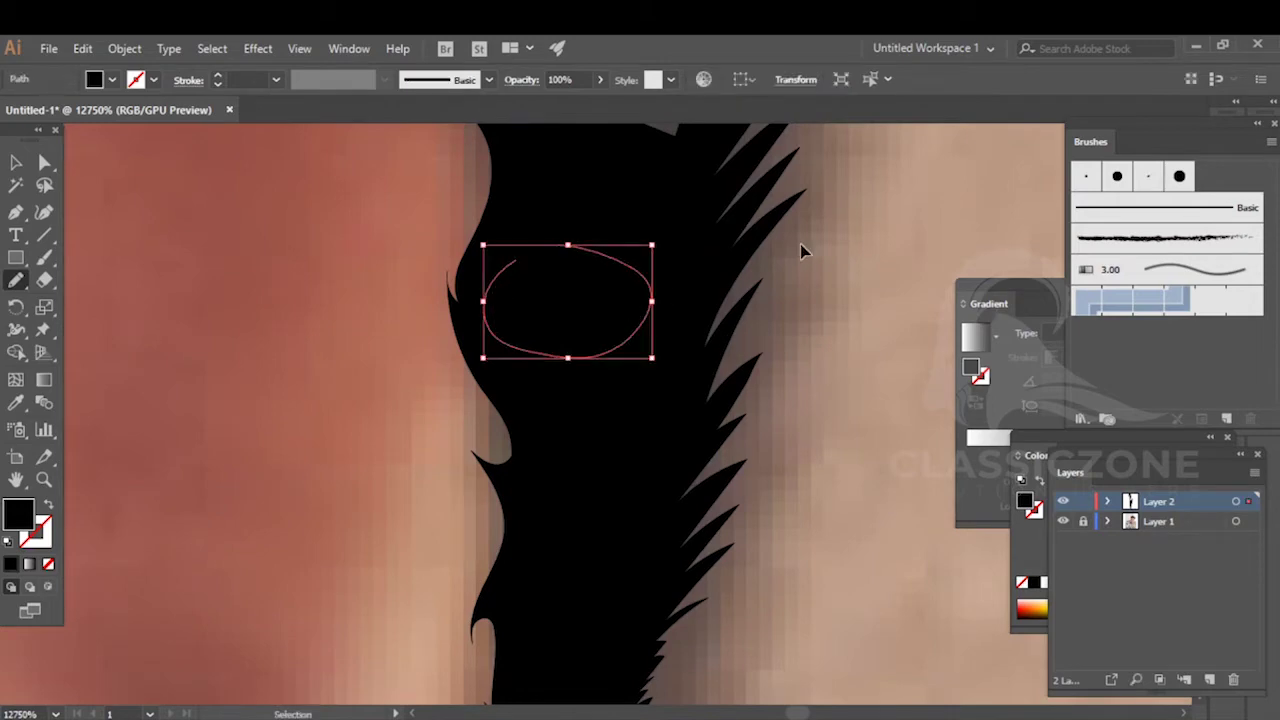
ctrl+click(798, 244)
- Extend the spiky face-side edge up beside the large oval lock and fill the area between them in black
scroll(802, 241, down, 5)
drag(809, 233, 634, 394)
scroll(637, 312, up, 4)
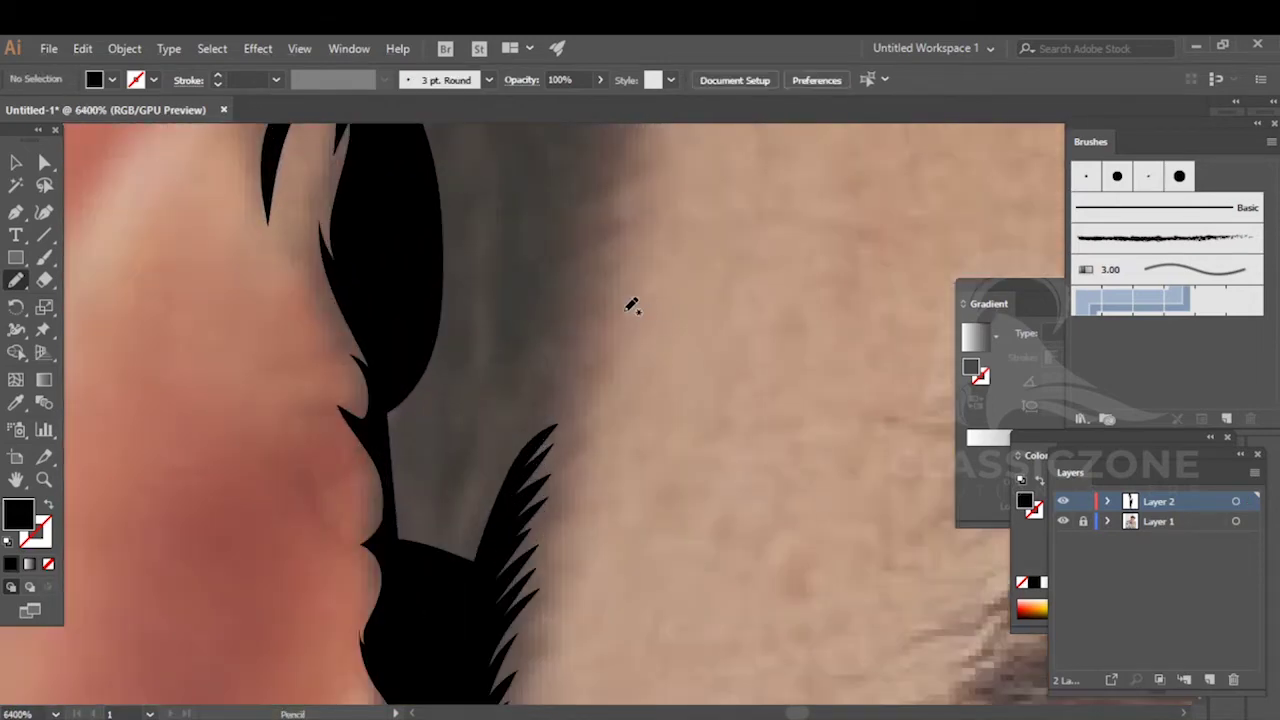
mouse_move(566, 386)
mouse_down()
mouse_move(587, 327)
mouse_move(556, 327)
mouse_move(579, 299)
mouse_move(567, 263)
mouse_move(586, 247)
mouse_move(572, 220)
mouse_move(599, 197)
mouse_move(582, 190)
mouse_move(384, 246)
mouse_move(397, 358)
mouse_move(378, 438)
mouse_move(400, 574)
mouse_move(459, 594)
mouse_move(498, 552)
mouse_move(552, 430)
mouse_up()
ctrl+click(644, 413)
mouse_move(404, 476)
mouse_down()
mouse_move(558, 429)
mouse_move(630, 375)
mouse_up()
scroll(590, 403, up, 1)
mouse_move(686, 411)
mouse_down()
mouse_move(645, 318)
mouse_move(616, 365)
mouse_move(691, 386)
mouse_up()
ctrl+click(529, 340)
- Draw an additional black shape with thin curved strands on the ear side of the oval lock
scroll(529, 330, down, 2)
mouse_move(533, 325)
mouse_down()
mouse_move(549, 369)
mouse_move(409, 537)
mouse_up()
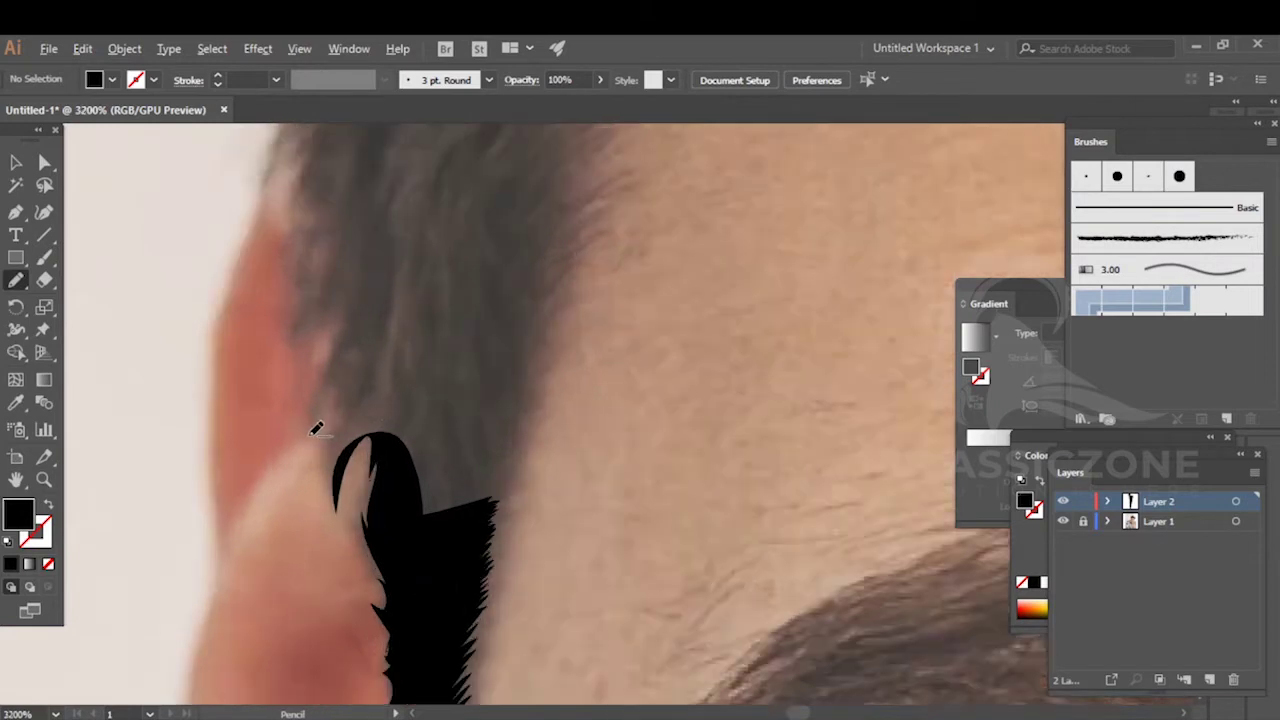
scroll(316, 428, up, 3)
mouse_move(320, 437)
mouse_down()
mouse_move(666, 323)
mouse_move(622, 385)
mouse_up()
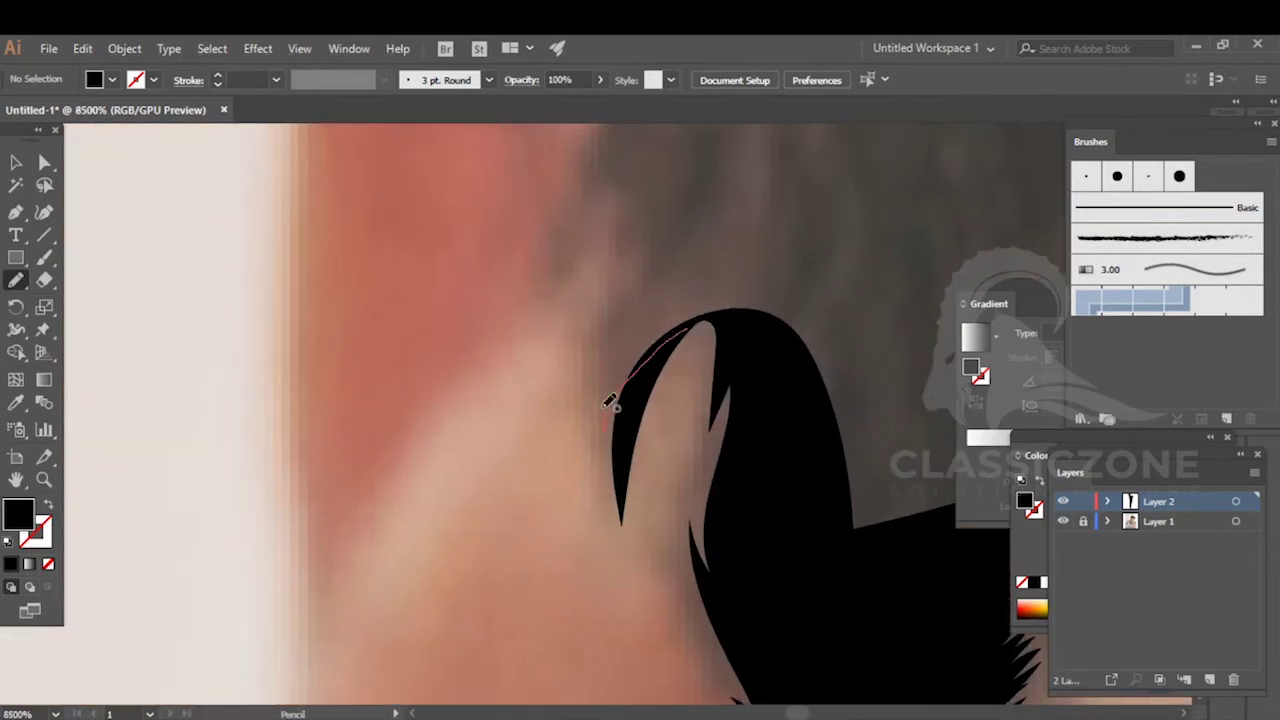
mouse_move(649, 243)
mouse_down()
mouse_move(632, 236)
mouse_move(714, 194)
mouse_move(834, 434)
mouse_move(760, 320)
mouse_move(690, 327)
mouse_up()
ctrl+click(917, 281)
- Draw a separate small black tuft with spiky strands on the outer hairline above the ear
mouse_move(882, 256)
mouse_down()
mouse_move(840, 306)
mouse_move(789, 448)
mouse_up()
alt+scroll(461, 305, down, 7)
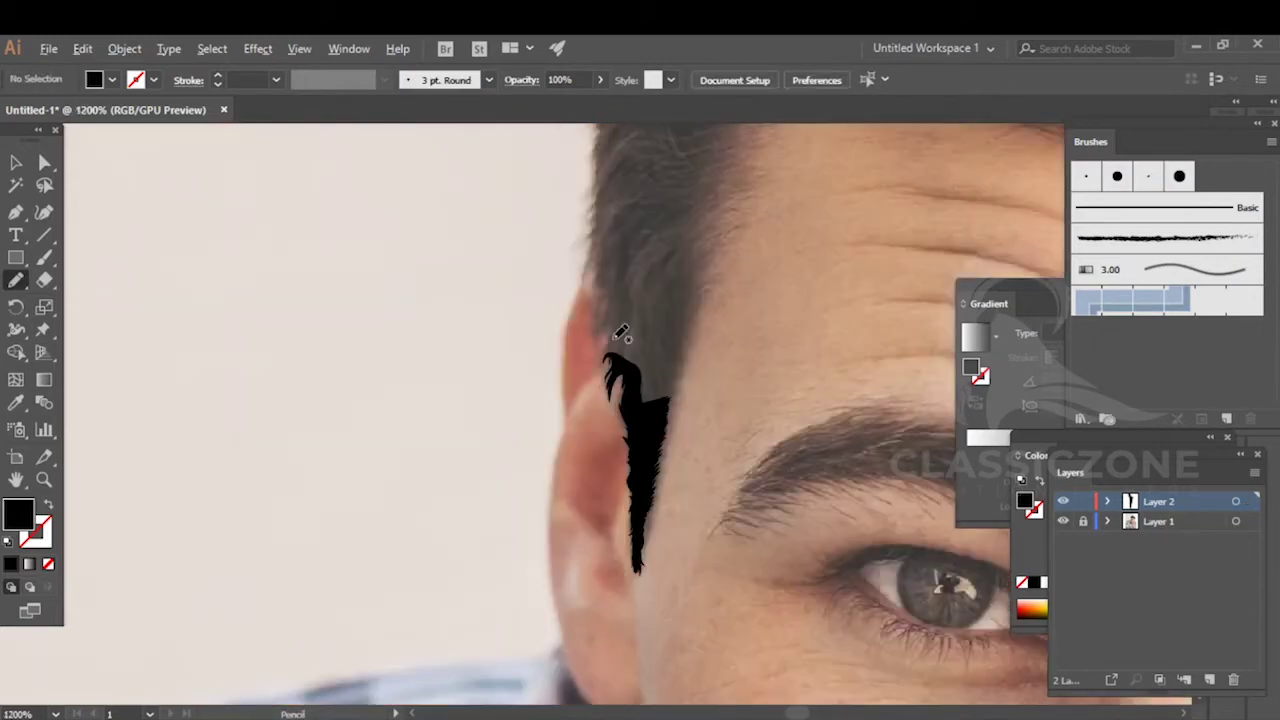
alt+scroll(604, 210, up, 5)
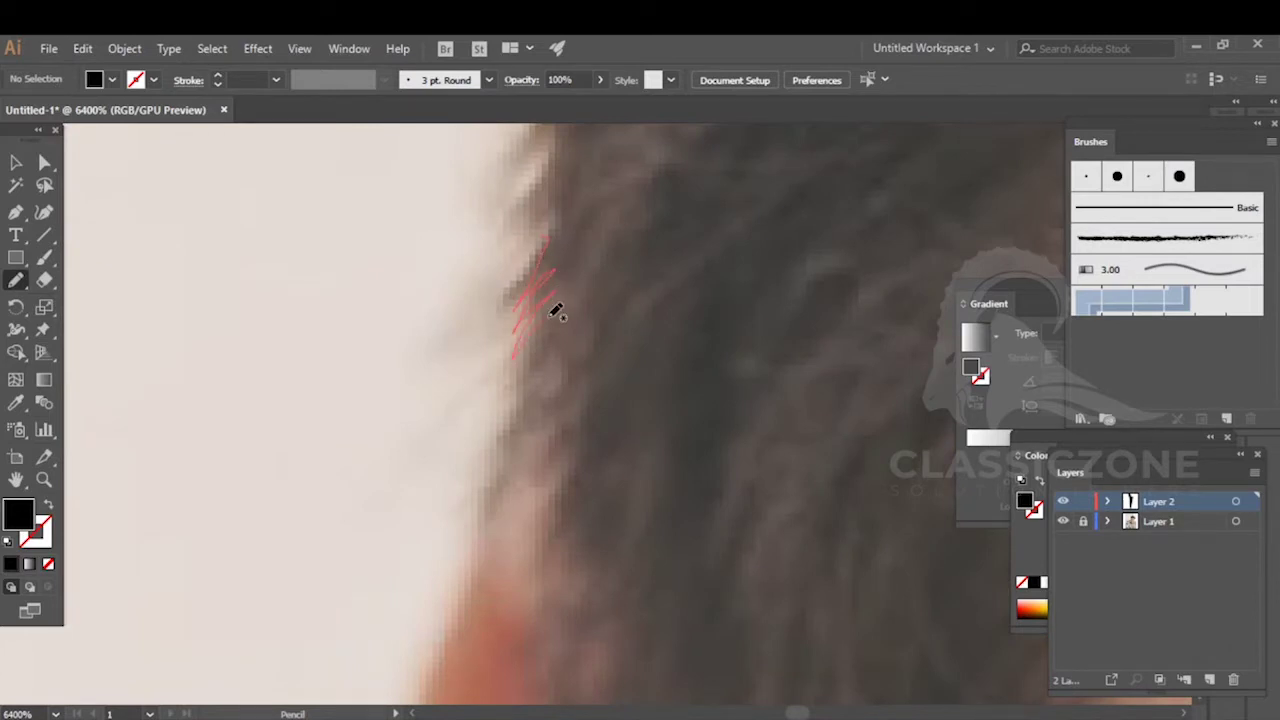
mouse_move(522, 402)
mouse_down()
mouse_move(597, 229)
mouse_move(558, 212)
mouse_up()
alt+scroll(592, 583, down, 5)
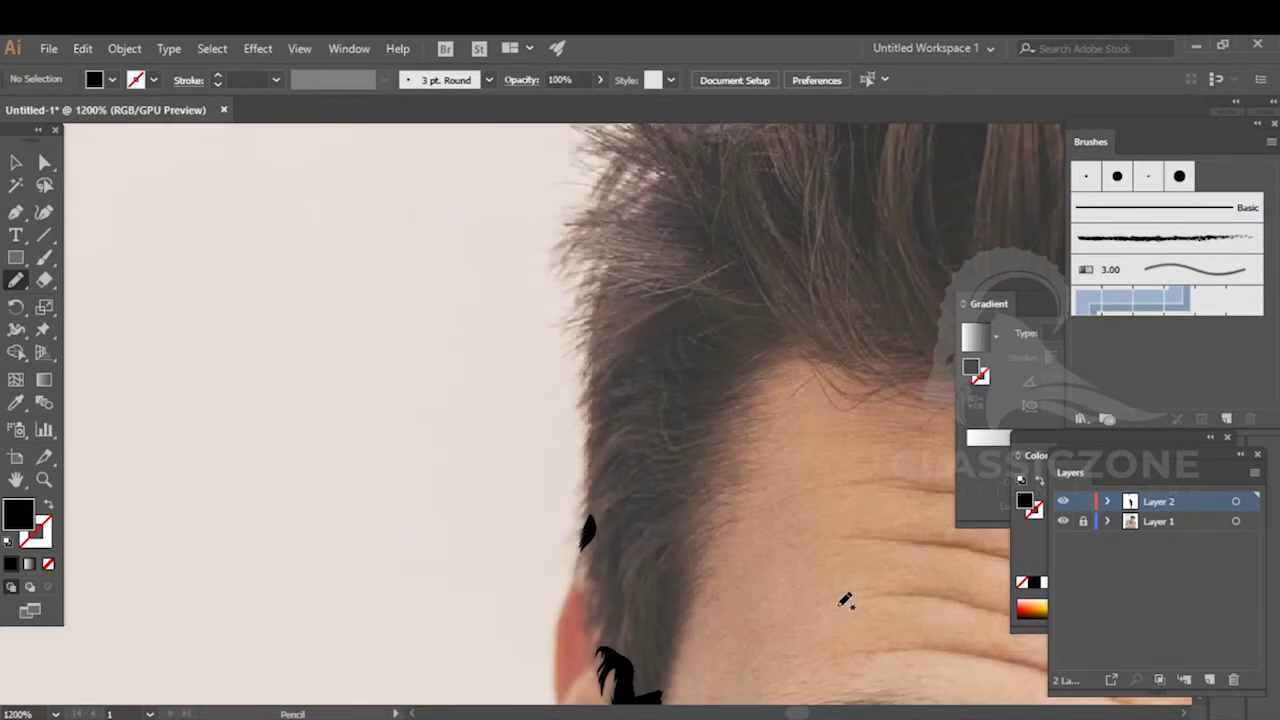
- Extend the outer tuft down along the ear's upper edge with a long black shape of jagged strands
scroll(727, 443, down, 3)
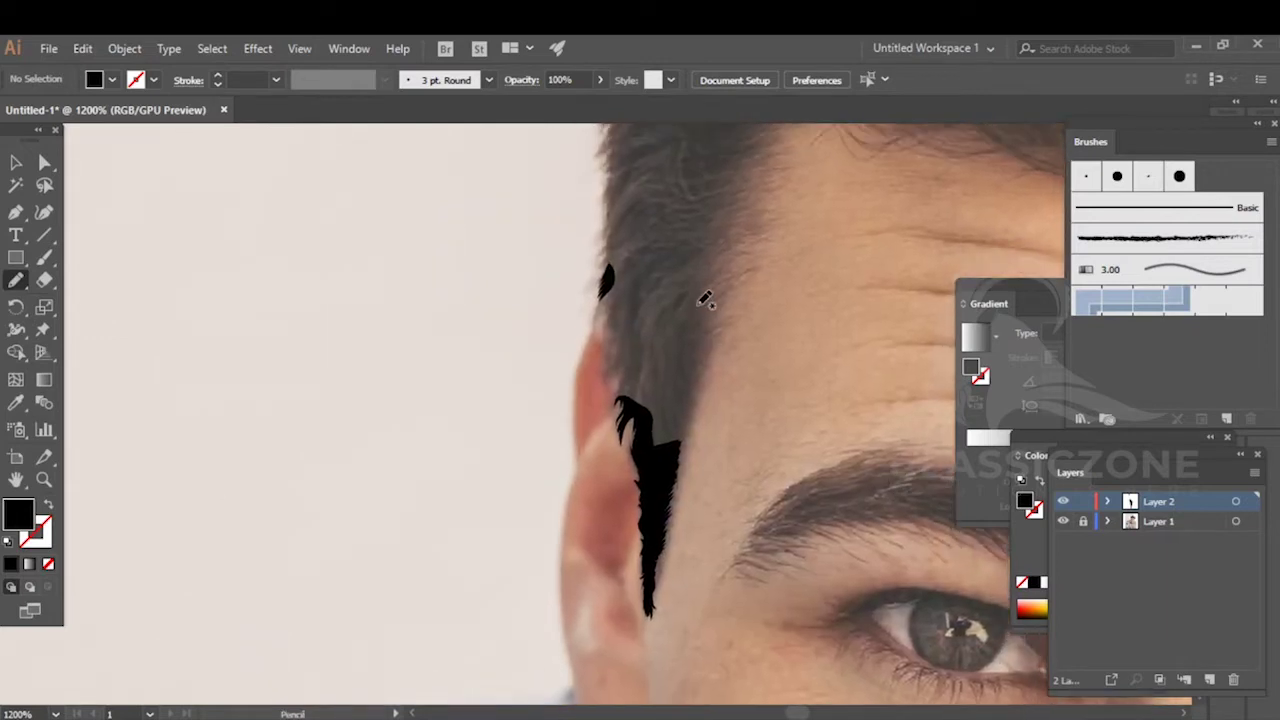
alt+scroll(617, 300, up, 5)
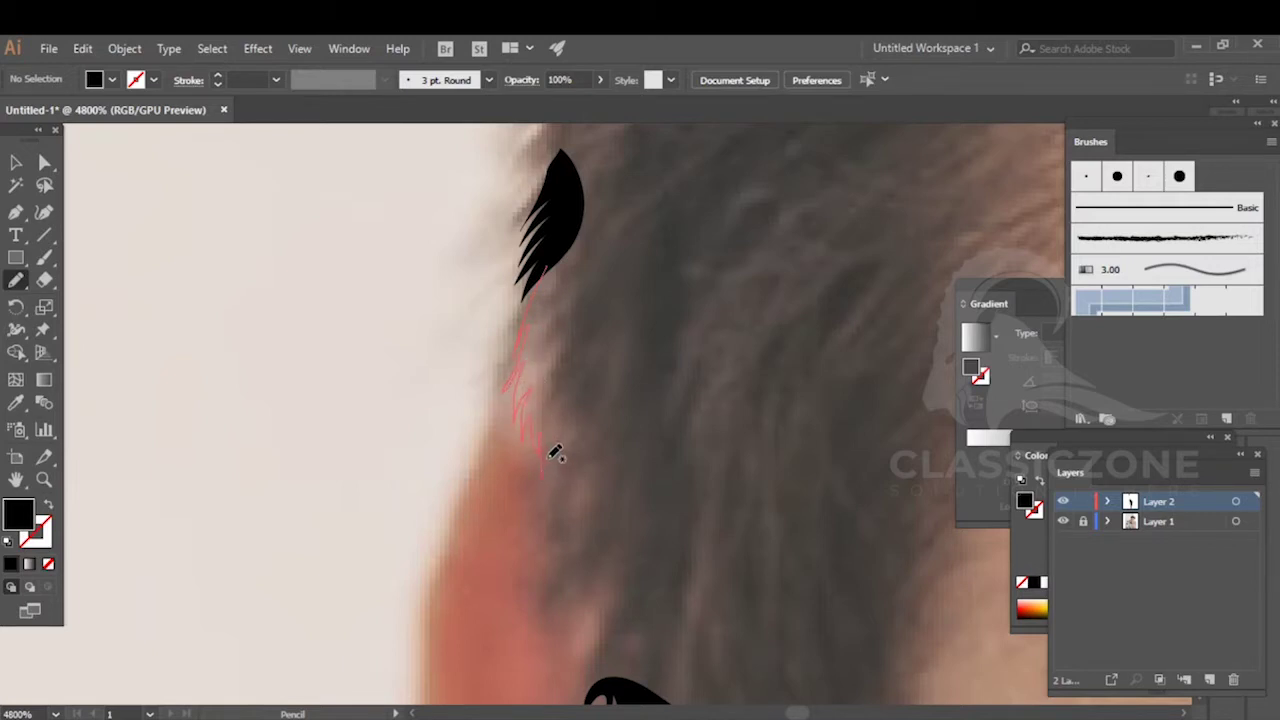
mouse_move(557, 515)
mouse_down()
mouse_move(566, 503)
mouse_move(570, 533)
mouse_move(603, 286)
mouse_move(560, 222)
mouse_up()
ctrl+click(640, 352)
- Join the outer tuft to the curved lock below with a rounded black shape that has long pointed strands
scroll(640, 352, down, 5)
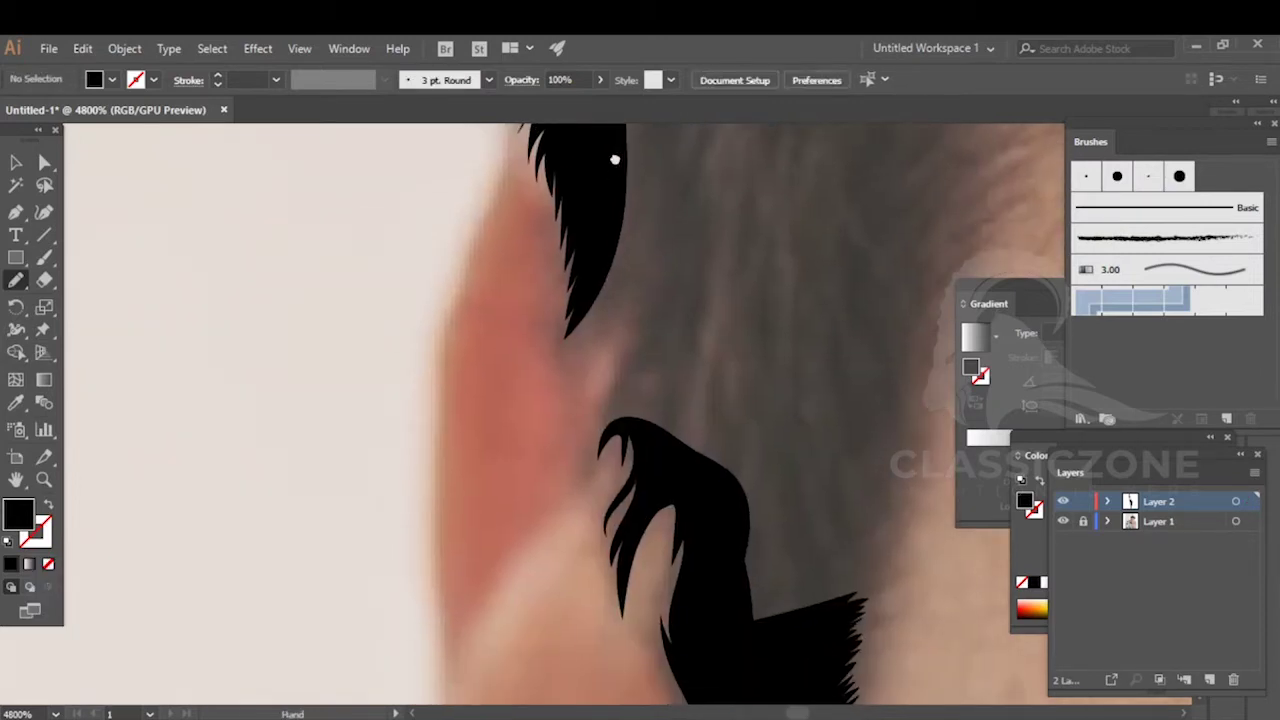
drag(585, 286, 570, 332)
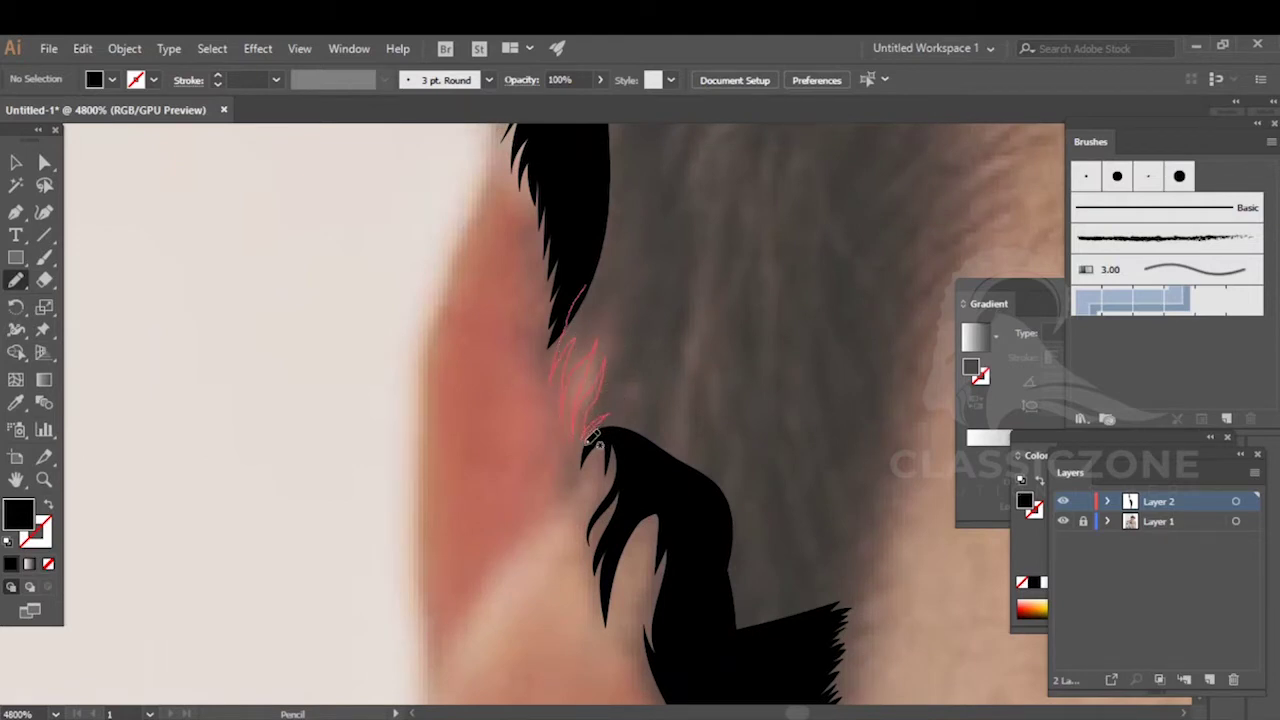
mouse_move(650, 445)
mouse_down()
mouse_move(686, 223)
mouse_move(586, 251)
mouse_move(585, 290)
mouse_up()
ctrl+click(794, 229)
- Draw a black block with zigzag hair spikes along the face-side hairline, starting at the top of the filled sideburn
scroll(708, 302, down, 4)
drag(760, 306, 629, 353)
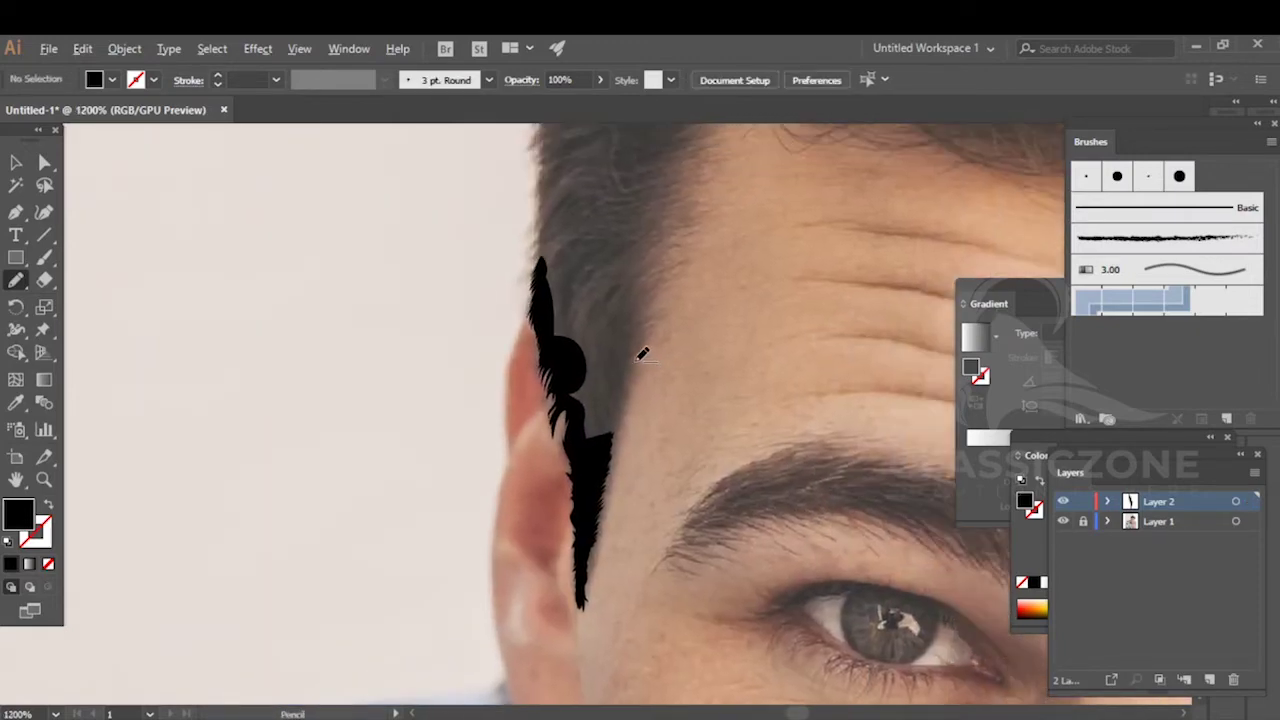
scroll(641, 356, up, 3)
scroll(660, 340, up, 2)
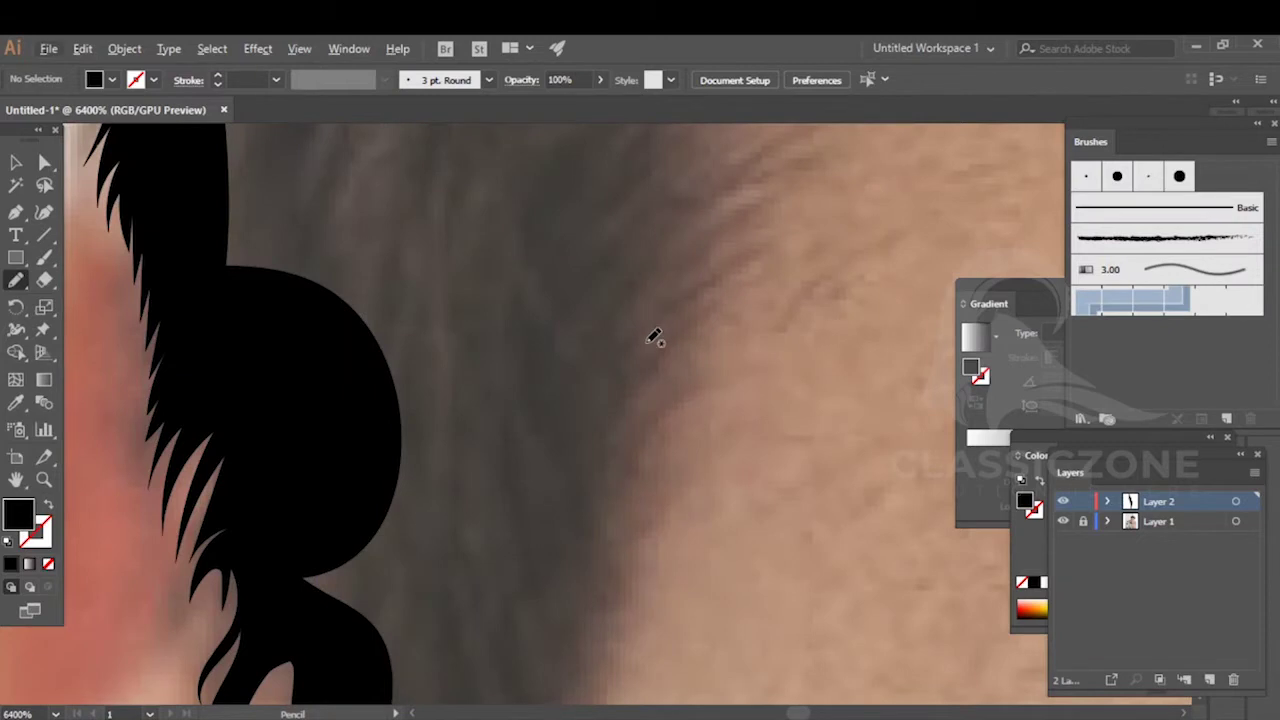
drag(633, 352, 774, 132)
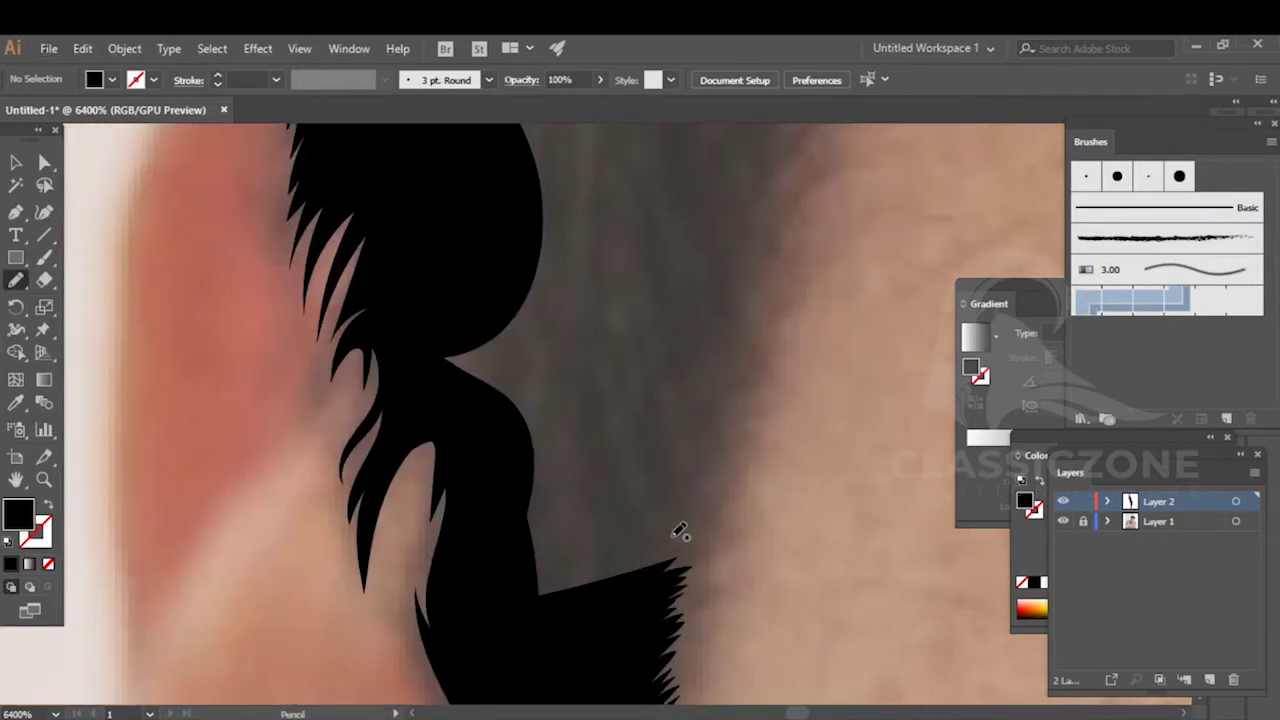
drag(667, 571, 695, 541)
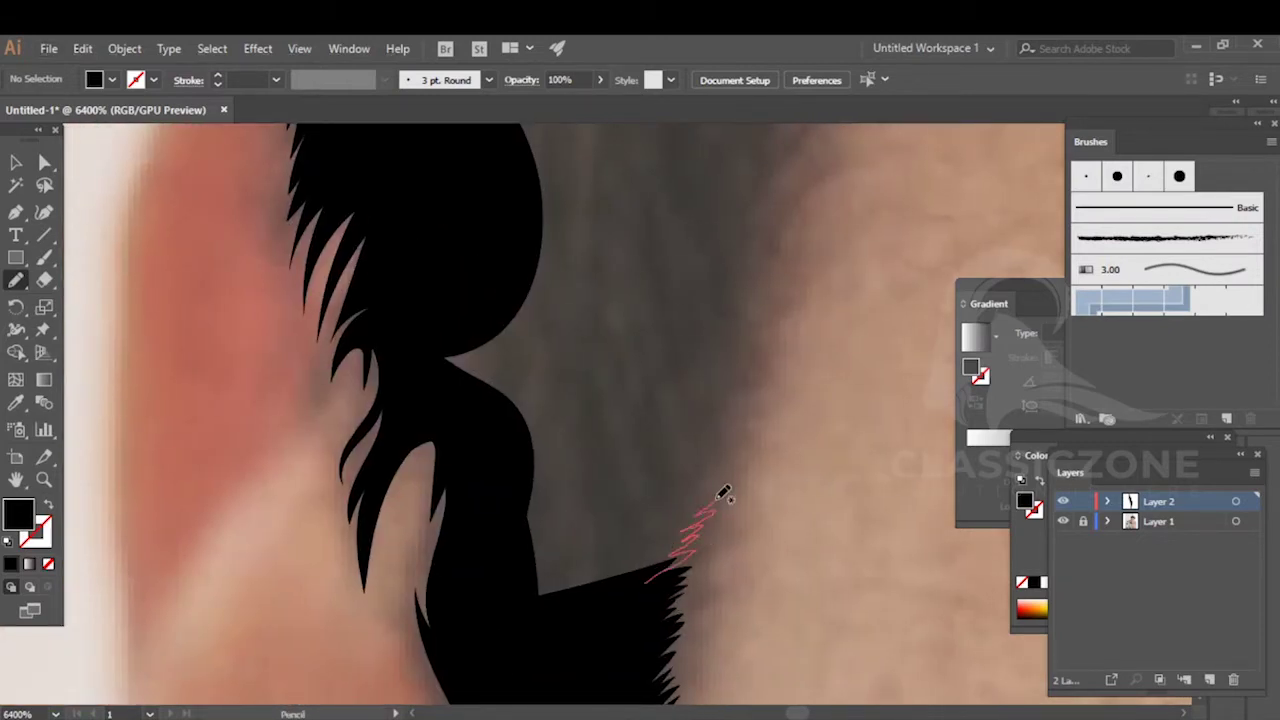
drag(731, 450, 729, 433)
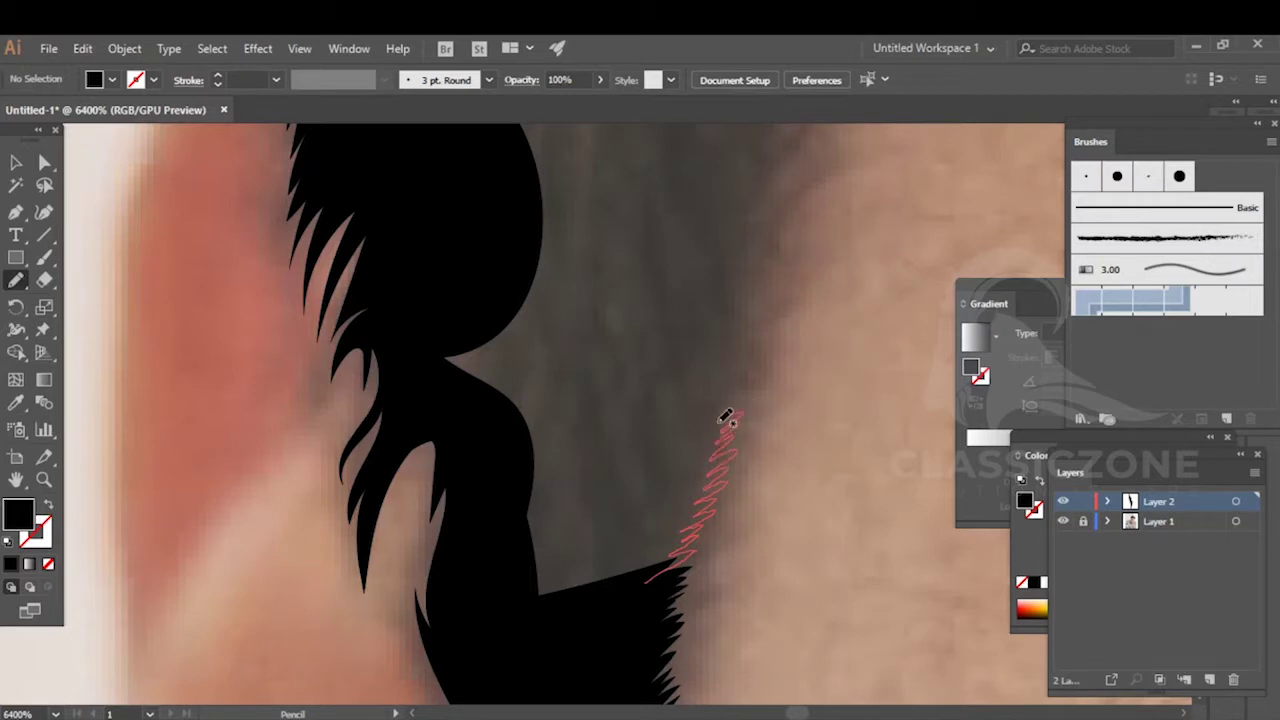
mouse_move(741, 356)
mouse_down()
mouse_move(517, 449)
mouse_move(540, 626)
mouse_move(610, 614)
mouse_up()
drag(767, 347, 730, 447)
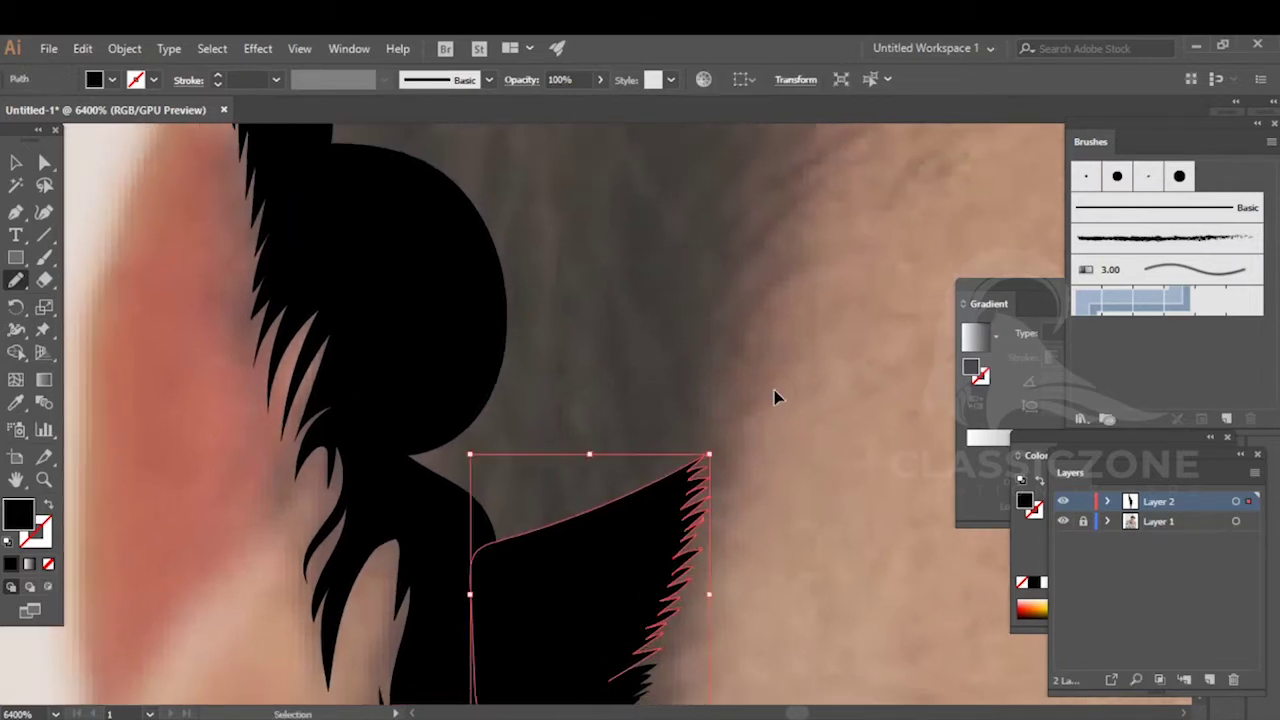
ctrl+click(774, 397)
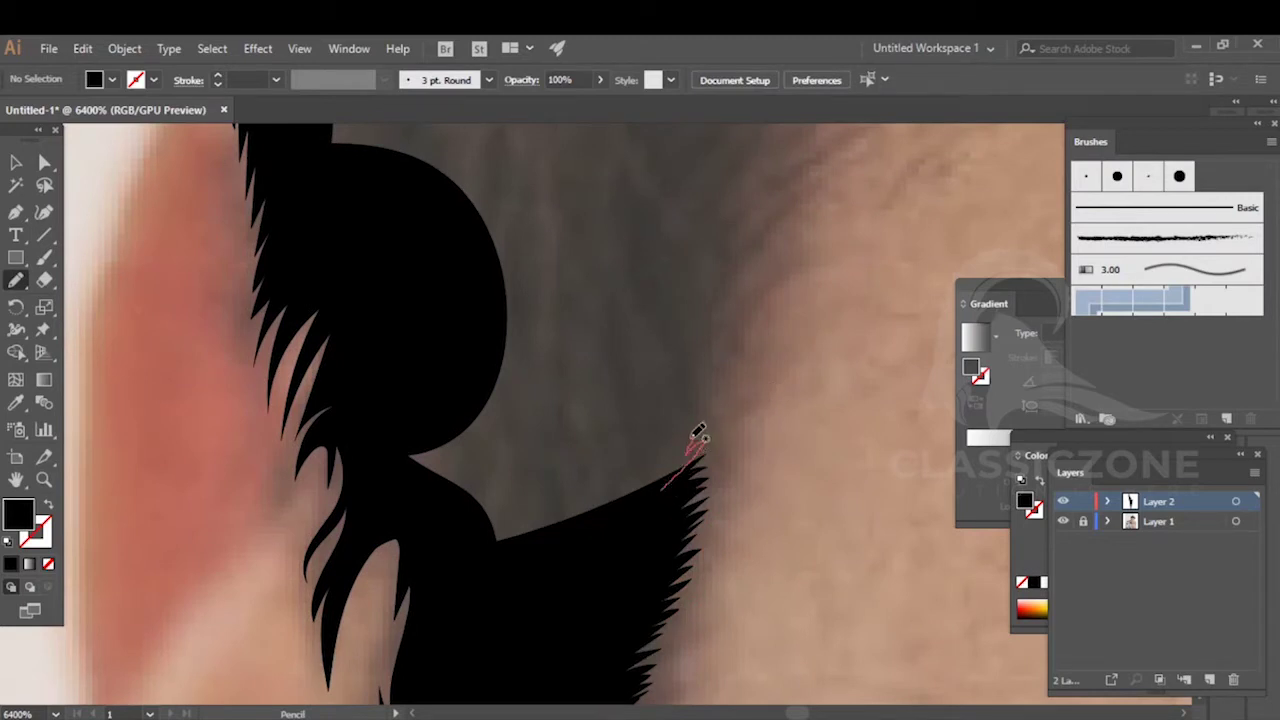
- Add a tapering black lock with spiky strands above that block, following the temple hairline upward
drag(718, 390, 735, 340)
mouse_move(737, 292)
mouse_down()
mouse_move(734, 266)
mouse_move(654, 349)
mouse_move(569, 569)
mouse_move(645, 495)
mouse_up()
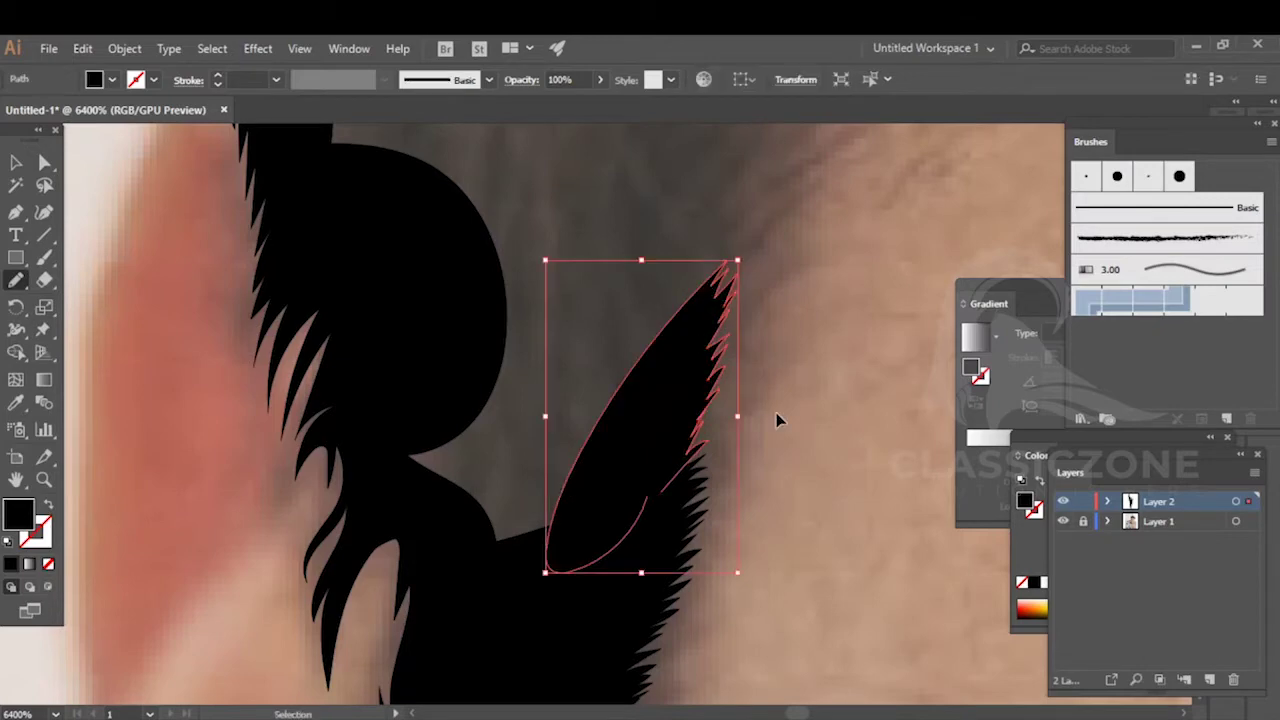
ctrl+click(779, 420)
key(ctrl+minus)
key(ctrl+minus)
key(ctrl+minus)
key(ctrl+minus)
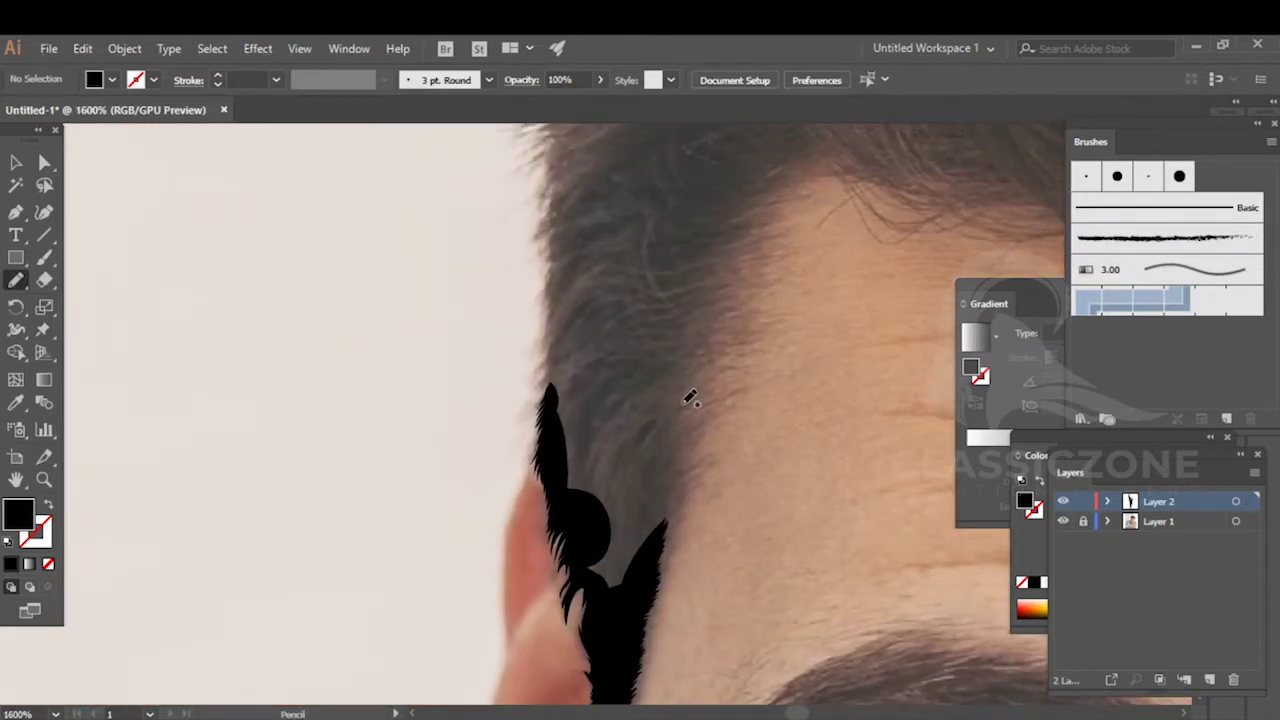
- Extend the temple lock with another spiky black shape and add a small one at the top of the outer tuft
scroll(681, 514, up, 4)
mouse_move(551, 440)
mouse_down()
mouse_move(647, 400)
mouse_move(680, 280)
mouse_move(568, 436)
mouse_up()
drag(537, 588, 538, 590)
key(ctrl+shift+a)
scroll(617, 465, up, 1)
mouse_move(518, 572)
mouse_down()
mouse_move(585, 478)
mouse_move(528, 534)
mouse_move(510, 587)
mouse_up()
key(ctrl+shift+a)
scroll(640, 460, down, 5)
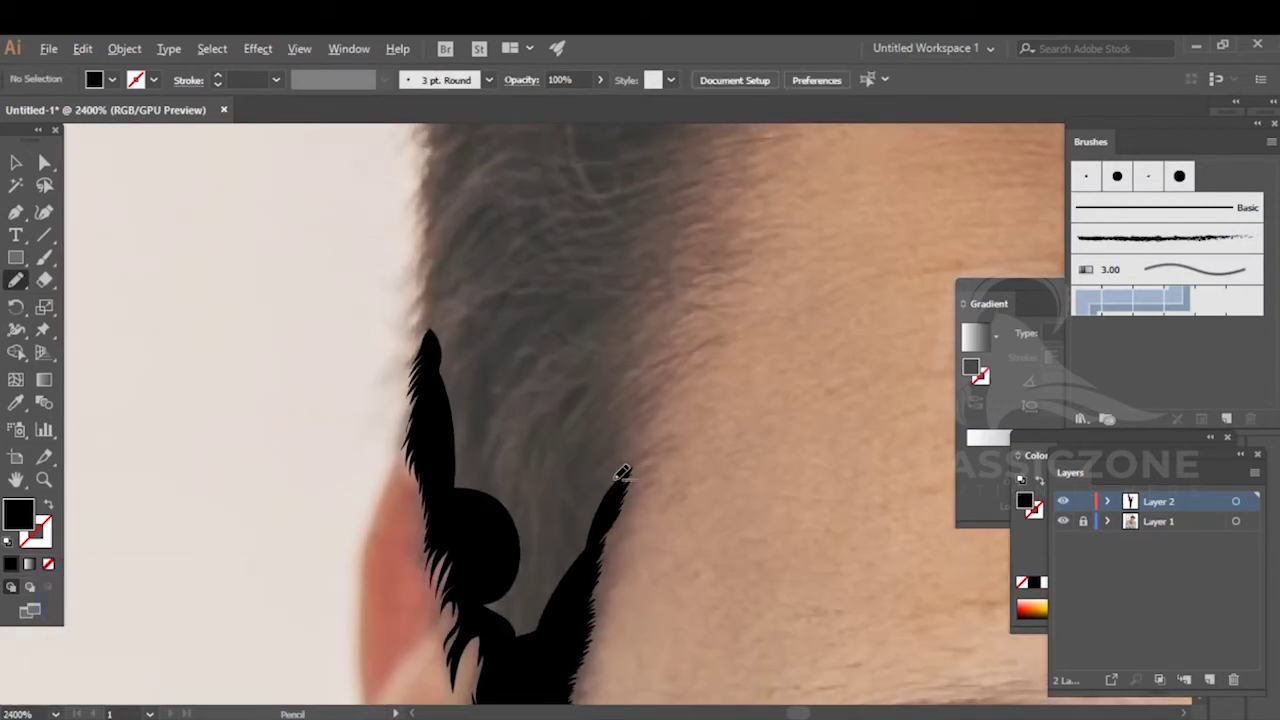
- Draw a long black block with a zigzag face-side edge up the temple hairline, starting at the tip of the temple lock
scroll(646, 434, up, 2)
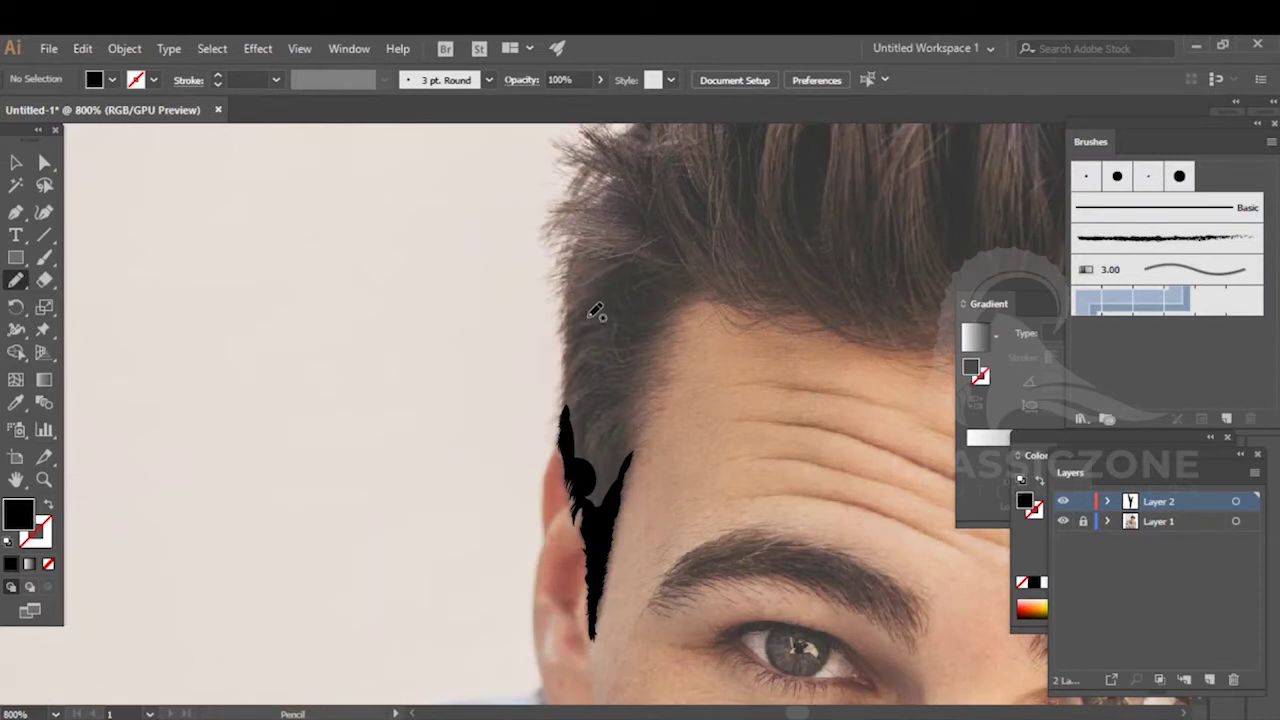
scroll(628, 410, up, 3)
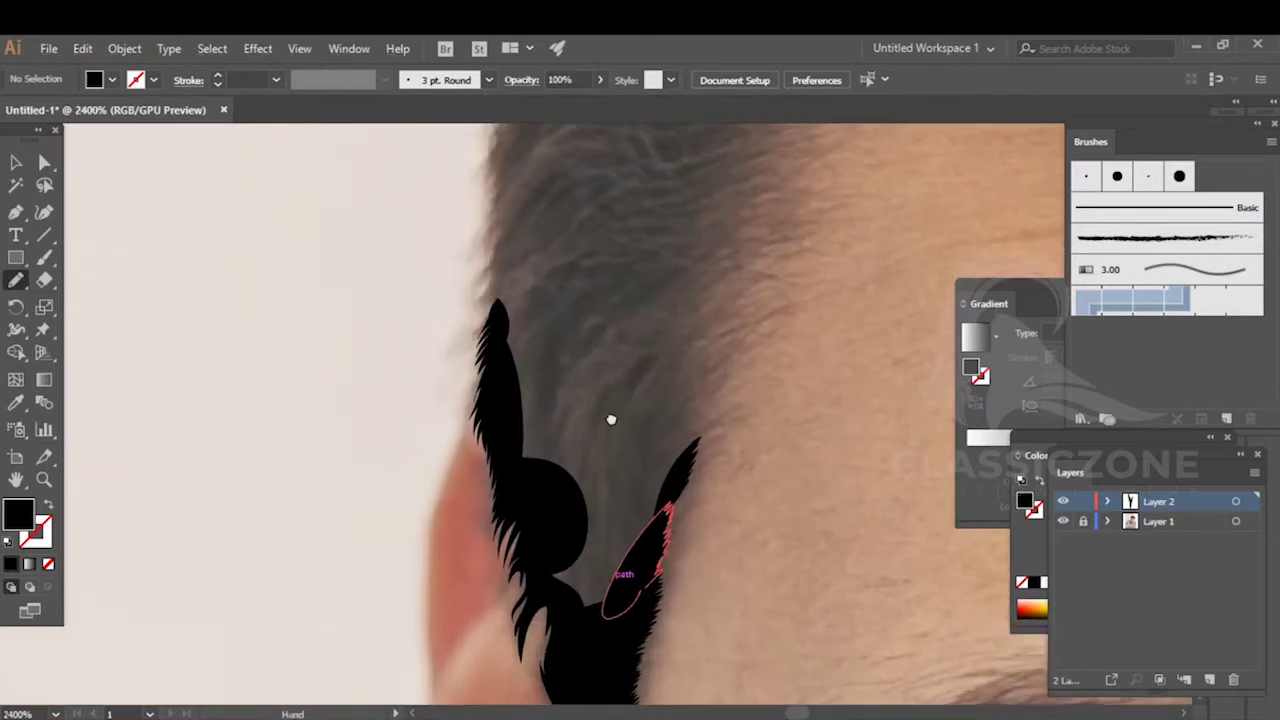
drag(648, 339, 658, 348)
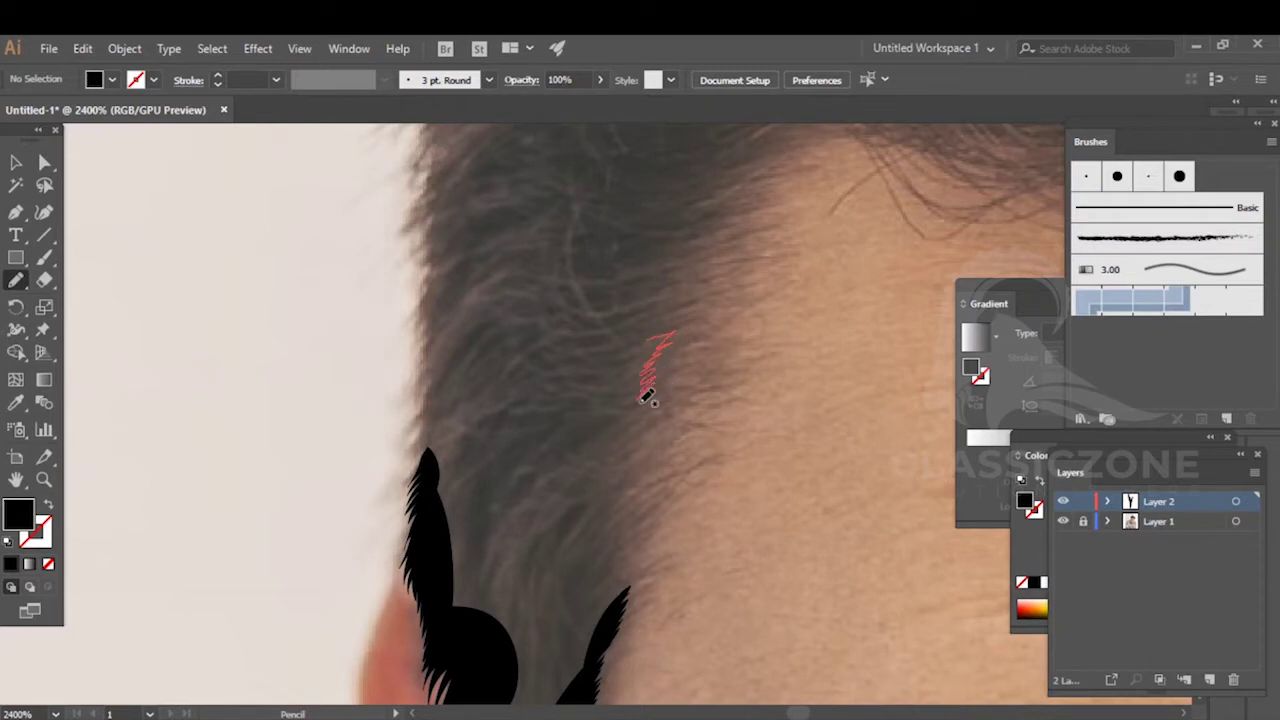
drag(657, 396, 633, 428)
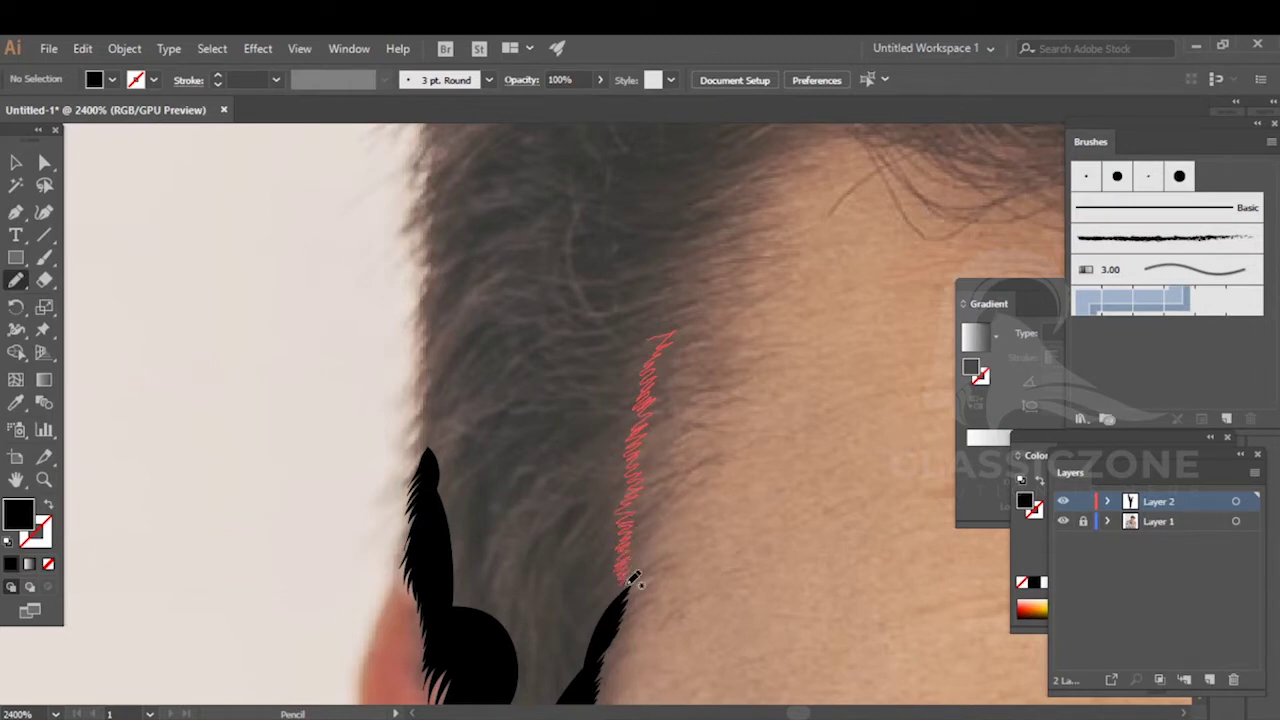
mouse_move(618, 593)
mouse_down()
mouse_move(571, 629)
mouse_move(586, 349)
mouse_move(623, 294)
mouse_move(668, 333)
mouse_up()
ctrl+click(808, 347)
drag(735, 419, 763, 257)
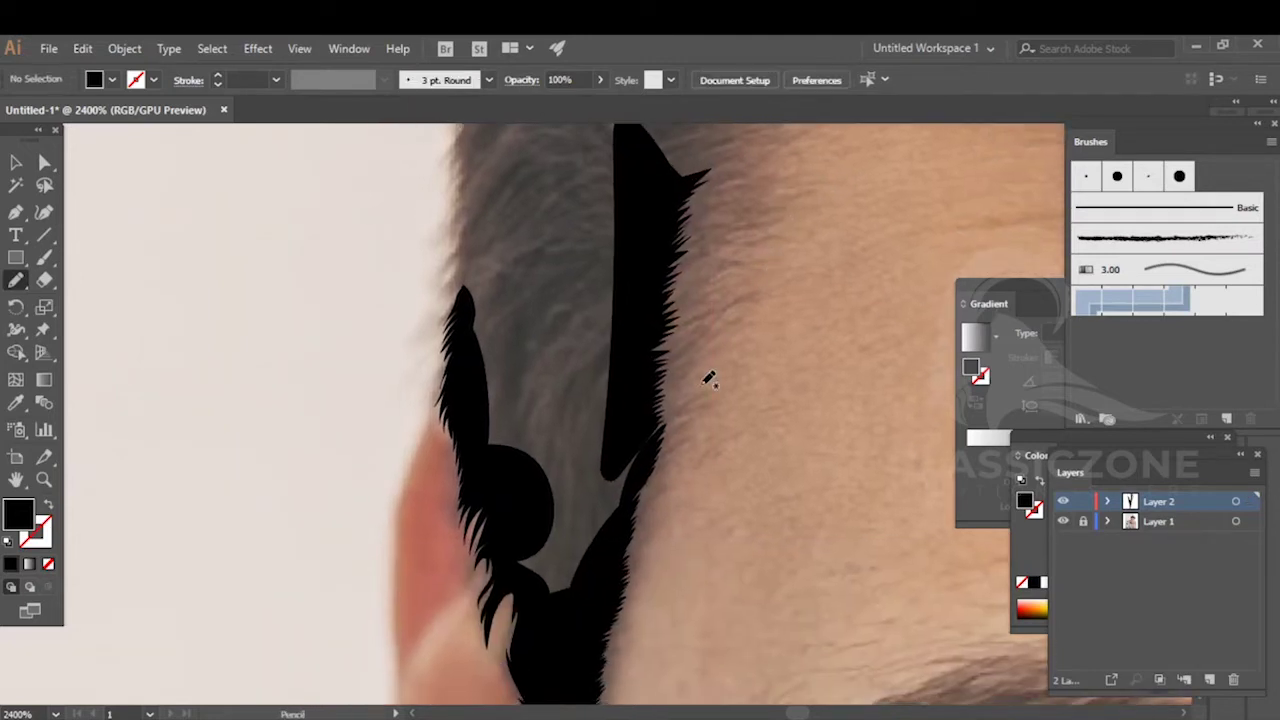
scroll(670, 430, up, 2)
scroll(662, 440, up, 3)
mouse_move(527, 390)
mouse_down()
mouse_move(560, 363)
mouse_move(503, 515)
mouse_move(460, 420)
mouse_up()
key(ctrl+z)
scroll(681, 357, down, 4)
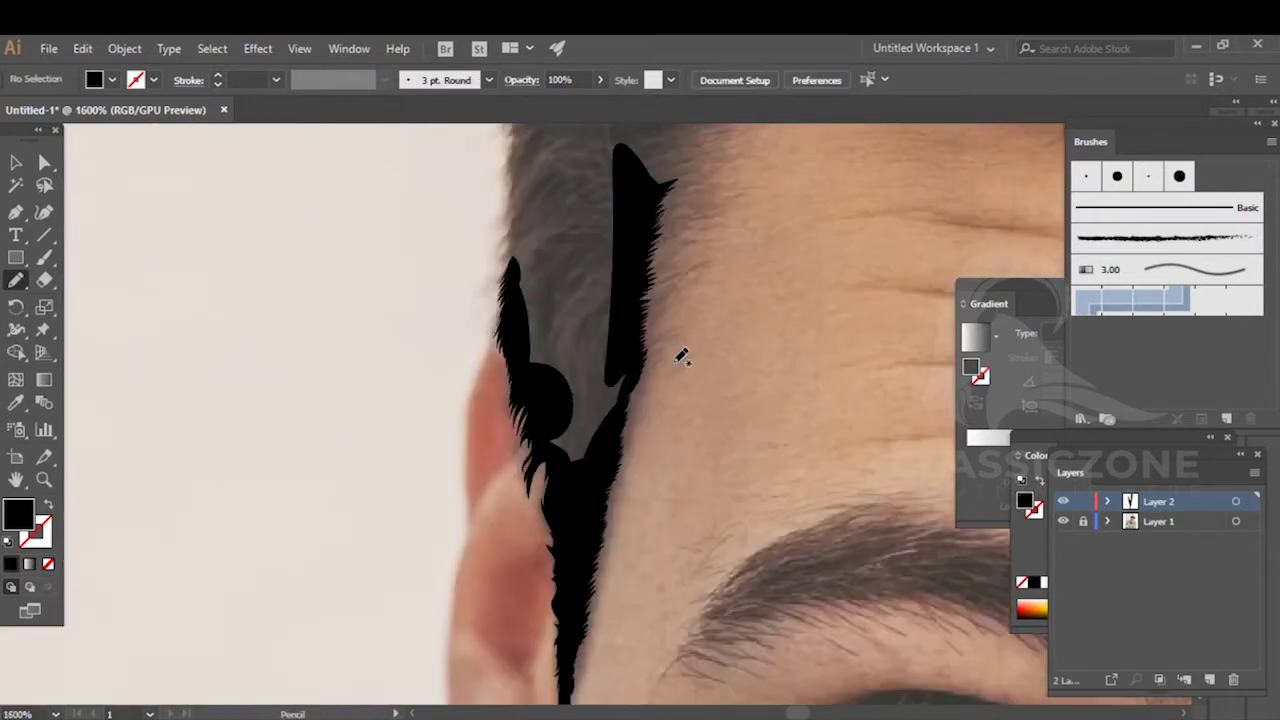
- Hide the photo on Layer 1 to inspect the black hair shapes alone, and show it again
click(1064, 524)
scroll(786, 423, down, 3)
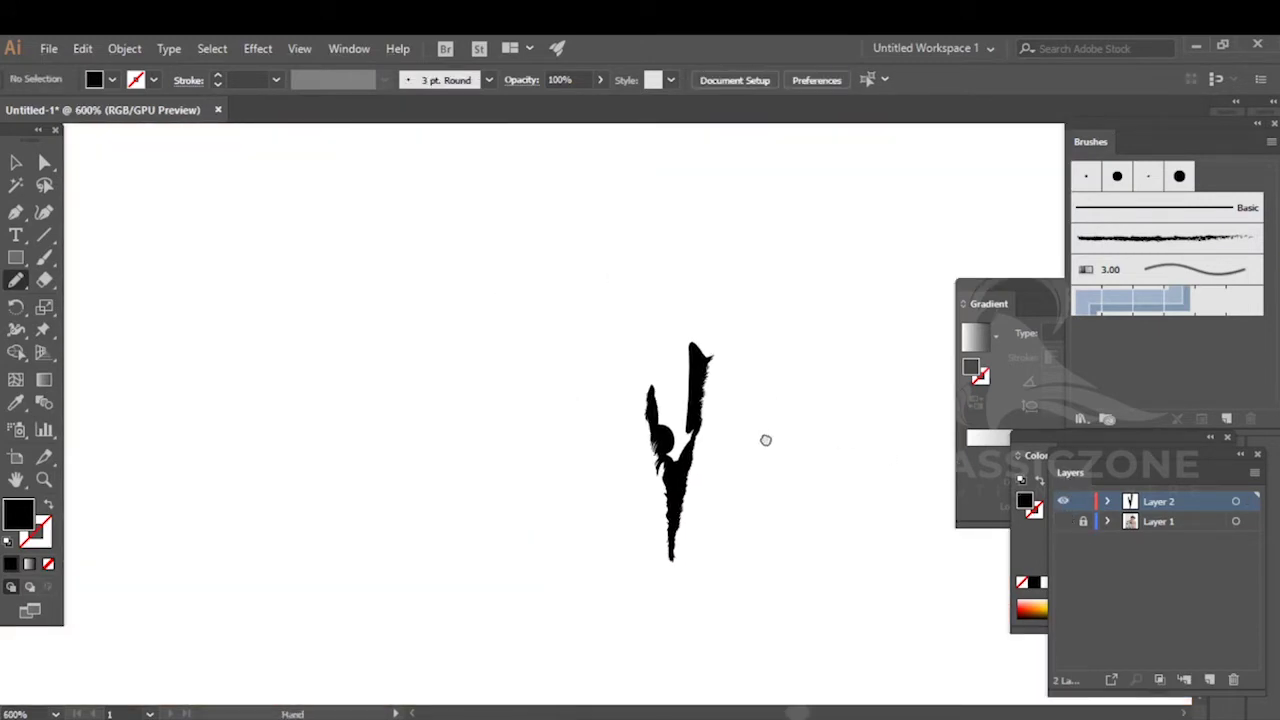
click(1064, 522)
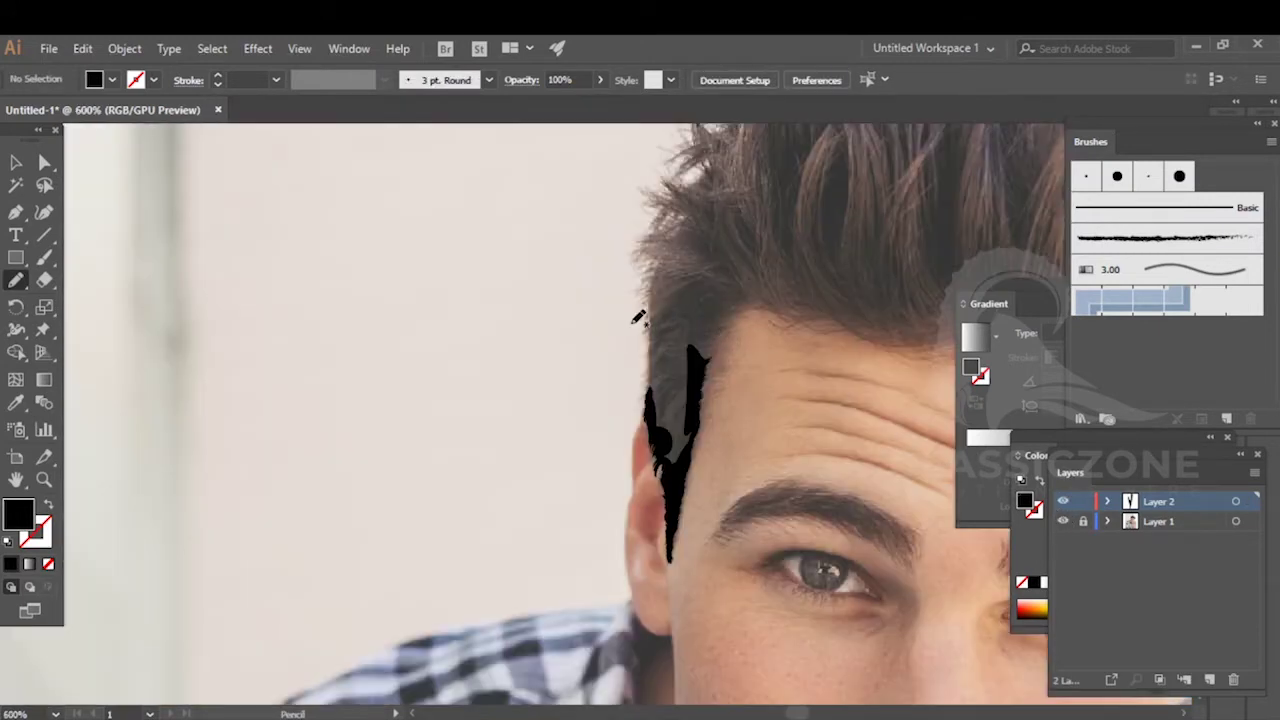
- Add a rounded black shape with spiky strands on the head's outer edge, directly above the outer tuft
scroll(651, 349, up, 7)
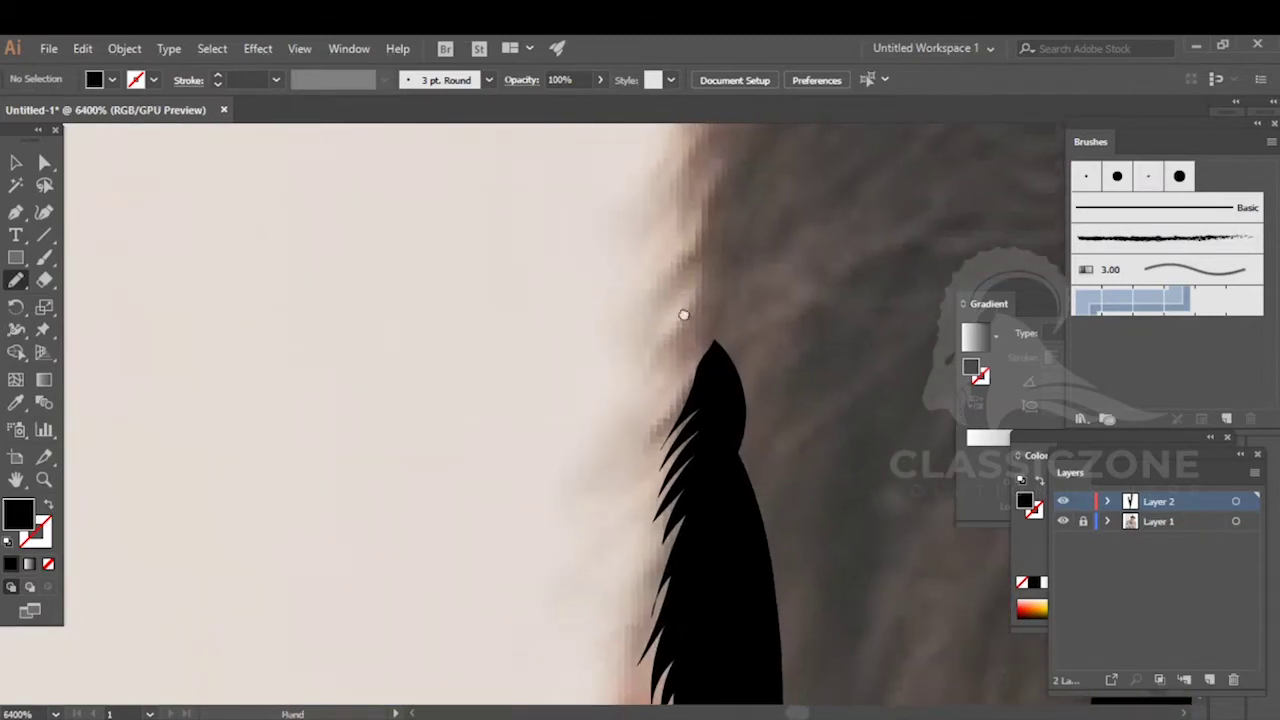
mouse_move(719, 336)
mouse_down()
mouse_move(676, 378)
mouse_move(686, 352)
mouse_up()
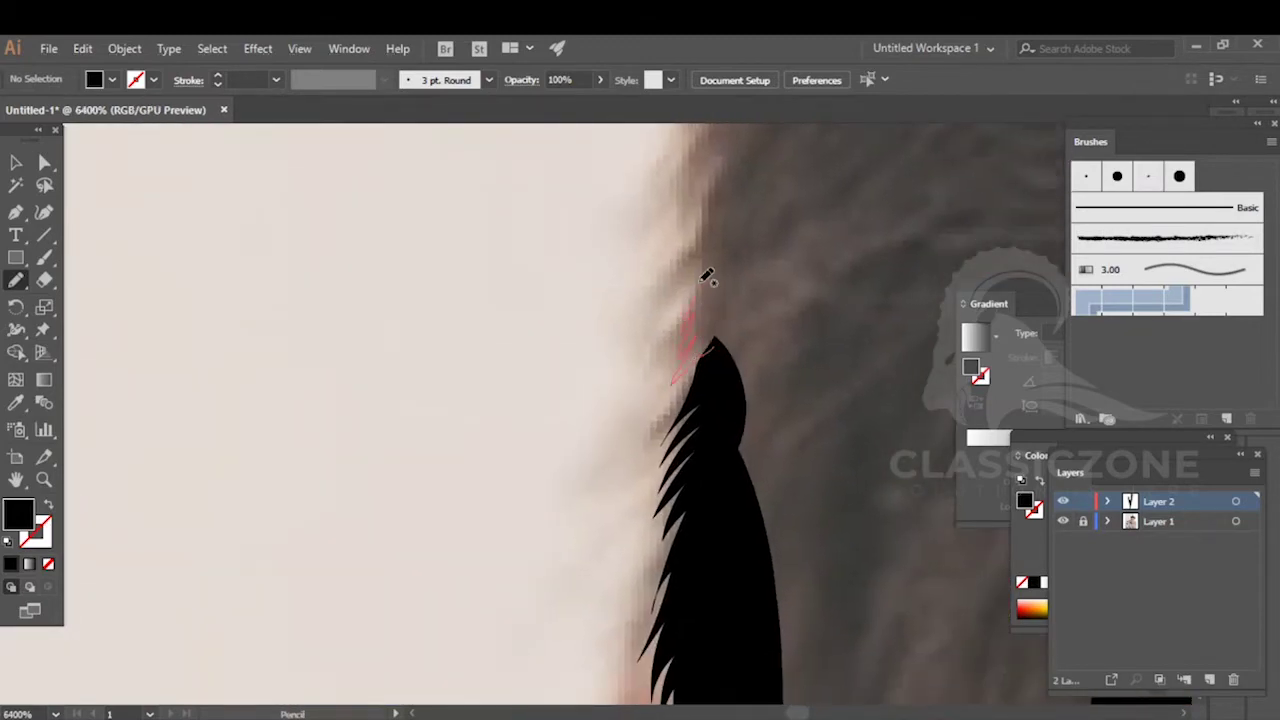
mouse_move(672, 213)
mouse_down()
mouse_move(803, 234)
mouse_move(734, 371)
mouse_move(722, 345)
mouse_up()
mouse_move(603, 323)
mouse_down()
mouse_move(520, 502)
mouse_move(549, 426)
mouse_up()
mouse_move(666, 393)
mouse_down()
mouse_move(605, 430)
mouse_move(667, 379)
mouse_move(667, 392)
mouse_up()
ctrl+click(771, 303)
- Continue the outer edge upward with a tapering black lock that has a pointed tip and fine outward strands
drag(713, 237, 699, 415)
drag(599, 354, 594, 392)
mouse_move(600, 444)
mouse_down()
mouse_move(620, 418)
mouse_move(603, 452)
mouse_move(645, 426)
mouse_move(607, 477)
mouse_move(650, 447)
mouse_up()
mouse_move(604, 512)
mouse_down()
mouse_move(598, 535)
mouse_move(645, 498)
mouse_move(668, 520)
mouse_move(690, 507)
mouse_move(674, 280)
mouse_move(650, 280)
mouse_up()
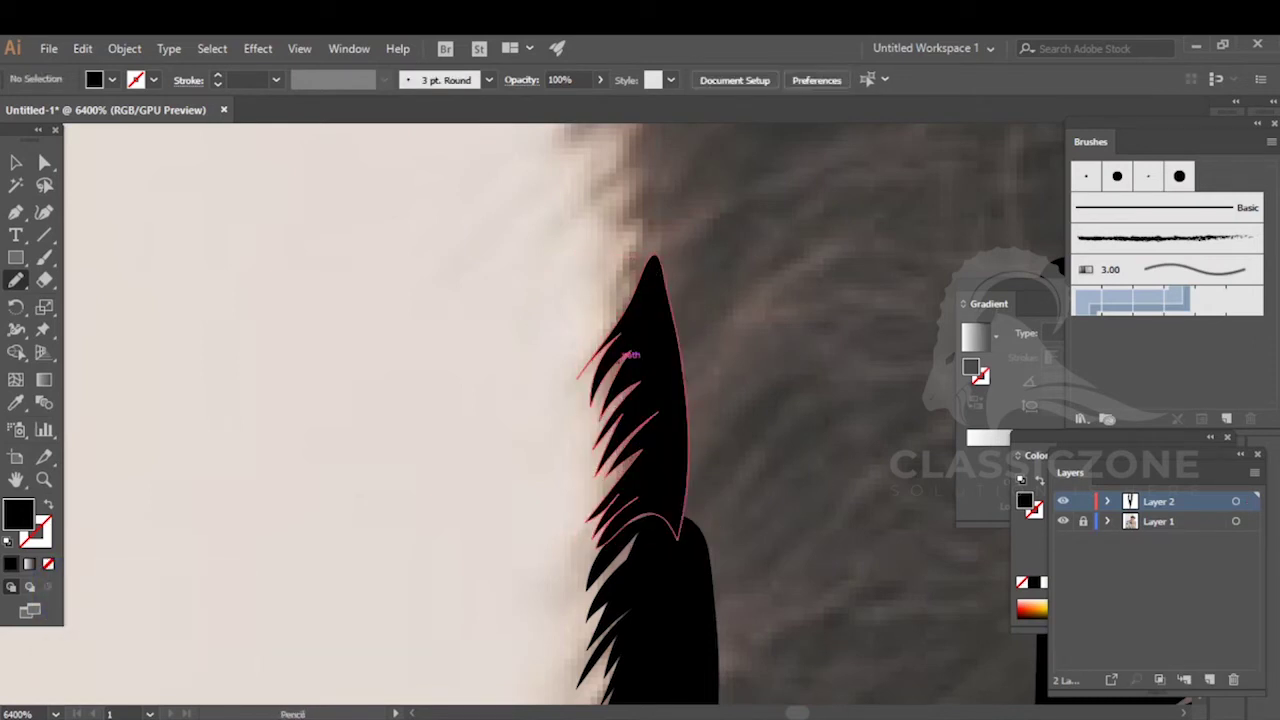
- Draw another black lock with longer jagged strands above the pointed tip on the outer edge
mouse_move(757, 718)
scroll(657, 346, down, 1)
drag(657, 341, 609, 528)
scroll(590, 390, up, 1)
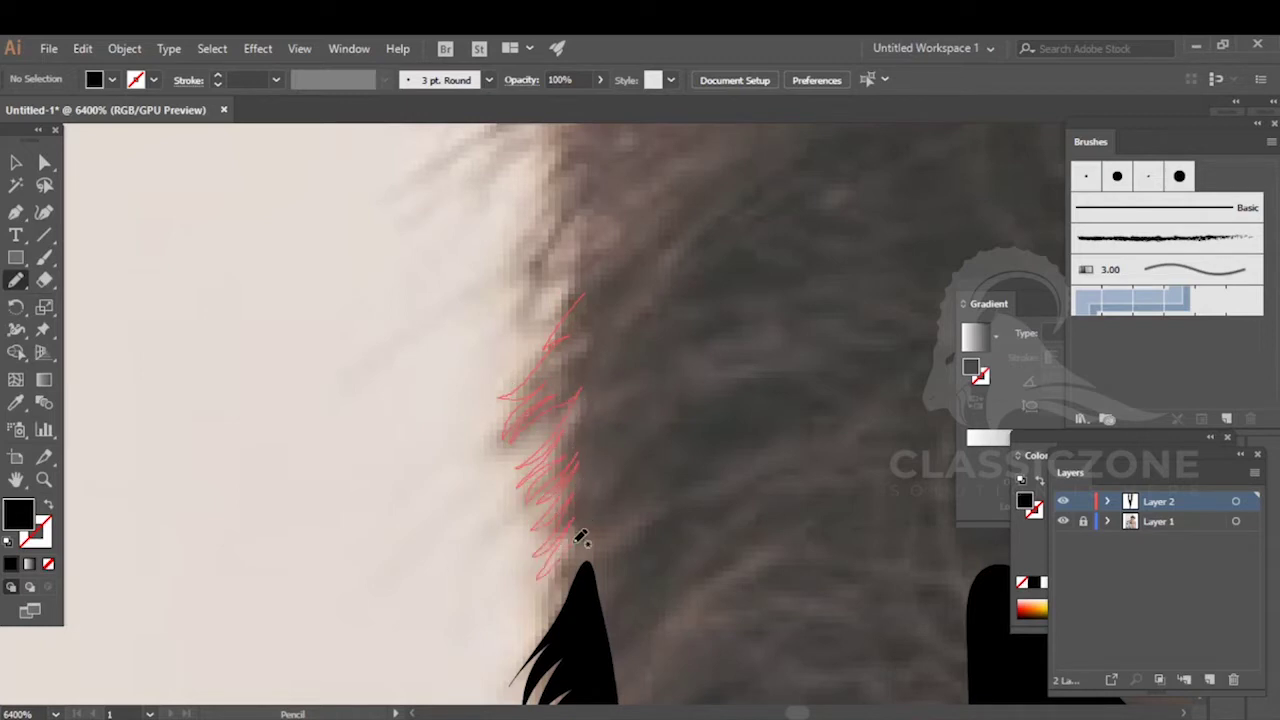
mouse_move(557, 617)
mouse_down()
mouse_move(640, 322)
mouse_move(586, 293)
mouse_up()
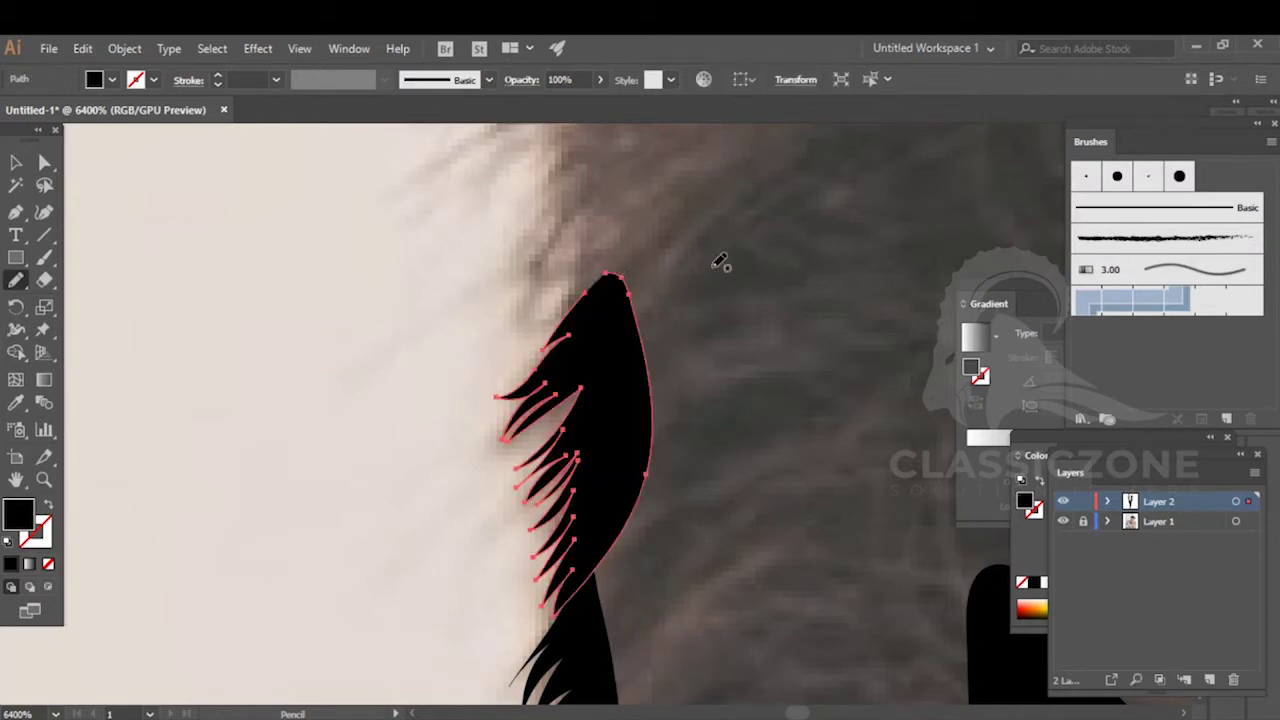
key(ctrl+shift+a)
- Extend the temple block with a wide rounded black shape whose zigzag edge follows the hairline toward the forehead corner
scroll(722, 278, down, 3)
mouse_move(752, 332)
mouse_down()
mouse_move(613, 349)
mouse_move(538, 409)
mouse_up()
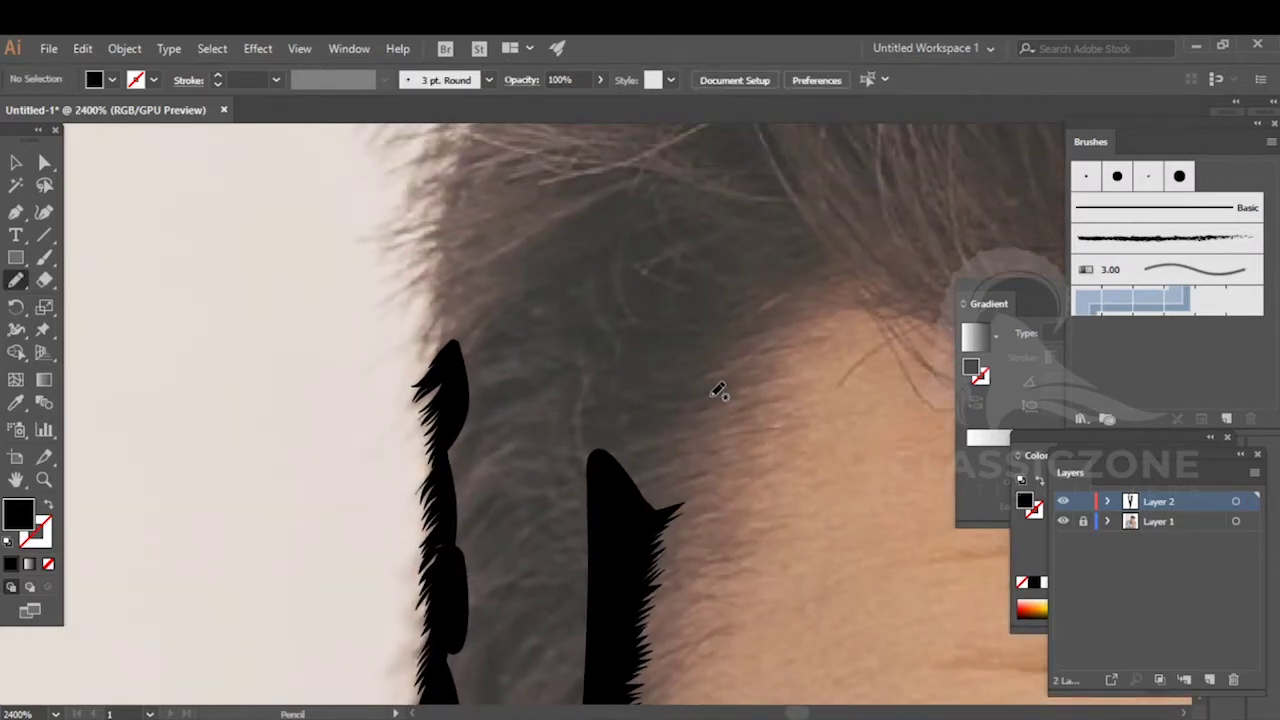
scroll(810, 295, up, 1)
mouse_move(699, 313)
mouse_down()
mouse_move(717, 346)
mouse_move(650, 404)
mouse_move(650, 428)
mouse_move(610, 476)
mouse_move(630, 494)
mouse_move(603, 514)
mouse_move(612, 556)
mouse_move(537, 480)
mouse_move(646, 274)
mouse_move(736, 309)
mouse_up()
ctrl+click(798, 296)
scroll(799, 290, down, 3)
scroll(650, 294, up, 2)
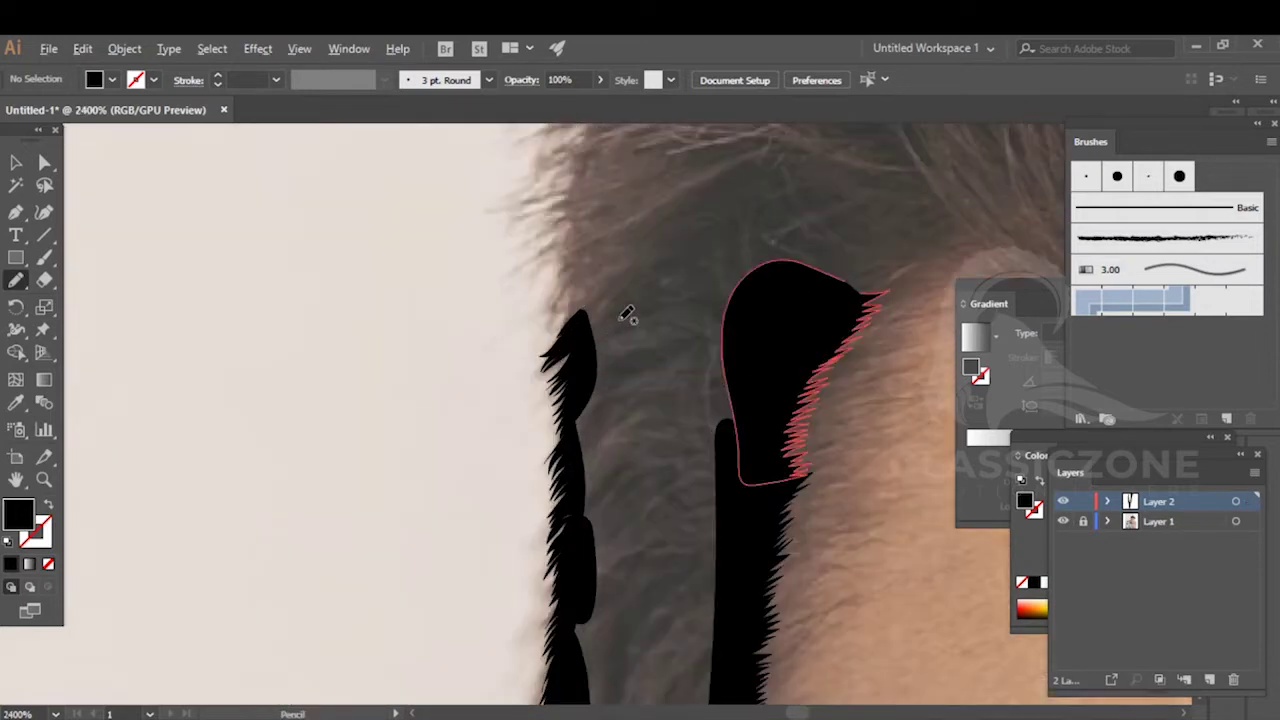
- Fill the gap between the outer edge locks and the temple blocks with solid black shapes
mouse_move(586, 362)
mouse_down()
mouse_move(731, 266)
mouse_move(757, 443)
mouse_move(648, 535)
mouse_move(585, 515)
mouse_move(572, 406)
mouse_move(543, 358)
mouse_up()
ctrl+click(538, 364)
mouse_move(566, 516)
mouse_down()
mouse_move(594, 262)
mouse_move(605, 294)
mouse_move(596, 372)
mouse_move(623, 497)
mouse_move(749, 520)
mouse_move(771, 380)
mouse_move(716, 198)
mouse_move(692, 199)
mouse_up()
ctrl+click(887, 336)
mouse_move(840, 484)
mouse_down()
mouse_move(834, 254)
mouse_move(812, 202)
mouse_up()
mouse_move(642, 258)
mouse_down()
mouse_move(618, 300)
mouse_move(615, 337)
mouse_move(669, 424)
mouse_move(735, 272)
mouse_move(746, 203)
mouse_move(646, 203)
mouse_up()
ctrl+click(853, 222)
- Toggle the Layer 1 photo off and back on to check the filled side hair as a silhouette
key(ctrl+minus)
key(ctrl+minus)
drag(709, 366, 592, 532)
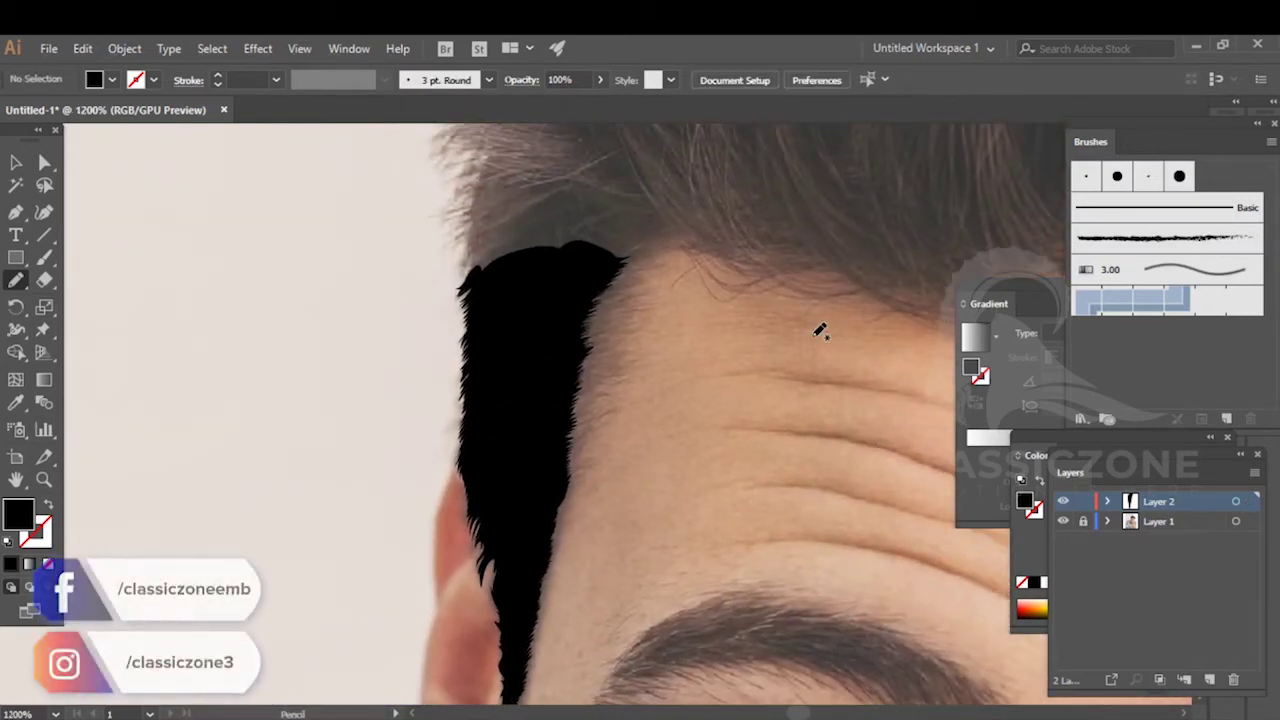
click(1063, 521)
key(ctrl+minus)
key(ctrl+minus)
key(ctrl+minus)
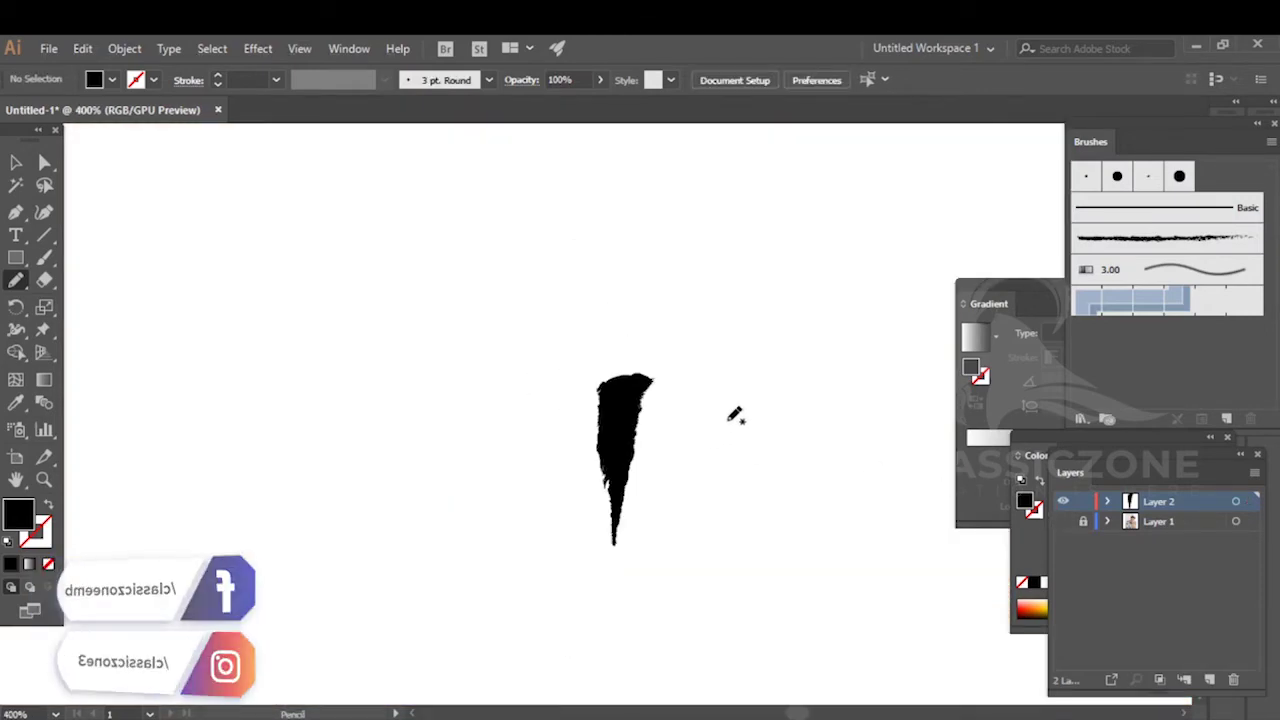
click(1063, 521)
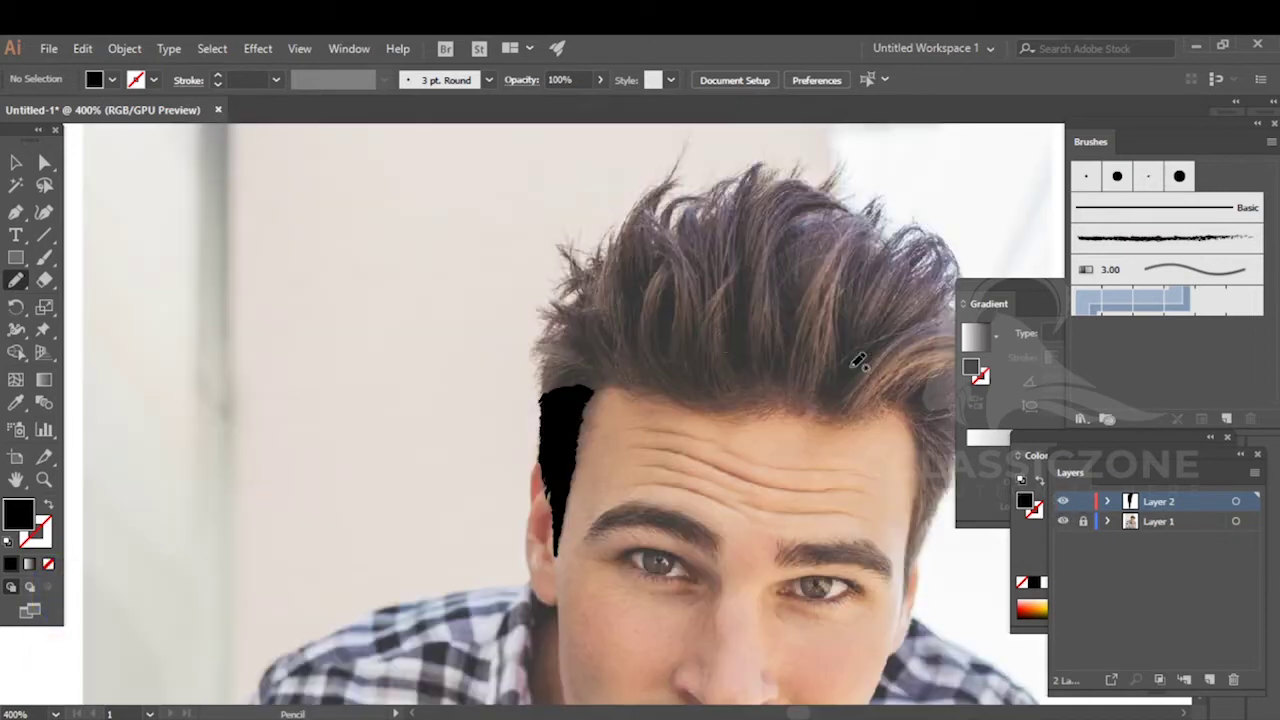
- Draw a tall rounded black shape with a spiky outer edge above the filled side hair
mouse_move(600, 286)
mouse_down()
mouse_move(505, 318)
mouse_move(461, 310)
mouse_up()
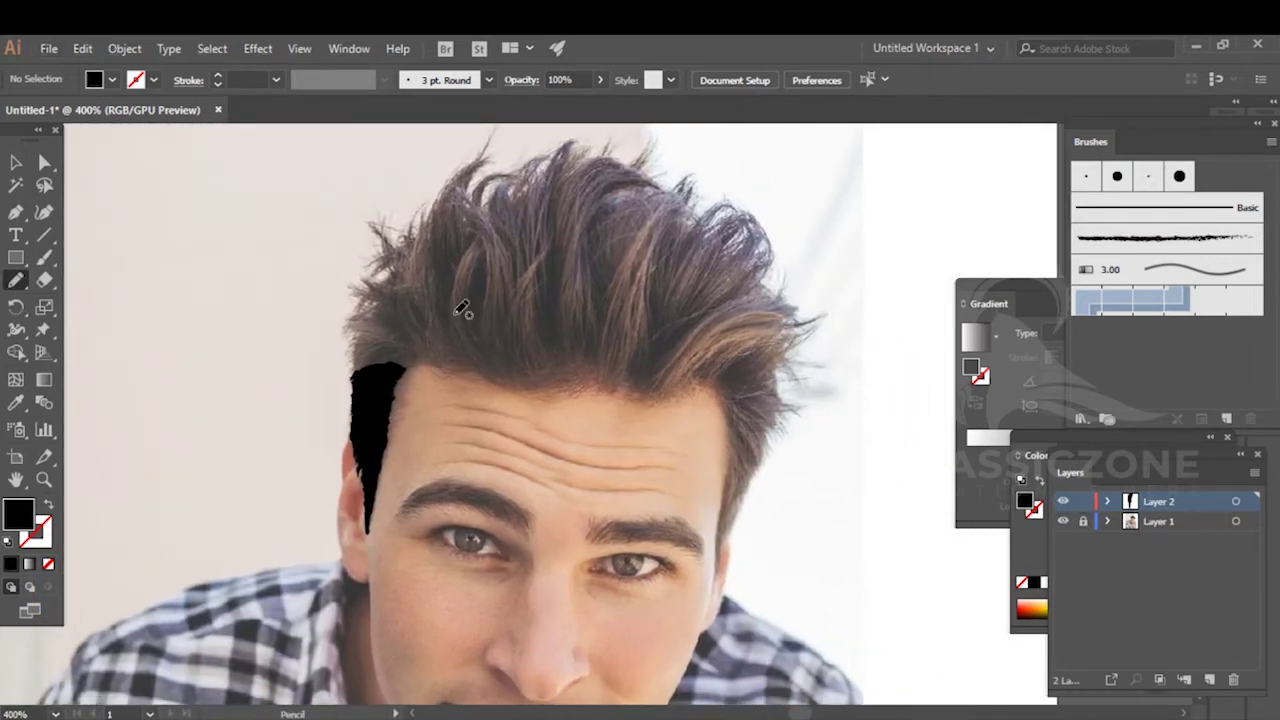
scroll(364, 340, up, 6)
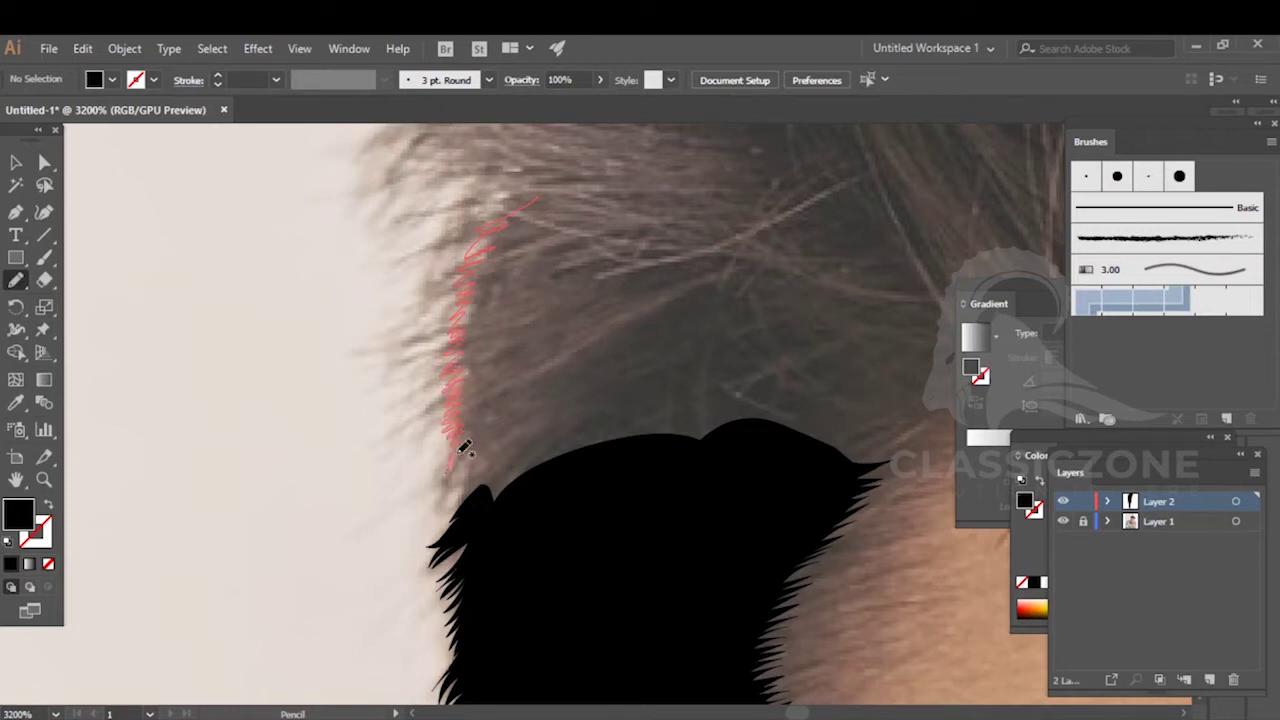
mouse_move(471, 470)
mouse_down()
mouse_move(469, 500)
mouse_move(634, 429)
mouse_move(571, 186)
mouse_move(478, 228)
mouse_up()
drag(352, 230, 409, 429)
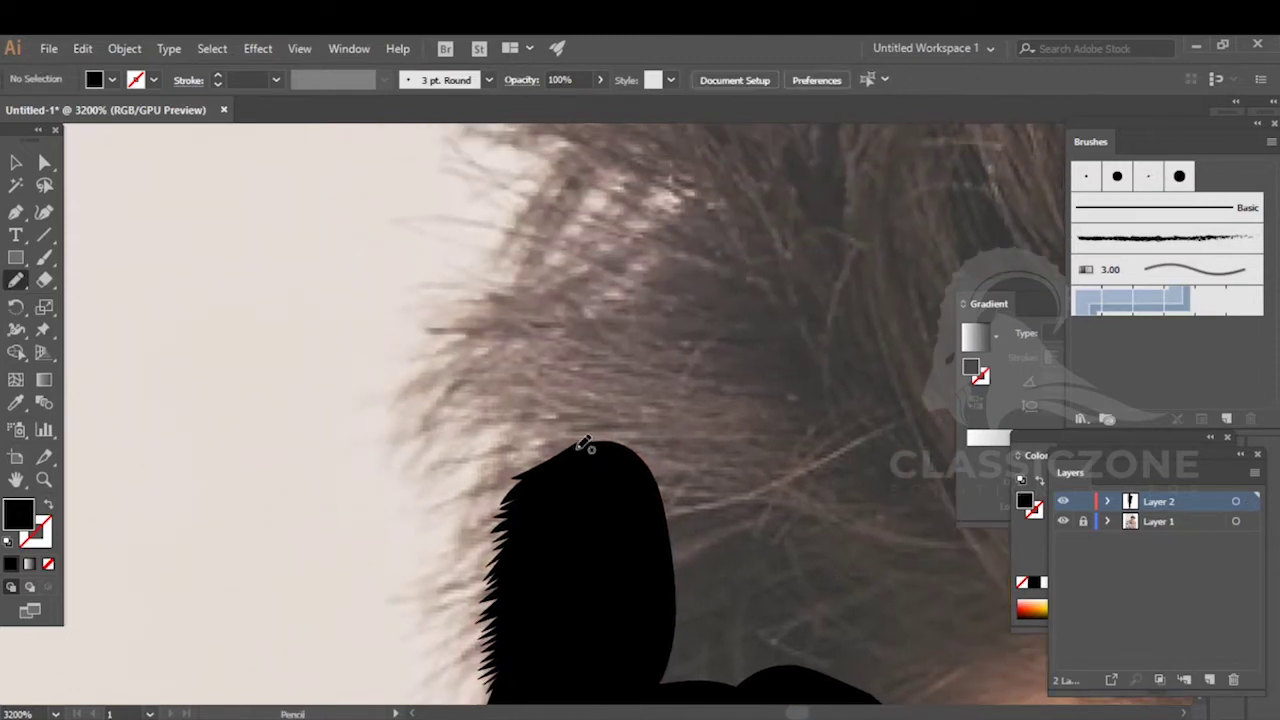
- Draw a curved black shape from the filled side hair along the forehead corner, with small strands on its lower edge
scroll(597, 433, down, 3)
scroll(666, 434, up, 3)
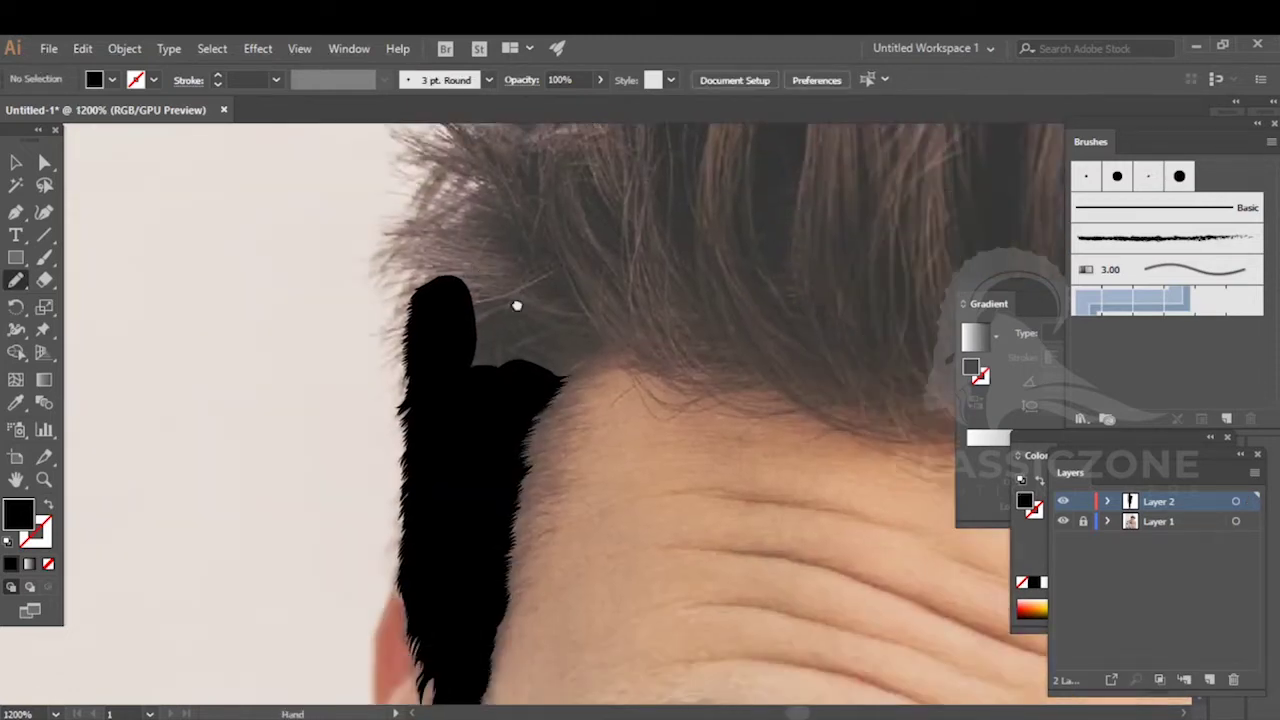
mouse_move(463, 394)
mouse_down()
mouse_move(574, 341)
mouse_move(657, 338)
mouse_move(471, 227)
mouse_move(329, 244)
mouse_move(281, 300)
mouse_move(284, 430)
mouse_up()
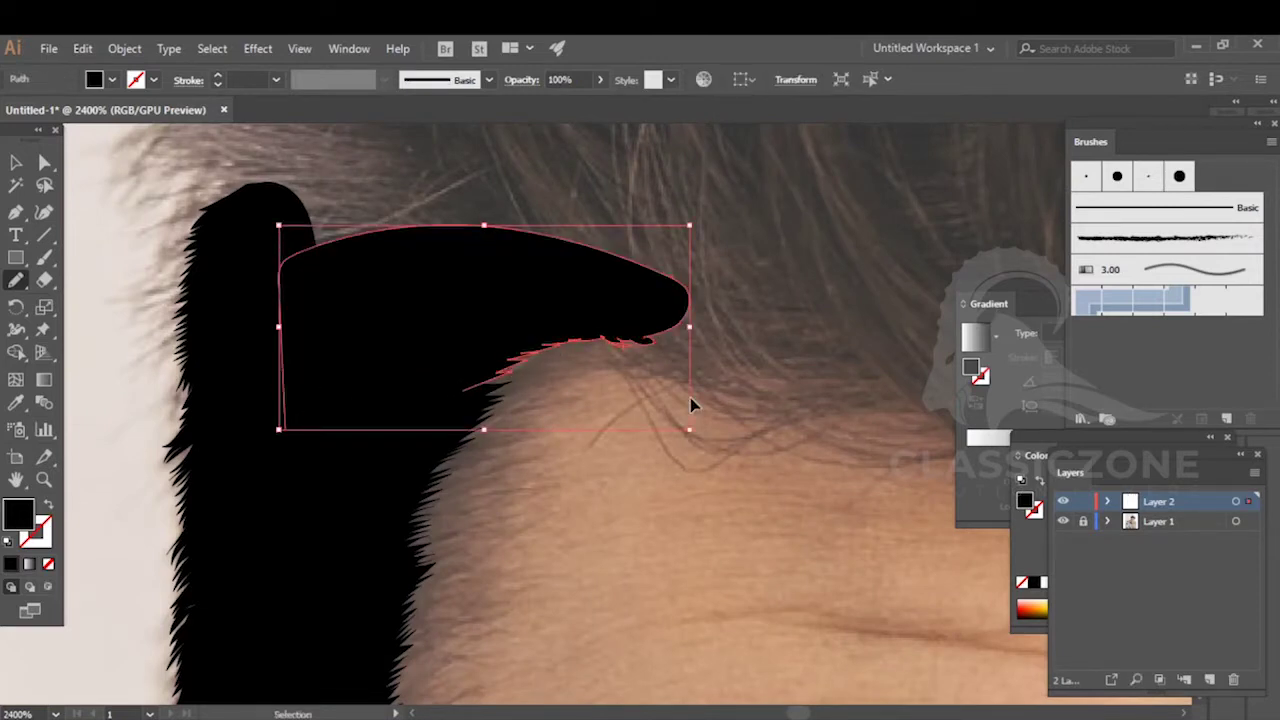
ctrl+click(690, 397)
- Add a black block with long pointed outward strands on top of the tall outer edge shape
scroll(690, 395, down, 3)
drag(745, 364, 474, 370)
drag(583, 370, 270, 362)
mouse_move(518, 442)
mouse_down()
mouse_move(534, 380)
mouse_move(758, 504)
mouse_up()
drag(429, 374, 651, 440)
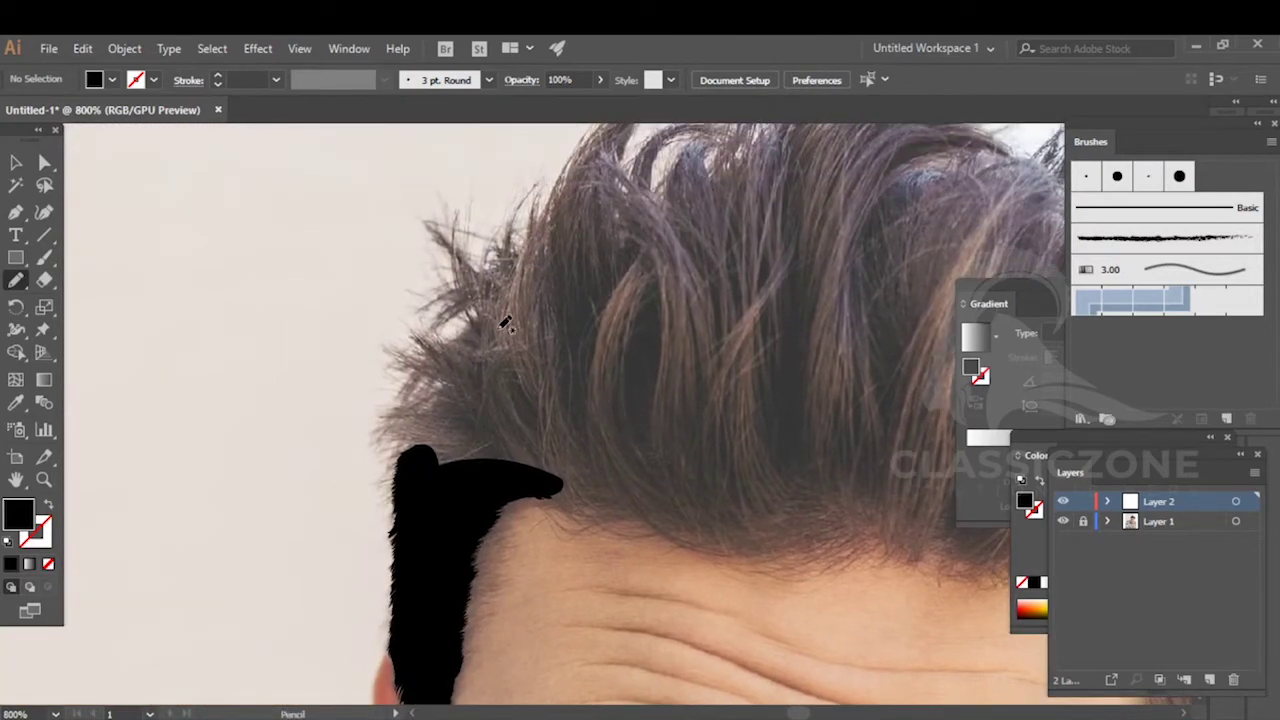
scroll(414, 435, up, 4)
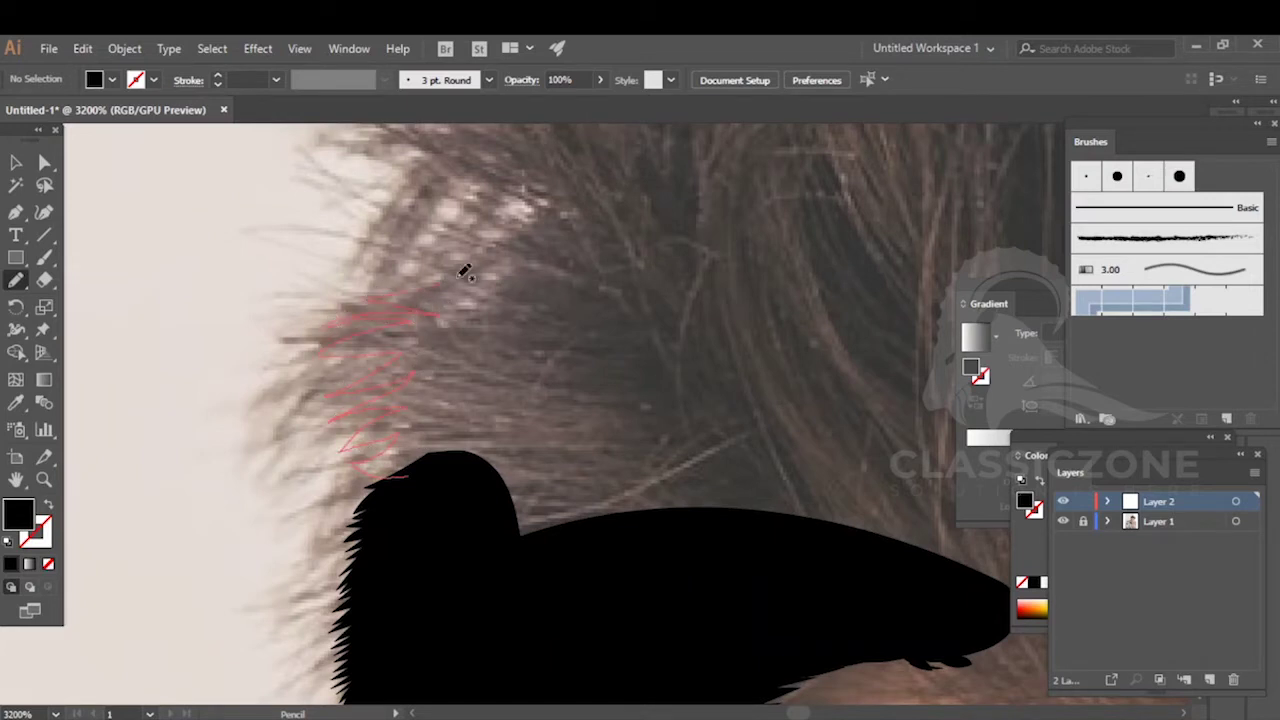
mouse_move(476, 250)
mouse_down()
mouse_move(579, 222)
mouse_move(619, 559)
mouse_move(452, 548)
mouse_up()
key(ctrl+shift+a)
- Draw a black tuft with long curved strands above the spiky block, following the flyaway hair on the outer edge
drag(655, 336, 735, 581)
mouse_move(556, 533)
mouse_down()
mouse_move(612, 500)
mouse_move(478, 486)
mouse_up()
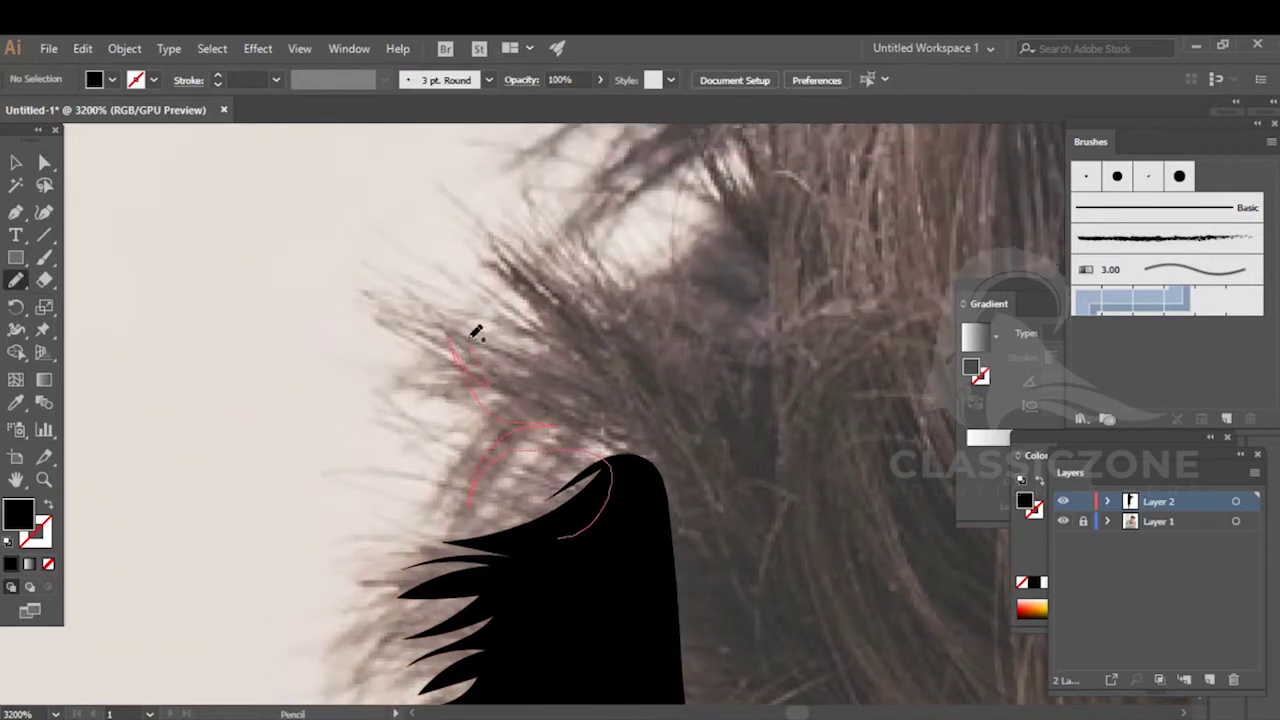
mouse_move(552, 233)
mouse_down()
mouse_move(557, 337)
mouse_move(586, 329)
mouse_move(600, 300)
mouse_move(700, 358)
mouse_move(632, 566)
mouse_move(562, 541)
mouse_up()
key(ctrl+shift+a)
- Add a black tuft above it with thin upright strands and long pointed strands curving around the light gap
drag(702, 329, 557, 497)
mouse_move(532, 552)
mouse_down()
mouse_move(475, 484)
mouse_move(474, 418)
mouse_move(479, 456)
mouse_move(497, 390)
mouse_up()
mouse_move(545, 432)
mouse_down()
mouse_move(467, 335)
mouse_move(475, 300)
mouse_move(600, 257)
mouse_move(619, 493)
mouse_move(530, 558)
mouse_up()
ctrl+click(683, 451)
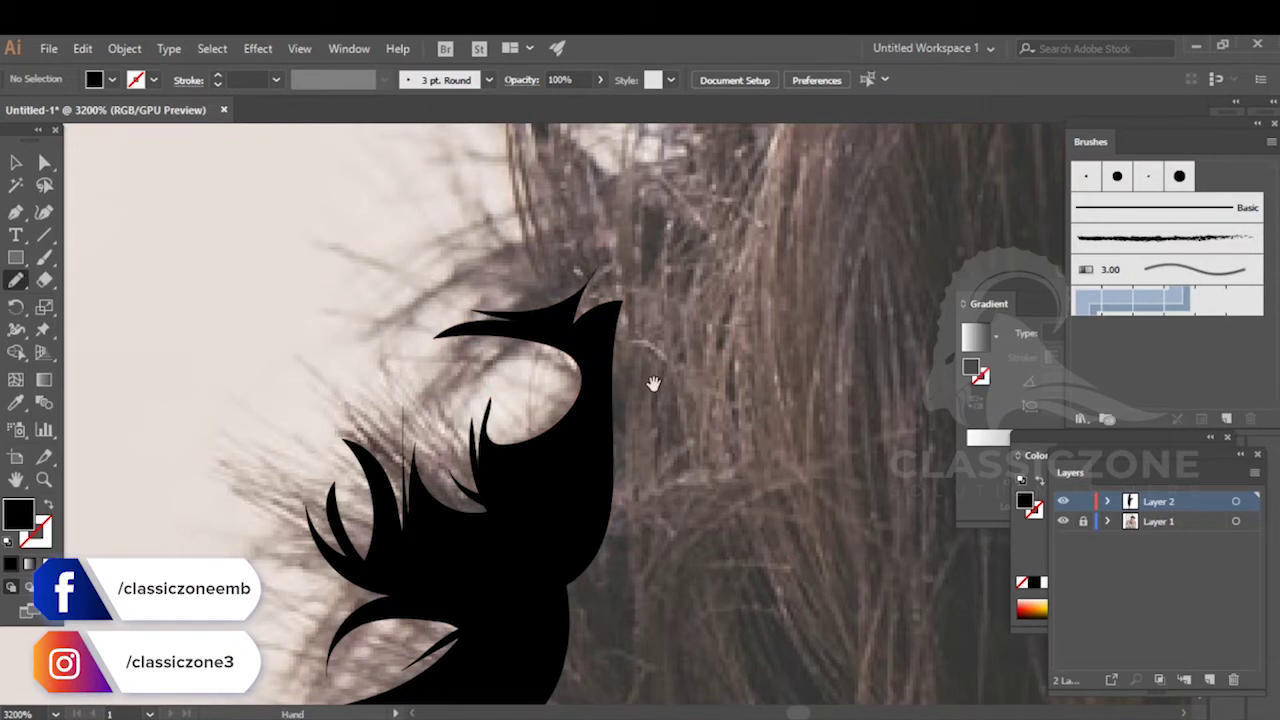
- Draw a tall black shape topped by two curling pointed strands above the tuft with the light gap
drag(654, 383, 641, 548)
drag(541, 489, 538, 280)
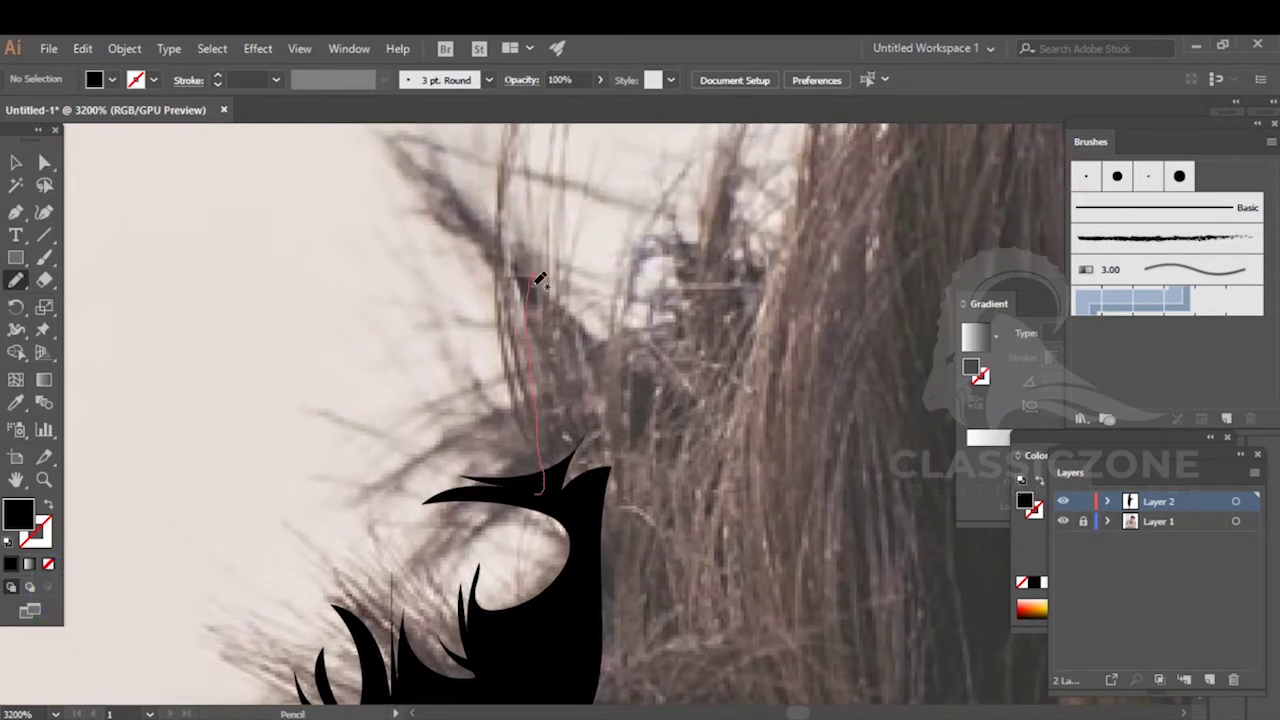
drag(554, 388, 597, 290)
mouse_move(625, 644)
mouse_down()
mouse_move(588, 514)
mouse_move(541, 491)
mouse_up()
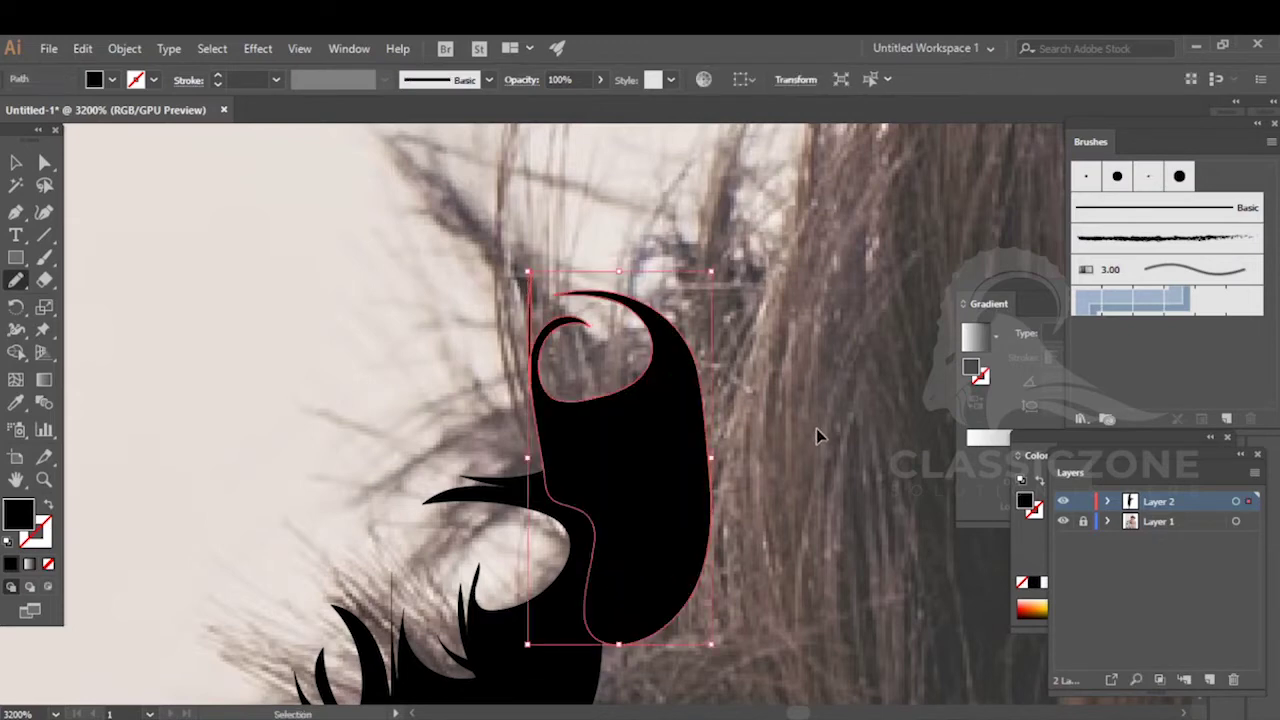
ctrl+click(817, 433)
- Add a black shape with sharp upright spikes beside the curling strands, following the outer hair upward
scroll(816, 430, down, 5)
drag(781, 428, 675, 430)
scroll(675, 430, up, 3)
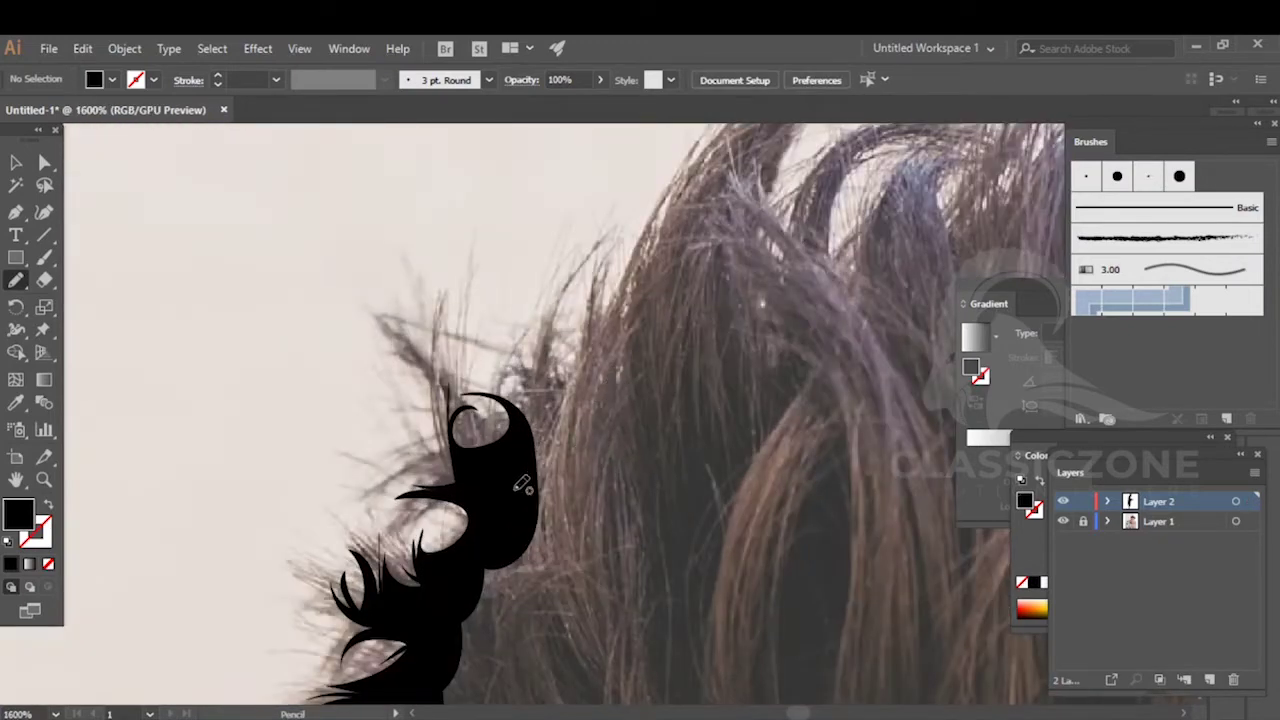
mouse_move(519, 455)
mouse_down()
mouse_move(569, 301)
mouse_move(600, 286)
mouse_move(580, 466)
mouse_move(525, 500)
mouse_up()
ctrl+click(729, 400)
- Draw a large sweeping black lock along the upper outer hair edge, ending in a split pointed tip
mouse_move(729, 400)
mouse_down()
mouse_move(665, 365)
mouse_move(409, 545)
mouse_up()
mouse_move(362, 651)
mouse_down()
mouse_move(368, 560)
mouse_move(410, 492)
mouse_up()
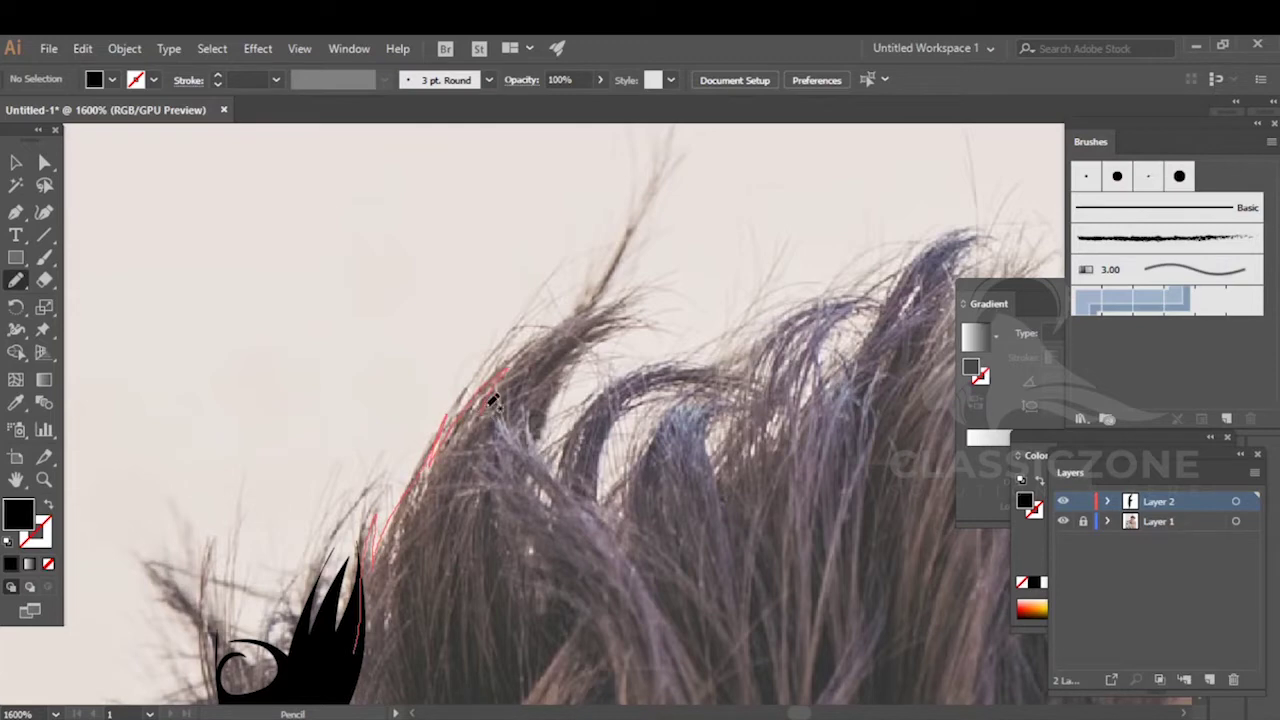
mouse_move(562, 370)
mouse_down()
mouse_move(514, 563)
mouse_move(377, 674)
mouse_move(365, 660)
mouse_up()
ctrl+click(580, 517)
- Add a black shape with several curved pointed strands along the top of the hair, beside the sweeping lock
mouse_move(580, 517)
mouse_down()
mouse_move(445, 481)
mouse_move(405, 491)
mouse_move(370, 470)
mouse_move(357, 414)
mouse_up()
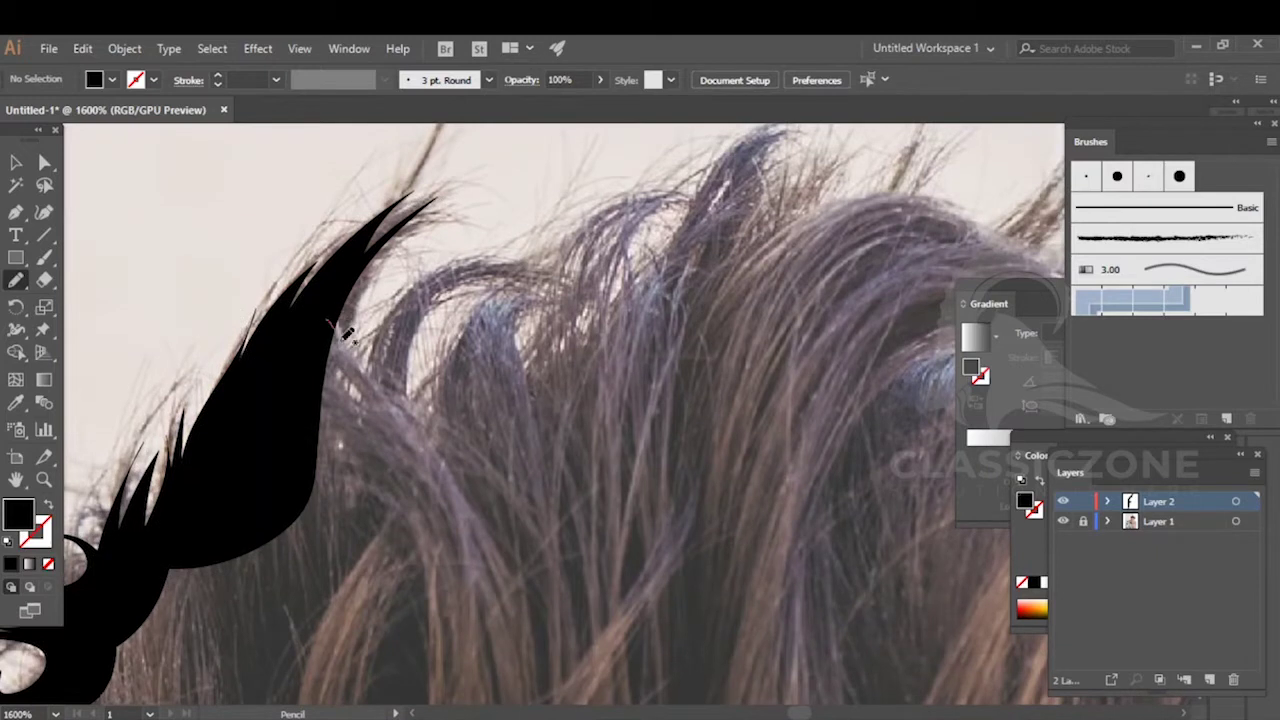
drag(376, 364, 472, 268)
mouse_move(408, 331)
mouse_down()
mouse_move(418, 437)
mouse_move(427, 339)
mouse_move(442, 371)
mouse_up()
drag(470, 330, 495, 307)
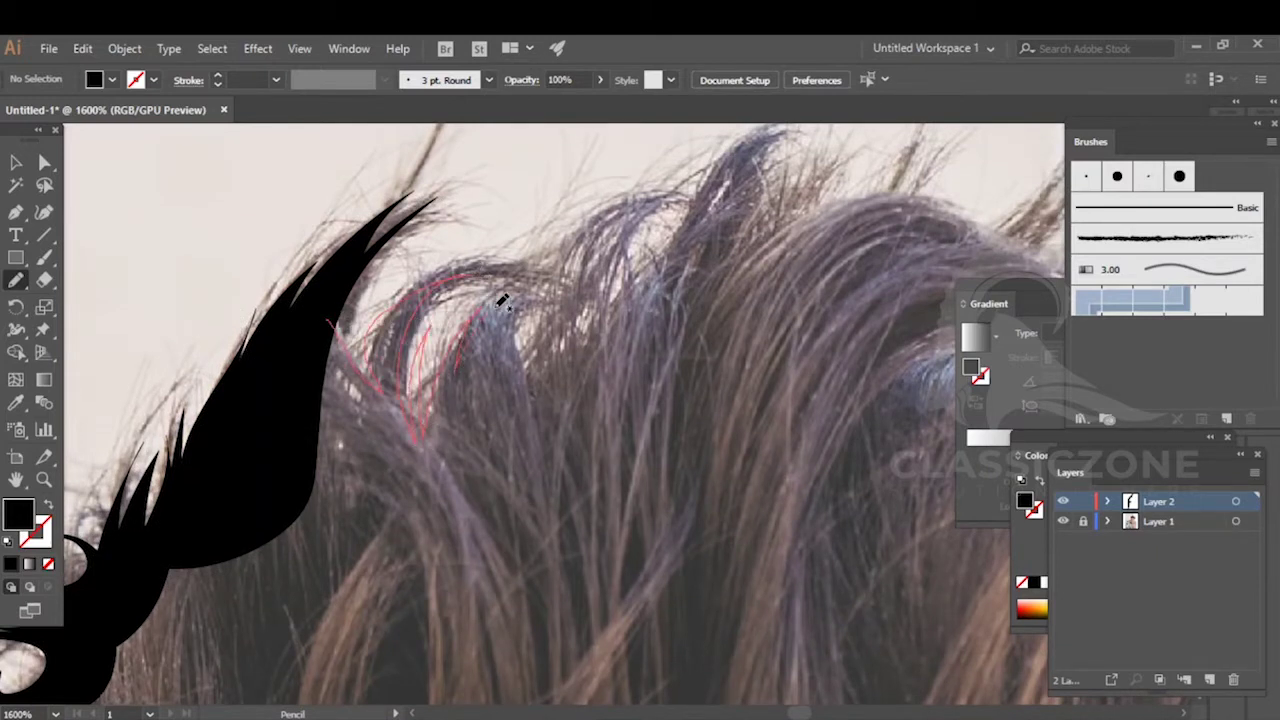
mouse_move(518, 380)
mouse_down()
mouse_move(491, 583)
mouse_move(309, 386)
mouse_move(330, 325)
mouse_up()
key(ctrl+shift+a)
- Draw a tapering black lock with a long pointed tip next to the curved strands along the top hair edge
drag(515, 255, 380, 335)
drag(377, 522, 432, 393)
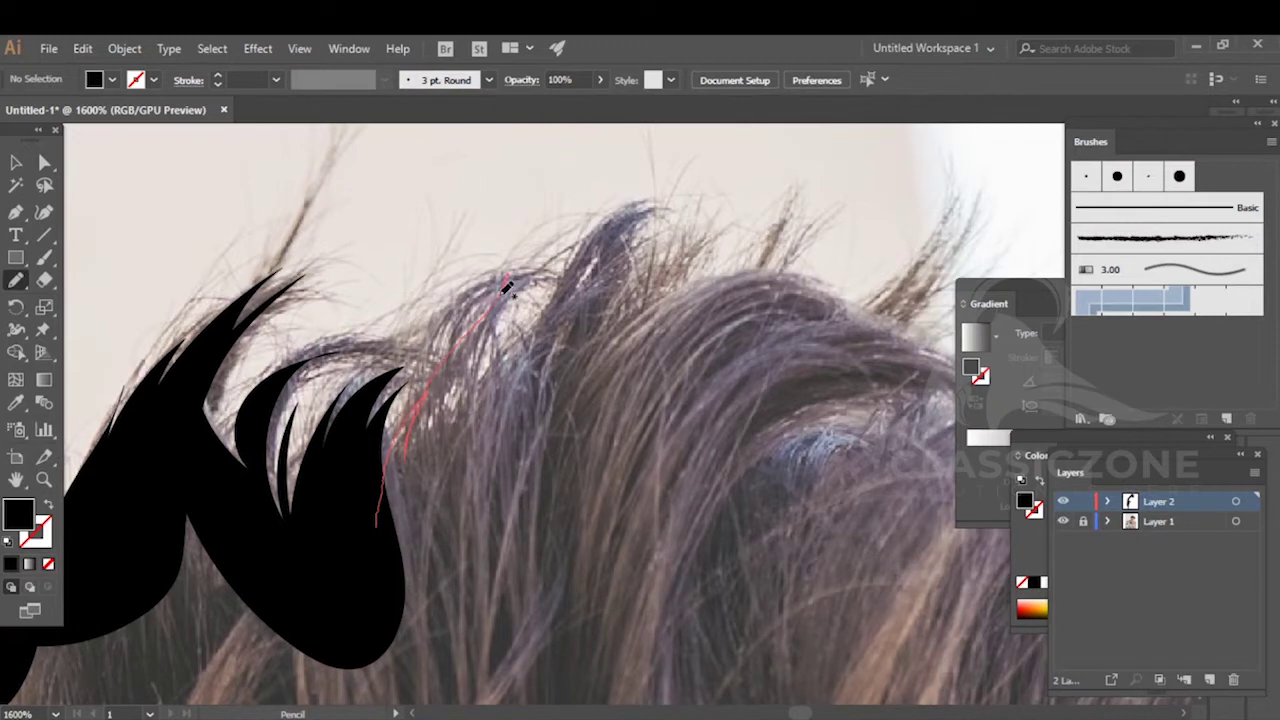
mouse_move(492, 336)
mouse_down()
mouse_move(394, 531)
mouse_move(377, 522)
mouse_up()
key(ctrl+shift+a)
mouse_move(475, 407)
mouse_down()
mouse_move(402, 475)
mouse_move(340, 507)
mouse_up()
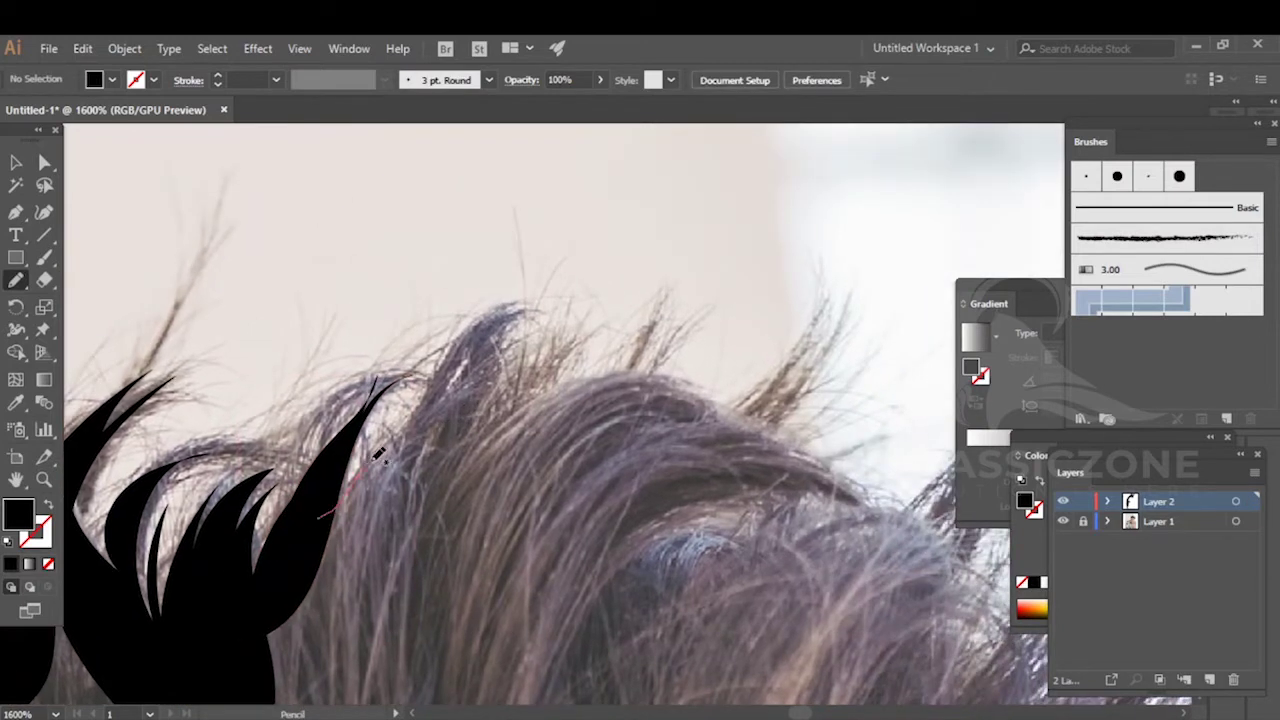
- Draw a tapering black lock with a forked, curved tip rising along the top hair edge
mouse_move(397, 458)
mouse_down()
mouse_move(493, 304)
mouse_move(460, 348)
mouse_up()
mouse_move(529, 305)
mouse_down()
mouse_move(400, 509)
mouse_move(303, 564)
mouse_up()
key(ctrl+shift+a)
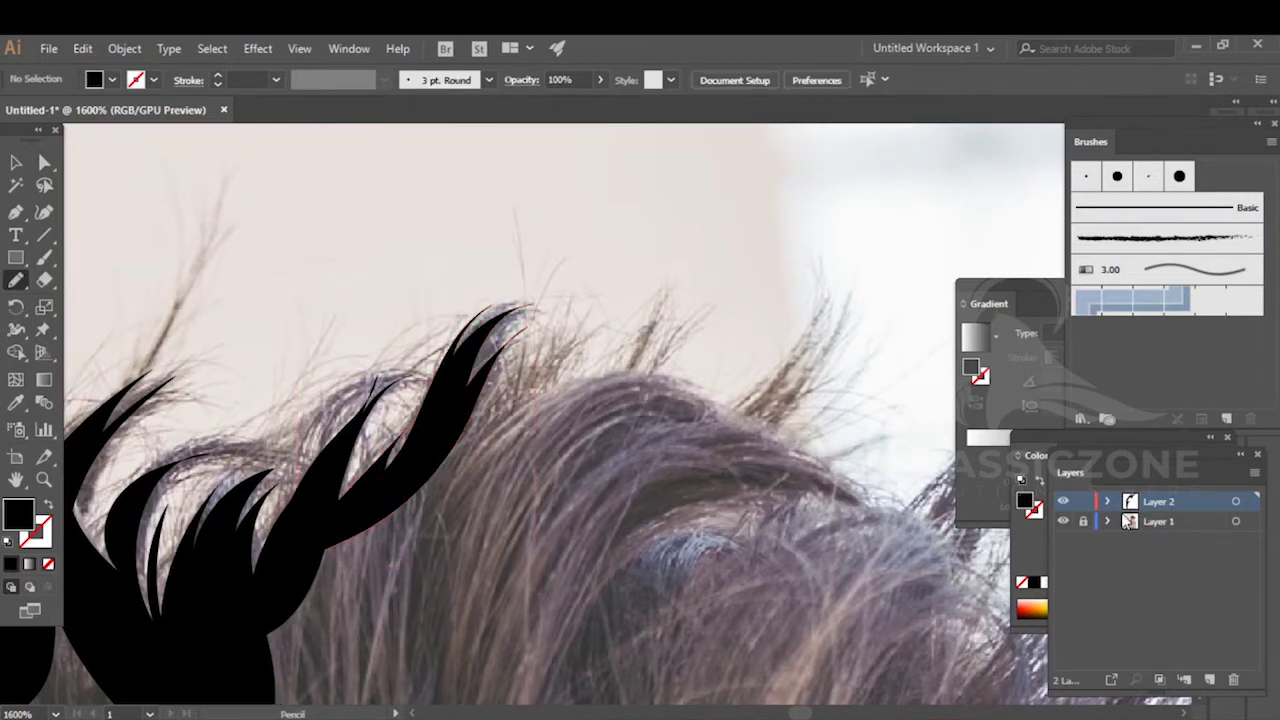
- Hide the photo layer to check the traced hair silhouette on its own, and show the photo again
click(1063, 521)
key(ctrl+minus)
key(ctrl+minus)
key(ctrl+minus)
key(ctrl+minus)
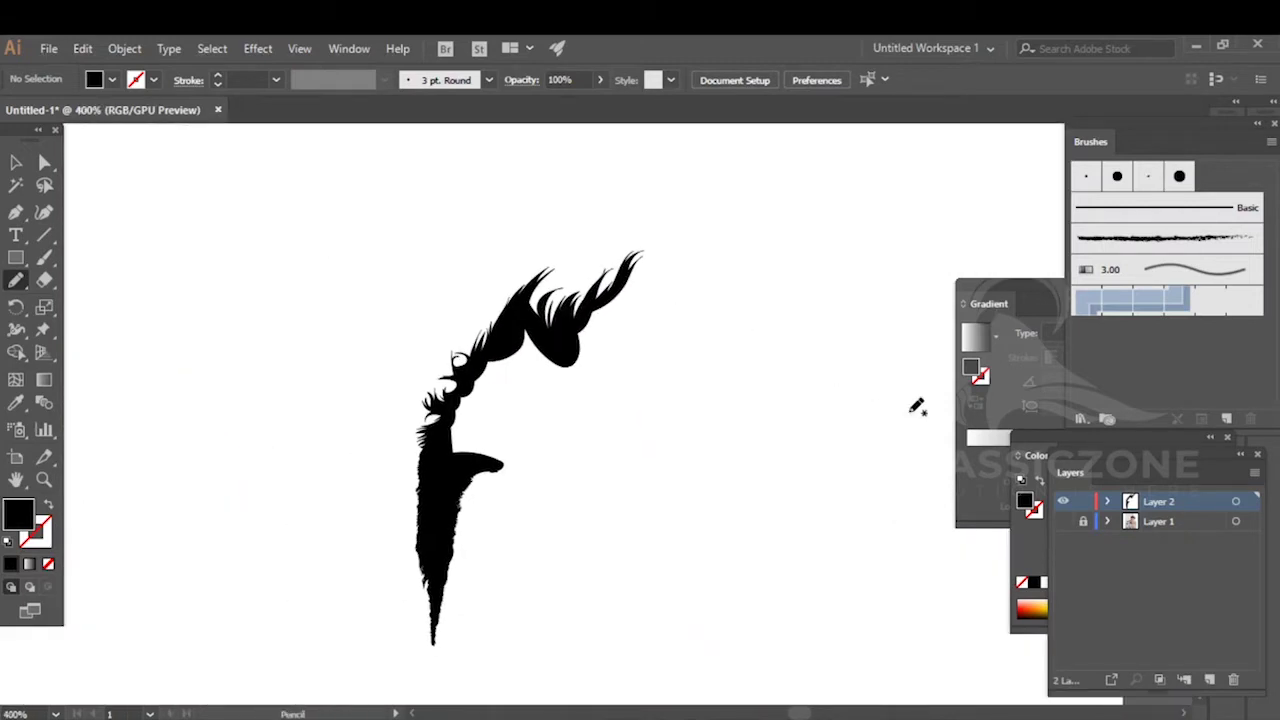
click(1064, 523)
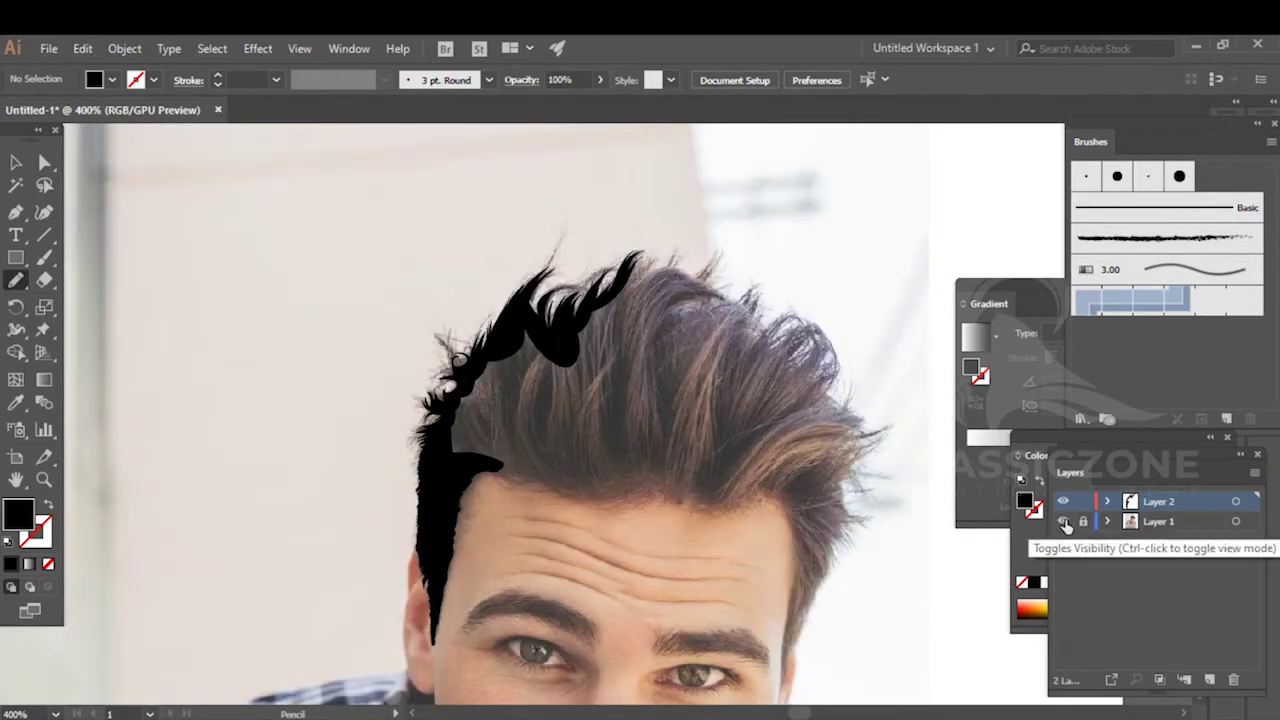
- Draw a thin black flyaway strand rising from the pointed lock on the upper outer hair edge
scroll(522, 301, up, 2)
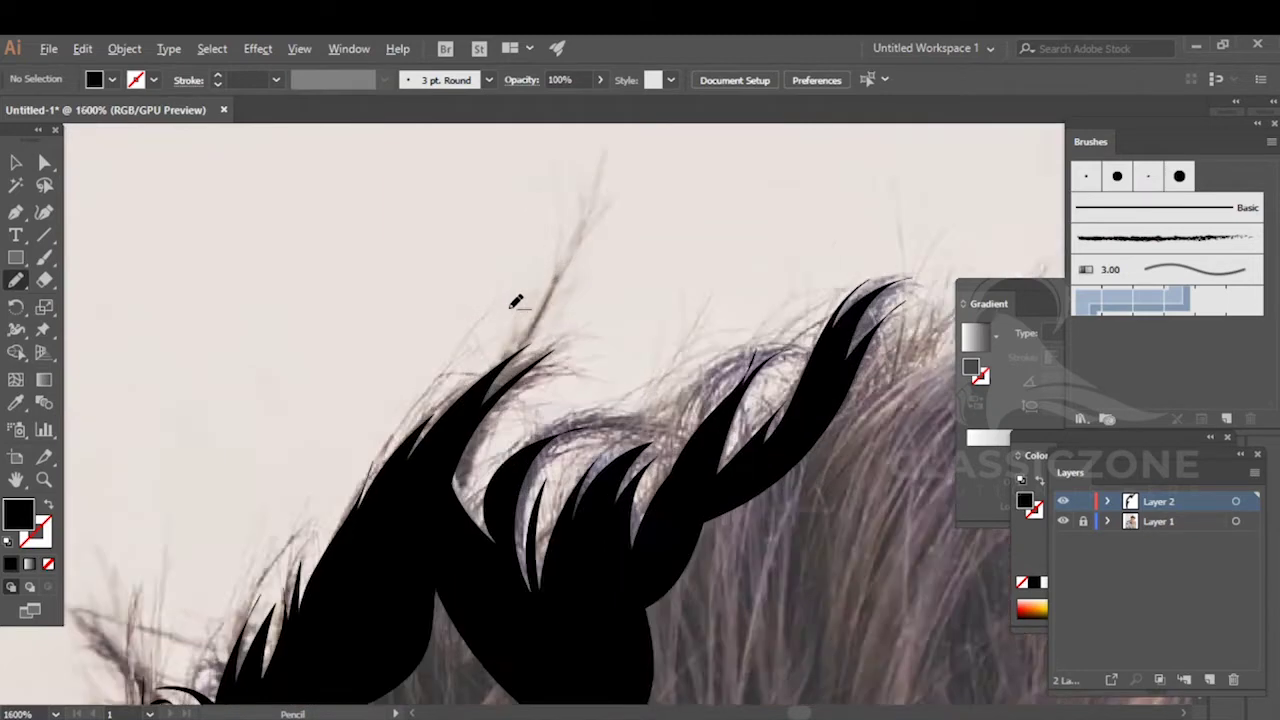
drag(513, 358, 553, 474)
mouse_move(483, 557)
mouse_down()
mouse_move(566, 468)
mouse_move(624, 350)
mouse_move(612, 383)
mouse_move(647, 318)
mouse_move(696, 272)
mouse_move(545, 507)
mouse_move(463, 591)
mouse_up()
drag(524, 538, 530, 532)
- Draw a long black band with spiky strands over the crown, tapering to a point down the far slope
scroll(705, 410, down, 5)
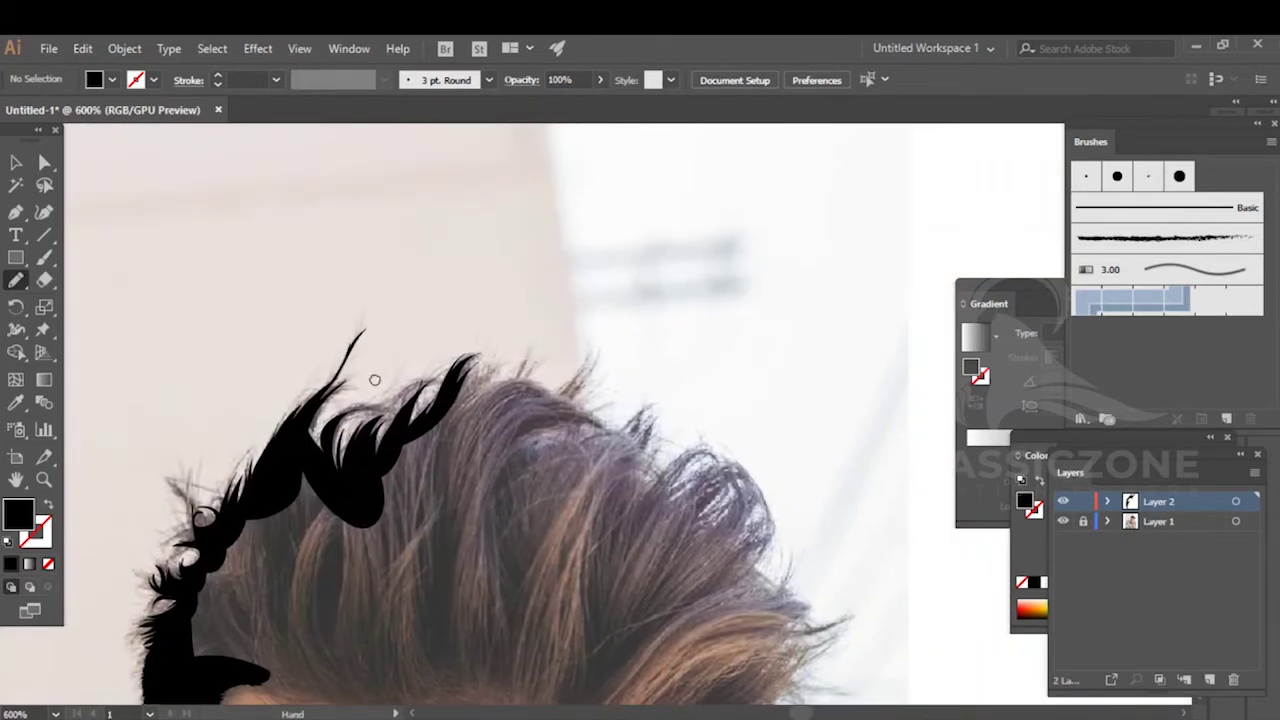
scroll(478, 393, up, 4)
mouse_move(336, 425)
mouse_down()
mouse_move(404, 341)
mouse_move(368, 398)
mouse_move(393, 372)
mouse_up()
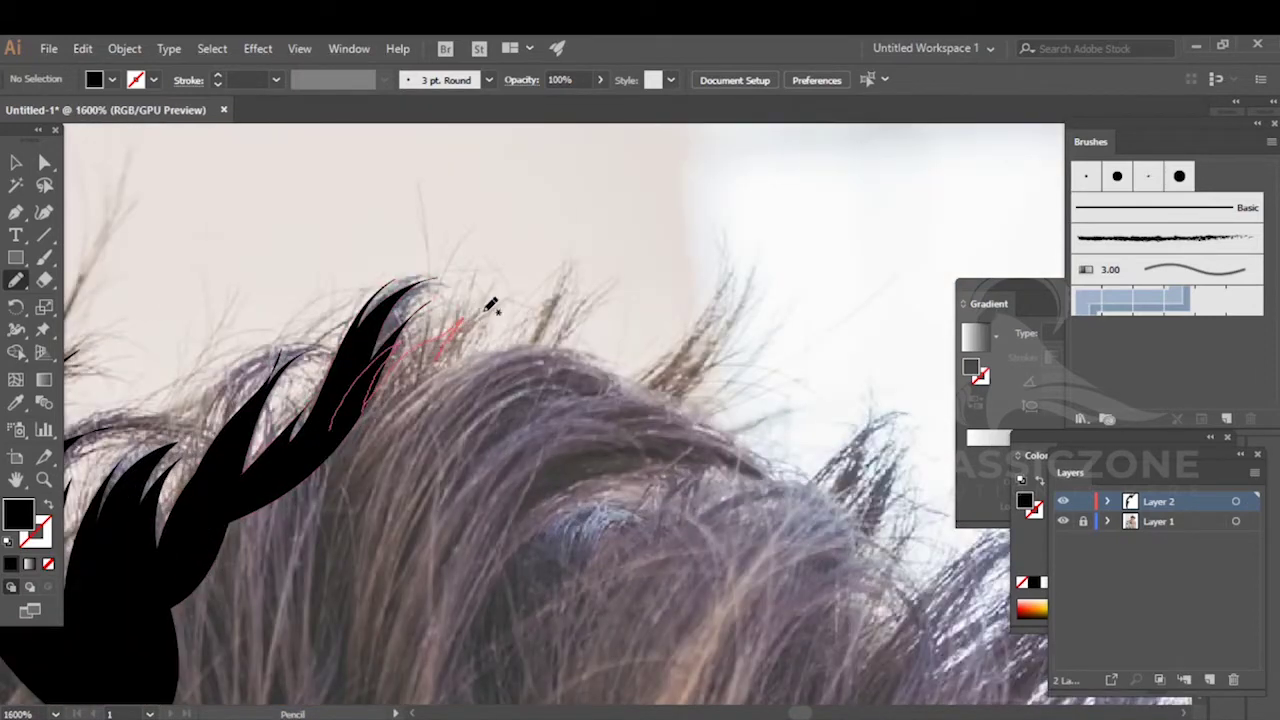
mouse_move(565, 340)
mouse_down()
mouse_move(528, 349)
mouse_move(623, 366)
mouse_move(645, 395)
mouse_move(650, 440)
mouse_move(314, 480)
mouse_move(332, 425)
mouse_up()
ctrl+click(582, 268)
mouse_move(616, 297)
mouse_down()
mouse_move(426, 166)
mouse_move(376, 110)
mouse_up()
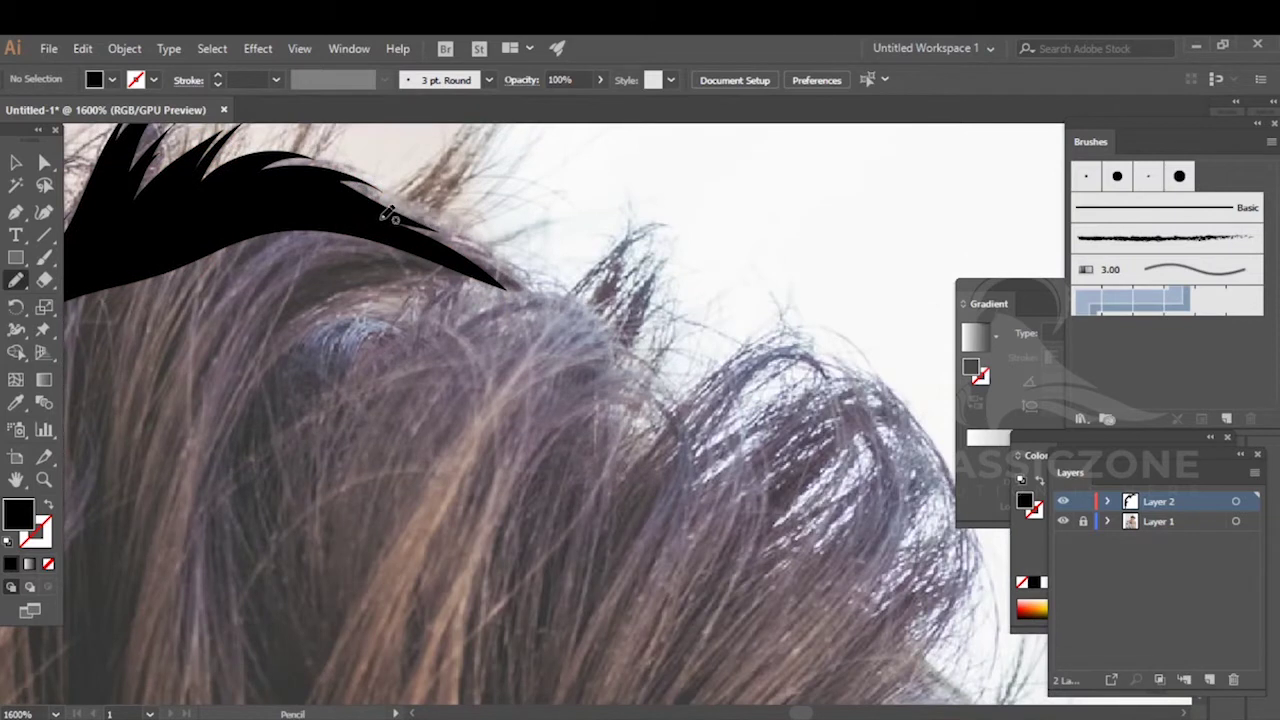
- Add a black shape with a spiky upright tuft at the end of the crown band, along the descending hair edge
mouse_move(487, 245)
mouse_down()
mouse_move(596, 272)
mouse_move(577, 308)
mouse_move(638, 245)
mouse_move(610, 299)
mouse_move(650, 261)
mouse_move(630, 318)
mouse_move(663, 277)
mouse_move(624, 340)
mouse_move(674, 309)
mouse_move(635, 361)
mouse_move(657, 365)
mouse_move(692, 438)
mouse_up()
mouse_move(590, 383)
mouse_down()
mouse_move(372, 297)
mouse_move(273, 226)
mouse_move(216, 222)
mouse_move(326, 201)
mouse_move(385, 214)
mouse_up()
drag(565, 199, 323, 131)
- Trace the rounded clump of hair beyond the tuft as a black shape with several curved strands and gaps
mouse_move(350, 312)
mouse_down()
mouse_move(382, 310)
mouse_move(422, 388)
mouse_move(481, 301)
mouse_move(565, 282)
mouse_move(502, 318)
mouse_move(475, 388)
mouse_move(538, 306)
mouse_up()
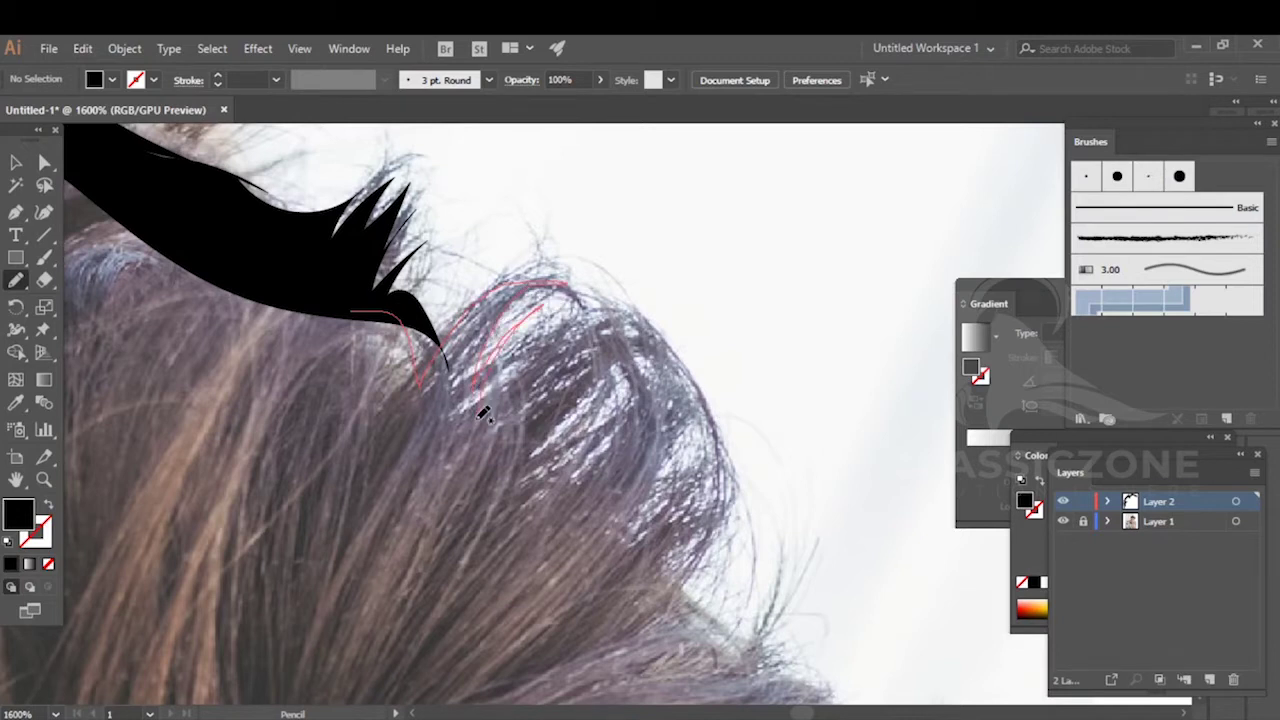
mouse_move(510, 478)
mouse_down()
mouse_move(529, 451)
mouse_move(648, 392)
mouse_move(586, 530)
mouse_up()
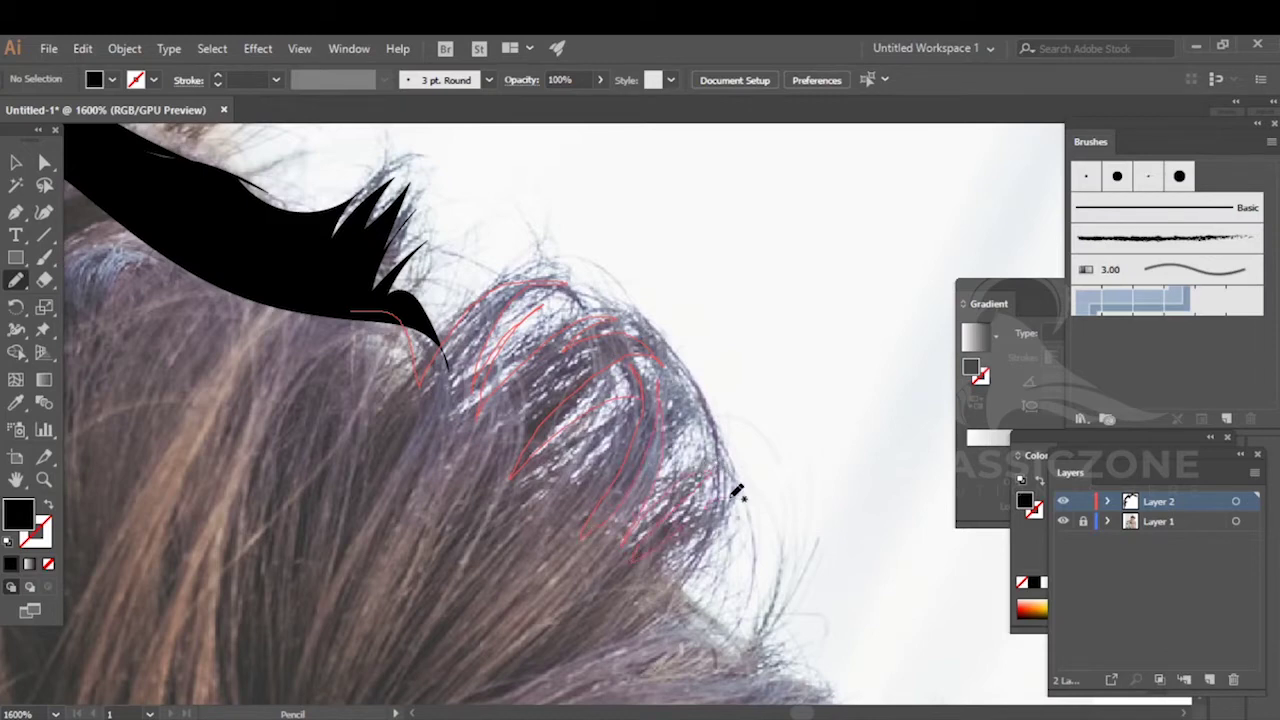
mouse_move(670, 572)
mouse_down()
mouse_move(476, 575)
mouse_move(346, 401)
mouse_move(323, 289)
mouse_up()
key(ctrl+shift+a)
scroll(724, 248, down, 6)
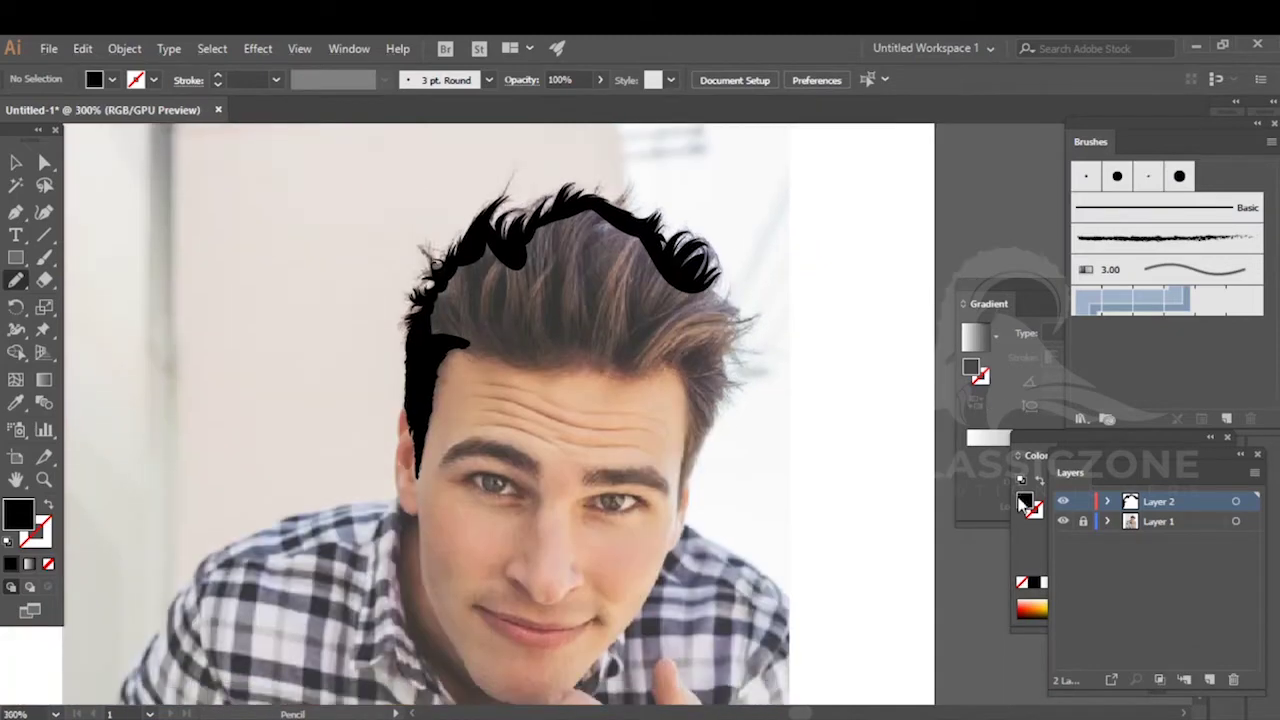
- Draw a large black shape below the rounded clump, with long pointed strands along the outer hair edge
click(1080, 520)
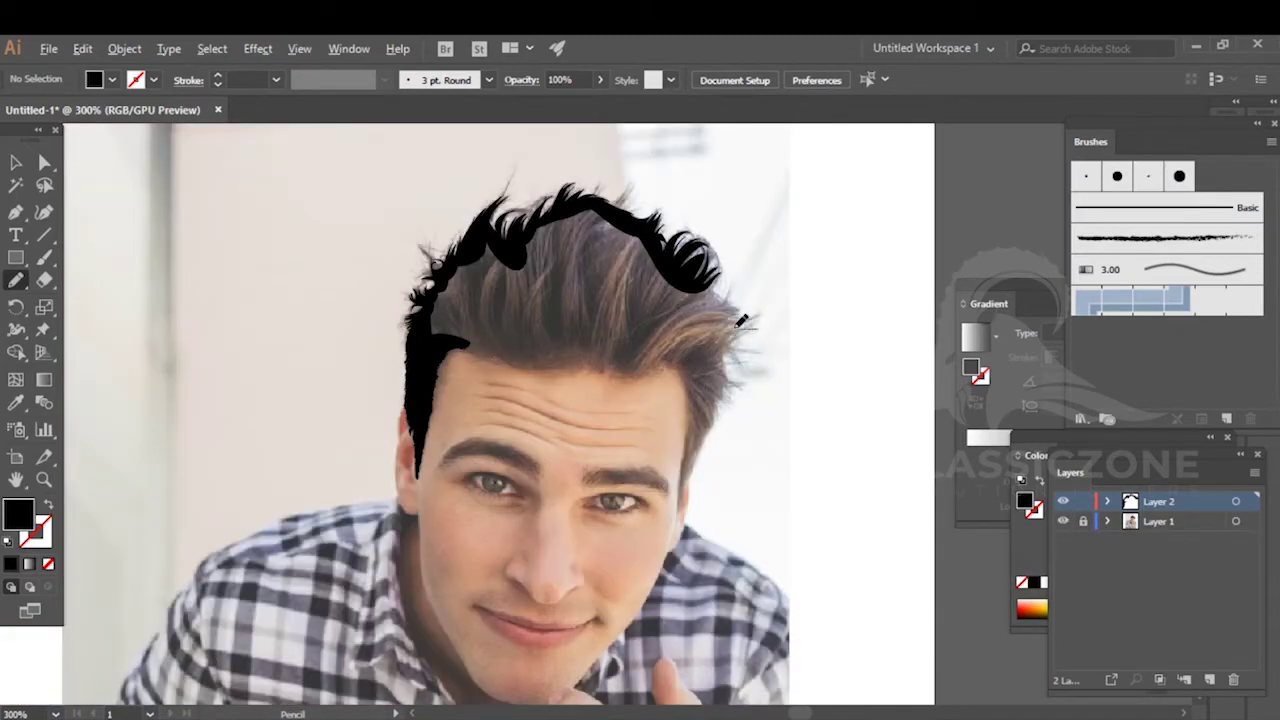
scroll(741, 320, up, 5)
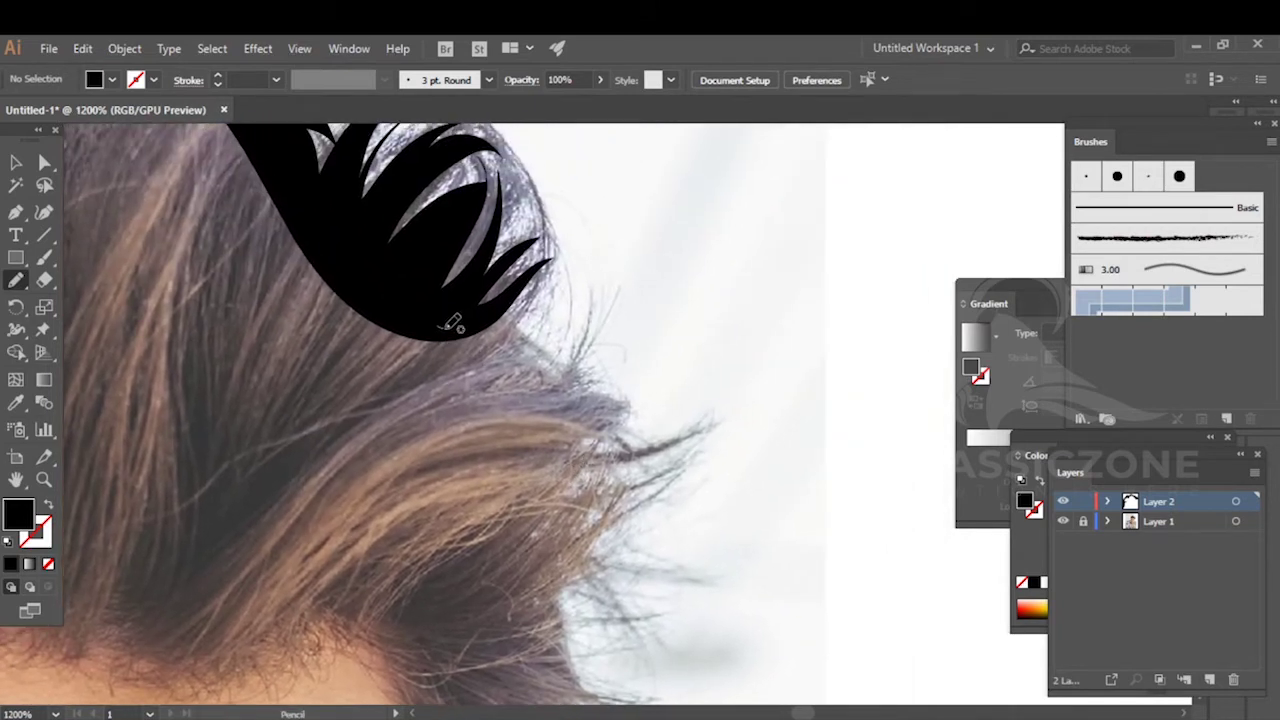
mouse_move(439, 328)
mouse_down()
mouse_move(518, 292)
mouse_move(603, 378)
mouse_move(597, 401)
mouse_move(646, 438)
mouse_move(686, 432)
mouse_move(576, 490)
mouse_move(591, 509)
mouse_move(571, 534)
mouse_move(434, 554)
mouse_move(349, 265)
mouse_move(437, 326)
mouse_up()
ctrl+click(699, 468)
drag(676, 547, 728, 217)
- Add a black shape with sharp outward spikes below it, following the outer hair toward the temple
drag(561, 232, 656, 207)
mouse_move(718, 160)
mouse_down()
mouse_move(689, 194)
mouse_move(613, 230)
mouse_up()
mouse_move(712, 244)
mouse_down()
mouse_move(600, 280)
mouse_move(662, 290)
mouse_move(607, 296)
mouse_move(694, 293)
mouse_move(624, 316)
mouse_up()
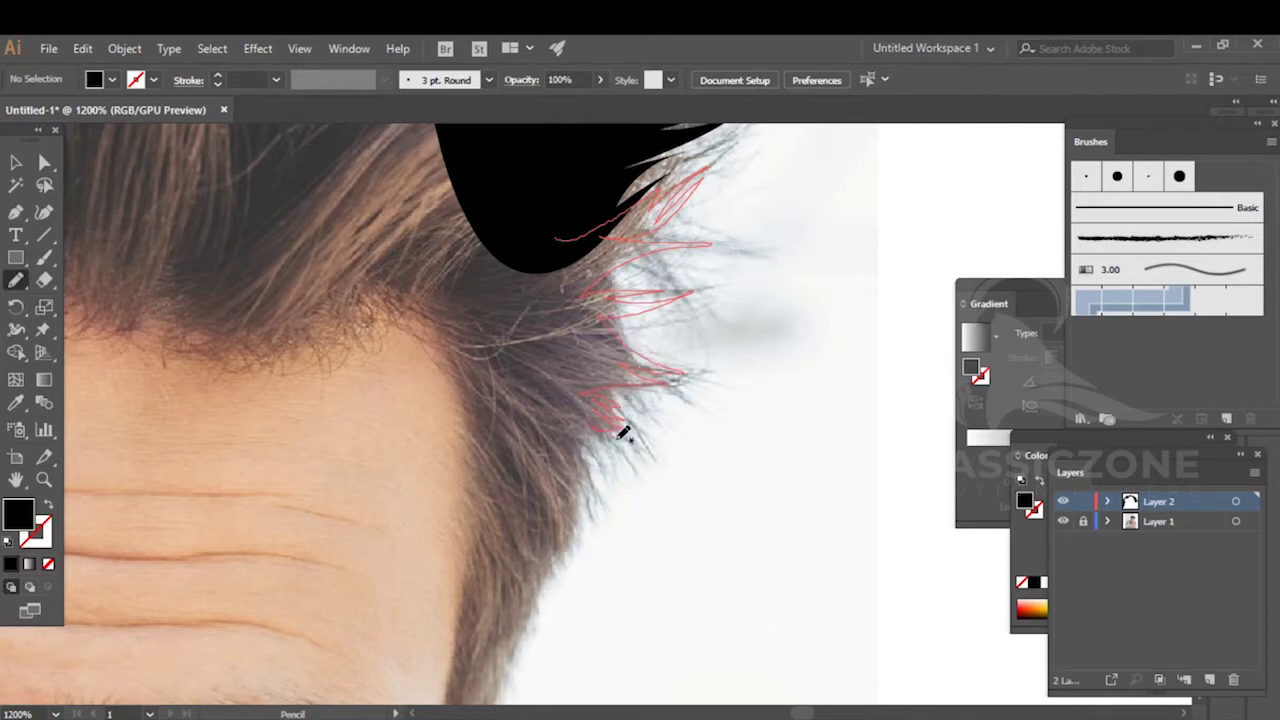
mouse_move(600, 437)
mouse_down()
mouse_move(569, 430)
mouse_move(506, 333)
mouse_move(468, 207)
mouse_move(489, 181)
mouse_move(478, 150)
mouse_up()
ctrl+click(857, 331)
drag(664, 401, 750, 316)
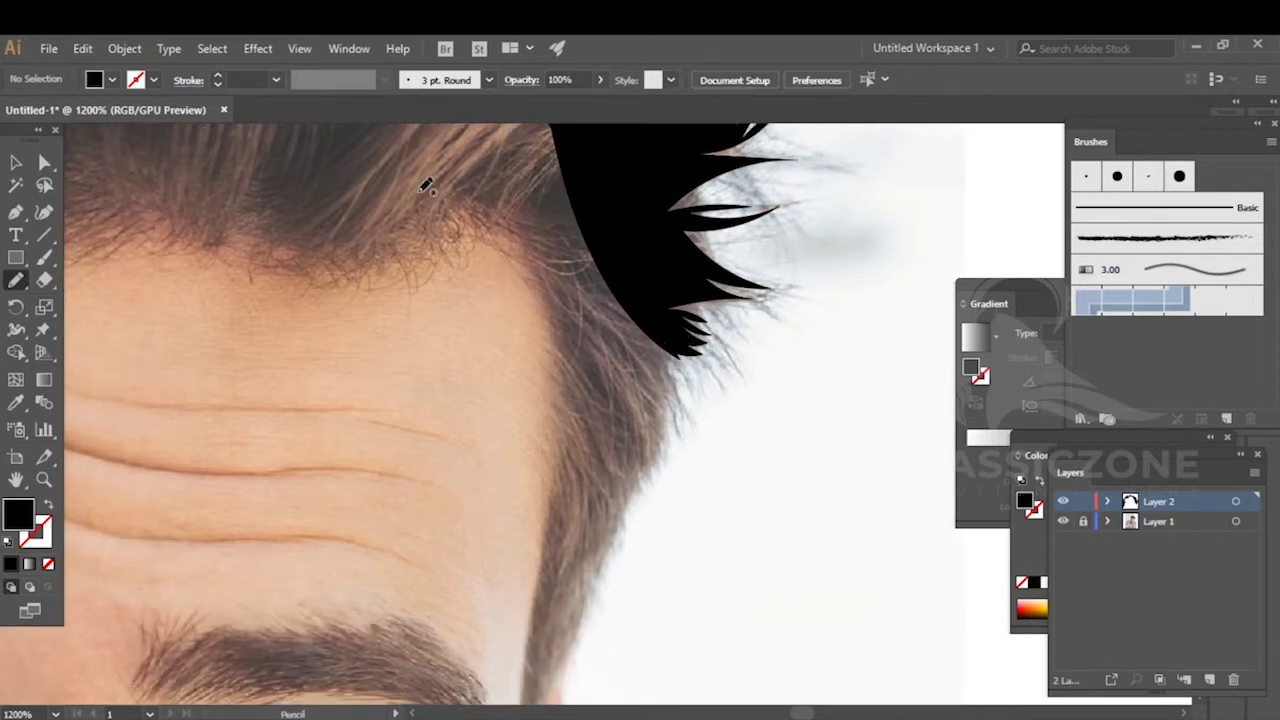
- Draw a black shape with a finely jagged edge along the hairline at the corner of the forehead
drag(438, 212, 478, 220)
scroll(625, 190, up, 3)
mouse_move(658, 237)
mouse_down()
mouse_move(420, 262)
mouse_move(494, 322)
mouse_move(533, 390)
mouse_move(523, 417)
mouse_move(557, 443)
mouse_move(520, 446)
mouse_move(526, 488)
mouse_move(746, 242)
mouse_move(660, 235)
mouse_up()
ctrl+click(326, 197)
- Extend the black hair down the temple hairline with overlapping shapes edged in short, fine spikes
drag(528, 367, 557, 174)
drag(616, 310, 591, 327)
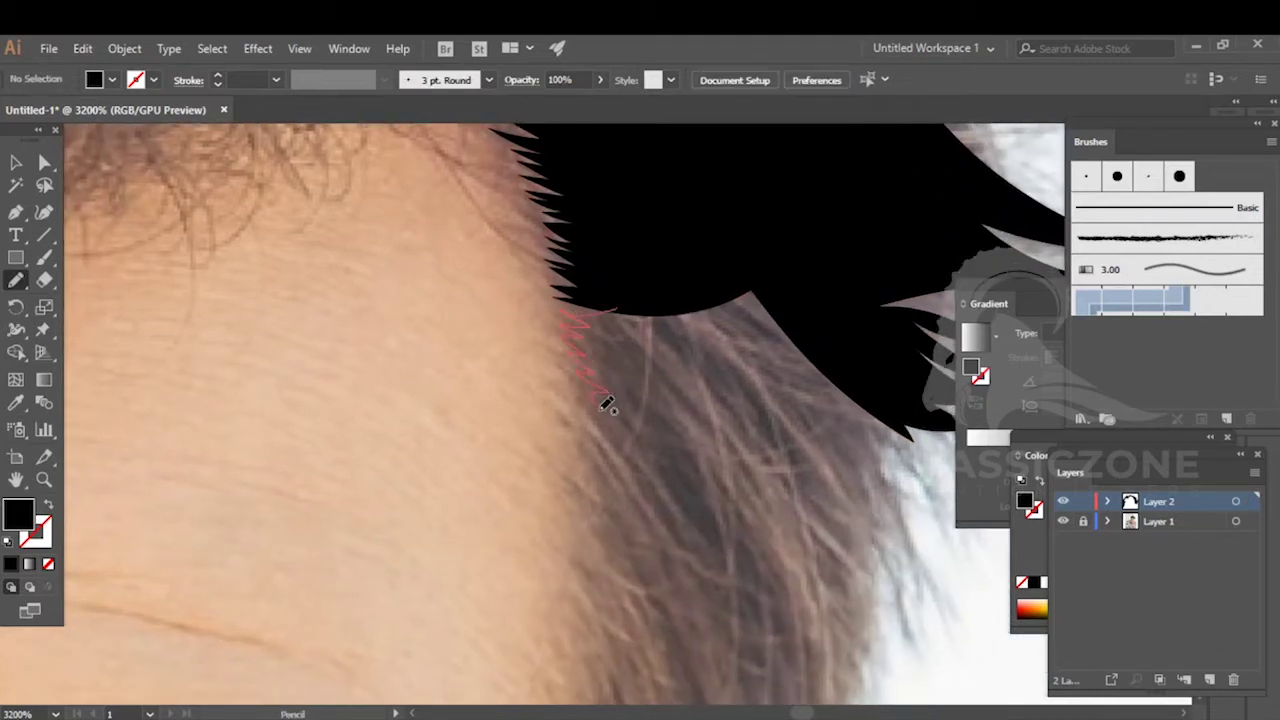
mouse_move(597, 445)
mouse_down()
mouse_move(747, 467)
mouse_move(765, 236)
mouse_up()
ctrl+click(570, 331)
mouse_move(600, 418)
mouse_down()
mouse_move(592, 196)
mouse_move(597, 305)
mouse_up()
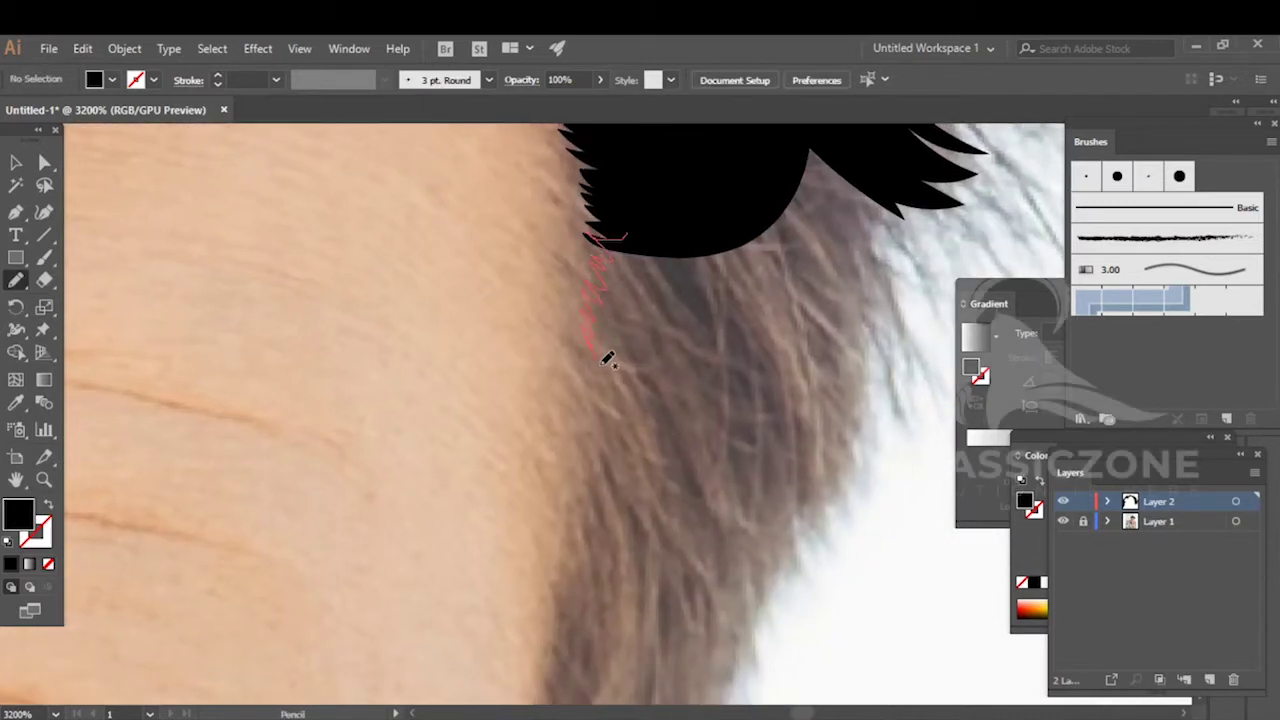
drag(652, 425, 716, 168)
ctrl+click(494, 209)
- Draw a black shape with downward-pointing strands along the outer hair edge beside the temple
scroll(555, 320, down, 3)
scroll(594, 352, up, 2)
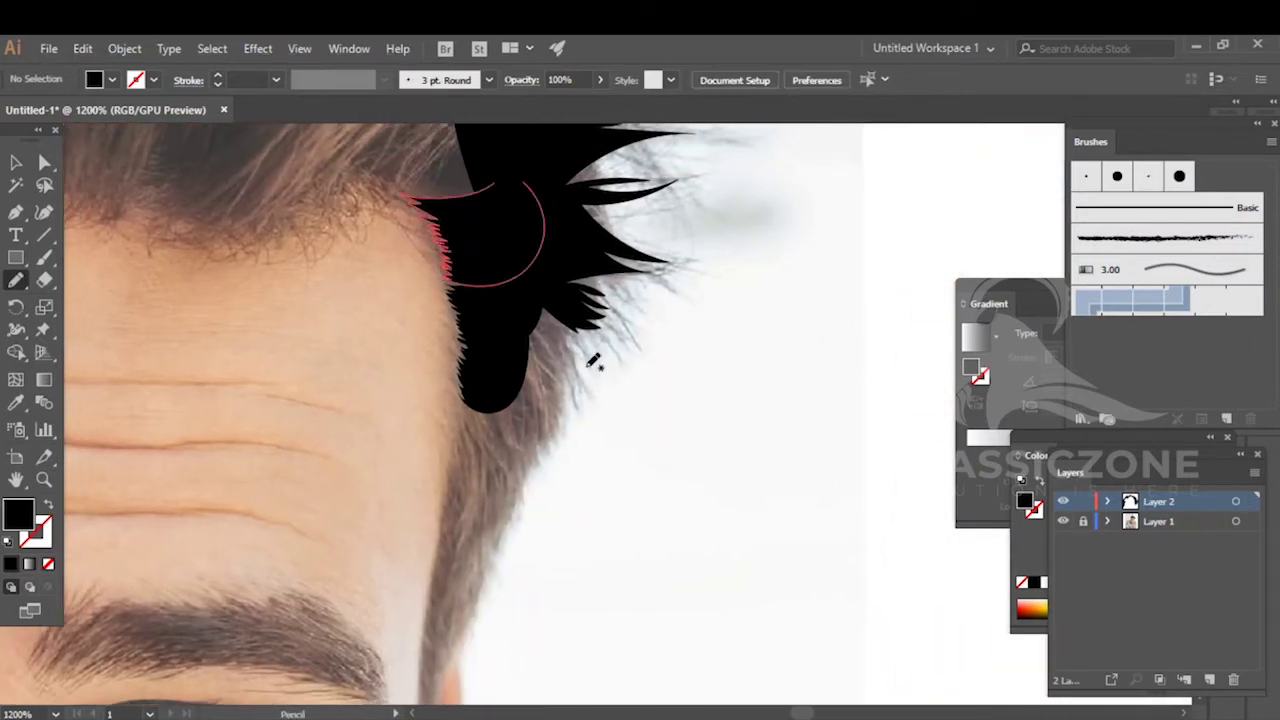
mouse_move(522, 263)
mouse_down()
mouse_move(556, 313)
mouse_move(554, 331)
mouse_move(539, 309)
mouse_move(554, 373)
mouse_move(577, 411)
mouse_move(532, 399)
mouse_up()
mouse_move(550, 446)
mouse_down()
mouse_move(530, 491)
mouse_move(527, 458)
mouse_move(516, 502)
mouse_move(518, 468)
mouse_move(479, 551)
mouse_move(488, 486)
mouse_move(424, 297)
mouse_move(506, 212)
mouse_up()
key(ctrl+shift+a)
scroll(666, 300, down, 4)
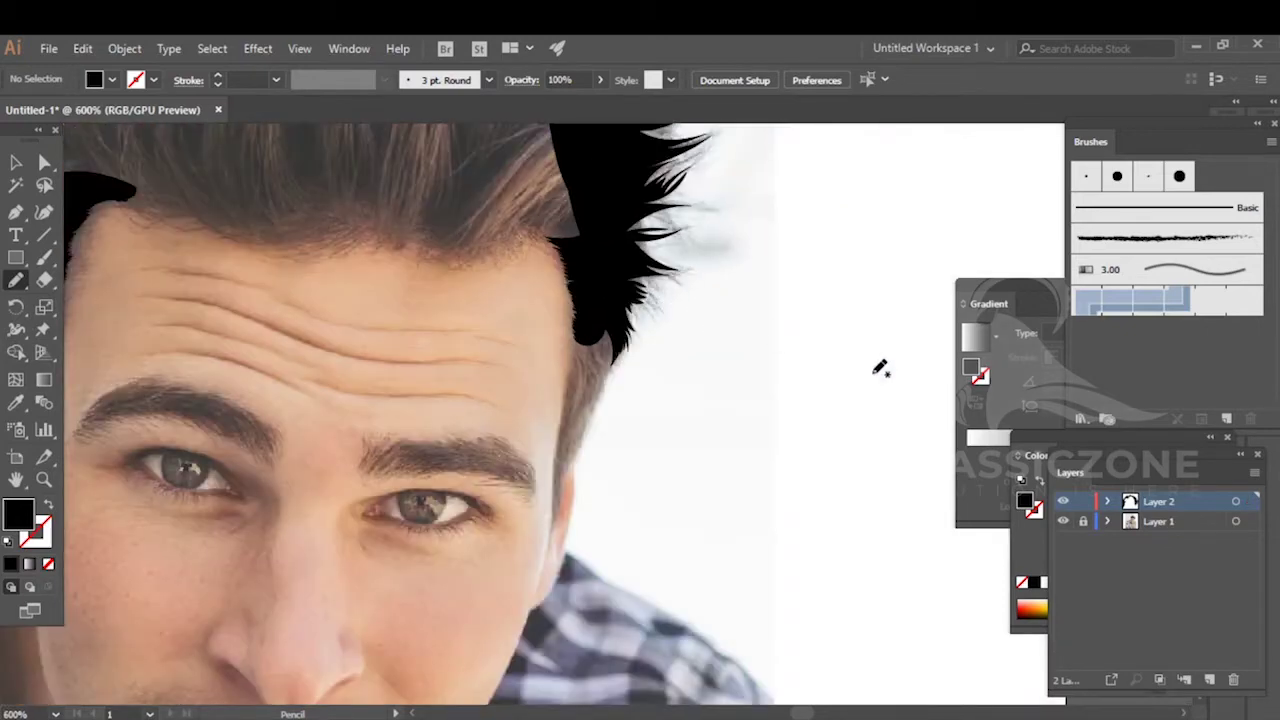
- Hide the photo layer to review the traced hair outline across the head, and show the photo again
click(1062, 521)
scroll(717, 449, down, 3)
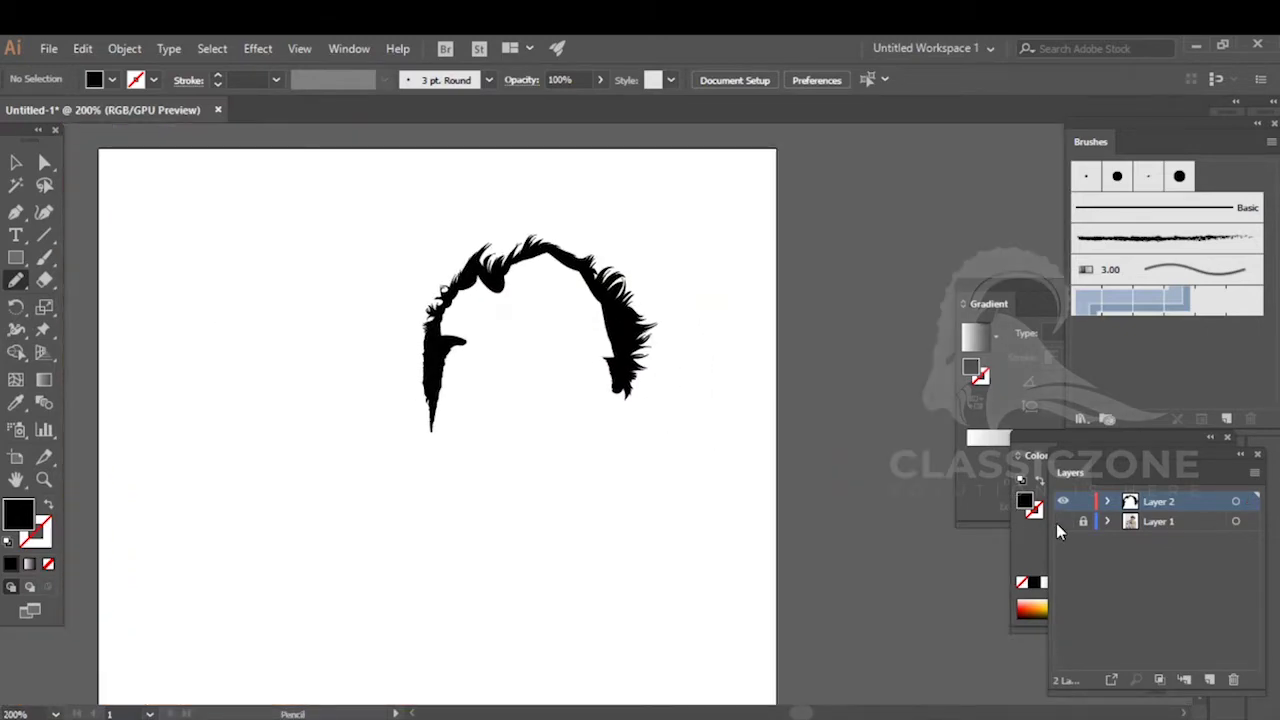
click(1062, 521)
- Fill the gap between the temple shapes with a black shape that has a jagged edge along the face side
drag(455, 331, 433, 339)
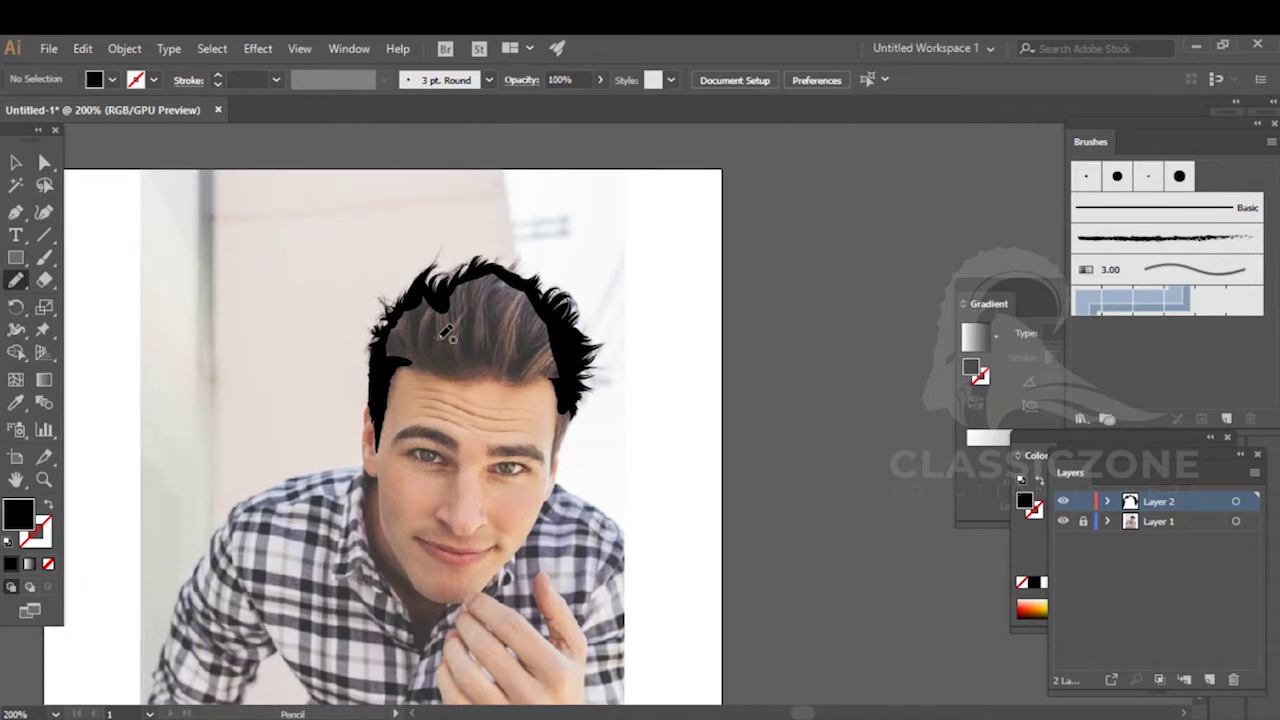
scroll(563, 425, up, 7)
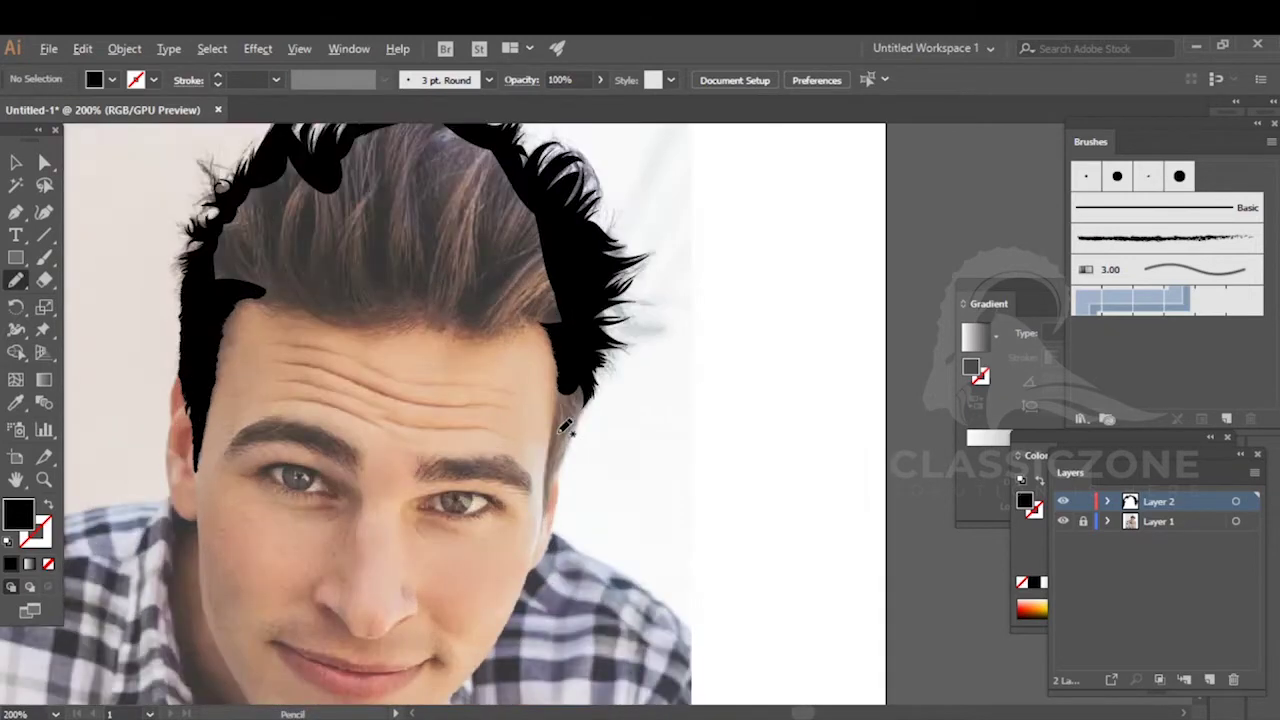
scroll(520, 328, up, 3)
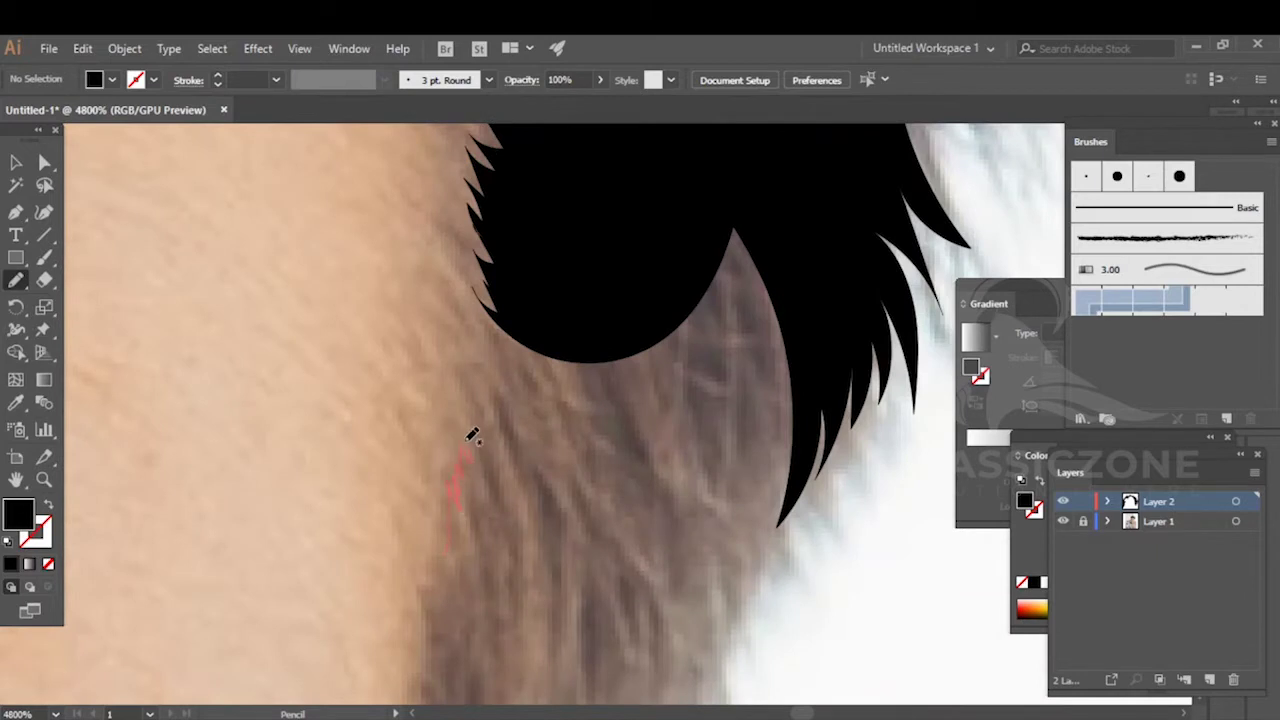
mouse_move(493, 325)
mouse_down()
mouse_move(737, 195)
mouse_move(803, 300)
mouse_move(810, 432)
mouse_move(590, 560)
mouse_up()
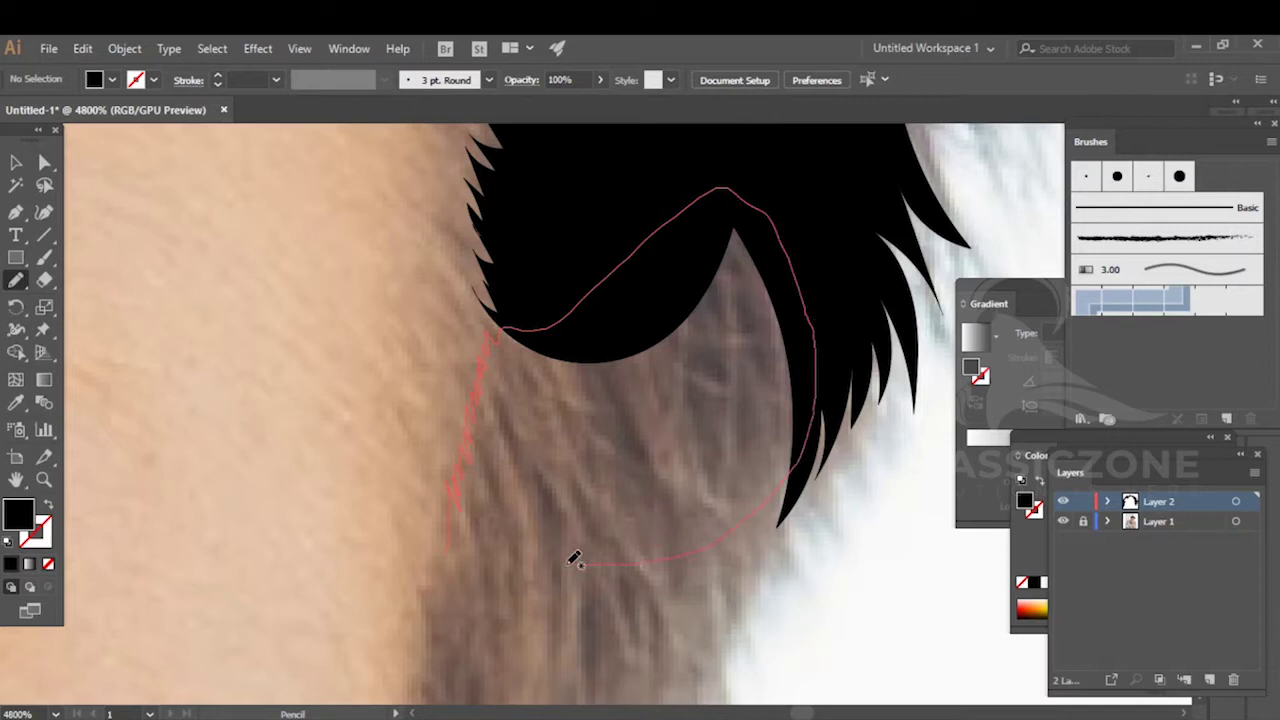
drag(455, 551, 449, 550)
ctrl+click(357, 464)
- Draw a narrow black shape with jagged spikes down the outer edge of the second sideburn
drag(573, 490, 507, 223)
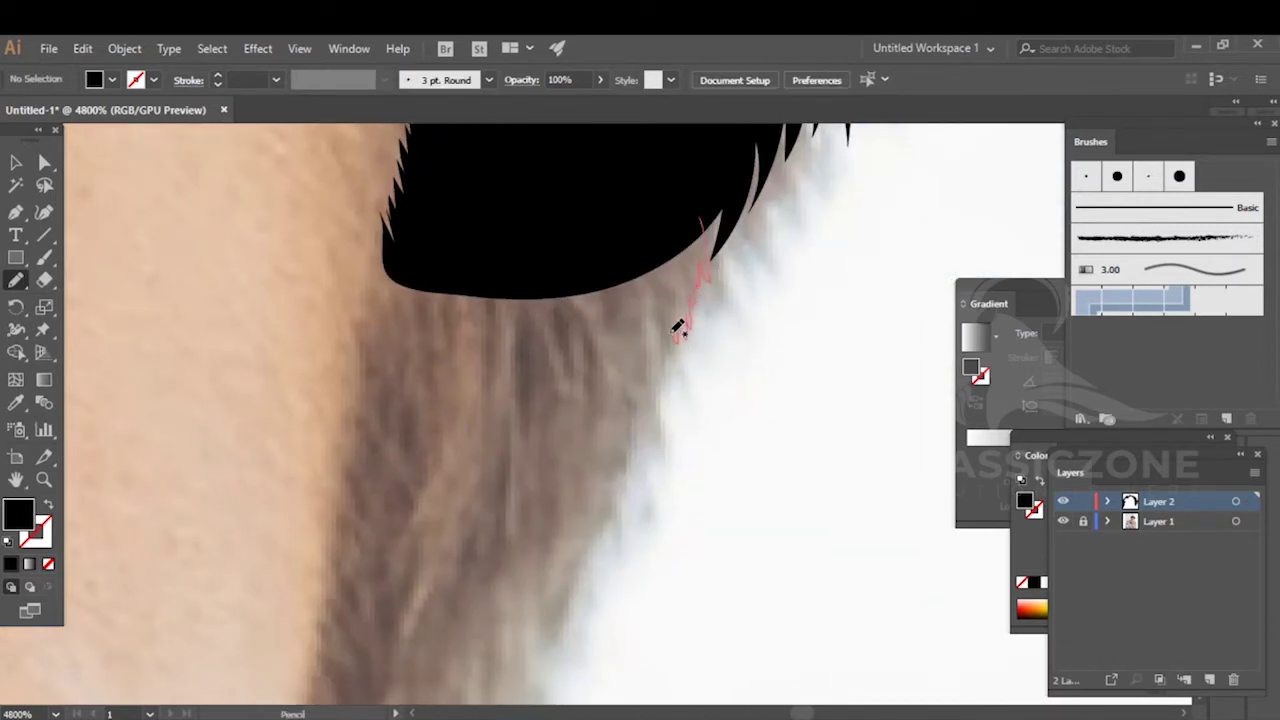
mouse_move(661, 402)
mouse_down()
mouse_move(664, 432)
mouse_move(597, 508)
mouse_move(651, 190)
mouse_move(668, 174)
mouse_up()
ctrl+click(803, 366)
- Extend the sideburn's face-side edge downward with two overlapping black shapes edged in fine spikes
mouse_move(673, 442)
mouse_down()
mouse_move(801, 403)
mouse_move(843, 372)
mouse_up()
mouse_move(558, 260)
mouse_down()
mouse_move(537, 303)
mouse_move(539, 343)
mouse_up()
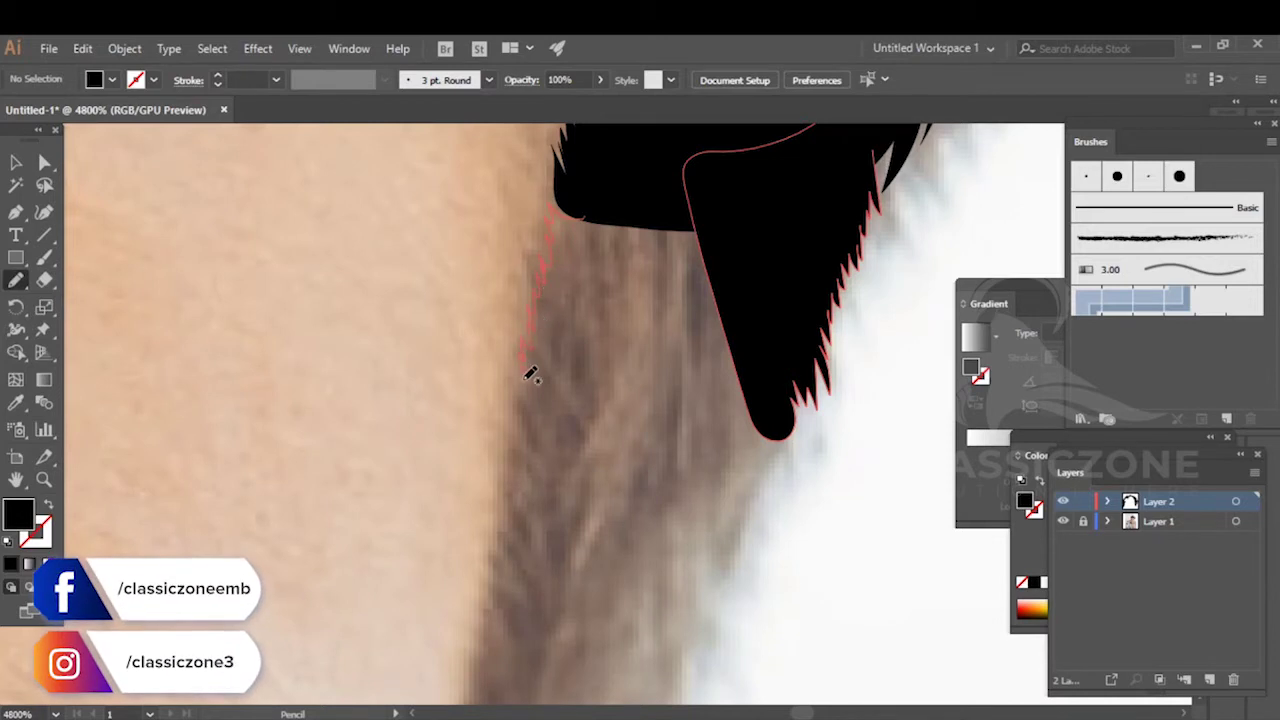
mouse_move(518, 413)
mouse_down()
mouse_move(673, 447)
mouse_move(652, 139)
mouse_up()
ctrl+click(474, 317)
drag(483, 389, 653, 221)
mouse_move(716, 290)
mouse_down()
mouse_move(680, 277)
mouse_move(673, 295)
mouse_move(654, 396)
mouse_move(687, 437)
mouse_move(802, 298)
mouse_move(784, 272)
mouse_up()
ctrl+click(555, 293)
- Add a black shape with short jagged spikes along the sideburn's outer edge, joining the face-side shapes
mouse_move(680, 342)
mouse_down()
mouse_move(471, 326)
mouse_move(439, 310)
mouse_up()
drag(690, 219, 724, 256)
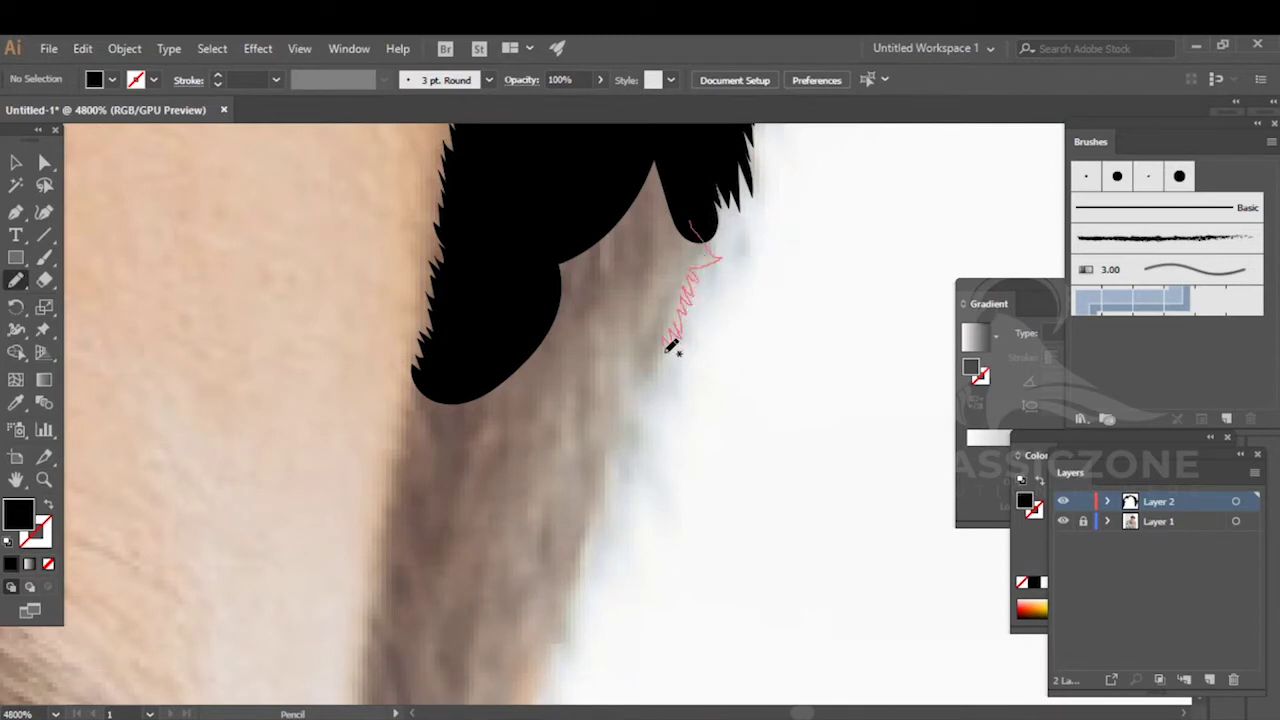
mouse_move(527, 336)
mouse_down()
mouse_move(560, 220)
mouse_move(611, 160)
mouse_move(671, 146)
mouse_move(691, 222)
mouse_up()
ctrl+click(798, 277)
scroll(771, 268, down, 4)
scroll(776, 262, down, 4)
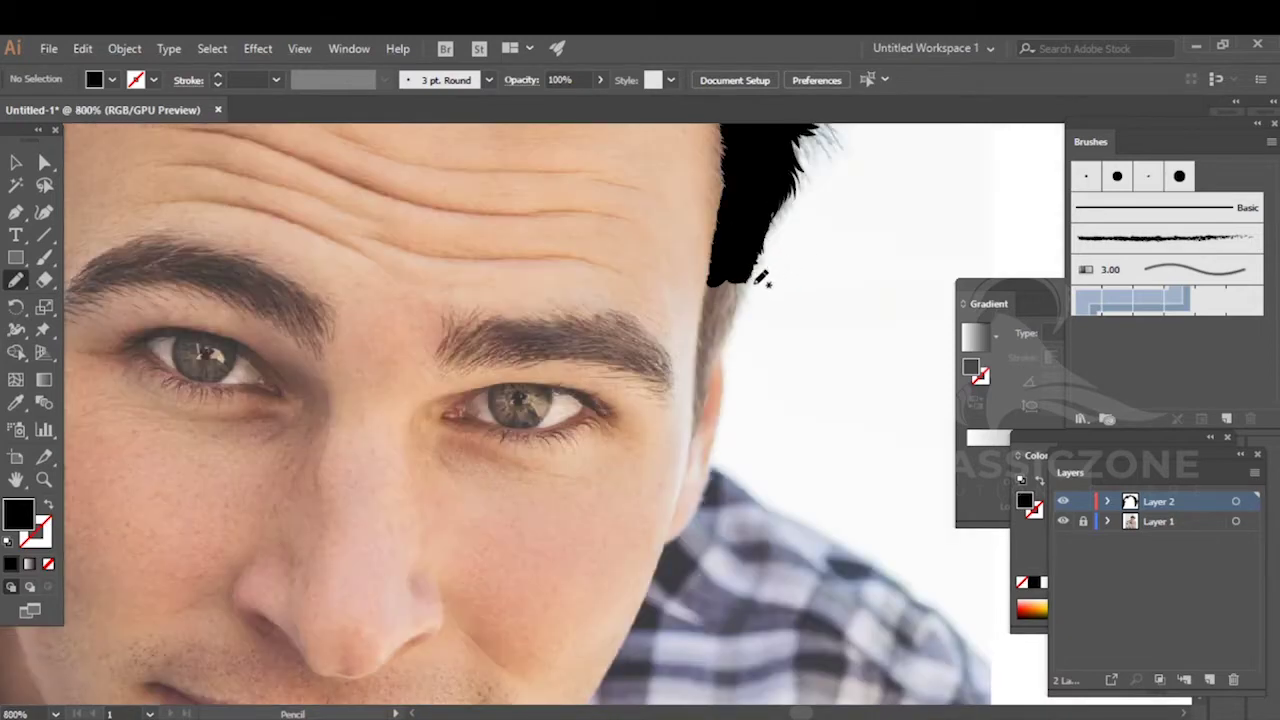
- Draw an elongated black shape with a serrated edge down the face side of the sideburn
scroll(706, 318, up, 8)
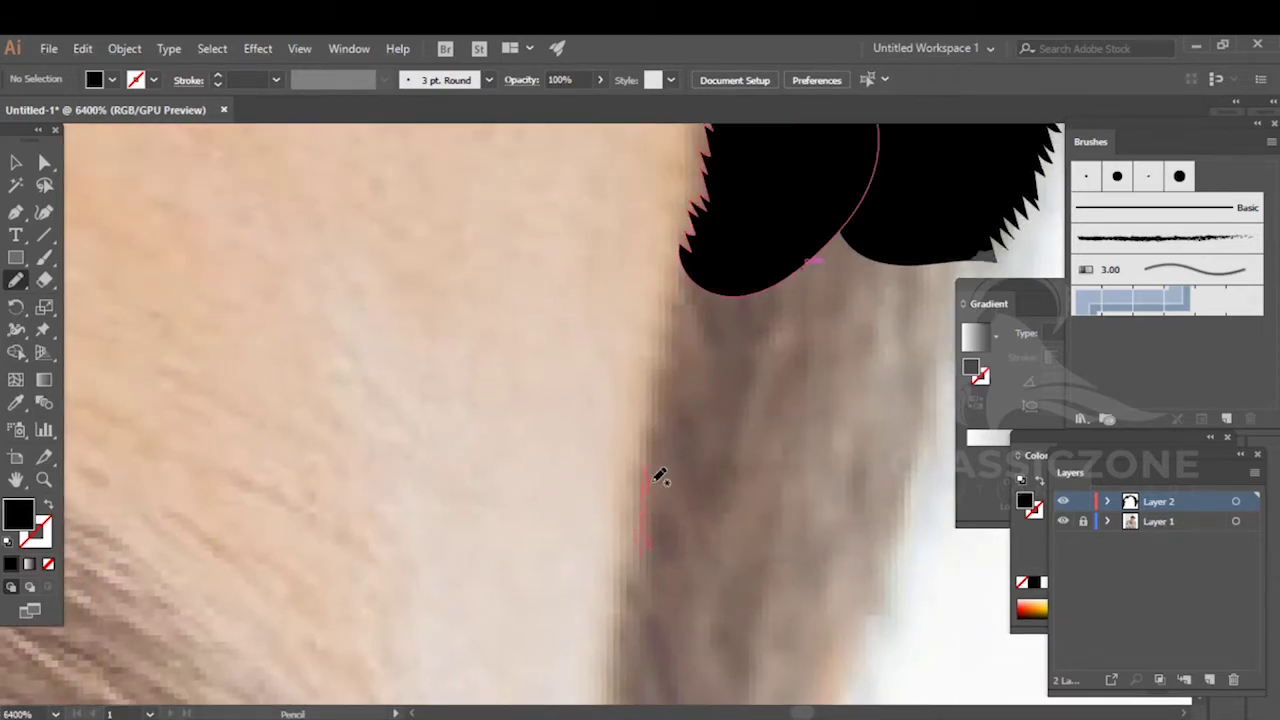
drag(660, 446, 665, 408)
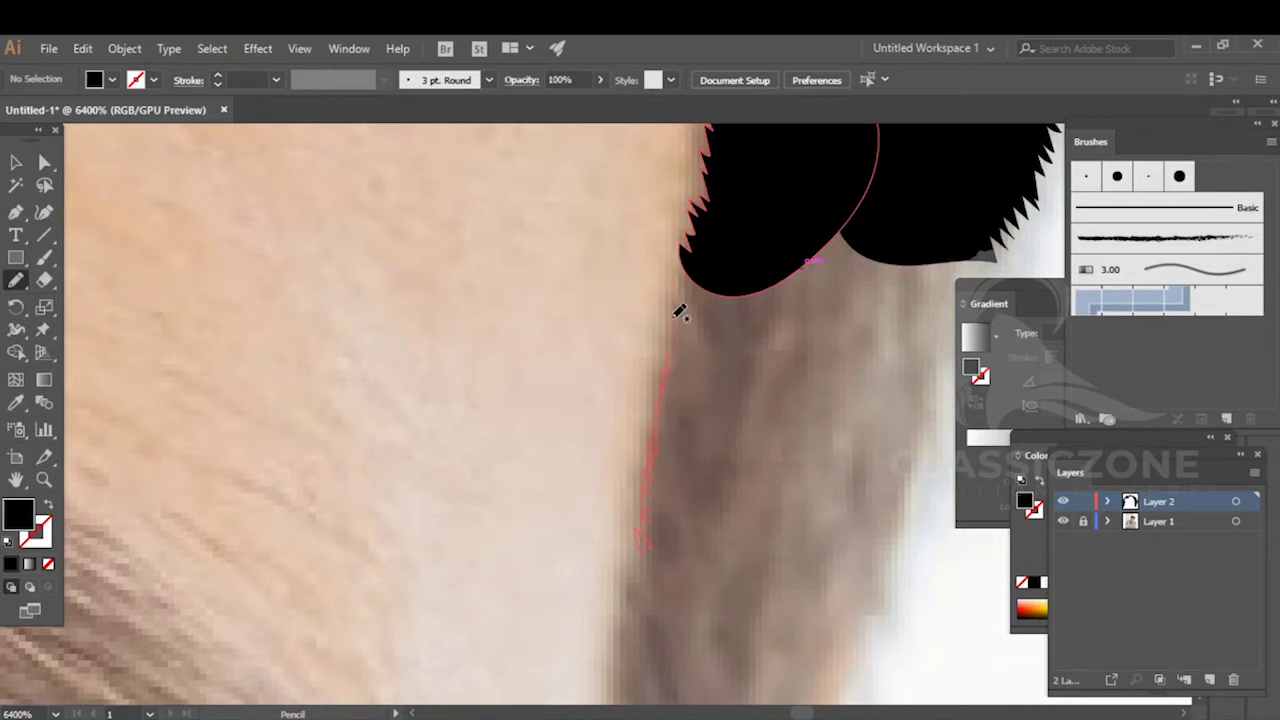
mouse_move(684, 290)
mouse_down()
mouse_move(786, 400)
mouse_move(651, 540)
mouse_up()
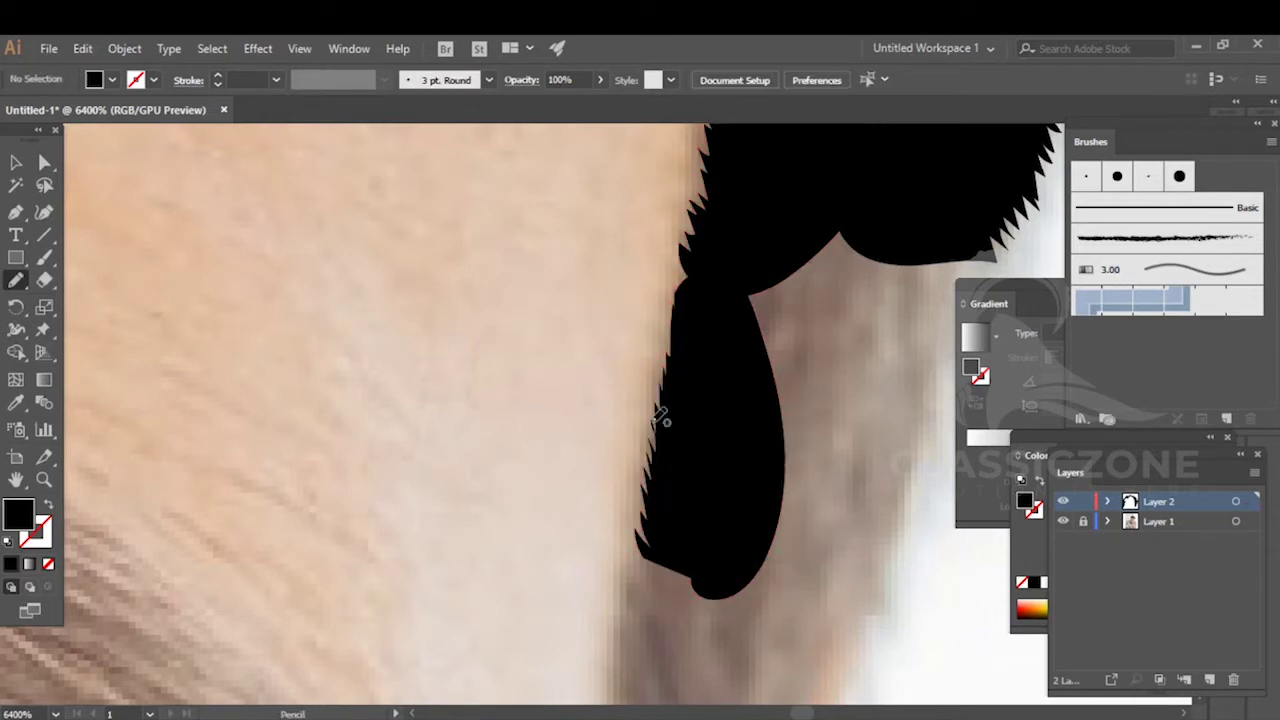
- Add black shapes with pointed strands down the sideburn's outer edge, covering the gap beside the serrated shape
drag(896, 345, 701, 385)
mouse_move(745, 279)
mouse_down()
mouse_move(814, 350)
mouse_move(791, 377)
mouse_move(803, 423)
mouse_move(768, 434)
mouse_up()
mouse_move(757, 482)
mouse_down()
mouse_move(740, 462)
mouse_move(732, 530)
mouse_move(673, 512)
mouse_move(631, 220)
mouse_move(718, 231)
mouse_up()
ctrl+click(854, 331)
mouse_move(632, 210)
mouse_down()
mouse_move(558, 313)
mouse_move(574, 514)
mouse_move(737, 277)
mouse_move(680, 180)
mouse_up()
ctrl+click(851, 355)
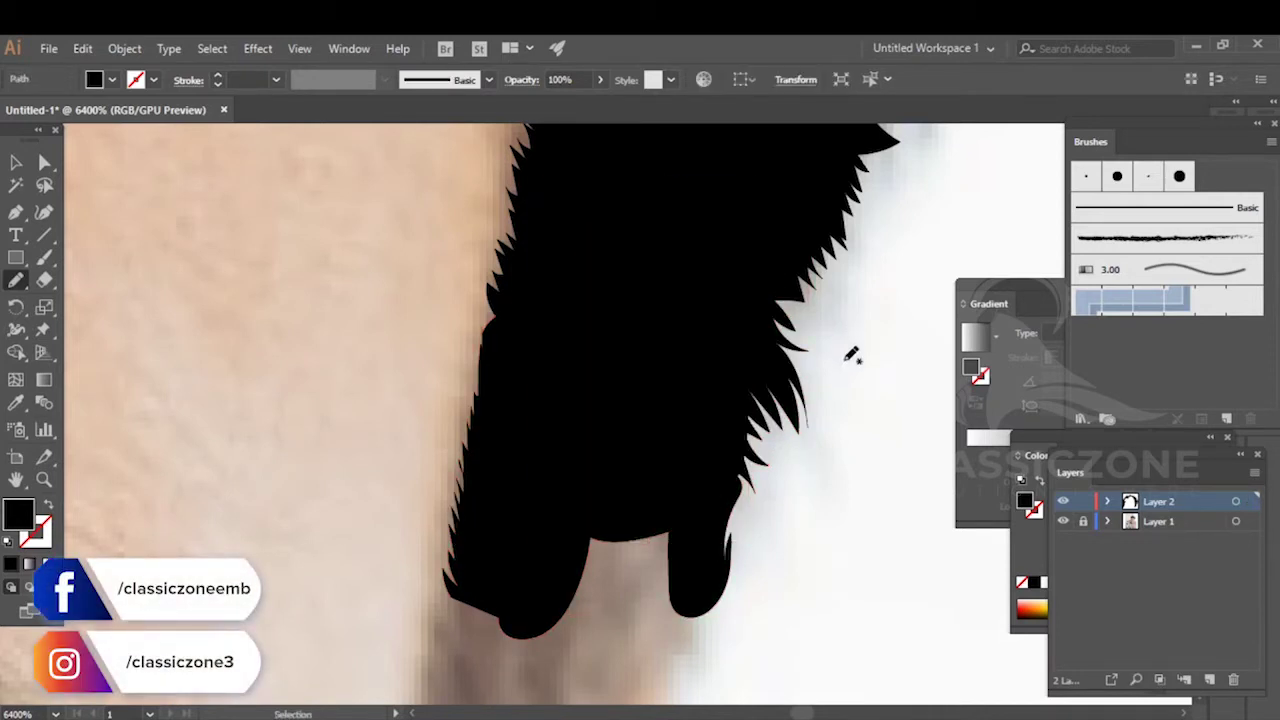
- Draw a narrow black strand with several pointed tips below the outer sideburn shape
scroll(850, 356, down, 4)
drag(850, 357, 716, 340)
scroll(678, 386, up, 4)
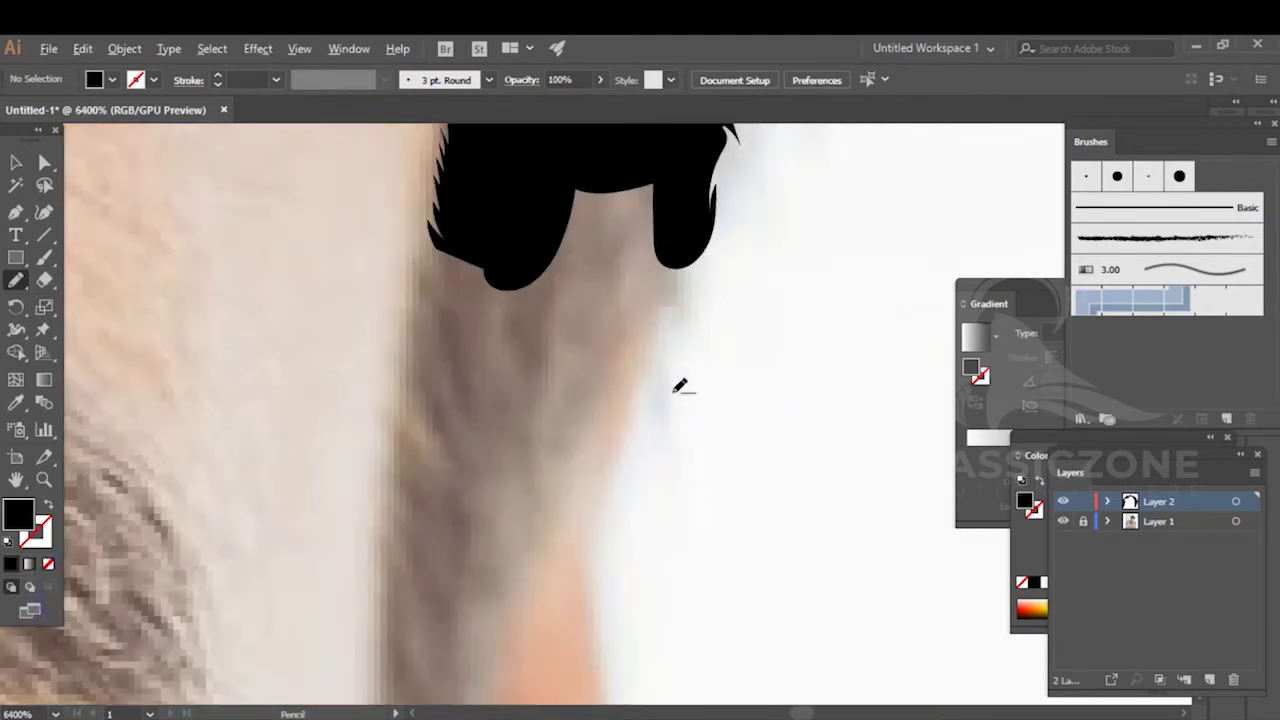
mouse_move(666, 228)
mouse_down()
mouse_move(689, 285)
mouse_move(689, 373)
mouse_move(660, 367)
mouse_move(670, 205)
mouse_up()
key(ctrl+shift+a)
- Draw a long, round-ended black shape with a spiky edge down the face side of the lower sideburn
drag(450, 328, 715, 296)
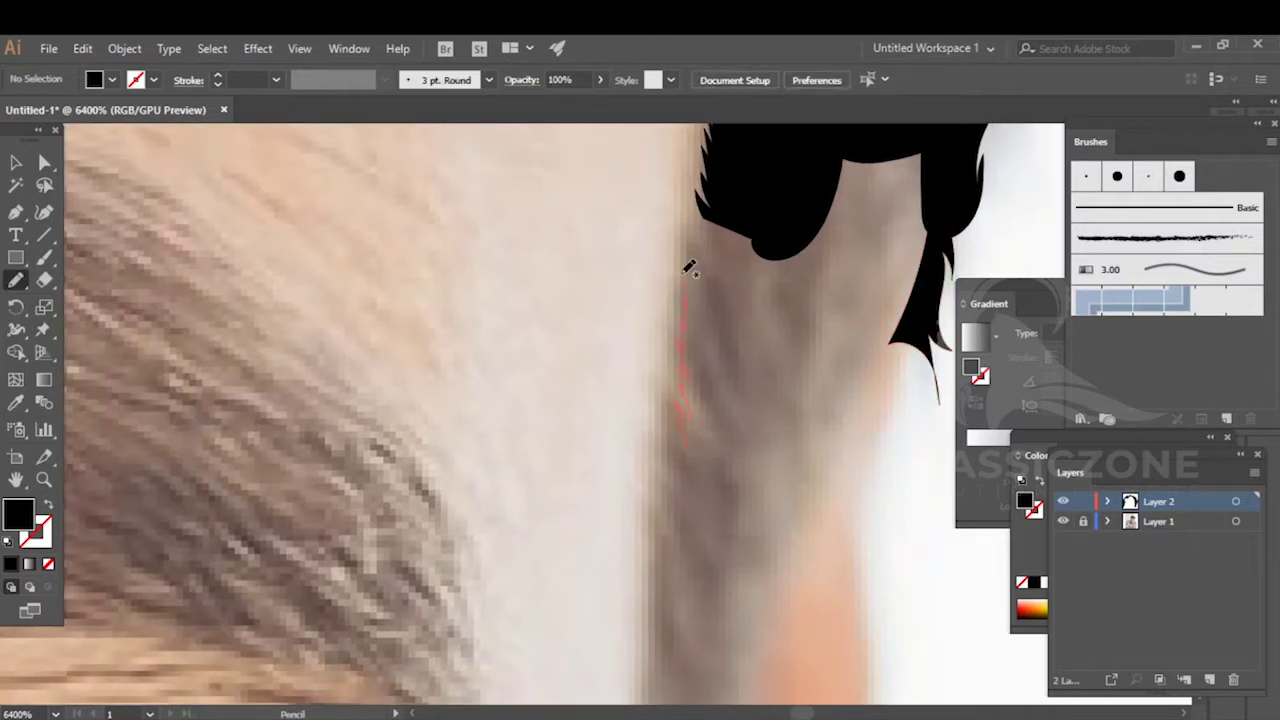
drag(700, 210, 780, 324)
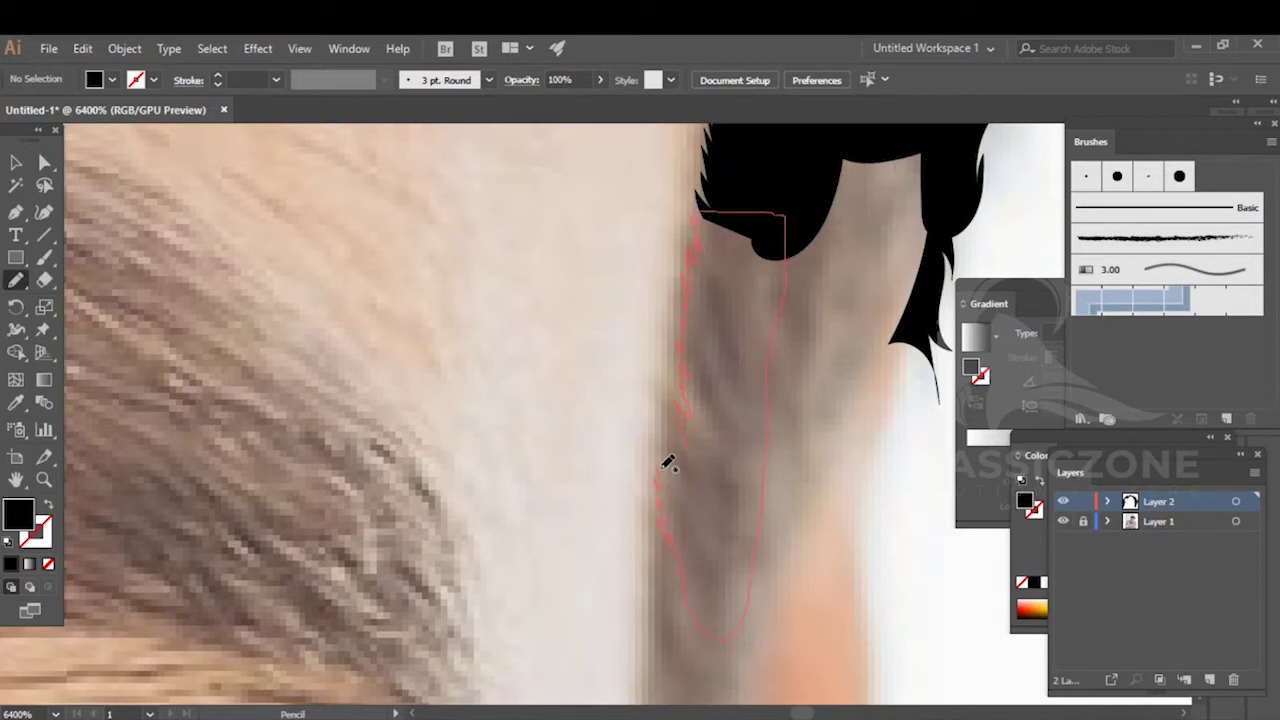
mouse_move(671, 399)
mouse_down()
mouse_move(632, 349)
mouse_move(651, 424)
mouse_up()
ctrl+click(588, 438)
scroll(684, 400, up, 1)
ctrl+click(498, 356)
mouse_move(632, 372)
mouse_down()
mouse_move(631, 337)
mouse_move(677, 360)
mouse_move(645, 380)
mouse_up()
ctrl+click(860, 410)
- Draw a black shape with pointed tips connecting the lower sideburn shape to the narrow outer strand above the ear
scroll(821, 333, down, 2)
mouse_move(771, 374)
mouse_down()
mouse_move(652, 324)
mouse_move(652, 288)
mouse_up()
scroll(768, 232, up, 3)
drag(771, 184, 750, 231)
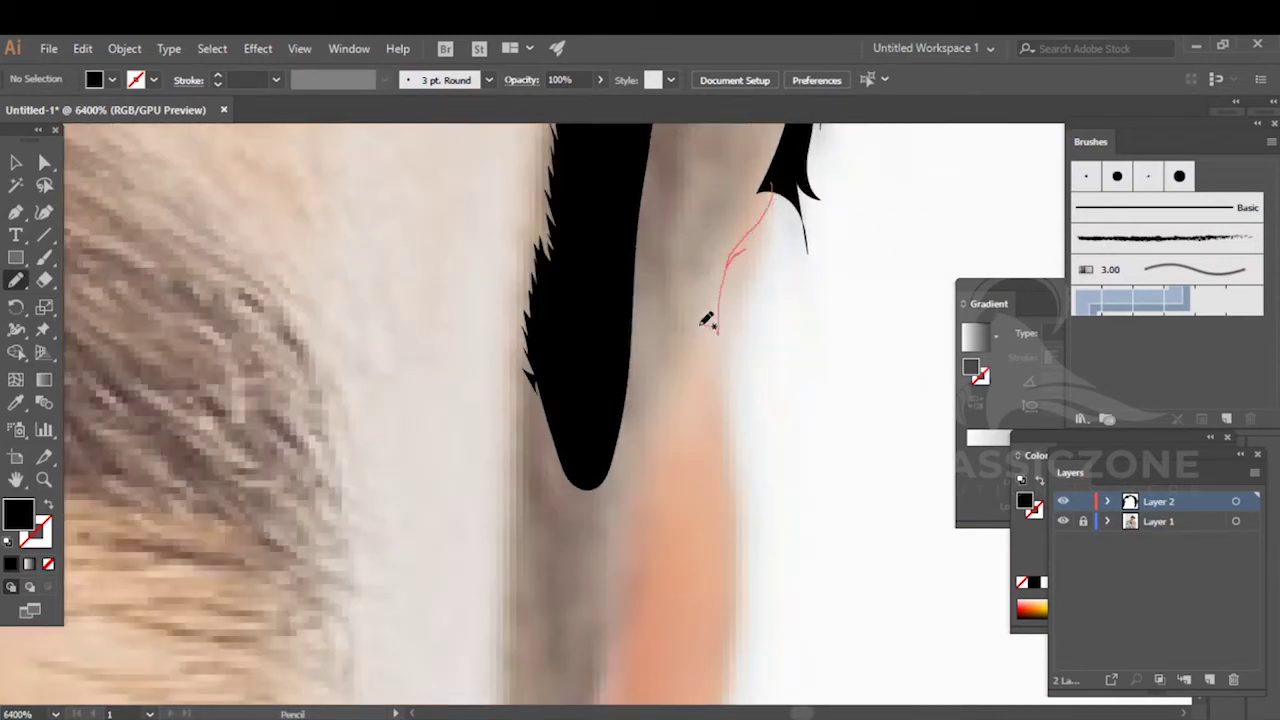
mouse_move(712, 330)
mouse_down()
mouse_move(620, 400)
mouse_move(630, 232)
mouse_up()
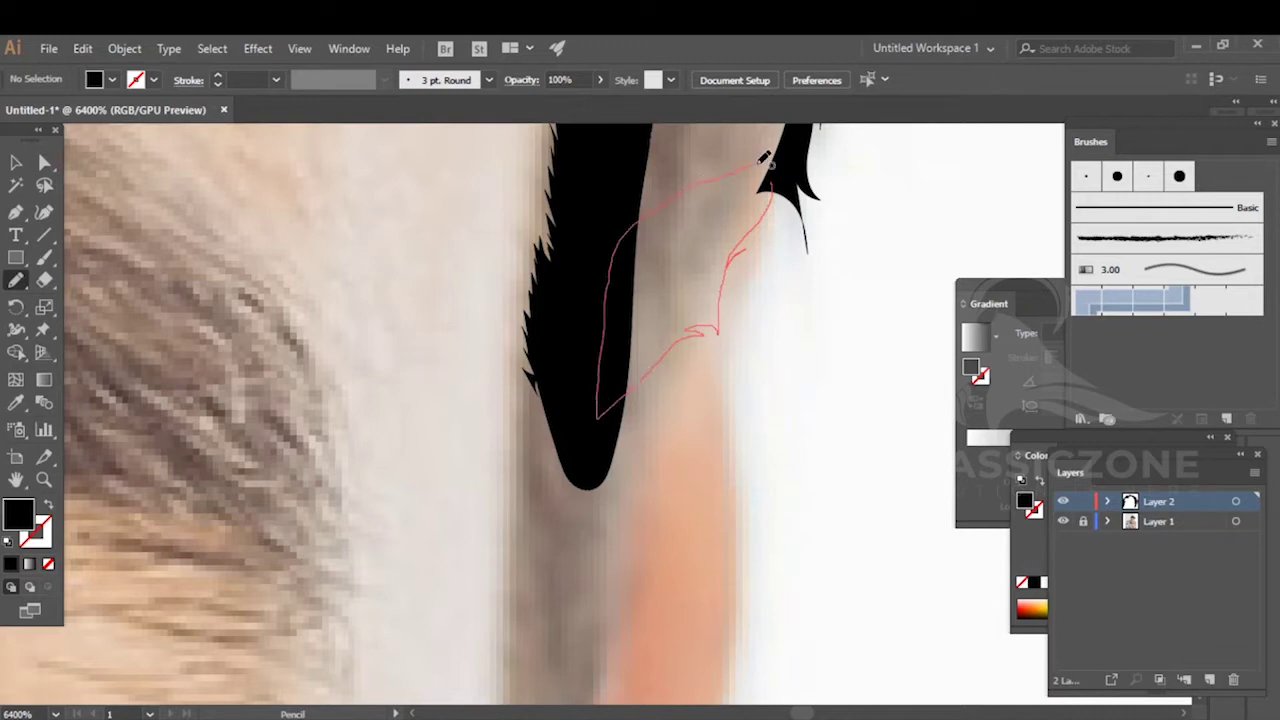
drag(782, 162, 772, 184)
ctrl+click(842, 236)
- Fill the enclosed gap in the middle of the sideburn with a black shape
drag(808, 252, 691, 546)
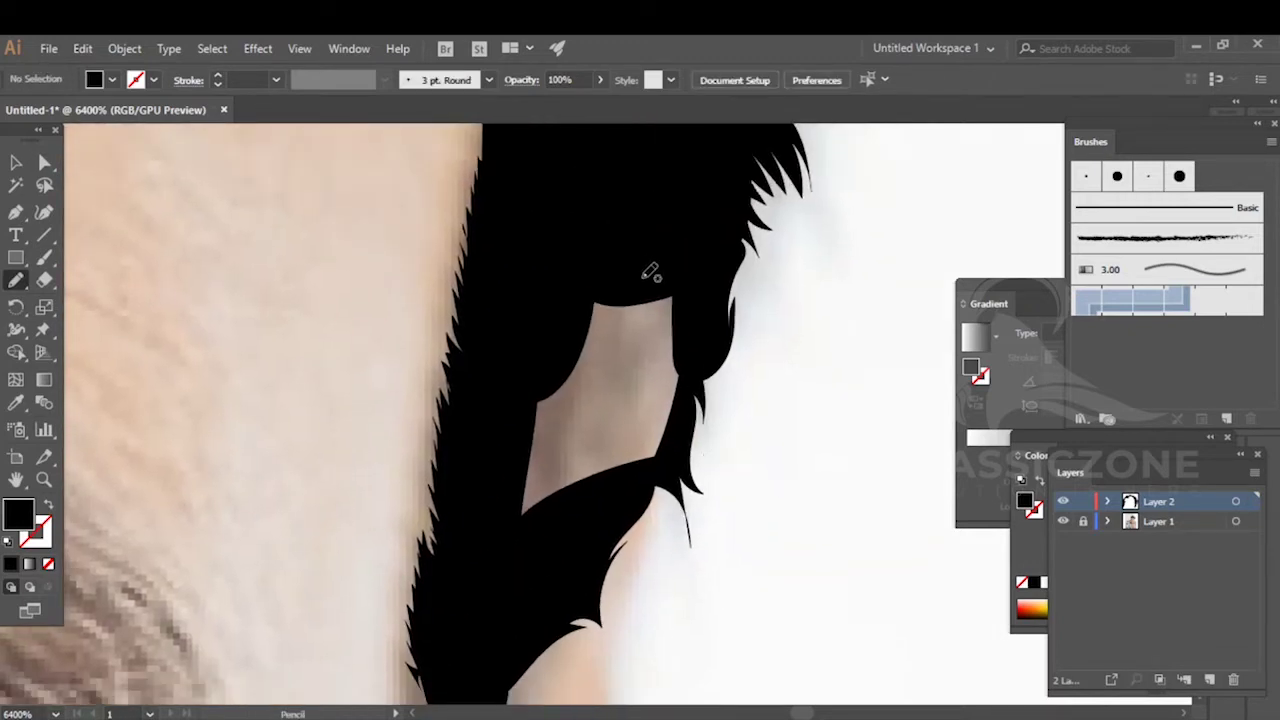
mouse_move(692, 332)
mouse_down()
mouse_move(503, 320)
mouse_move(491, 543)
mouse_move(623, 480)
mouse_move(684, 432)
mouse_move(690, 335)
mouse_up()
ctrl+click(780, 349)
- Hide the Layer 1 photo to examine the traced hair outline on its own, and show the photo again
scroll(784, 374, down, 3)
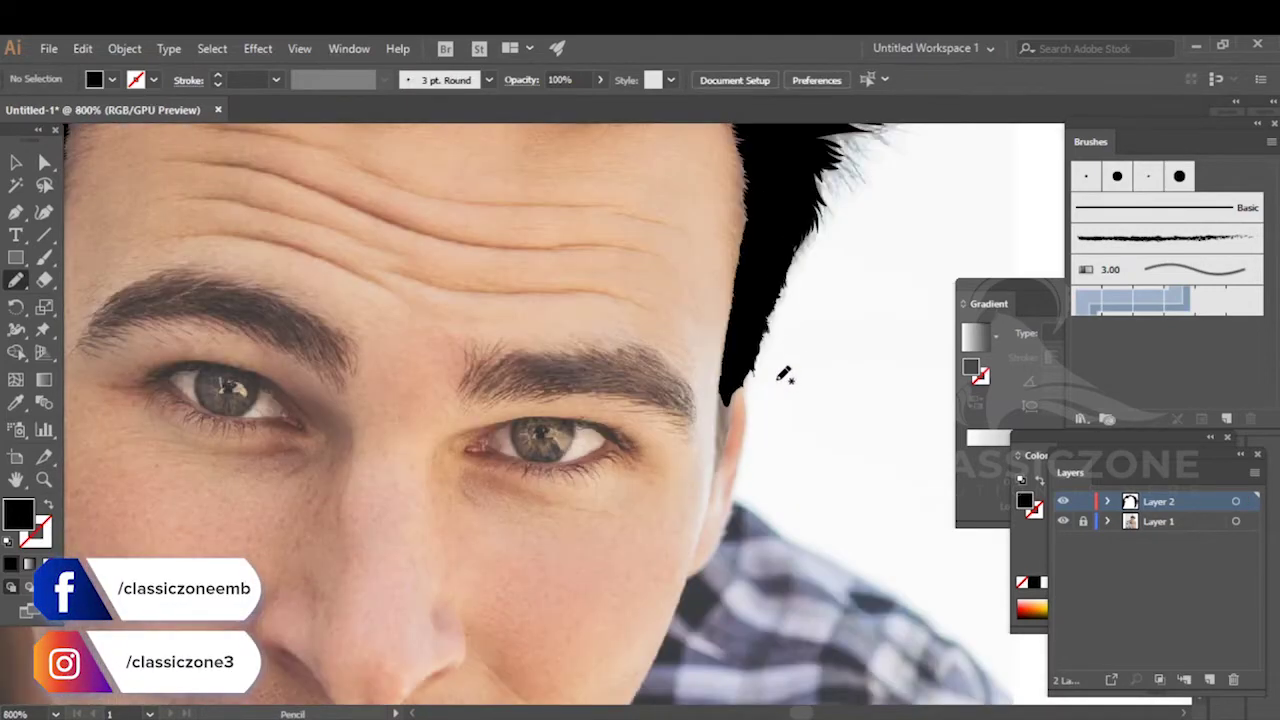
click(1064, 521)
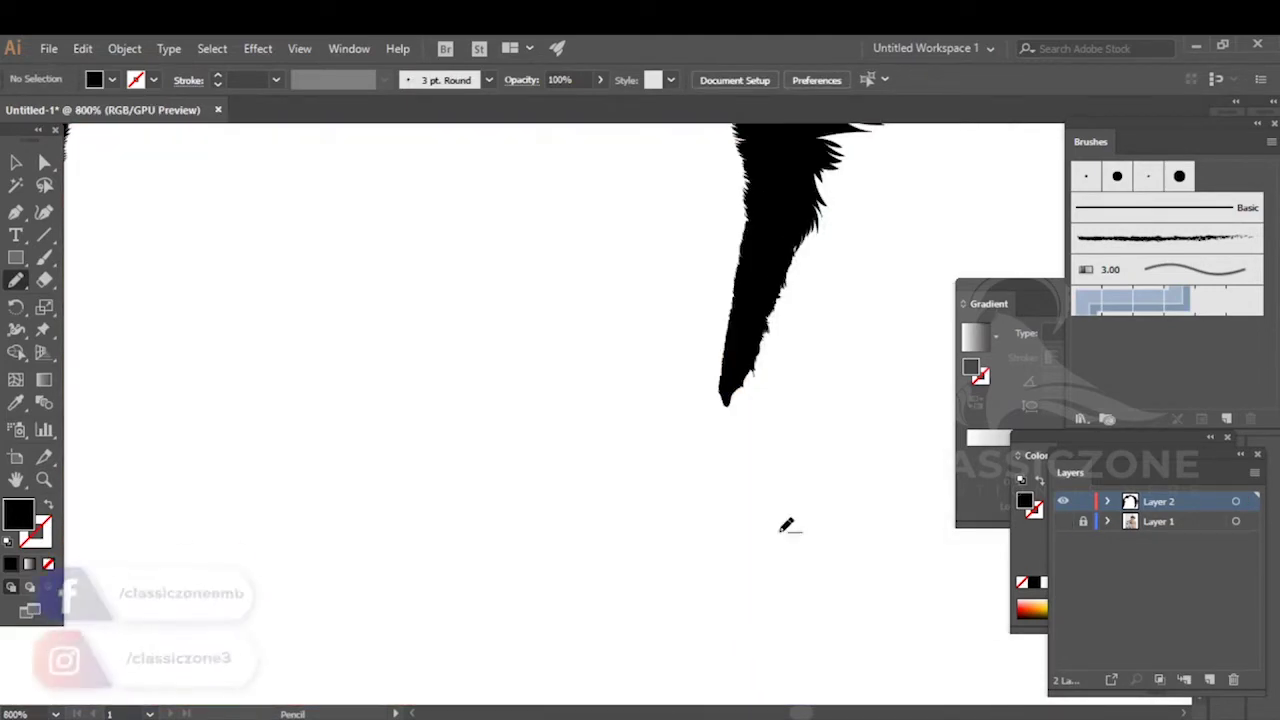
scroll(779, 531, down, 2)
drag(799, 517, 757, 577)
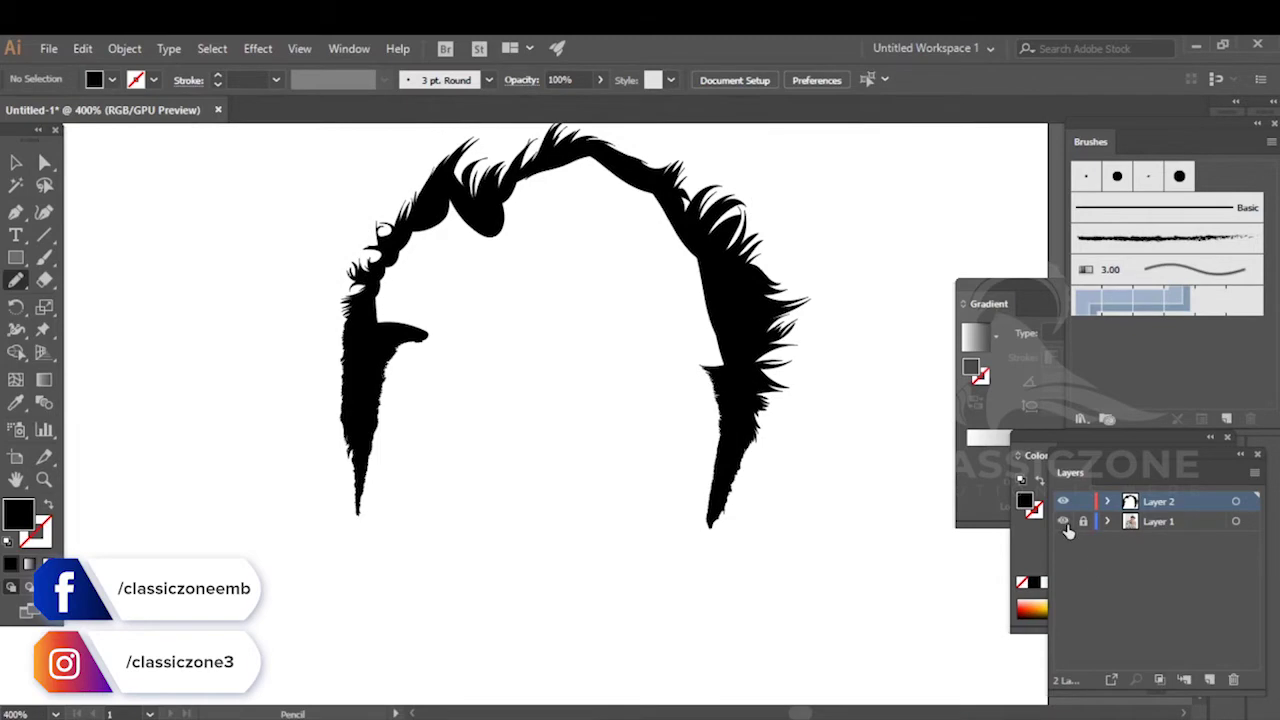
click(1064, 522)
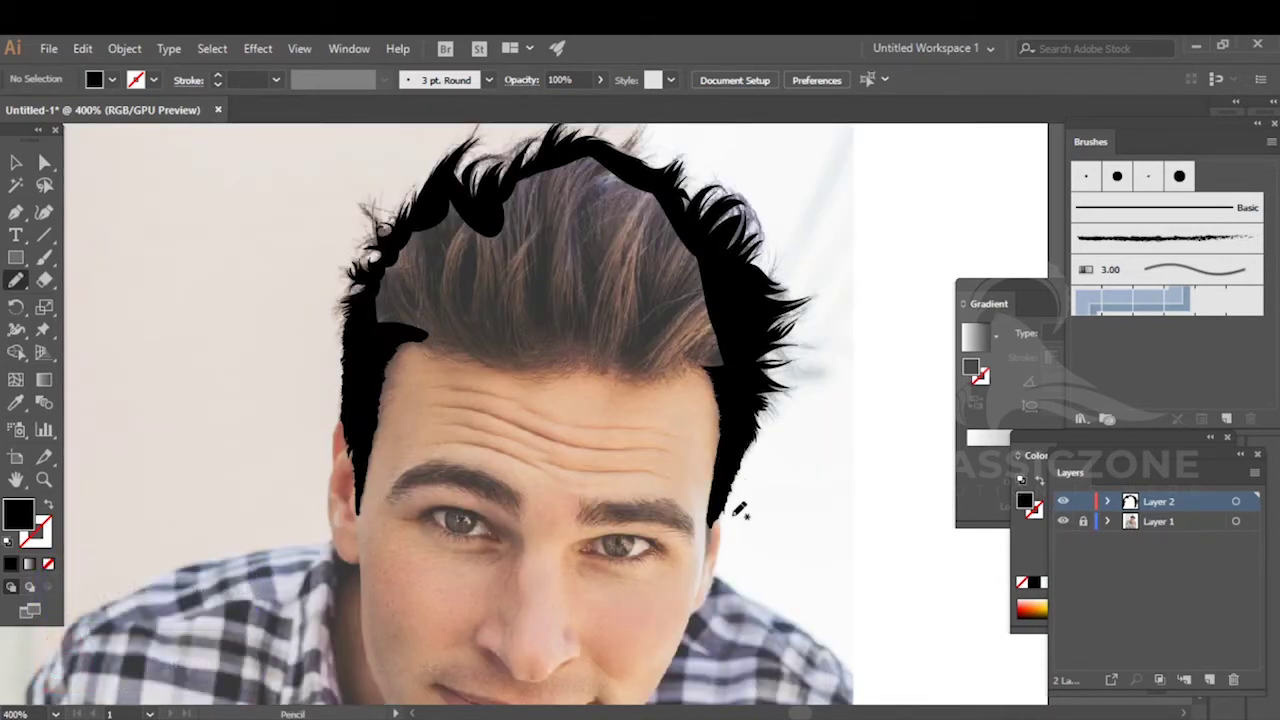
- Extend the sideburn down beside the ear with a narrow jagged black strip and a tapered, spiky-edged end shape
alt+scroll(718, 555, up, 7)
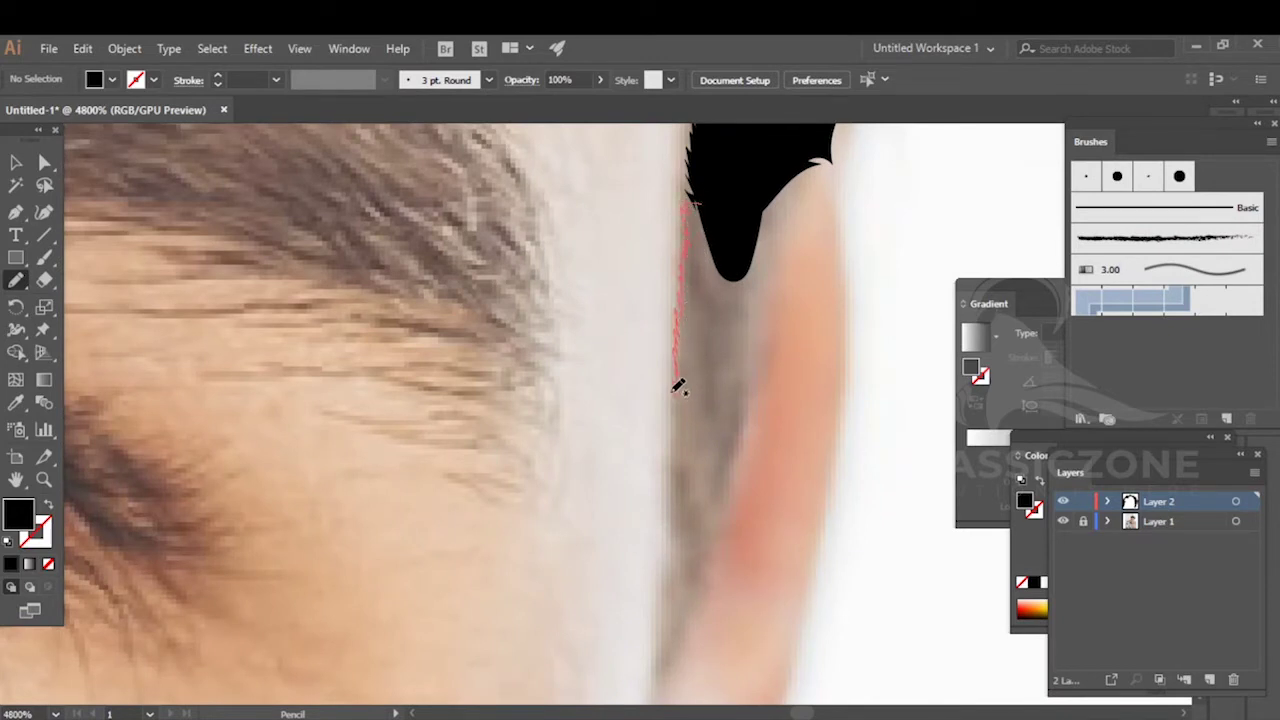
mouse_move(691, 437)
mouse_down()
mouse_move(720, 200)
mouse_move(703, 199)
mouse_up()
ctrl+click(808, 325)
drag(751, 380, 764, 198)
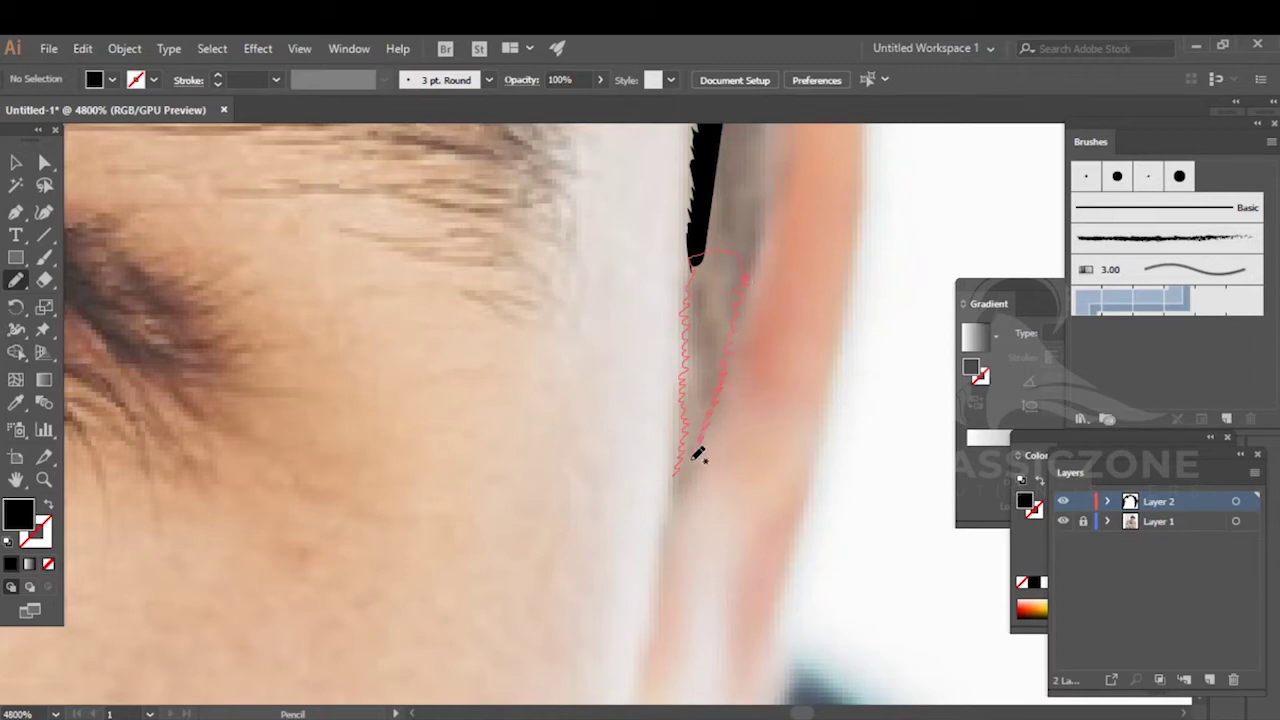
drag(679, 479, 677, 477)
ctrl+click(734, 457)
- Fill the gap along the ear side of the lower sideburn with black shapes and smooth the notch below the outer tuft
drag(731, 421, 597, 630)
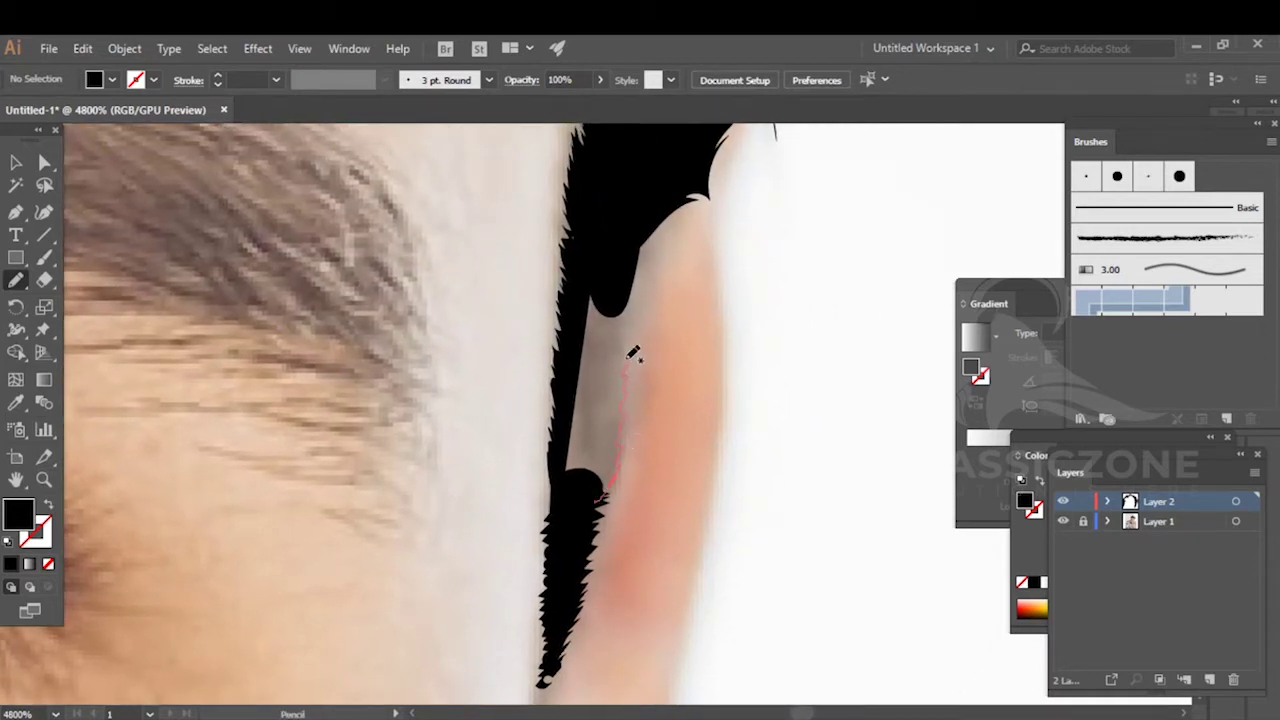
mouse_move(625, 290)
mouse_down()
mouse_move(572, 352)
mouse_move(560, 472)
mouse_move(598, 500)
mouse_up()
ctrl+click(636, 473)
drag(662, 296, 554, 489)
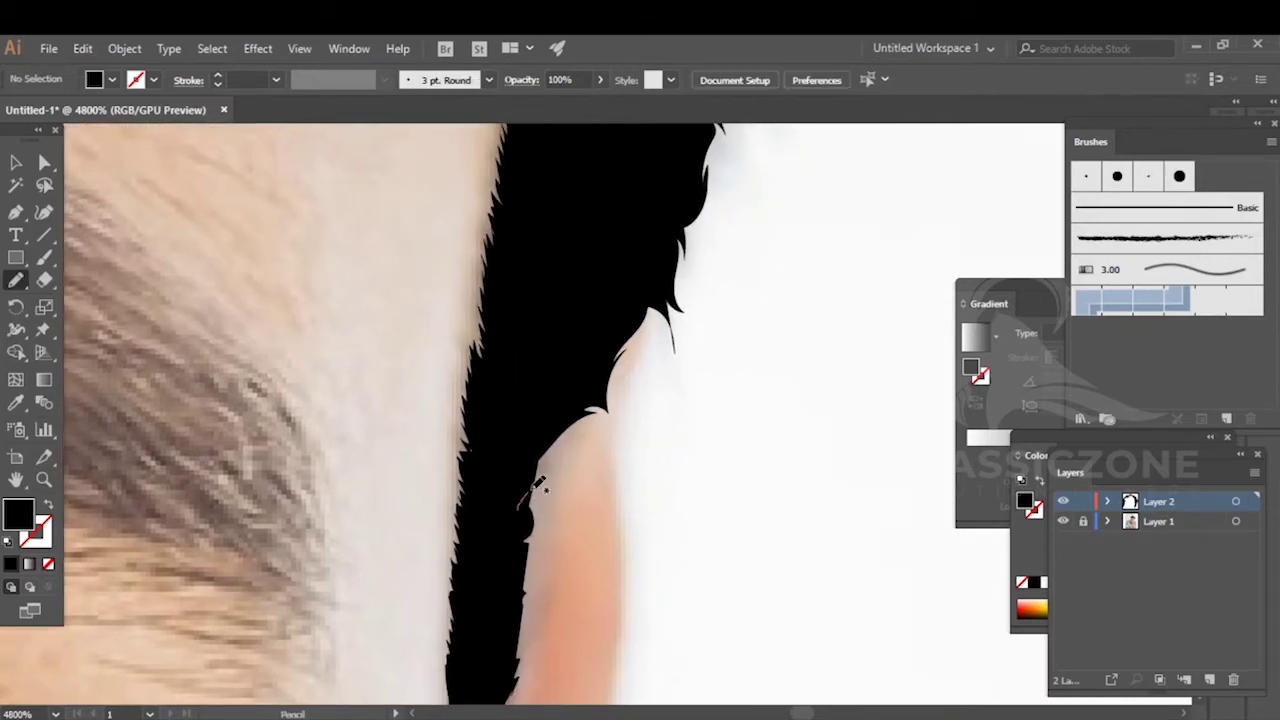
mouse_move(571, 400)
mouse_down()
mouse_move(503, 509)
mouse_move(575, 405)
mouse_up()
ctrl+click(637, 460)
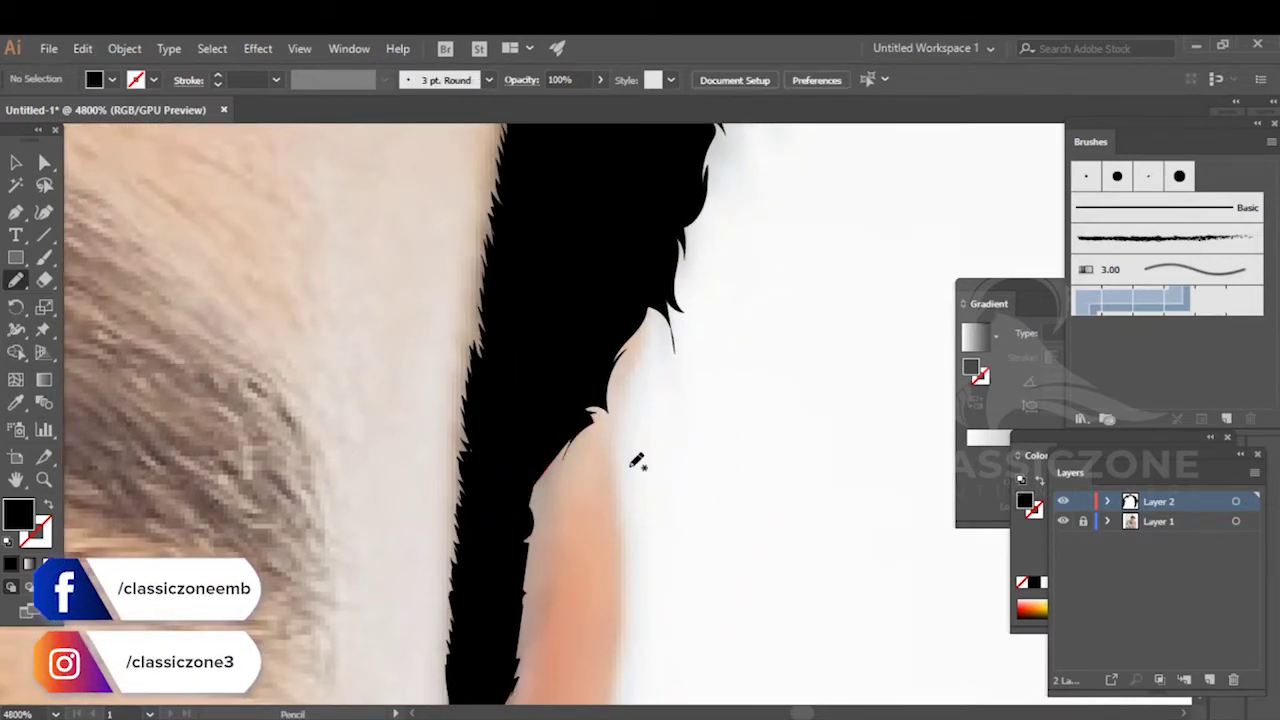
- Draw a black shape over the uncovered corner beside the temple strand at the first sideburn
scroll(637, 460, down, 8)
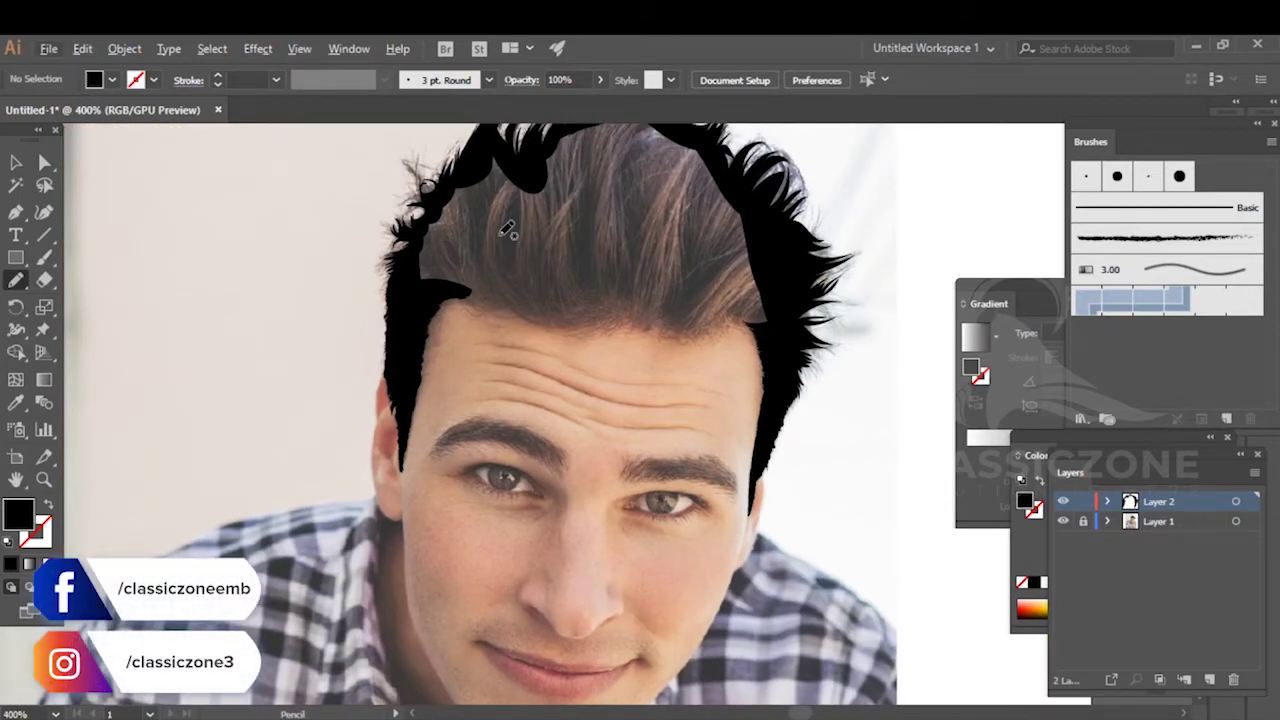
scroll(508, 230, up, 1)
scroll(545, 323, up, 3)
scroll(545, 323, up, 3)
drag(477, 377, 551, 433)
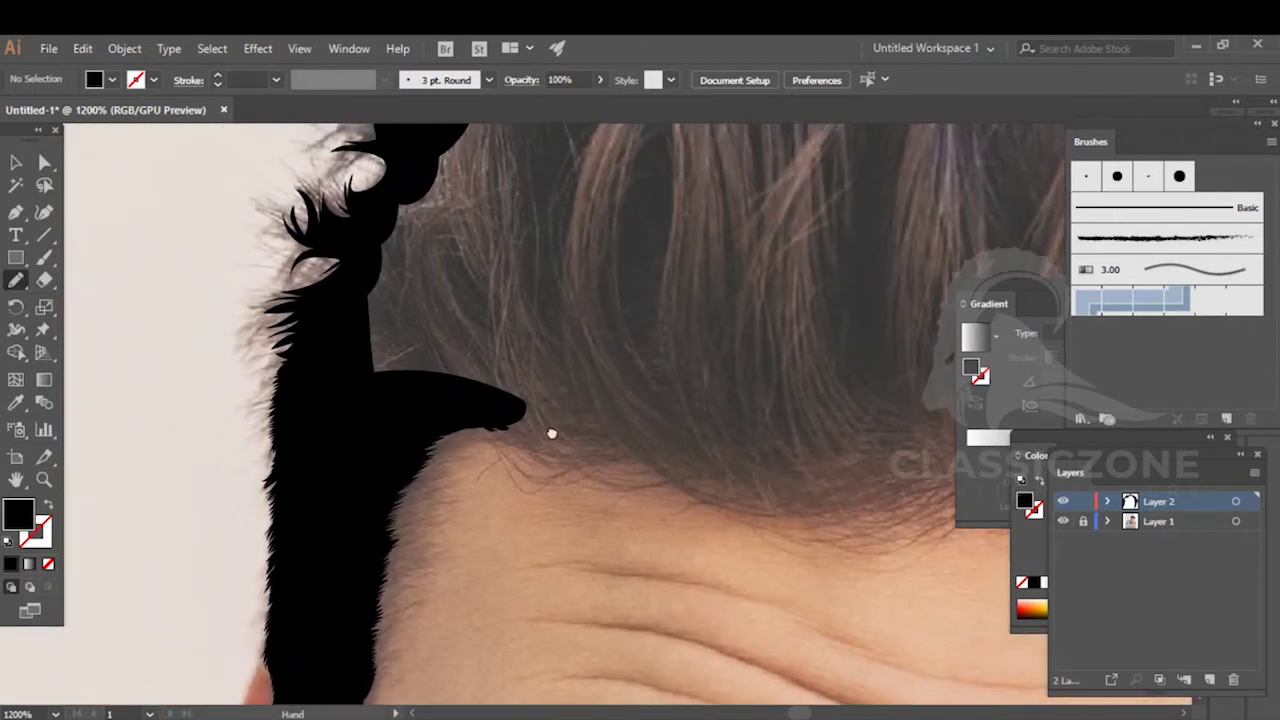
scroll(425, 347, up, 2)
mouse_move(379, 232)
mouse_down()
mouse_move(308, 405)
mouse_move(324, 492)
mouse_move(388, 516)
mouse_move(437, 514)
mouse_move(478, 475)
mouse_move(492, 183)
mouse_move(444, 182)
mouse_move(402, 219)
mouse_up()
ctrl+click(608, 294)
- Fill the first side of the hair interior with large rounded black shapes inside the spiky outline
drag(588, 257, 470, 419)
mouse_move(359, 446)
mouse_down()
mouse_move(344, 411)
mouse_move(360, 331)
mouse_move(411, 251)
mouse_move(439, 249)
mouse_move(522, 298)
mouse_move(569, 305)
mouse_move(590, 250)
mouse_up()
mouse_move(648, 193)
mouse_down()
mouse_move(829, 171)
mouse_move(703, 571)
mouse_move(406, 486)
mouse_move(356, 438)
mouse_up()
ctrl+click(700, 607)
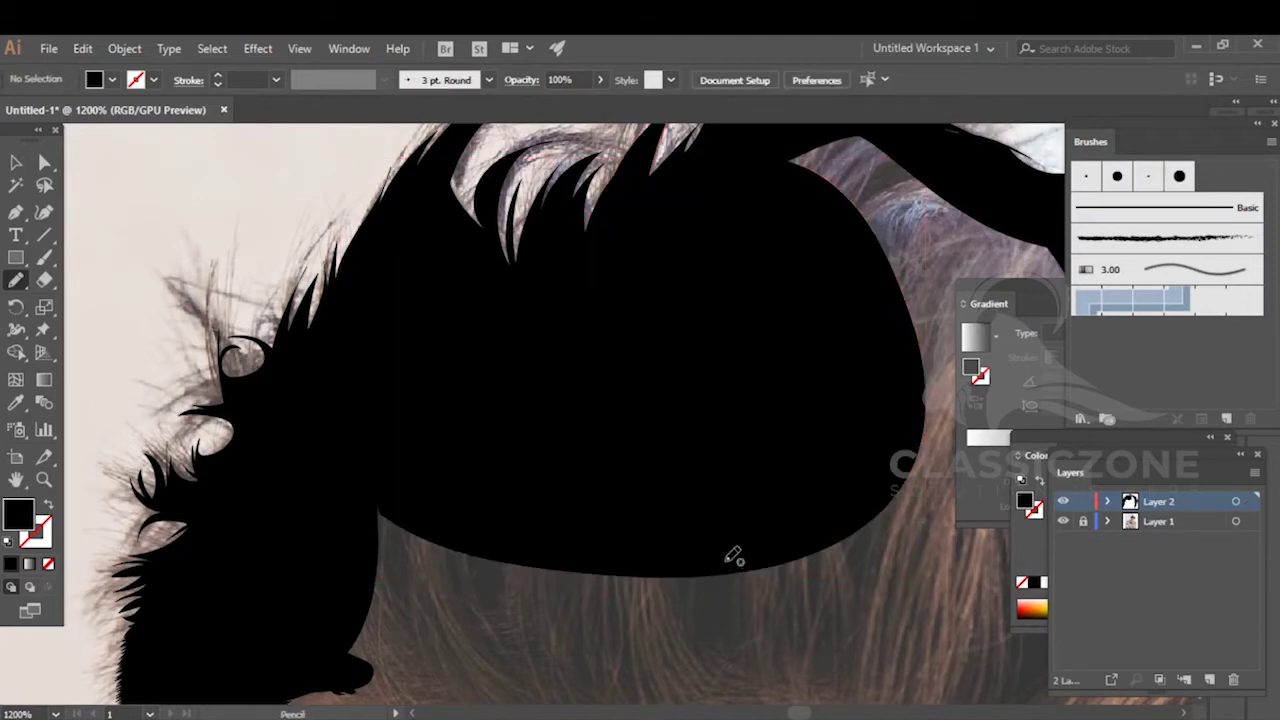
drag(477, 496, 617, 406)
mouse_move(555, 323)
mouse_down()
mouse_move(600, 534)
mouse_move(729, 343)
mouse_up()
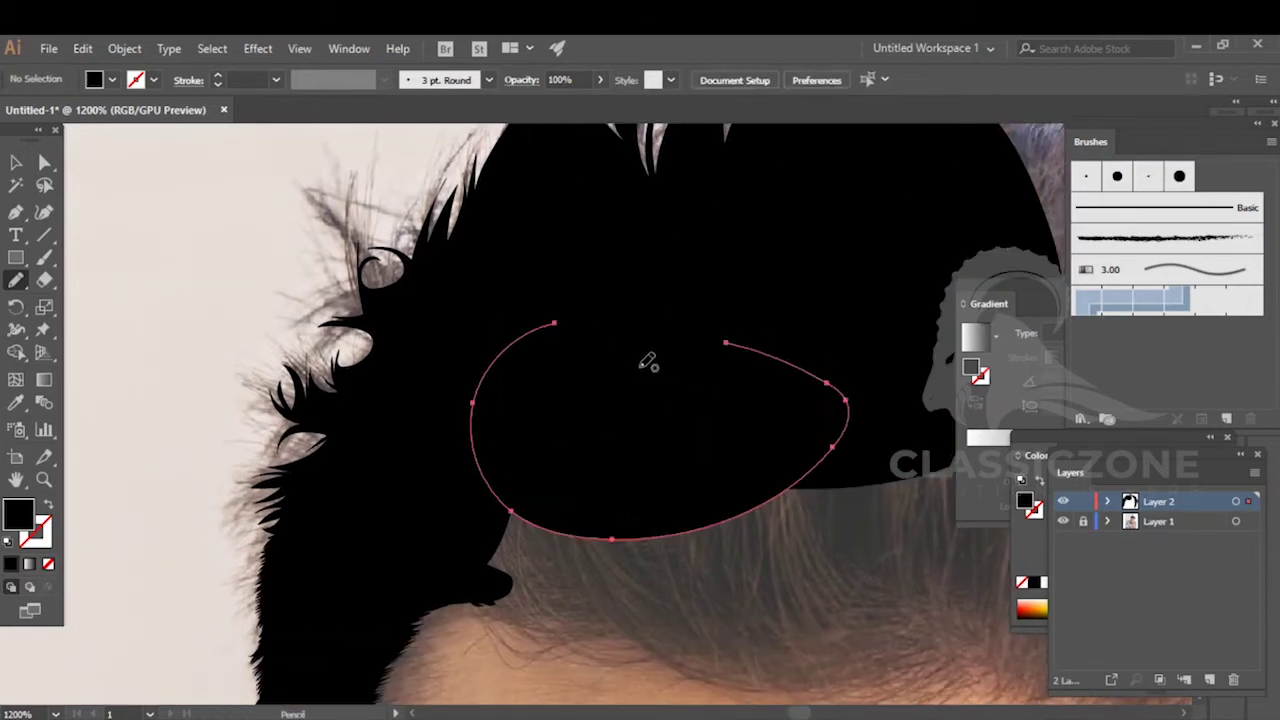
ctrl+click(767, 557)
- Fill the rest of the hair interior and the remaining crown gap with large black shapes
drag(767, 557, 335, 526)
mouse_move(262, 478)
mouse_down()
mouse_move(590, 528)
mouse_move(835, 348)
mouse_move(476, 254)
mouse_move(331, 268)
mouse_up()
ctrl+click(662, 623)
drag(643, 394, 683, 628)
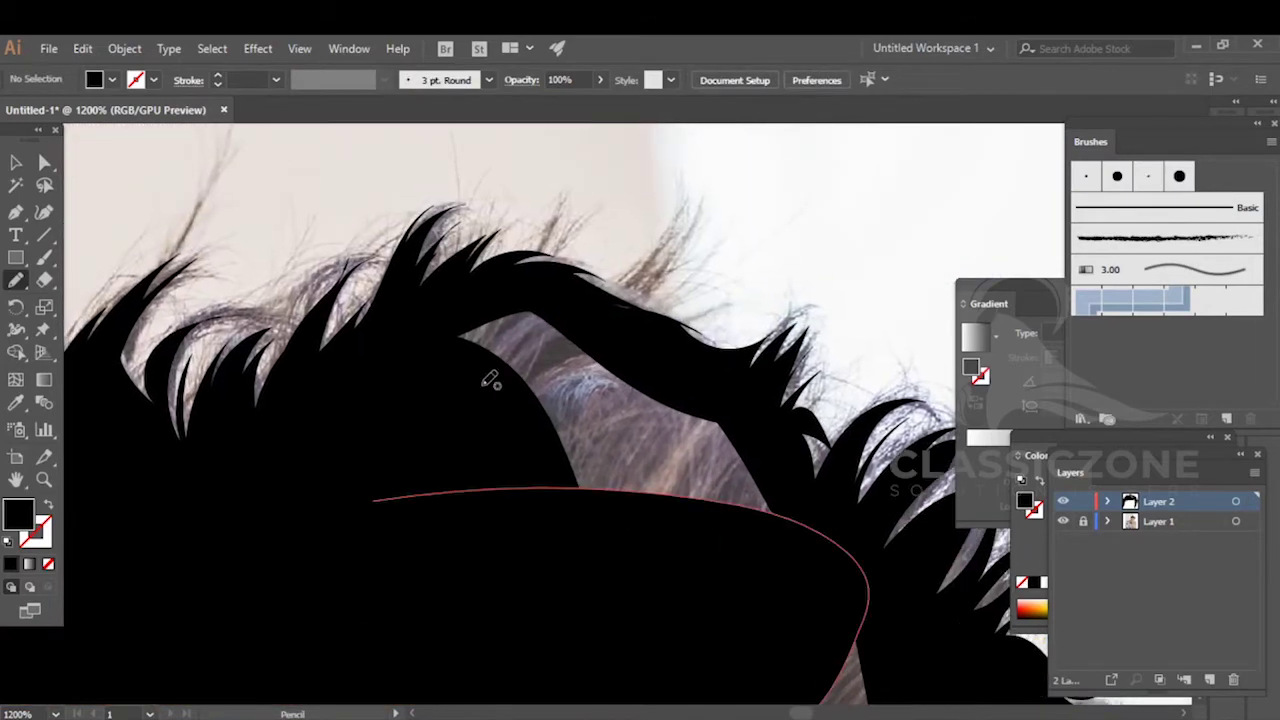
mouse_move(399, 401)
mouse_down()
mouse_move(507, 297)
mouse_move(601, 328)
mouse_move(747, 422)
mouse_move(784, 486)
mouse_move(754, 570)
mouse_move(551, 575)
mouse_move(374, 468)
mouse_up()
ctrl+click(820, 258)
- Draw a black shape with a spiky lower edge along the hairline at the second sideburn's temple
scroll(820, 260, down, 4)
drag(793, 410, 668, 369)
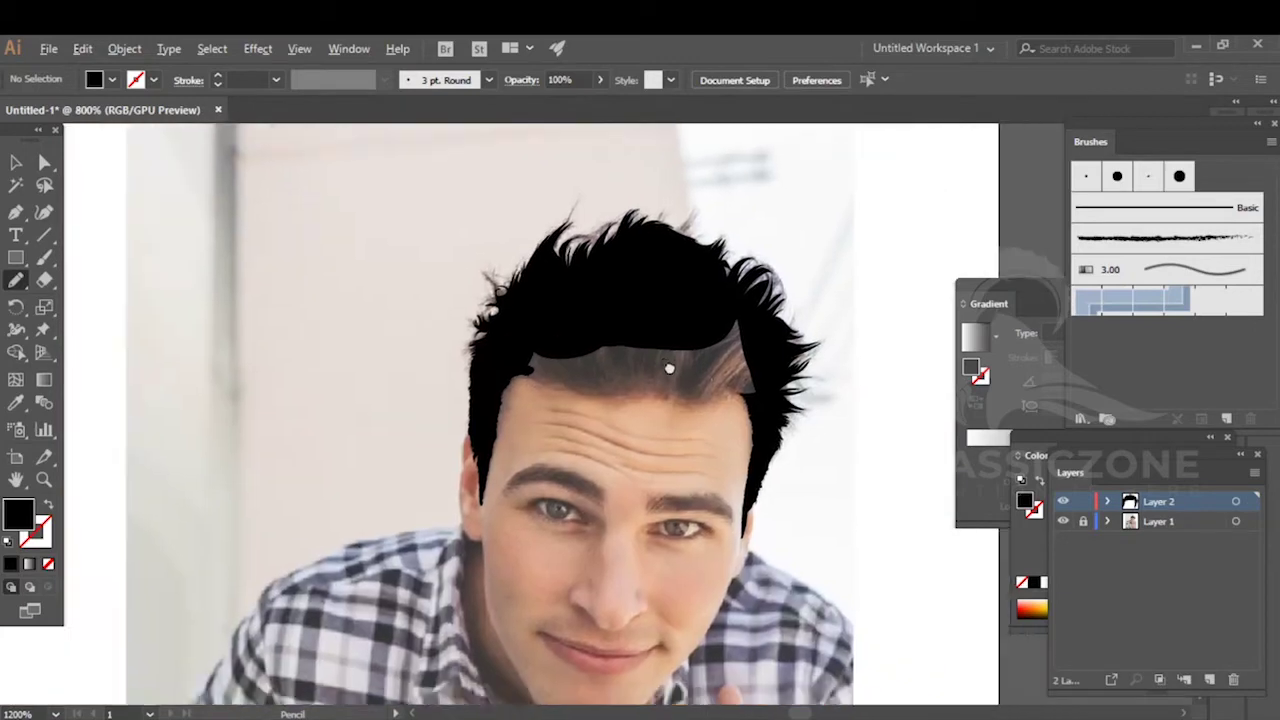
scroll(740, 358, up, 4)
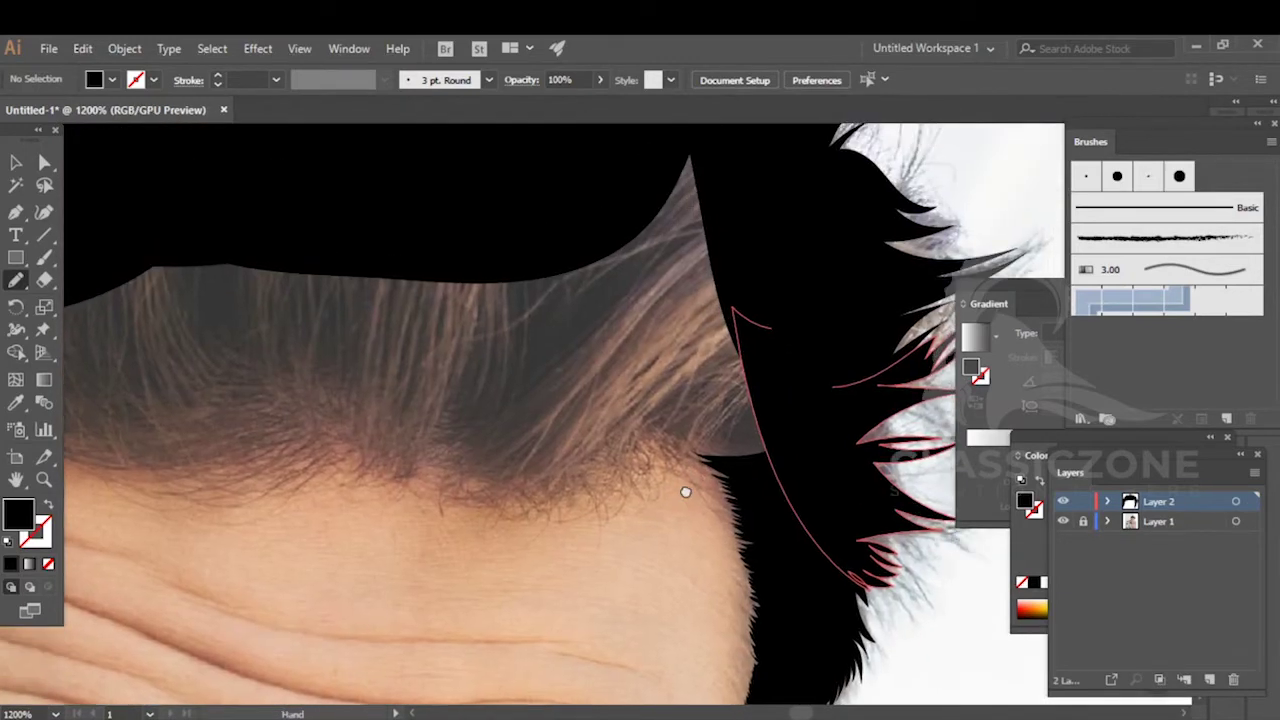
drag(742, 506, 681, 457)
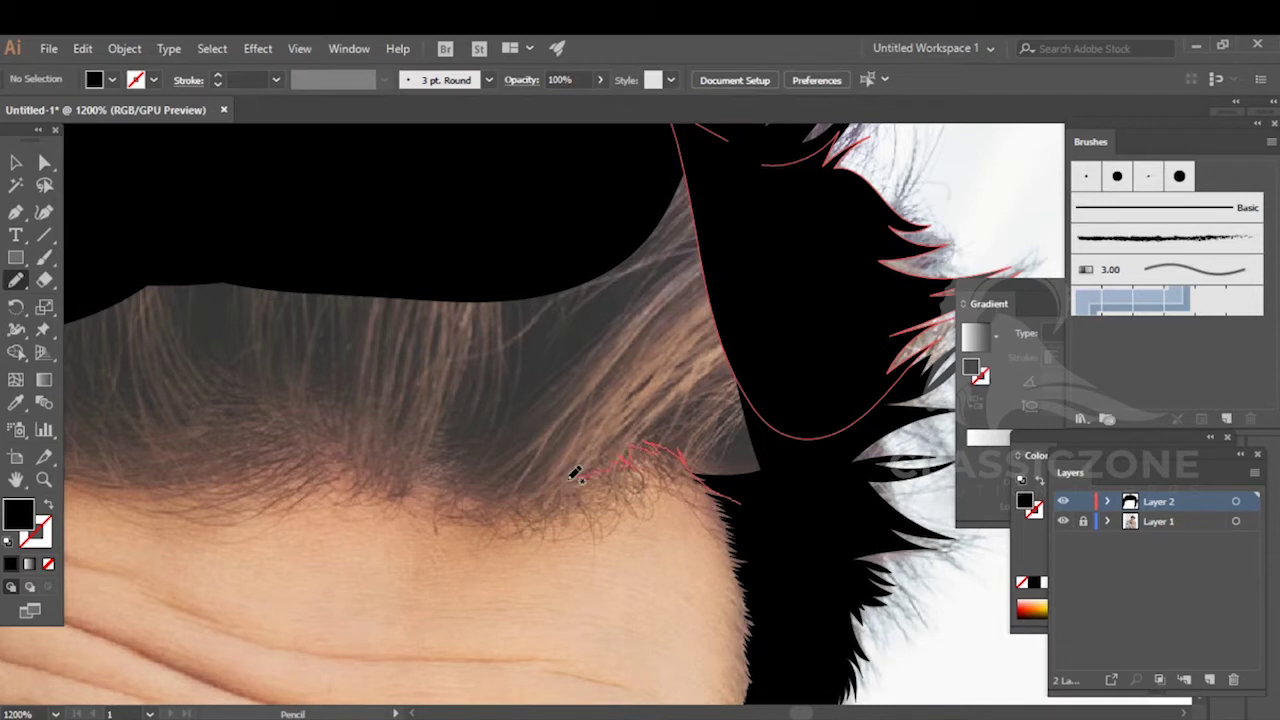
mouse_move(538, 476)
mouse_down()
mouse_move(490, 462)
mouse_move(739, 272)
mouse_move(777, 452)
mouse_move(701, 484)
mouse_up()
key(ctrl+shift+a)
- Draw a black shape with pointed strands along the forehead hairline from the first temple towards the middle
drag(514, 508, 686, 519)
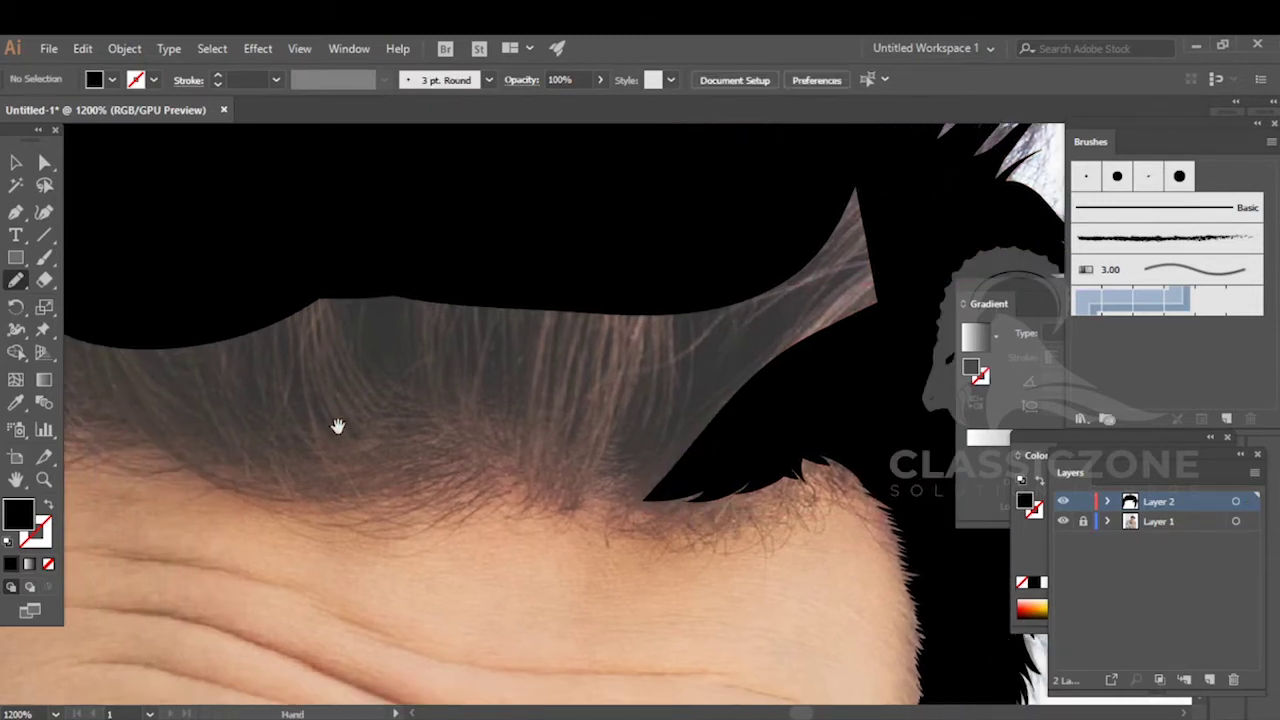
drag(363, 443, 696, 440)
drag(338, 387, 405, 412)
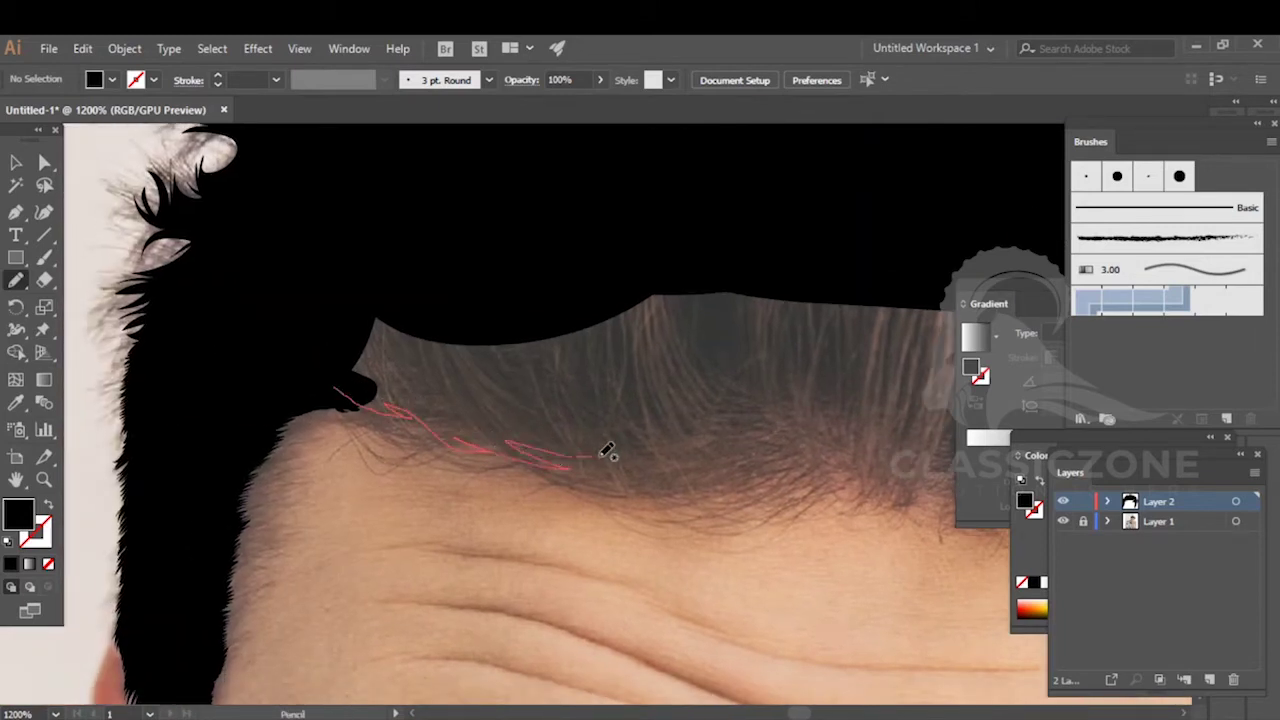
mouse_move(616, 436)
mouse_down()
mouse_move(754, 426)
mouse_move(731, 449)
mouse_move(674, 234)
mouse_move(343, 384)
mouse_up()
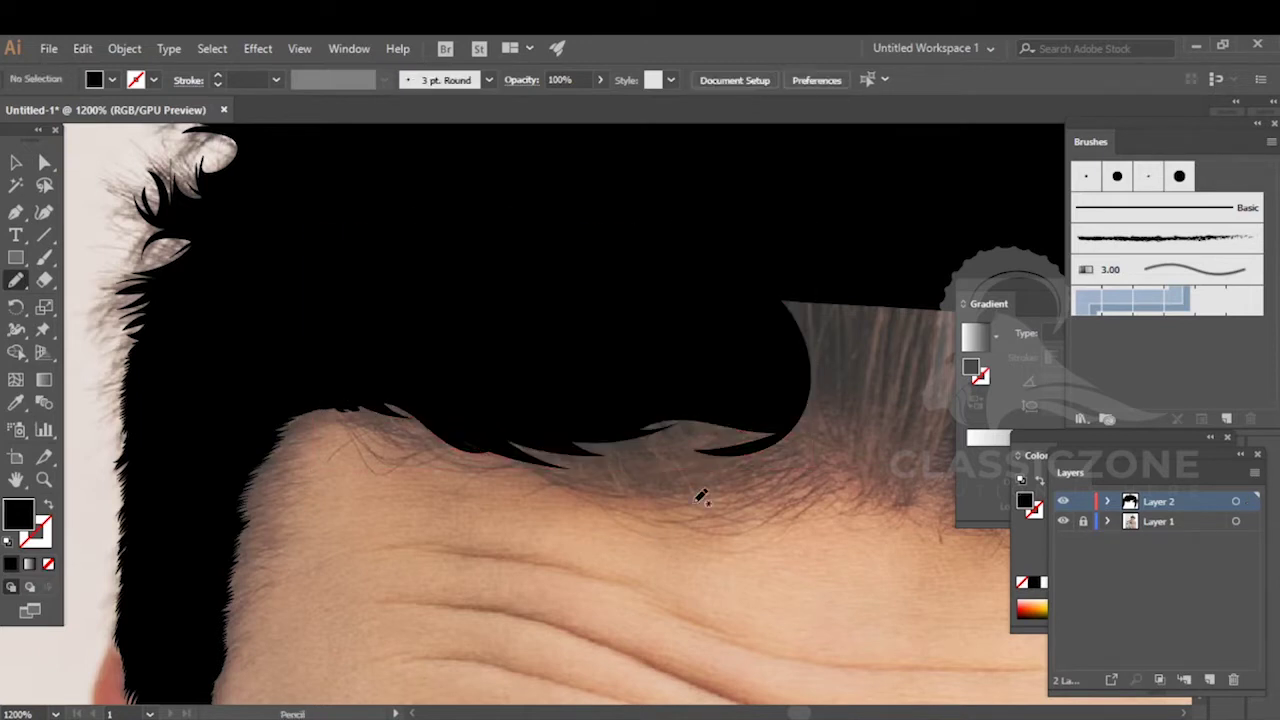
- Fill the remaining gap in the middle of the hairline with a black shape that has a zigzag lower edge
drag(695, 503, 316, 420)
drag(354, 337, 464, 347)
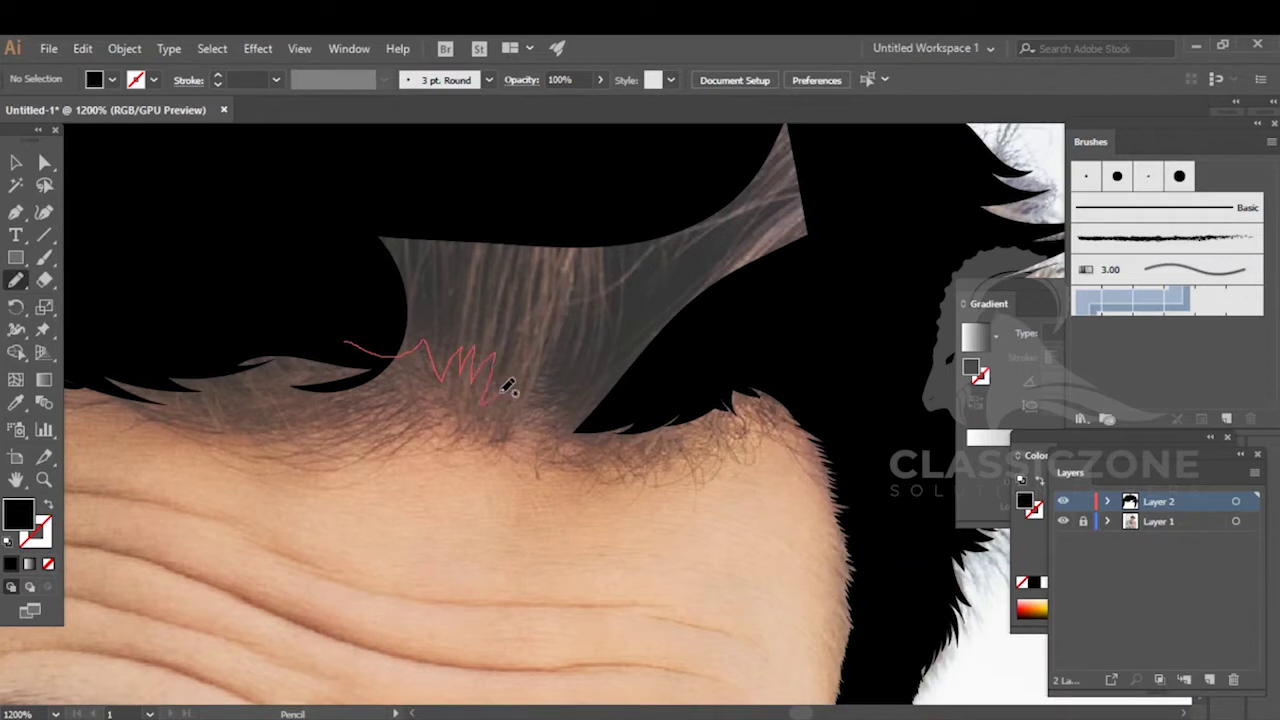
mouse_move(537, 392)
mouse_down()
mouse_move(554, 376)
mouse_move(562, 405)
mouse_move(680, 357)
mouse_move(826, 137)
mouse_move(749, 80)
mouse_move(352, 150)
mouse_move(347, 341)
mouse_up()
ctrl+click(440, 486)
- Hide the Layer 1 photo to examine the filled hair silhouette, and show the photo again
scroll(449, 469, down, 6)
drag(492, 467, 608, 426)
click(1063, 521)
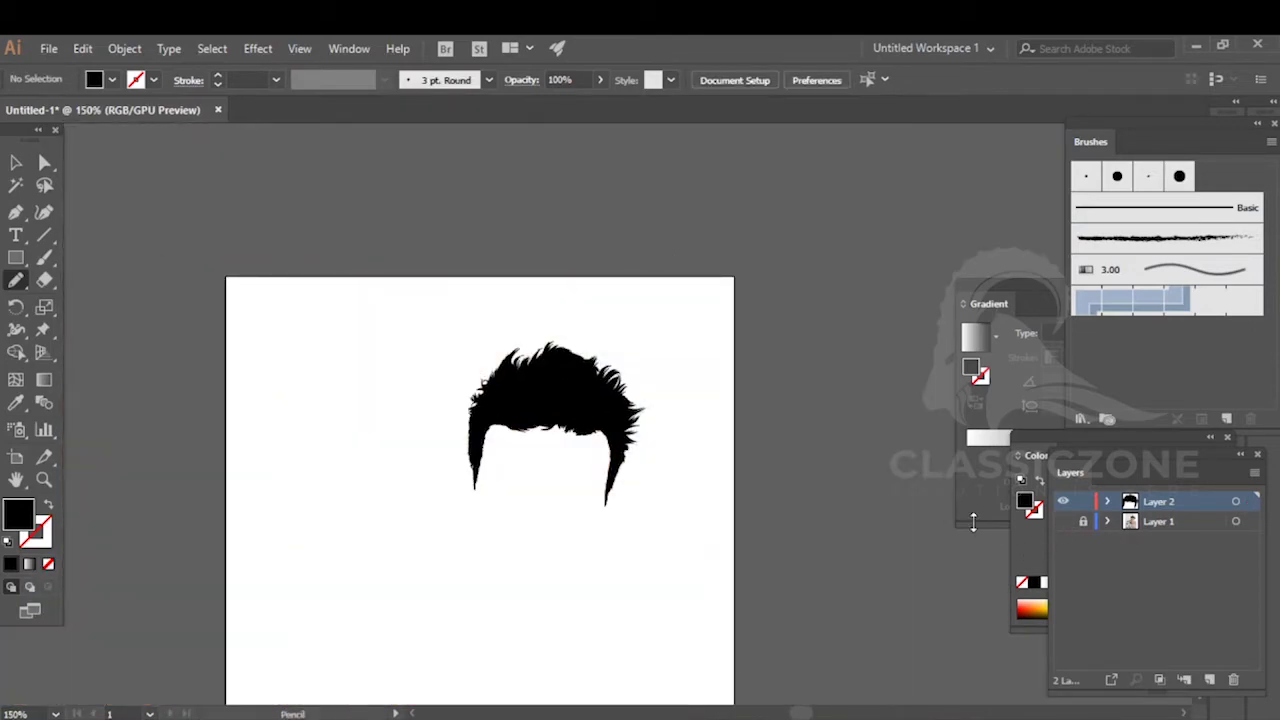
scroll(600, 420, up, 4)
scroll(632, 440, down, 2)
drag(640, 438, 672, 412)
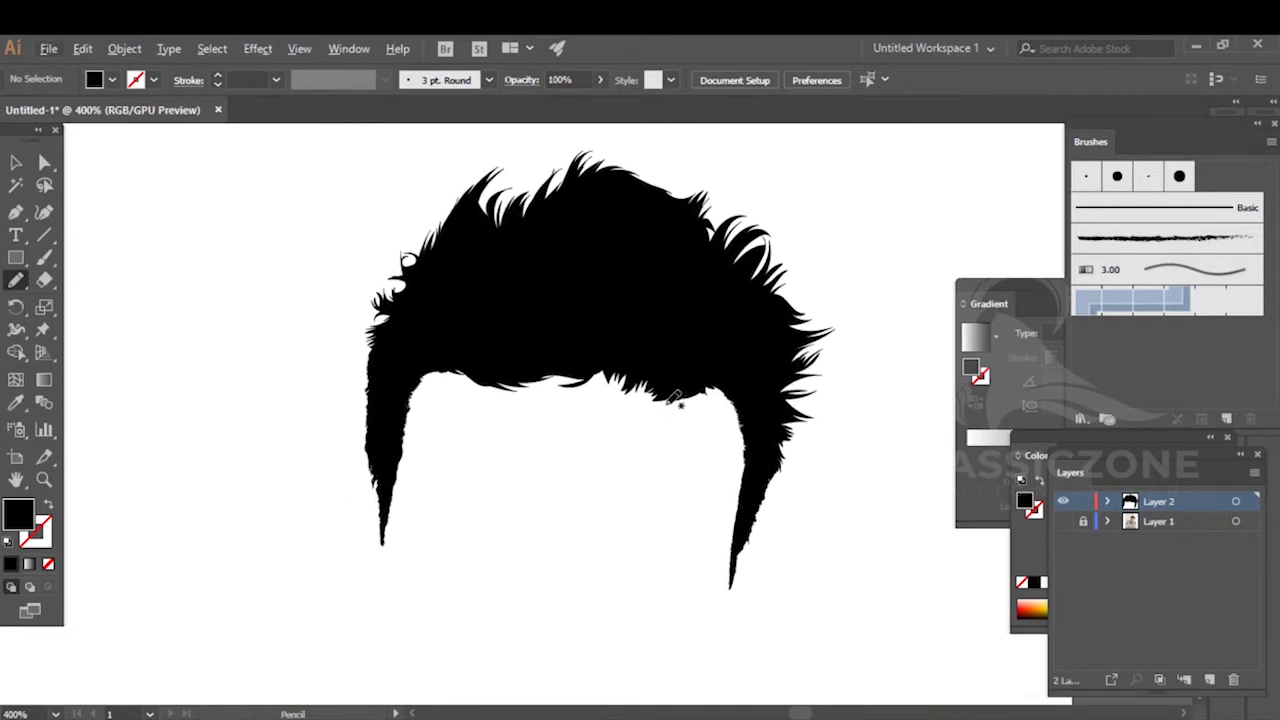
click(16, 162)
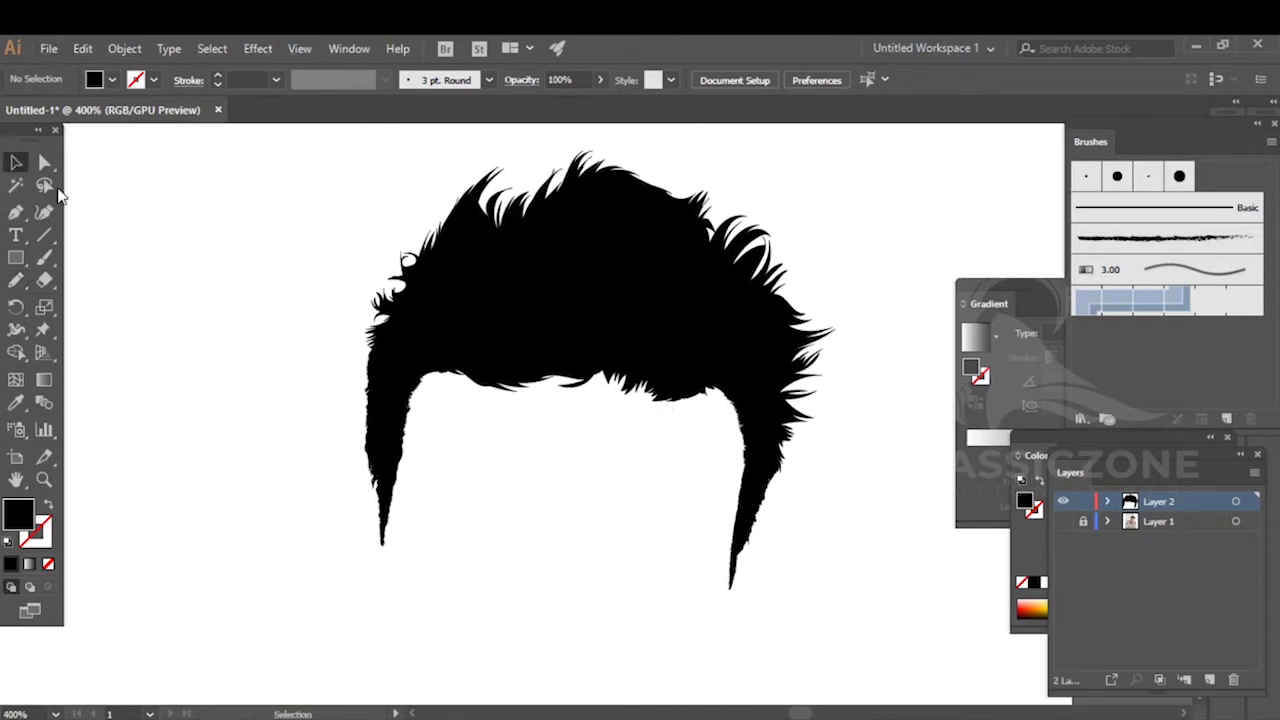
click(1064, 524)
scroll(505, 380, down, 2)
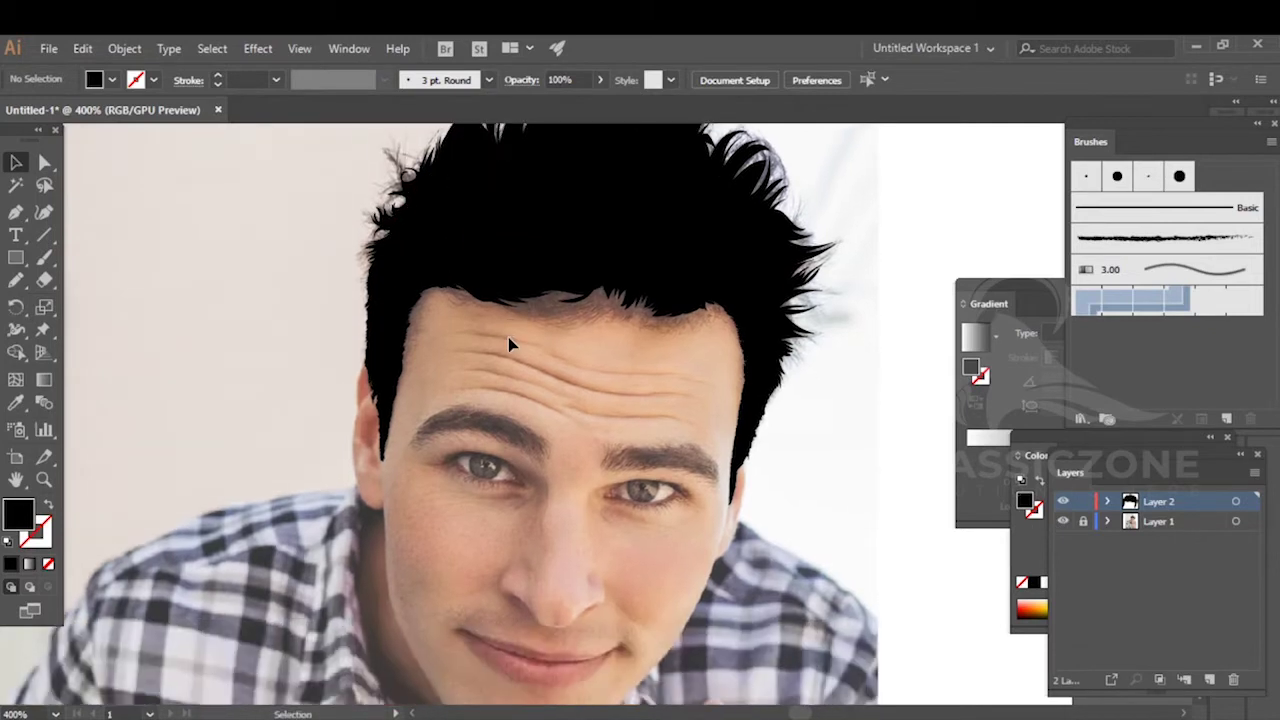
- Draw a straight horizontal line beside the head with a black stroke and no fill, and apply the double-tapered width profile
click(16, 212)
drag(121, 300, 316, 313)
click(16, 162)
key(shift+x)
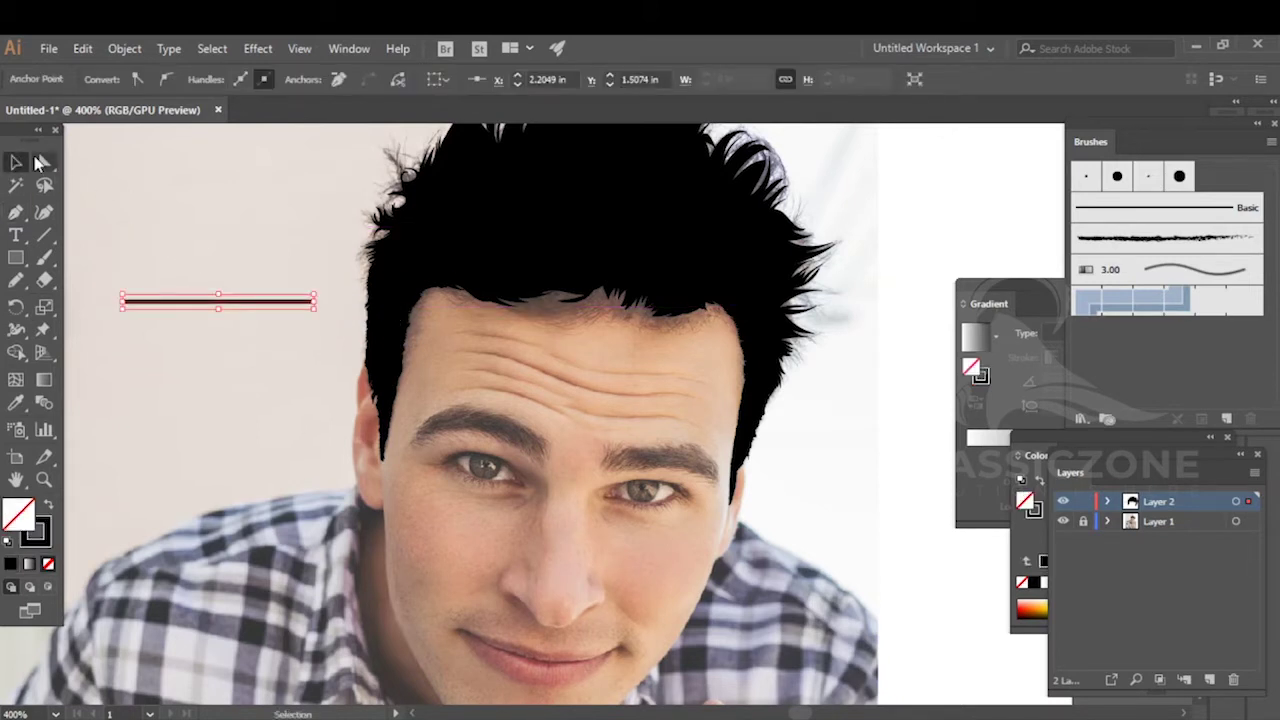
drag(169, 201, 229, 331)
click(276, 79)
click(322, 137)
- Create a new art brush from the double-tapered line and set its colorization method
click(1224, 420)
click(598, 436)
click(604, 521)
click(770, 450)
click(763, 482)
click(760, 632)
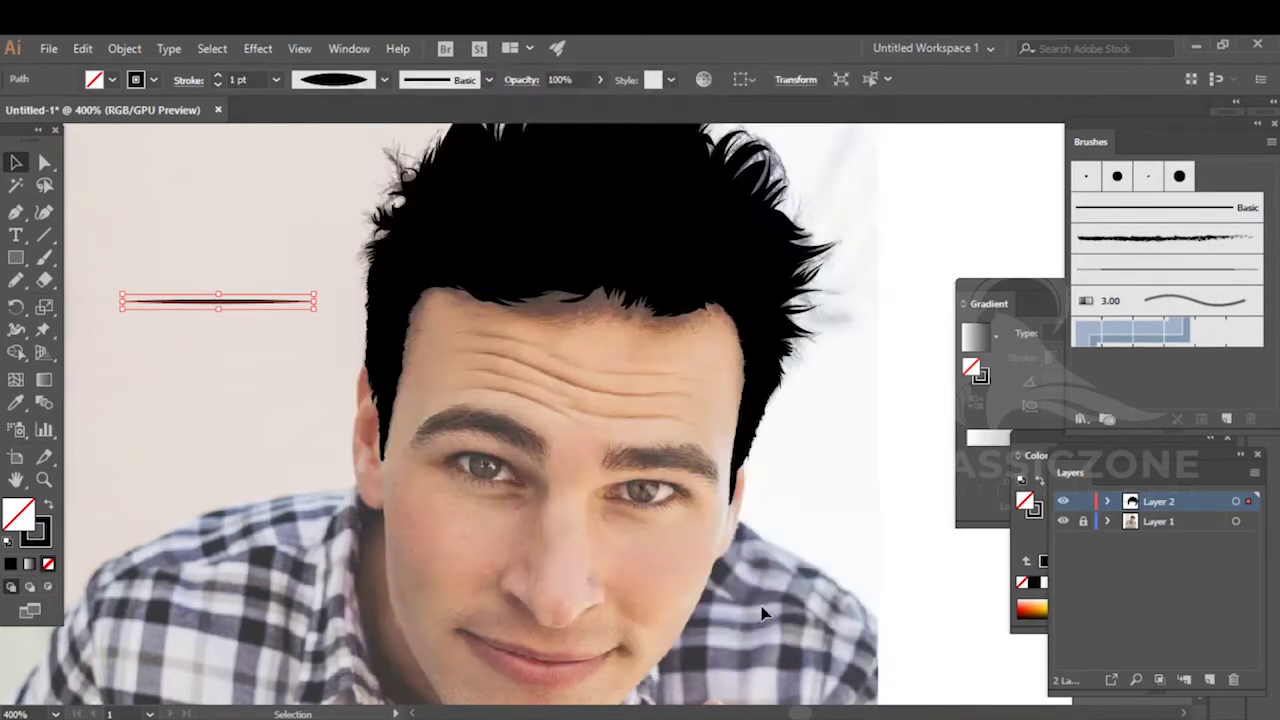
- Apply the triangular width profile, thick at one end and pointed at the other, to the horizontal line
click(264, 329)
drag(126, 254, 216, 345)
click(368, 80)
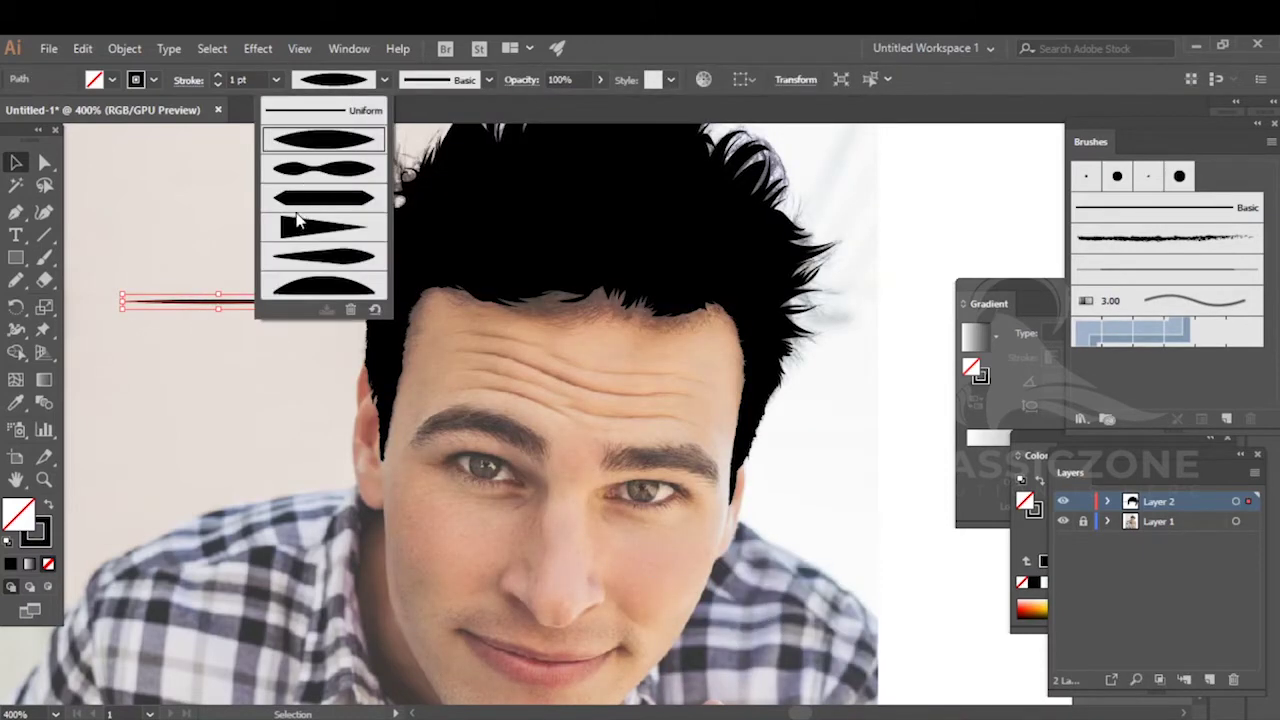
click(297, 222)
- Create a second art brush from the one-end-tapered line, set its colorization method, and delete the line
click(1228, 420)
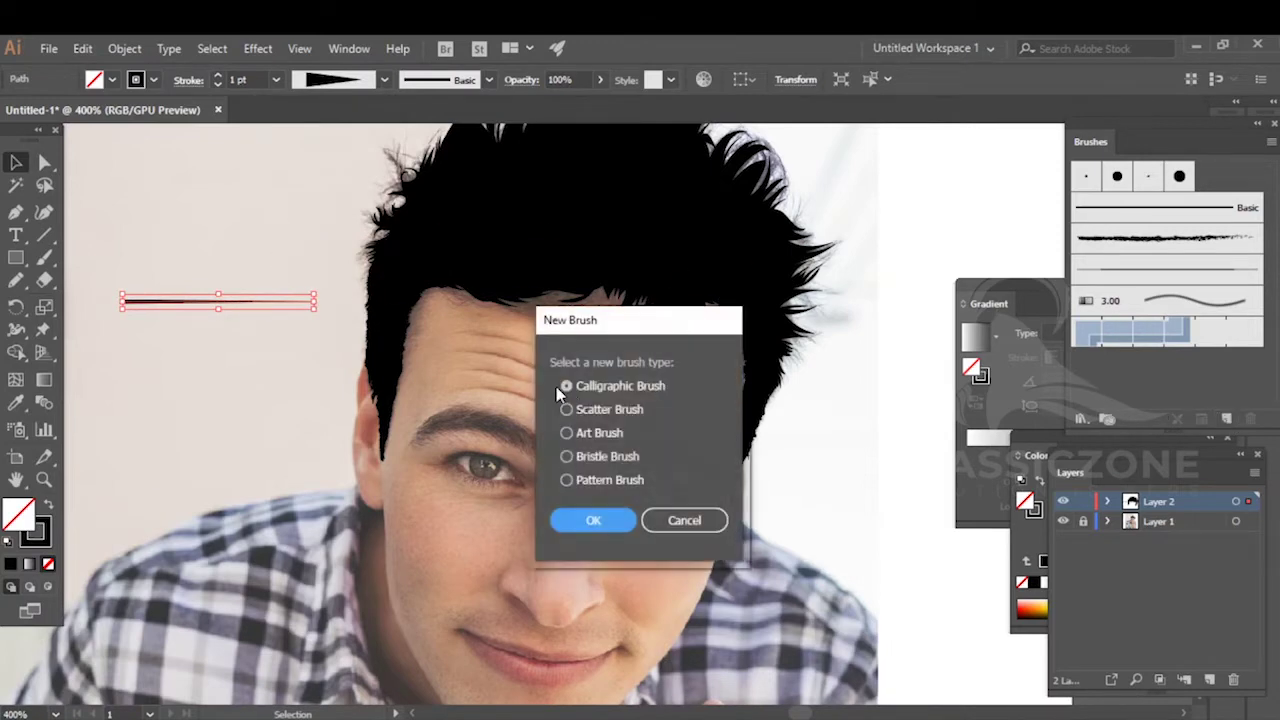
click(599, 429)
click(596, 520)
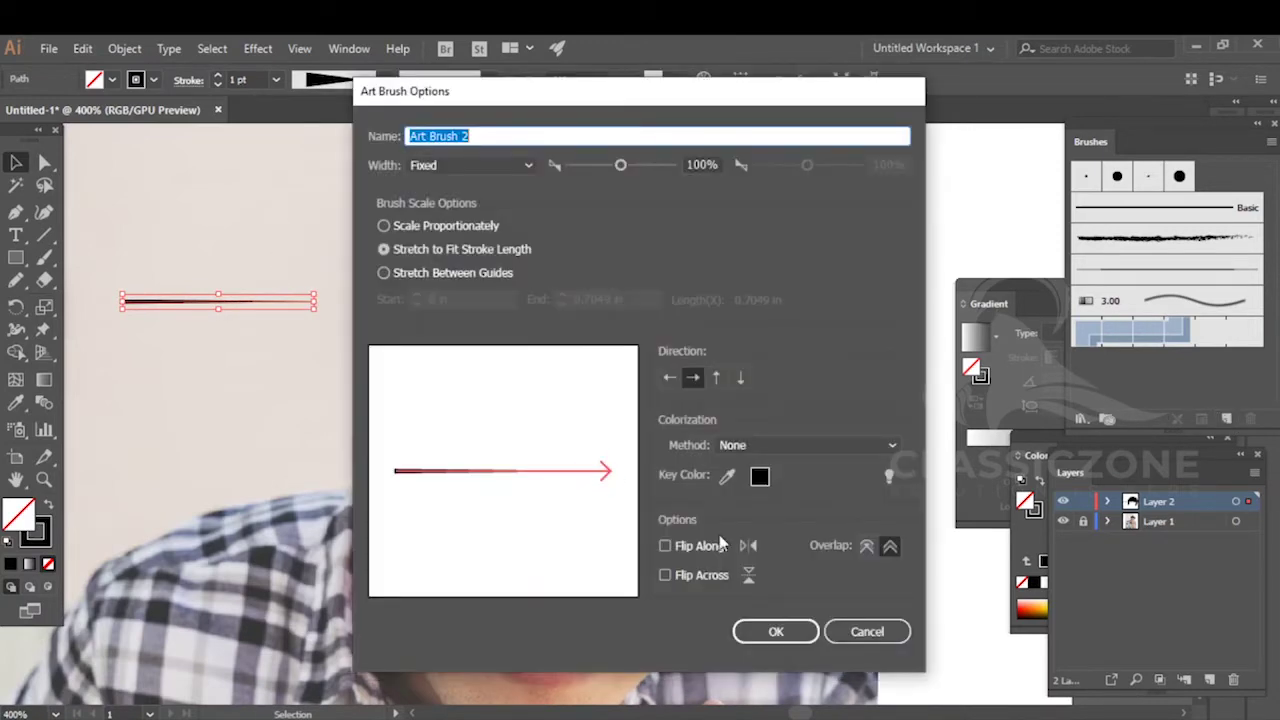
click(790, 445)
click(755, 486)
click(775, 631)
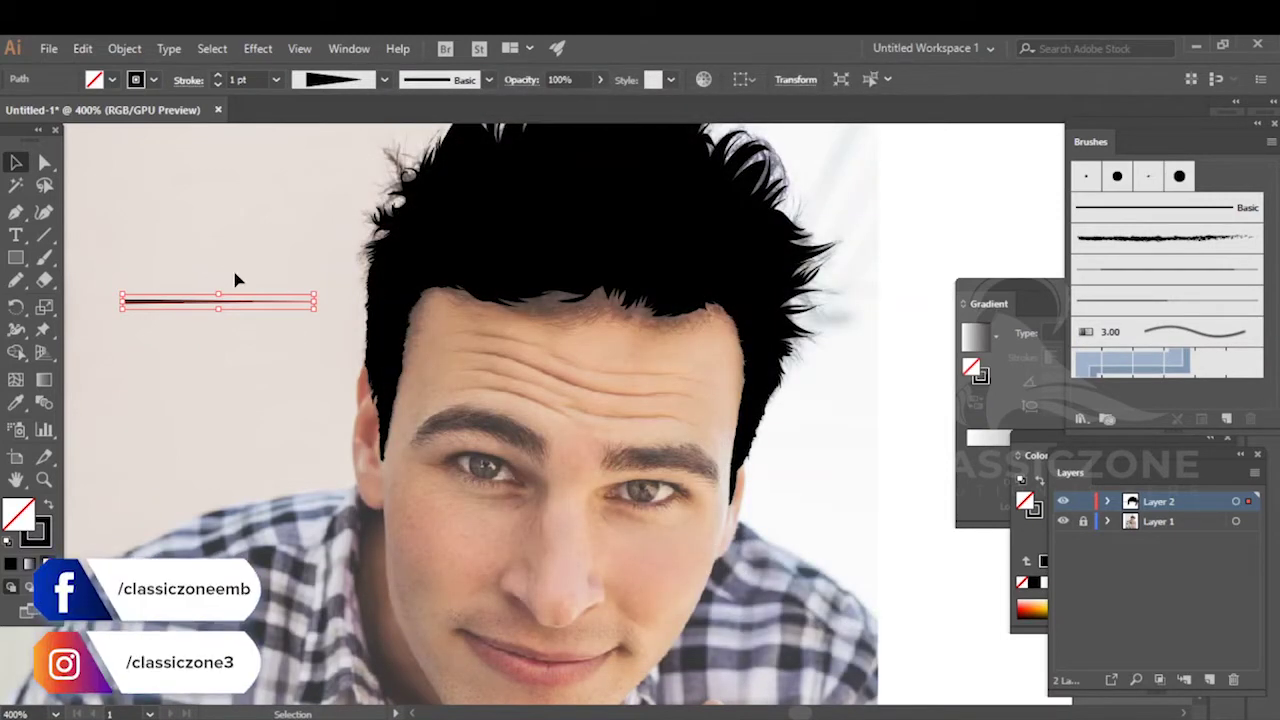
key(Delete)
scroll(660, 330, down, 2)
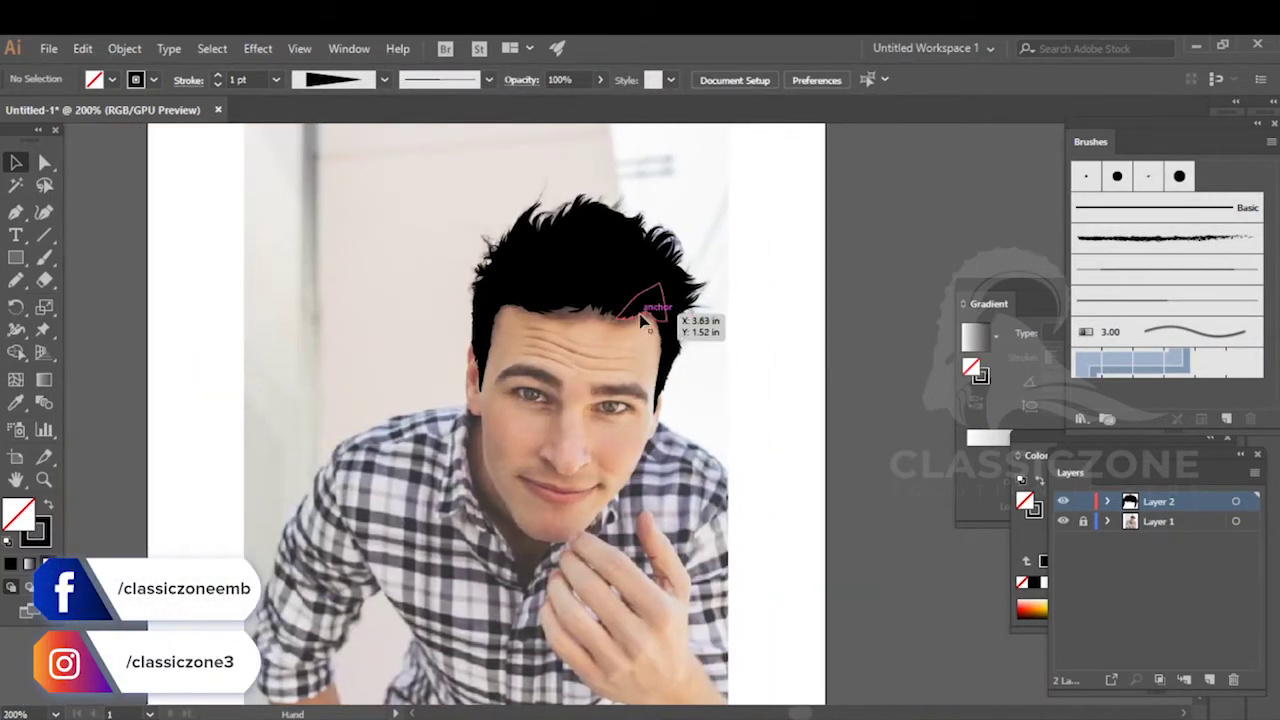
- Unlock Layer 1 and place a duplicate of the portrait photo beside the traced one as an uncovered reference
scroll(585, 372, up, 3)
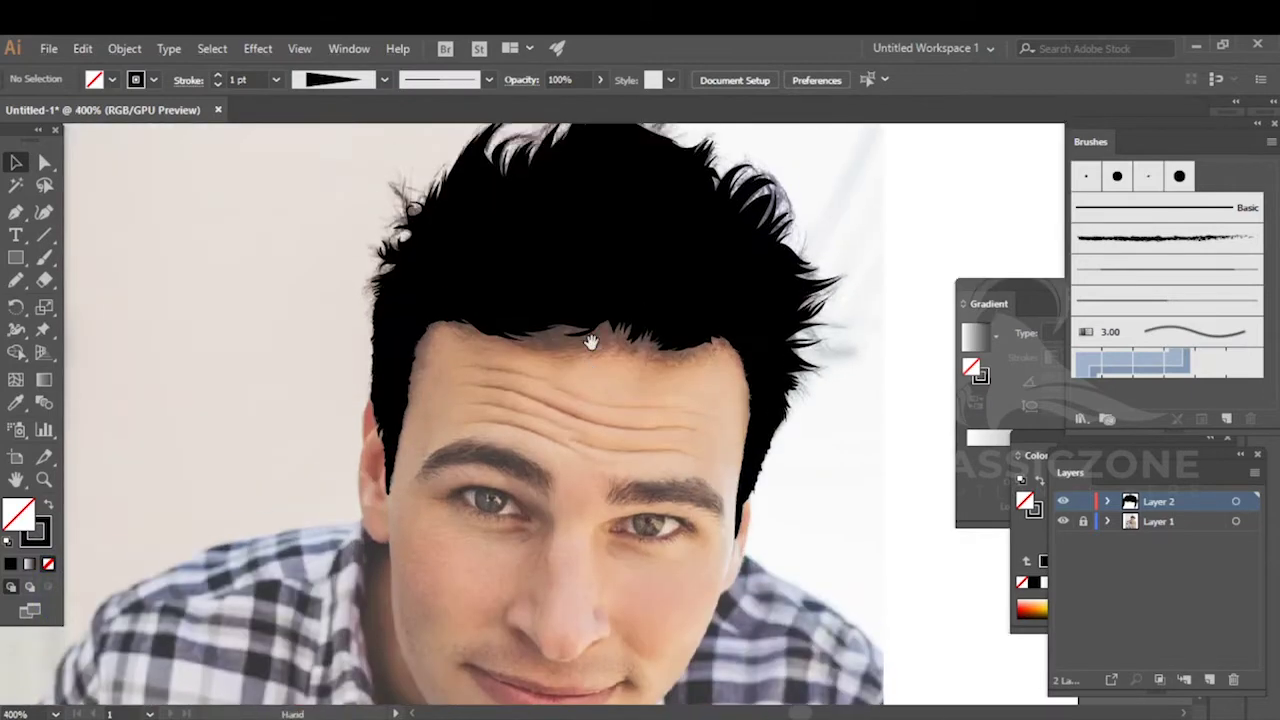
scroll(607, 370, up, 2)
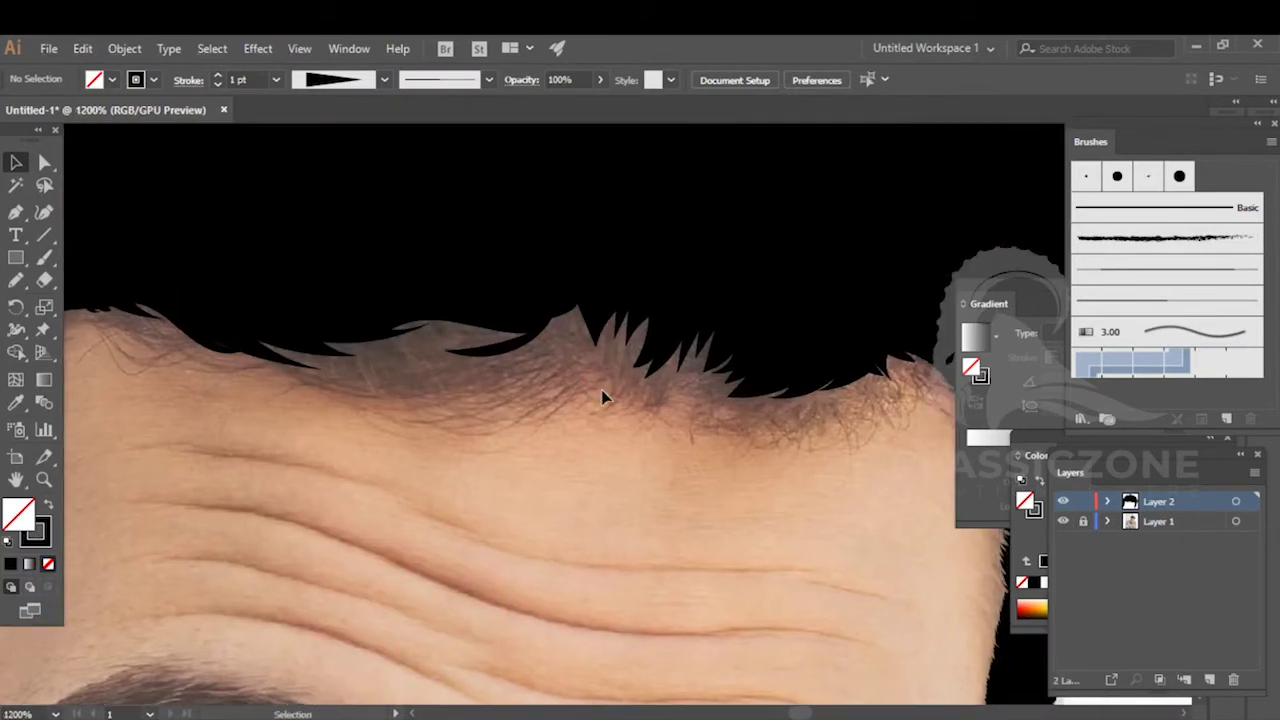
scroll(609, 386, down, 3)
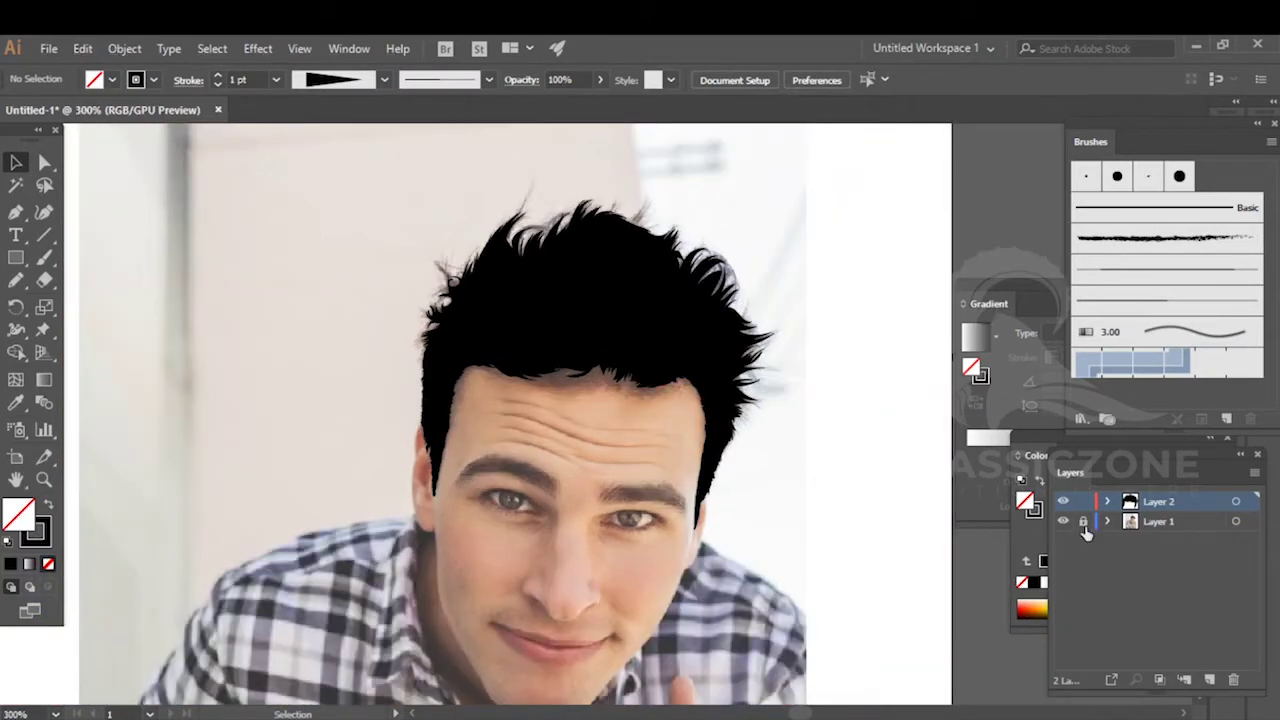
scroll(830, 492, down, 1)
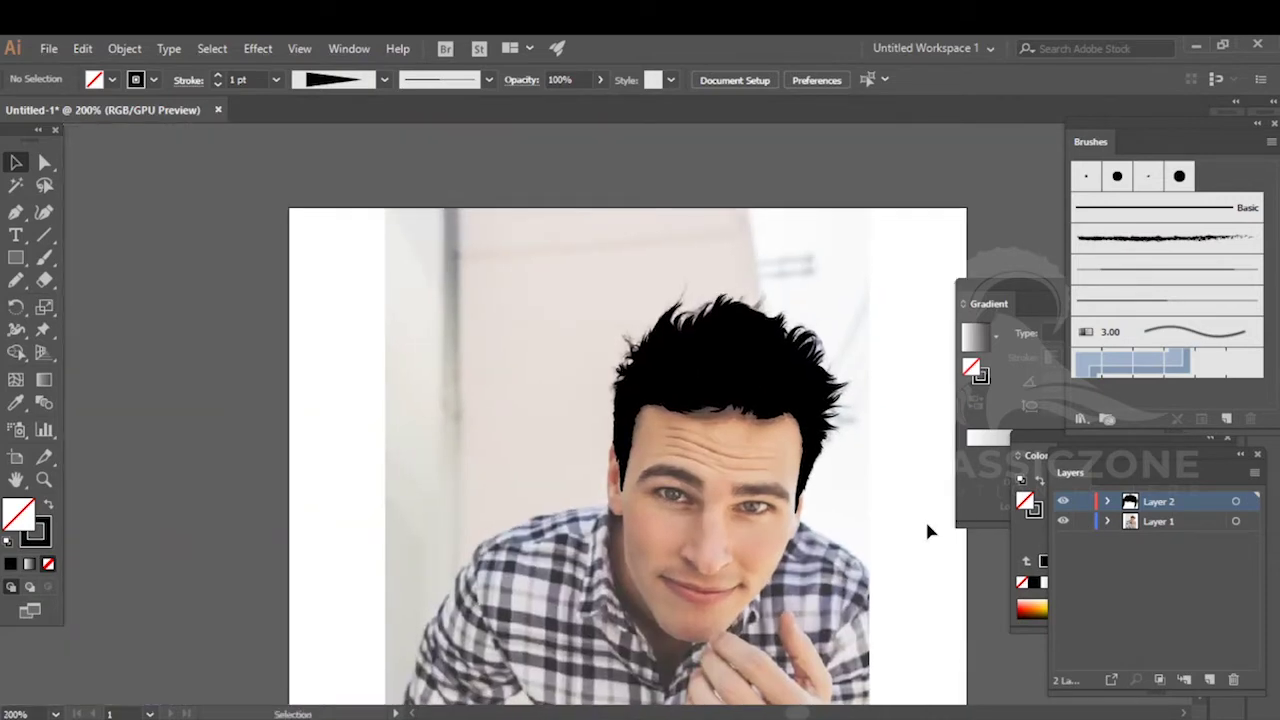
drag(862, 521, 500, 500)
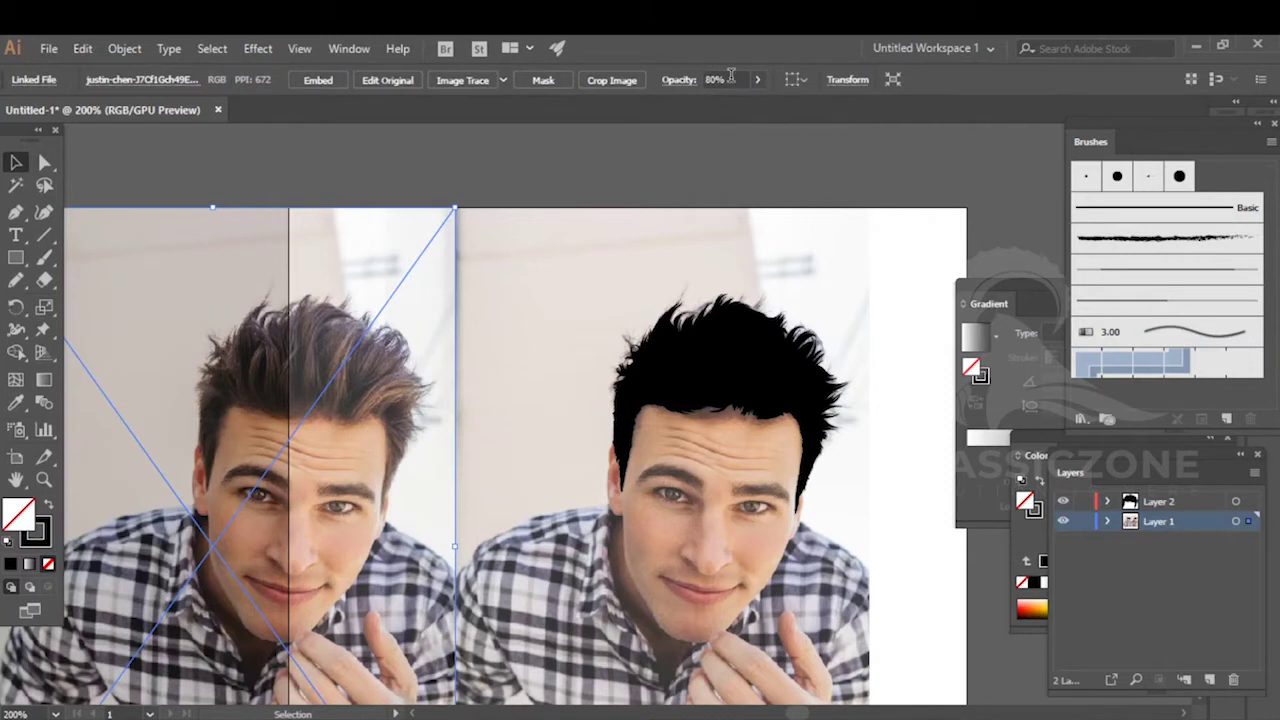
- Set the duplicate photo's opacity to 100%, shift it slightly toward the traced portrait, and lock Layer 1
click(731, 75)
text(100)
key(Return)
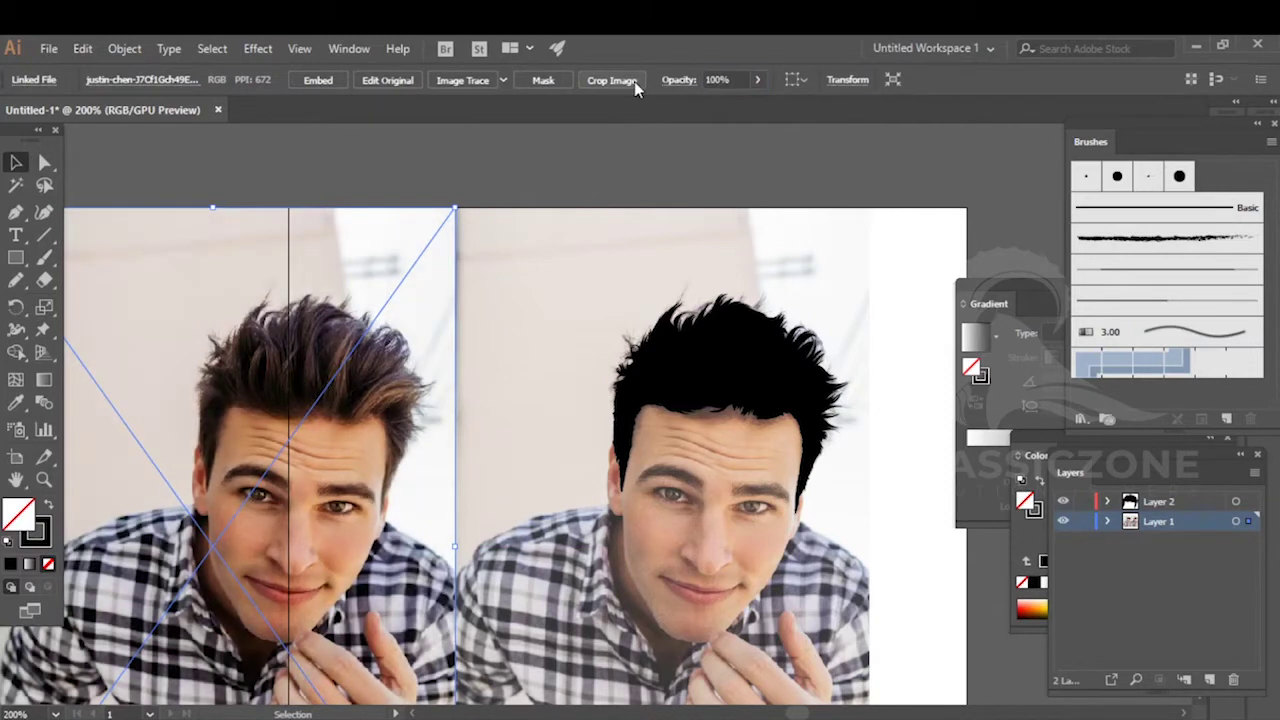
drag(313, 358, 328, 358)
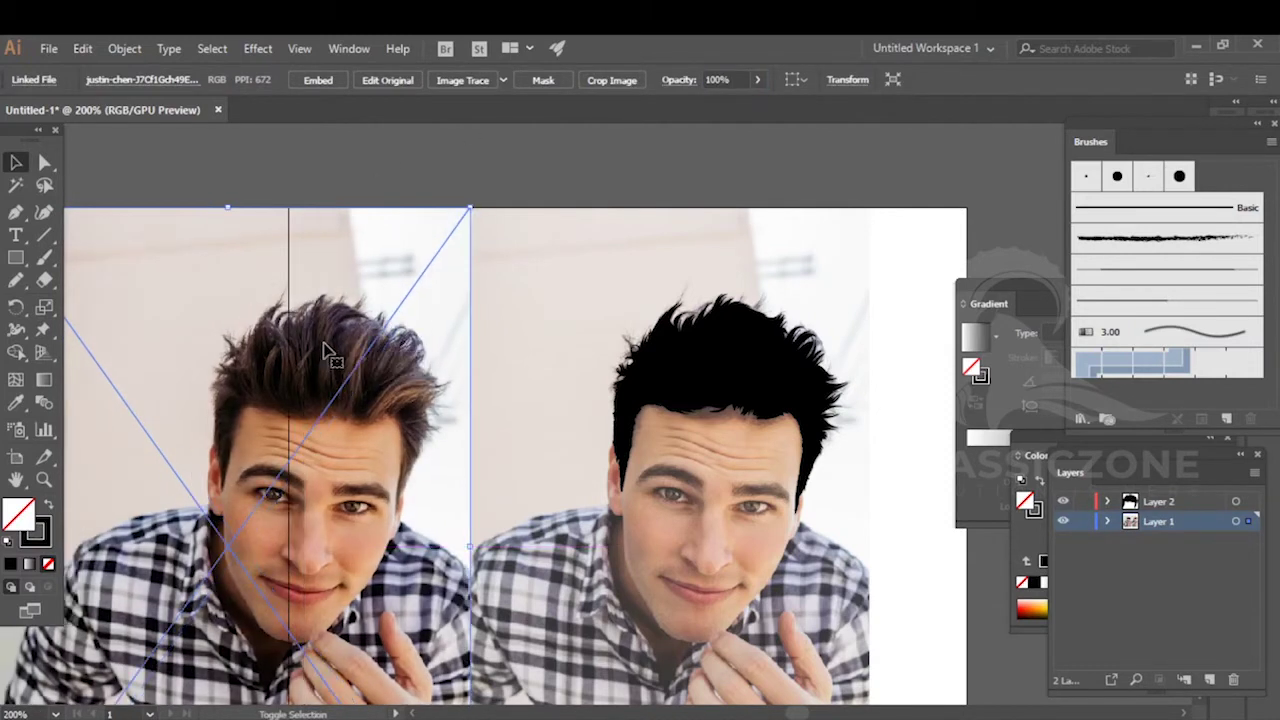
click(1083, 521)
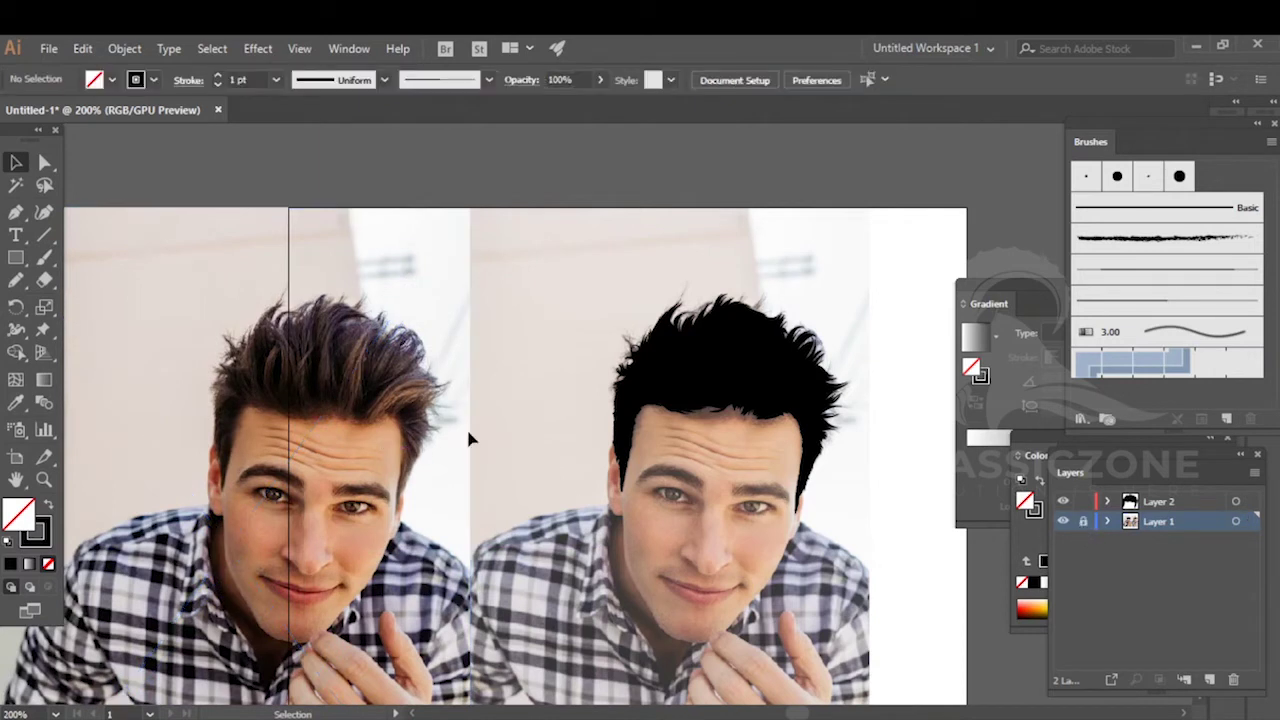
- Select all the hair shapes on Layer 2 and unite them into one shape with Pathfinder
key(a)
drag(605, 228, 912, 616)
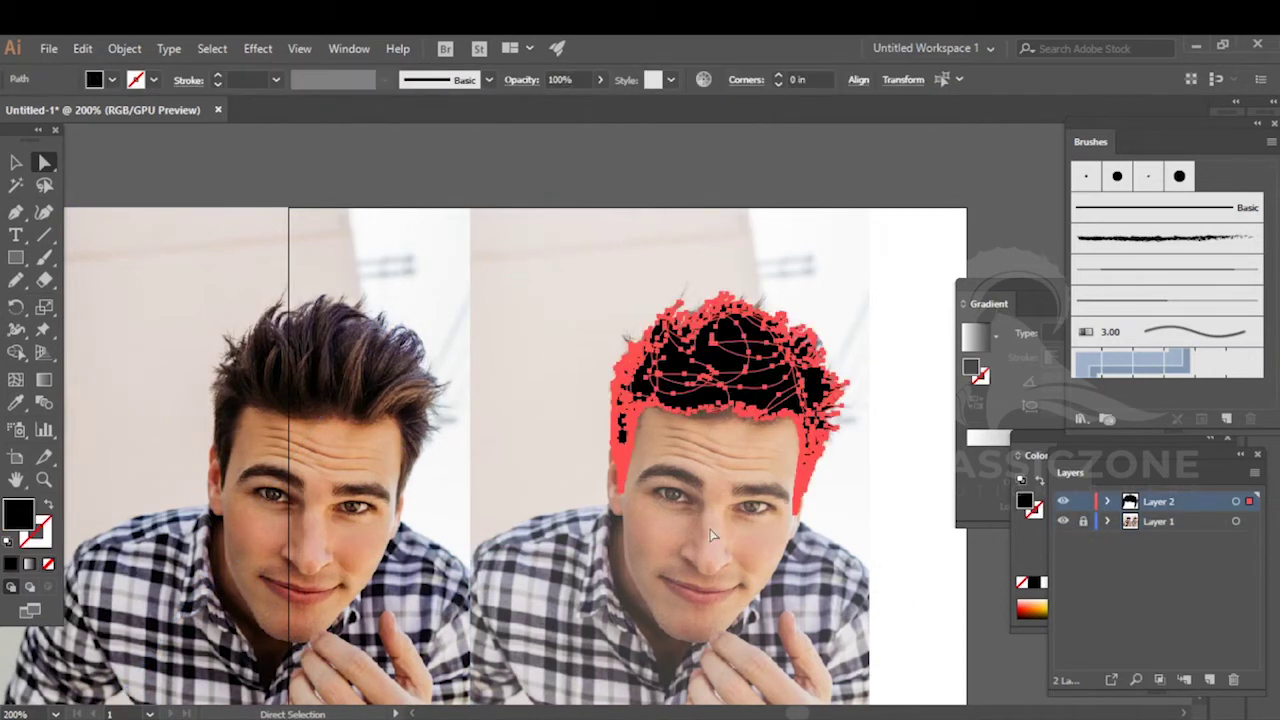
click(125, 54)
click(218, 227)
click(352, 48)
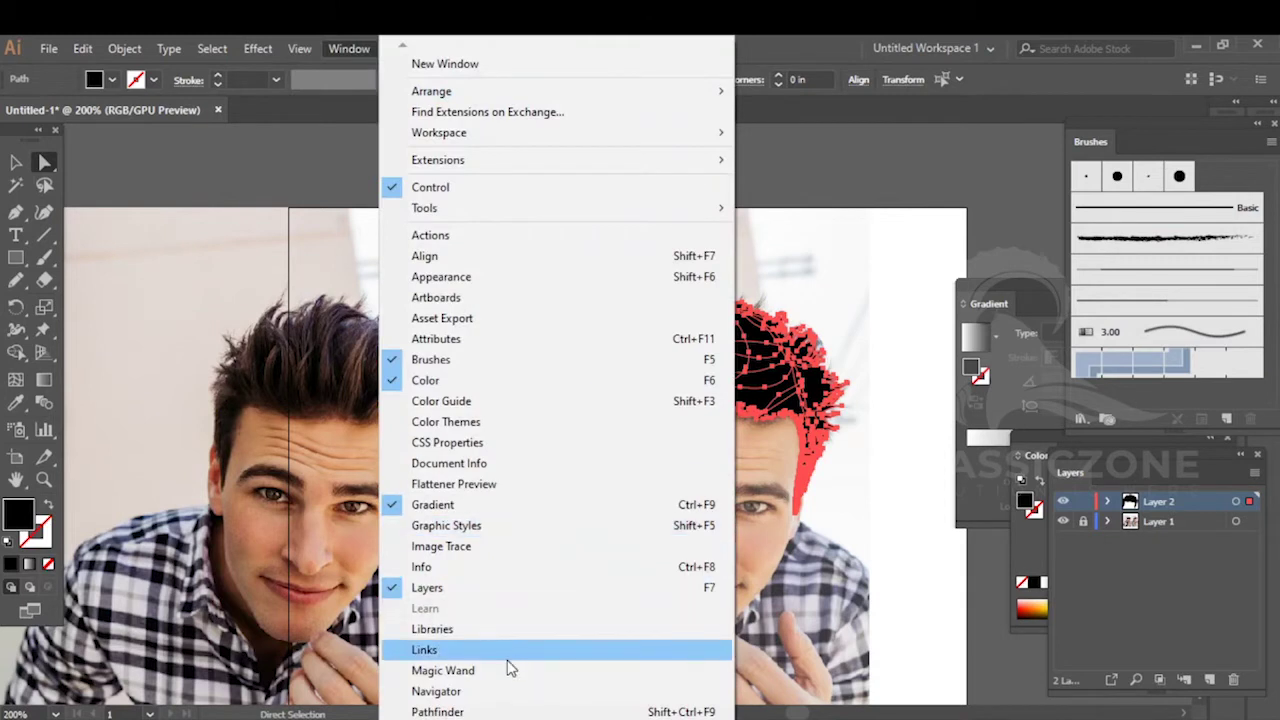
click(503, 711)
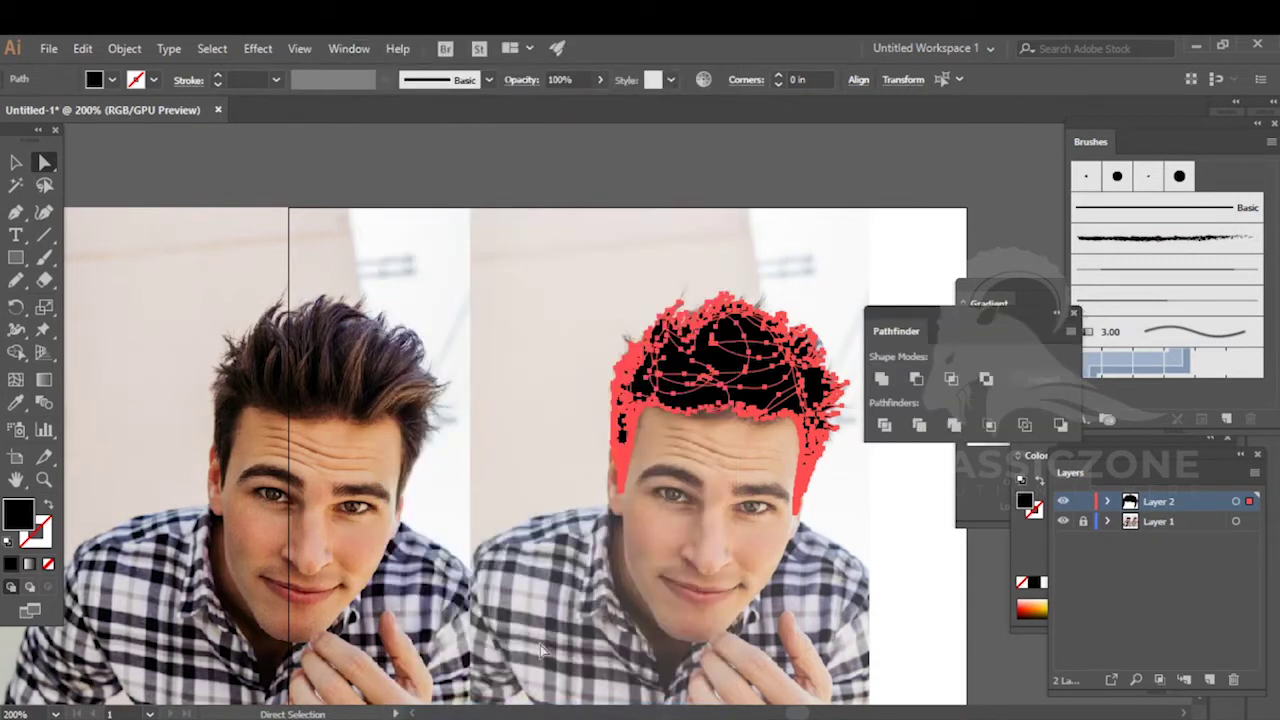
click(880, 381)
click(846, 509)
click(752, 382)
key(i)
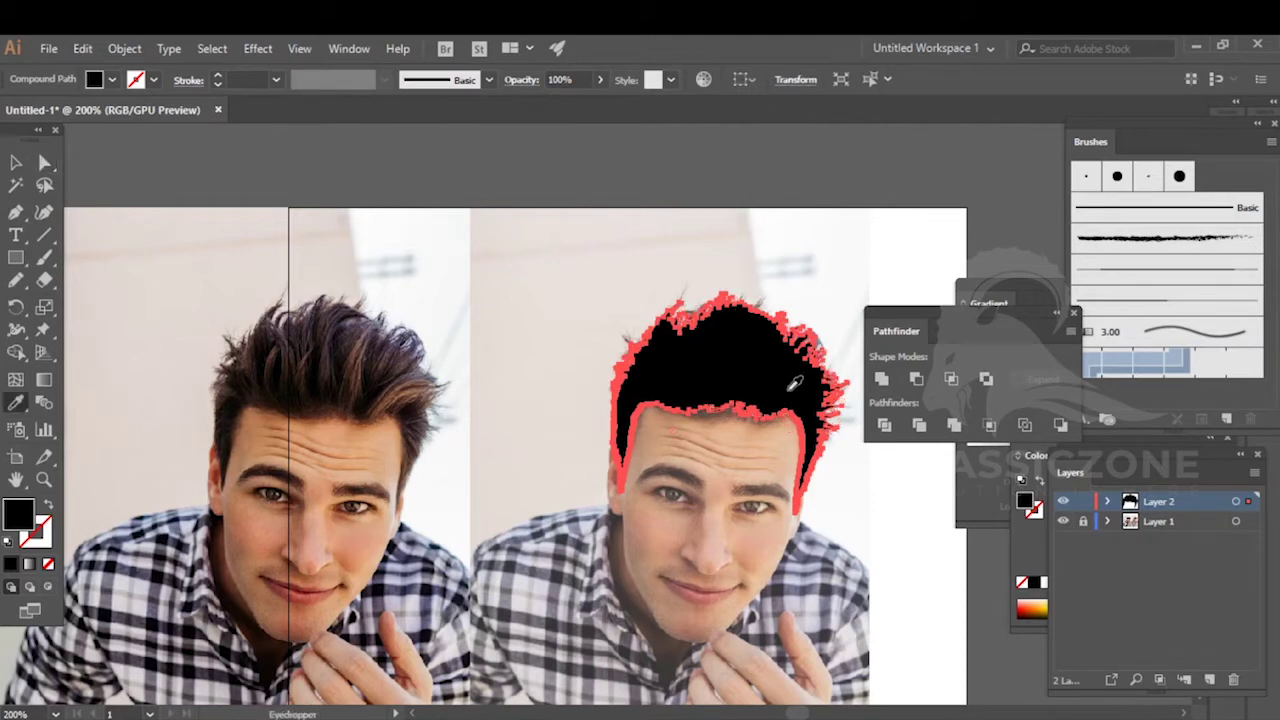
ctrl+click(896, 535)
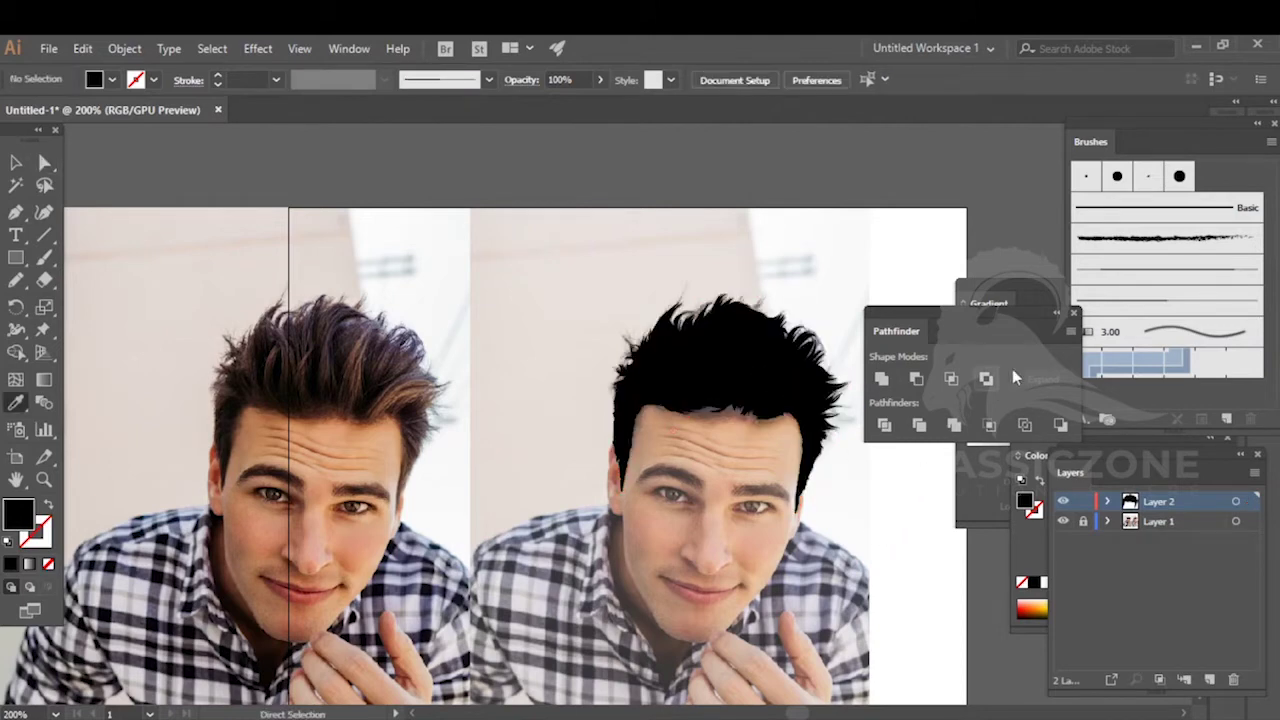
click(1073, 313)
- Hide Layer 1 and fill the united hair shape with brown 542800
scroll(814, 366, up, 2)
click(1062, 521)
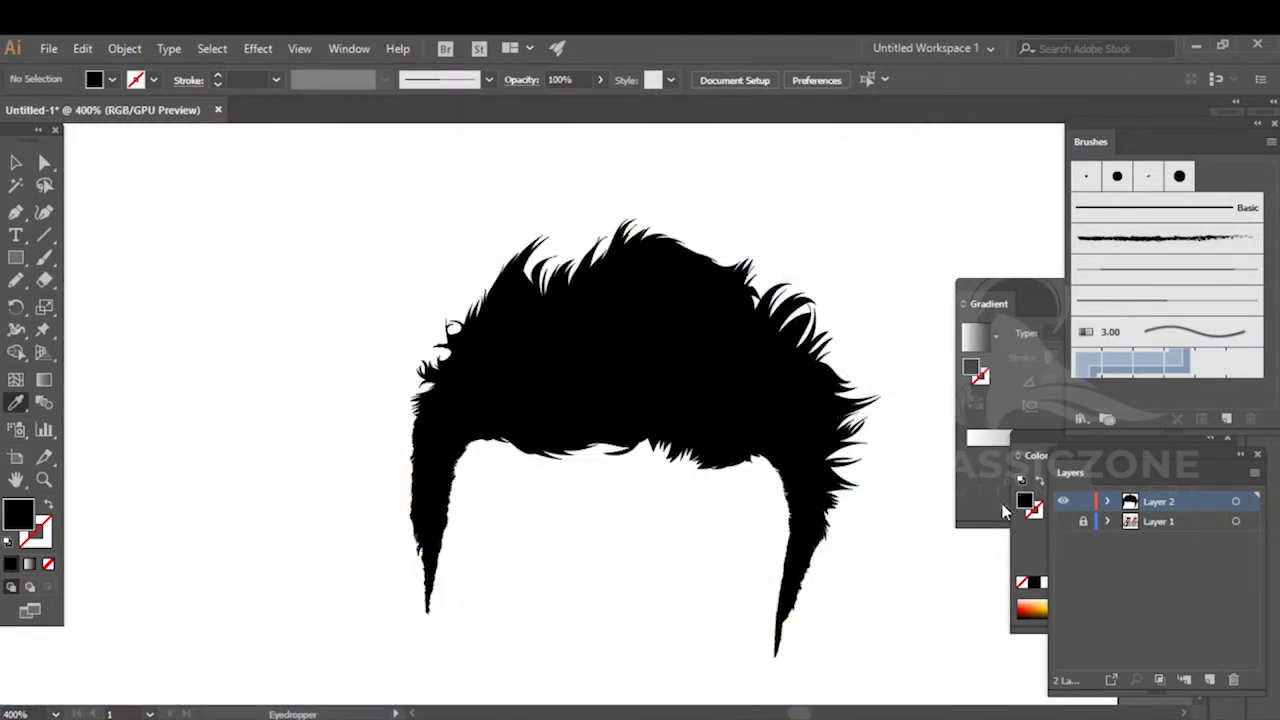
ctrl+click(660, 351)
double_click(19, 514)
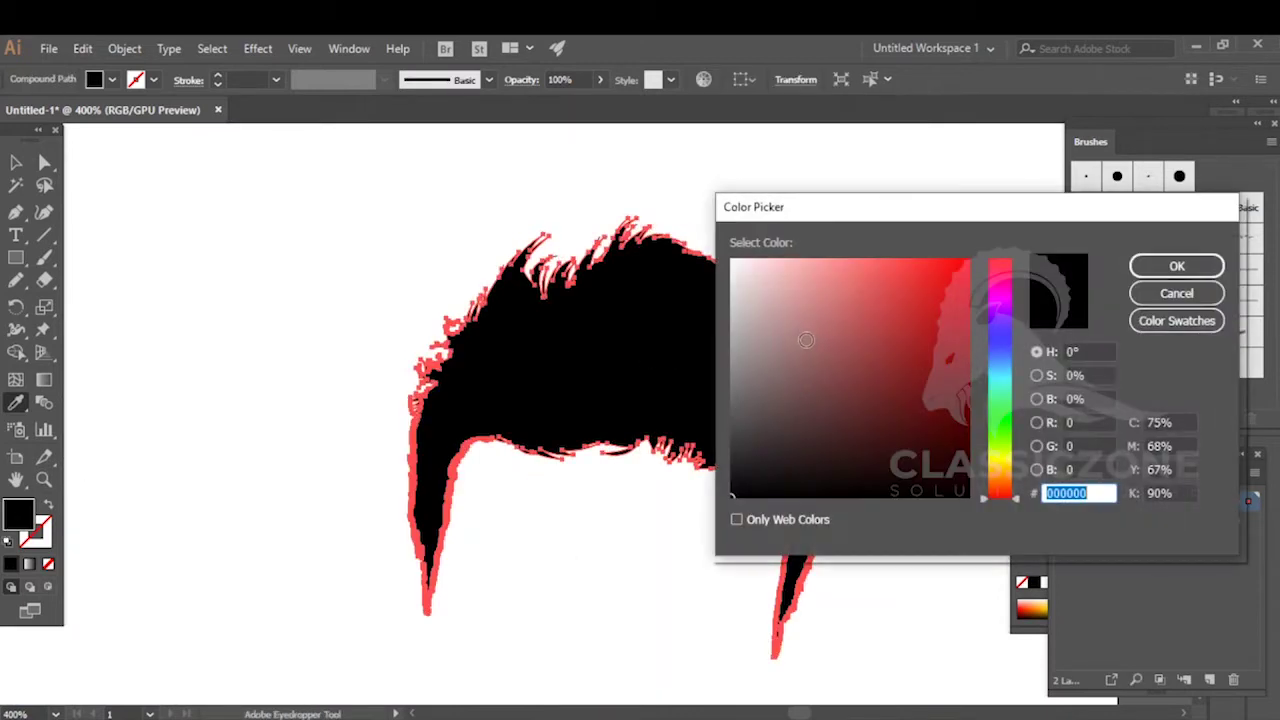
drag(1006, 480, 1004, 481)
mouse_move(945, 328)
mouse_down()
mouse_move(950, 370)
mouse_move(929, 374)
mouse_move(933, 386)
mouse_up()
drag(1017, 487, 1020, 483)
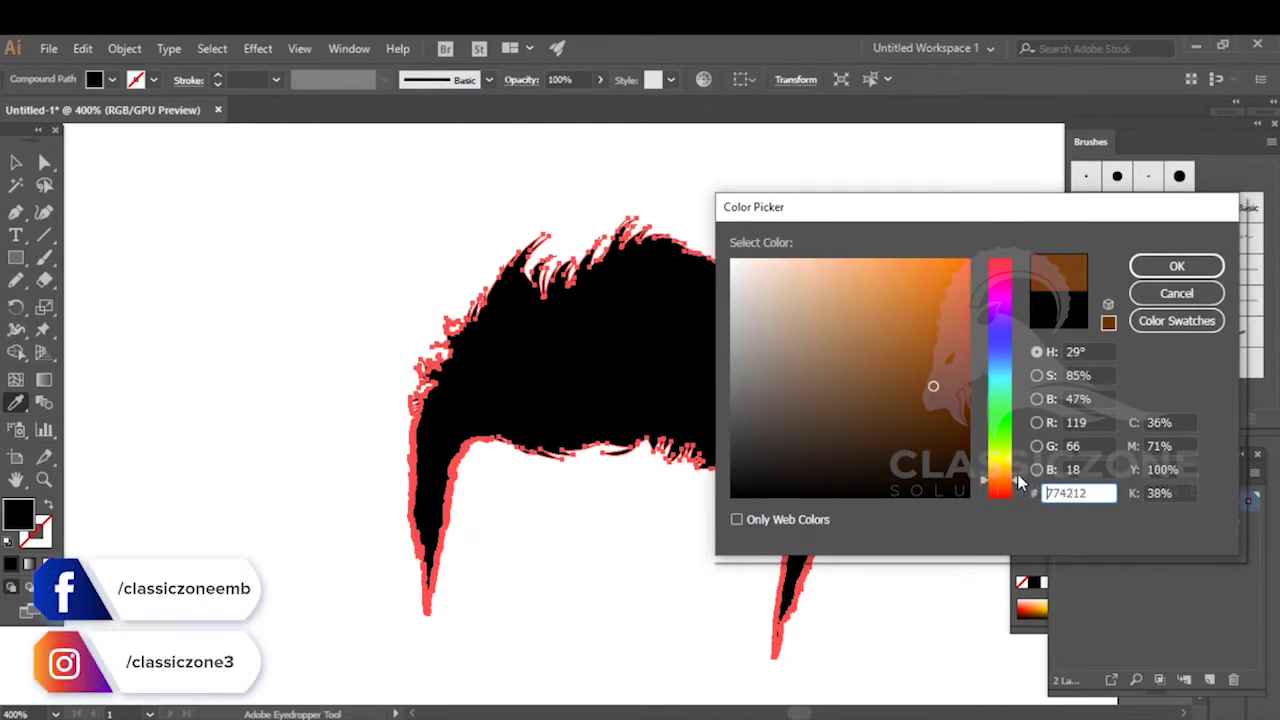
drag(961, 402, 967, 418)
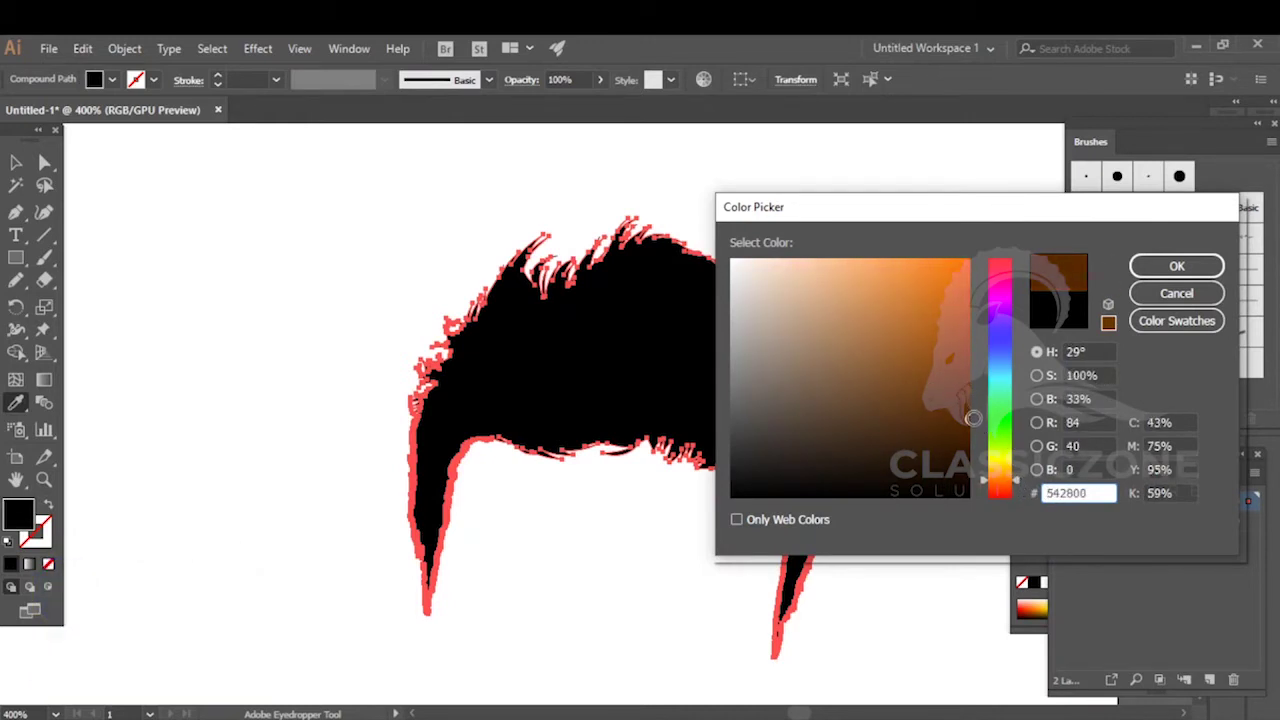
click(1176, 265)
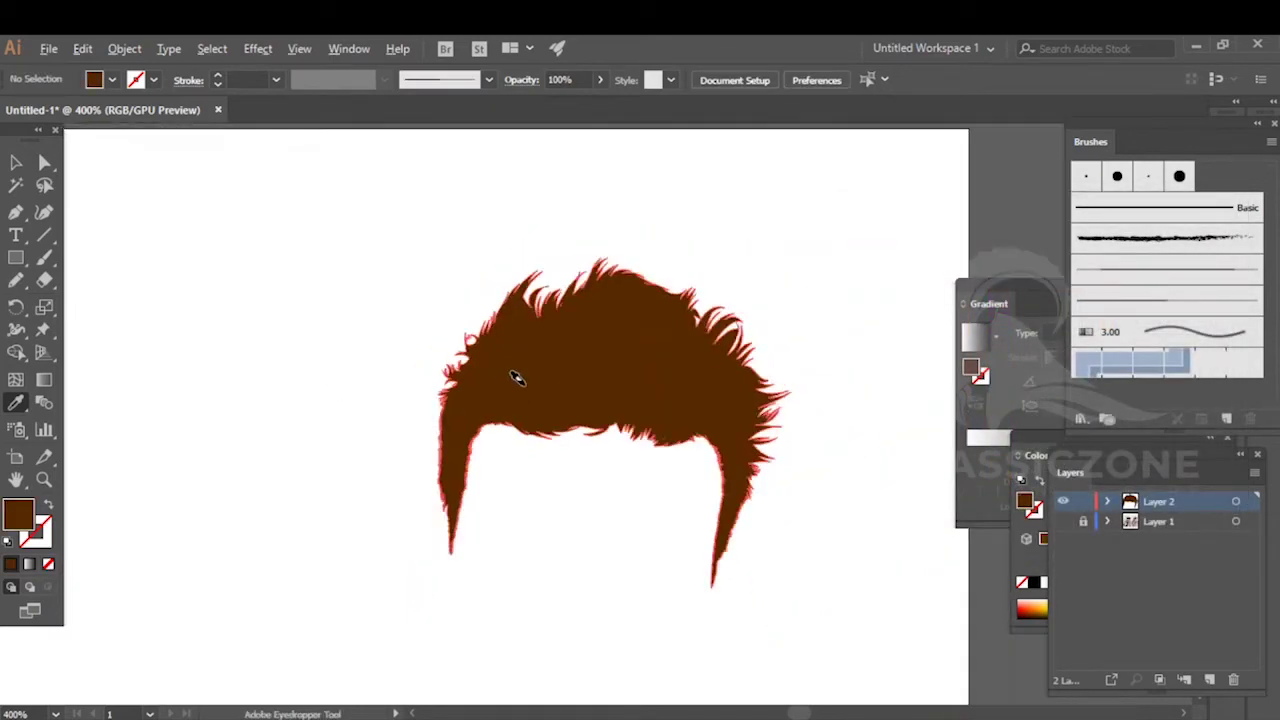
- Show Layer 1 and recolour the hair shape with a very dark brown sampled from the hair in the duplicate photo
scroll(516, 377, down, 3)
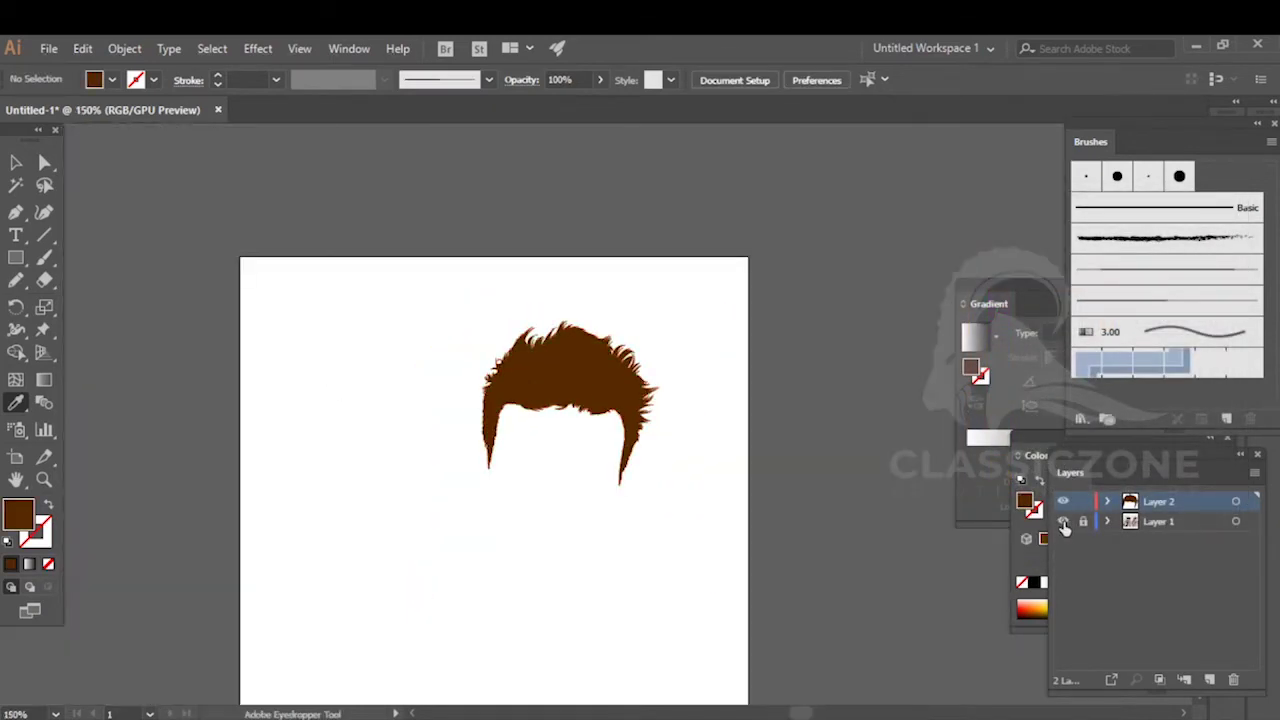
click(1063, 523)
drag(600, 403, 731, 432)
ctrl+click(704, 416)
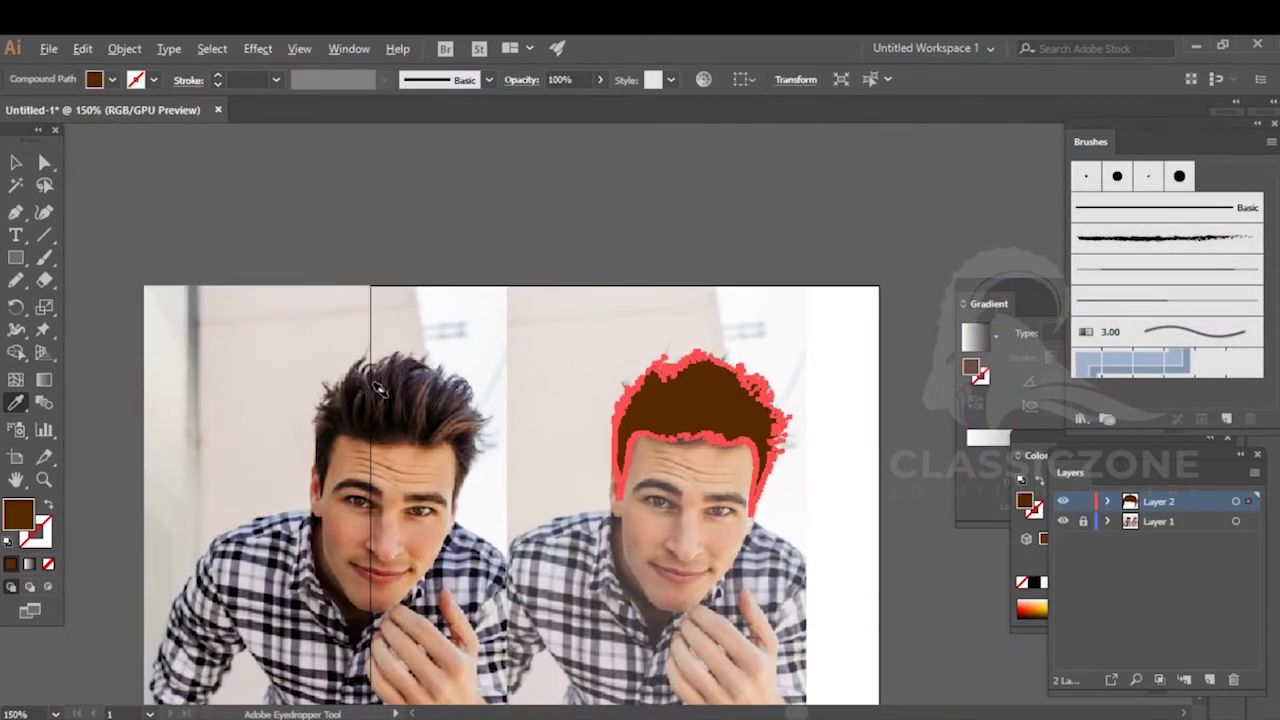
scroll(379, 391, up, 10)
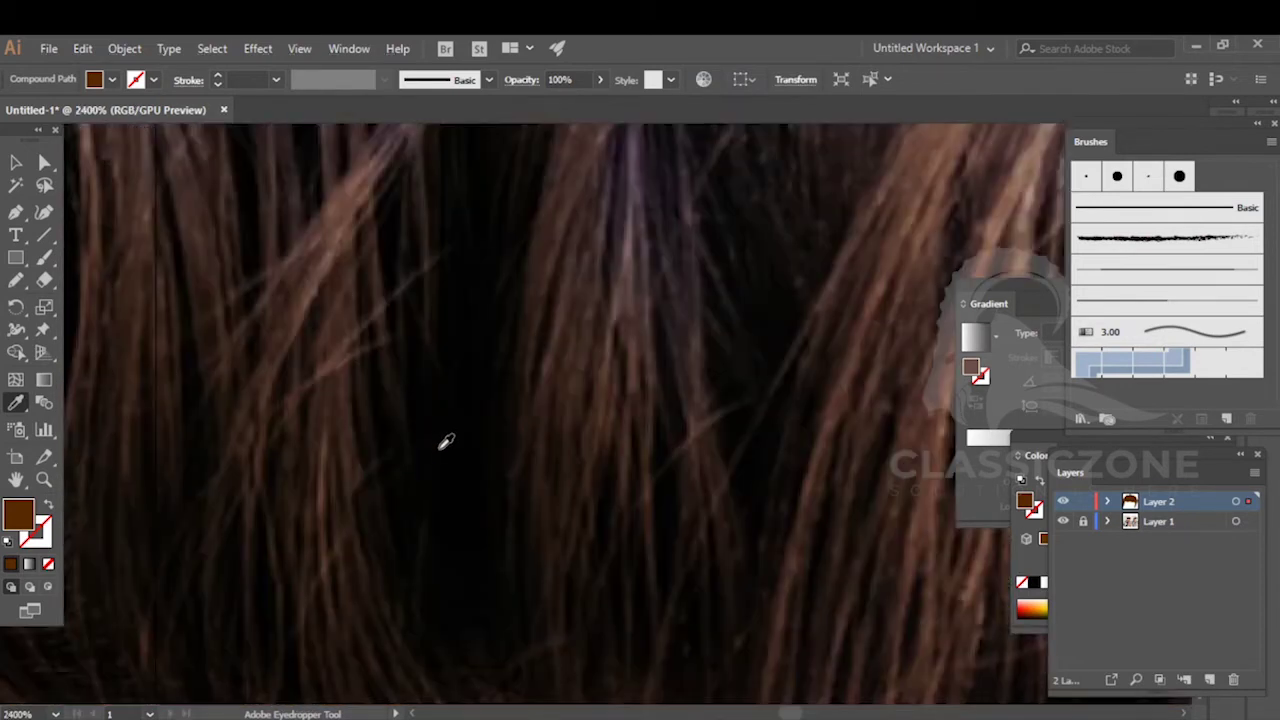
click(373, 451)
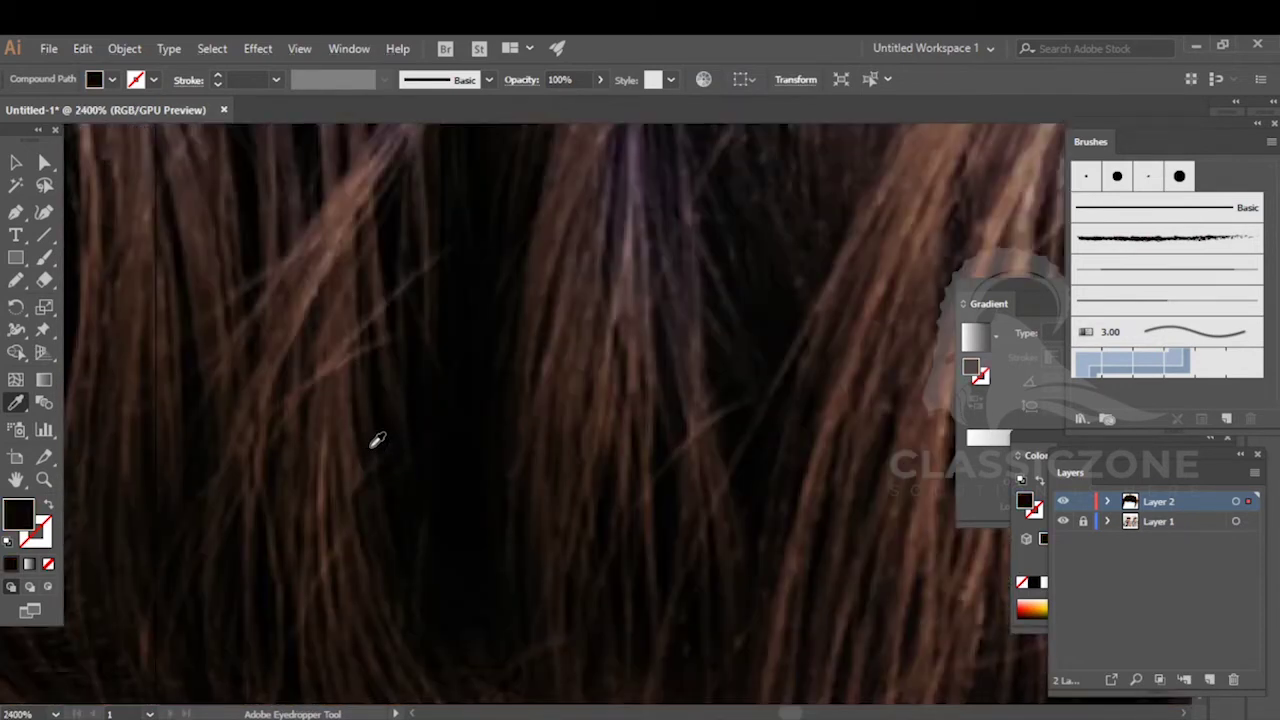
click(679, 431)
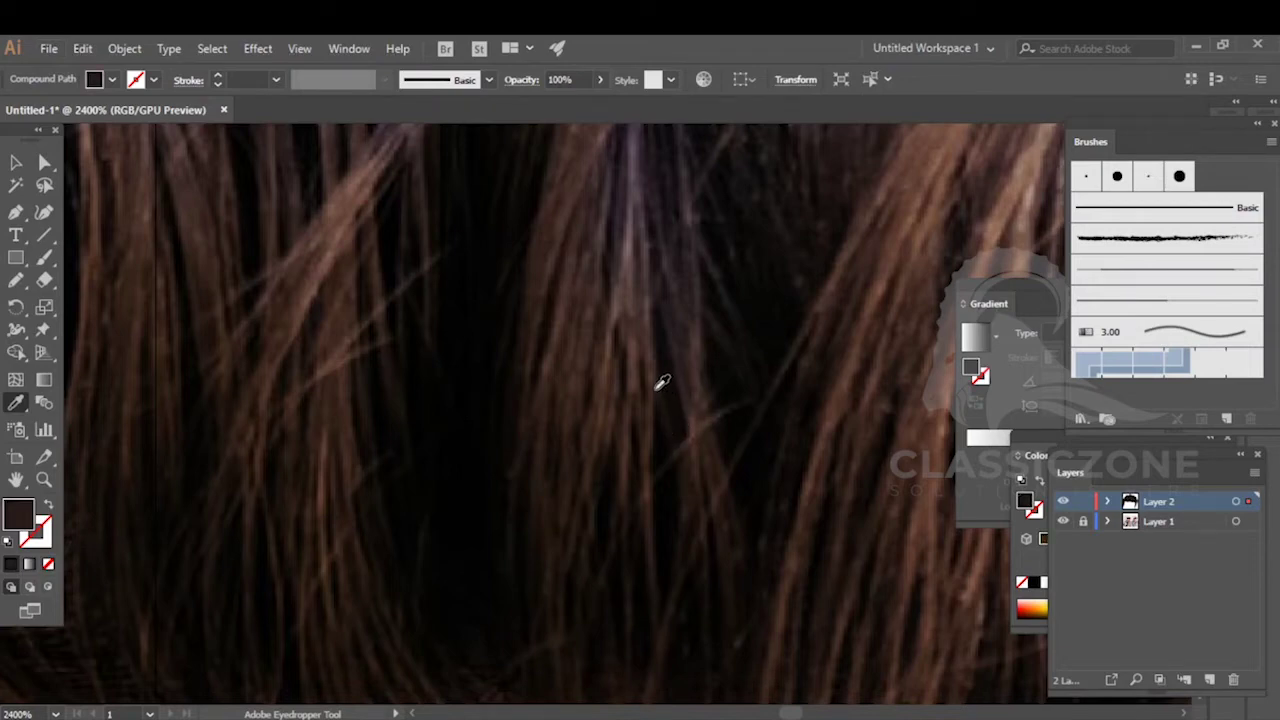
scroll(551, 396, down, 5)
scroll(551, 396, down, 1)
drag(611, 422, 437, 423)
ctrl+click(437, 409)
drag(494, 386, 402, 382)
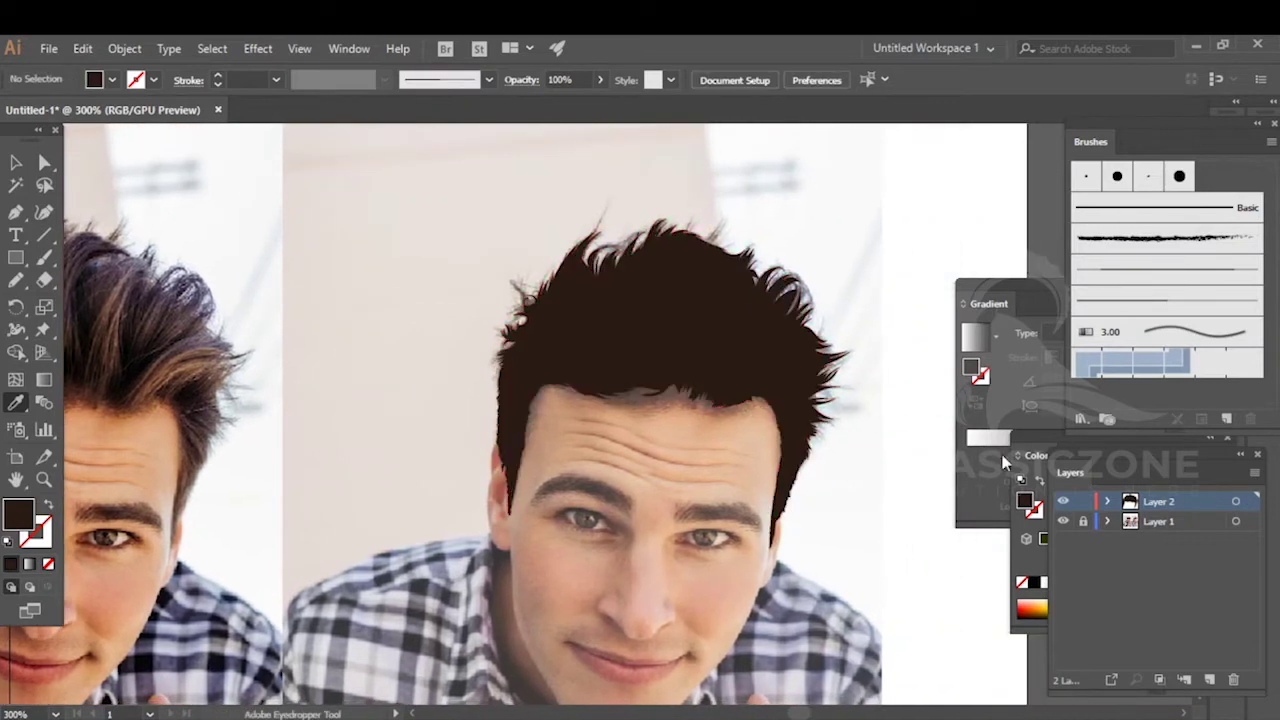
- Check the recoloured hair with Layer 1 hidden, and choose the first of the two custom tapered art brushes
click(1062, 520)
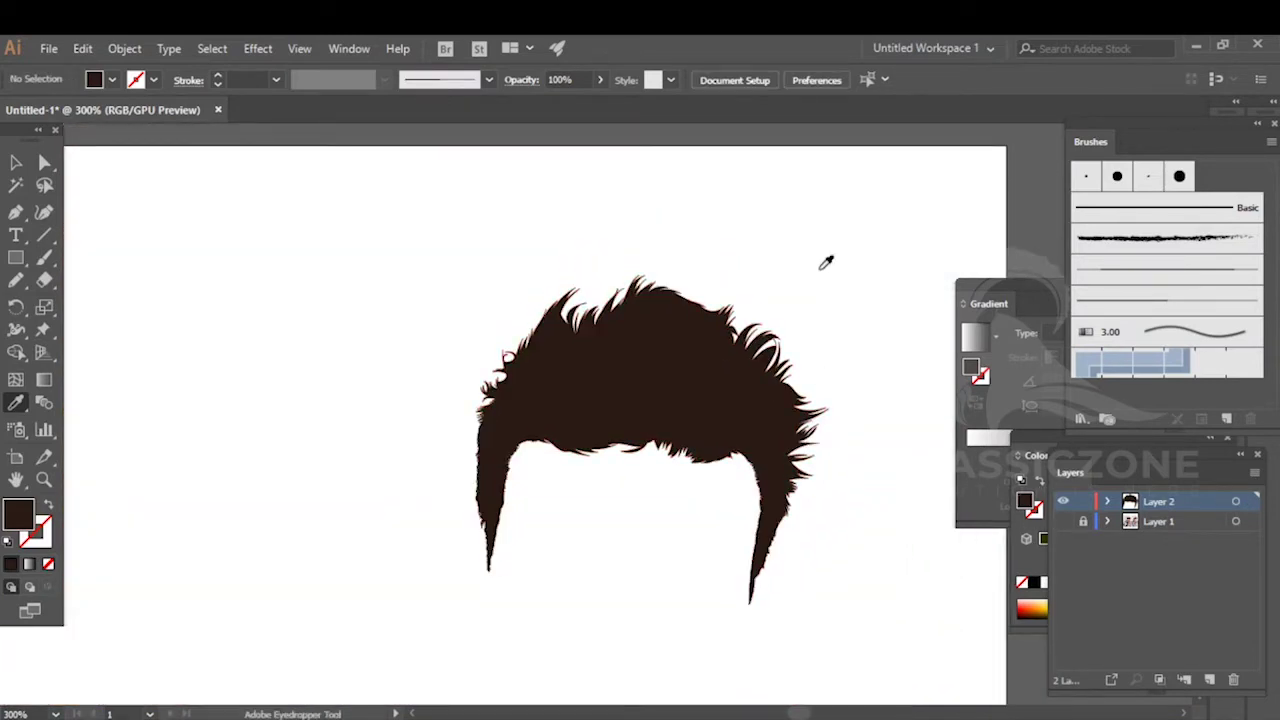
scroll(810, 262, up, 2)
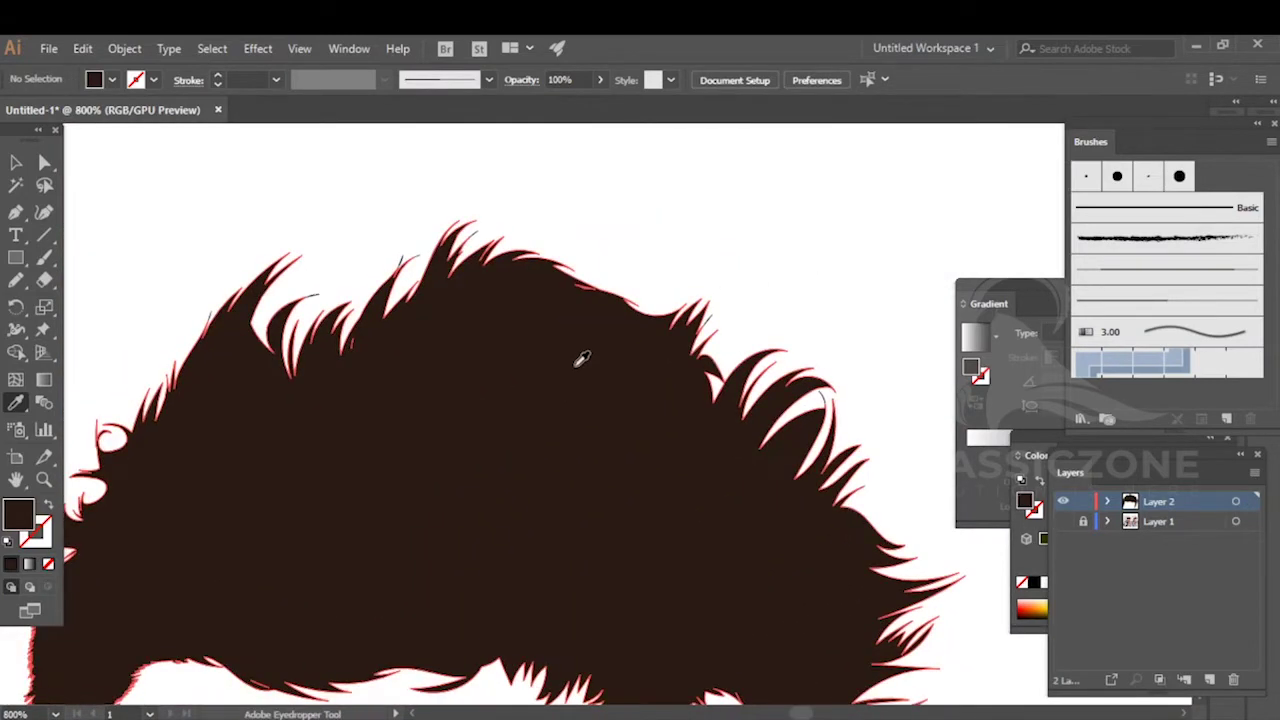
click(1226, 275)
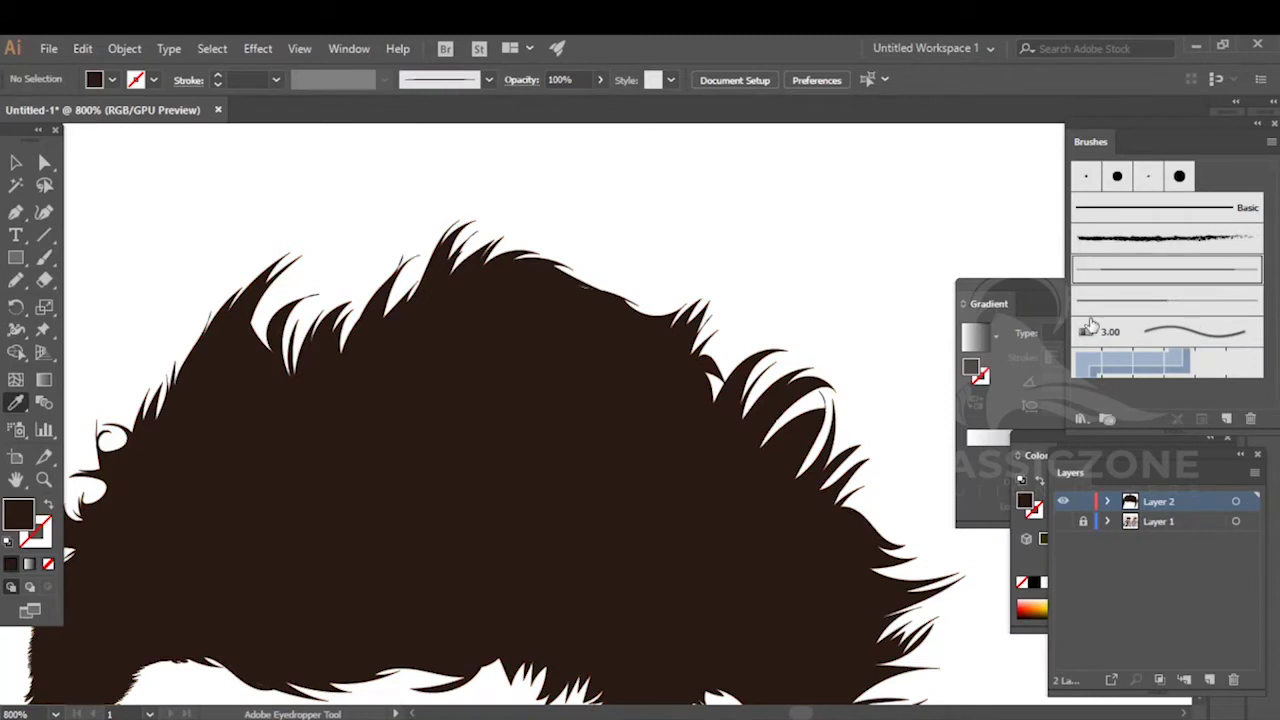
key(v)
key(i)
click(614, 365)
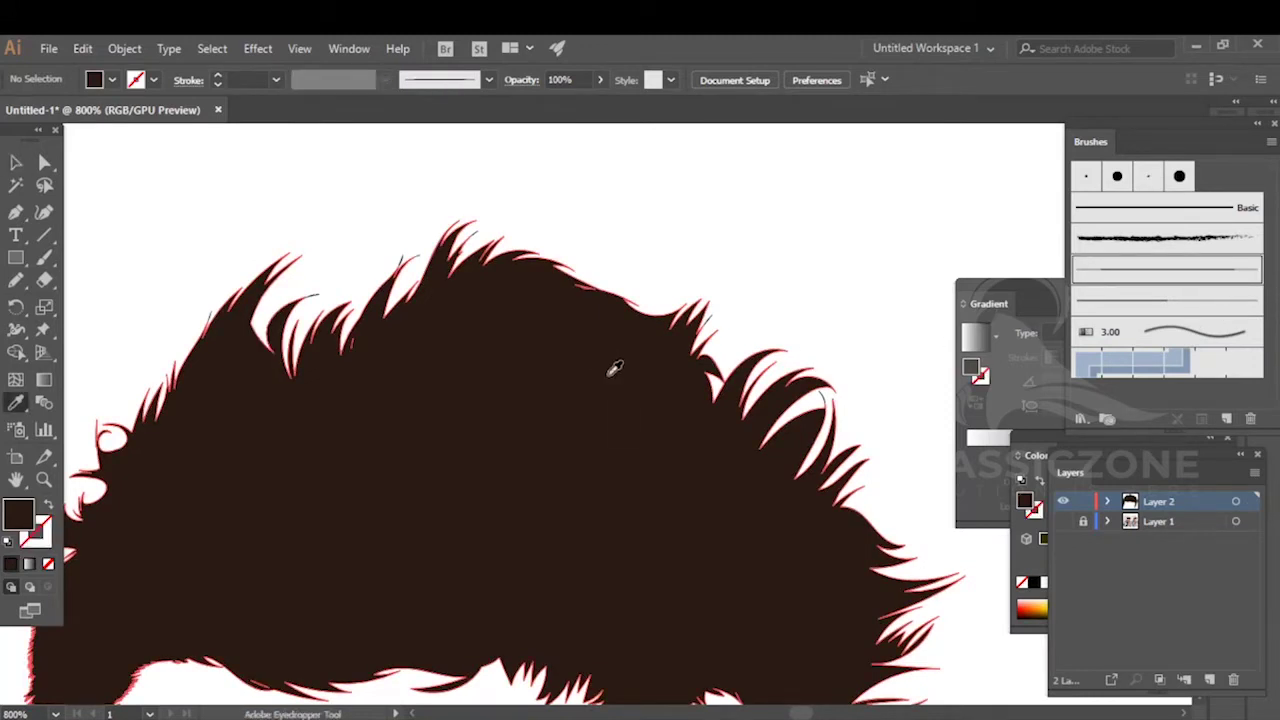
click(1063, 521)
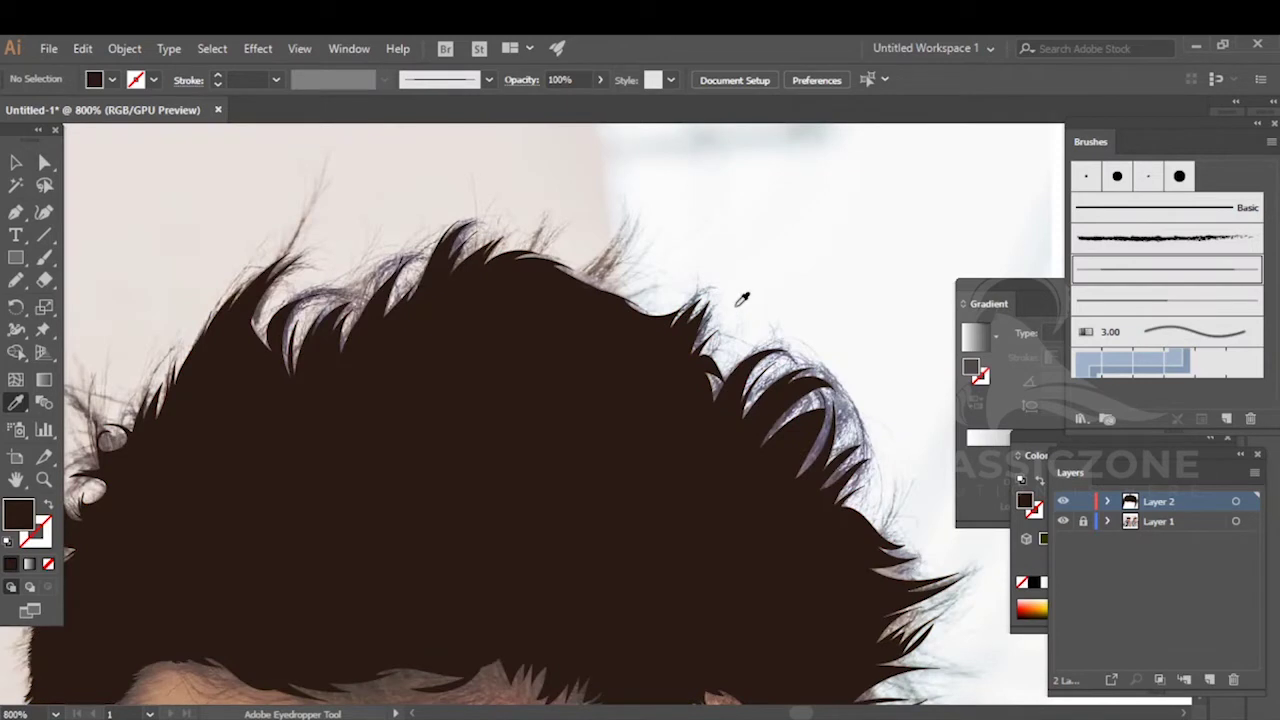
- Paint dark brown strands over the loose tuft right of the crown, switching to the second custom tapered art brush
key(b)
scroll(595, 355, up, 3)
drag(667, 297, 581, 366)
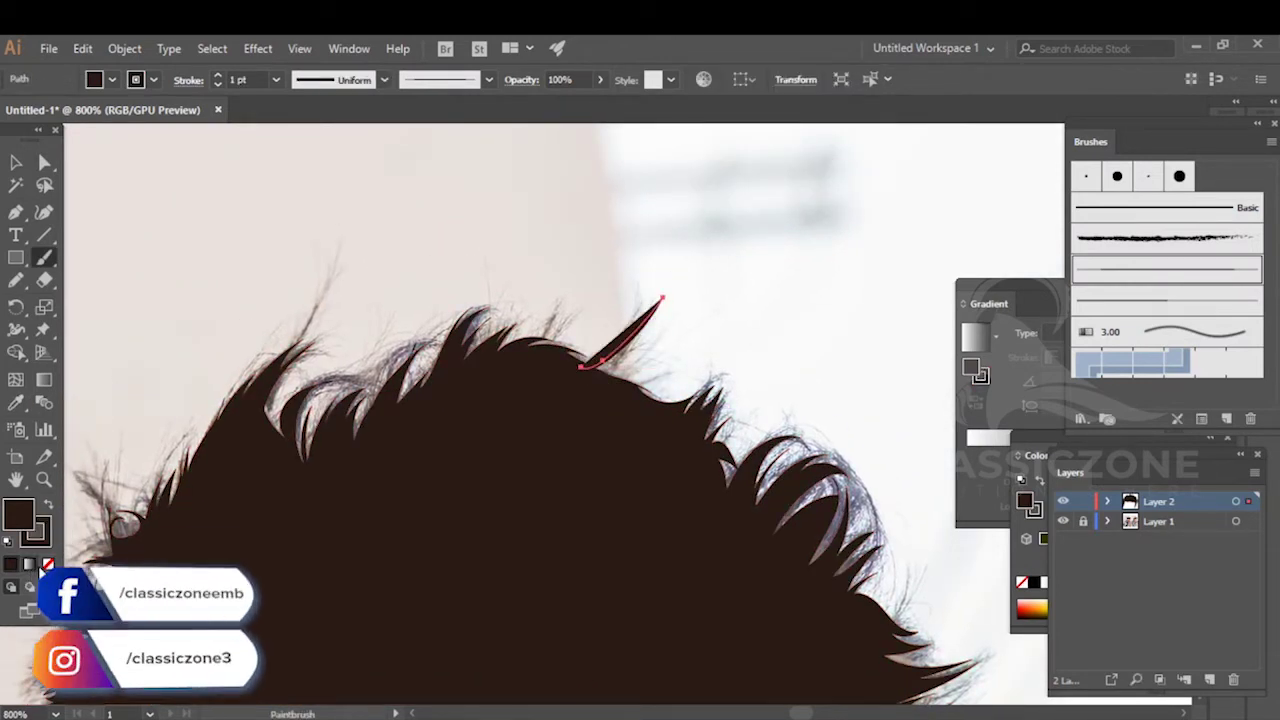
ctrl+click(702, 307)
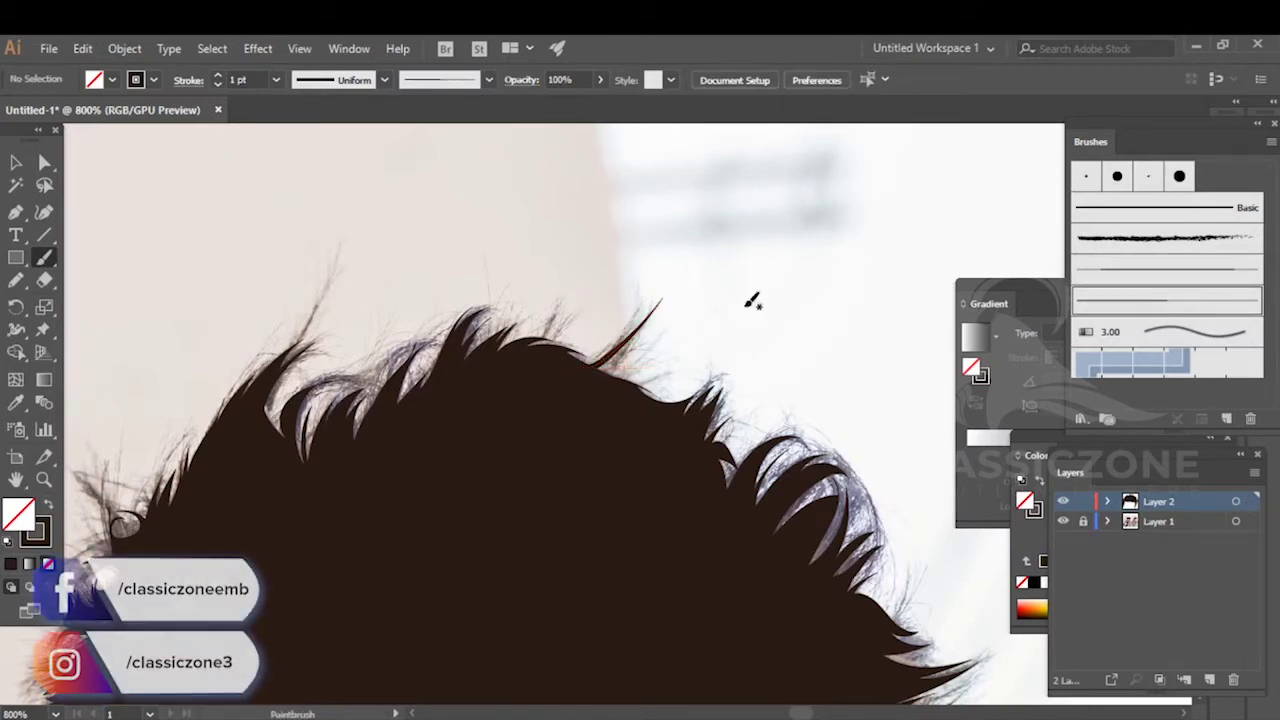
scroll(628, 317, up, 1)
scroll(623, 320, up, 1)
mouse_move(490, 507)
mouse_down()
mouse_move(551, 483)
mouse_move(618, 410)
mouse_up()
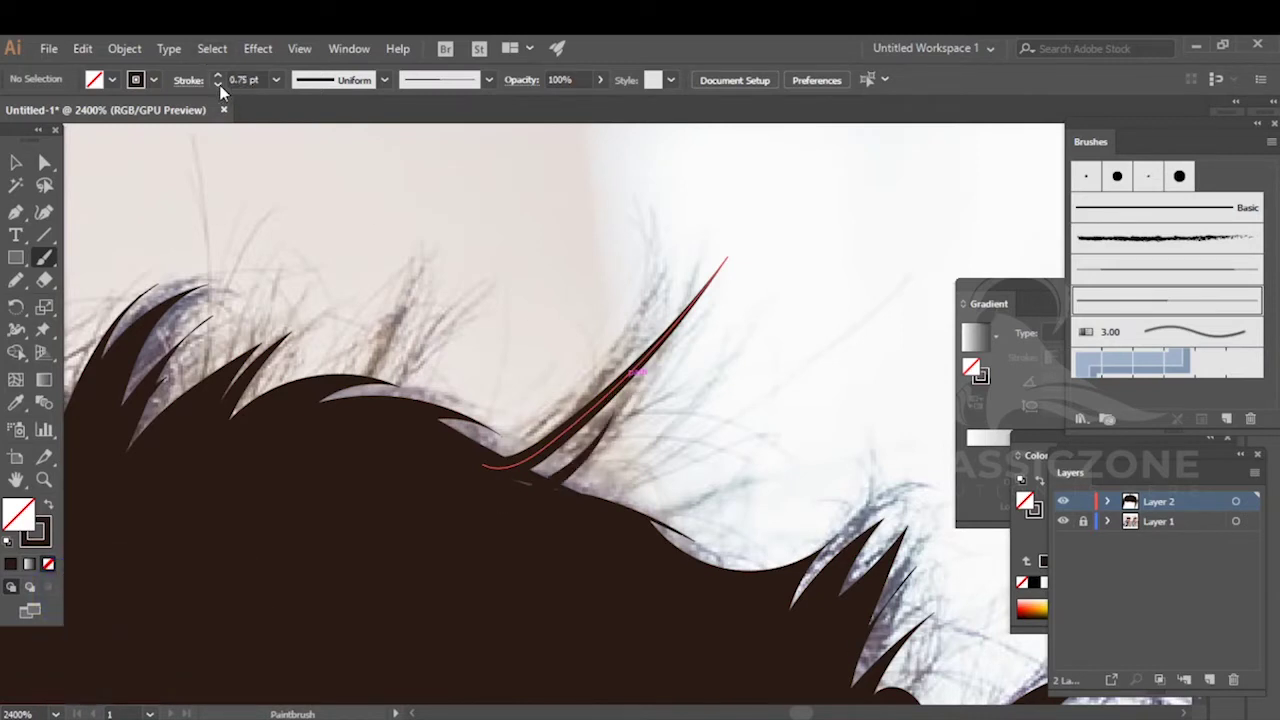
- Reduce the stroke weight to 0.5 pt and paint finer curved strands around the same tuft, undoing the unwanted stroke
drag(560, 400, 615, 335)
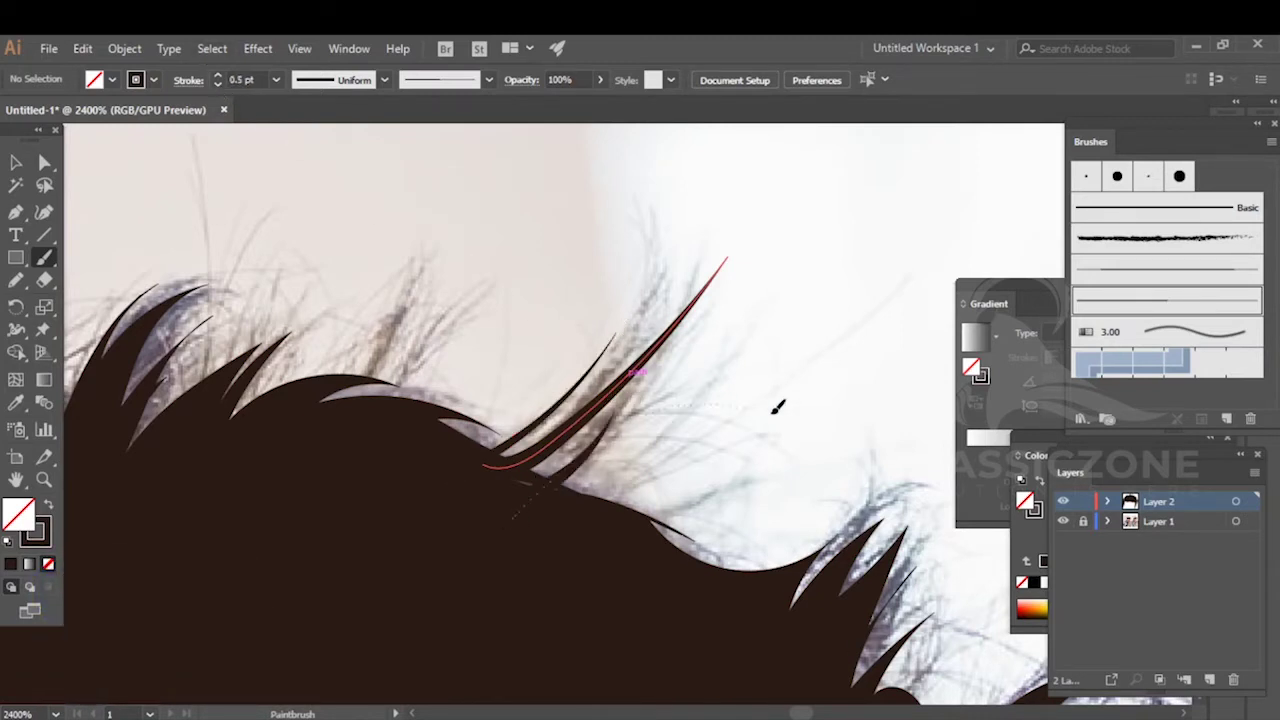
drag(773, 412, 793, 419)
drag(560, 505, 762, 442)
key(ctrl+z)
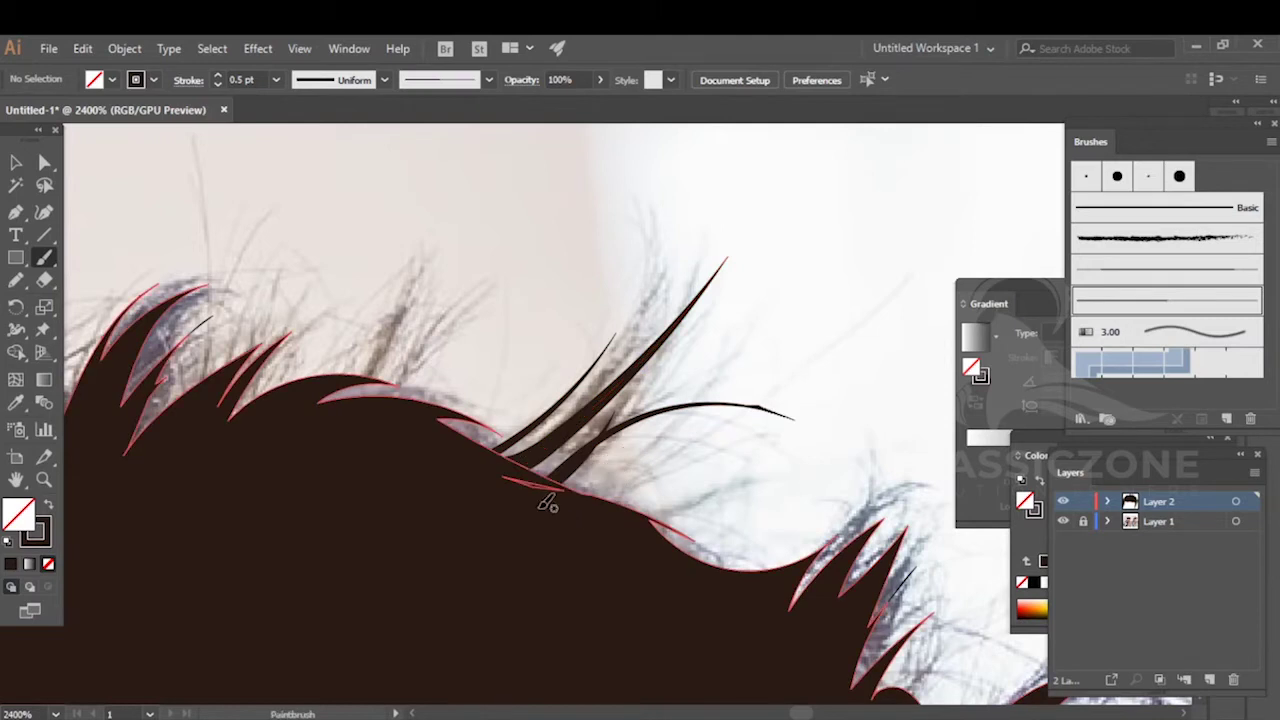
drag(639, 437, 749, 452)
- Paint 0.5 pt tapered strands over the small wispy tuft just left of the previously painted tuft
drag(503, 469, 695, 505)
mouse_move(504, 462)
mouse_down()
mouse_move(537, 443)
mouse_move(708, 436)
mouse_up()
drag(657, 294, 655, 296)
mouse_move(517, 477)
mouse_down()
mouse_move(595, 334)
mouse_move(621, 301)
mouse_up()
drag(561, 449, 692, 325)
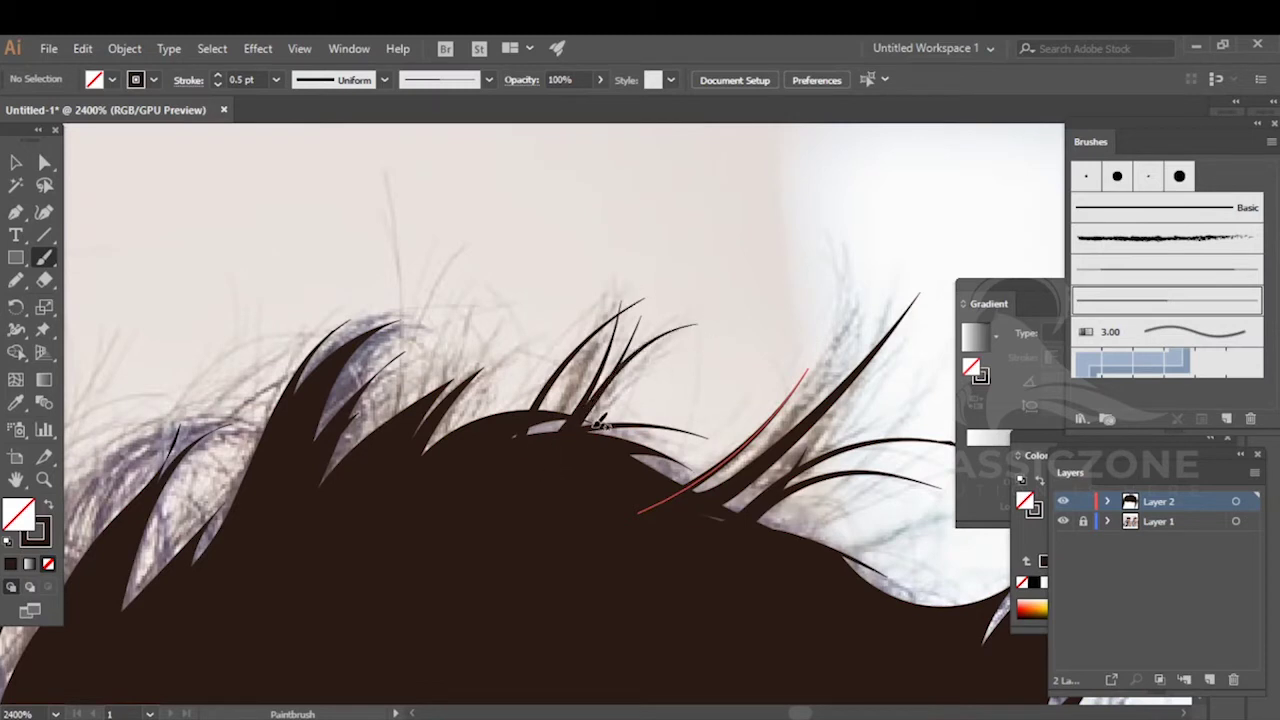
drag(597, 428, 667, 338)
mouse_move(580, 455)
mouse_down()
mouse_move(648, 337)
mouse_move(659, 287)
mouse_up()
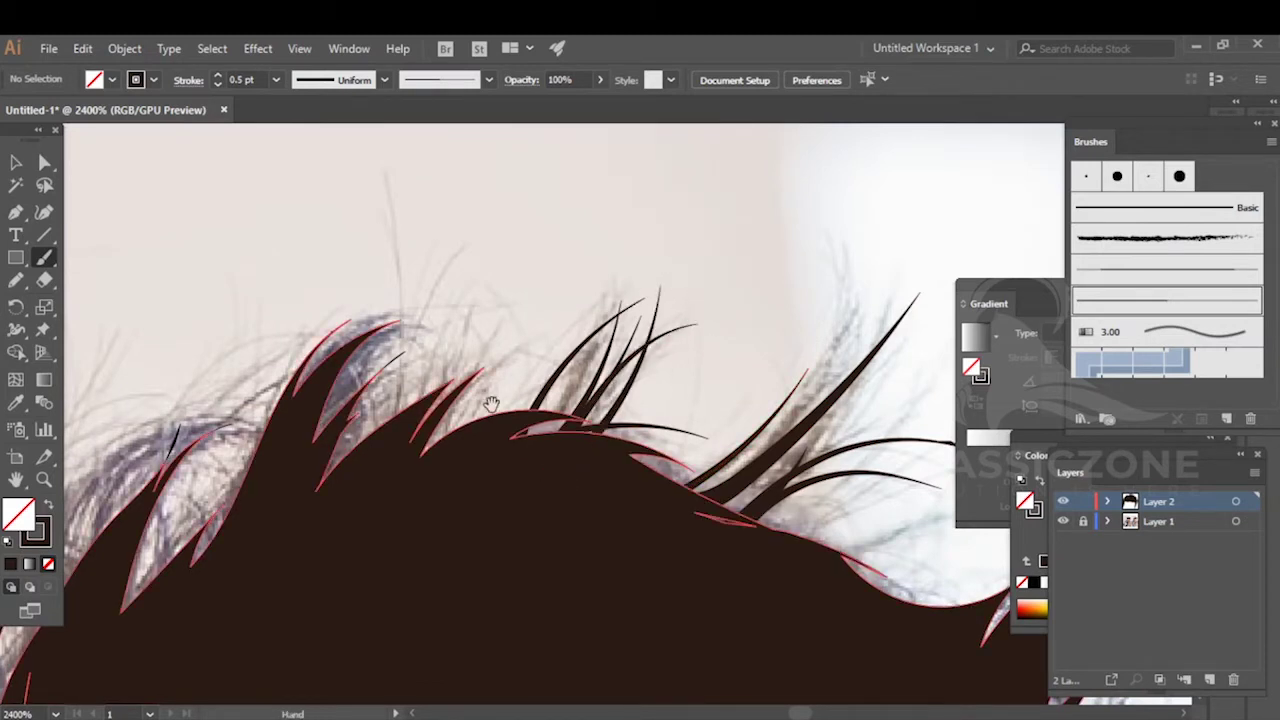
- Paint upright crossing strands over the pointed spikes at the crown, continuing left to the tall curved lock
drag(490, 405, 700, 350)
drag(528, 462, 704, 268)
mouse_move(567, 430)
mouse_down()
mouse_move(637, 382)
mouse_move(726, 236)
mouse_up()
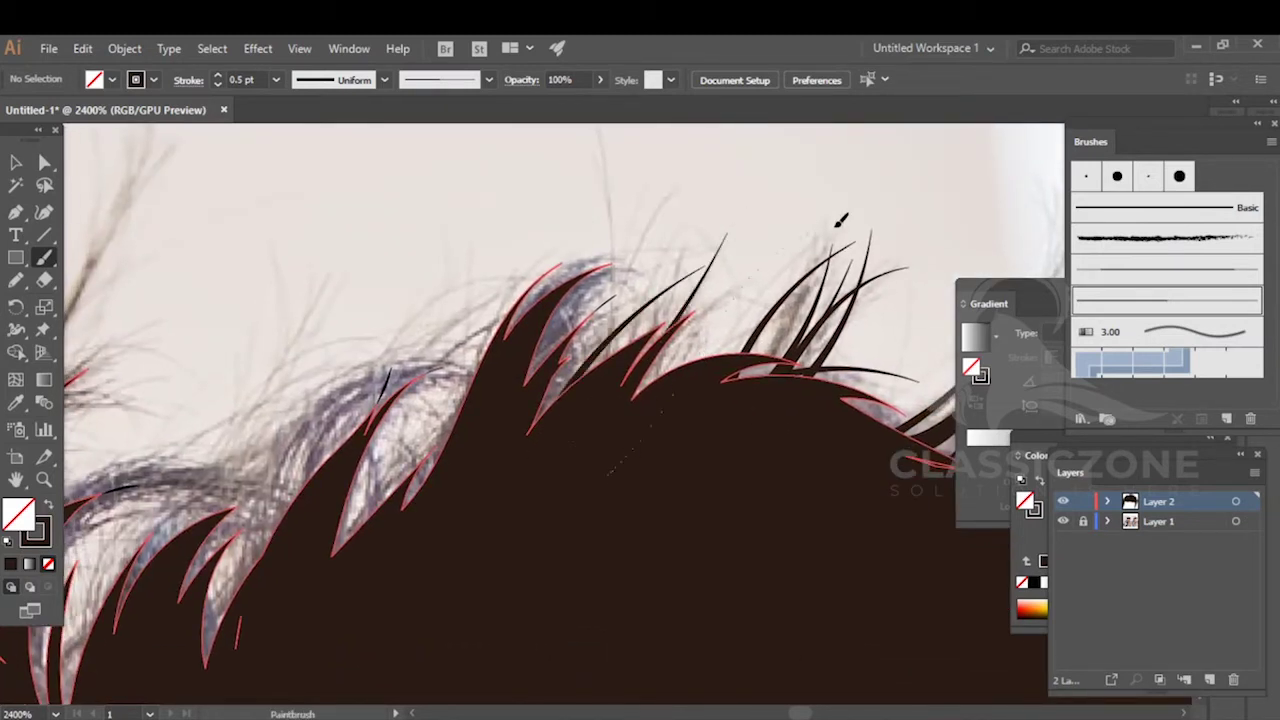
drag(837, 225, 838, 224)
drag(660, 425, 807, 236)
drag(569, 442, 657, 215)
mouse_move(498, 395)
mouse_down()
mouse_move(609, 405)
mouse_move(734, 243)
mouse_move(728, 271)
mouse_up()
mouse_move(613, 428)
mouse_down()
mouse_move(751, 284)
mouse_move(740, 304)
mouse_up()
drag(651, 468, 801, 248)
drag(729, 457, 793, 217)
drag(646, 311, 777, 297)
- Paint curved strands over the lock left of the crown spikes and inside the gaps in its inner edge
drag(535, 497, 630, 373)
drag(530, 508, 580, 354)
drag(524, 581, 655, 341)
drag(631, 439, 542, 455)
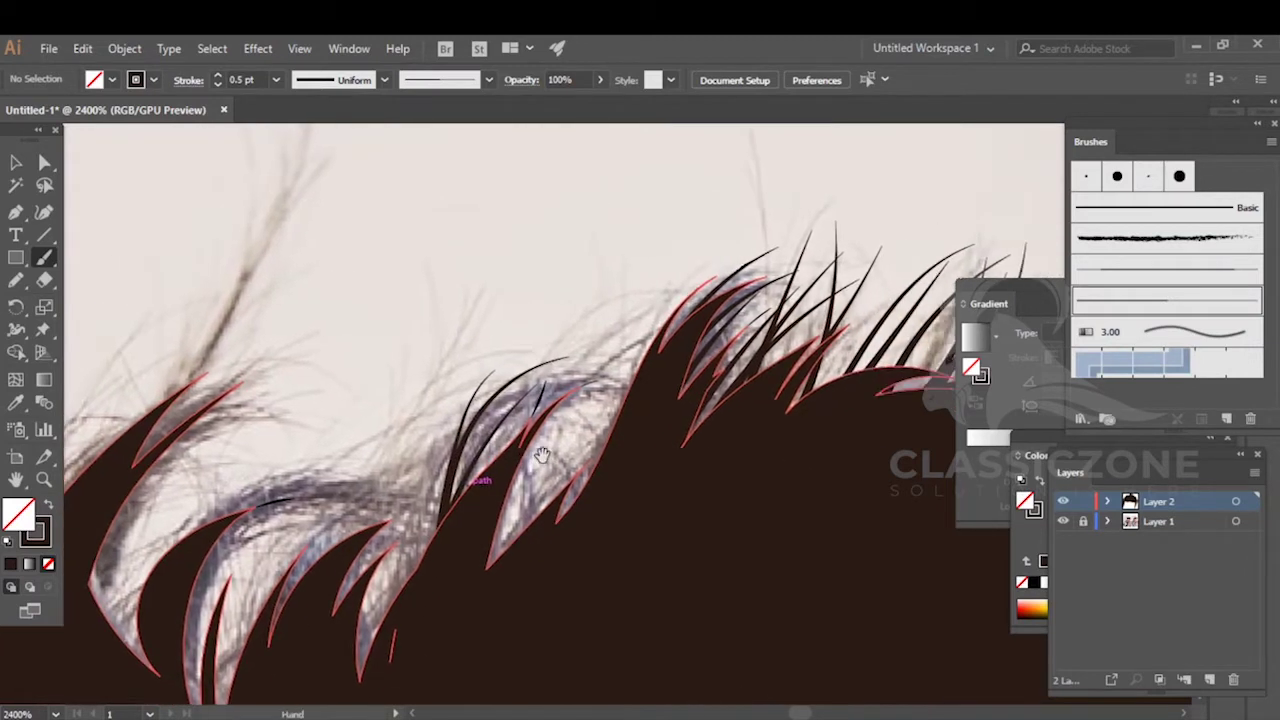
drag(507, 578, 543, 468)
drag(547, 545, 558, 435)
drag(578, 495, 570, 390)
drag(606, 460, 578, 345)
drag(515, 452, 650, 330)
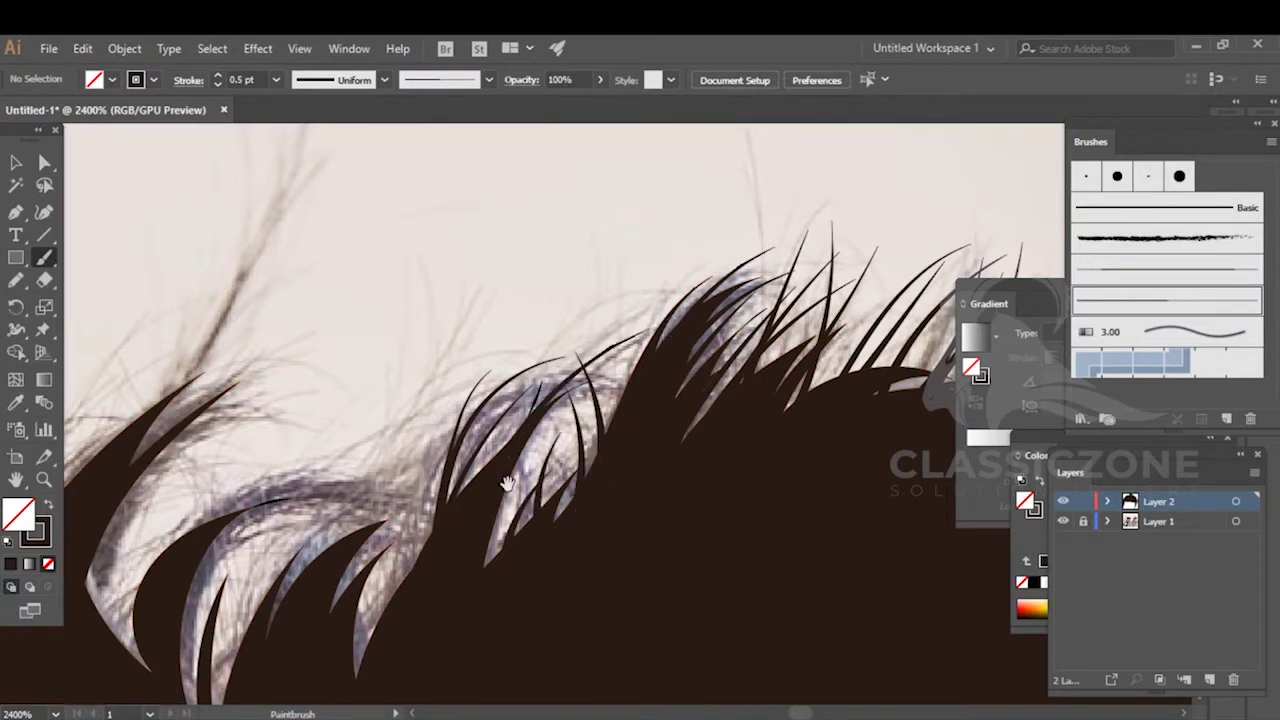
- Paint a long arching strand over the next hollow to the left and fill its gaps with short curved strands
drag(490, 510, 750, 416)
mouse_move(690, 514)
mouse_down()
mouse_move(630, 392)
mouse_move(549, 404)
mouse_up()
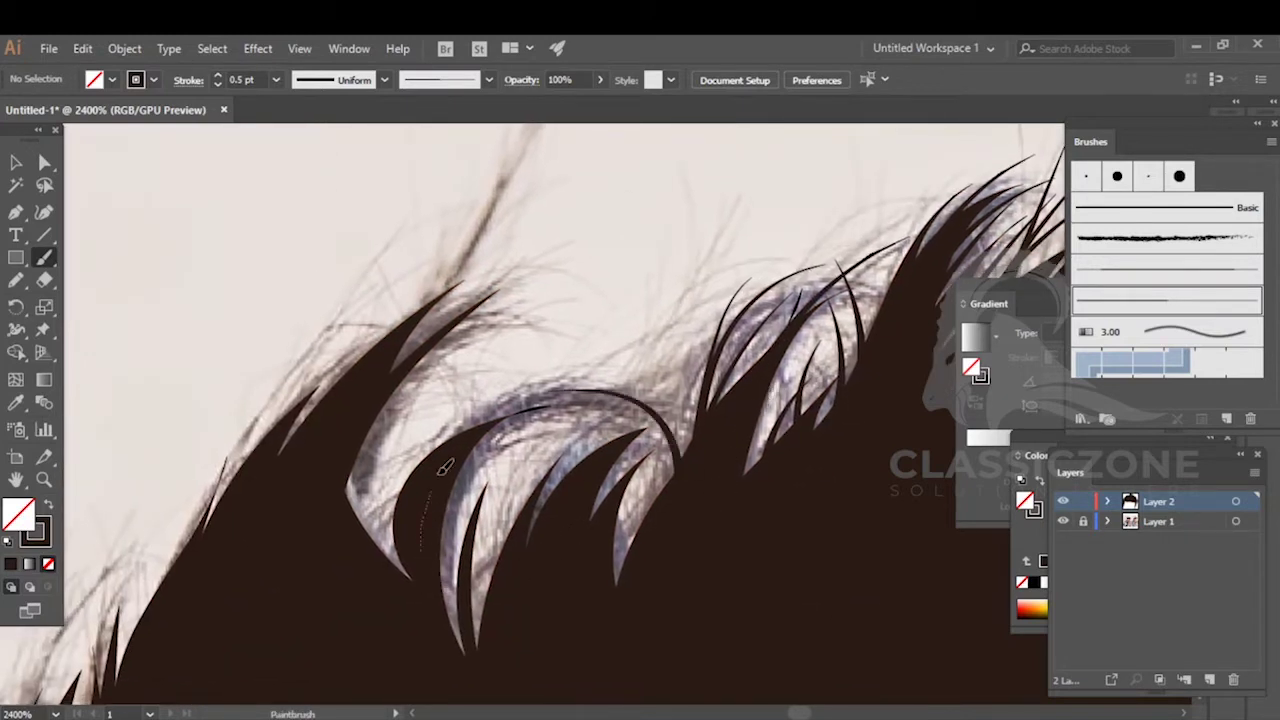
drag(437, 485, 665, 330)
drag(506, 625, 512, 441)
drag(555, 554, 527, 422)
drag(607, 399, 611, 393)
mouse_move(563, 533)
mouse_down()
mouse_move(656, 380)
mouse_move(697, 372)
mouse_up()
drag(634, 583, 658, 430)
drag(668, 484, 692, 336)
drag(668, 552, 656, 460)
key(space)
drag(561, 398, 711, 345)
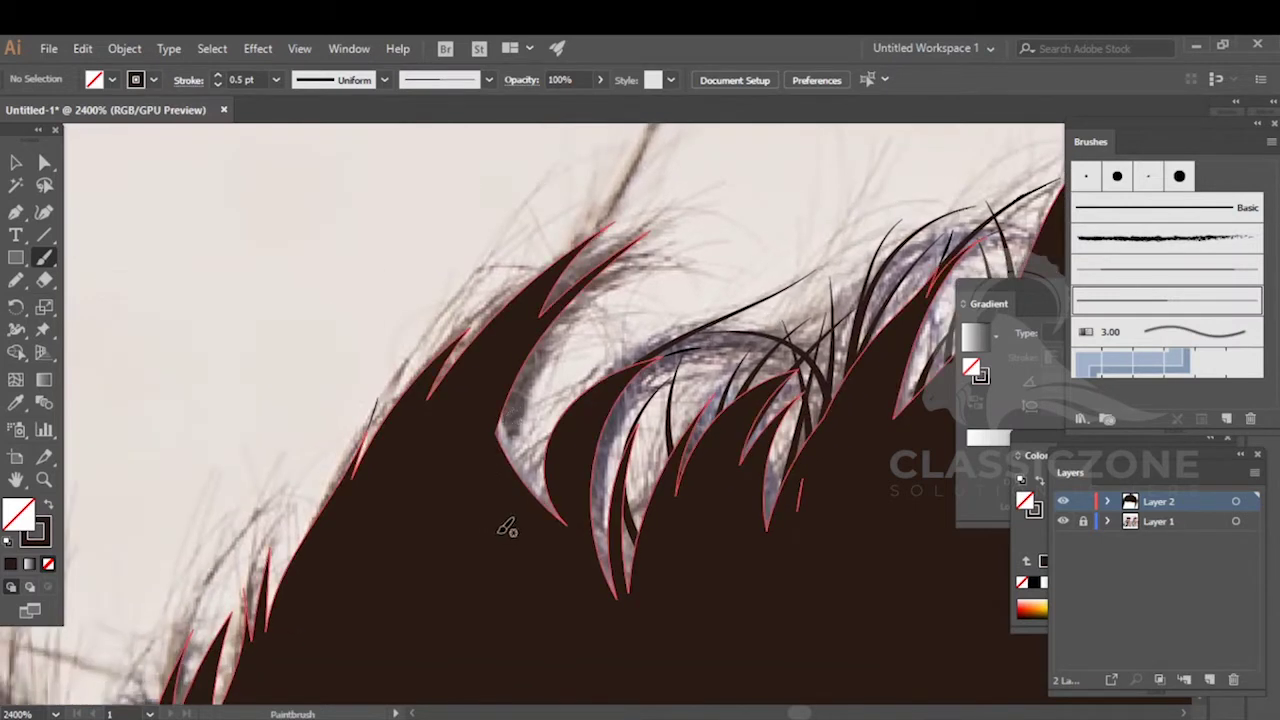
- Paint sweeping strands along the large swept-up lock on the upper left and inside the hollow beside it
drag(503, 440, 636, 285)
drag(579, 343, 655, 289)
drag(531, 502, 644, 305)
key(space)
drag(606, 385, 626, 465)
mouse_move(524, 445)
mouse_down()
mouse_move(654, 294)
mouse_move(738, 262)
mouse_move(757, 287)
mouse_up()
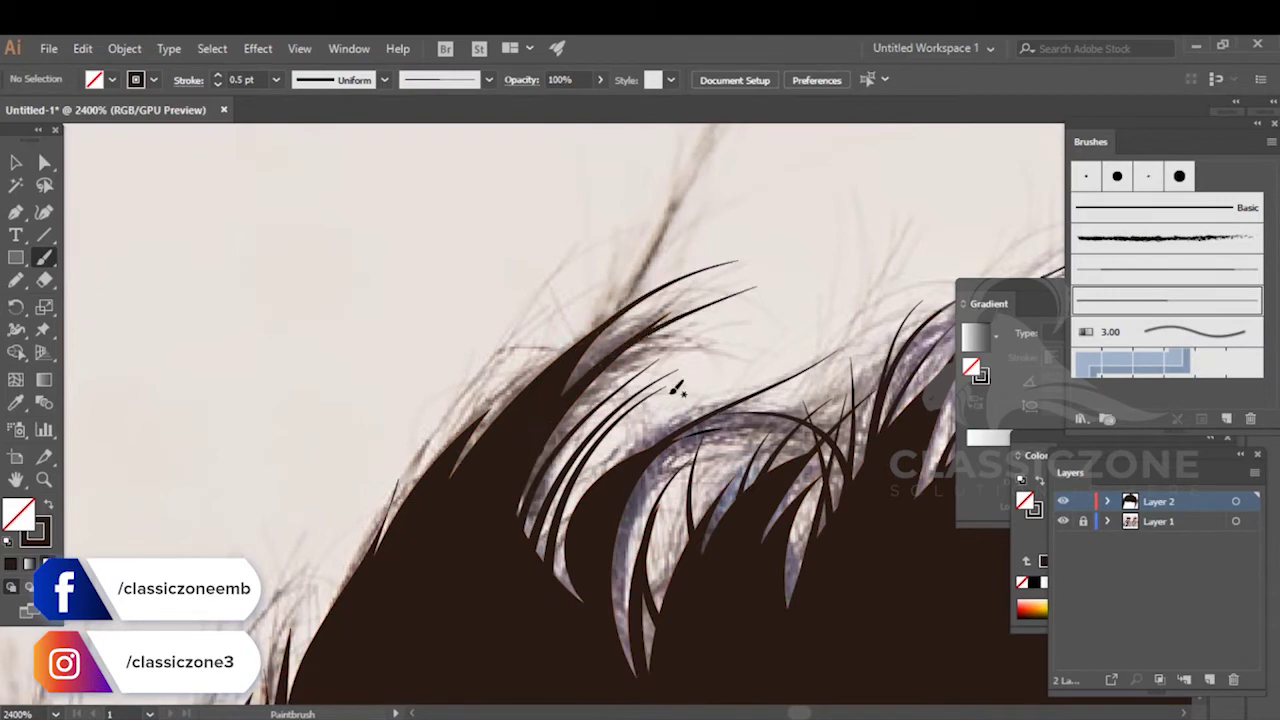
drag(566, 412, 771, 351)
drag(610, 366, 805, 303)
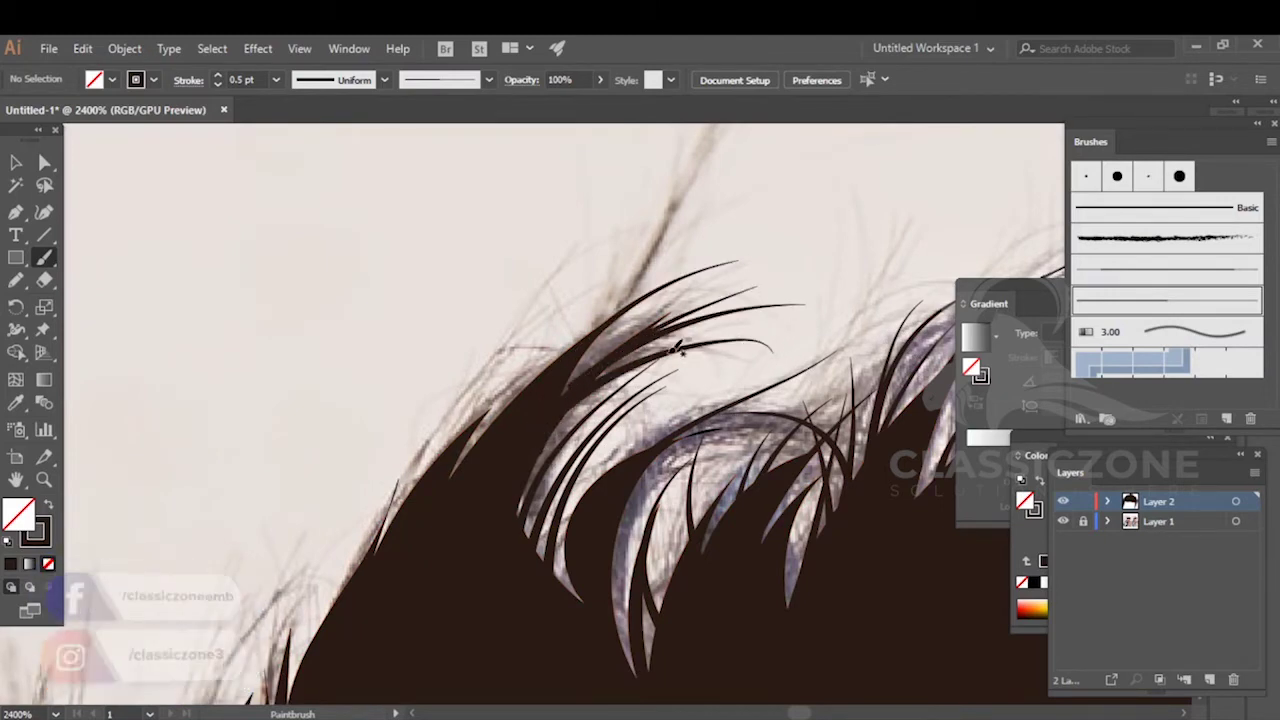
drag(553, 403, 692, 250)
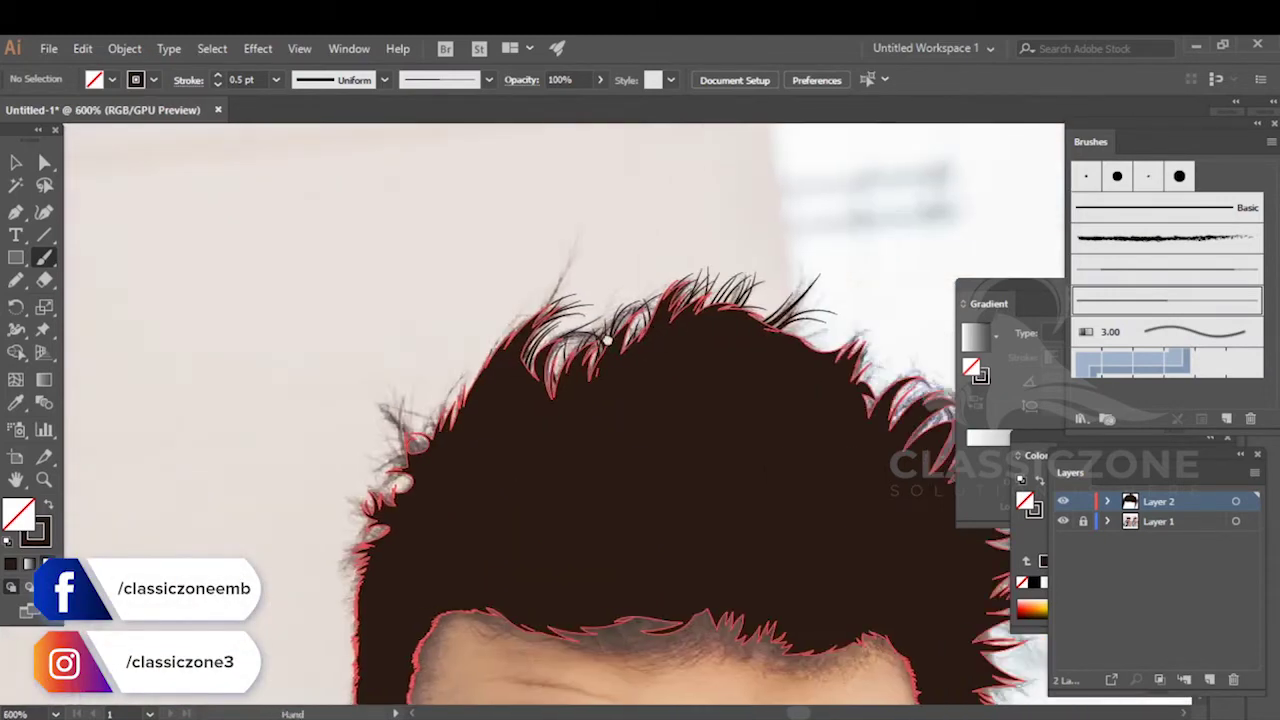
- Check the strands with Layer 1 hidden, show it again, and paint strands over the small spikes on the upper-left slope
click(1062, 521)
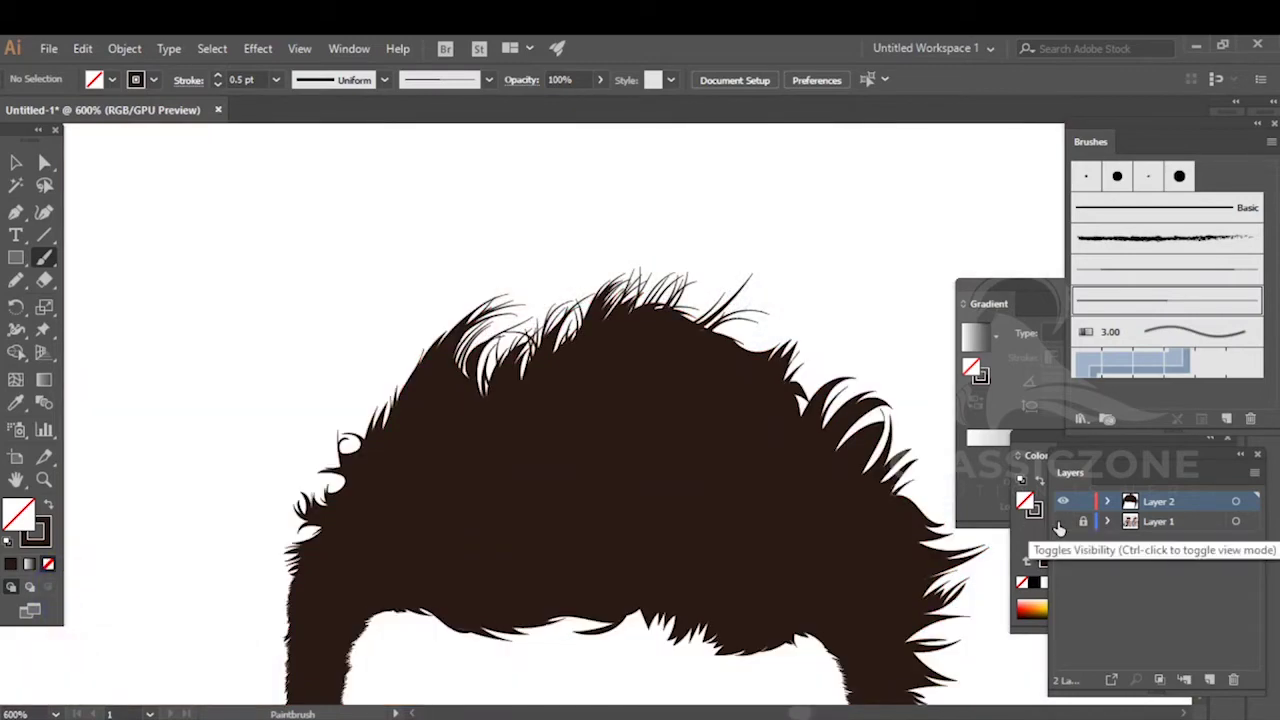
click(1062, 521)
scroll(349, 423, up, 5)
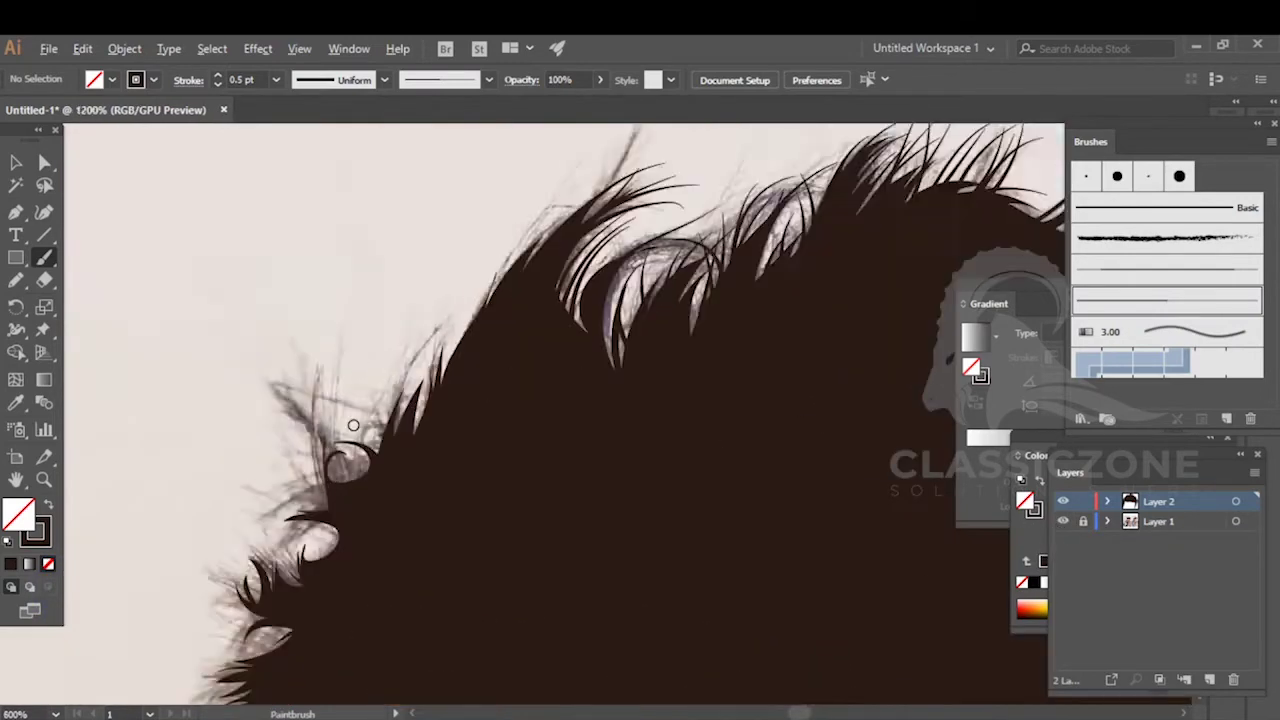
drag(449, 325, 527, 209)
drag(517, 370, 536, 506)
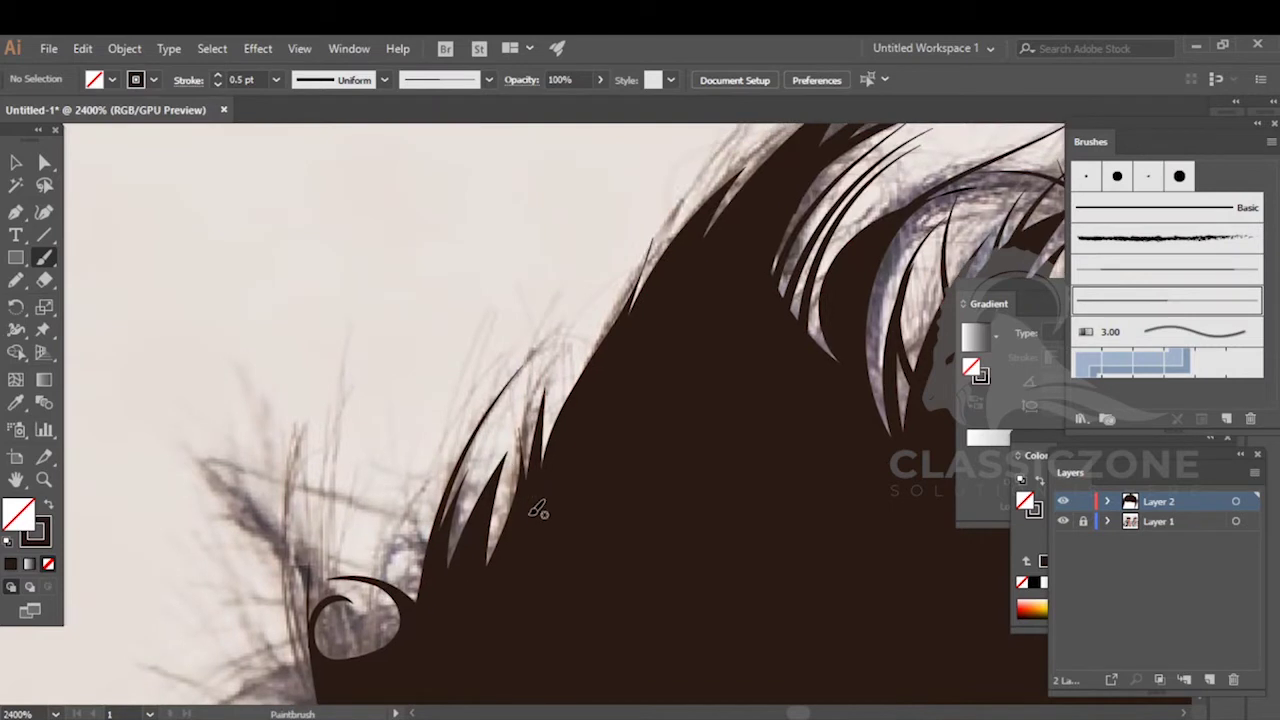
drag(525, 366, 536, 466)
drag(569, 286, 562, 289)
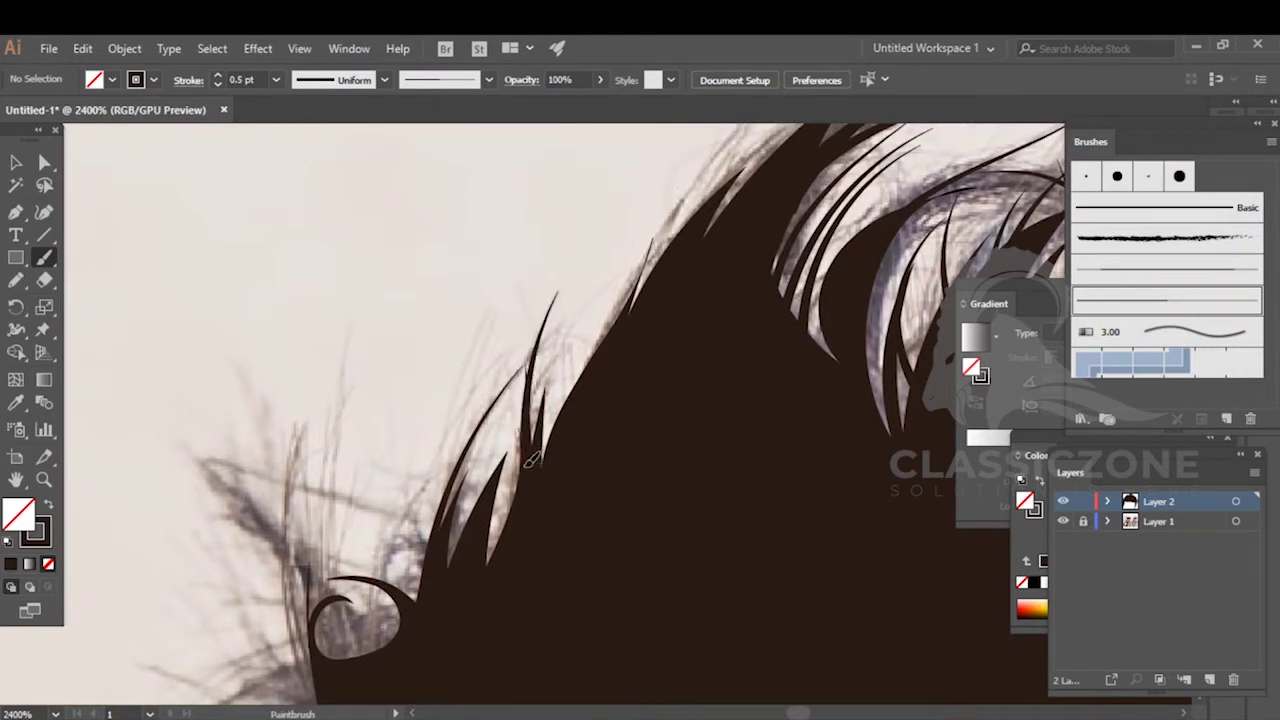
drag(531, 470, 587, 297)
drag(587, 408, 548, 288)
- Paint long strands rising through and beside the round curl on the left side of the hair
drag(434, 540, 592, 382)
drag(472, 492, 457, 266)
drag(510, 496, 397, 325)
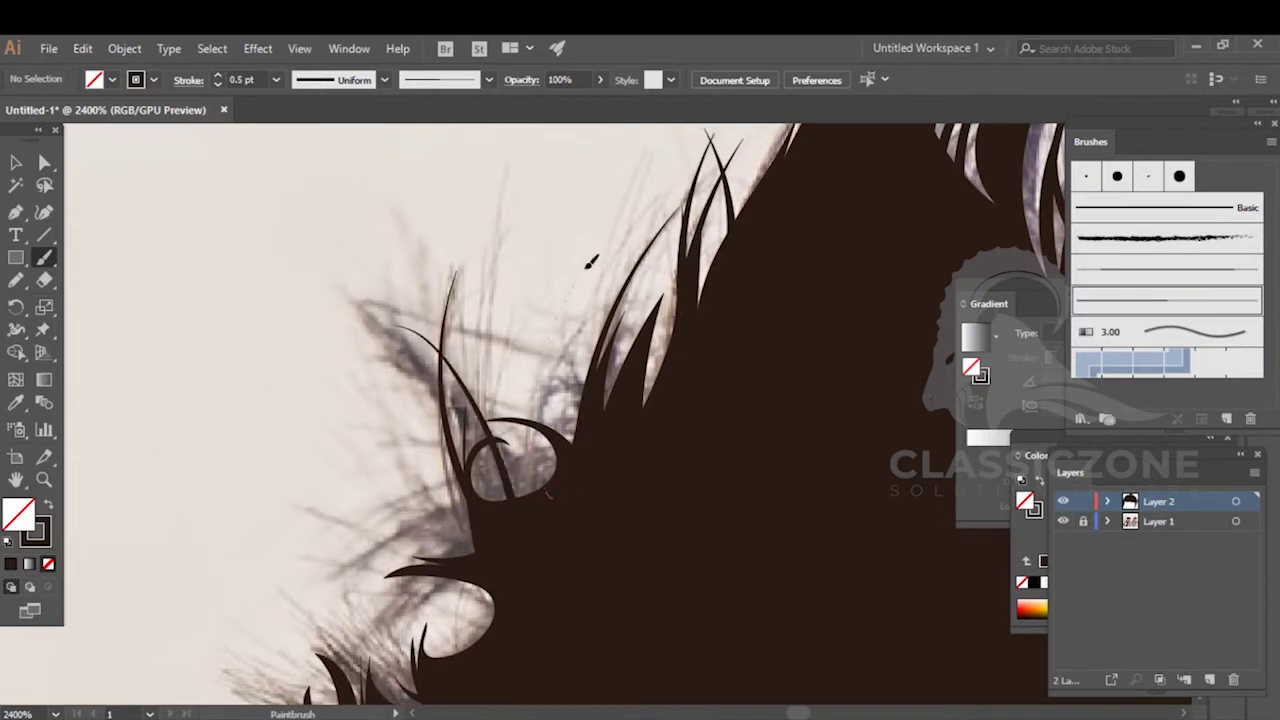
drag(577, 285, 581, 281)
drag(565, 495, 594, 291)
mouse_move(531, 527)
mouse_down()
mouse_move(700, 286)
mouse_move(545, 275)
mouse_up()
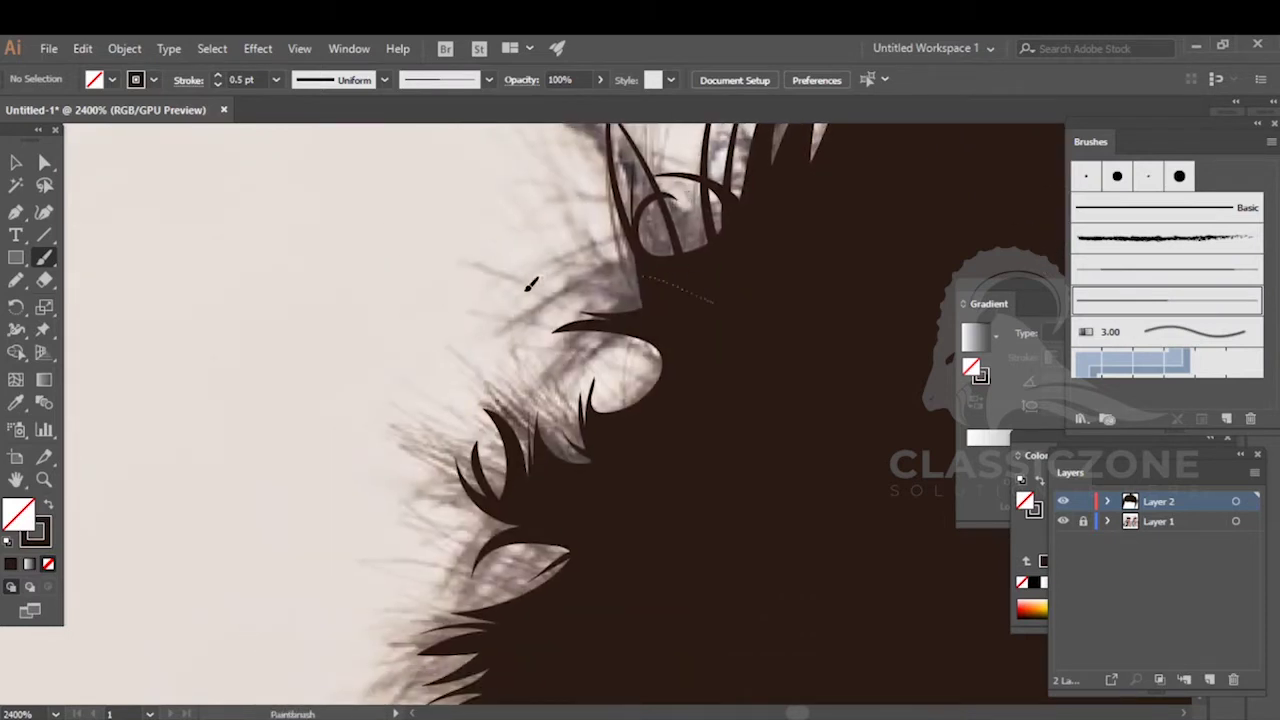
- Hide the panels and paint outward-pointing strands over the curls and short spikes below the round curl
drag(650, 297, 507, 345)
drag(532, 424, 528, 430)
mouse_move(690, 354)
mouse_down()
mouse_move(528, 382)
mouse_move(634, 314)
mouse_up()
key(Tab)
drag(644, 372, 687, 489)
mouse_move(732, 481)
mouse_down()
mouse_move(630, 336)
mouse_move(588, 360)
mouse_up()
mouse_move(686, 516)
mouse_down()
mouse_move(518, 445)
mouse_move(554, 449)
mouse_up()
drag(678, 489, 557, 420)
mouse_move(650, 562)
mouse_down()
mouse_move(595, 331)
mouse_move(470, 401)
mouse_up()
drag(612, 336, 481, 405)
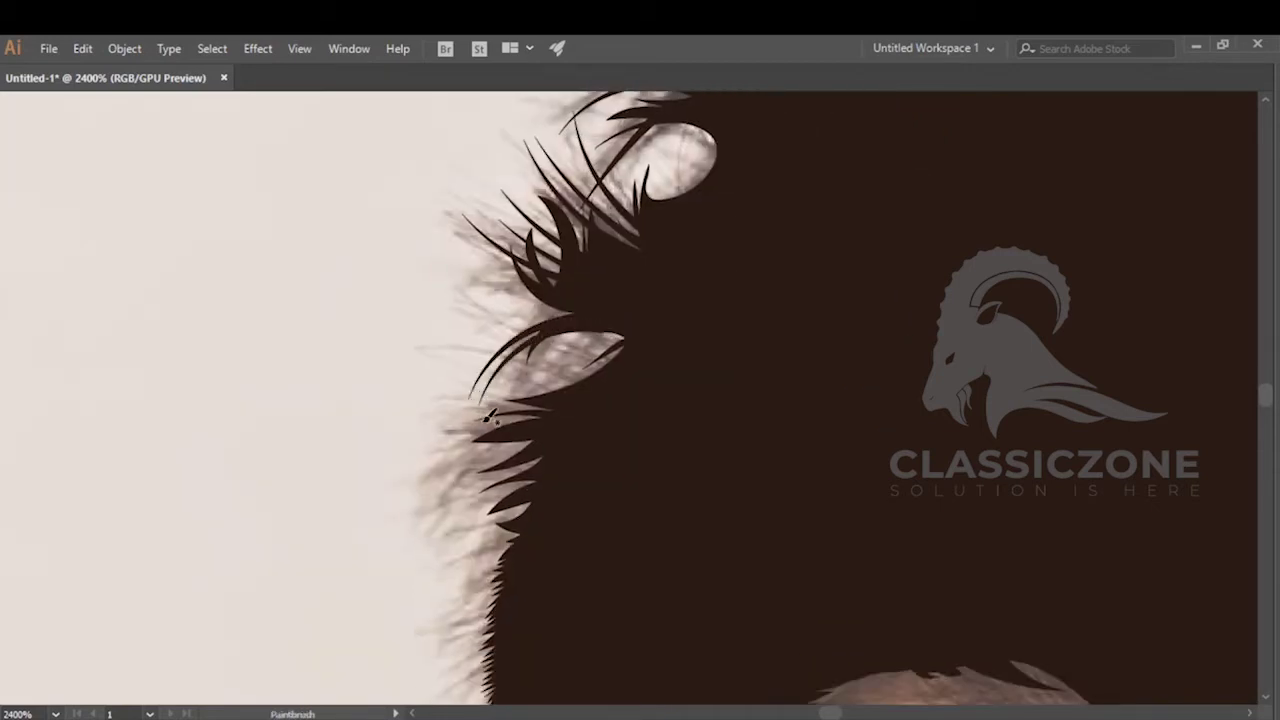
- Paint downward-curving strands along the outer left edge of the hair, from the short spikes toward the sideburn
mouse_move(562, 413)
mouse_down()
mouse_move(330, 399)
mouse_move(424, 462)
mouse_up()
mouse_move(562, 435)
mouse_down()
mouse_move(417, 527)
mouse_move(442, 532)
mouse_up()
mouse_move(526, 519)
mouse_down()
mouse_move(583, 314)
mouse_move(524, 368)
mouse_up()
mouse_move(604, 316)
mouse_down()
mouse_move(519, 383)
mouse_move(515, 416)
mouse_up()
drag(594, 348, 509, 455)
mouse_move(596, 372)
mouse_down()
mouse_move(515, 470)
mouse_move(516, 443)
mouse_move(519, 498)
mouse_up()
drag(552, 430, 526, 508)
mouse_move(588, 474)
mouse_down()
mouse_move(515, 509)
mouse_move(519, 532)
mouse_up()
drag(577, 495, 594, 357)
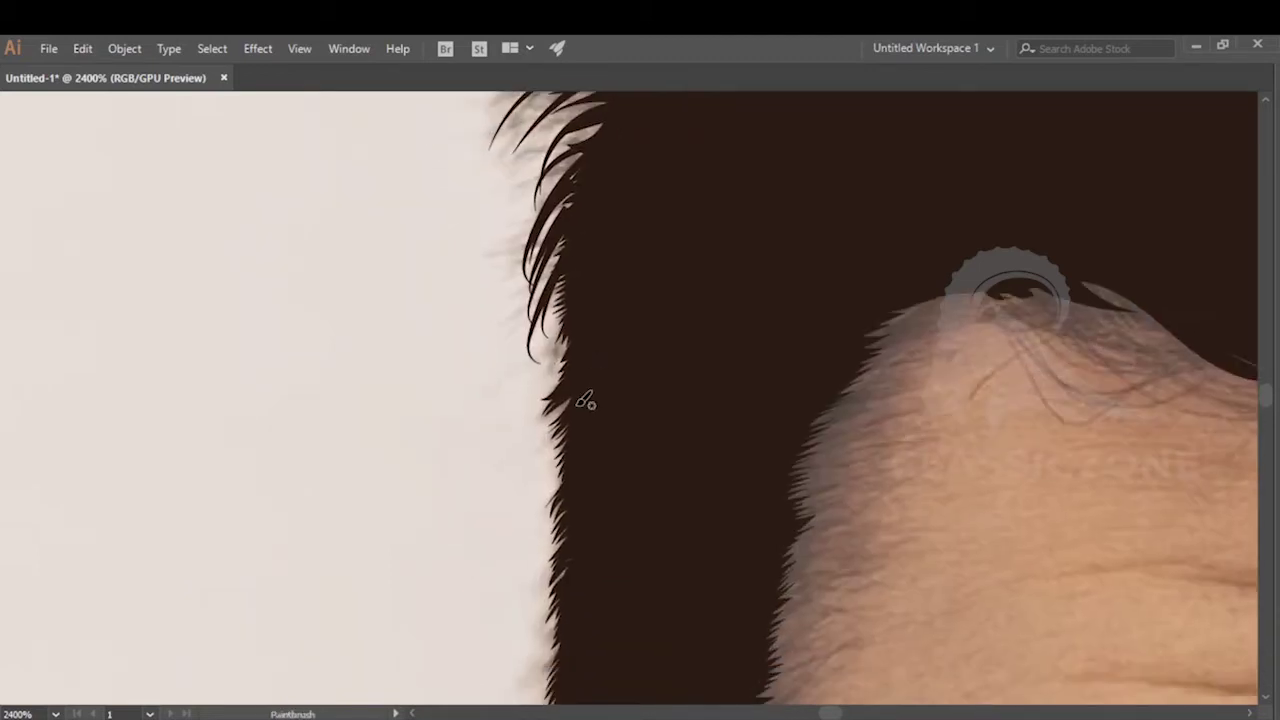
- Set the brush opacity to 44% and begin painting semi-transparent strands down the outer left edge of the hair
key(Tab)
click(568, 79)
text(44)
key(Return)
key(Tab)
mouse_move(547, 328)
mouse_down()
mouse_move(600, 351)
mouse_move(624, 396)
mouse_move(548, 496)
mouse_up()
scroll(626, 390, up, 2)
drag(648, 388, 563, 539)
drag(636, 495, 580, 360)
- Continue the 44% opacity strands down the jagged outer left edge toward the ear
drag(607, 296, 529, 411)
mouse_move(628, 360)
mouse_down()
mouse_move(537, 479)
mouse_move(545, 503)
mouse_up()
mouse_move(610, 422)
mouse_down()
mouse_move(579, 456)
mouse_move(527, 580)
mouse_up()
drag(593, 568, 618, 339)
drag(640, 256, 555, 412)
drag(638, 305, 573, 443)
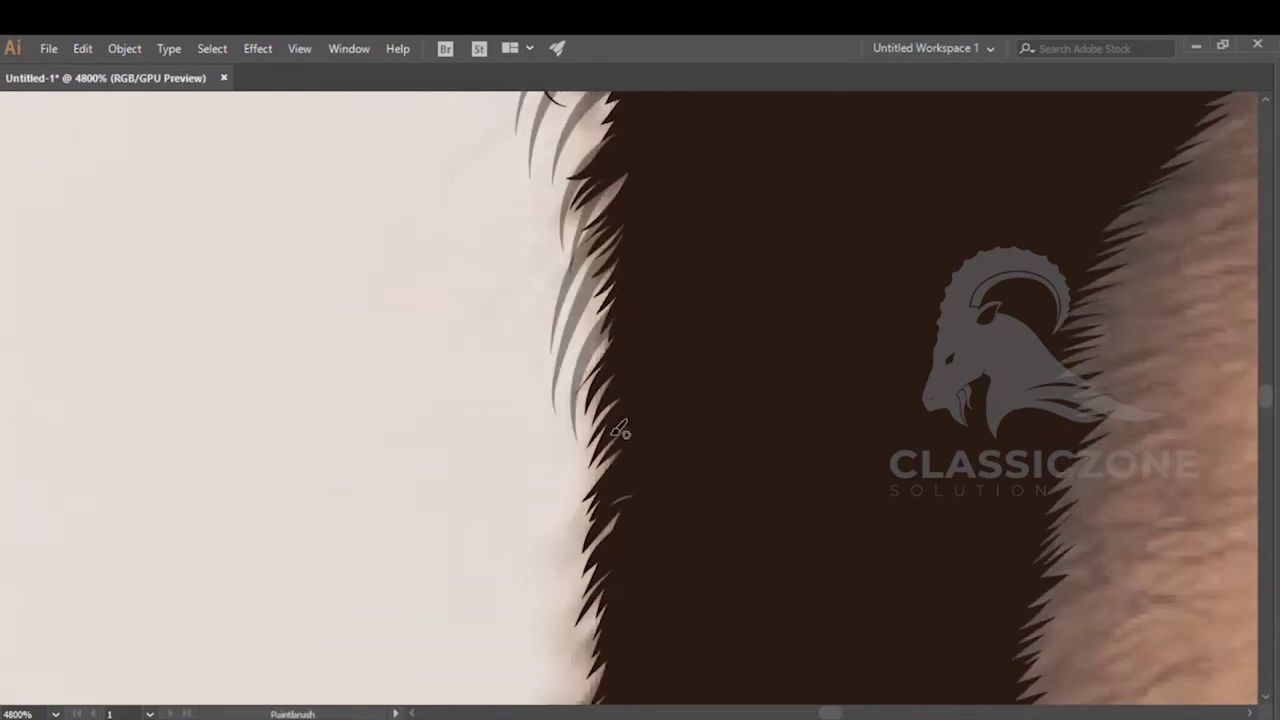
drag(628, 364, 590, 481)
- Reduce the stroke weight to 0.25 pt and paint thinner semi-transparent strands along the outer edge above the ear
key(Tab)
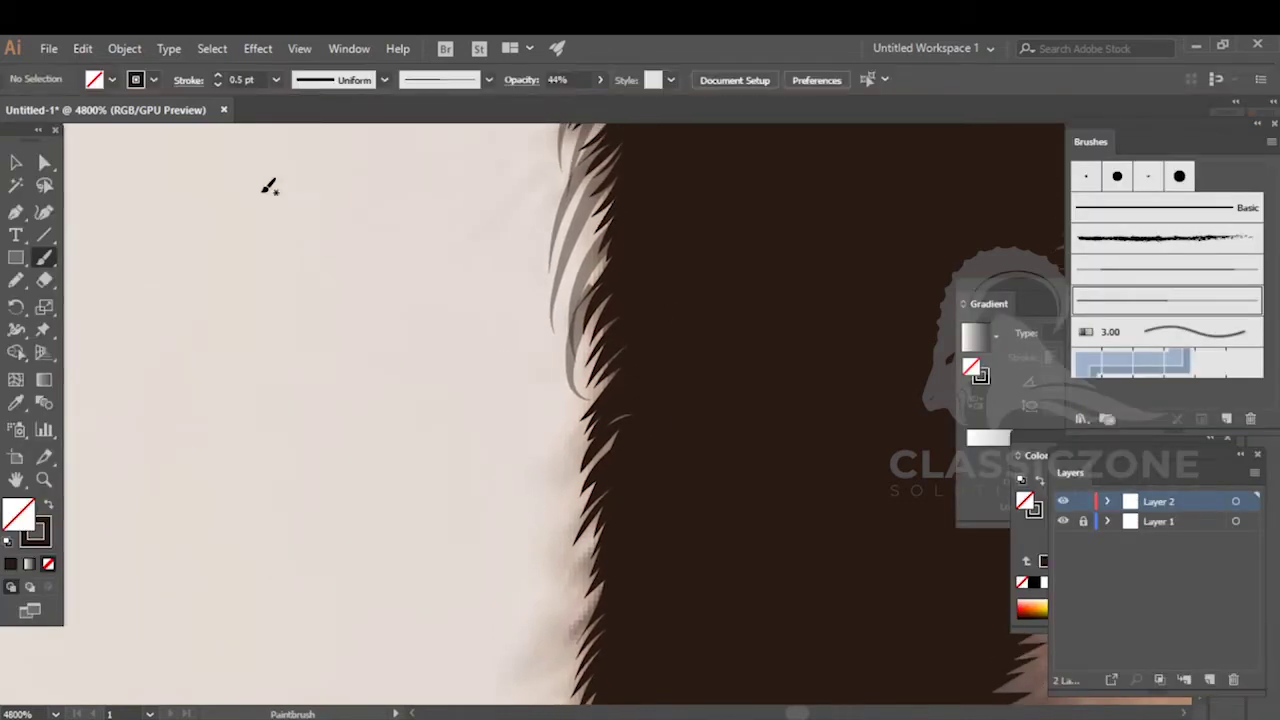
click(219, 85)
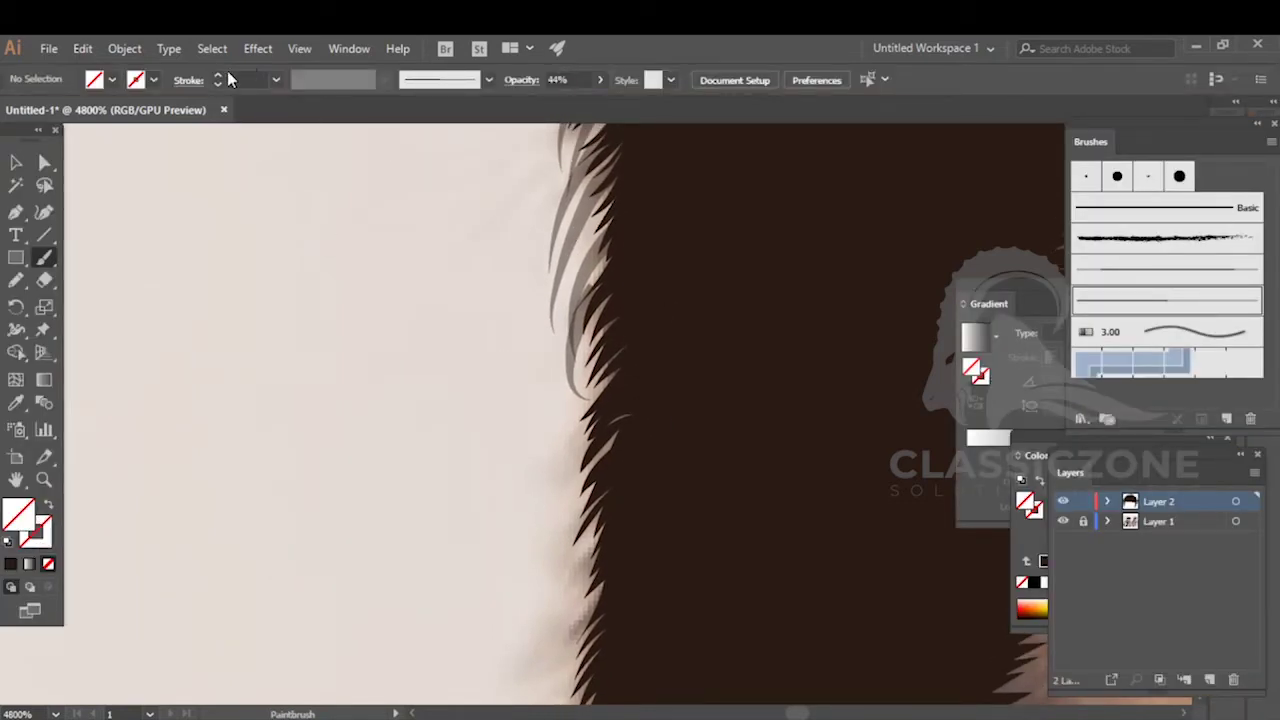
click(218, 76)
click(218, 84)
click(218, 76)
mouse_move(596, 372)
mouse_down()
mouse_move(547, 456)
mouse_move(592, 322)
mouse_up()
drag(604, 271, 543, 397)
drag(597, 333, 566, 402)
mouse_move(621, 353)
mouse_down()
mouse_move(551, 400)
mouse_move(541, 456)
mouse_up()
mouse_move(636, 346)
mouse_down()
mouse_move(561, 459)
mouse_move(557, 507)
mouse_up()
- Paint short 0.25 pt strands on the outer edge just above the top of the ear
mouse_move(595, 477)
mouse_down()
mouse_move(678, 246)
mouse_move(633, 294)
mouse_move(638, 324)
mouse_up()
drag(679, 245, 636, 295)
drag(679, 243, 641, 330)
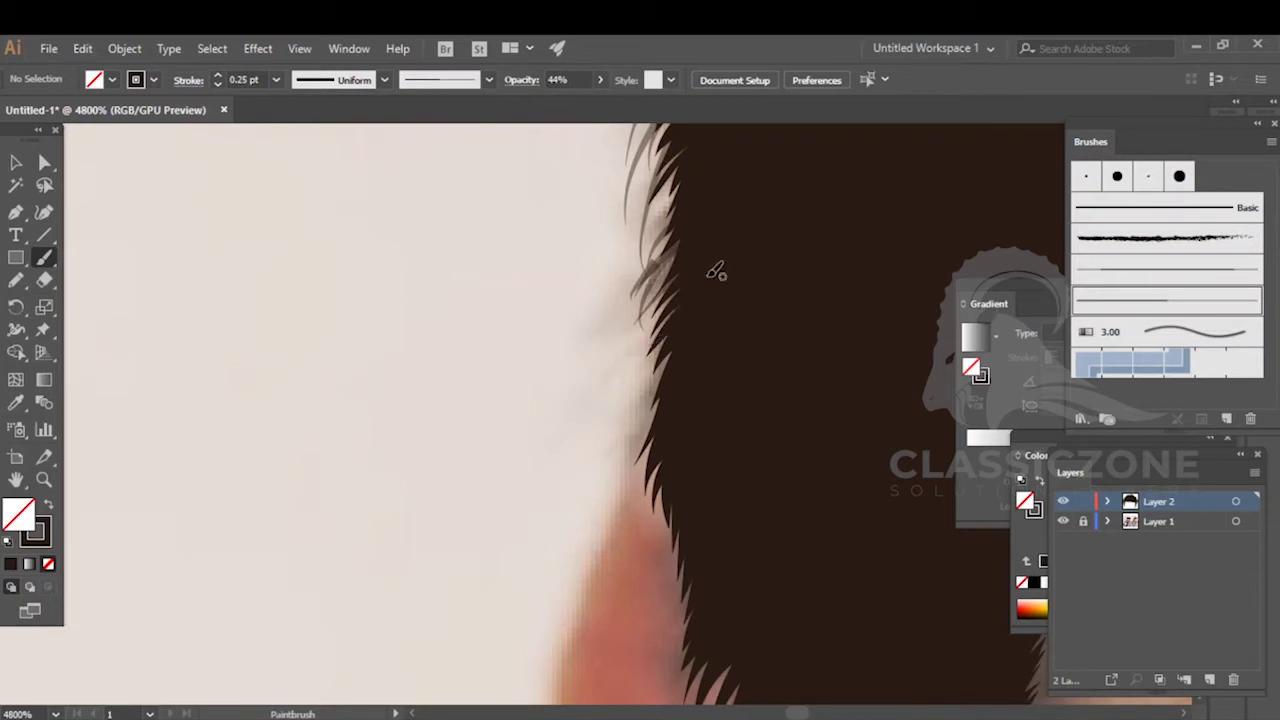
drag(700, 263, 651, 366)
scroll(651, 368, down, 5)
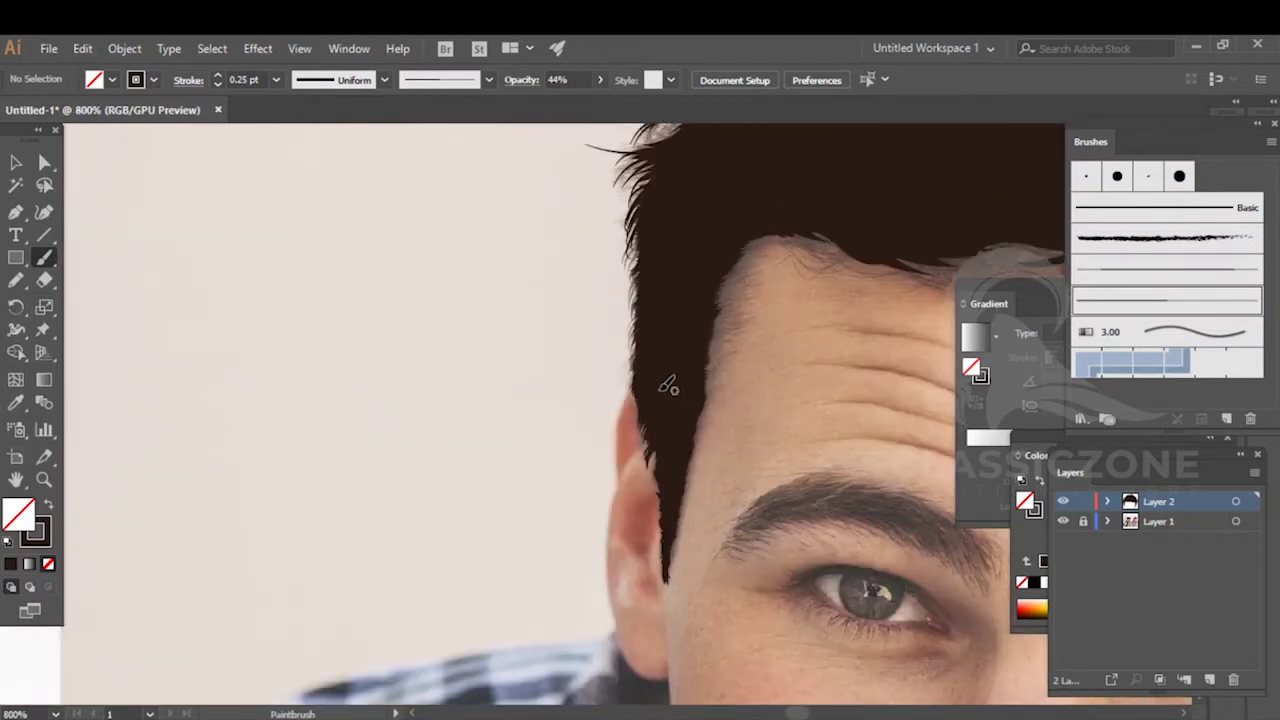
- Hide Layer 1 and paint fine semi-transparent strands along the outer edge of the left sideburn's upper part
click(1063, 521)
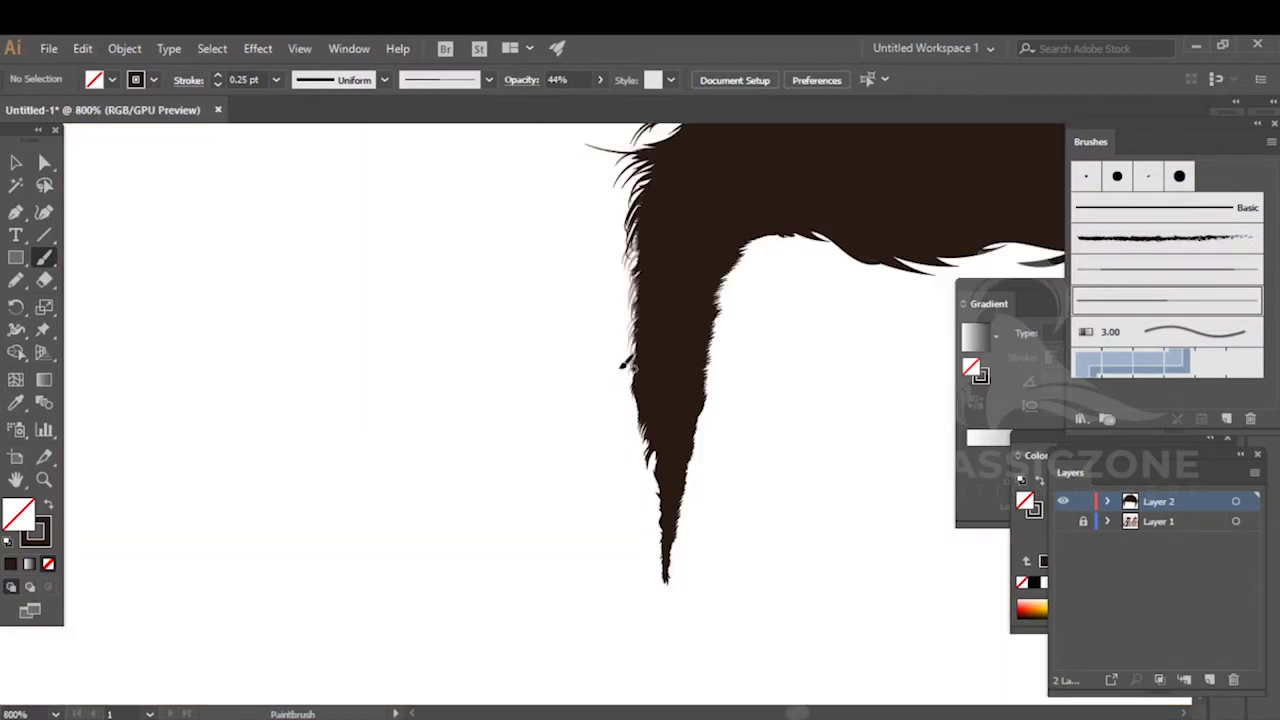
scroll(629, 363, up, 3)
scroll(651, 345, up, 2)
drag(643, 360, 738, 402)
drag(697, 341, 646, 415)
drag(690, 370, 641, 438)
drag(691, 383, 664, 437)
drag(686, 390, 635, 470)
drag(684, 425, 650, 487)
mouse_move(721, 458)
mouse_down()
mouse_move(730, 337)
mouse_move(636, 439)
mouse_move(674, 499)
mouse_up()
mouse_move(714, 438)
mouse_down()
mouse_move(677, 496)
mouse_move(699, 524)
mouse_up()
- Extend the fine downward strands along the middle part of the left sideburn's outer edge
mouse_move(730, 484)
mouse_down()
mouse_move(683, 300)
mouse_move(663, 321)
mouse_up()
drag(655, 291, 638, 376)
drag(653, 311, 657, 408)
drag(665, 337, 632, 426)
mouse_move(690, 371)
mouse_down()
mouse_move(648, 472)
mouse_move(691, 331)
mouse_up()
drag(689, 322, 617, 442)
drag(660, 373, 638, 467)
drag(671, 380, 643, 481)
drag(691, 363, 674, 464)
drag(704, 379, 669, 496)
mouse_move(713, 442)
mouse_down()
mouse_move(721, 237)
mouse_move(680, 334)
mouse_up()
- Paint 0.25 pt strands over the notches where the left sideburn narrows on its outer edge
mouse_move(727, 272)
mouse_down()
mouse_move(691, 328)
mouse_move(688, 398)
mouse_move(731, 189)
mouse_move(678, 264)
mouse_move(701, 402)
mouse_up()
drag(746, 300, 724, 356)
drag(760, 222, 748, 363)
mouse_move(788, 244)
mouse_down()
mouse_move(748, 393)
mouse_move(755, 246)
mouse_up()
drag(751, 293, 726, 220)
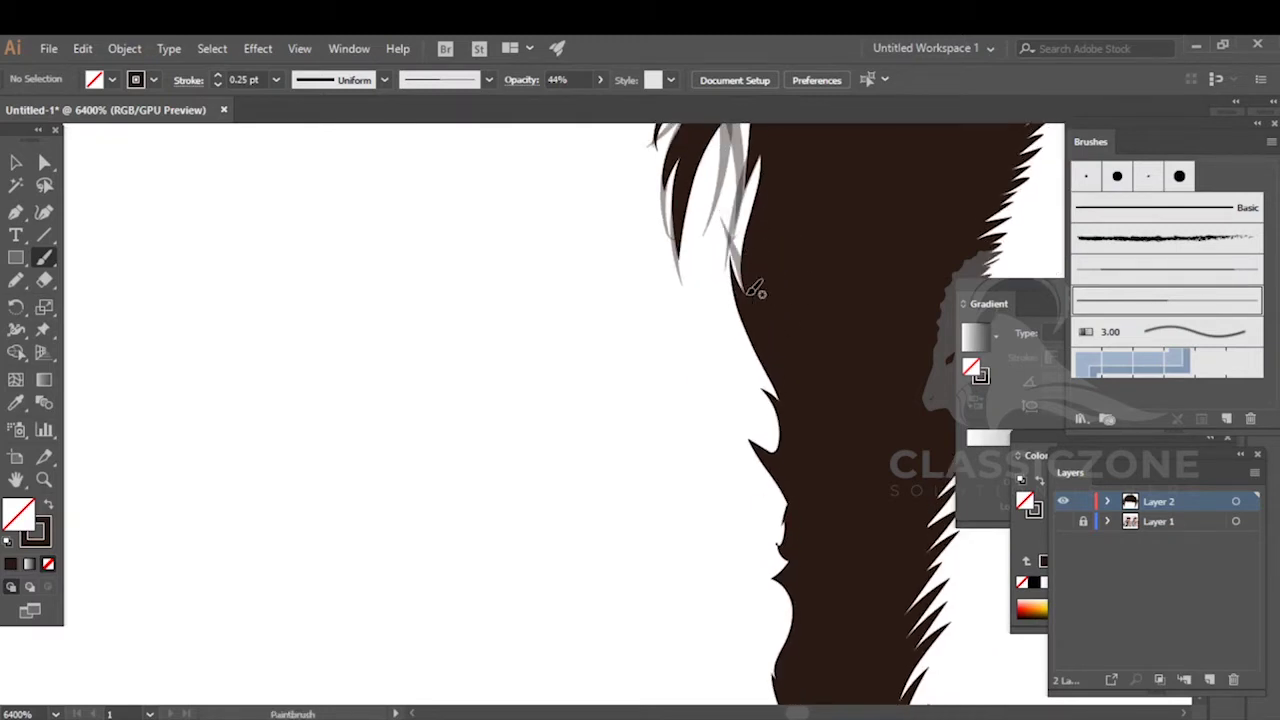
drag(748, 286, 734, 372)
drag(745, 296, 729, 430)
drag(756, 349, 745, 456)
scroll(795, 352, down, 2)
scroll(795, 340, down, 3)
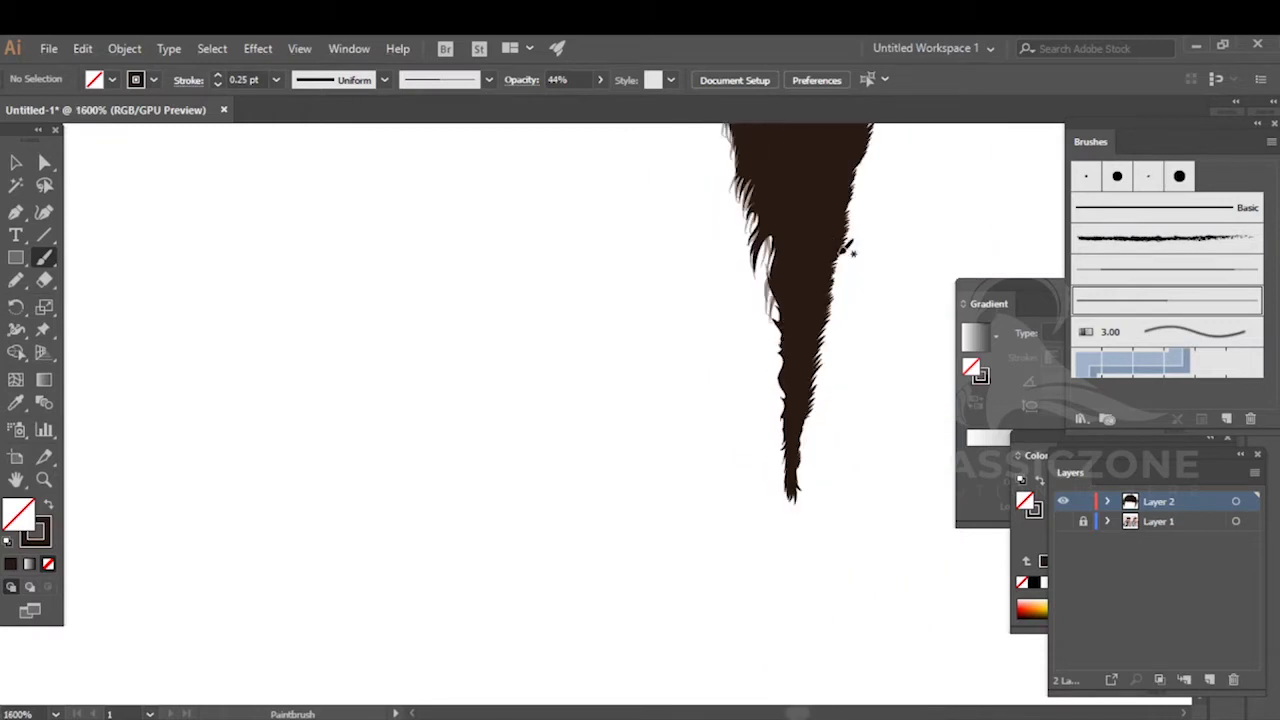
scroll(785, 348, up, 3)
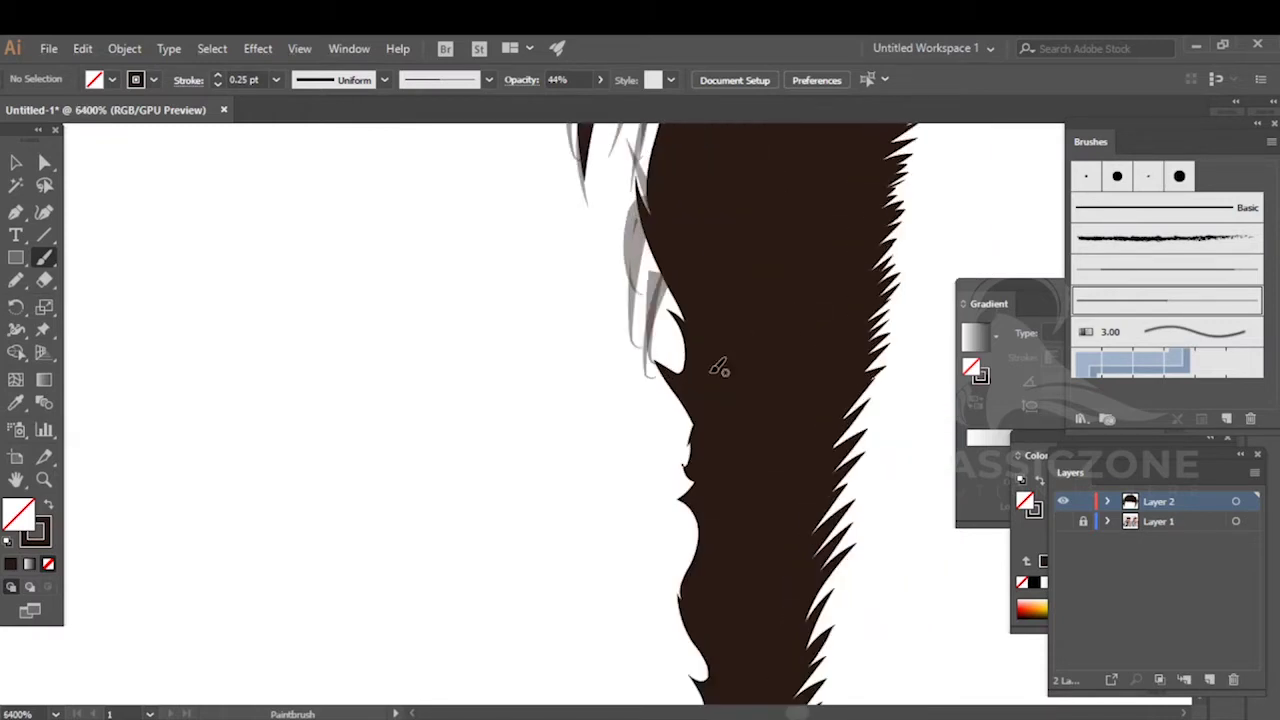
drag(689, 403, 660, 475)
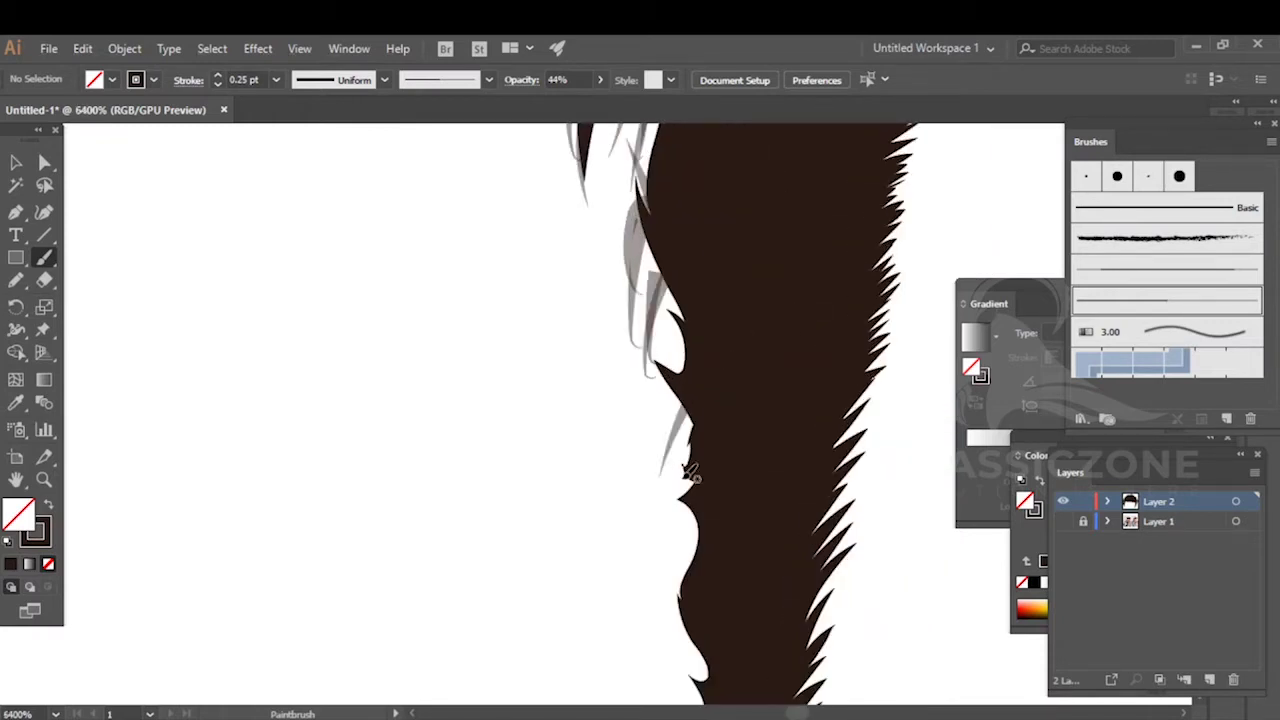
- Set the stroke weight to 0.011 pt and paint hairline-thin strands beside the lower sideburn's outer edge
click(219, 85)
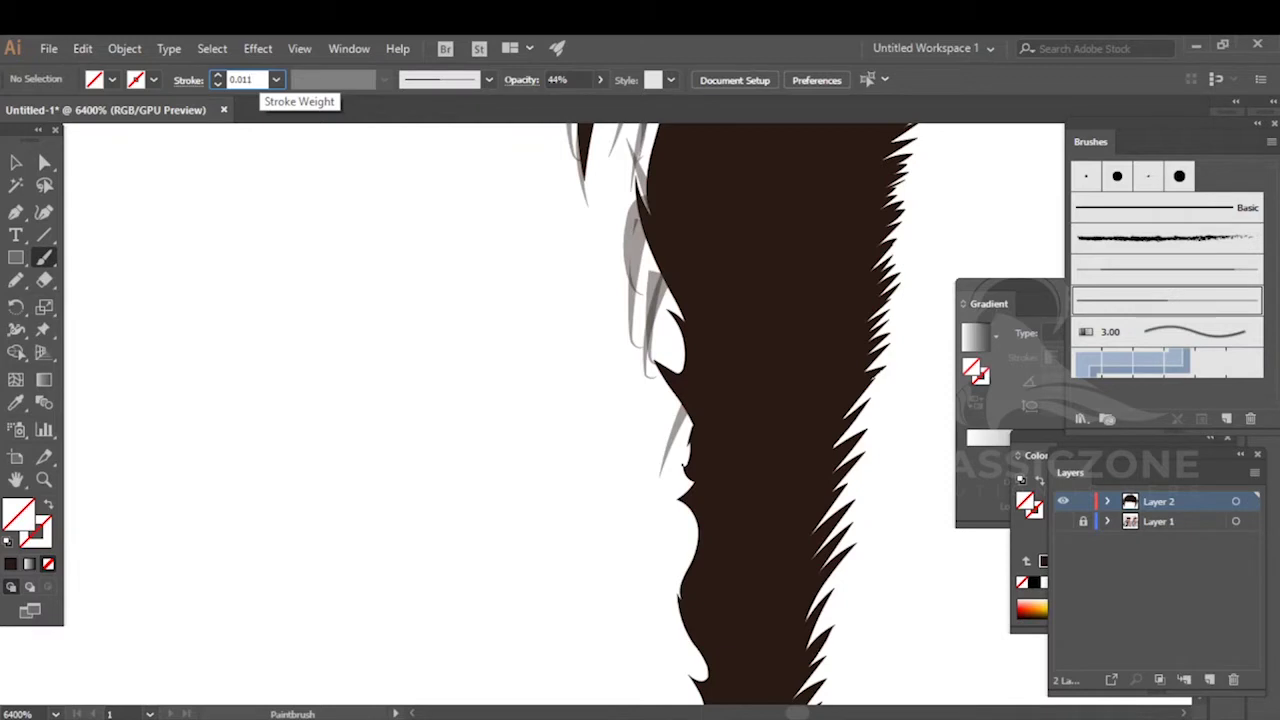
key(Return)
mouse_move(665, 473)
mouse_down()
mouse_move(610, 393)
mouse_move(625, 530)
mouse_up()
- Set the stroke weight to 0.11 pt and paint thin curved strands over the notches of the left sideburn's outer edge
click(242, 80)
text(0.11)
key(Return)
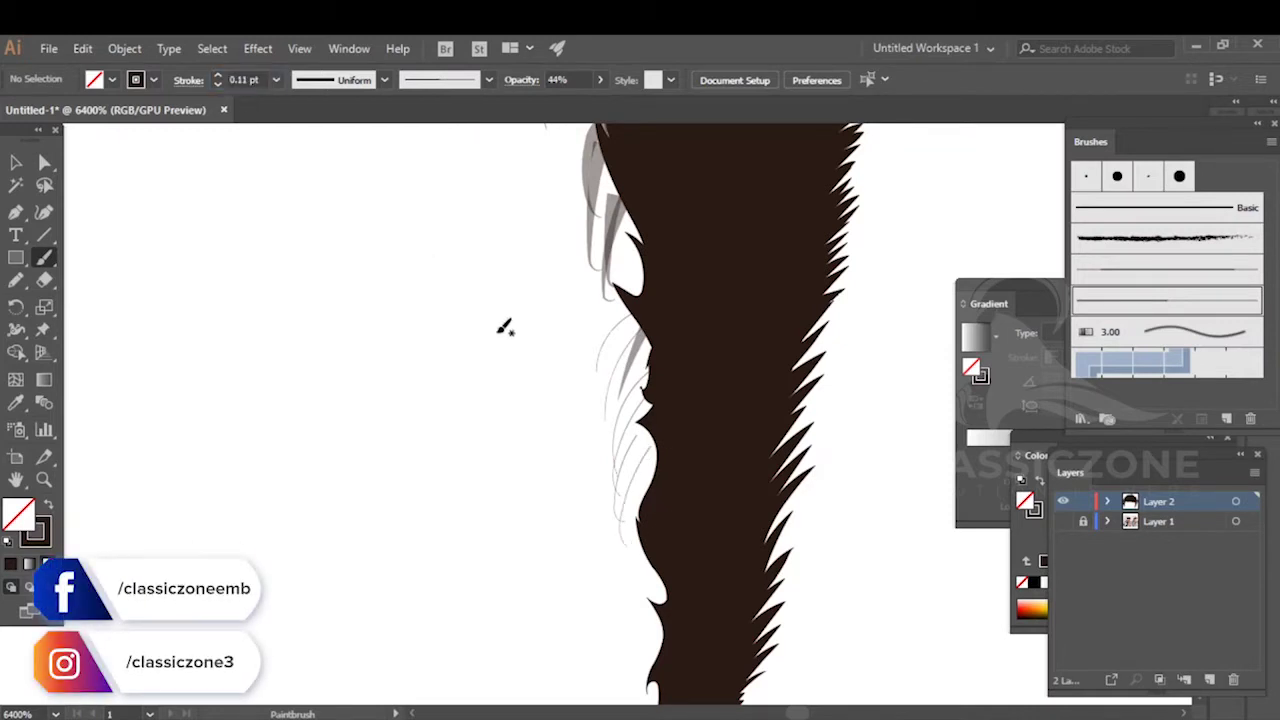
drag(647, 293, 622, 372)
mouse_move(674, 318)
mouse_down()
mouse_move(623, 370)
mouse_move(615, 436)
mouse_up()
drag(680, 320, 618, 484)
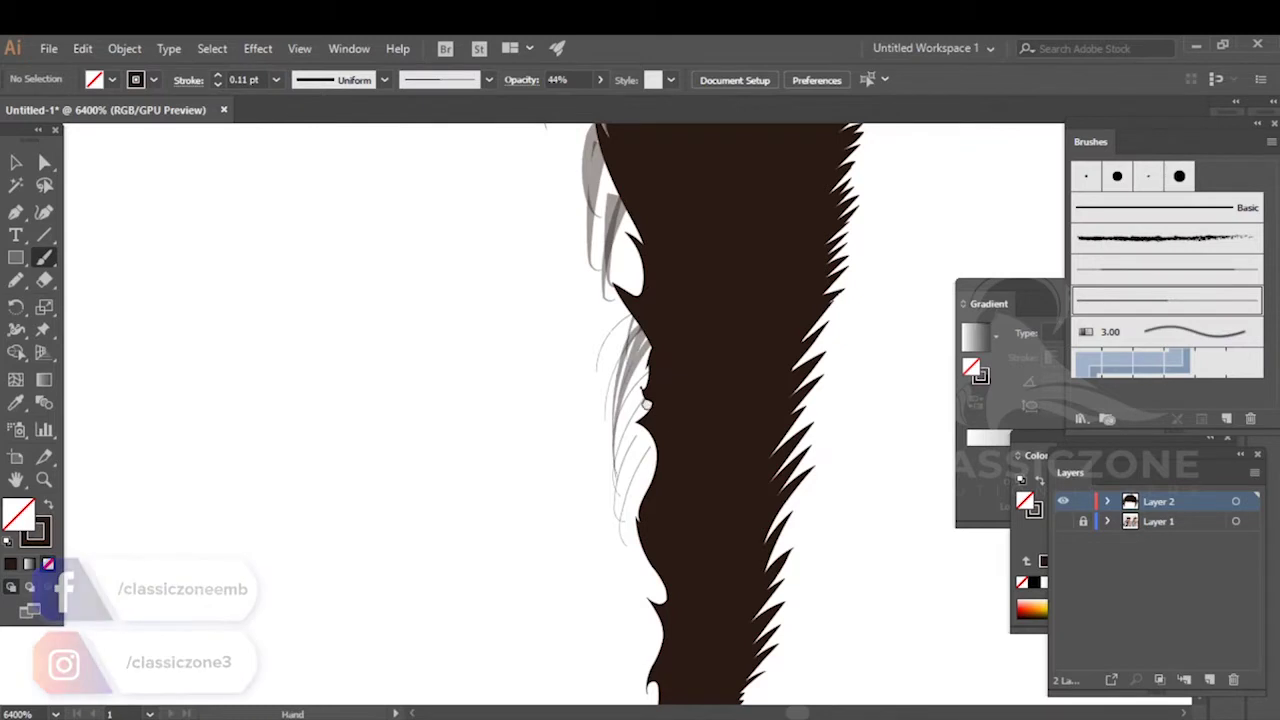
drag(655, 425, 620, 332)
mouse_move(617, 290)
mouse_down()
mouse_move(602, 334)
mouse_move(606, 438)
mouse_up()
mouse_move(635, 321)
mouse_down()
mouse_move(603, 465)
mouse_move(651, 320)
mouse_up()
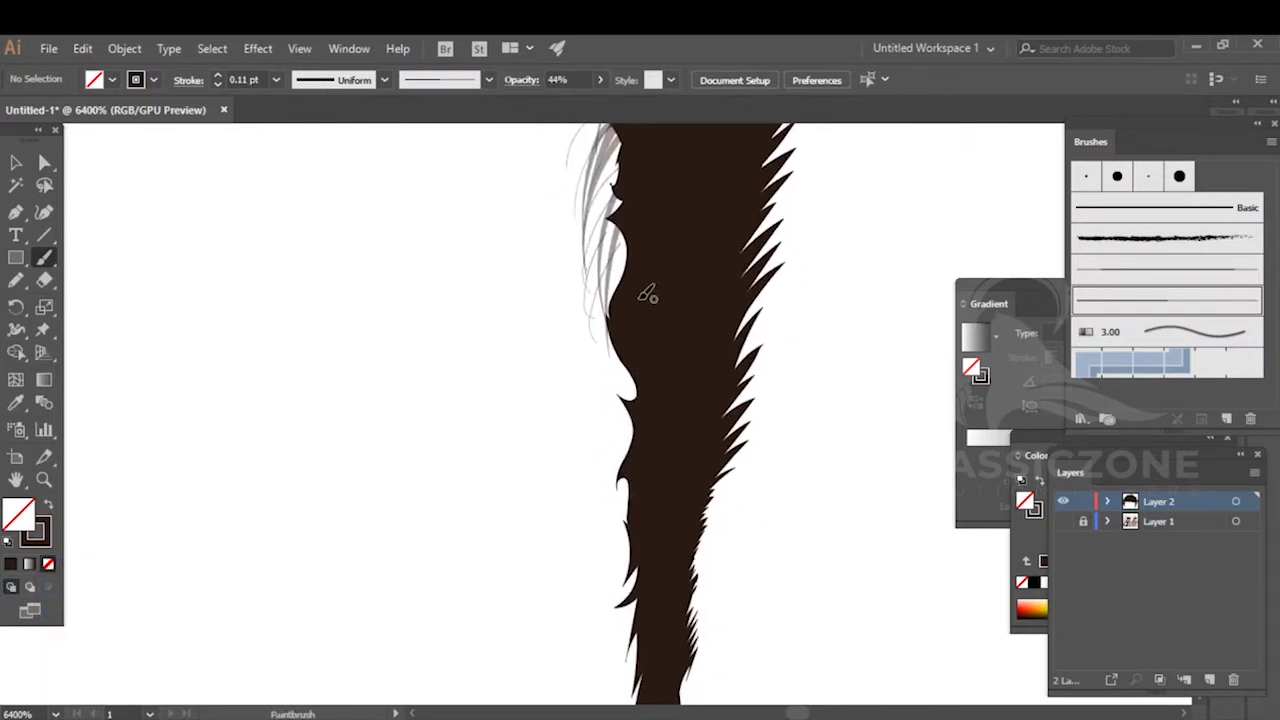
- Continue the 0.11 pt downward strands along the lower part of the left sideburn's outer edge
drag(629, 432, 631, 435)
drag(632, 339, 631, 456)
mouse_move(661, 373)
mouse_down()
mouse_move(624, 438)
mouse_move(627, 483)
mouse_up()
mouse_move(636, 437)
mouse_down()
mouse_move(624, 583)
mouse_move(650, 408)
mouse_up()
drag(640, 280, 630, 440)
drag(648, 345, 632, 495)
drag(670, 430, 642, 580)
drag(655, 512, 656, 616)
- Show Layer 1 again and paint 0.11 pt strands along the hairline at the left temple
scroll(660, 570, down, 3)
mouse_move(728, 200)
mouse_down()
mouse_move(734, 483)
mouse_move(522, 480)
mouse_move(483, 573)
mouse_up()
scroll(735, 470, down, 4)
click(1062, 521)
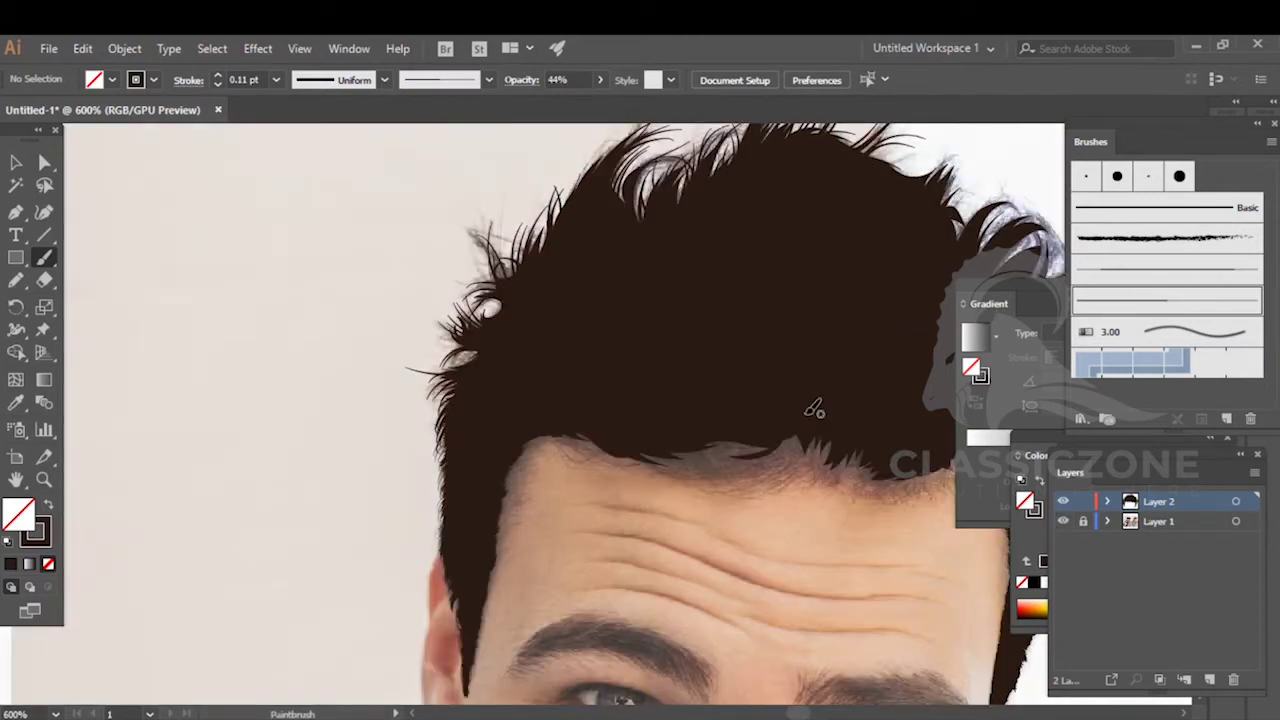
scroll(525, 465, up, 5)
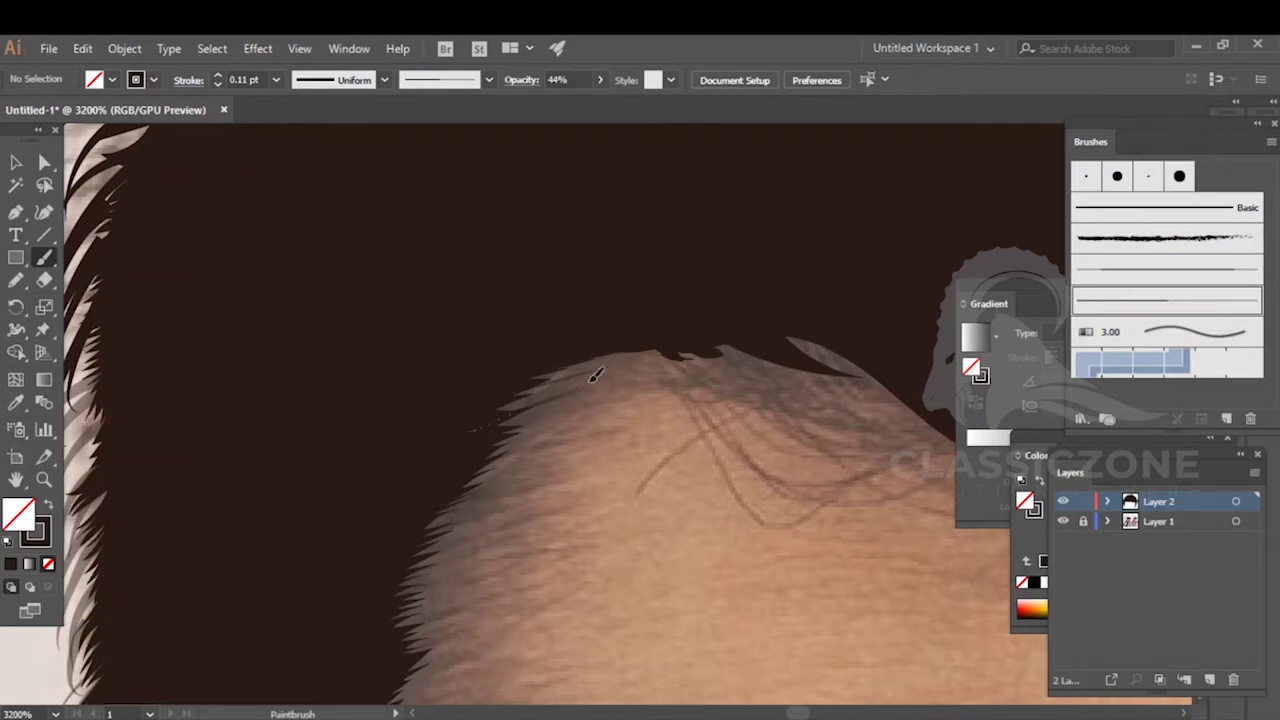
drag(461, 483, 681, 300)
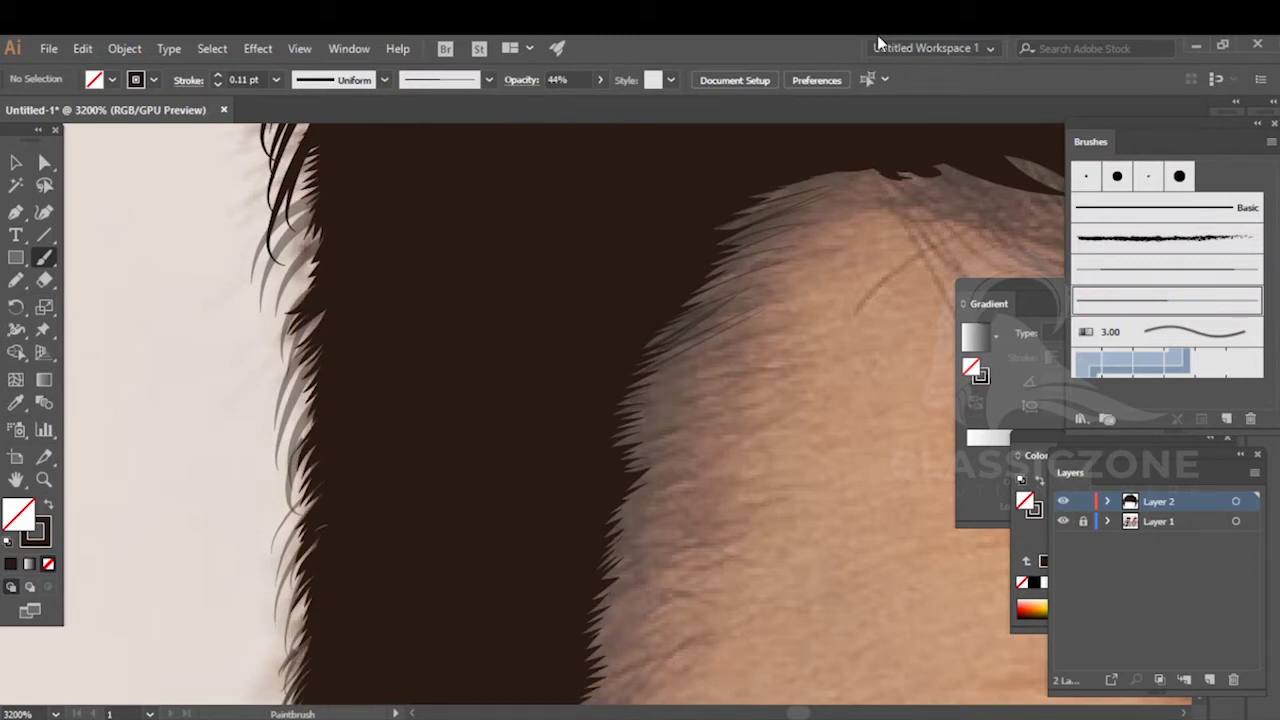
mouse_move(772, 237)
mouse_down()
mouse_move(671, 386)
mouse_move(720, 354)
mouse_up()
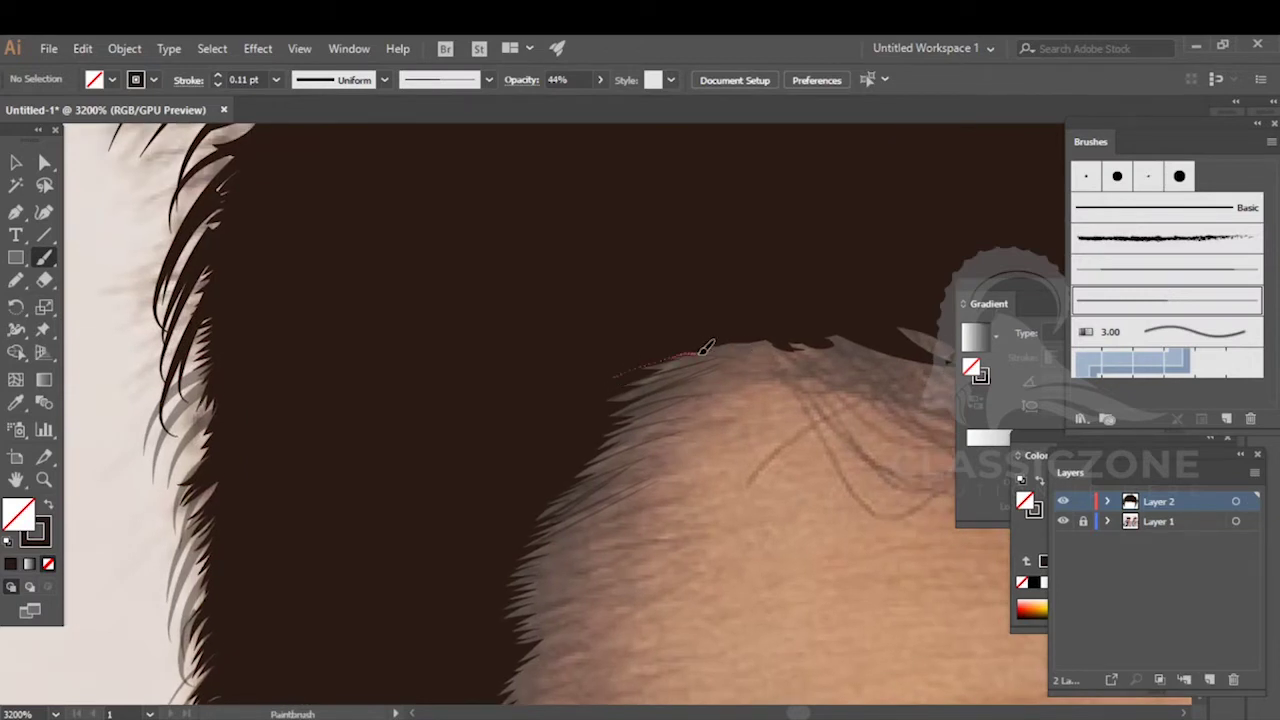
mouse_move(702, 352)
mouse_down()
mouse_move(779, 373)
mouse_move(440, 301)
mouse_up()
key(space)
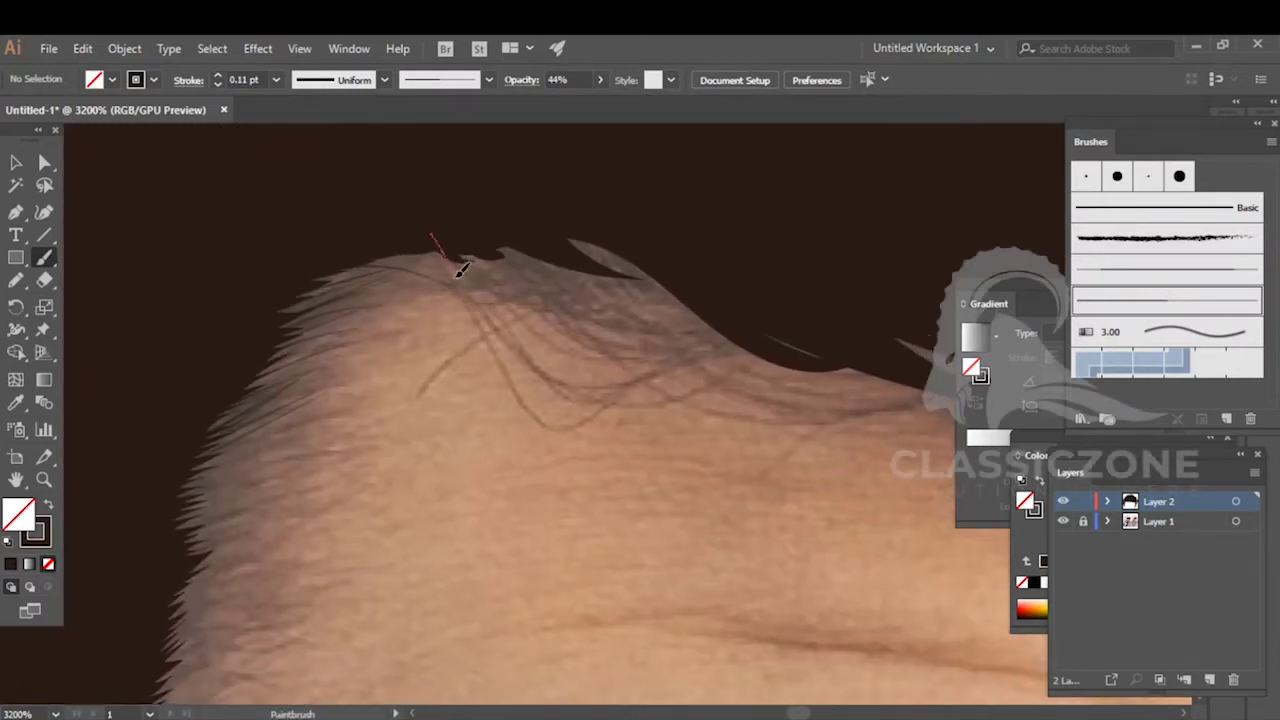
- Trace the long curved strands falling onto the forehead from the hairline's upper left corner
drag(598, 424, 604, 419)
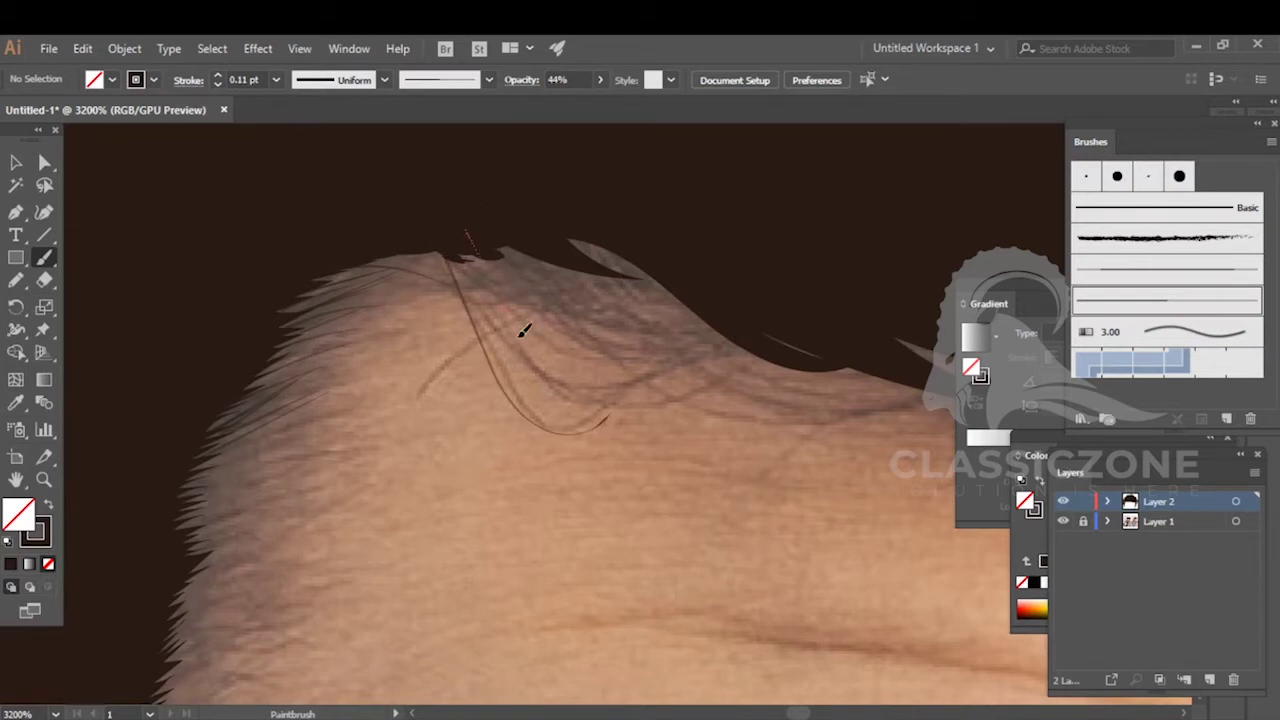
drag(695, 371, 697, 372)
drag(575, 316, 577, 318)
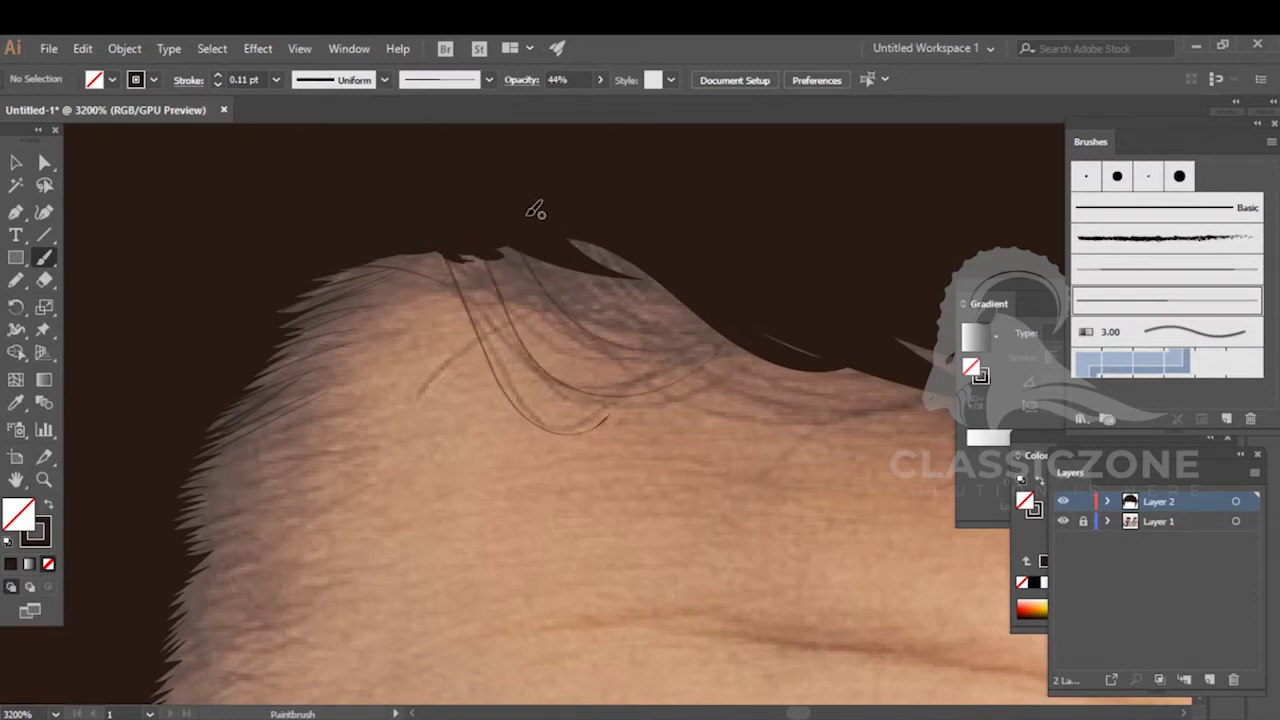
drag(682, 309, 684, 308)
mouse_move(462, 223)
mouse_down()
mouse_move(496, 275)
mouse_move(675, 356)
mouse_up()
drag(530, 362, 538, 371)
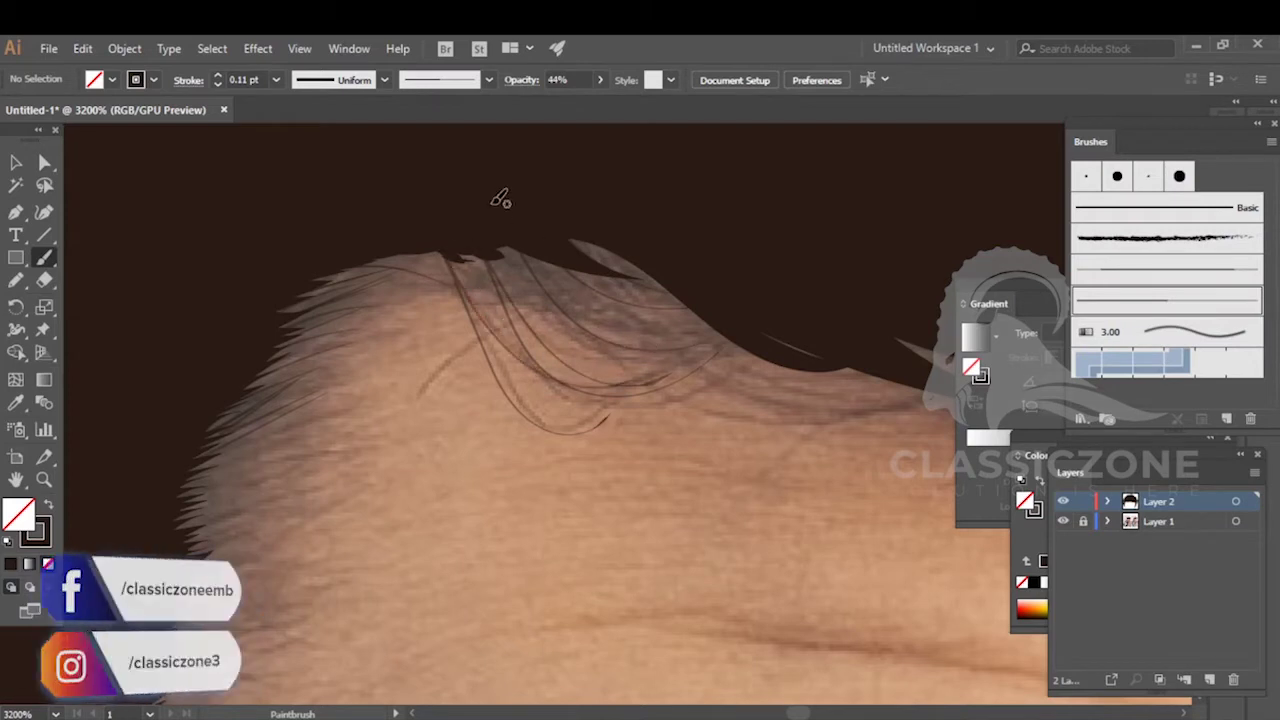
- Paint crossing 0.11 pt strands from the left hairline corner along the slope towards the fringe
drag(661, 310, 431, 260)
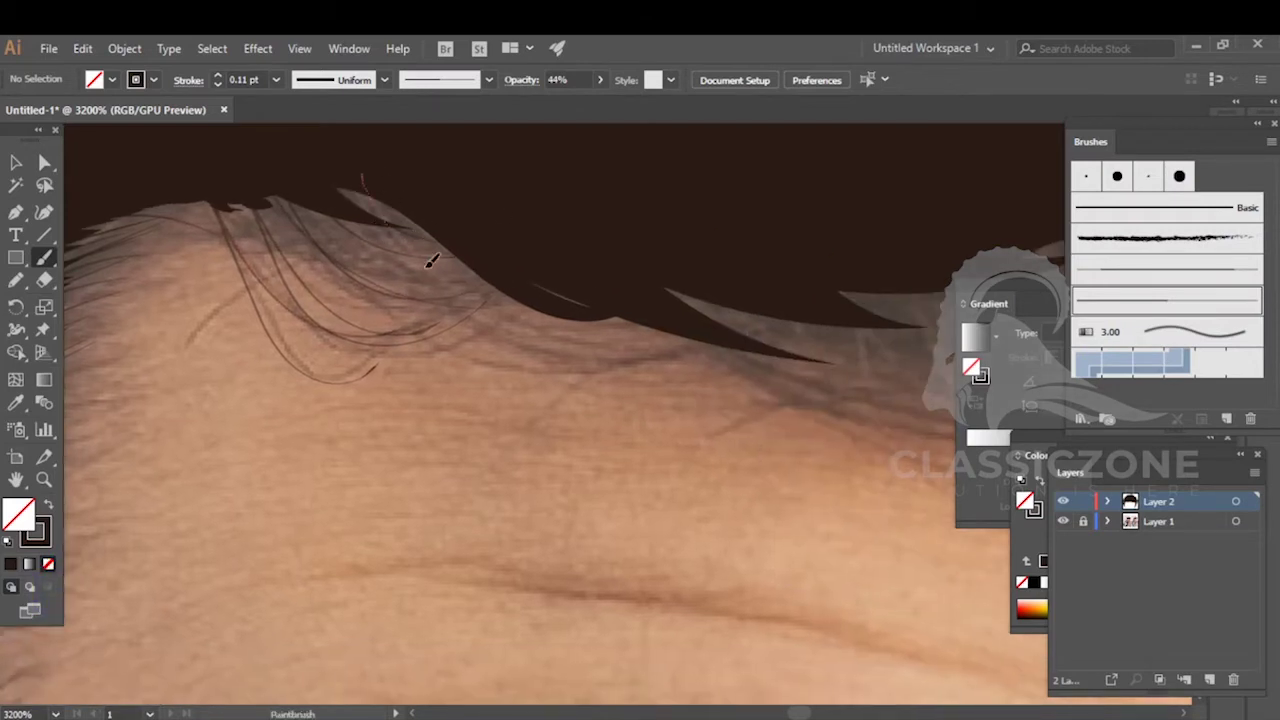
drag(603, 348, 781, 293)
drag(421, 197, 435, 237)
drag(553, 360, 756, 338)
mouse_move(815, 264)
mouse_down()
mouse_move(869, 271)
mouse_move(871, 246)
mouse_up()
drag(356, 162, 404, 213)
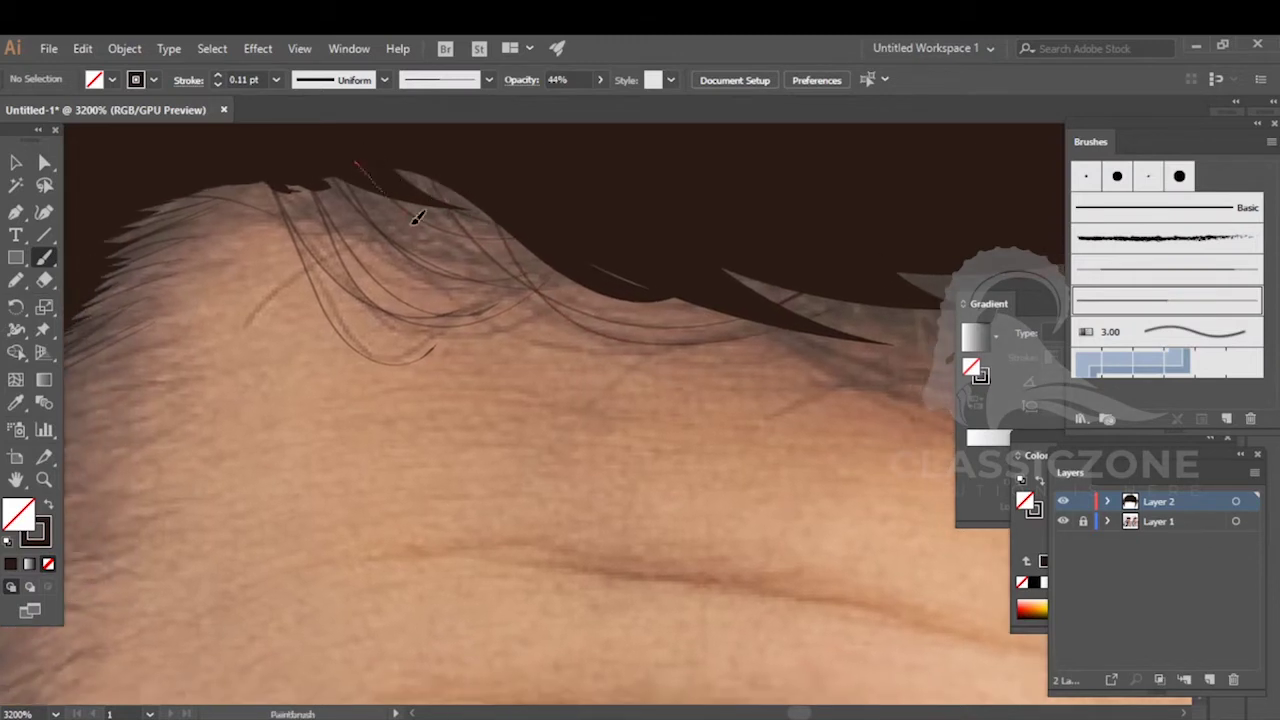
drag(583, 303, 605, 300)
- Paint fine strands from the pointed notches in the left half of the fringe down onto the forehead
mouse_move(709, 251)
mouse_down()
mouse_move(395, 250)
mouse_move(435, 293)
mouse_up()
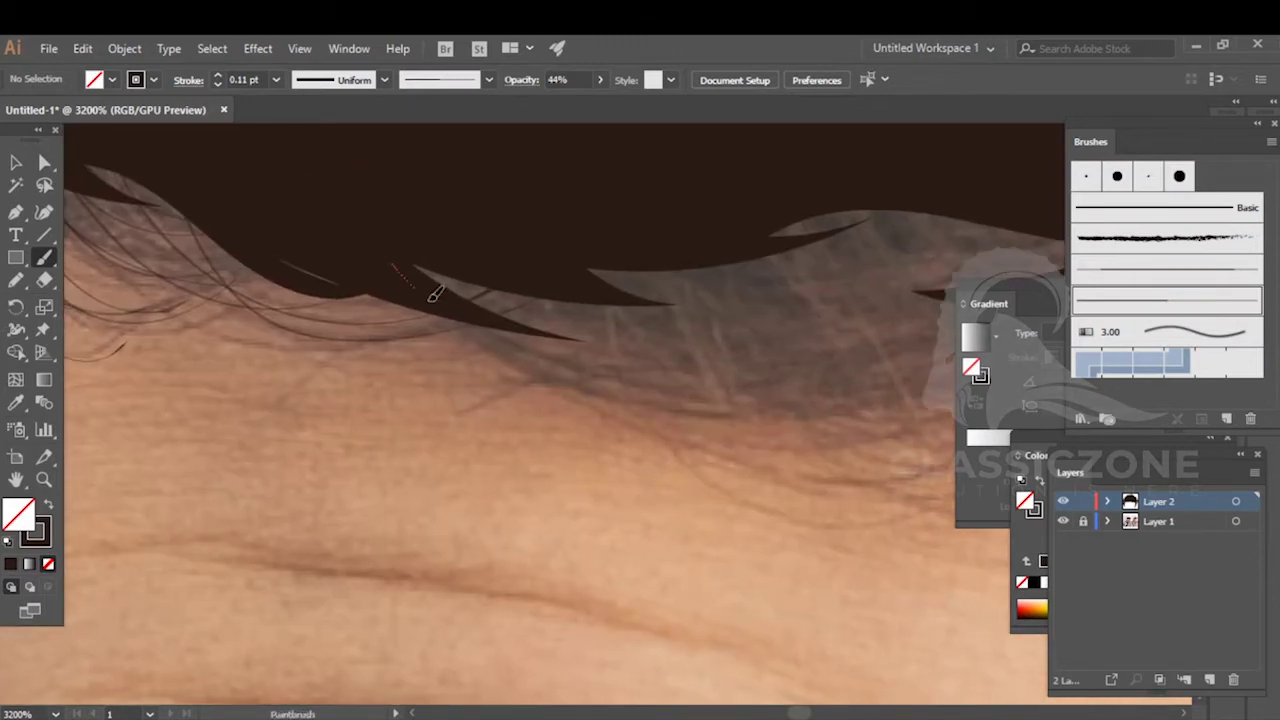
drag(687, 393, 755, 395)
drag(483, 258, 526, 300)
drag(792, 380, 810, 378)
drag(701, 331, 576, 339)
scroll(580, 337, down, 1)
drag(409, 276, 498, 356)
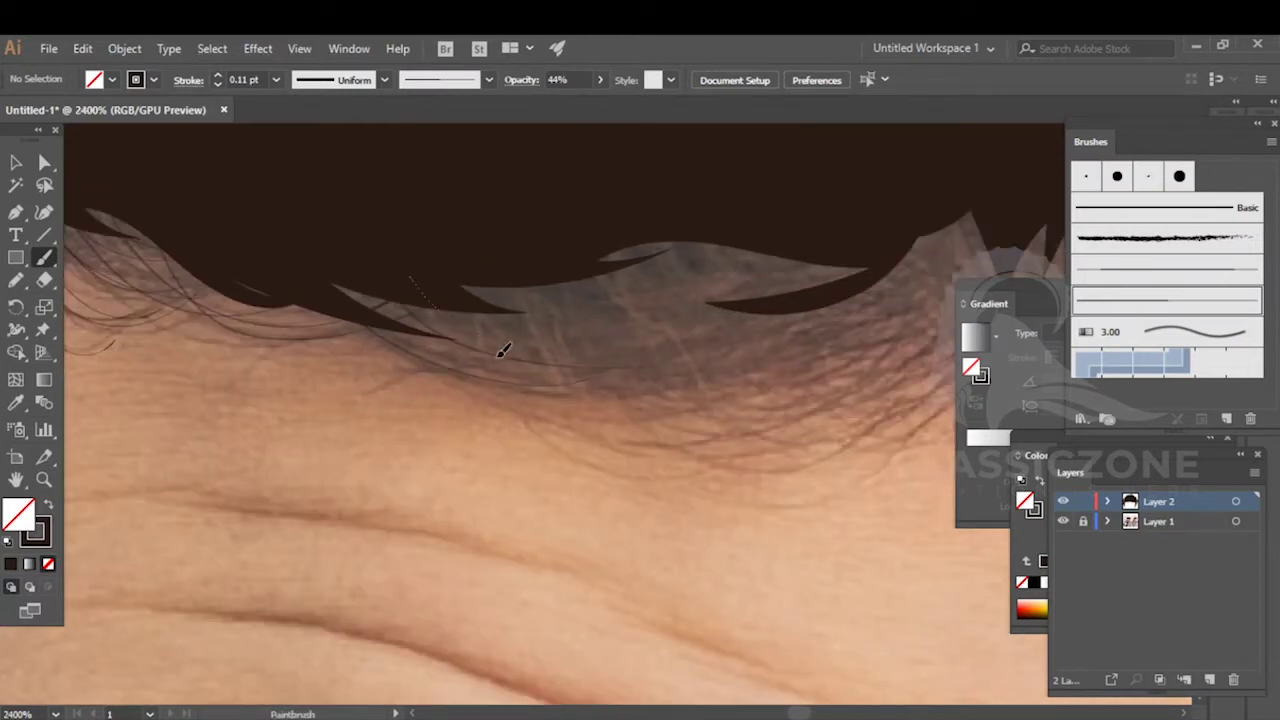
- Paint long sweeping strands beneath the fringe, curving up towards the hairline's central peak
drag(835, 380, 986, 180)
drag(805, 247, 688, 307)
drag(357, 326, 415, 371)
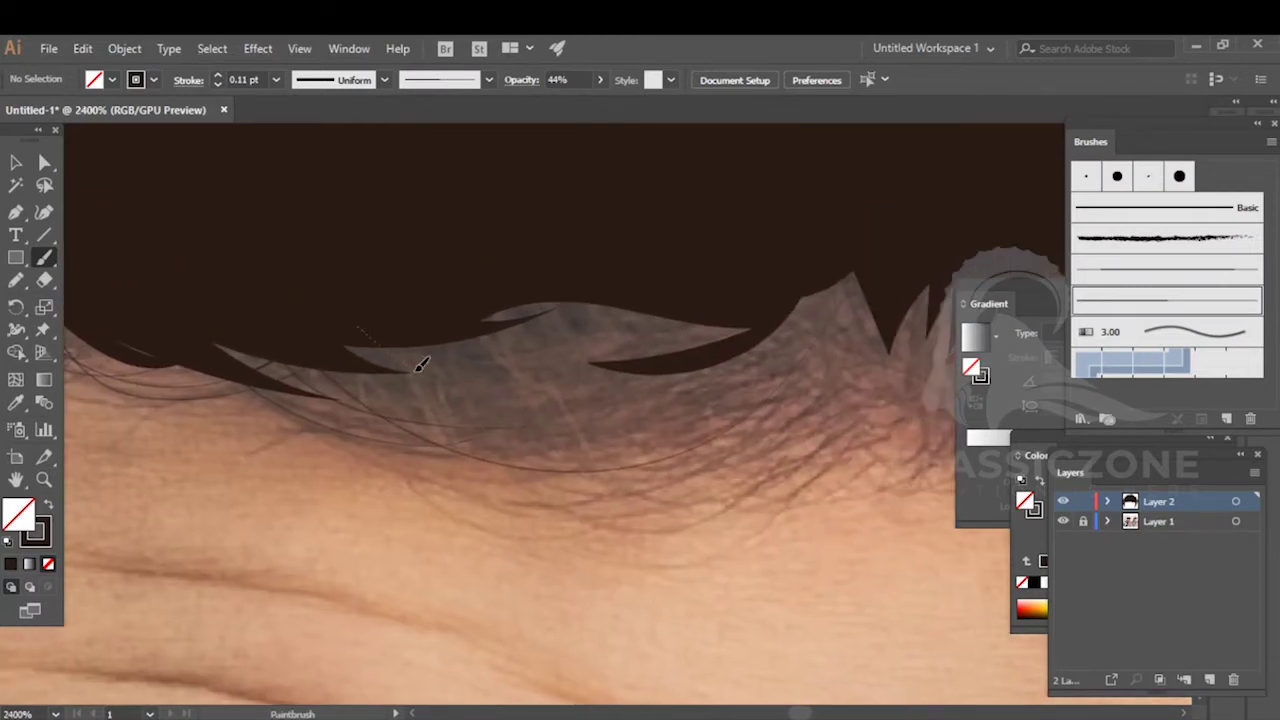
drag(458, 322, 505, 352)
drag(855, 284, 870, 242)
- Compare the strands with Layer 1 hidden and shown, and add 0.11 pt strands sweeping from the hairline's central peak
scroll(518, 377, down, 4)
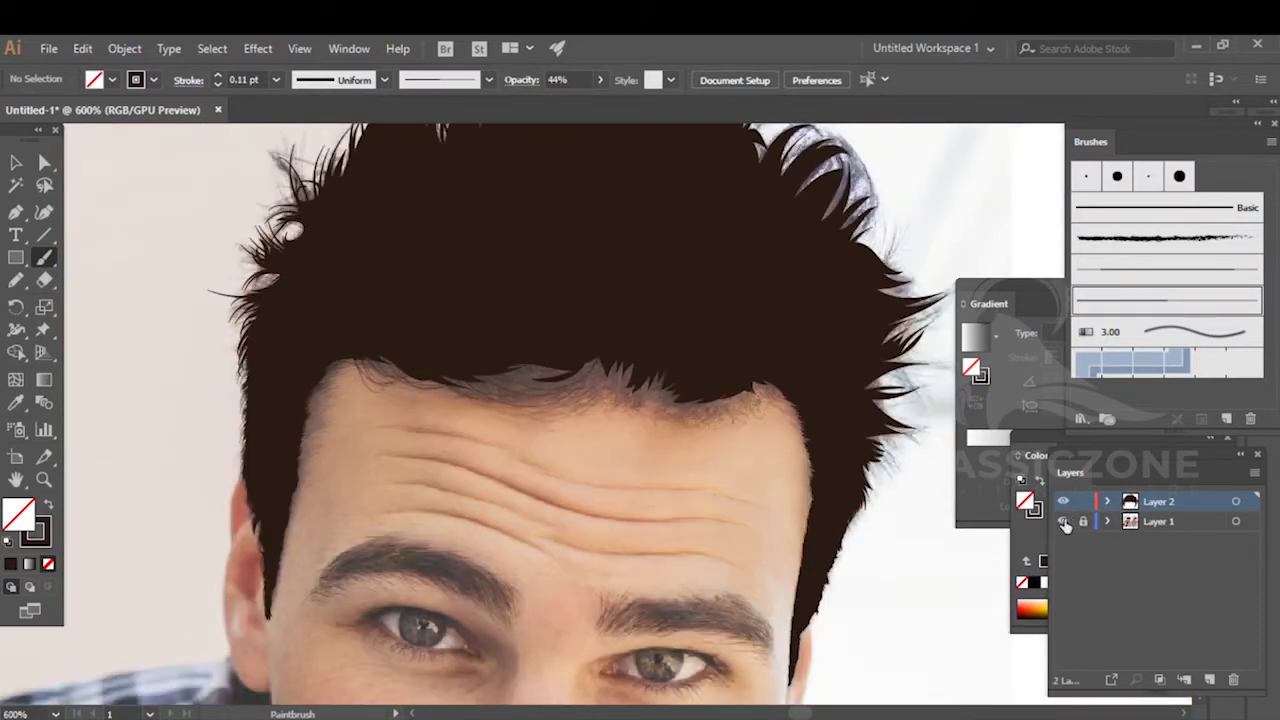
click(1063, 521)
click(1063, 521)
scroll(674, 343, up, 4)
drag(743, 352, 725, 376)
drag(434, 474, 430, 472)
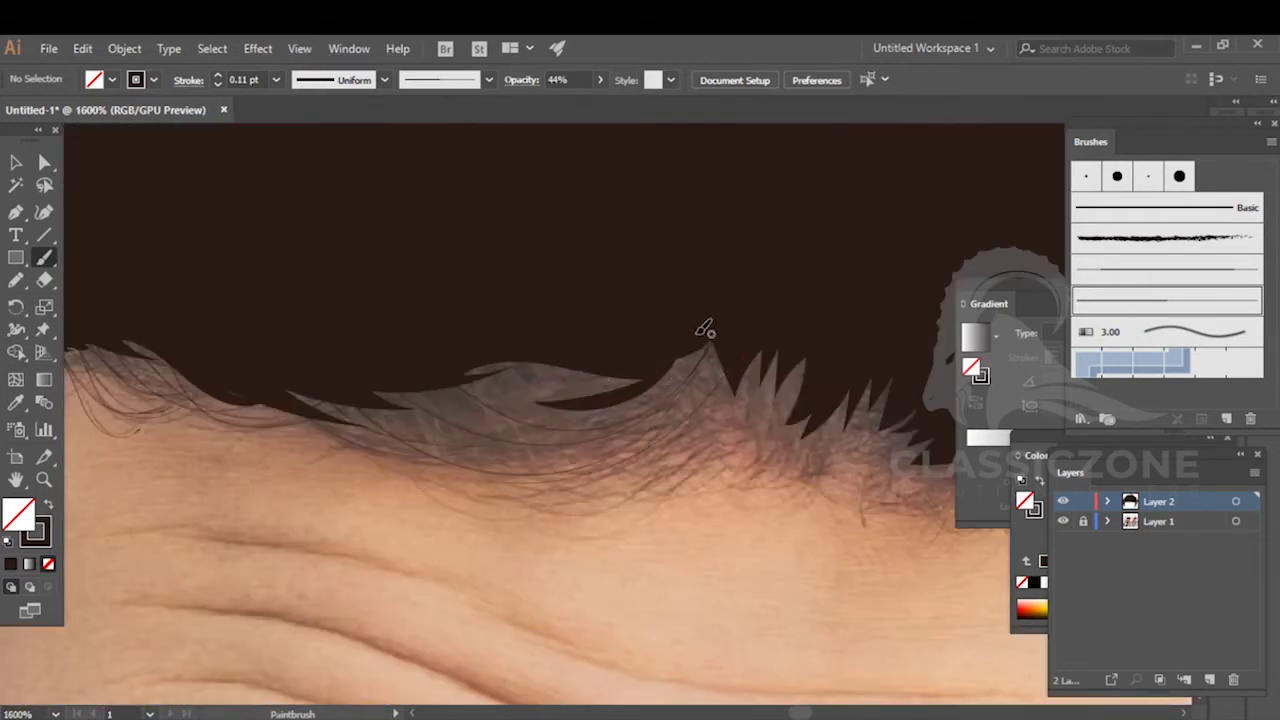
- Paint sweeping strands across the fringe gap beside the central peak with stroke weights of 1 pt, 0.5 pt and 0.25 pt
click(218, 77)
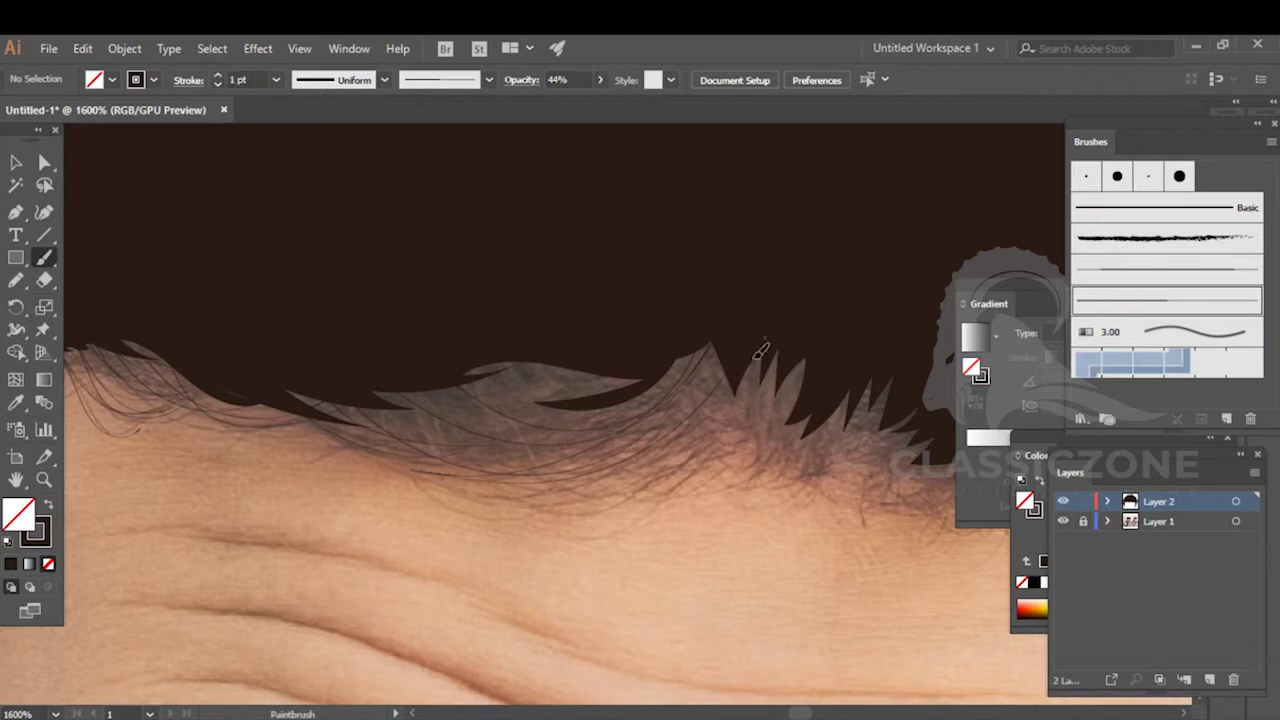
drag(766, 333, 484, 477)
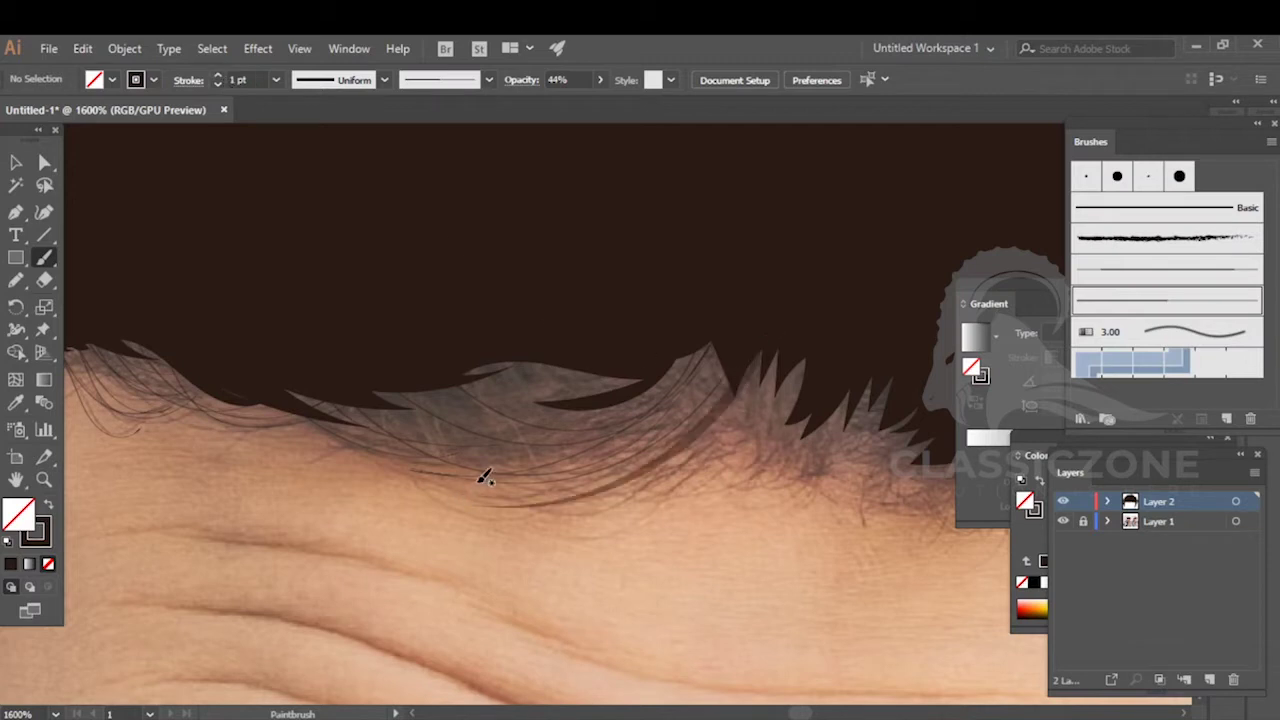
click(217, 84)
mouse_move(709, 357)
mouse_down()
mouse_move(390, 456)
mouse_move(383, 423)
mouse_up()
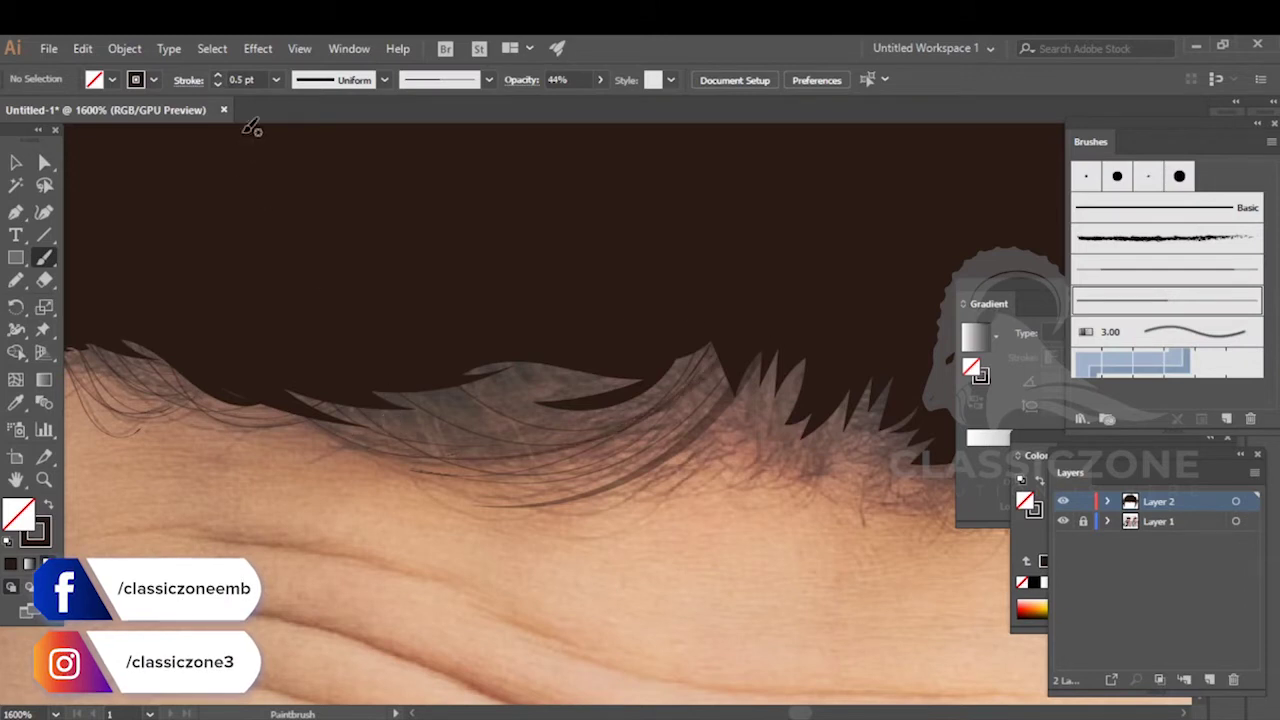
click(217, 85)
mouse_move(731, 328)
mouse_down()
mouse_move(665, 447)
mouse_move(435, 462)
mouse_up()
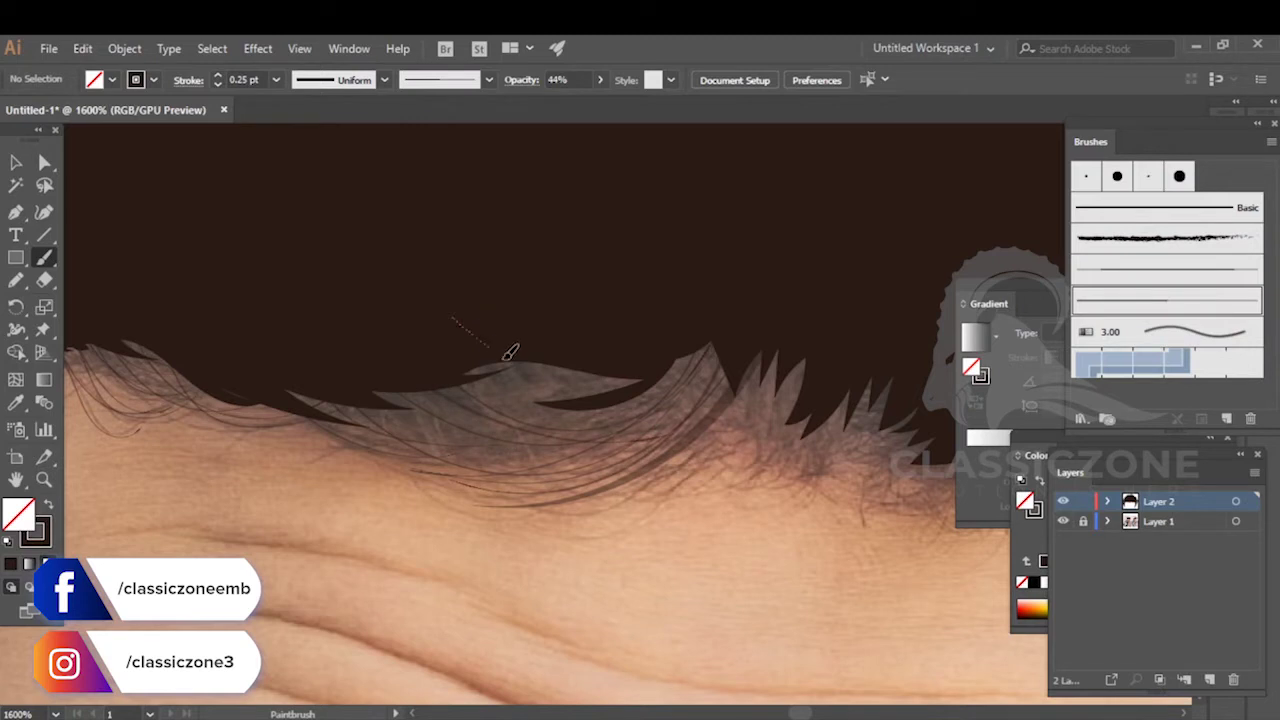
mouse_move(720, 314)
mouse_down()
mouse_move(514, 371)
mouse_move(330, 397)
mouse_up()
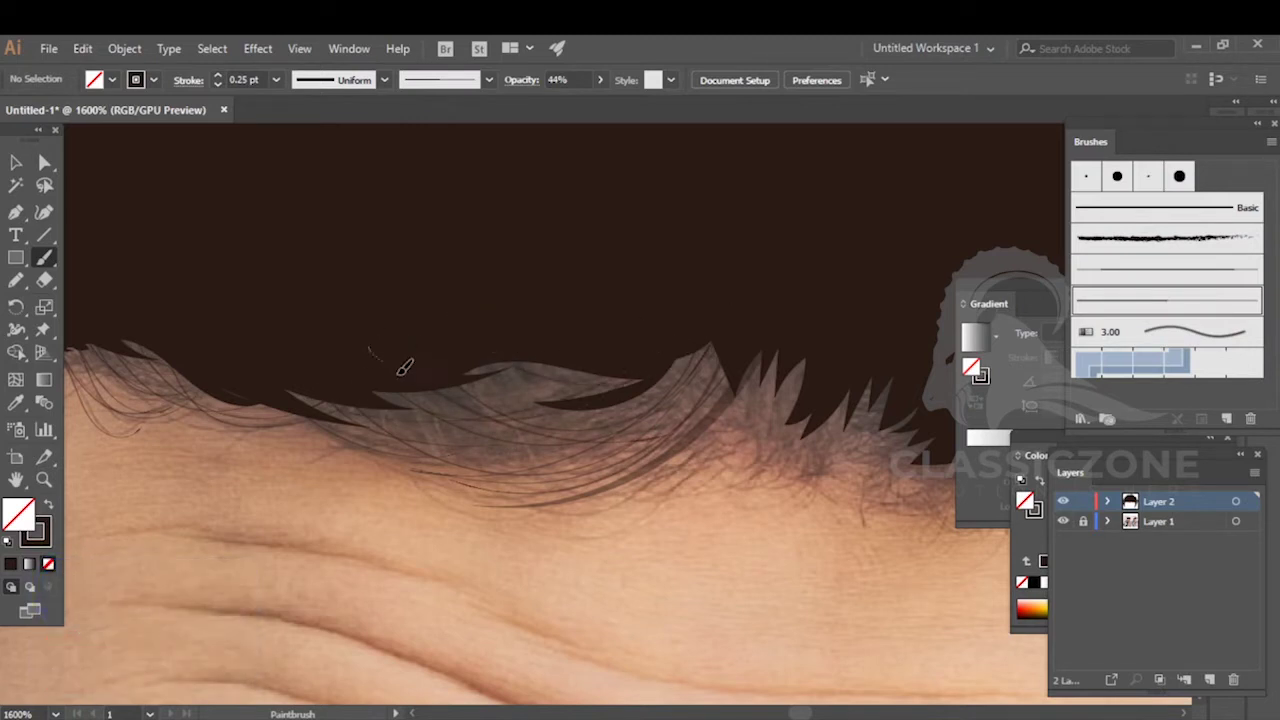
- Paint 0.25 pt strands downward beside the central peak and undo the last stroke
key(space)
drag(769, 387, 639, 310)
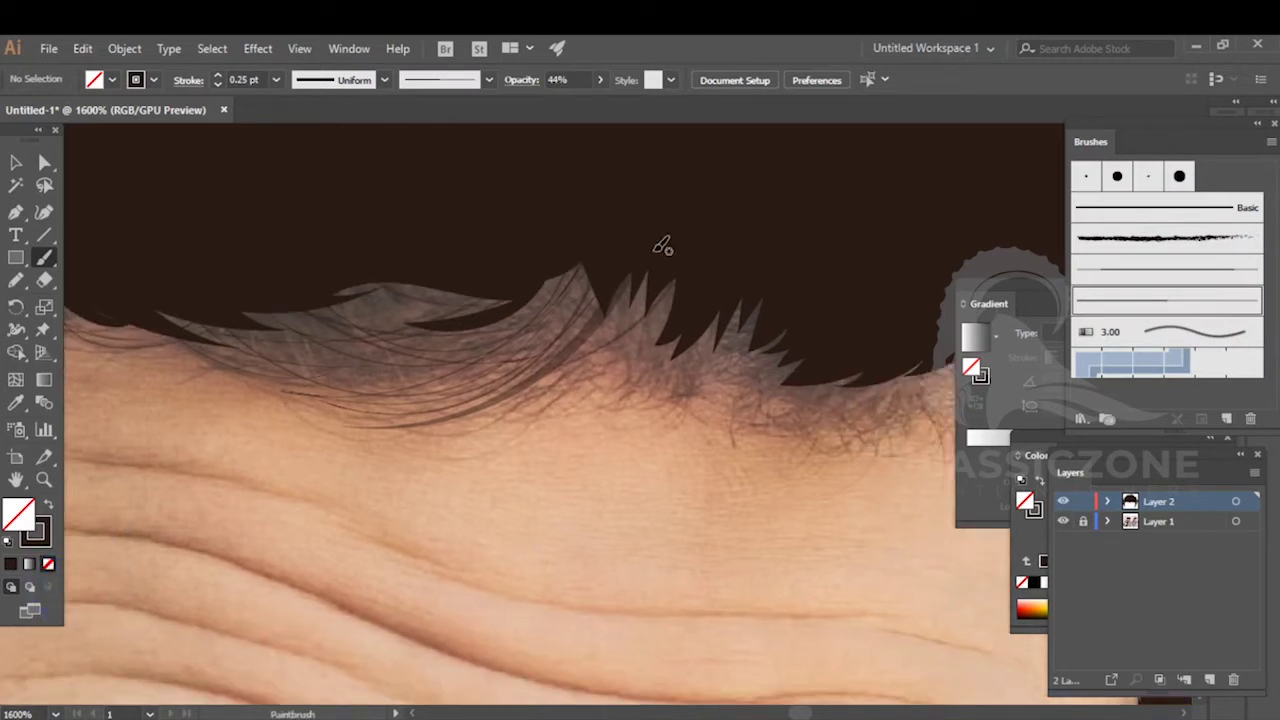
drag(522, 390, 523, 392)
mouse_move(689, 249)
mouse_down()
mouse_move(639, 347)
mouse_move(524, 424)
mouse_up()
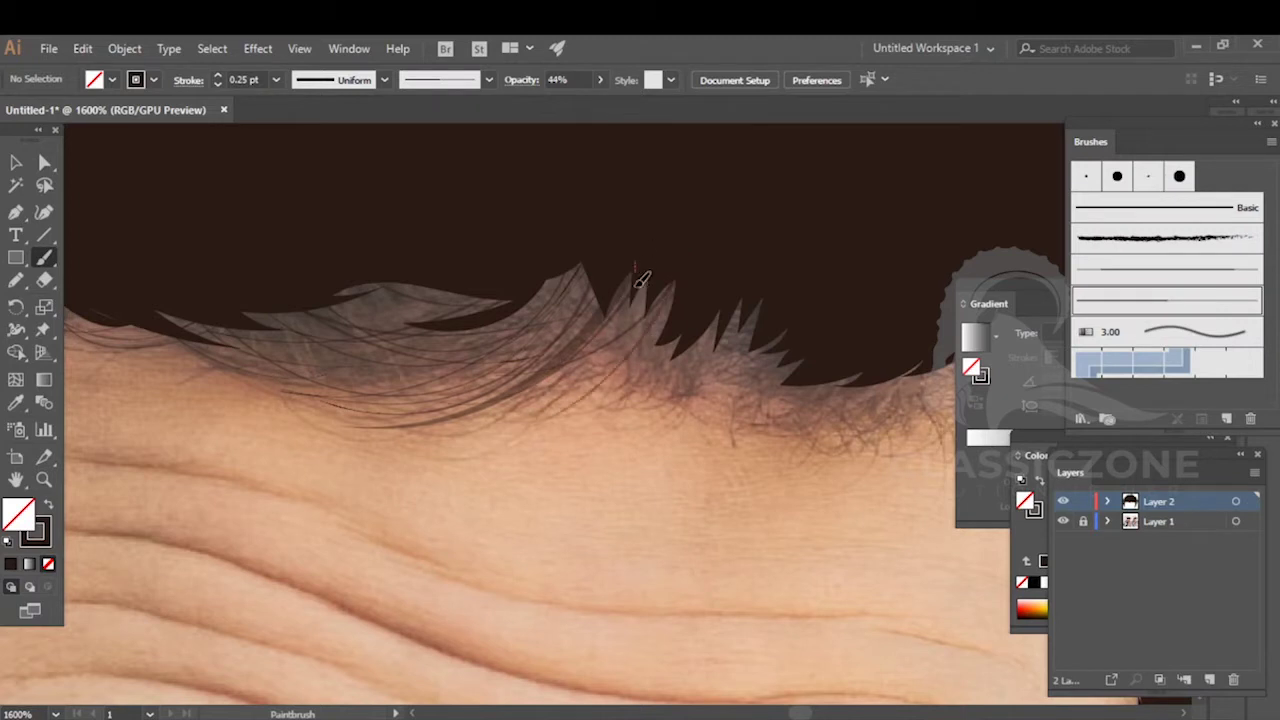
drag(617, 430, 616, 431)
key(ctrl+z)
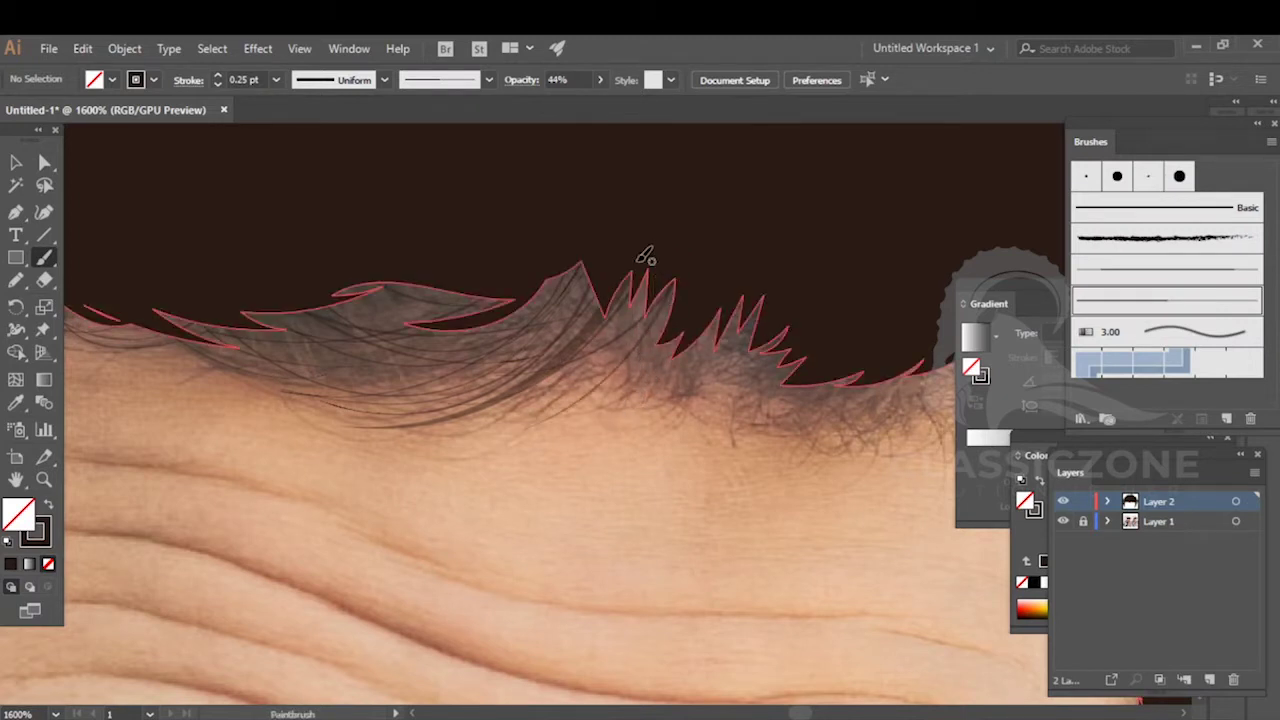
- Paint short curved 0.25 pt strands below the two spiky clusters right of the central peak
mouse_move(632, 352)
mouse_down()
mouse_move(610, 404)
mouse_move(660, 339)
mouse_move(654, 291)
mouse_move(626, 408)
mouse_up()
drag(689, 376, 627, 413)
mouse_move(693, 378)
mouse_down()
mouse_move(666, 424)
mouse_move(636, 437)
mouse_up()
mouse_move(706, 284)
mouse_down()
mouse_move(706, 331)
mouse_move(665, 392)
mouse_move(628, 413)
mouse_up()
mouse_move(676, 367)
mouse_down()
mouse_move(580, 328)
mouse_move(618, 362)
mouse_move(603, 372)
mouse_up()
mouse_move(685, 273)
mouse_down()
mouse_move(645, 348)
mouse_move(627, 355)
mouse_move(679, 321)
mouse_move(708, 333)
mouse_move(762, 325)
mouse_move(675, 391)
mouse_up()
drag(793, 331, 681, 409)
- Continue the 0.25 pt strands along the right half of the hairline up to its corner
drag(798, 338, 549, 337)
mouse_move(646, 275)
mouse_down()
mouse_move(707, 328)
mouse_move(633, 322)
mouse_move(680, 346)
mouse_up()
drag(602, 286, 645, 383)
drag(611, 310, 643, 385)
drag(620, 340, 574, 412)
mouse_move(600, 319)
mouse_down()
mouse_move(596, 372)
mouse_move(541, 421)
mouse_up()
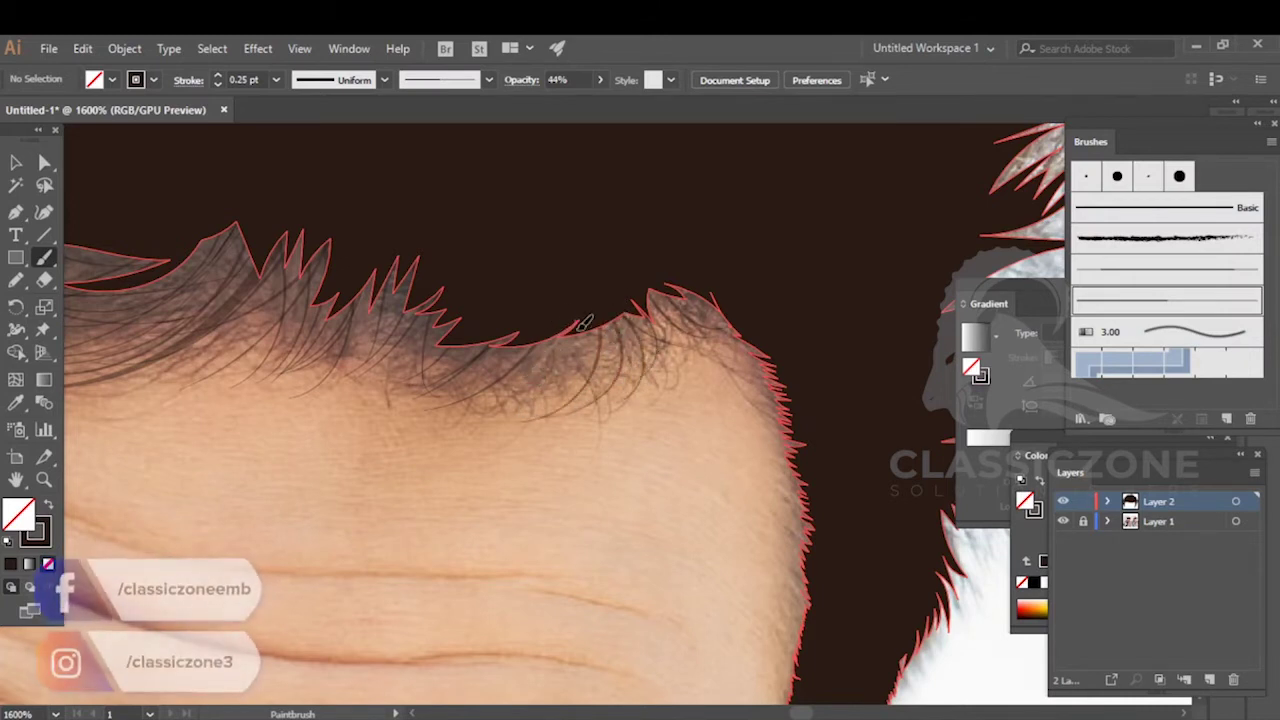
drag(518, 403, 480, 417)
drag(552, 323, 671, 329)
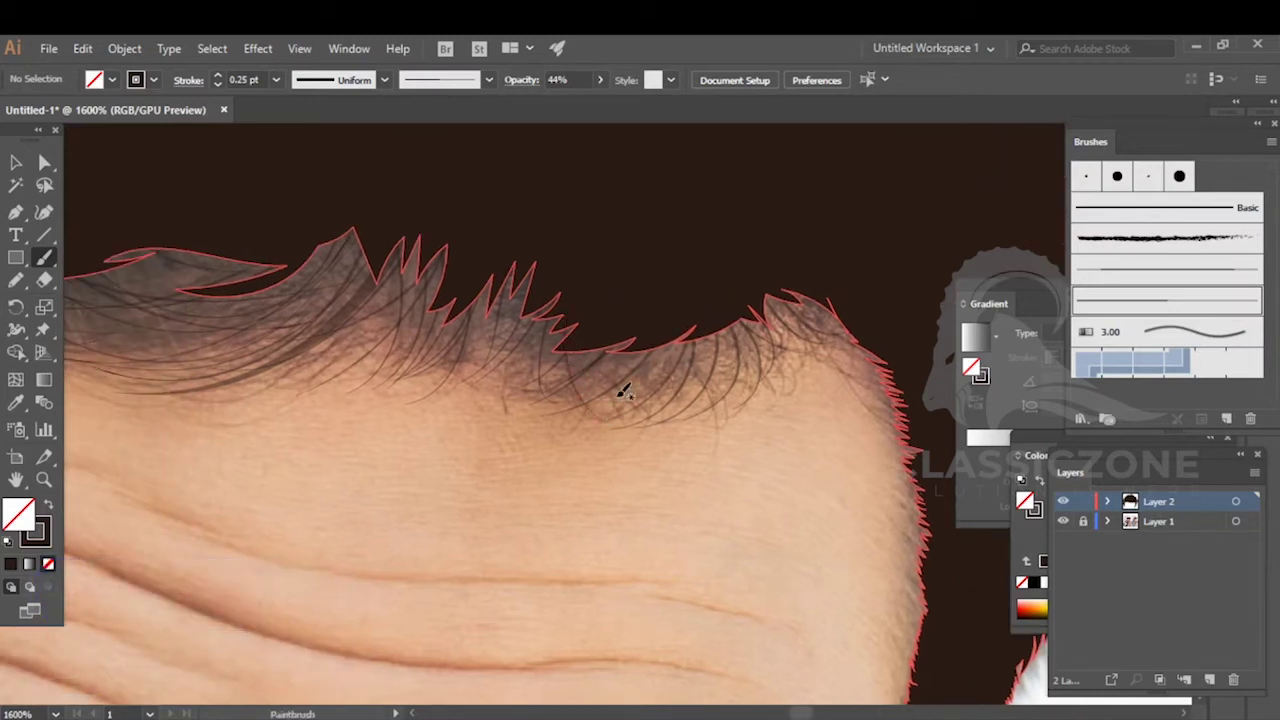
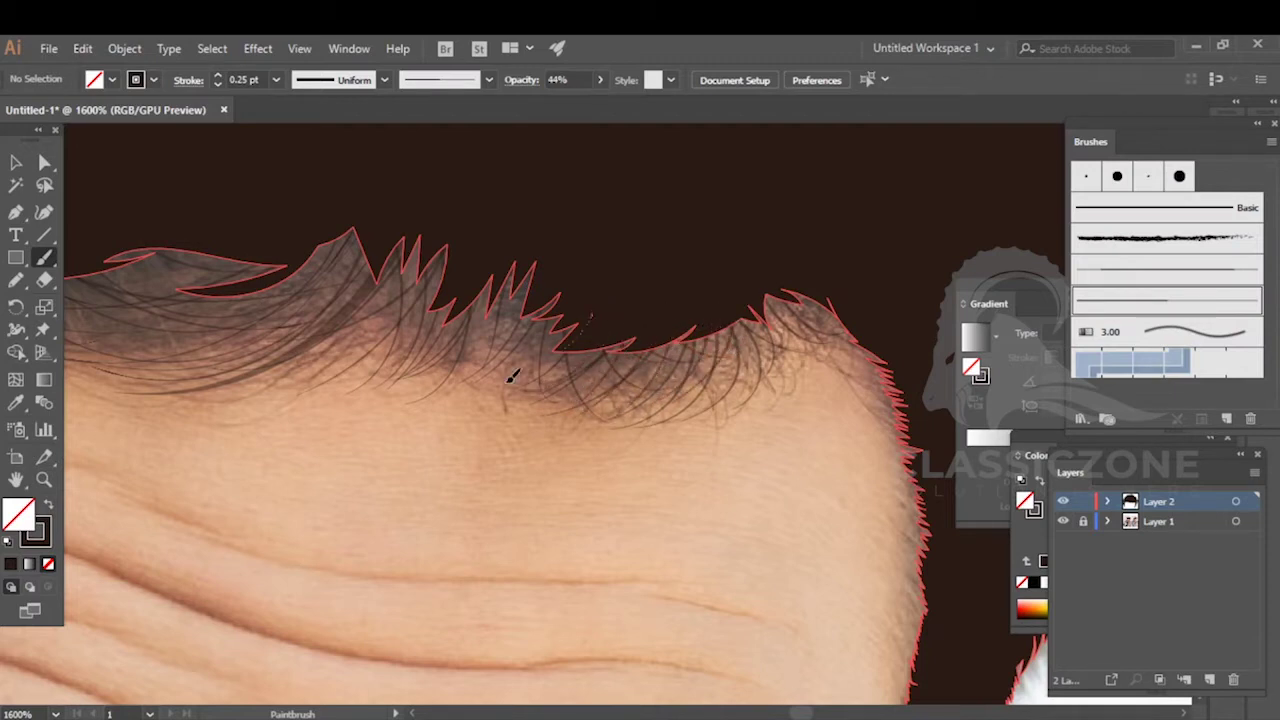
- Fill in more 0.25 pt strands at the second spiky cluster and around the hairline's right corner
drag(527, 256, 507, 310)
drag(486, 258, 485, 280)
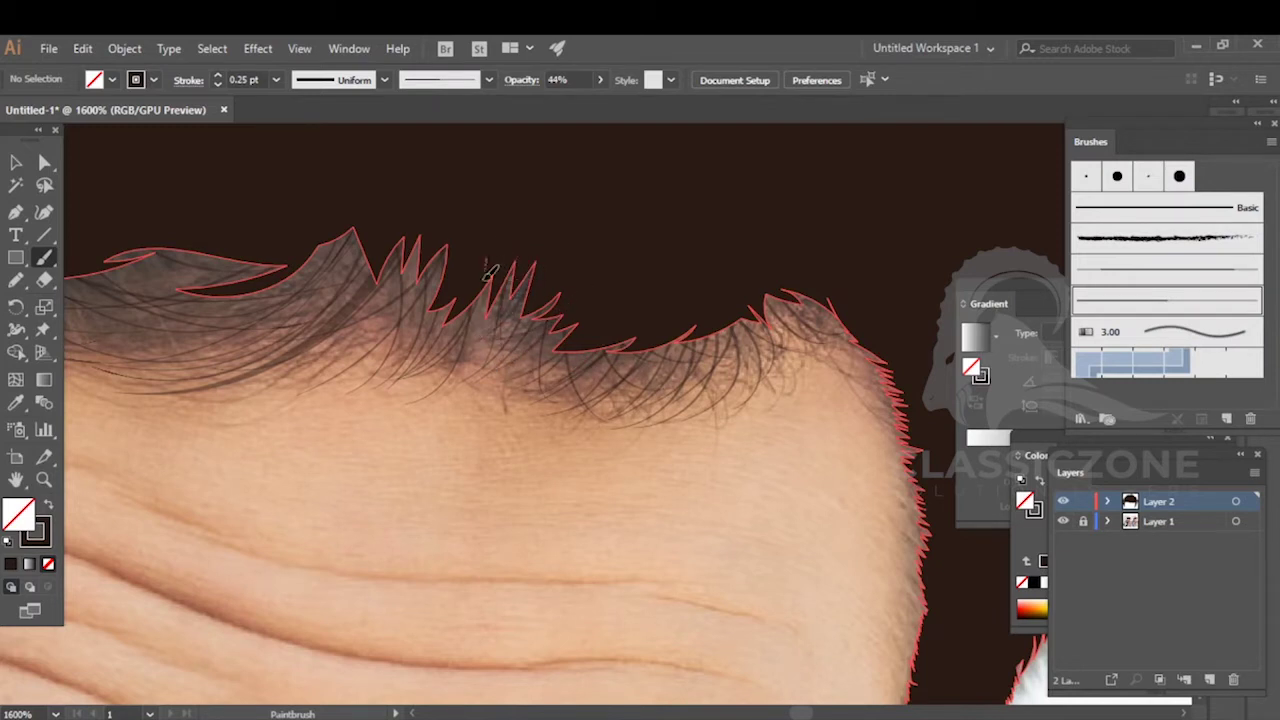
drag(498, 373, 502, 380)
mouse_move(754, 292)
mouse_down()
mouse_move(751, 343)
mouse_move(702, 398)
mouse_up()
mouse_move(711, 315)
mouse_down()
mouse_move(708, 384)
mouse_move(763, 361)
mouse_up()
mouse_move(780, 290)
mouse_down()
mouse_move(768, 362)
mouse_move(790, 347)
mouse_up()
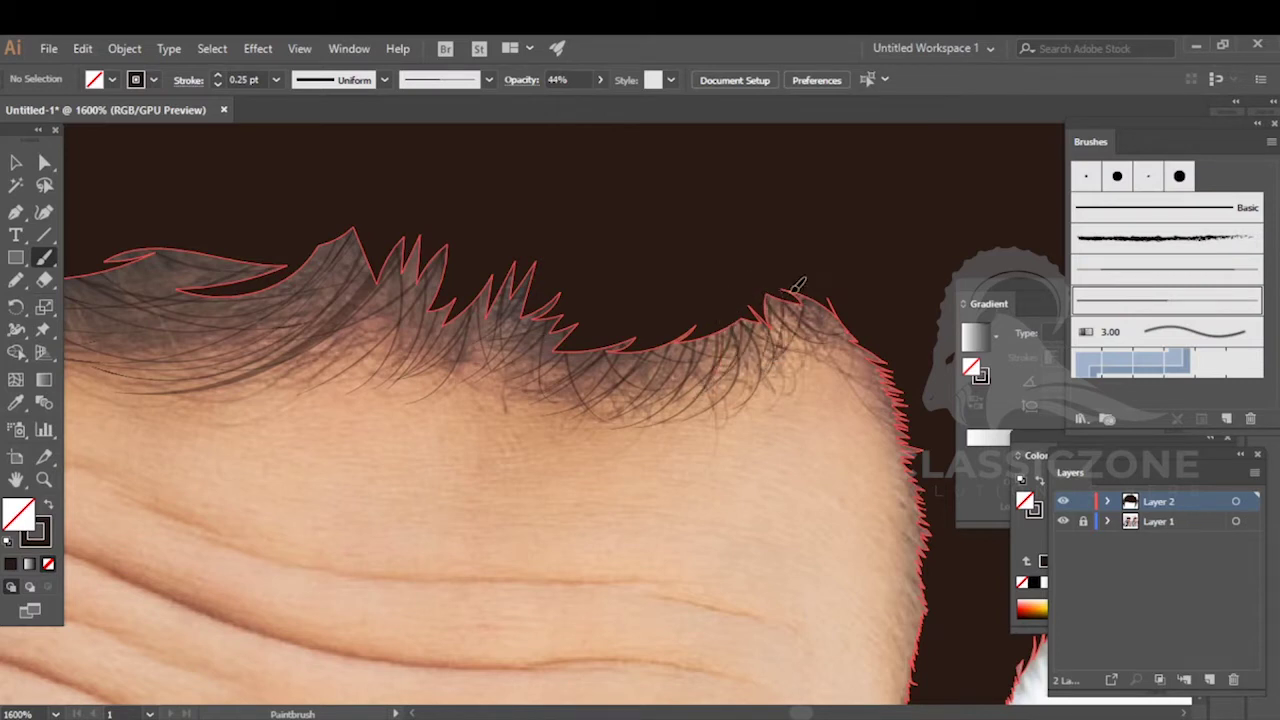
mouse_move(880, 394)
mouse_down()
mouse_move(843, 357)
mouse_move(853, 366)
mouse_up()
- Hide Layer 1 to examine the hairline strands on white, and show the layer again
click(1064, 521)
scroll(725, 340, down, 4)
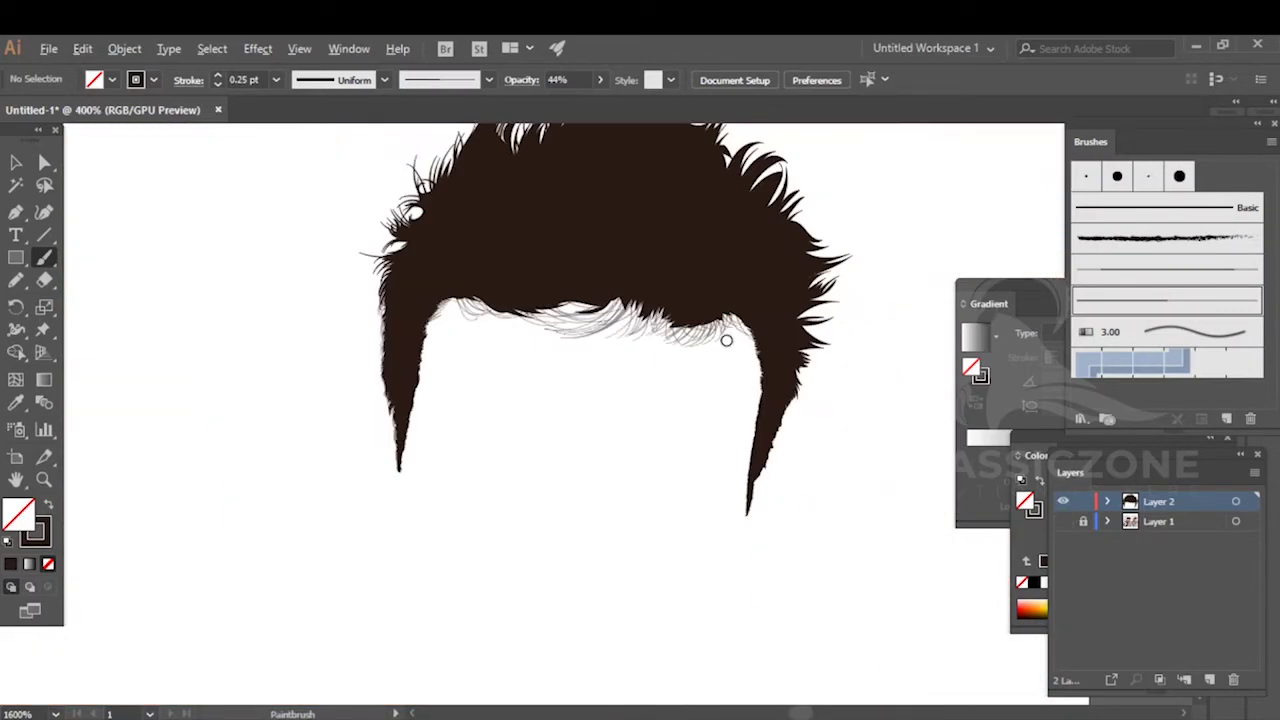
scroll(567, 280, up, 5)
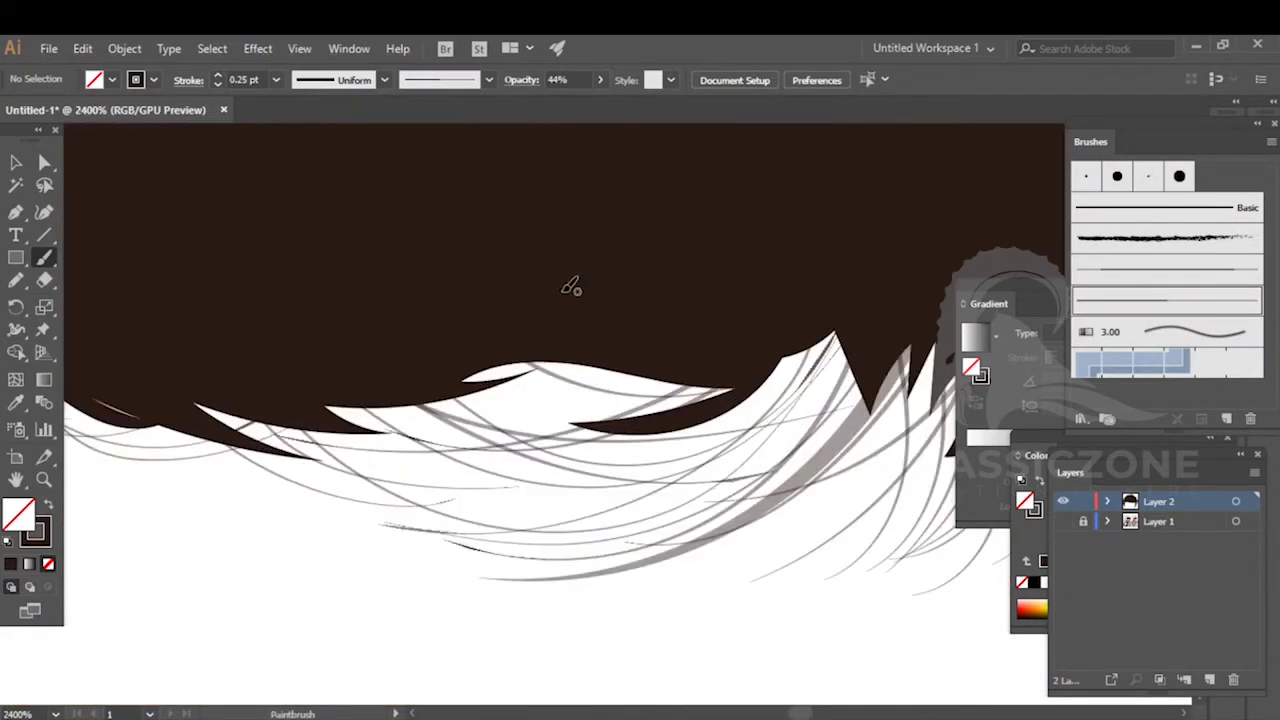
click(1064, 521)
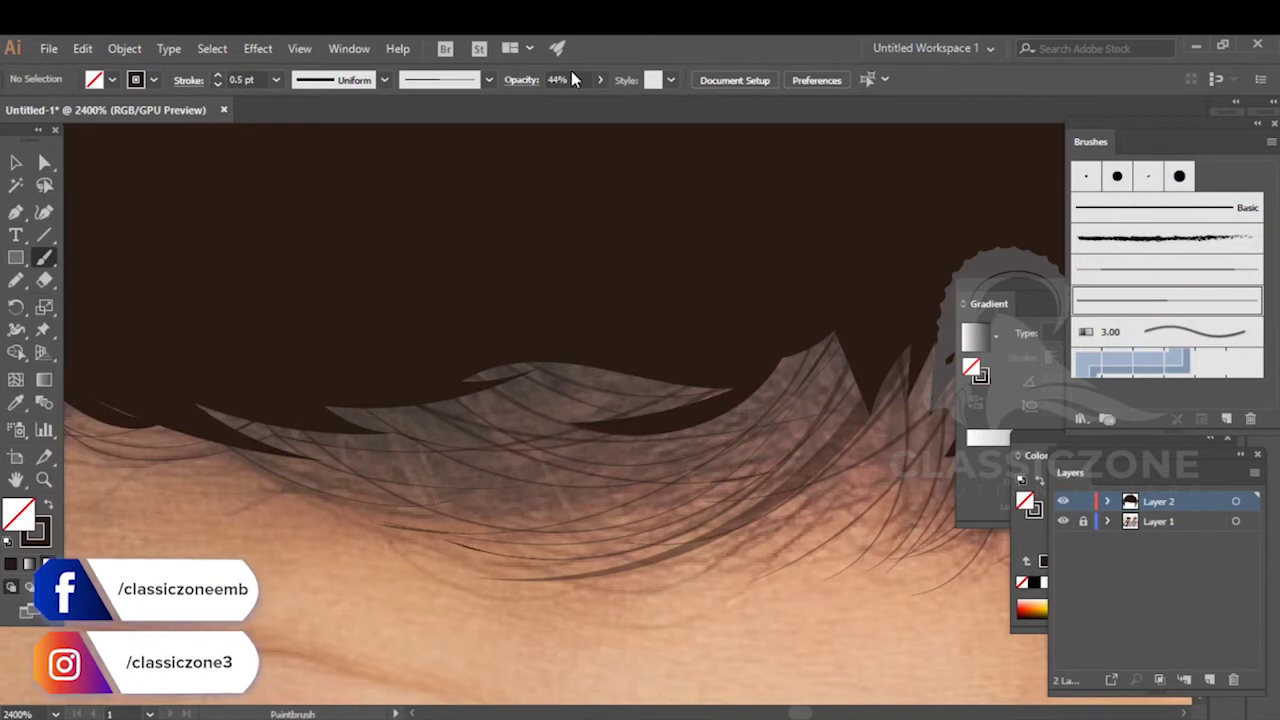
- Set the opacity to 88% and paint 0.5 pt strands across the wavy gap left of the hairline's central peak
drag(575, 80, 463, 87)
text(880)
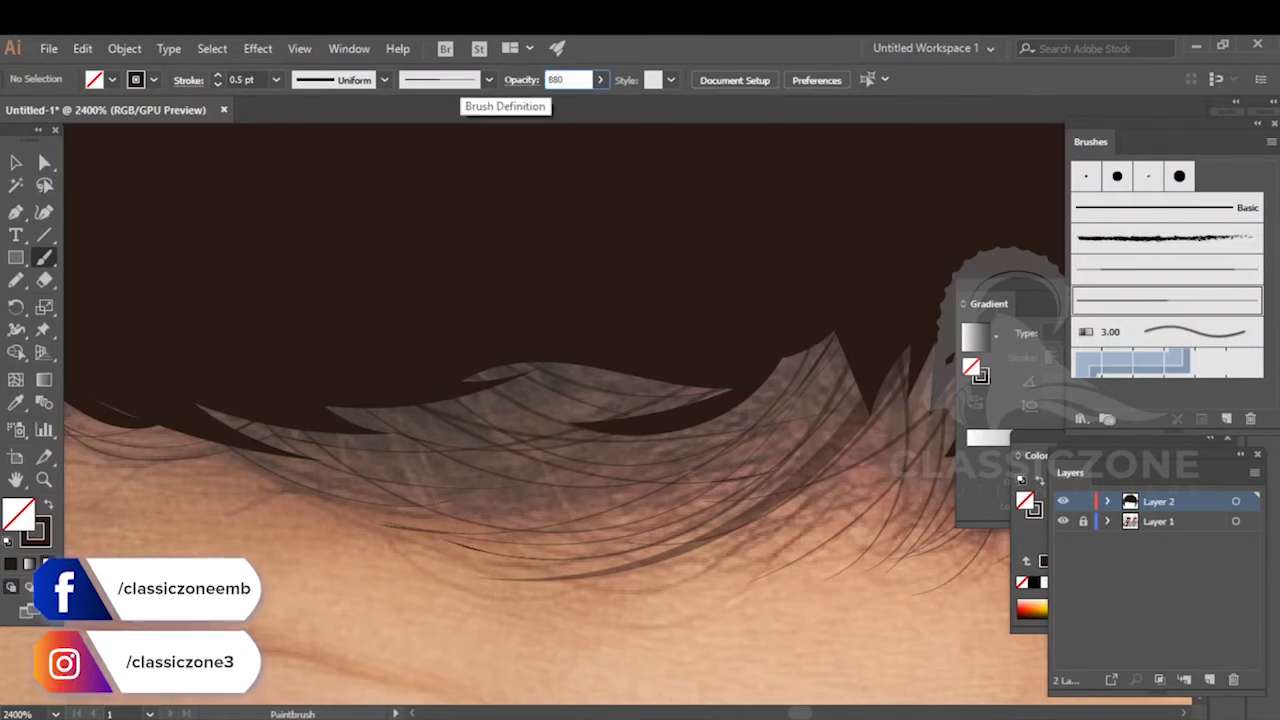
key(Return)
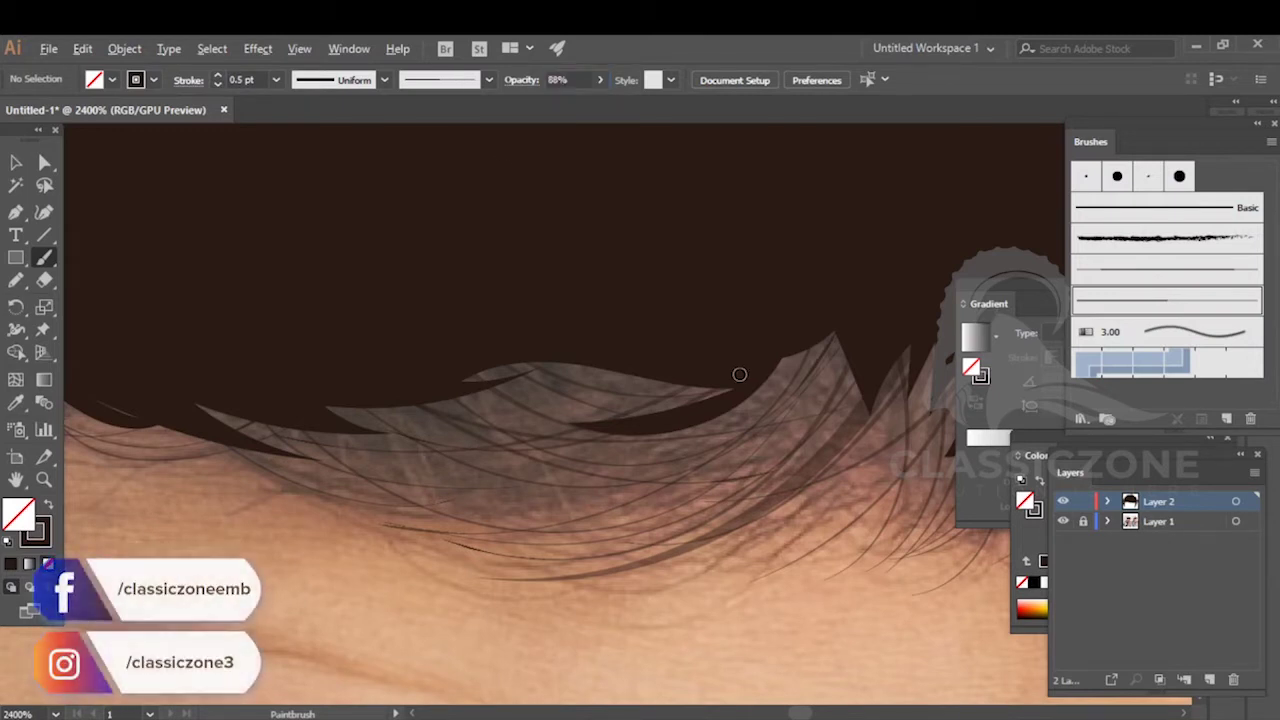
scroll(741, 374, down, 2)
drag(558, 416, 700, 404)
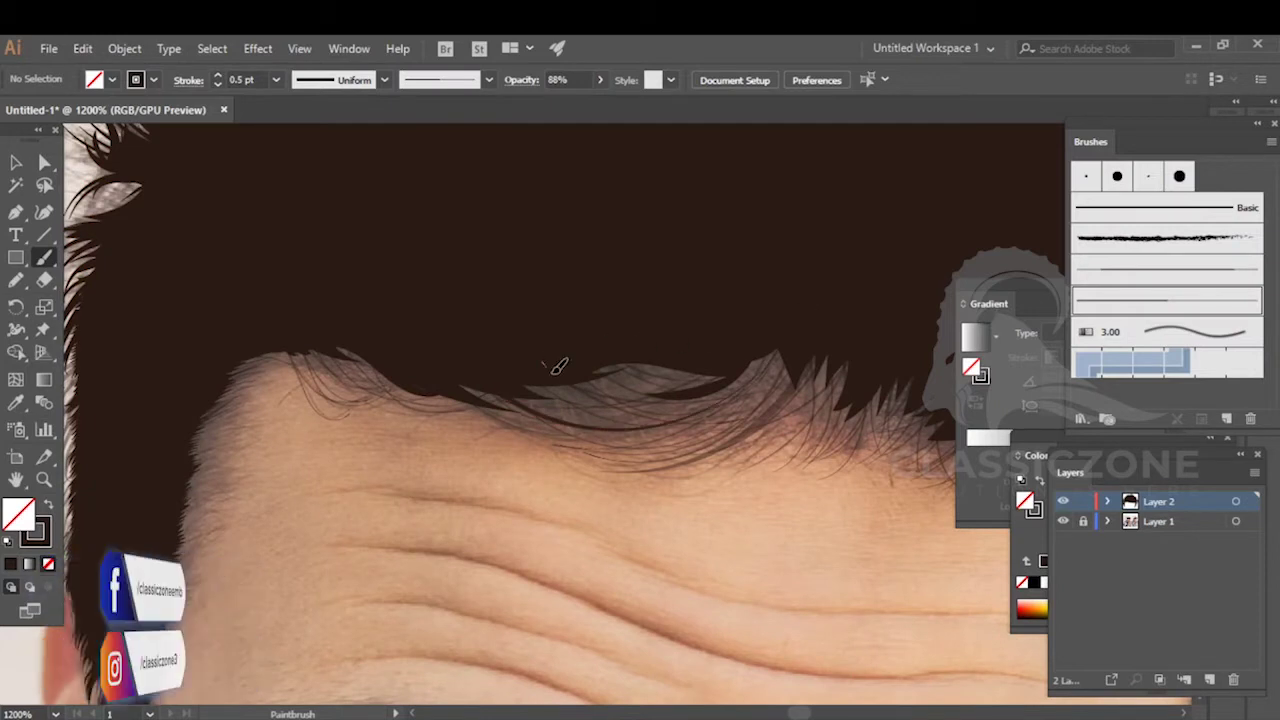
drag(757, 372, 725, 380)
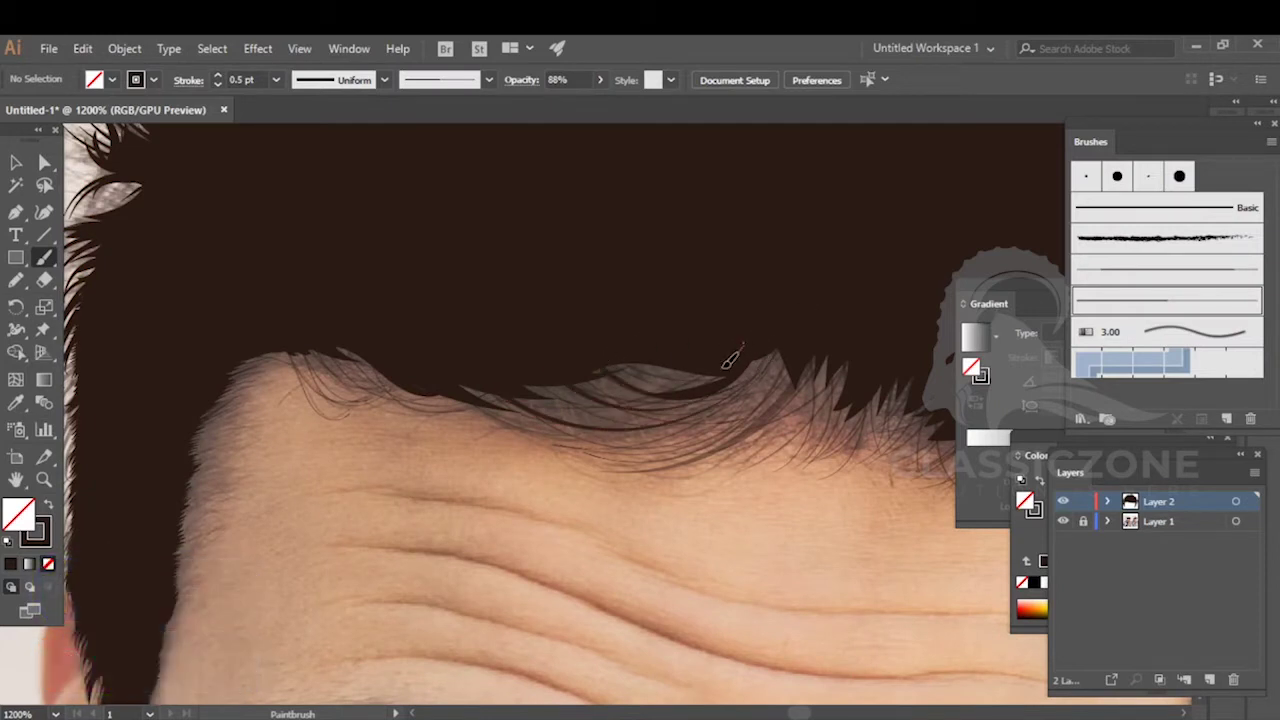
drag(572, 408, 534, 408)
drag(666, 347, 430, 411)
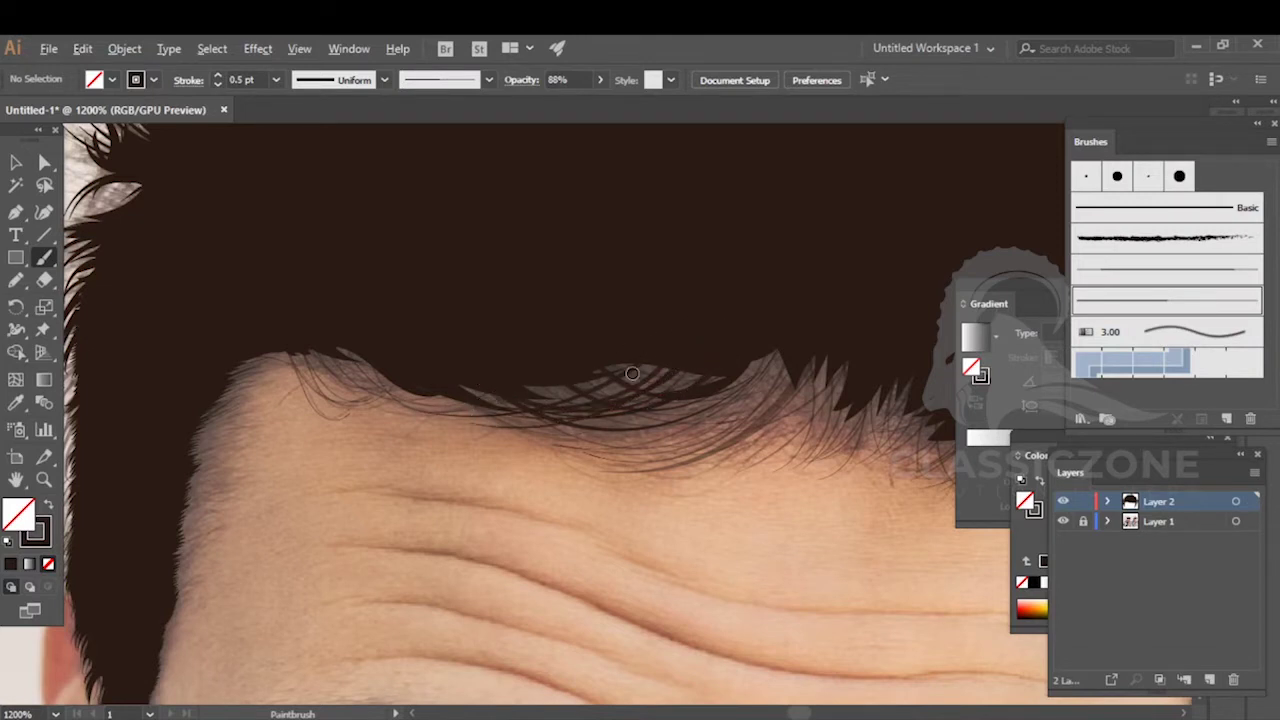
- Fill the wavy gap left of the central peak with crossing 0.5 pt strands at 88% opacity
scroll(695, 345, up, 2)
drag(391, 443, 386, 440)
drag(646, 360, 426, 436)
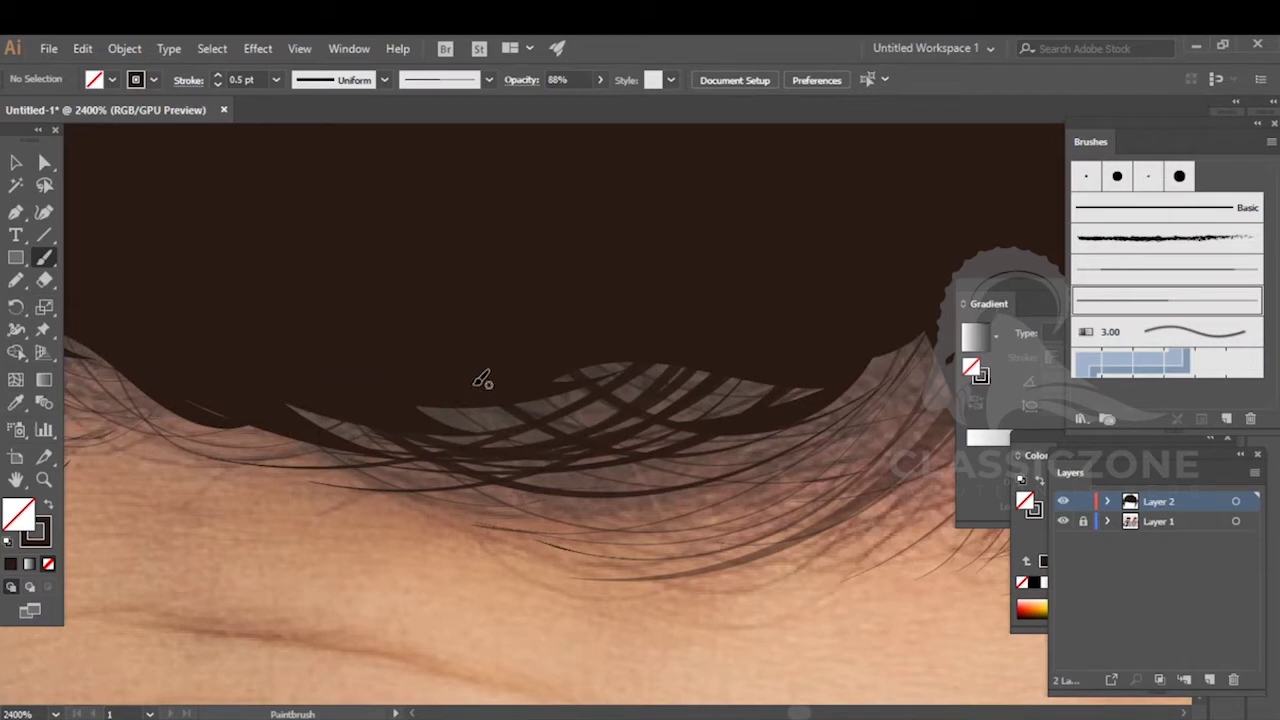
drag(598, 387, 660, 354)
mouse_move(670, 348)
mouse_down()
mouse_move(614, 380)
mouse_move(410, 420)
mouse_move(486, 434)
mouse_move(736, 392)
mouse_up()
mouse_move(786, 349)
mouse_down()
mouse_move(386, 422)
mouse_move(512, 424)
mouse_move(700, 350)
mouse_up()
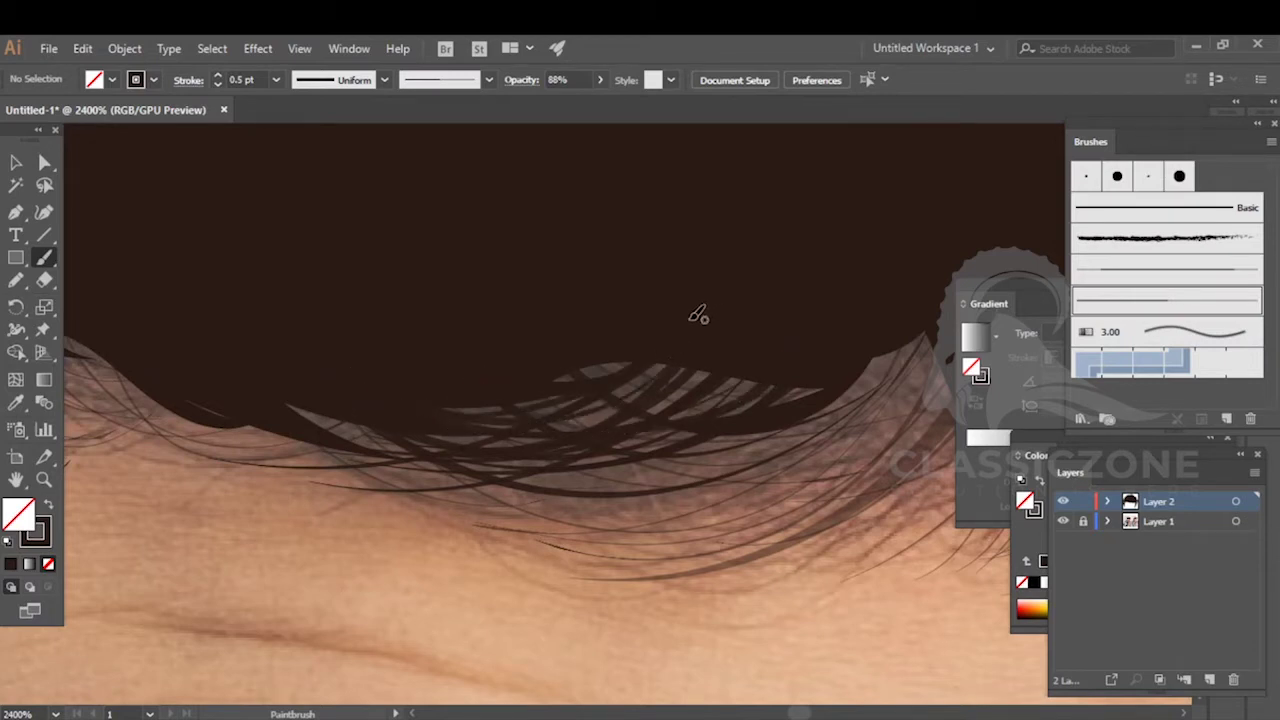
drag(494, 402, 470, 406)
mouse_move(697, 357)
mouse_down()
mouse_move(440, 432)
mouse_move(640, 453)
mouse_up()
- Paint long curved 0.5 pt strands sweeping down and left from the central peak of the hairline
drag(900, 355, 634, 347)
mouse_move(696, 286)
mouse_down()
mouse_move(590, 415)
mouse_move(420, 460)
mouse_move(443, 478)
mouse_move(420, 455)
mouse_up()
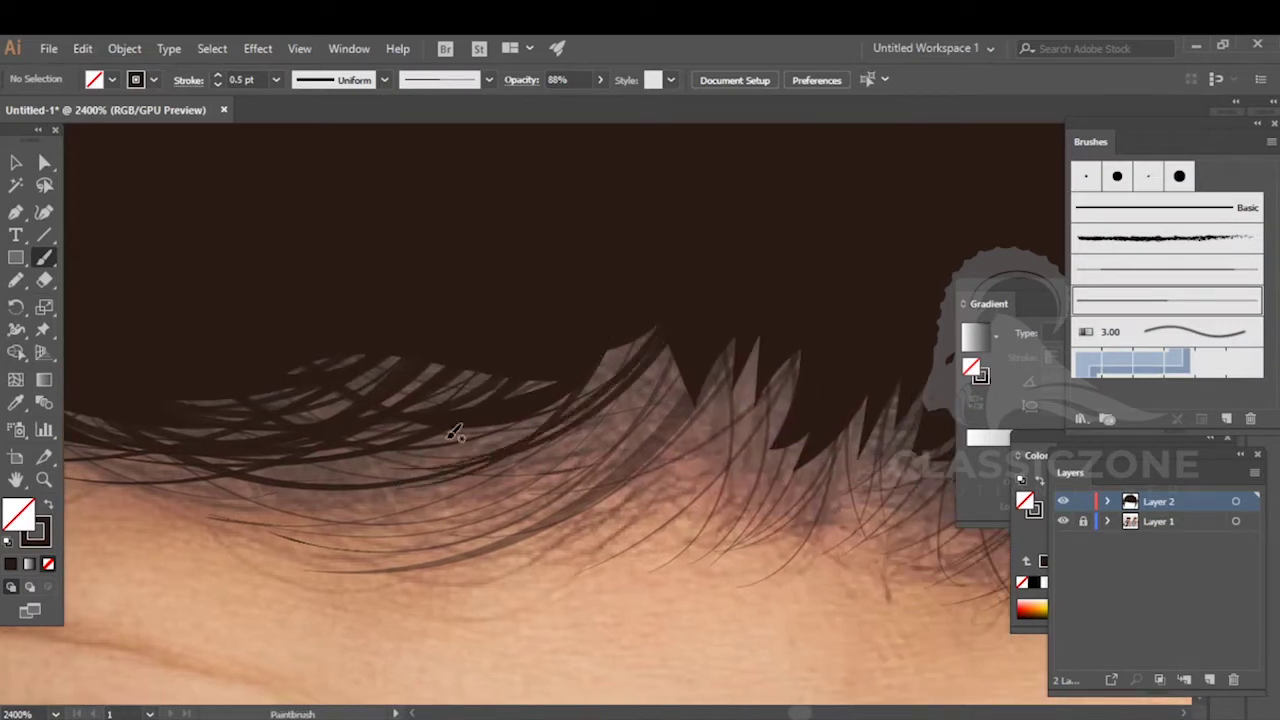
drag(676, 293, 500, 443)
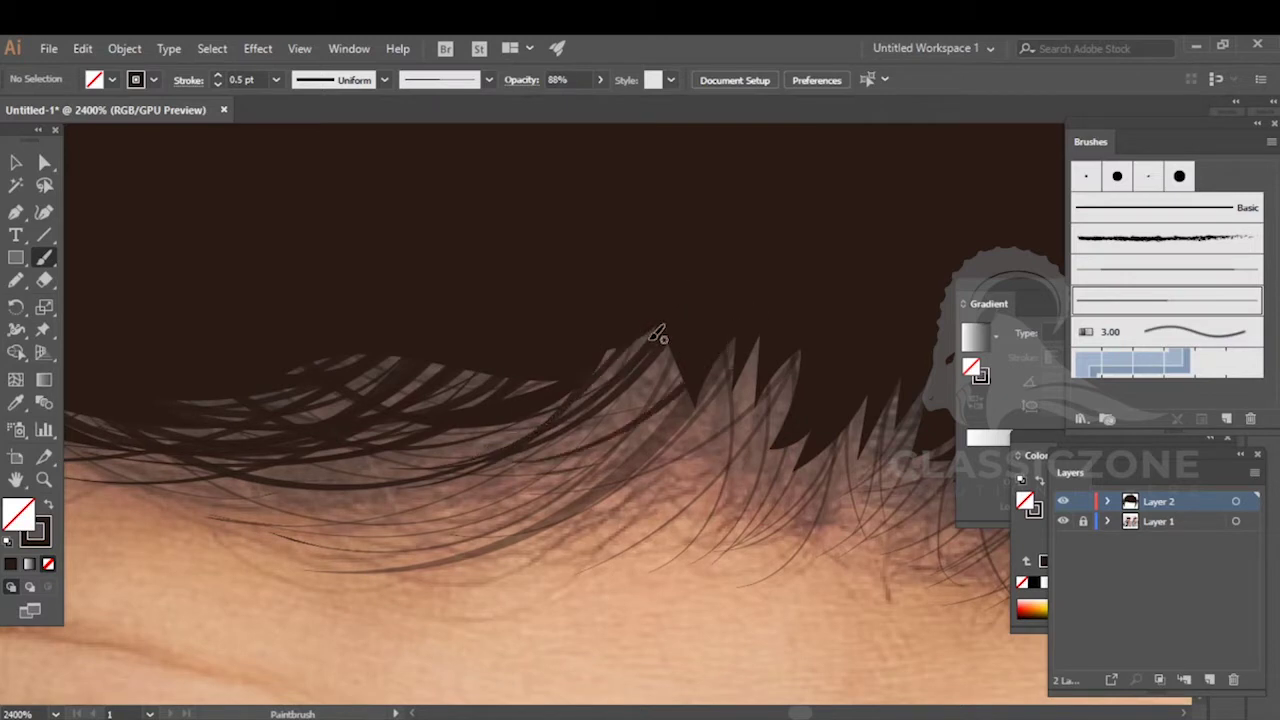
drag(625, 416, 525, 485)
drag(615, 448, 492, 498)
mouse_move(622, 404)
mouse_down()
mouse_move(526, 406)
mouse_move(501, 392)
mouse_up()
drag(583, 514, 578, 517)
- Add curved 0.5 pt strands at the first spiky cluster, below the central peak and in the gap to its left
drag(622, 322, 628, 510)
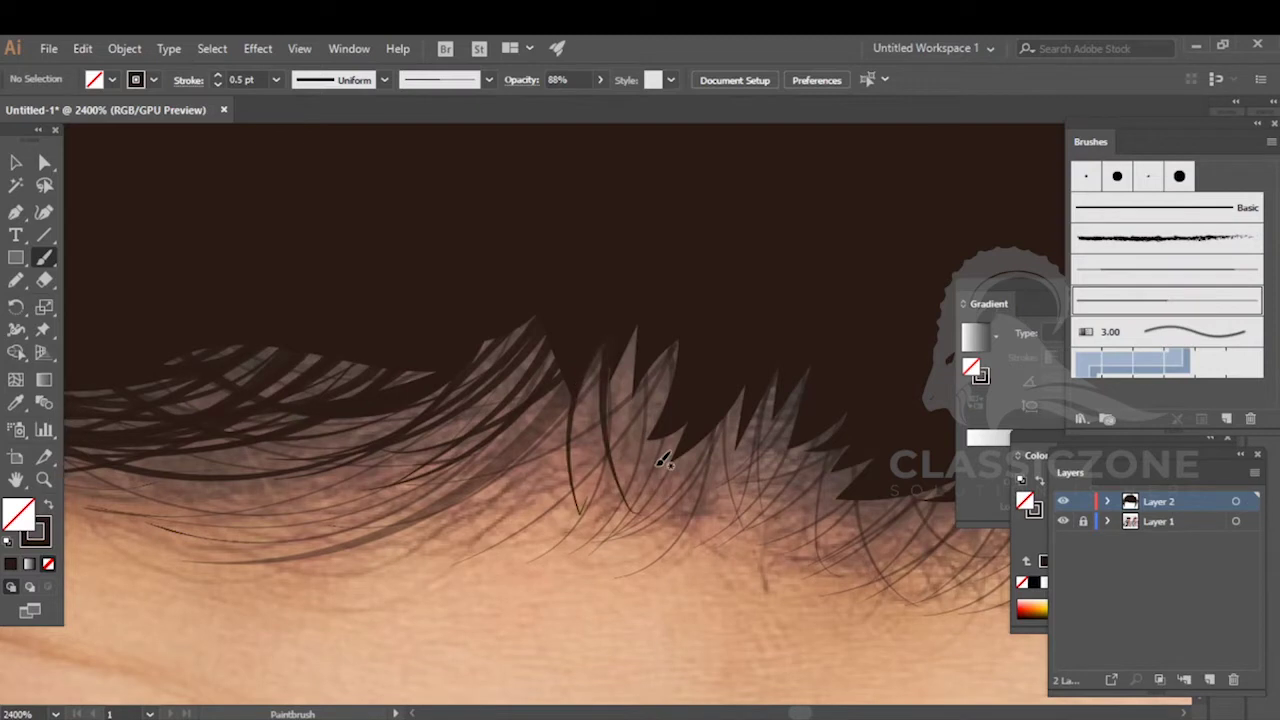
drag(562, 483, 549, 486)
drag(648, 332, 520, 486)
mouse_move(639, 303)
mouse_down()
mouse_move(588, 410)
mouse_move(498, 472)
mouse_up()
drag(322, 535, 318, 538)
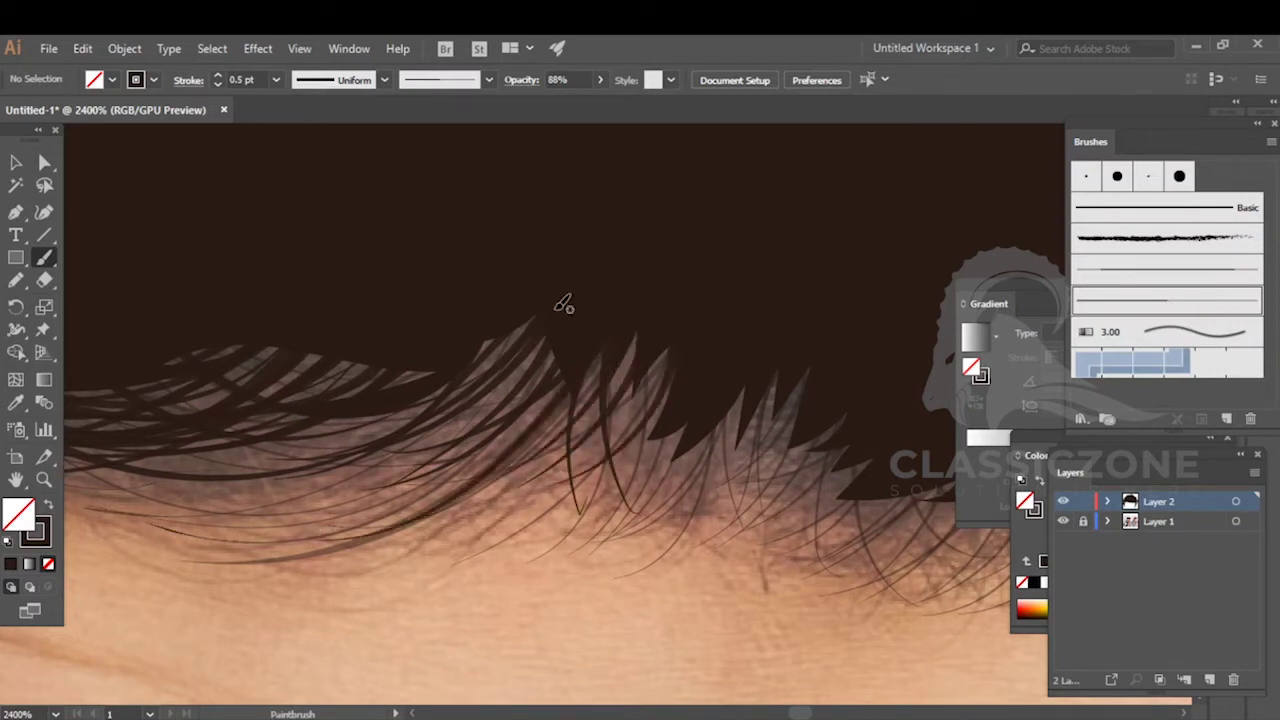
drag(385, 463, 385, 464)
drag(545, 285, 414, 414)
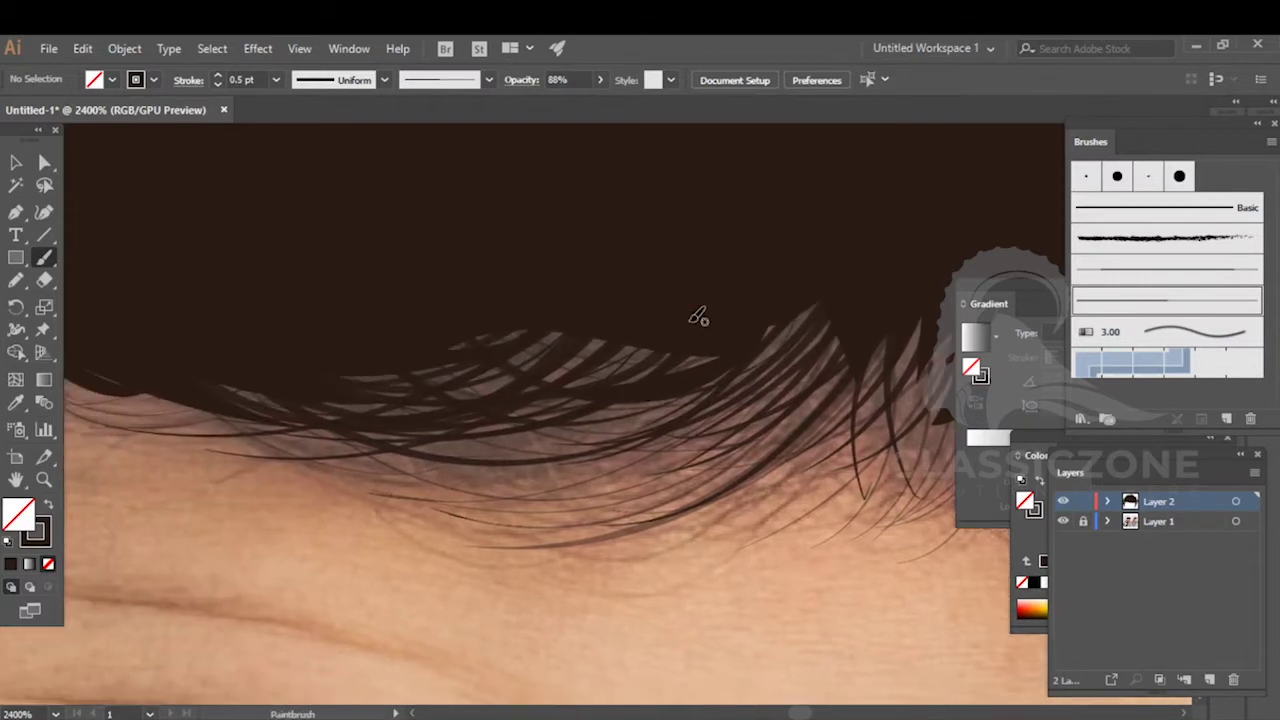
drag(546, 283, 540, 346)
drag(395, 463, 395, 464)
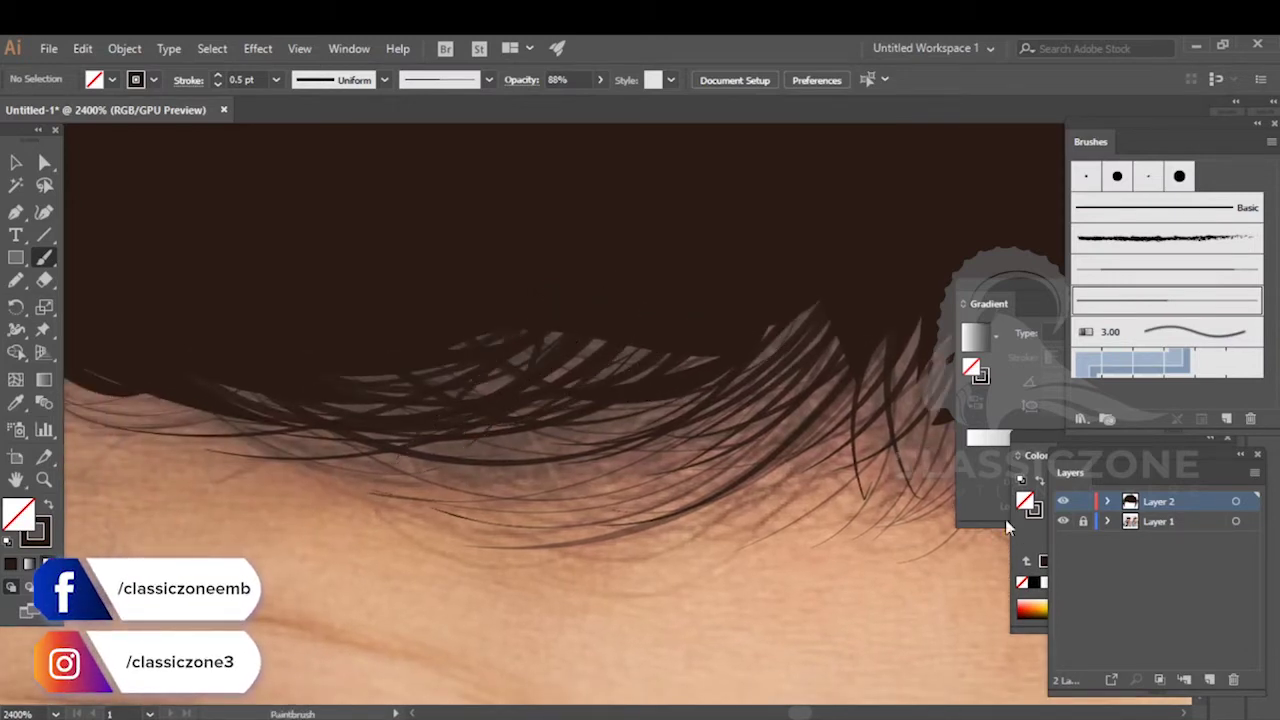
- Check the hairline strands by toggling Layer 1's visibility, and examine the whole hairstyle
click(1062, 521)
key(ctrl+minus)
key(ctrl+minus)
key(ctrl+minus)
key(ctrl+minus)
key(ctrl+minus)
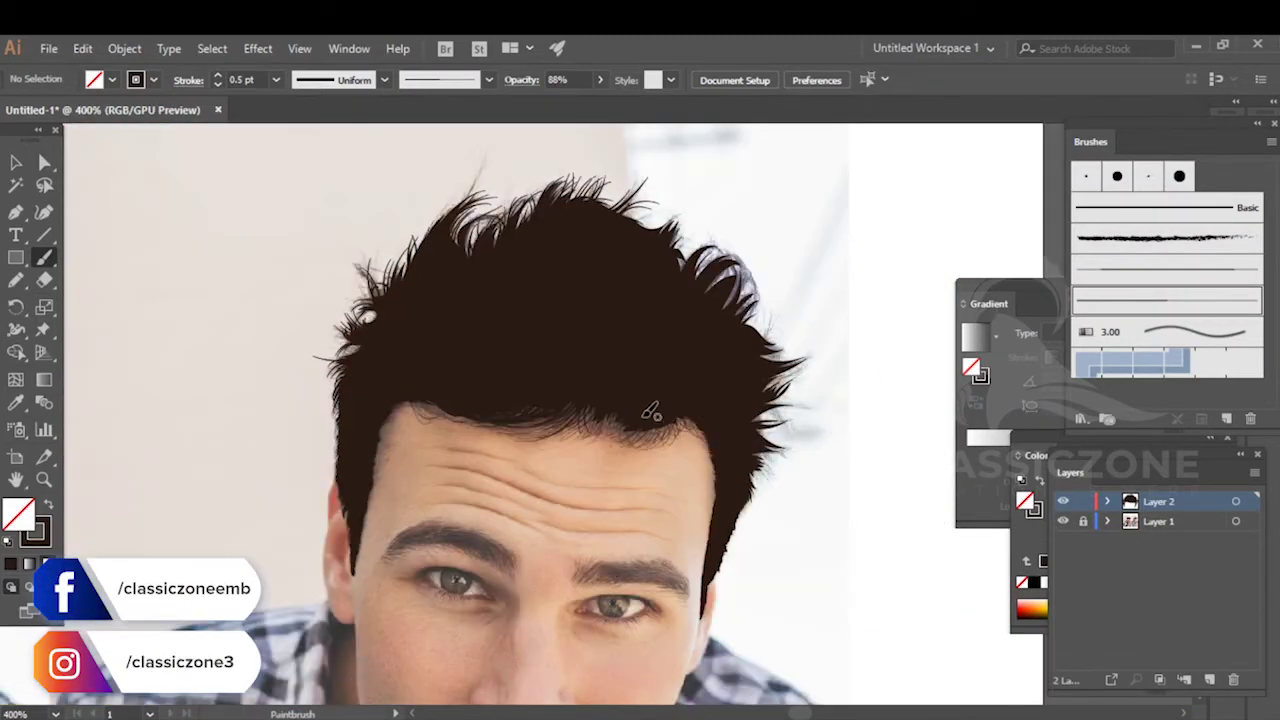
- Paint short 0.5 pt strands across the notch at the hairline's right corner and along the adjoining edge
scroll(622, 419, up, 6)
drag(822, 444, 522, 399)
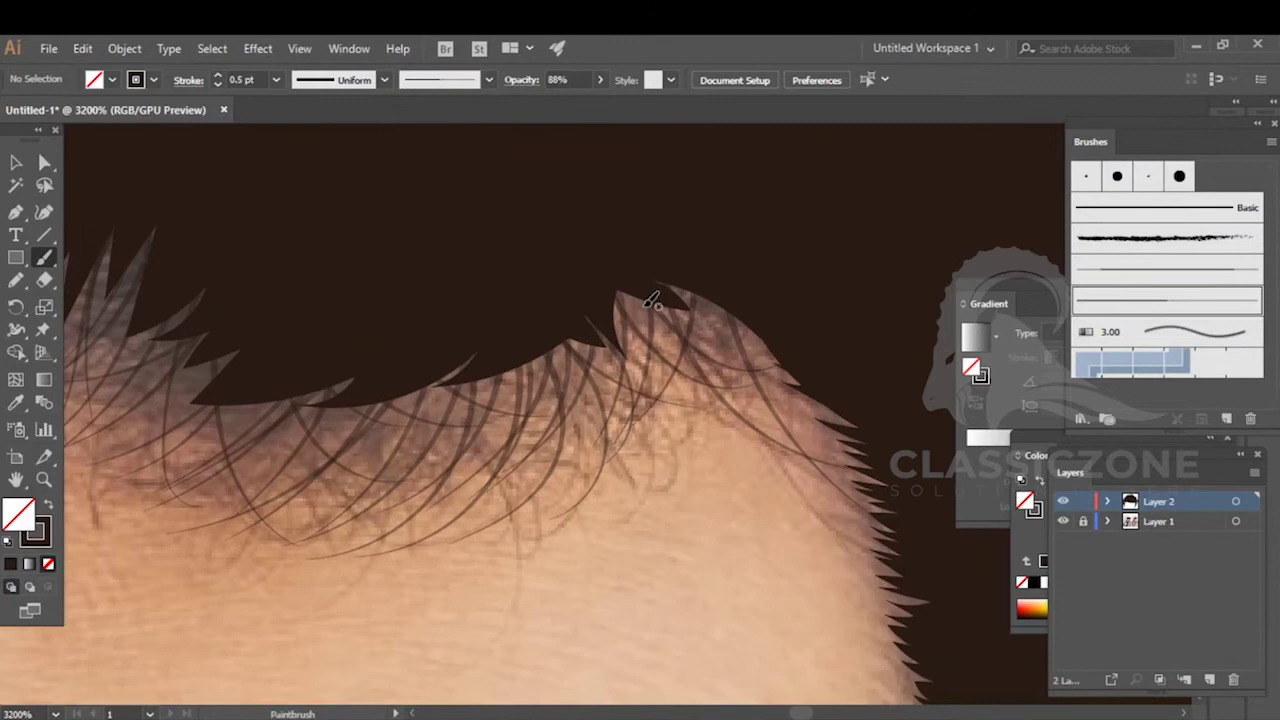
drag(757, 333, 757, 333)
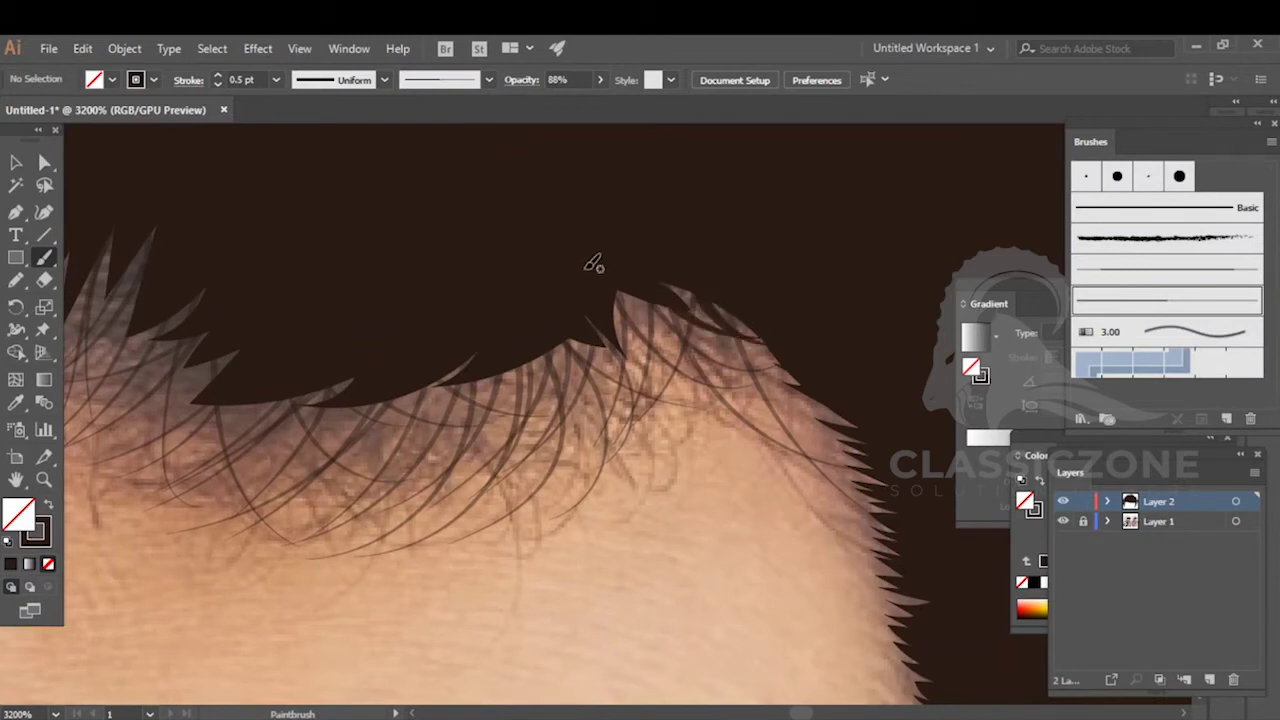
drag(622, 295, 706, 330)
drag(578, 300, 612, 322)
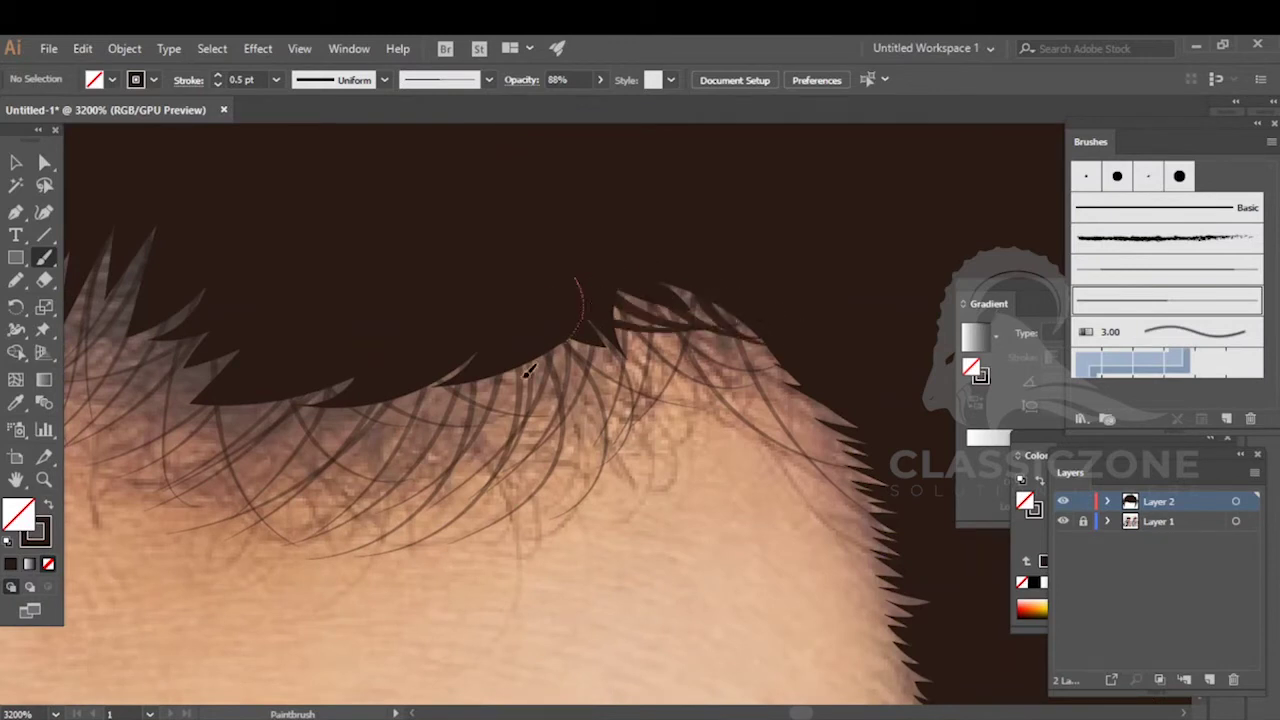
drag(527, 370, 432, 392)
drag(320, 441, 318, 442)
- Paint long shallow 0.5 pt strands along the right part of the hairline, between its corner and the spiky clusters
drag(380, 399, 597, 396)
mouse_move(720, 342)
mouse_down()
mouse_move(638, 400)
mouse_move(408, 402)
mouse_up()
drag(677, 332, 312, 385)
mouse_move(624, 346)
mouse_down()
mouse_move(397, 402)
mouse_move(266, 359)
mouse_up()
mouse_move(347, 352)
mouse_down()
mouse_move(443, 394)
mouse_move(567, 412)
mouse_up()
drag(751, 381, 459, 449)
- Paint curved 0.5 pt strands hanging over the forehead from the two spiky clusters right of the central peak
mouse_move(594, 268)
mouse_down()
mouse_move(586, 349)
mouse_move(674, 498)
mouse_move(722, 508)
mouse_up()
drag(653, 436, 794, 434)
drag(705, 248, 700, 304)
drag(485, 467, 481, 478)
mouse_move(674, 264)
mouse_down()
mouse_move(655, 324)
mouse_move(443, 489)
mouse_up()
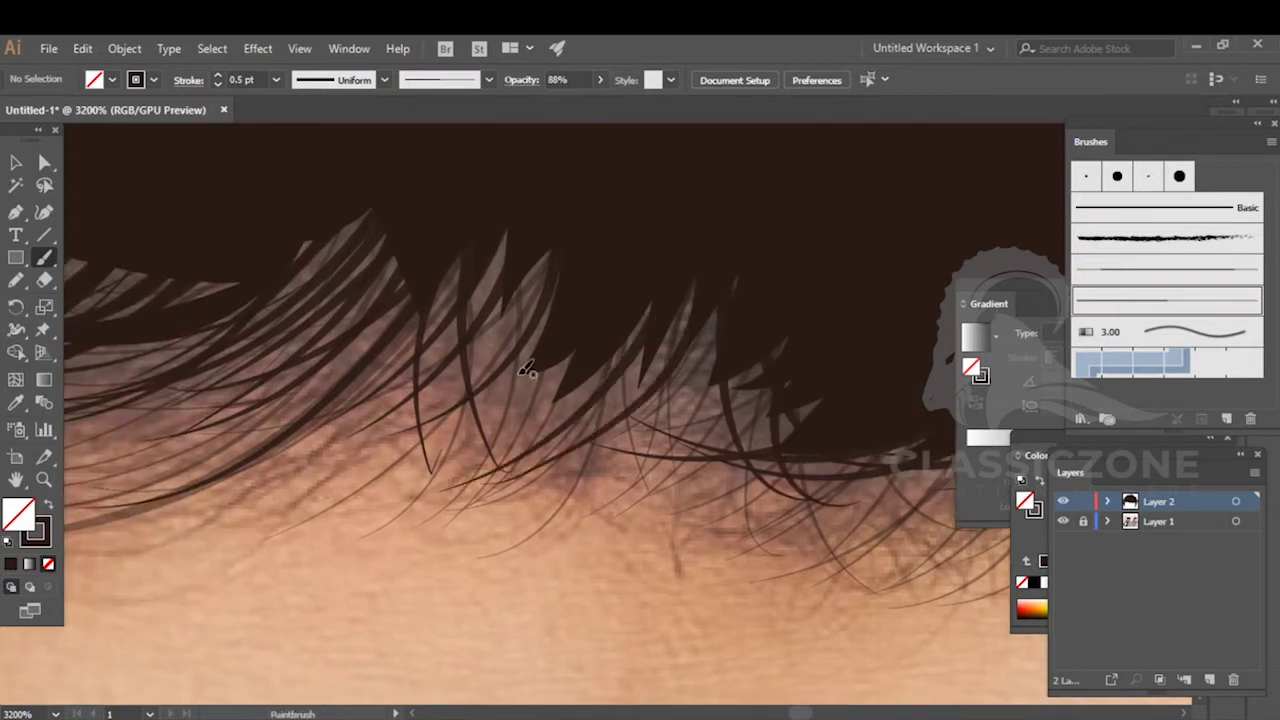
drag(517, 381, 671, 403)
mouse_move(713, 276)
mouse_down()
mouse_move(700, 373)
mouse_move(766, 512)
mouse_up()
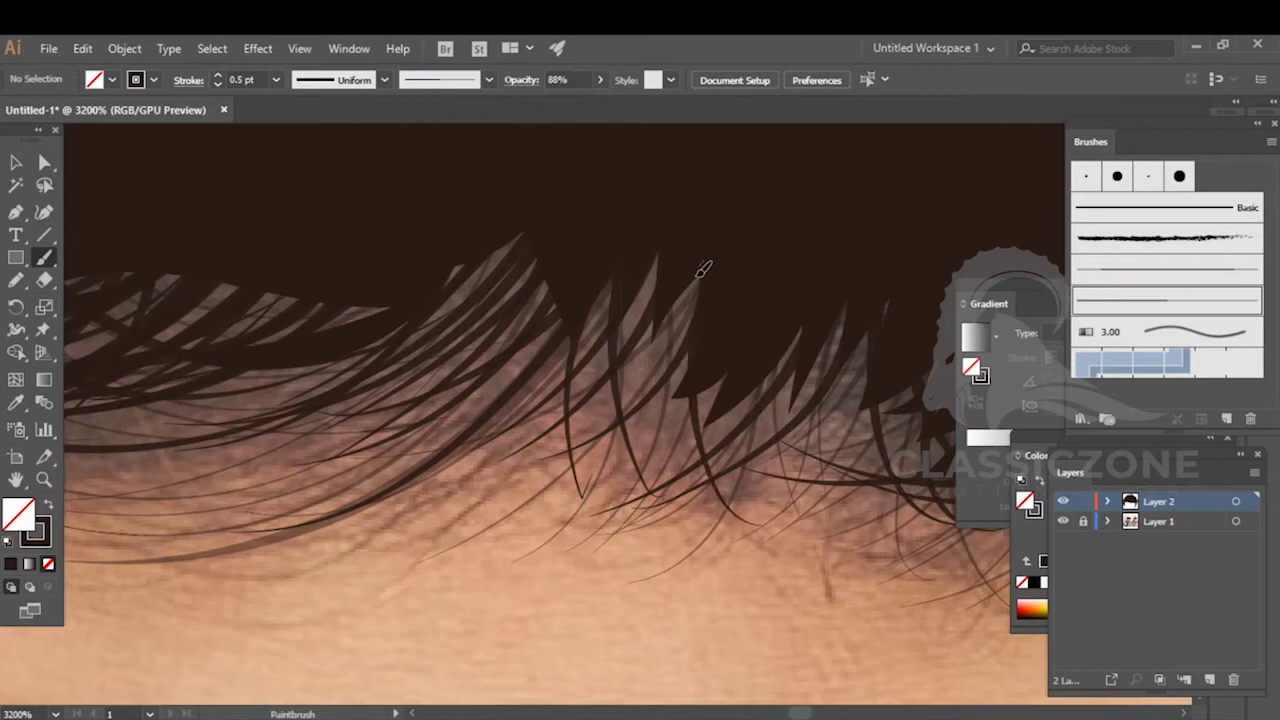
drag(673, 247, 668, 290)
drag(671, 467, 717, 505)
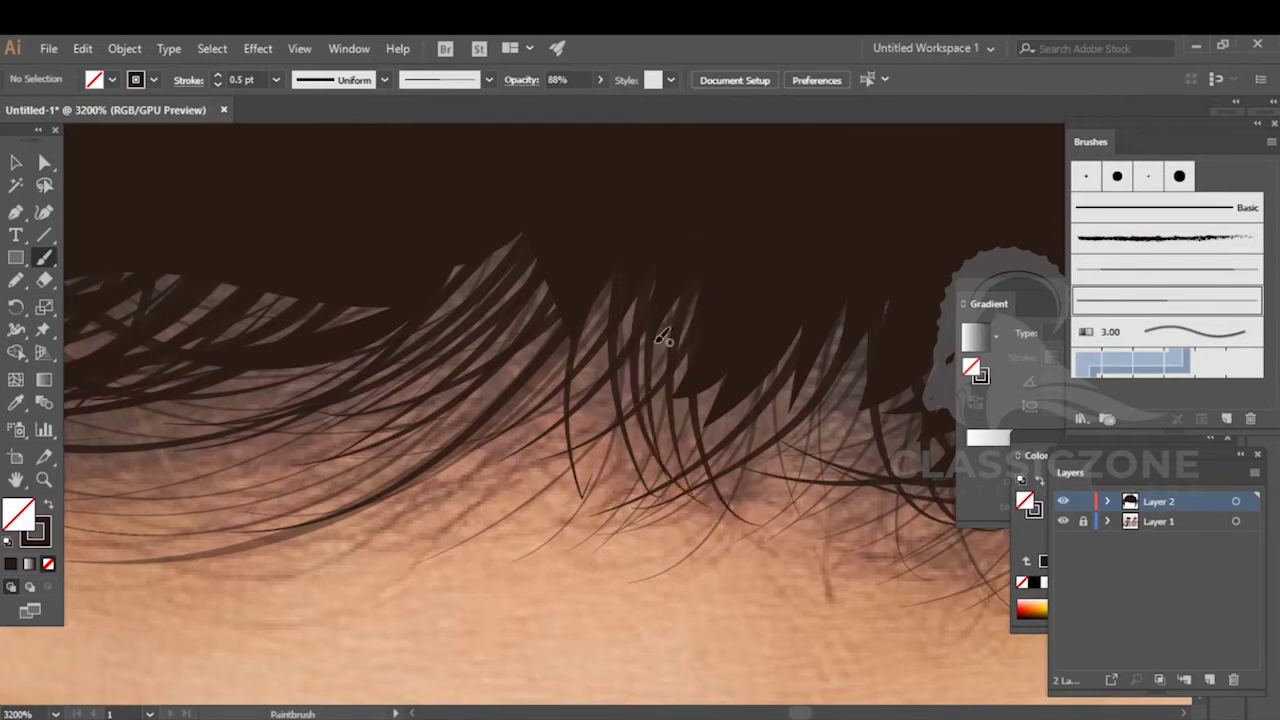
- Thicken the hair below the central peak with more long 0.5 pt strands sweeping down to the left
mouse_move(637, 232)
mouse_down()
mouse_move(508, 423)
mouse_move(353, 493)
mouse_up()
drag(576, 265, 755, 262)
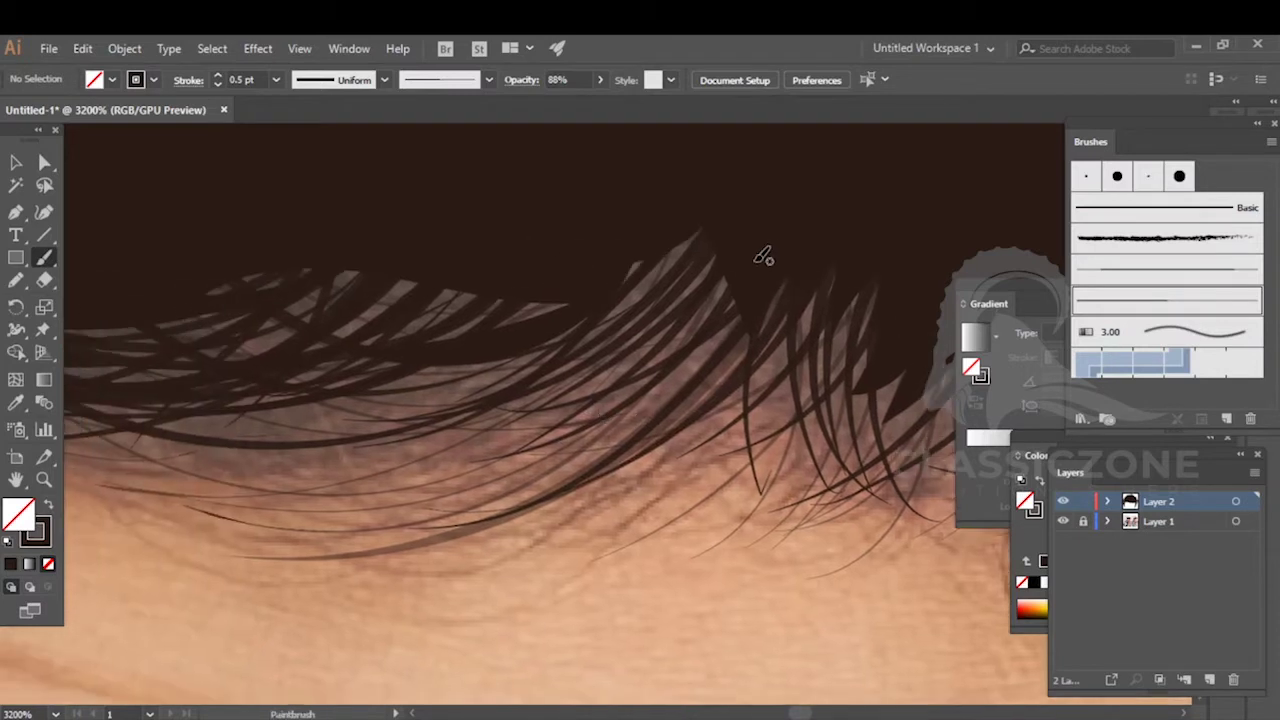
drag(553, 440, 553, 440)
mouse_move(720, 186)
mouse_down()
mouse_move(641, 342)
mouse_move(458, 453)
mouse_up()
mouse_move(751, 233)
mouse_down()
mouse_move(710, 298)
mouse_move(514, 398)
mouse_up()
drag(486, 463, 482, 464)
mouse_move(658, 207)
mouse_down()
mouse_move(563, 383)
mouse_move(500, 438)
mouse_up()
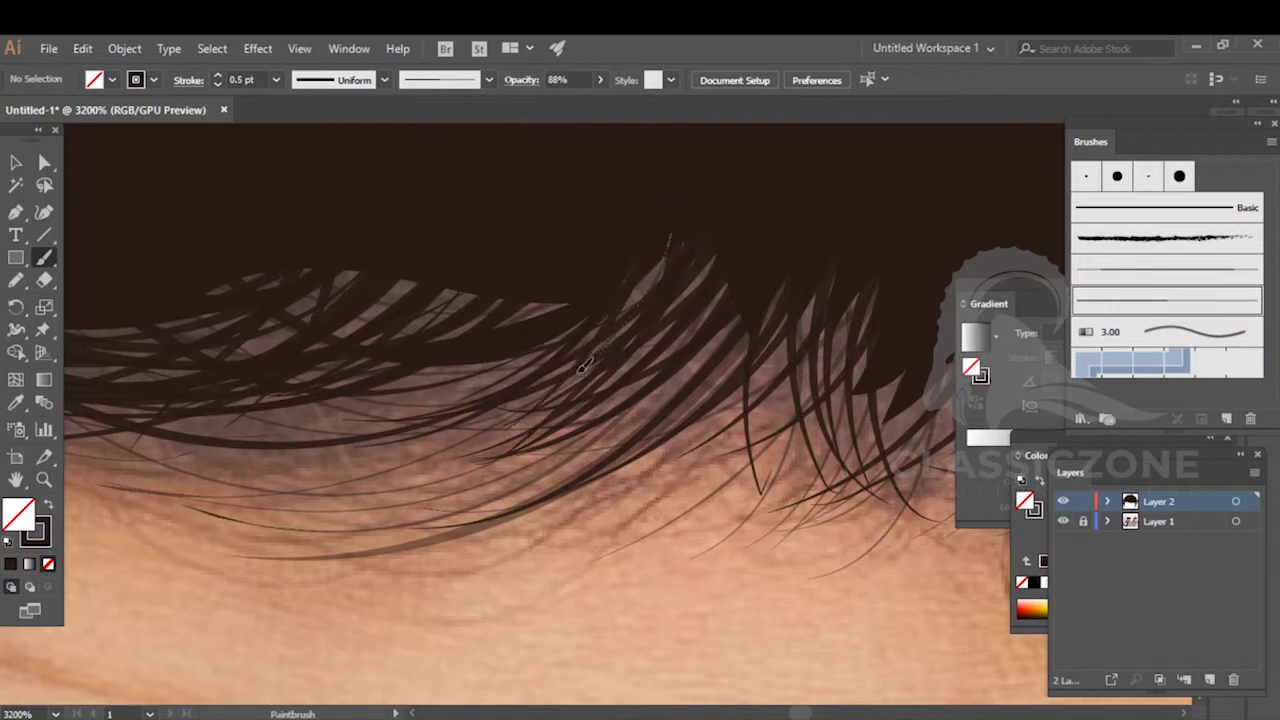
drag(585, 368, 488, 410)
drag(750, 245, 735, 282)
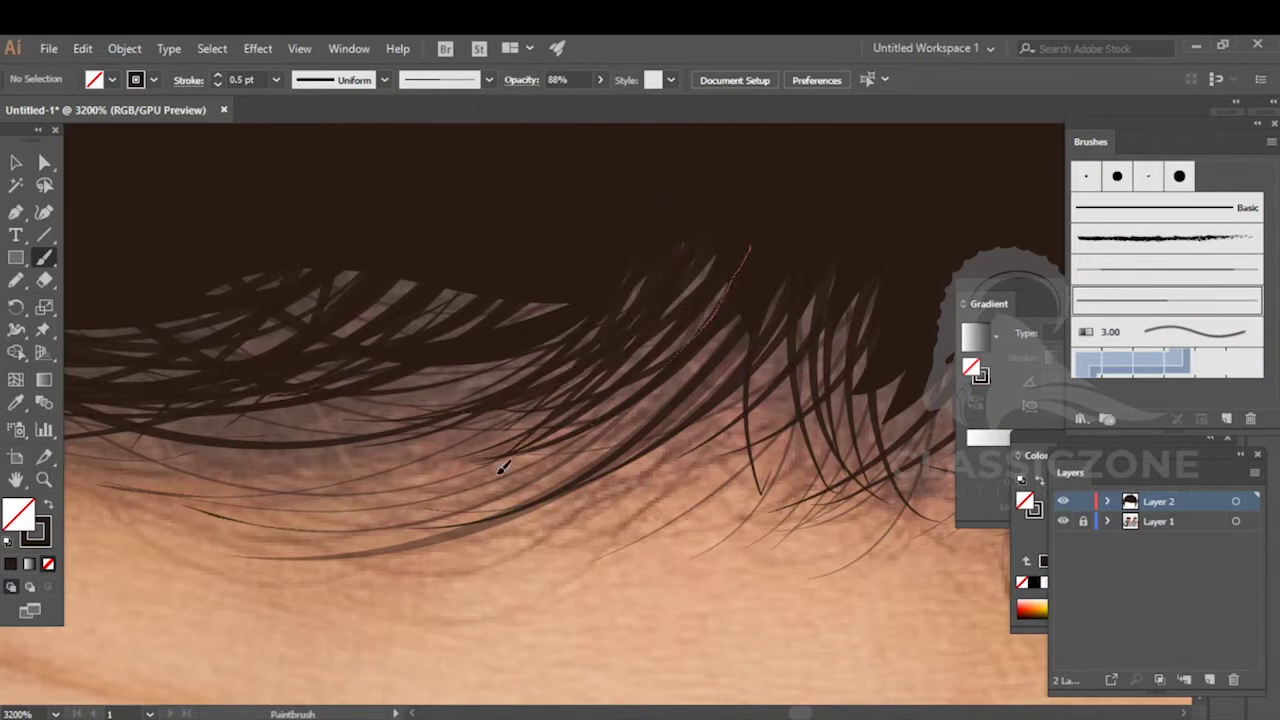
drag(503, 468, 350, 508)
drag(613, 430, 497, 471)
- Add 0.5 pt strands between the central peak and the first spiky cluster, sweeping down to the left
mouse_move(788, 310)
mouse_down()
mouse_move(582, 442)
mouse_move(565, 432)
mouse_up()
drag(773, 355, 700, 393)
drag(881, 254, 832, 299)
drag(557, 412, 552, 416)
mouse_move(876, 245)
mouse_down()
mouse_move(766, 354)
mouse_move(536, 453)
mouse_up()
drag(834, 319, 695, 305)
drag(762, 237, 738, 462)
mouse_move(882, 268)
mouse_down()
mouse_move(731, 425)
mouse_move(663, 457)
mouse_up()
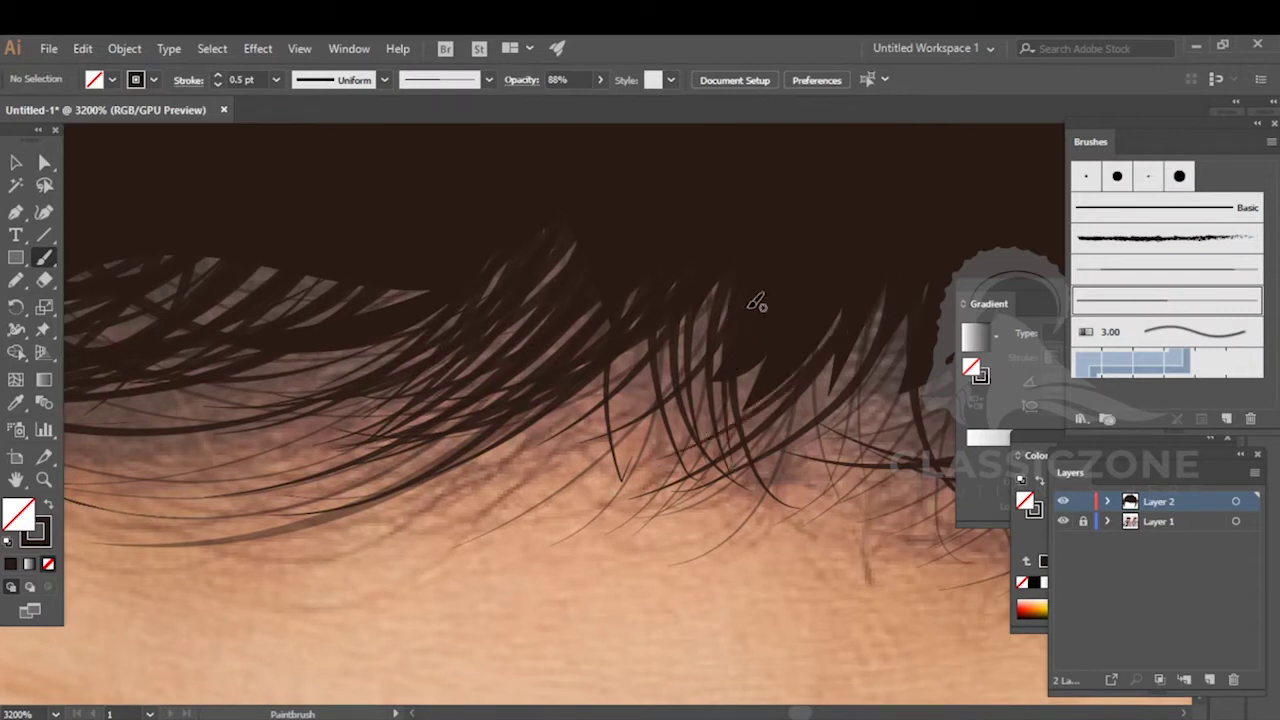
- Fill in the first spiky cluster right of the central peak with more curved 0.5 pt strands
drag(742, 409, 768, 510)
mouse_move(773, 249)
mouse_down()
mouse_move(697, 350)
mouse_move(519, 477)
mouse_up()
drag(720, 254, 718, 271)
mouse_move(561, 458)
mouse_down()
mouse_move(761, 304)
mouse_move(586, 472)
mouse_up()
drag(768, 286, 778, 540)
- Fill in the second spiky cluster with downward-curving 0.5 pt strands over the forehead
key(space)
drag(750, 454, 632, 342)
drag(653, 278, 646, 335)
mouse_move(756, 190)
mouse_down()
mouse_move(671, 268)
mouse_move(678, 424)
mouse_up()
mouse_move(762, 236)
mouse_down()
mouse_move(698, 320)
mouse_move(748, 412)
mouse_up()
drag(686, 373, 657, 367)
mouse_move(871, 308)
mouse_down()
mouse_move(648, 371)
mouse_move(777, 368)
mouse_up()
- Cover the gaps along the hairline between the second spiky cluster and the right corner with shallow 0.5 pt strands
key(space)
drag(937, 308, 704, 287)
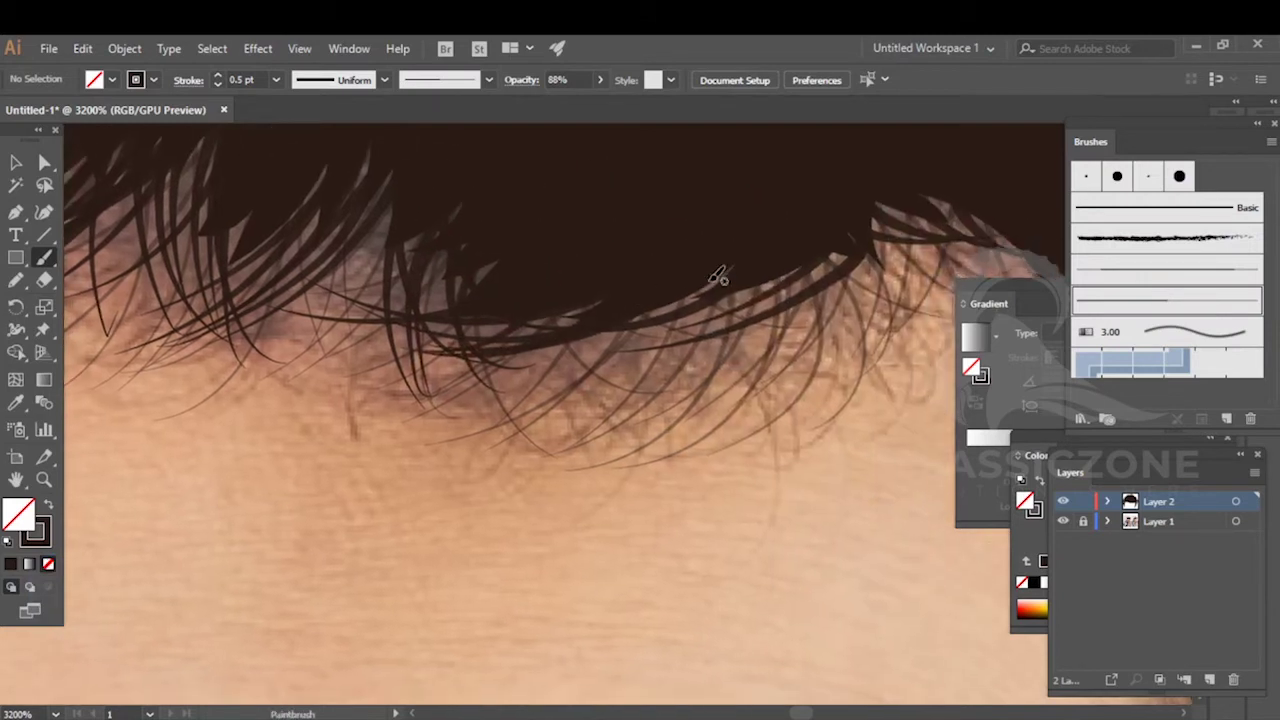
drag(554, 342, 552, 343)
mouse_move(836, 260)
mouse_down()
mouse_move(812, 283)
mouse_move(590, 351)
mouse_up()
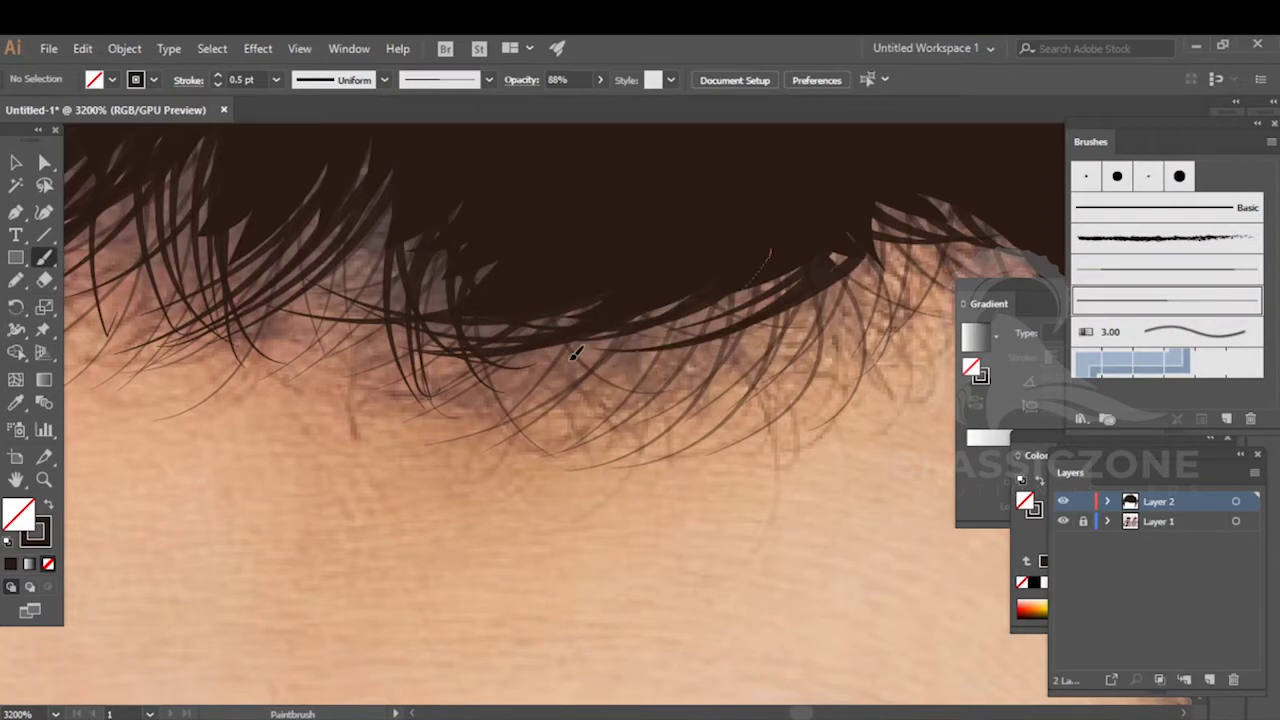
drag(829, 257, 676, 308)
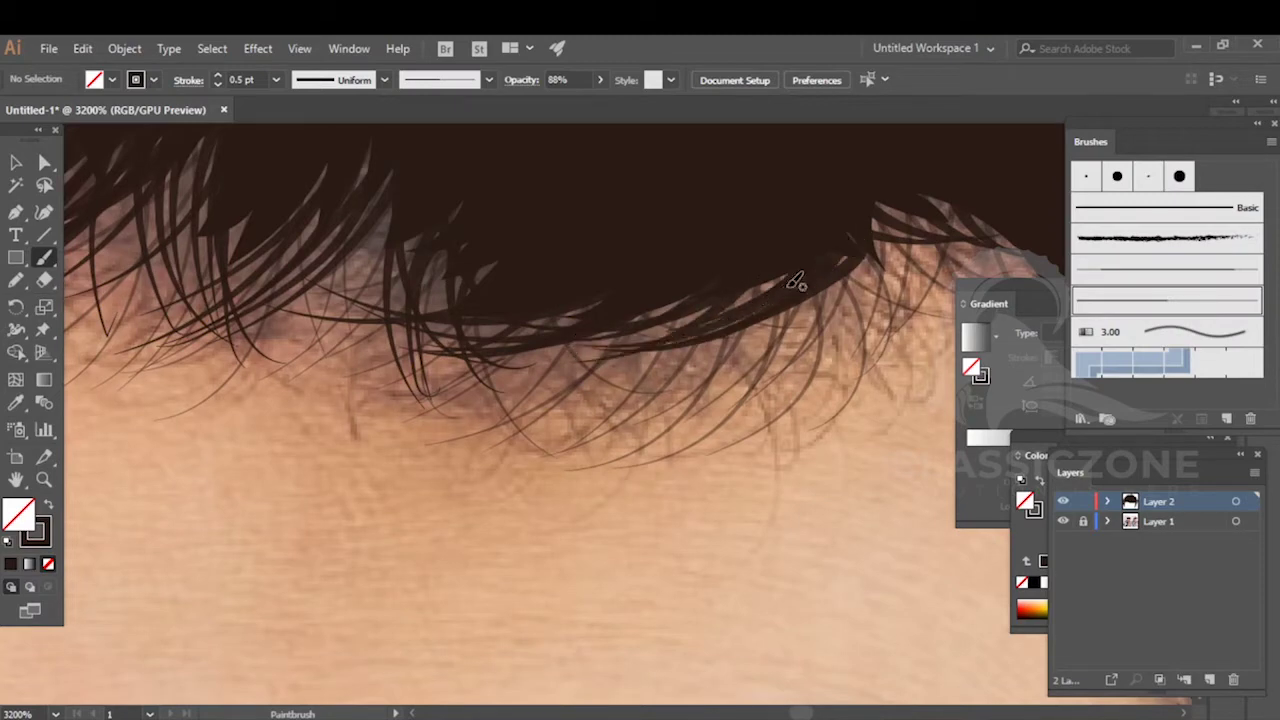
- Paint short 0.5 pt strands at 88% opacity along the jagged hair edge at the top of the right temple
scroll(790, 287, down, 5)
key(space)
drag(846, 288, 789, 313)
scroll(790, 323, up, 4)
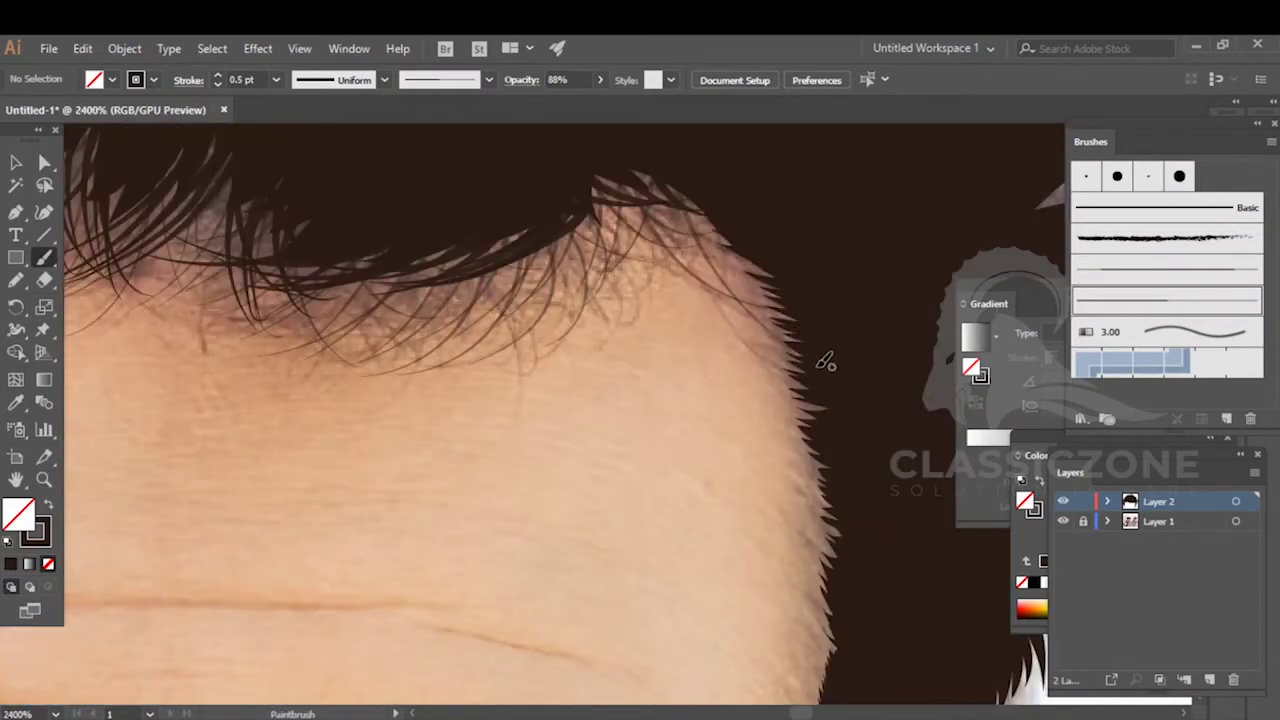
scroll(763, 288, up, 3)
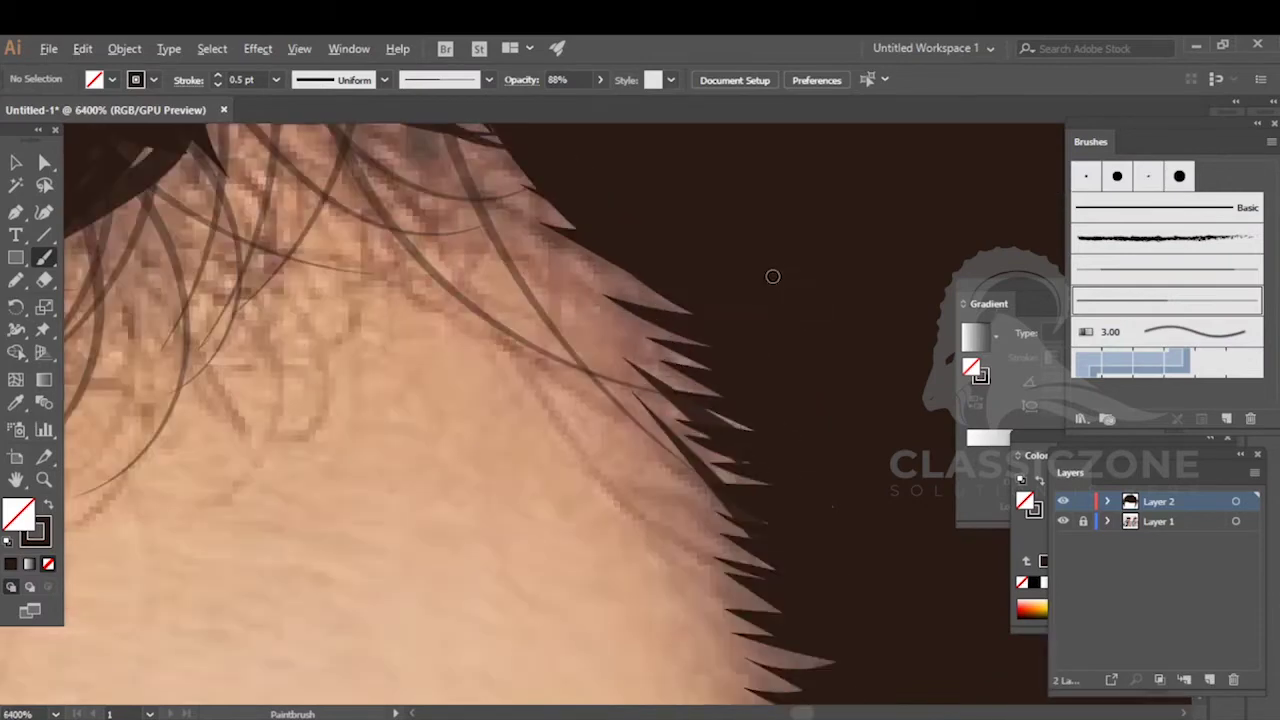
drag(646, 291, 637, 286)
mouse_move(715, 349)
mouse_down()
mouse_move(597, 290)
mouse_move(622, 318)
mouse_up()
key(space)
mouse_move(759, 377)
mouse_down()
mouse_move(628, 323)
mouse_move(700, 266)
mouse_up()
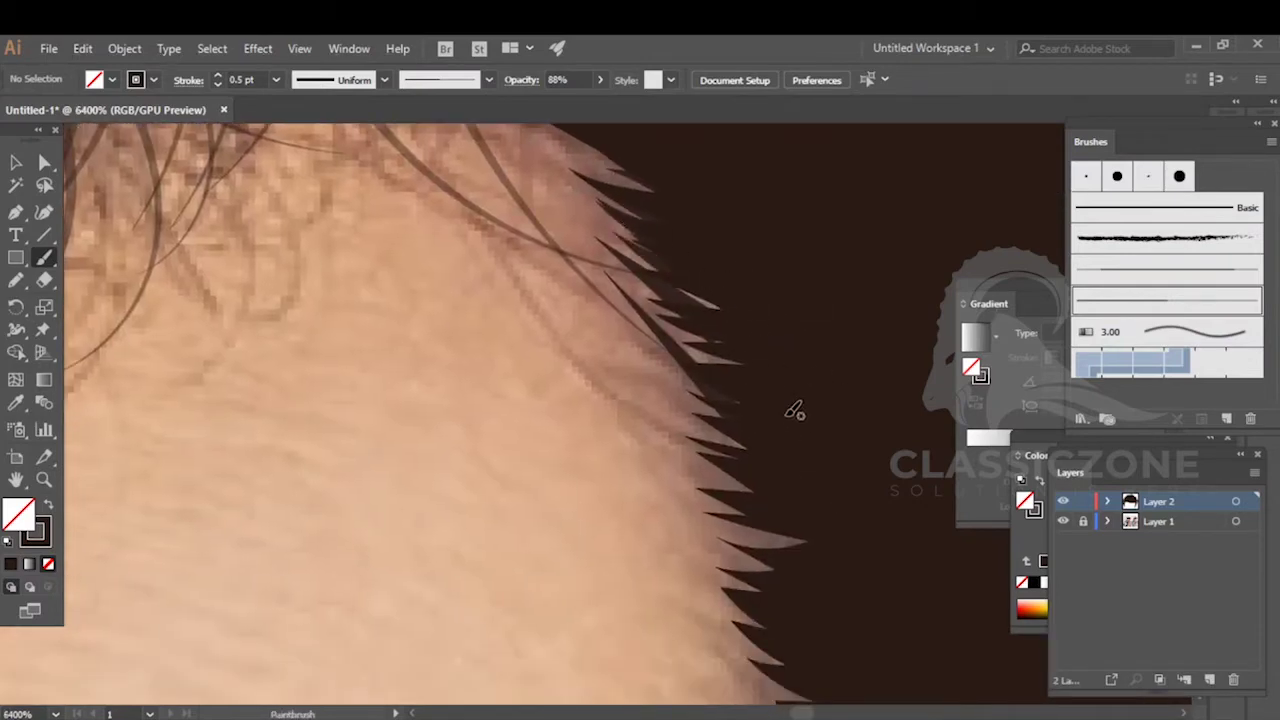
drag(600, 310, 740, 358)
drag(650, 312, 735, 368)
- Continue the short 0.5 pt strands down the right temple's jagged edge, lowering the opacity to 44% partway
key(space)
drag(780, 444, 752, 326)
drag(630, 254, 716, 343)
drag(641, 284, 744, 354)
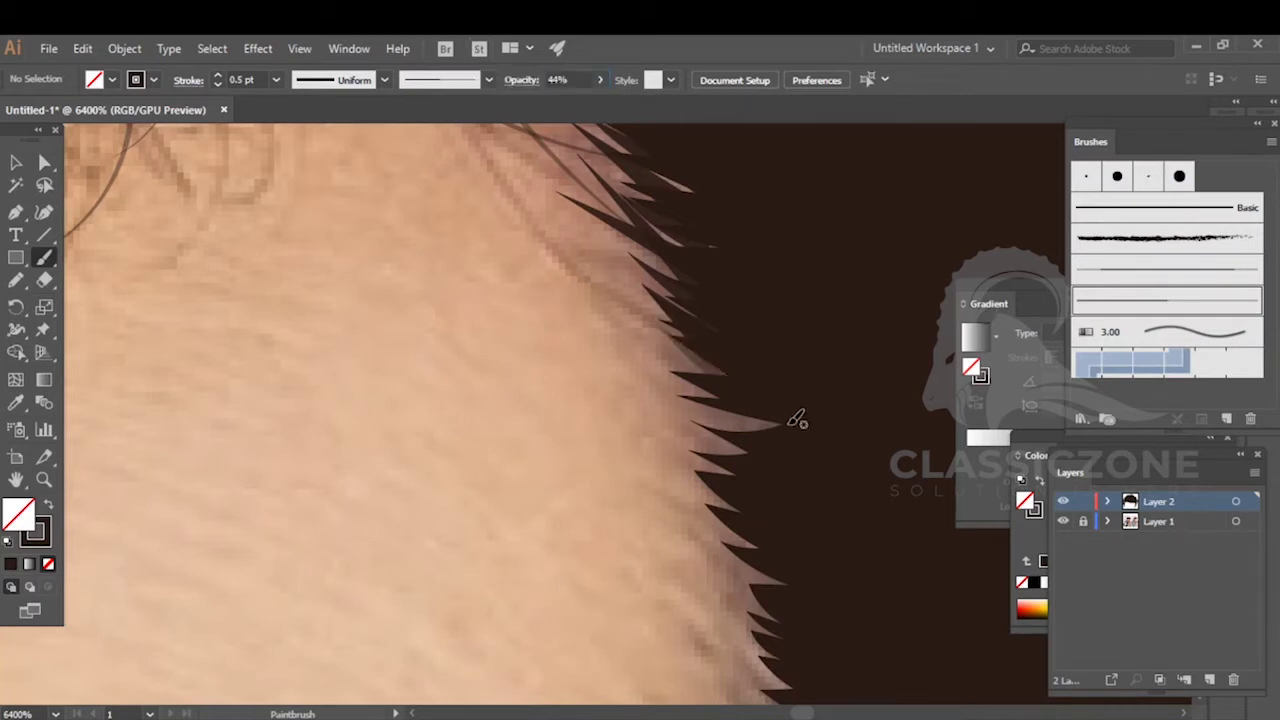
drag(788, 427, 643, 359)
mouse_move(763, 464)
mouse_down()
mouse_move(658, 397)
mouse_move(685, 316)
mouse_up()
key(space)
mouse_move(674, 345)
mouse_down()
mouse_move(546, 276)
mouse_move(557, 292)
mouse_up()
drag(689, 387, 600, 357)
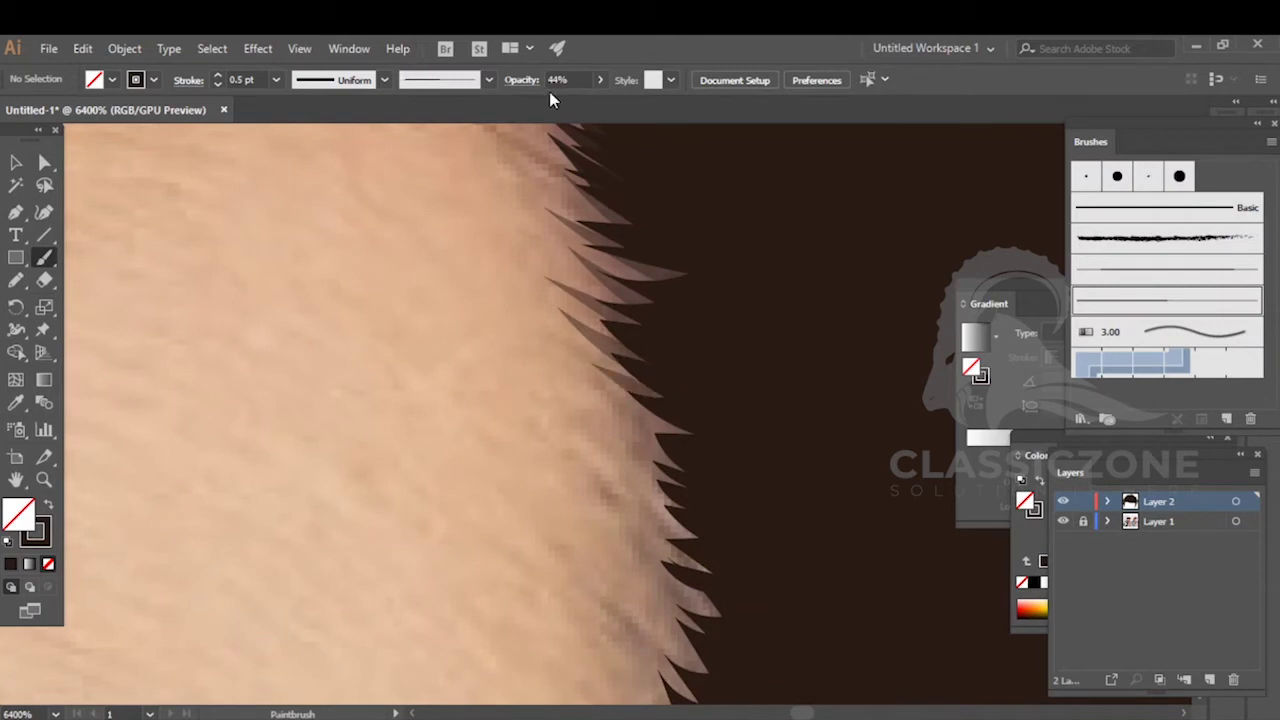
- Set the stroke weight to 0.11 pt and paint the first fine strands at the right temple's edge
click(578, 79)
click(241, 79)
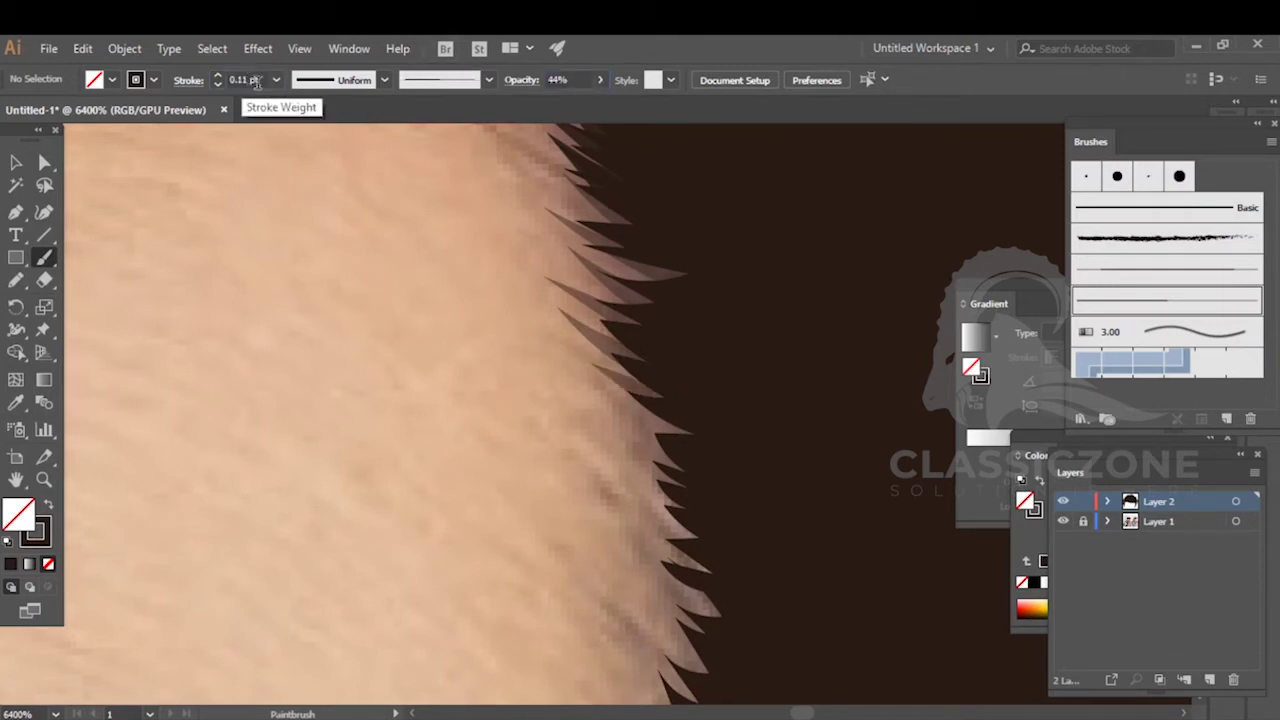
key(Return)
drag(610, 388, 608, 387)
drag(690, 481, 592, 403)
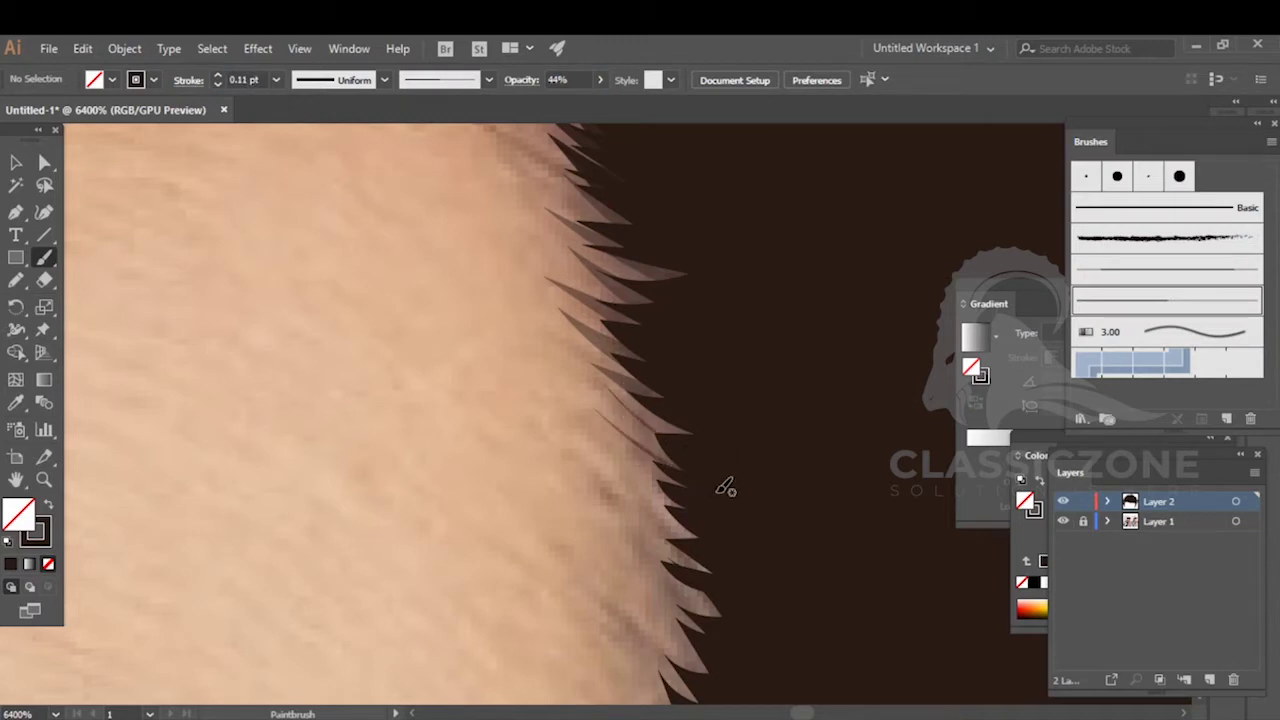
mouse_move(702, 478)
mouse_down()
mouse_move(610, 427)
mouse_move(615, 415)
mouse_up()
- Extend the fine 0.11 pt strands from the right temple's hair edge onto the skin
mouse_move(695, 446)
mouse_down()
mouse_move(608, 393)
mouse_move(757, 340)
mouse_up()
key(space)
mouse_move(761, 381)
mouse_down()
mouse_move(724, 350)
mouse_move(688, 347)
mouse_up()
drag(765, 403, 680, 356)
mouse_move(753, 413)
mouse_down()
mouse_move(688, 378)
mouse_move(692, 391)
mouse_up()
drag(750, 447, 674, 407)
- Paint more 0.11 pt strands over the next jagged stretch lower on the right temple
key(space)
mouse_move(772, 449)
mouse_down()
mouse_move(737, 380)
mouse_move(665, 363)
mouse_move(681, 400)
mouse_up()
drag(757, 430, 675, 398)
mouse_move(756, 465)
mouse_down()
mouse_move(628, 395)
mouse_move(653, 433)
mouse_move(608, 393)
mouse_up()
drag(764, 505, 644, 442)
drag(780, 500, 655, 446)
- Continue the 0.11 pt strands down the right temple's edge to the end of the larger spikes
key(space)
mouse_move(789, 521)
mouse_down()
mouse_move(831, 389)
mouse_move(697, 331)
mouse_up()
drag(788, 422, 689, 361)
drag(775, 460, 686, 411)
drag(756, 437, 686, 384)
drag(757, 425, 690, 373)
key(space)
mouse_move(783, 430)
mouse_down()
mouse_move(770, 346)
mouse_move(758, 418)
mouse_move(684, 378)
mouse_move(734, 420)
mouse_move(753, 417)
mouse_move(660, 371)
mouse_up()
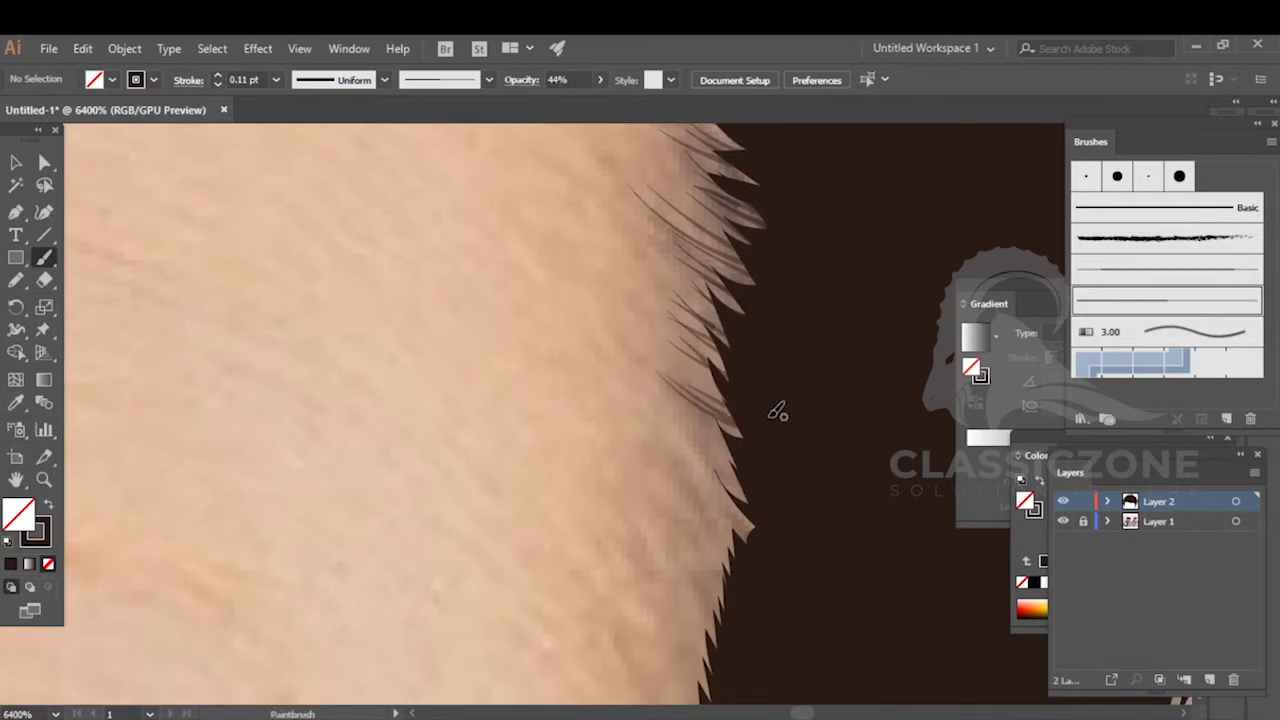
- Paint the last 0.11 pt strands along the lower edge of the right temple hair
drag(722, 398, 677, 379)
scroll(793, 417, down, 6)
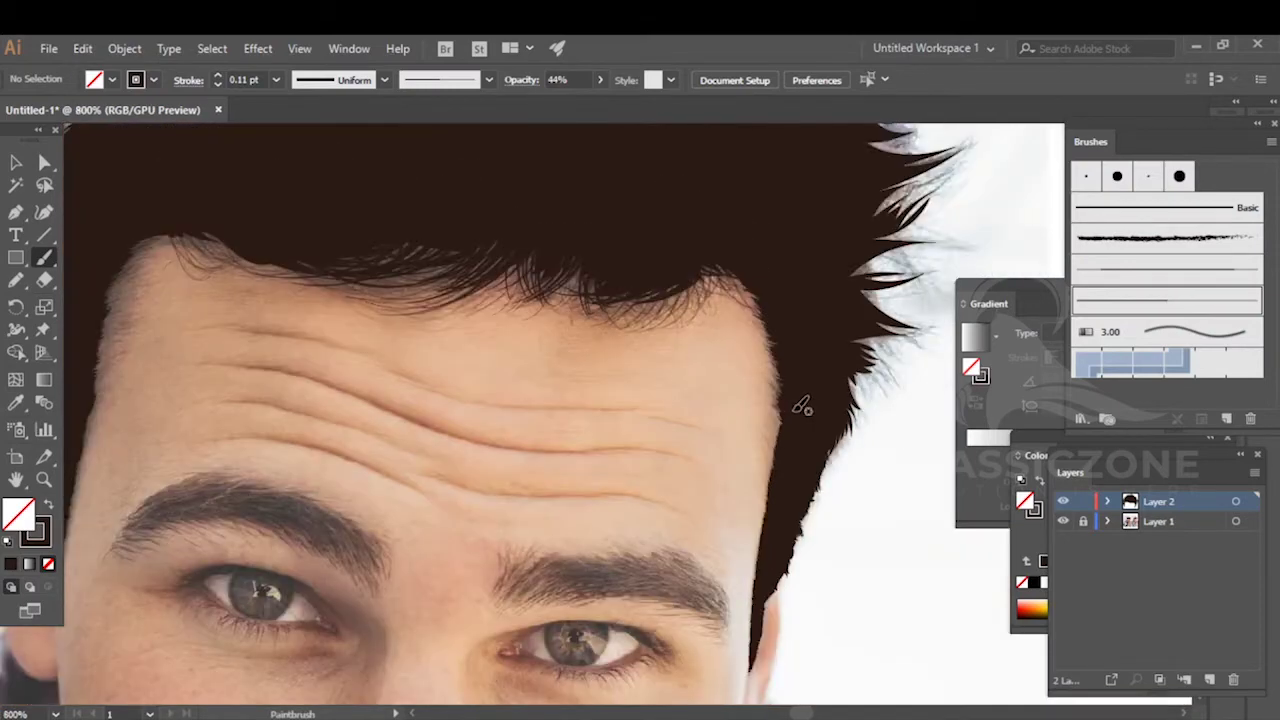
scroll(791, 420, up, 4)
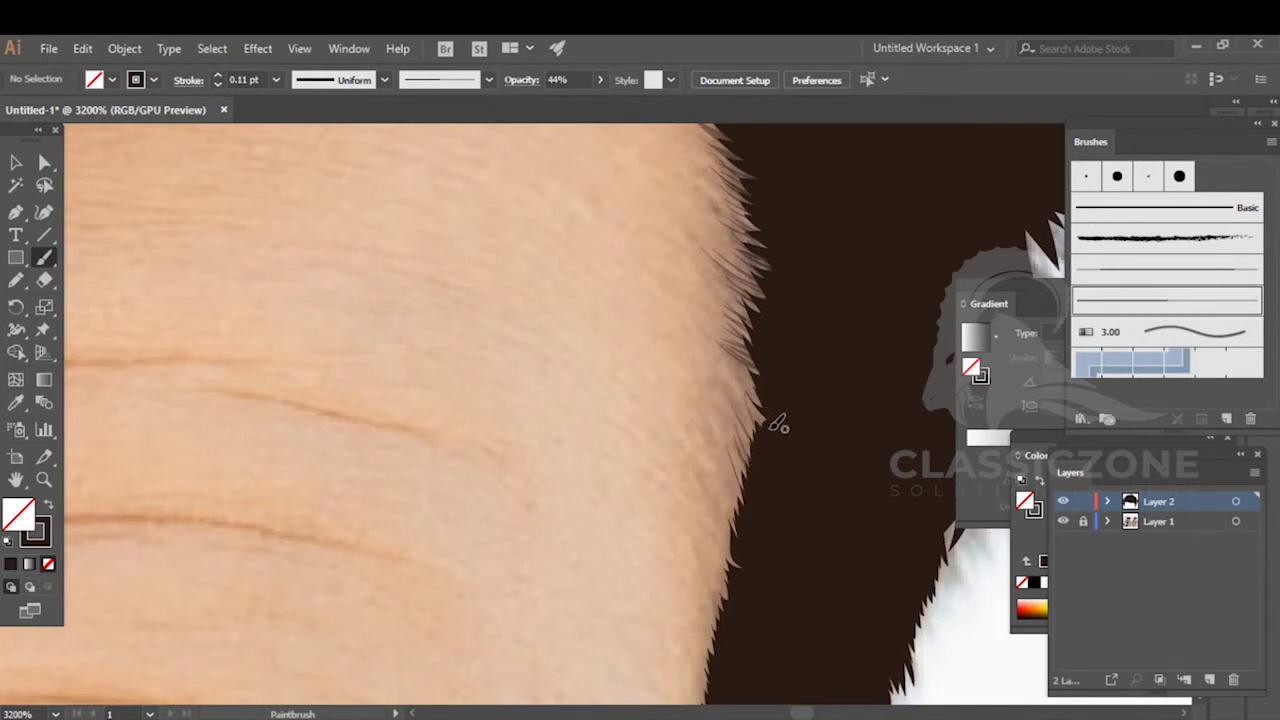
key(space)
drag(755, 375, 755, 228)
mouse_move(736, 315)
mouse_down()
mouse_move(761, 384)
mouse_move(744, 347)
mouse_move(757, 386)
mouse_up()
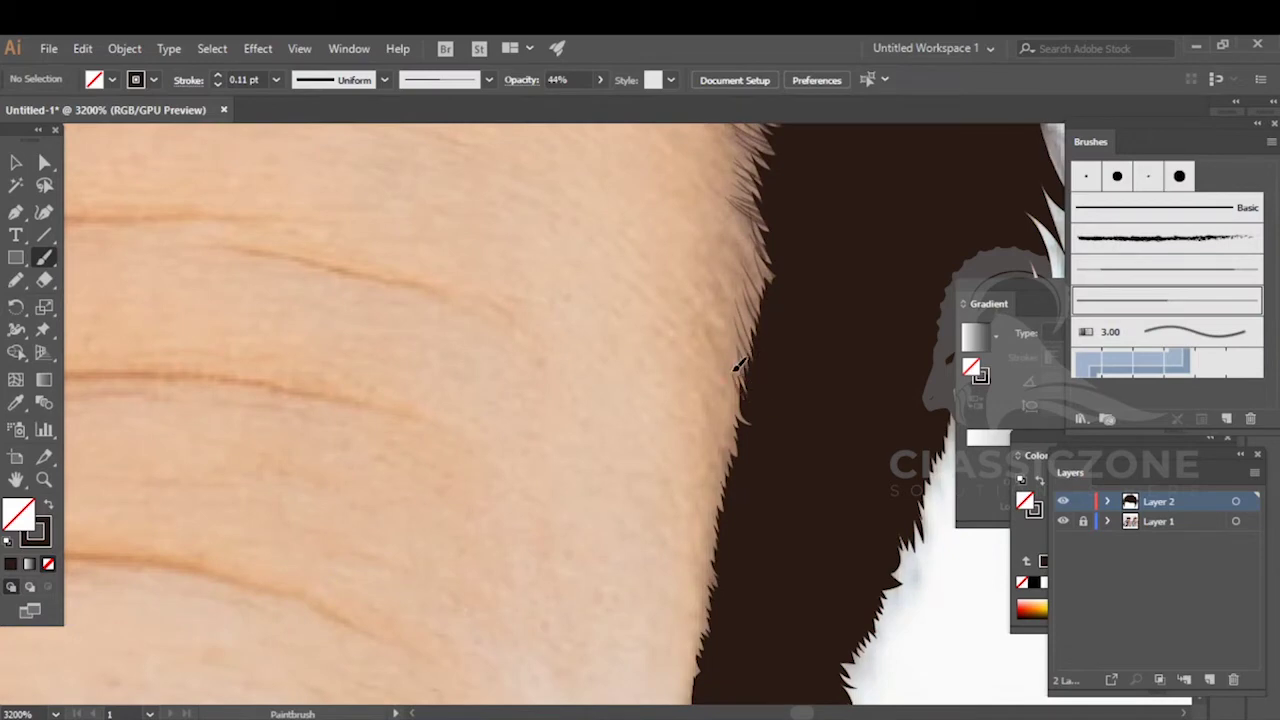
- Hide the photo on Layer 1 and paint extra 0.11 pt strands across the notch at the right corner of the forehead hairline
scroll(743, 400, down, 4)
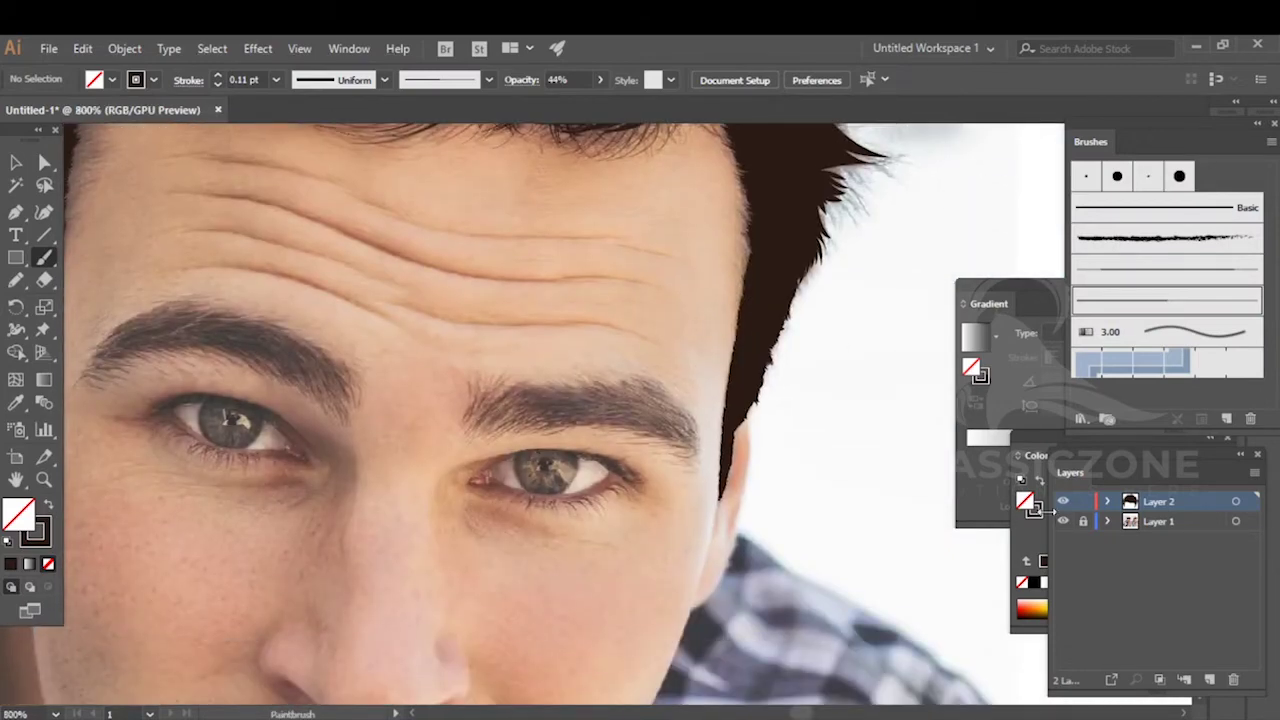
click(1063, 521)
scroll(834, 409, down, 3)
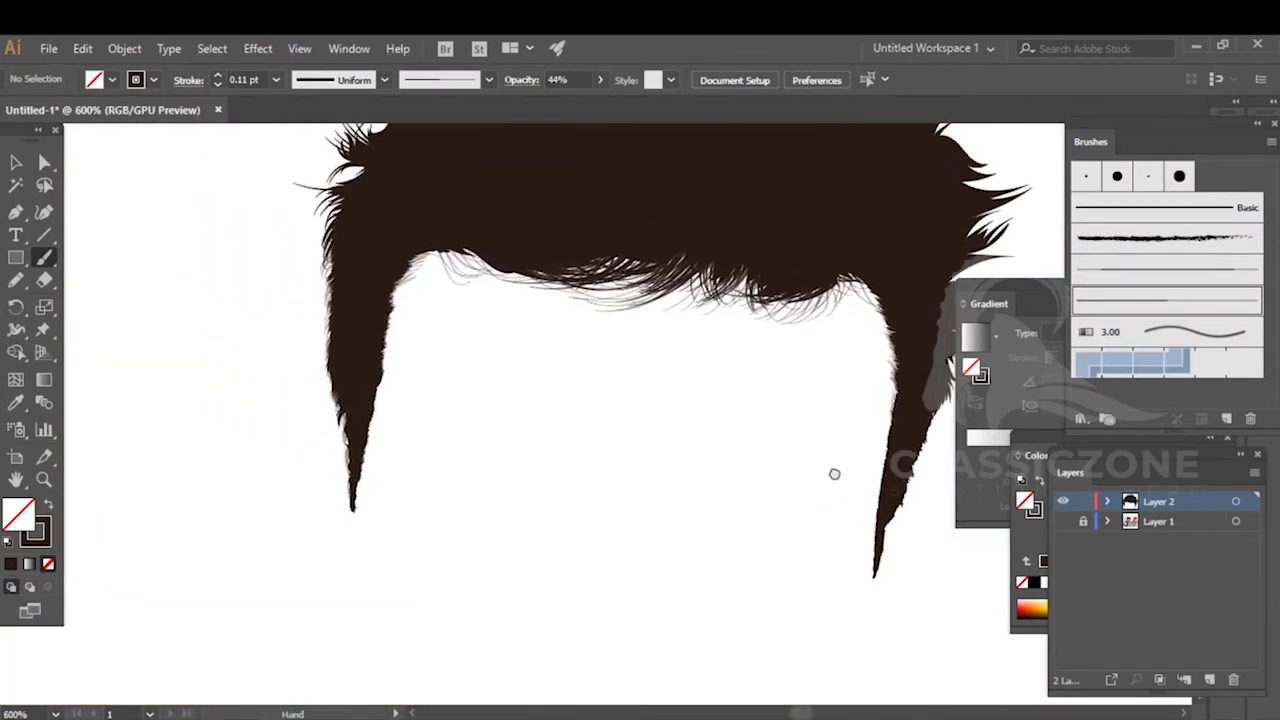
drag(795, 452, 760, 486)
scroll(784, 390, up, 7)
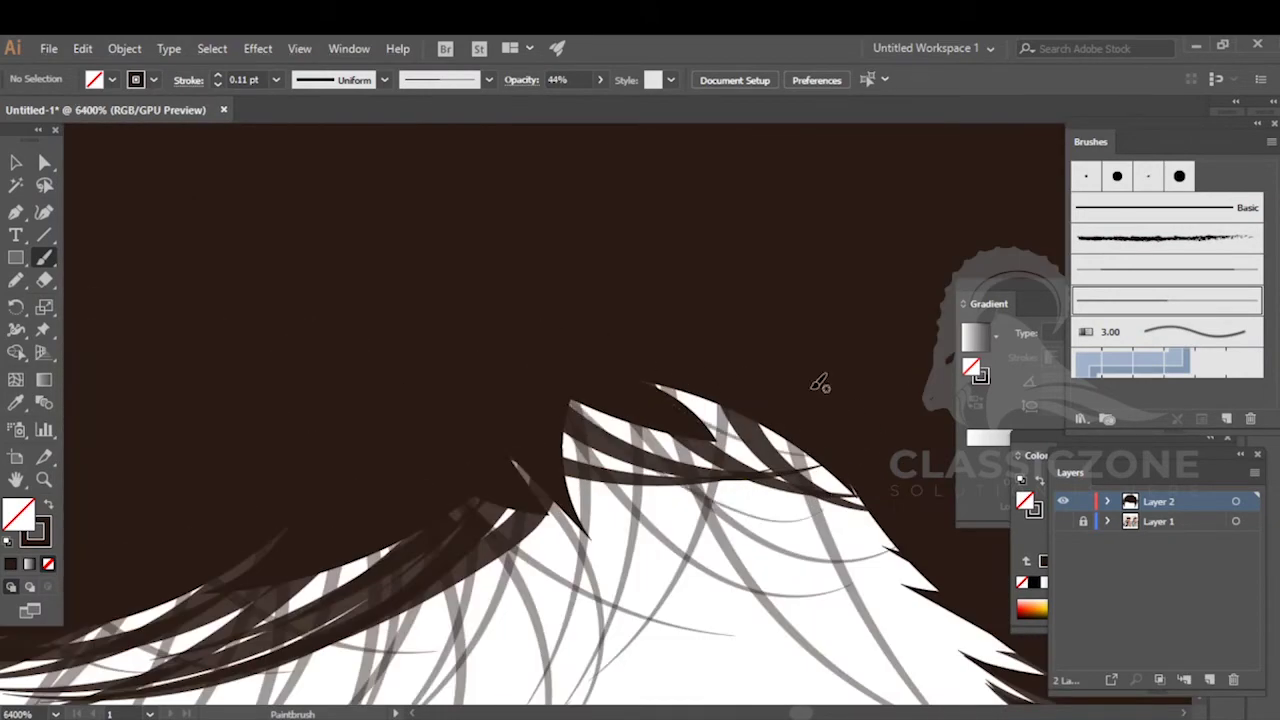
drag(541, 381, 578, 403)
drag(750, 458, 753, 460)
drag(503, 372, 518, 380)
drag(715, 437, 720, 440)
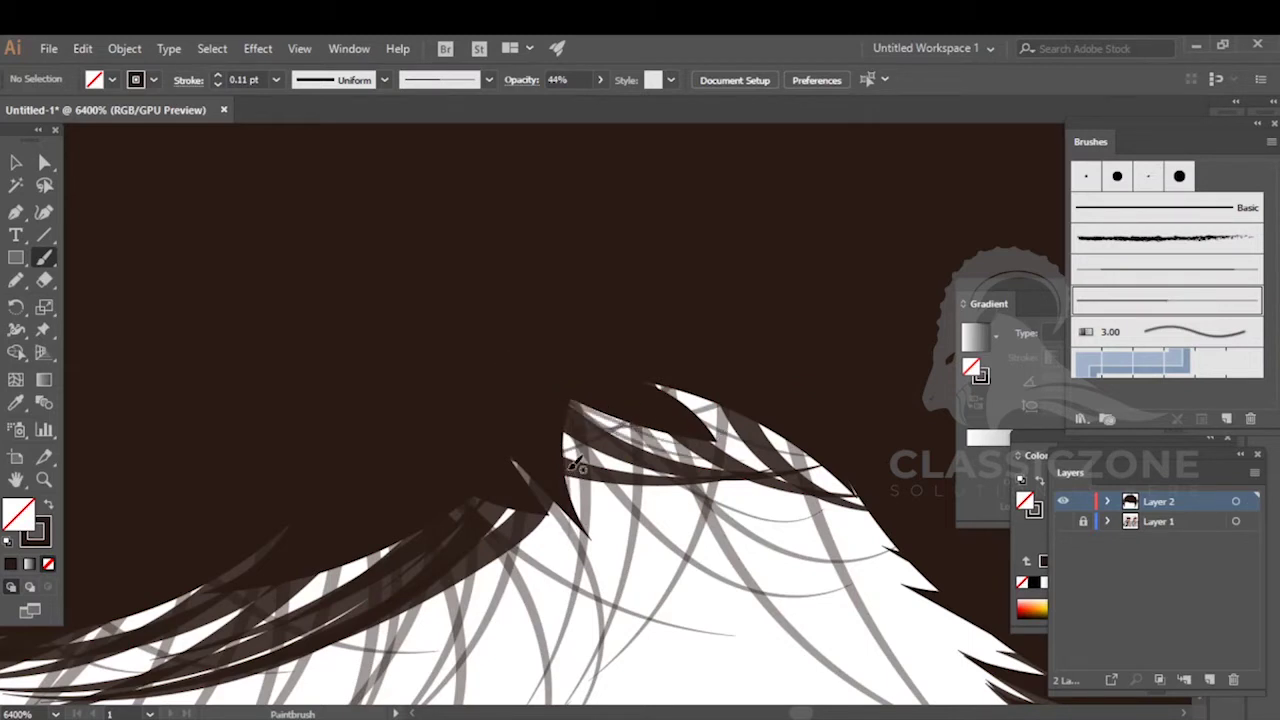
drag(593, 519, 596, 524)
drag(697, 516, 727, 519)
drag(551, 365, 757, 493)
drag(428, 625, 450, 610)
- Review the whole hair silhouette without the photo and show Layer 1 again
scroll(553, 451, down, 4)
drag(446, 456, 646, 449)
scroll(648, 449, down, 4)
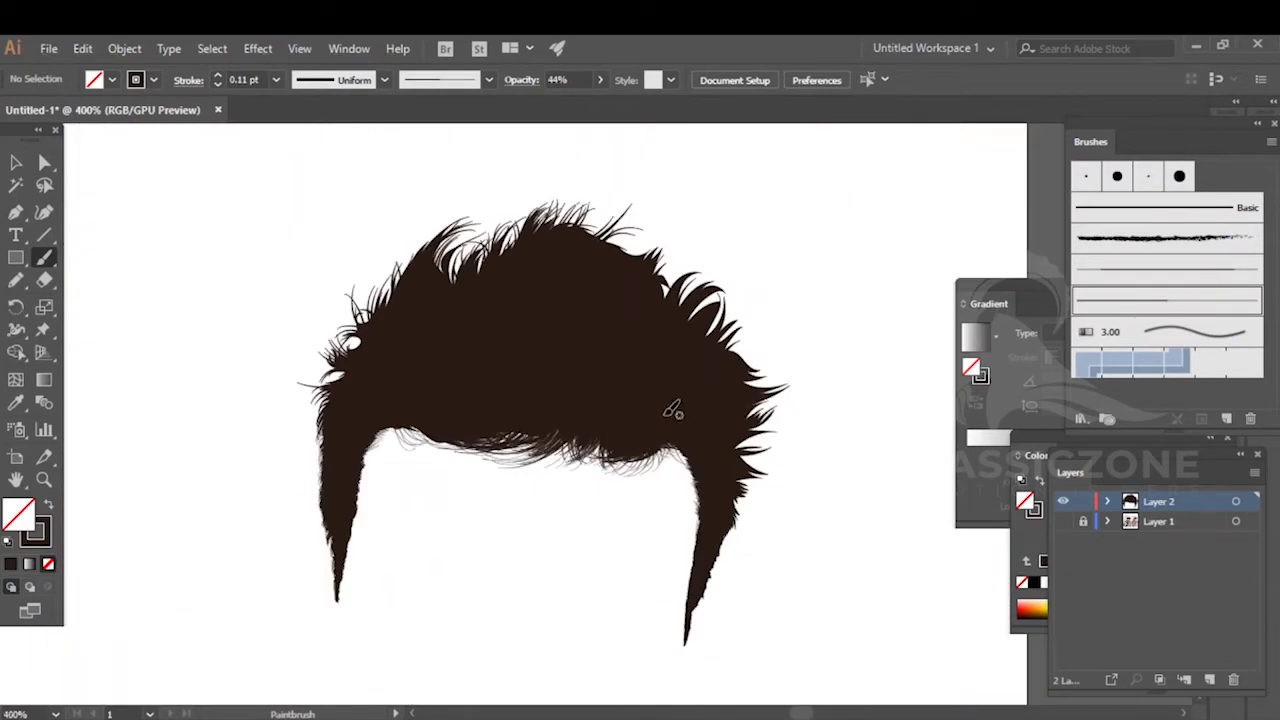
drag(668, 405, 718, 416)
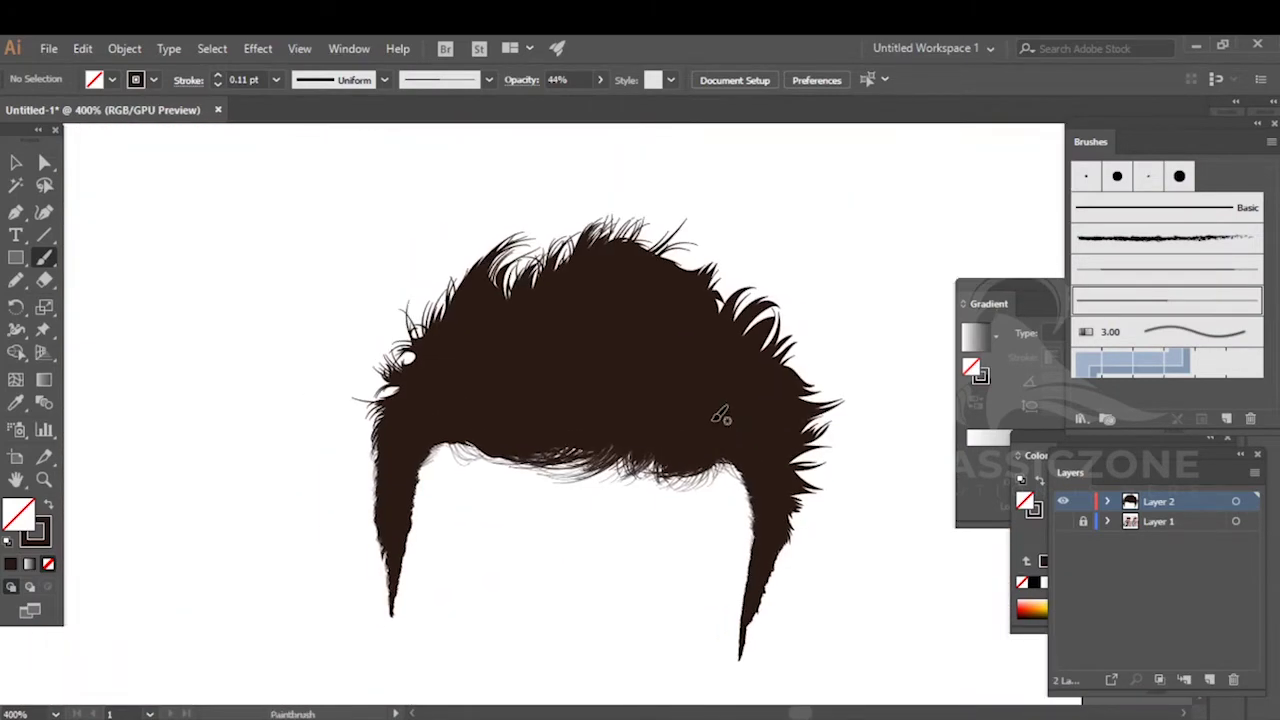
click(1063, 521)
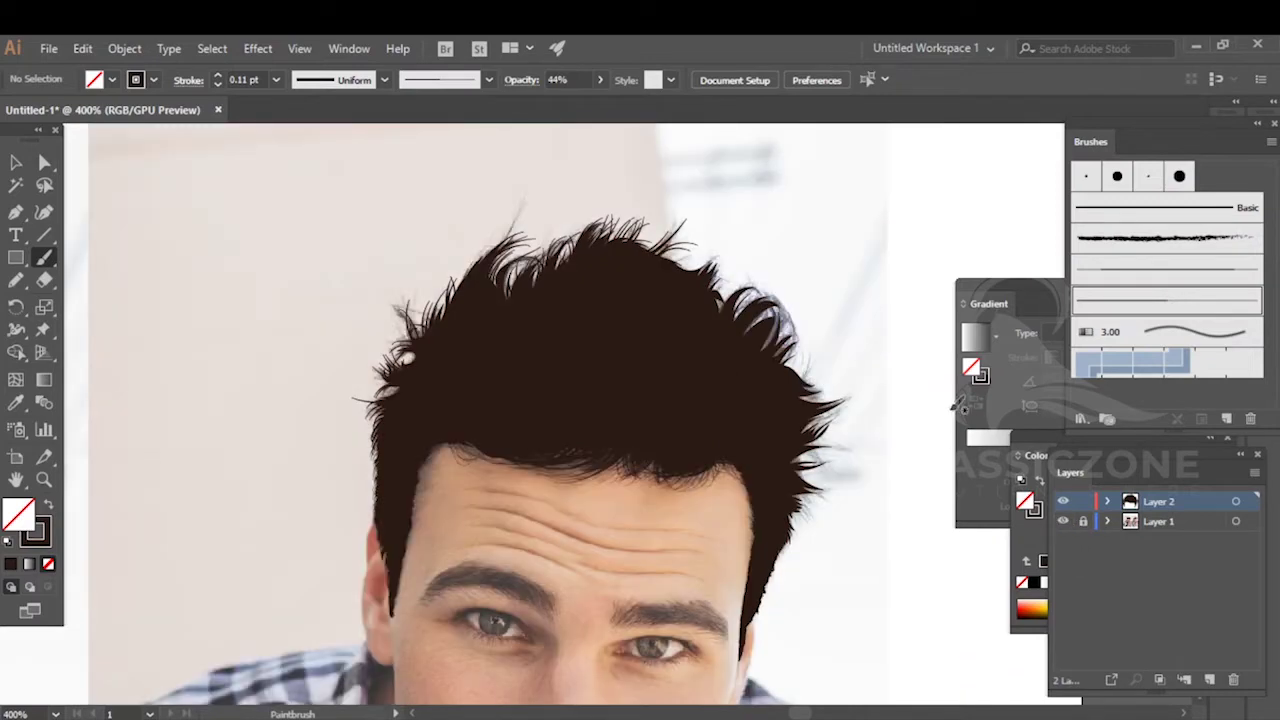
- Pick up the 1 pt, 100% opacity strand style and paint the first strand over the gap at the upper right hair outline
scroll(711, 231, up, 4)
ctrl+click(585, 219)
ctrl+click(635, 246)
drag(515, 402, 659, 309)
mouse_move(584, 449)
mouse_down()
mouse_move(675, 417)
mouse_move(773, 260)
mouse_move(766, 308)
mouse_move(584, 192)
mouse_up()
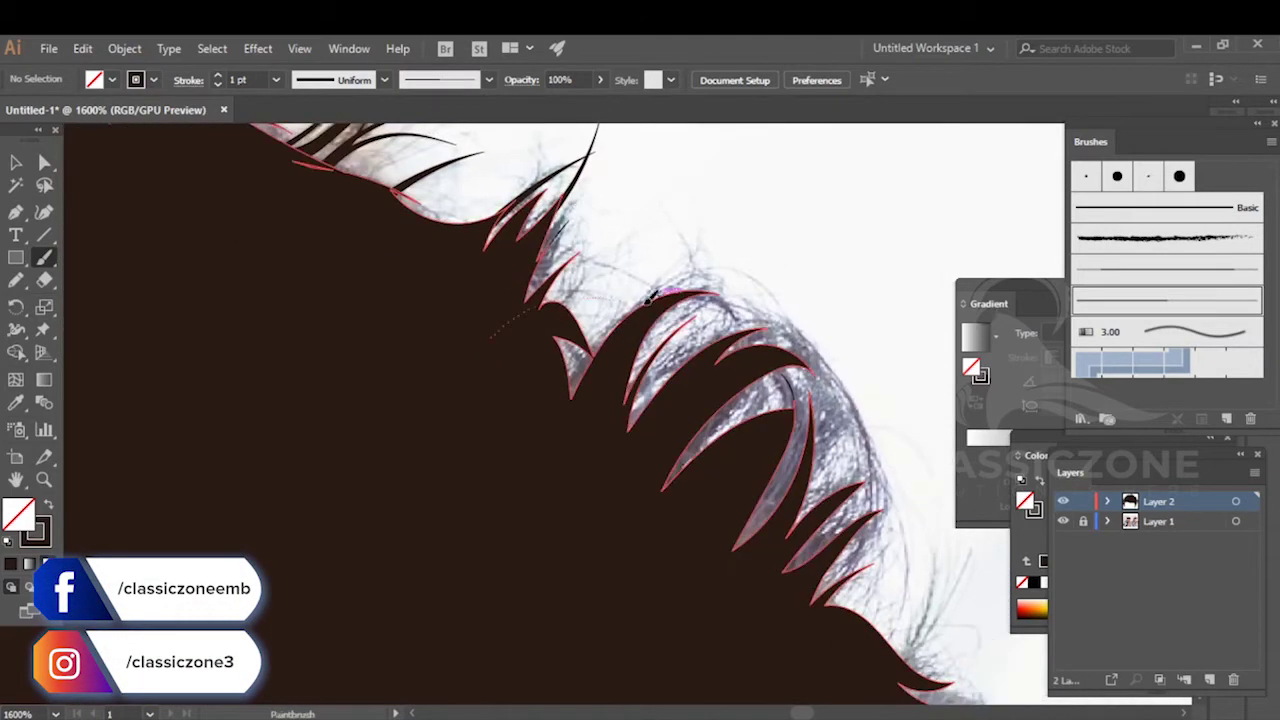
drag(648, 300, 652, 301)
- Paint 1 pt curved strands between the large spikes of the upper right outline, following the photo's hair
drag(558, 407, 688, 233)
drag(583, 437, 758, 270)
mouse_move(572, 498)
mouse_down()
mouse_move(616, 441)
mouse_move(809, 313)
mouse_up()
drag(734, 413, 630, 261)
mouse_move(534, 391)
mouse_down()
mouse_move(747, 204)
mouse_move(764, 238)
mouse_up()
drag(735, 455, 763, 217)
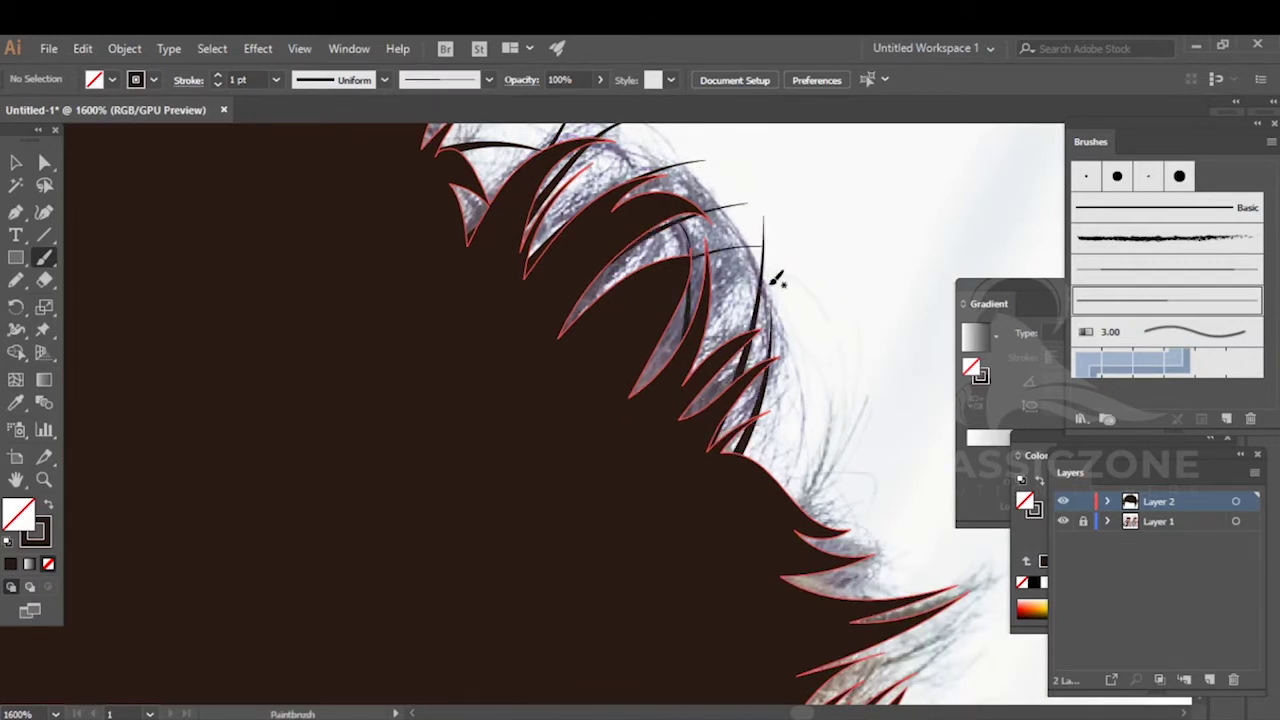
- Continue the 1 pt strands down the right outline, extending the upper side tufts outward
drag(750, 468, 592, 224)
drag(540, 334, 762, 157)
mouse_move(601, 317)
mouse_down()
mouse_move(664, 220)
mouse_move(674, 161)
mouse_up()
mouse_move(656, 336)
mouse_down()
mouse_move(622, 309)
mouse_move(720, 272)
mouse_up()
drag(587, 303, 748, 258)
drag(627, 310, 800, 258)
drag(607, 346, 822, 281)
- Add 1 pt strands to the middle tufts on the right side, level with the forehead hairline
drag(637, 402, 750, 342)
drag(606, 432, 759, 365)
drag(652, 445, 707, 284)
mouse_move(609, 370)
mouse_down()
mouse_move(811, 317)
mouse_move(821, 330)
mouse_up()
mouse_move(623, 366)
mouse_down()
mouse_move(866, 337)
mouse_move(850, 343)
mouse_up()
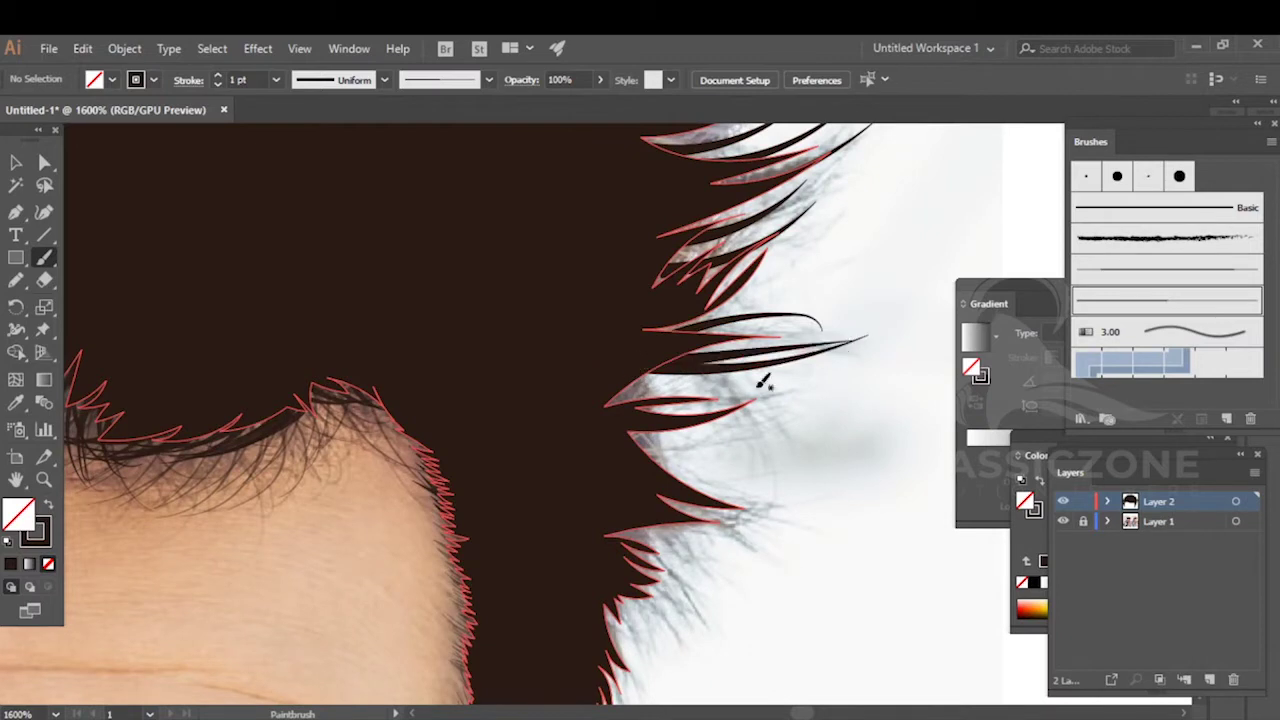
drag(593, 443, 768, 351)
drag(577, 411, 838, 419)
drag(638, 460, 797, 383)
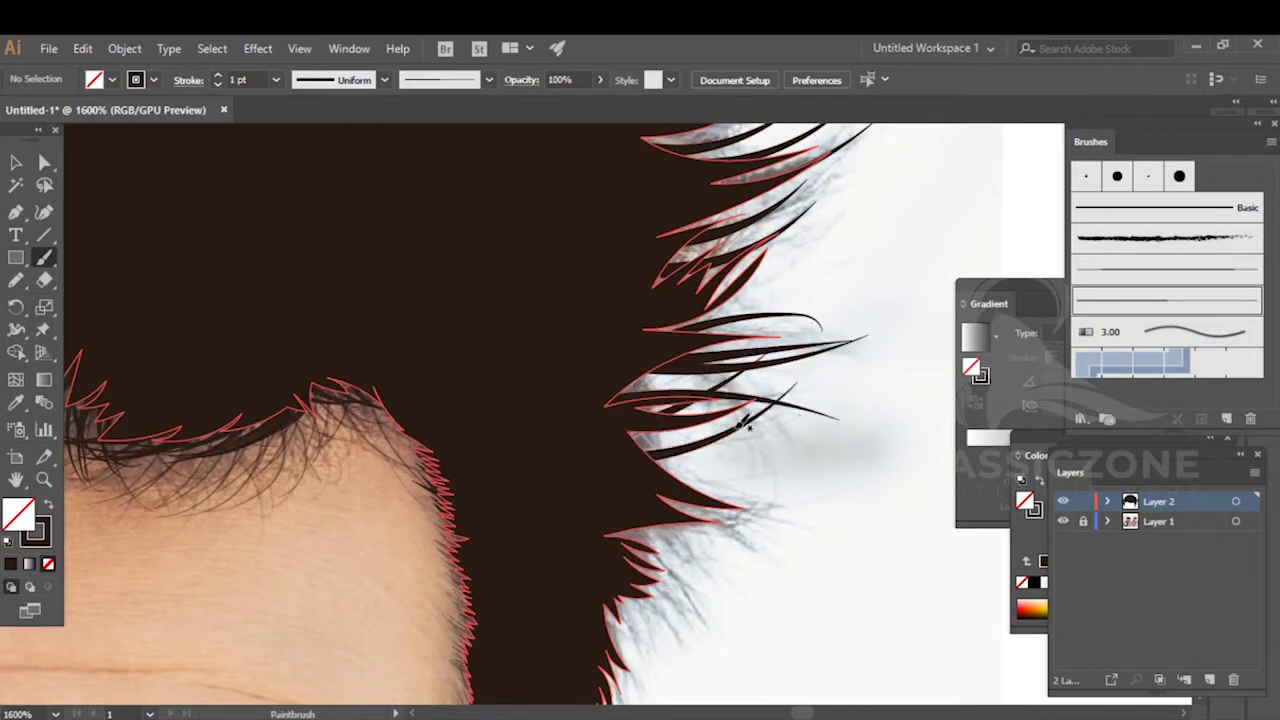
- Paint 1 pt strands curving down from the lowest right tufts, undoing the misplaced ones
mouse_move(757, 506)
mouse_down()
mouse_move(679, 346)
mouse_move(724, 464)
mouse_up()
mouse_move(606, 374)
mouse_down()
mouse_move(700, 473)
mouse_move(697, 486)
mouse_up()
drag(620, 428, 673, 498)
mouse_move(606, 456)
mouse_down()
mouse_move(681, 528)
mouse_move(664, 512)
mouse_up()
key(ctrl+z)
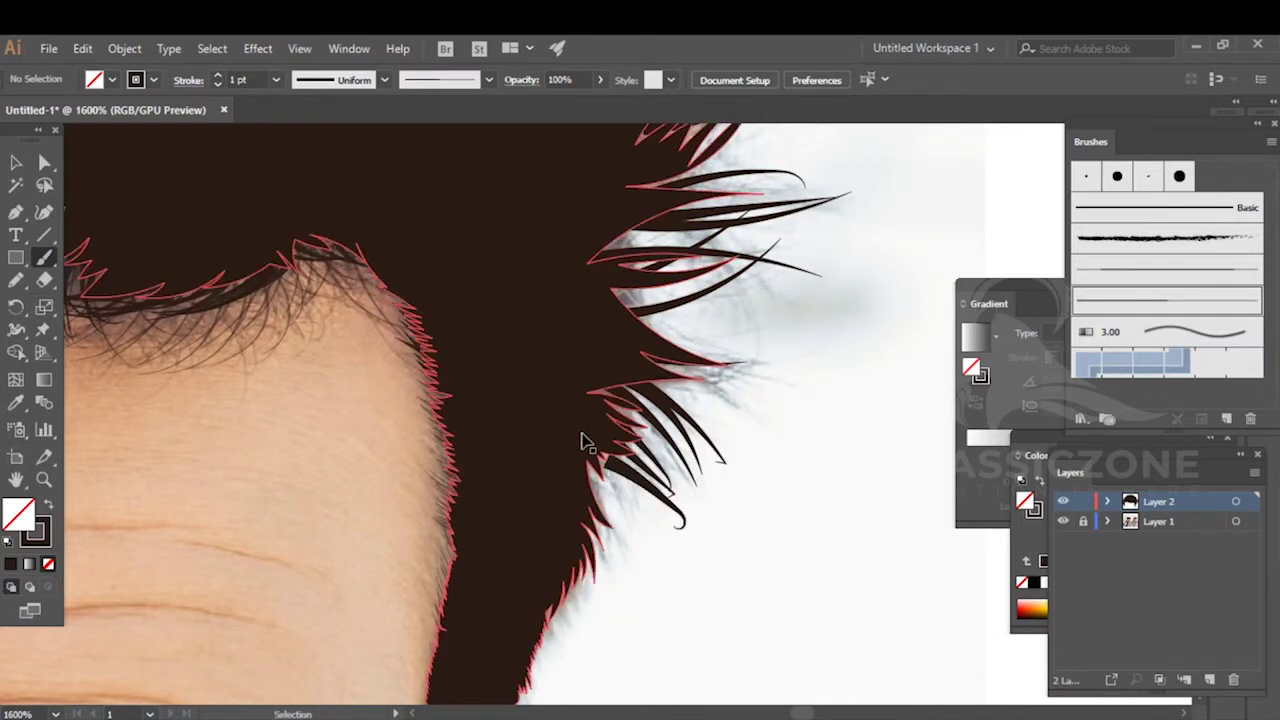
key(ctrl+z)
mouse_move(598, 458)
mouse_down()
mouse_move(637, 503)
mouse_move(620, 495)
mouse_move(690, 329)
mouse_move(746, 388)
mouse_move(732, 392)
mouse_up()
drag(678, 361, 705, 416)
- Hide Layer 1 and select all the hair artwork to check the finished silhouette
scroll(699, 403, down, 4)
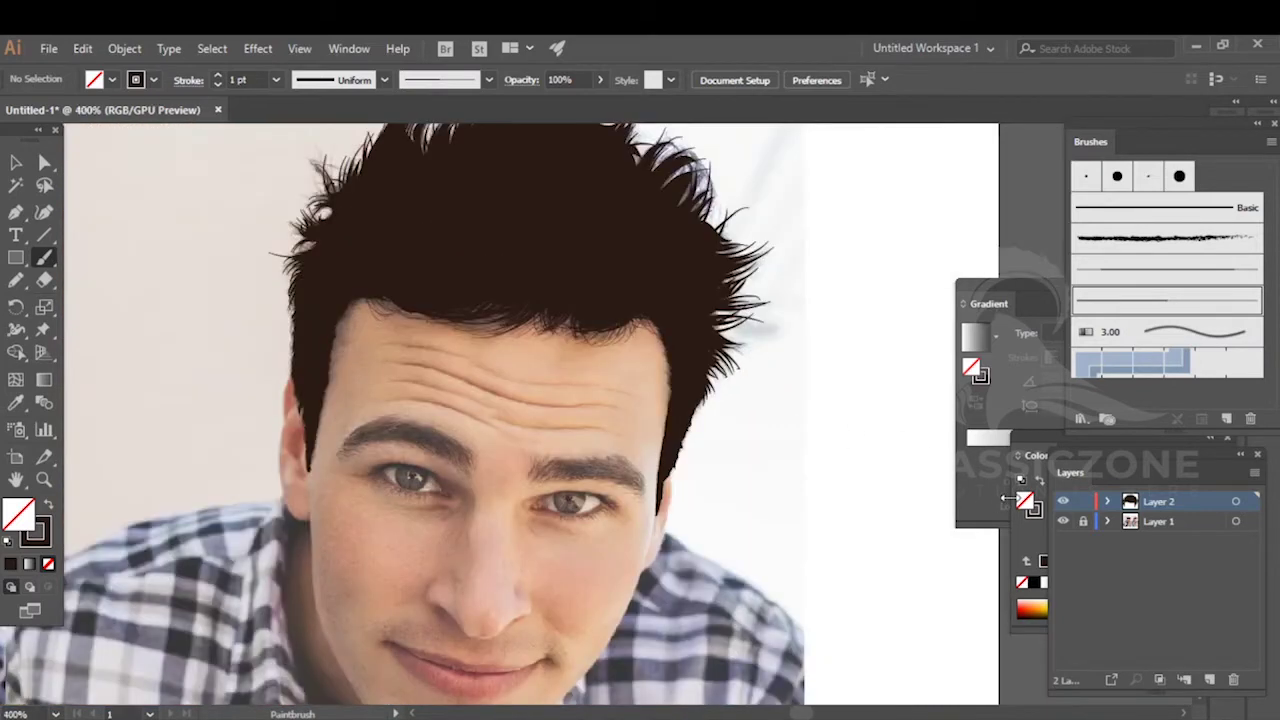
click(1062, 521)
scroll(786, 500, down, 2)
drag(786, 500, 791, 540)
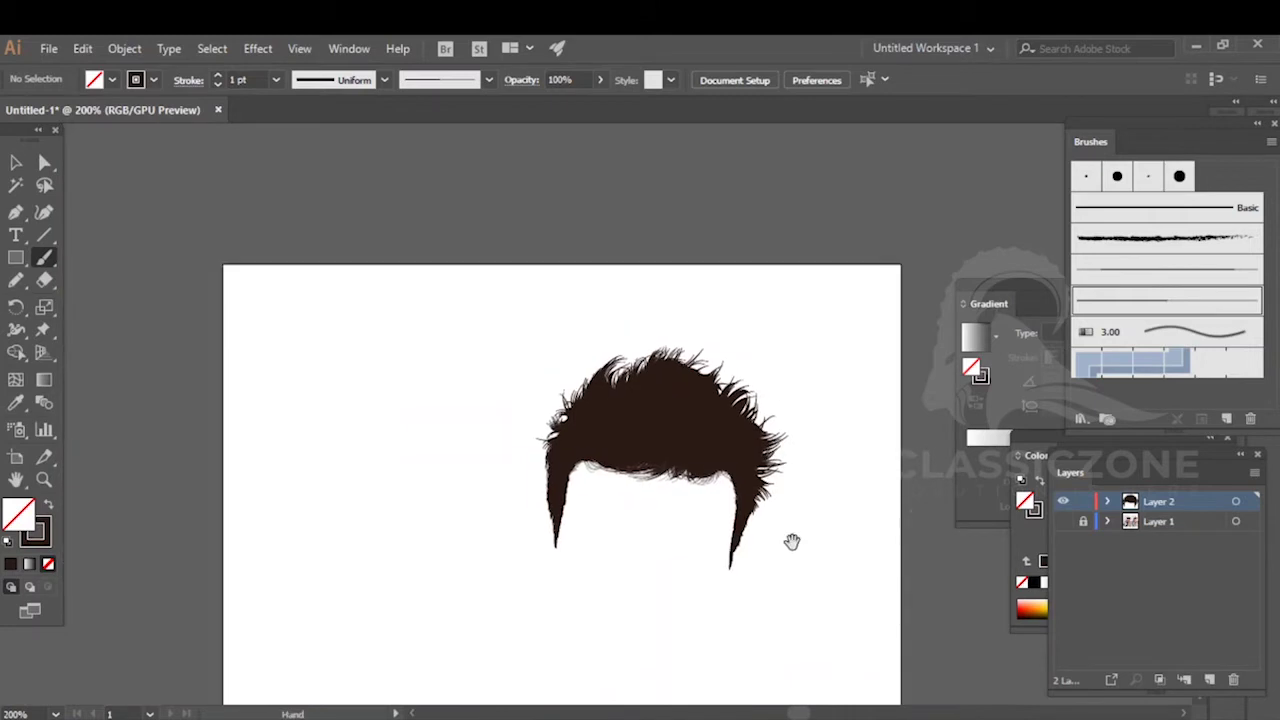
click(15, 162)
mouse_move(458, 326)
mouse_down()
mouse_move(770, 562)
mouse_move(850, 598)
mouse_up()
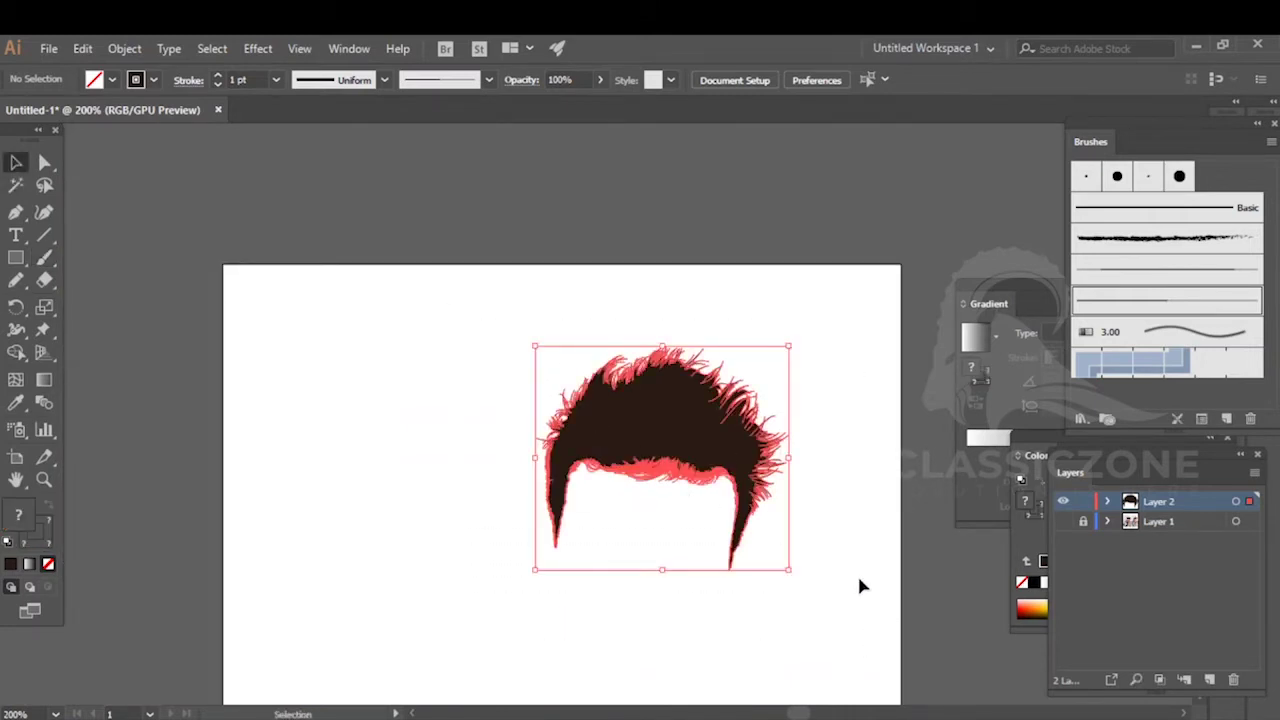
- Lock Layer 2 and add a new layer above it, with the Layer 1 photo shown again
click(1084, 502)
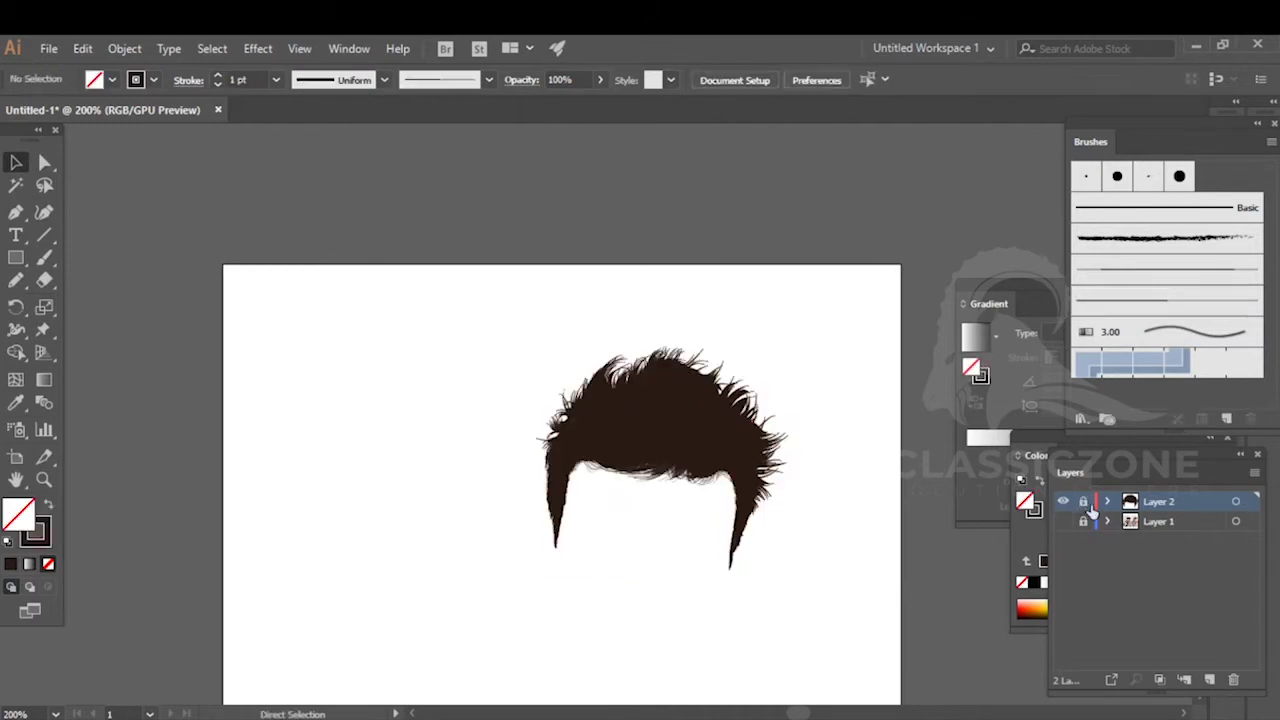
click(1208, 677)
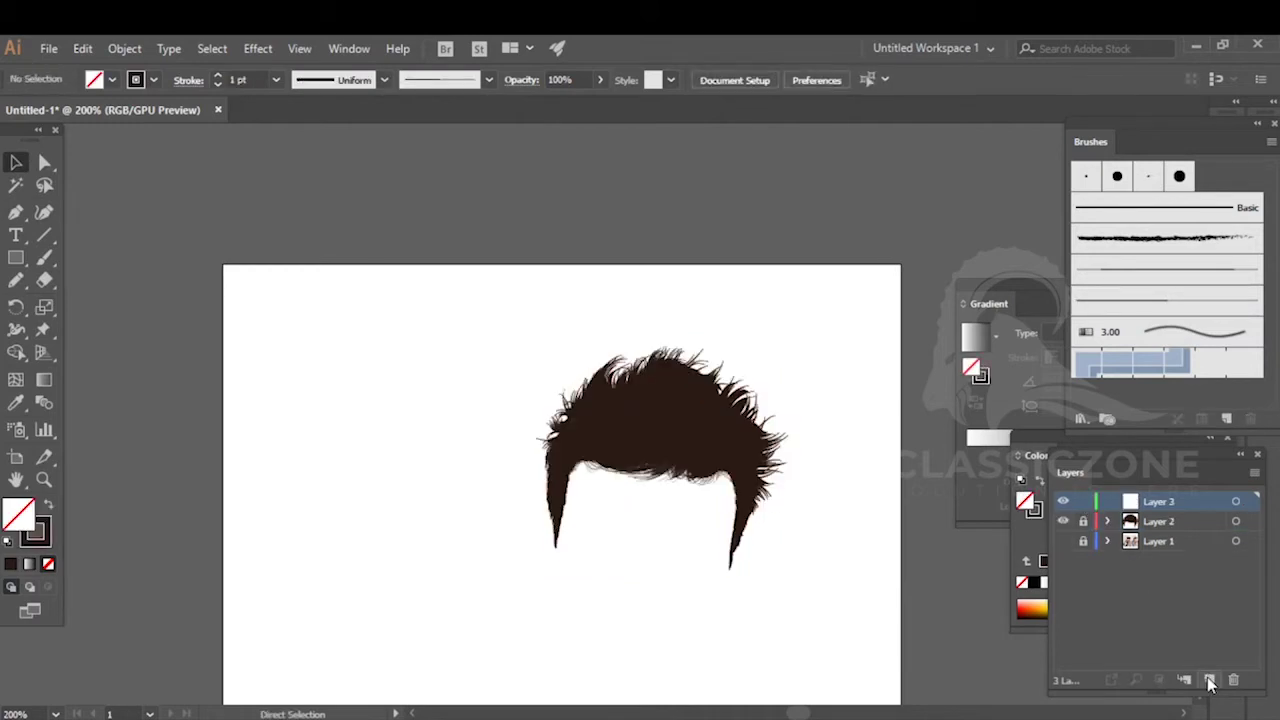
click(1063, 539)
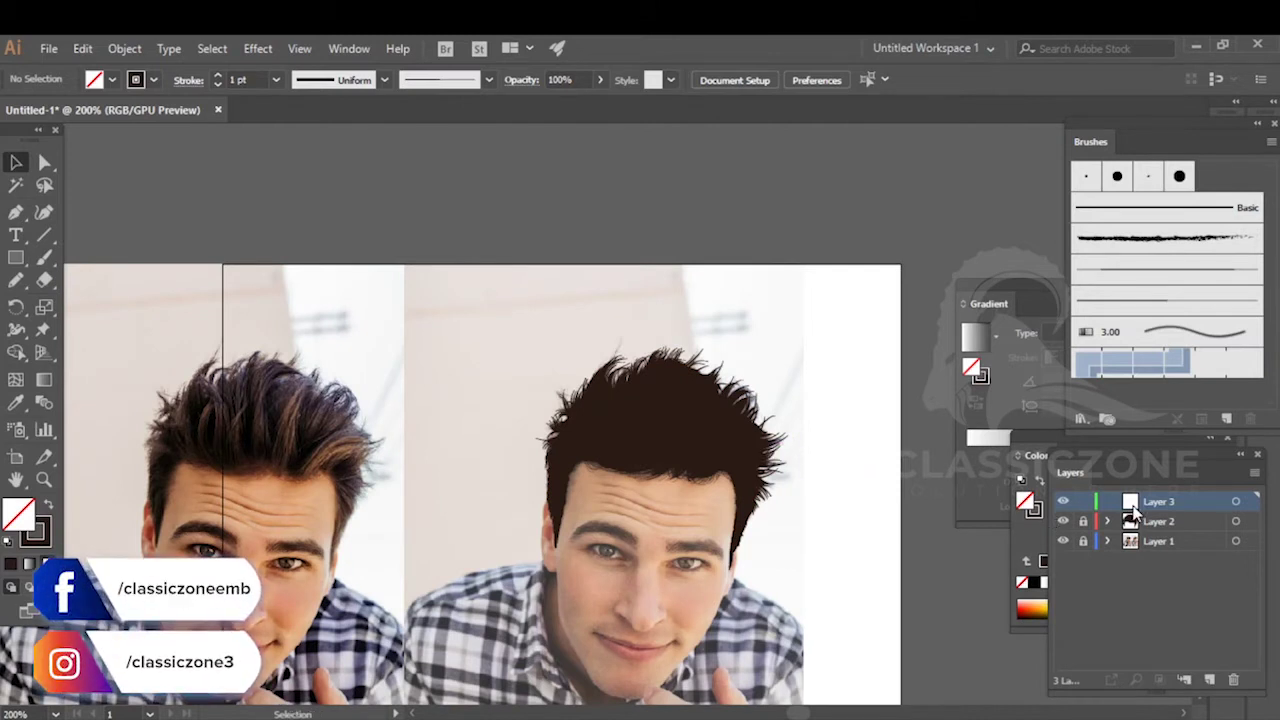
click(26, 401)
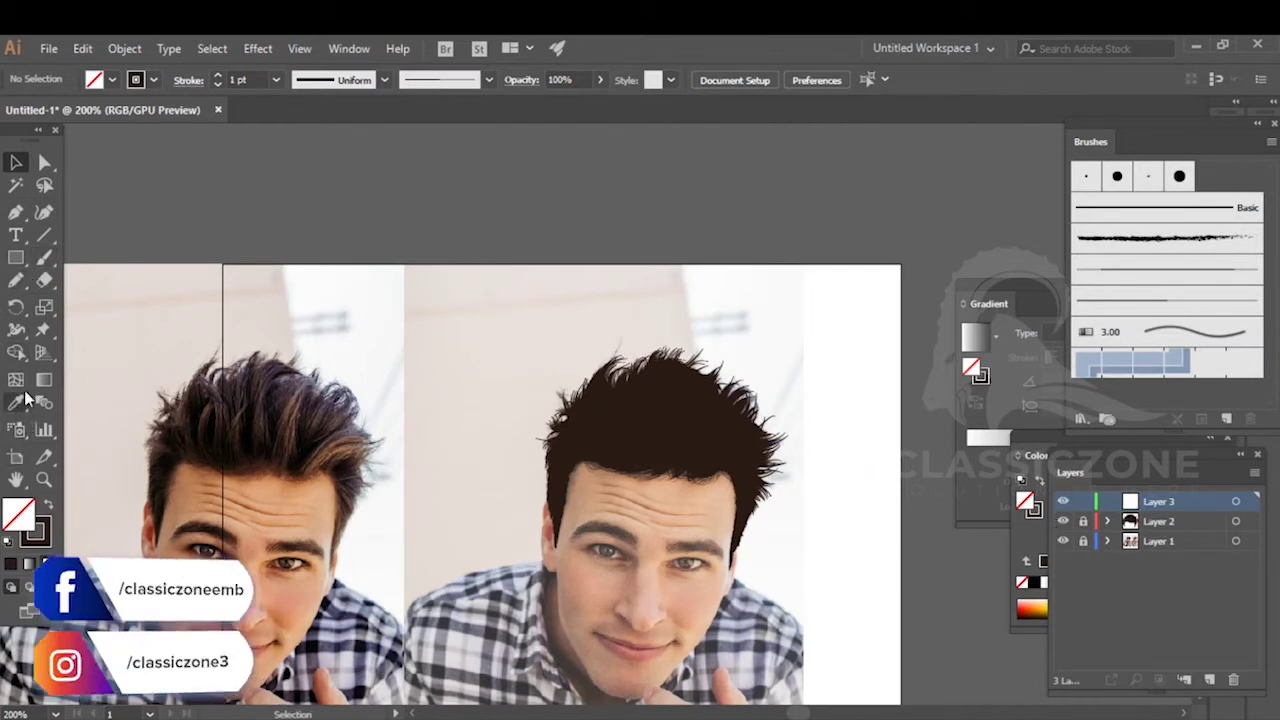
click(641, 414)
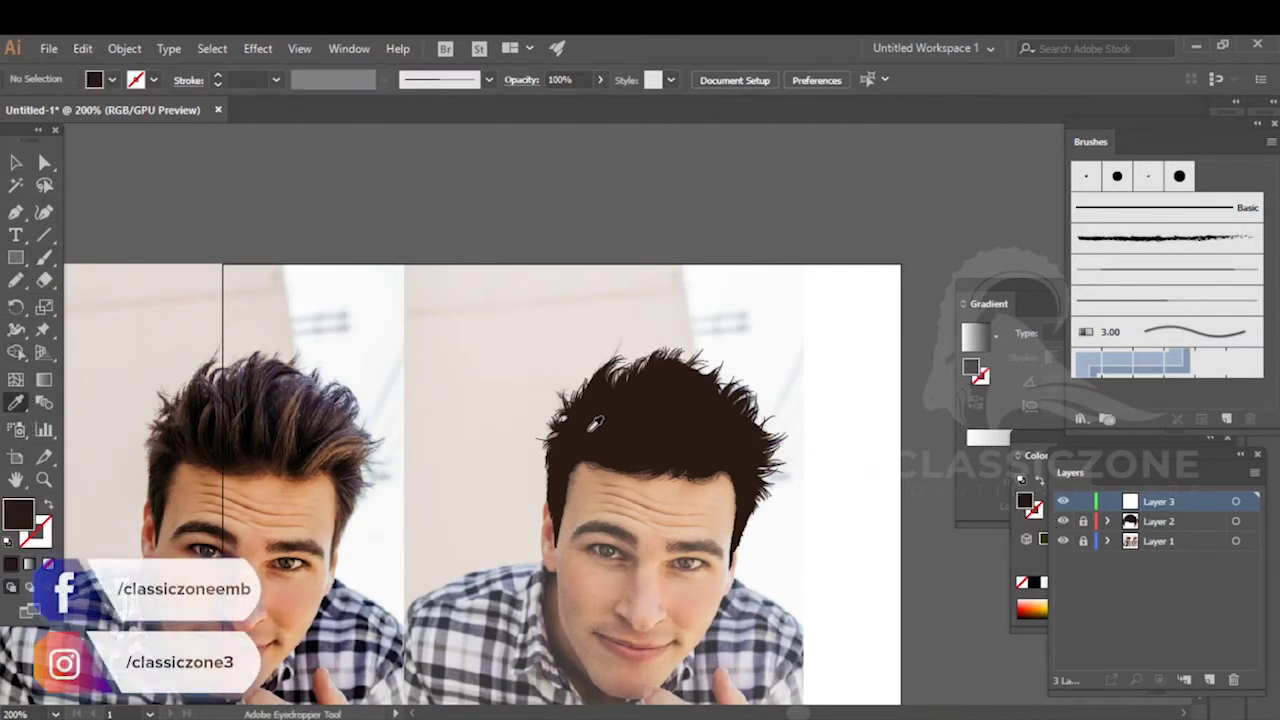
double_click(22, 511)
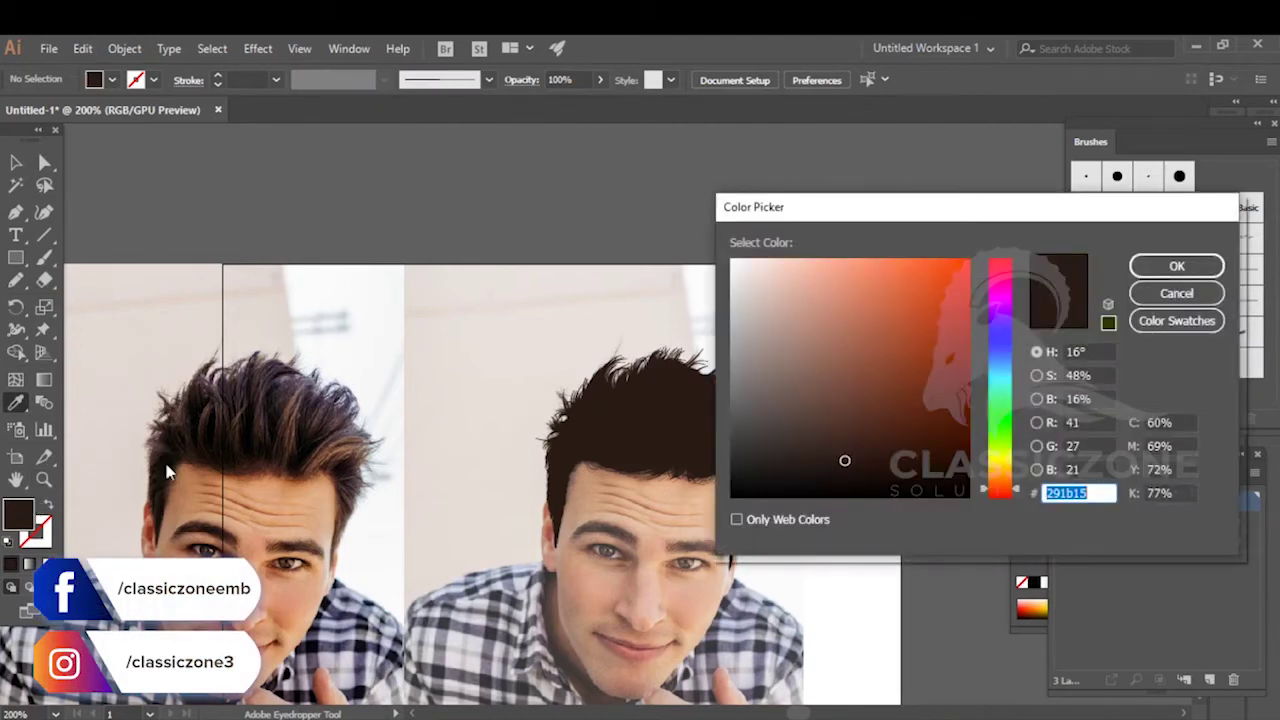
click(866, 361)
click(861, 361)
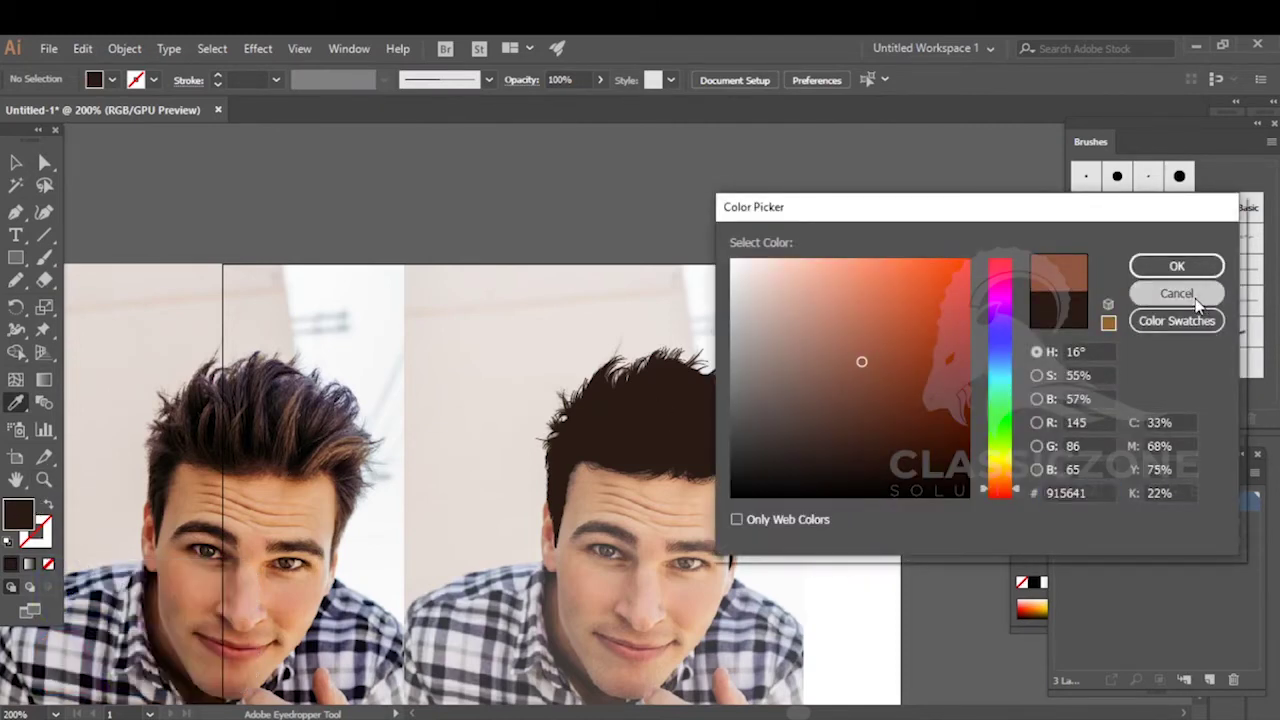
click(1196, 292)
- Sample the light brown of the front highlight lock in the original photo as the fill color
scroll(260, 447, up, 6)
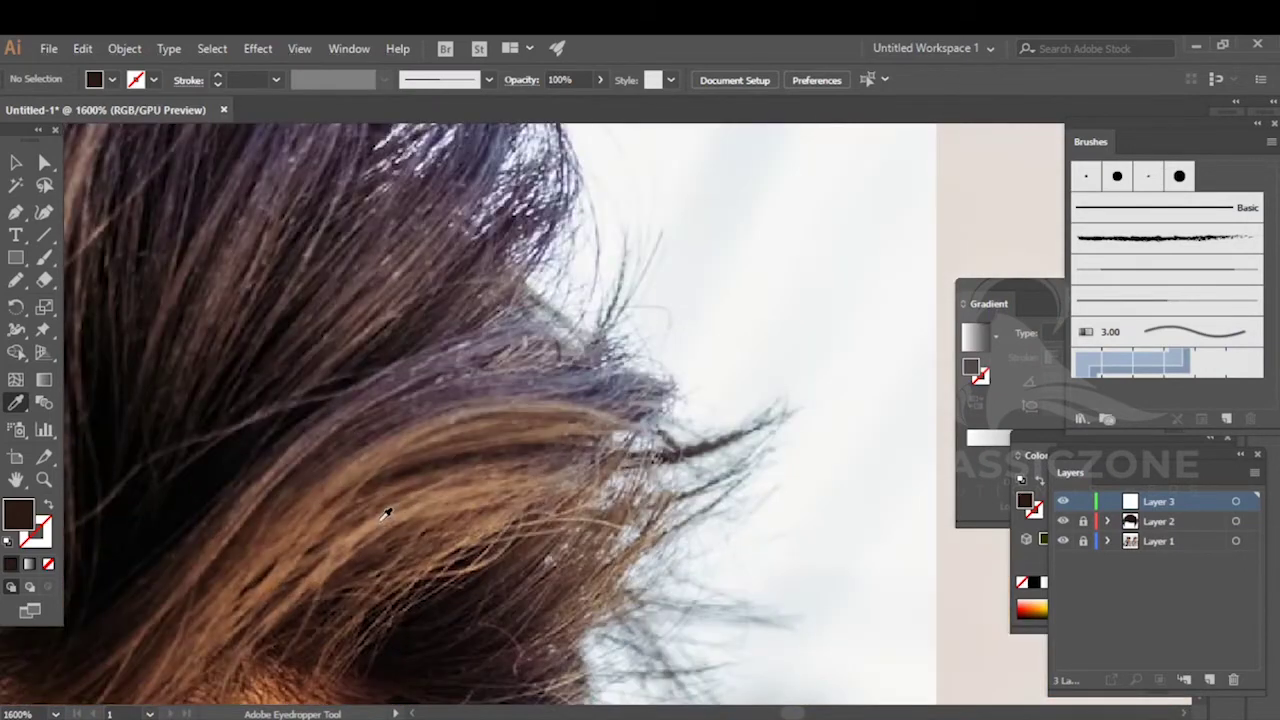
click(386, 513)
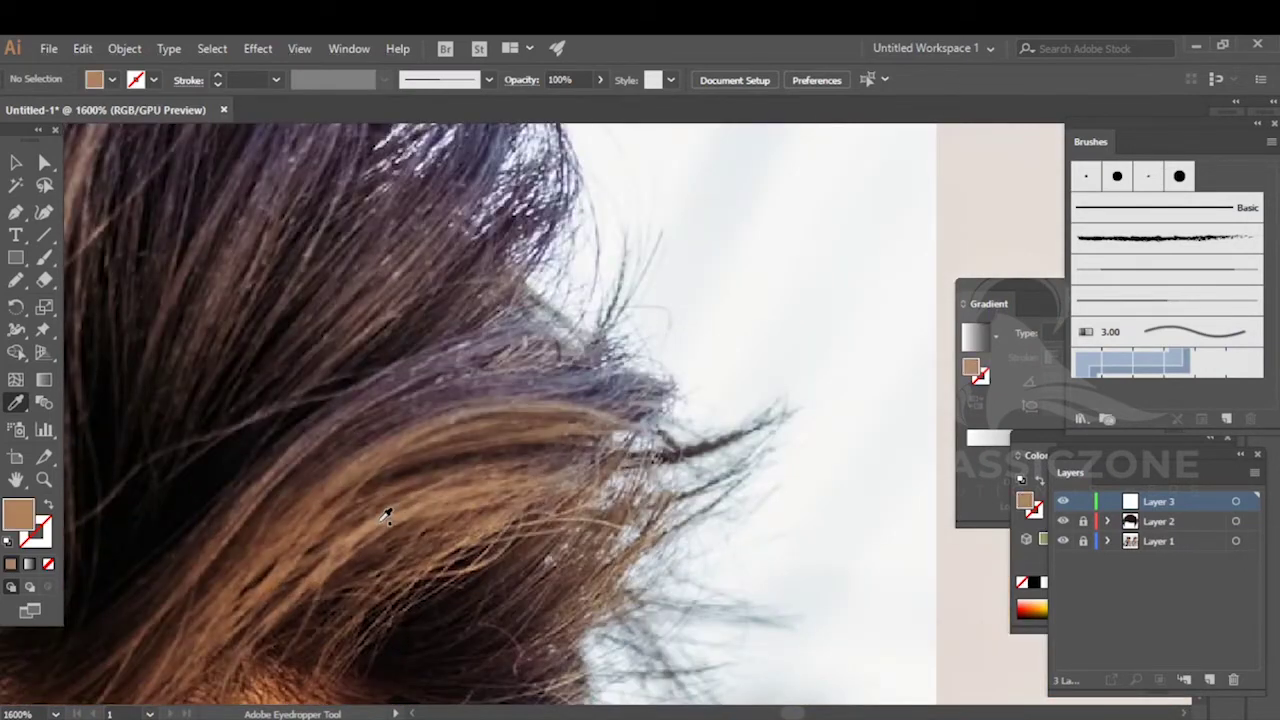
click(380, 515)
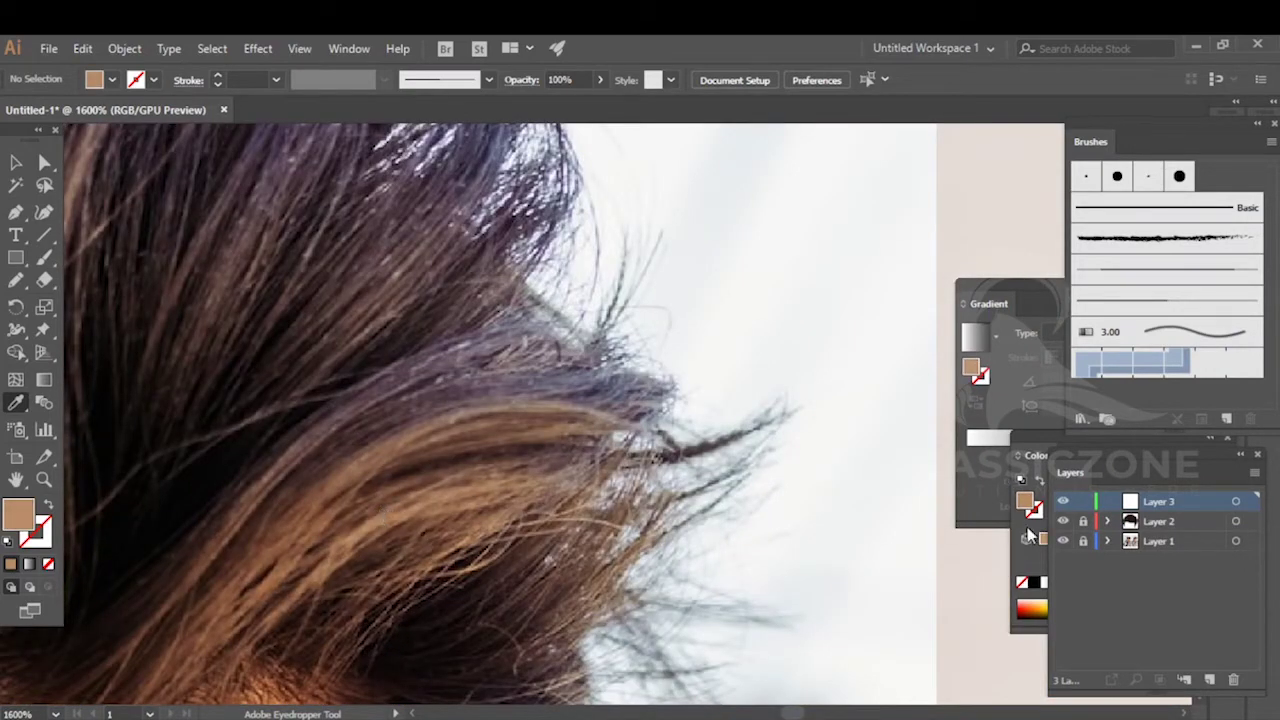
click(1209, 680)
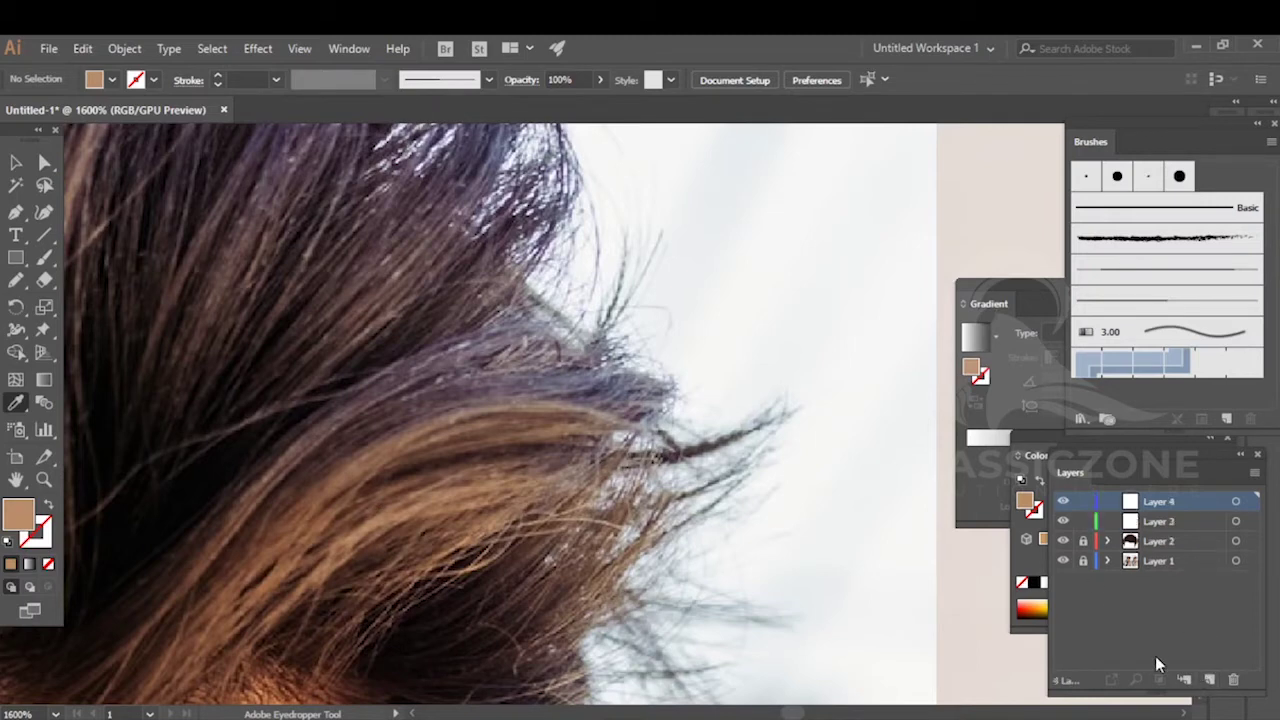
click(1235, 684)
- Set the Paintbrush to the tapered brush just above the current one, with a light brown 1 pt stroke and no fill
scroll(880, 504, down, 3)
drag(880, 515, 518, 440)
drag(669, 418, 330, 431)
key(b)
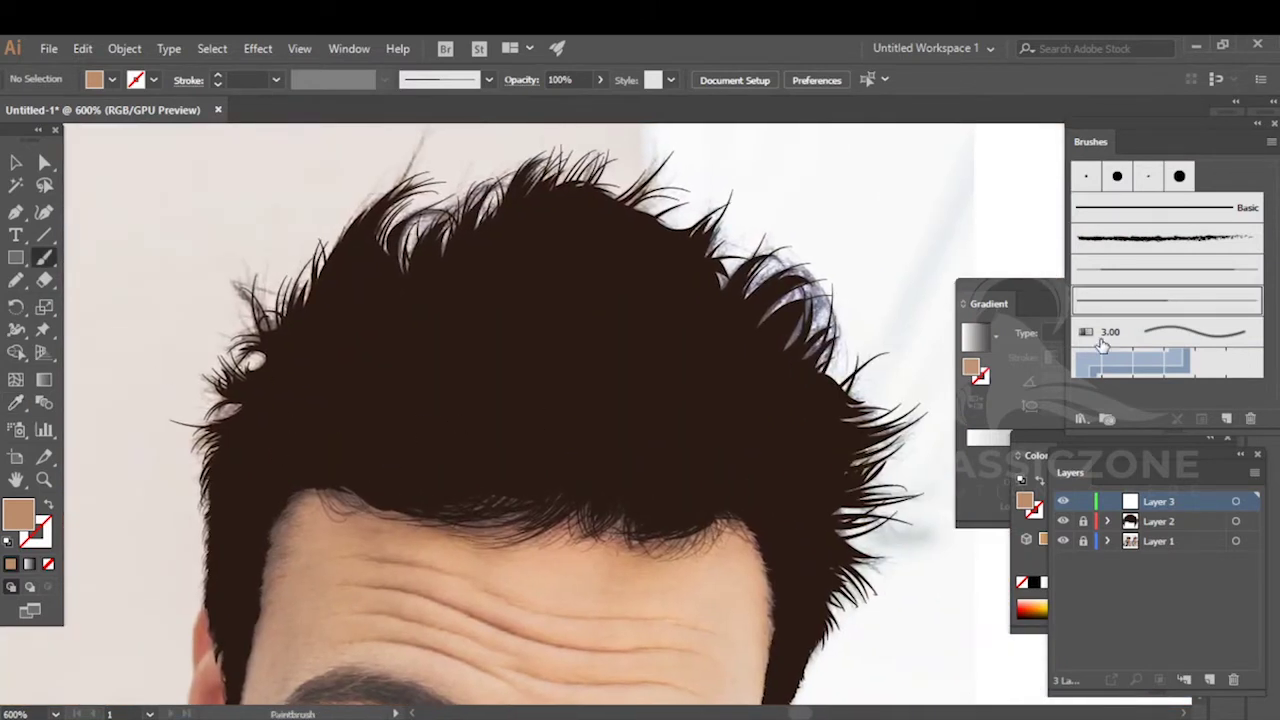
click(1136, 276)
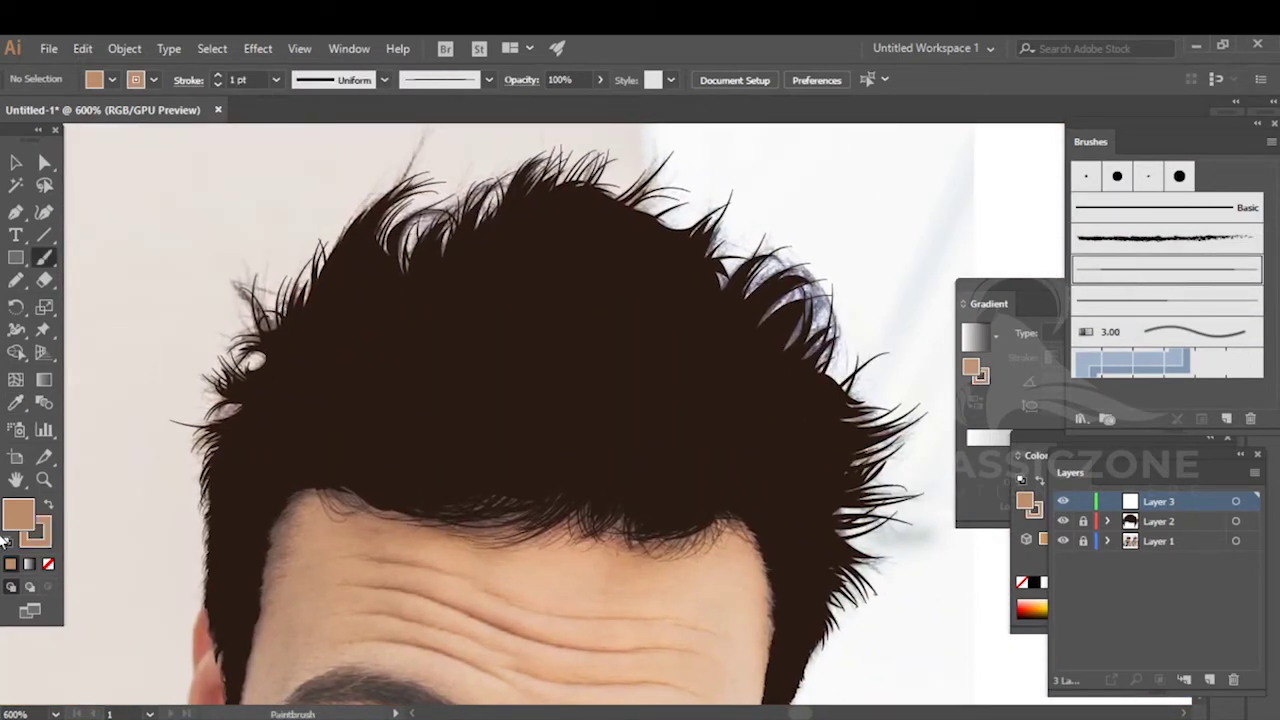
click(46, 567)
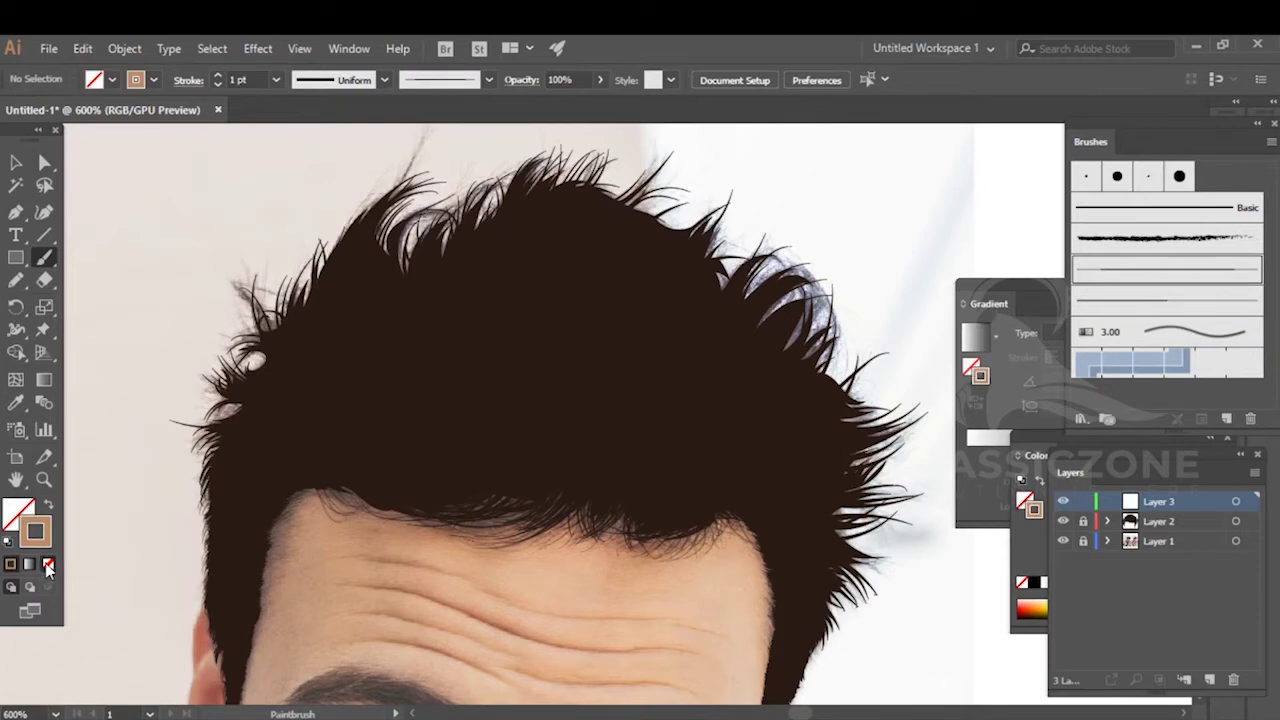
- Hide Layer 2 and paint light brown highlight strands on Layer 3 along the swept front lock above the right forehead
click(1063, 521)
scroll(837, 434, up, 2)
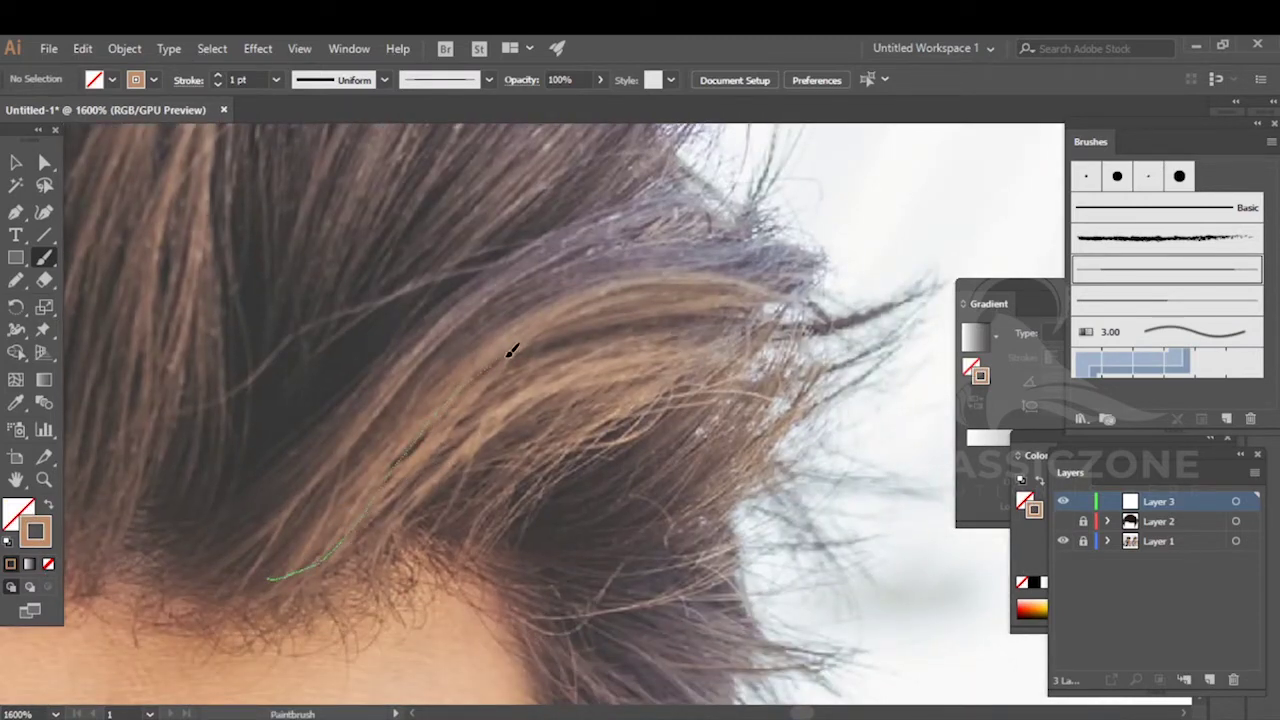
drag(707, 297, 750, 293)
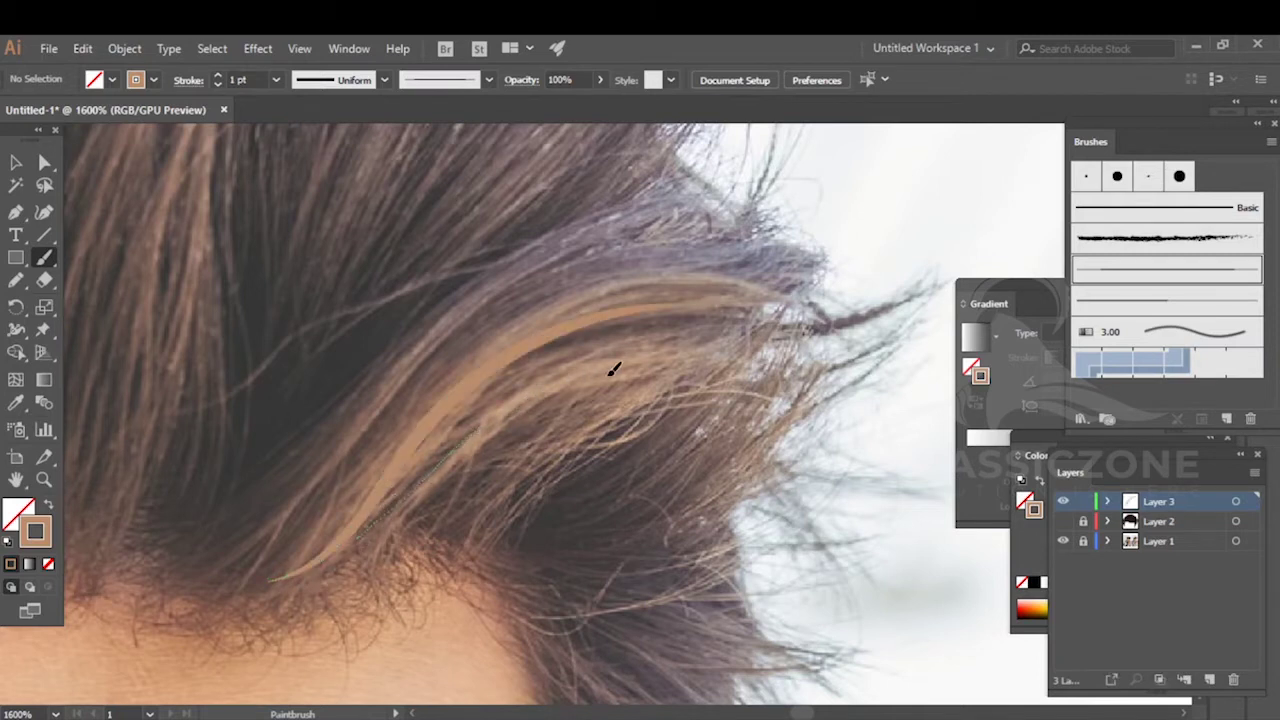
drag(605, 372, 608, 370)
mouse_move(592, 422)
mouse_down()
mouse_move(706, 366)
mouse_move(658, 366)
mouse_up()
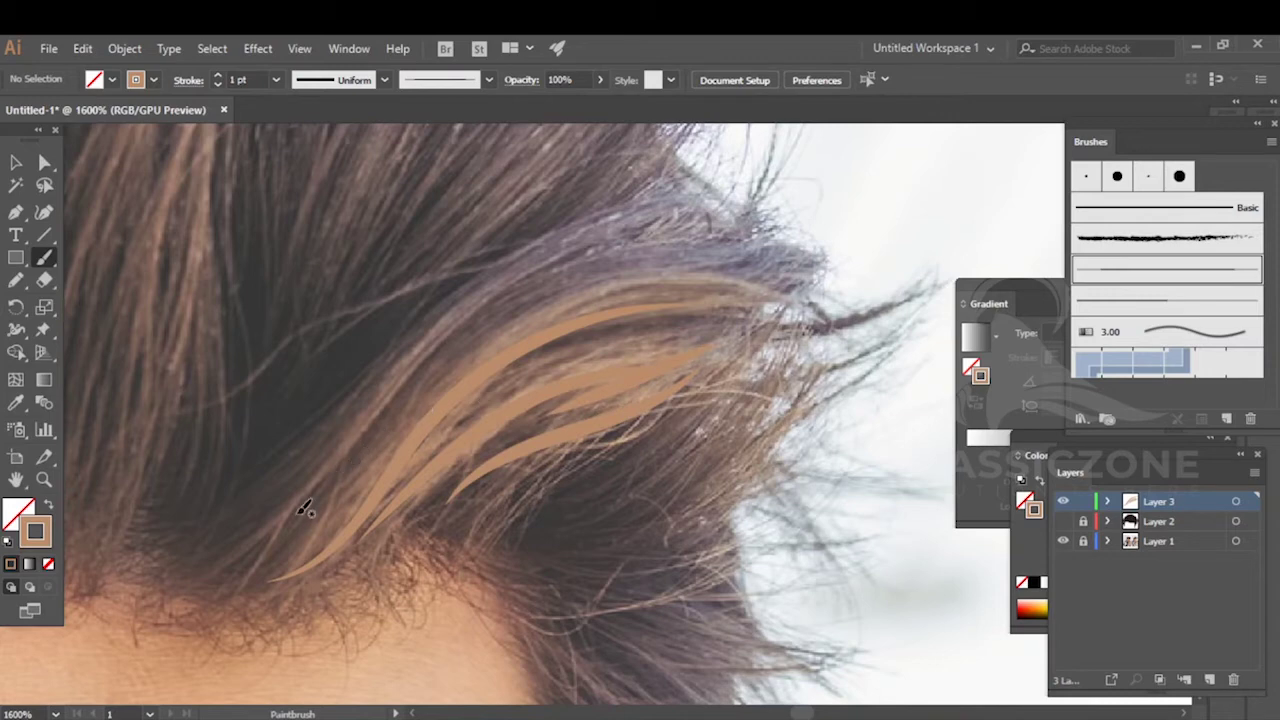
- Undo all the light brown strands painted along the front lock so Layer 3 is empty, with Layer 2 hidden
drag(460, 316, 596, 254)
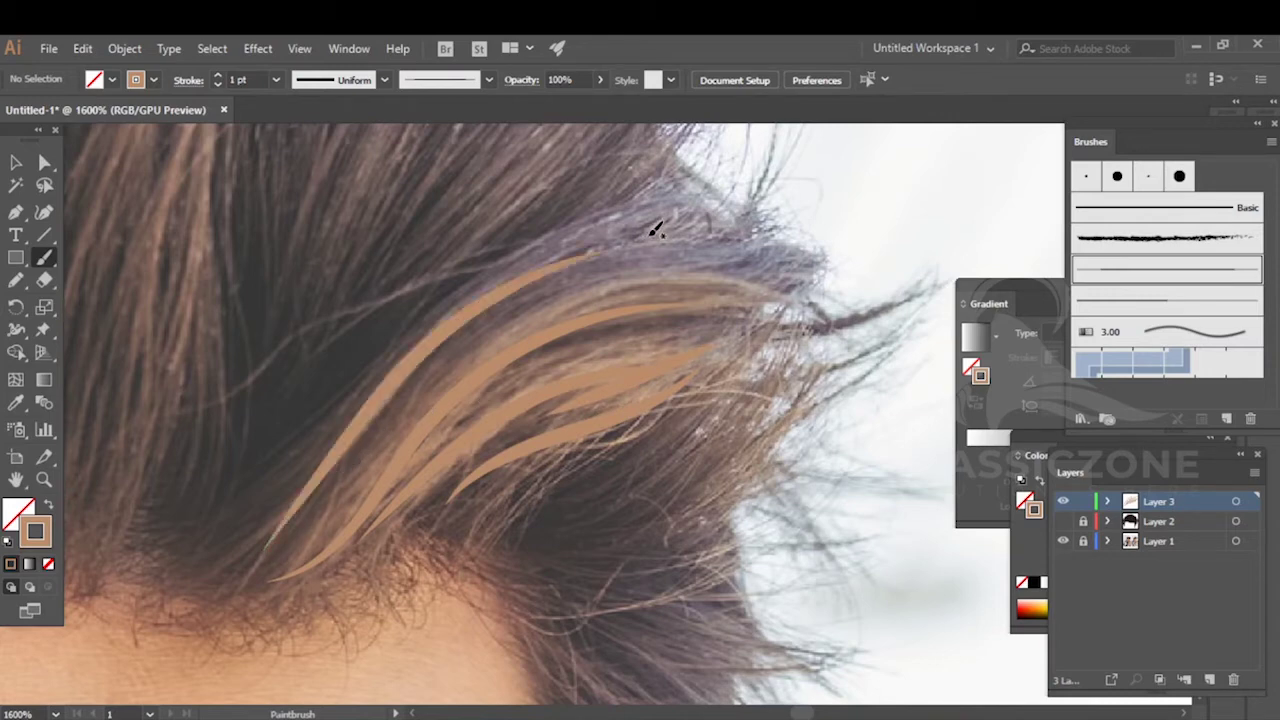
click(1063, 521)
scroll(527, 456, down, 4)
drag(541, 458, 629, 464)
key(ctrl+z)
key(ctrl+z)
key(ctrl+z)
key(ctrl+z)
key(ctrl+z)
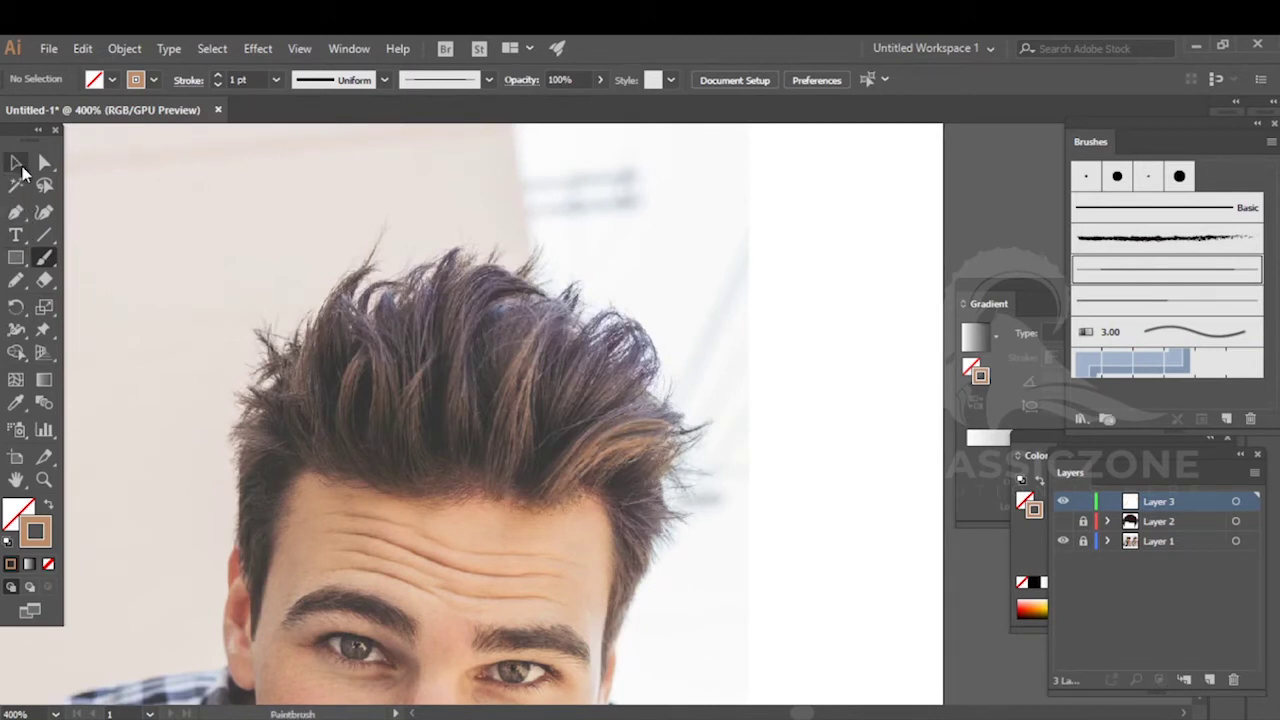
- Draw a straight horizontal line above the hair on Layer 3 and give its stroke the width profile tapered at both ends
key(p)
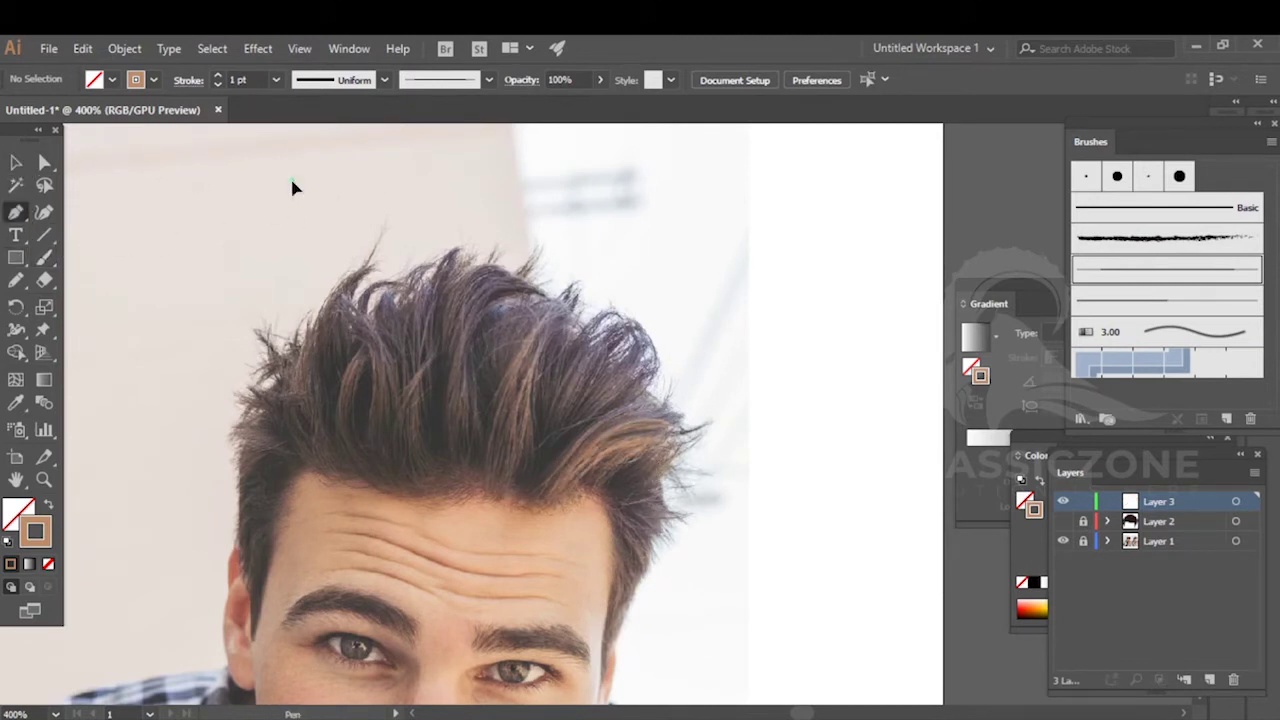
click(293, 182)
click(664, 182)
click(15, 163)
click(474, 163)
scroll(474, 163, up, 2)
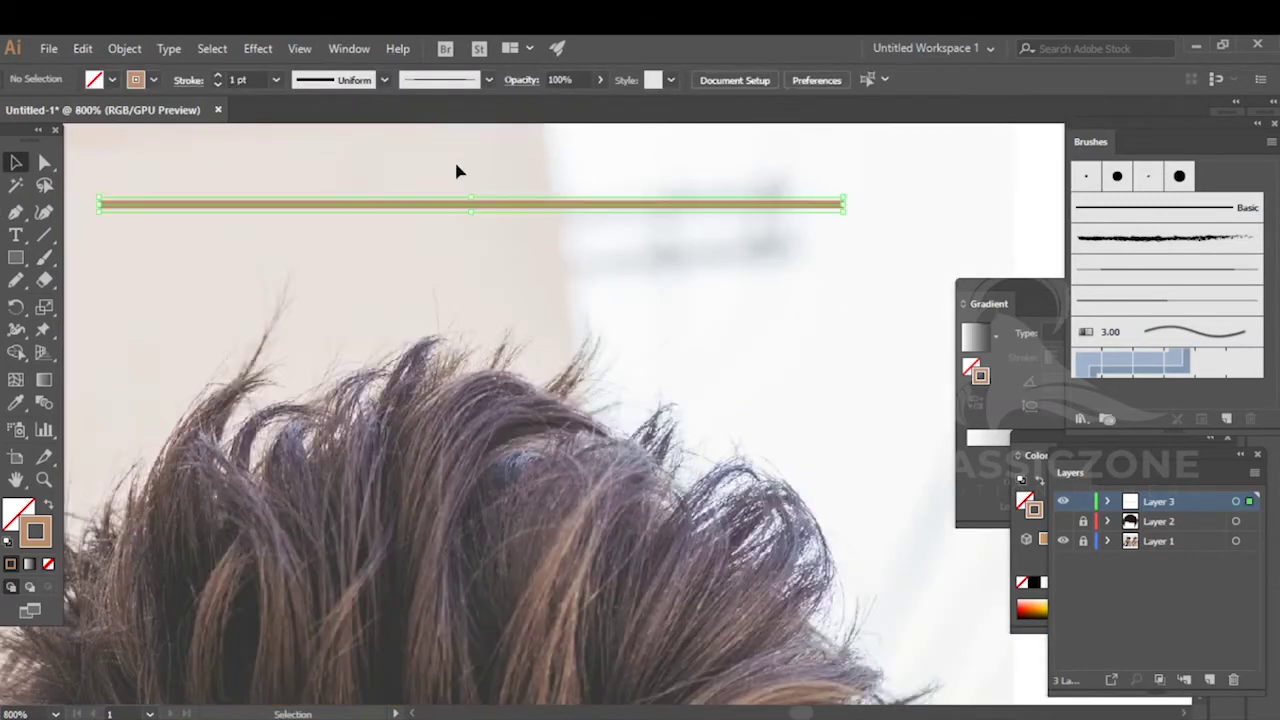
click(335, 80)
click(339, 148)
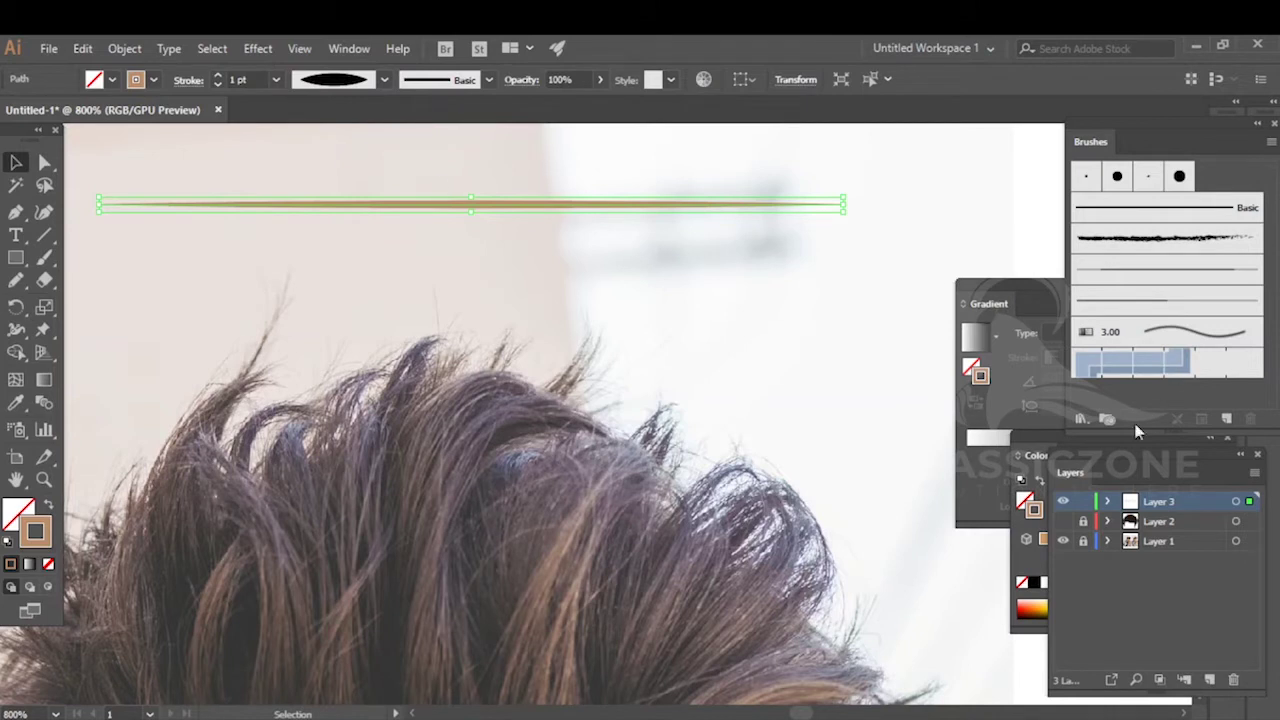
- Apply a linear gradient to the line's stroke, with only light brown stops near the middle and at the end
click(971, 478)
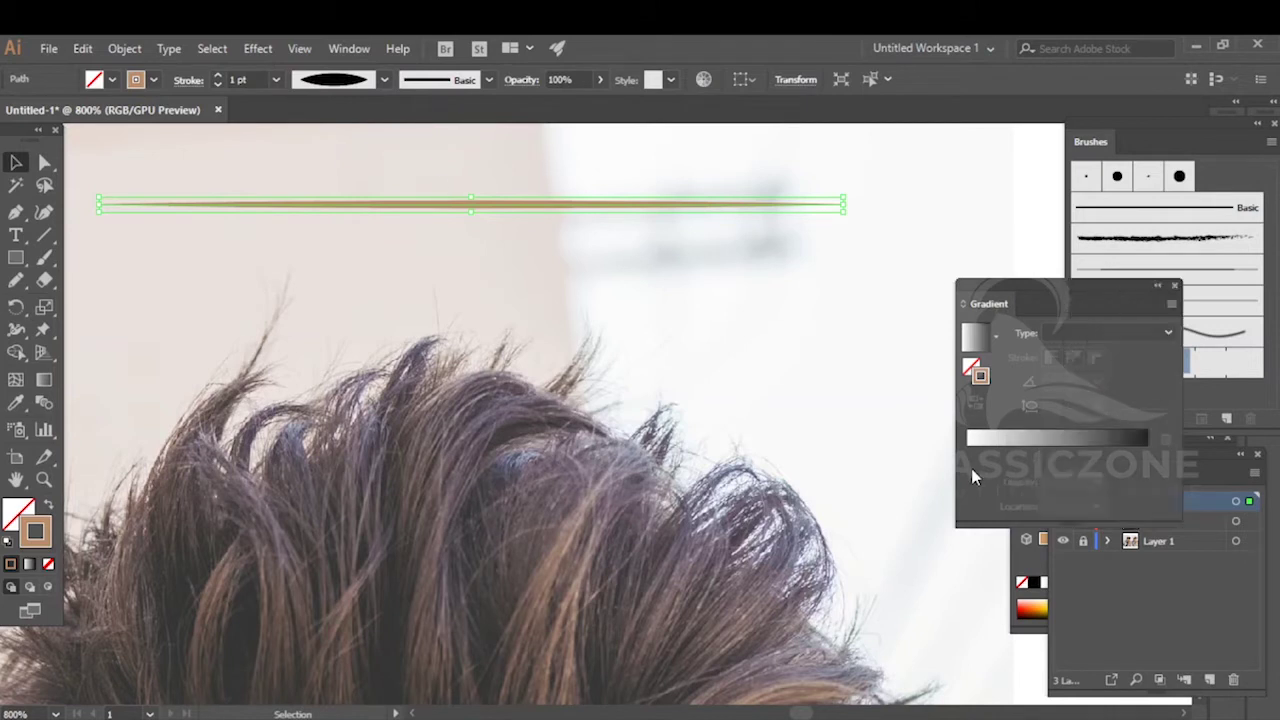
click(1032, 452)
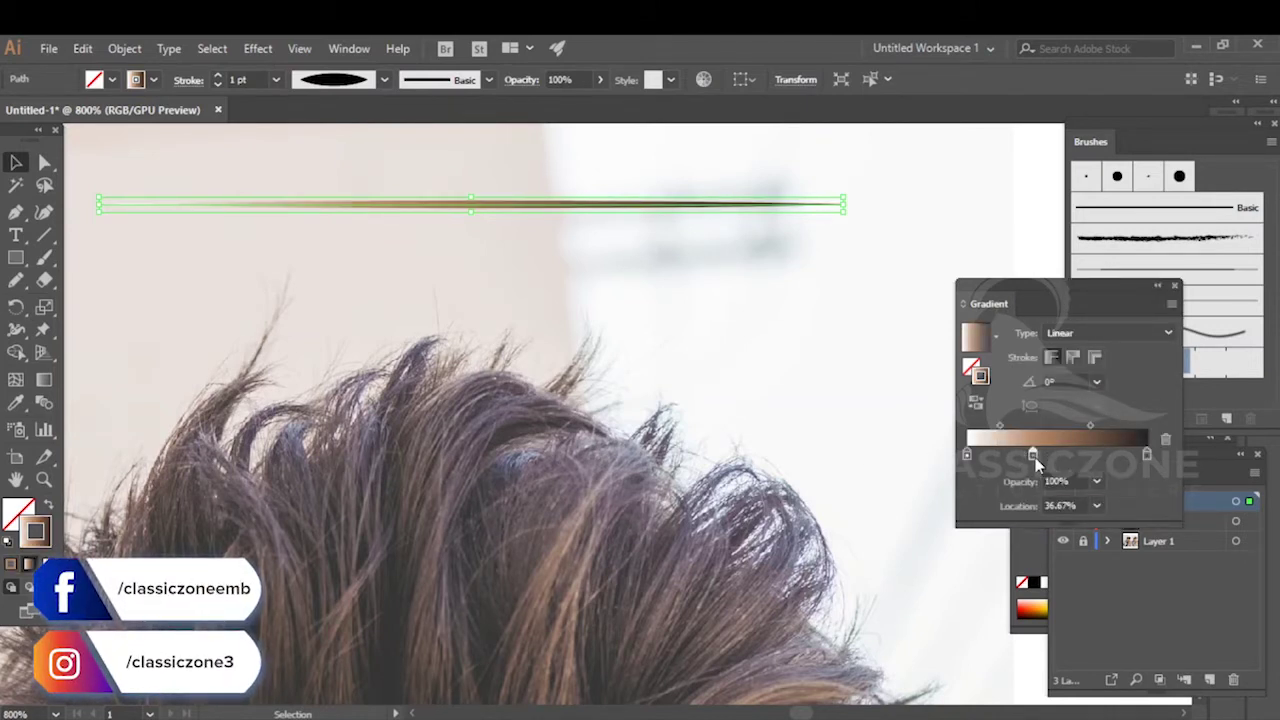
click(966, 456)
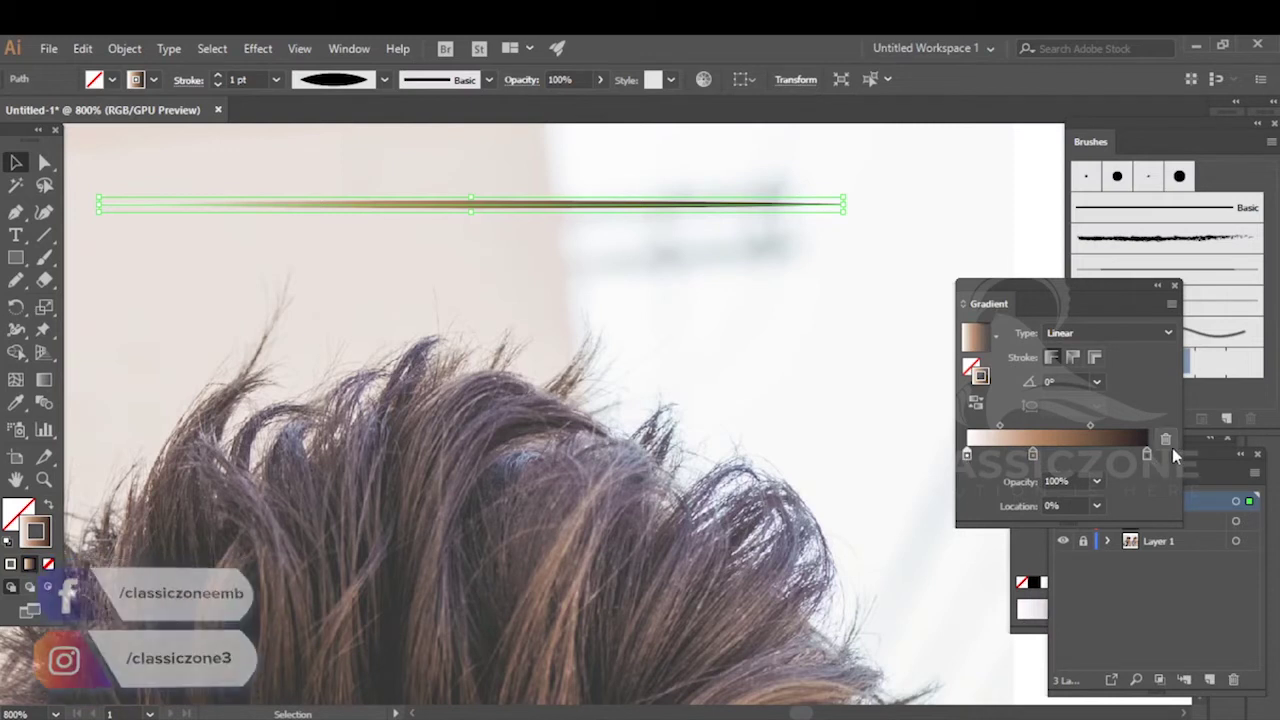
click(1168, 442)
click(966, 456)
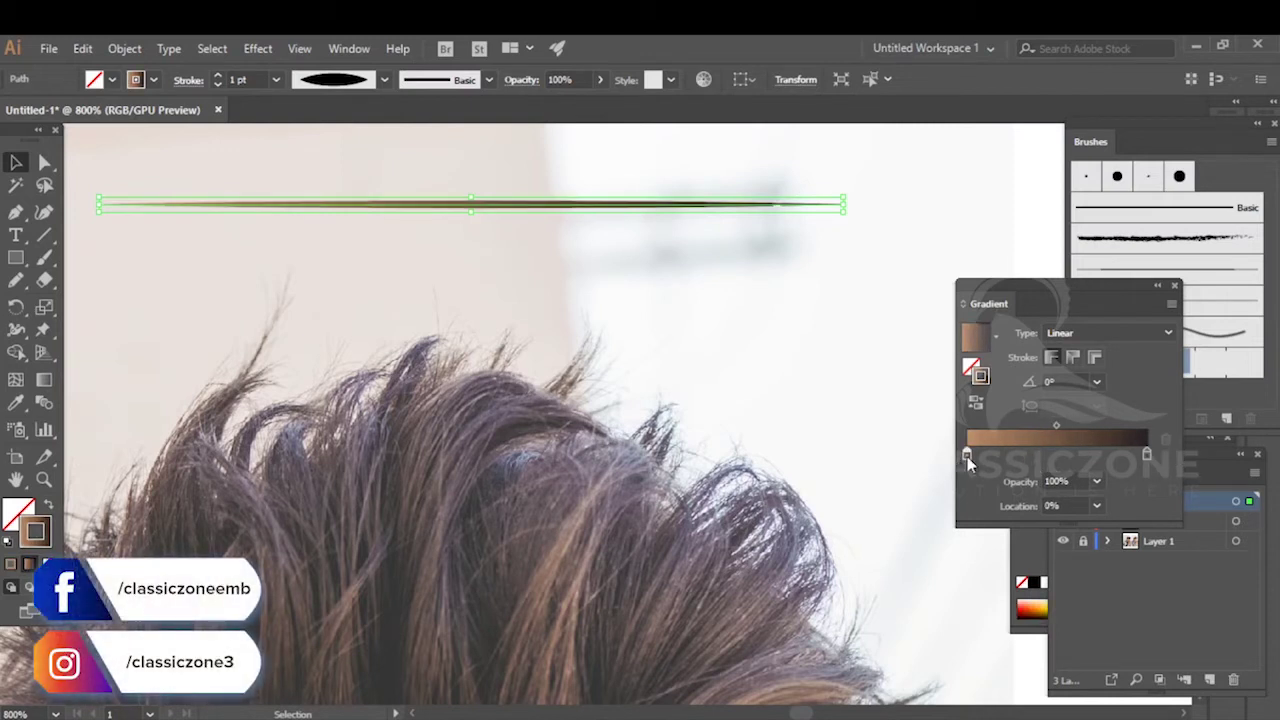
click(1032, 456)
drag(1032, 457, 1038, 461)
click(1146, 457)
click(1166, 441)
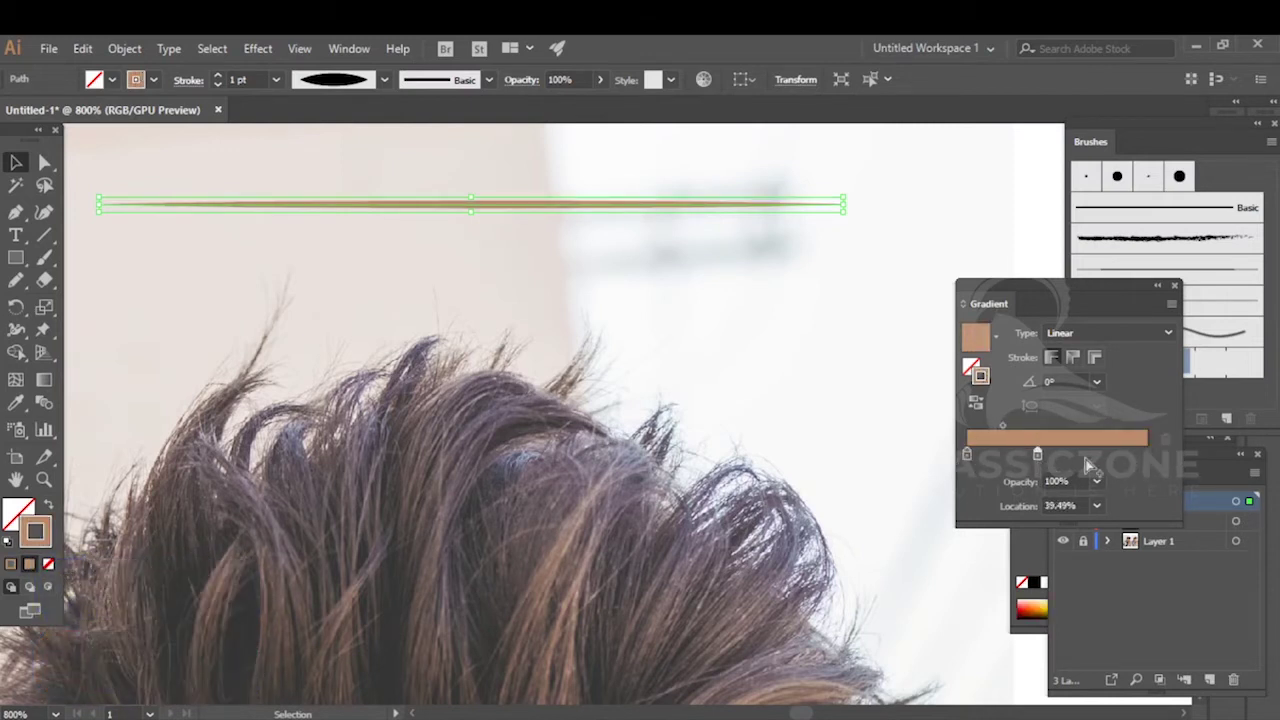
drag(965, 456, 1063, 460)
- Show Layer 2 and sample its dark brown hair as the color of the gradient's end stop
alt+scroll(785, 497, down, 4)
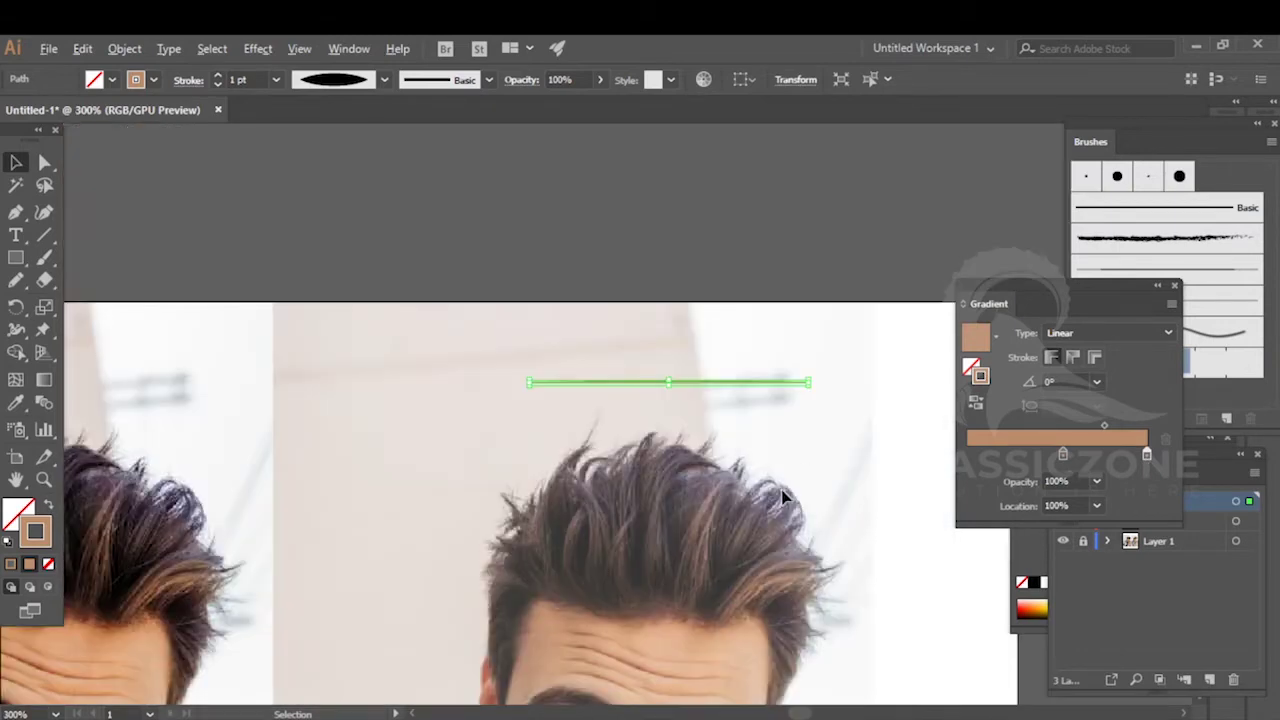
click(1119, 592)
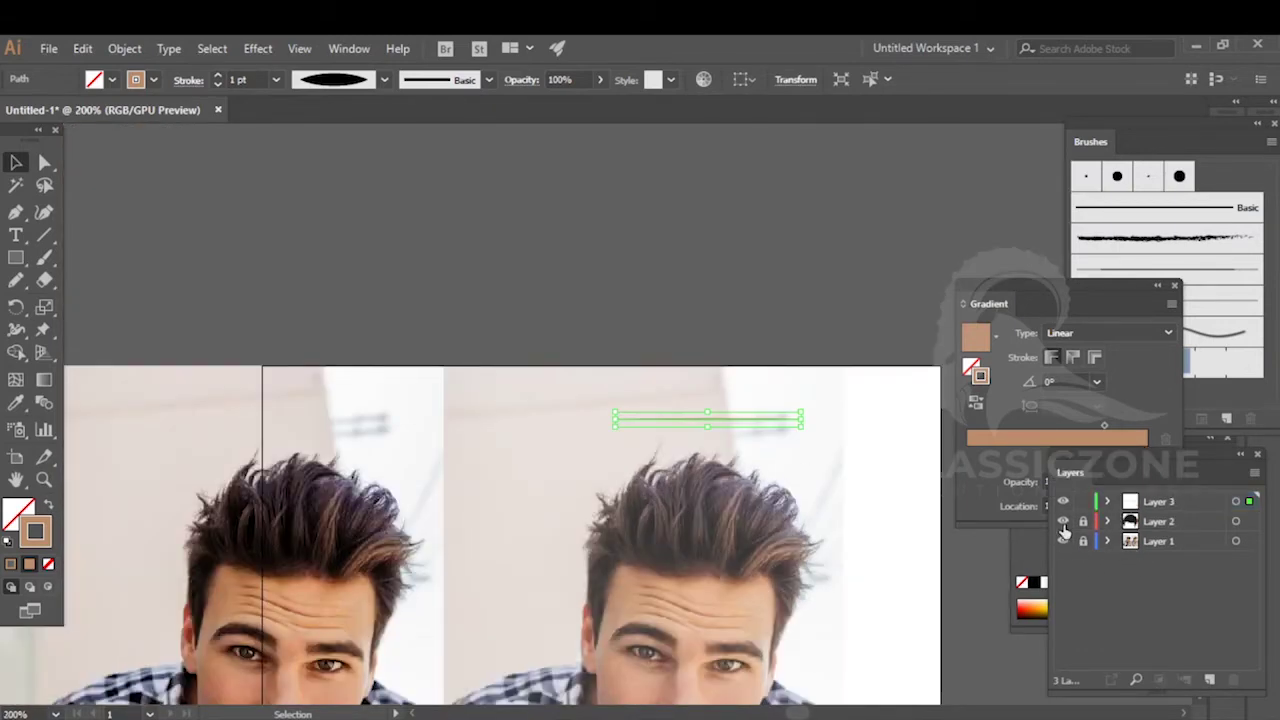
click(1063, 522)
key(space)
drag(788, 519, 705, 487)
click(1001, 473)
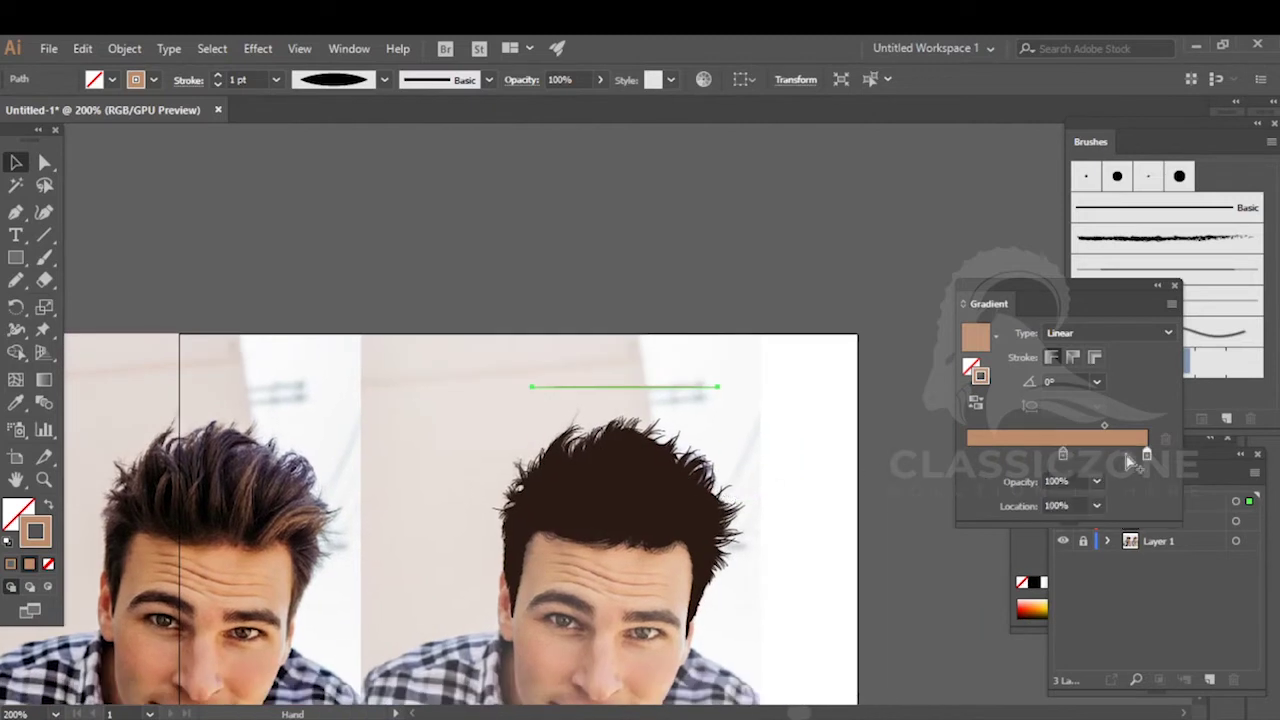
key(i)
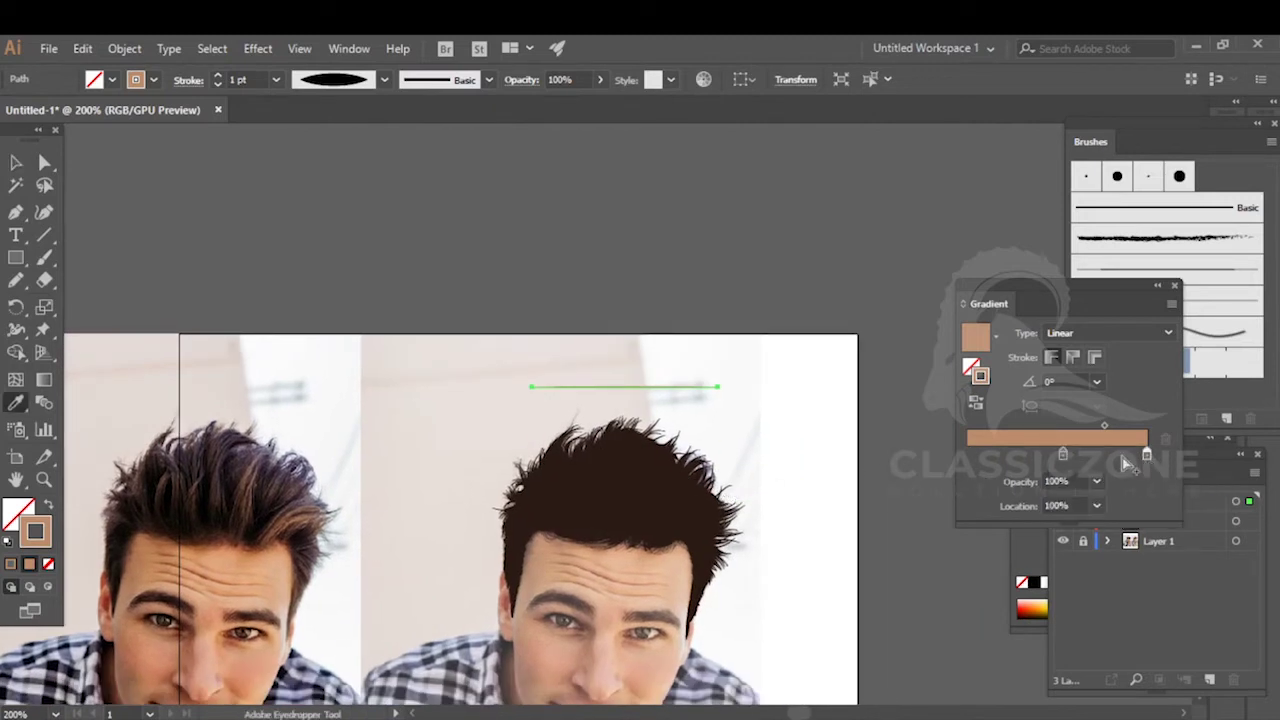
click(640, 480)
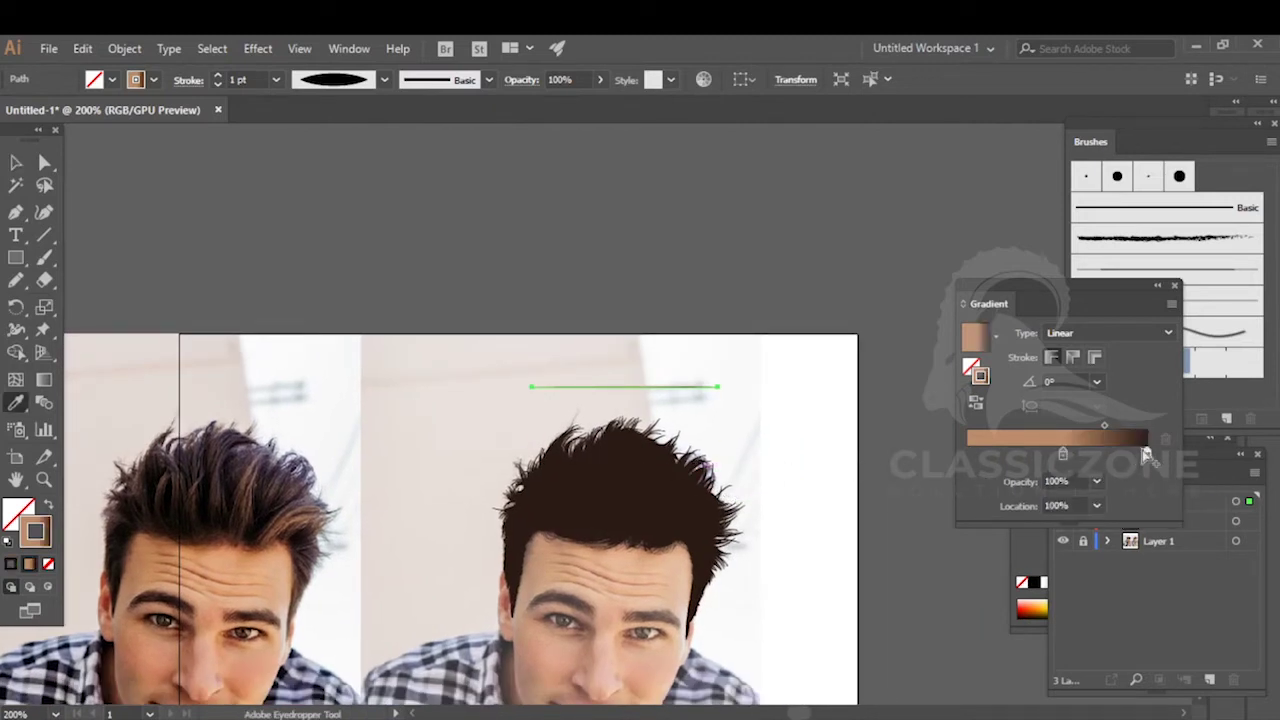
- Copy the dark brown stop to the gradient's start, move both dark stops toward the light brown center, and deselect the line
drag(1147, 456, 977, 459)
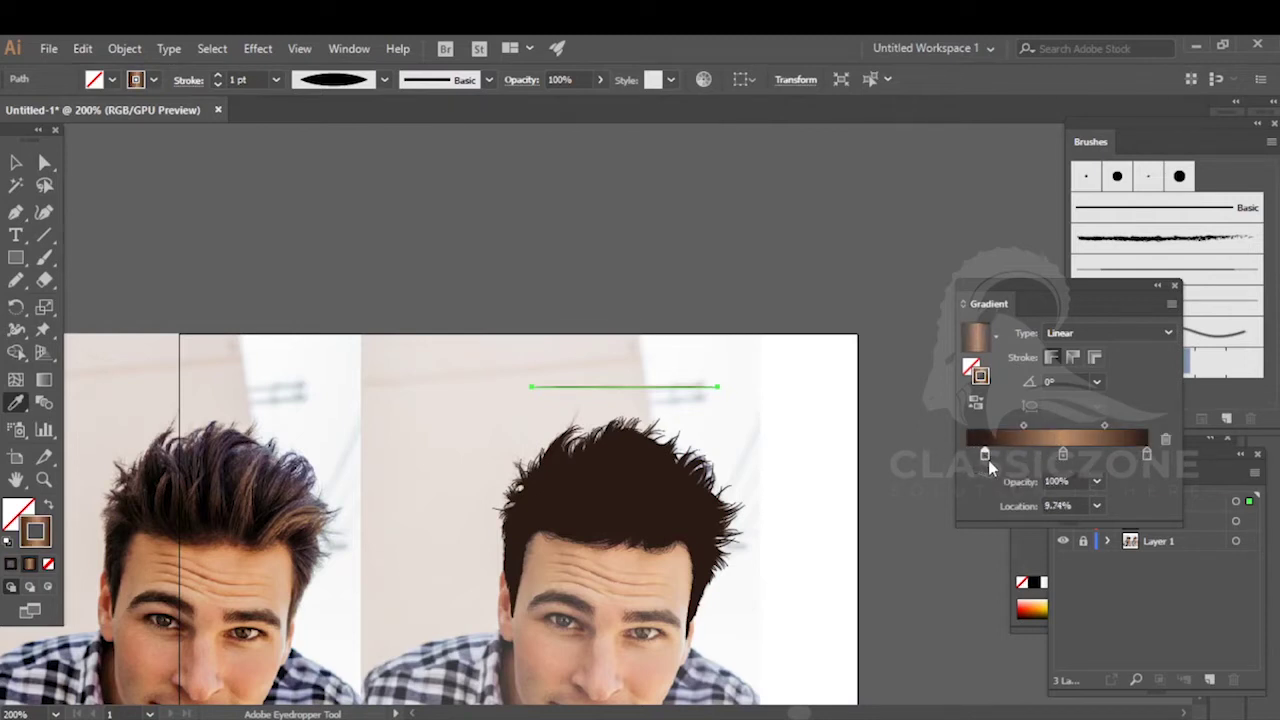
drag(1147, 456, 1006, 459)
drag(1122, 457, 1110, 466)
click(1110, 596)
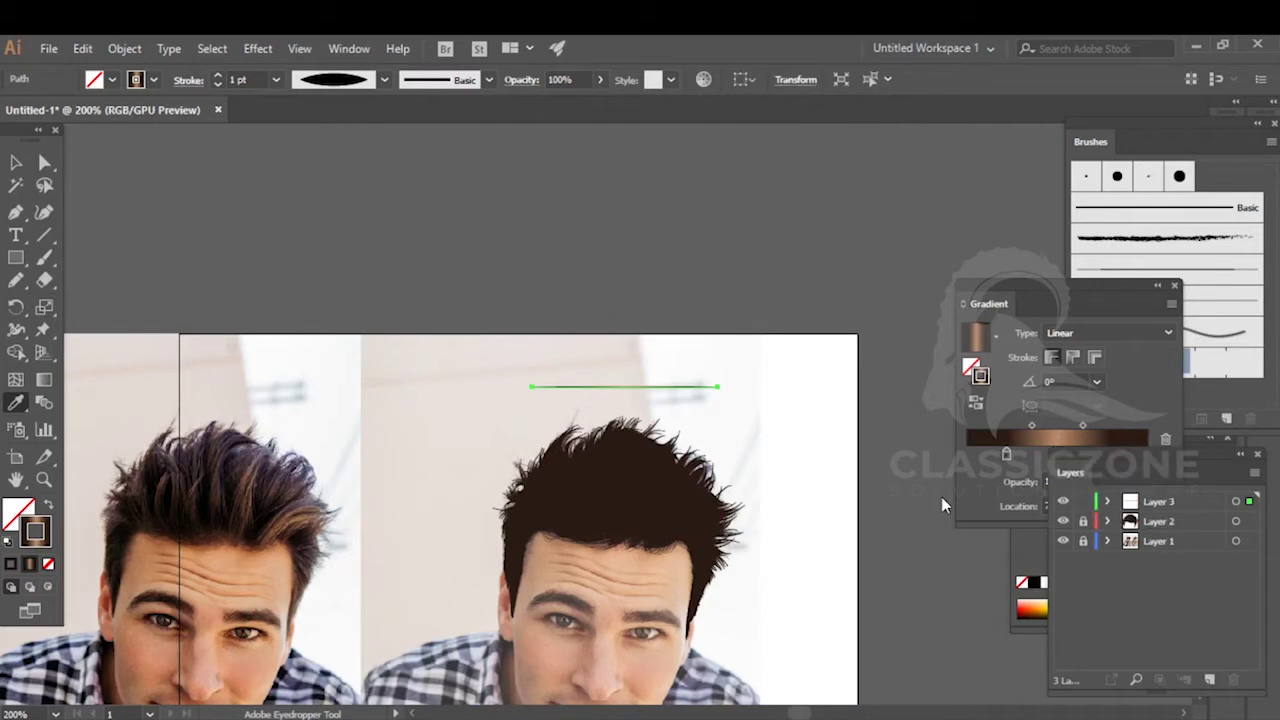
click(16, 162)
click(406, 243)
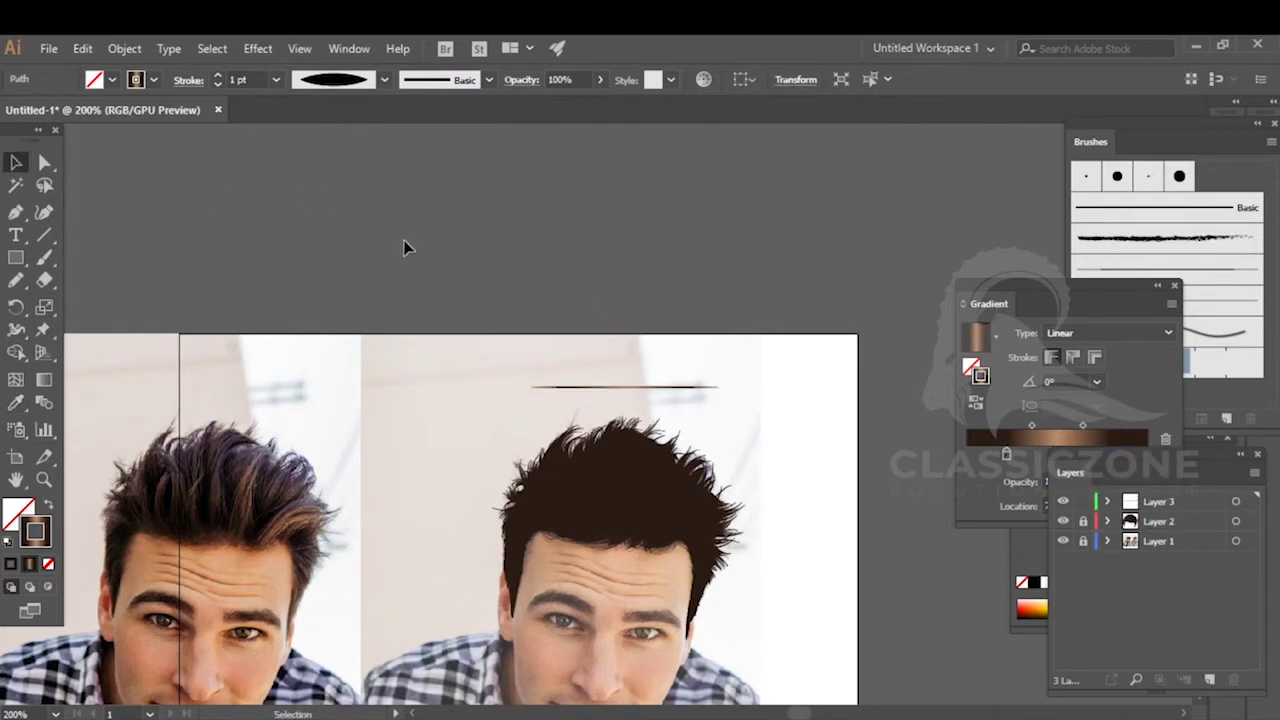
- Outline the gradient line's stroke and expand it into a group of plain shapes
scroll(615, 381, up, 3)
drag(494, 380, 655, 500)
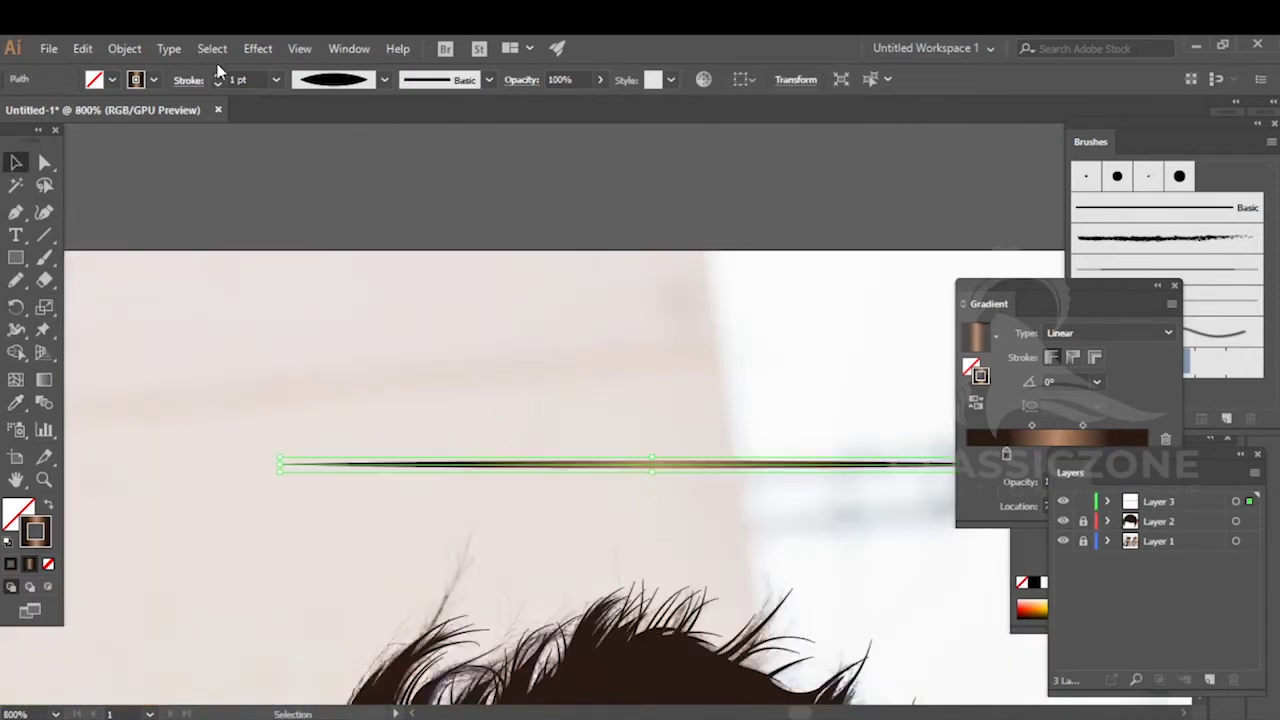
click(124, 48)
click(232, 247)
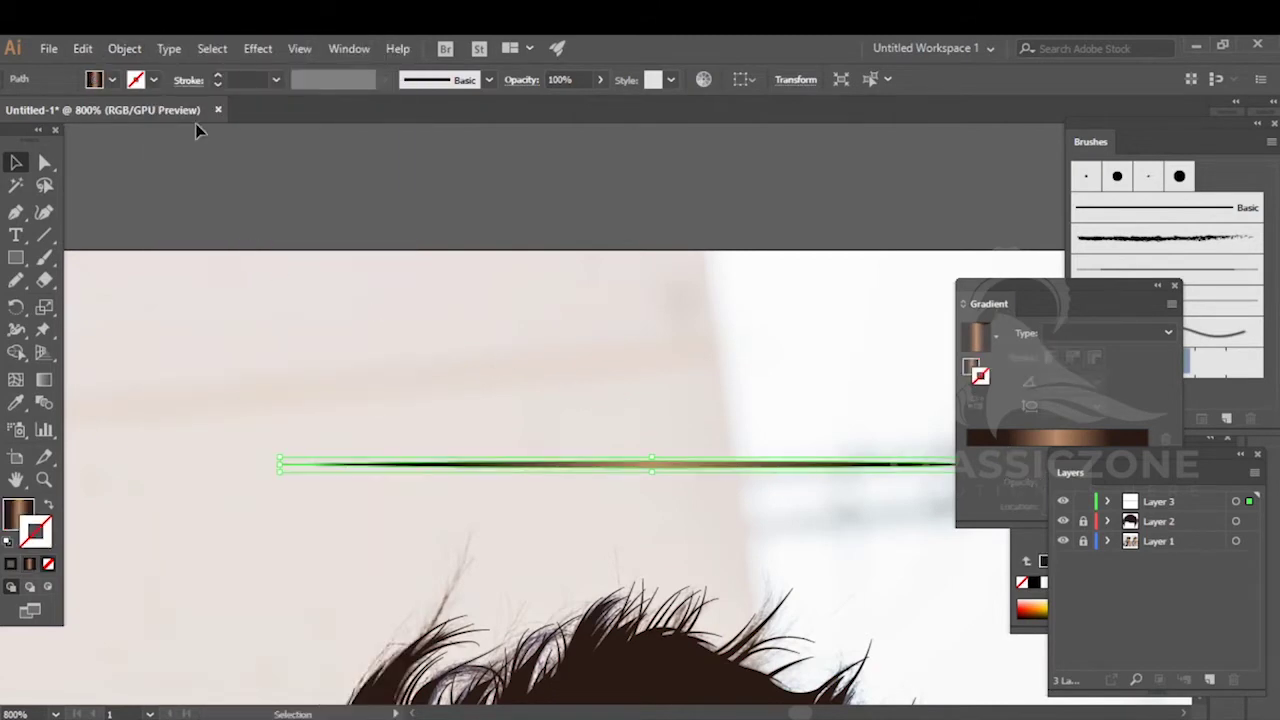
click(124, 48)
click(214, 236)
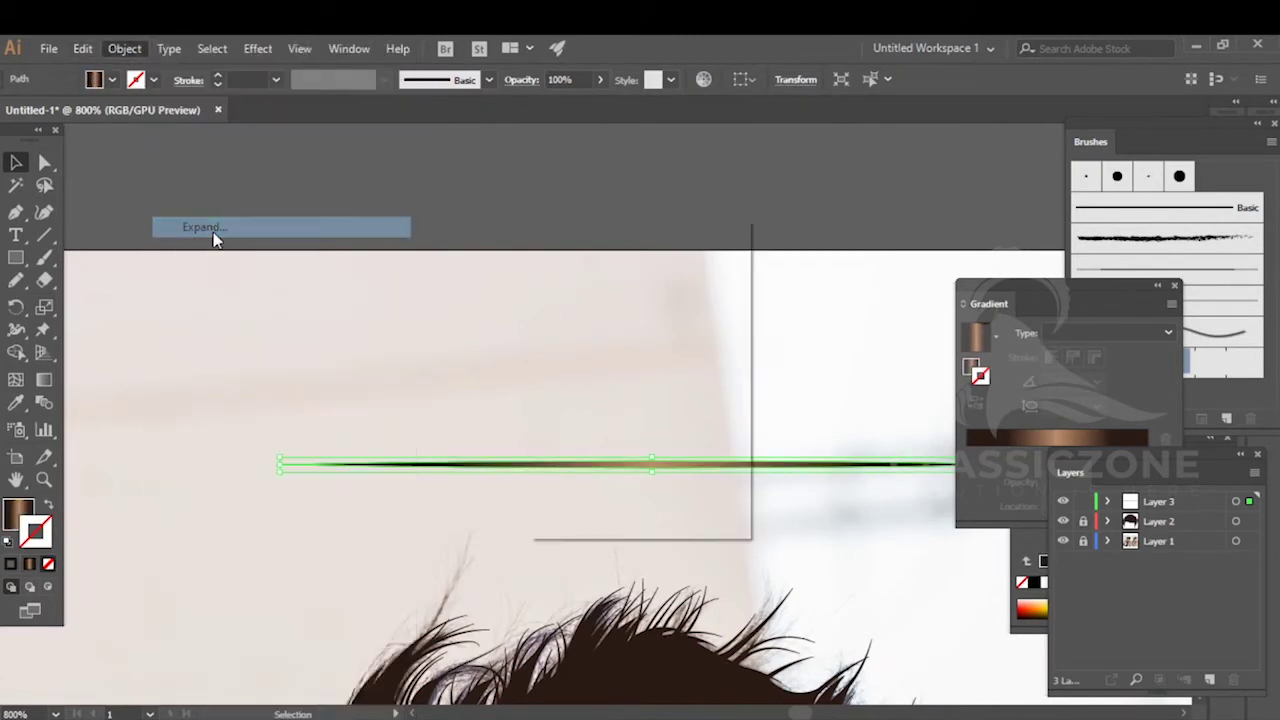
key(Return)
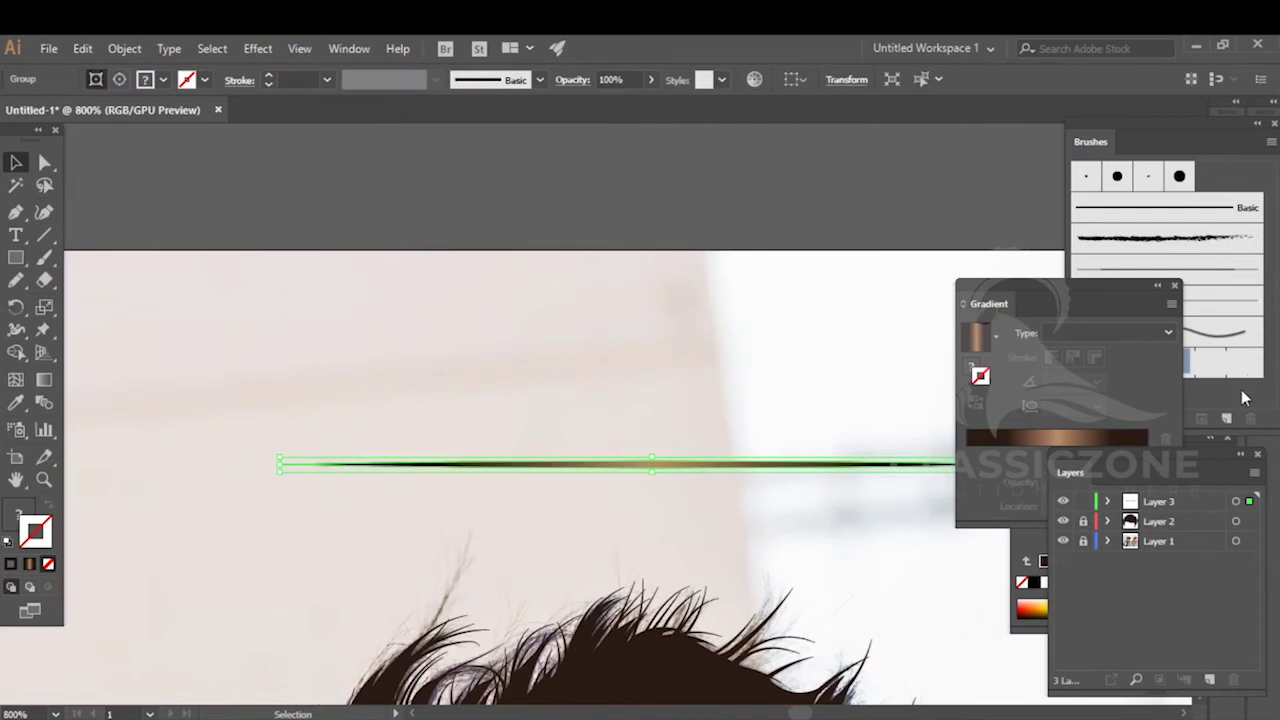
- Create an art brush from the expanded gradient line with the default options, and delete the line from the artwork
click(1247, 382)
click(1236, 419)
click(601, 434)
click(597, 518)
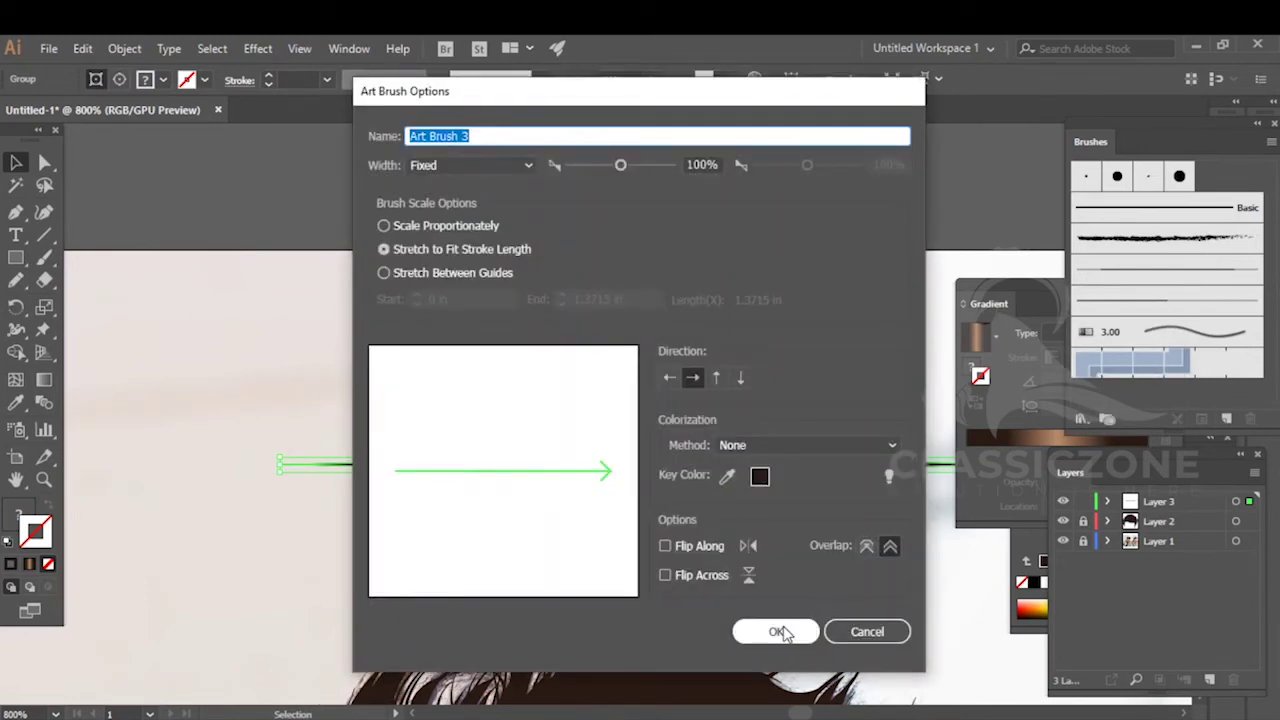
click(778, 632)
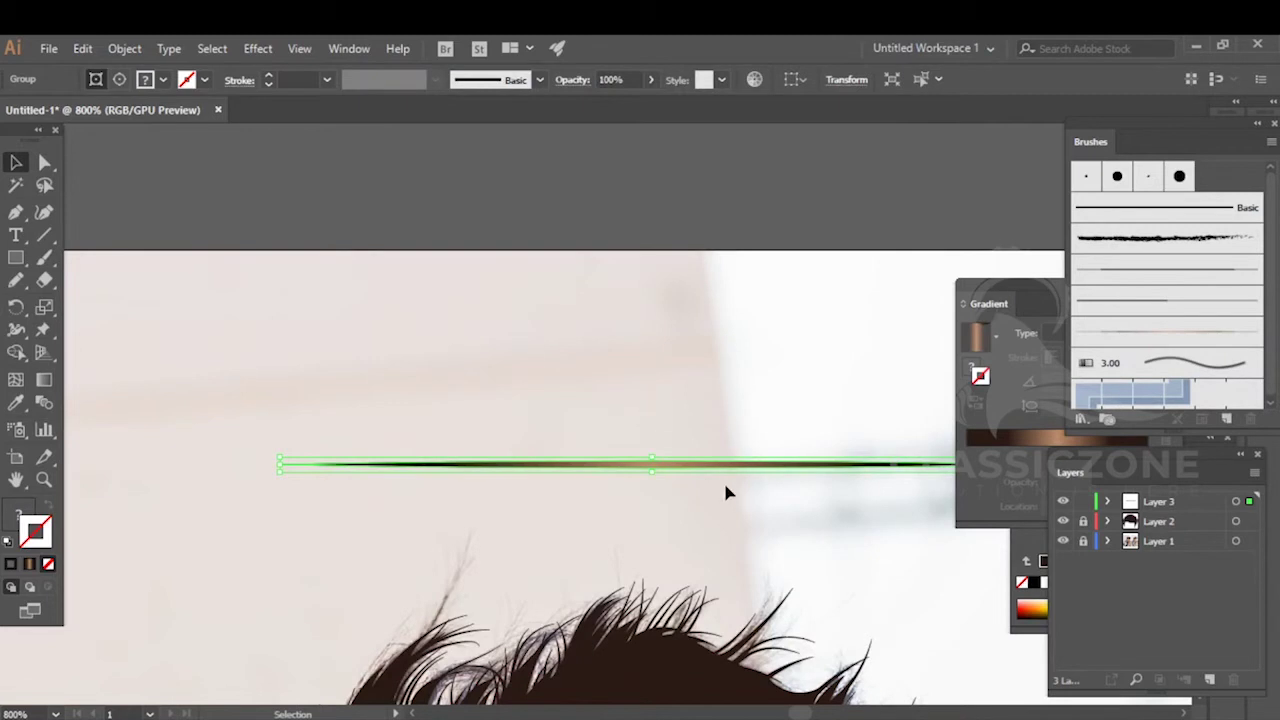
key(Delete)
- Set the Paintbrush to the new gradient brush with no fill, try strands over the dark hair, and undo them
scroll(614, 482, down, 2)
drag(629, 495, 573, 280)
key(b)
drag(600, 452, 628, 385)
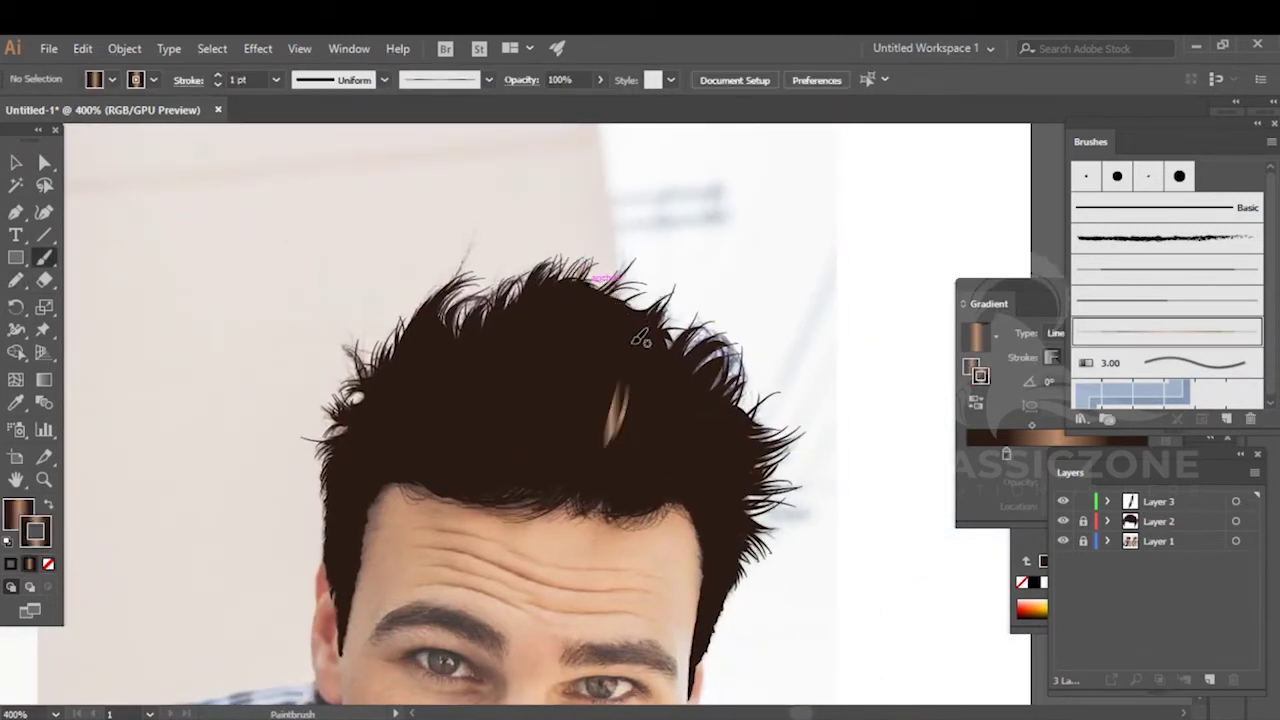
ctrl+click(614, 430)
click(10, 524)
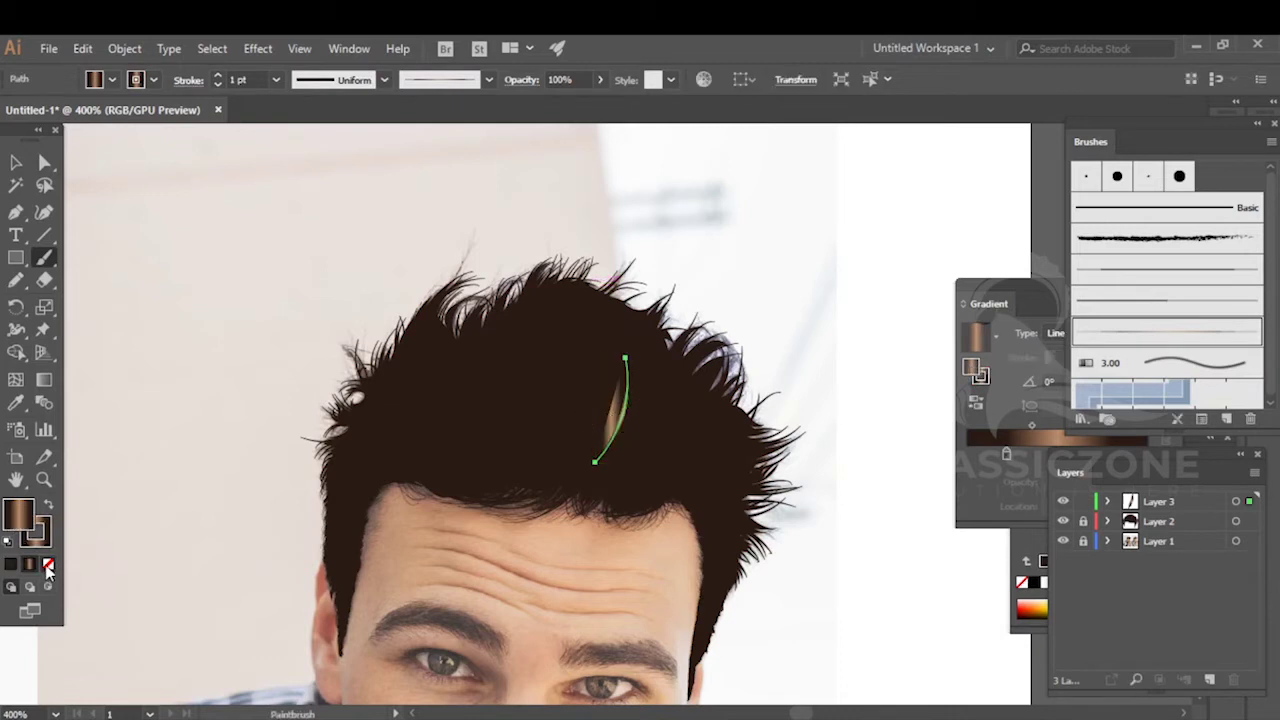
click(48, 563)
ctrl+click(725, 328)
key(ctrl+z)
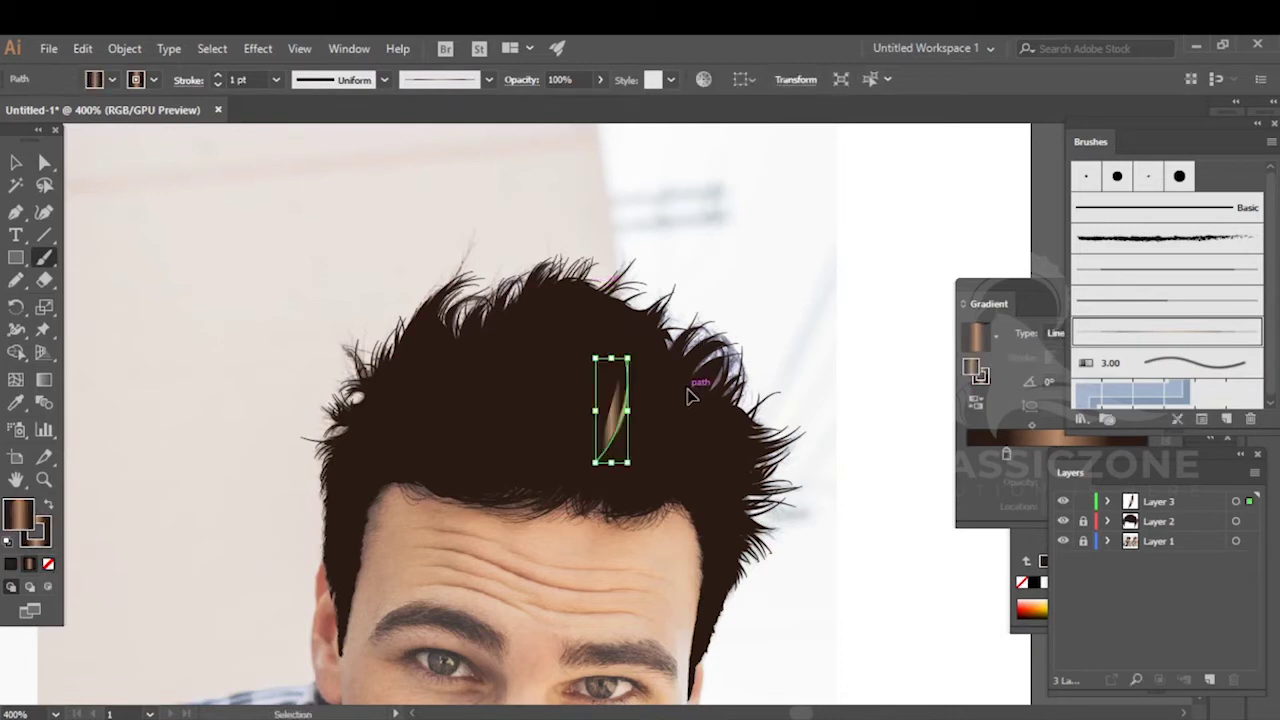
key(ctrl+z)
key(ctrl+z)
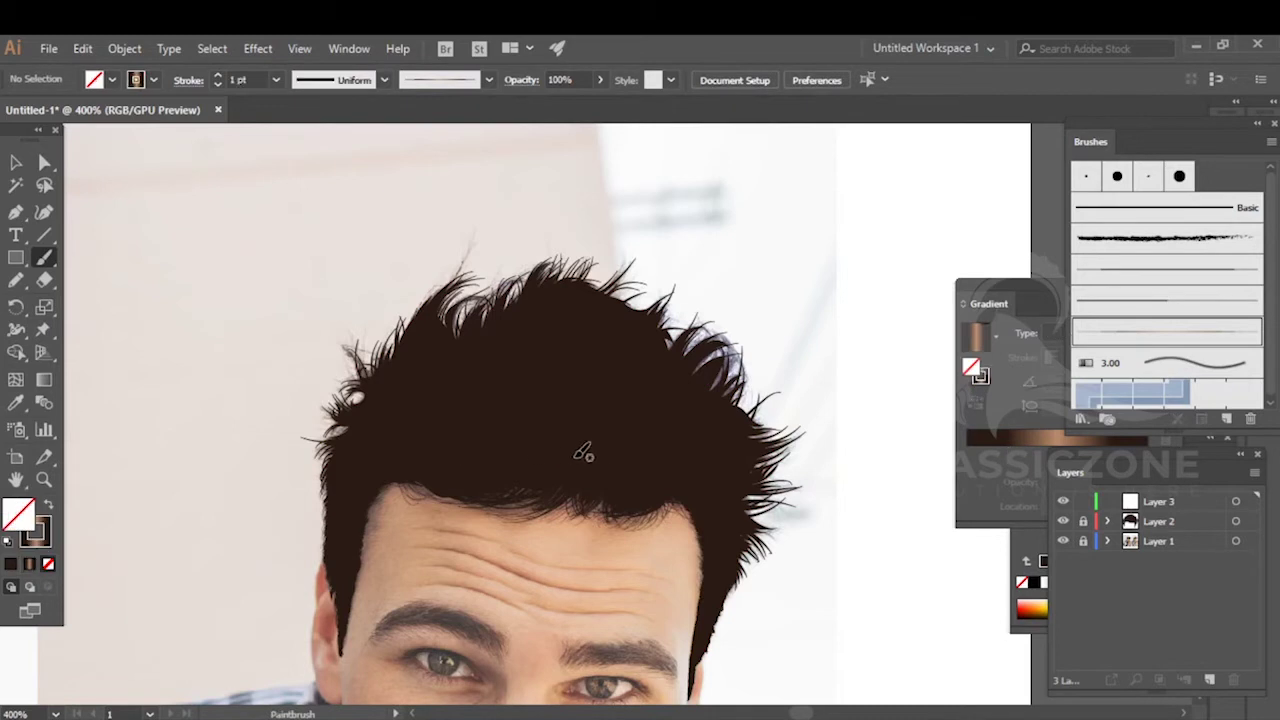
drag(598, 466, 635, 376)
key(ctrl+z)
- Hide Layer 2 and paint a gradient strand along the lower part of the swept front lock with a 0.75 pt stroke
click(1063, 521)
scroll(752, 478, up, 4)
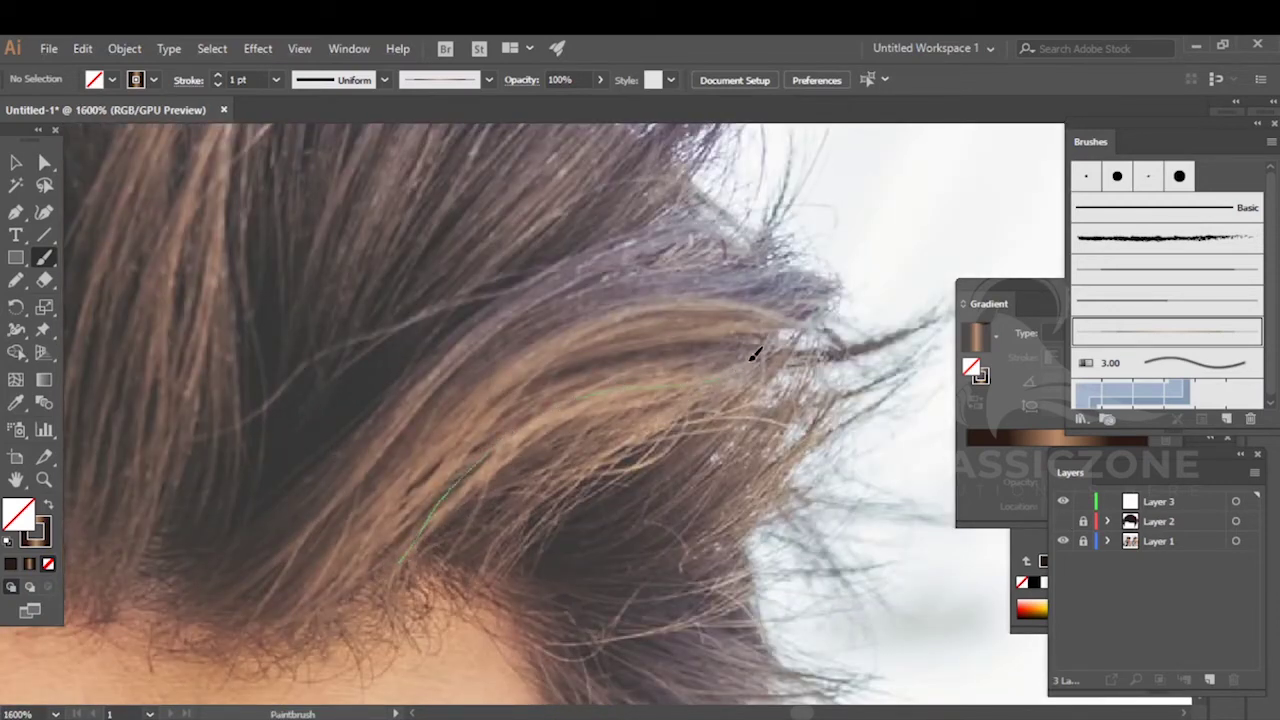
drag(755, 352, 750, 355)
click(218, 84)
ctrl+click(528, 478)
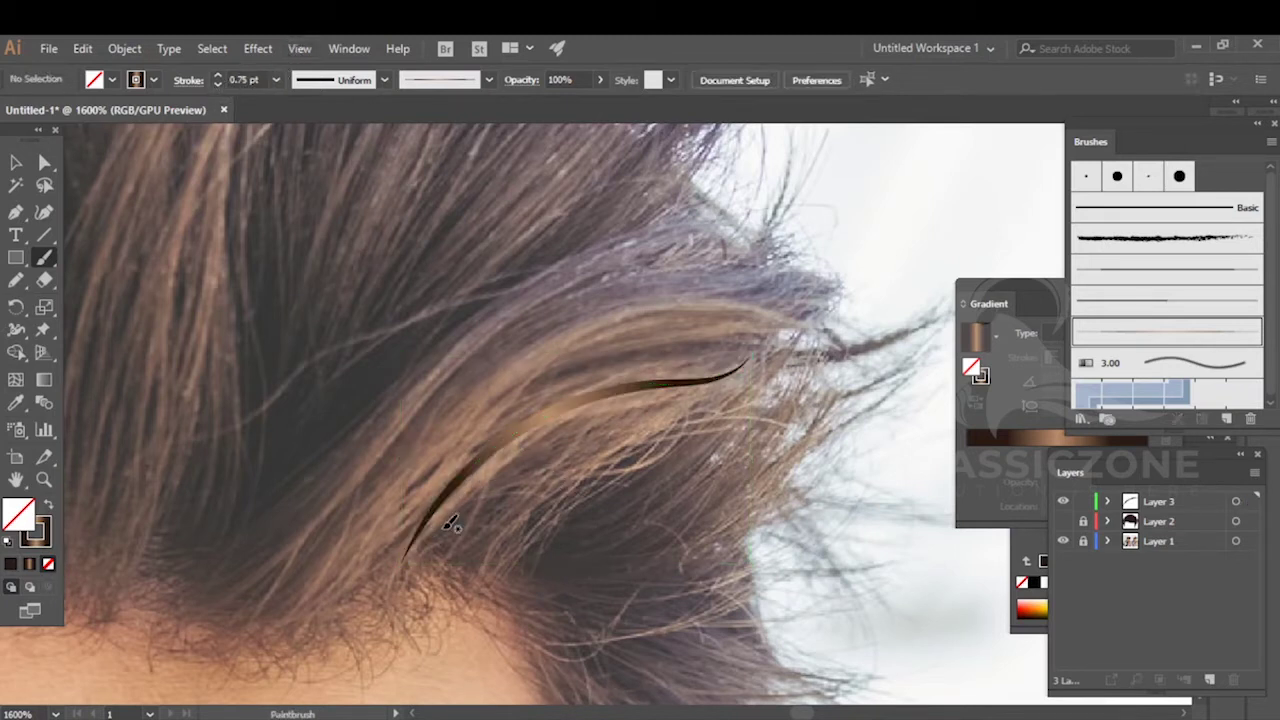
- Paint more gradient strands through the lower and middle parts of the swept front lock, following its curve
drag(683, 388, 745, 345)
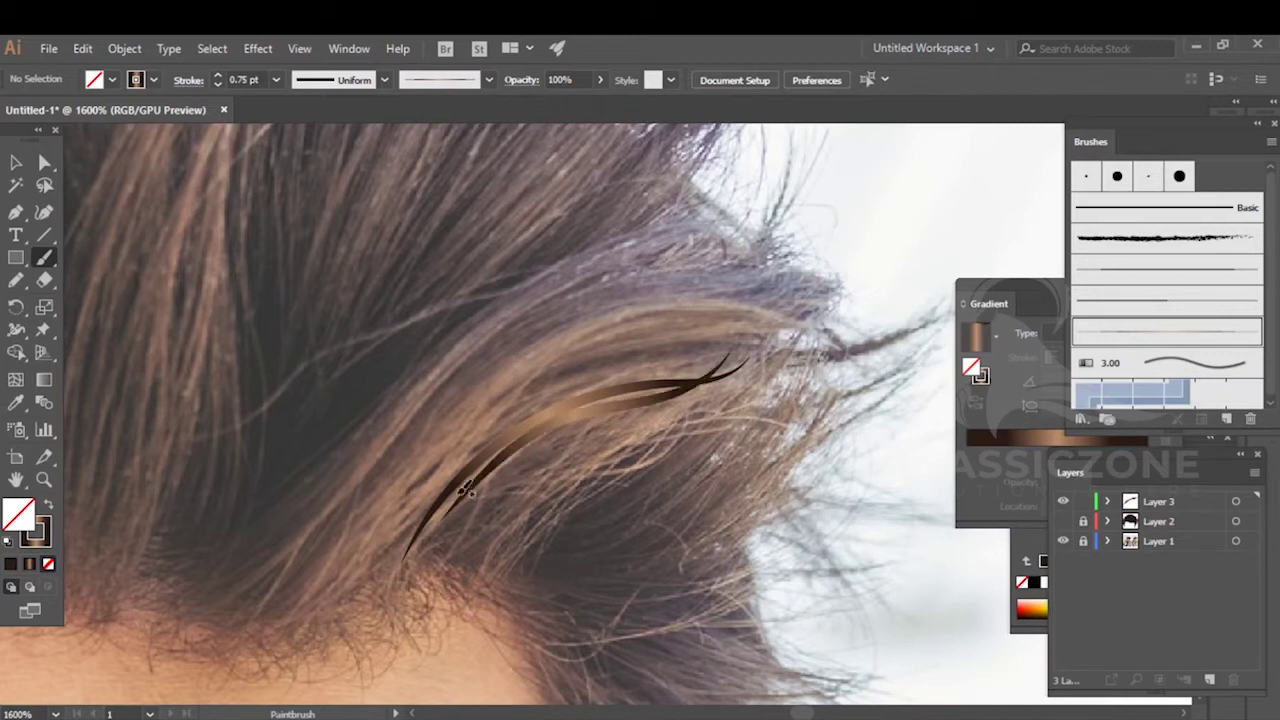
drag(392, 552, 520, 420)
drag(661, 362, 678, 362)
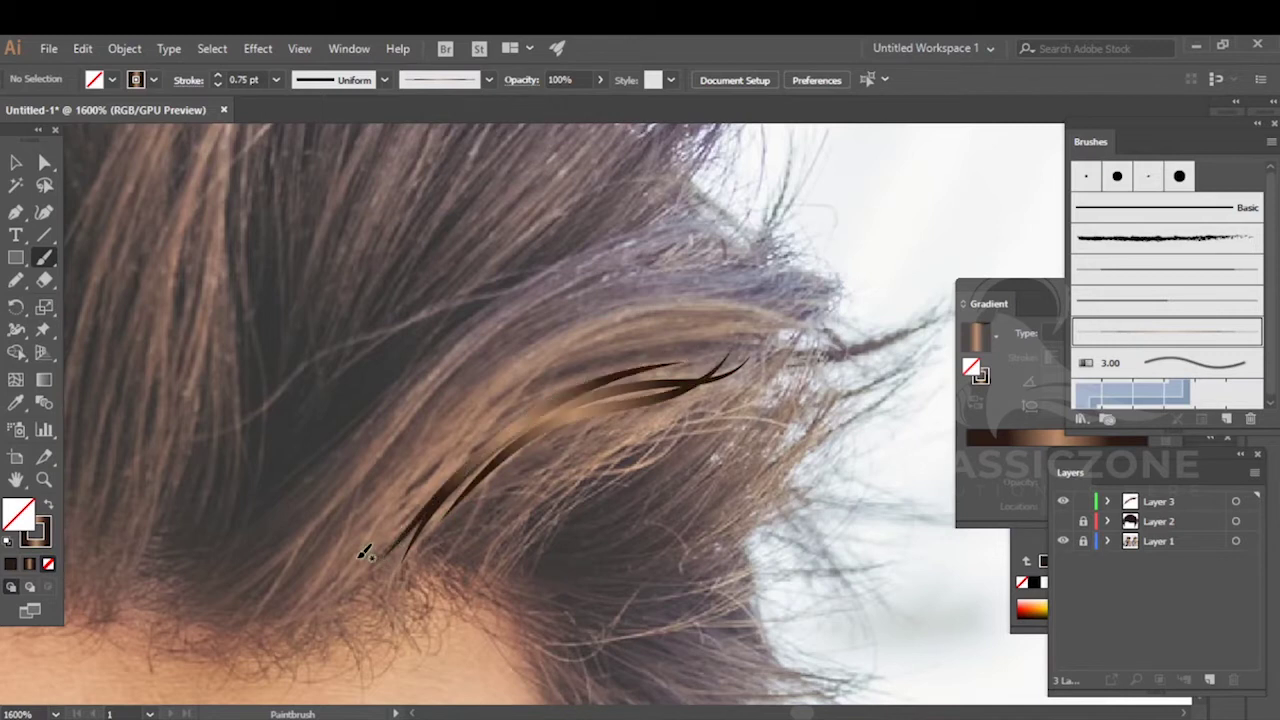
drag(484, 425, 603, 350)
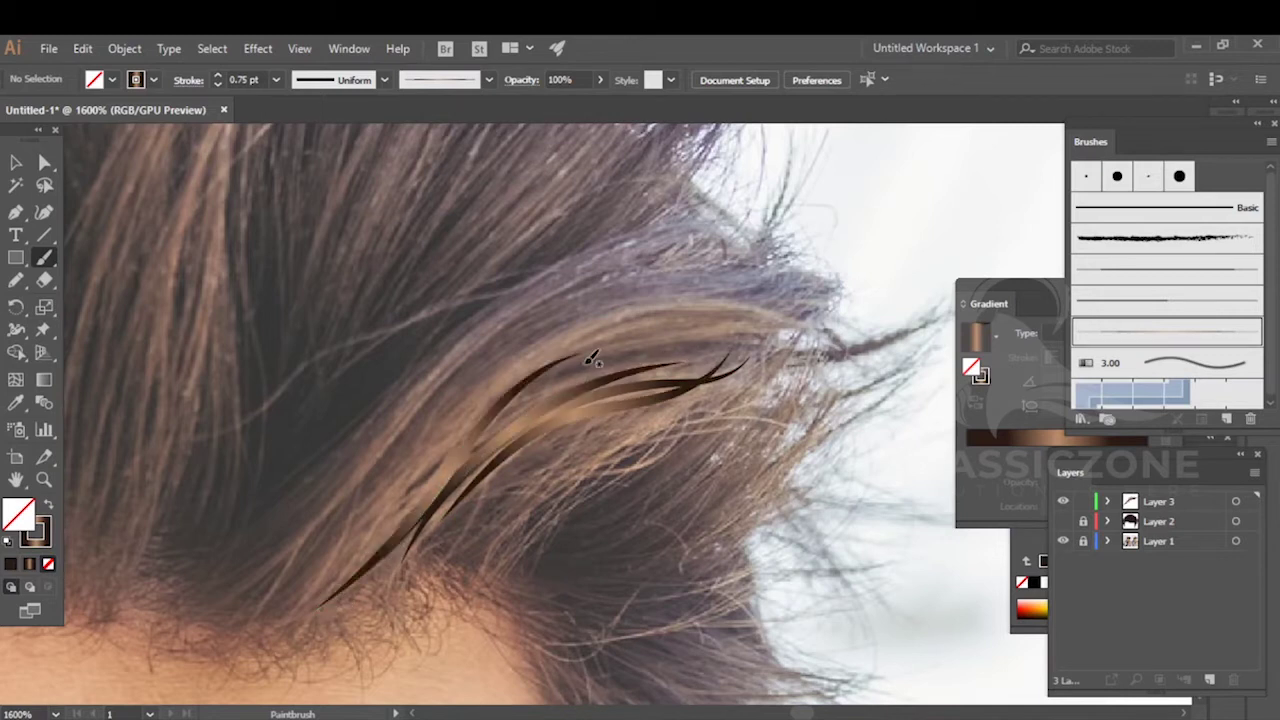
drag(714, 324, 743, 309)
- Paint long gradient strands along the upper edge of the swept front lock and fill the gaps toward its root
drag(370, 556, 487, 539)
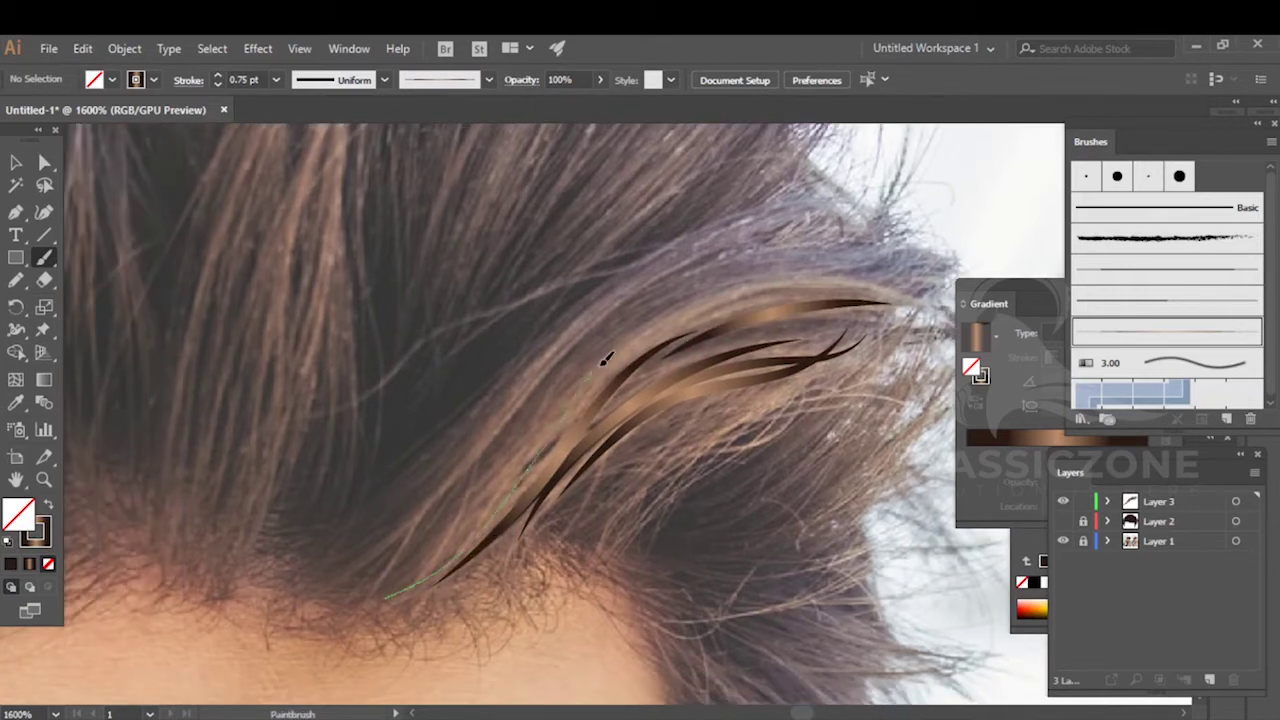
drag(867, 277, 912, 287)
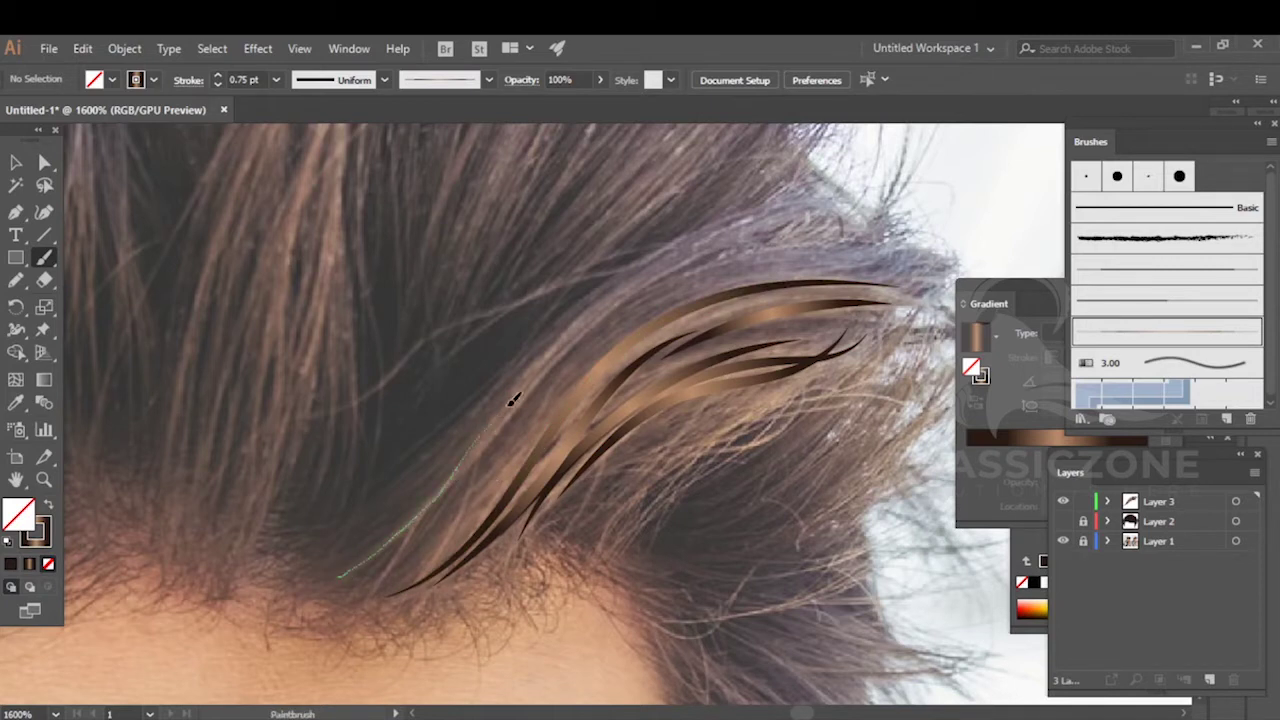
drag(617, 310, 700, 272)
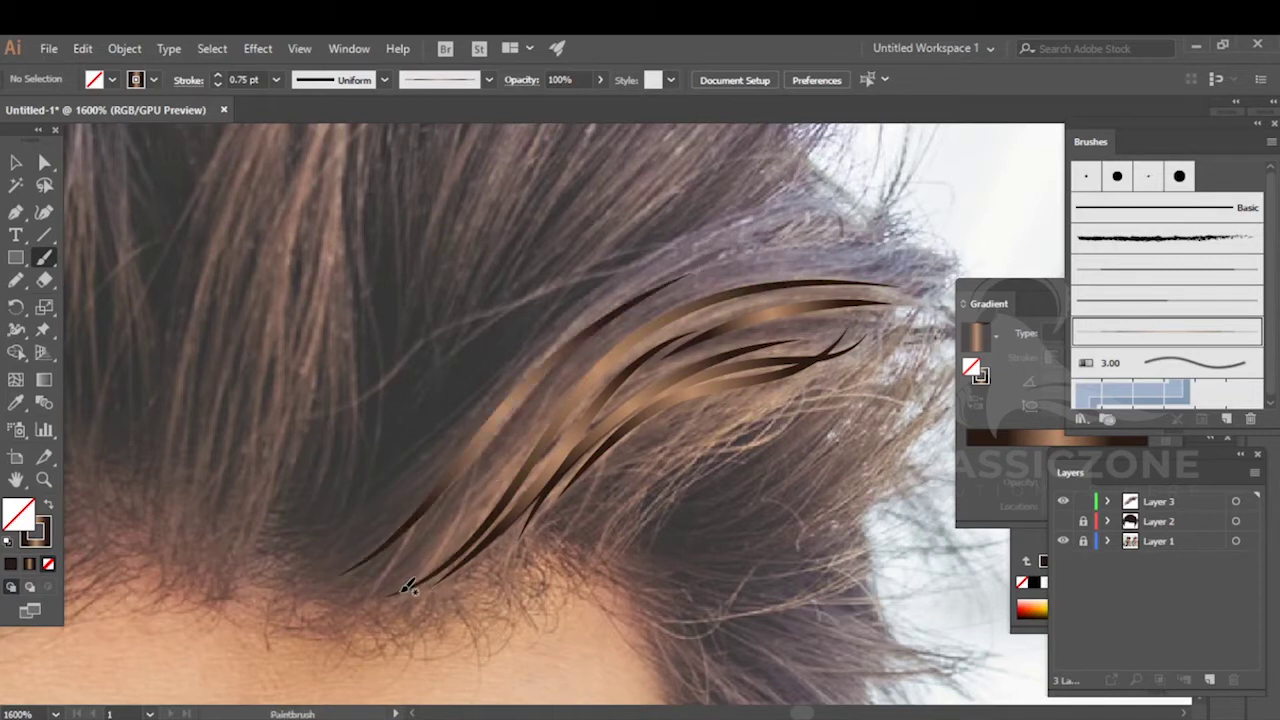
drag(545, 413, 647, 352)
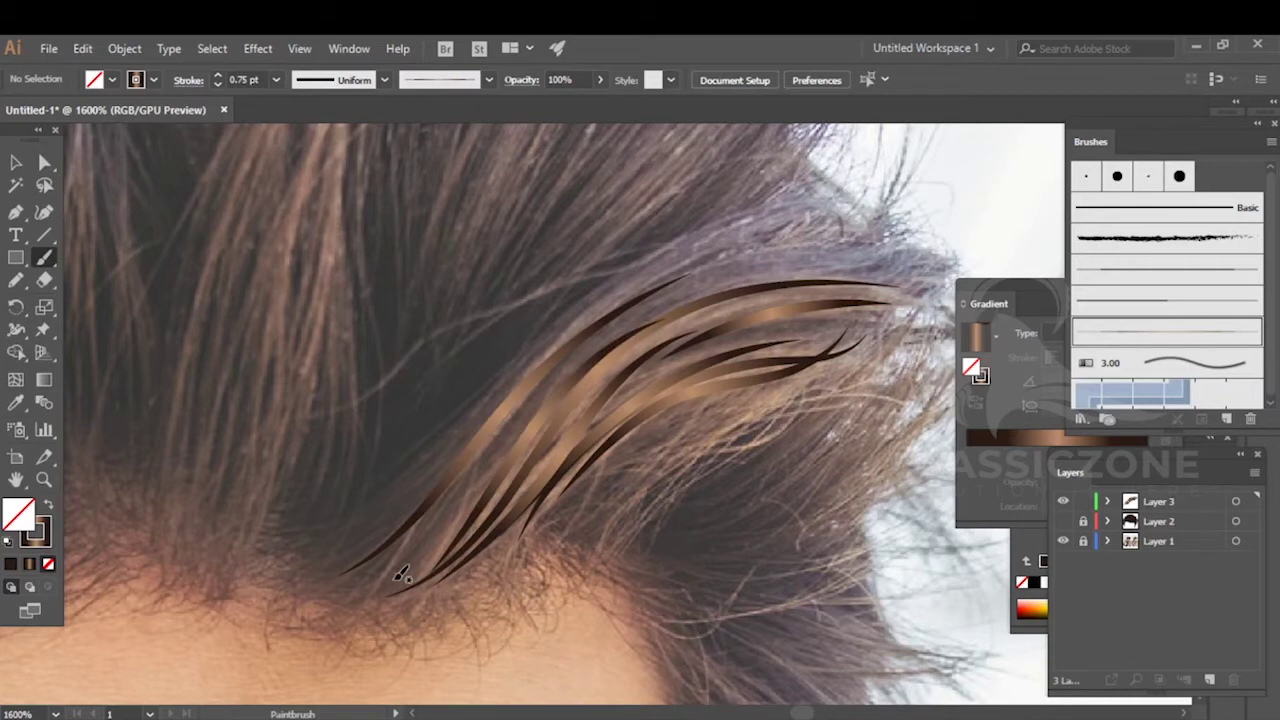
drag(482, 400, 477, 411)
- Set the brush opacity to 50% and paint gradient strands over the hair section just above the swept front lock
key(space)
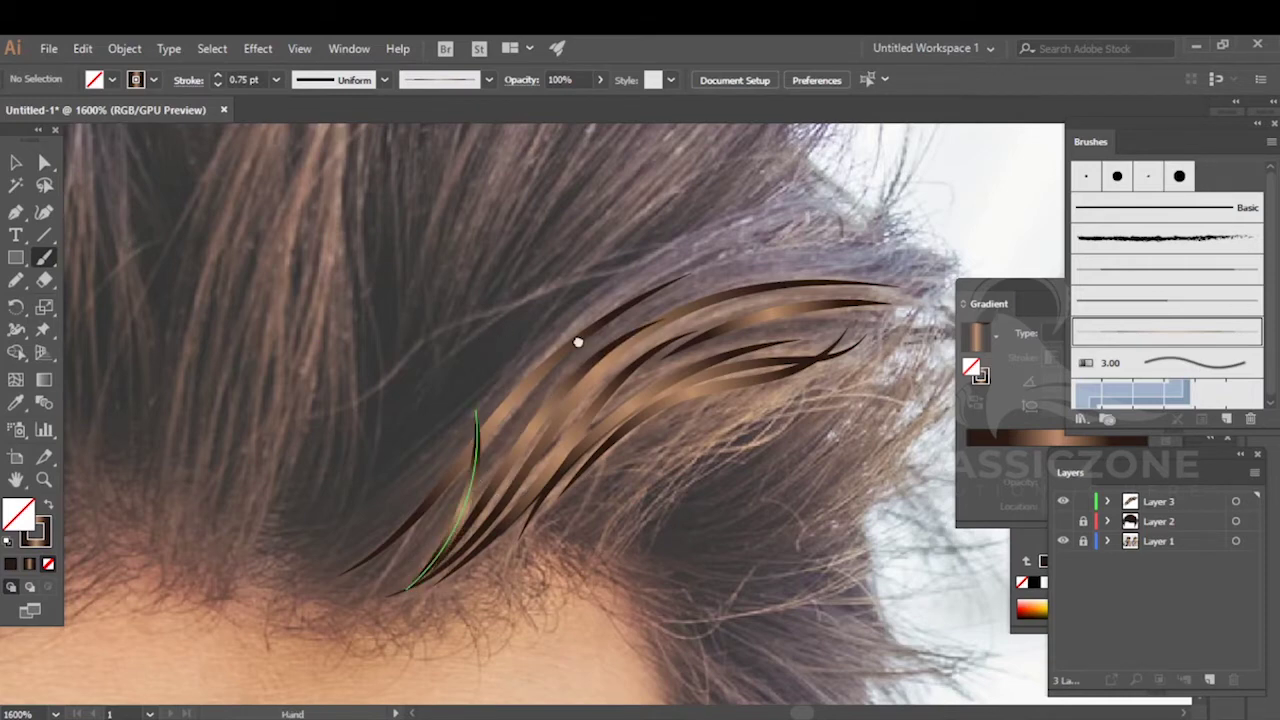
drag(577, 343, 409, 359)
key(space)
drag(414, 429, 683, 578)
scroll(568, 529, down, 2)
scroll(633, 443, up, 1)
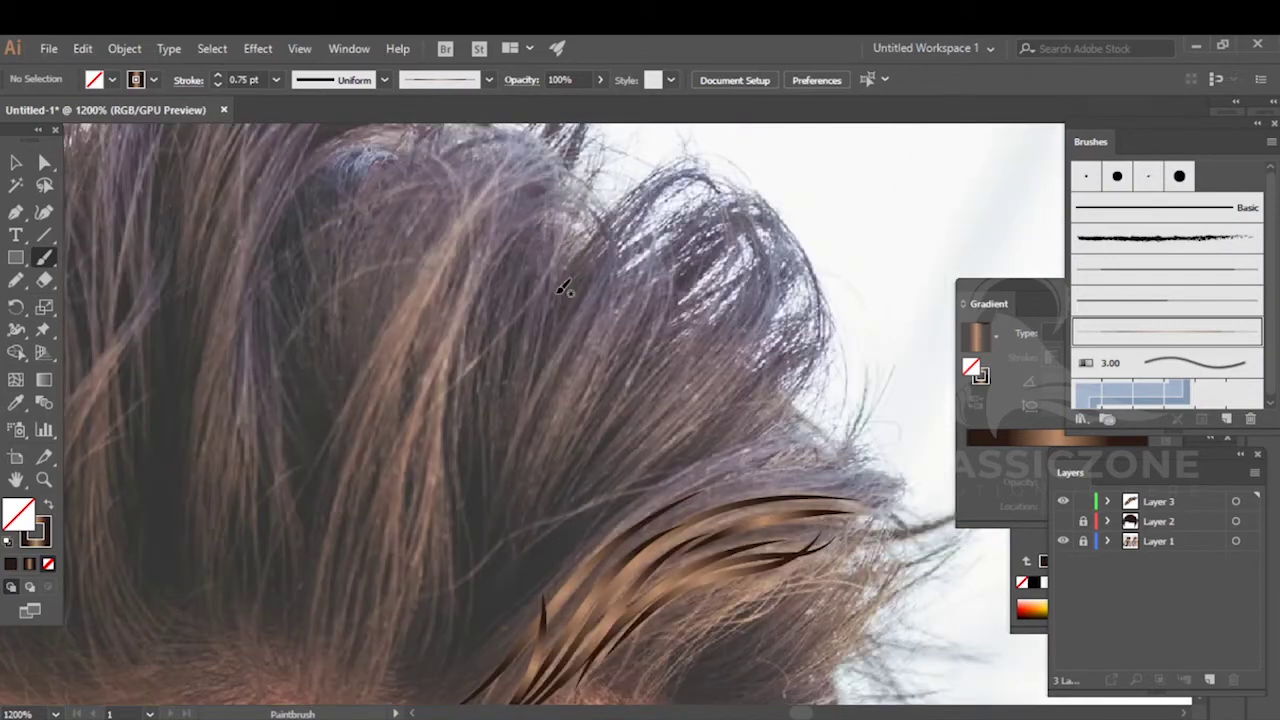
click(575, 79)
text(50)
key(Return)
key(space)
drag(648, 372, 538, 374)
mouse_move(468, 535)
mouse_down()
mouse_move(616, 378)
mouse_move(664, 264)
mouse_up()
mouse_move(521, 477)
mouse_down()
mouse_move(584, 398)
mouse_move(627, 312)
mouse_up()
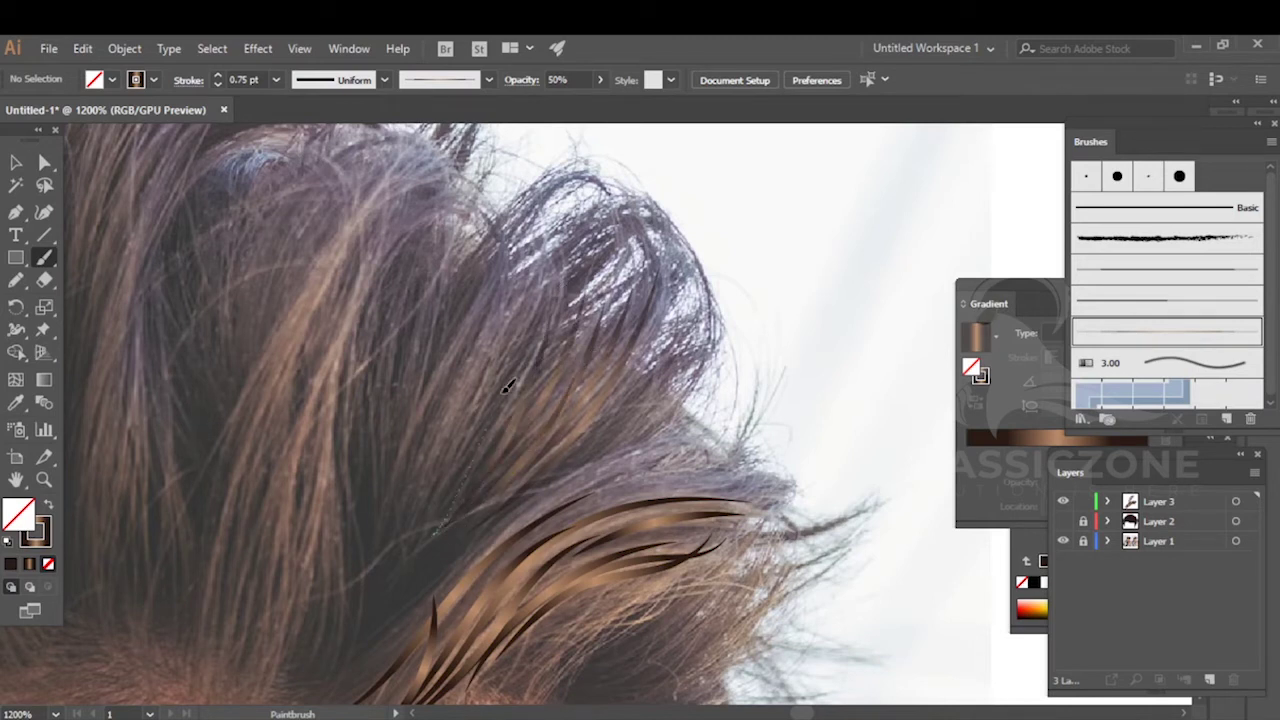
- Extend the 50% opacity strands across the section above the front lock toward the central lock, following the photo's hair
mouse_move(485, 340)
mouse_down()
mouse_move(426, 471)
mouse_move(508, 306)
mouse_move(577, 372)
mouse_up()
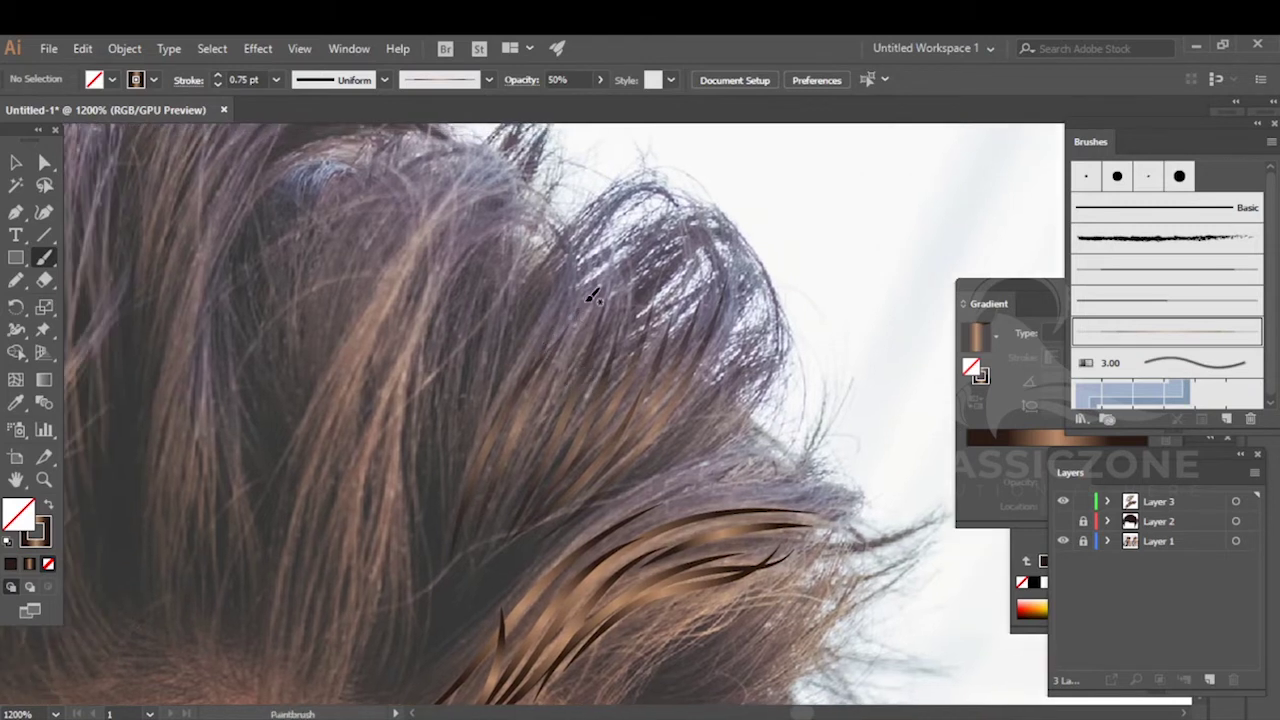
drag(484, 555, 482, 558)
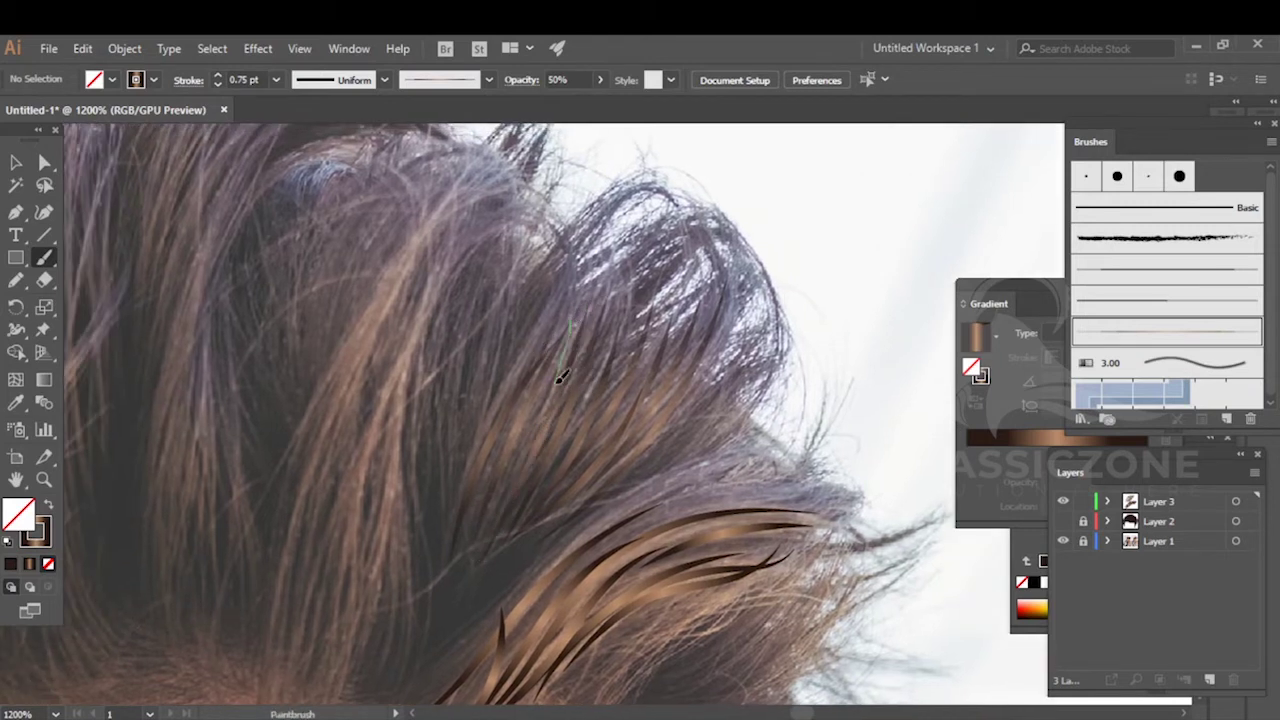
drag(512, 484, 471, 552)
drag(492, 426, 590, 457)
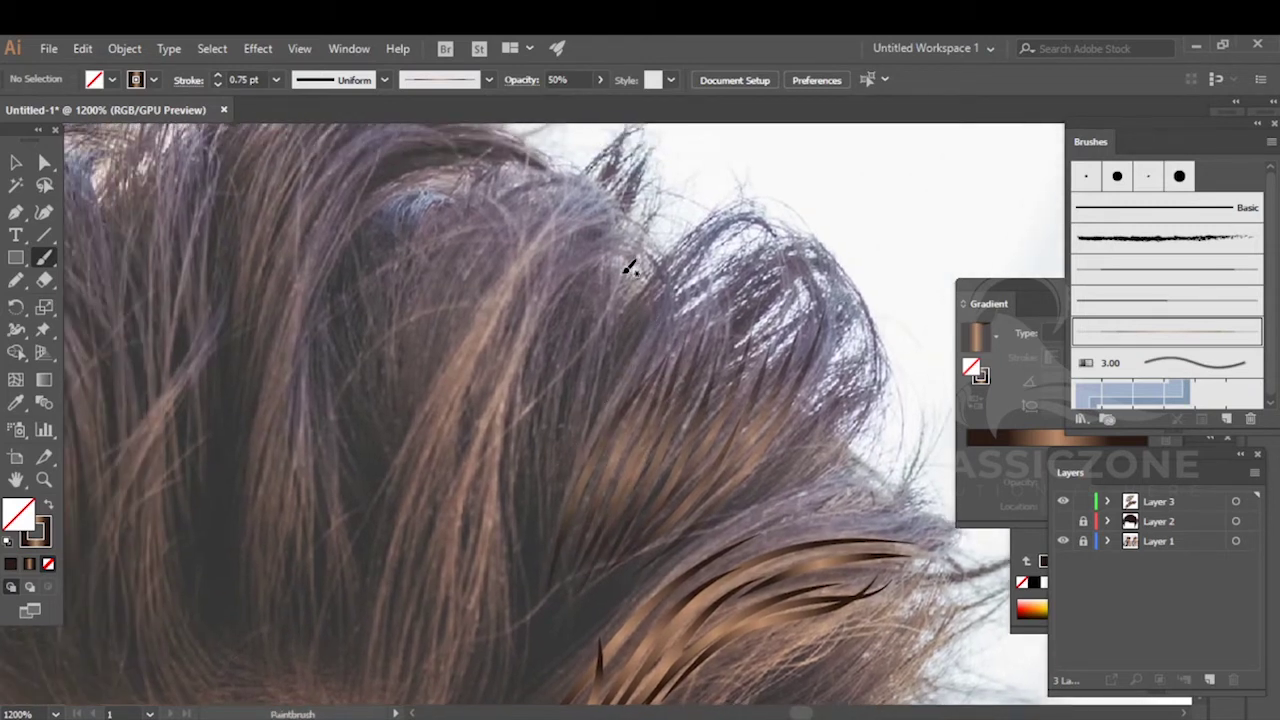
mouse_move(667, 283)
mouse_down()
mouse_move(656, 345)
mouse_move(562, 511)
mouse_move(546, 586)
mouse_up()
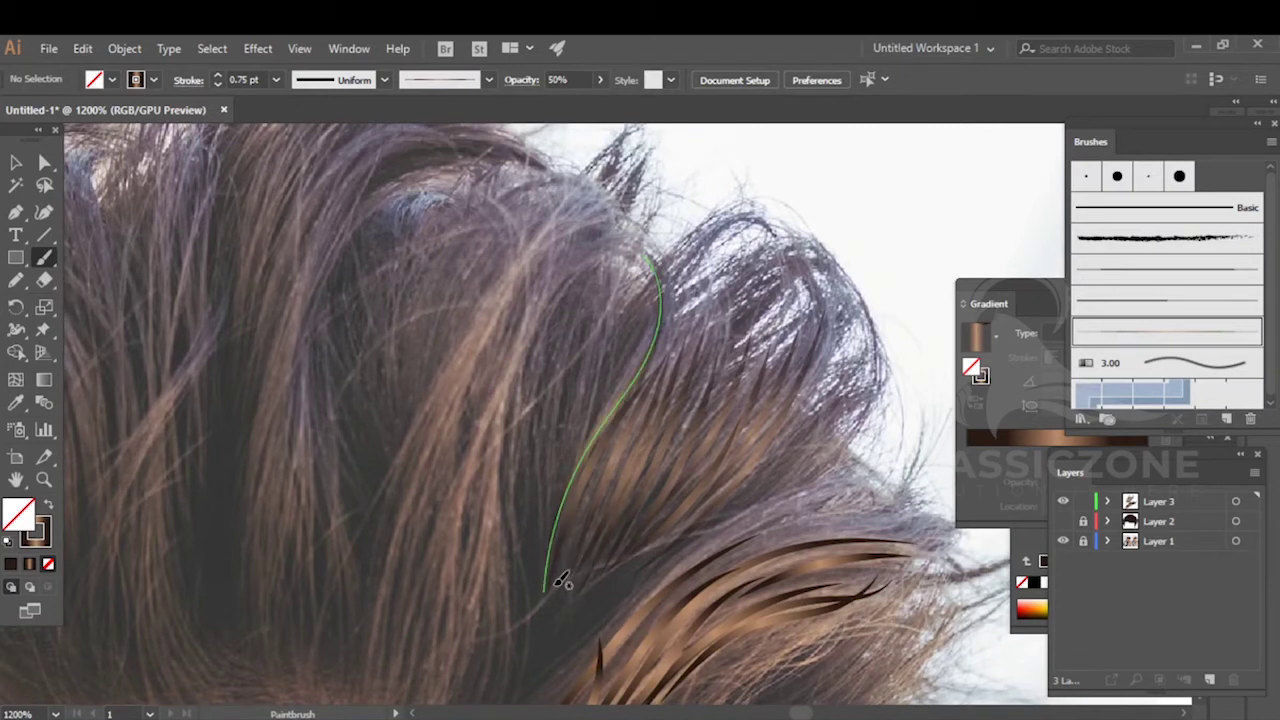
drag(621, 429, 685, 331)
mouse_move(538, 558)
mouse_down()
mouse_move(538, 518)
mouse_move(609, 281)
mouse_up()
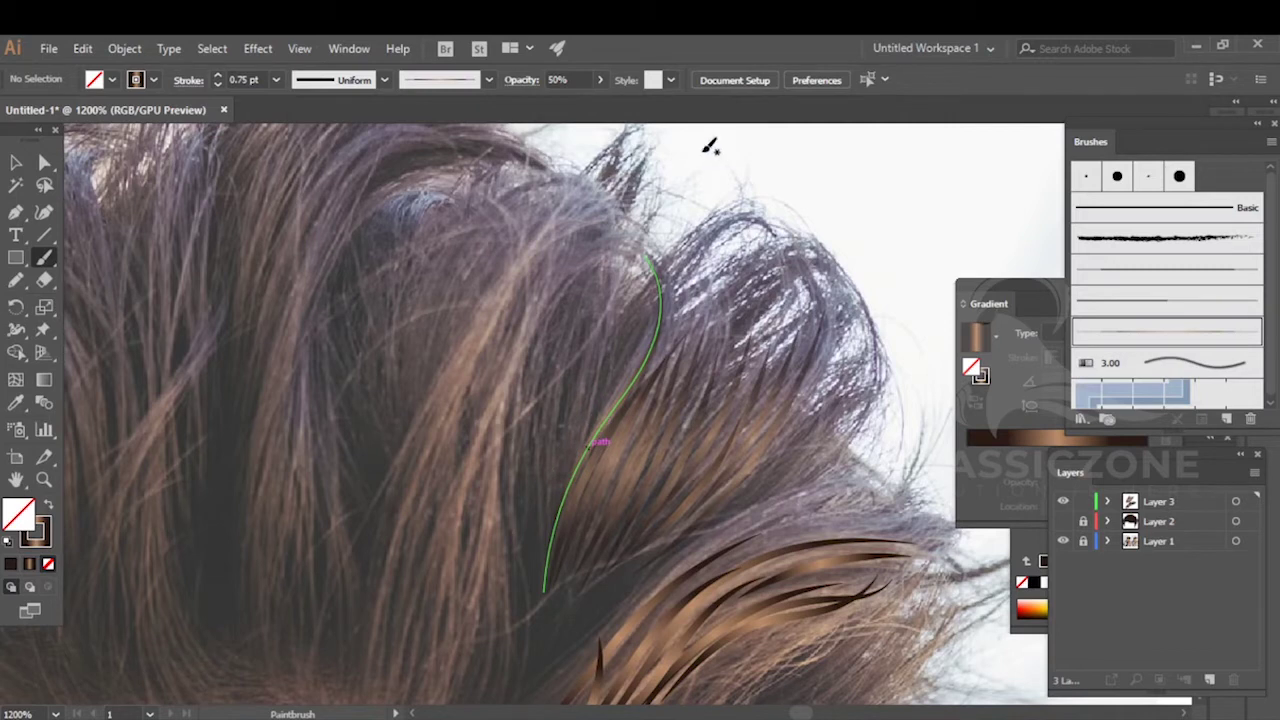
- Set the opacity to 40% and paint fainter strands in the darker area between the upper section and the central lock
click(579, 79)
text(40)
key(Return)
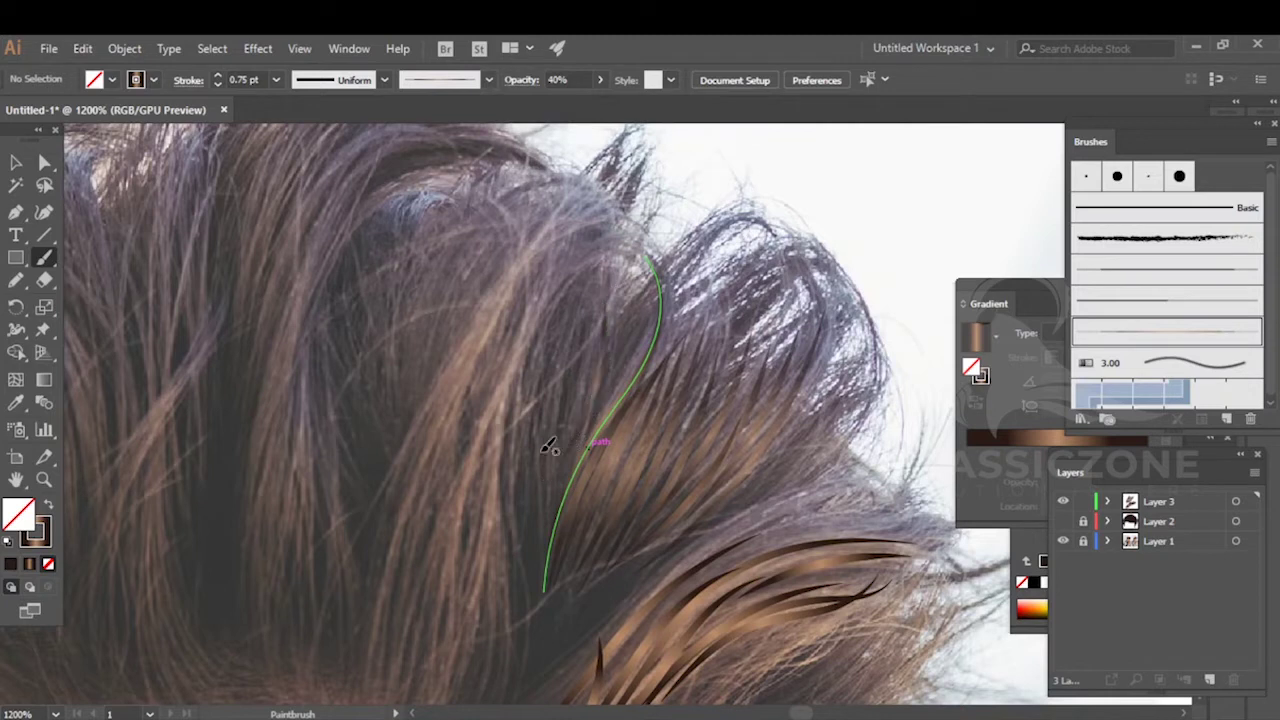
mouse_move(584, 308)
mouse_down()
mouse_move(577, 405)
mouse_move(534, 562)
mouse_move(531, 453)
mouse_move(578, 302)
mouse_up()
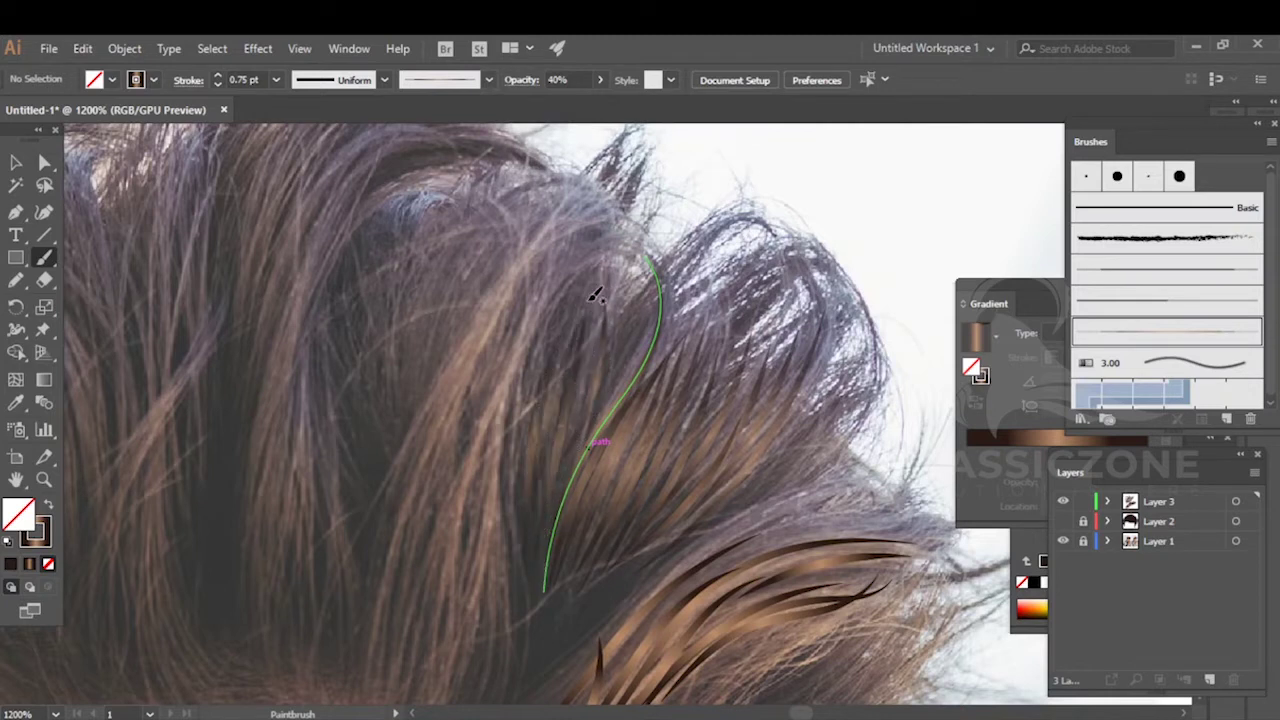
drag(597, 309, 599, 304)
mouse_move(512, 537)
mouse_down()
mouse_move(511, 441)
mouse_move(562, 294)
mouse_up()
mouse_move(516, 468)
mouse_down()
mouse_move(544, 350)
mouse_move(569, 303)
mouse_up()
mouse_move(529, 408)
mouse_down()
mouse_move(527, 560)
mouse_move(566, 377)
mouse_move(616, 349)
mouse_move(535, 593)
mouse_up()
- Show Layer 2 to check the painted strands against the dark hair shape, and hide it again
click(1063, 521)
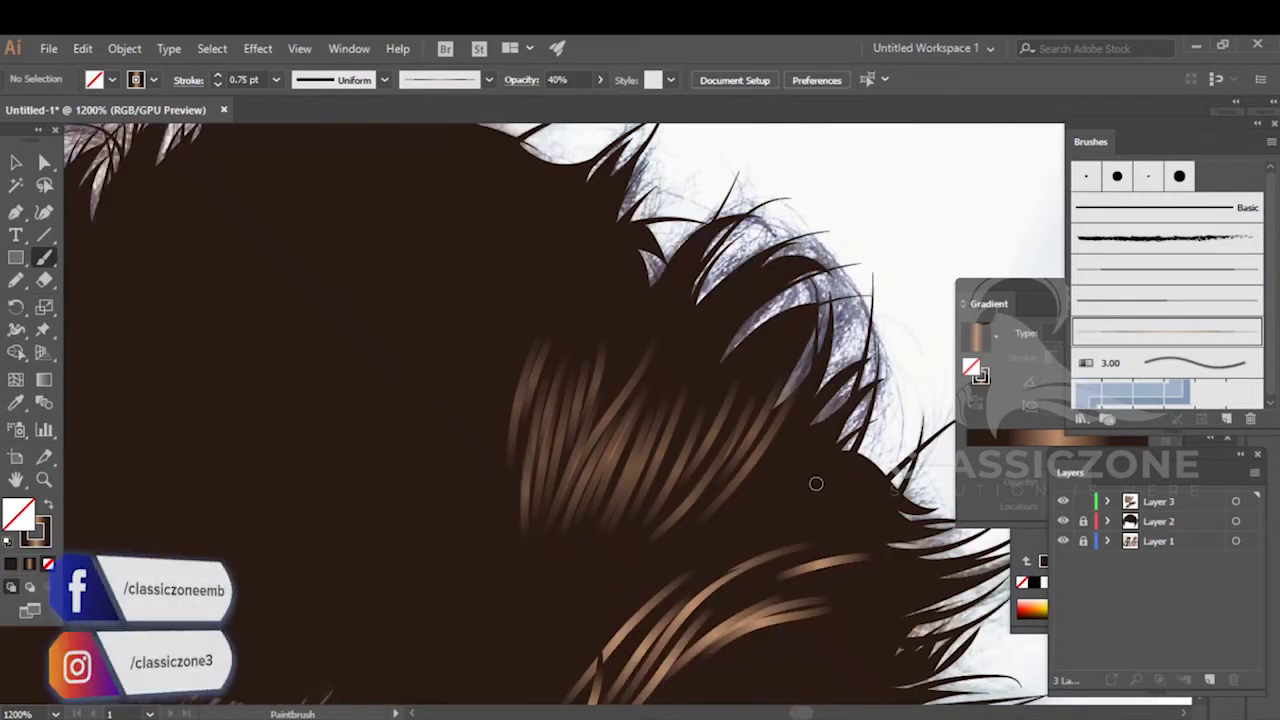
key(ctrl+minus)
key(ctrl+minus)
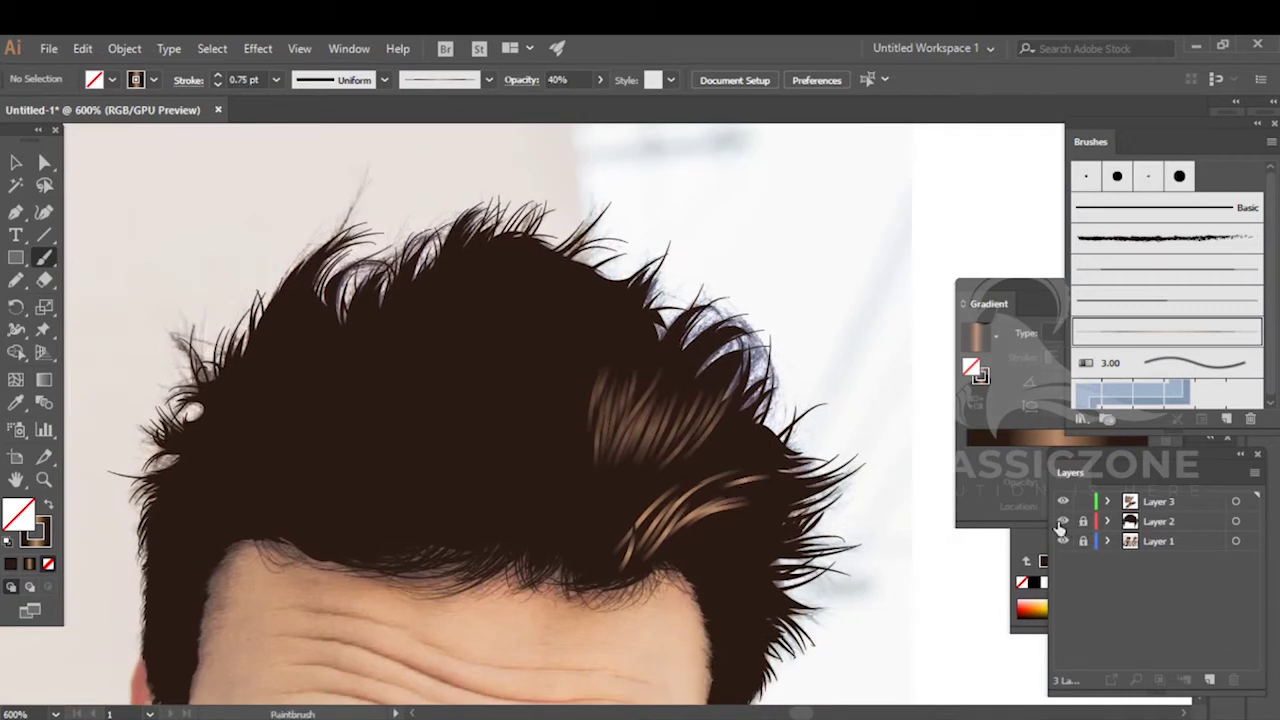
click(1063, 521)
- Take over the 100% opacity from a front-lock strand and paint the first long strands down the central lock
ctrl+click(690, 505)
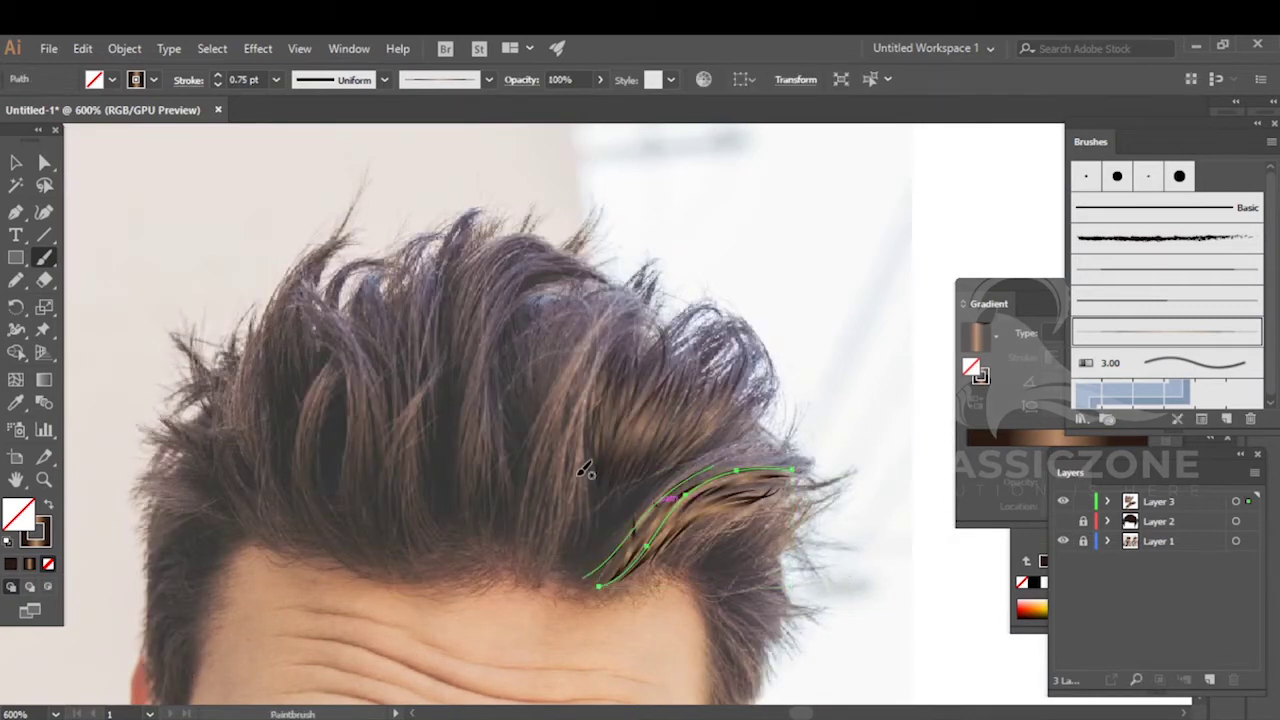
ctrl+click(548, 495)
scroll(622, 531, up, 2)
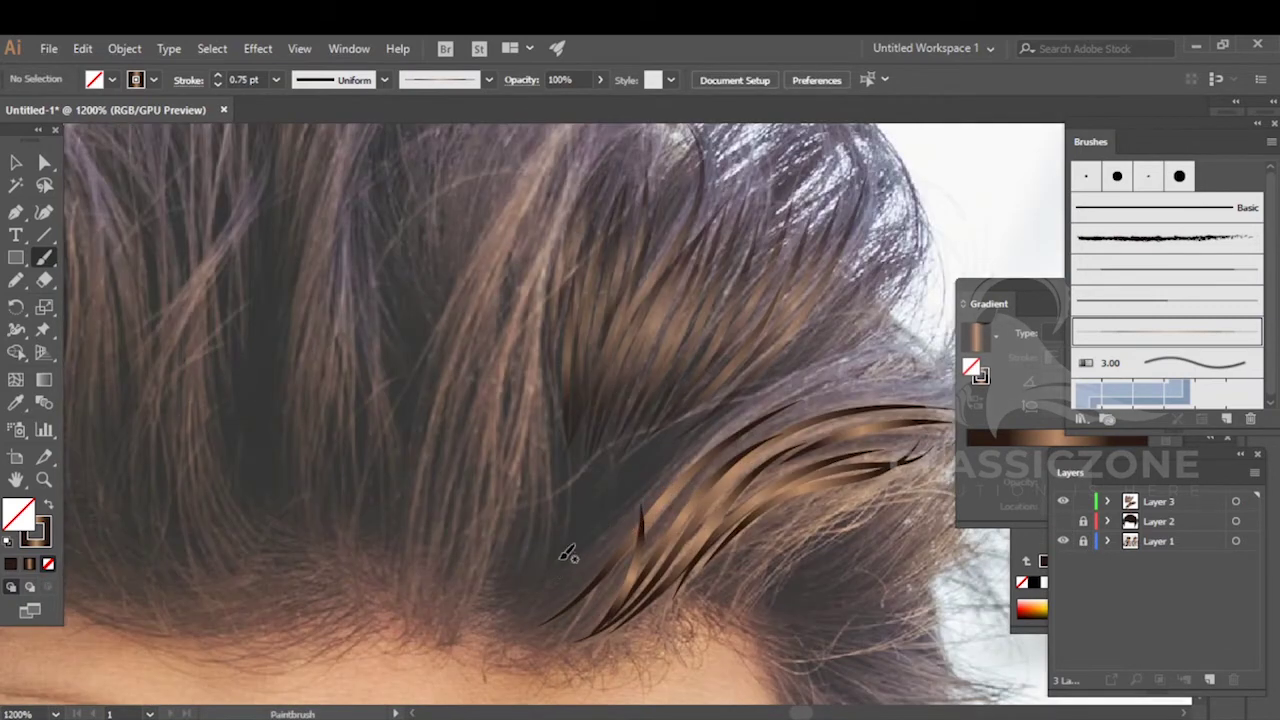
drag(504, 485, 589, 546)
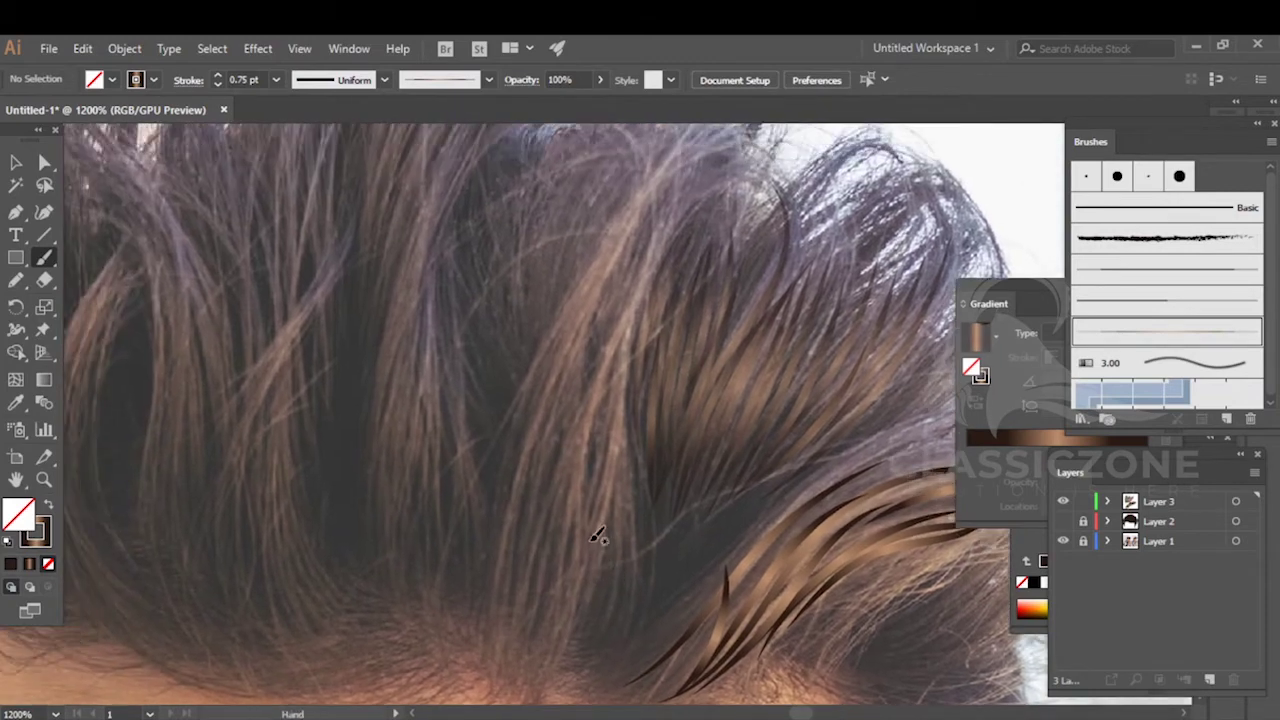
drag(674, 171, 641, 291)
drag(575, 573, 574, 576)
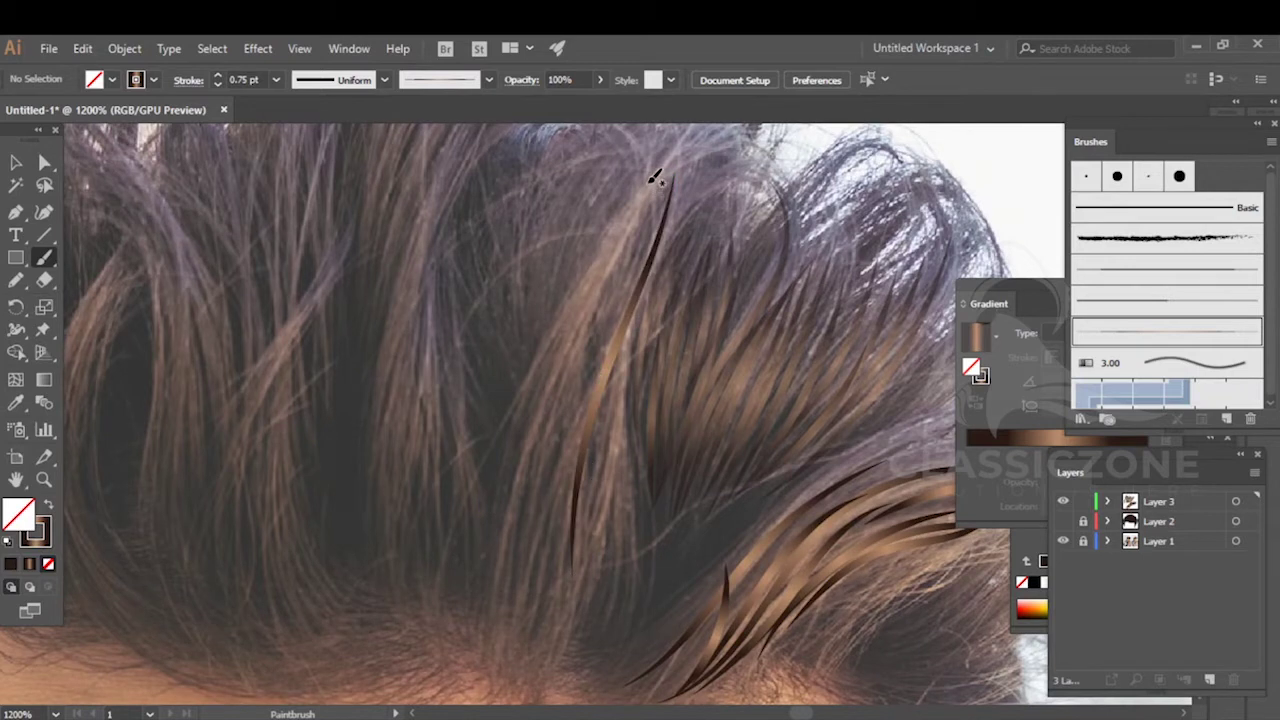
mouse_move(577, 368)
mouse_down()
mouse_move(529, 584)
mouse_move(512, 610)
mouse_up()
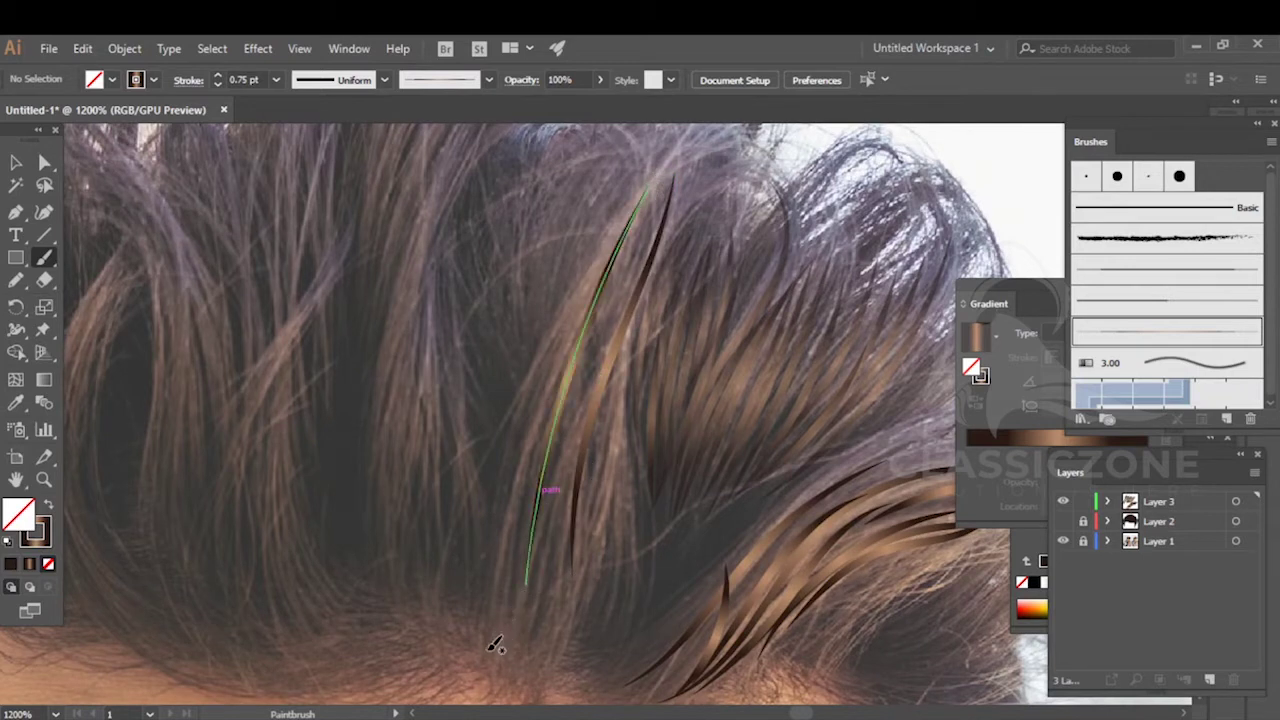
- Paint full-opacity gradient strands along the outer edge of the central lock, from its crown toward the hairline
drag(507, 551, 559, 378)
drag(630, 213, 653, 178)
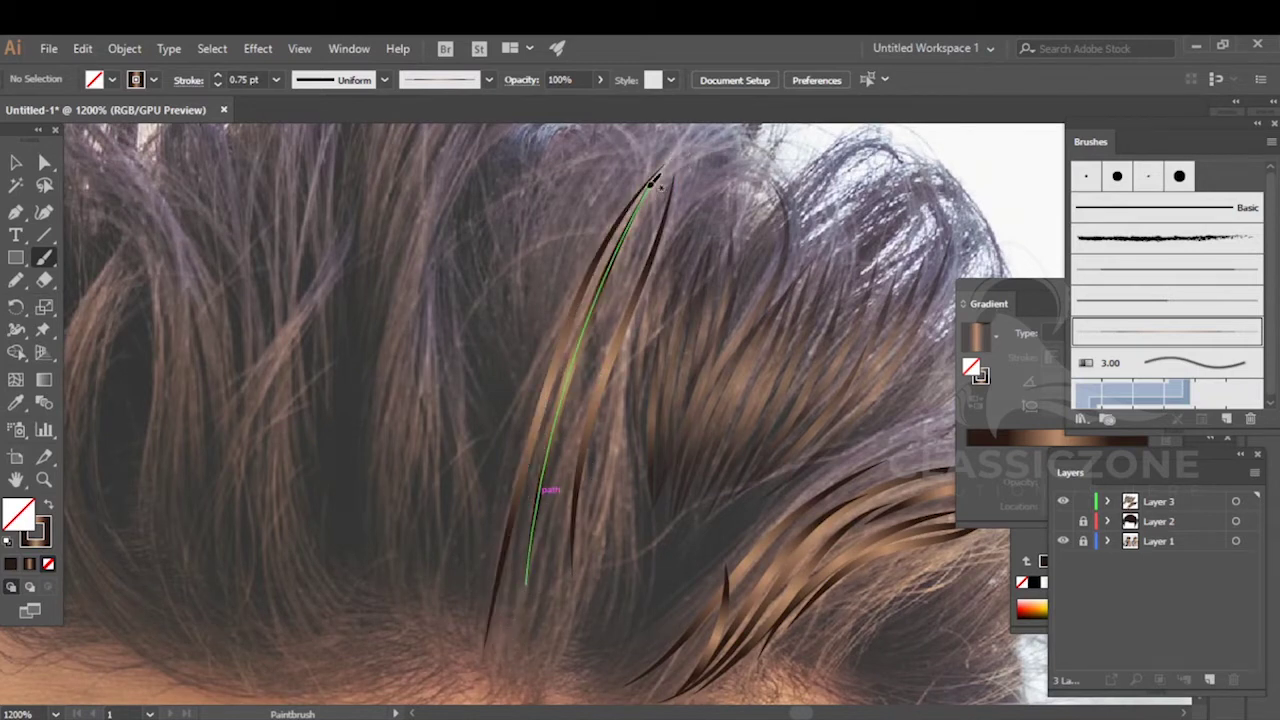
drag(605, 244, 543, 348)
drag(509, 455, 497, 532)
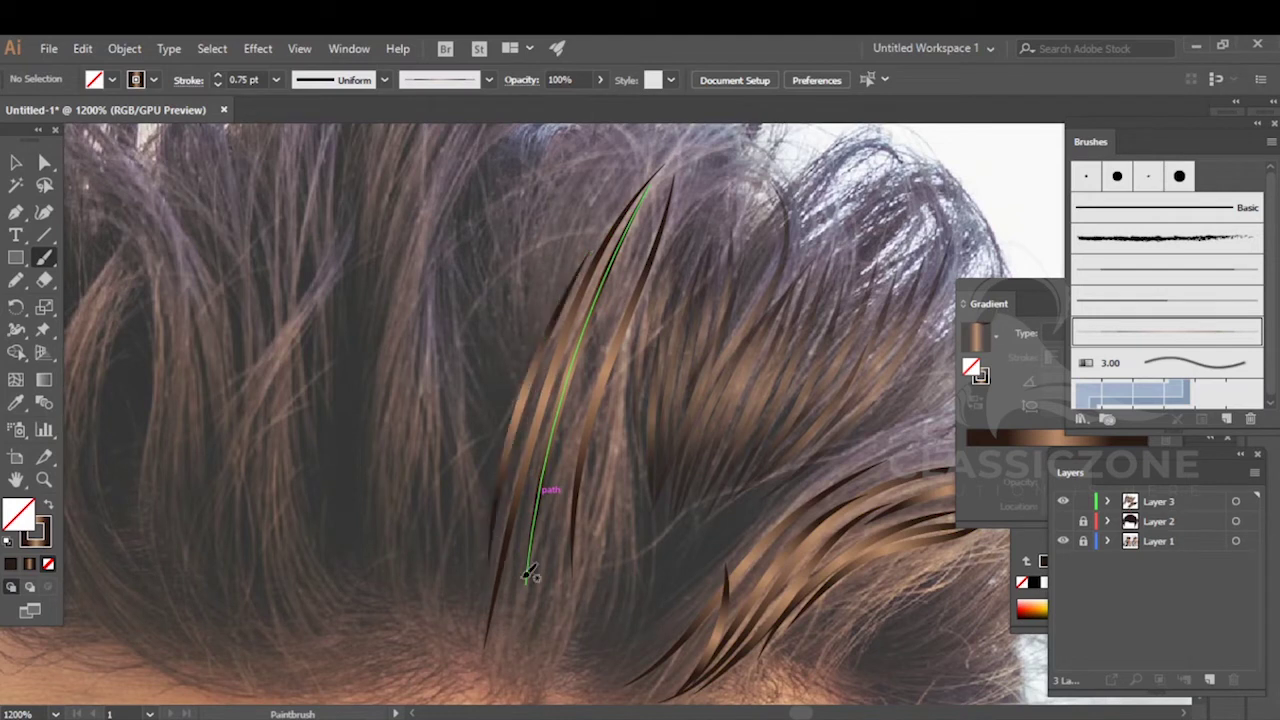
- Paint full-opacity strands from the hairline up through the inner part of the central lock
drag(549, 672, 583, 607)
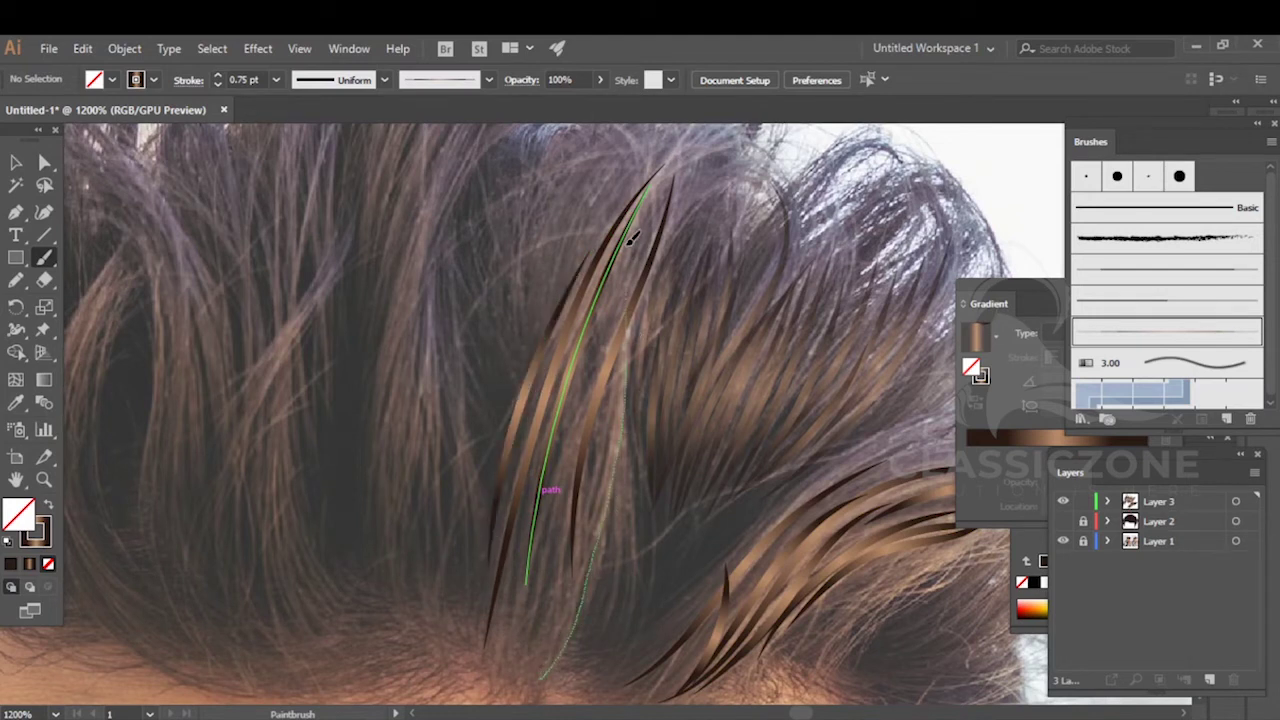
drag(631, 237, 633, 234)
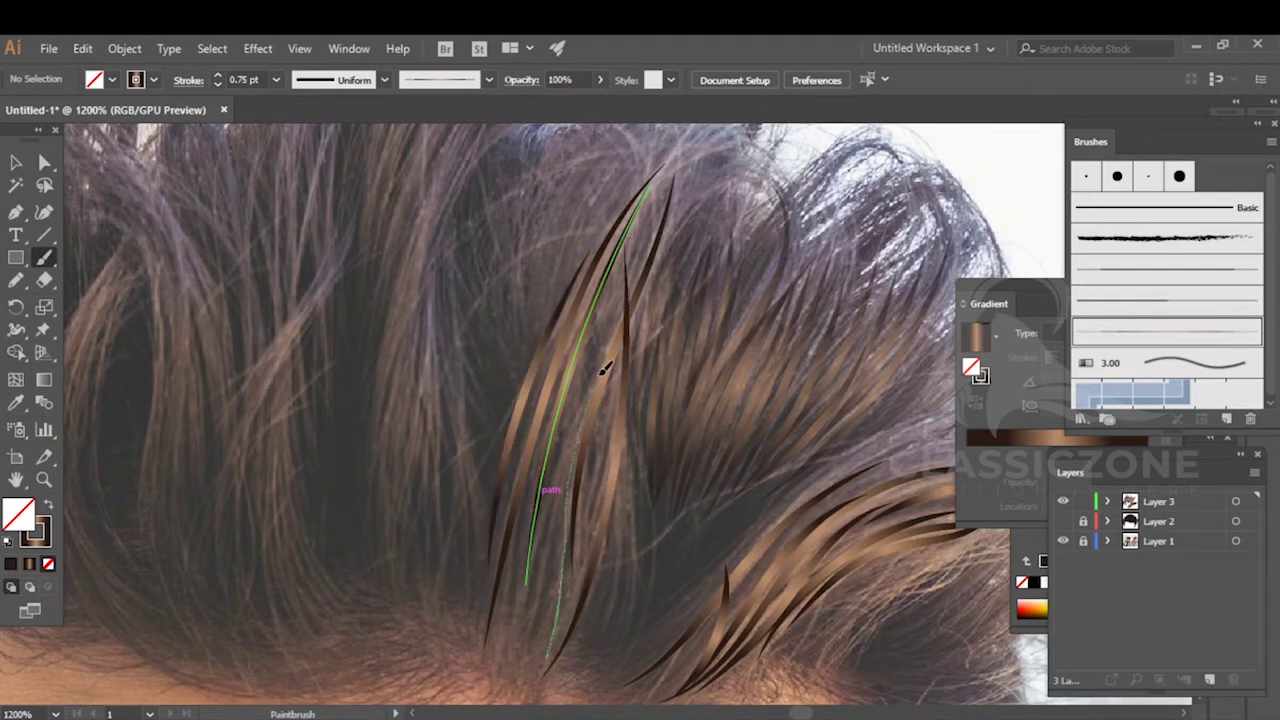
mouse_move(540, 625)
mouse_down()
mouse_move(555, 530)
mouse_move(626, 313)
mouse_up()
drag(596, 651, 618, 409)
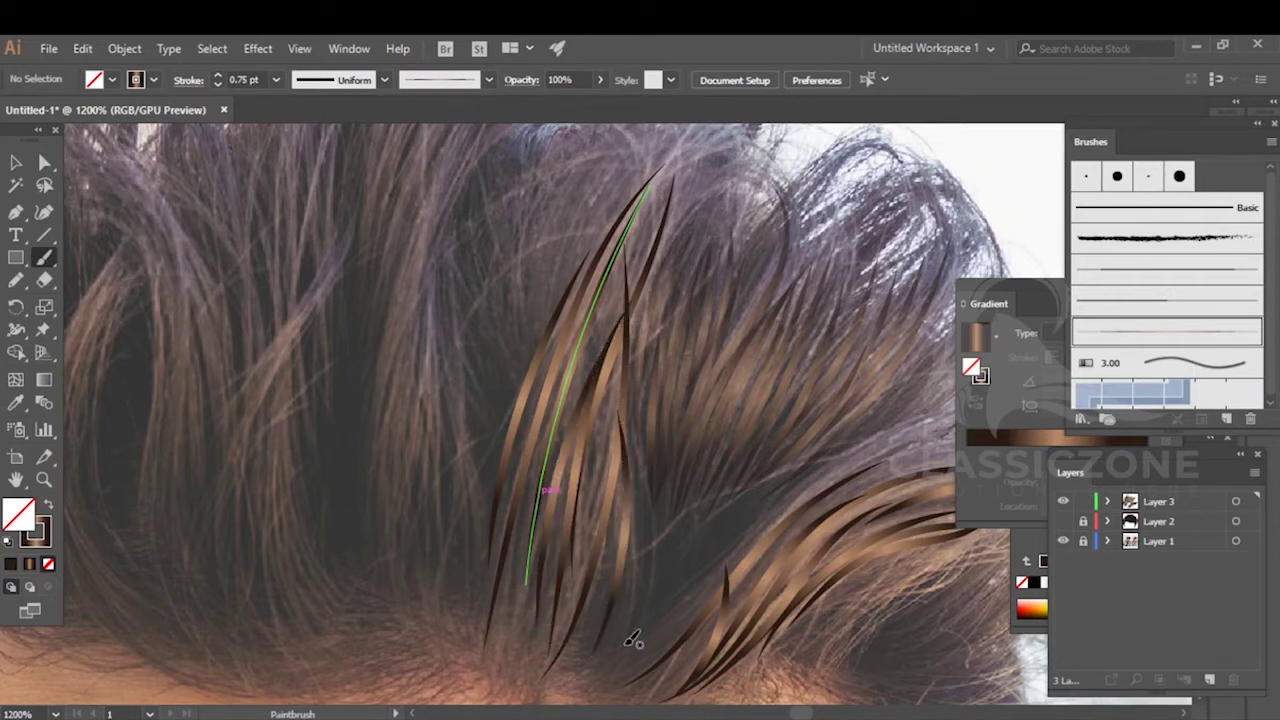
- Reduce the stroke weight to 0.5 pt and try thinner strands along the inner edge of the central lock
ctrl+click(644, 611)
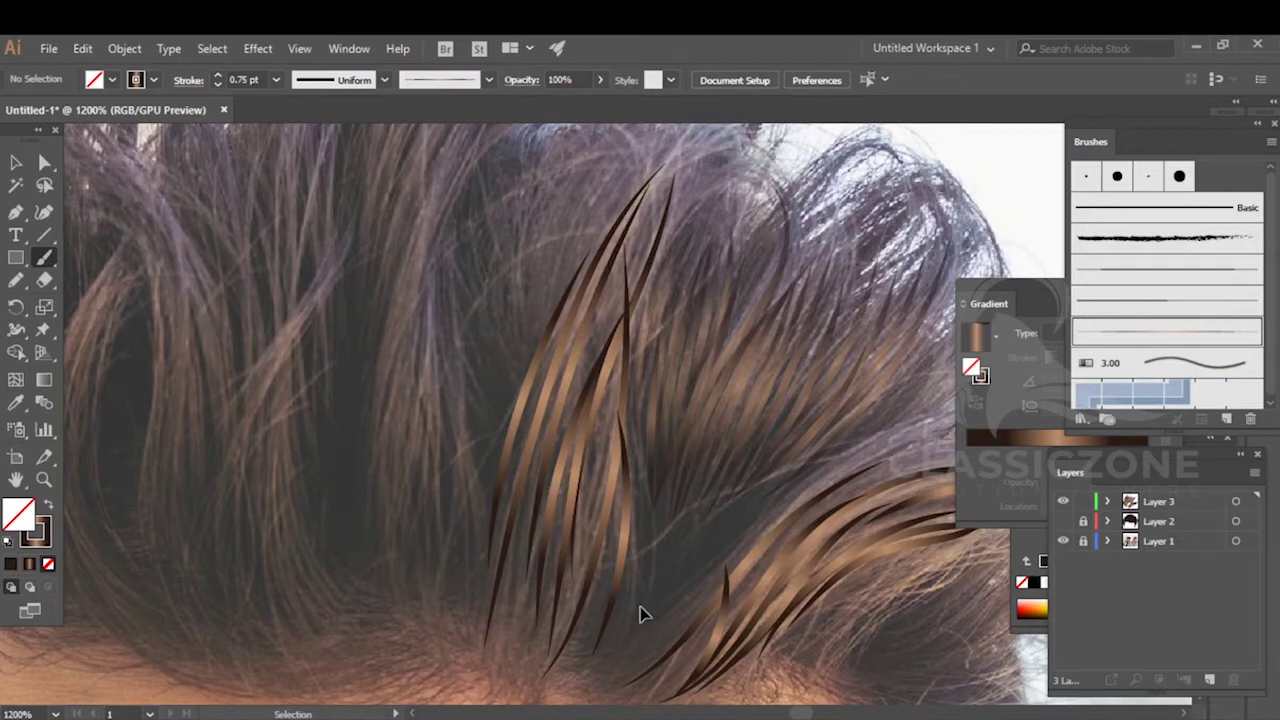
click(217, 86)
mouse_move(597, 645)
mouse_down()
mouse_move(624, 487)
mouse_move(612, 404)
mouse_up()
drag(629, 640, 632, 445)
mouse_move(648, 518)
mouse_down()
mouse_move(686, 480)
mouse_move(742, 258)
mouse_up()
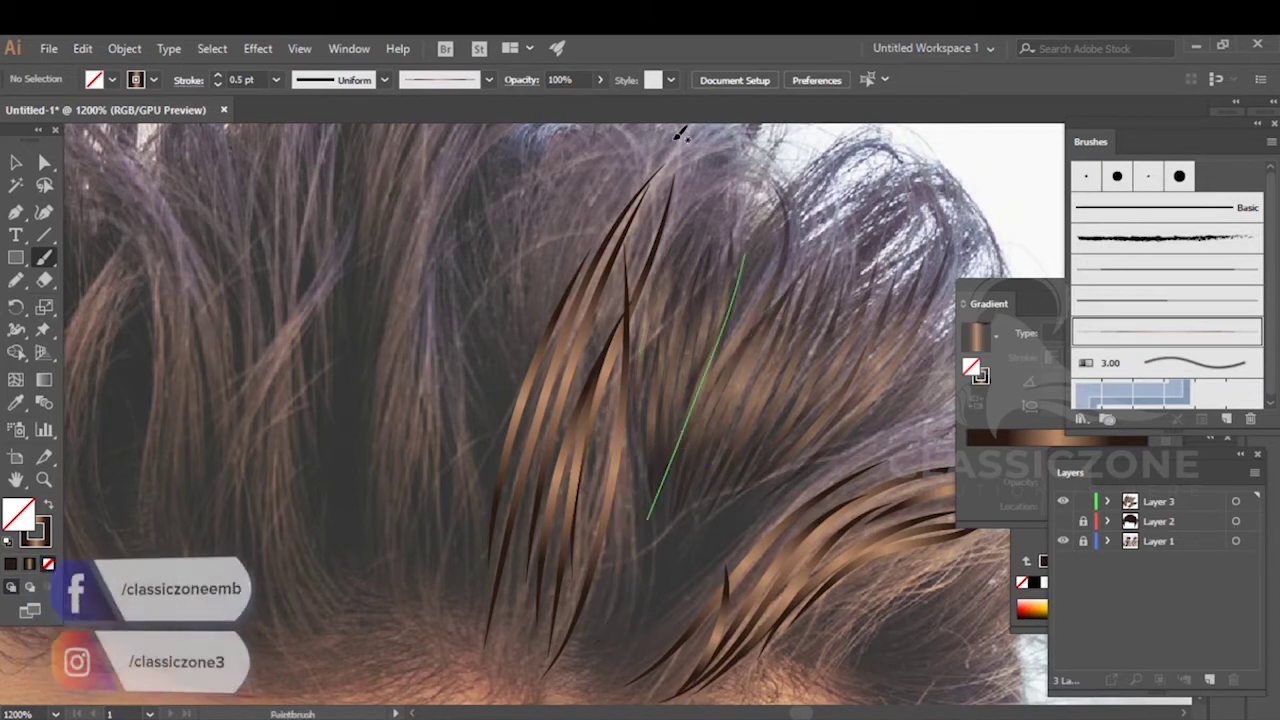
- Set the opacity to 70% and paint thin strands in the dark gap between the central lock and the swept front lock
drag(567, 79, 534, 79)
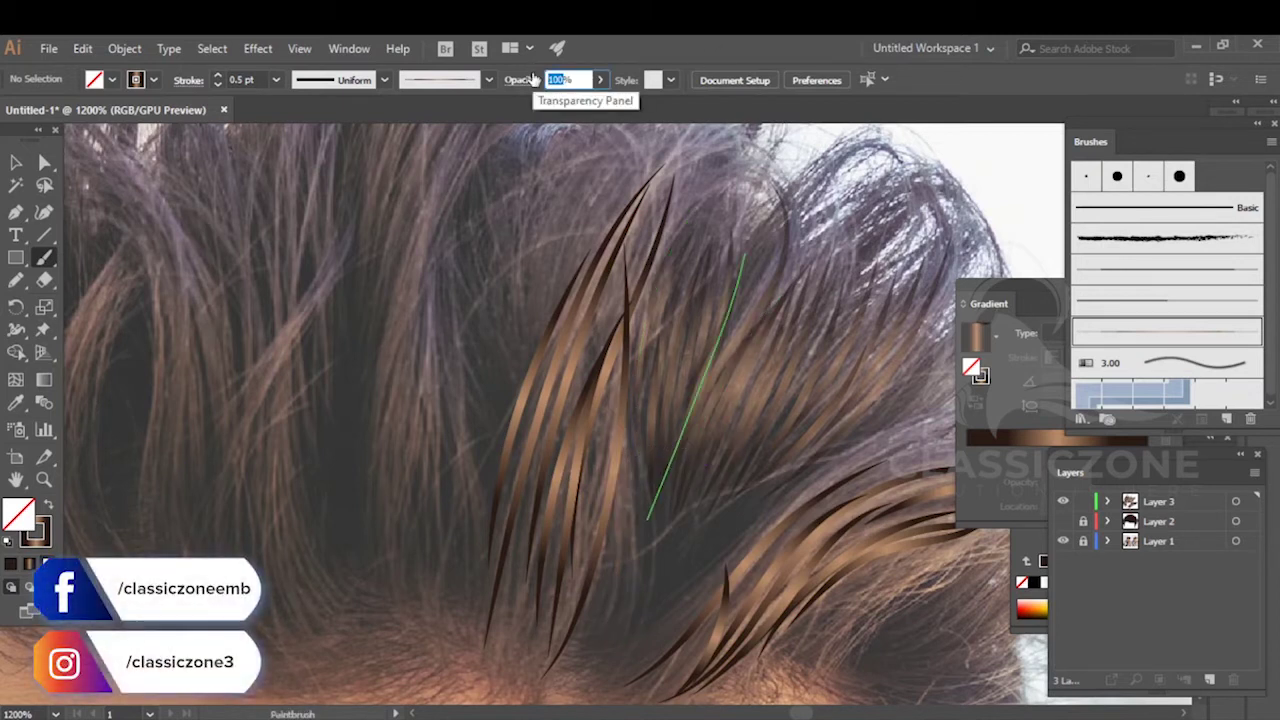
text(9)
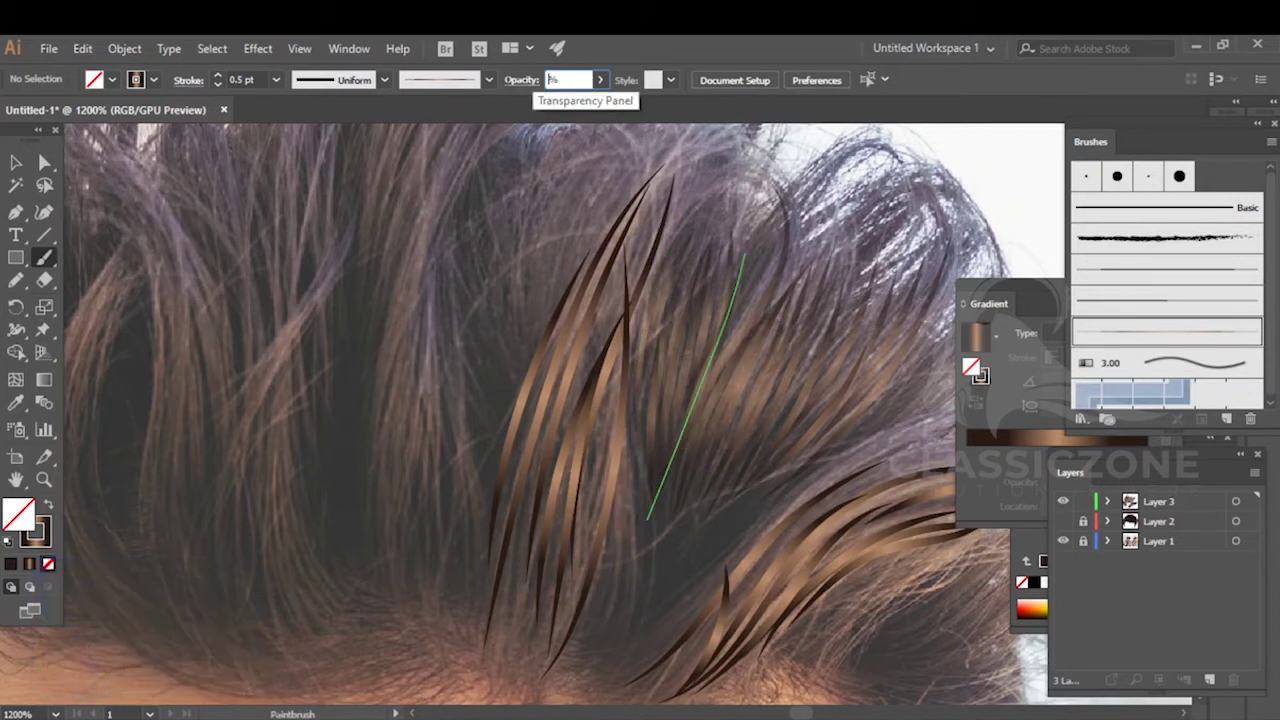
text(0)
key(Return)
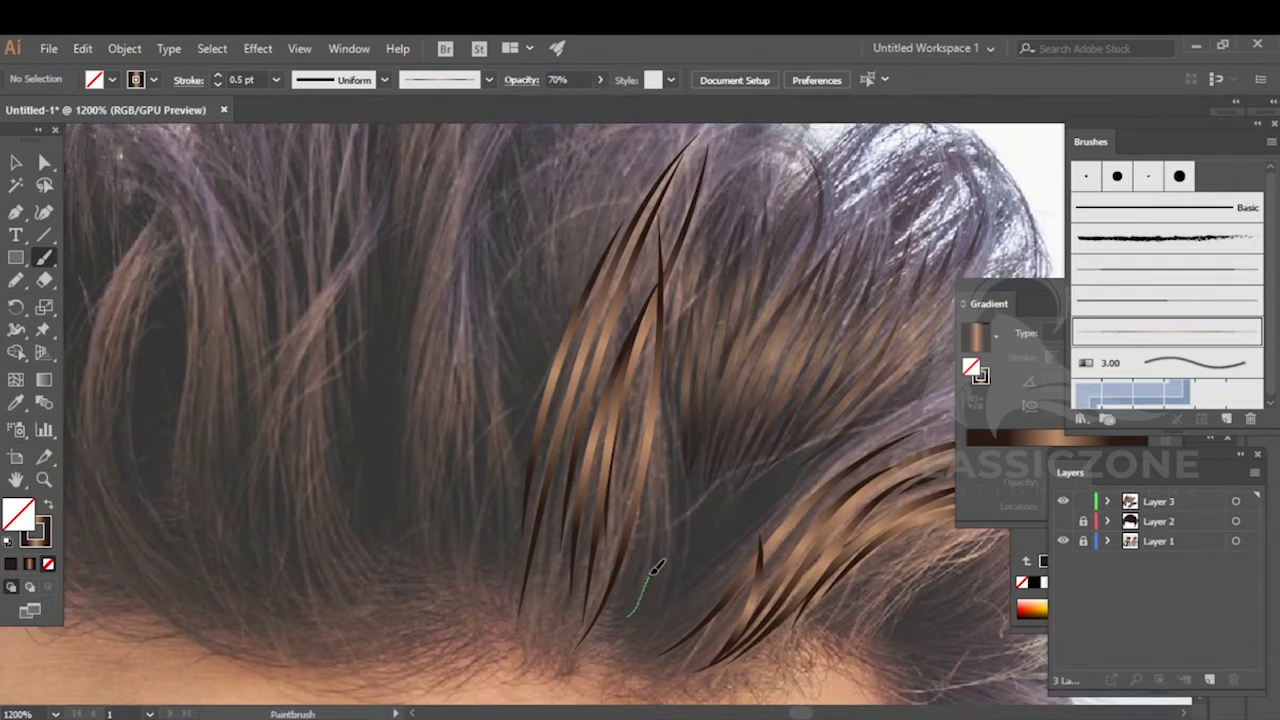
drag(655, 567, 668, 432)
mouse_move(651, 634)
mouse_down()
mouse_move(676, 529)
mouse_move(664, 418)
mouse_move(680, 604)
mouse_move(670, 421)
mouse_move(647, 371)
mouse_up()
ctrl+click(721, 510)
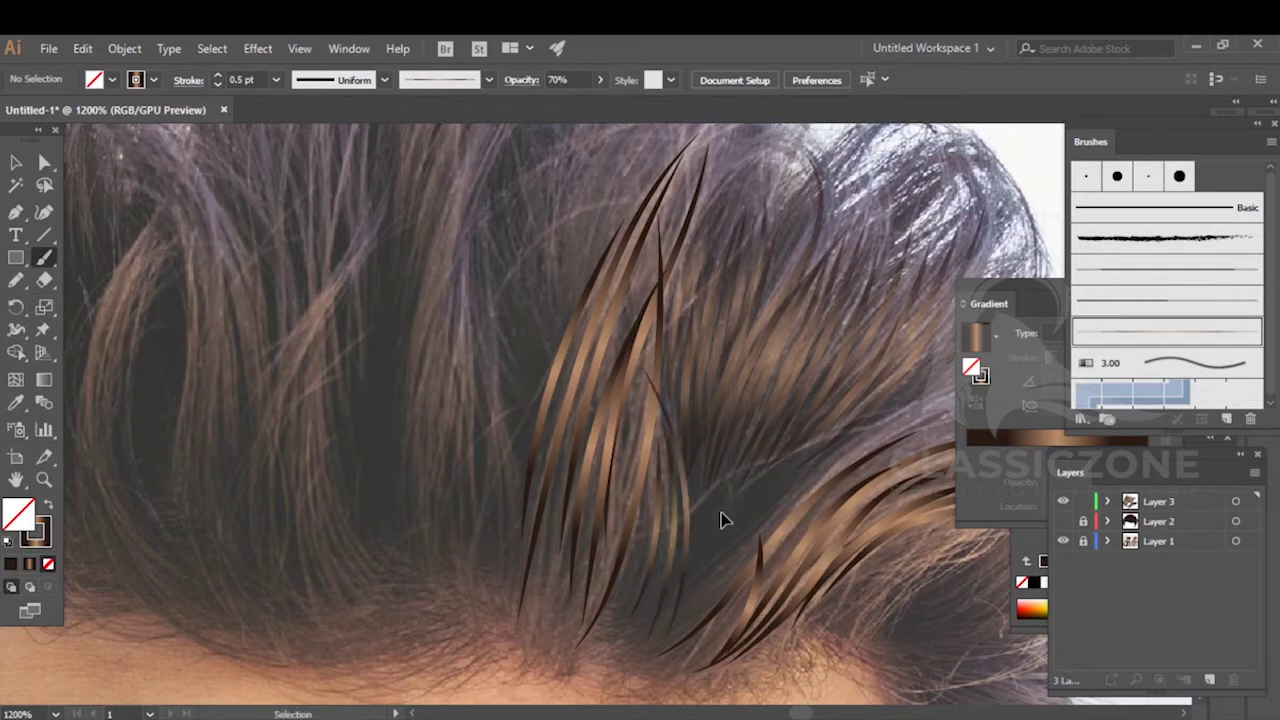
- Switch back to the central lock's 0.75 pt, 100% opacity strand style and paint the first long strands on the neighbouring tall lock, crown to hairline
ctrl+click(648, 465)
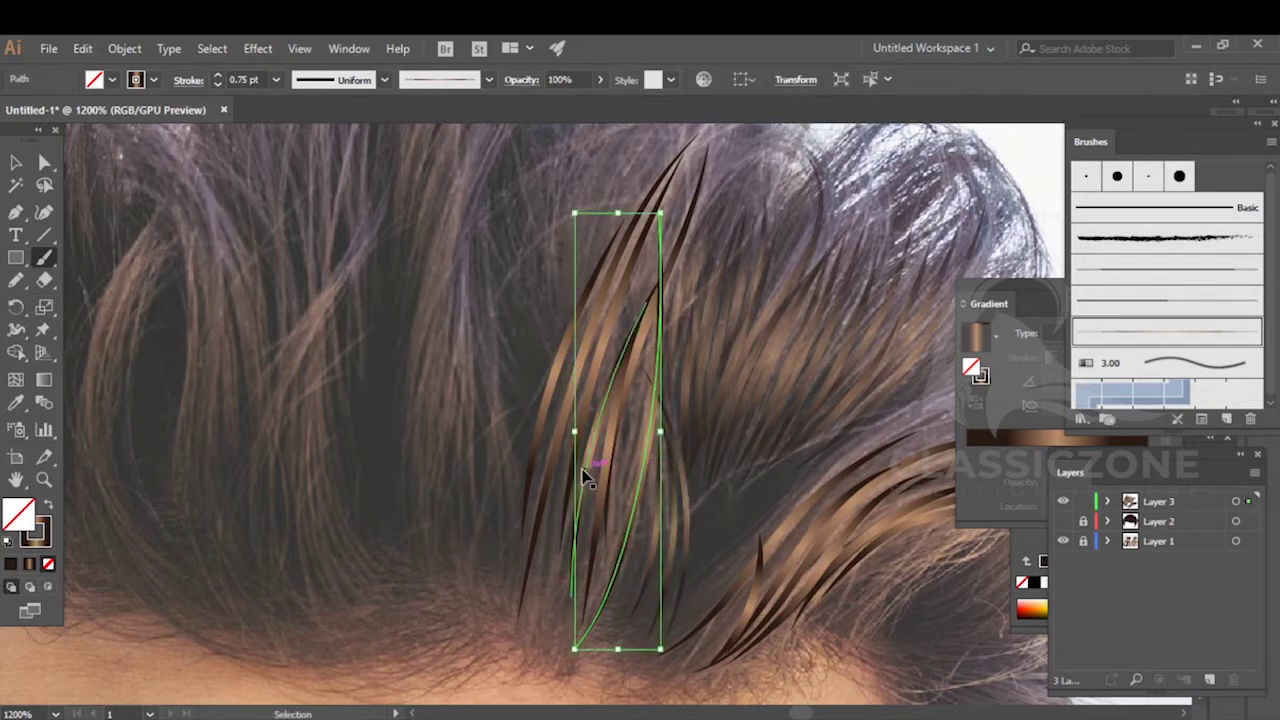
ctrl+click(625, 439)
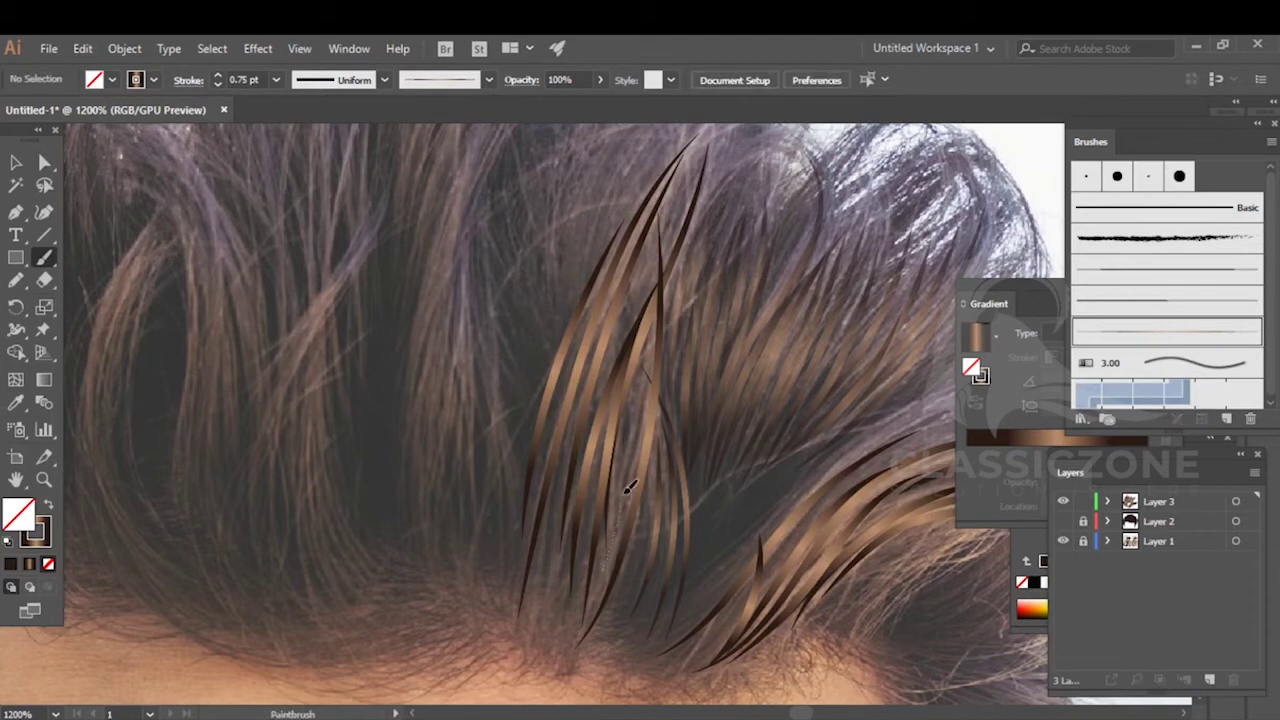
scroll(600, 386, down, 3)
drag(568, 388, 592, 452)
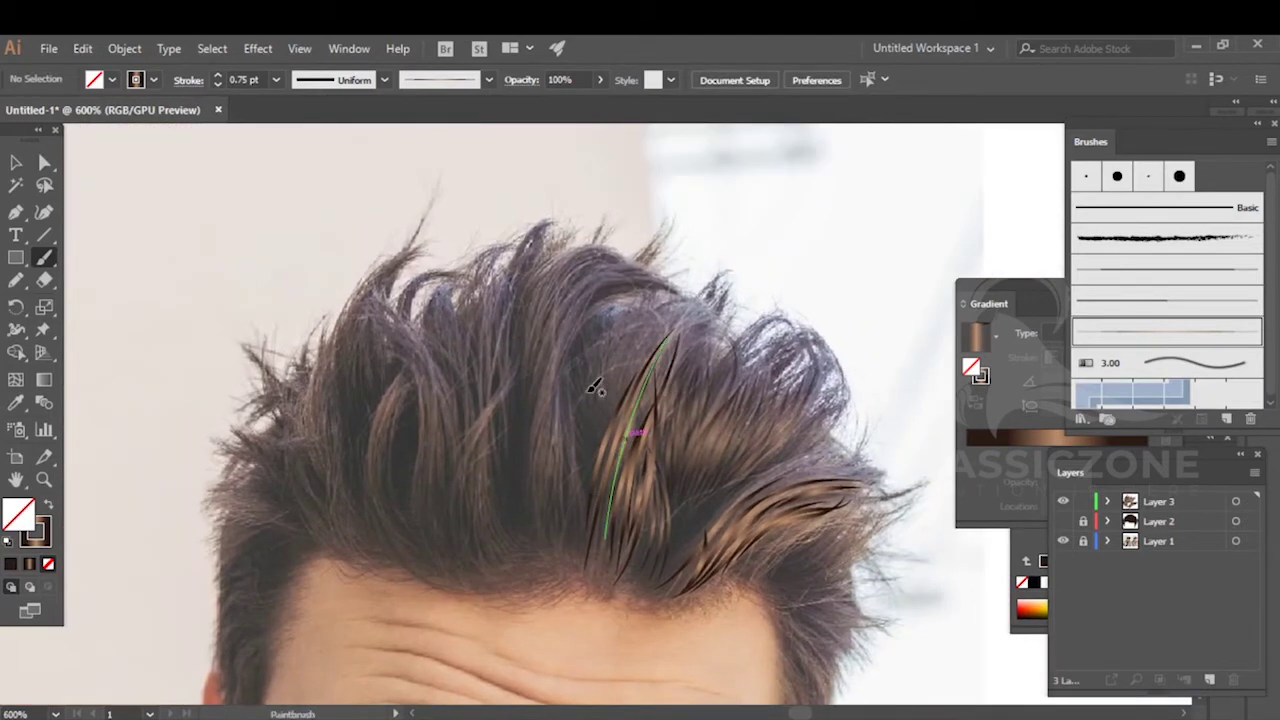
scroll(573, 321, up, 2)
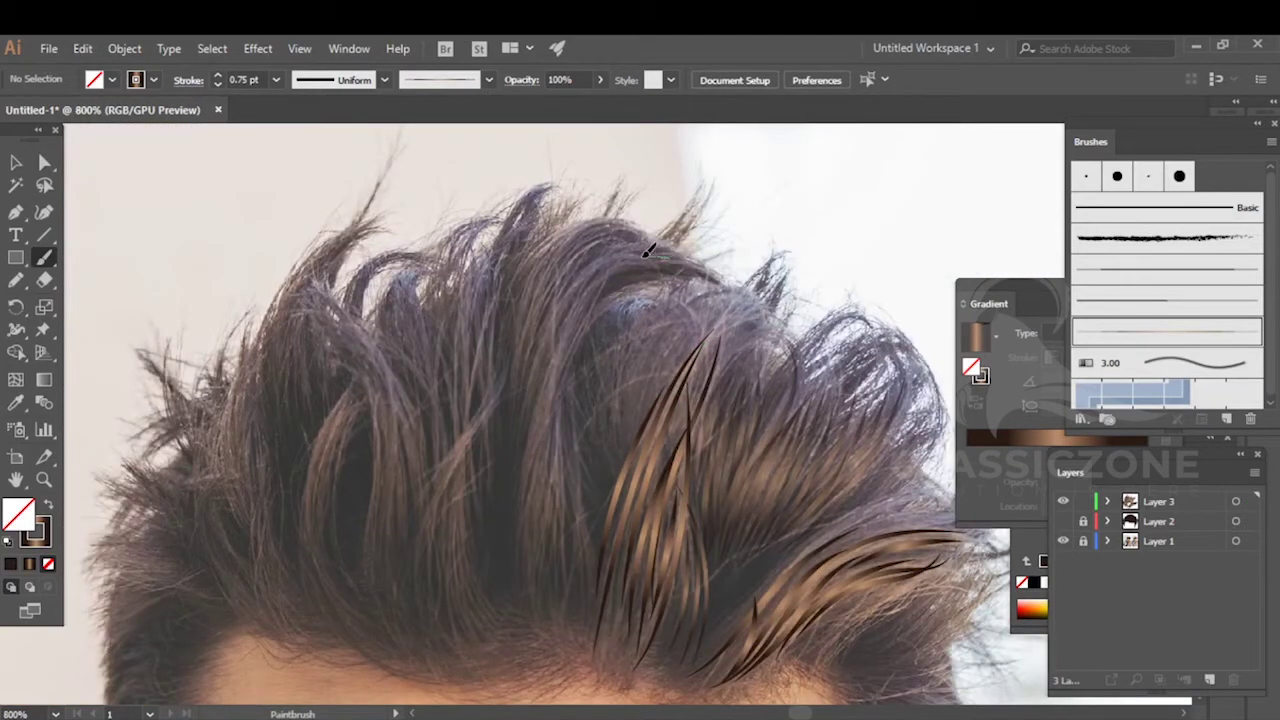
mouse_move(536, 456)
mouse_down()
mouse_move(531, 630)
mouse_move(543, 547)
mouse_up()
drag(565, 373, 558, 620)
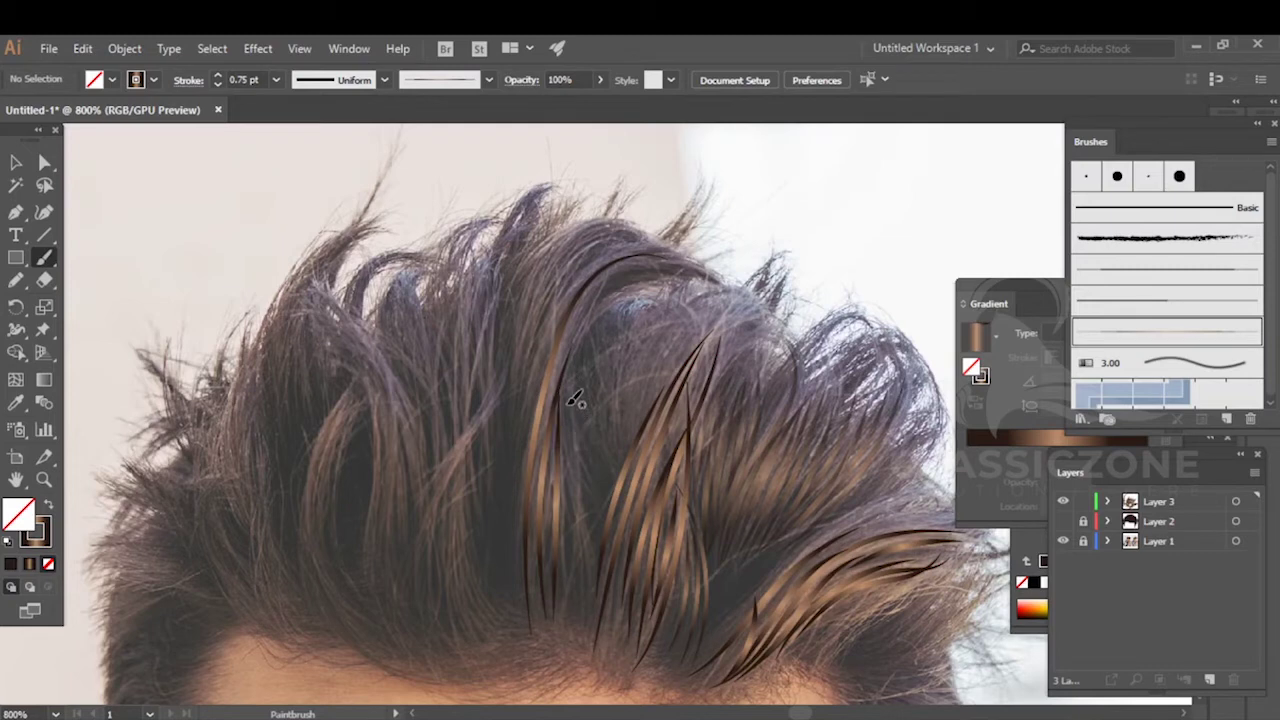
- Paint 0.75 pt full-opacity strands in the lower part of the tall lock, ending near the hairline
key(ctrl+plus)
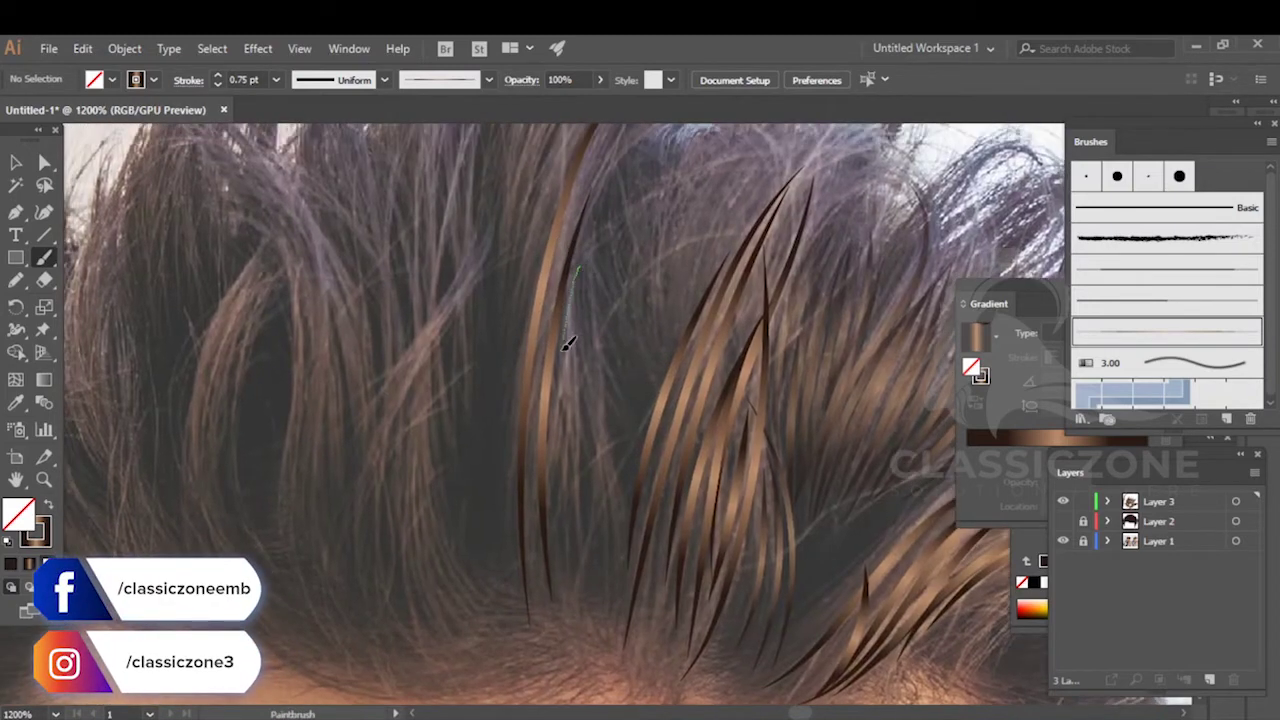
mouse_move(567, 343)
mouse_down()
mouse_move(557, 514)
mouse_move(576, 580)
mouse_move(591, 295)
mouse_up()
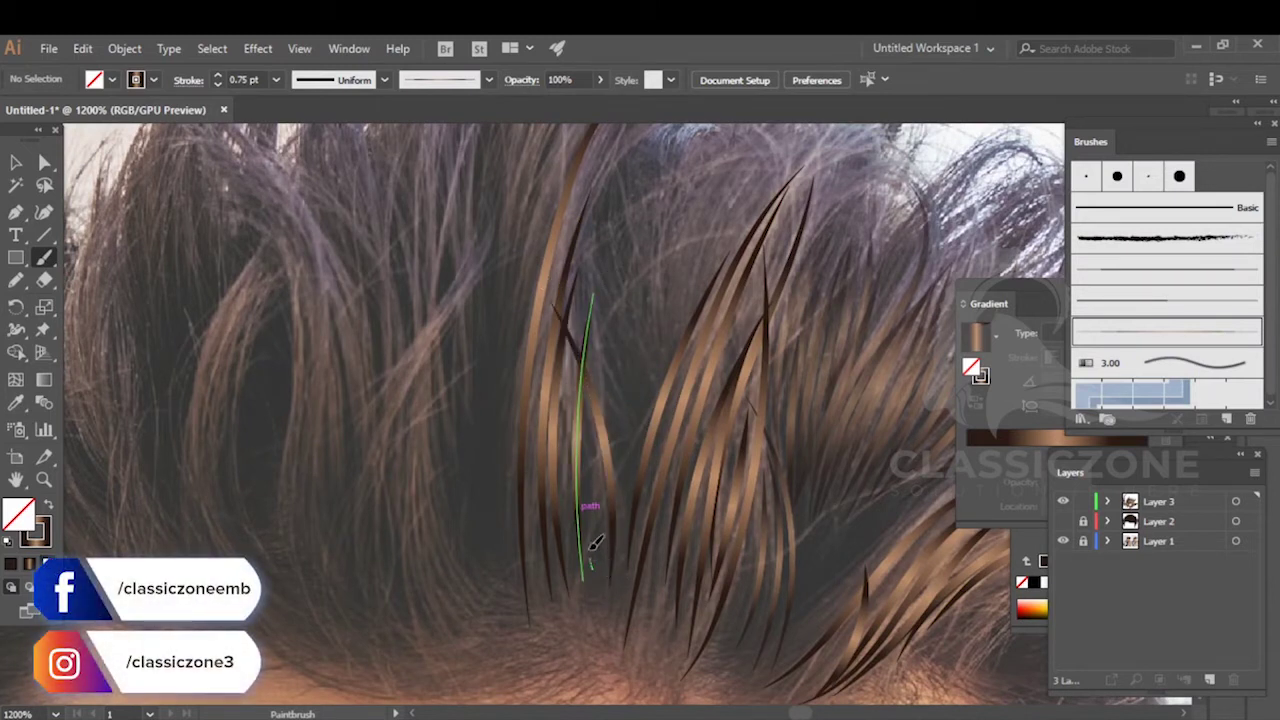
mouse_move(628, 472)
mouse_down()
mouse_move(611, 385)
mouse_move(569, 480)
mouse_up()
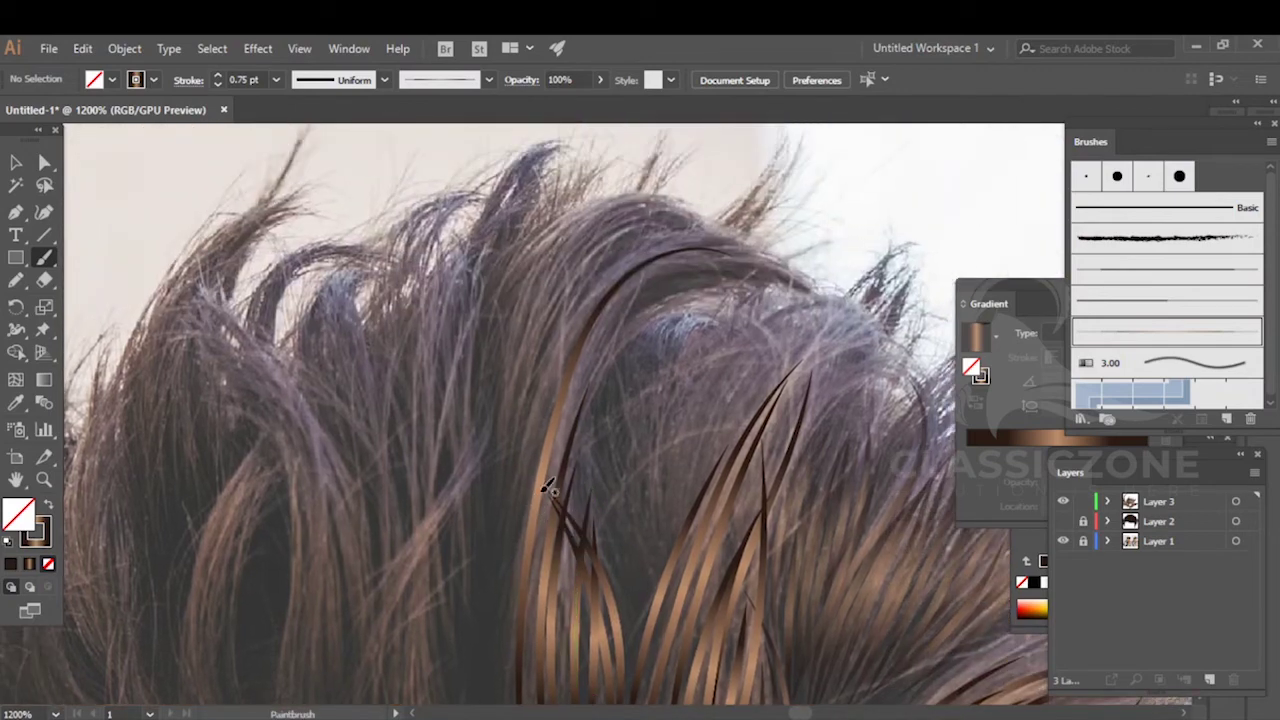
- Paint full-opacity strands along the upper outer side of the tall lock, curving over its crown
mouse_move(556, 368)
mouse_down()
mouse_move(502, 544)
mouse_move(513, 427)
mouse_move(550, 322)
mouse_up()
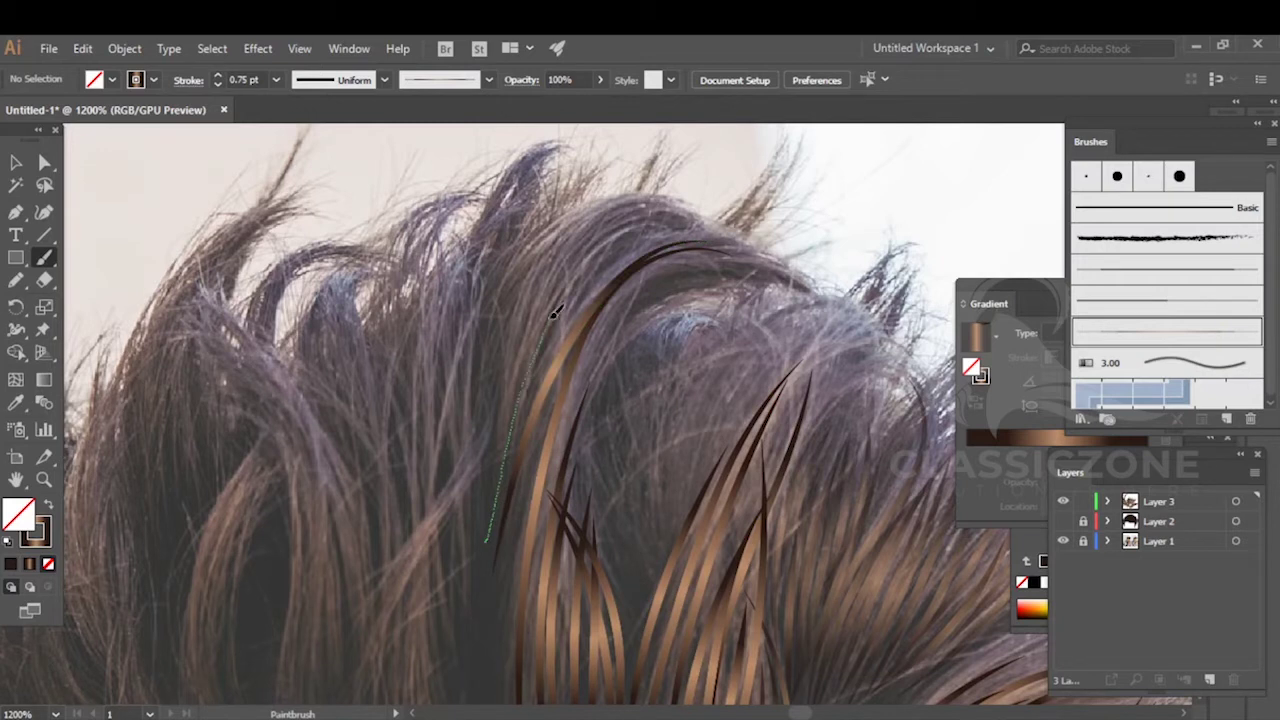
drag(661, 213, 662, 211)
drag(500, 514, 556, 336)
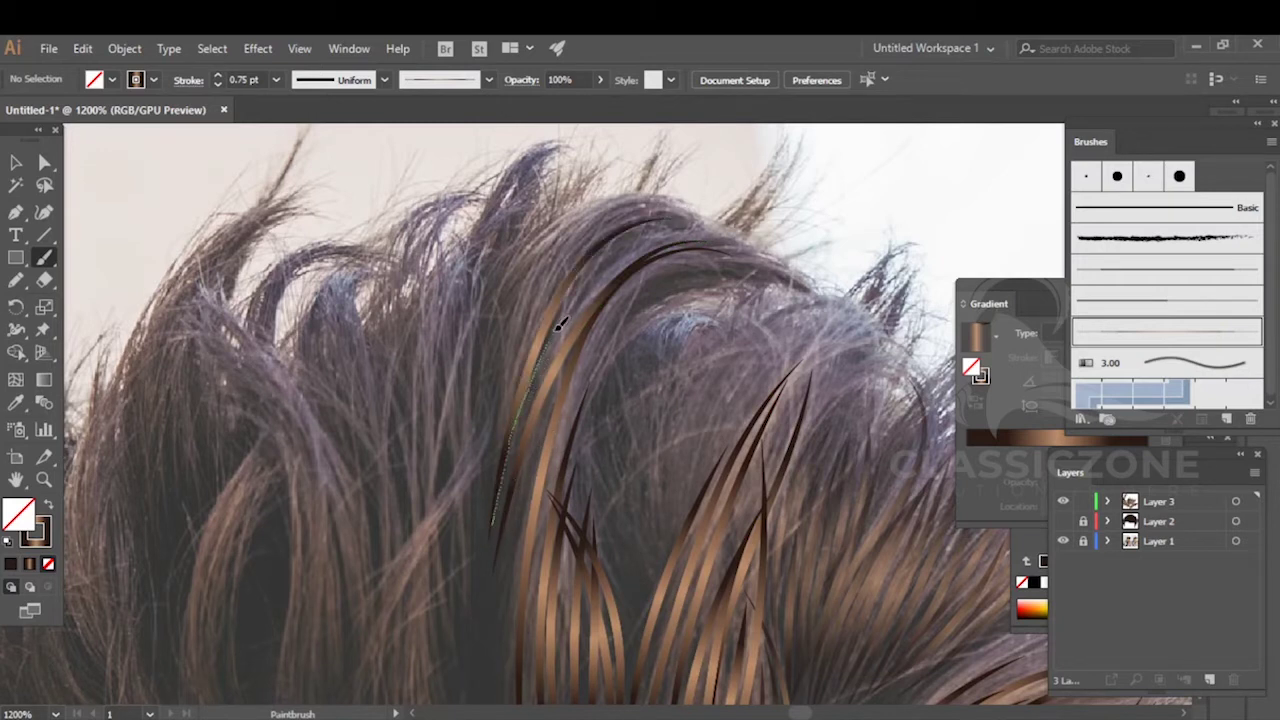
drag(648, 233, 651, 222)
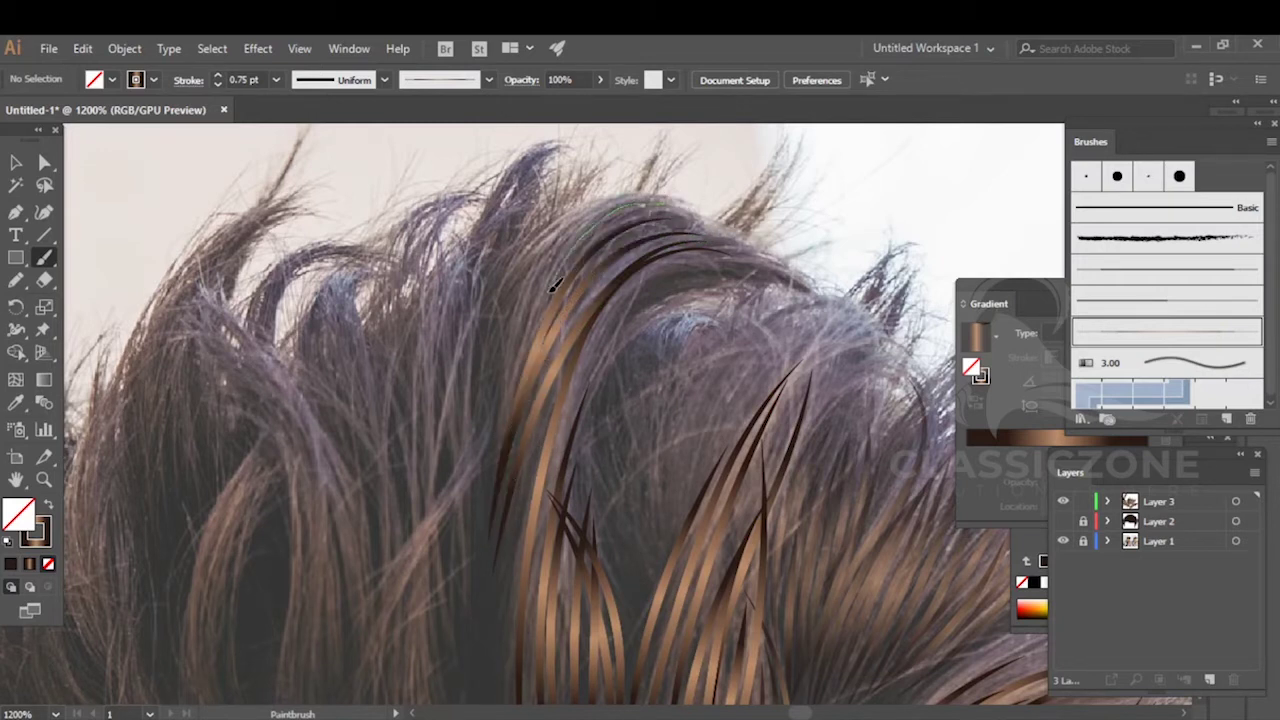
drag(517, 400, 497, 488)
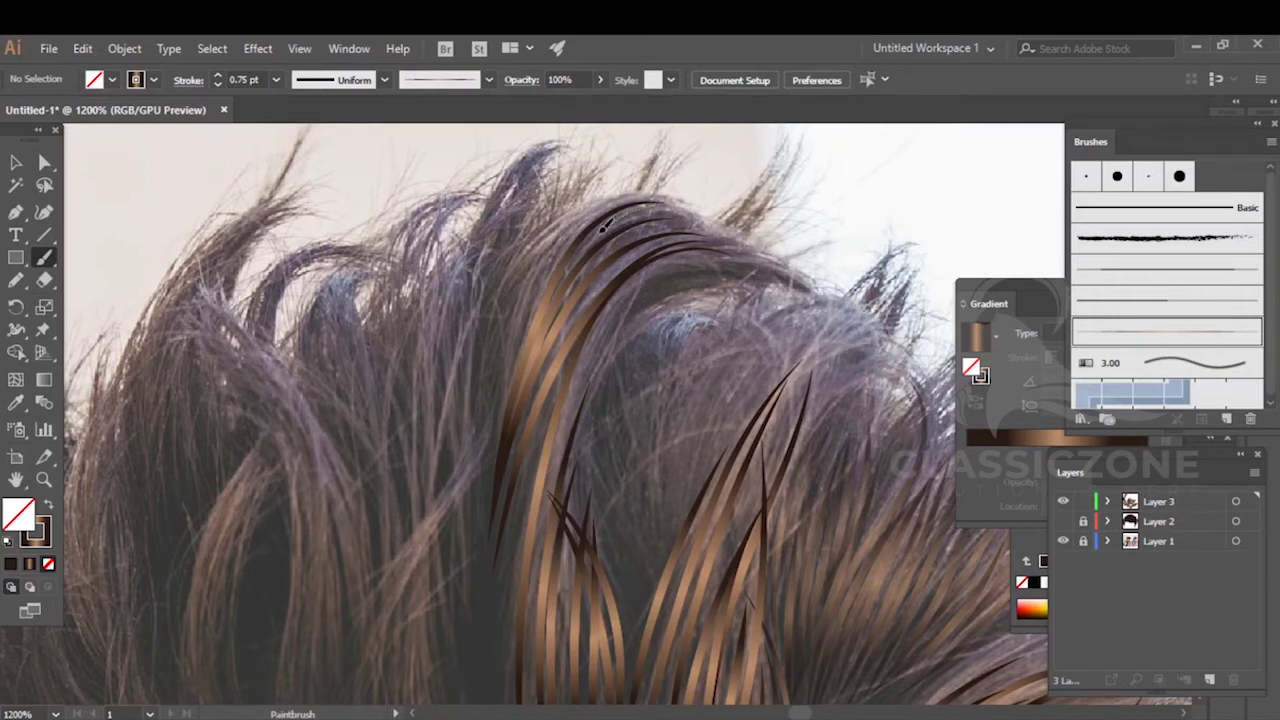
drag(541, 368, 505, 488)
- Paint full-opacity curved strands through the middle and inner edge of the tall lock's crown, filling the gaps between existing strands
mouse_move(773, 270)
mouse_down()
mouse_move(715, 272)
mouse_move(622, 318)
mouse_up()
drag(533, 484, 508, 540)
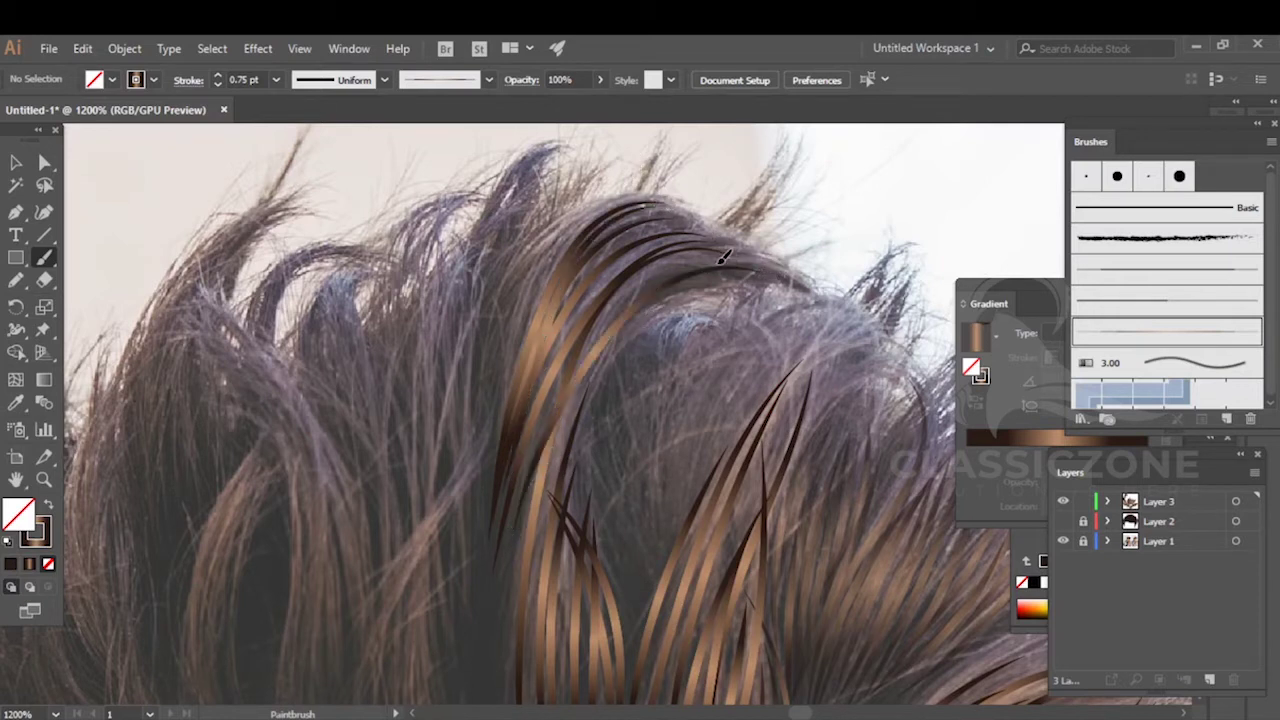
drag(551, 396, 513, 468)
key(space)
mouse_move(567, 325)
mouse_down()
mouse_move(657, 338)
mouse_move(532, 373)
mouse_up()
key(space)
key(ctrl+plus)
key(space)
drag(366, 640, 388, 570)
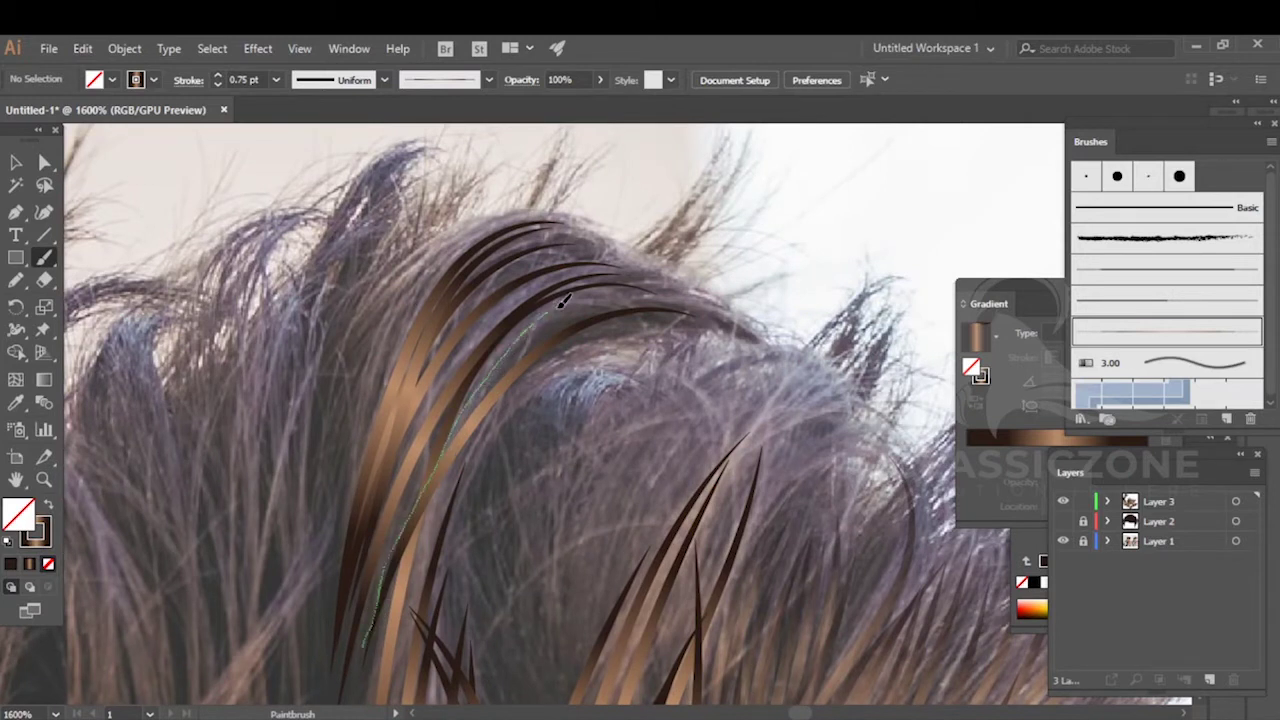
drag(655, 287, 683, 296)
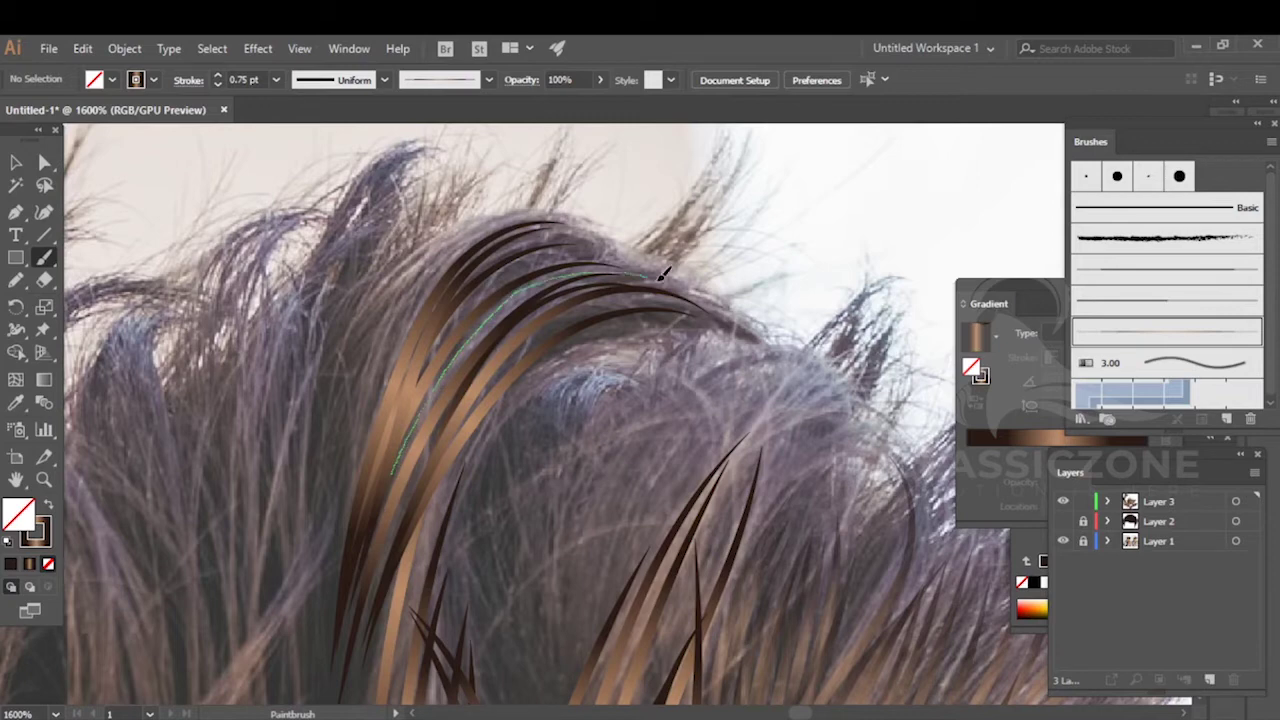
drag(660, 278, 668, 280)
- Paint full-opacity strands along the outermost edge of the tall lock, following its outline from the crown downward
key(space)
drag(540, 262, 692, 340)
scroll(690, 340, down, 1)
drag(543, 565, 555, 490)
drag(665, 318, 668, 316)
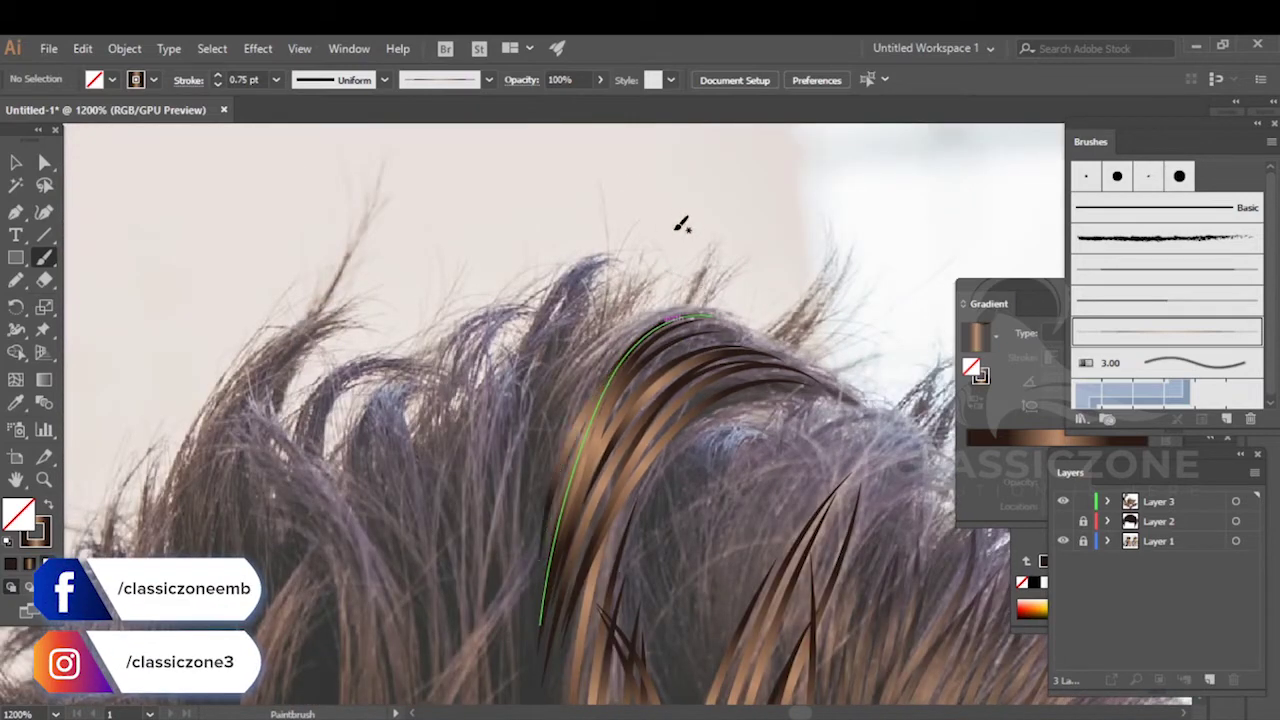
scroll(740, 310, up, 1)
drag(496, 612, 527, 453)
mouse_move(732, 329)
mouse_down()
mouse_move(622, 320)
mouse_move(562, 356)
mouse_move(528, 404)
mouse_move(488, 601)
mouse_move(488, 686)
mouse_up()
scroll(713, 497, down, 2)
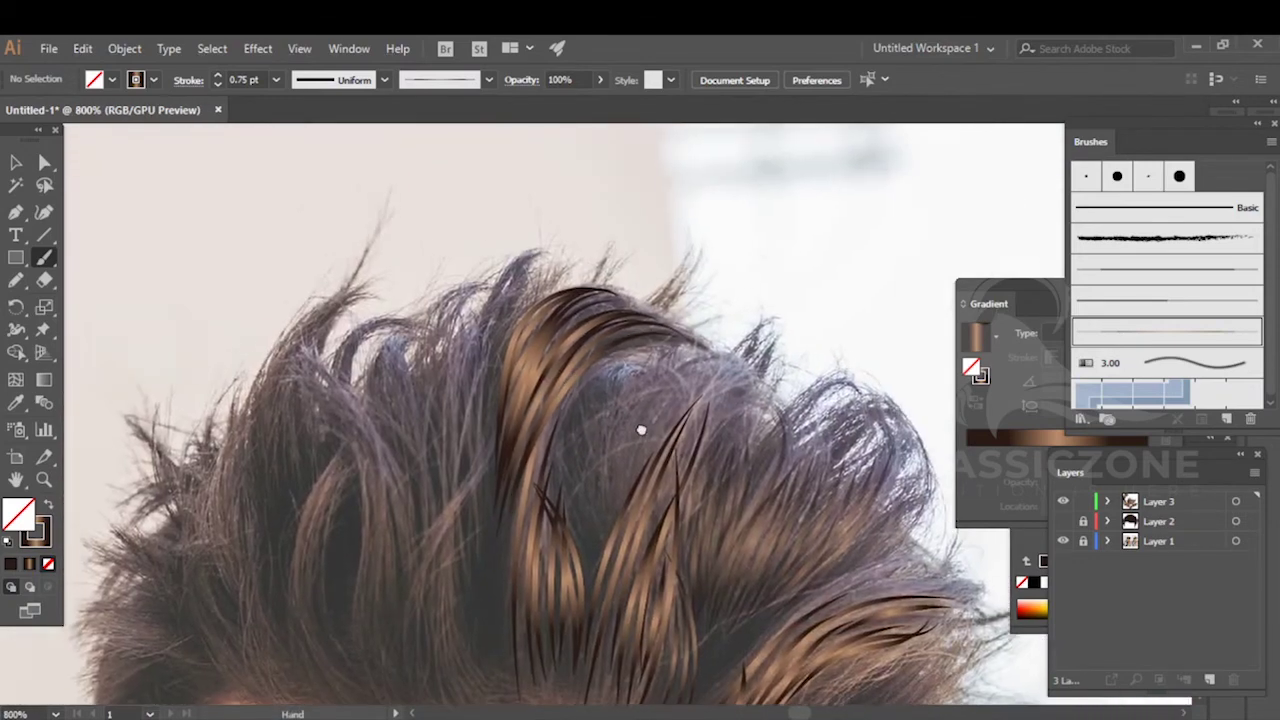
- Match the opacity of an existing 50% strand and paint curved 0.75 pt strands in the hollow between the tall lock and the central lock
drag(740, 605, 826, 512)
scroll(606, 458, up, 1)
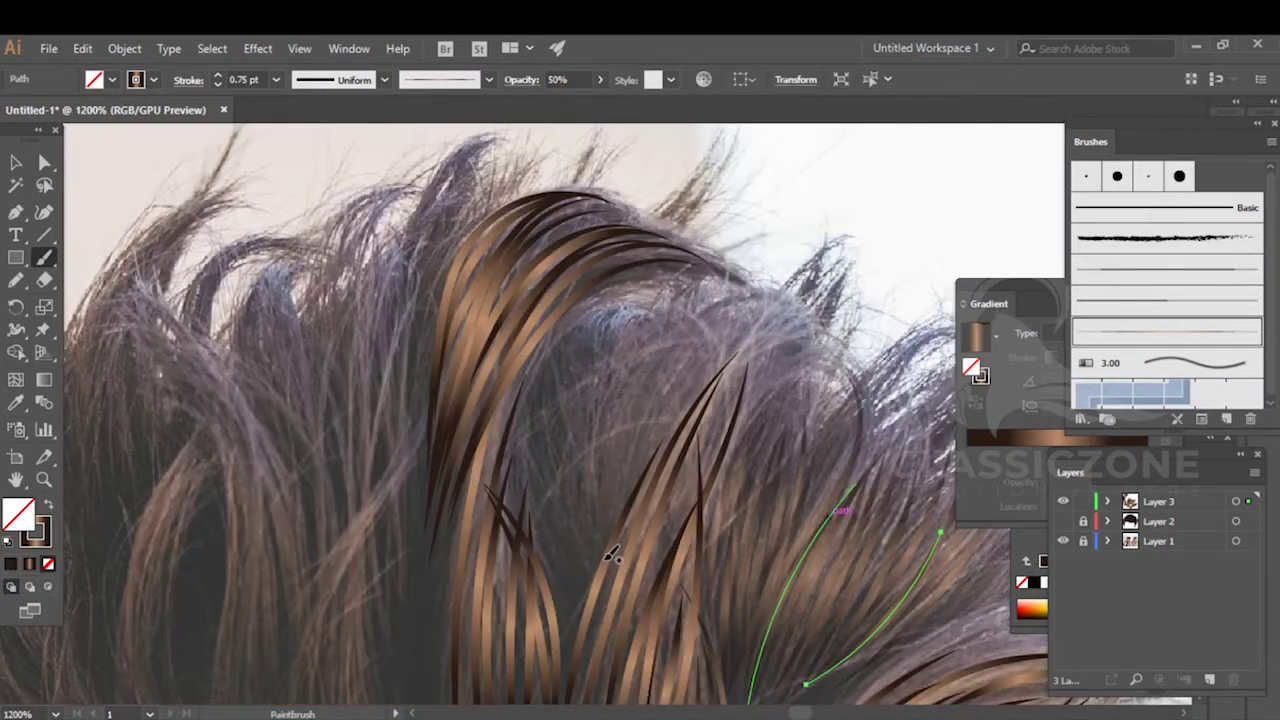
mouse_move(707, 345)
mouse_down()
mouse_move(789, 330)
mouse_move(637, 517)
mouse_move(670, 388)
mouse_move(761, 342)
mouse_move(711, 484)
mouse_move(745, 370)
mouse_up()
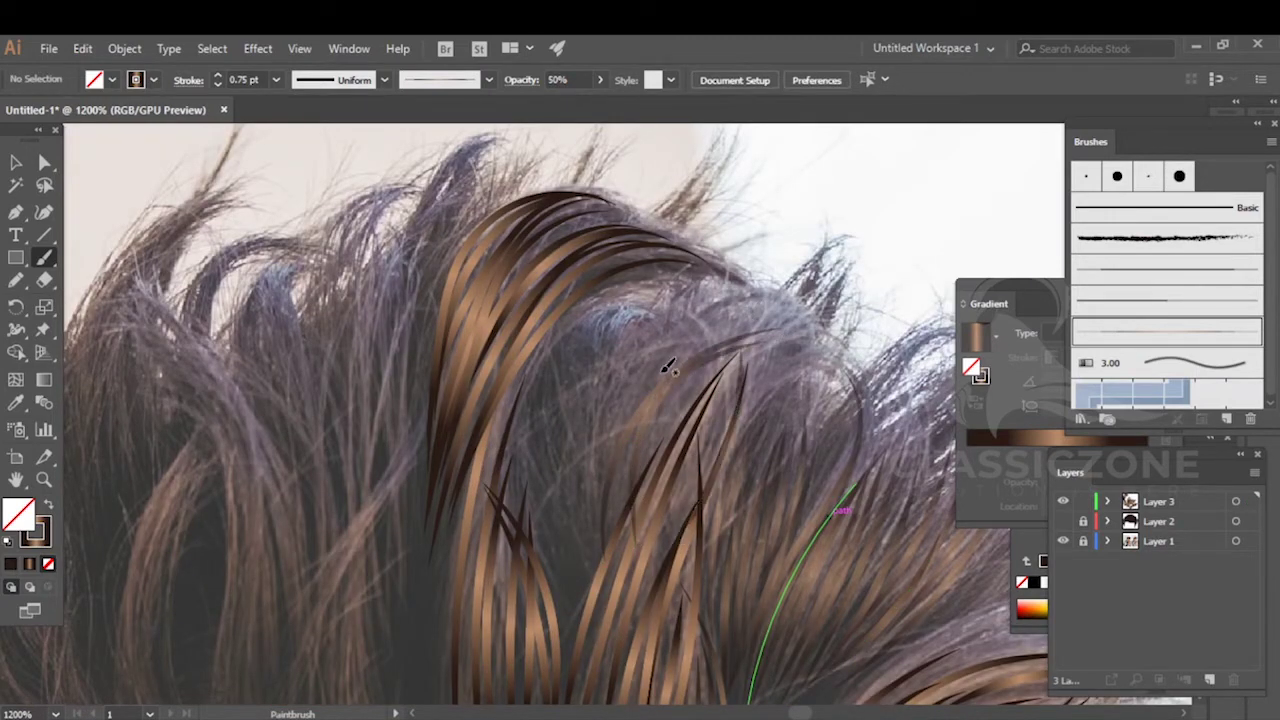
mouse_move(620, 313)
mouse_down()
mouse_move(723, 250)
mouse_move(603, 488)
mouse_move(621, 360)
mouse_move(759, 292)
mouse_move(611, 474)
mouse_move(634, 385)
mouse_move(715, 334)
mouse_move(800, 317)
mouse_up()
drag(612, 450, 601, 522)
drag(567, 420, 646, 286)
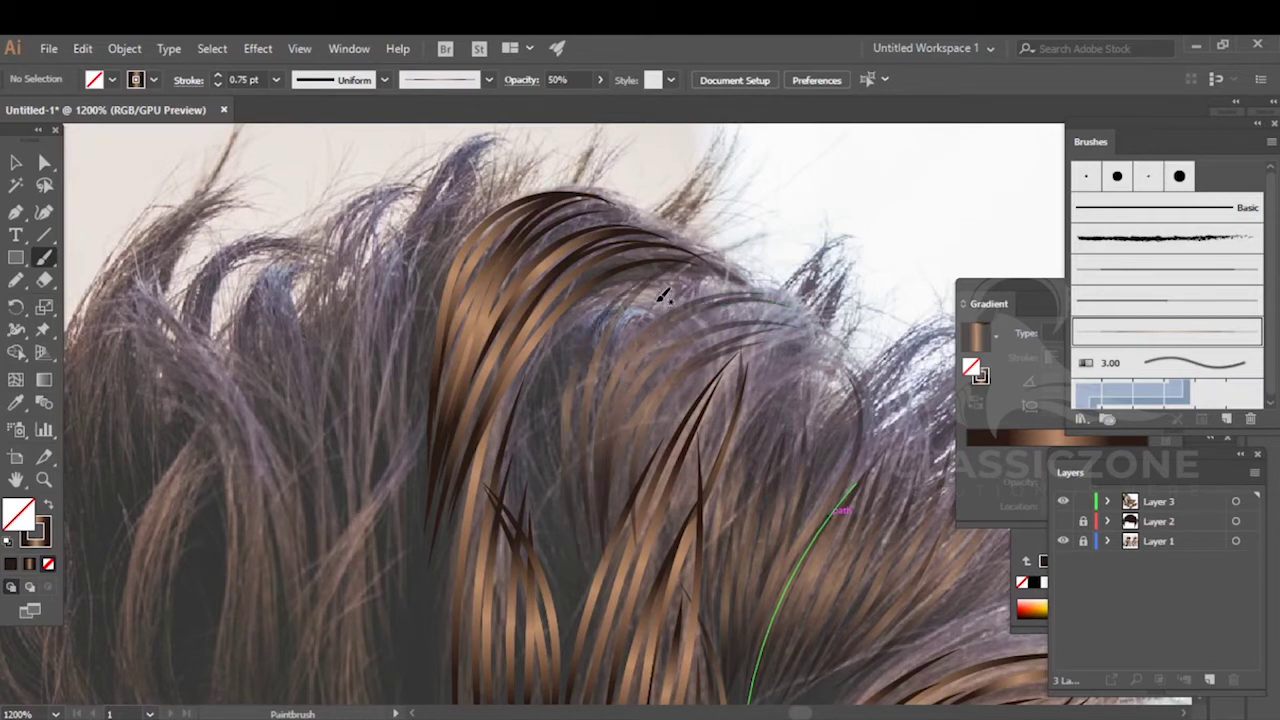
- Fill the rest of the hollow beneath the tall lock's crown with 50% opacity strands, down to where the two locks meet
mouse_move(615, 374)
mouse_down()
mouse_move(596, 569)
mouse_move(554, 568)
mouse_move(544, 414)
mouse_move(614, 304)
mouse_up()
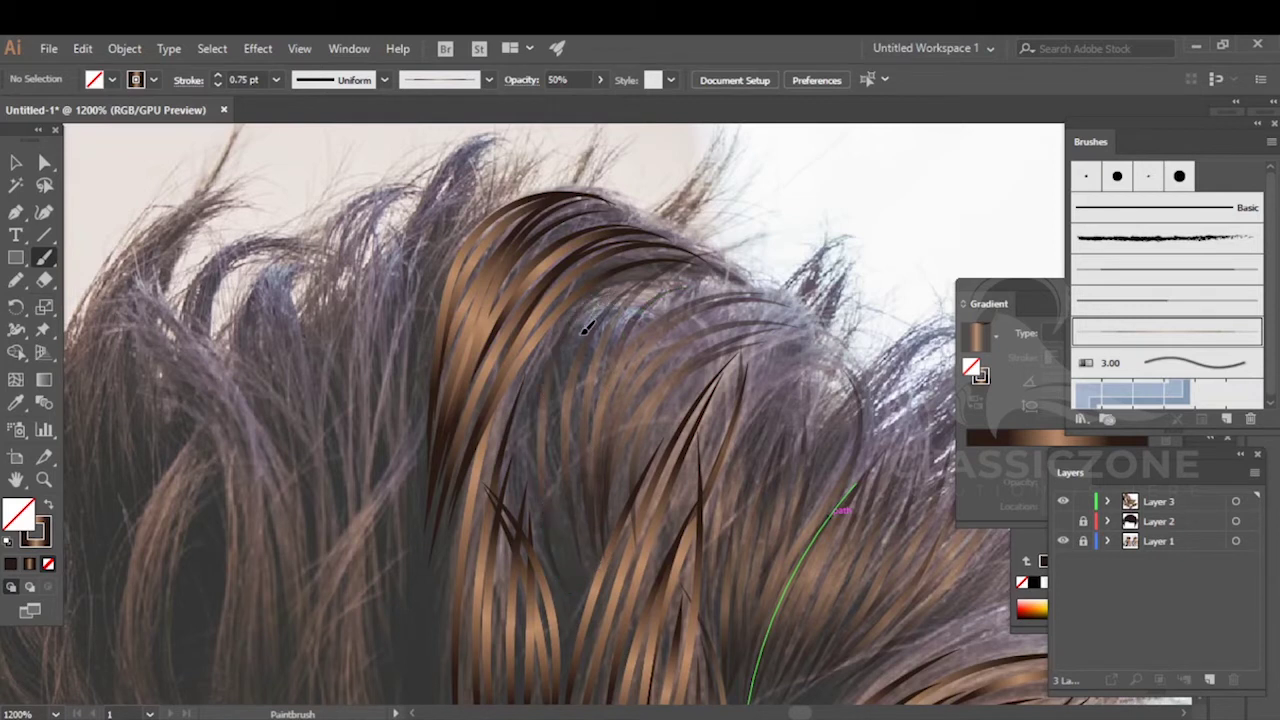
drag(565, 418, 572, 594)
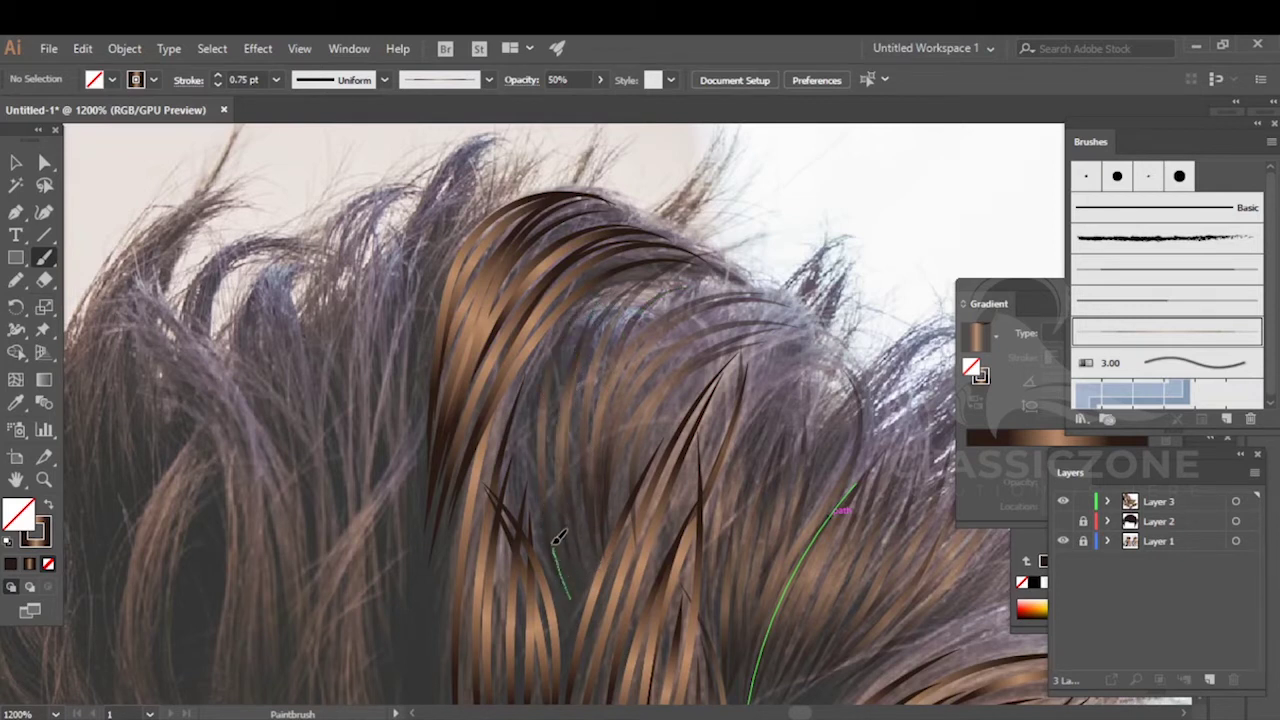
drag(595, 309, 598, 307)
mouse_move(555, 355)
mouse_down()
mouse_move(530, 400)
mouse_move(523, 467)
mouse_move(564, 579)
mouse_move(653, 471)
mouse_up()
drag(771, 343, 772, 340)
drag(617, 431, 587, 559)
drag(594, 382, 596, 380)
drag(720, 286, 722, 284)
- Show Layer 2 to check the painted highlights against the dark hair shape, and hide it again
key(ctrl+minus)
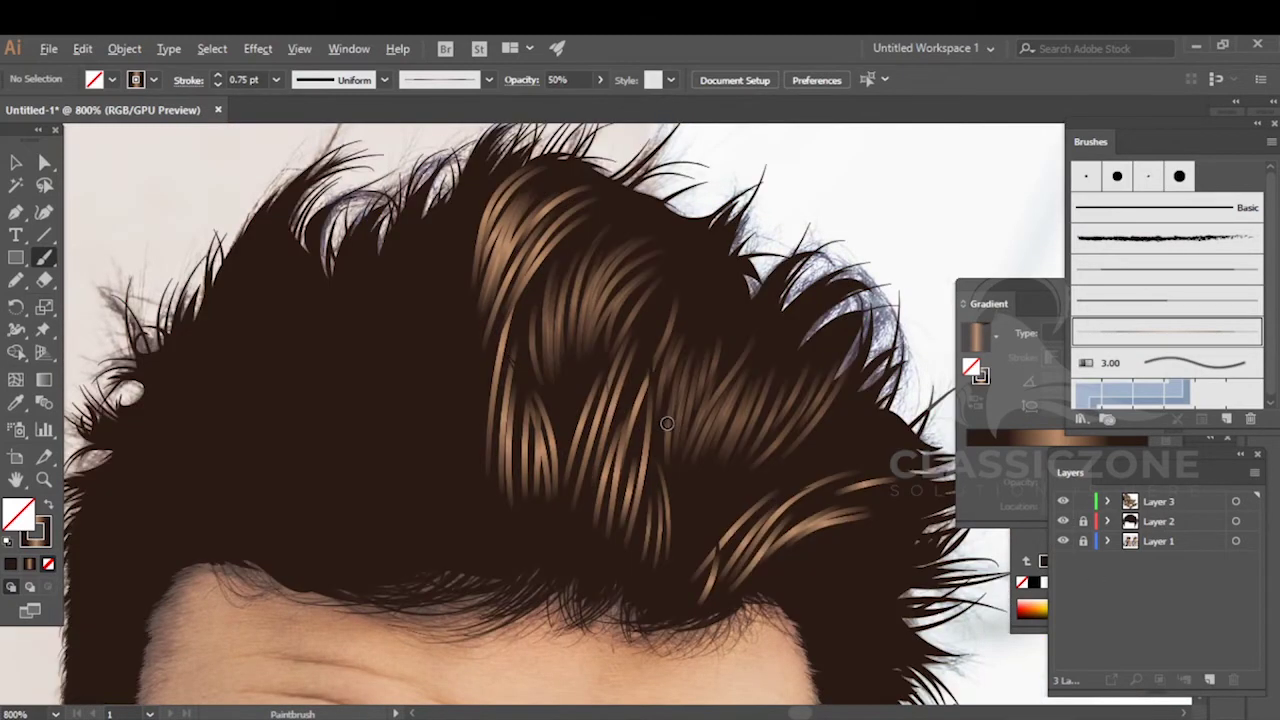
scroll(667, 423, down, 3)
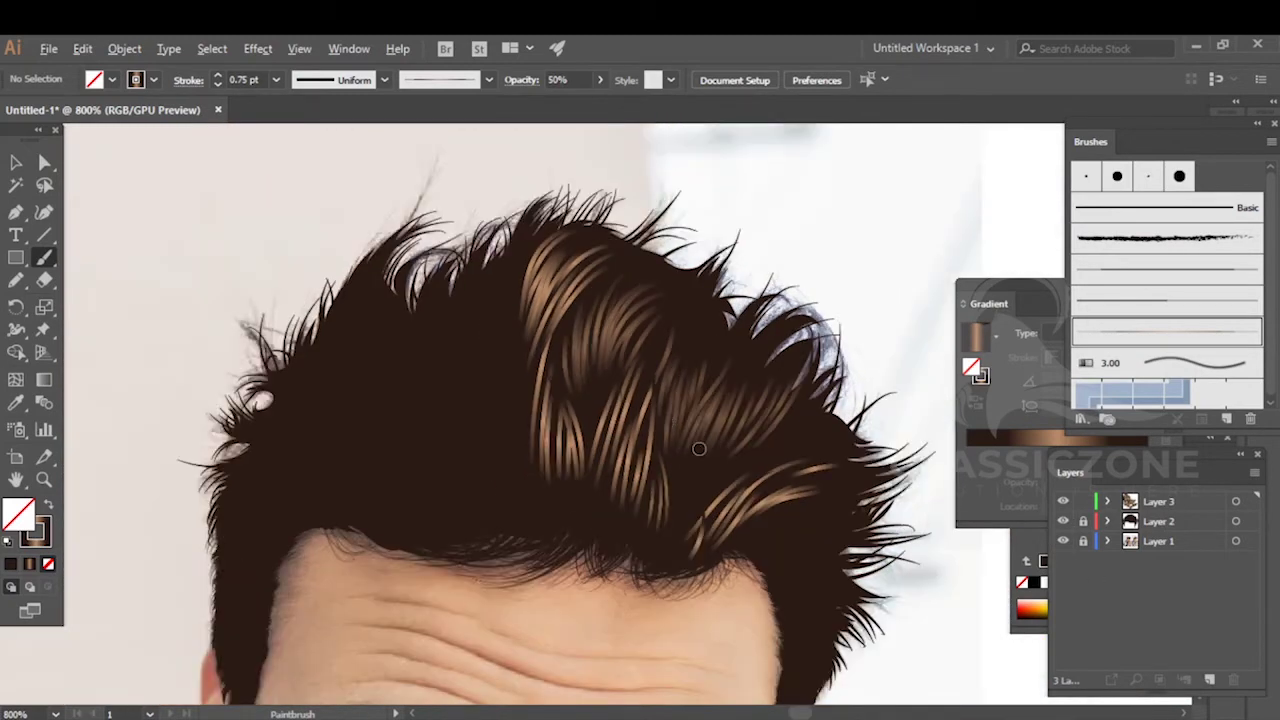
mouse_move(703, 448)
mouse_down()
mouse_move(674, 428)
mouse_move(641, 432)
mouse_move(675, 432)
mouse_up()
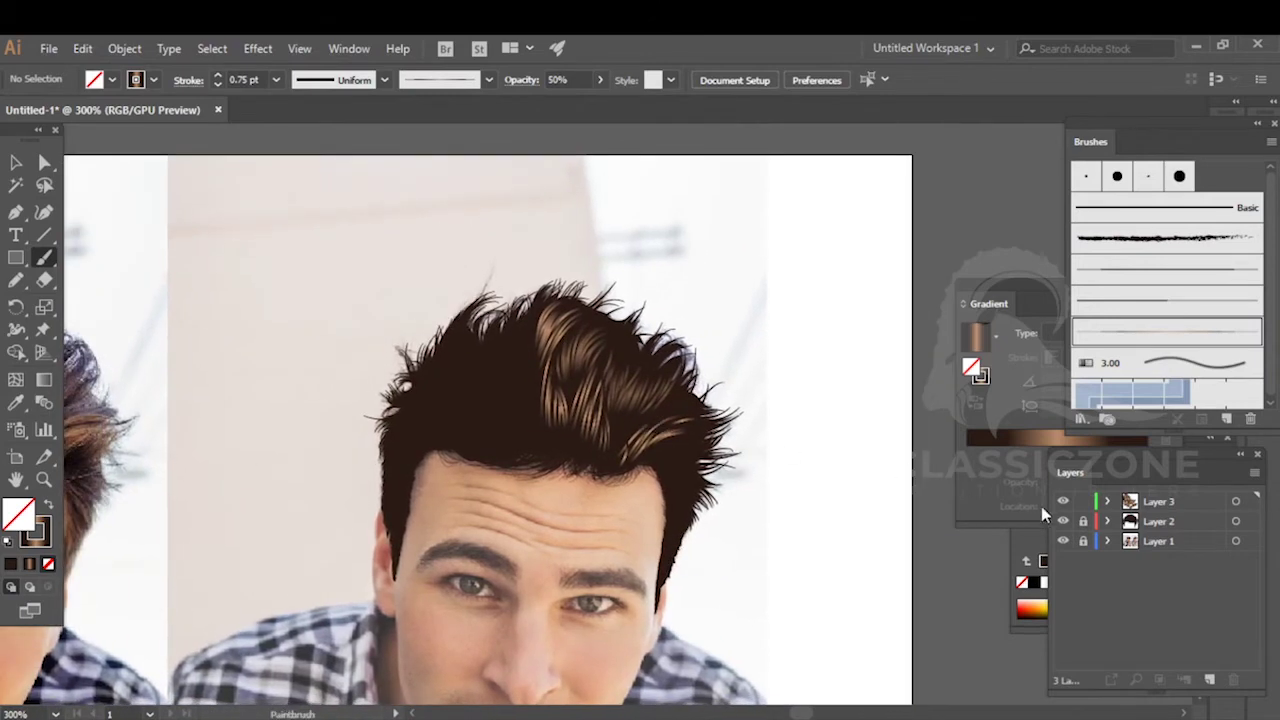
click(1063, 521)
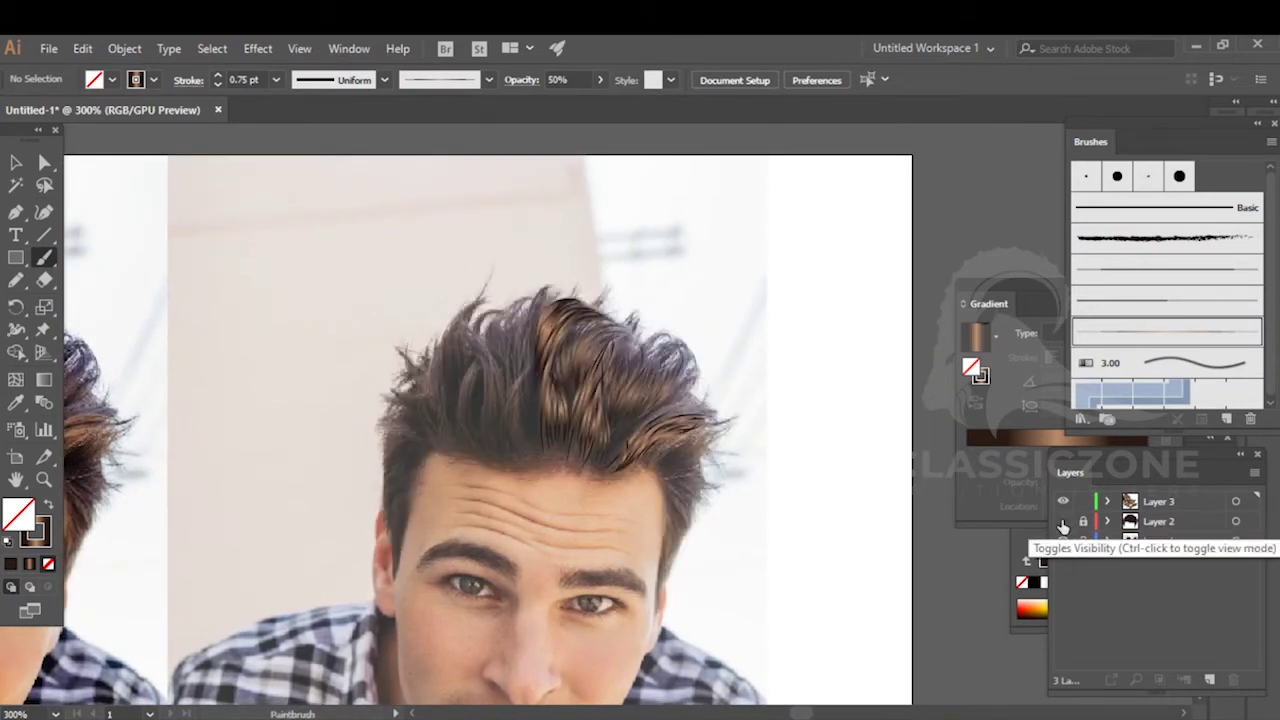
- Paint 0.75 pt brown gradient hair strands along the swept front tuft above the right side of the forehead
scroll(629, 422, up, 1)
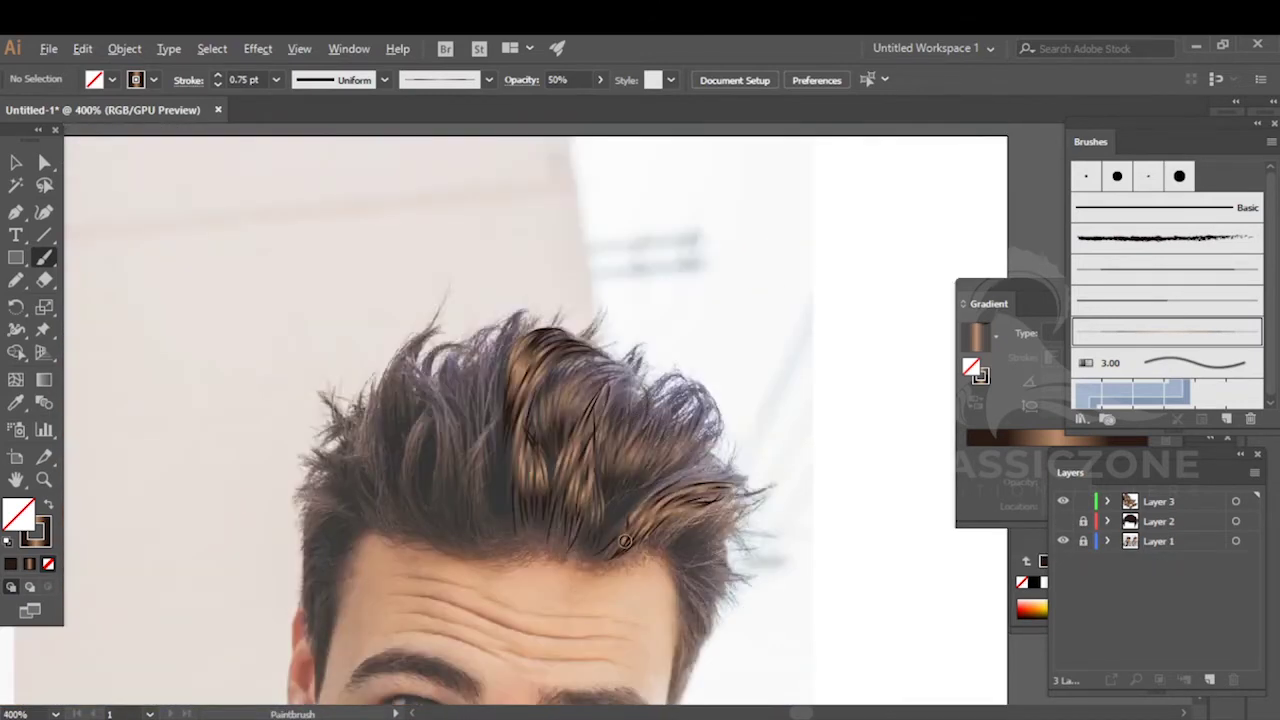
scroll(624, 541, up, 3)
mouse_move(520, 552)
mouse_down()
mouse_move(683, 385)
mouse_move(681, 416)
mouse_move(705, 393)
mouse_up()
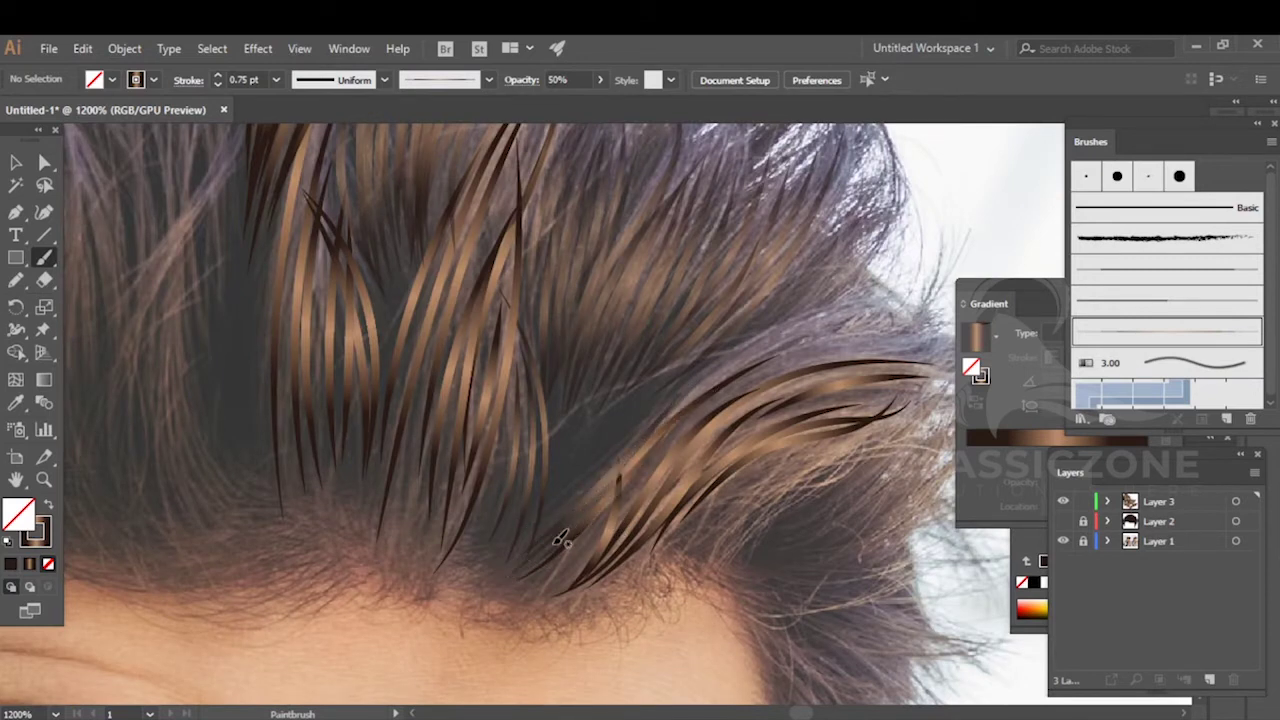
drag(651, 492, 672, 450)
drag(530, 585, 670, 470)
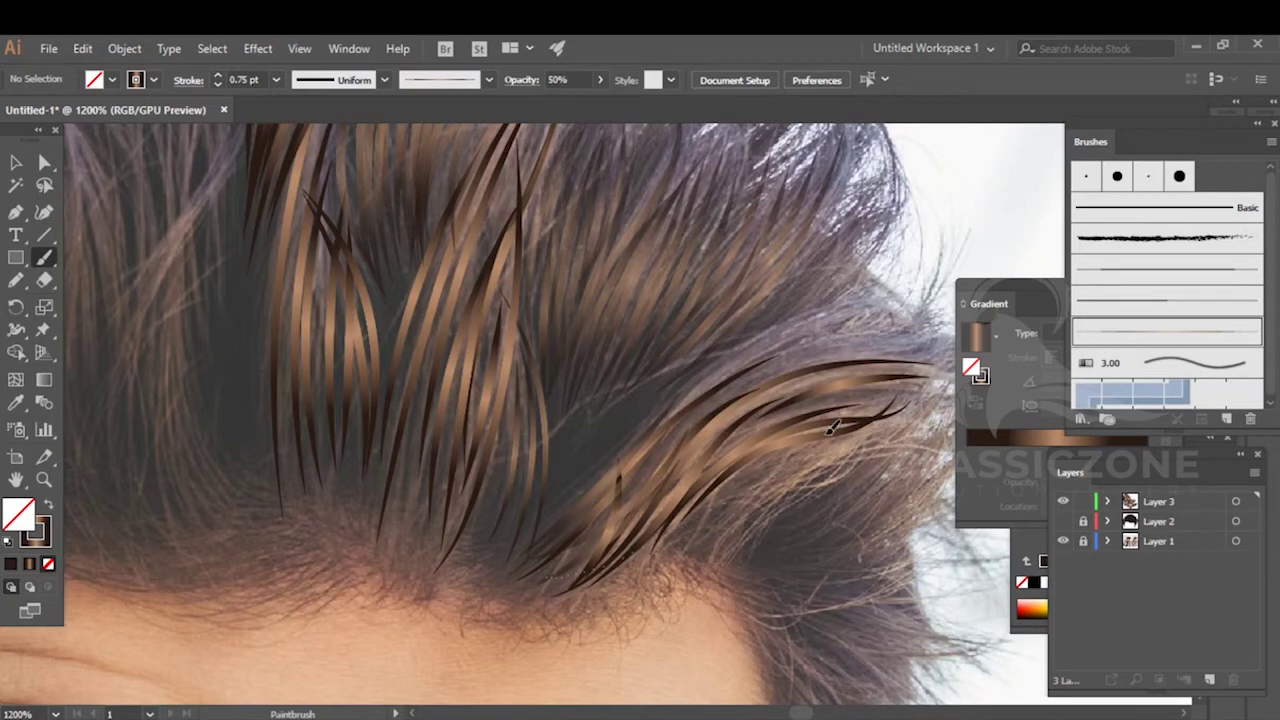
drag(829, 432, 831, 430)
- Brush long strands across the underside of the swept tuft, sweeping out toward the head's right edge
drag(788, 468, 529, 380)
mouse_move(443, 447)
mouse_down()
mouse_move(618, 305)
mouse_move(602, 342)
mouse_move(659, 354)
mouse_move(692, 308)
mouse_up()
mouse_move(515, 457)
mouse_down()
mouse_move(674, 318)
mouse_move(667, 306)
mouse_up()
mouse_move(520, 486)
mouse_down()
mouse_move(665, 388)
mouse_move(674, 399)
mouse_move(680, 333)
mouse_up()
mouse_move(459, 465)
mouse_down()
mouse_move(576, 406)
mouse_move(637, 342)
mouse_up()
drag(457, 490, 681, 378)
- Paint strands over the hair at the right temple, following the photo from the forehead edge outward and down
drag(592, 484, 542, 337)
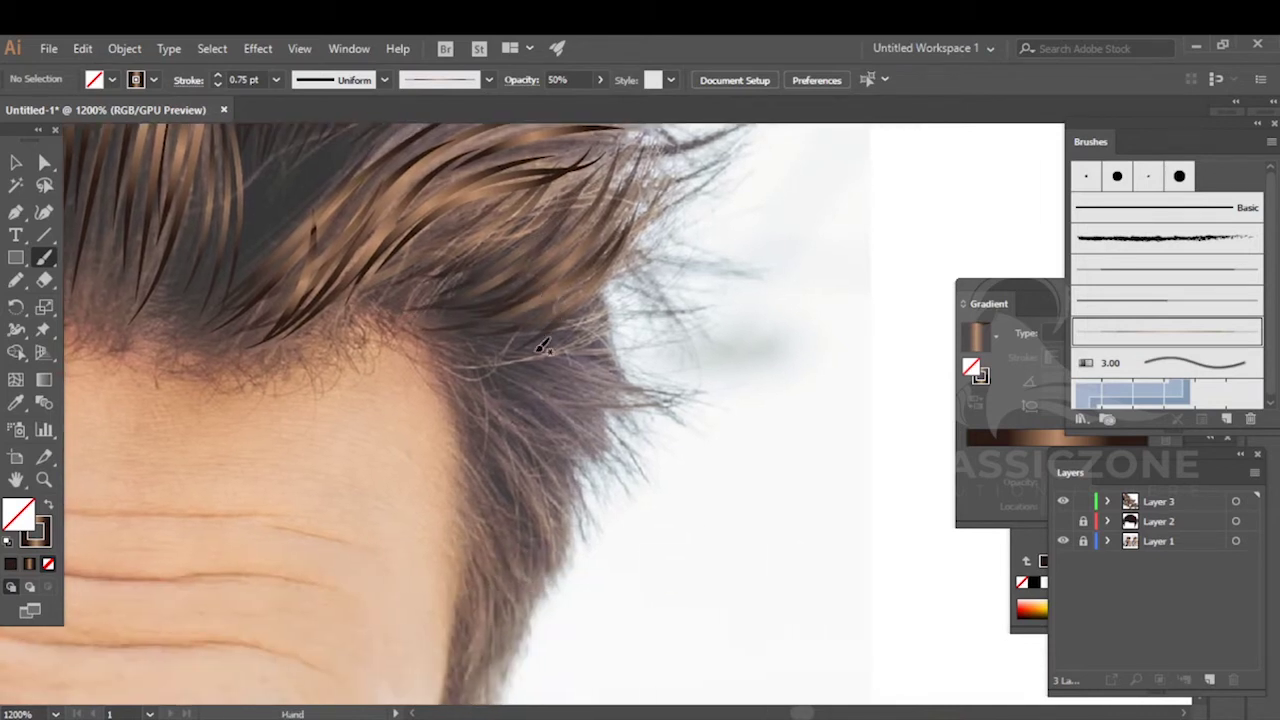
drag(639, 301, 646, 292)
drag(471, 388, 592, 432)
drag(575, 478, 576, 480)
mouse_move(479, 407)
mouse_down()
mouse_move(554, 527)
mouse_move(543, 568)
mouse_up()
drag(503, 432, 548, 540)
drag(505, 389, 564, 485)
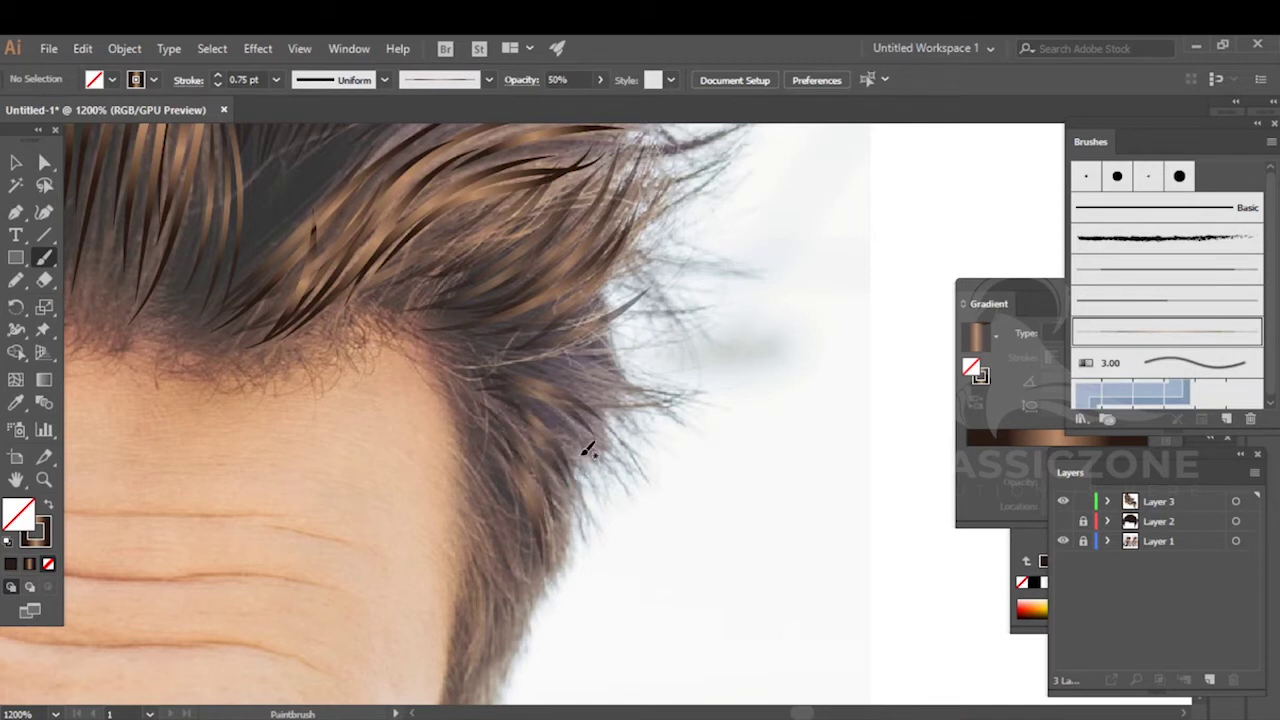
drag(511, 388, 556, 469)
mouse_move(556, 469)
mouse_down()
mouse_move(657, 303)
mouse_move(618, 333)
mouse_move(613, 487)
mouse_up()
mouse_move(607, 430)
mouse_down()
mouse_move(607, 525)
mouse_move(576, 546)
mouse_move(564, 596)
mouse_up()
- Show Layer 2 and add near-horizontal highlight strands across the upper part of the right temple hair
click(1062, 521)
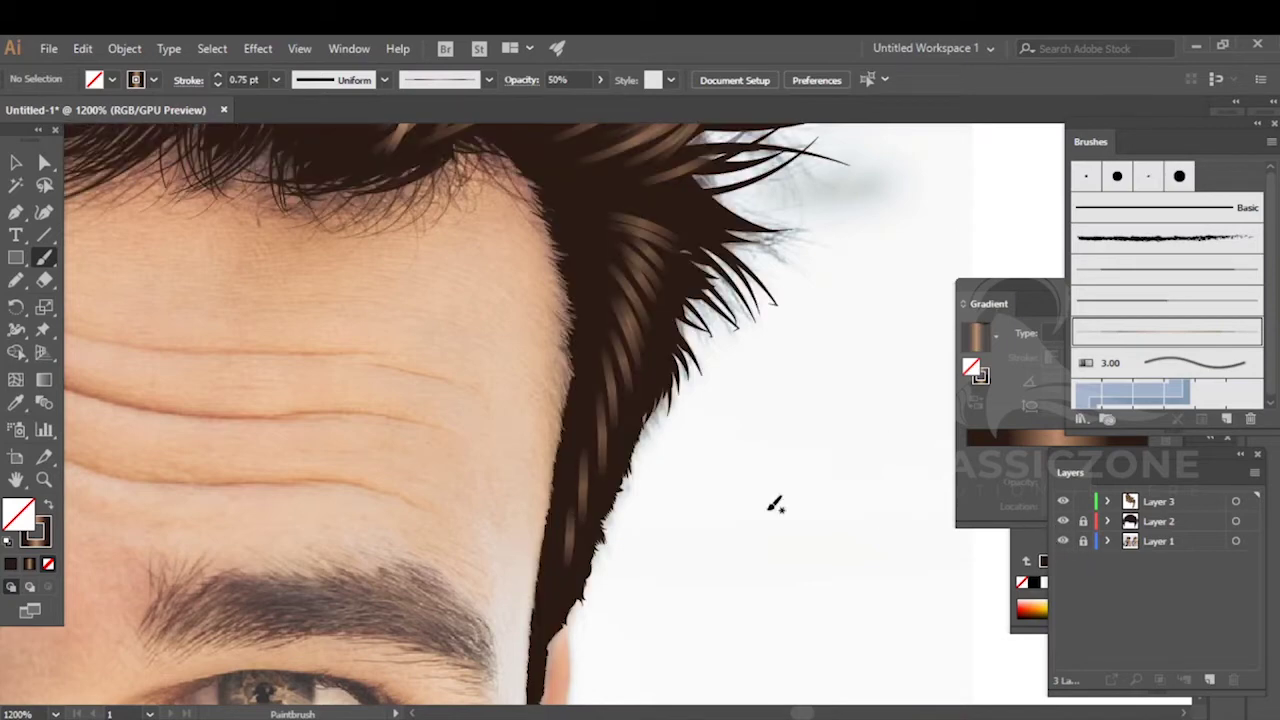
key(ctrl+minus)
drag(666, 440, 702, 569)
key(ctrl+plus)
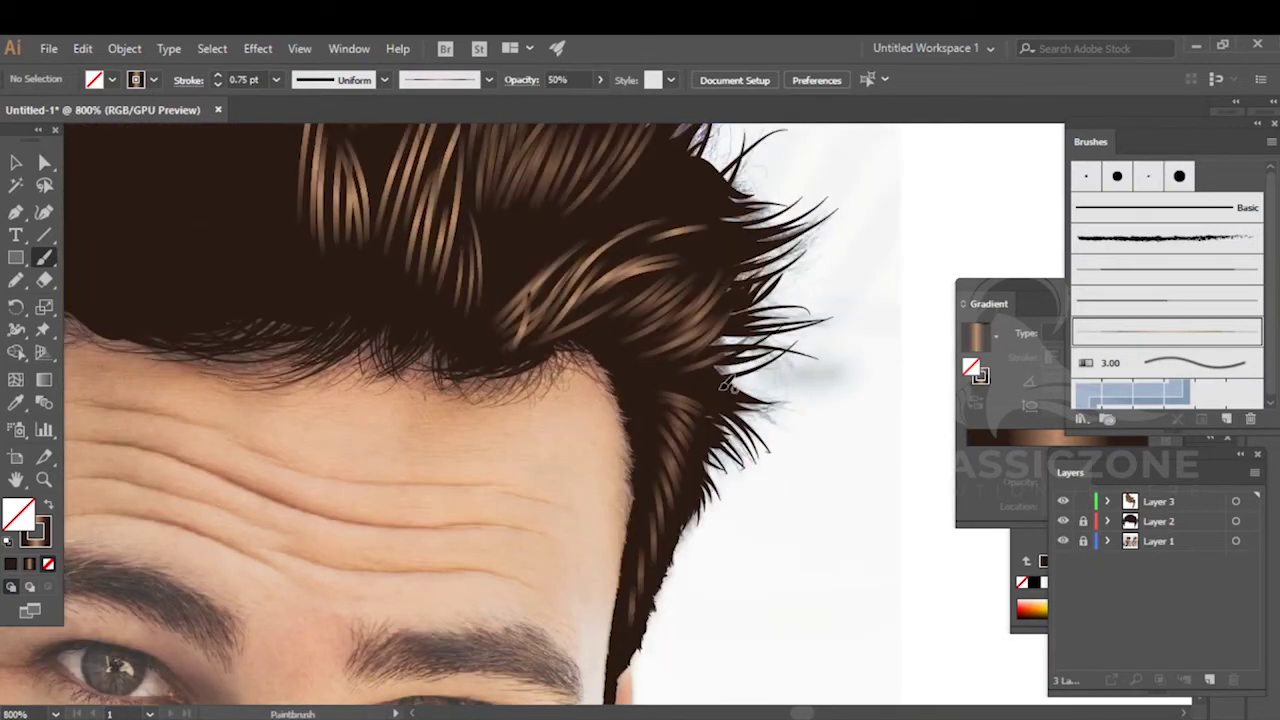
key(ctrl+plus)
drag(786, 413, 789, 415)
drag(588, 373, 765, 395)
drag(587, 351, 744, 369)
- Paint highlight strands down the right side hair, from the temple toward the sideburn
scroll(640, 437, down, 3)
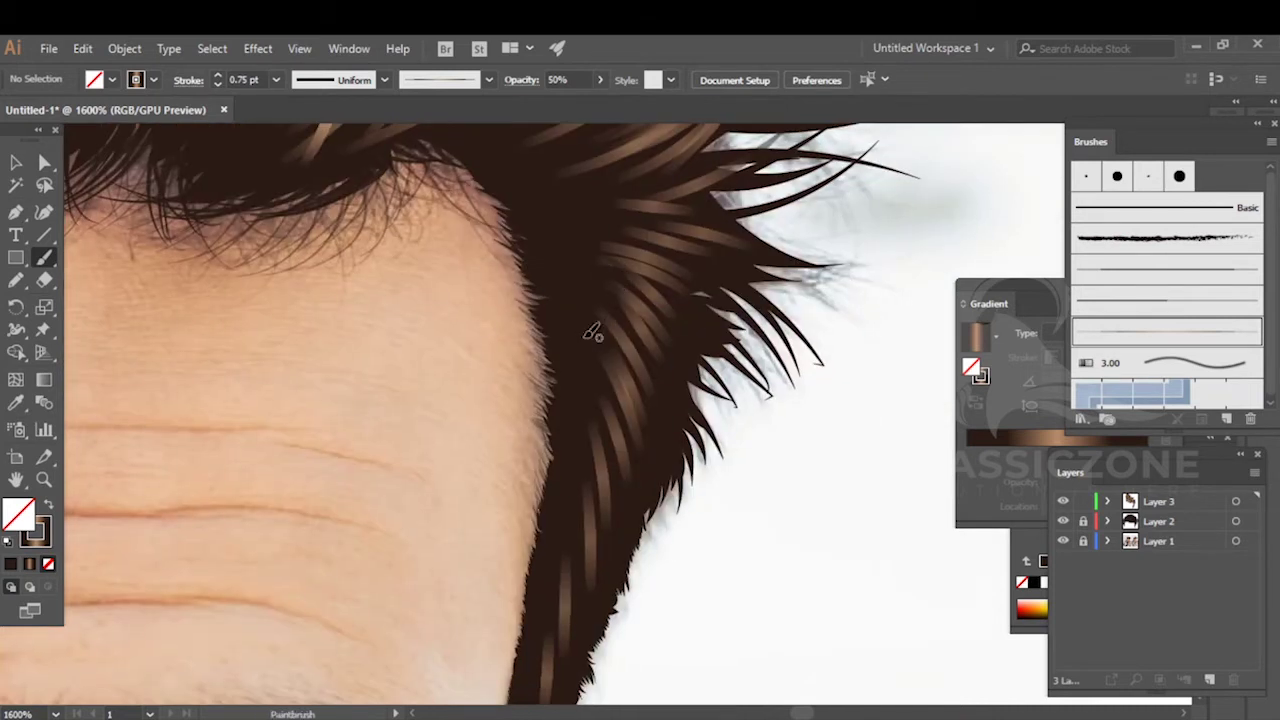
drag(590, 390, 614, 492)
drag(592, 284, 656, 393)
drag(589, 254, 699, 332)
mouse_move(615, 289)
mouse_down()
mouse_move(651, 386)
mouse_move(582, 548)
mouse_up()
mouse_move(584, 523)
mouse_down()
mouse_move(638, 297)
mouse_move(634, 317)
mouse_move(669, 358)
mouse_up()
mouse_move(616, 312)
mouse_down()
mouse_move(635, 359)
mouse_move(632, 421)
mouse_up()
mouse_move(595, 342)
mouse_down()
mouse_move(624, 429)
mouse_move(620, 461)
mouse_up()
drag(591, 551, 590, 553)
mouse_move(595, 480)
mouse_down()
mouse_move(673, 305)
mouse_move(669, 362)
mouse_move(645, 383)
mouse_up()
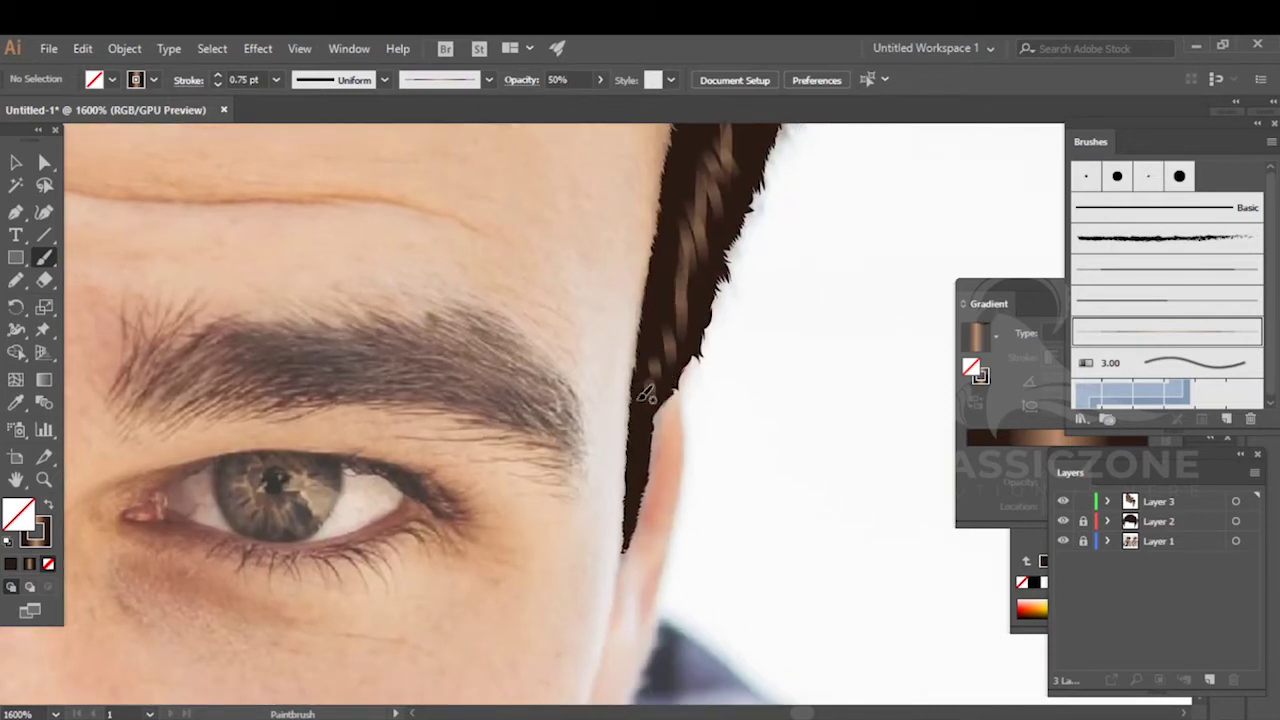
- Add short highlight strokes to the narrow sideburn beside the right ear
drag(635, 465, 633, 494)
drag(640, 440, 634, 466)
drag(644, 331, 662, 388)
mouse_move(668, 308)
mouse_down()
mouse_move(679, 351)
mouse_move(691, 312)
mouse_up()
drag(688, 247, 709, 414)
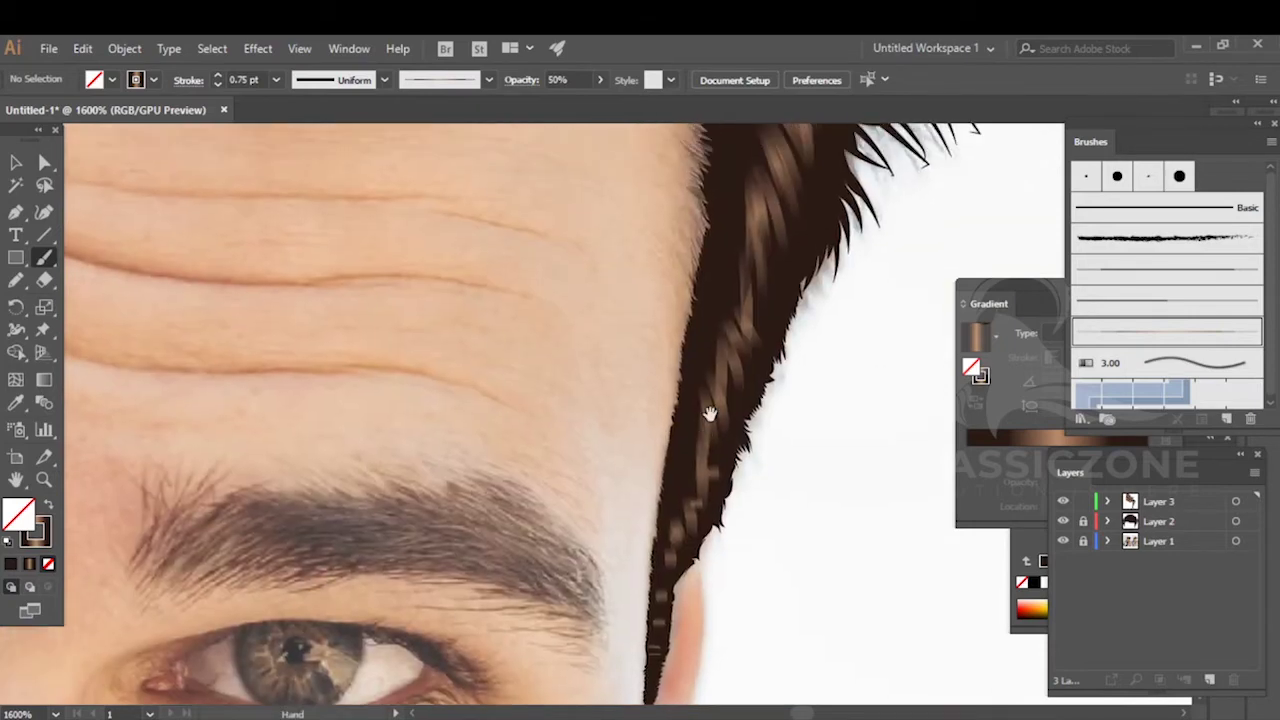
- Thicken the middle of the right side hair with overlapping downward strands
drag(721, 349, 734, 432)
drag(731, 238, 740, 415)
drag(722, 300, 721, 297)
drag(757, 384, 707, 272)
drag(769, 333, 715, 227)
drag(741, 312, 757, 403)
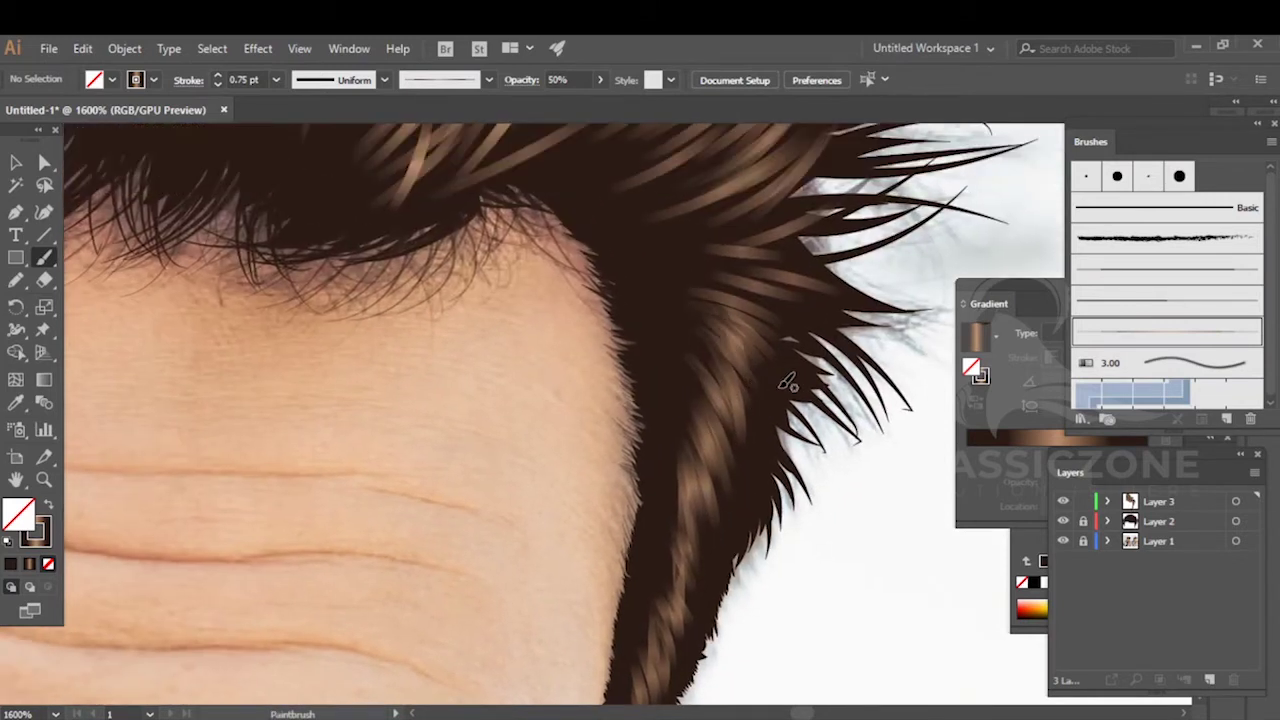
- Paint strands from the pointed outer tips of the right temple hair back toward the forehead
mouse_move(788, 296)
mouse_down()
mouse_move(691, 249)
mouse_move(690, 264)
mouse_up()
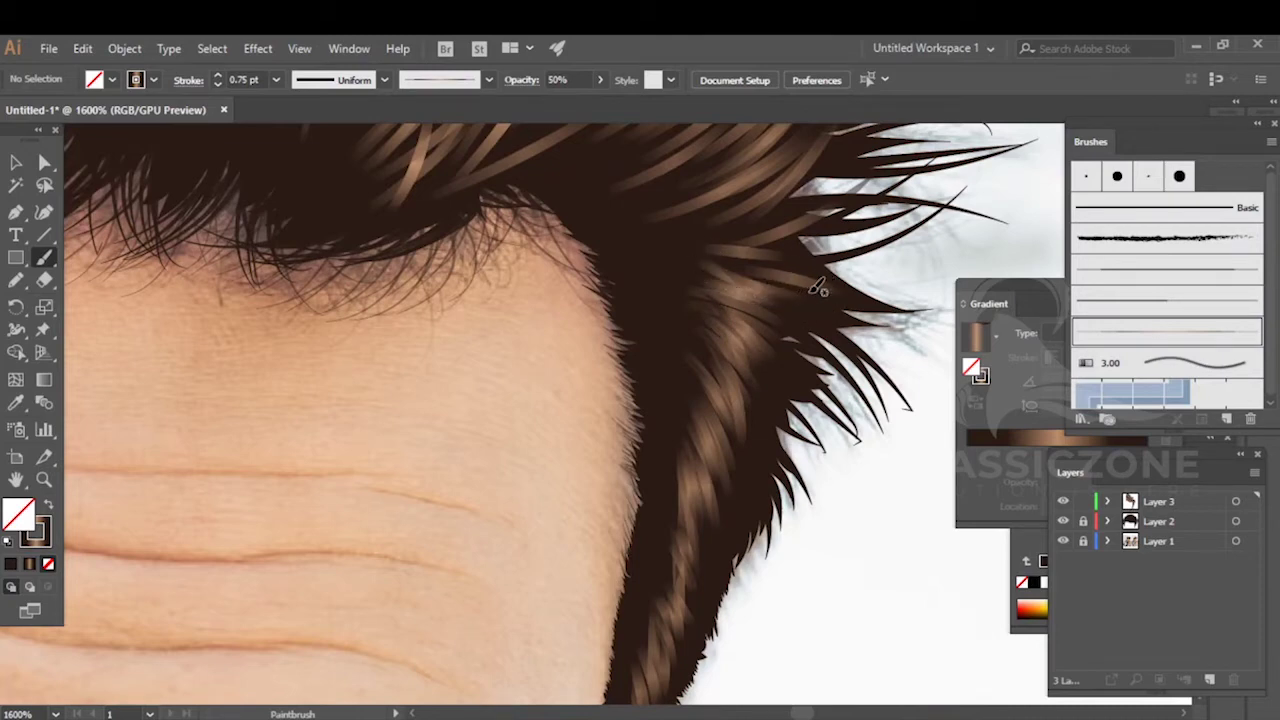
drag(811, 279, 692, 256)
scroll(762, 350, down, 2)
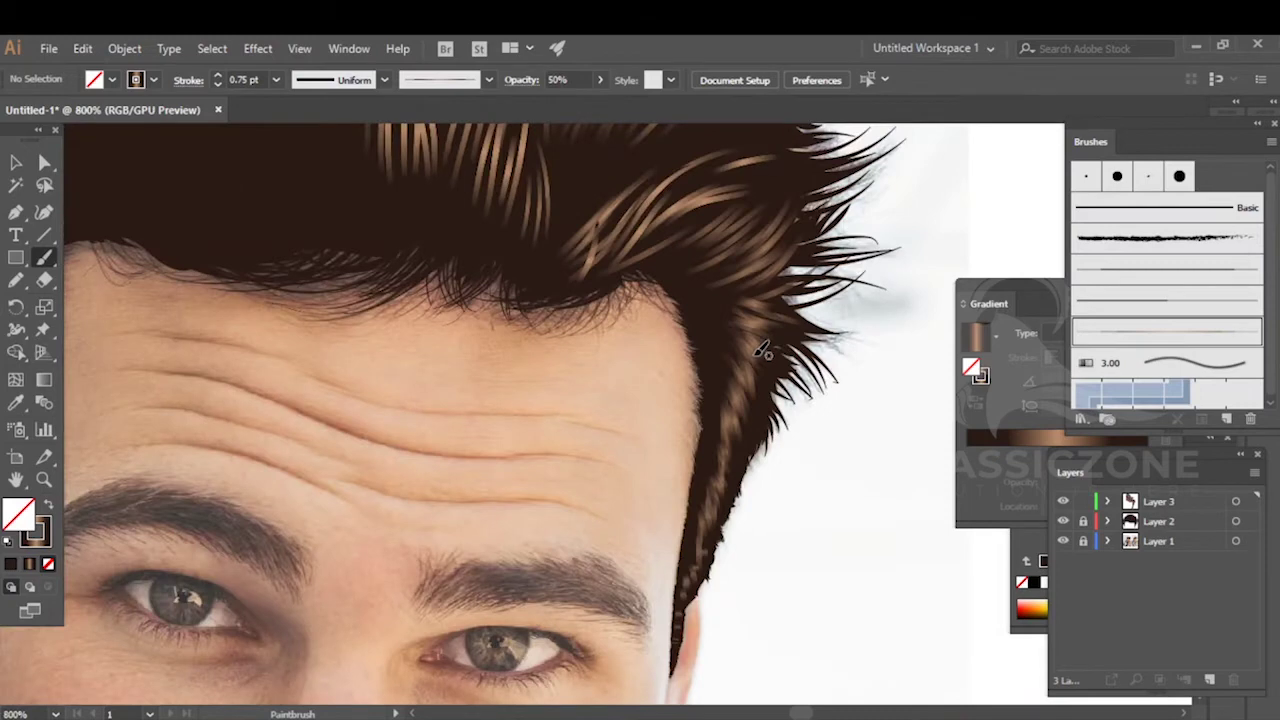
- Paint a second row of short strands along the inner edge of the right side hair, next to the forehead
drag(753, 357, 785, 353)
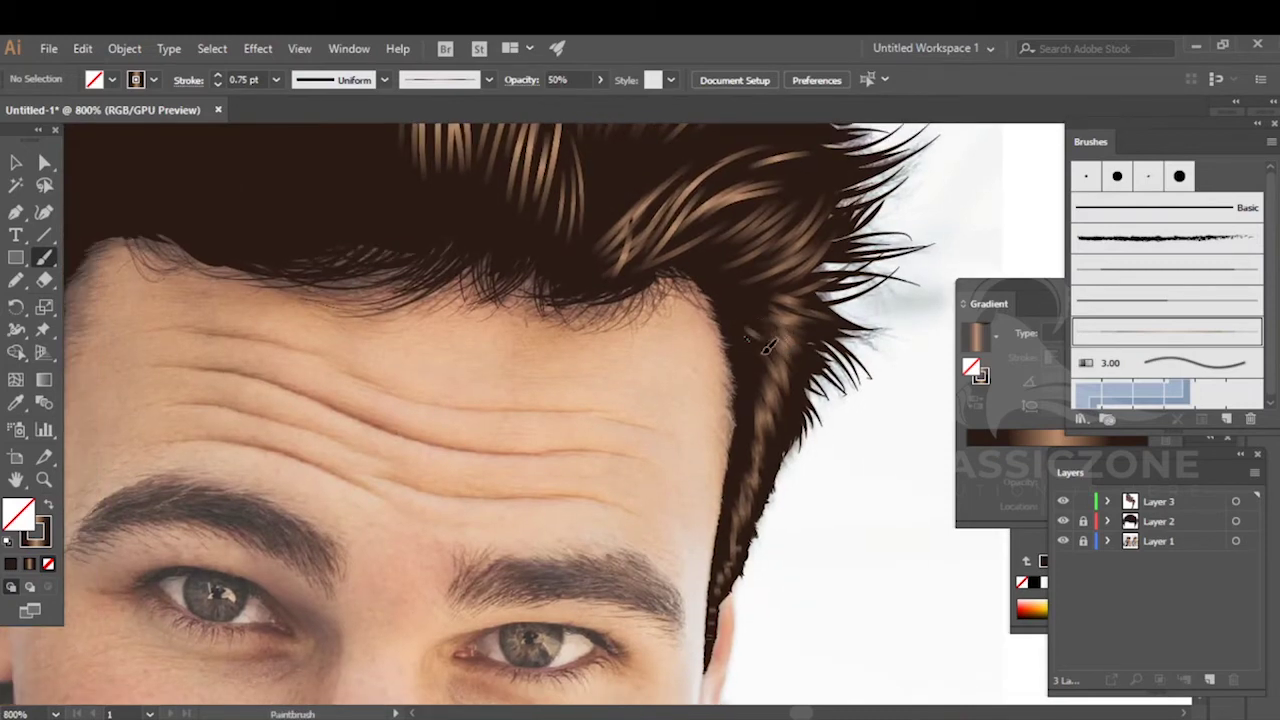
scroll(795, 352, up, 2)
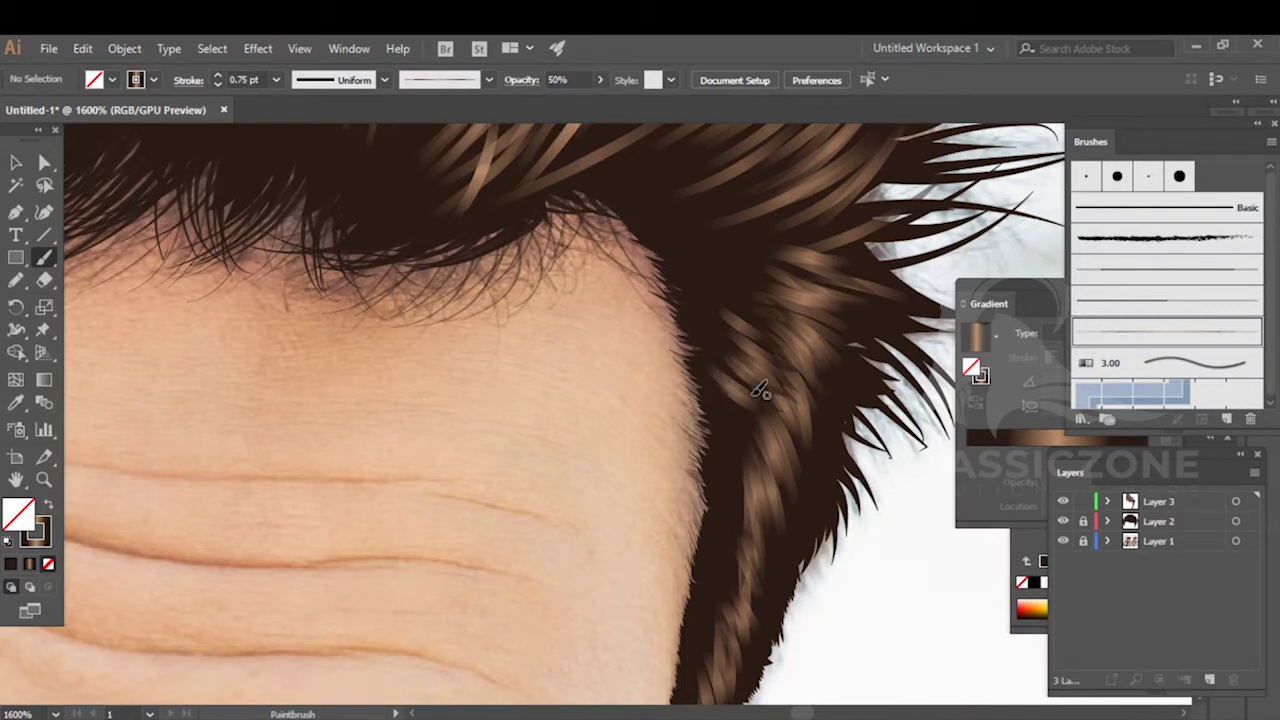
scroll(712, 300, down, 3)
drag(649, 234, 710, 268)
drag(643, 238, 706, 300)
mouse_move(650, 256)
mouse_down()
mouse_move(703, 338)
mouse_move(703, 316)
mouse_up()
drag(638, 279, 712, 360)
mouse_move(661, 285)
mouse_down()
mouse_move(708, 331)
mouse_move(681, 379)
mouse_up()
mouse_move(642, 338)
mouse_down()
mouse_move(690, 398)
mouse_move(653, 288)
mouse_up()
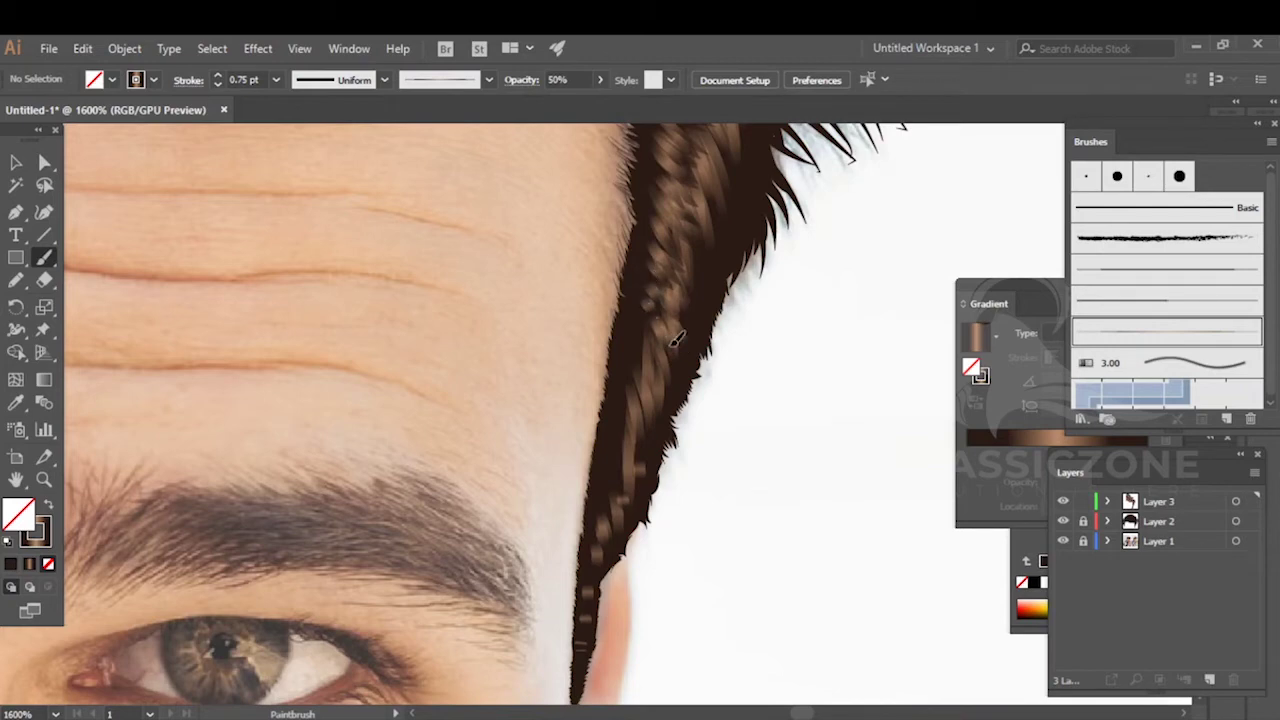
- Fill the gap between the right temple hair and the swept tuft with short highlight strands
scroll(742, 294, down, 2)
drag(726, 312, 740, 366)
scroll(740, 366, up, 2)
scroll(761, 274, up, 1)
scroll(761, 274, up, 1)
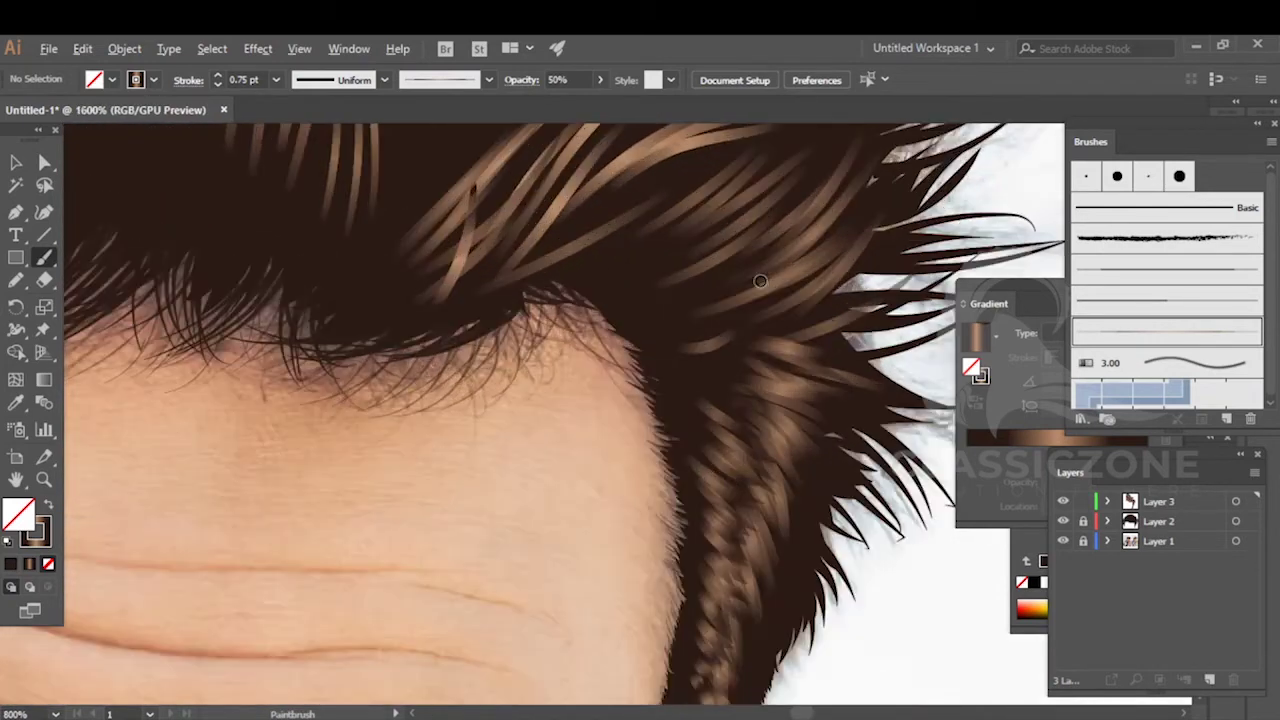
drag(706, 326, 799, 309)
drag(790, 314, 689, 335)
drag(704, 333, 808, 318)
drag(803, 320, 692, 338)
- Paint curved highlight strands through the swept tuft toward its outer tips at the head's right edge
mouse_move(701, 281)
mouse_down()
mouse_move(636, 302)
mouse_move(752, 354)
mouse_move(850, 301)
mouse_up()
mouse_move(719, 317)
mouse_down()
mouse_move(858, 220)
mouse_move(882, 240)
mouse_up()
drag(710, 354, 908, 262)
mouse_move(768, 323)
mouse_down()
mouse_move(961, 232)
mouse_move(735, 419)
mouse_move(830, 318)
mouse_up()
mouse_move(651, 362)
mouse_down()
mouse_move(737, 336)
mouse_move(827, 343)
mouse_up()
drag(697, 371, 890, 300)
drag(707, 348, 887, 308)
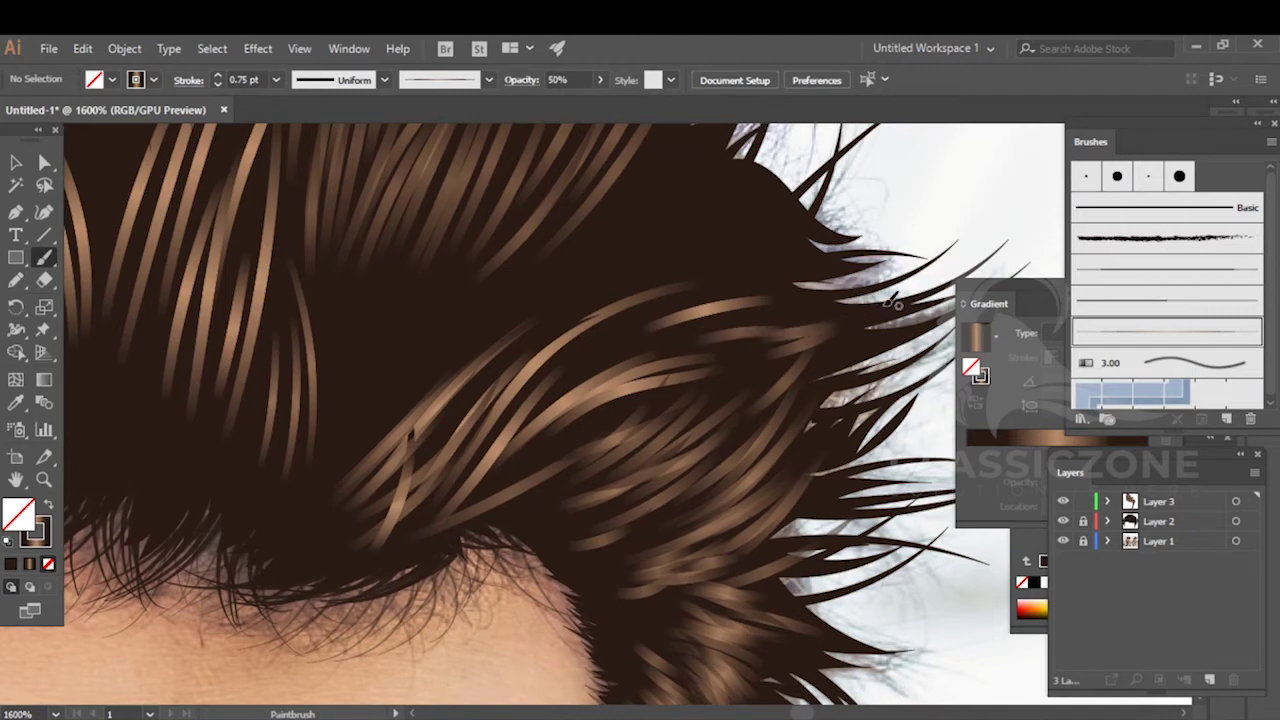
- Paint strands in the dark area above the swept tuft, curving up toward the right edge of the crown
drag(725, 384, 764, 334)
mouse_move(681, 422)
mouse_down()
mouse_move(753, 371)
mouse_move(872, 395)
mouse_move(888, 452)
mouse_up()
drag(439, 572, 478, 430)
drag(624, 503, 797, 340)
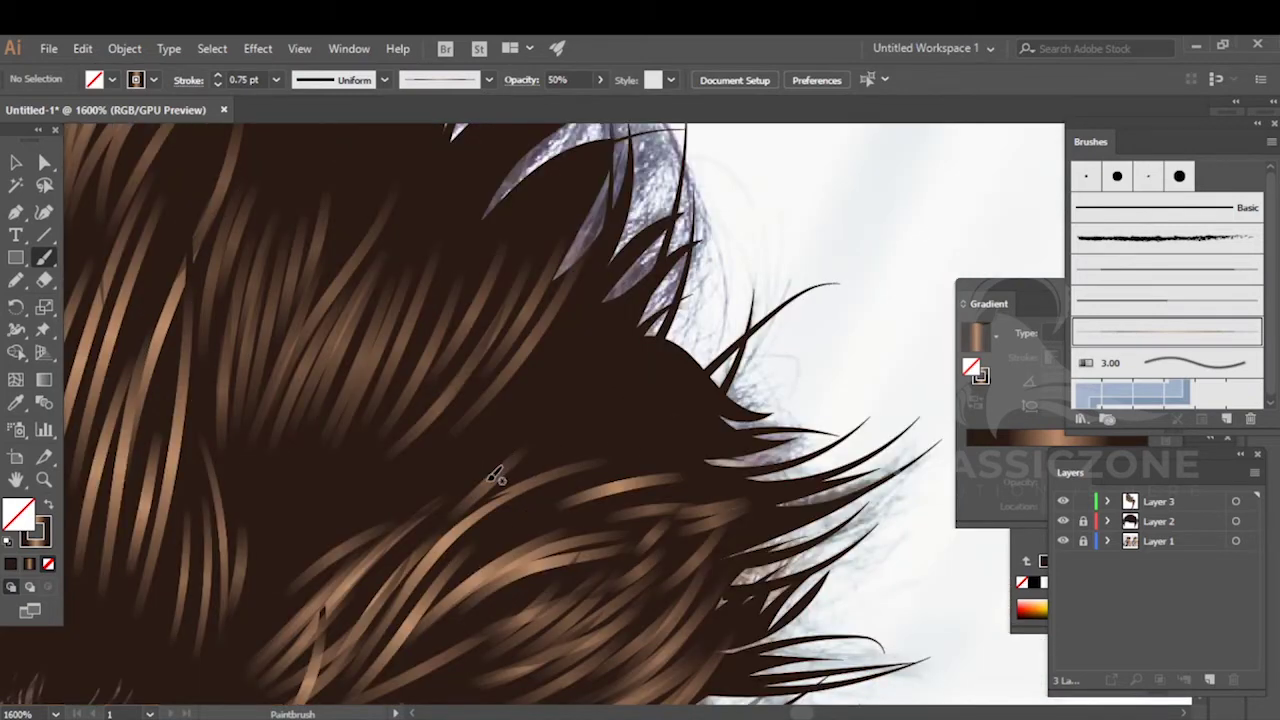
mouse_move(505, 452)
mouse_down()
mouse_move(606, 429)
mouse_move(684, 380)
mouse_up()
drag(573, 377, 668, 388)
drag(529, 481, 738, 398)
drag(585, 450, 707, 379)
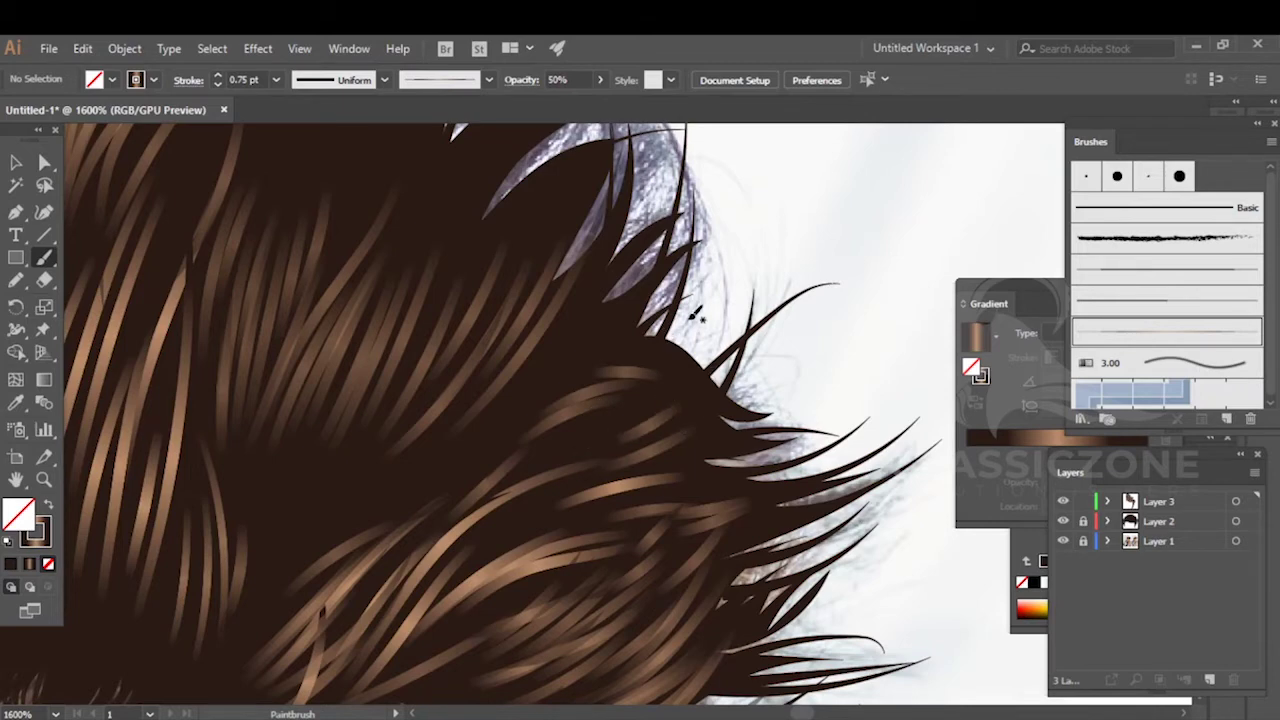
- Hide Layer 2 to expose the reference photo's hair beneath the painted strands
key(ctrl+minus)
key(ctrl+minus)
drag(525, 326, 800, 368)
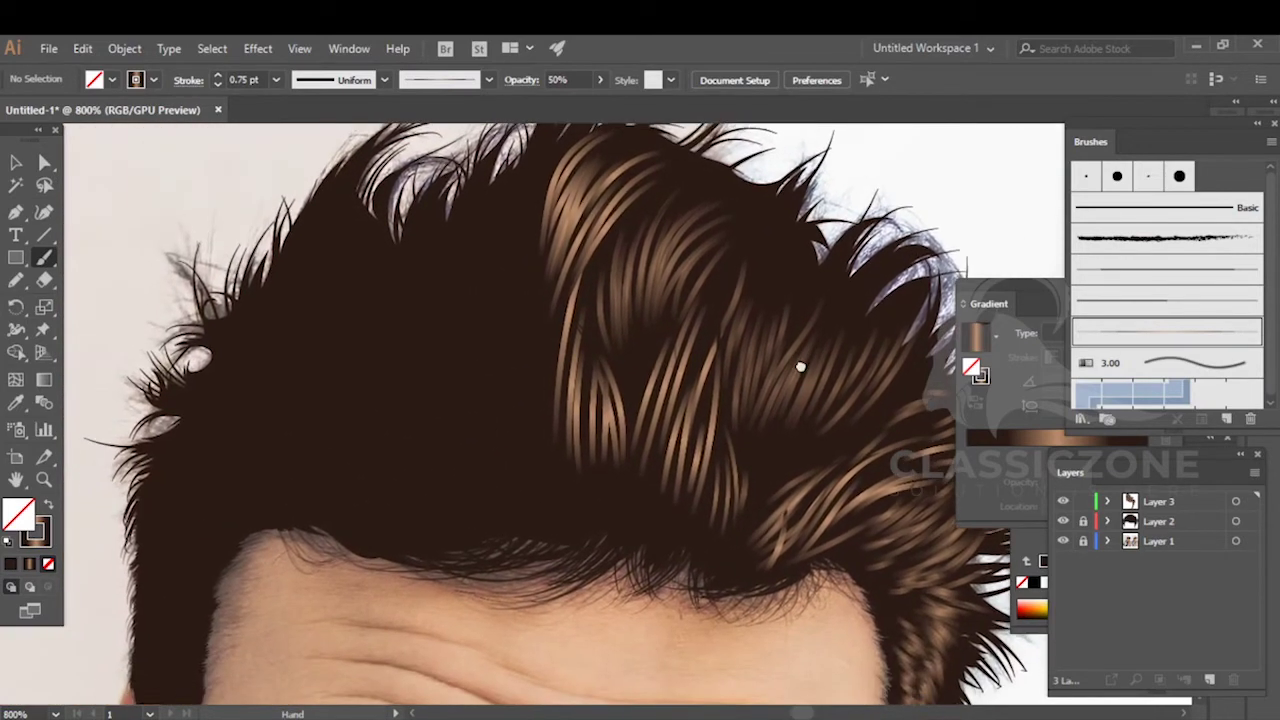
click(1064, 522)
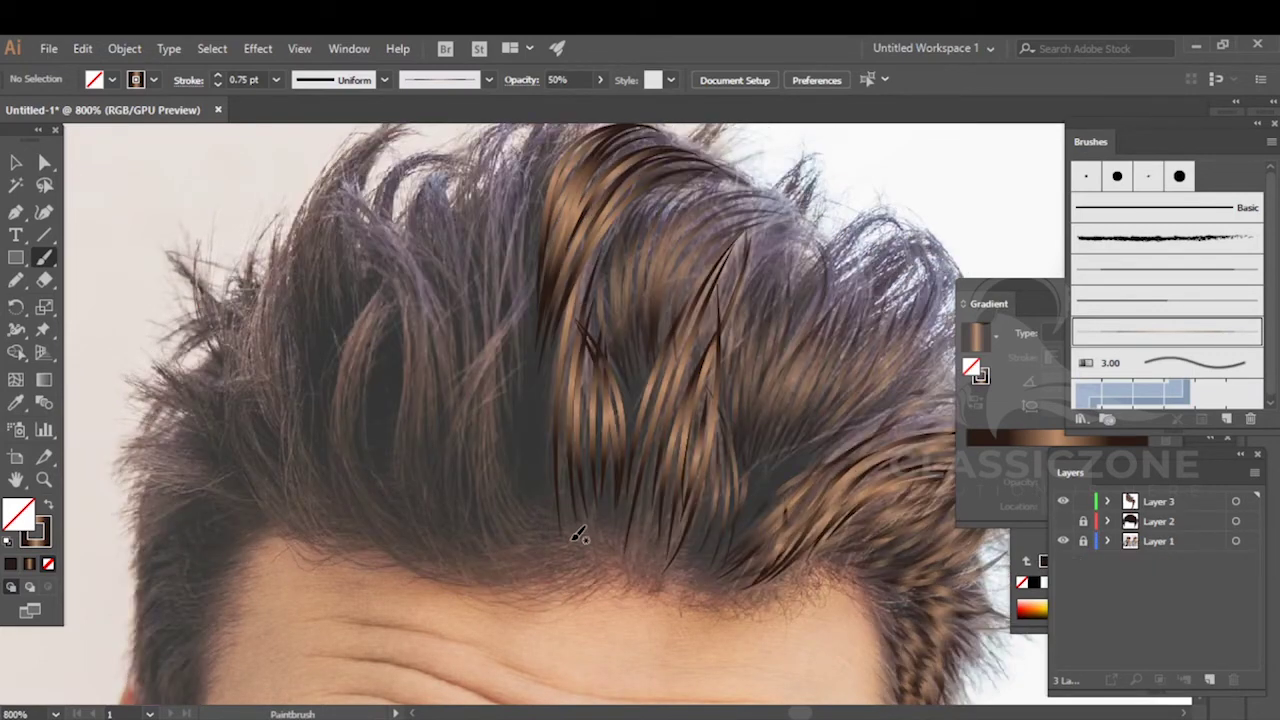
scroll(572, 574, up, 3)
drag(667, 347, 668, 342)
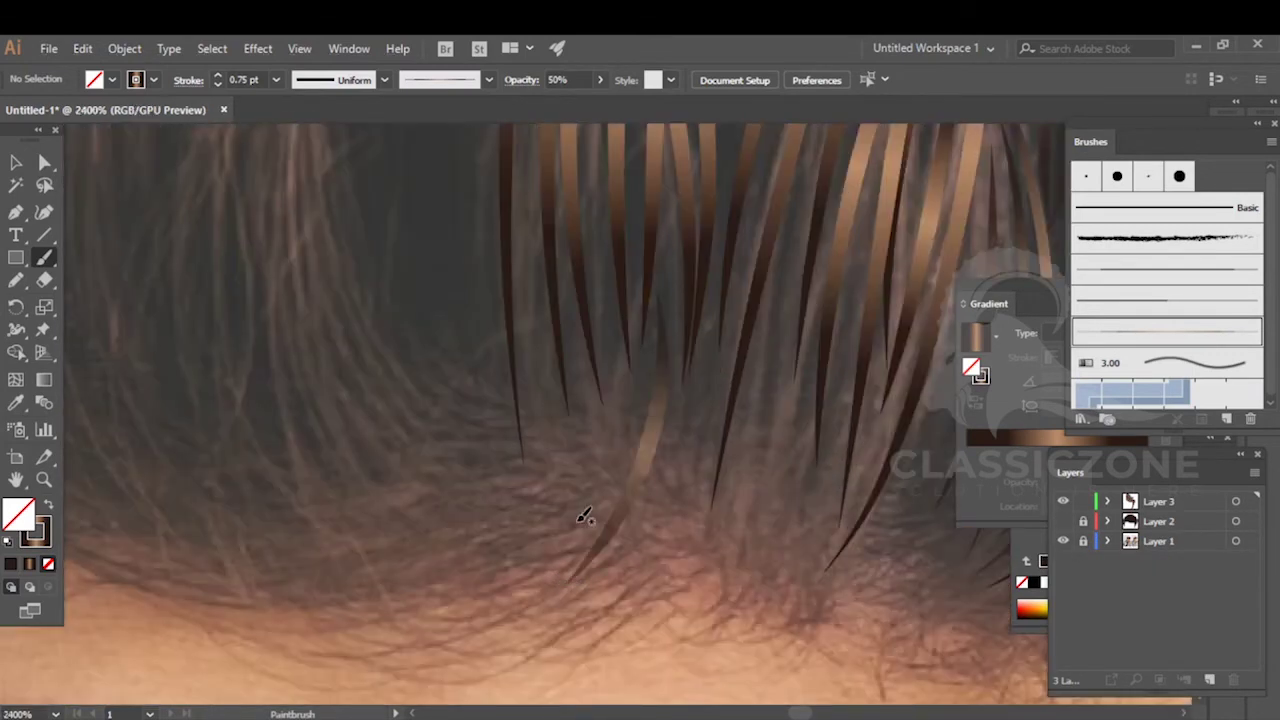
drag(586, 509, 648, 354)
drag(537, 537, 612, 368)
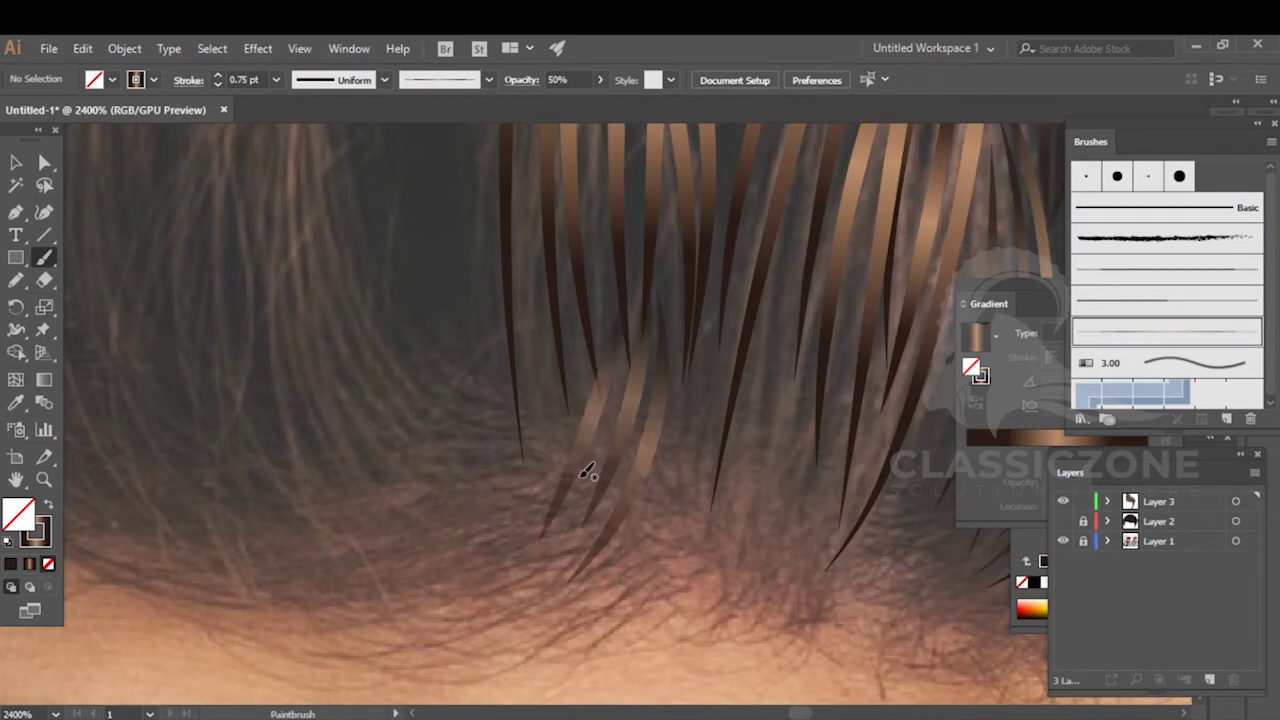
key(ctrl+z)
key(ctrl+z)
key(ctrl+z)
- Paint long strands curving down to the right from the central front hair to the forehead hairline
drag(617, 485, 591, 471)
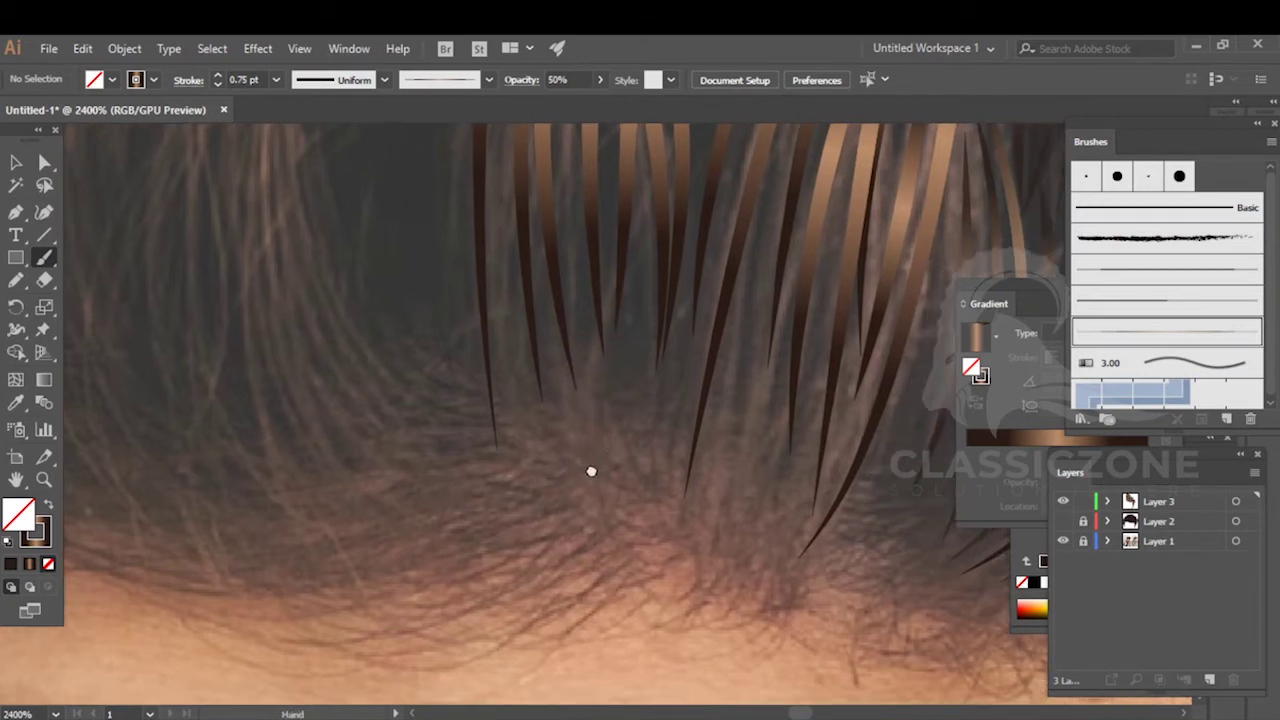
drag(625, 185, 590, 349)
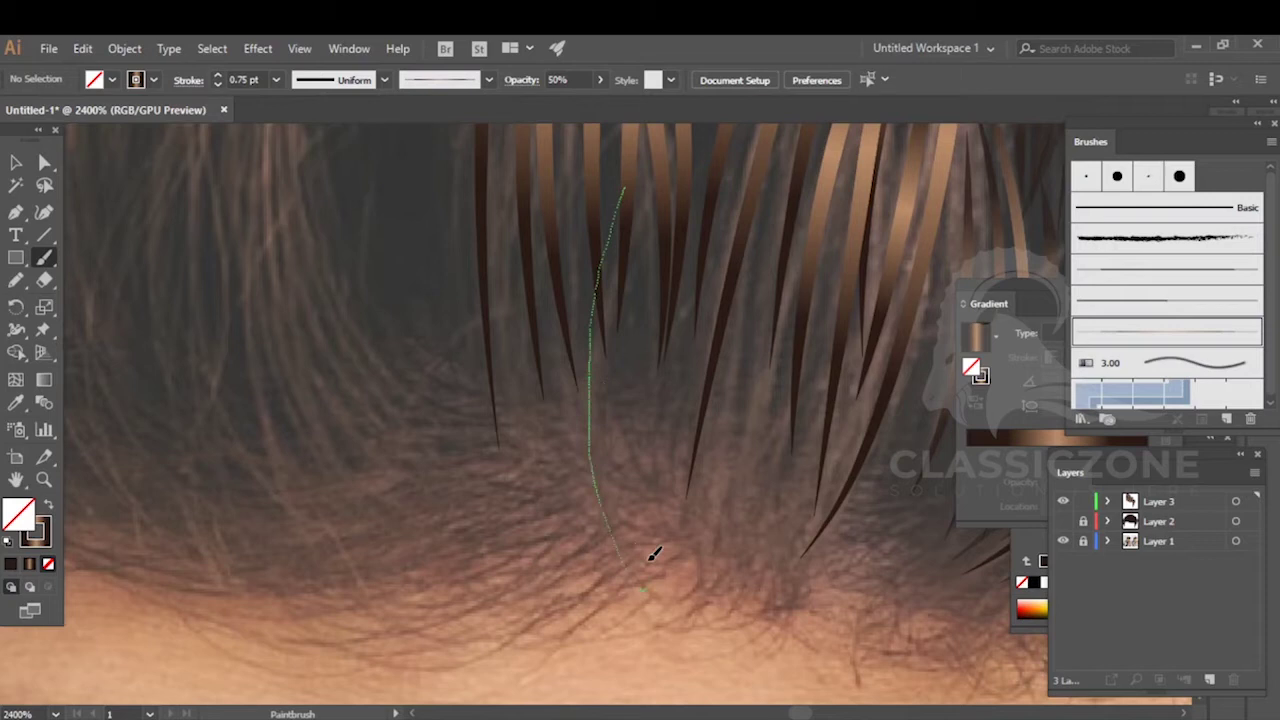
drag(652, 553, 644, 588)
drag(645, 355, 678, 442)
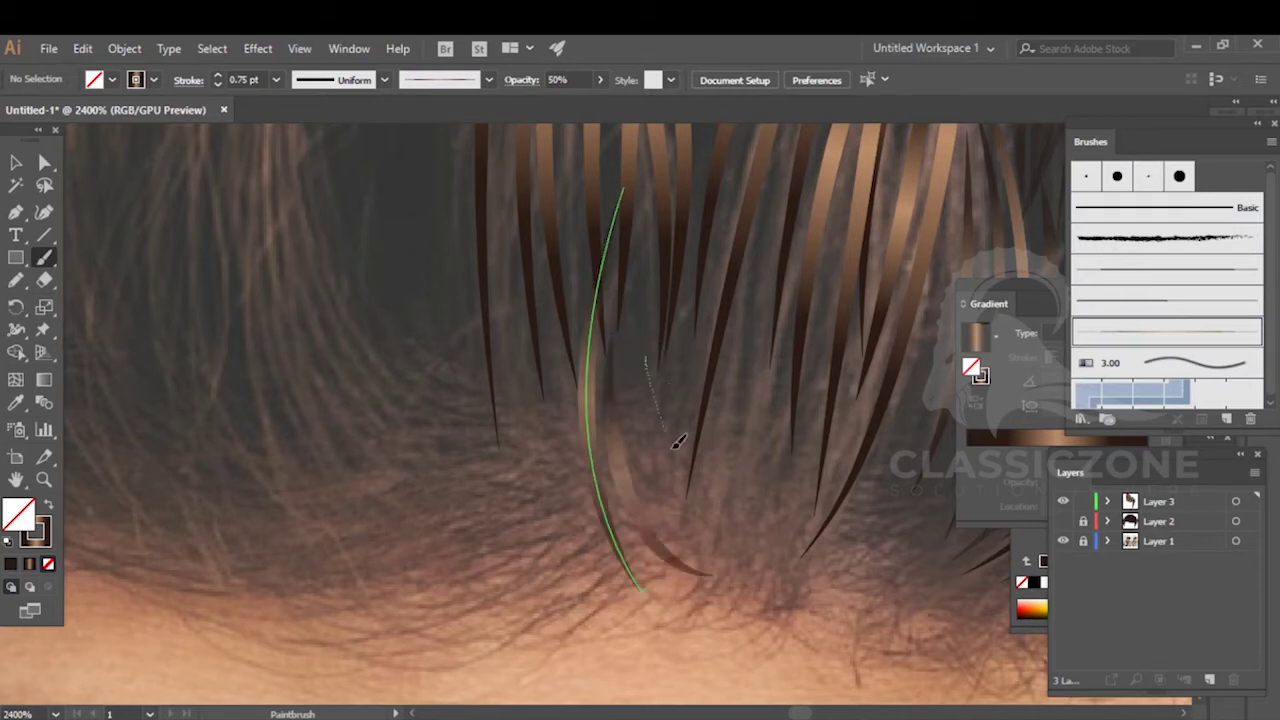
drag(793, 535, 794, 525)
- Paint strands sweeping down and left to the hairline from the right part of the central front hair
mouse_move(655, 555)
mouse_down()
mouse_move(692, 557)
mouse_move(686, 572)
mouse_move(249, 474)
mouse_move(265, 506)
mouse_up()
key(space)
drag(512, 192, 510, 220)
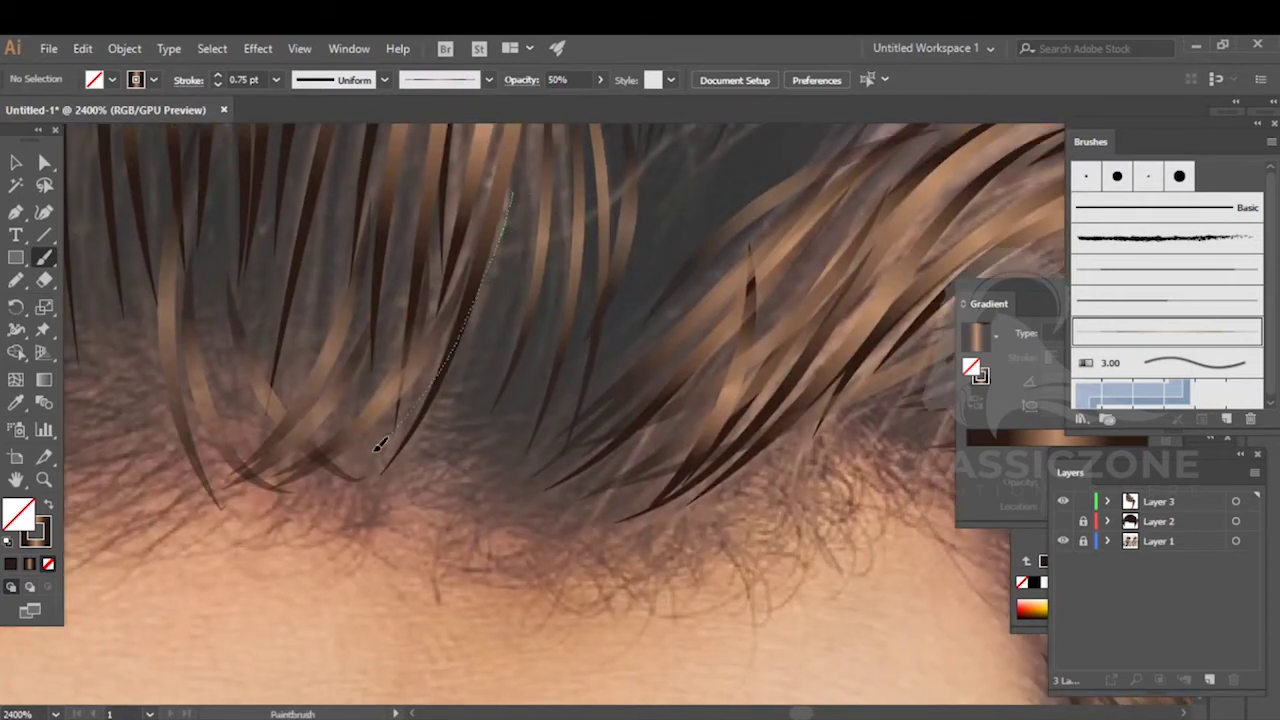
drag(378, 446, 276, 489)
- Fill the middle of the central hairline with additional long strands that cross the existing curved ones
key(space)
drag(363, 317, 551, 381)
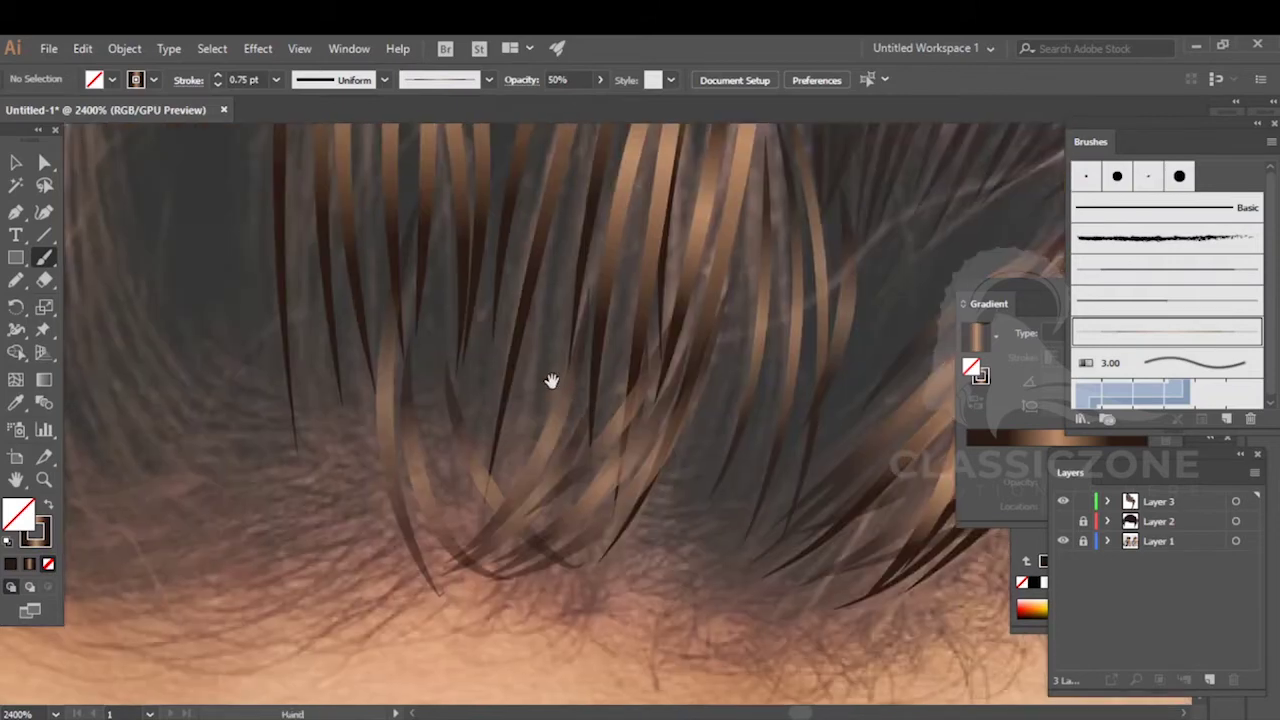
drag(562, 192, 536, 545)
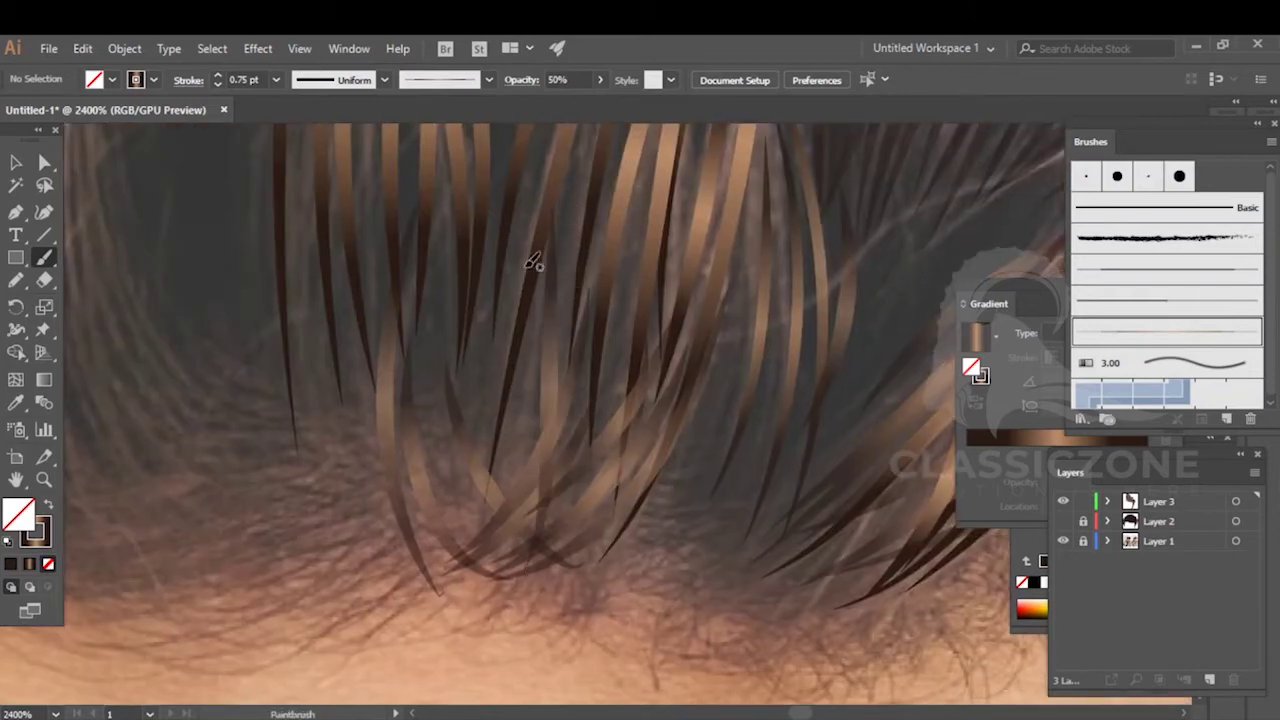
drag(531, 205, 533, 311)
drag(456, 537, 450, 550)
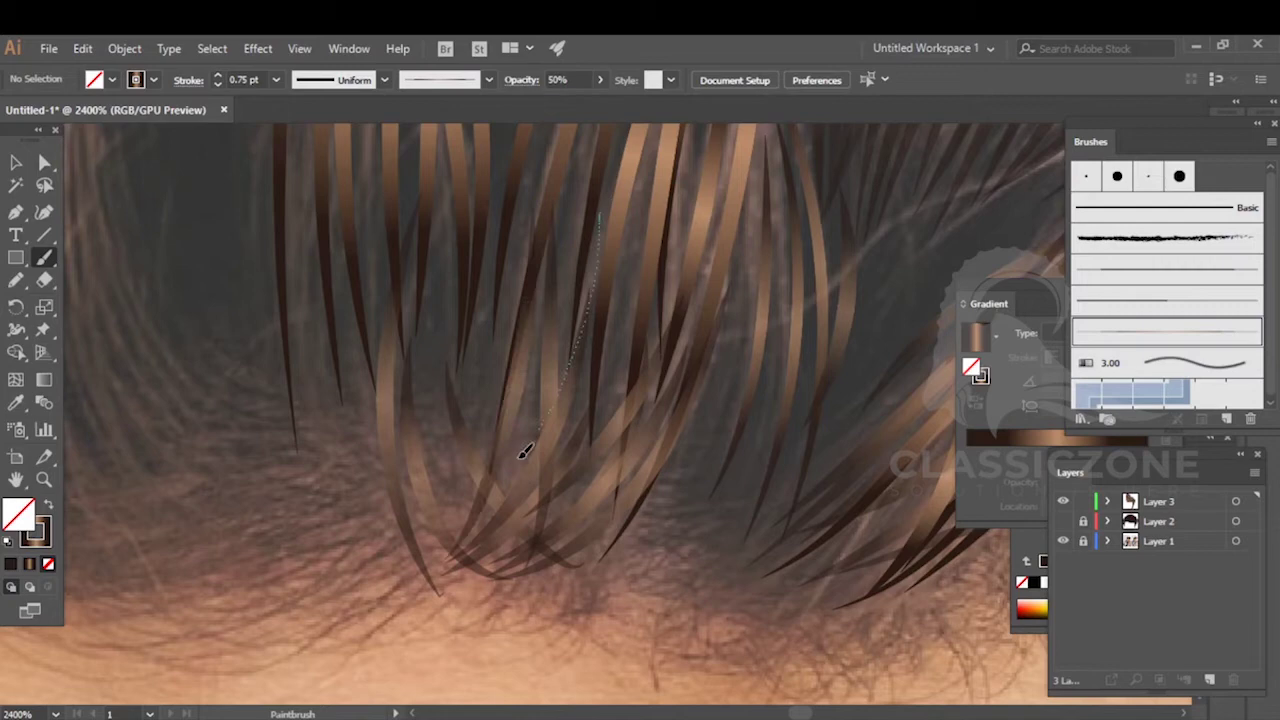
drag(541, 430, 540, 438)
- Show Layer 2 and paint short strands along the hairline between the central front hair and the swept tuft
click(1062, 521)
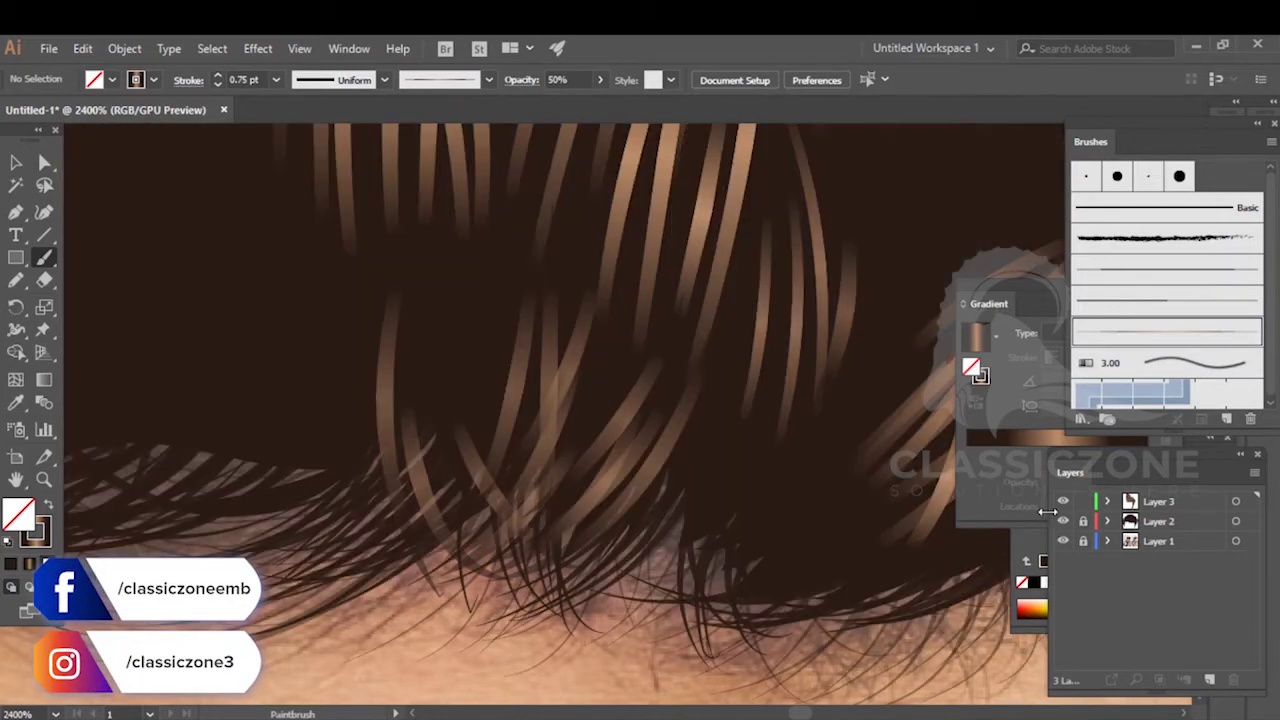
scroll(449, 411, down, 1)
scroll(424, 477, down, 5)
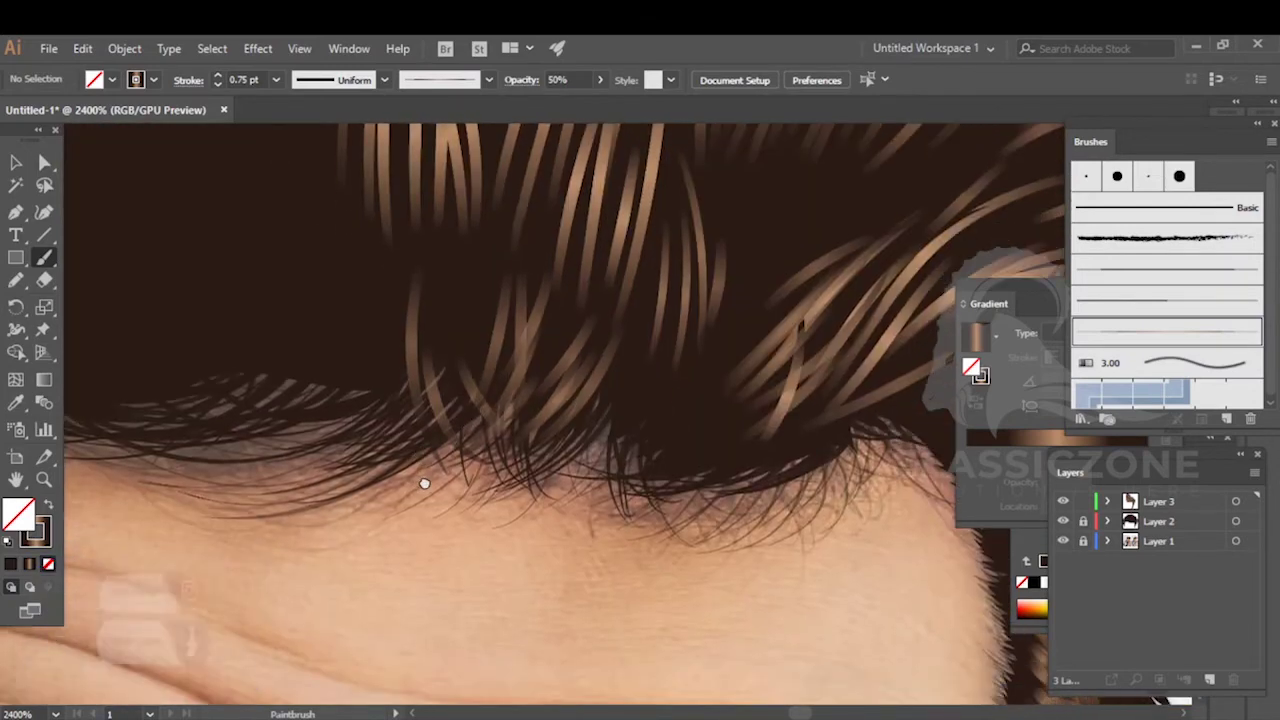
scroll(654, 437, down, 1)
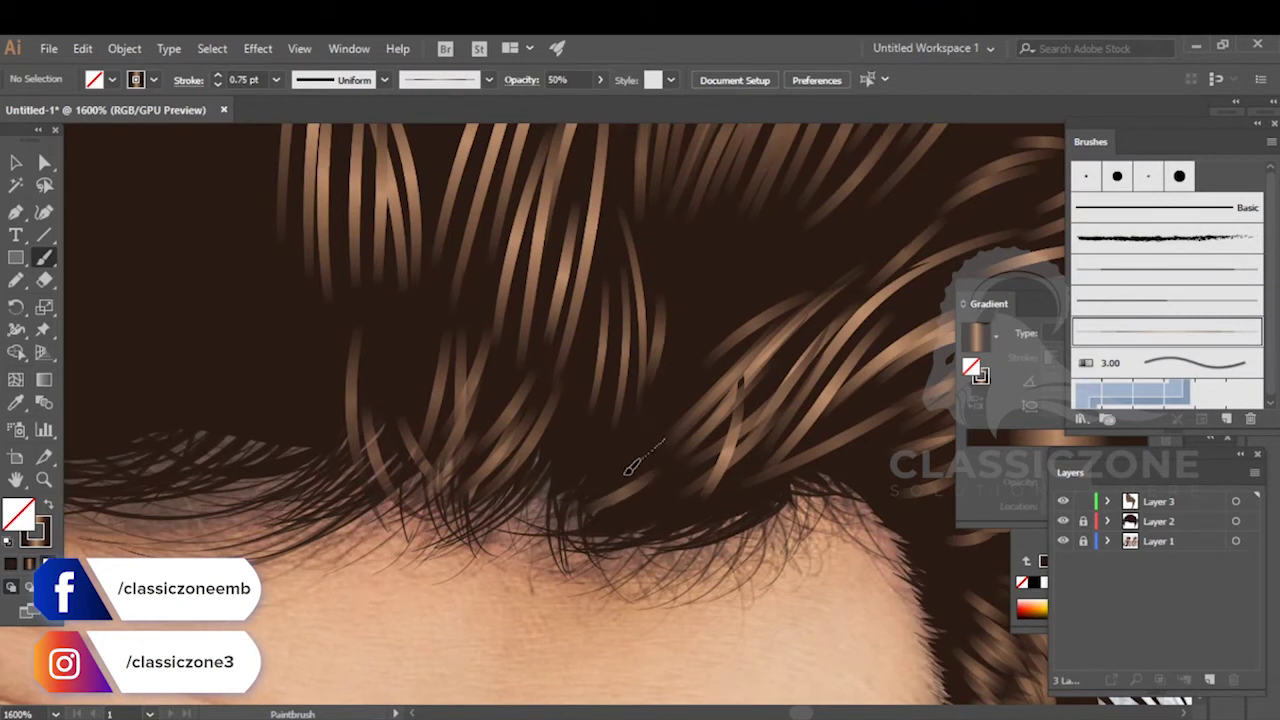
mouse_move(588, 396)
mouse_down()
mouse_move(579, 434)
mouse_move(511, 508)
mouse_up()
mouse_move(751, 476)
mouse_down()
mouse_move(597, 535)
mouse_move(669, 544)
mouse_move(547, 553)
mouse_up()
drag(781, 580, 931, 598)
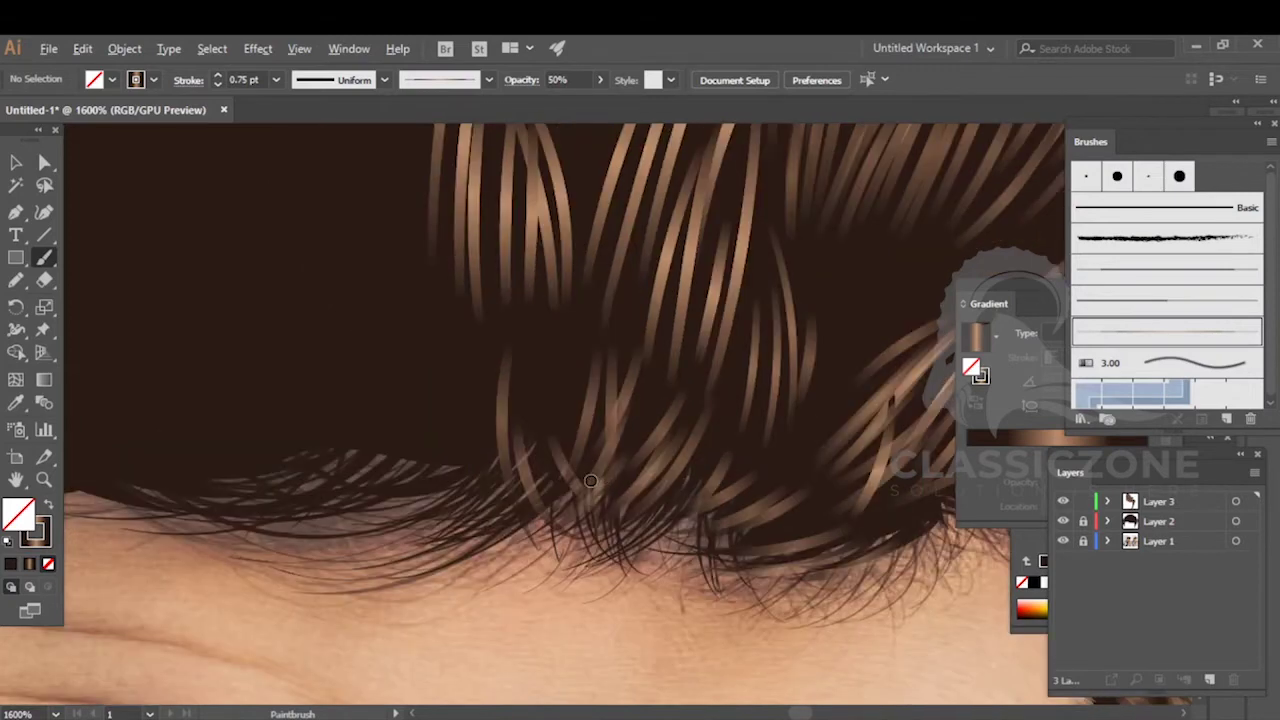
- Hide Layer 2 and, reusing a central strand's 100% opacity, paint the first curved strands left of the central front hair
scroll(554, 451, down, 1)
drag(549, 448, 643, 579)
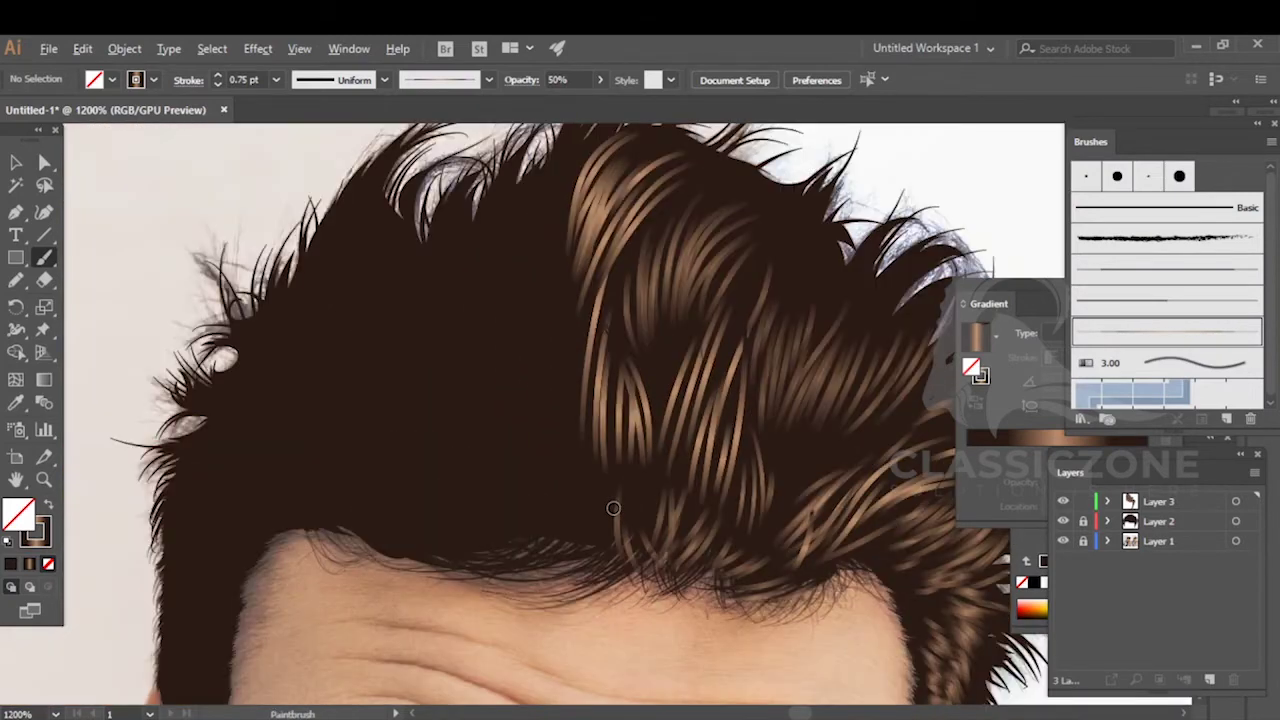
scroll(613, 508, down, 2)
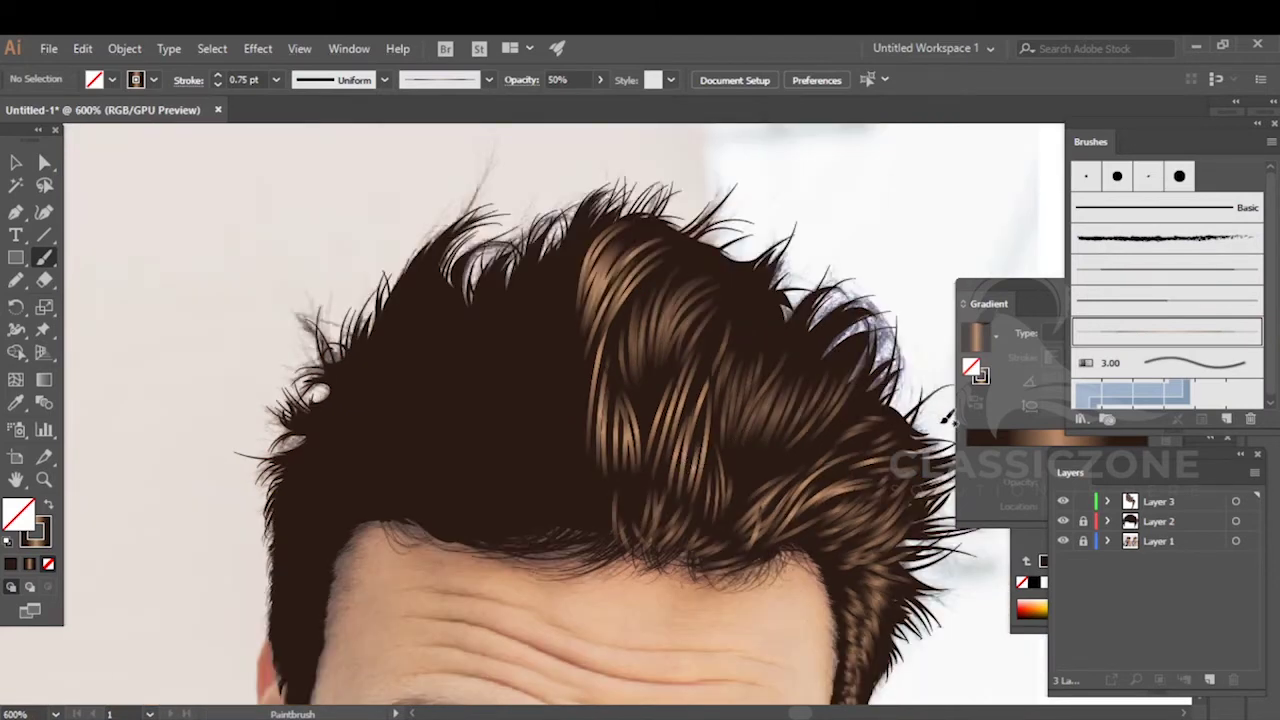
click(1062, 521)
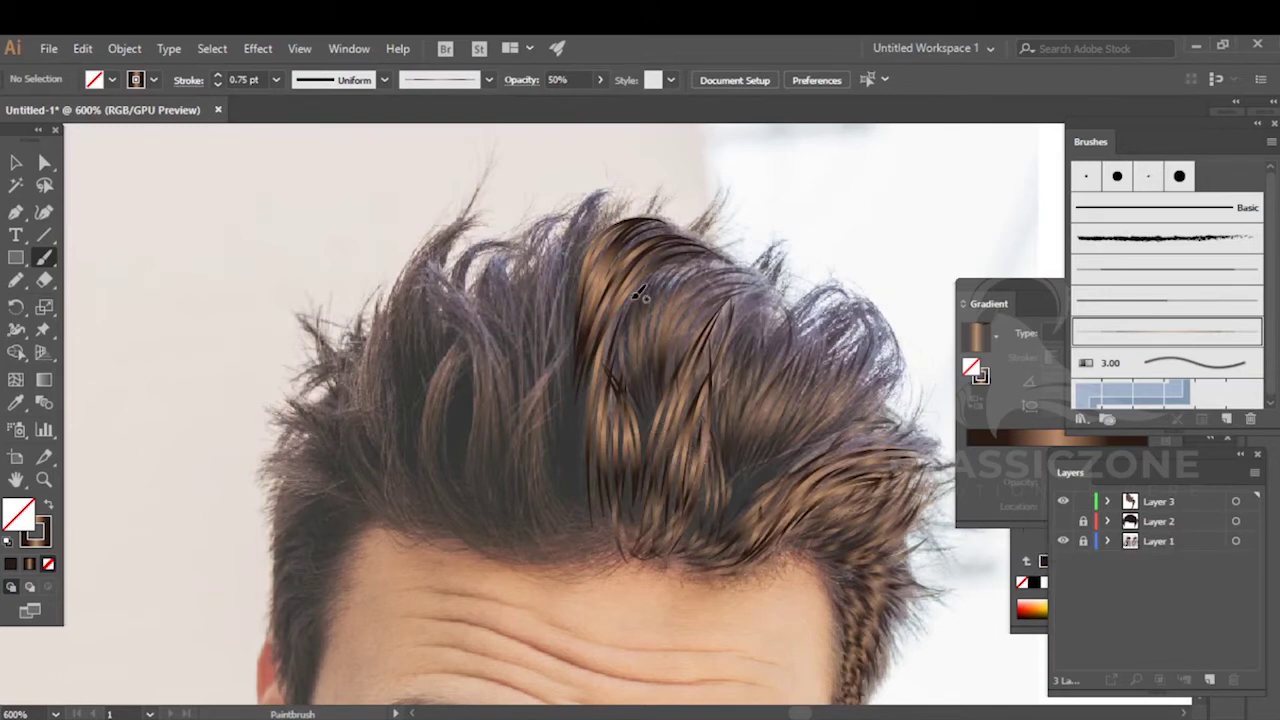
drag(697, 240, 595, 314)
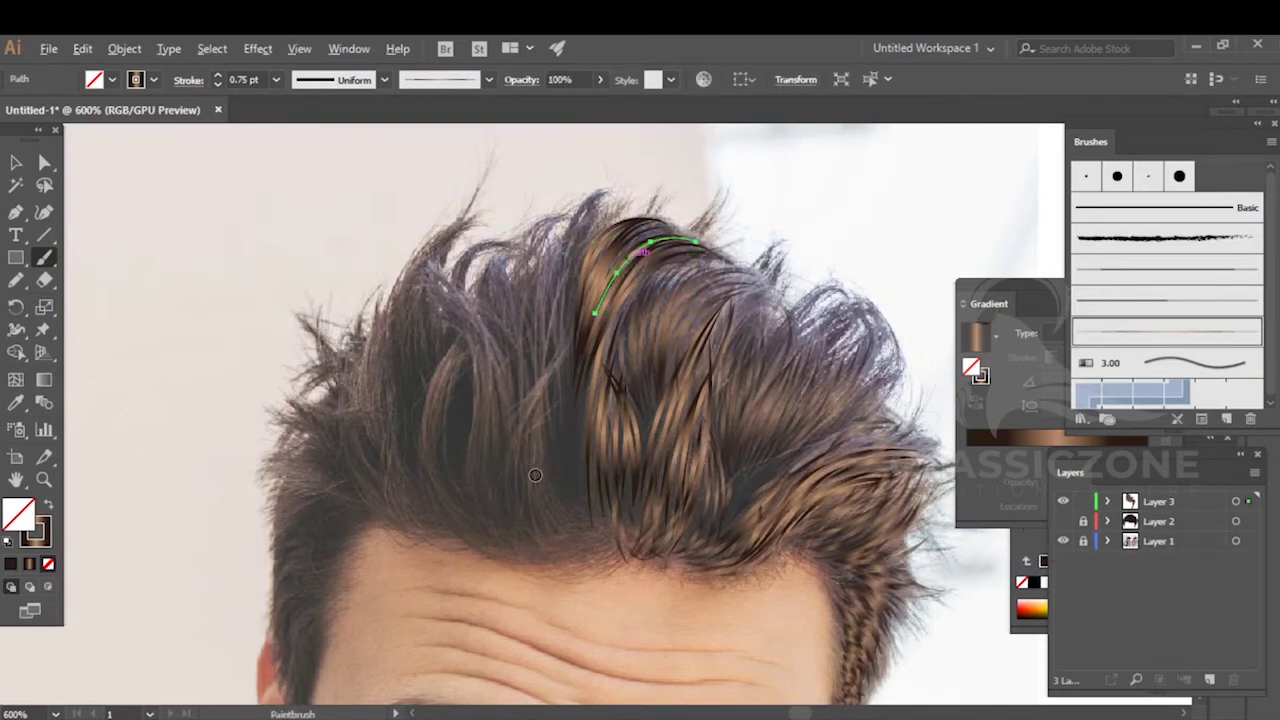
scroll(535, 475, up, 1)
drag(538, 450, 558, 402)
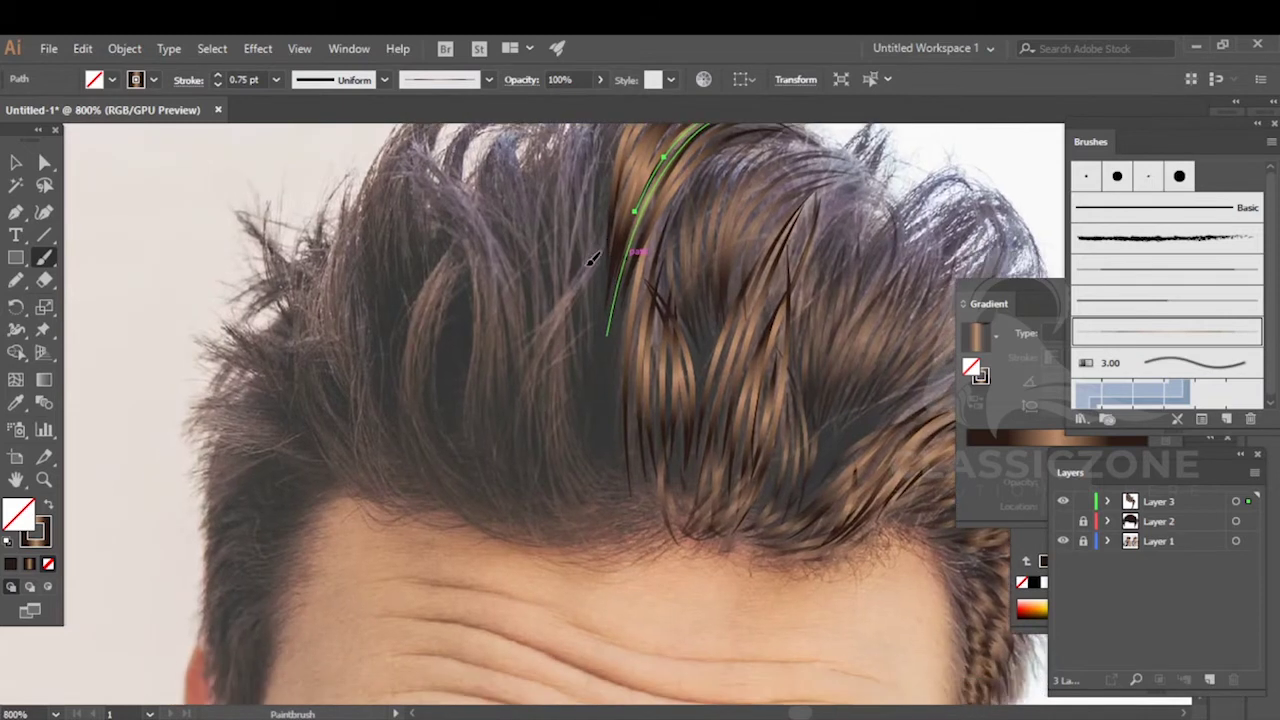
drag(547, 340, 518, 415)
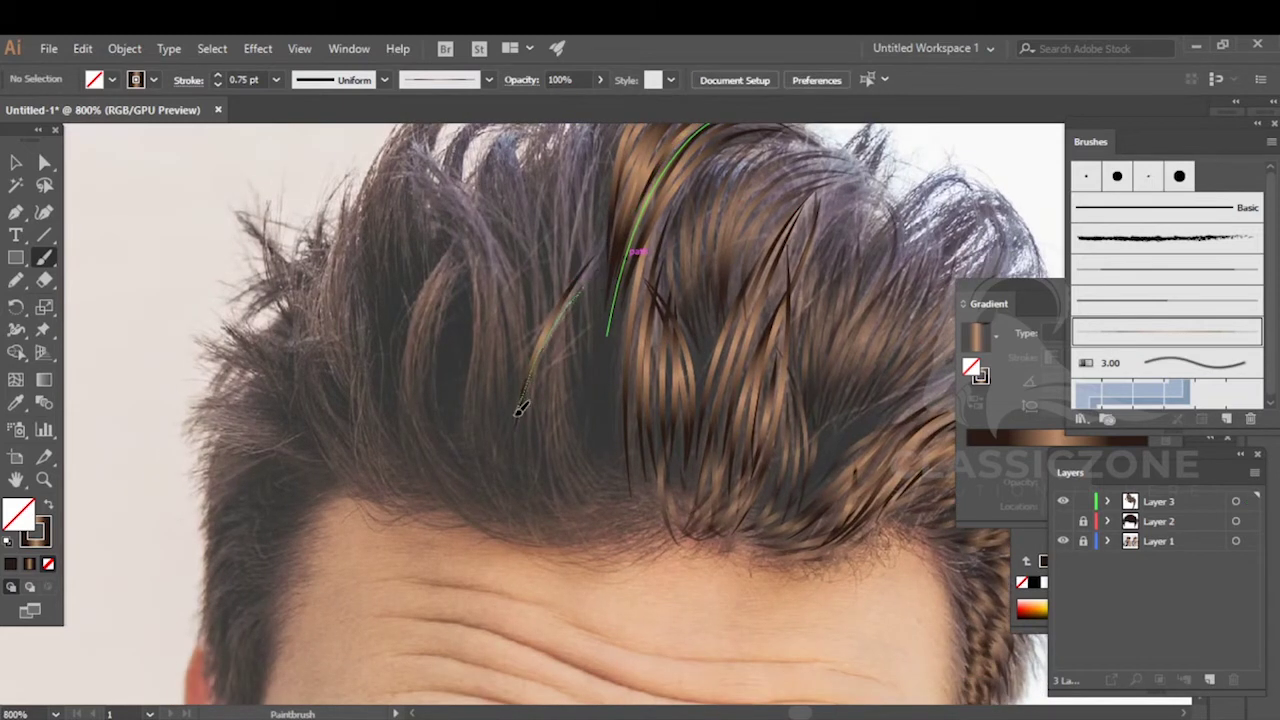
drag(592, 455, 612, 495)
drag(553, 330, 559, 419)
drag(607, 510, 605, 512)
- Paint a fan of strands spreading from the new tuft down to the forehead hairline
scroll(570, 445, up, 1)
mouse_move(538, 232)
mouse_down()
mouse_move(525, 517)
mouse_move(550, 597)
mouse_up()
mouse_move(560, 229)
mouse_down()
mouse_move(532, 504)
mouse_move(585, 593)
mouse_up()
mouse_move(634, 551)
mouse_down()
mouse_move(598, 512)
mouse_move(533, 351)
mouse_move(535, 280)
mouse_up()
key(space)
drag(600, 466, 551, 340)
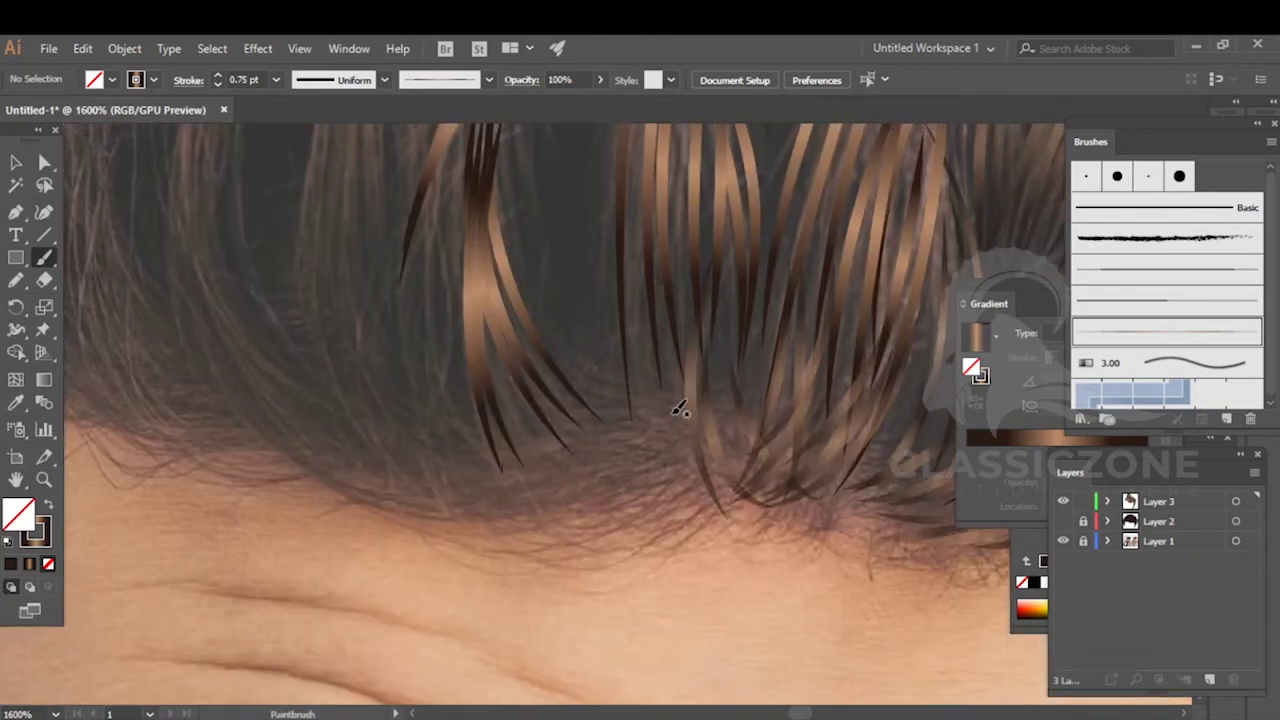
- Adopt the 50% opacity of an existing strand and paint soft vertical strands above the new fanned tuft
scroll(680, 412, down, 4)
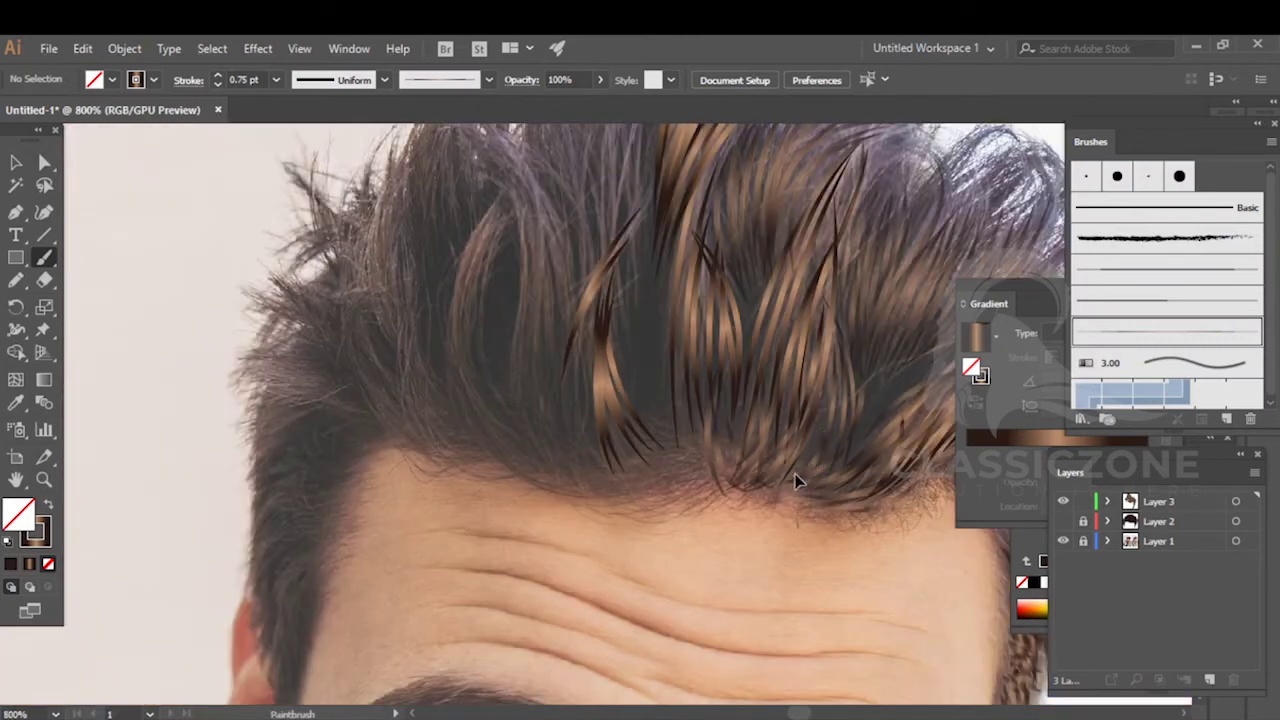
key(space)
drag(722, 326, 719, 406)
ctrl+click(783, 250)
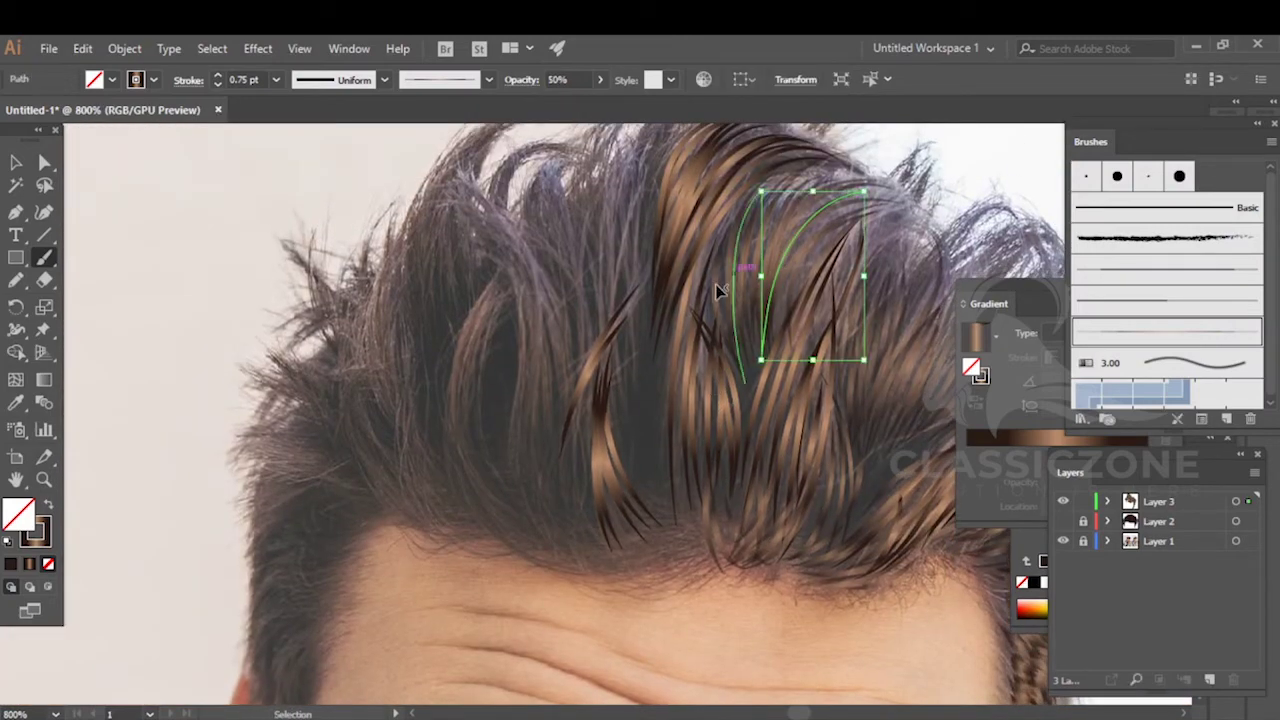
key(space)
drag(602, 328, 615, 367)
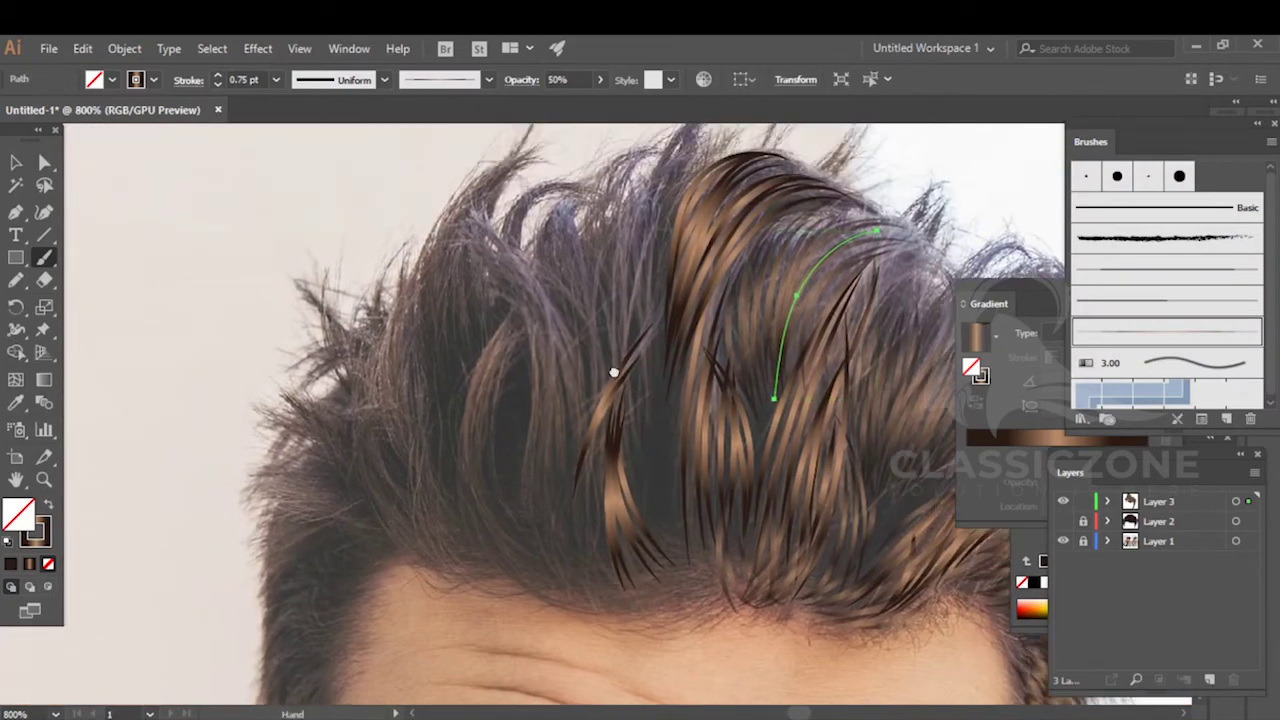
scroll(643, 252, up, 1)
drag(674, 188, 645, 295)
drag(624, 402, 635, 572)
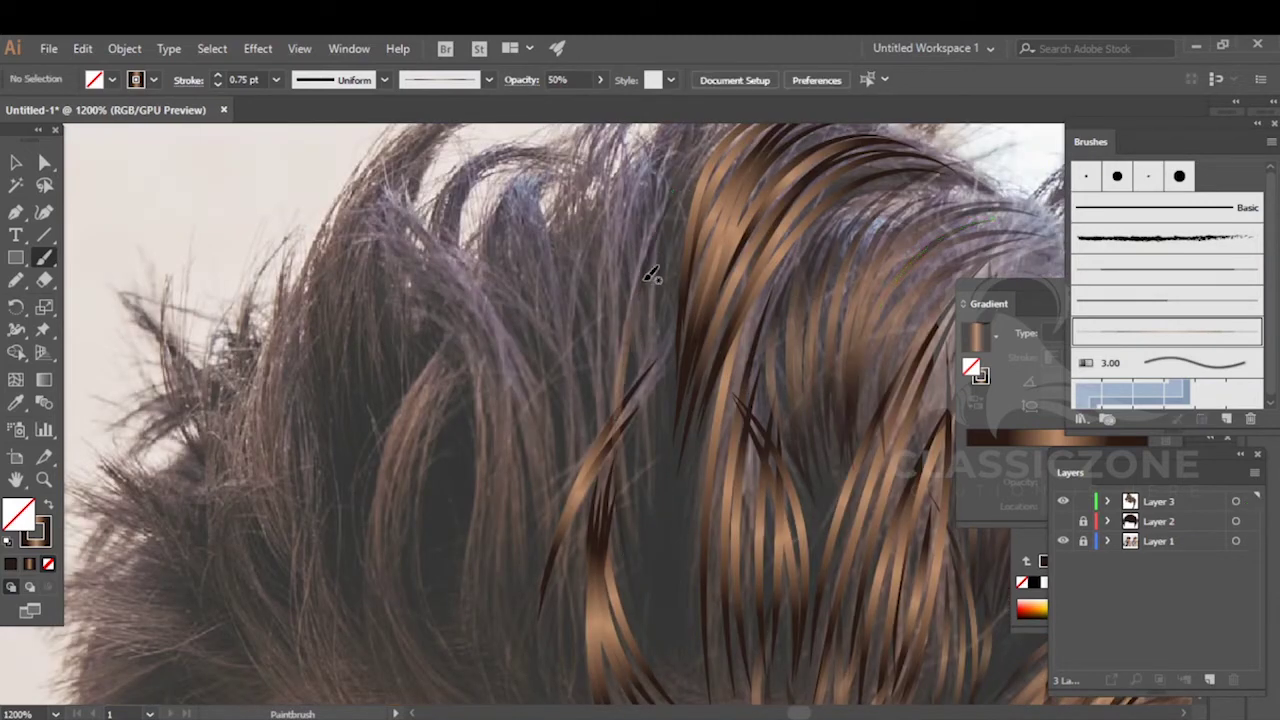
mouse_move(658, 296)
mouse_down()
mouse_move(637, 505)
mouse_move(658, 369)
mouse_move(655, 490)
mouse_up()
drag(657, 248, 632, 392)
drag(633, 465, 636, 505)
- Paint more 50% opacity strands from the upper hair down to where the fanned tuft begins
scroll(657, 350, up, 1)
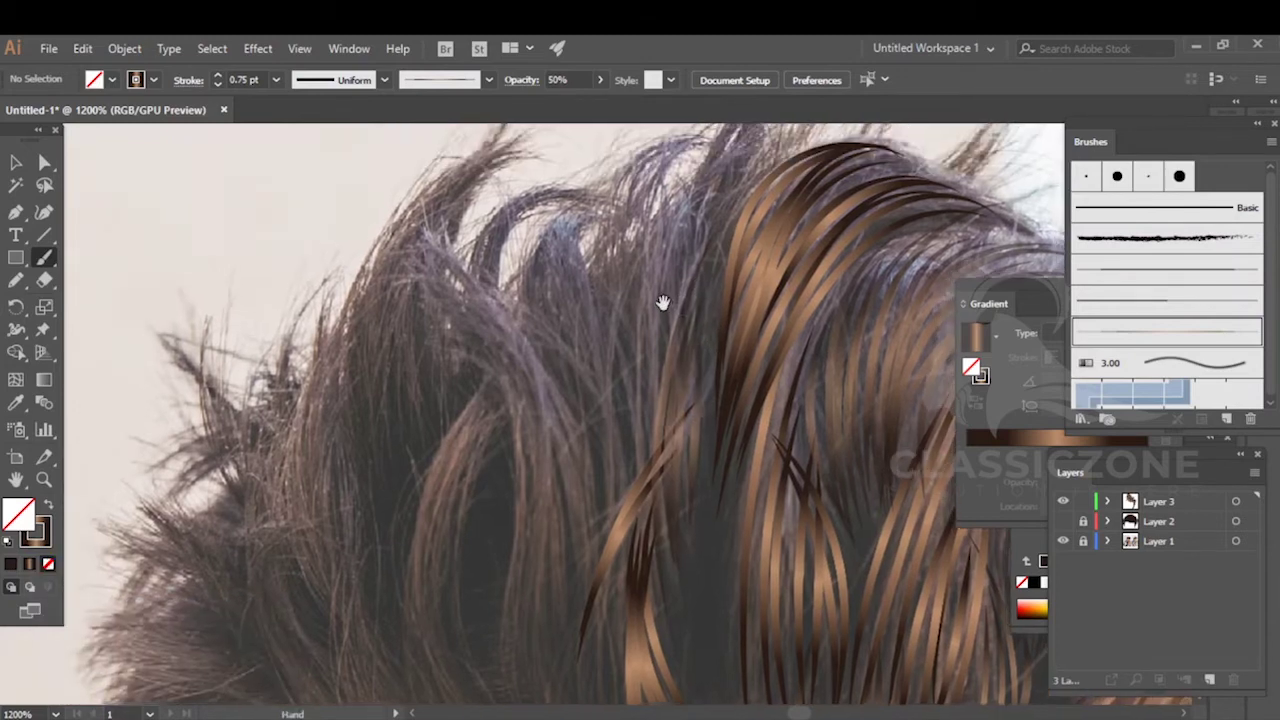
mouse_move(713, 170)
mouse_down()
mouse_move(657, 368)
mouse_move(655, 530)
mouse_up()
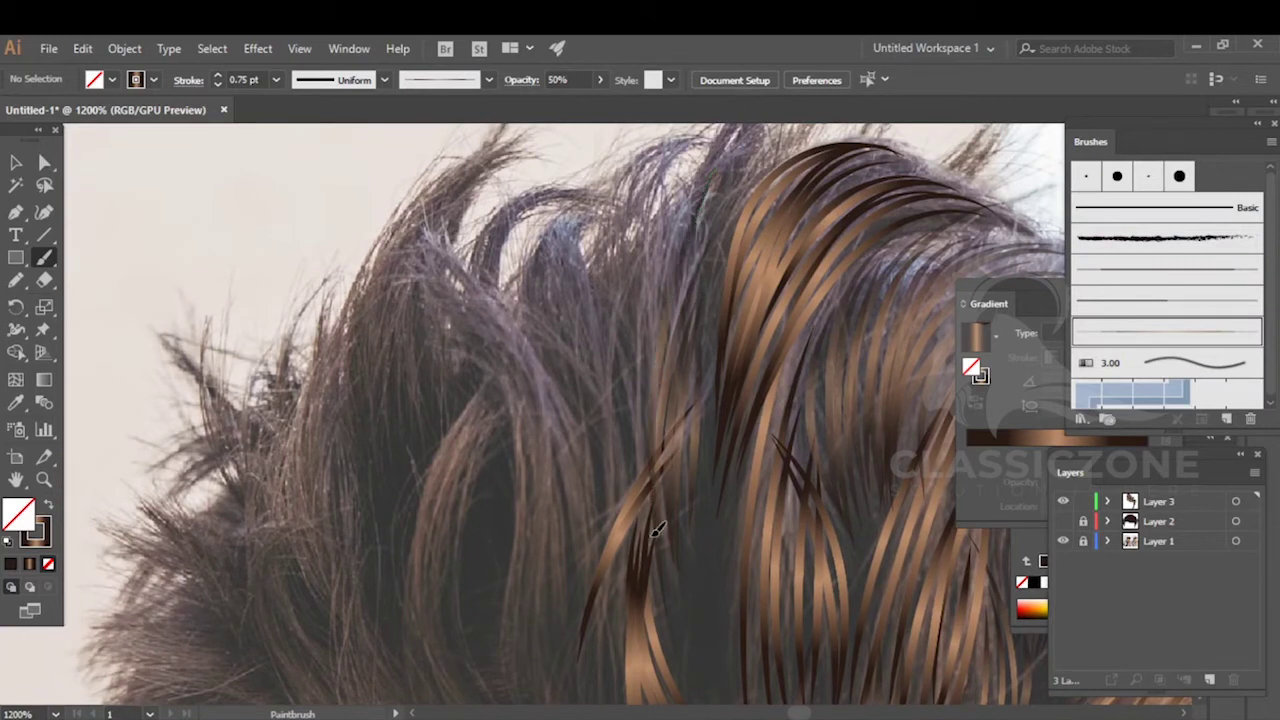
mouse_move(613, 318)
mouse_down()
mouse_move(671, 405)
mouse_move(713, 531)
mouse_up()
drag(705, 334, 723, 421)
drag(686, 540, 690, 548)
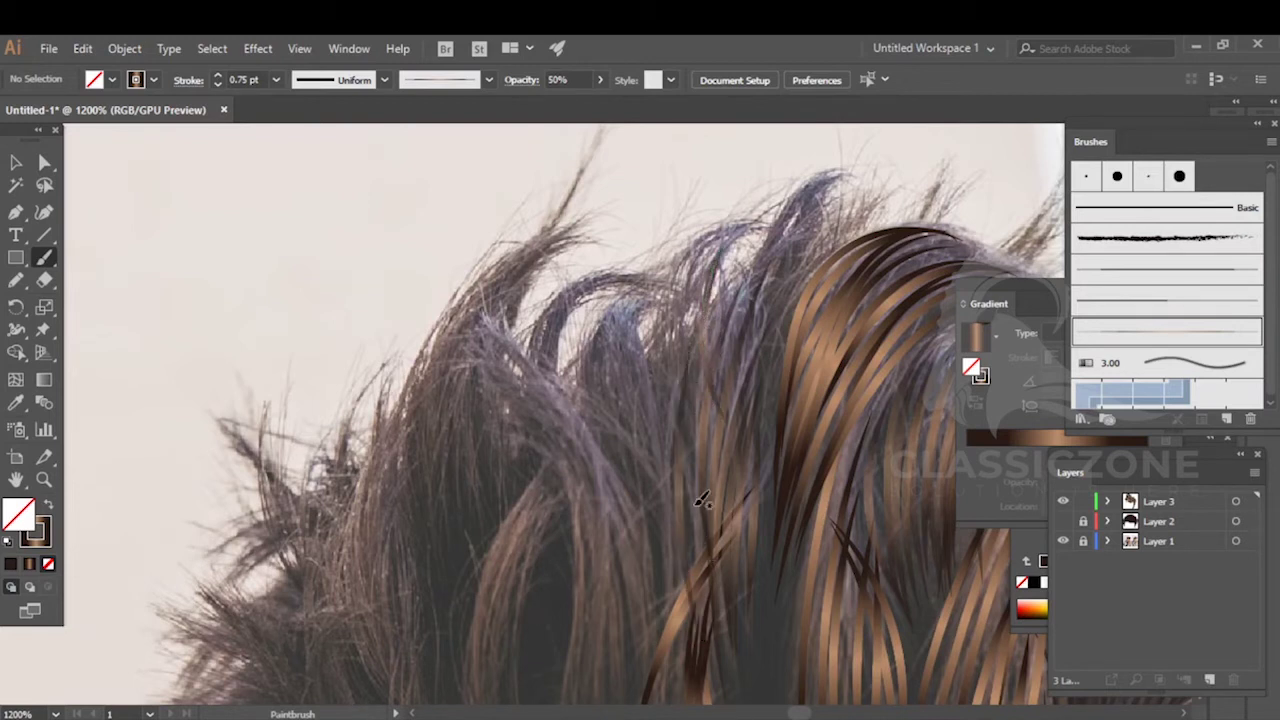
- Paint soft strands running down and right from the small upper tuft left of the central hair
drag(648, 381, 649, 384)
drag(600, 350, 588, 446)
drag(600, 356, 598, 423)
drag(679, 591, 680, 592)
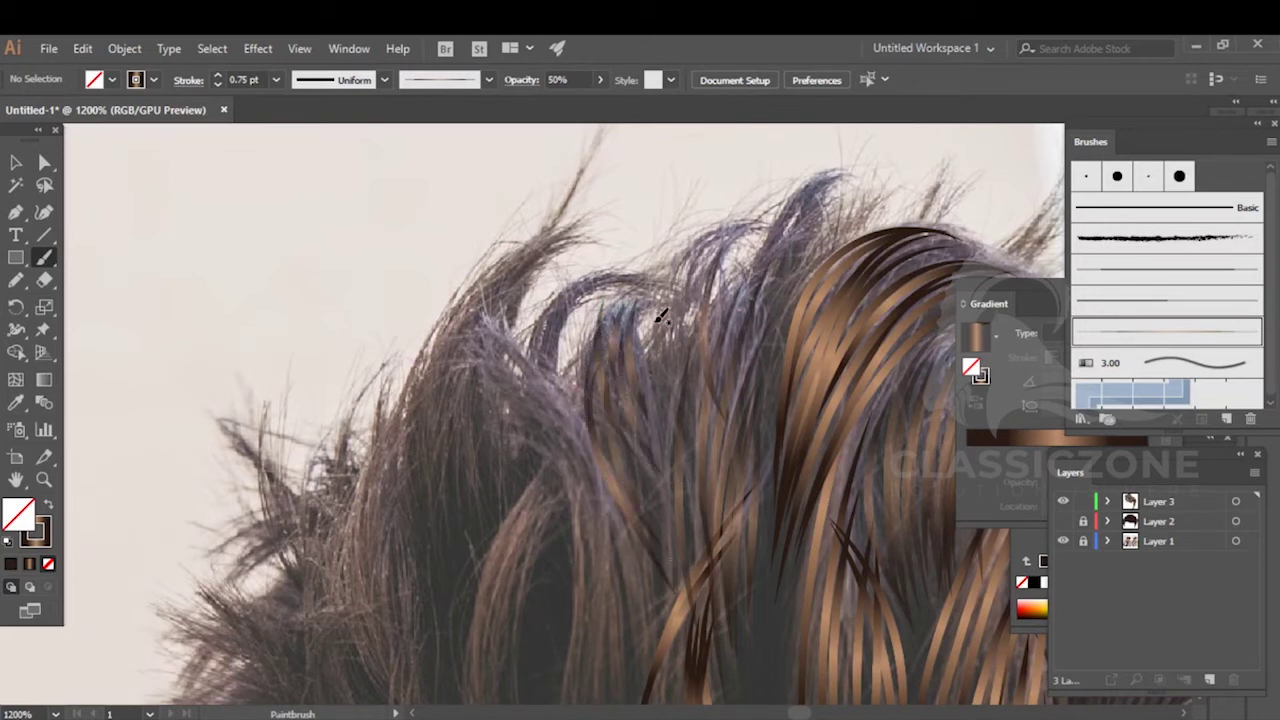
mouse_move(668, 531)
mouse_down()
mouse_move(699, 292)
mouse_move(744, 556)
mouse_up()
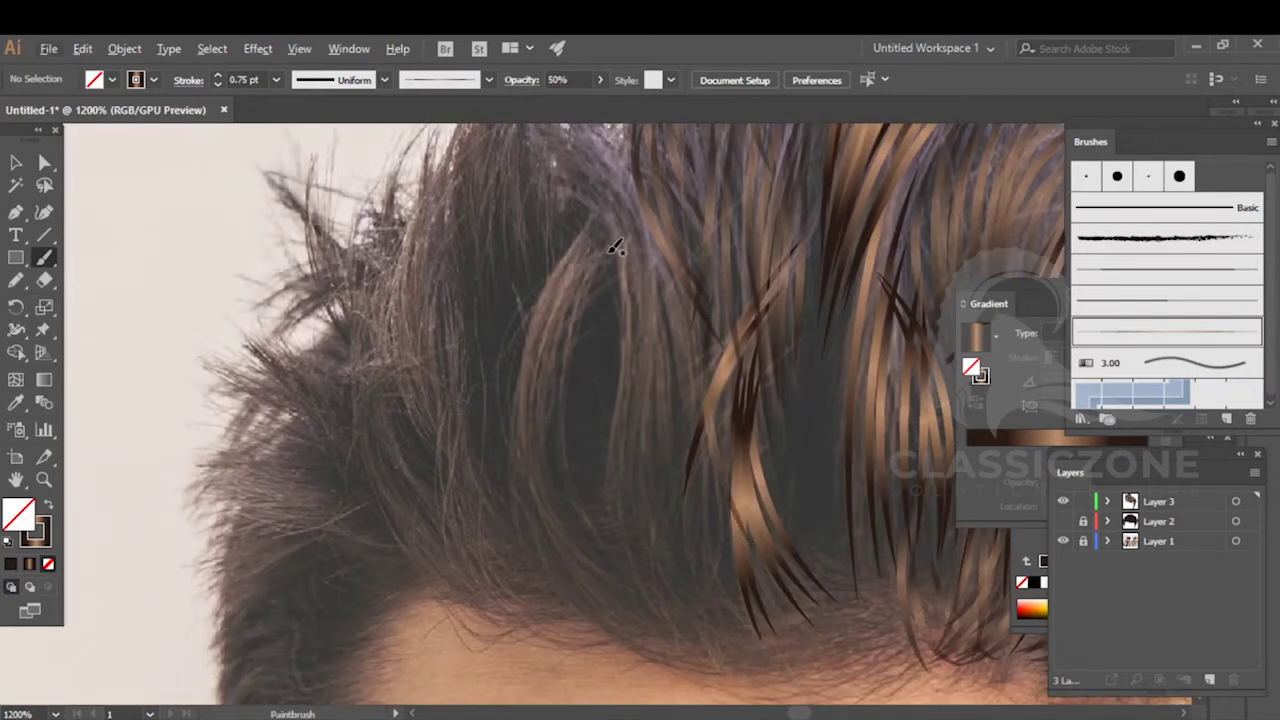
- Paint a long S-curved strand down to the hairline left of the fanned tuft and set its opacity to 100%
drag(630, 300, 626, 436)
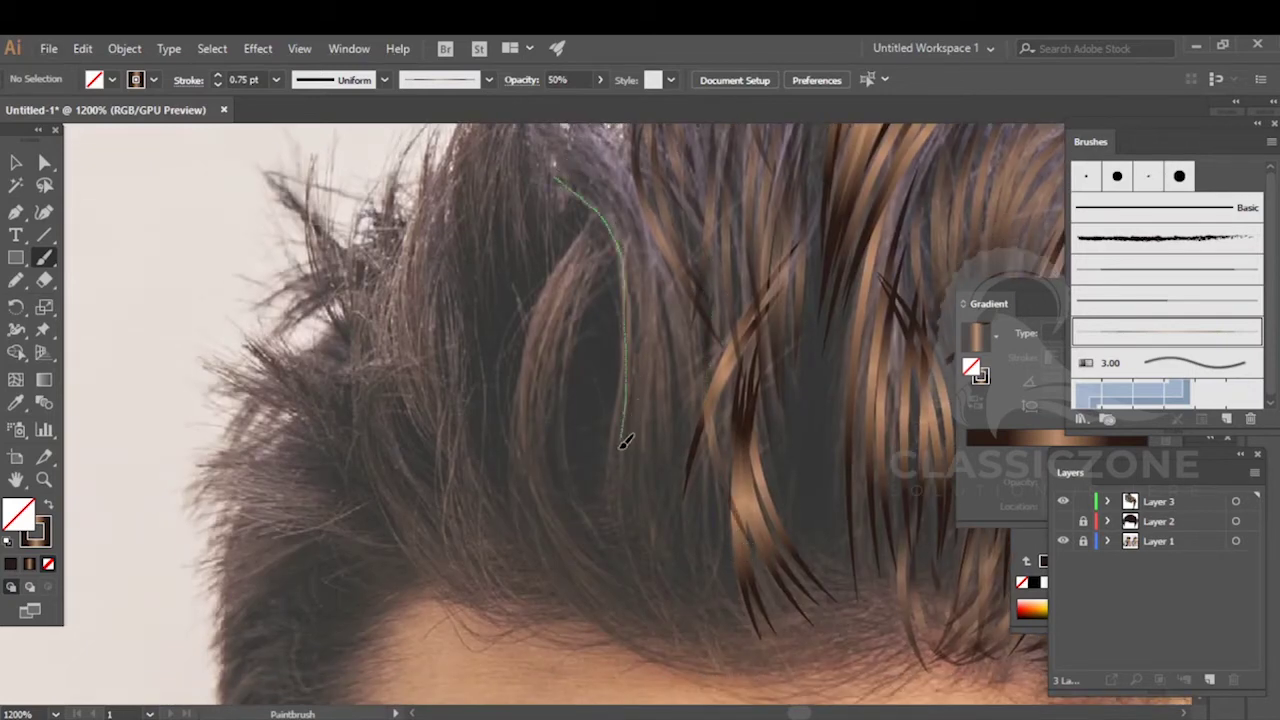
drag(632, 518, 666, 614)
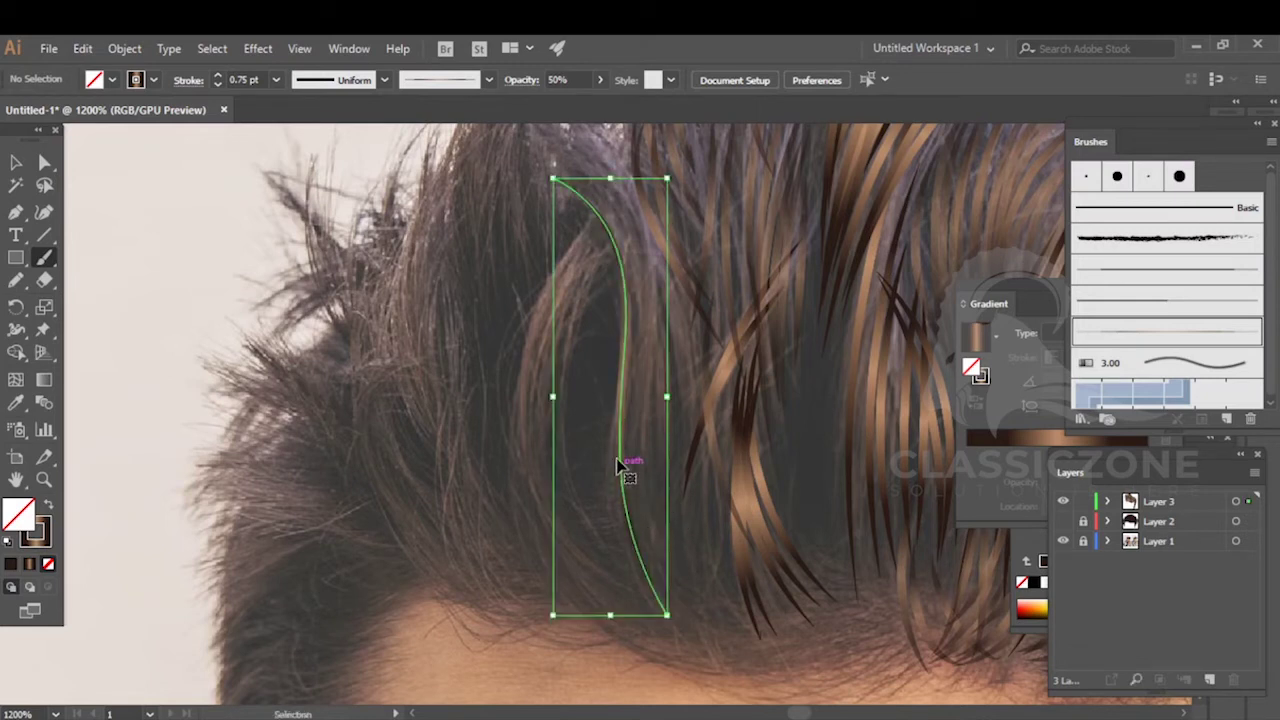
click(565, 80)
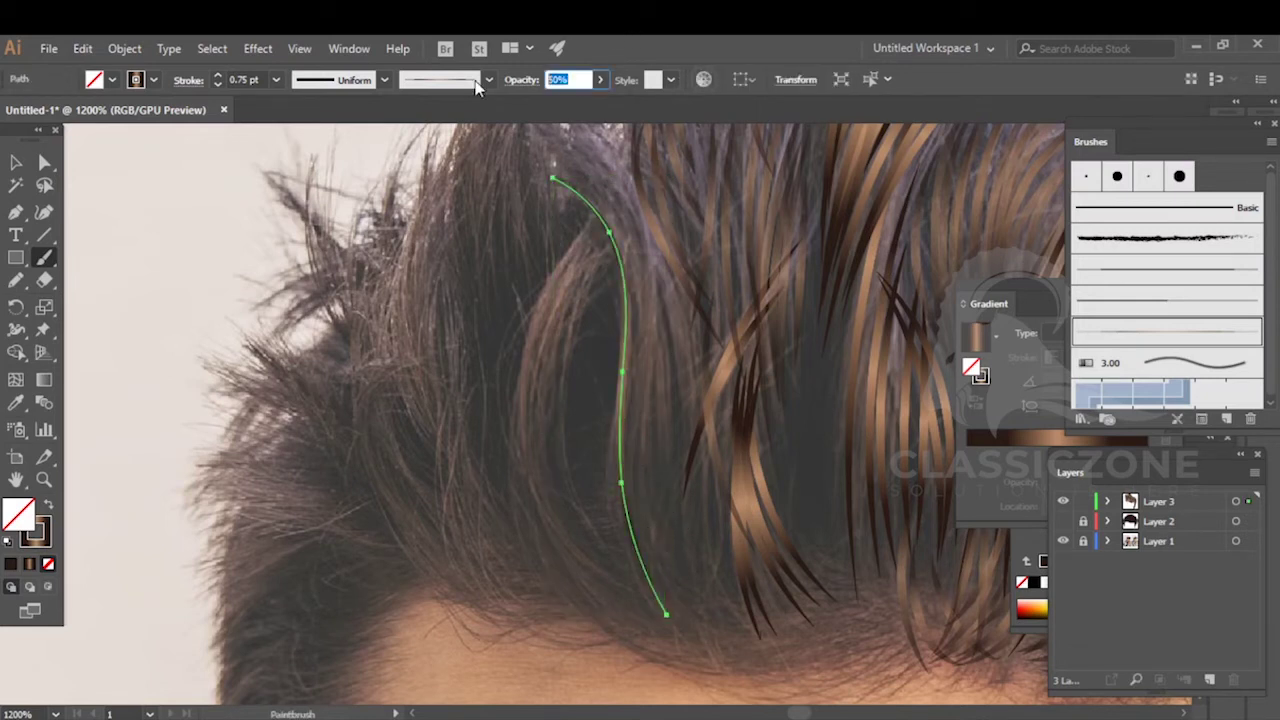
text(100)
key(Return)
key(ctrl+shift+a)
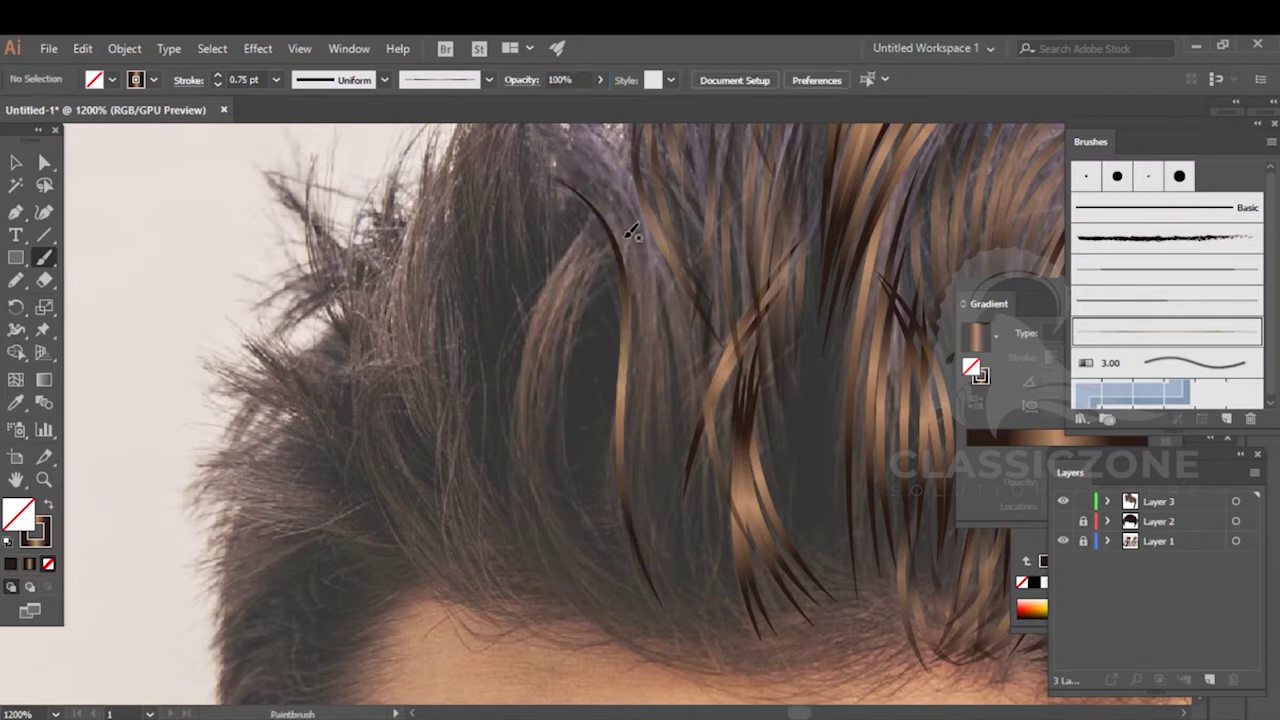
- Add parallel long strands along the right side of the S-curved strand at 100% opacity
drag(566, 174, 625, 243)
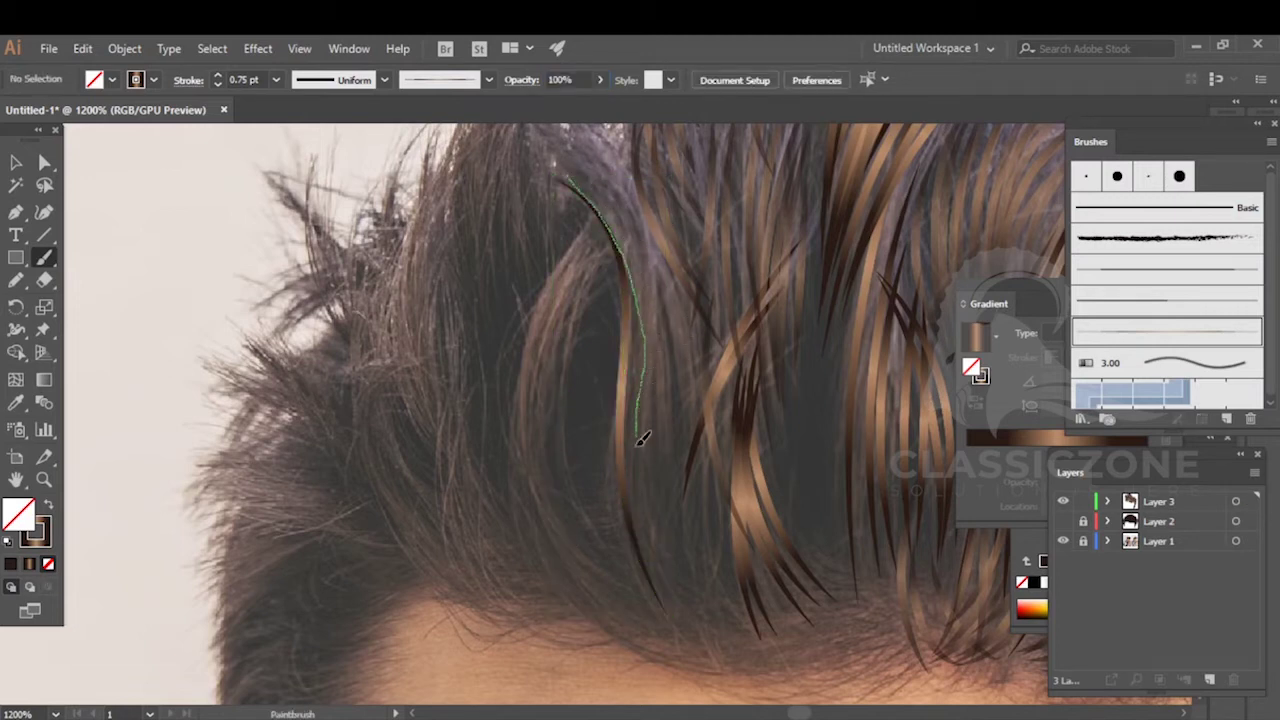
drag(652, 575, 666, 620)
mouse_move(575, 150)
mouse_down()
mouse_move(654, 274)
mouse_move(665, 612)
mouse_up()
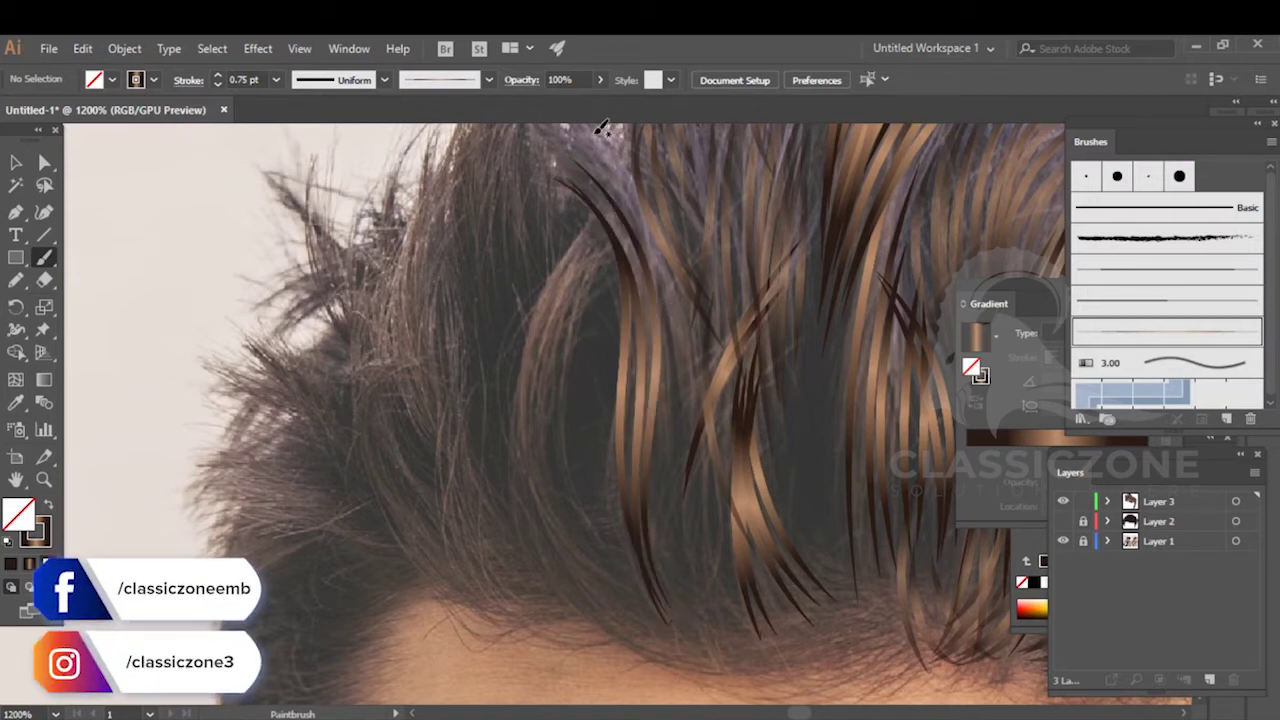
mouse_move(658, 275)
mouse_down()
mouse_move(683, 531)
mouse_move(705, 592)
mouse_up()
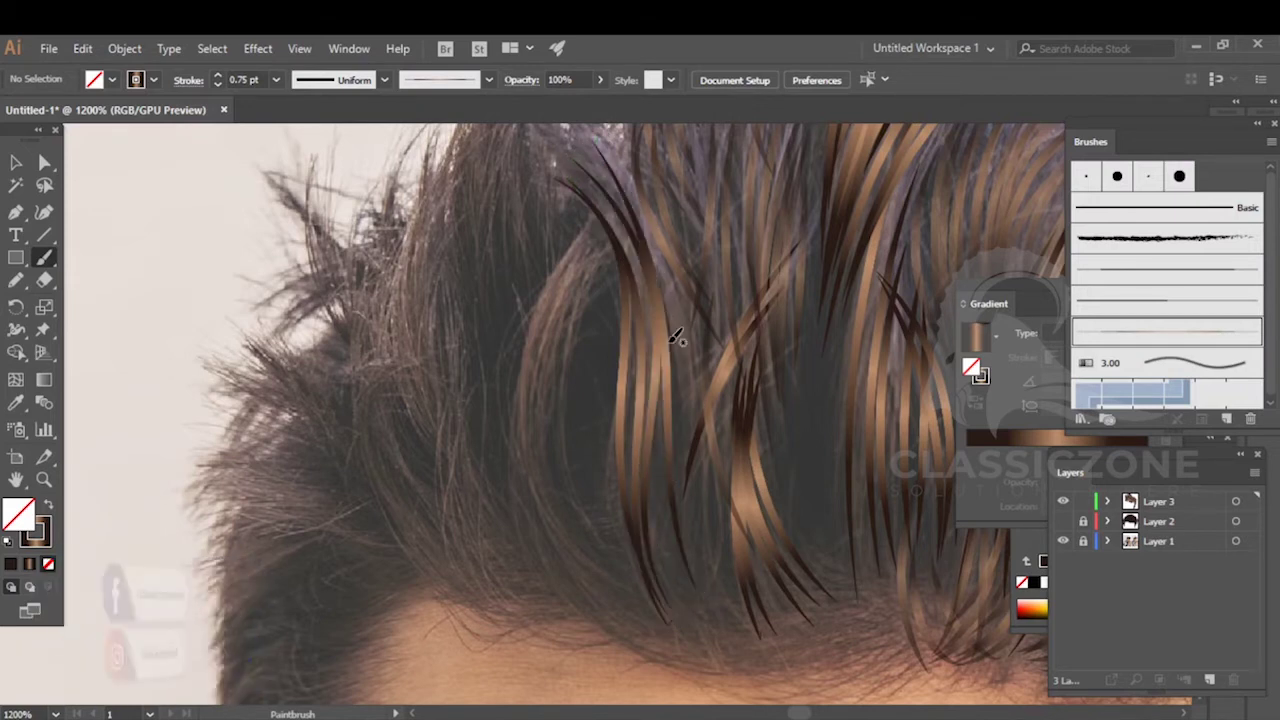
drag(641, 213, 688, 448)
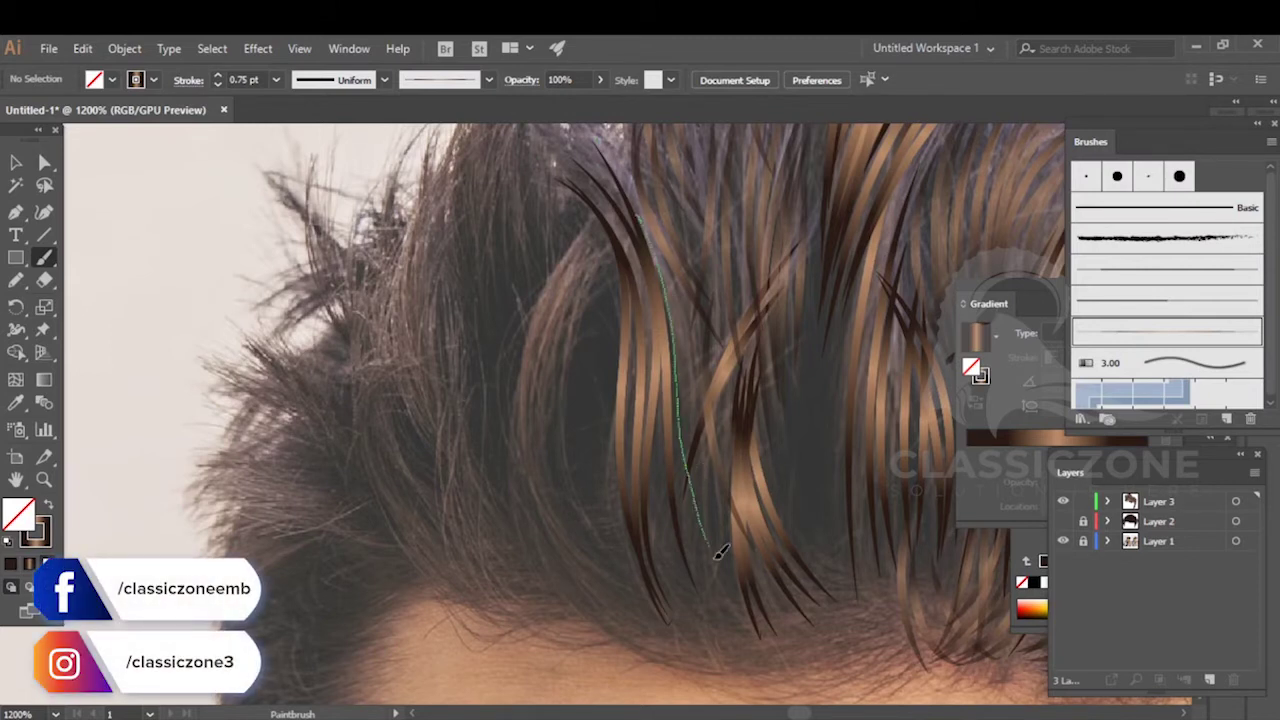
drag(715, 558, 715, 559)
- Paint a tuft of strands bowing outward on the left and sweeping down right to the hairline, filling its inside
key(space)
drag(437, 386, 497, 390)
drag(650, 194, 651, 209)
mouse_move(586, 368)
mouse_down()
mouse_move(597, 525)
mouse_move(684, 628)
mouse_up()
drag(653, 212, 601, 416)
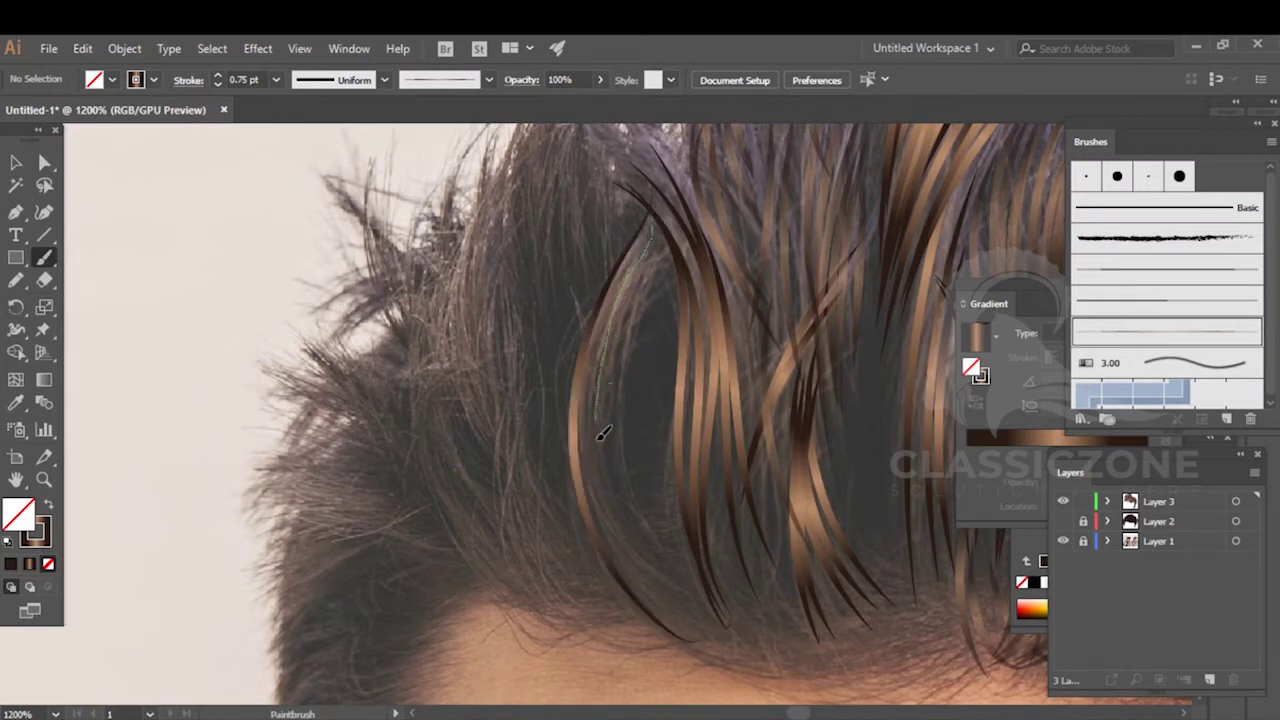
drag(706, 636, 708, 637)
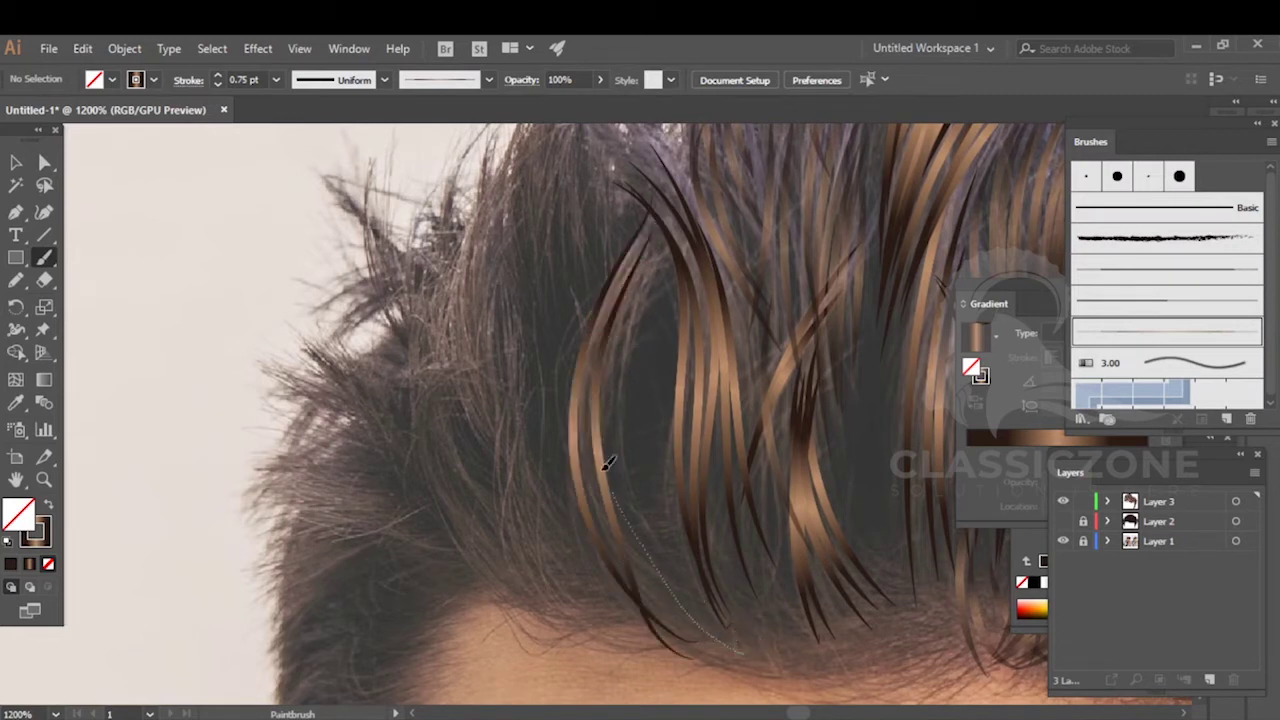
drag(634, 285, 630, 402)
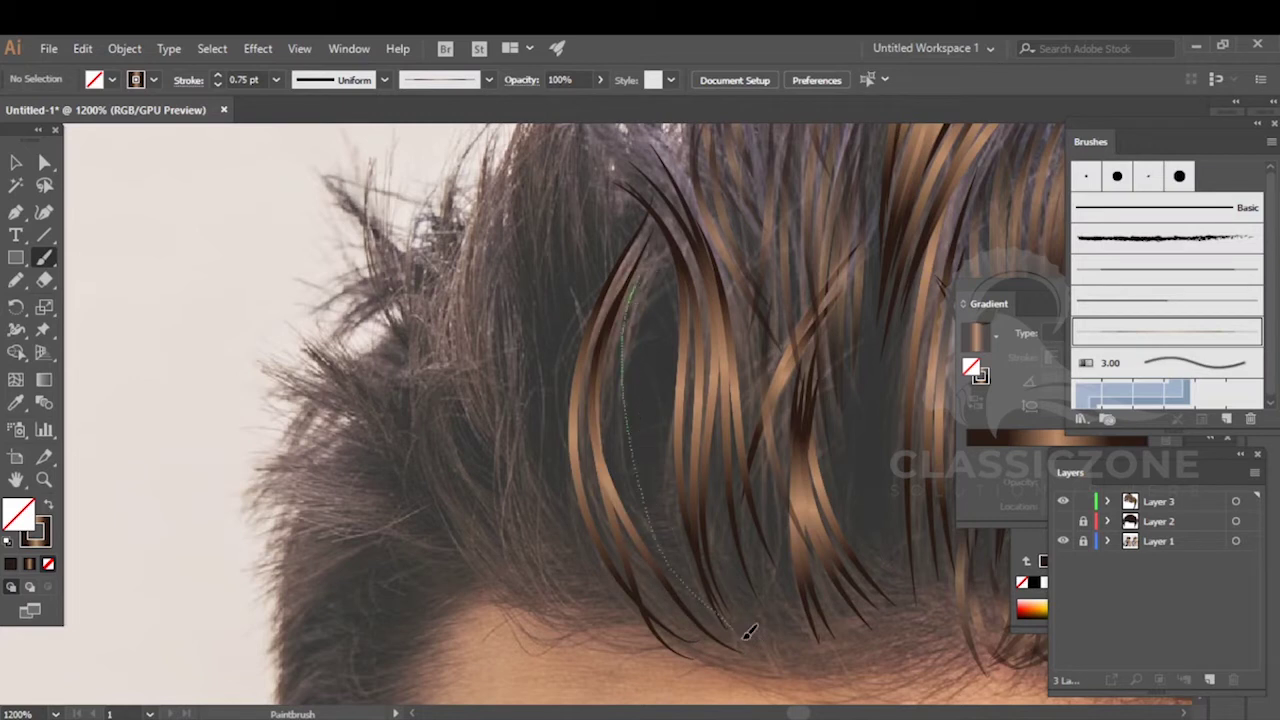
drag(742, 627, 743, 628)
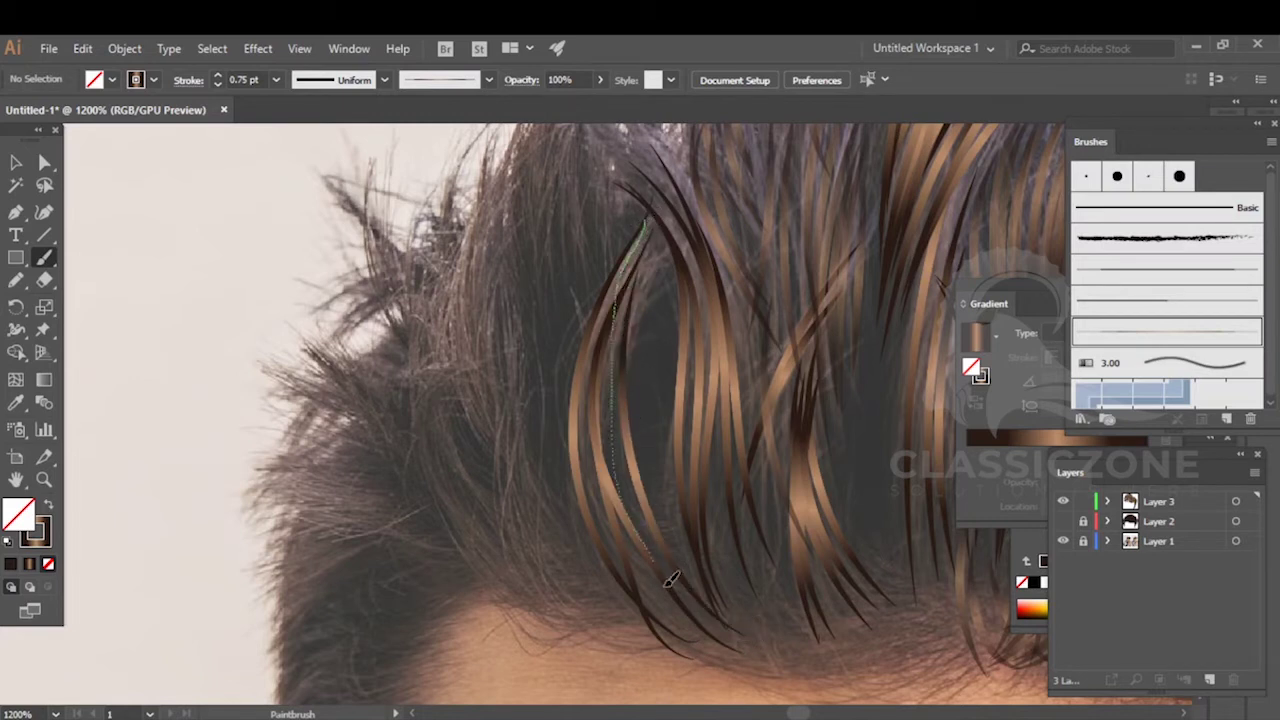
drag(663, 565, 676, 600)
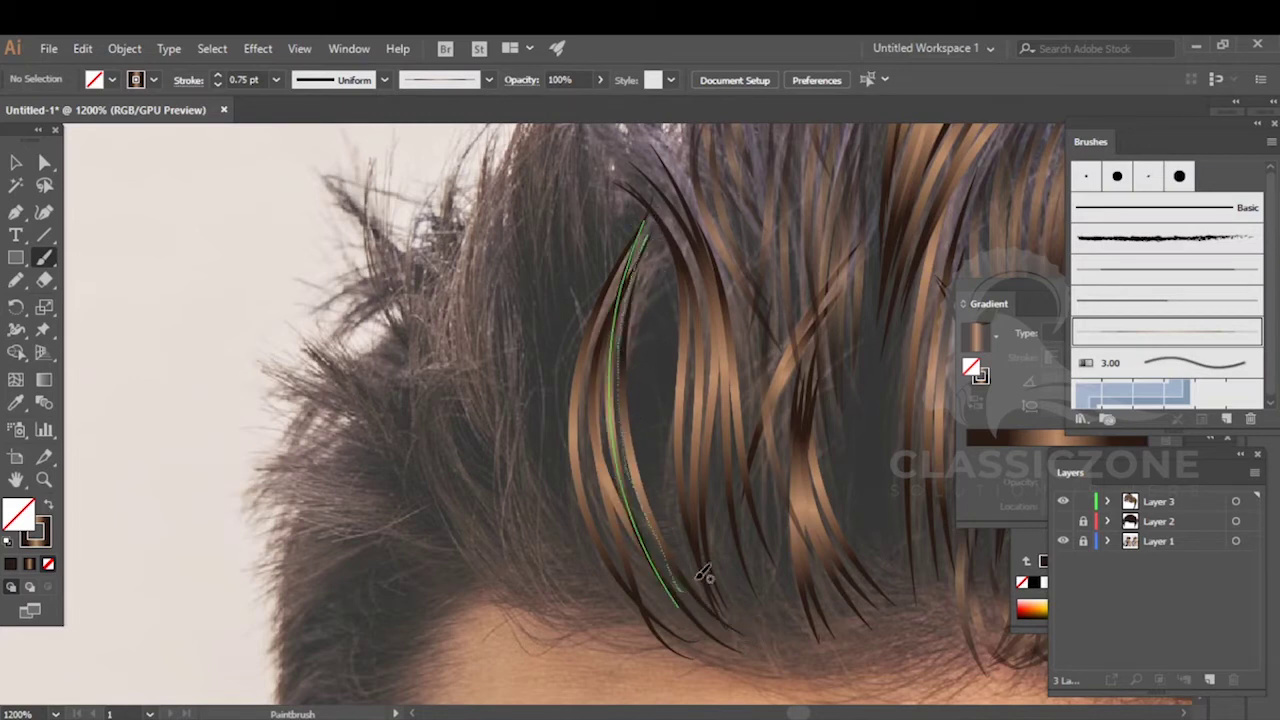
mouse_move(666, 212)
mouse_down()
mouse_move(631, 357)
mouse_move(656, 559)
mouse_move(706, 630)
mouse_up()
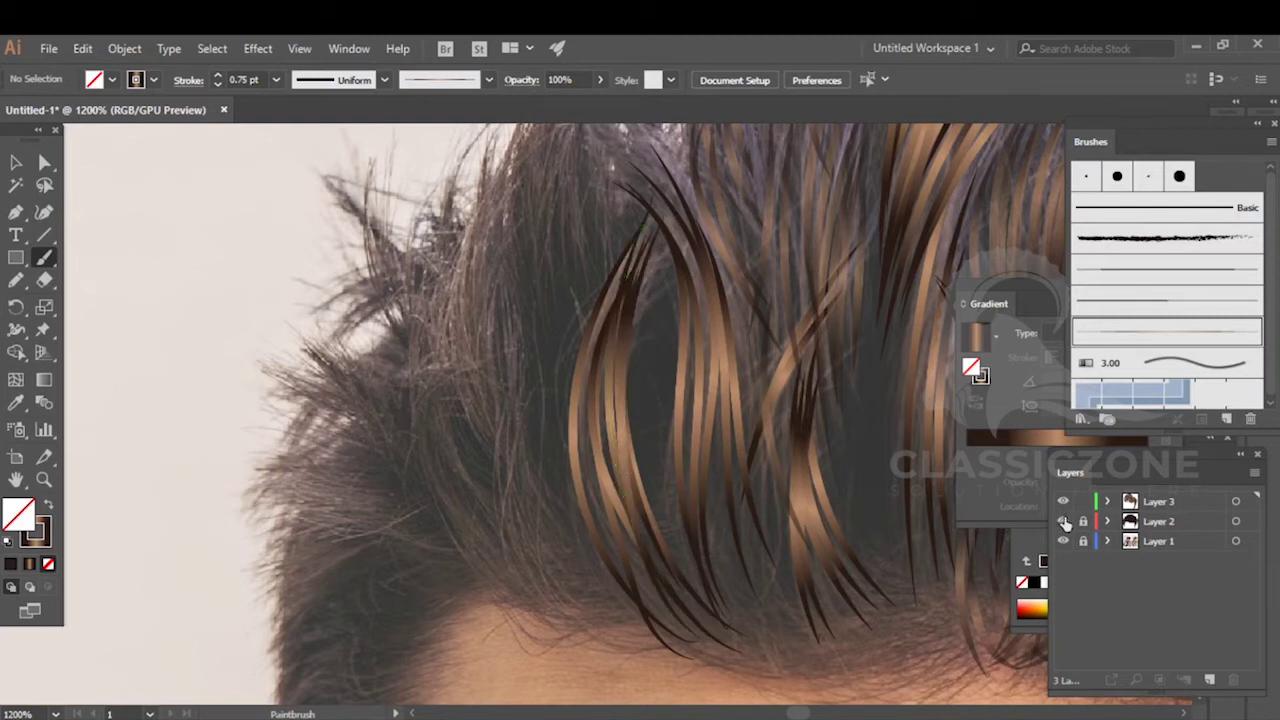
- Toggle Layer 2 on and off to check the new strands against the dark hair shape
click(1063, 521)
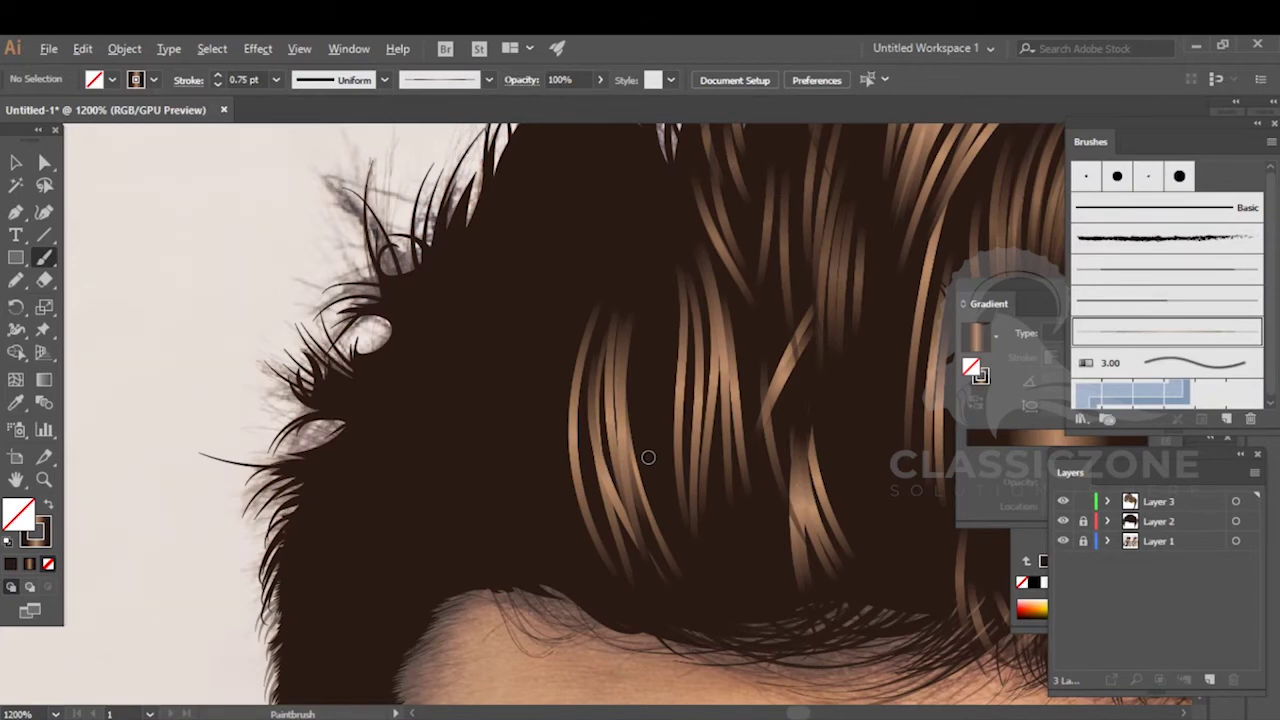
scroll(648, 457, down, 3)
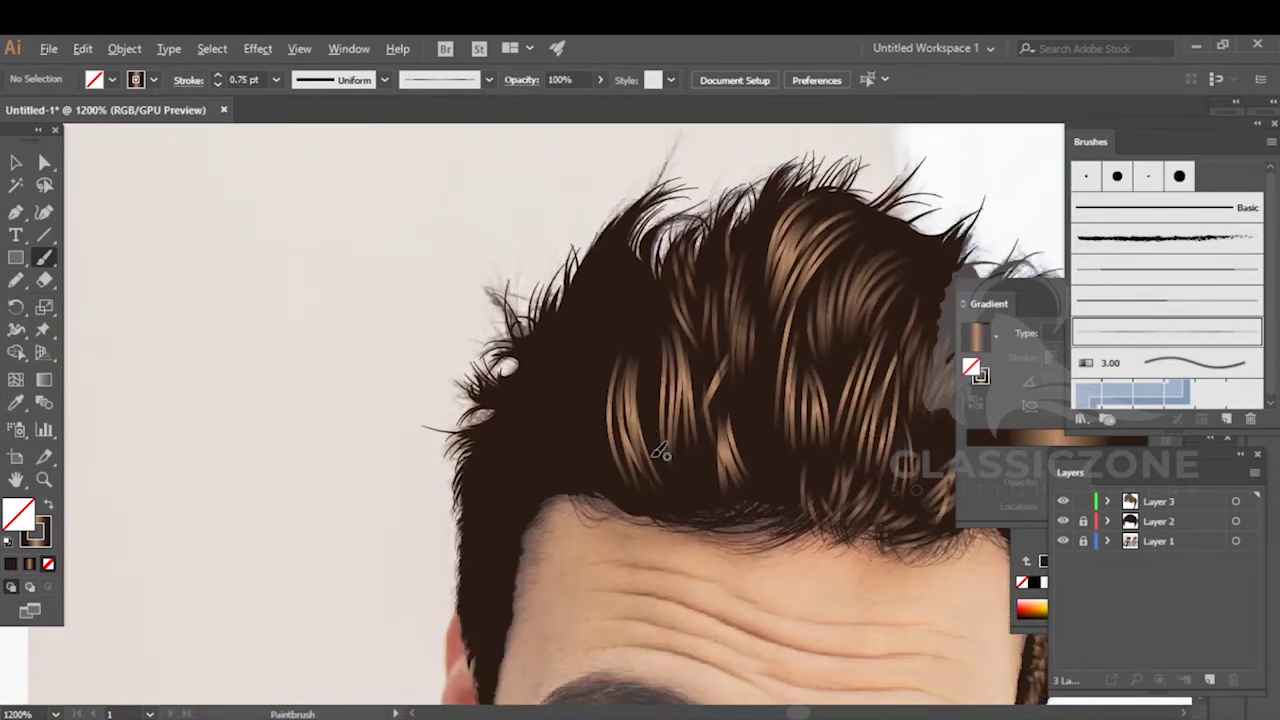
scroll(655, 455, down, 1)
drag(588, 460, 409, 420)
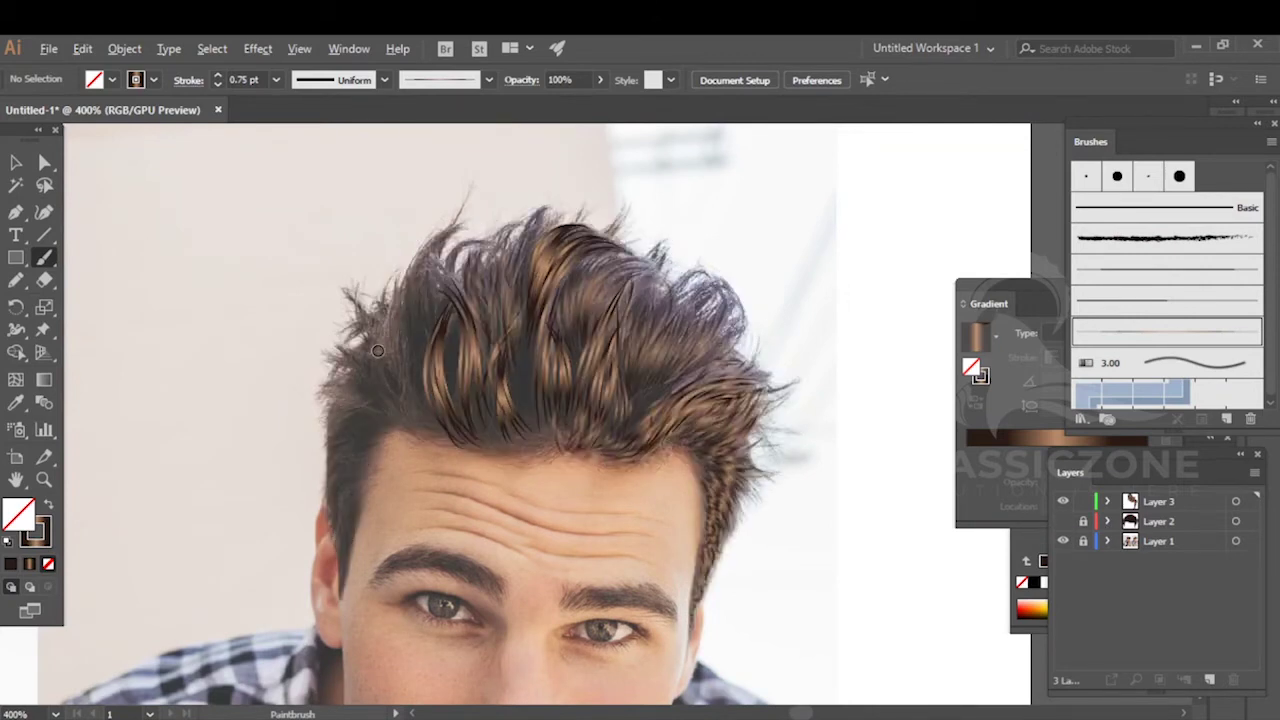
- Paint a small tuft of short curved strands on the far left side of the hair
scroll(380, 352, up, 3)
drag(440, 297, 614, 329)
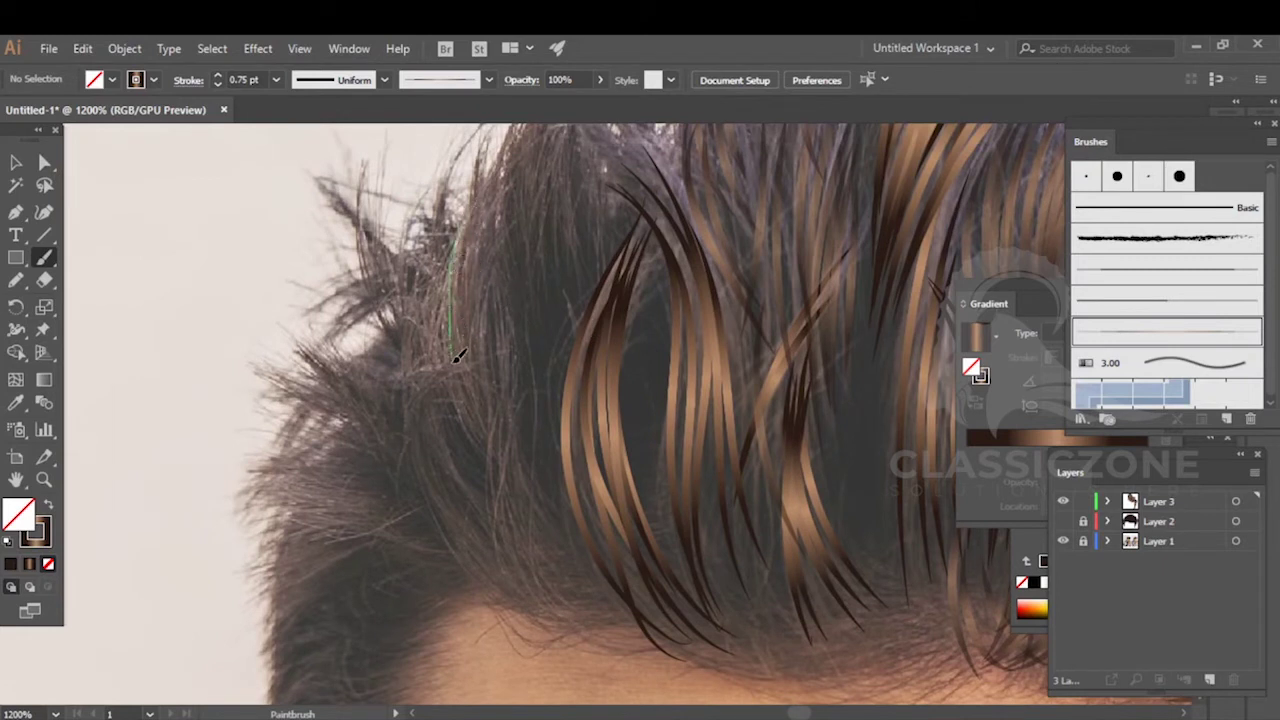
drag(487, 437, 486, 441)
drag(467, 355, 486, 444)
drag(466, 278, 494, 415)
drag(482, 238, 498, 412)
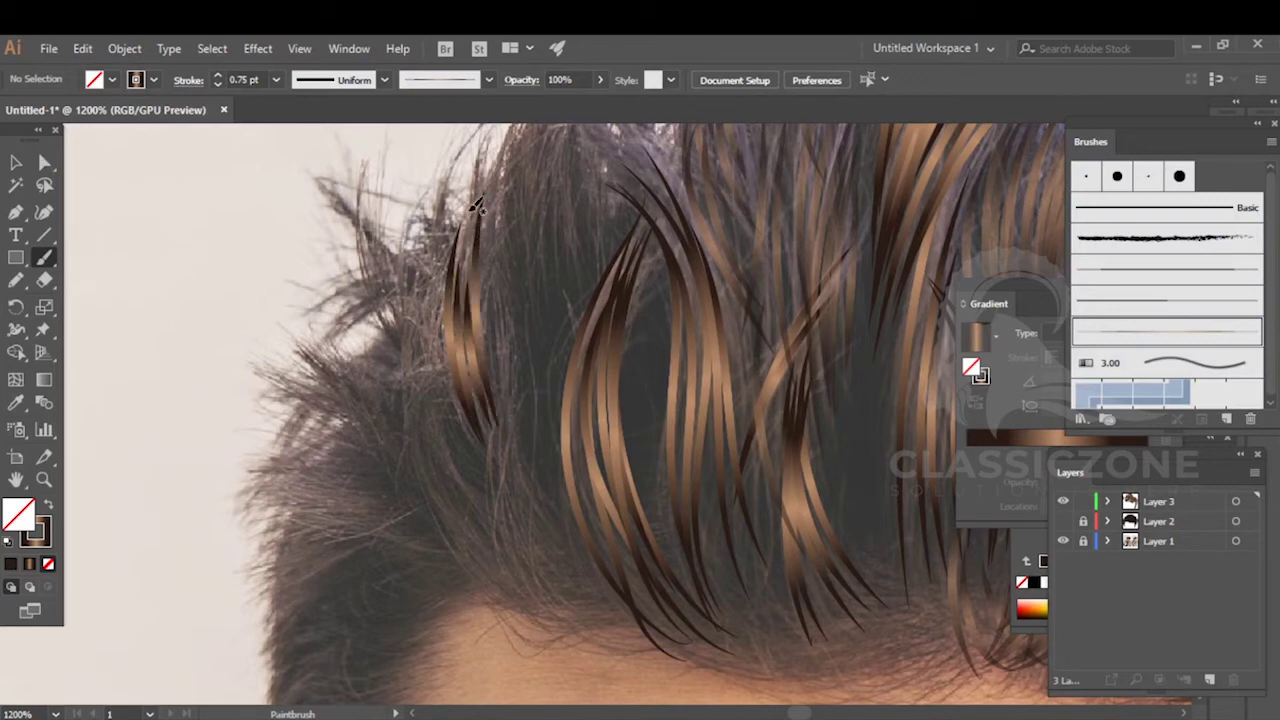
- Finish the far-left tuft and paint curved strands from its lower end sweeping down to the hairline
drag(471, 231, 475, 377)
scroll(505, 225, up, 3)
mouse_move(518, 185)
mouse_down()
mouse_move(494, 243)
mouse_move(491, 391)
mouse_move(511, 481)
mouse_up()
scroll(567, 262, down, 5)
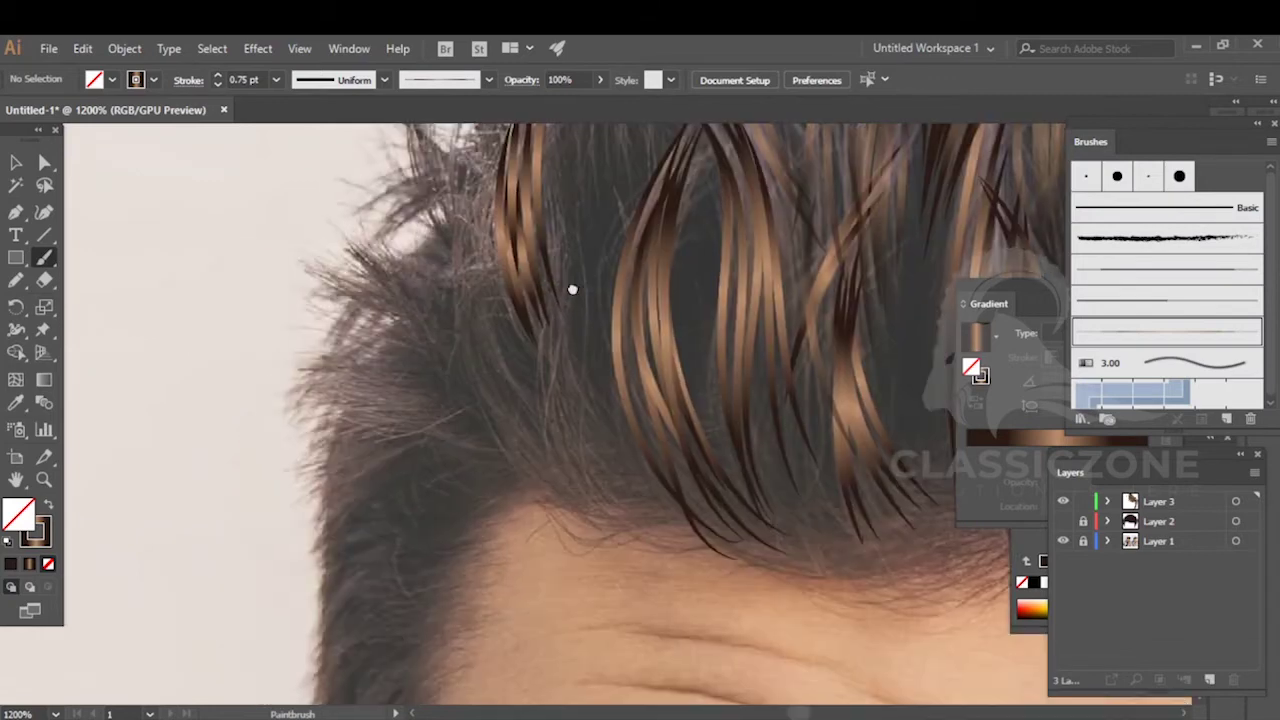
mouse_move(563, 237)
mouse_down()
mouse_move(563, 437)
mouse_move(652, 510)
mouse_up()
mouse_move(563, 340)
mouse_down()
mouse_move(586, 429)
mouse_move(717, 540)
mouse_up()
mouse_move(521, 339)
mouse_down()
mouse_move(522, 364)
mouse_move(628, 518)
mouse_move(705, 533)
mouse_up()
drag(660, 480, 734, 520)
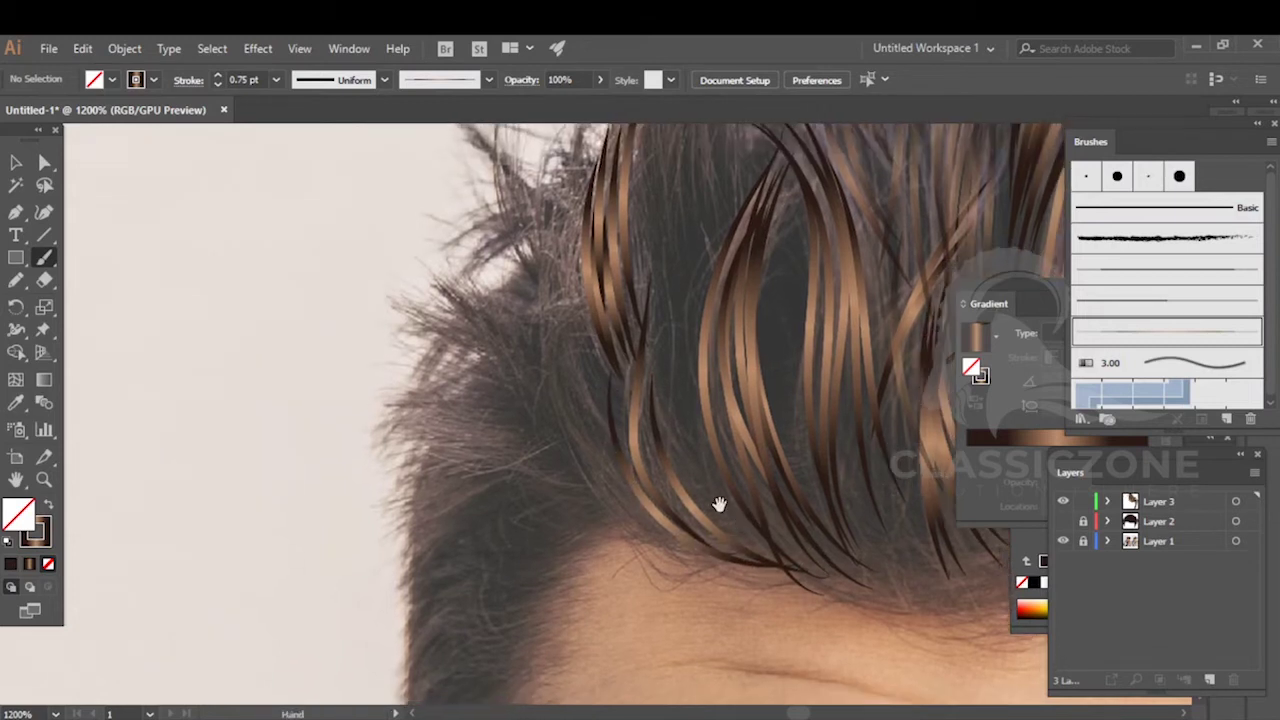
- Paint long curved strands along the outer left of that tuft, bending down right to meet at the hairline
drag(546, 254, 603, 480)
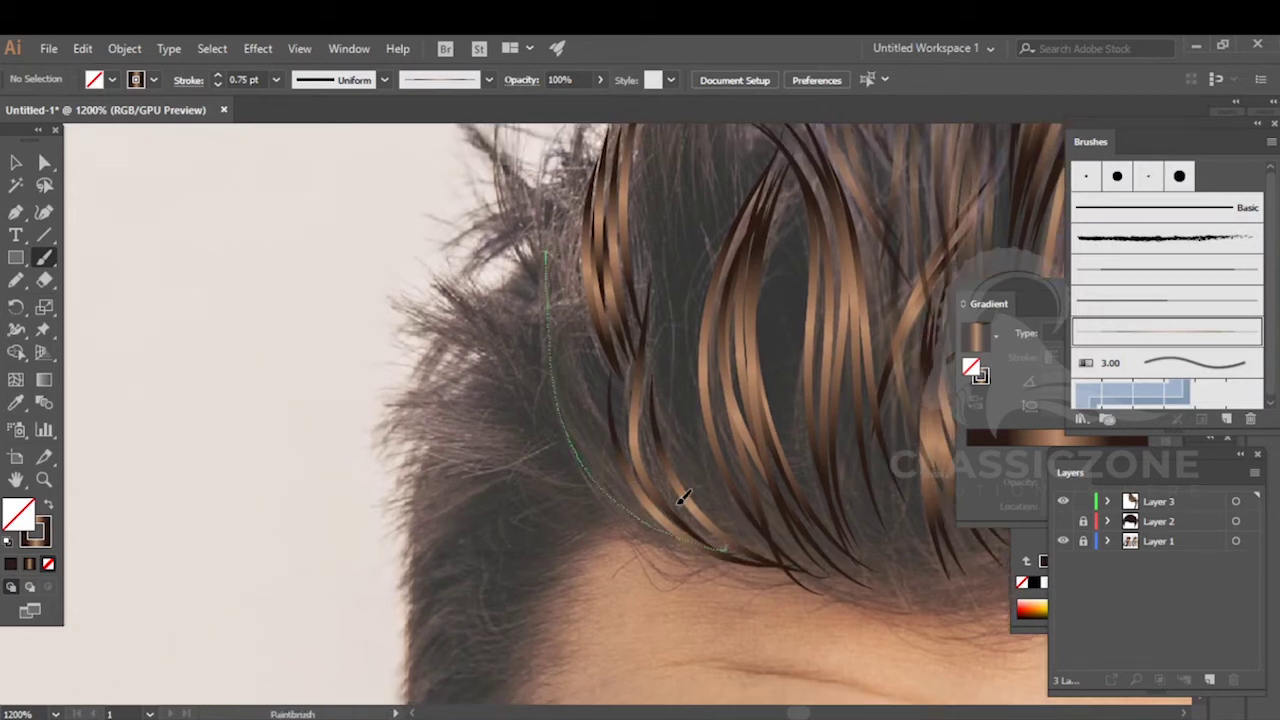
drag(715, 527, 717, 529)
mouse_move(562, 308)
mouse_down()
mouse_move(586, 400)
mouse_move(729, 541)
mouse_up()
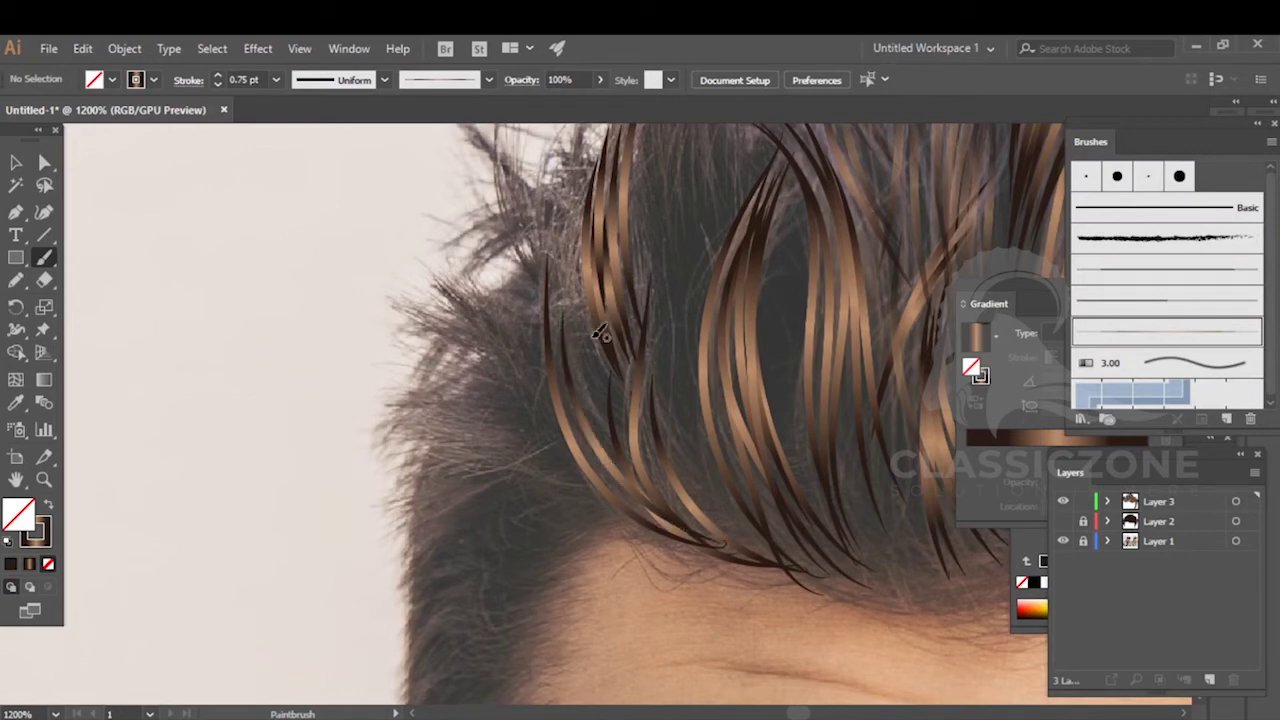
drag(575, 194, 566, 326)
drag(688, 534, 699, 537)
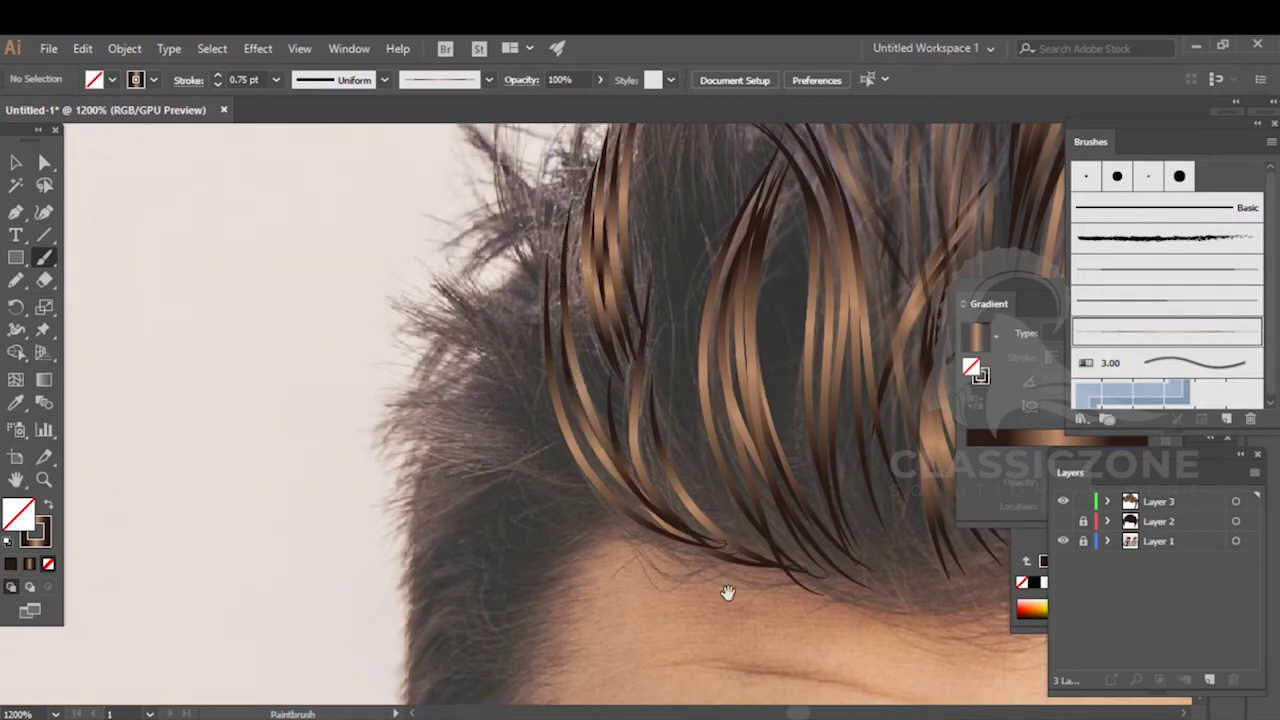
drag(634, 335, 716, 531)
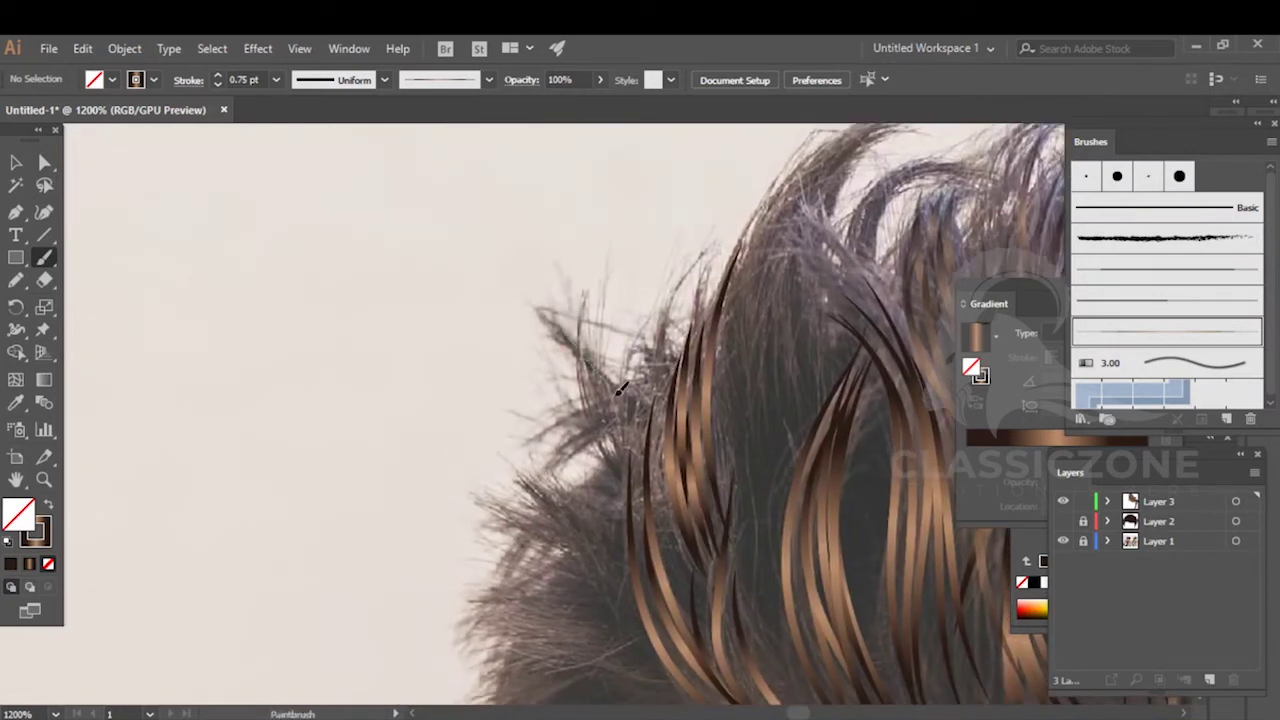
- Paint a long strand from the outer left spike and short arched strands along the upper temple edge
mouse_move(676, 573)
mouse_down()
mouse_move(715, 614)
mouse_move(809, 374)
mouse_up()
drag(779, 443, 612, 390)
mouse_move(610, 437)
mouse_down()
mouse_move(680, 398)
mouse_move(584, 350)
mouse_up()
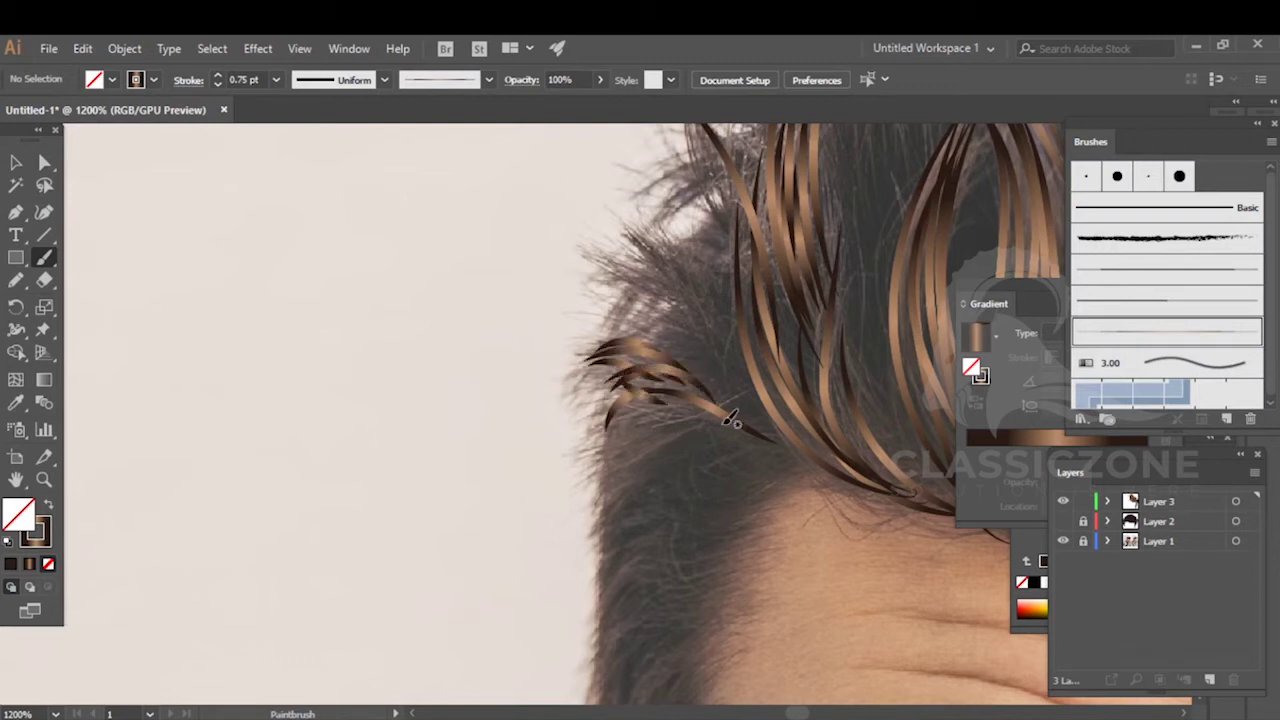
mouse_move(705, 425)
mouse_down()
mouse_move(670, 316)
mouse_move(625, 317)
mouse_move(574, 342)
mouse_move(563, 386)
mouse_move(705, 378)
mouse_up()
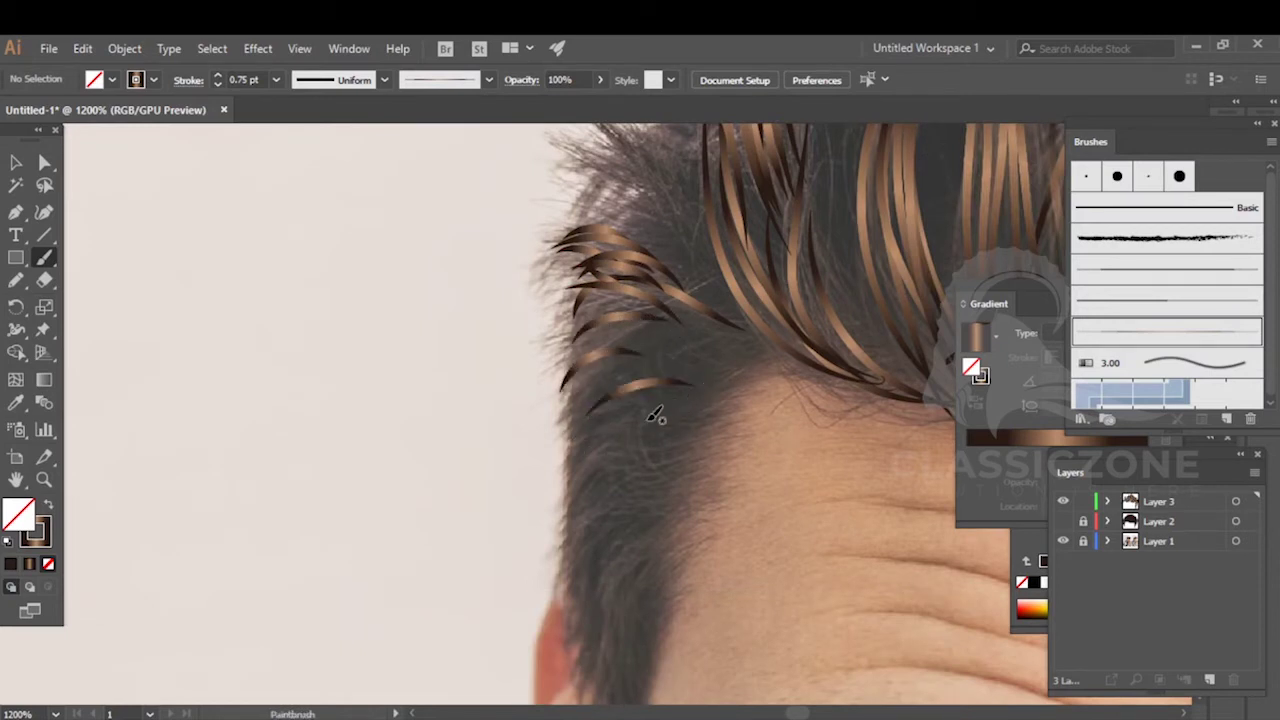
drag(630, 404, 650, 406)
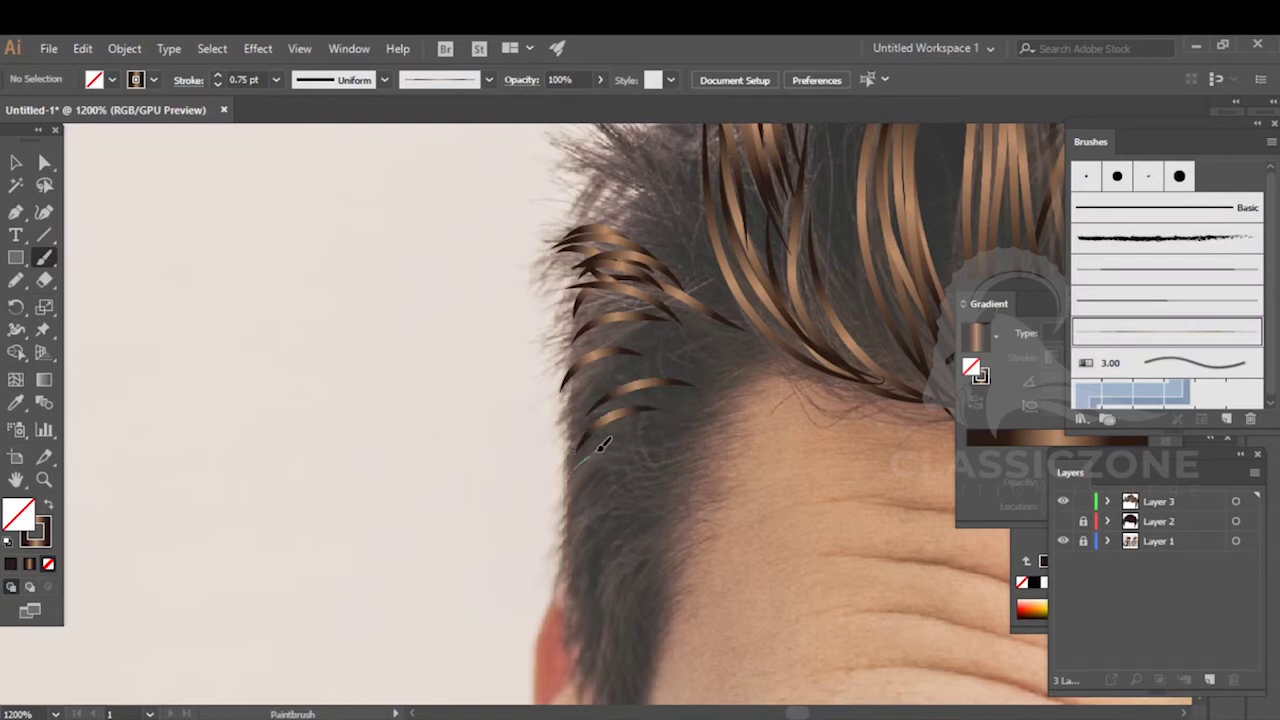
- Paint rows of short arched strands down the left sideburn, tapering to its tip beside the ear
key(space)
mouse_move(628, 482)
mouse_down()
mouse_move(674, 369)
mouse_move(645, 389)
mouse_move(631, 420)
mouse_move(702, 383)
mouse_move(657, 398)
mouse_move(634, 436)
mouse_move(662, 417)
mouse_move(641, 486)
mouse_up()
drag(692, 452, 650, 505)
mouse_move(673, 497)
mouse_down()
mouse_move(706, 380)
mouse_move(680, 443)
mouse_up()
mouse_move(722, 405)
mouse_down()
mouse_move(652, 476)
mouse_move(692, 541)
mouse_up()
drag(708, 490, 688, 575)
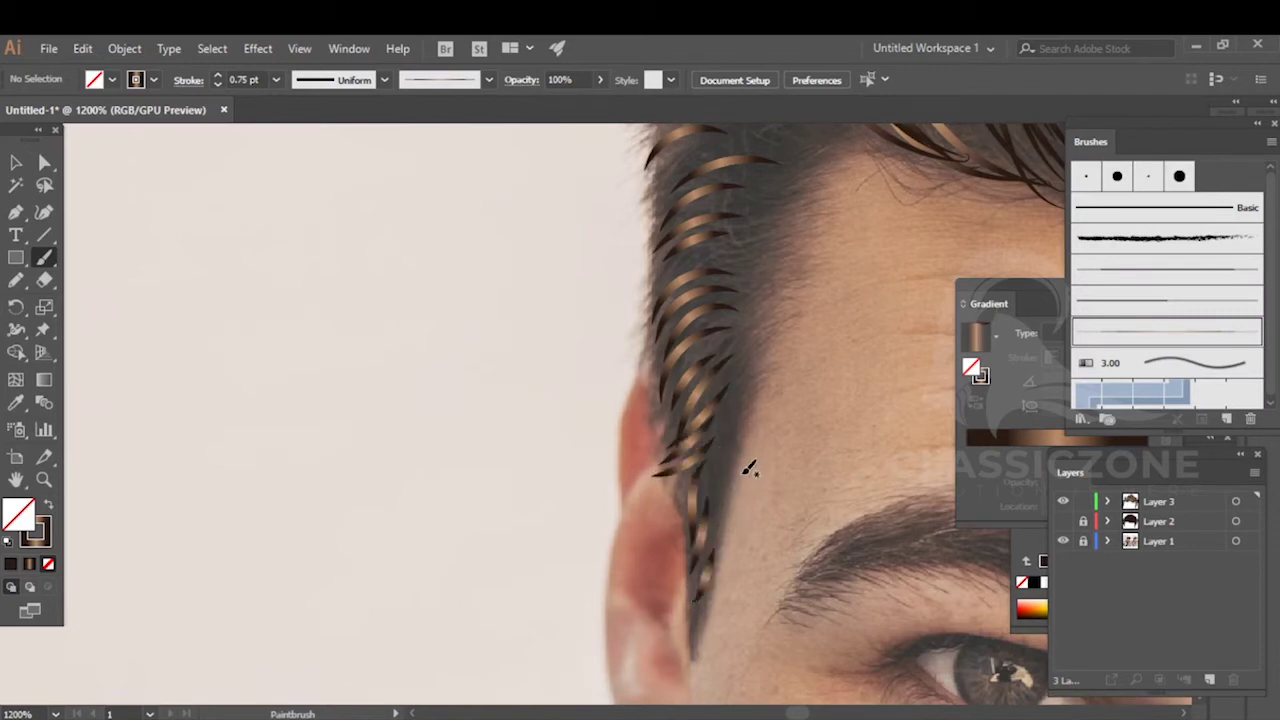
- Fill the gaps at the upper left temple with more arched strands reaching toward the hairline corner
mouse_move(714, 477)
mouse_down()
mouse_move(735, 362)
mouse_move(710, 346)
mouse_move(722, 330)
mouse_up()
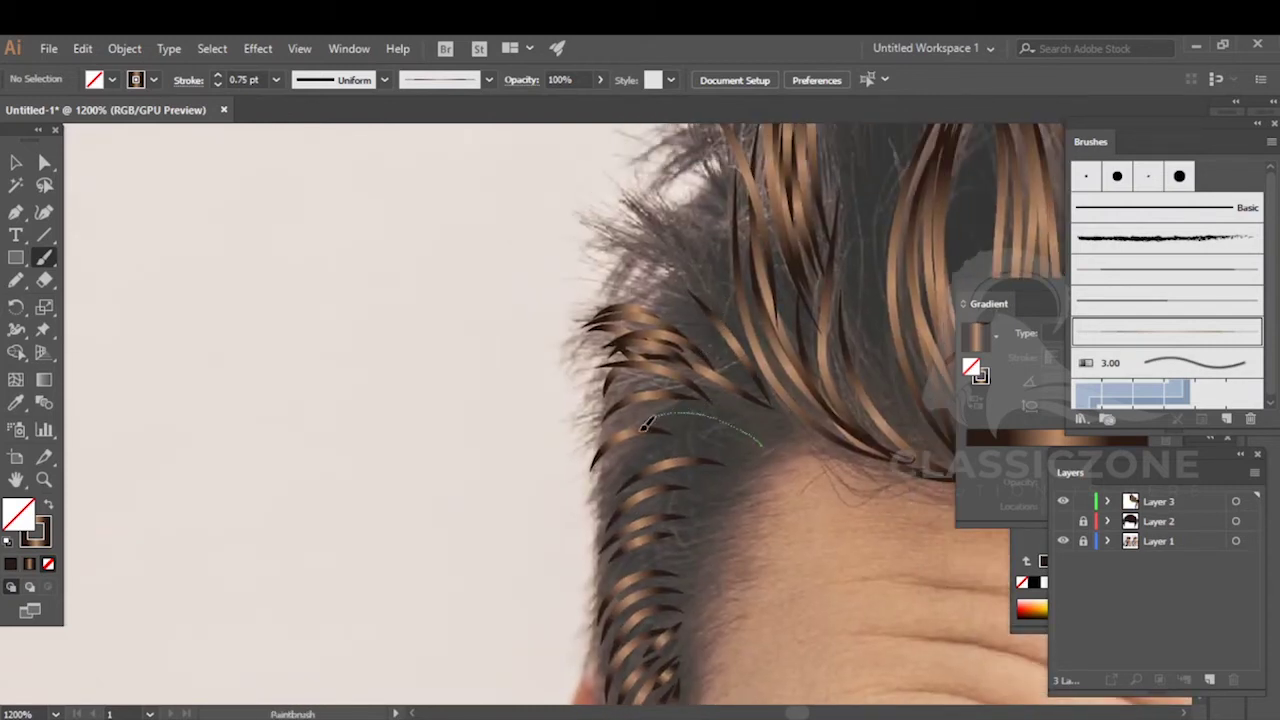
mouse_move(651, 423)
mouse_down()
mouse_move(714, 417)
mouse_move(758, 444)
mouse_up()
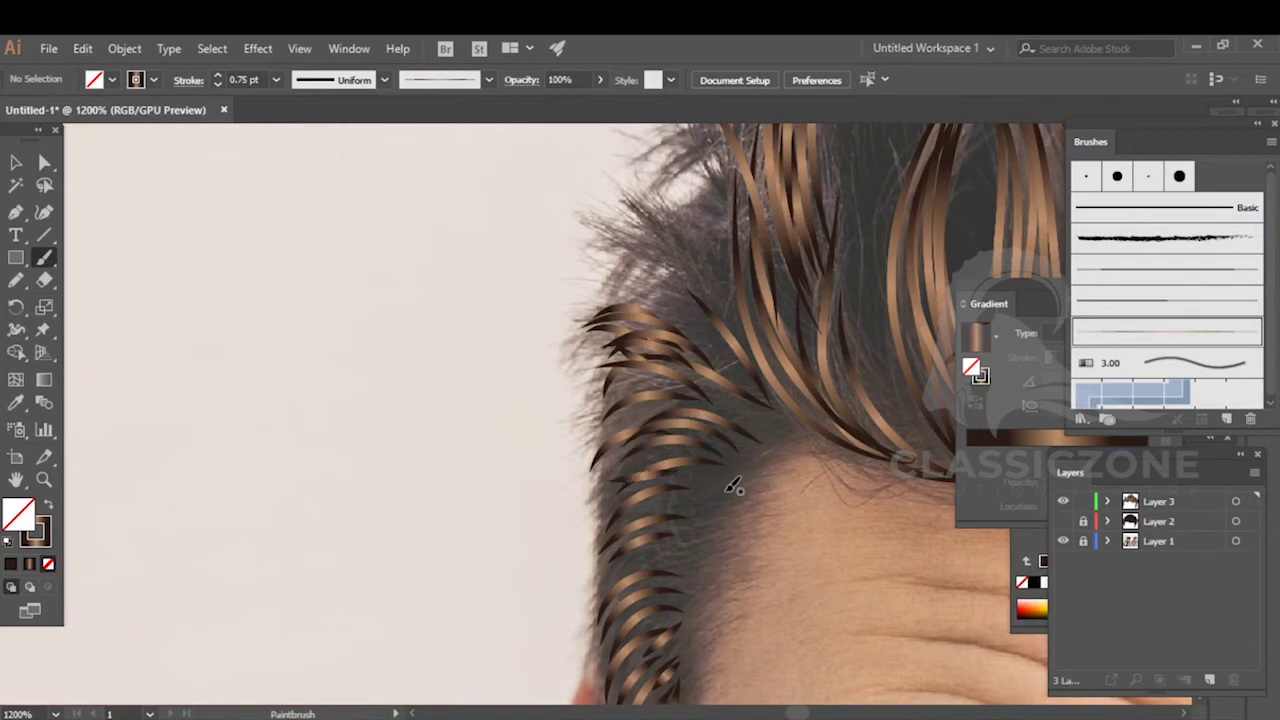
drag(678, 522, 646, 449)
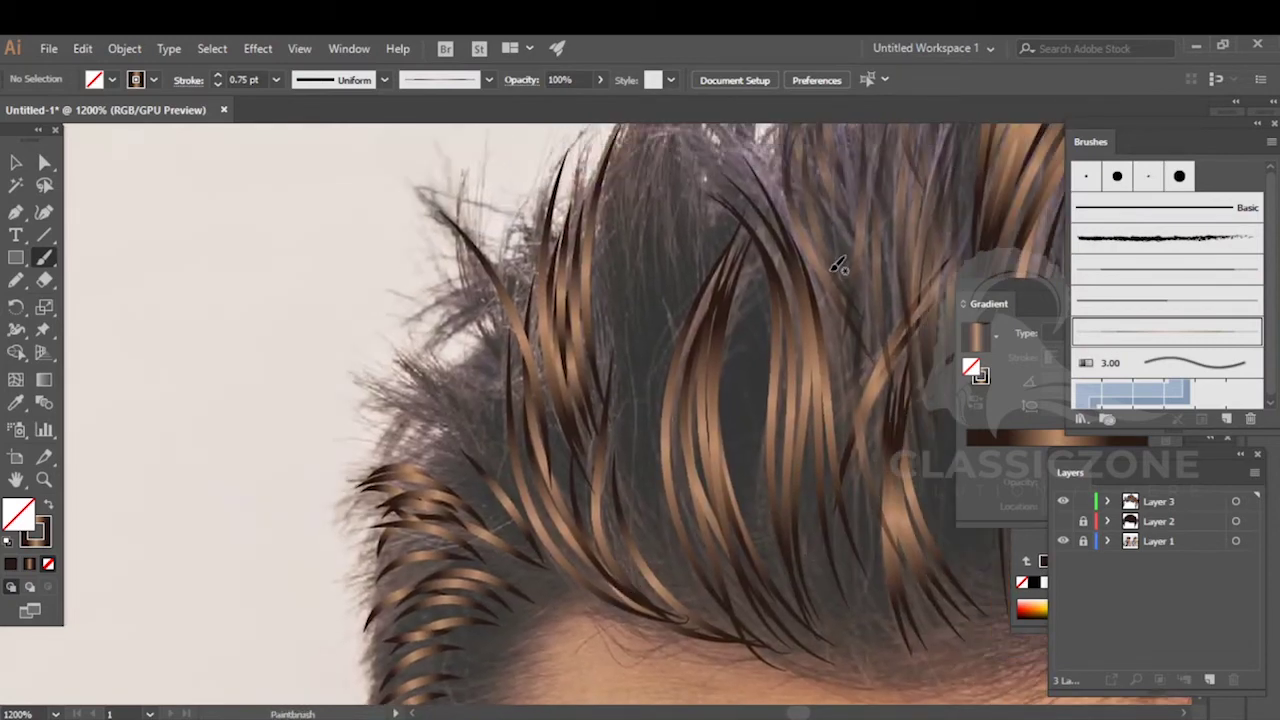
- Pick up the 50% opacity style from an existing strand and paint faint vertical strands below the upper-left crest
click(823, 240)
key(b)
scroll(678, 248, up, 3)
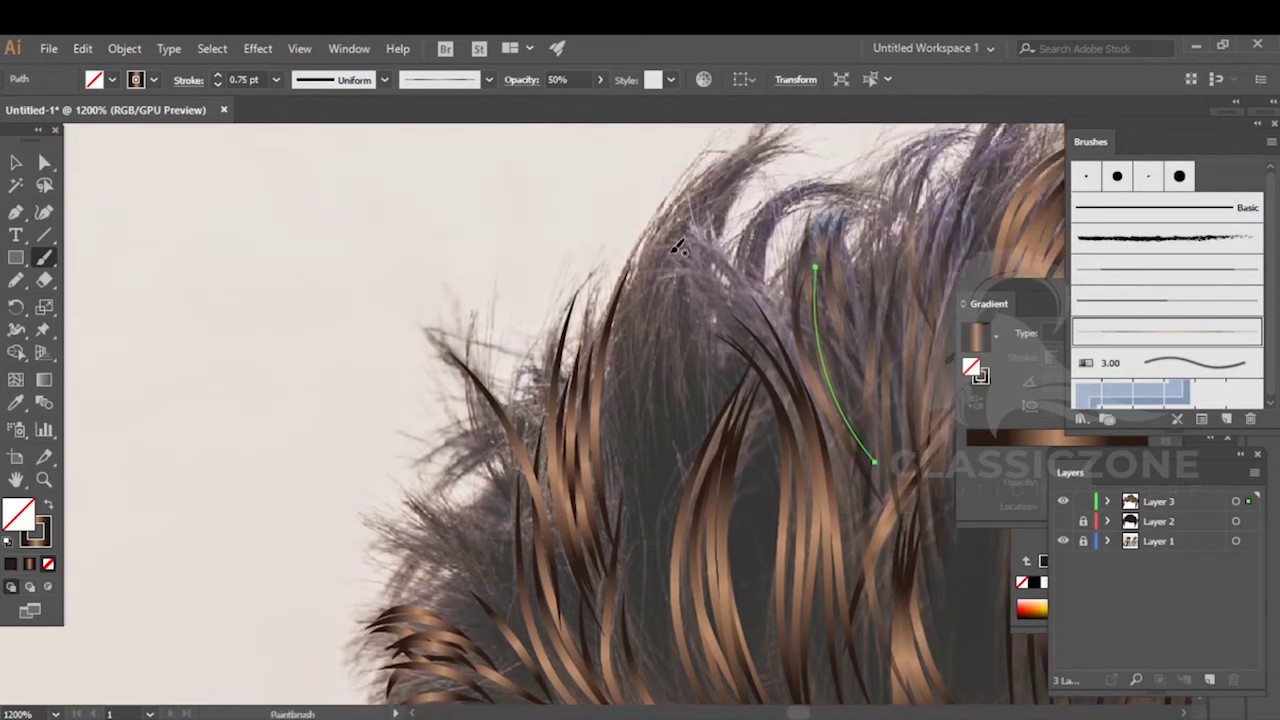
drag(634, 412, 656, 560)
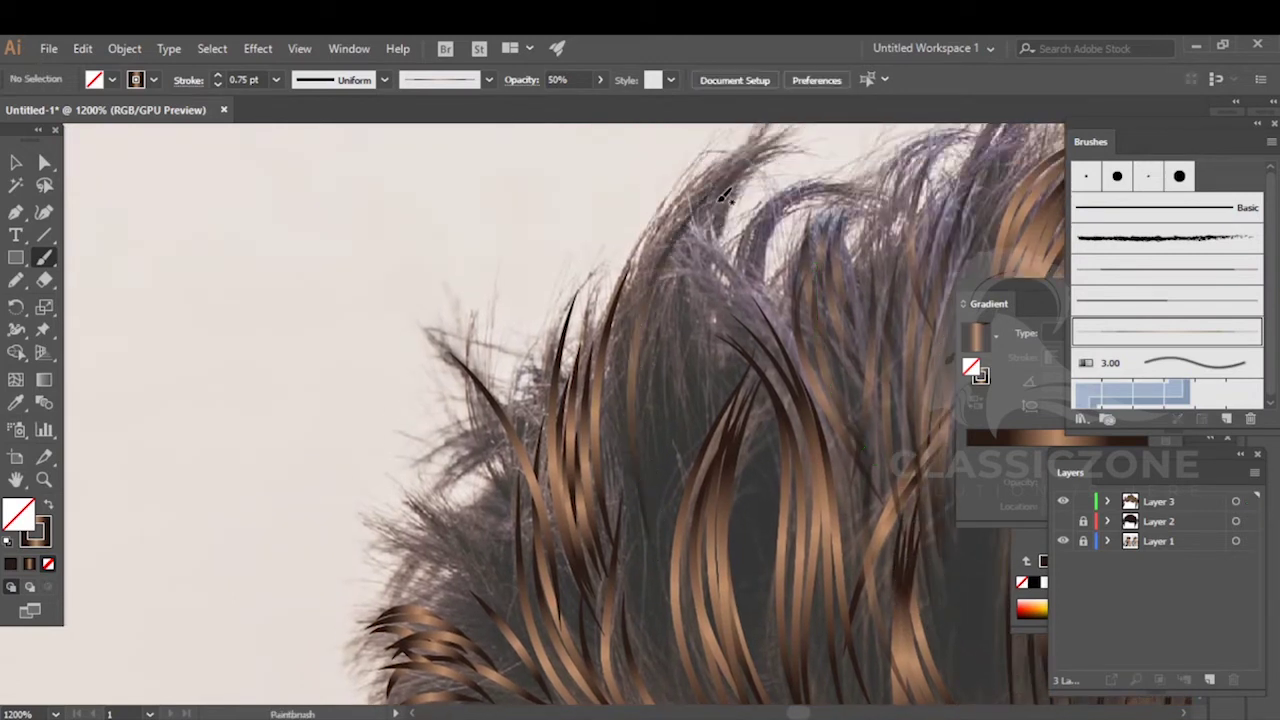
drag(772, 338, 797, 452)
drag(688, 240, 728, 413)
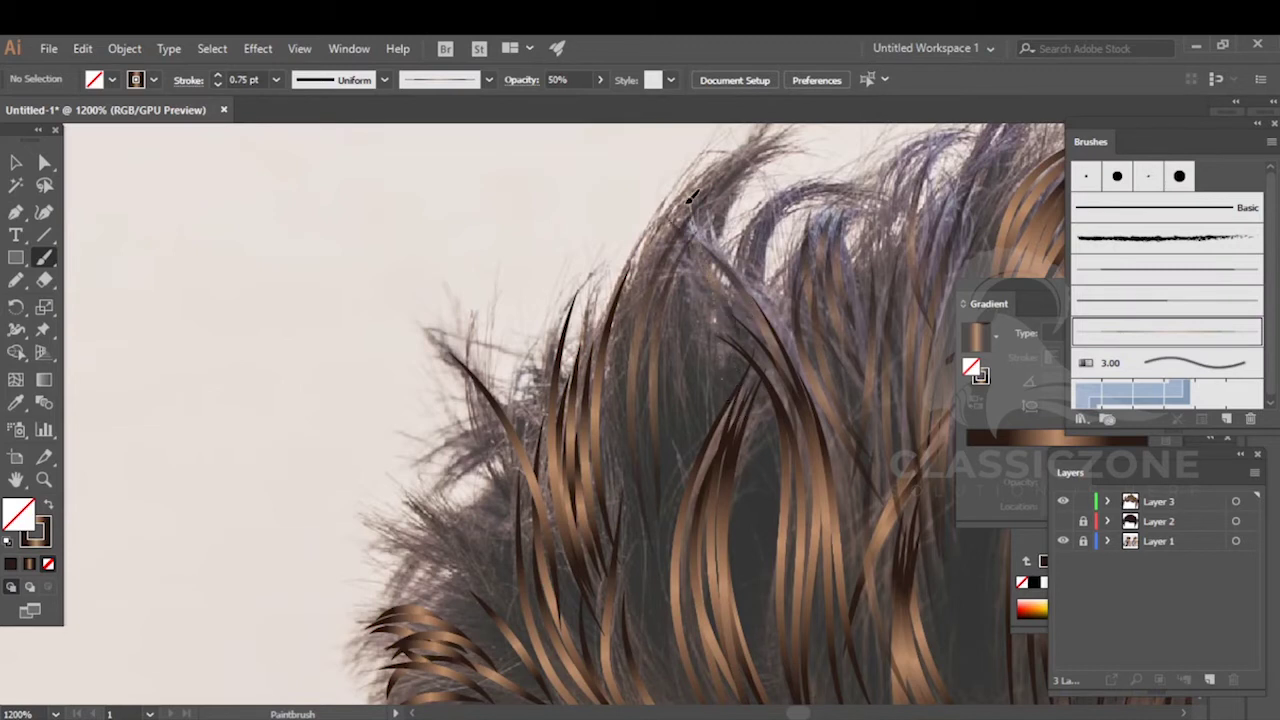
drag(724, 442, 726, 444)
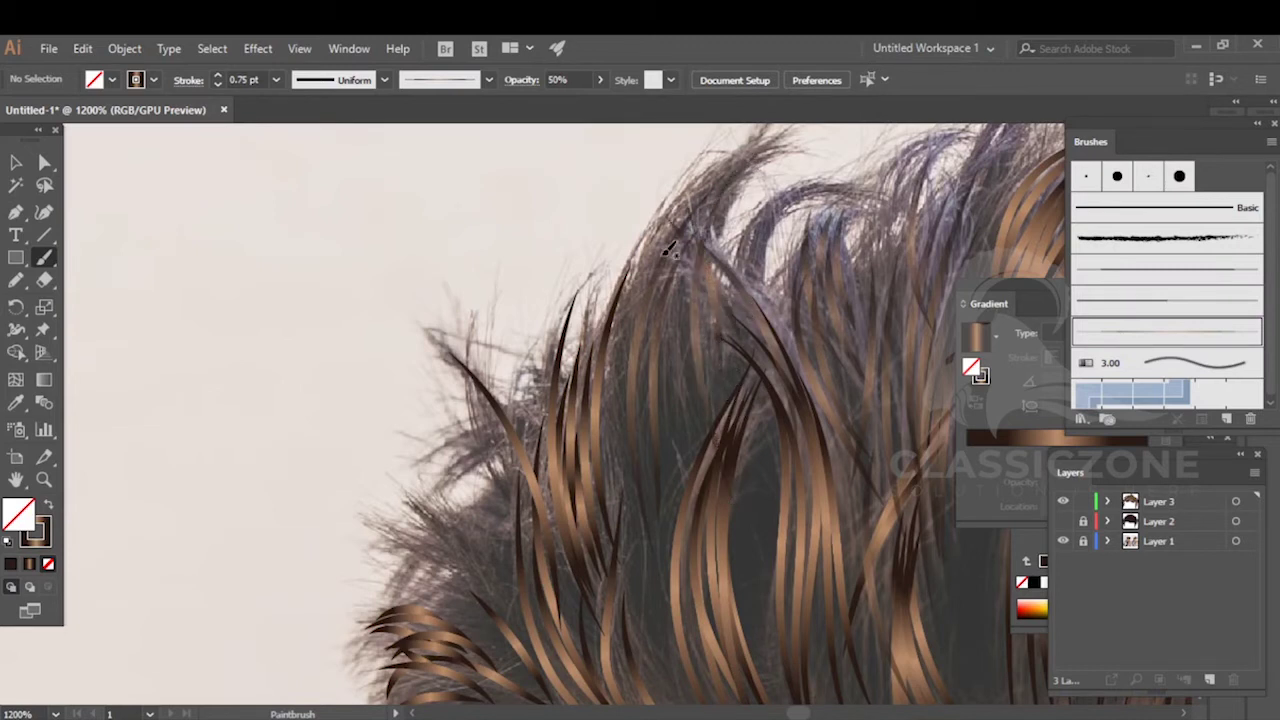
mouse_move(671, 366)
mouse_down()
mouse_move(681, 440)
mouse_move(662, 547)
mouse_up()
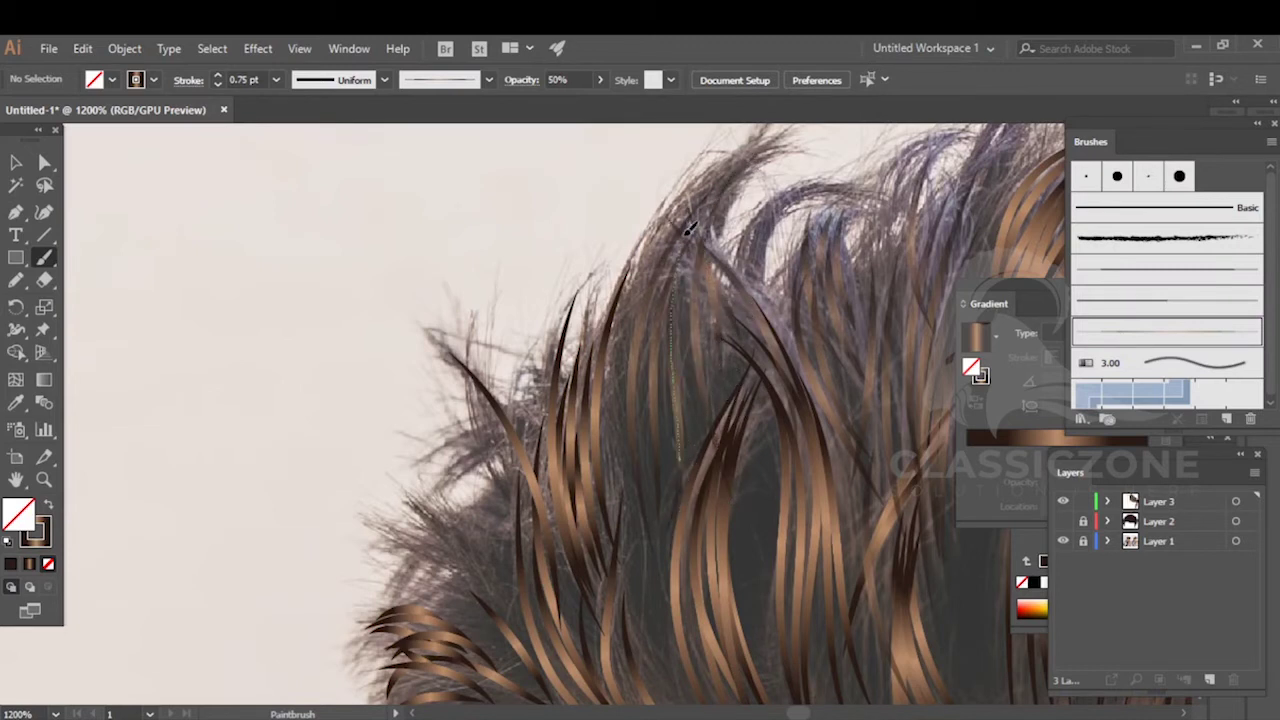
- Add longer 50% opacity strands from the upper-left crest down through the dark gap between the two left tufts
drag(713, 184, 703, 313)
drag(668, 508, 666, 511)
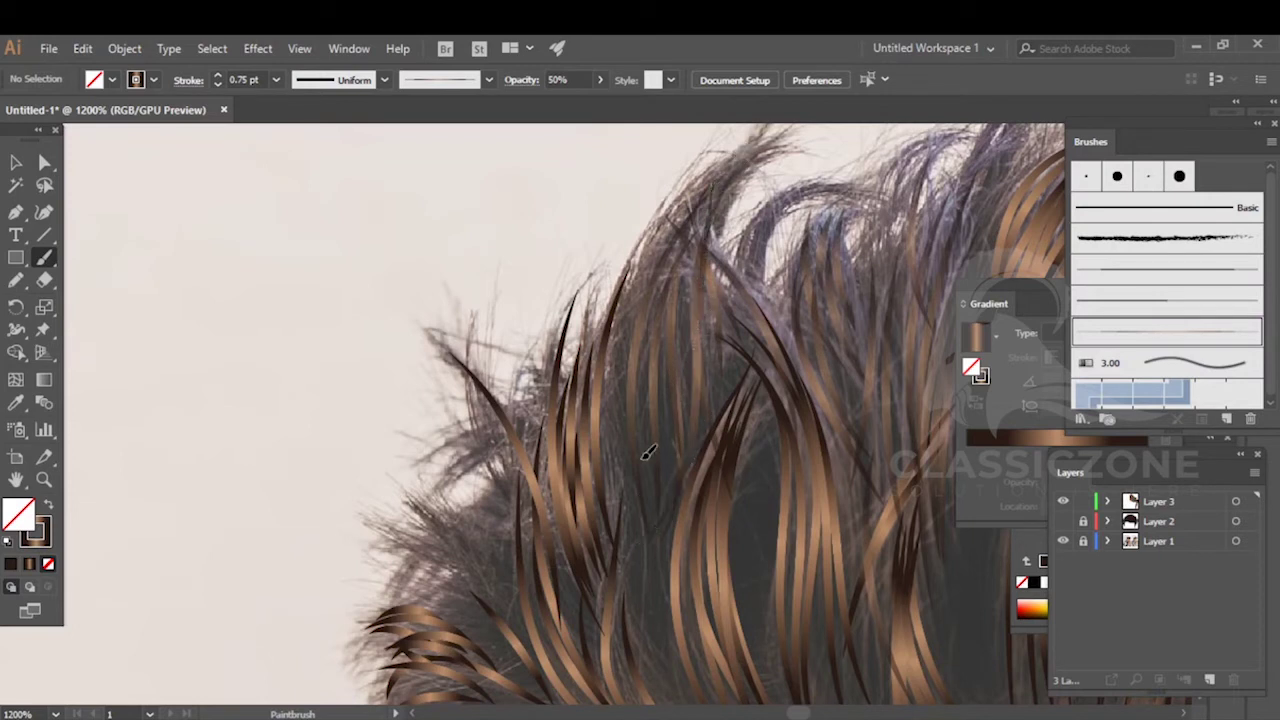
mouse_move(673, 220)
mouse_down()
mouse_move(630, 316)
mouse_move(615, 465)
mouse_move(634, 626)
mouse_up()
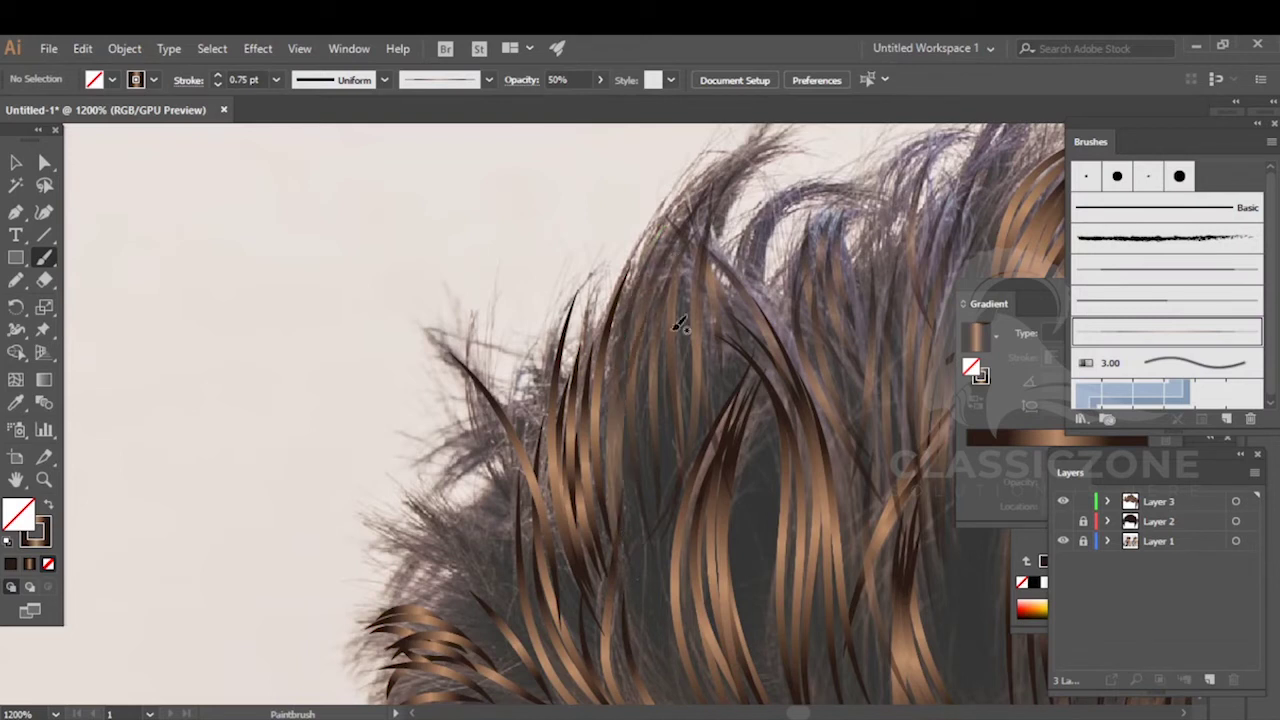
drag(648, 385, 649, 388)
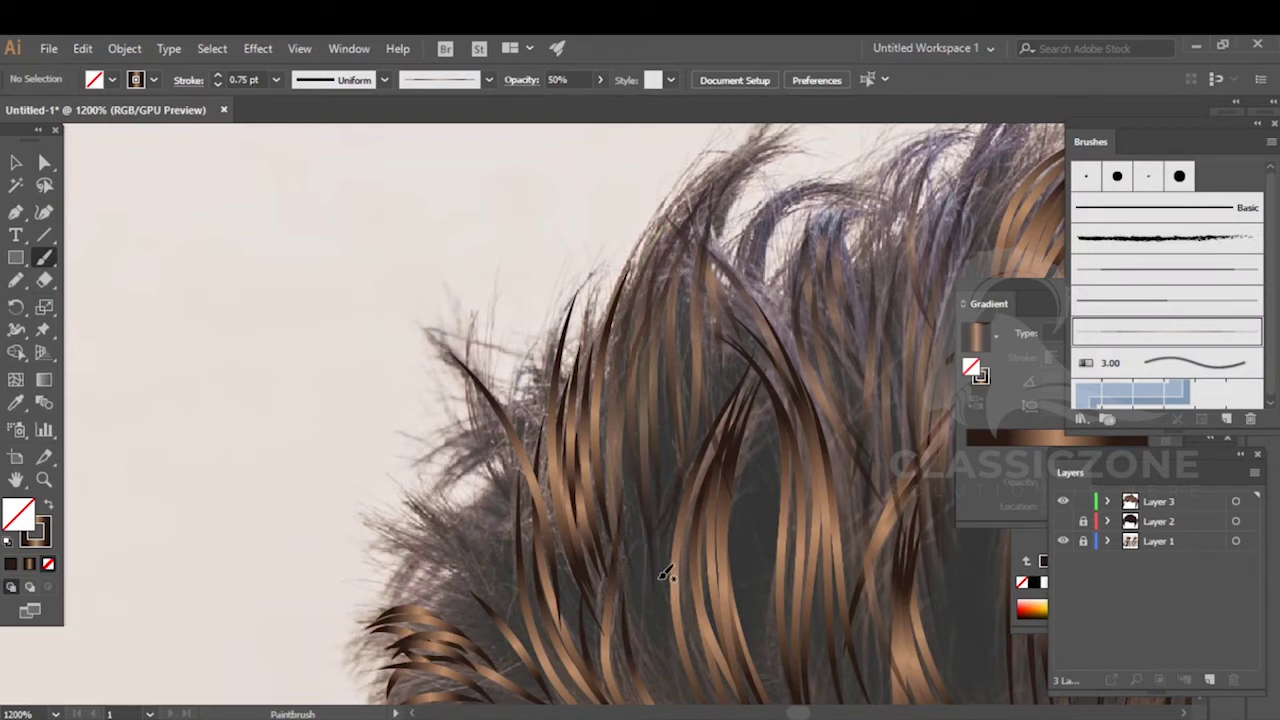
mouse_move(660, 342)
mouse_down()
mouse_move(692, 263)
mouse_move(659, 590)
mouse_up()
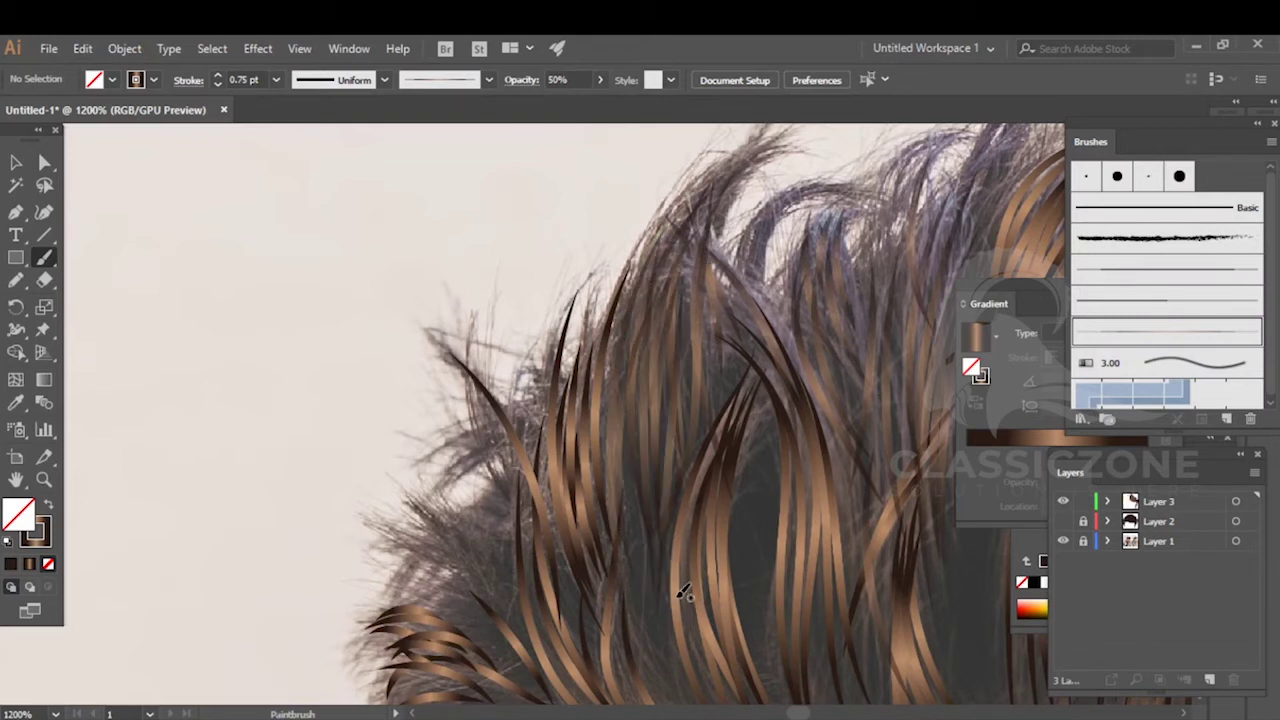
drag(682, 312, 667, 541)
- Paint 50% opacity strands through the spiky outer left hair, sweeping down toward the temple
drag(613, 573, 815, 408)
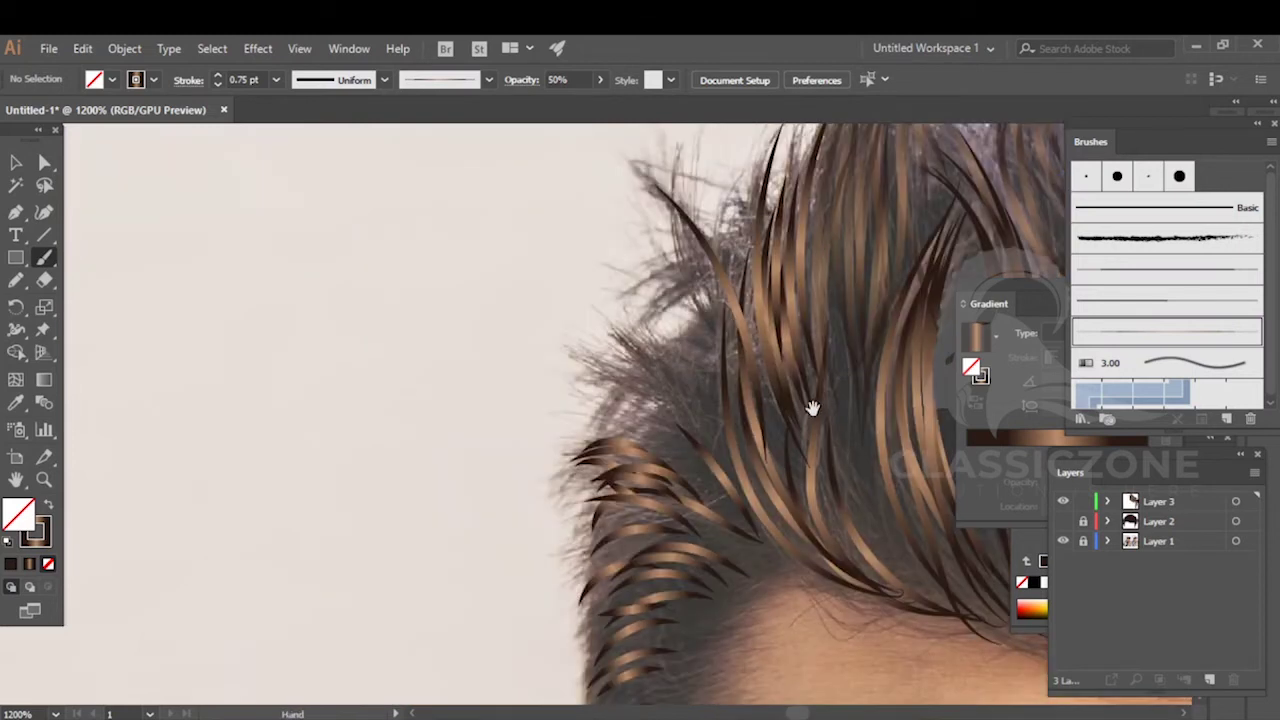
mouse_move(657, 361)
mouse_down()
mouse_move(709, 452)
mouse_move(723, 517)
mouse_move(685, 406)
mouse_move(637, 350)
mouse_up()
drag(697, 486, 586, 357)
drag(697, 491, 595, 365)
drag(725, 460, 695, 316)
mouse_move(764, 519)
mouse_down()
mouse_move(574, 412)
mouse_move(558, 379)
mouse_up()
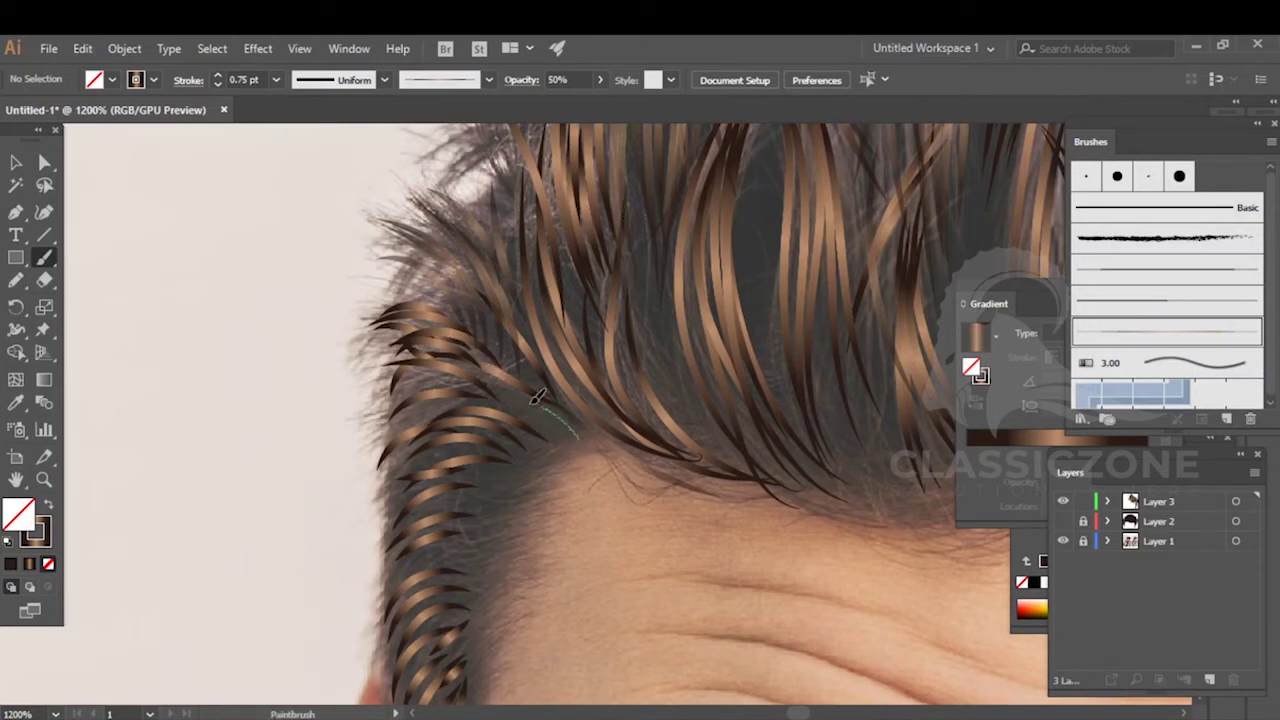
- Add 50% opacity strands at the temple corner and between the arched strands beneath it
drag(548, 435, 838, 435)
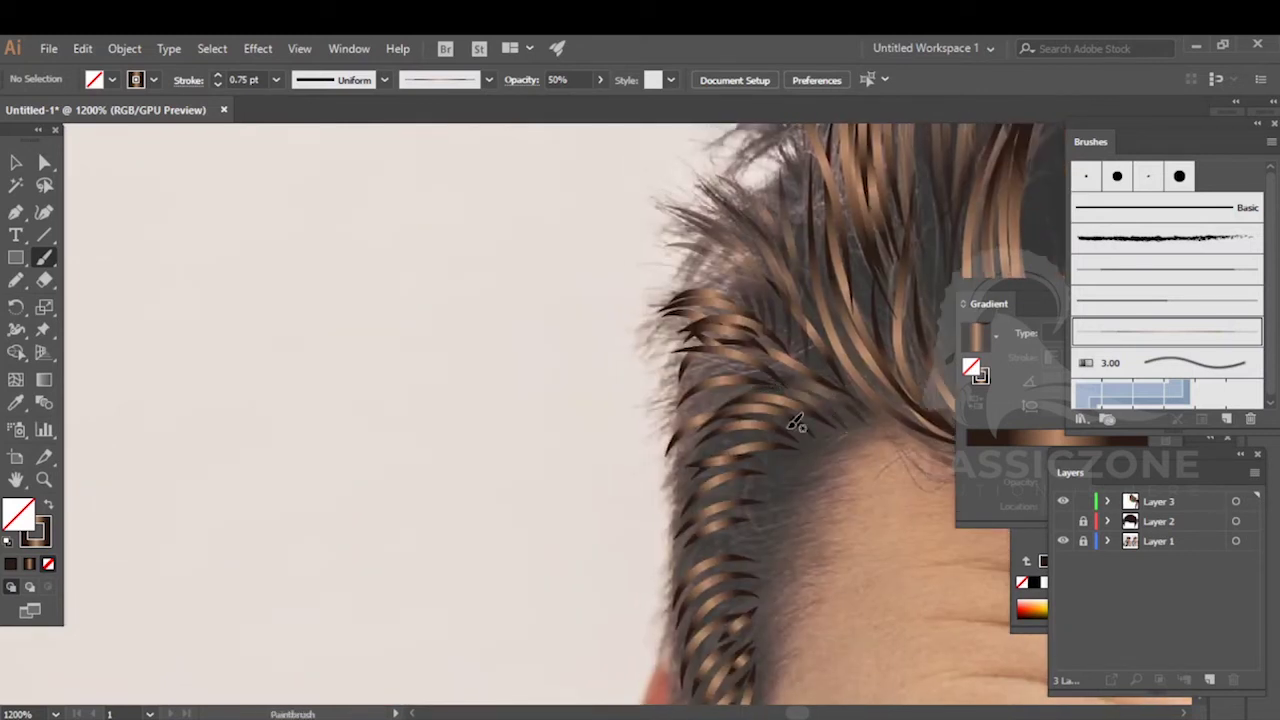
mouse_move(800, 452)
mouse_down()
mouse_move(726, 440)
mouse_move(716, 450)
mouse_move(788, 446)
mouse_move(808, 459)
mouse_move(698, 504)
mouse_up()
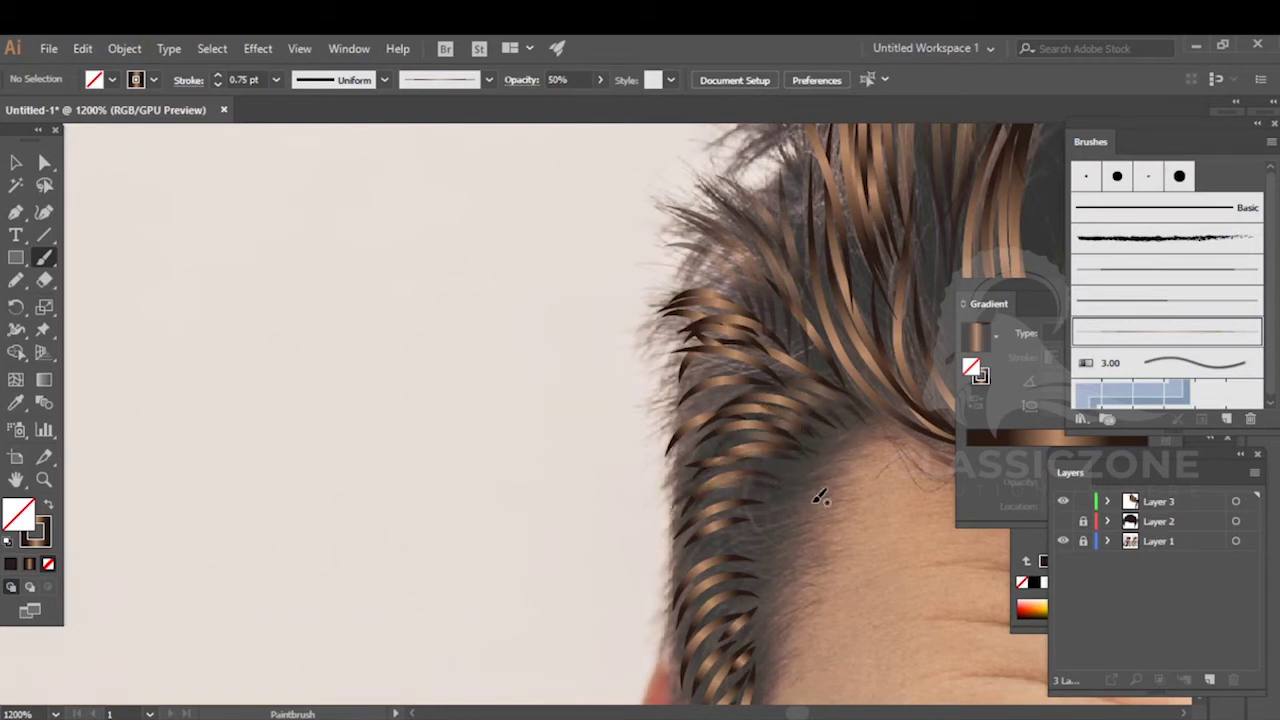
drag(800, 495, 671, 409)
- Fill the middle of the left temple with short 50% opacity strands reaching toward the forehead
scroll(670, 408, up, 2)
drag(546, 381, 527, 396)
drag(628, 422, 525, 431)
mouse_move(708, 420)
mouse_down()
mouse_move(650, 397)
mouse_move(521, 416)
mouse_up()
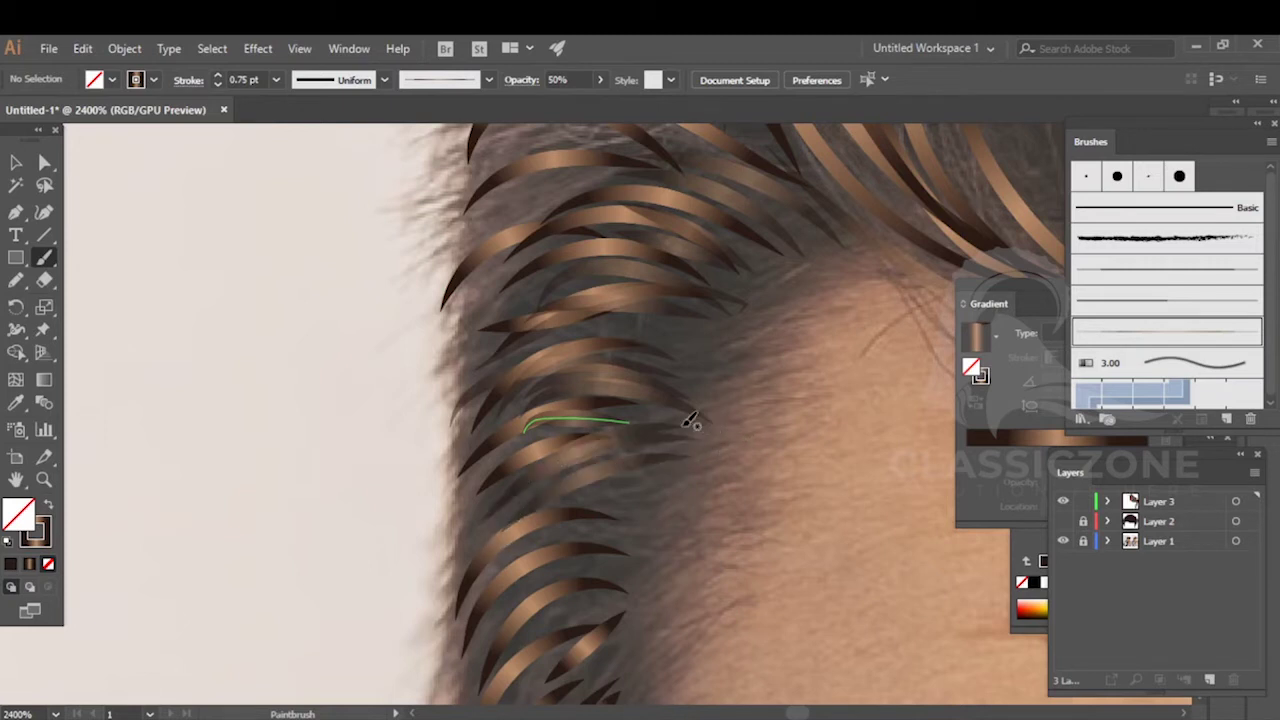
drag(702, 430, 536, 421)
mouse_move(705, 375)
mouse_down()
mouse_move(633, 334)
mouse_move(522, 316)
mouse_up()
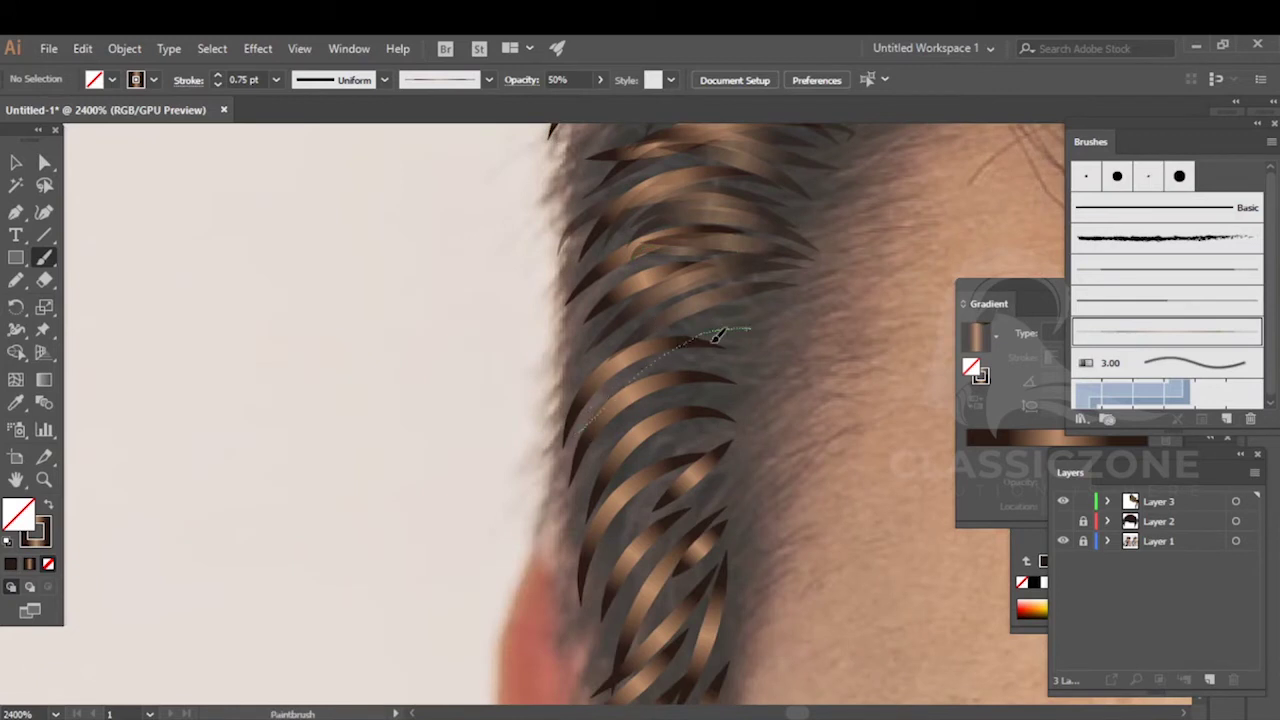
- Layer curved 50% opacity strands between the existing strands down the left sideburn beside the ear
drag(713, 341, 750, 328)
mouse_move(580, 409)
mouse_down()
mouse_move(668, 341)
mouse_move(757, 310)
mouse_up()
drag(614, 413, 608, 420)
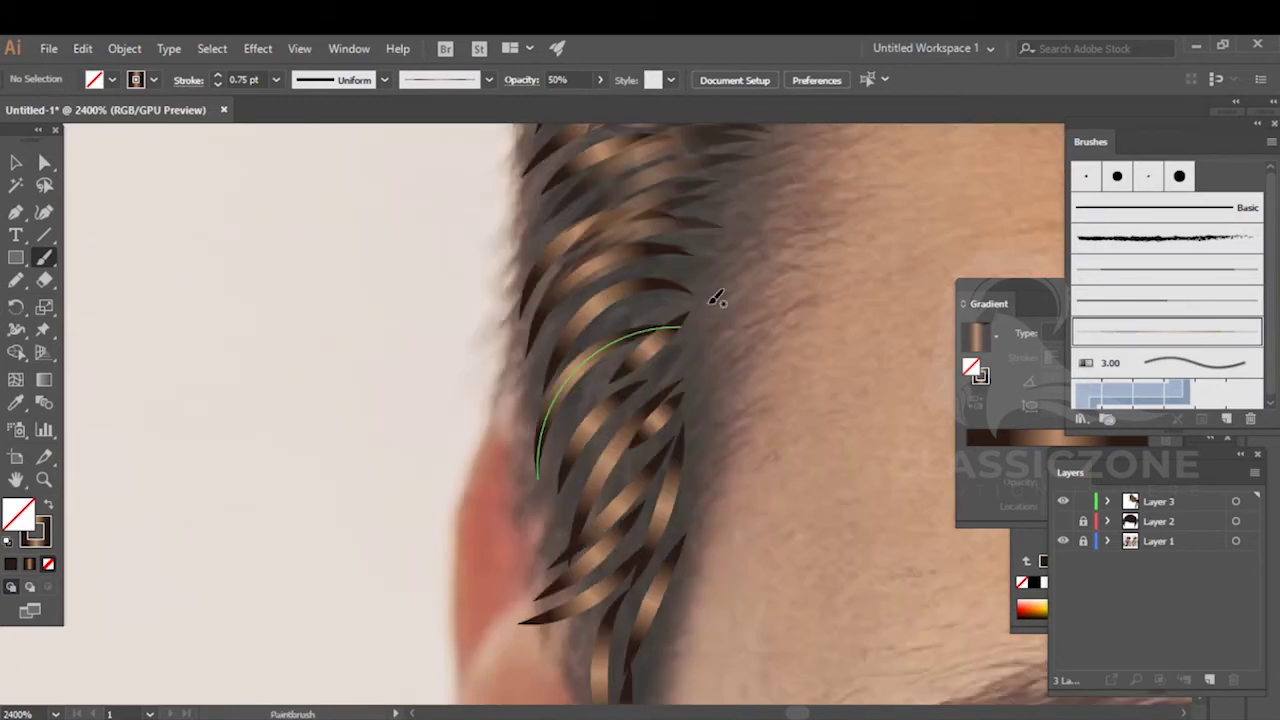
mouse_move(703, 304)
mouse_down()
mouse_move(632, 305)
mouse_move(538, 402)
mouse_up()
mouse_move(706, 354)
mouse_down()
mouse_move(605, 382)
mouse_move(557, 462)
mouse_up()
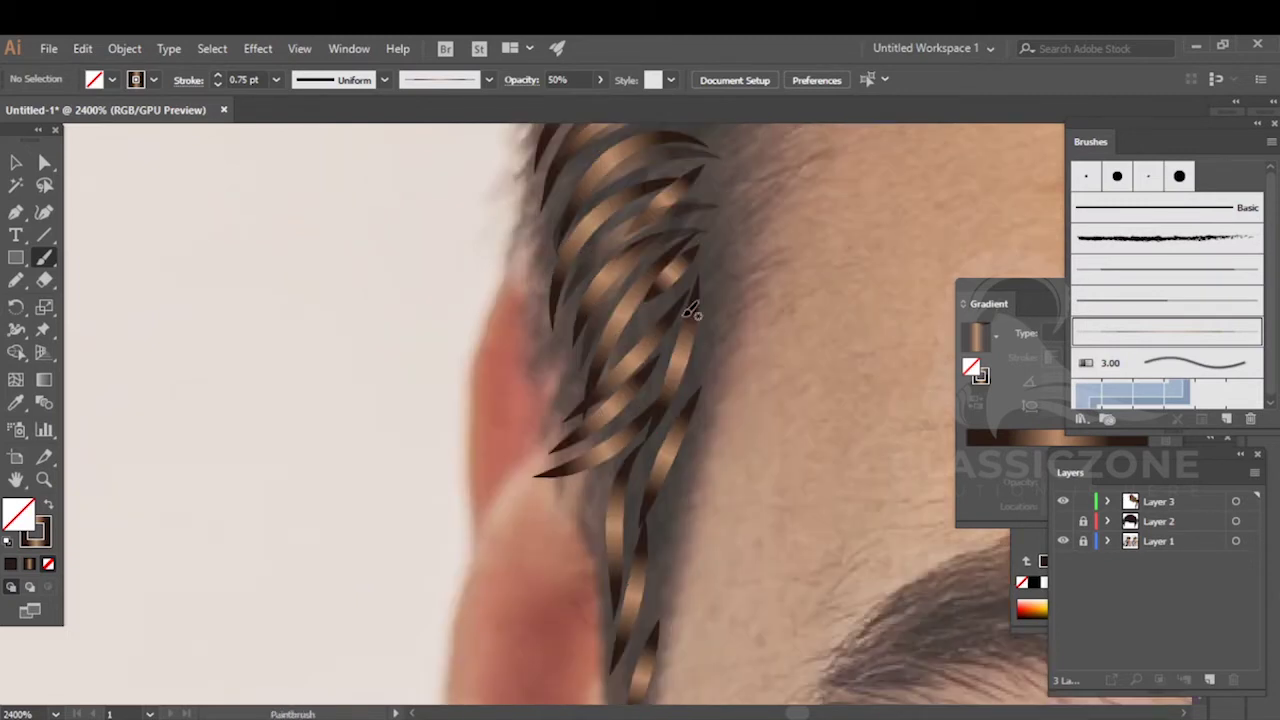
mouse_move(718, 258)
mouse_down()
mouse_move(654, 308)
mouse_move(598, 411)
mouse_up()
mouse_move(696, 310)
mouse_down()
mouse_move(612, 478)
mouse_move(615, 430)
mouse_up()
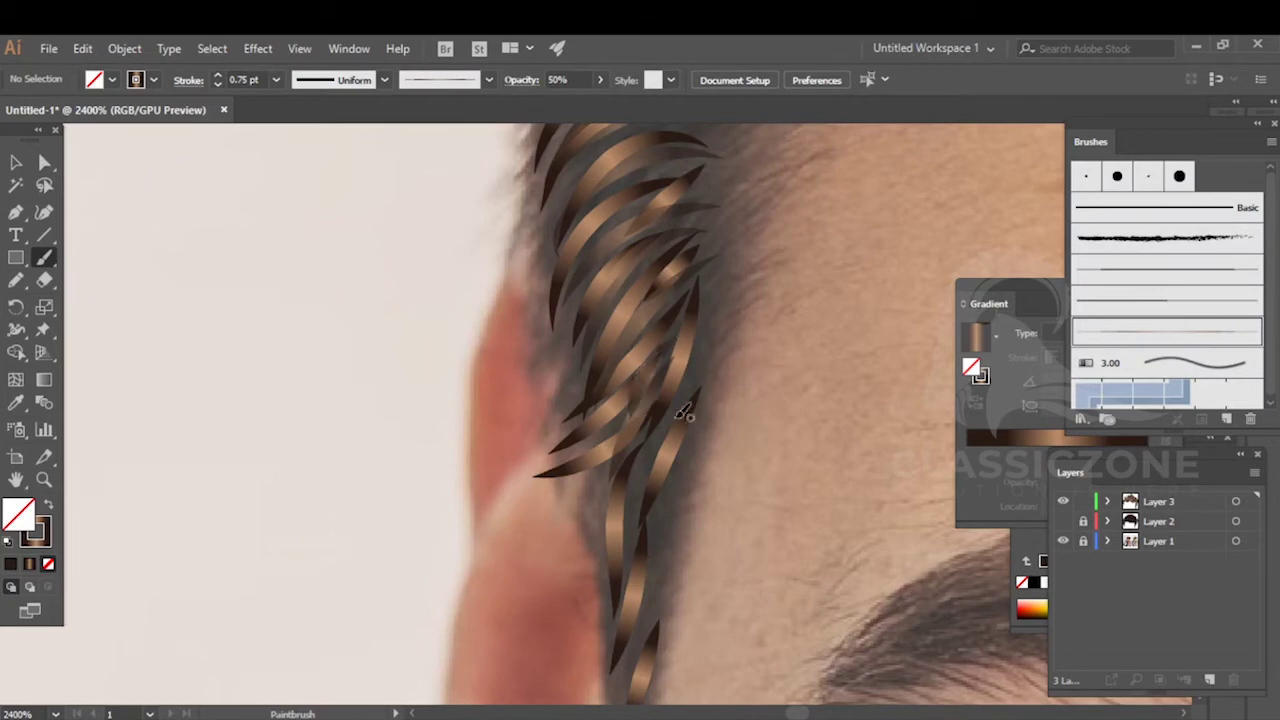
- Paint 50% opacity strands curving along the hairline at the middle of the forehead and into the dark gap above it
scroll(733, 345, down, 4)
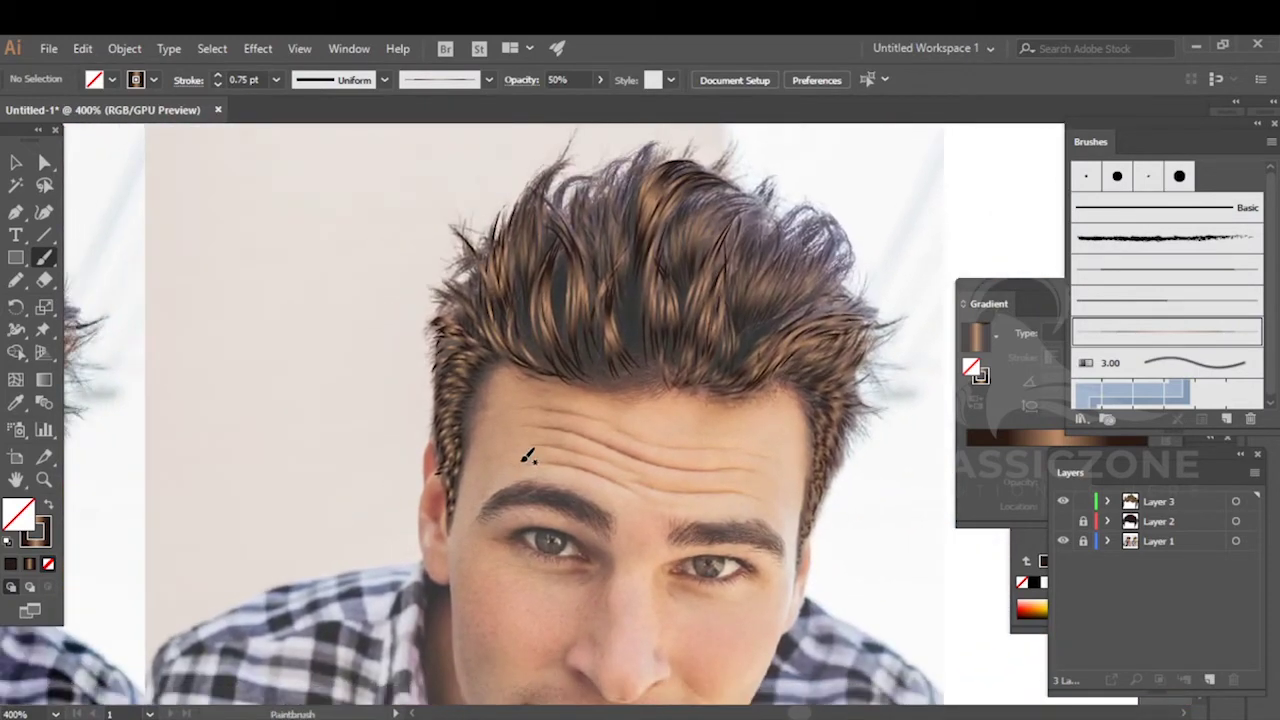
scroll(649, 372, up, 4)
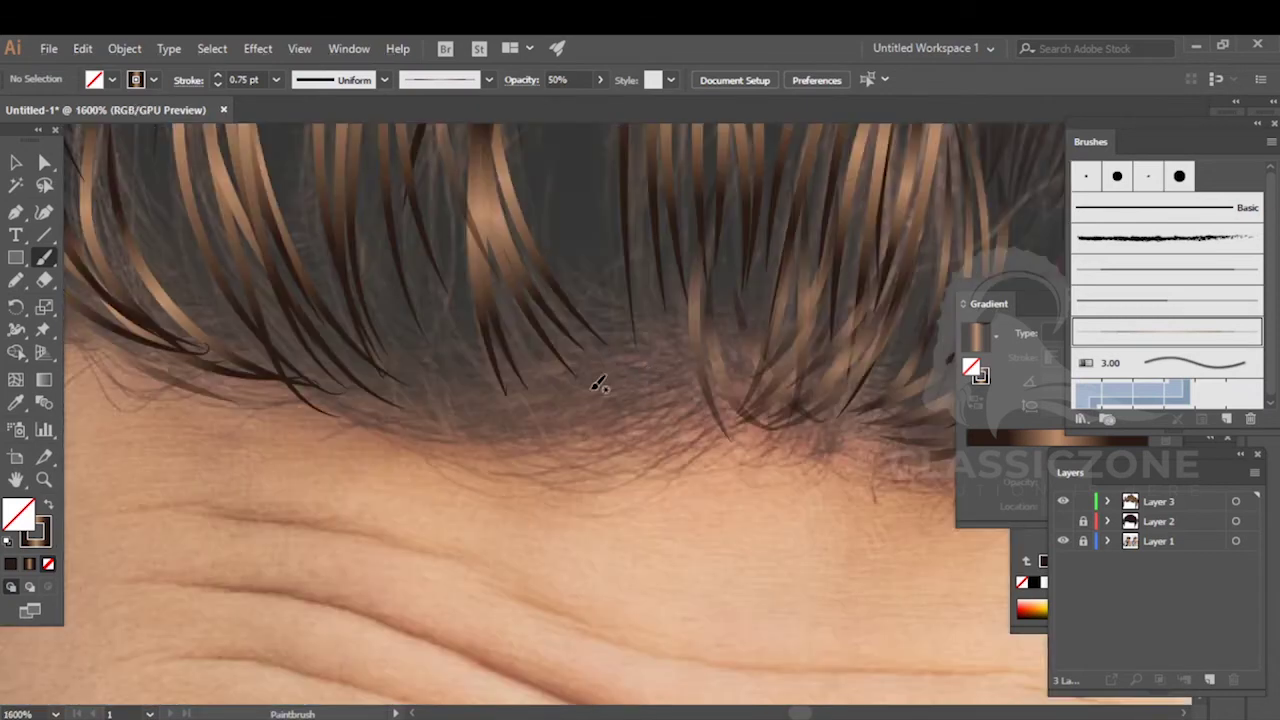
drag(385, 368, 560, 392)
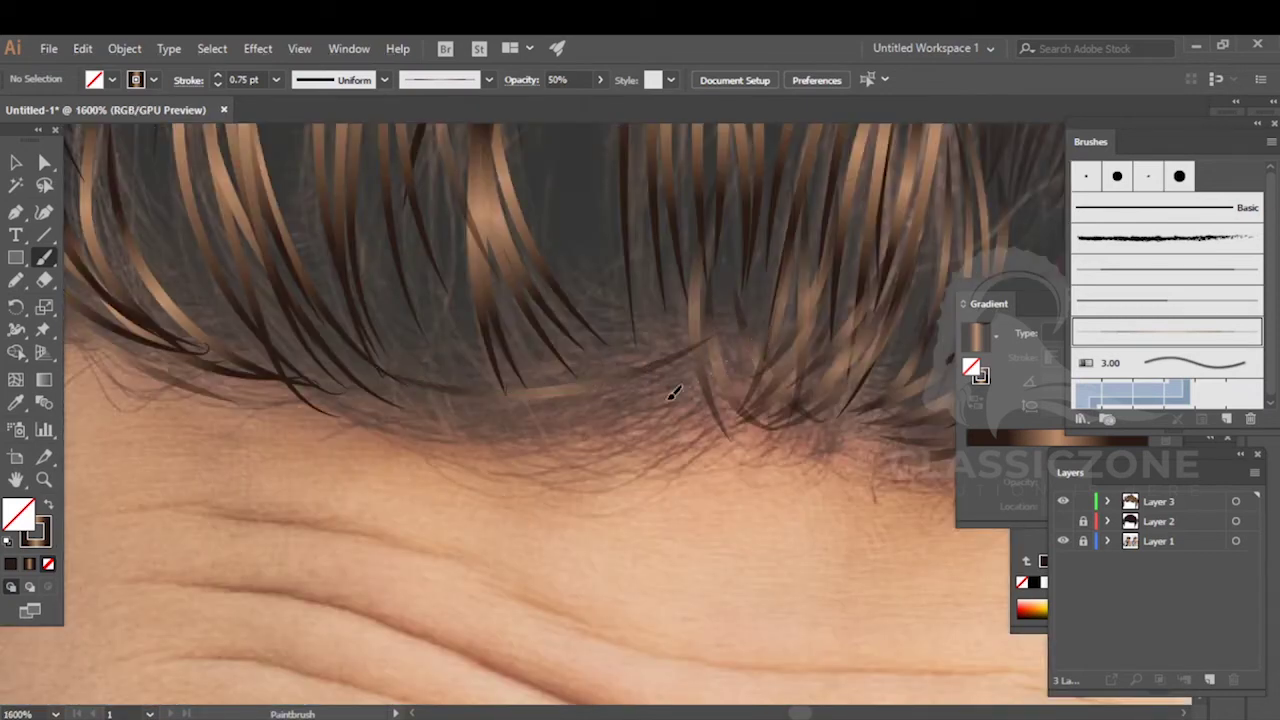
drag(328, 352, 327, 355)
drag(529, 327, 432, 288)
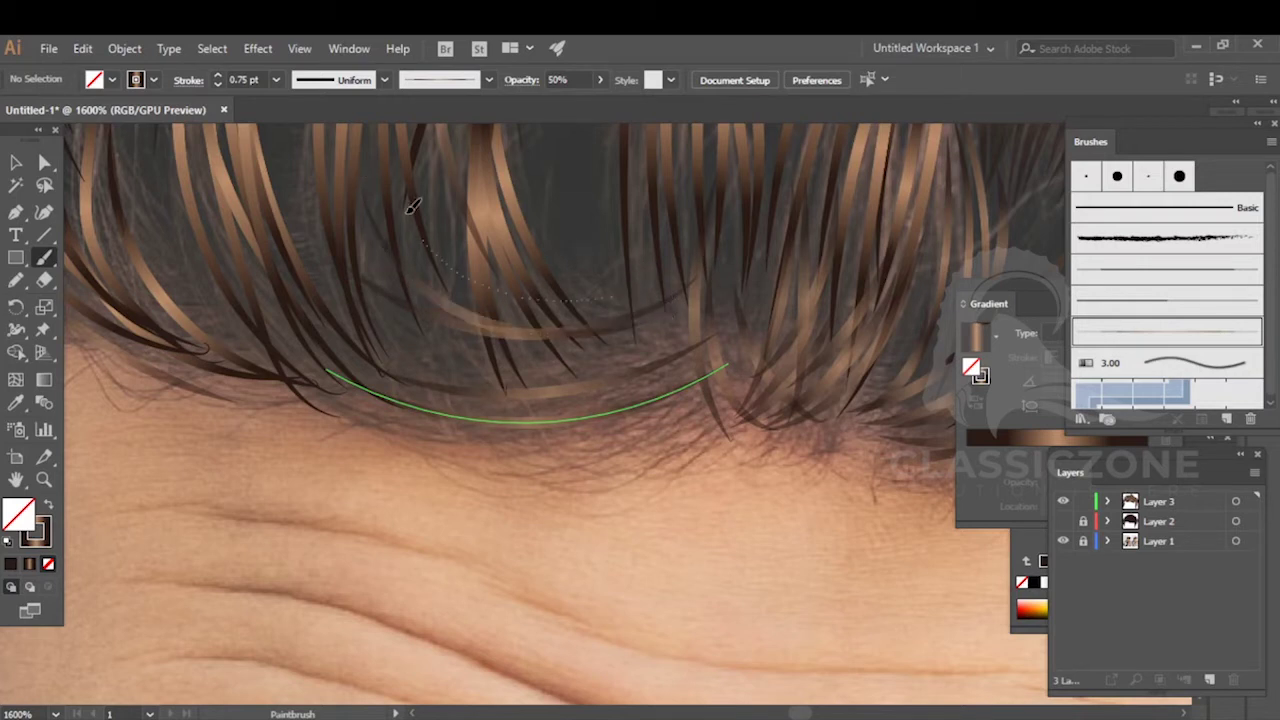
drag(421, 239, 409, 208)
mouse_move(417, 366)
mouse_down()
mouse_move(451, 317)
mouse_move(489, 136)
mouse_move(427, 290)
mouse_move(456, 138)
mouse_up()
- Add sweeping 50% opacity strands above the swept hair on the right side and up through the right tuft
key(space)
drag(783, 278, 323, 426)
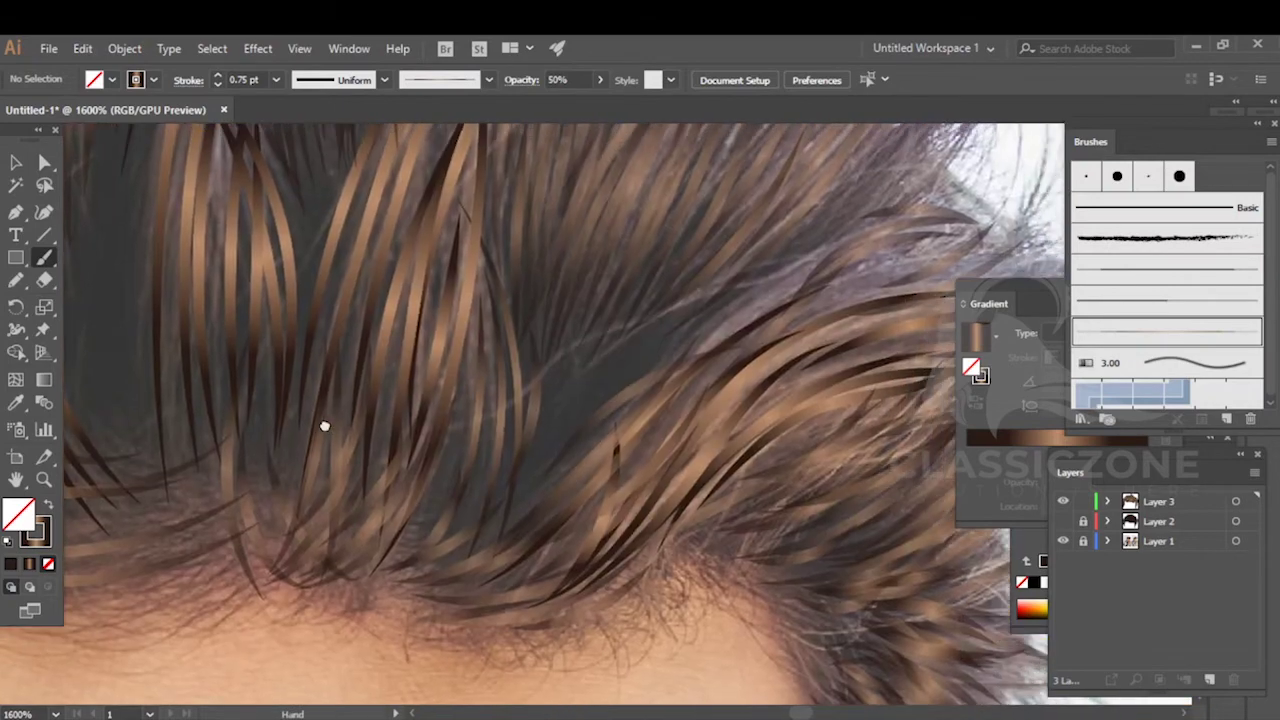
key(space)
drag(786, 327, 444, 420)
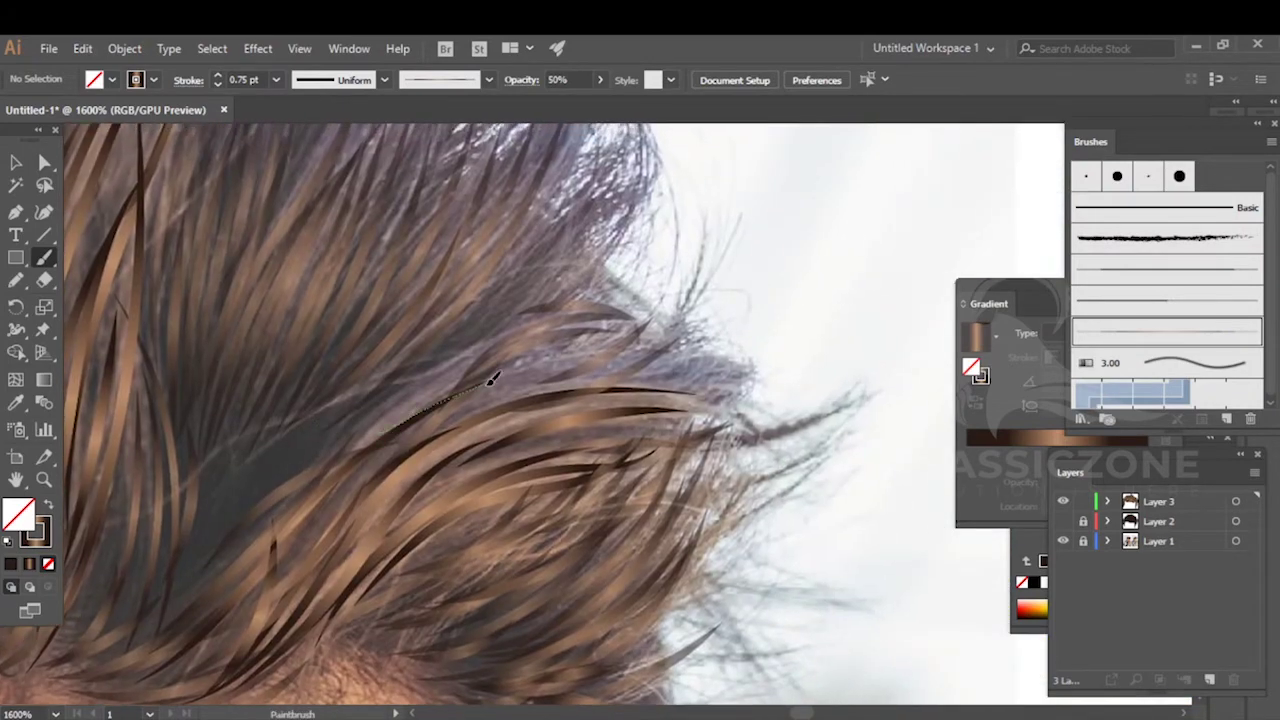
drag(615, 357, 617, 356)
mouse_move(551, 270)
mouse_down()
mouse_move(615, 406)
mouse_move(465, 498)
mouse_up()
key(space)
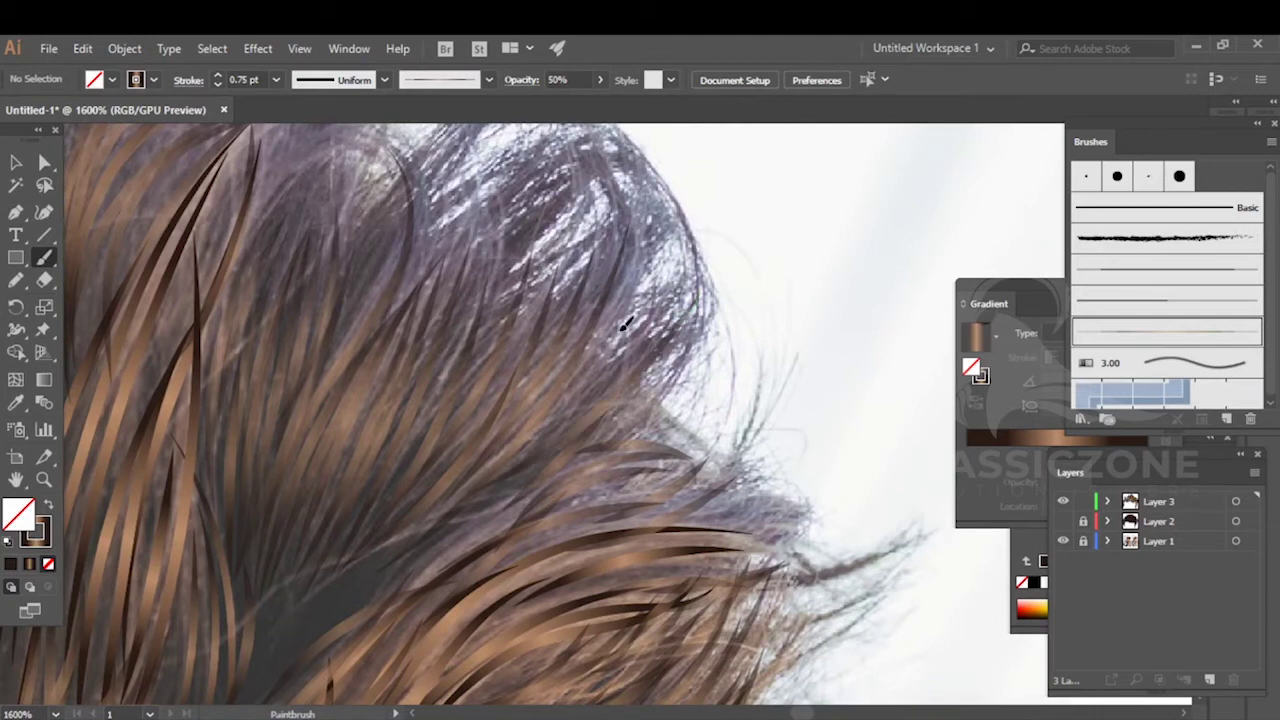
drag(625, 324, 436, 490)
- Layer arched 50% opacity strands over the upper hair between the crown and the right tuft
key(space)
drag(440, 322, 757, 405)
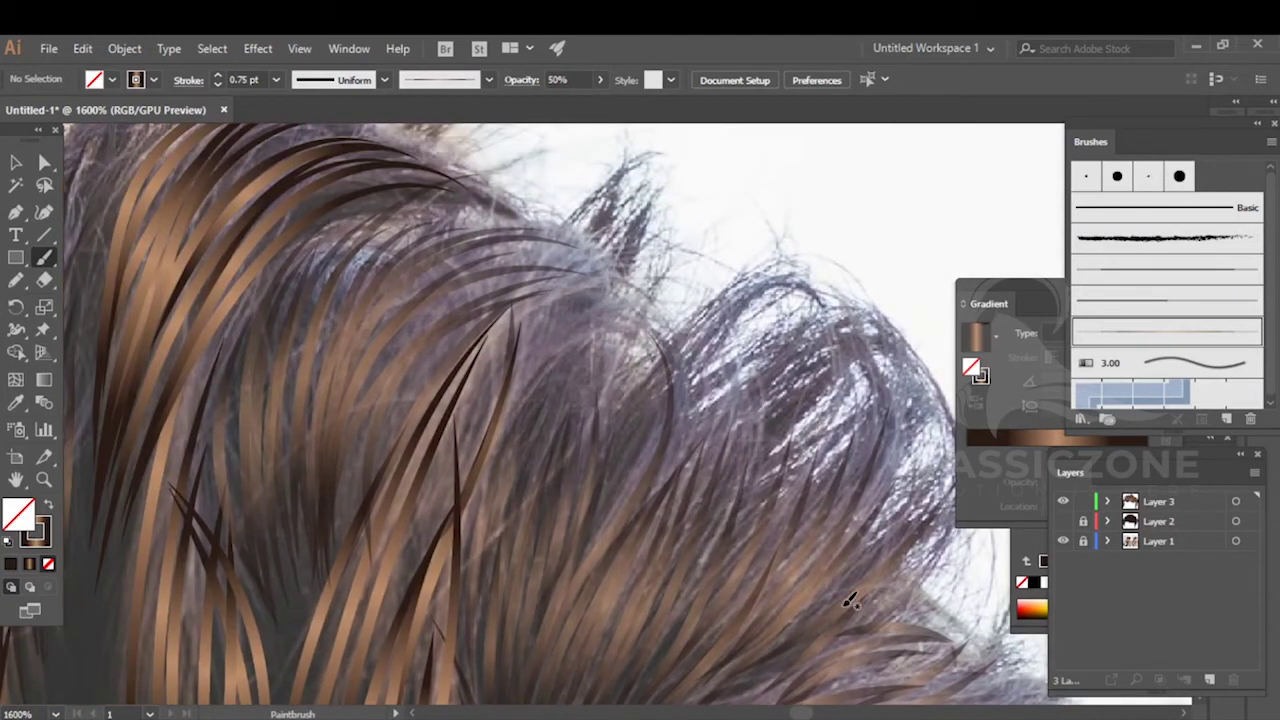
drag(620, 298, 621, 299)
drag(448, 531, 499, 413)
drag(632, 320, 633, 321)
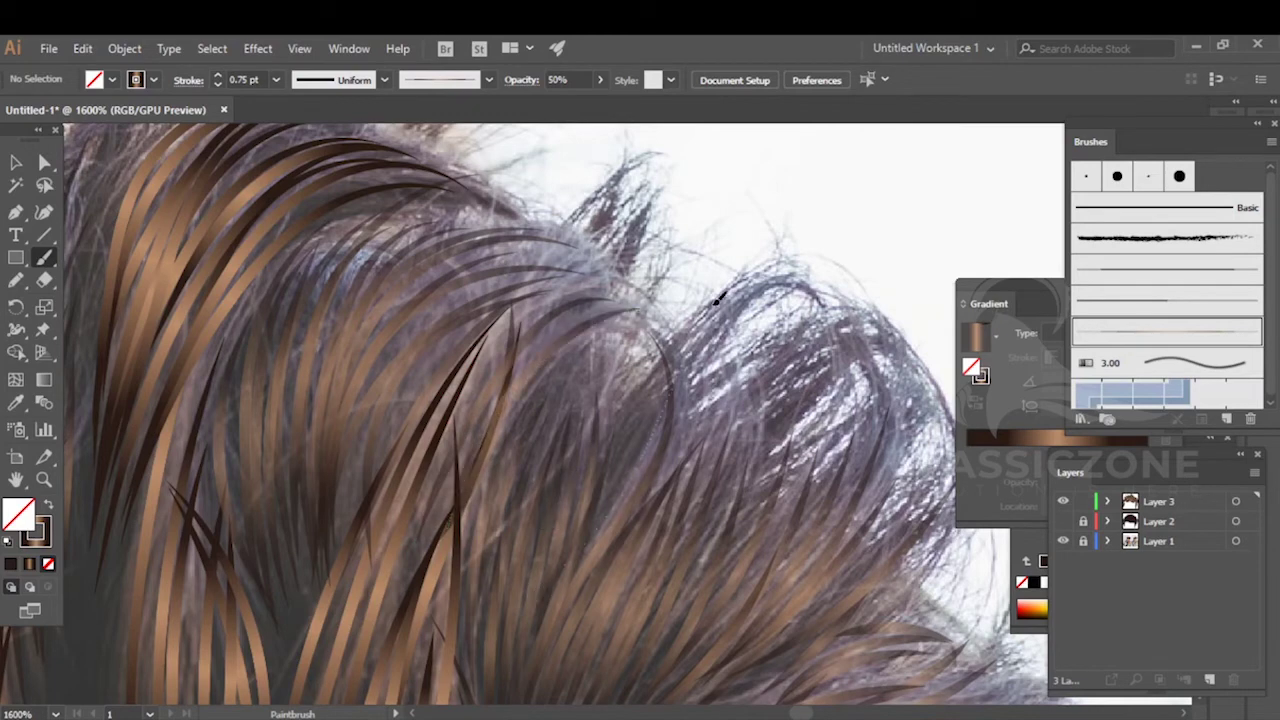
scroll(766, 413, down, 2)
drag(683, 434, 699, 258)
drag(797, 395, 640, 292)
mouse_move(667, 381)
mouse_down()
mouse_move(688, 410)
mouse_move(718, 402)
mouse_up()
- Fill the dark gaps in the central front hair with upward-flowing 50% opacity strands
scroll(658, 439, down, 1)
drag(350, 315, 522, 441)
drag(537, 386, 547, 342)
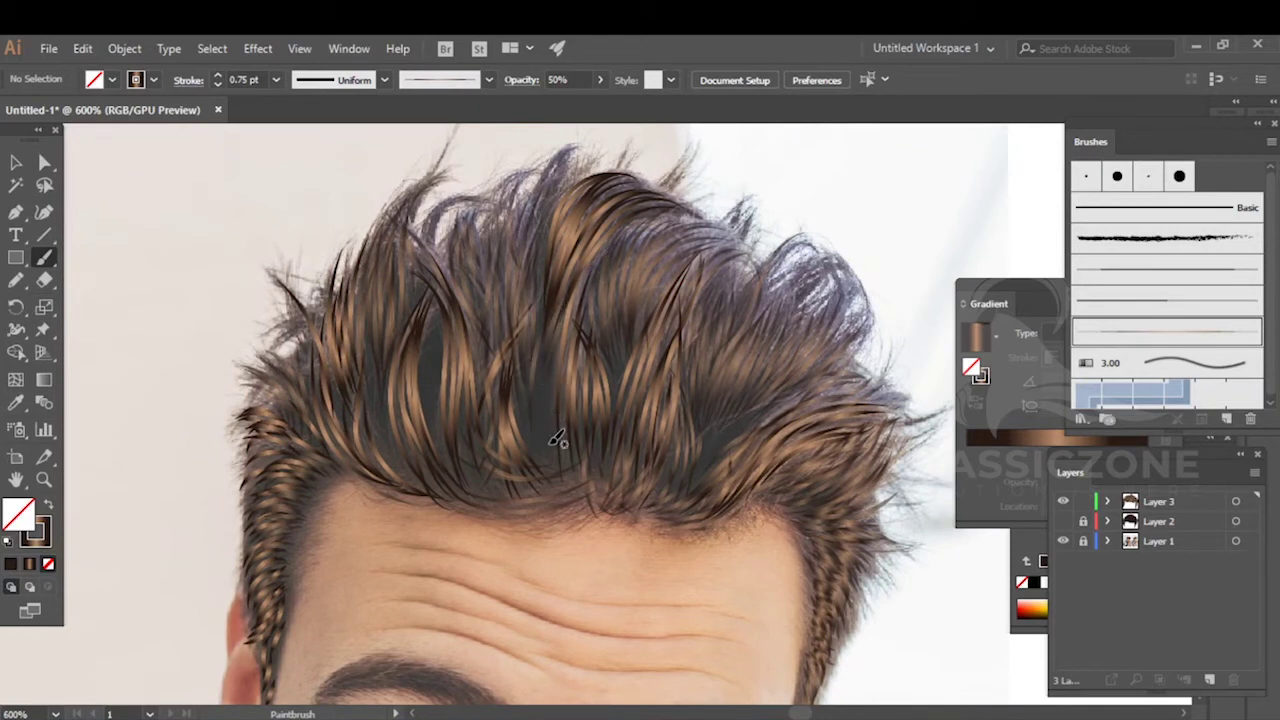
mouse_move(557, 410)
mouse_down()
mouse_move(530, 358)
mouse_move(516, 366)
mouse_up()
mouse_move(438, 411)
mouse_down()
mouse_move(563, 413)
mouse_move(558, 426)
mouse_move(556, 340)
mouse_move(578, 326)
mouse_up()
drag(572, 457, 580, 334)
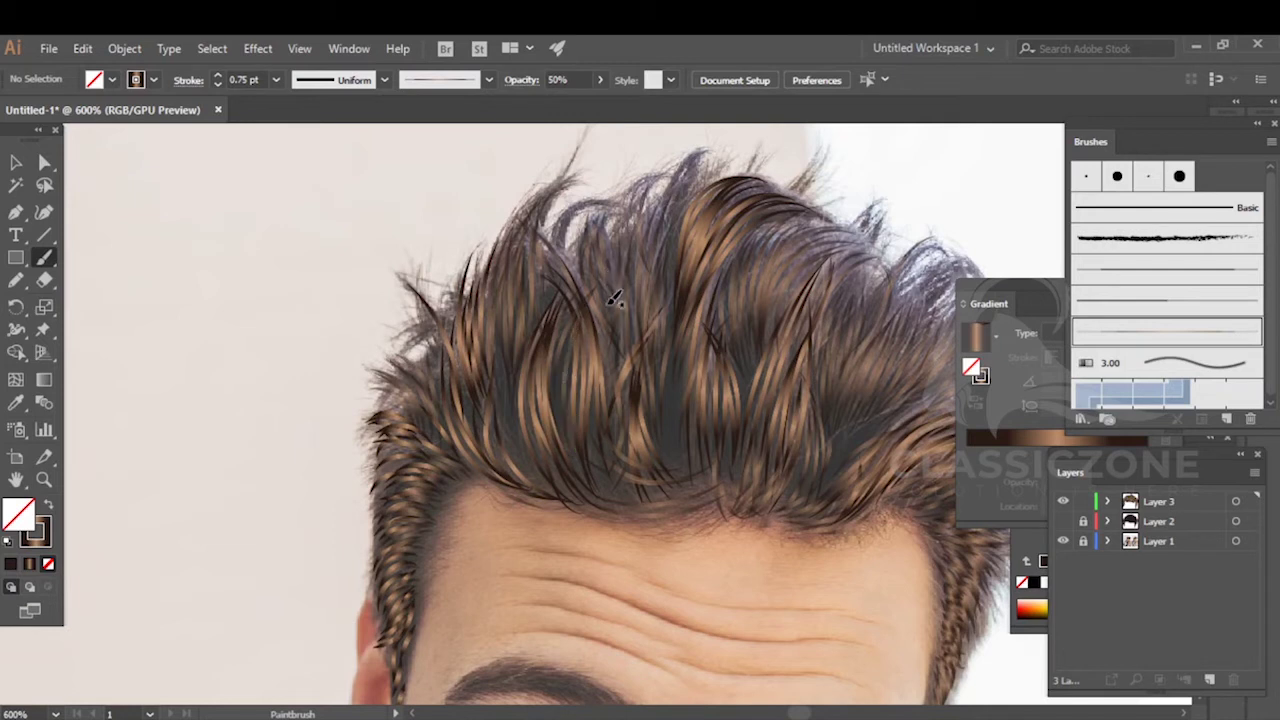
- Layer long 50% opacity strands from the left and middle hairline up toward the top of the hair
drag(534, 469, 508, 357)
drag(543, 480, 509, 352)
mouse_move(541, 480)
mouse_down()
mouse_move(491, 323)
mouse_move(684, 338)
mouse_up()
drag(647, 431, 653, 312)
drag(702, 399, 552, 452)
mouse_move(683, 373)
mouse_down()
mouse_move(675, 337)
mouse_move(724, 195)
mouse_up()
mouse_move(685, 426)
mouse_down()
mouse_move(689, 370)
mouse_move(737, 267)
mouse_up()
drag(653, 409, 614, 289)
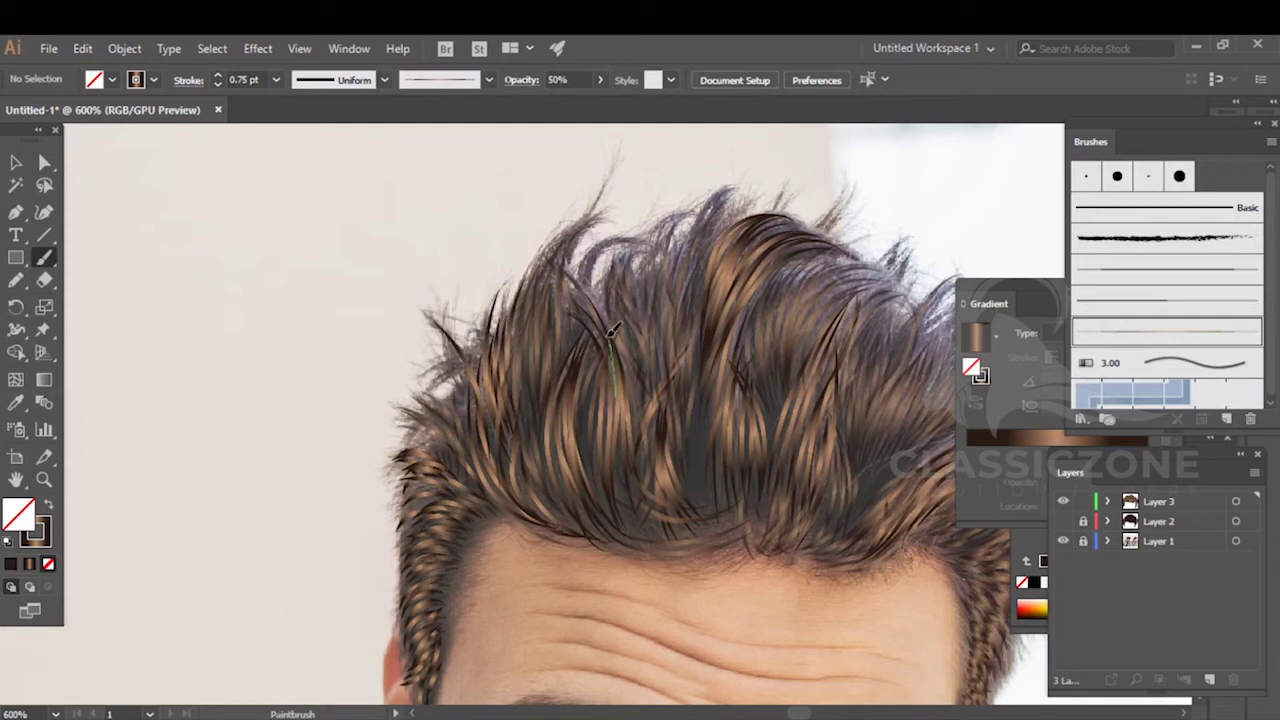
drag(619, 240, 622, 238)
drag(749, 343, 543, 334)
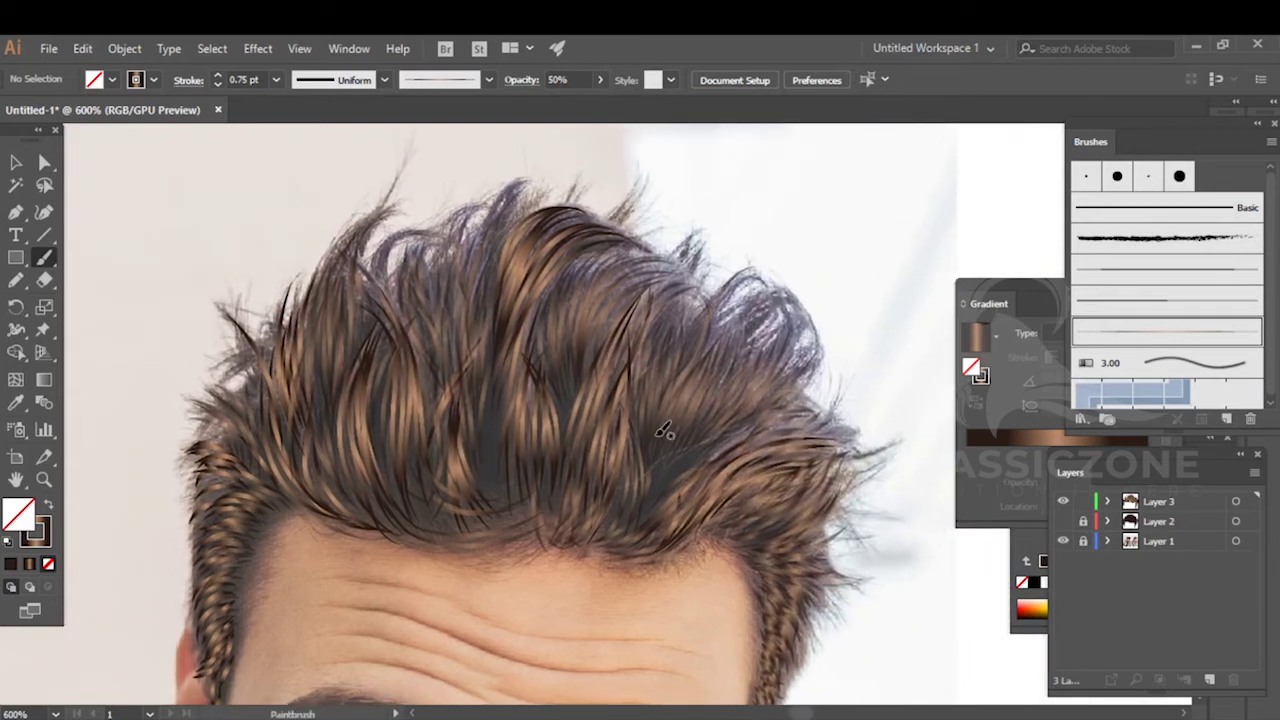
drag(695, 304, 697, 300)
- Check the finished hair without the photo, then hide Layer 3 and keep Layer 2 visible over the photo on Layer 1
scroll(737, 375, down, 2)
drag(672, 435, 634, 324)
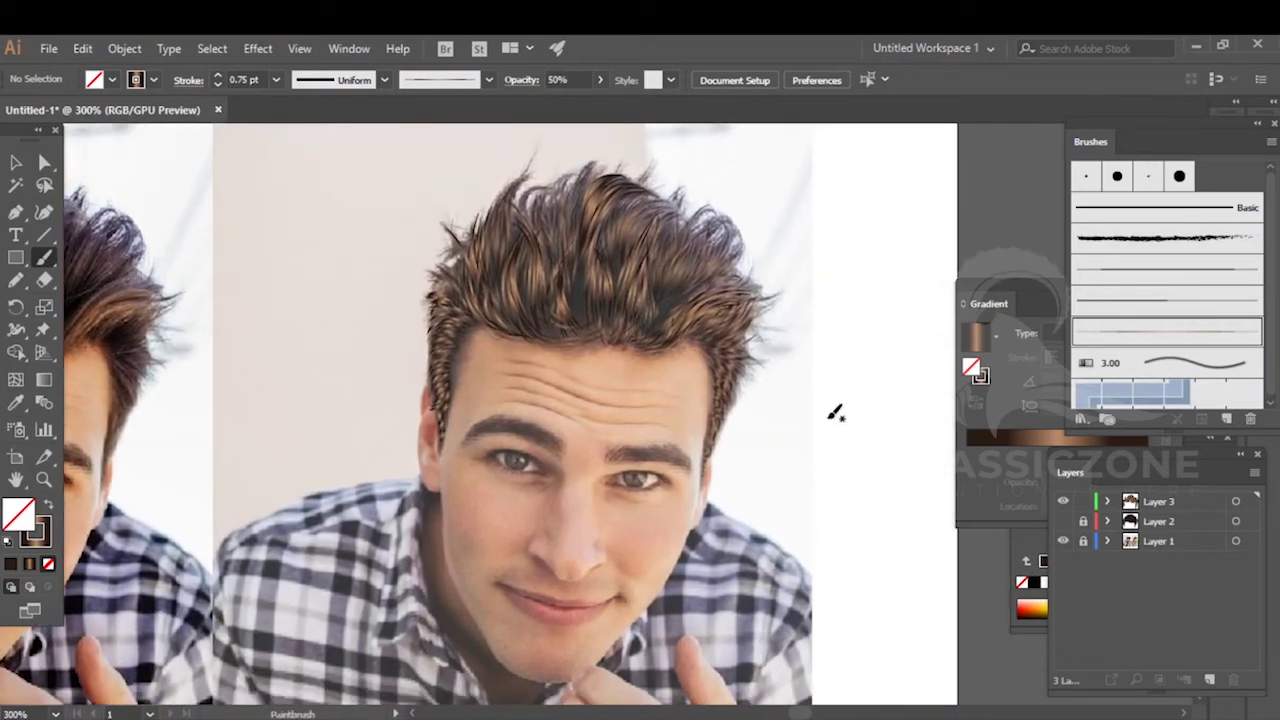
click(1065, 523)
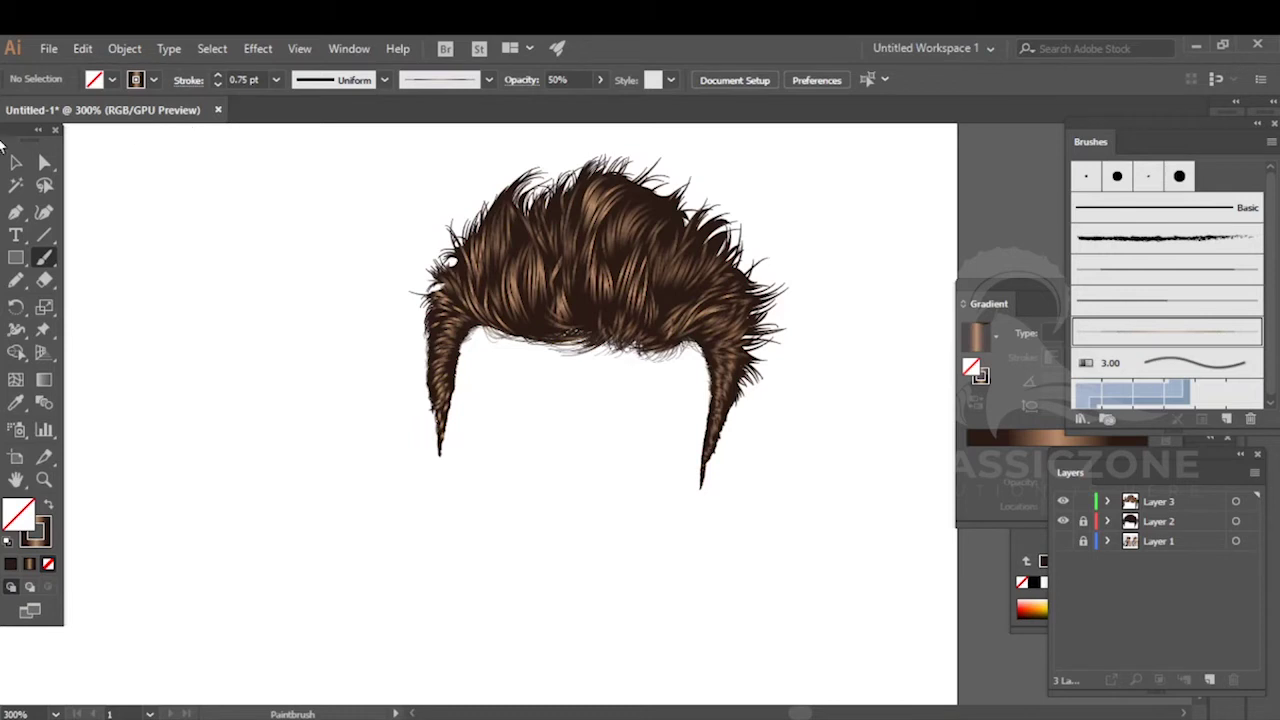
click(14, 164)
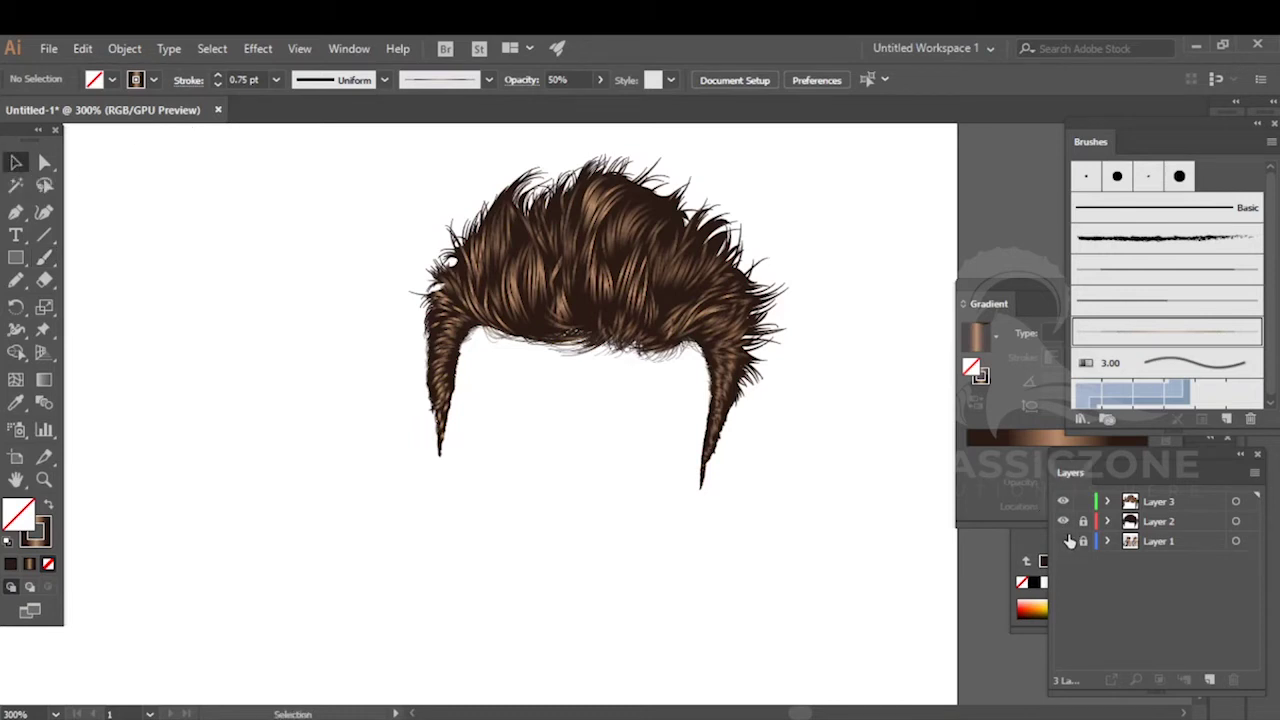
click(1063, 503)
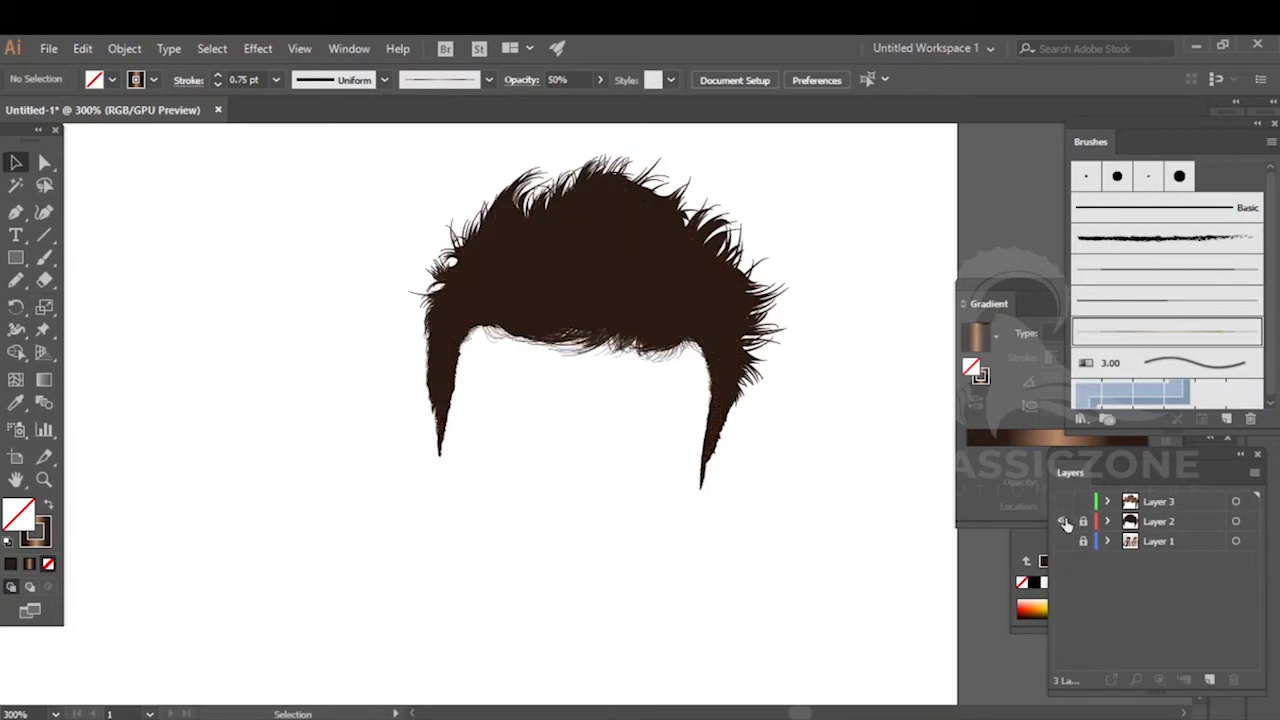
click(1063, 541)
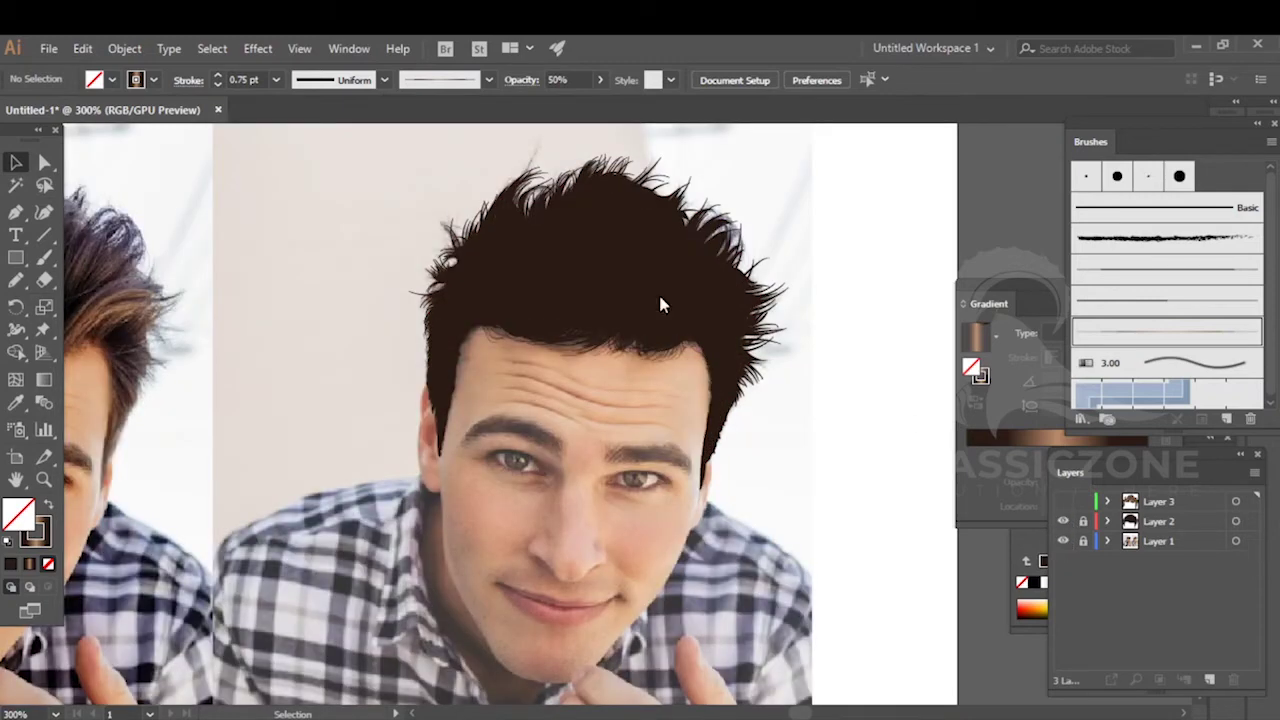
- Save the artwork to the Desktop as the Adobe Illustrator file "Golden Man" with the Illustrator CC version options
click(46, 47)
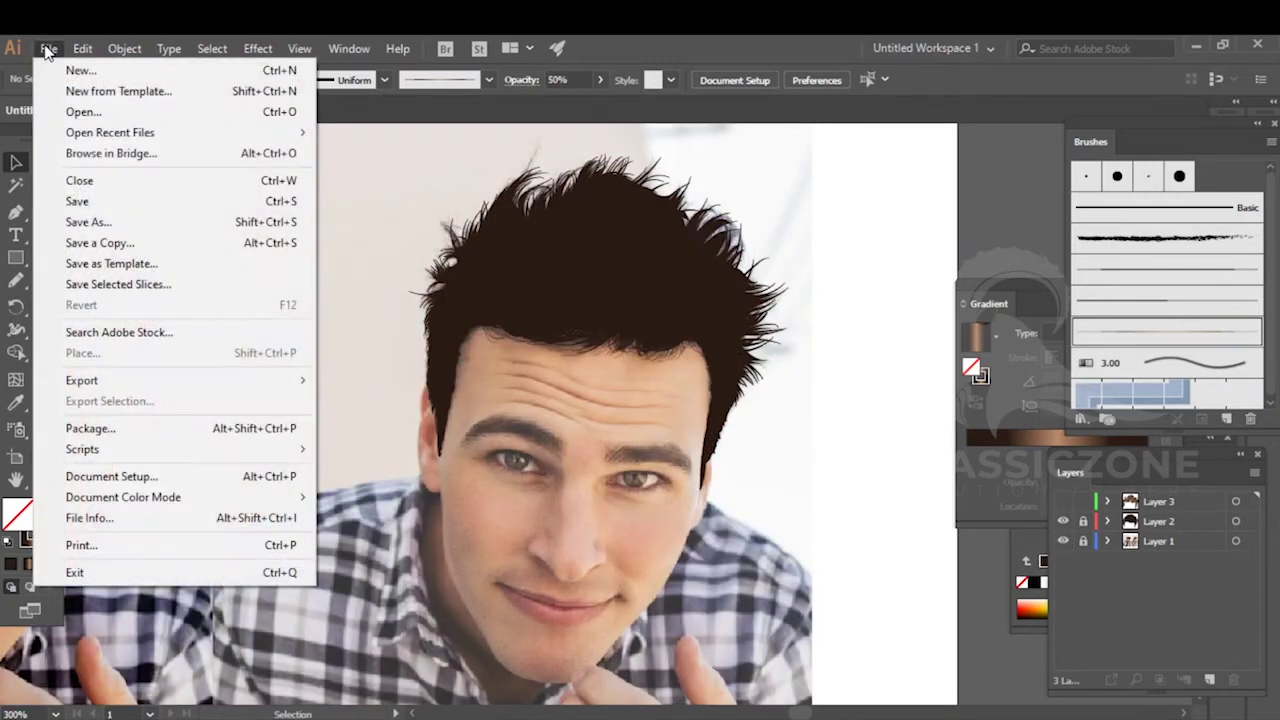
click(145, 219)
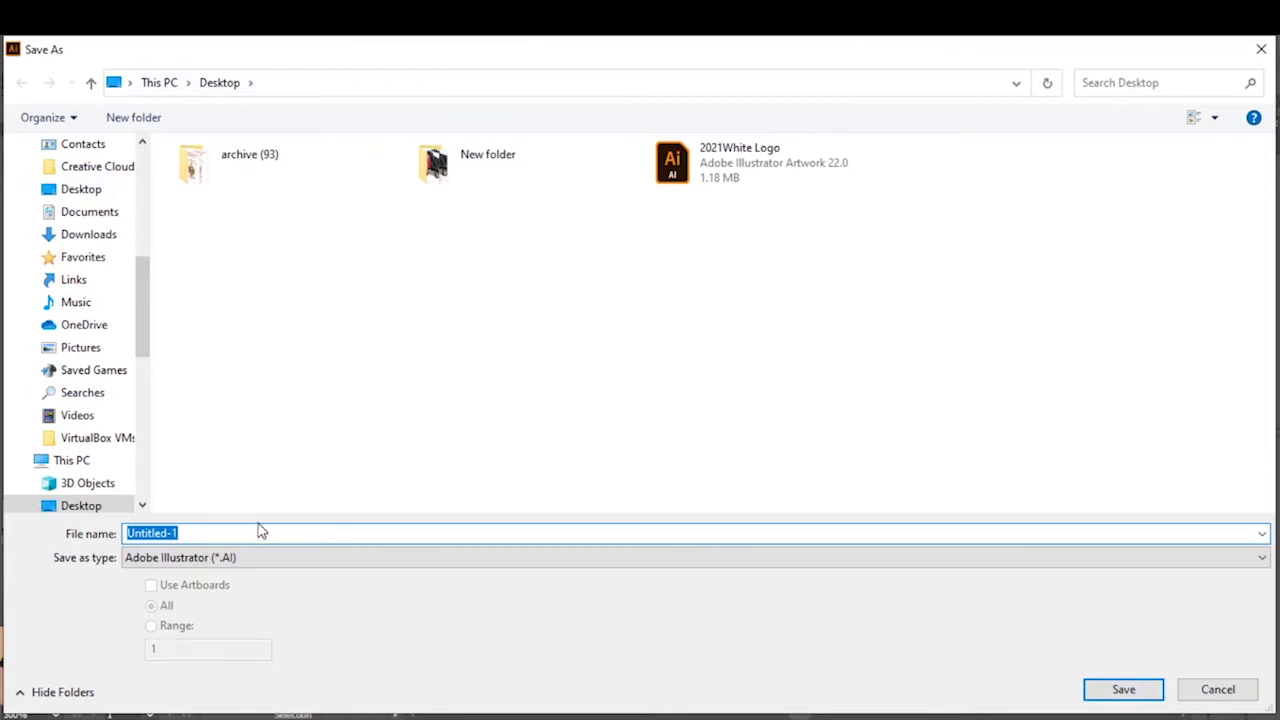
text(Go)
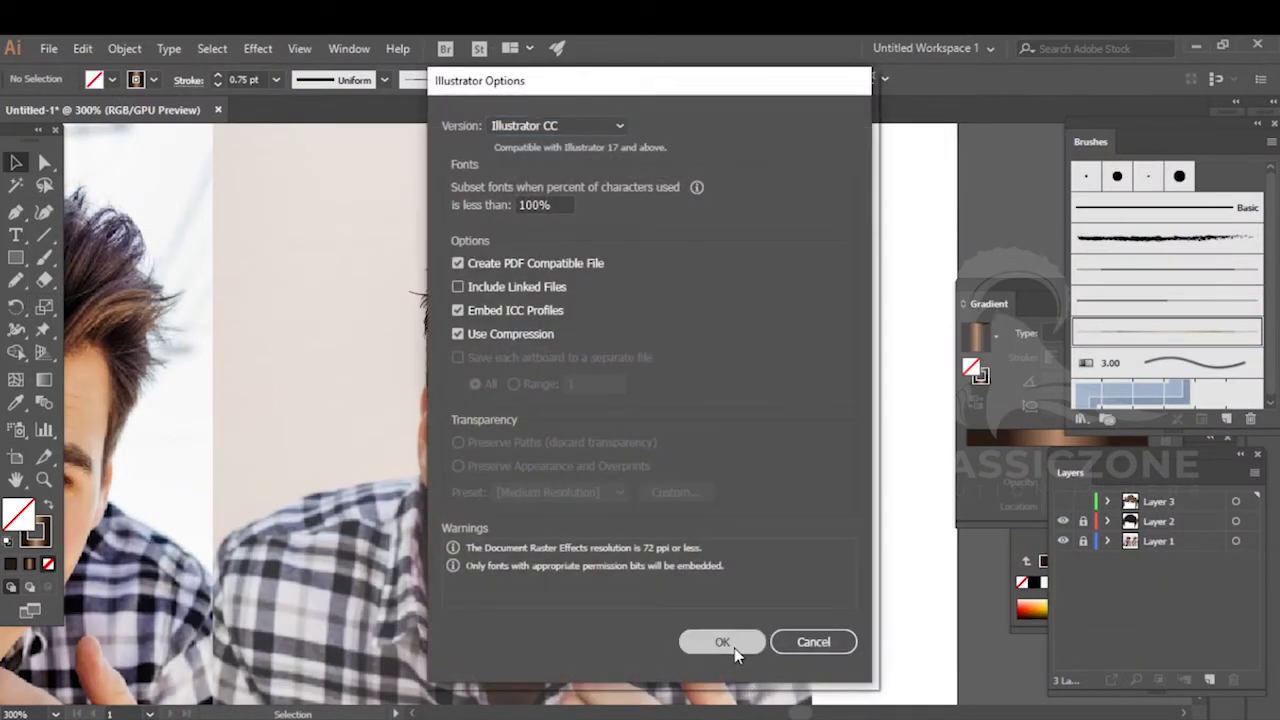
click(737, 643)
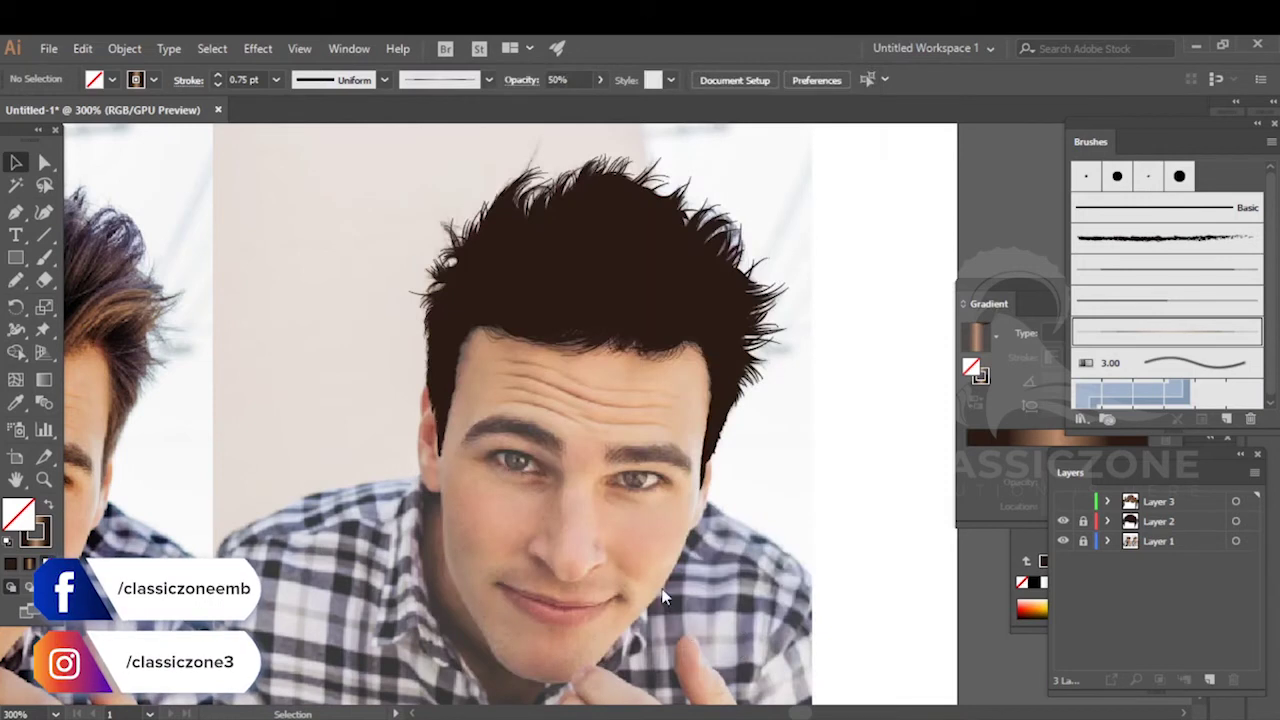
click(1063, 521)
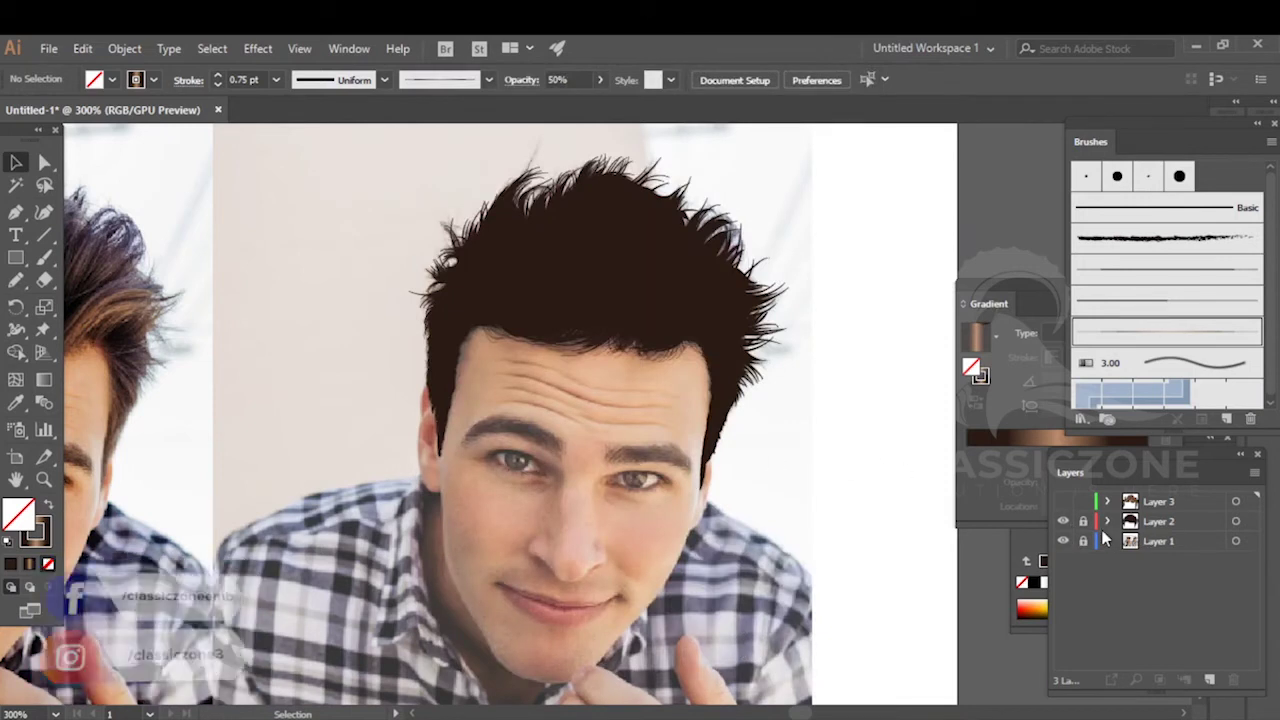
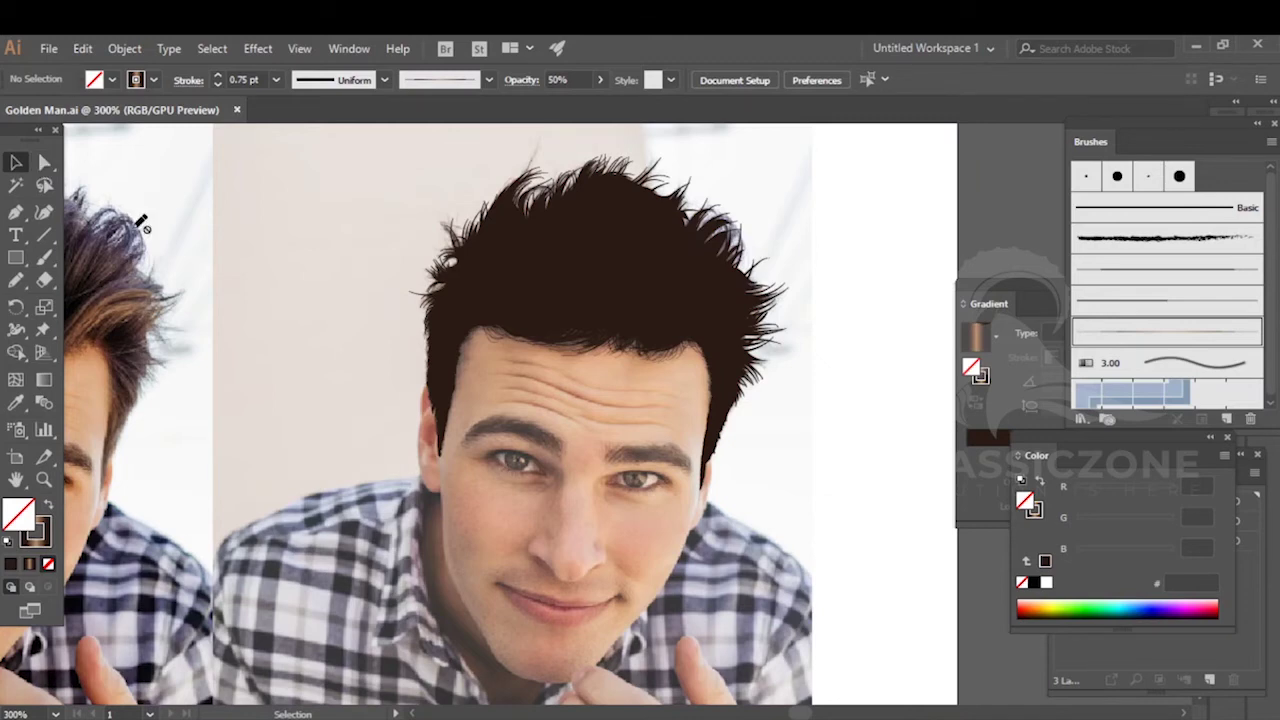
- Activate the Paintbrush tool and make Layer 2 the active layer for work on the face
drag(512, 476, 436, 378)
scroll(463, 383, up, 2)
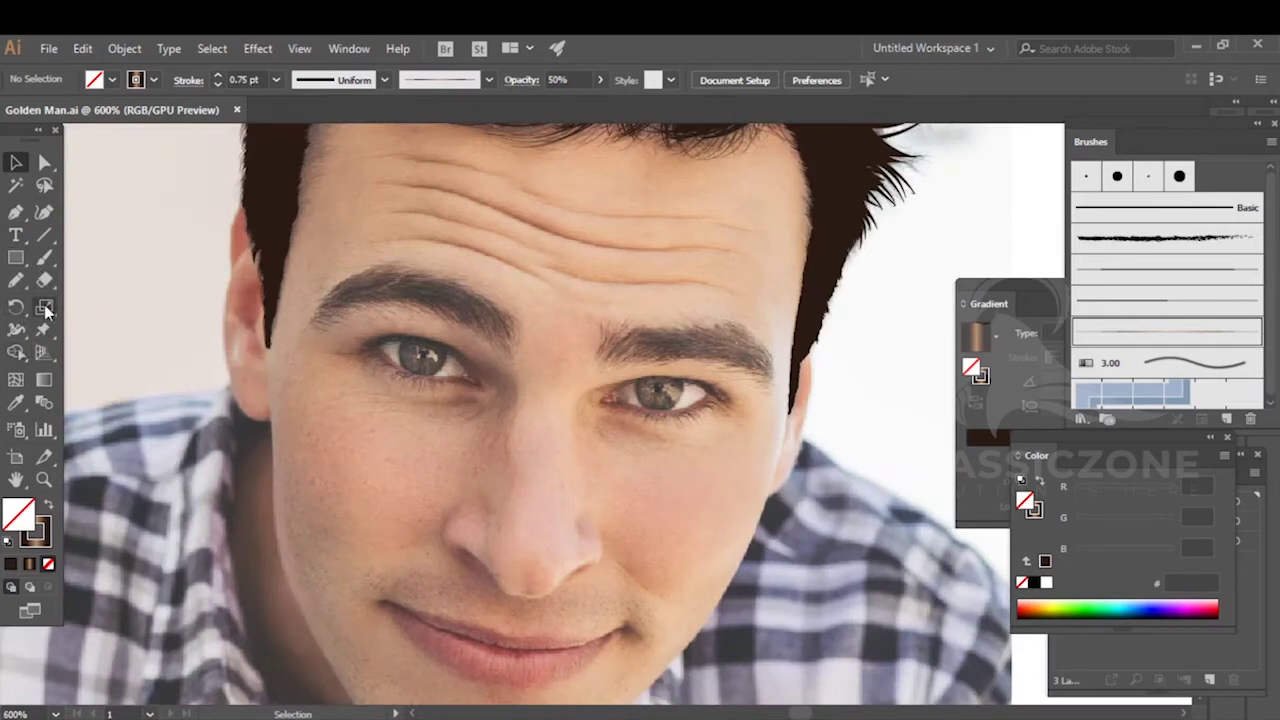
click(45, 259)
drag(432, 326, 534, 397)
mouse_move(463, 440)
mouse_down()
mouse_move(534, 420)
mouse_move(538, 372)
mouse_up()
drag(471, 349, 446, 276)
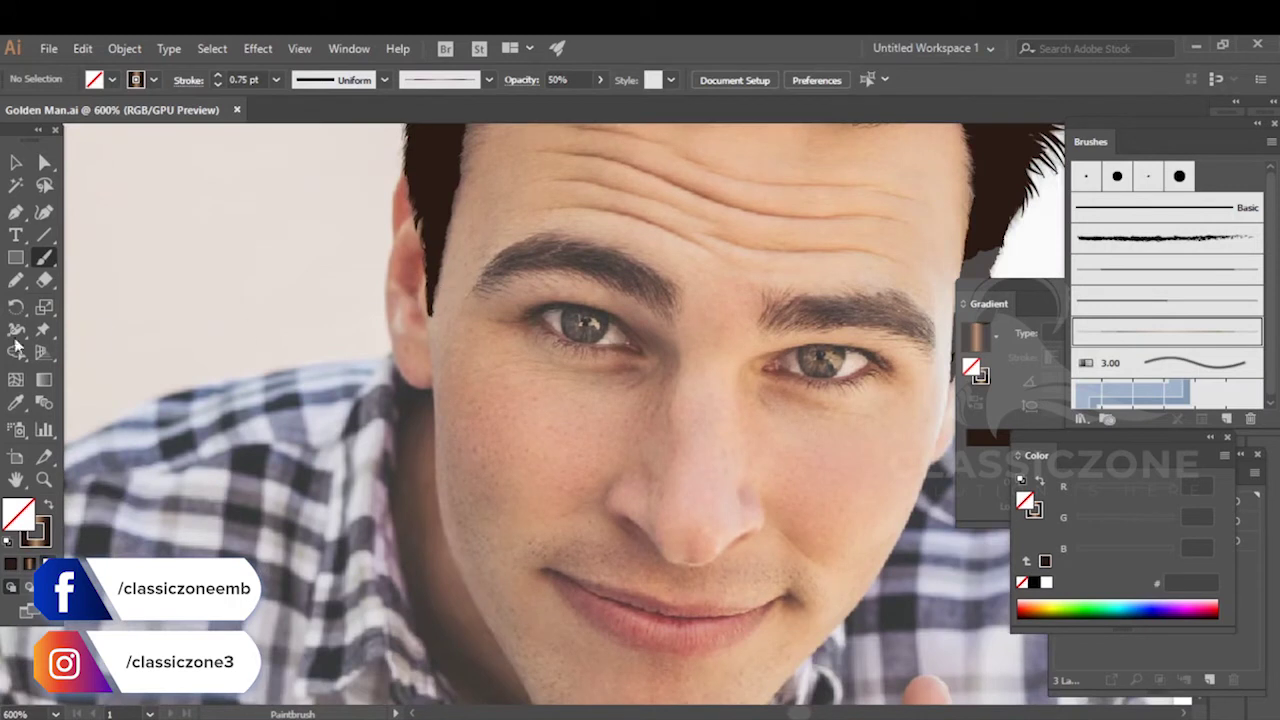
click(1108, 648)
click(1155, 524)
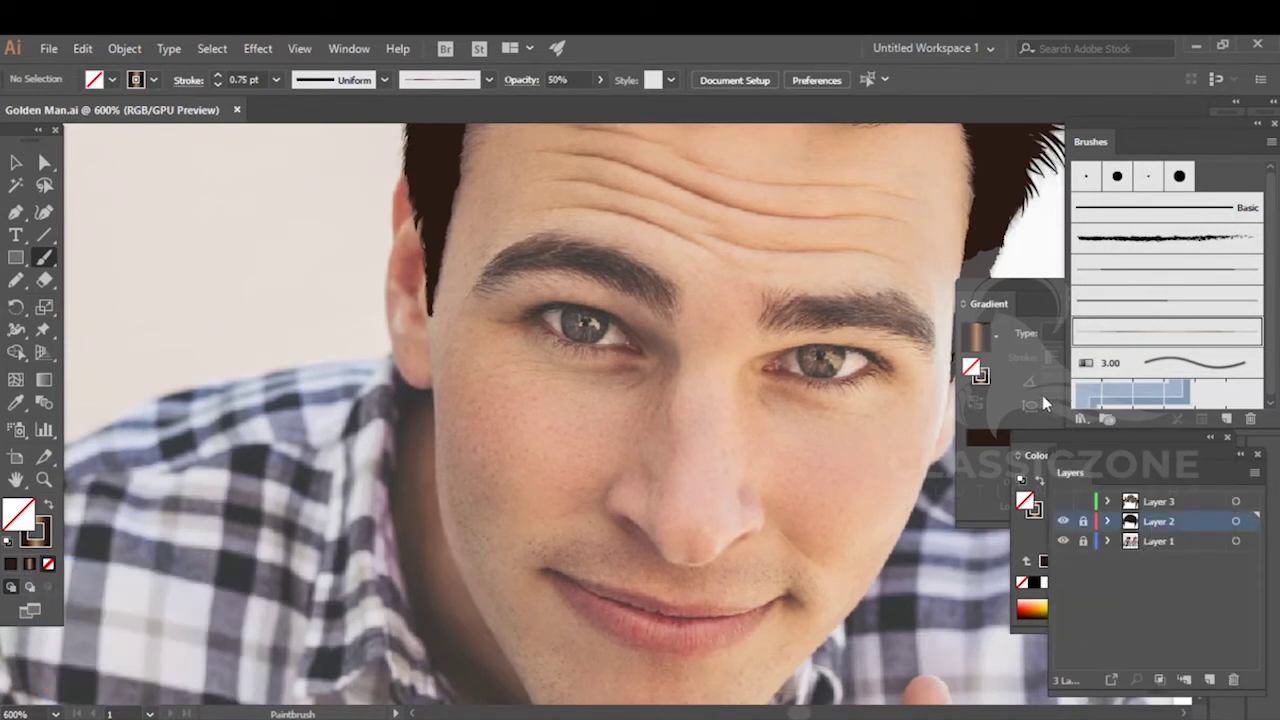
- Close the gradient settings, lock Layer 3, and unlock Layer 2 for drawing
click(1003, 401)
click(1177, 287)
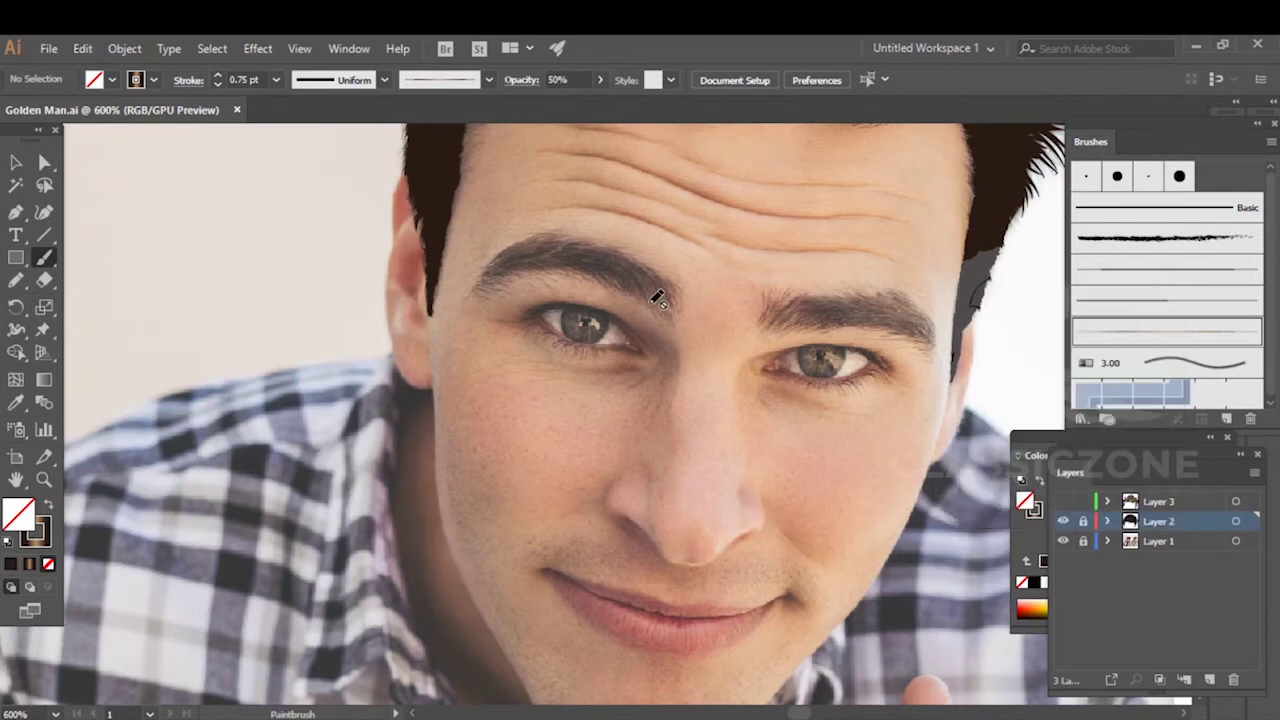
drag(1005, 503, 963, 471)
click(1083, 501)
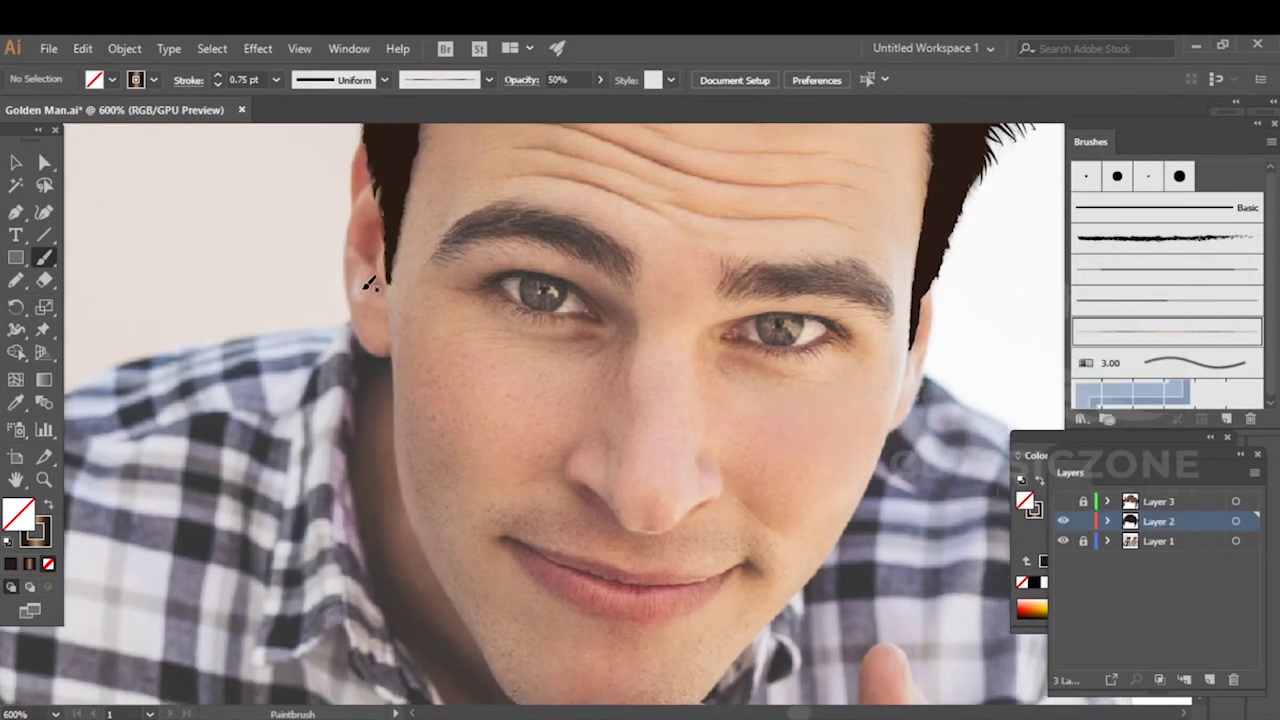
- Draw a stroke from the left sideburn tip down the face edge past the earlobe, using the dark brown hair colour as its stroke
scroll(372, 282, up, 3)
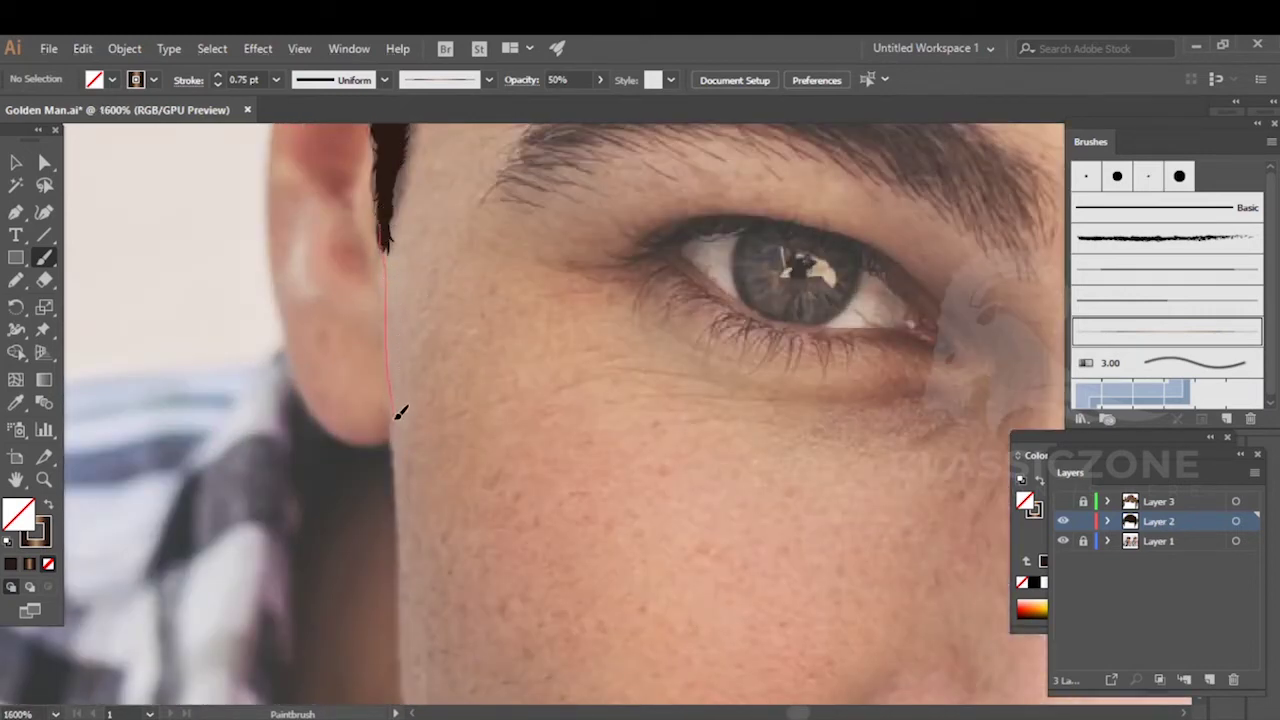
drag(408, 510, 400, 518)
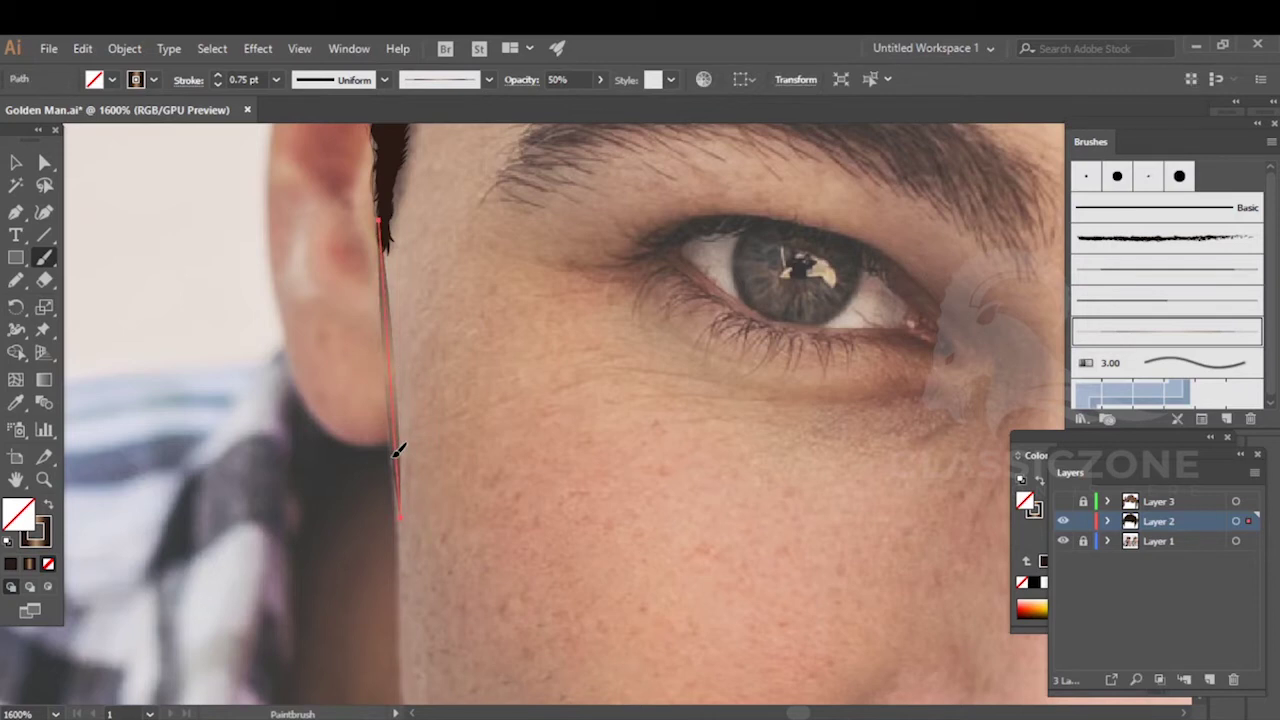
key(i)
click(389, 164)
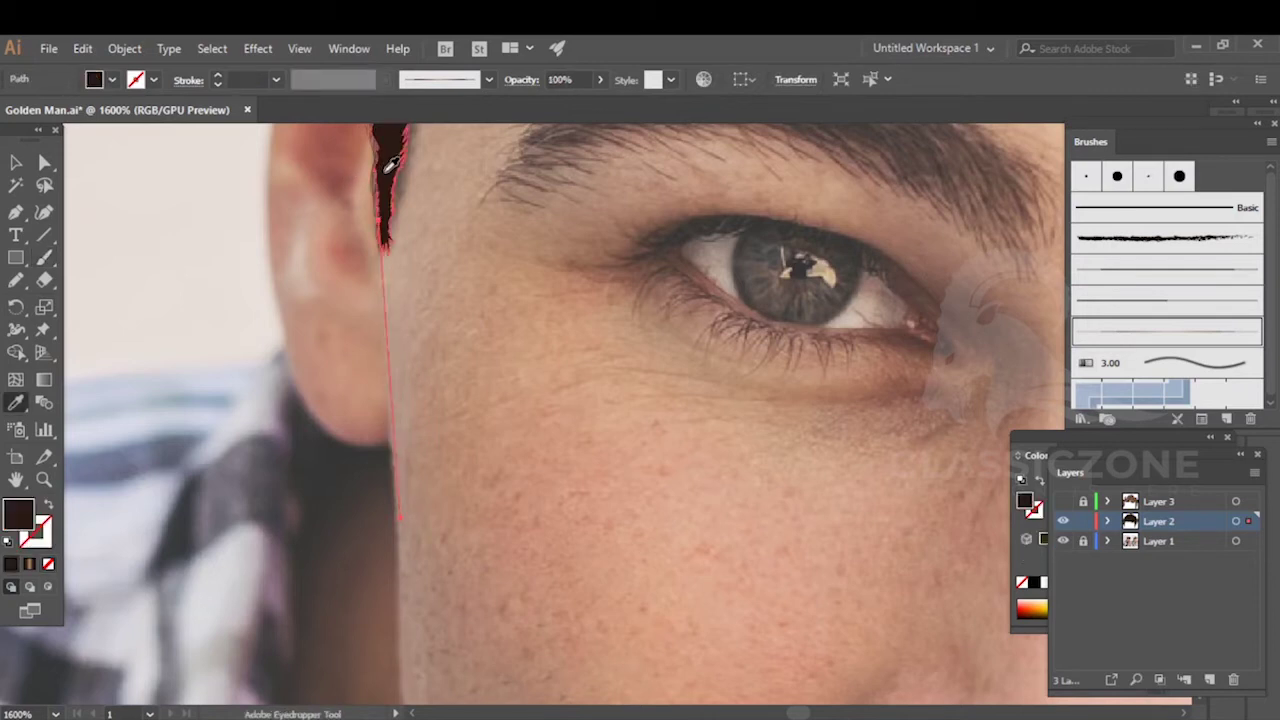
scroll(420, 263, up, 3)
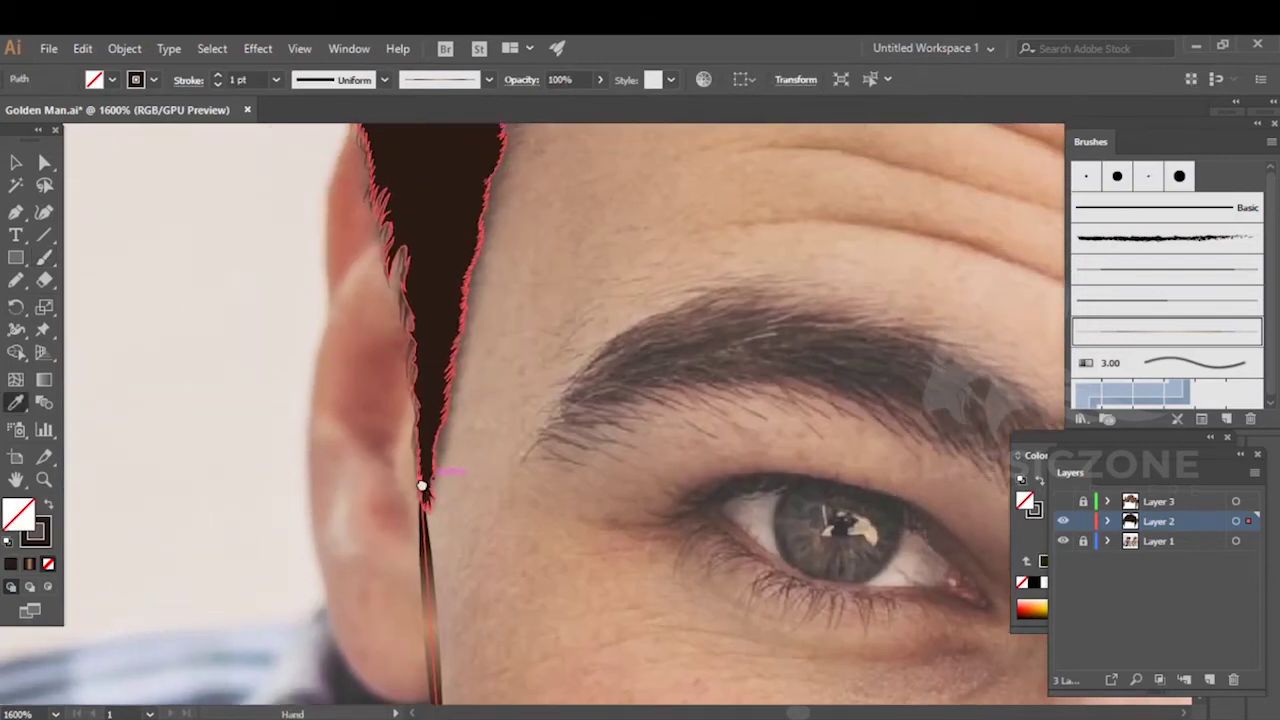
click(461, 306)
key(v)
key(shift+x)
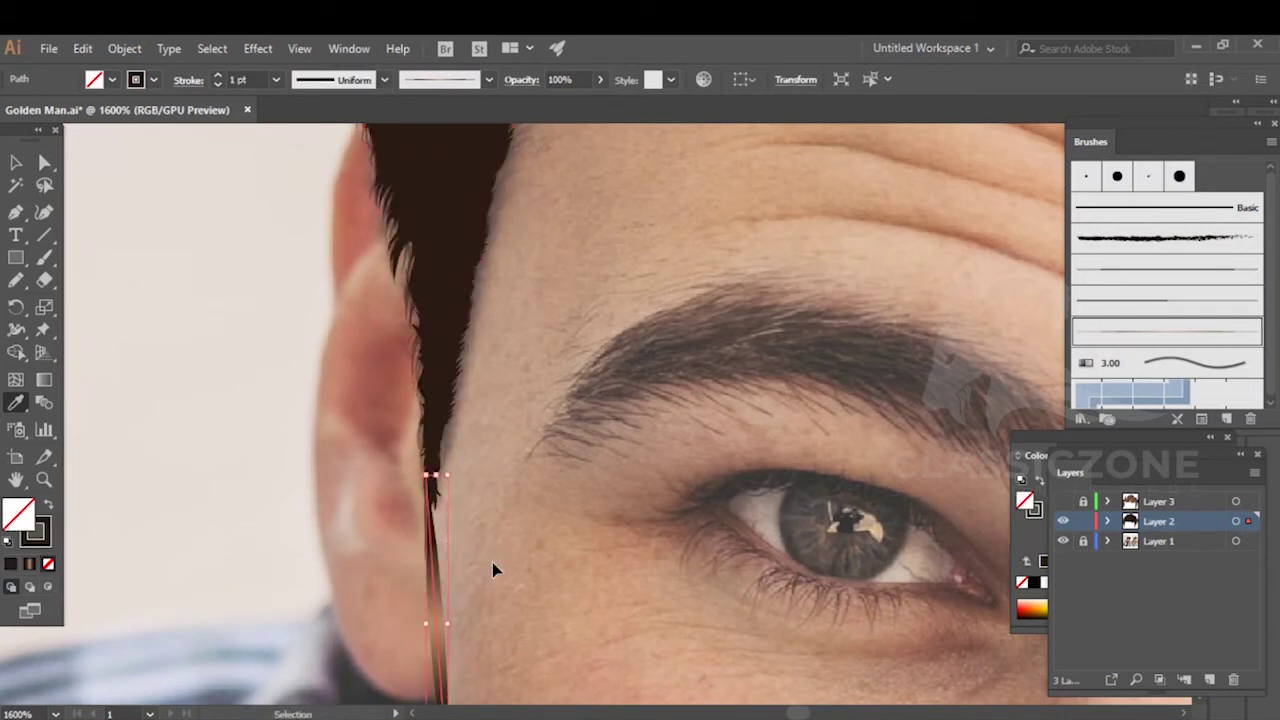
- Apply the solid tapered brush to the new face-edge line at 1 pt and deselect it
click(492, 562)
click(437, 598)
click(1103, 274)
ctrl+click(494, 474)
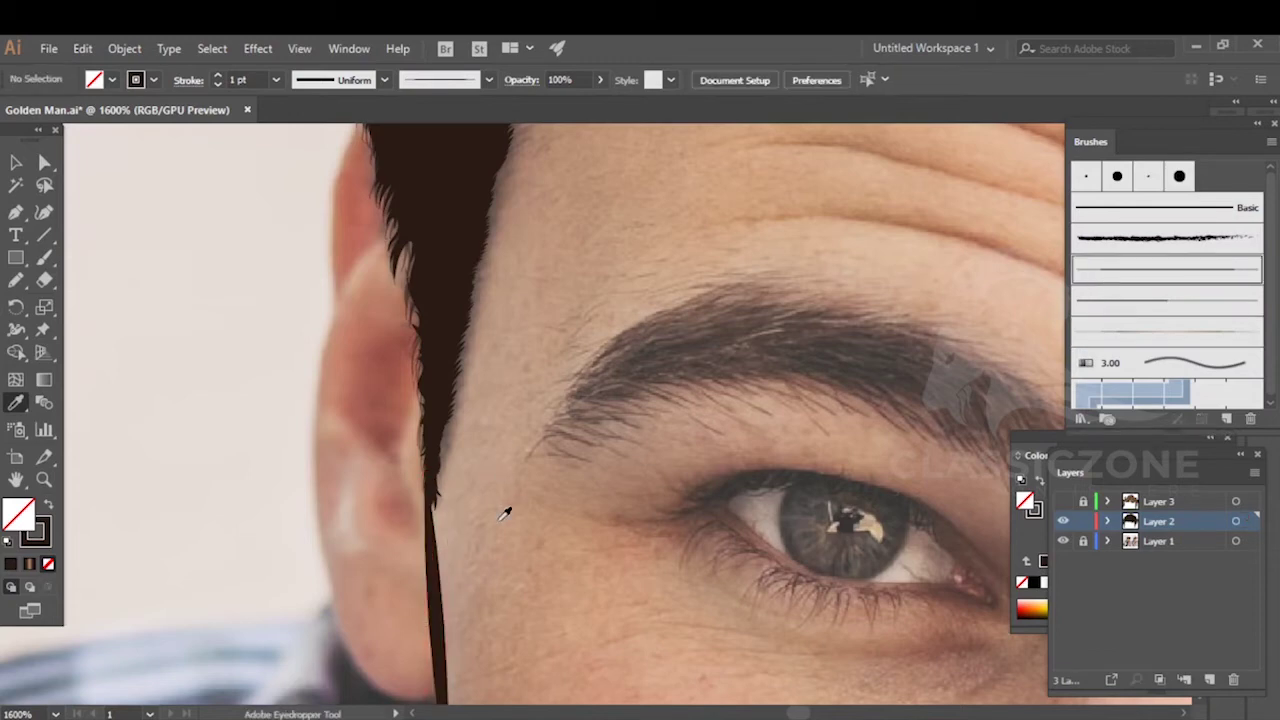
- Set the stroke weight of the face-edge line beside the left earlobe to 0.75 pt and deselect it
drag(493, 538, 481, 204)
ctrl+click(426, 318)
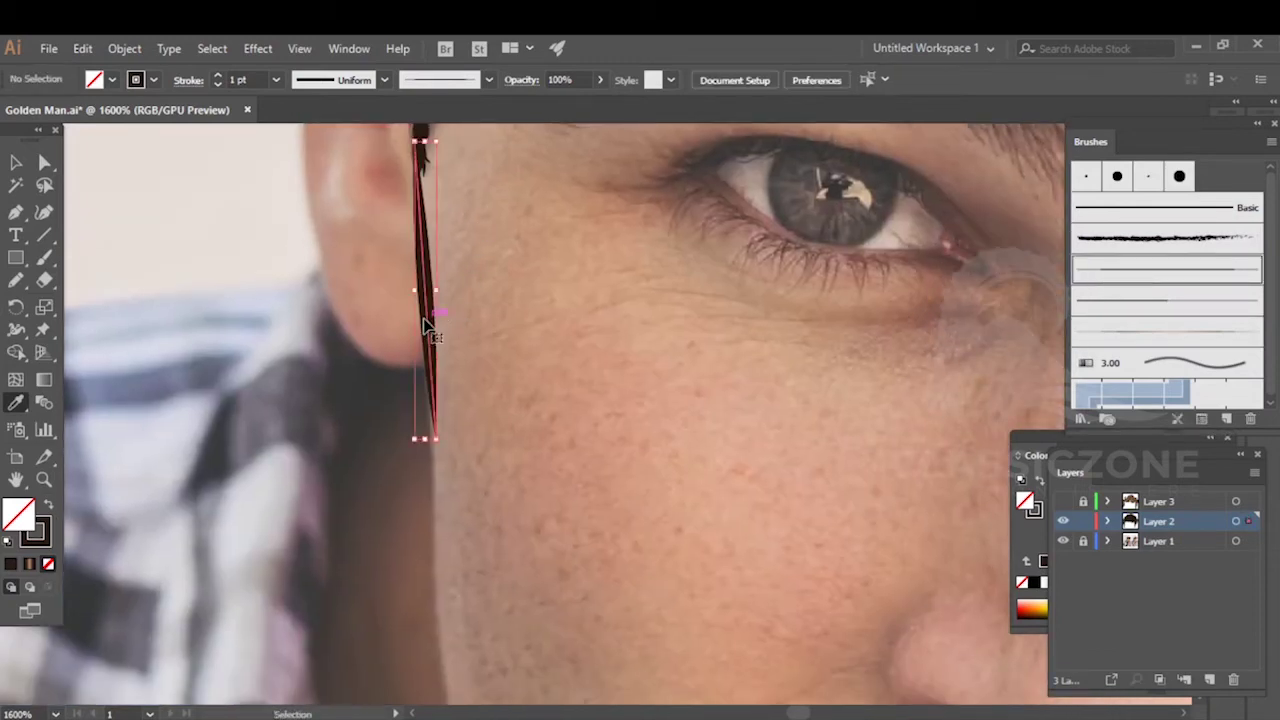
ctrl+click(540, 319)
- Delete the face-edge line below the left sideburn and exit isolation mode
scroll(520, 330, down, 3)
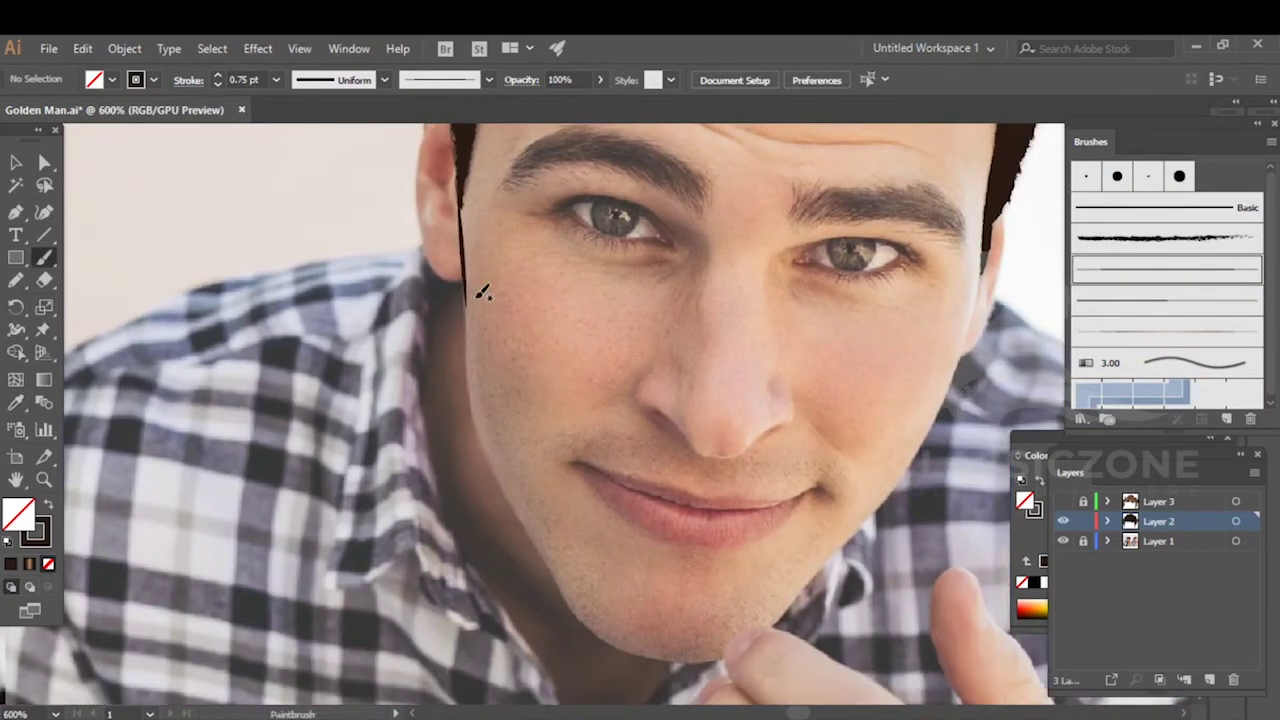
ctrl+double_click(467, 287)
key(Delete)
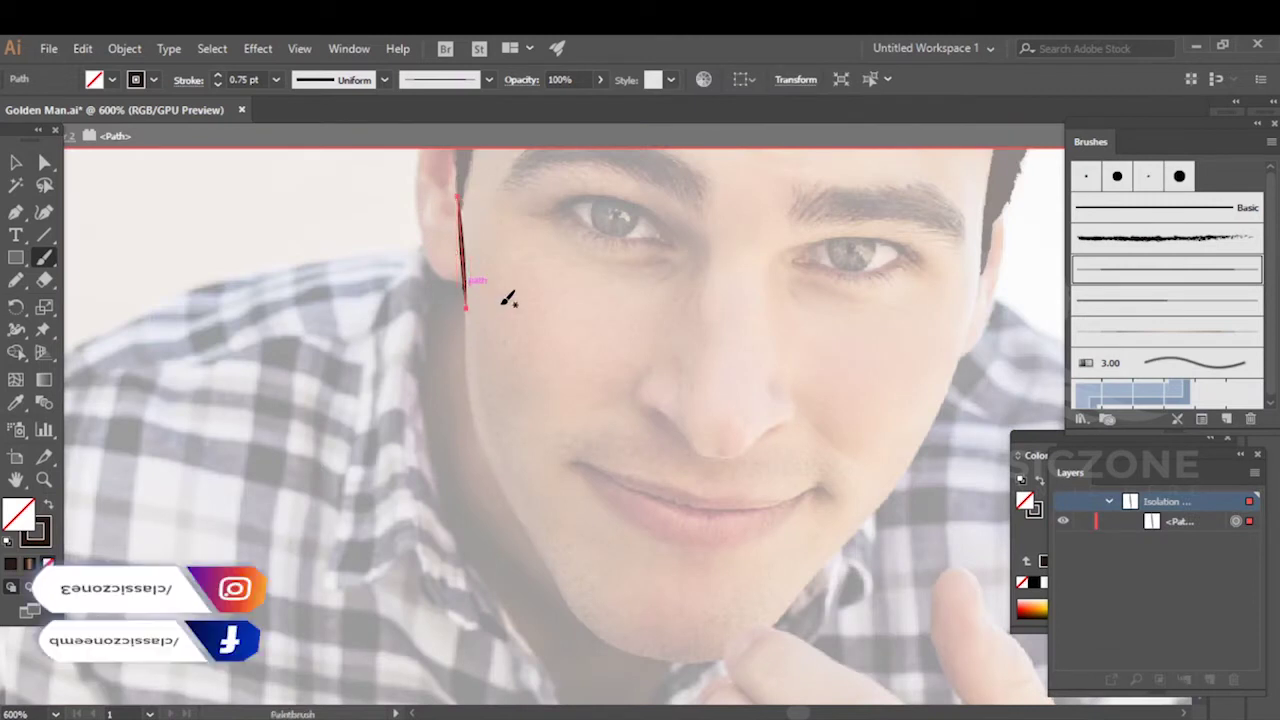
ctrl+double_click(486, 260)
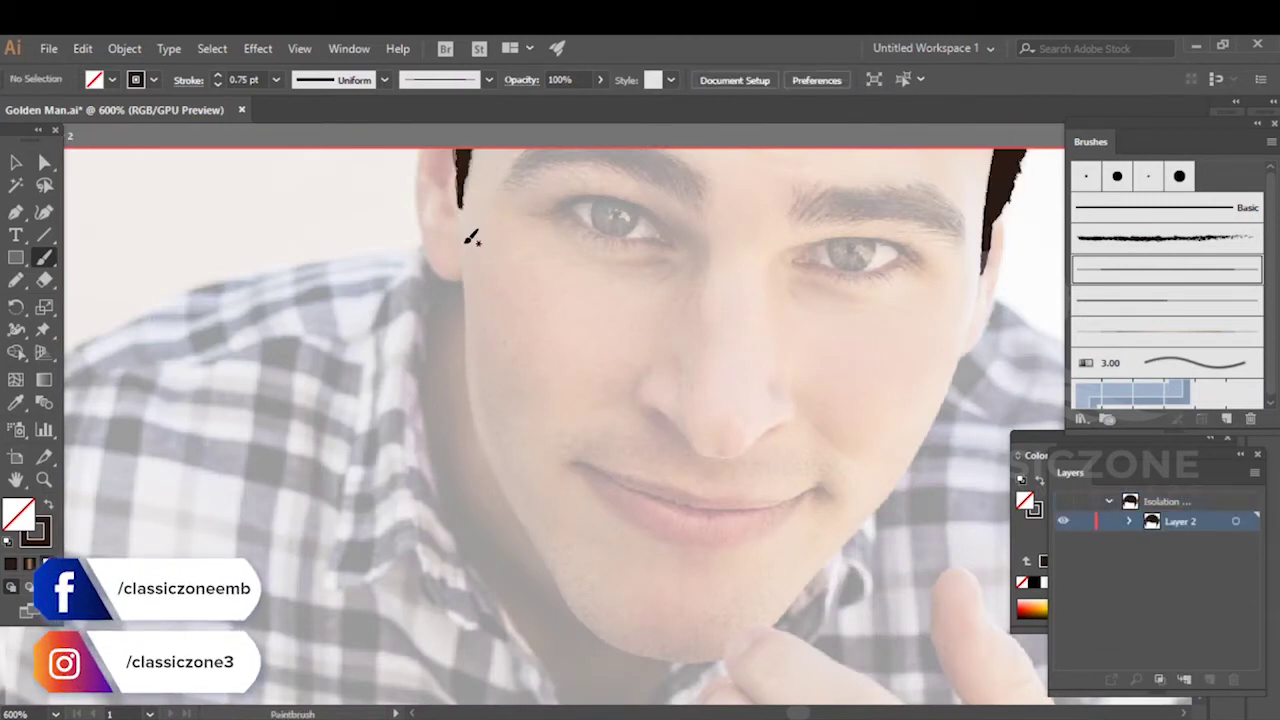
ctrl+double_click(494, 262)
- Draw a new tapered brush stroke along the left face edge between the middle of the cheek and the sideburn tip
scroll(471, 236, up, 1)
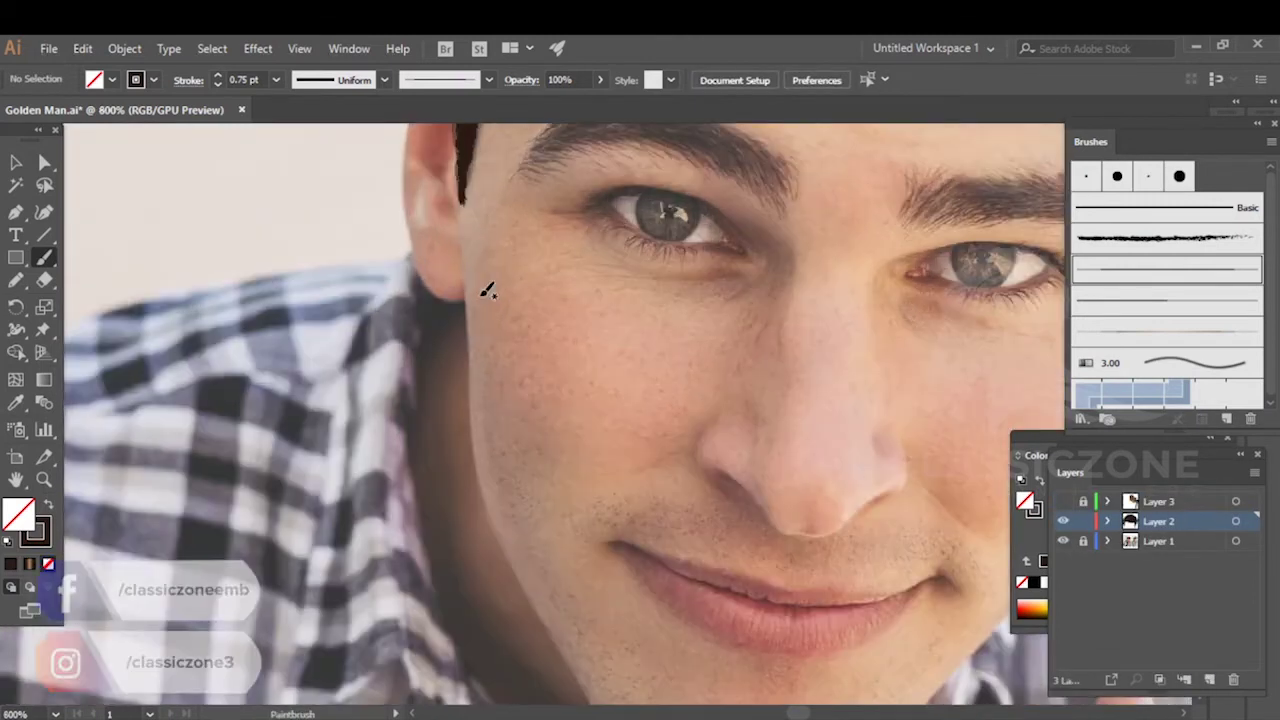
drag(479, 406, 478, 538)
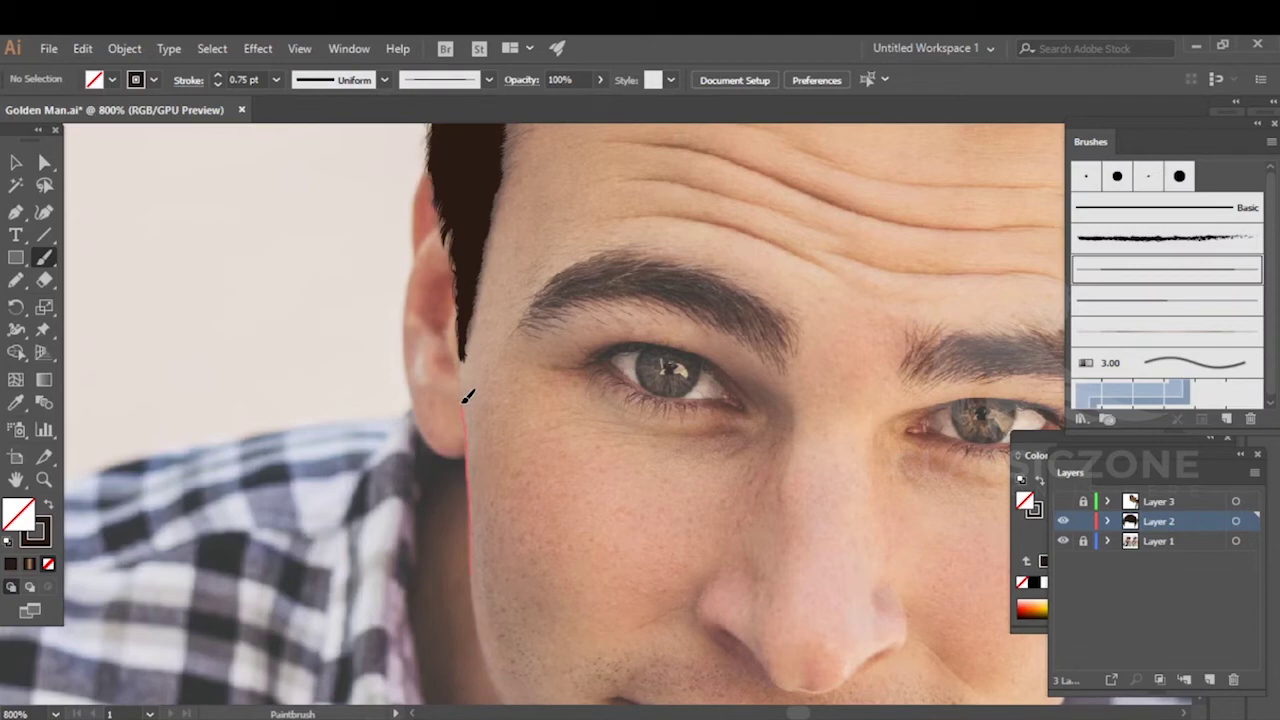
drag(466, 343, 480, 265)
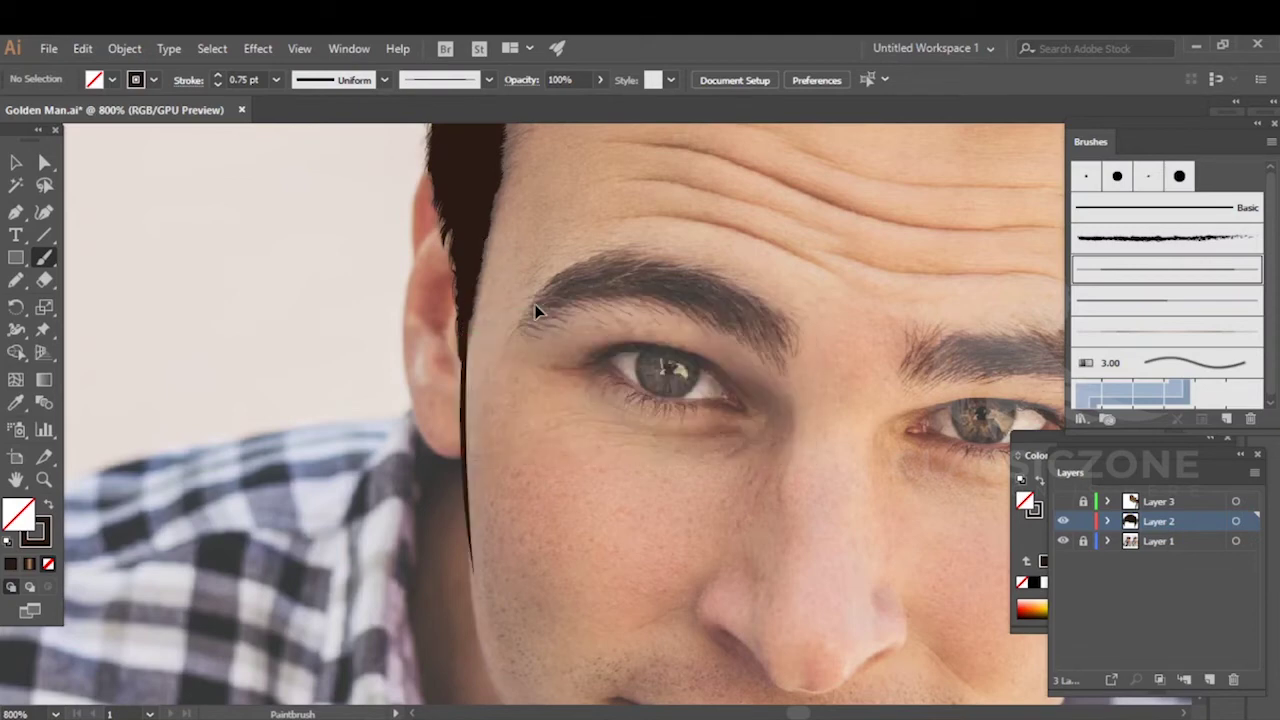
- Draw a brush stroke overlapping the end of the left cheek line and continuing down the jaw towards the chin
drag(517, 527, 417, 227)
scroll(385, 362, up, 1)
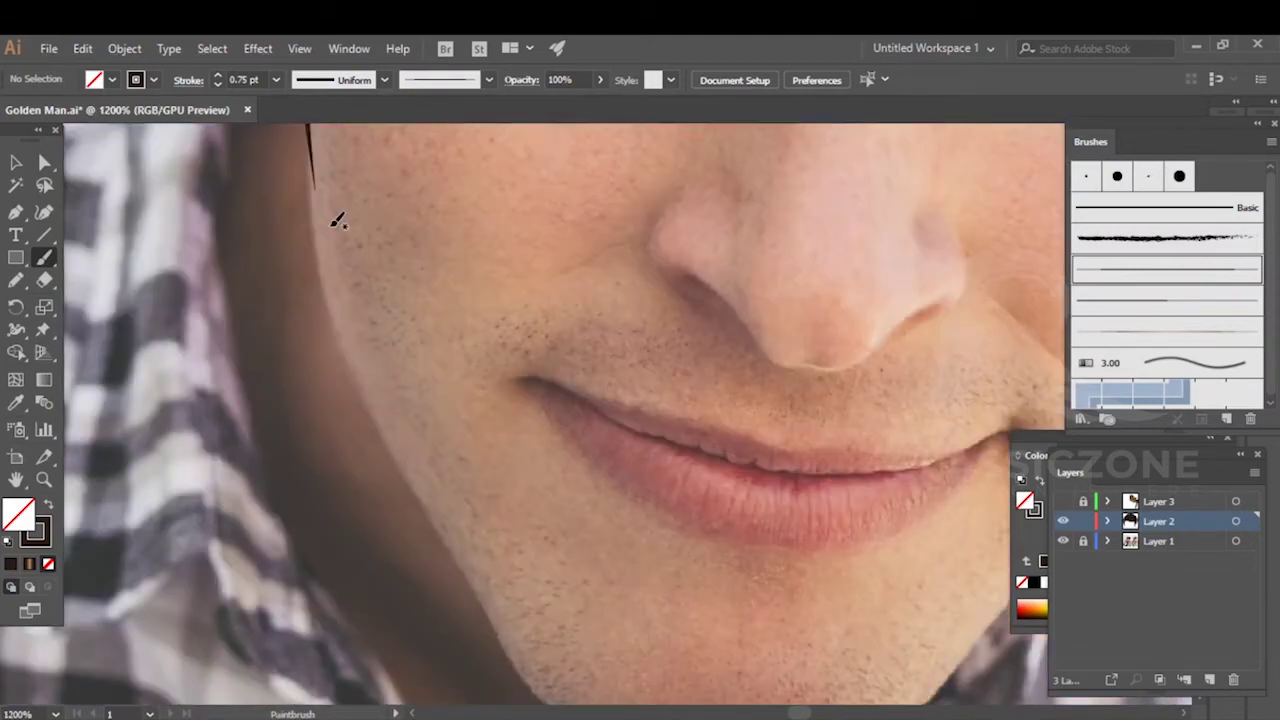
drag(310, 123, 313, 144)
drag(346, 362, 361, 394)
drag(423, 491, 483, 597)
scroll(490, 548, up, 4)
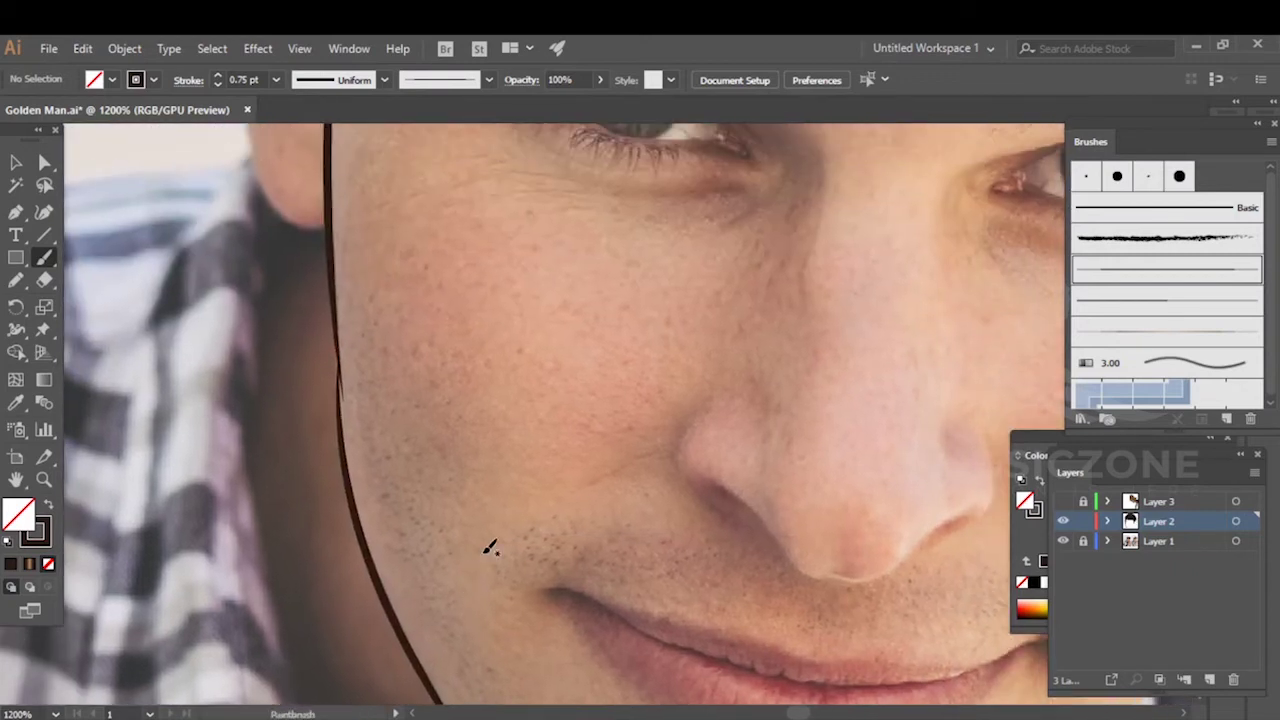
- Check the left face edge with Layer 1 briefly hidden, and cover the joint between its two lines with an overlapping stroke
click(1062, 542)
key(ctrl+minus)
key(ctrl+minus)
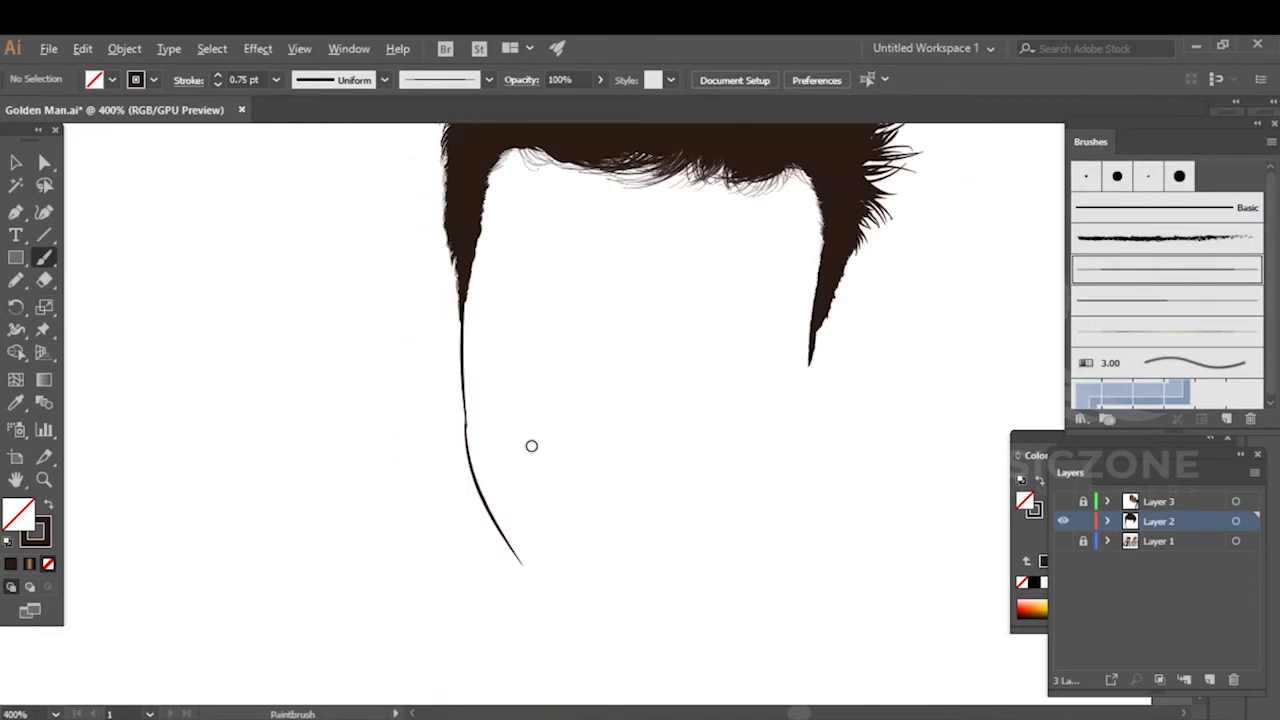
click(1062, 541)
scroll(415, 380, up, 4)
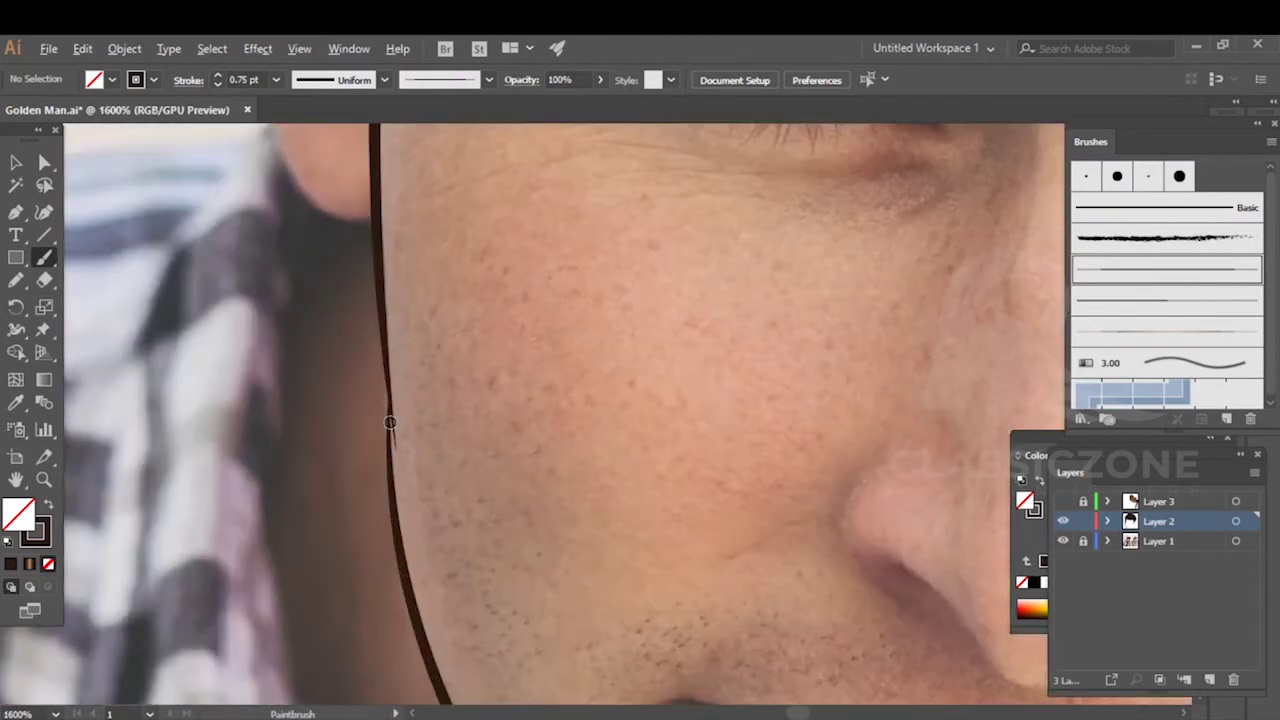
scroll(381, 416, up, 1)
drag(387, 306, 404, 428)
drag(407, 482, 414, 612)
- Outline the right side of the face from the jaw up to the sideburn, smoothing the joint at the cheek with an overlapping stroke
scroll(480, 490, down, 5)
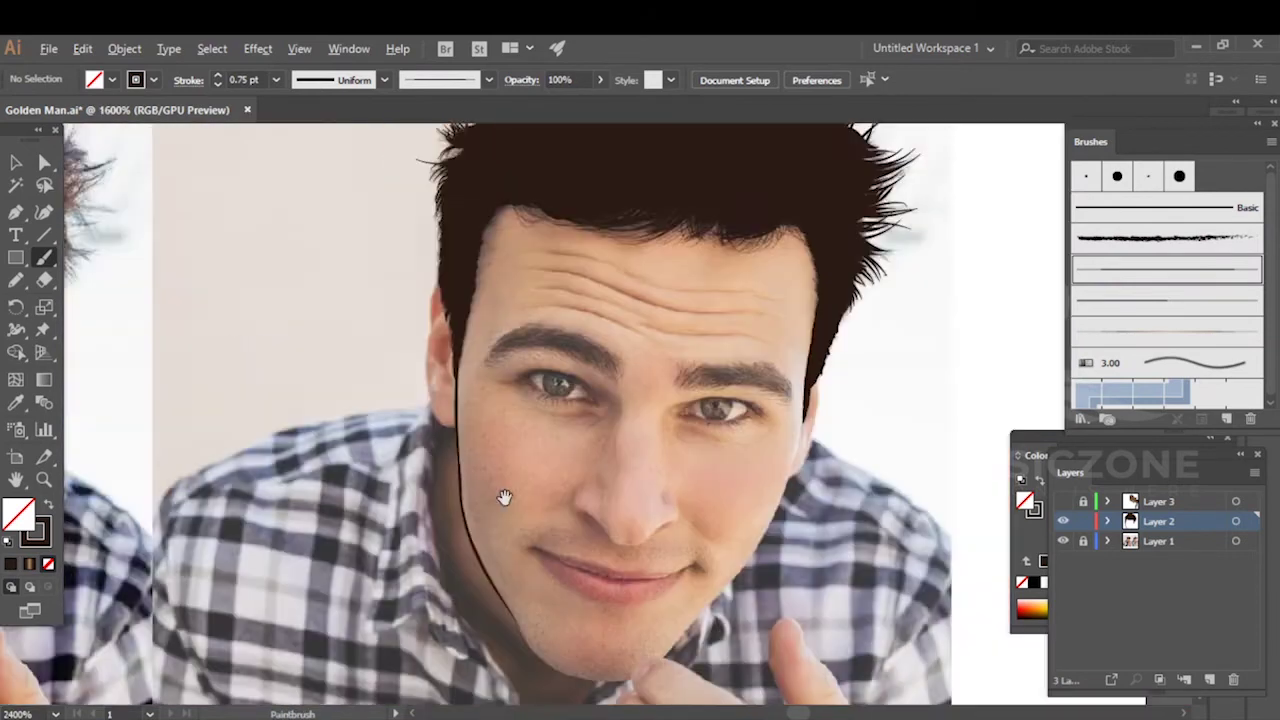
scroll(460, 566, up, 3)
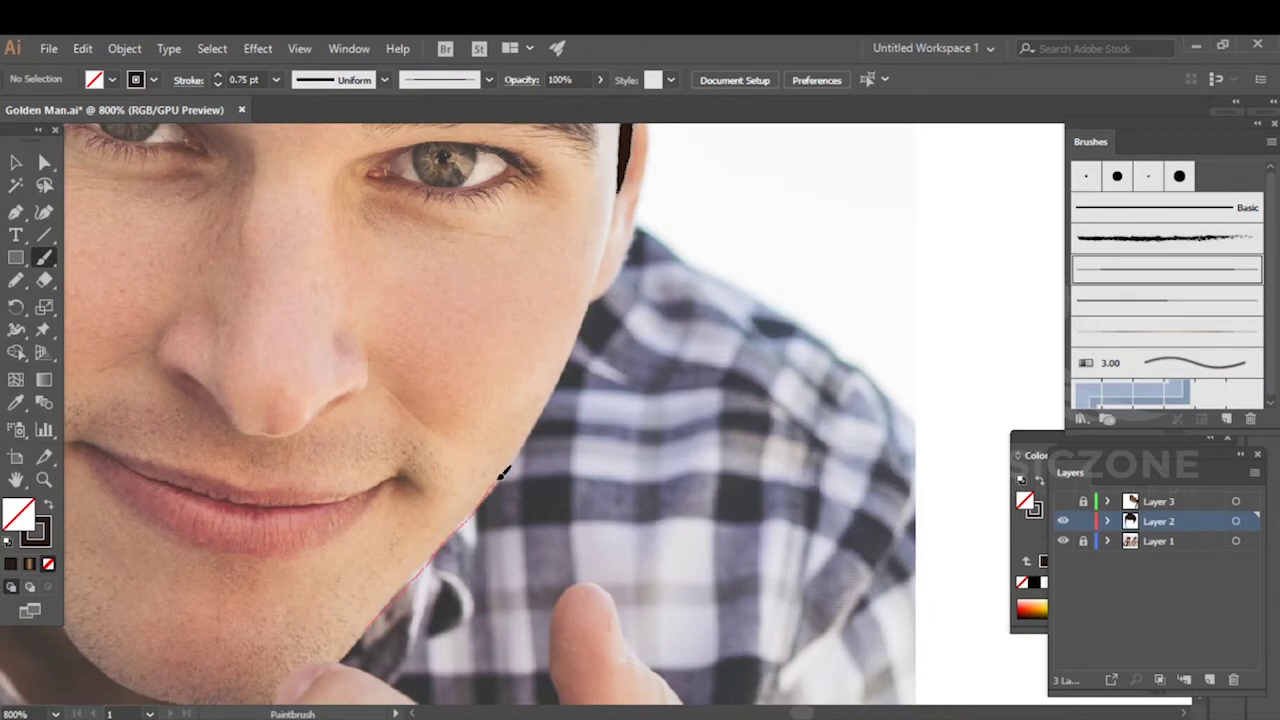
drag(530, 445, 560, 390)
scroll(575, 360, up, 4)
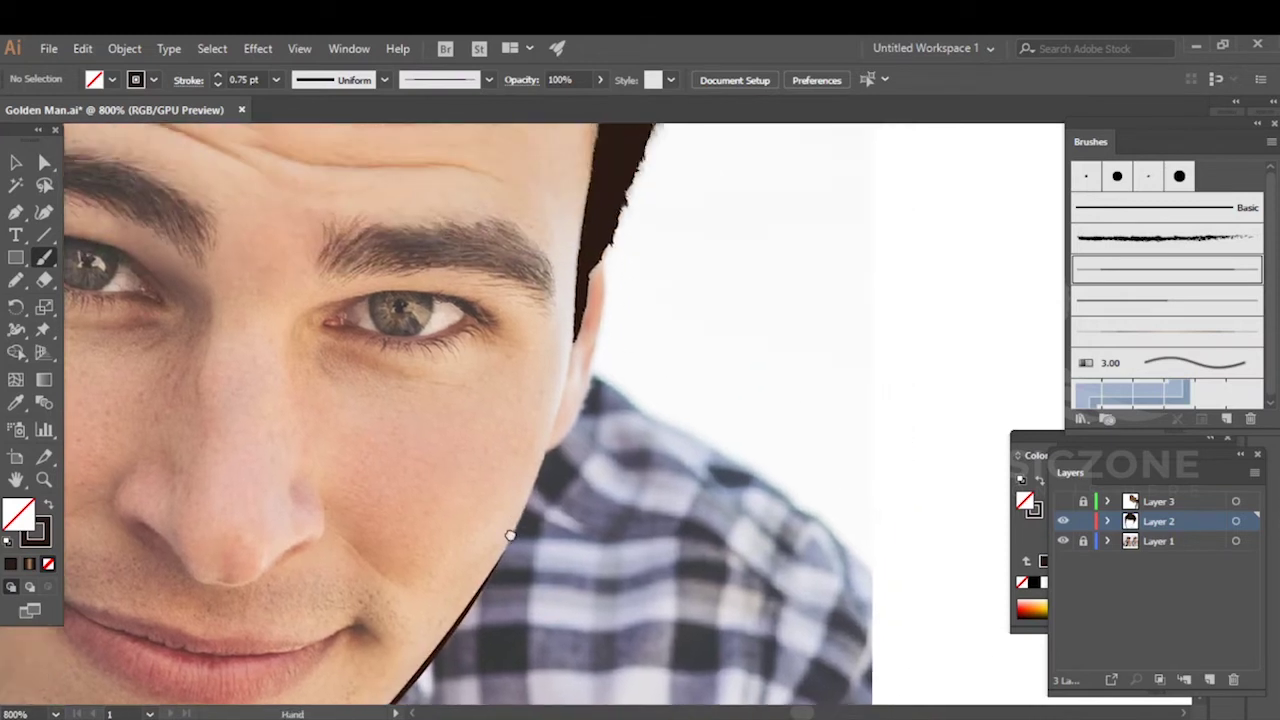
drag(538, 474, 684, 386)
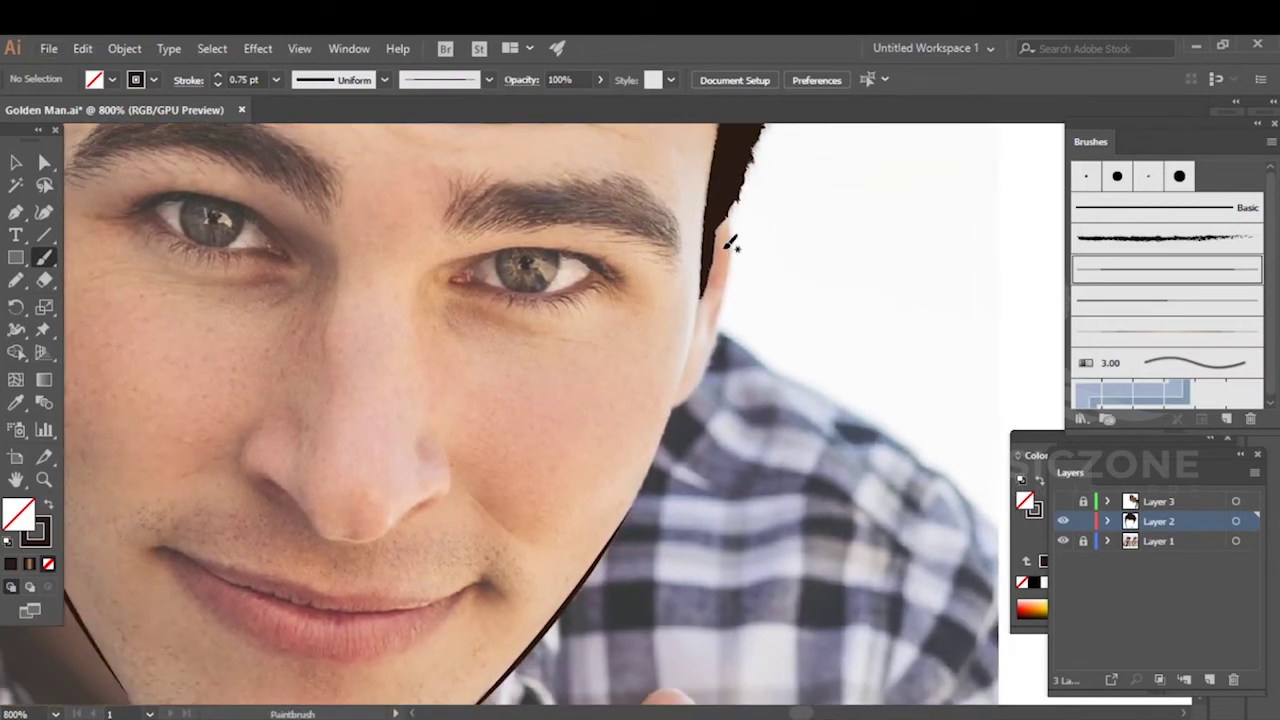
drag(707, 252, 693, 334)
drag(674, 414, 638, 490)
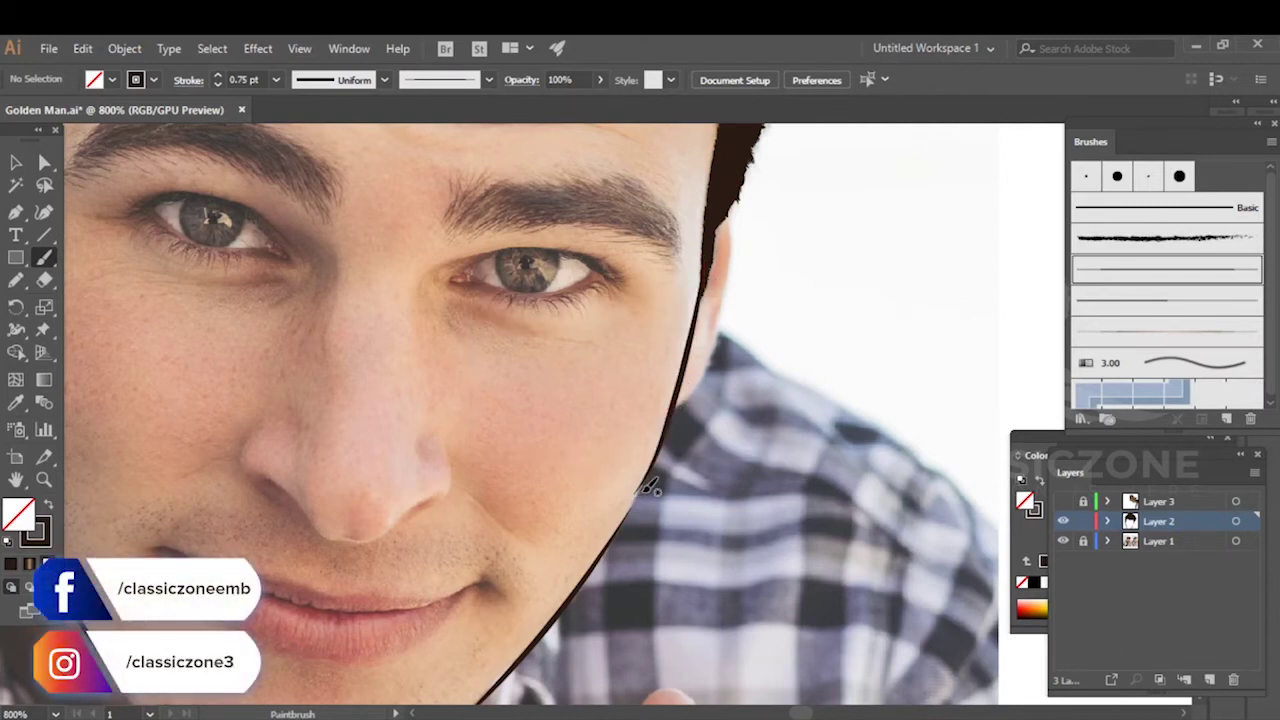
scroll(637, 490, up, 1)
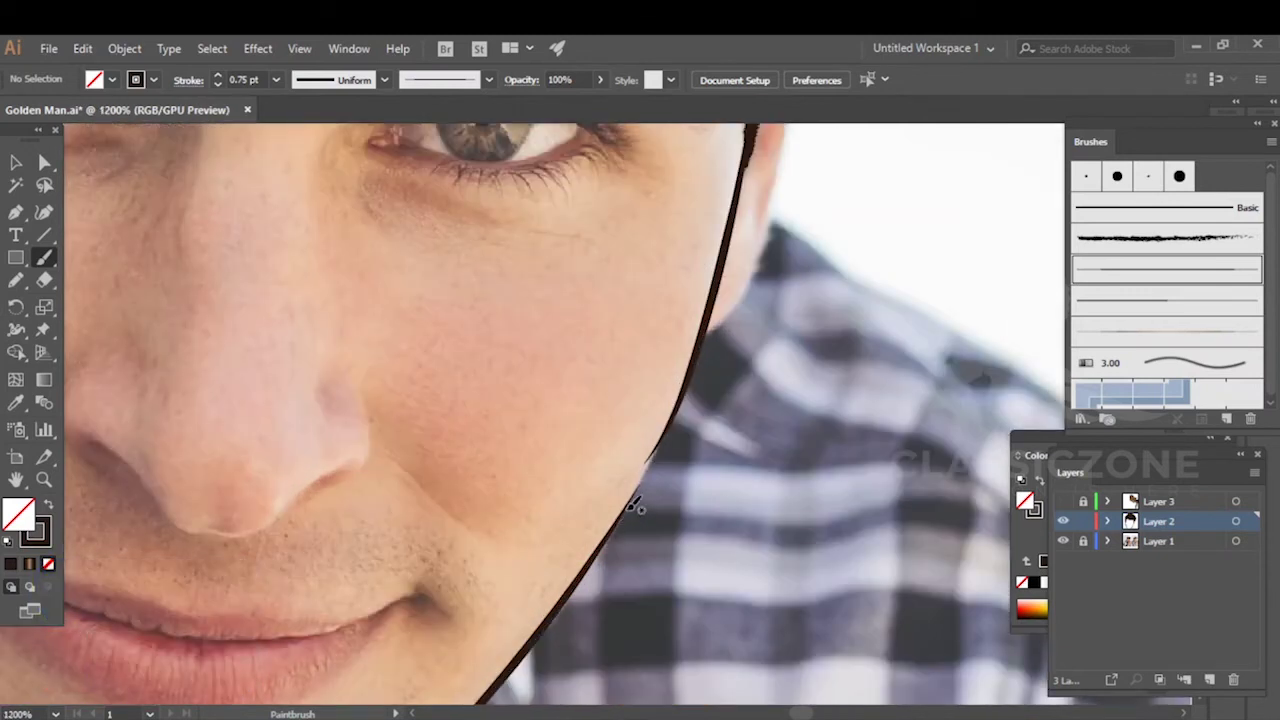
mouse_move(577, 576)
mouse_down()
mouse_move(635, 501)
mouse_move(712, 326)
mouse_up()
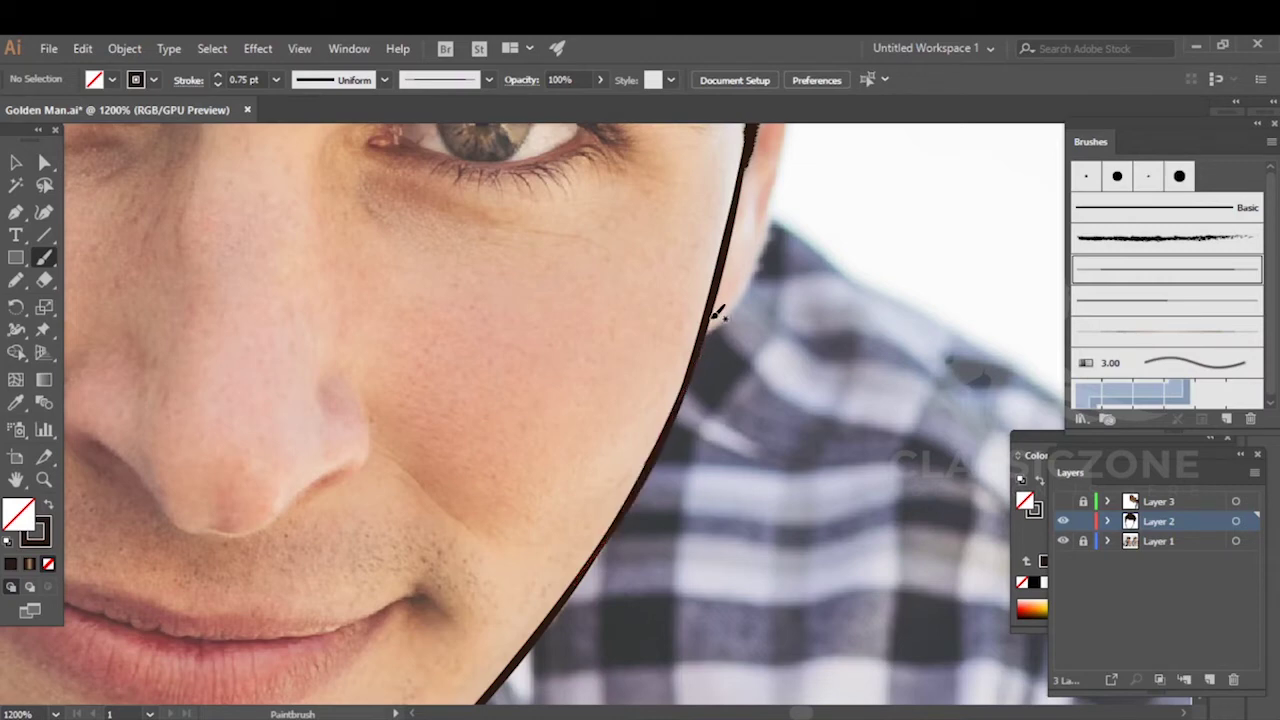
- Draw a stroke from the end of the left jaw line around the underside of the chin
scroll(712, 396, down, 4)
drag(685, 430, 767, 372)
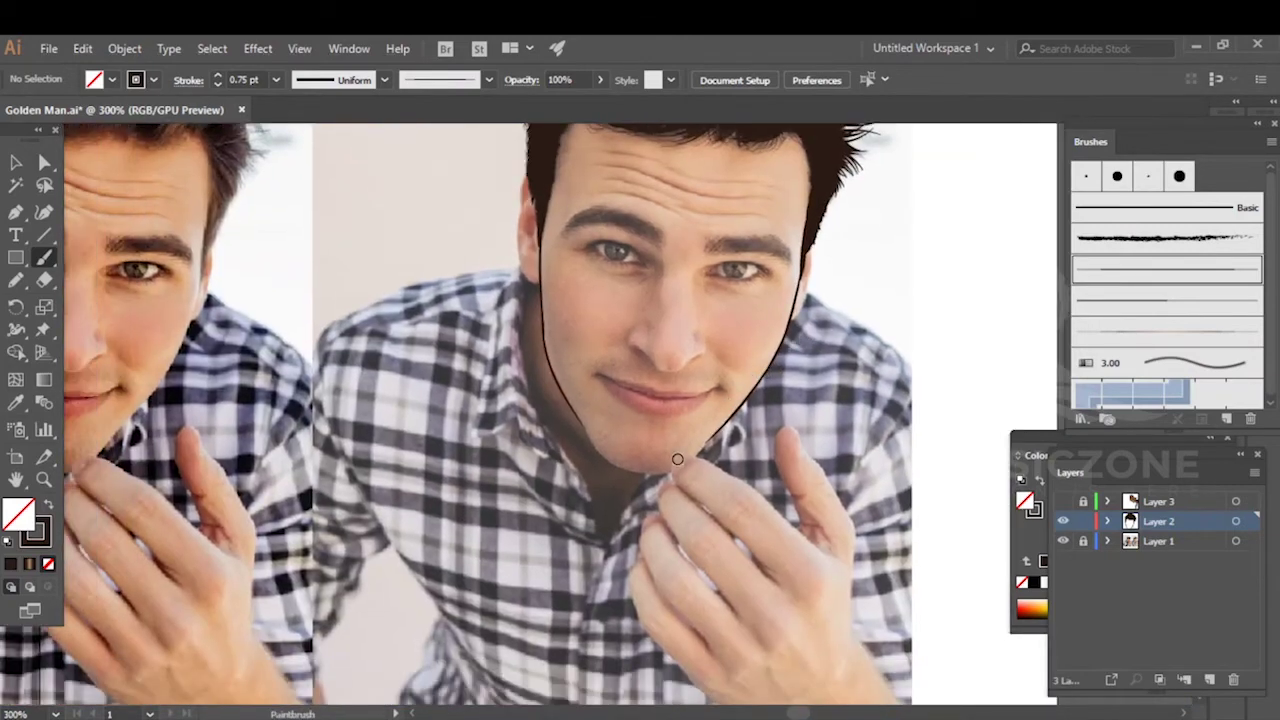
scroll(677, 463, up, 3)
scroll(470, 380, up, 1)
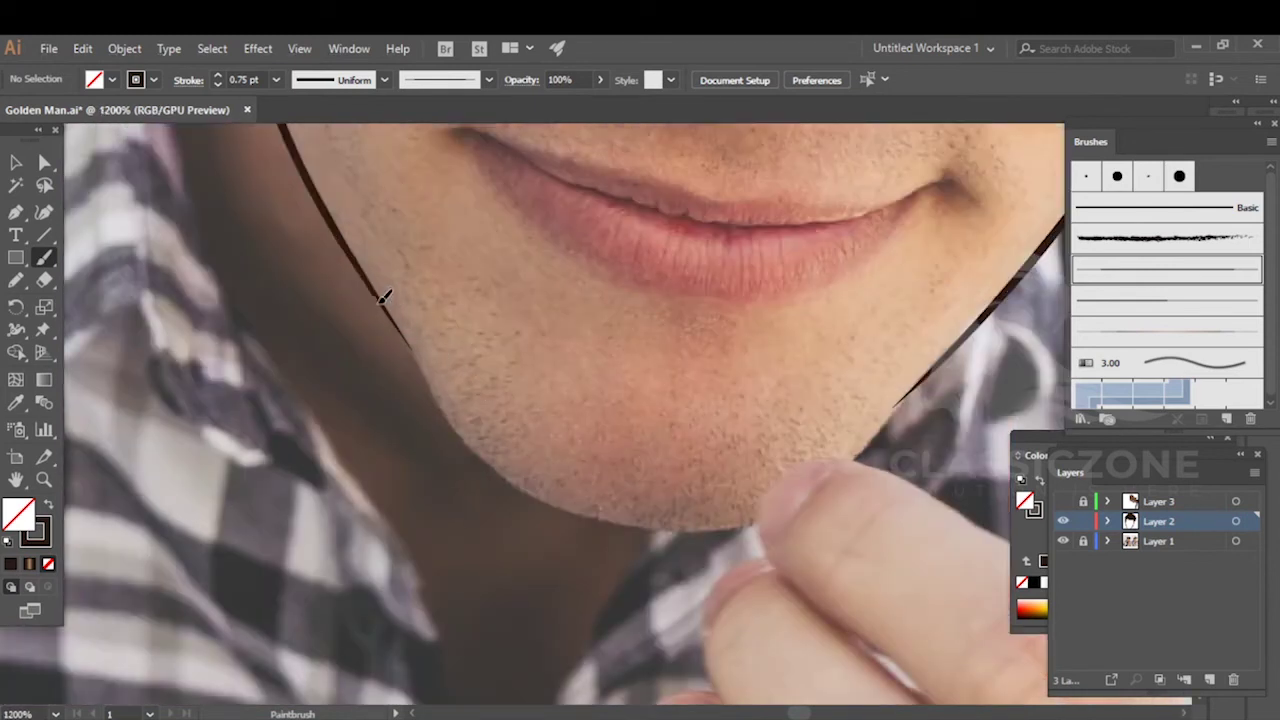
drag(398, 320, 413, 342)
mouse_move(445, 408)
mouse_down()
mouse_move(497, 465)
mouse_move(562, 504)
mouse_move(637, 526)
mouse_move(695, 523)
mouse_move(683, 500)
mouse_move(543, 524)
mouse_up()
- Close the chin outline with strokes from the right jaw line to the bottom, and check it with Layer 1 briefly hidden
key(space)
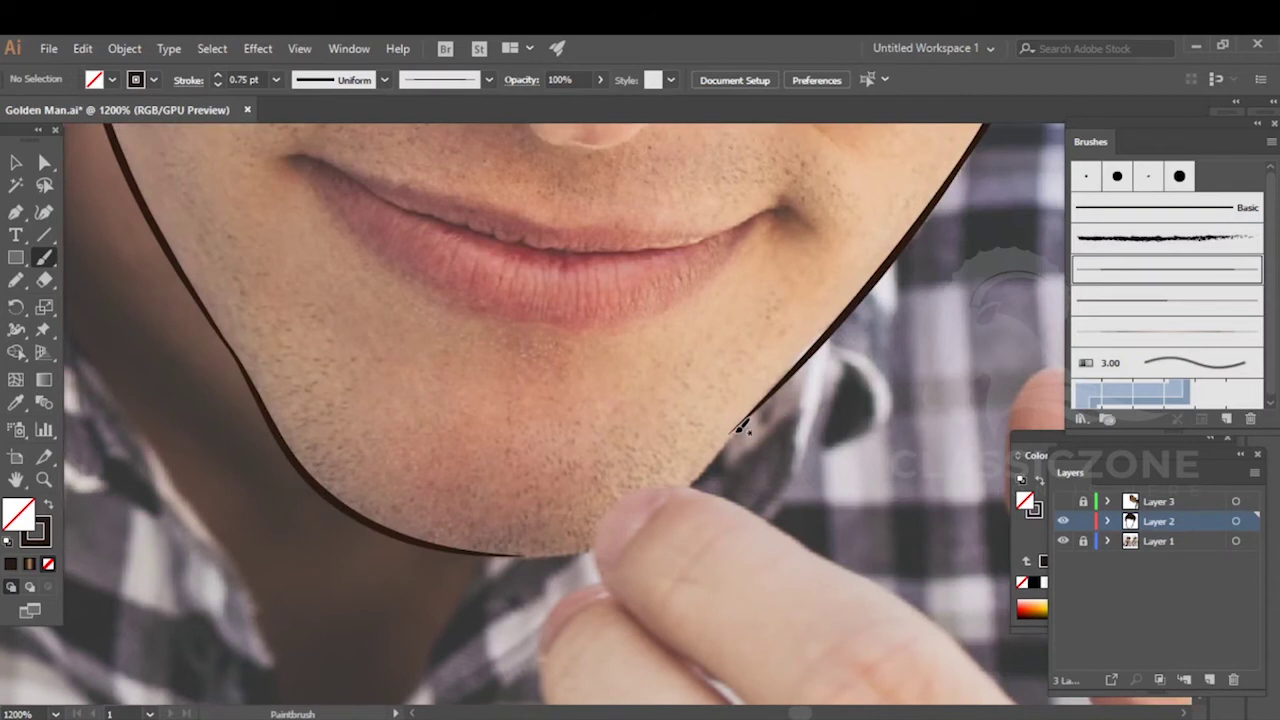
drag(806, 359, 770, 400)
drag(588, 548, 573, 552)
scroll(545, 579, up, 2)
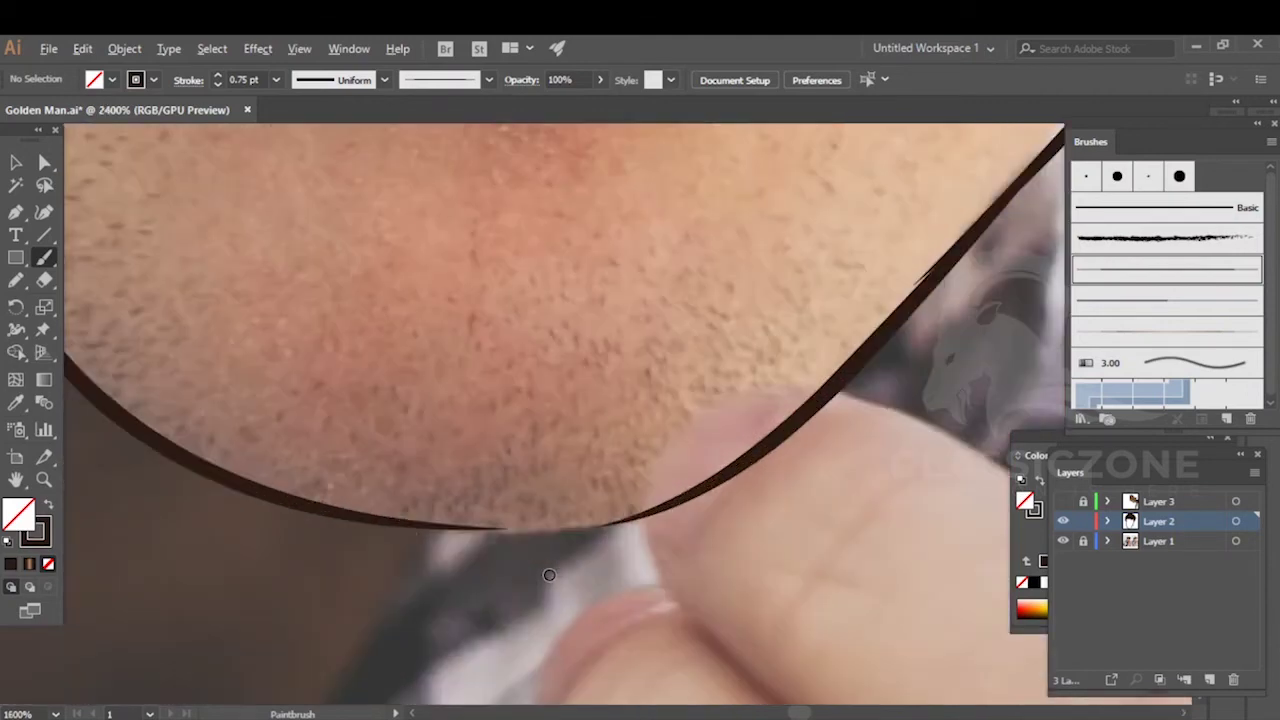
mouse_move(308, 505)
mouse_down()
mouse_move(463, 529)
mouse_move(589, 526)
mouse_move(676, 503)
mouse_move(768, 438)
mouse_move(780, 443)
mouse_up()
scroll(838, 414, down, 3)
scroll(760, 460, down, 3)
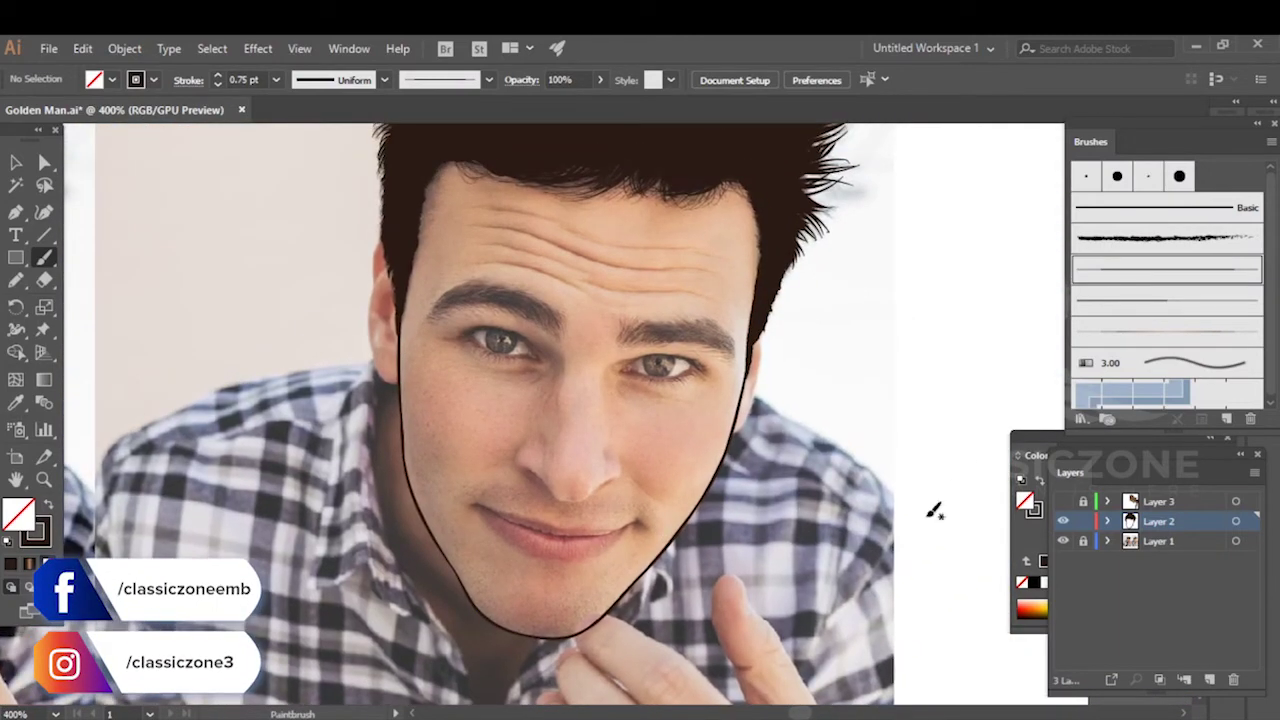
click(1063, 540)
click(1063, 540)
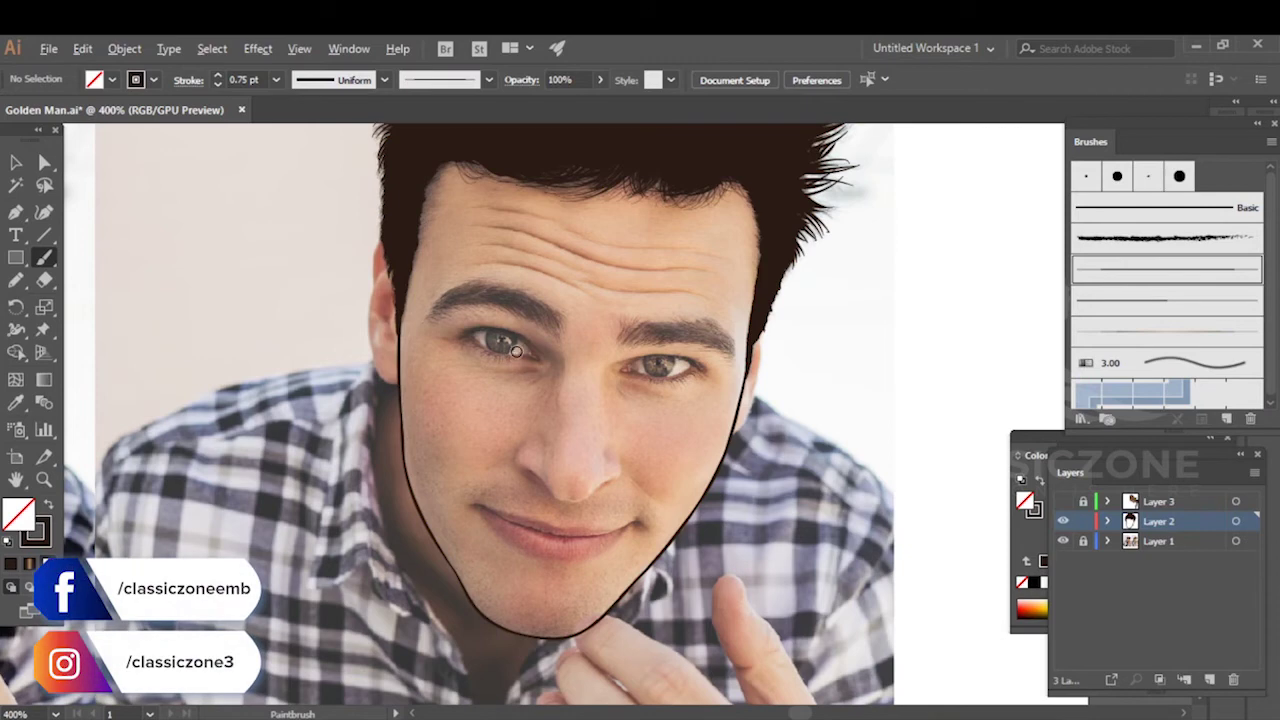
- Outline the upper lip with two tapered strokes, one on each side of the cupid's bow, reaching towards the mouth corners
scroll(517, 349, up, 2)
scroll(571, 380, down, 4)
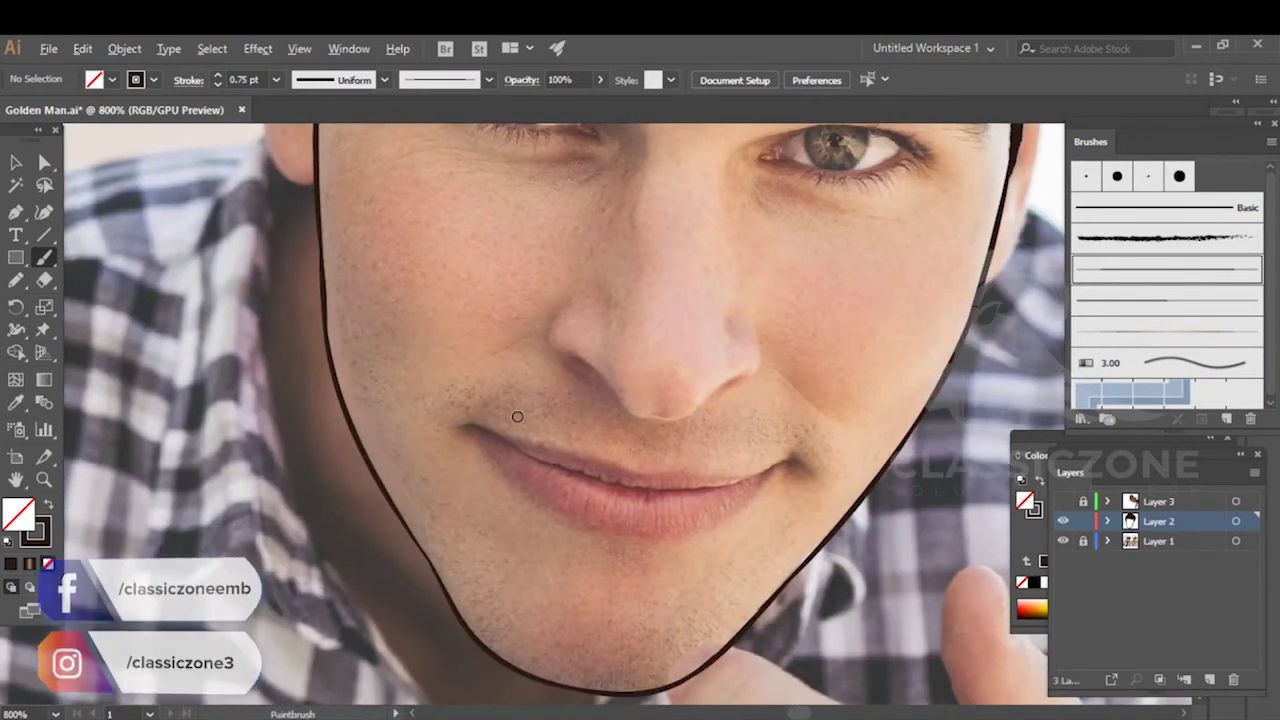
scroll(517, 417, up, 1)
scroll(510, 431, up, 3)
scroll(468, 420, down, 1)
drag(474, 416, 254, 357)
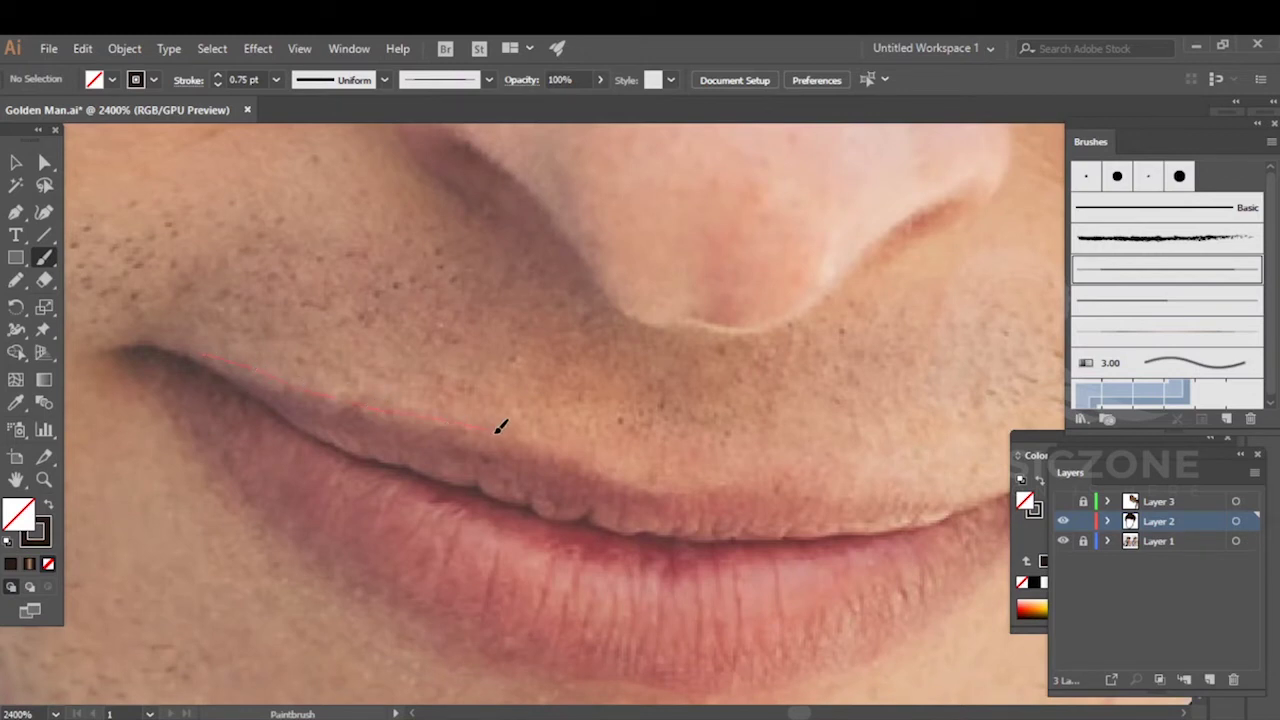
mouse_move(607, 468)
mouse_down()
mouse_move(674, 489)
mouse_move(653, 467)
mouse_move(435, 418)
mouse_up()
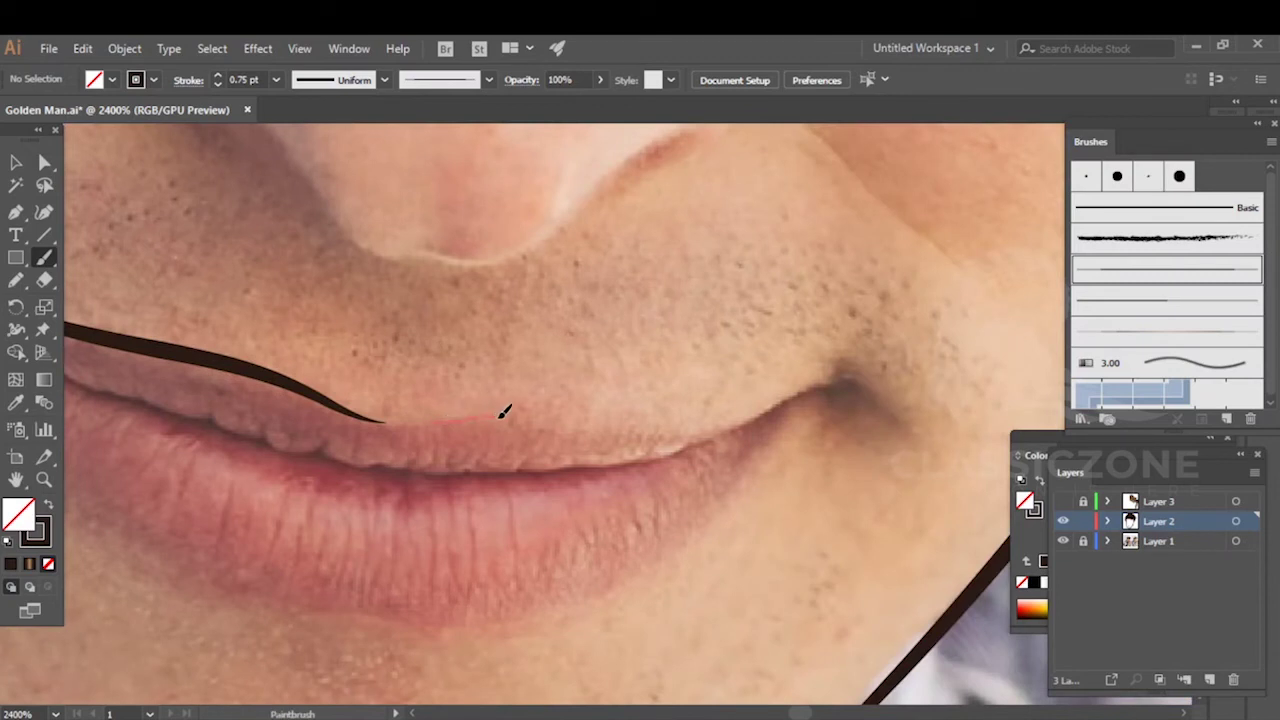
drag(725, 428, 820, 366)
- Undo the first lower-lip stroke and redraw the contour between the right mouth corner and just past the lip's centre
scroll(817, 397, down, 5)
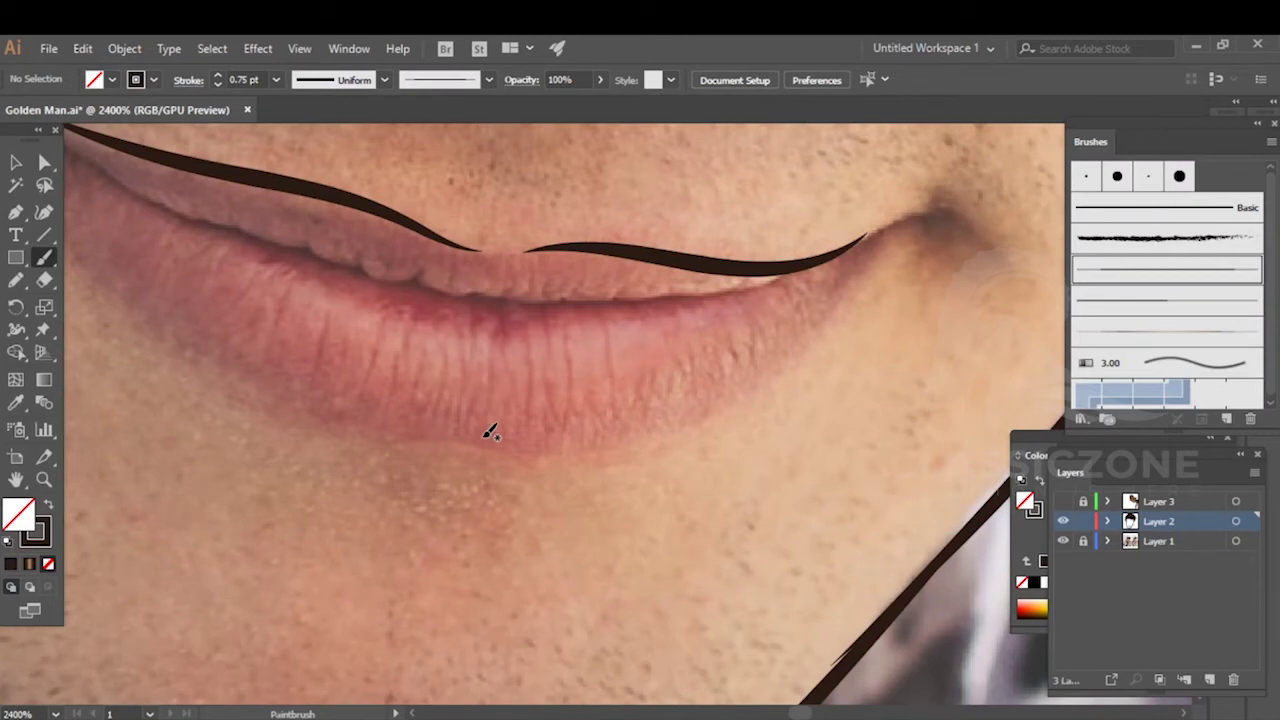
drag(748, 398, 750, 404)
key(ctrl+z)
drag(470, 442, 472, 440)
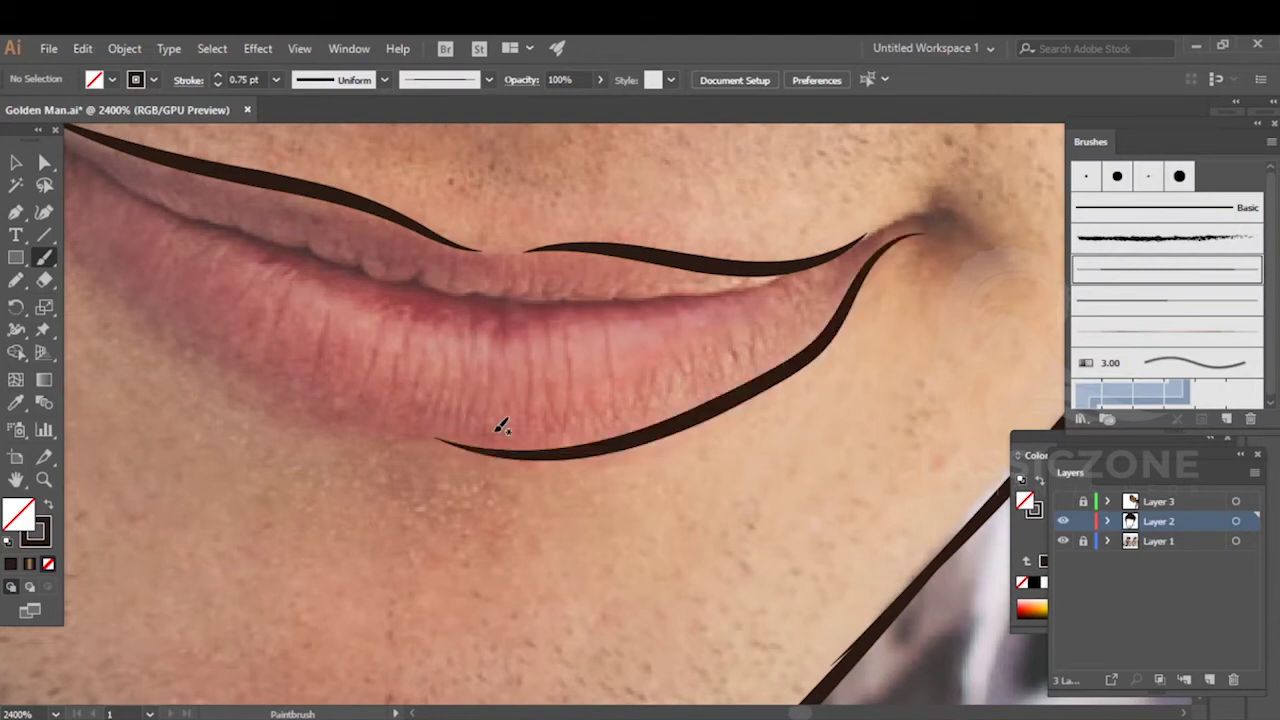
- Draw the lower lip's contour from the left mouth corner and join it to the right part with an overlapping stroke
drag(423, 371, 634, 451)
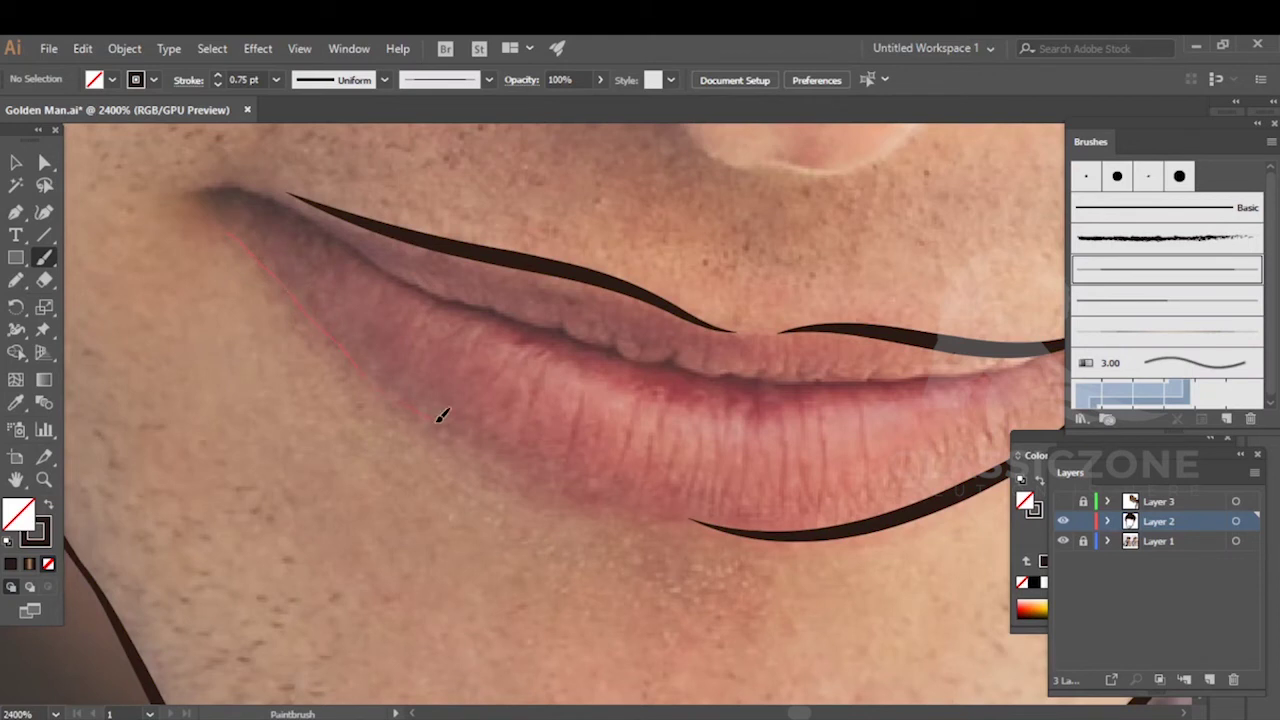
drag(614, 506, 611, 506)
drag(580, 493, 352, 361)
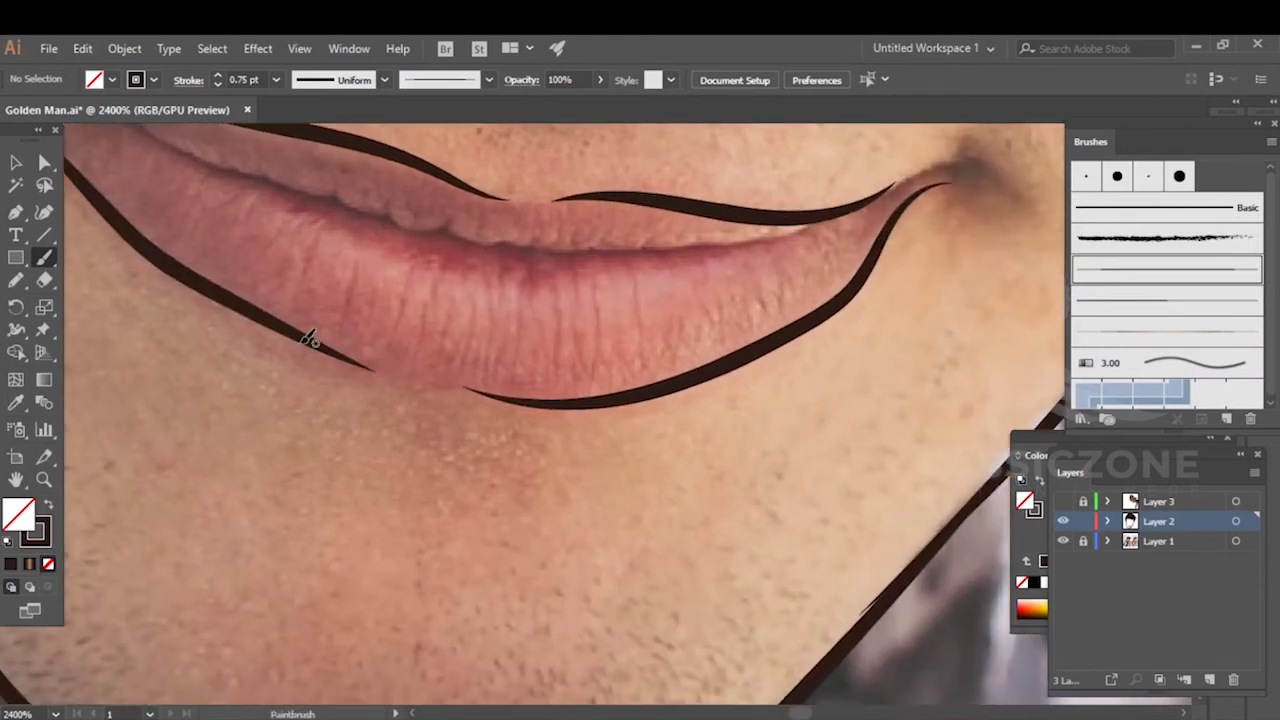
drag(273, 323, 335, 355)
drag(562, 398, 610, 393)
- Check the lip outline against a blank background with Layer 1 briefly hidden
scroll(817, 423, down, 2)
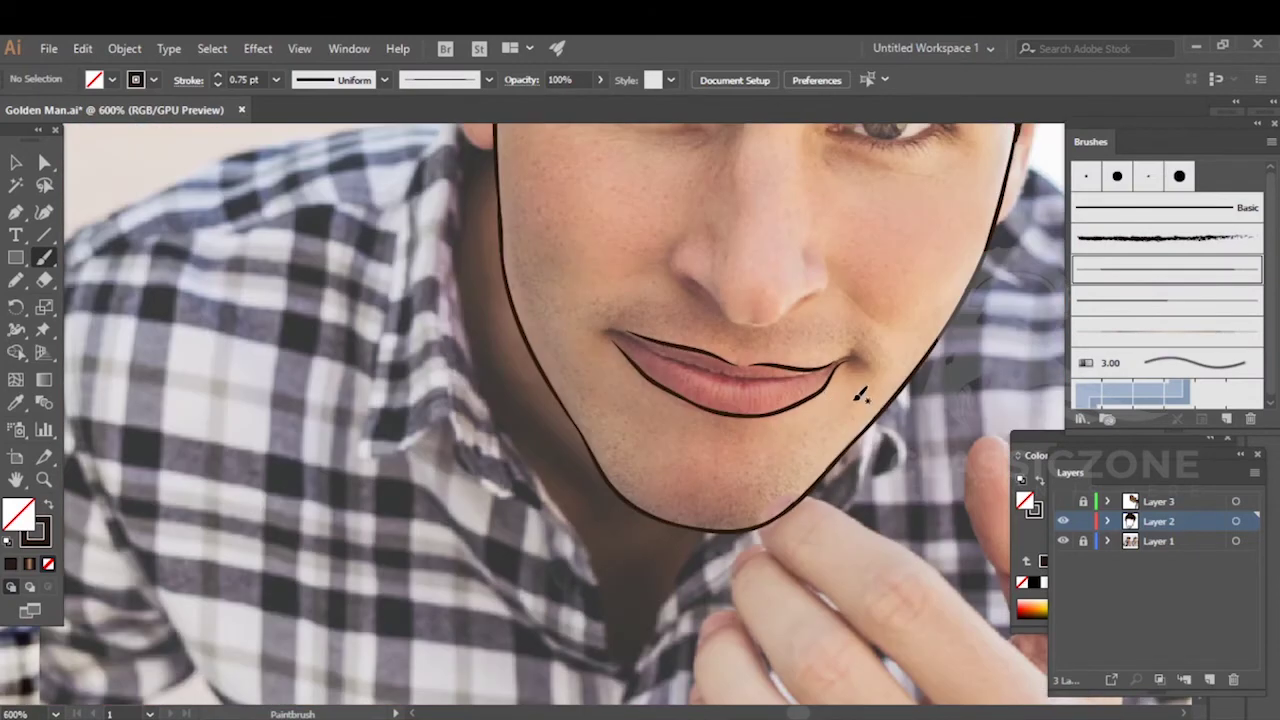
click(1063, 541)
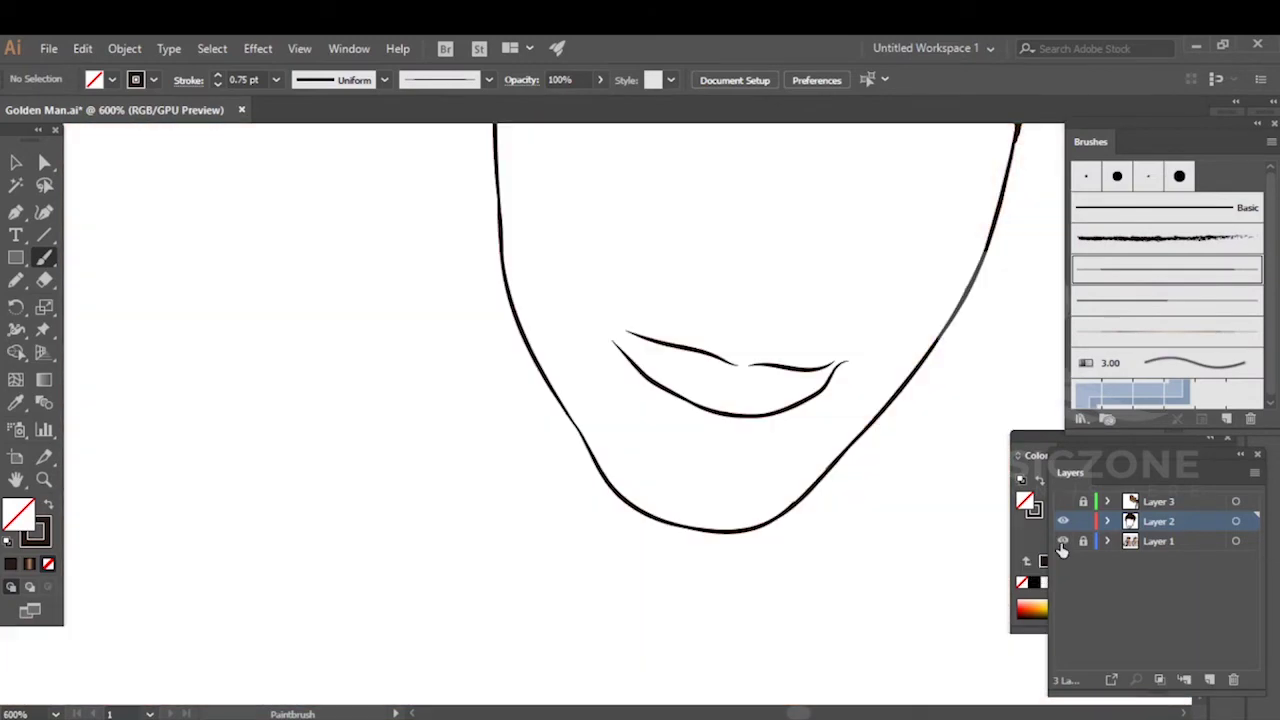
click(1063, 541)
- Bridge the gap in the upper-lip contour at the cupid's bow with an overlapping tapered stroke, redrawing the first attempt
scroll(624, 320, up, 4)
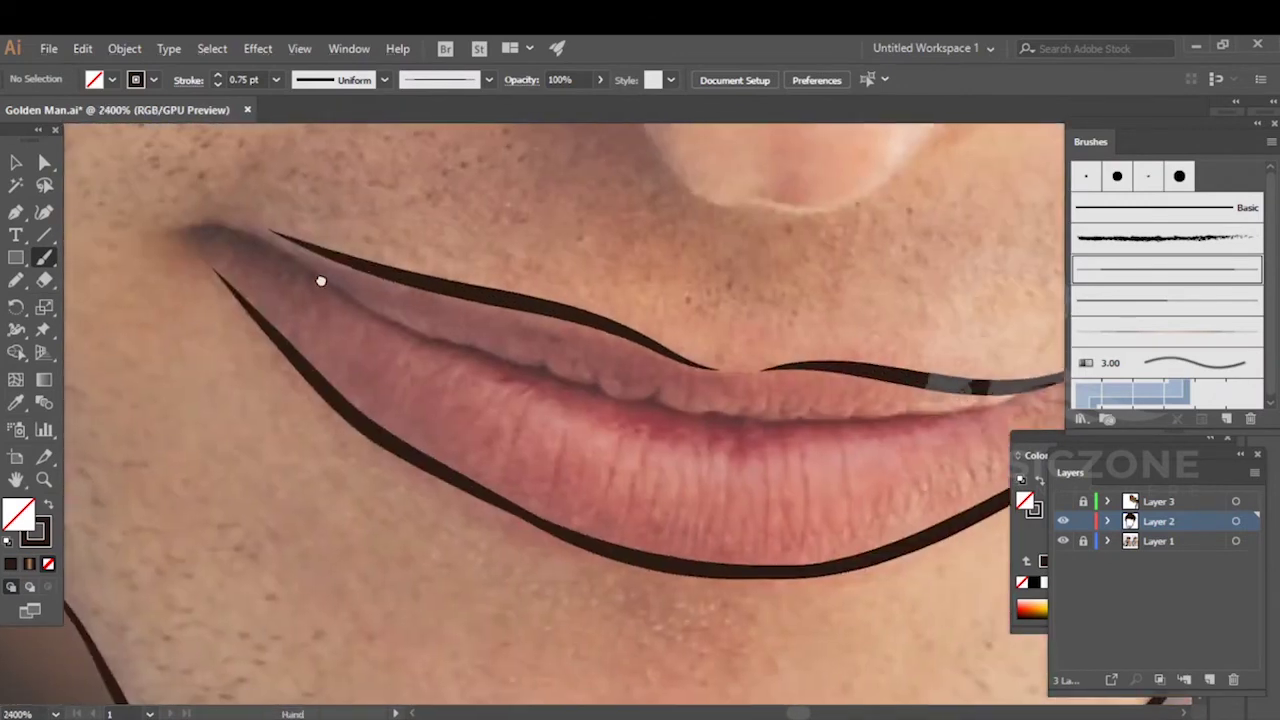
drag(651, 320, 503, 342)
scroll(503, 342, up, 1)
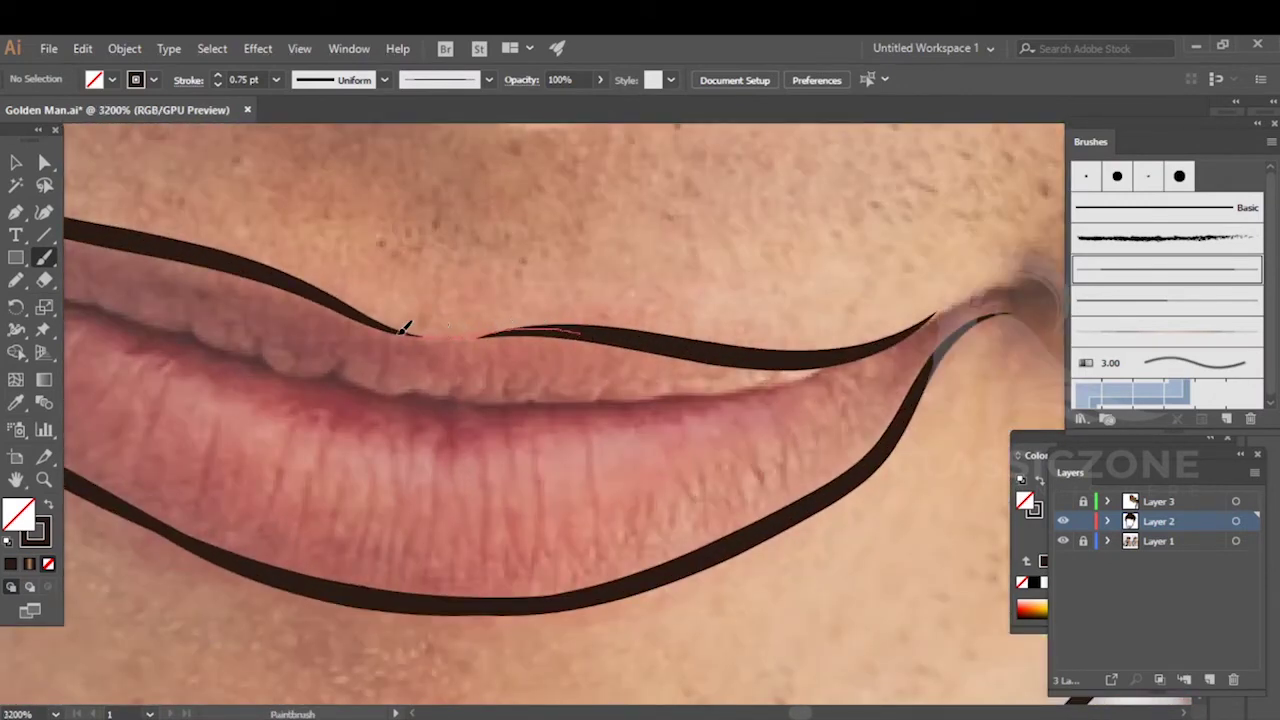
drag(355, 314, 225, 254)
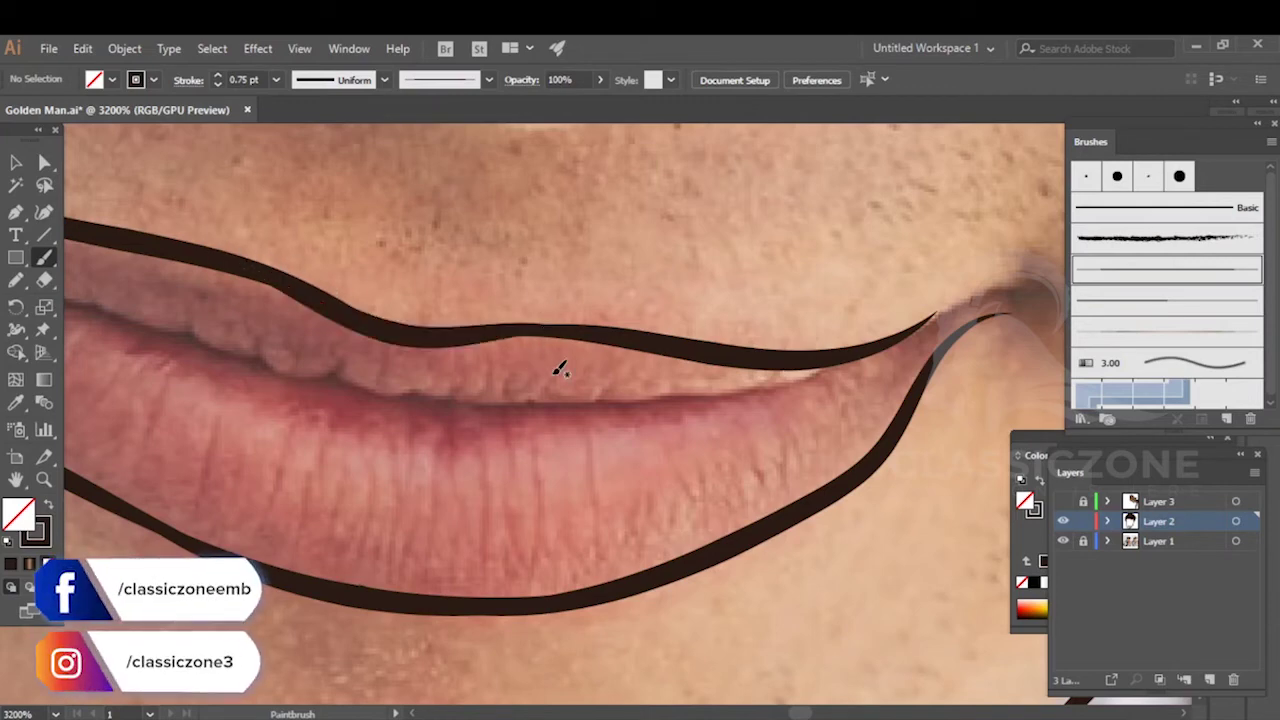
scroll(543, 359, down, 3)
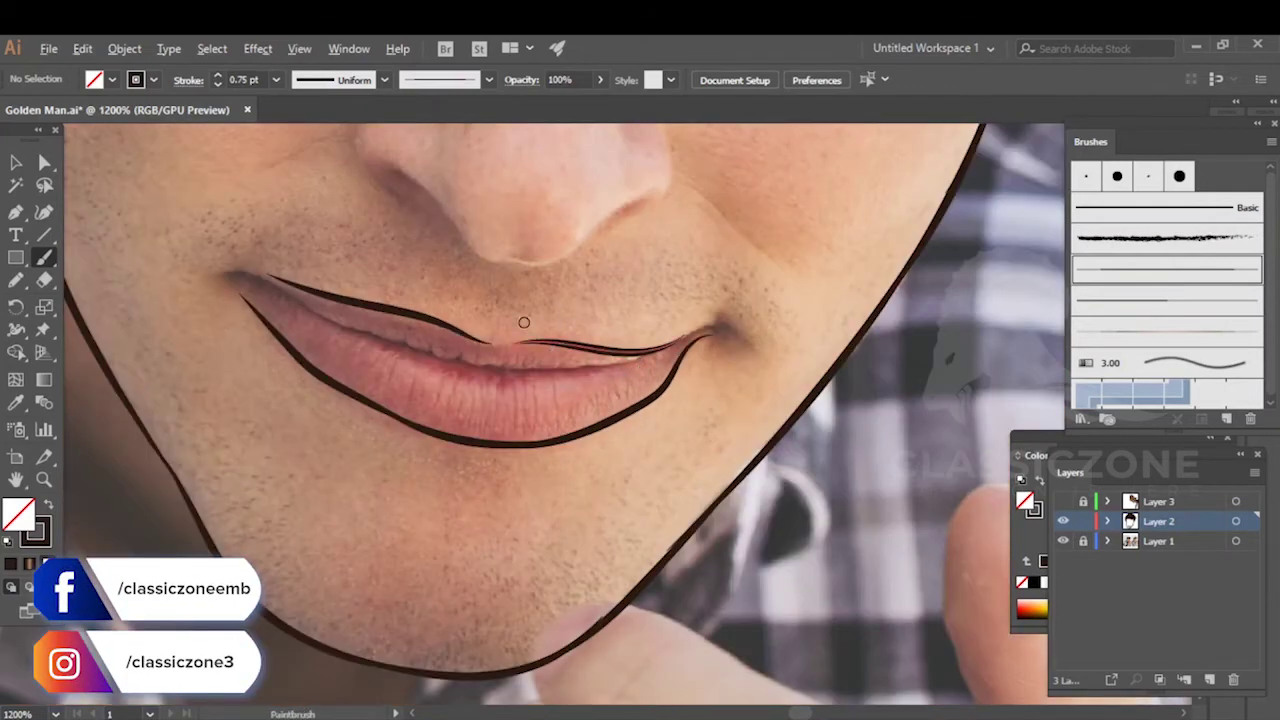
scroll(523, 320, up, 4)
drag(127, 244, 268, 315)
mouse_move(395, 343)
mouse_down()
mouse_move(594, 334)
mouse_move(978, 360)
mouse_up()
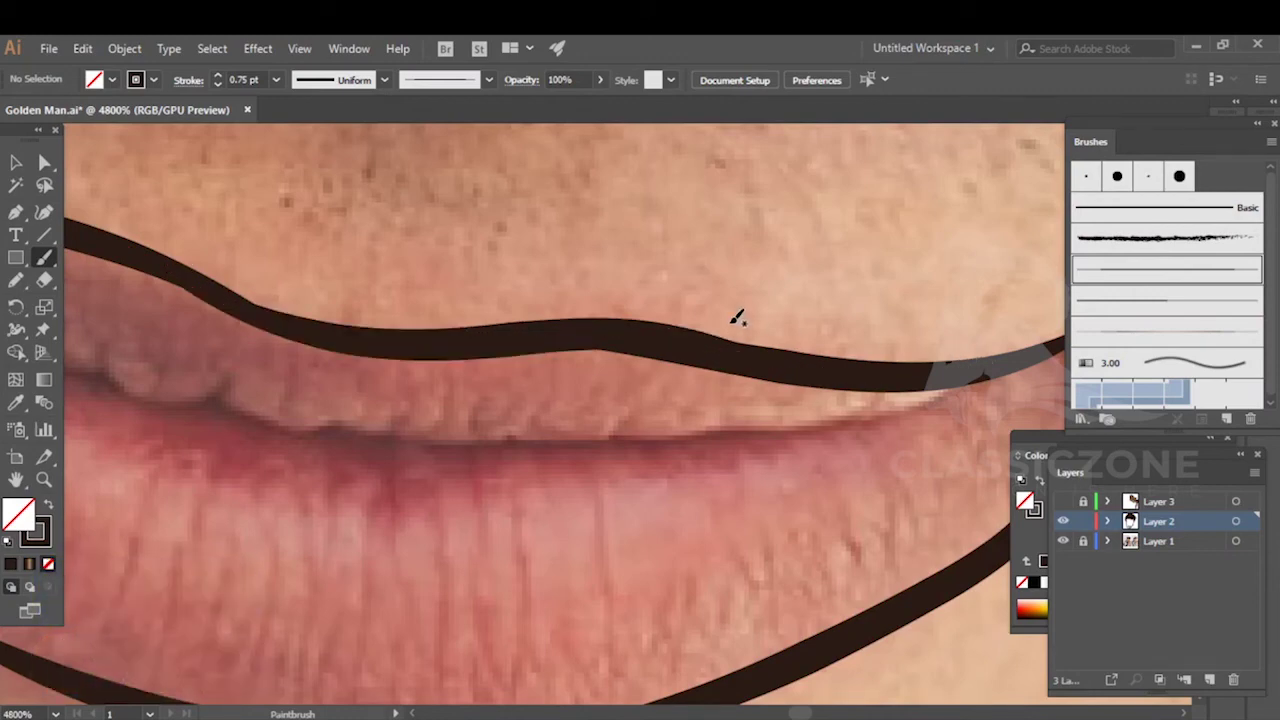
scroll(760, 340, down, 5)
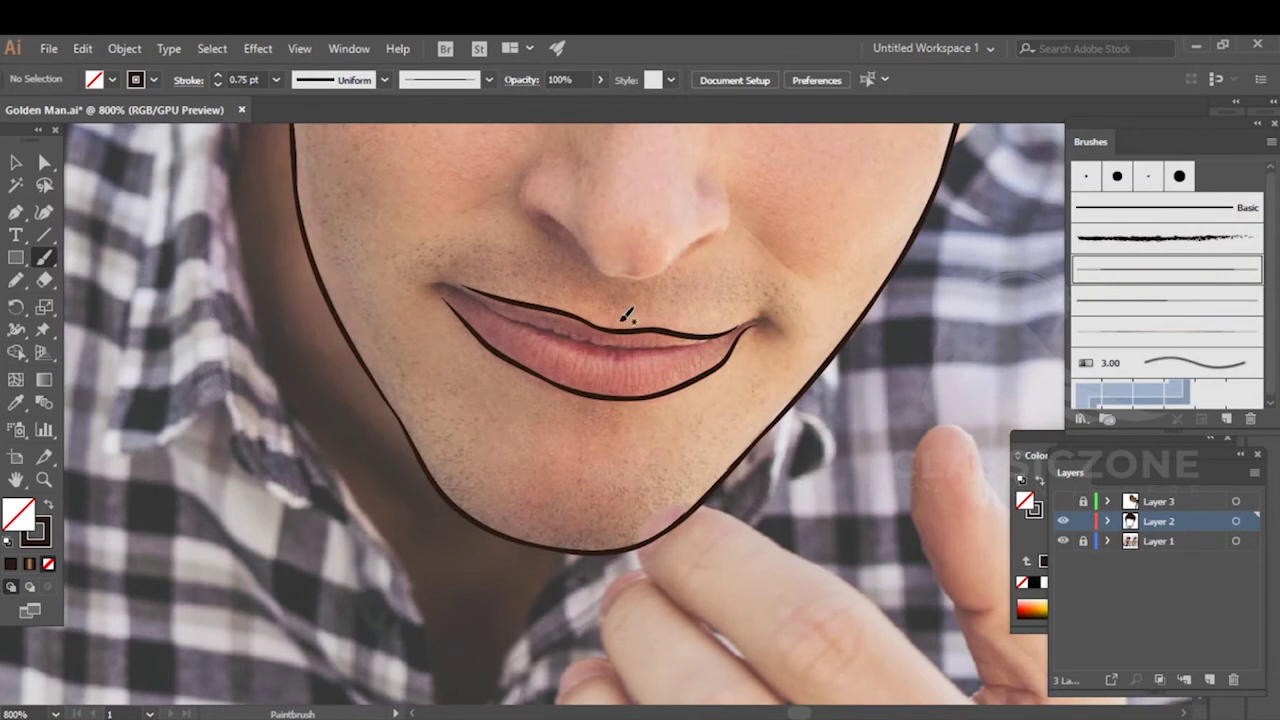
- Draw the parting line between the lips with one tapered stroke from the left mouth corner to the right one
scroll(659, 330, up, 2)
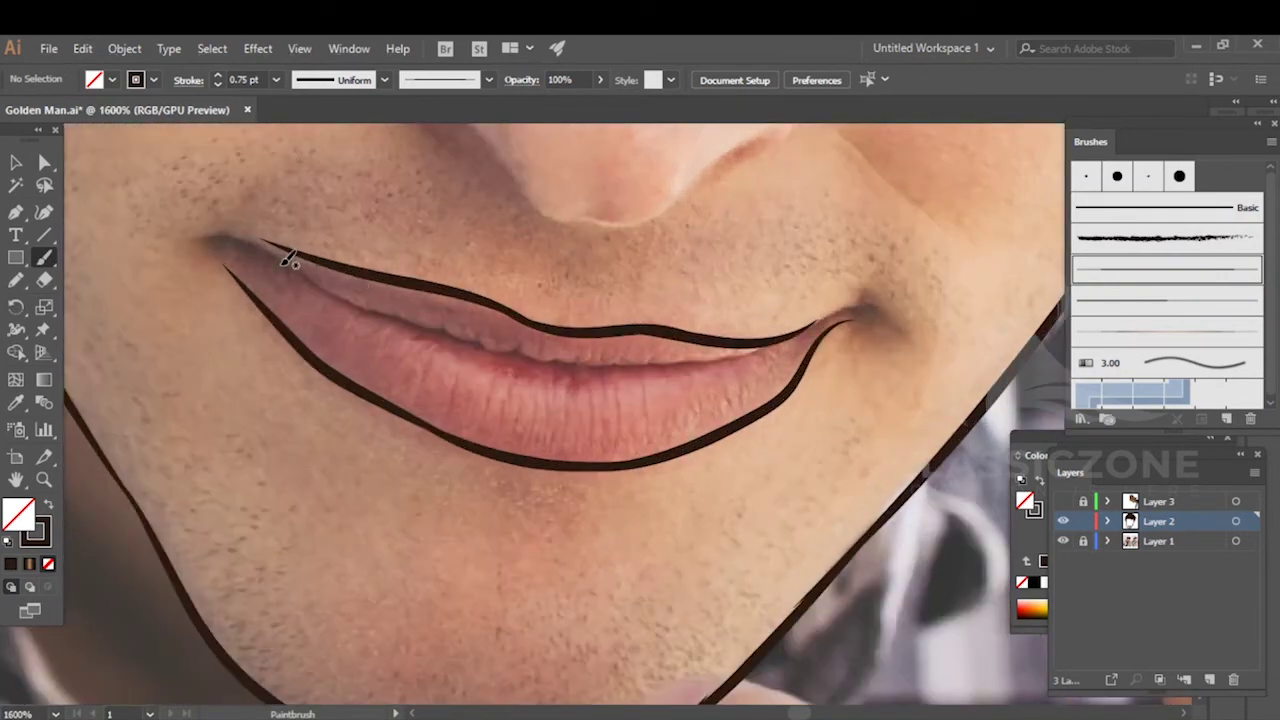
scroll(305, 277, up, 1)
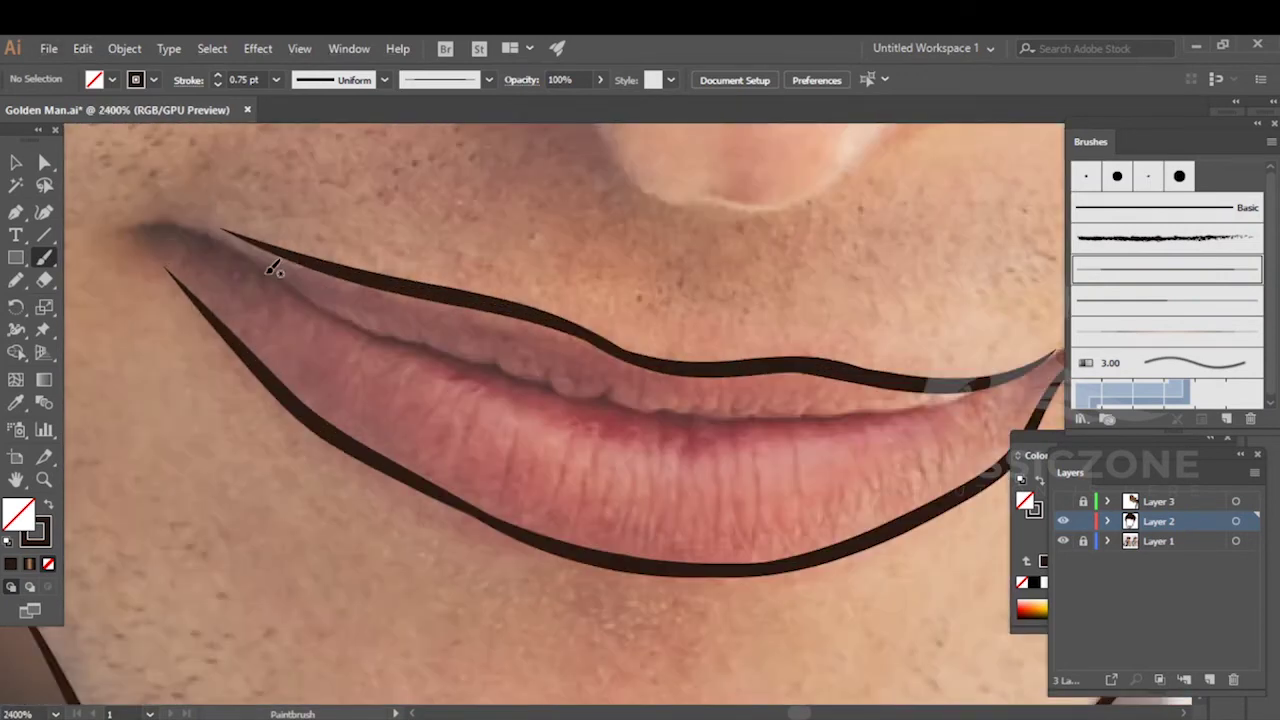
drag(350, 320, 414, 344)
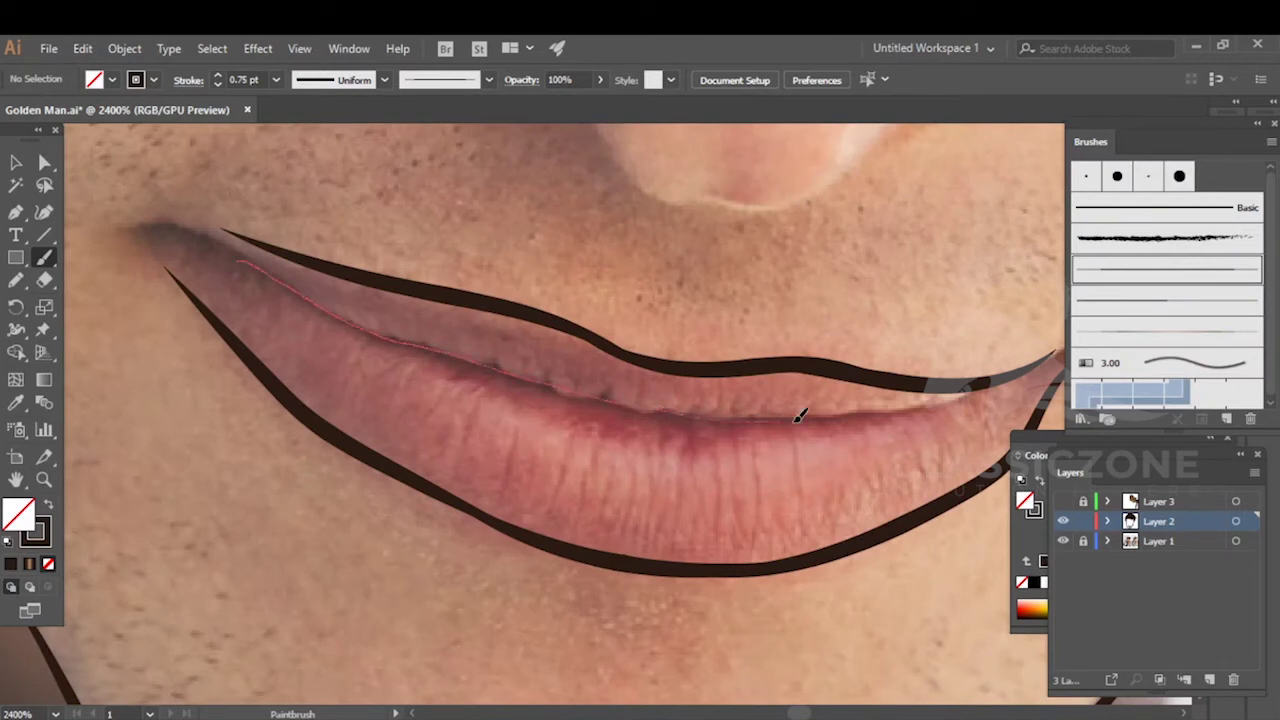
drag(1068, 347, 1062, 349)
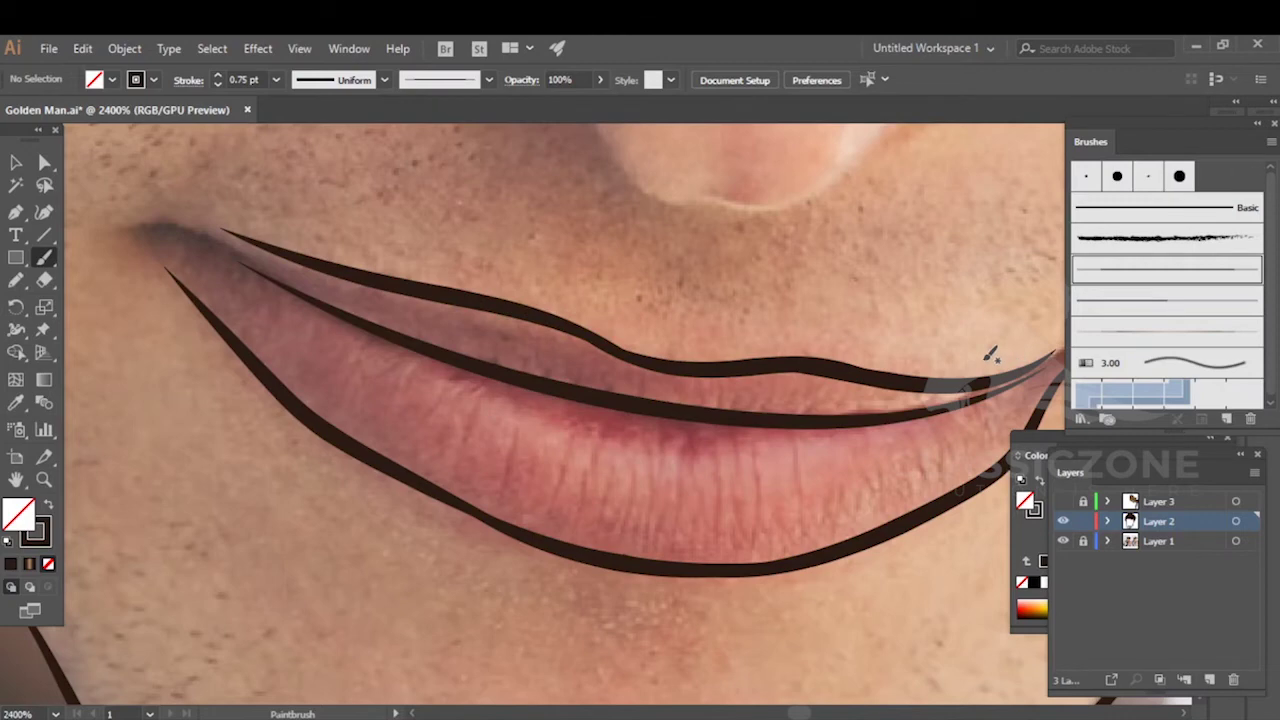
- Extend the upper-lip path's left end to the dark mouth corner and adjust its anchor points to follow the lip edge
drag(314, 306, 512, 358)
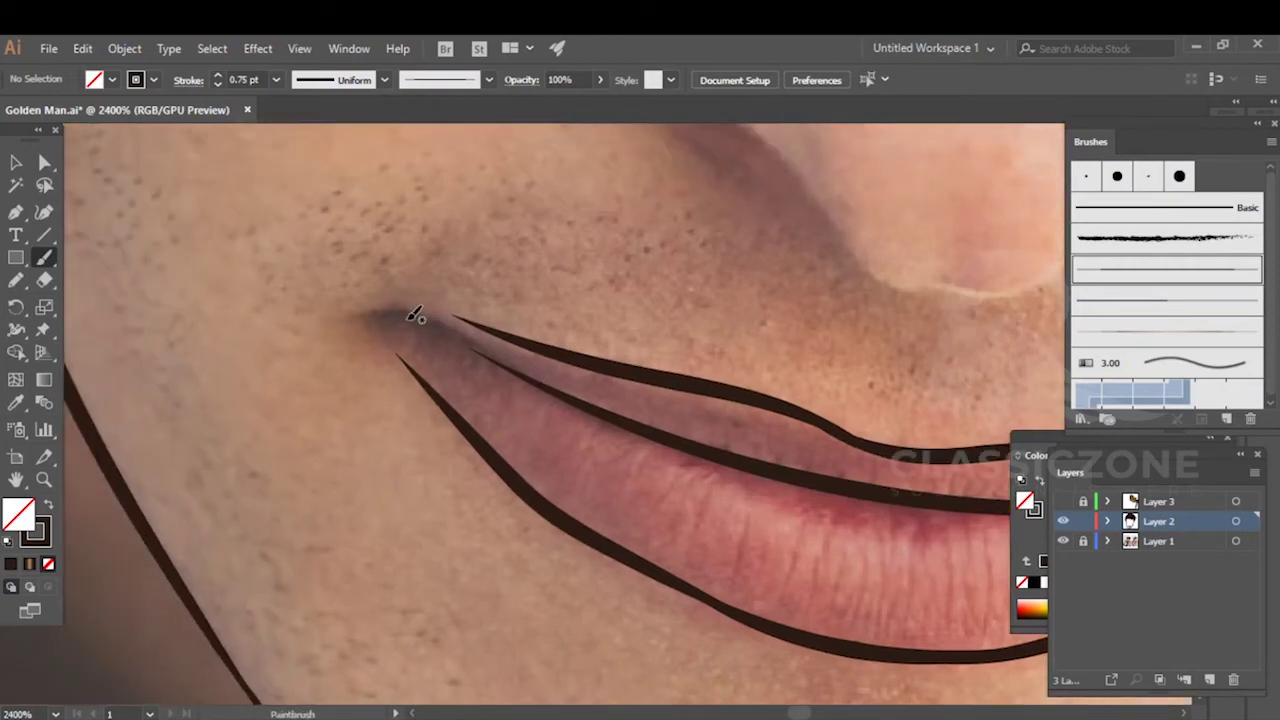
scroll(405, 312, up, 1)
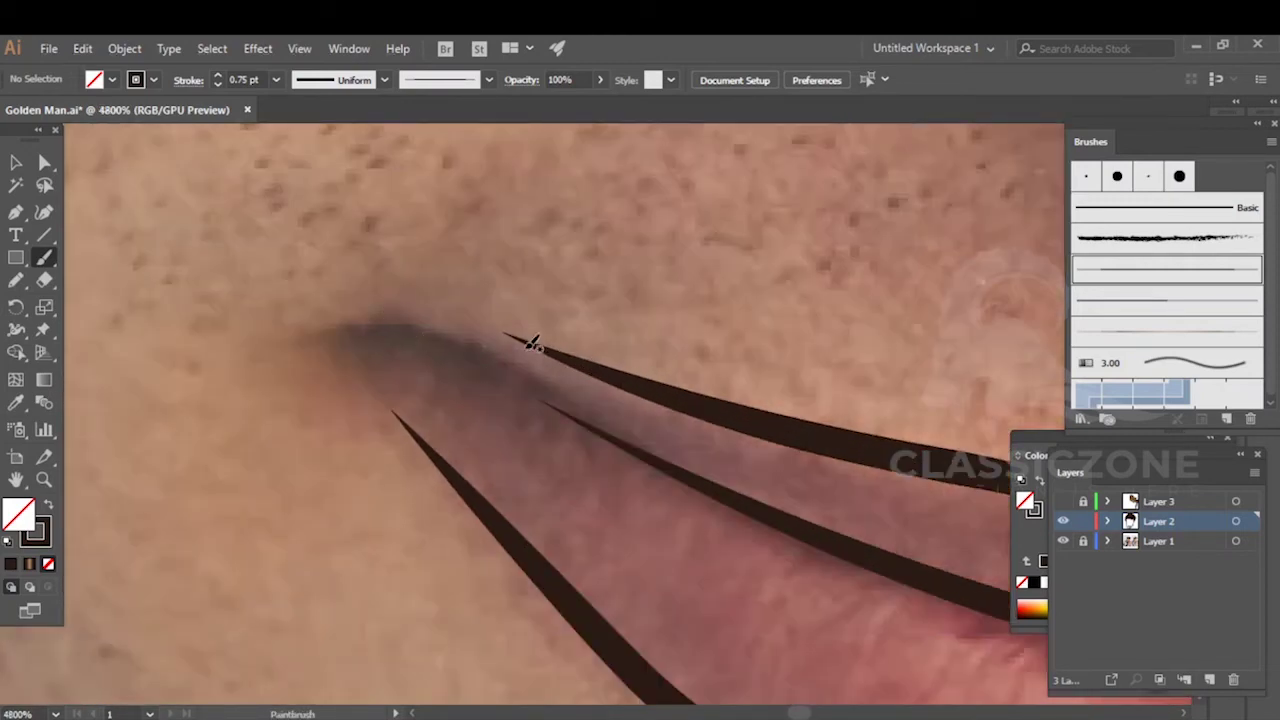
key(a)
click(503, 335)
drag(503, 335, 386, 318)
drag(755, 413, 386, 331)
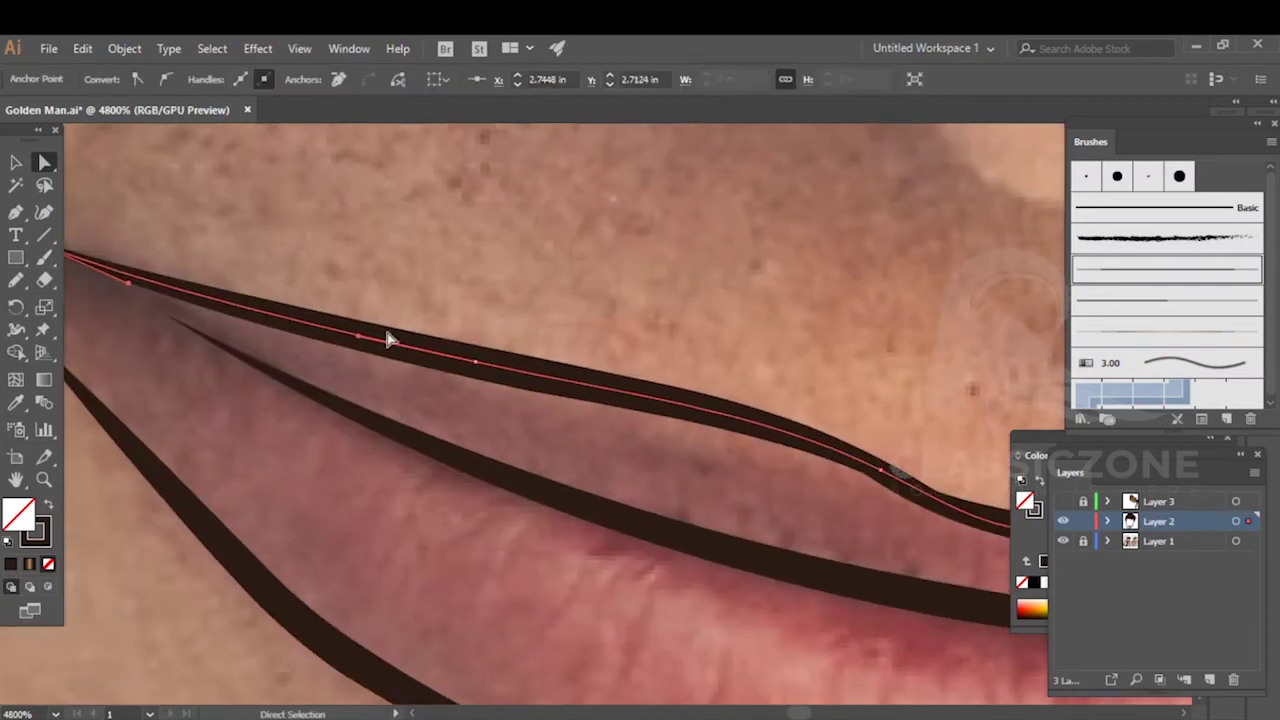
drag(880, 466, 878, 498)
drag(477, 360, 469, 373)
click(562, 328)
scroll(575, 325, down, 5)
drag(651, 321, 558, 349)
- Reduce the stroke weight of all lip paths to 0.25 pt and check them with Layer 1 briefly hidden
key(v)
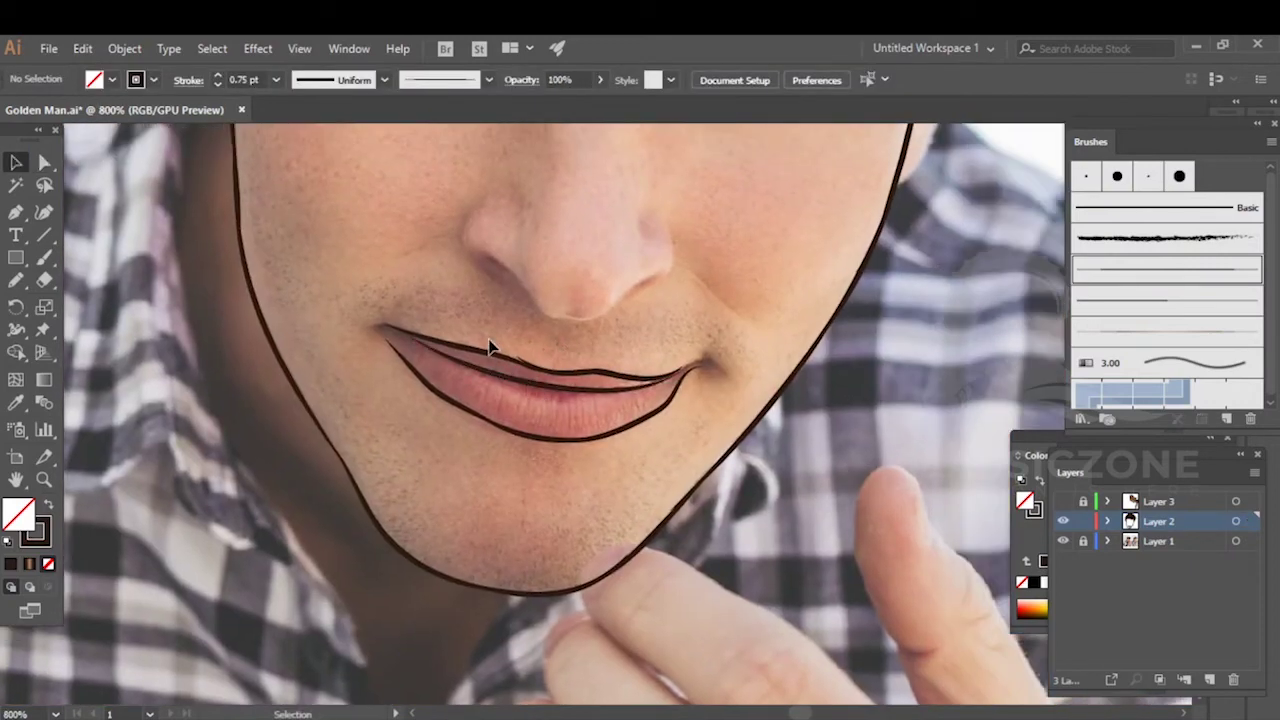
drag(618, 456, 609, 451)
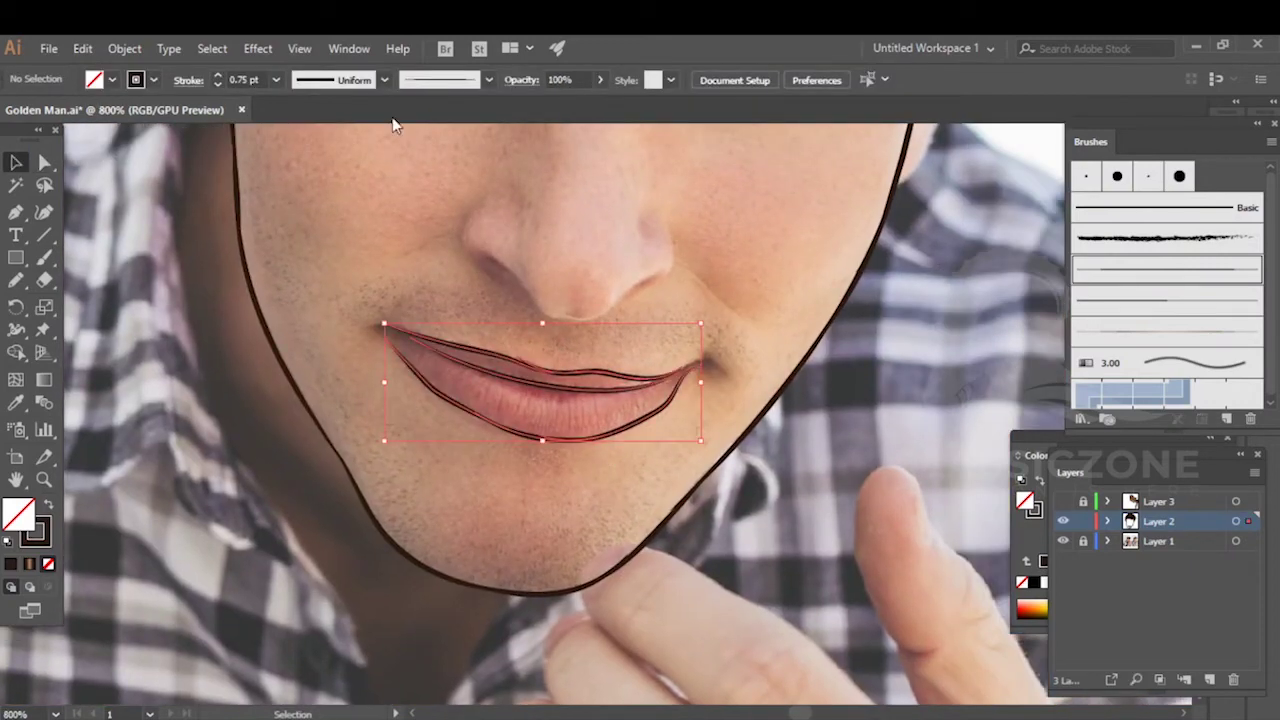
click(219, 86)
click(219, 86)
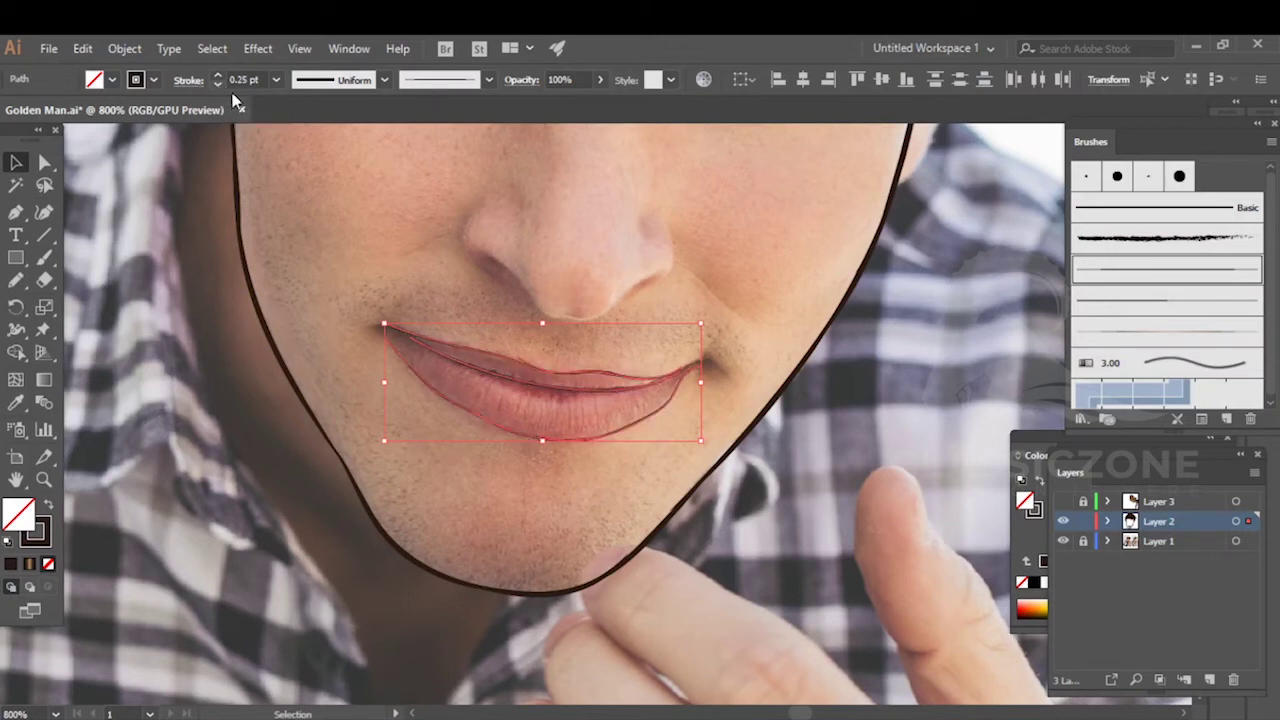
click(383, 251)
click(1063, 541)
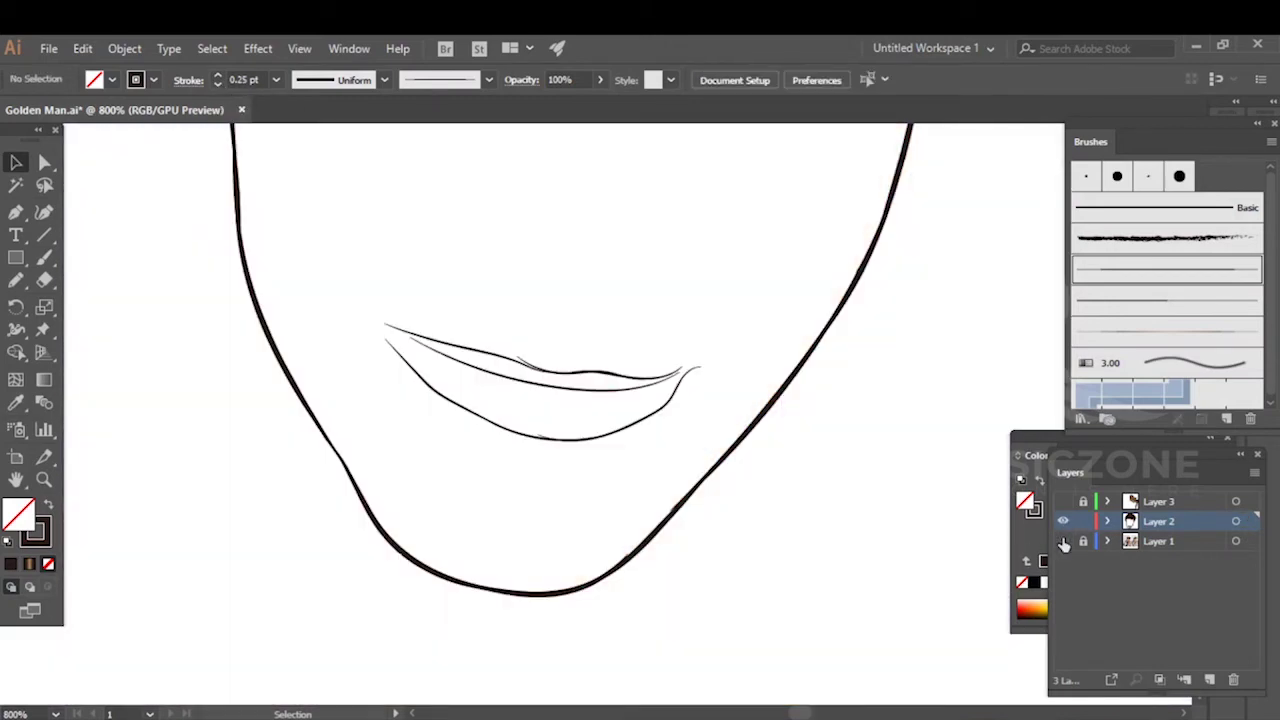
click(1063, 541)
- Move the left end of the parting line to the mouth corner so it meets the upper-lip contour
drag(430, 412, 629, 363)
drag(591, 313, 559, 245)
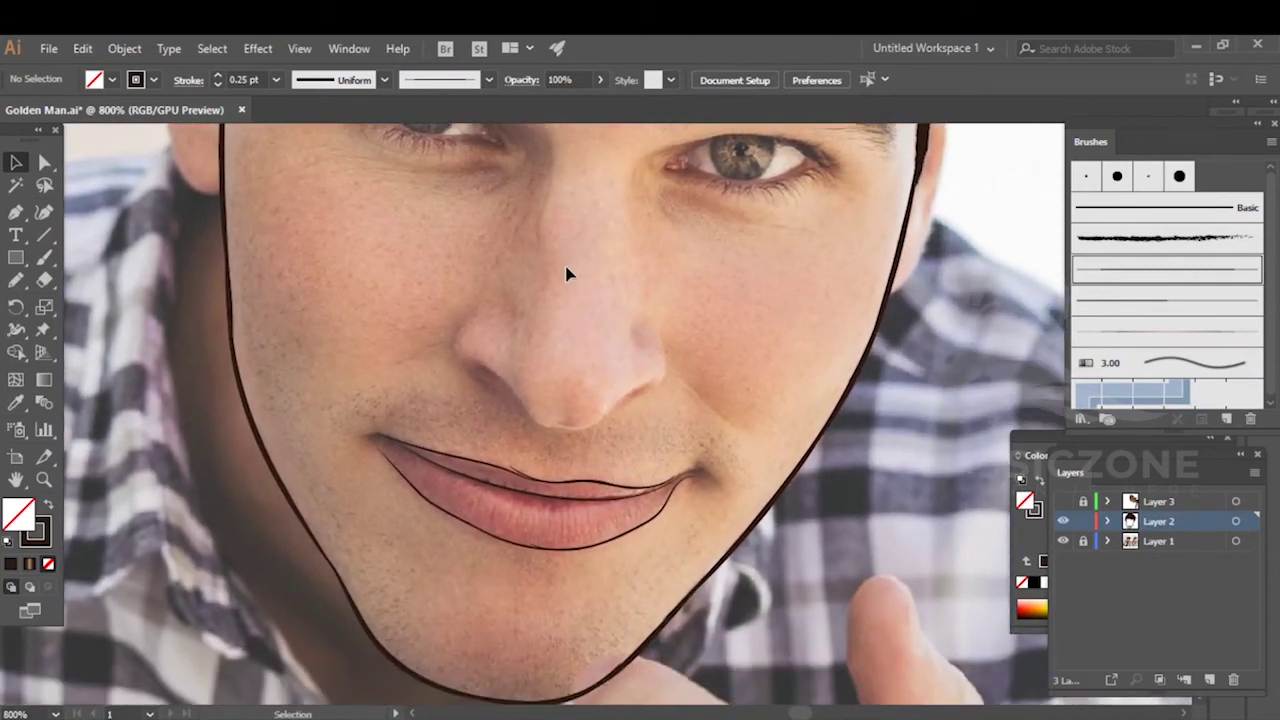
key(b)
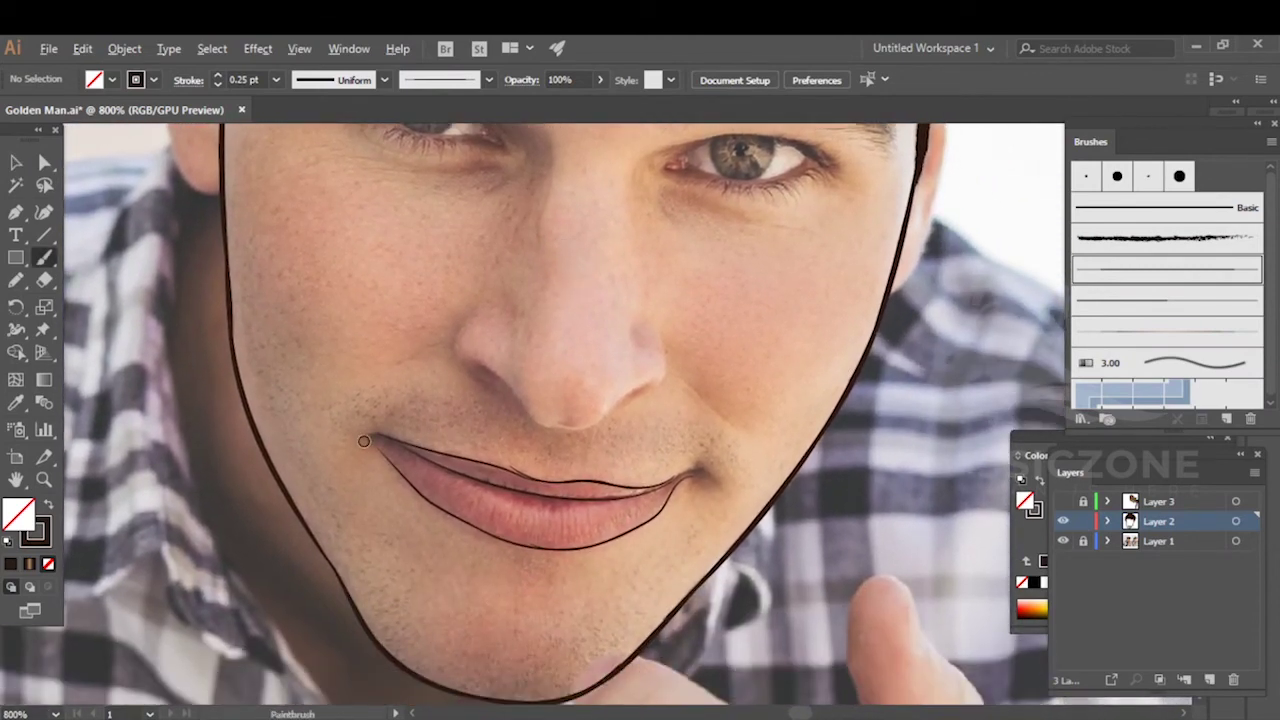
scroll(364, 444, up, 4)
key(a)
mouse_move(435, 403)
mouse_down()
mouse_move(414, 414)
mouse_move(314, 357)
mouse_up()
drag(569, 517, 468, 484)
- Move the right ends of the upper-lip, parting and lower-lip lines towards the right mouth corner
drag(740, 431, 410, 400)
drag(590, 409, 343, 400)
drag(670, 410, 741, 365)
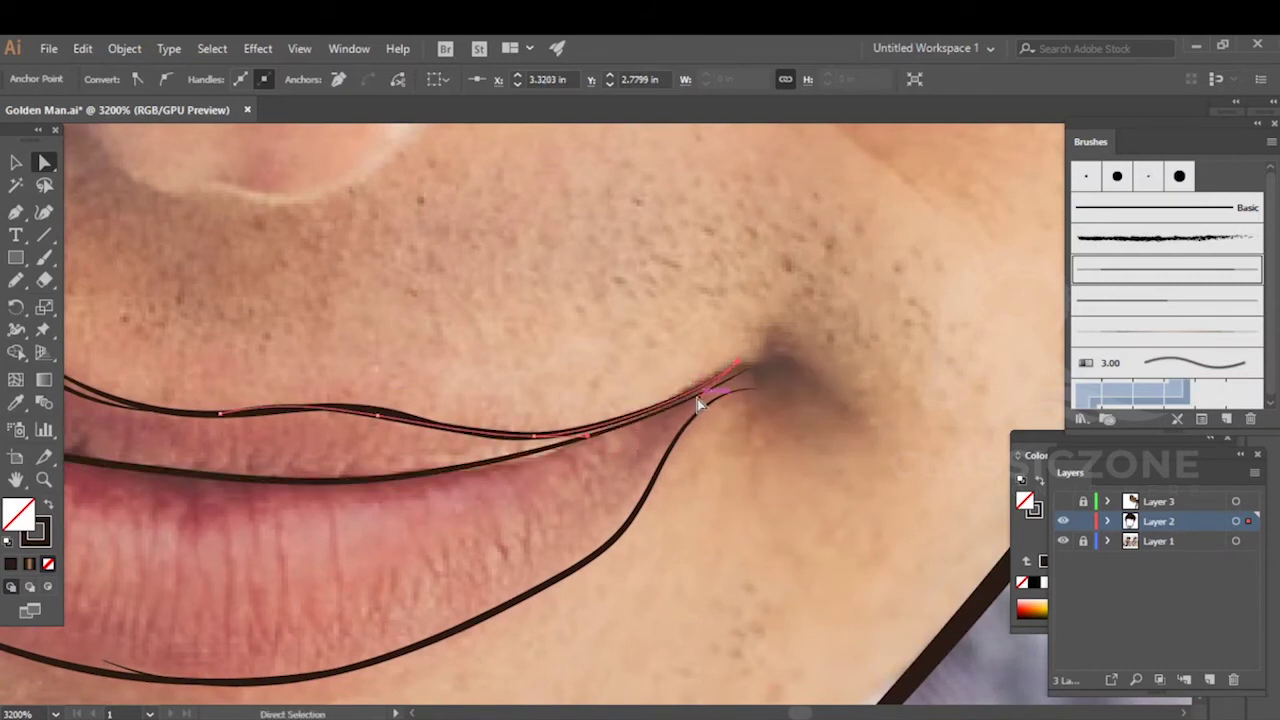
click(489, 463)
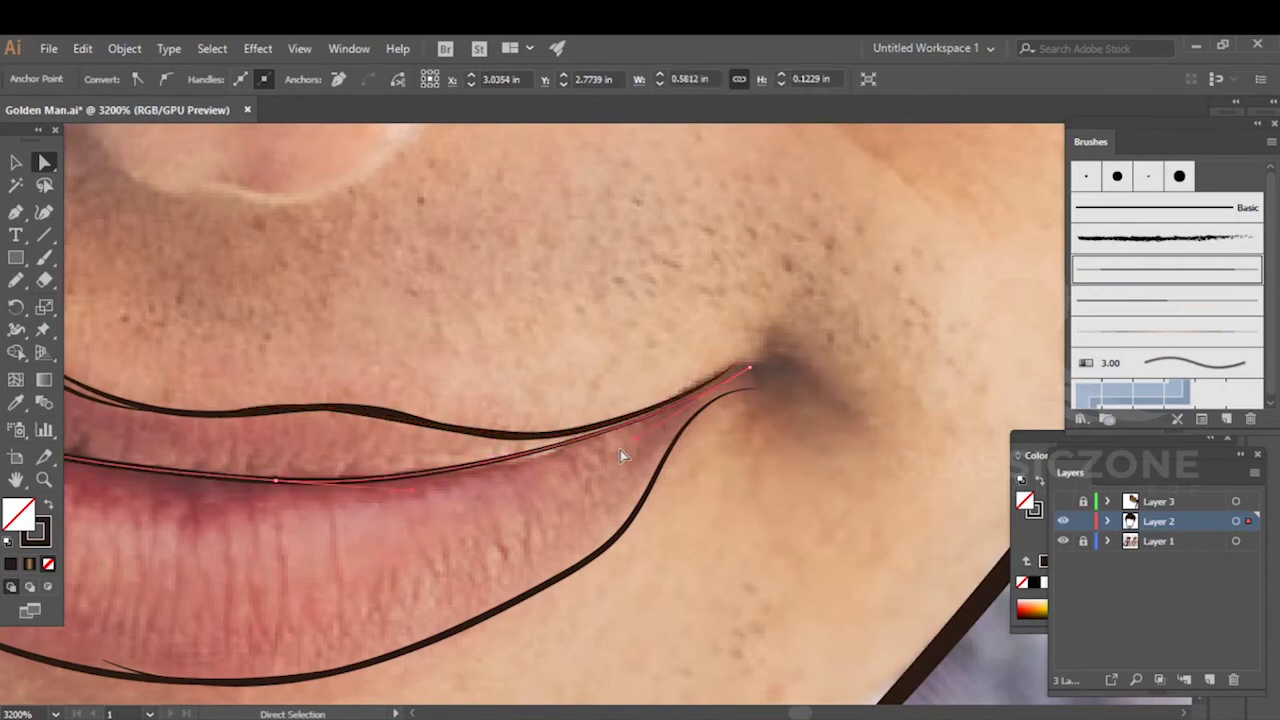
click(737, 419)
drag(753, 391, 759, 380)
click(742, 426)
scroll(742, 426, down, 2)
- Outline the outer curves of the left and right nose wings with one tapered 0.25 pt brush stroke each
drag(645, 432, 860, 466)
drag(588, 451, 678, 474)
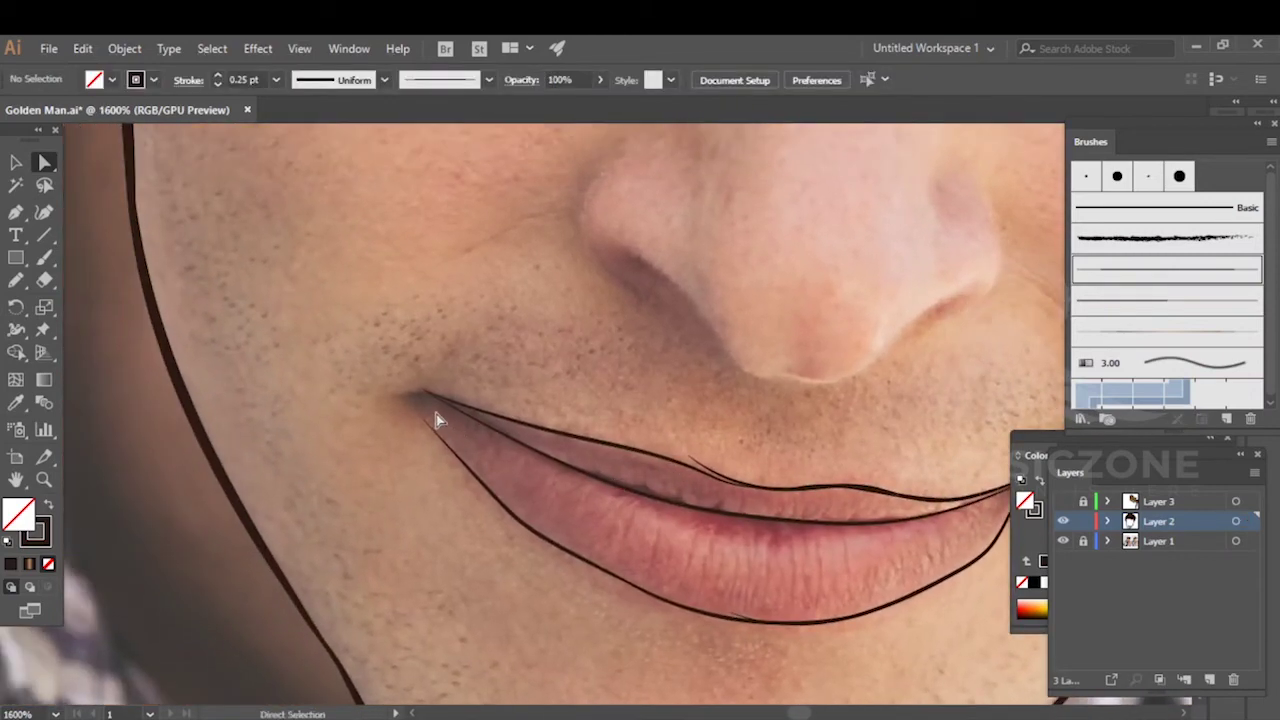
scroll(436, 420, up, 1)
scroll(434, 423, down, 2)
scroll(443, 420, up, 1)
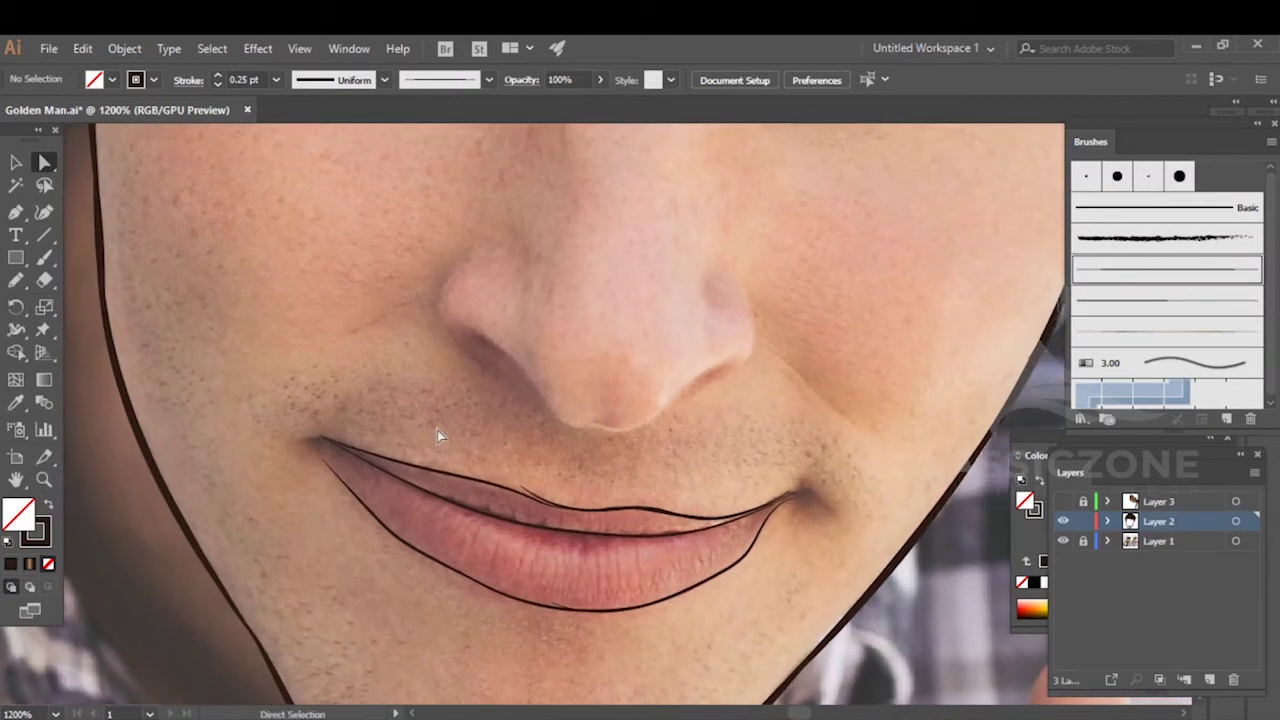
scroll(594, 434, up, 2)
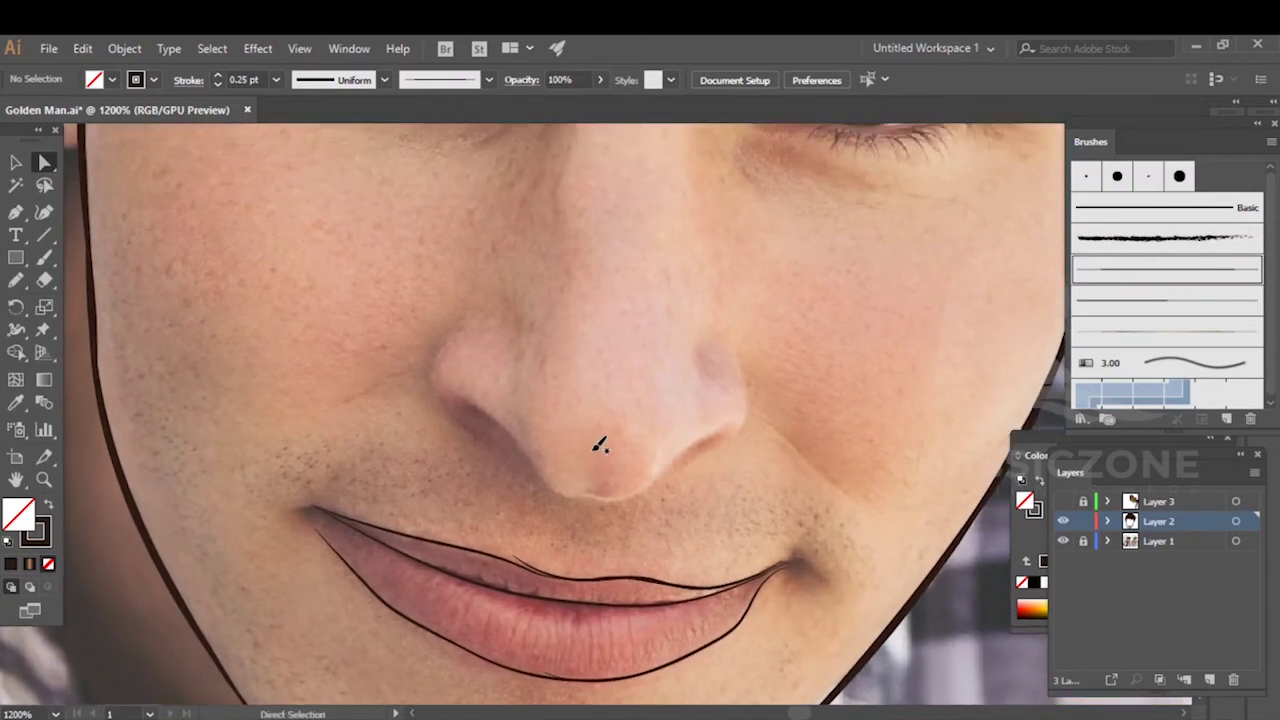
key(b)
scroll(441, 360, up, 3)
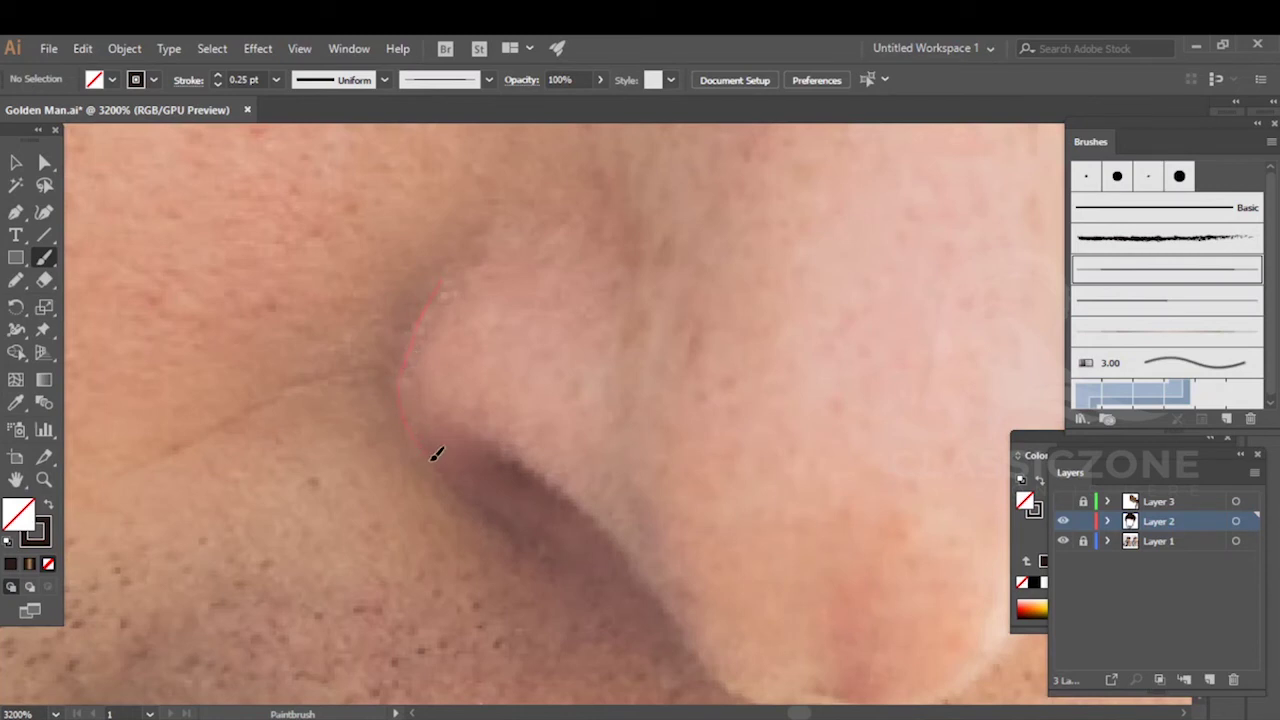
drag(493, 517, 490, 526)
scroll(591, 446, down, 3)
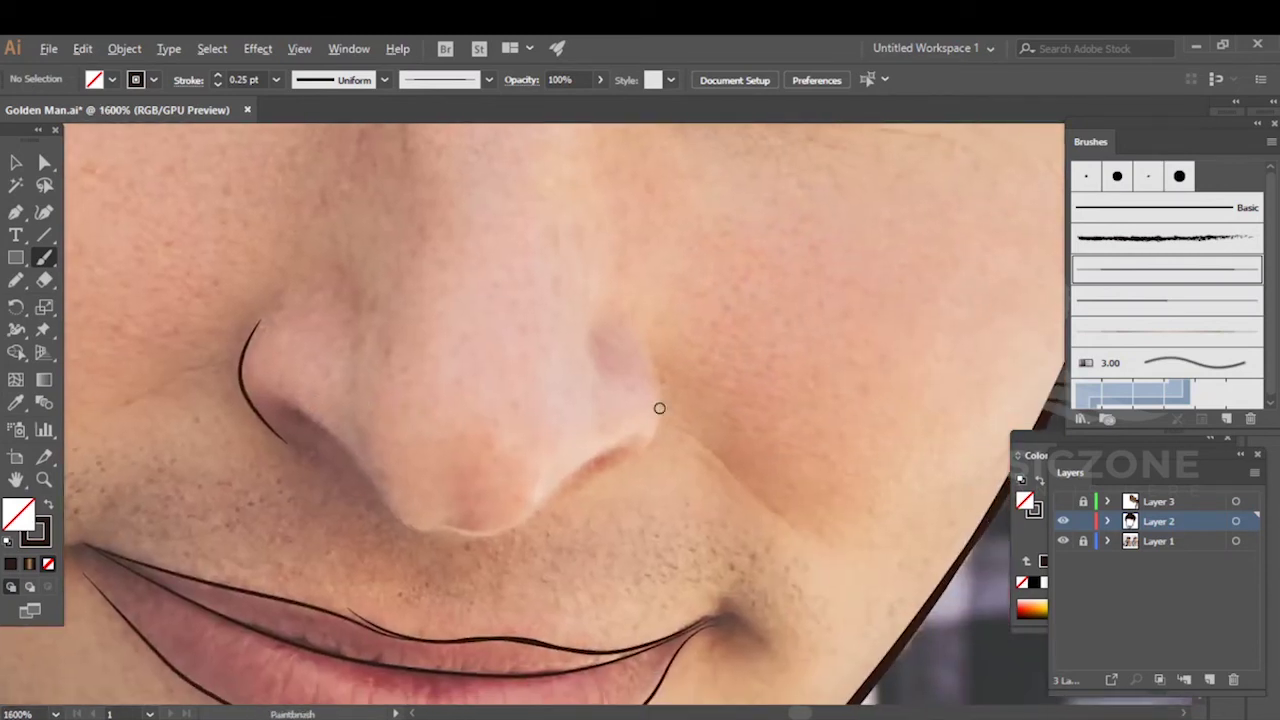
scroll(652, 336, up, 3)
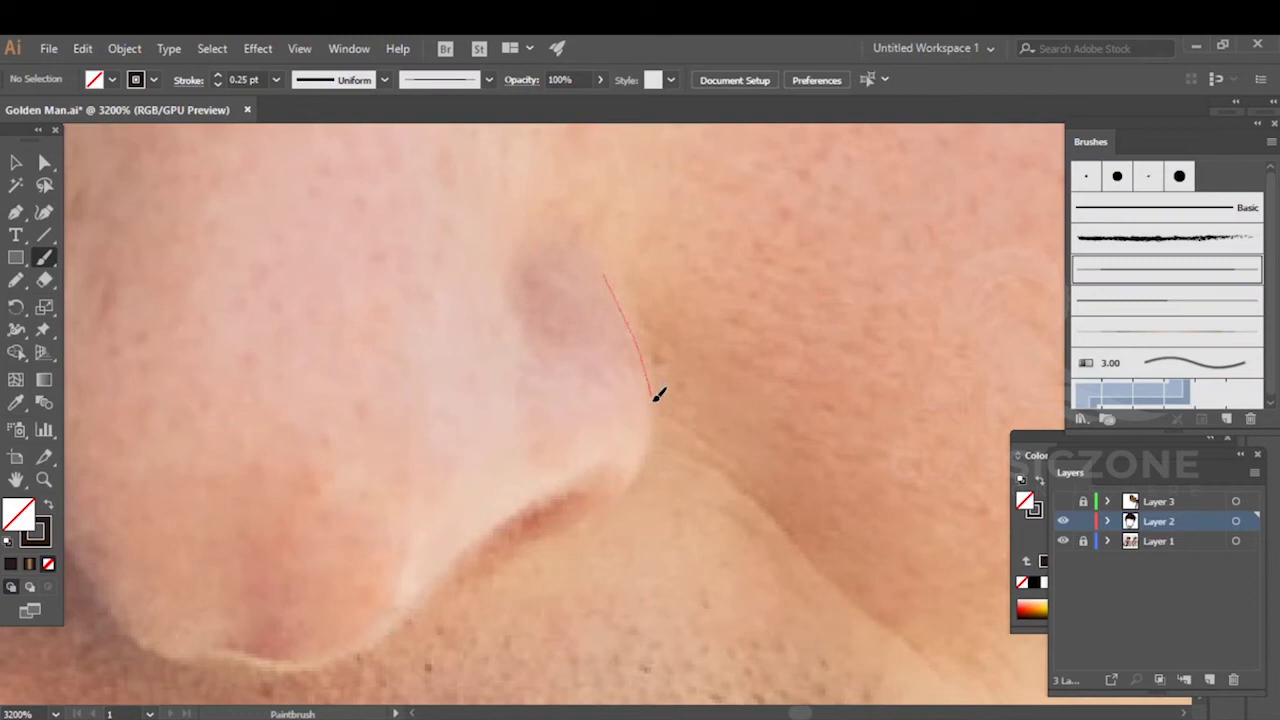
mouse_move(651, 455)
mouse_down()
mouse_move(572, 528)
mouse_move(671, 363)
mouse_up()
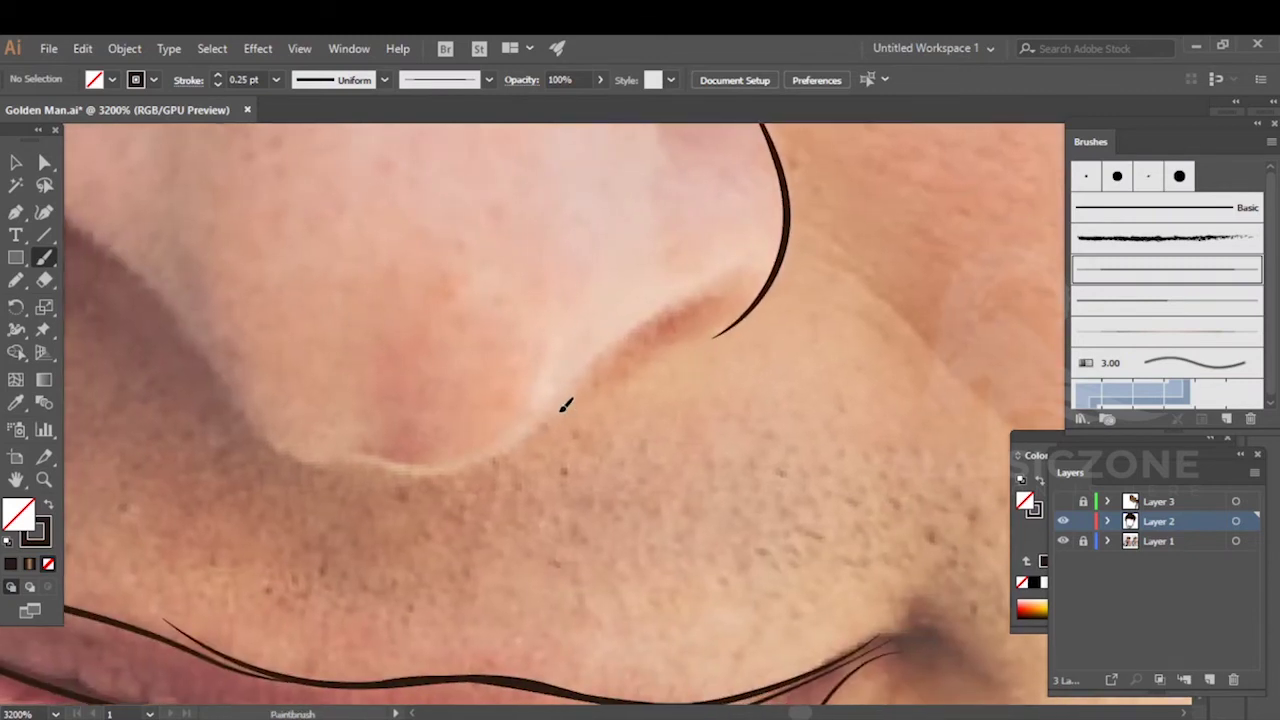
- Draw an arched stroke along the upper edge of each nostril, first the right and then the left
drag(672, 302, 729, 297)
scroll(651, 391, left, 5)
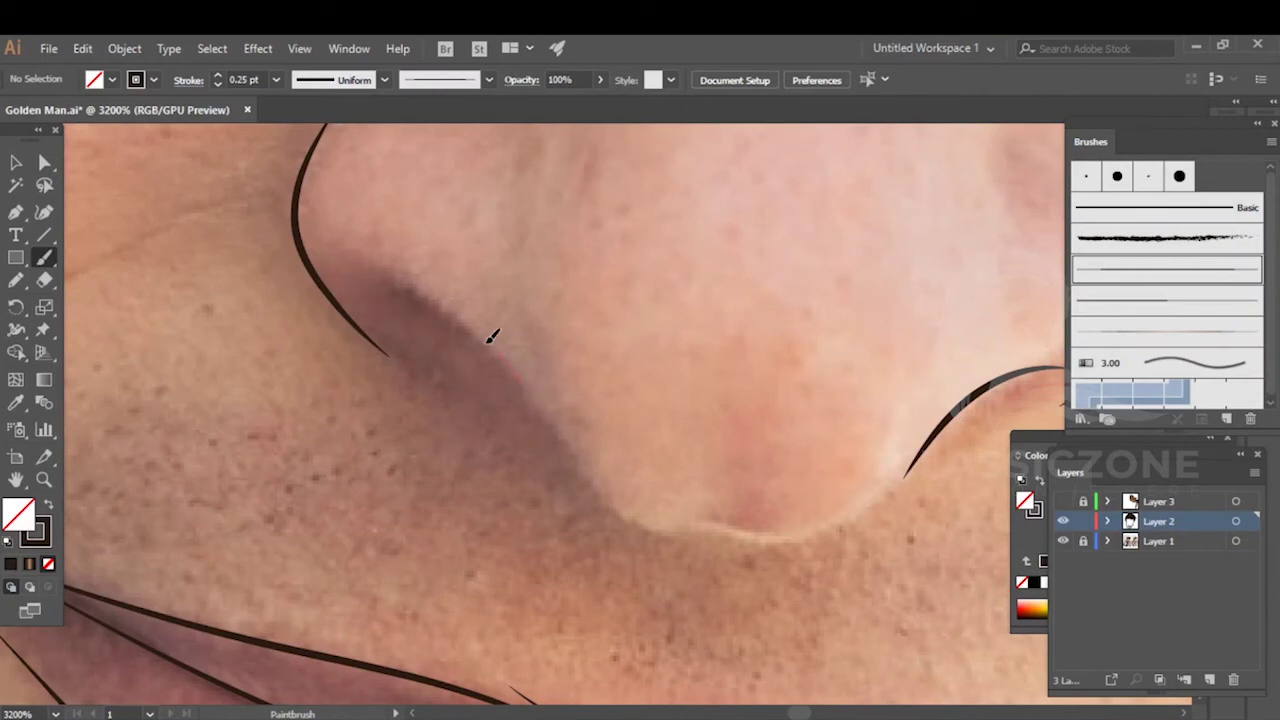
drag(372, 298, 370, 302)
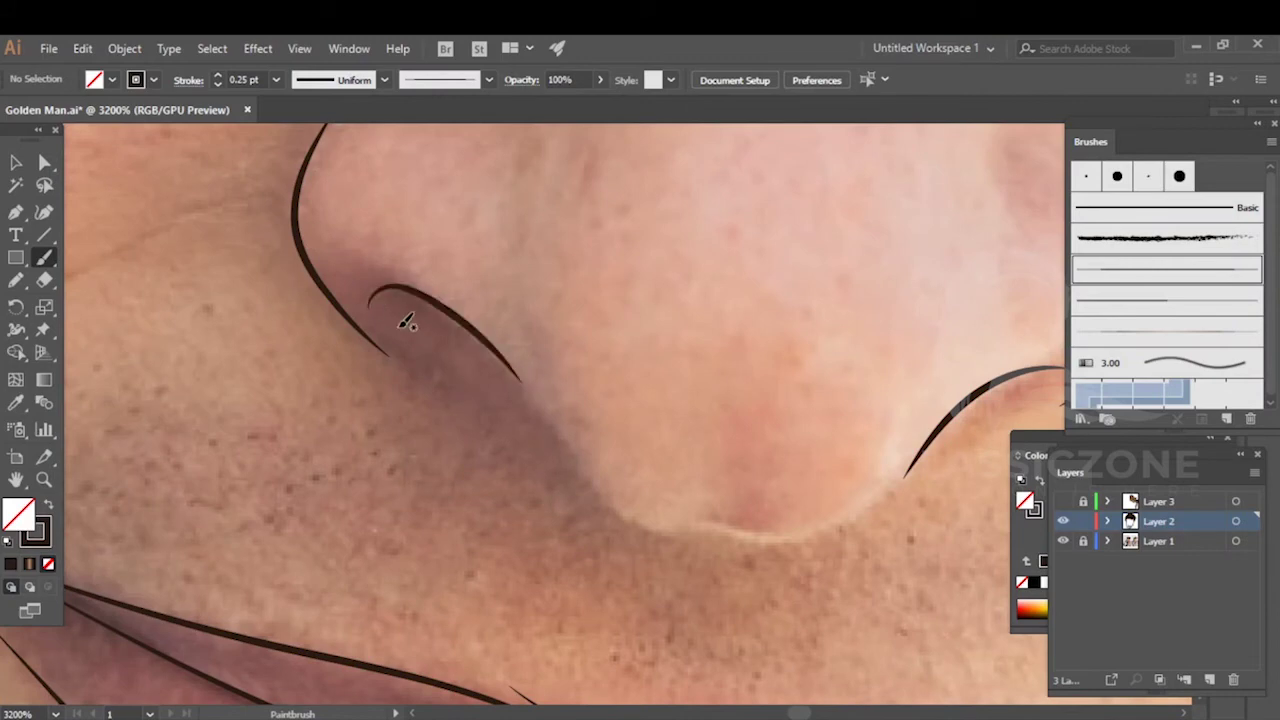
scroll(436, 374, down, 4)
- Draw a short curved stroke on the side of the nose bridge beside the right eye's inner corner
drag(454, 380, 416, 517)
mouse_move(461, 433)
mouse_down()
mouse_move(469, 509)
mouse_move(537, 383)
mouse_move(420, 263)
mouse_move(482, 214)
mouse_move(591, 286)
mouse_move(546, 320)
mouse_move(415, 510)
mouse_up()
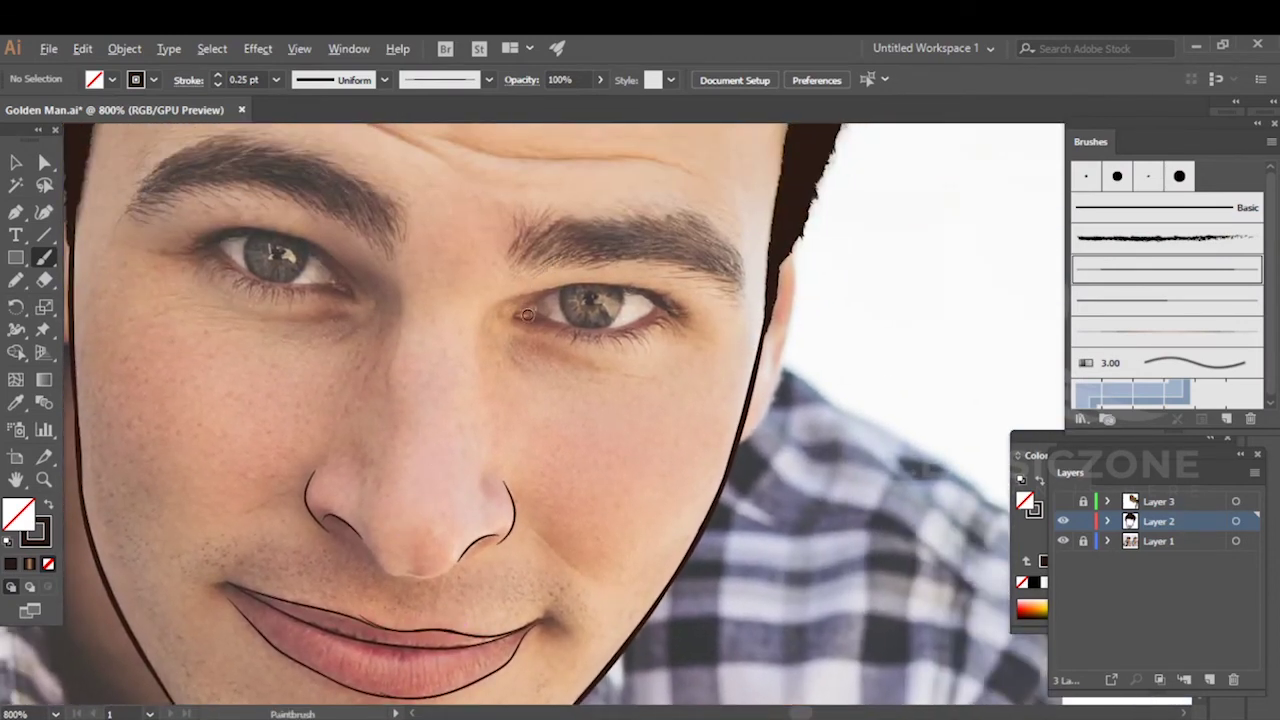
scroll(527, 315, up, 4)
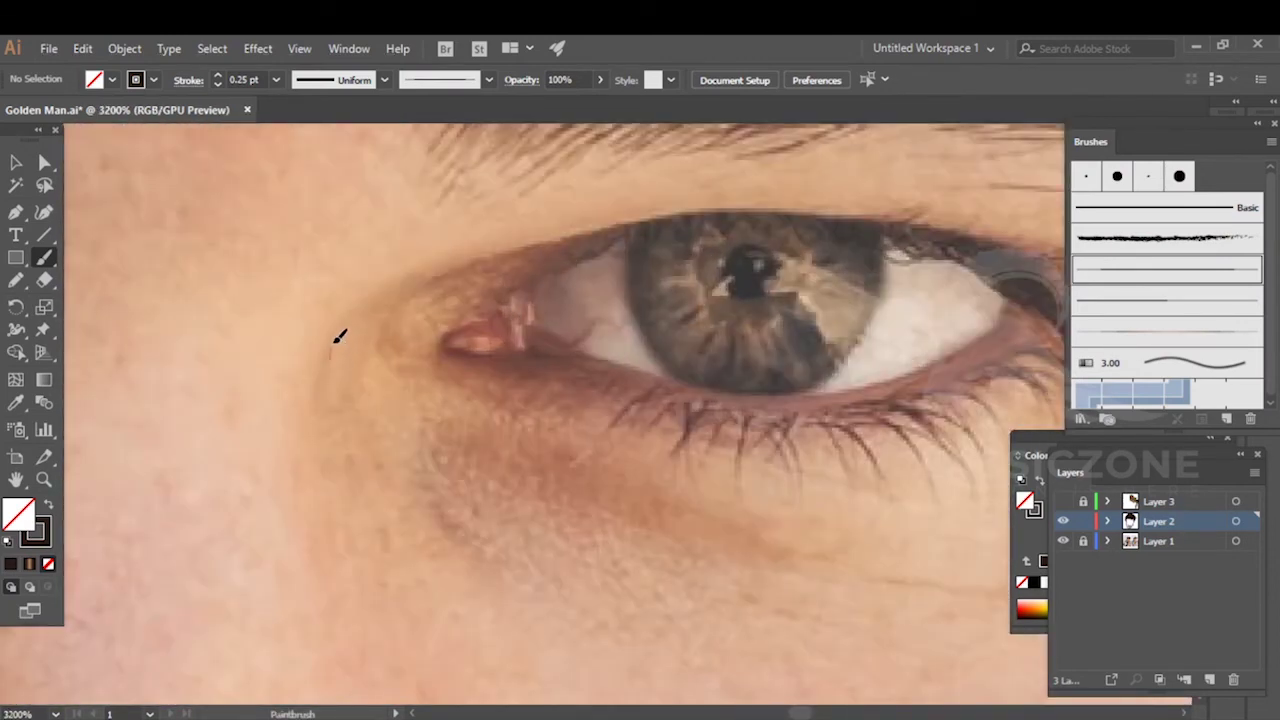
drag(365, 293, 415, 268)
scroll(511, 371, left, 6)
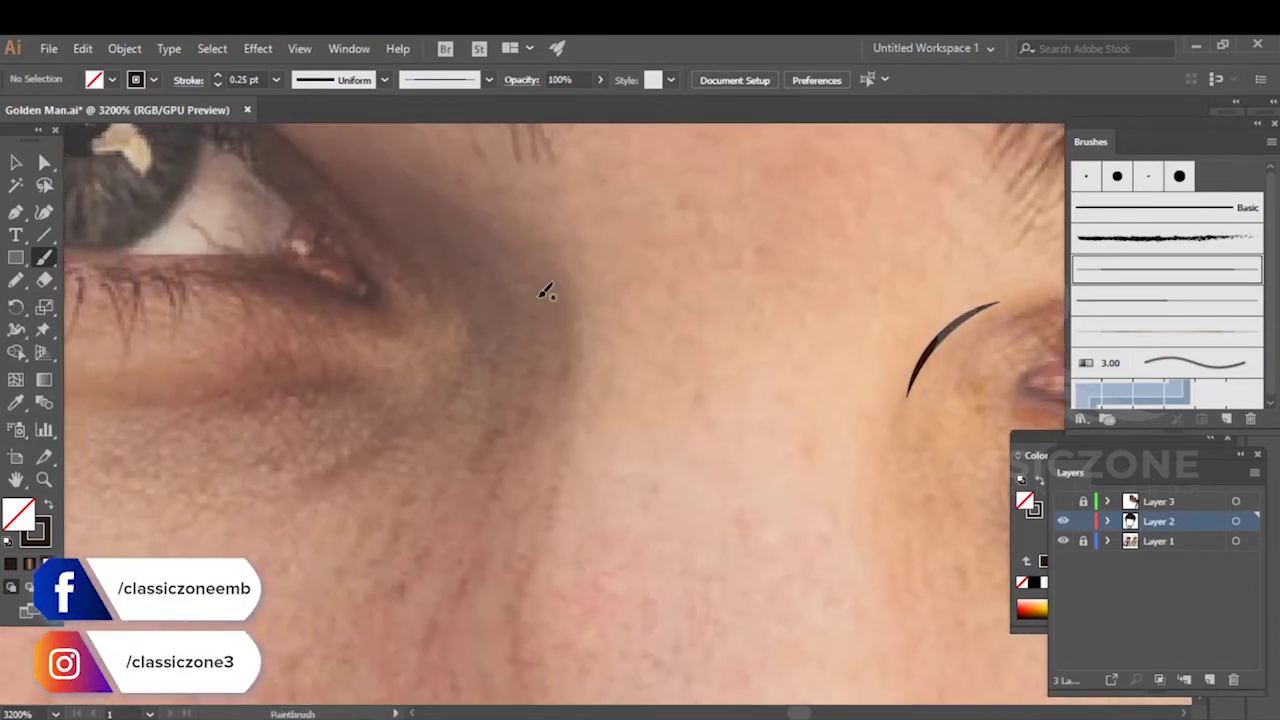
- Draw two curved strokes between the nose bridge and the left eye's inner corner, a longer outer one and a shorter inner one
drag(583, 388, 531, 229)
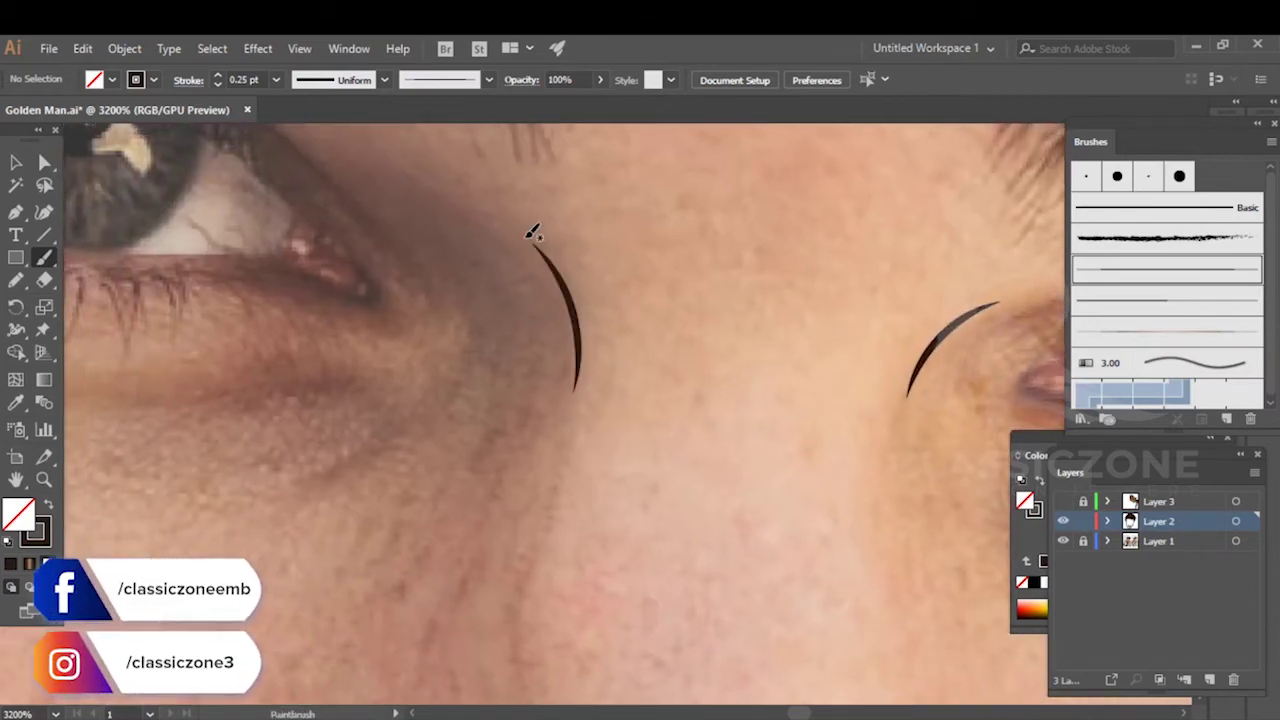
scroll(531, 329, down, 3)
mouse_move(532, 324)
mouse_down()
mouse_move(481, 302)
mouse_move(532, 337)
mouse_move(638, 330)
mouse_move(579, 276)
mouse_up()
scroll(529, 320, up, 2)
- Add a second short curved stroke above the right eye's inner corner and check the strokes with the reference photo hidden
drag(719, 338, 262, 362)
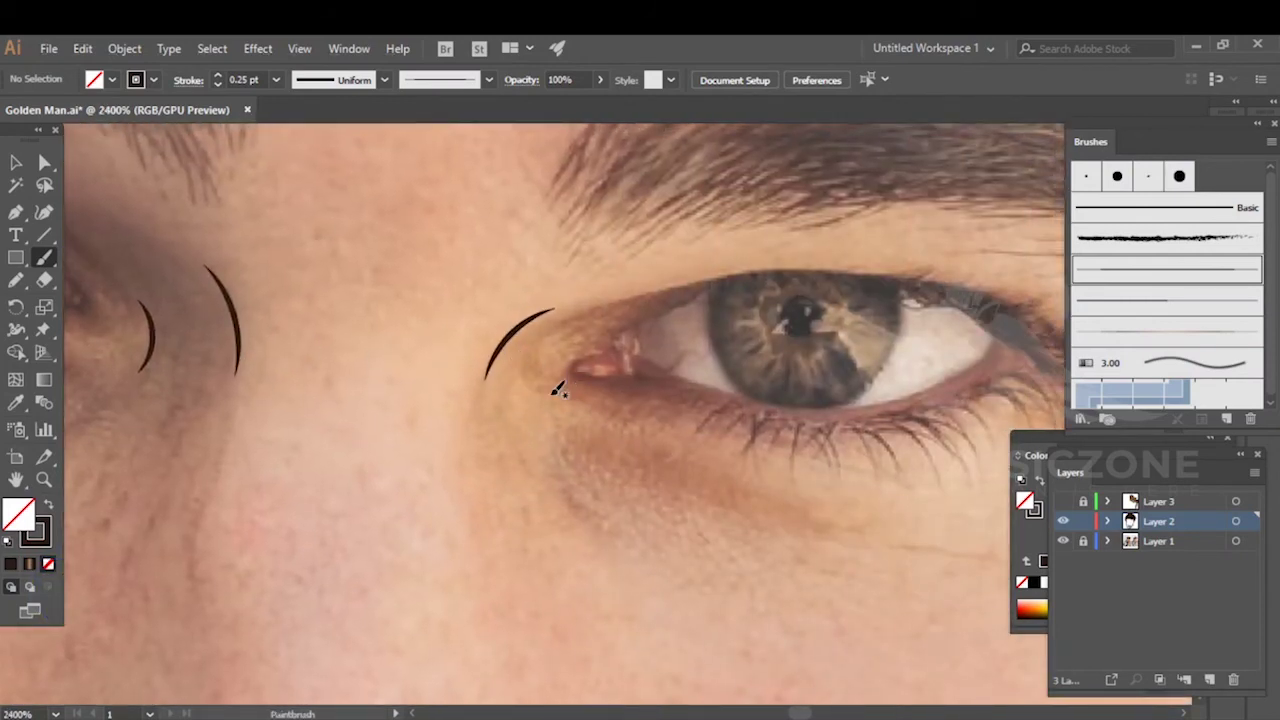
drag(568, 319, 598, 310)
scroll(588, 354, down, 3)
drag(589, 370, 525, 352)
click(1063, 541)
click(1063, 541)
drag(537, 409, 502, 460)
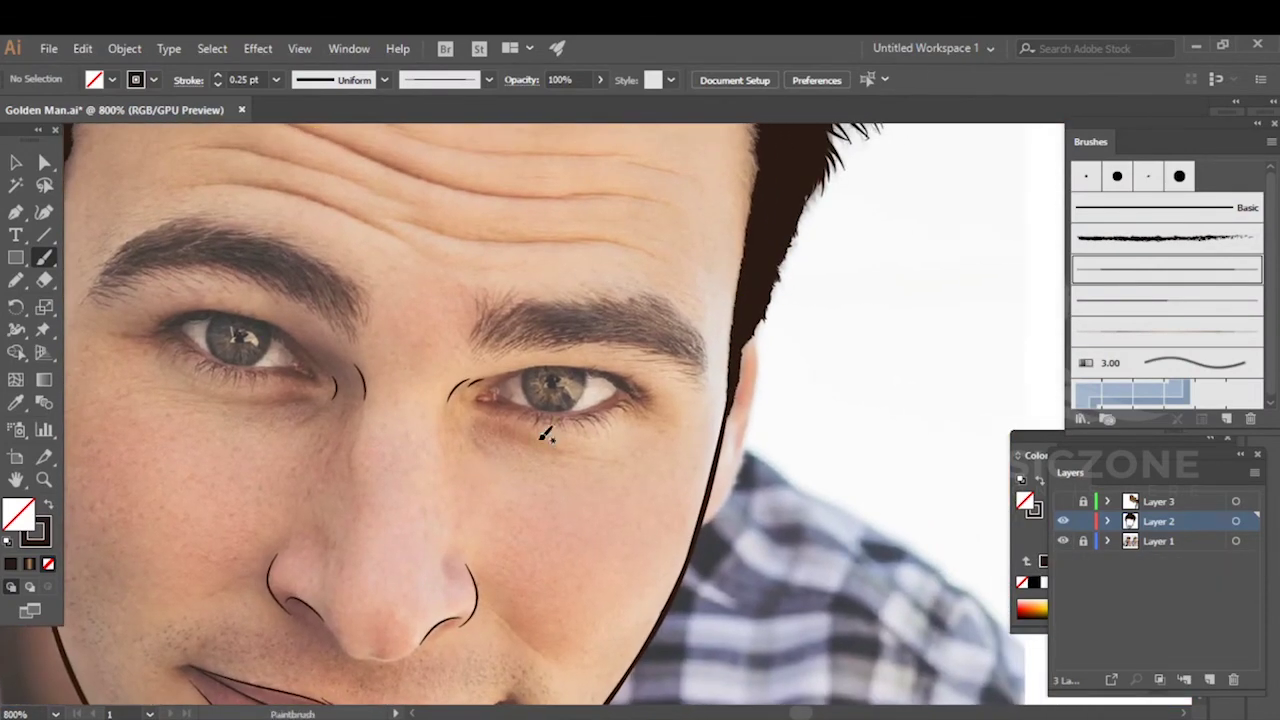
- Trace the right eye's upper lid edge with two overlapping tapered strokes running from the inner corner to the outer corner
scroll(530, 385, up, 3)
scroll(395, 422, up, 1)
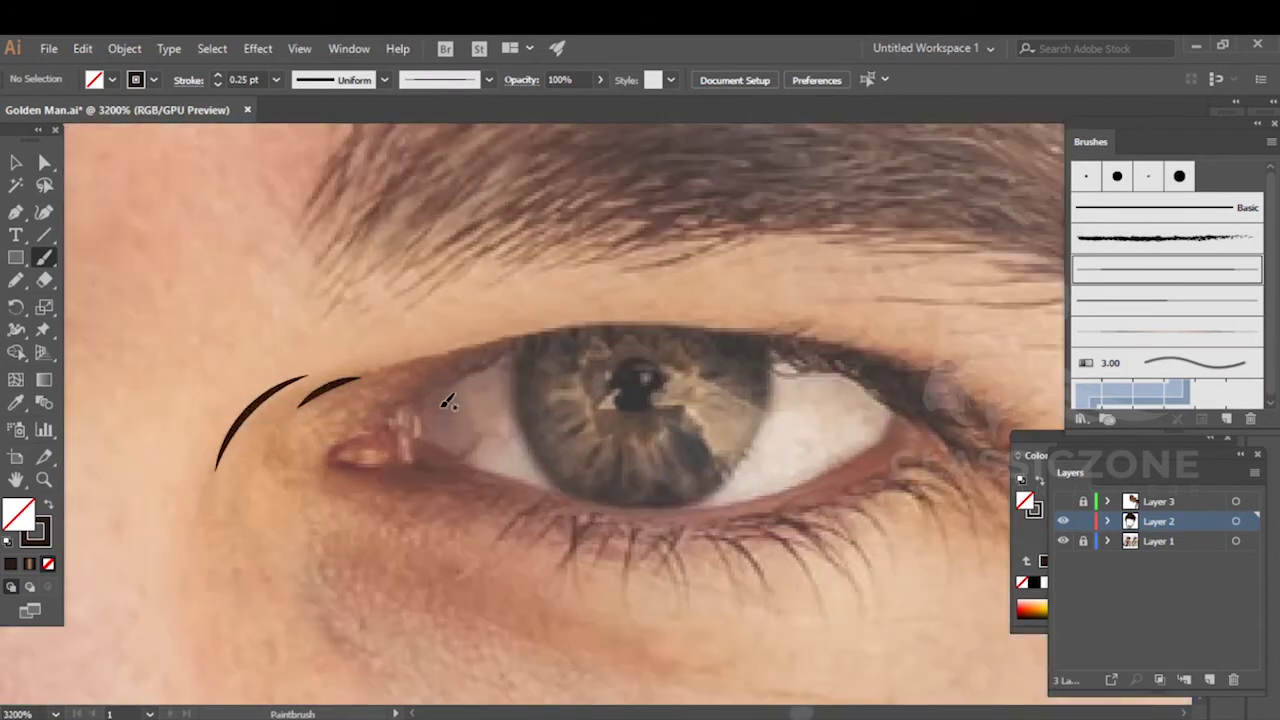
scroll(500, 384, up, 1)
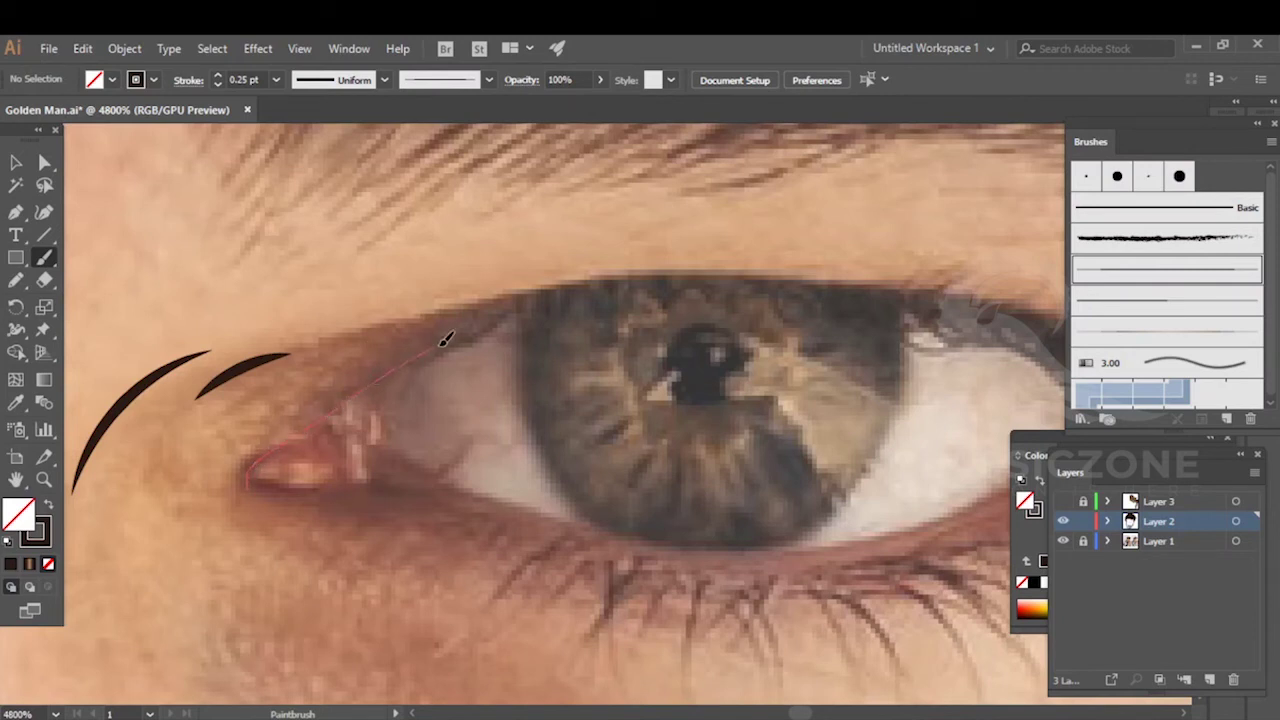
drag(578, 284, 658, 282)
drag(892, 294, 950, 302)
mouse_move(834, 371)
mouse_down()
mouse_move(760, 357)
mouse_move(425, 390)
mouse_up()
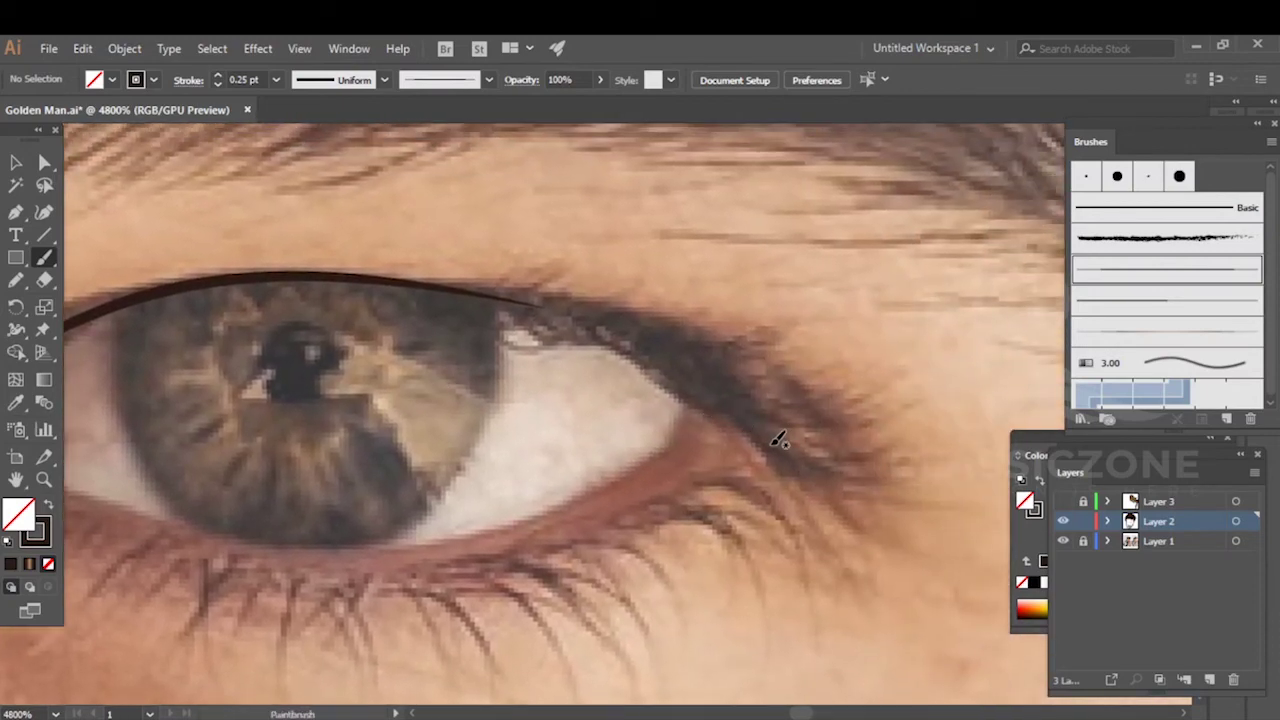
drag(692, 404, 670, 366)
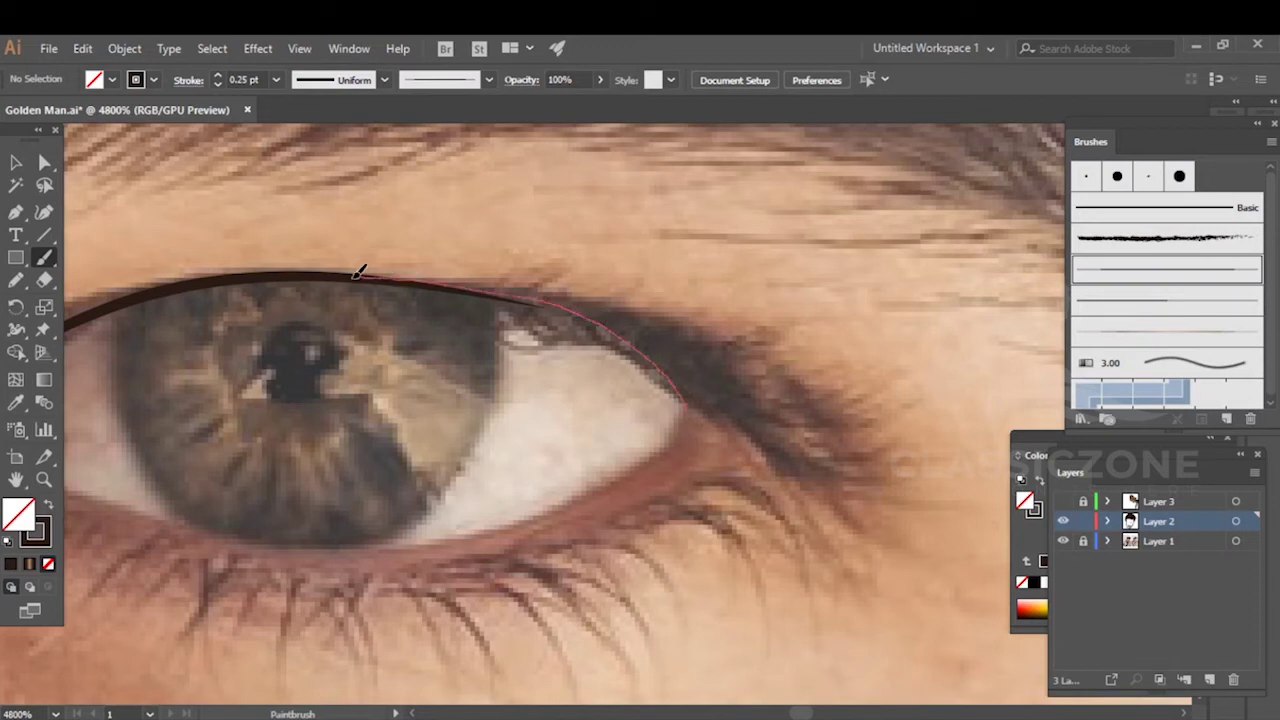
drag(300, 268, 581, 249)
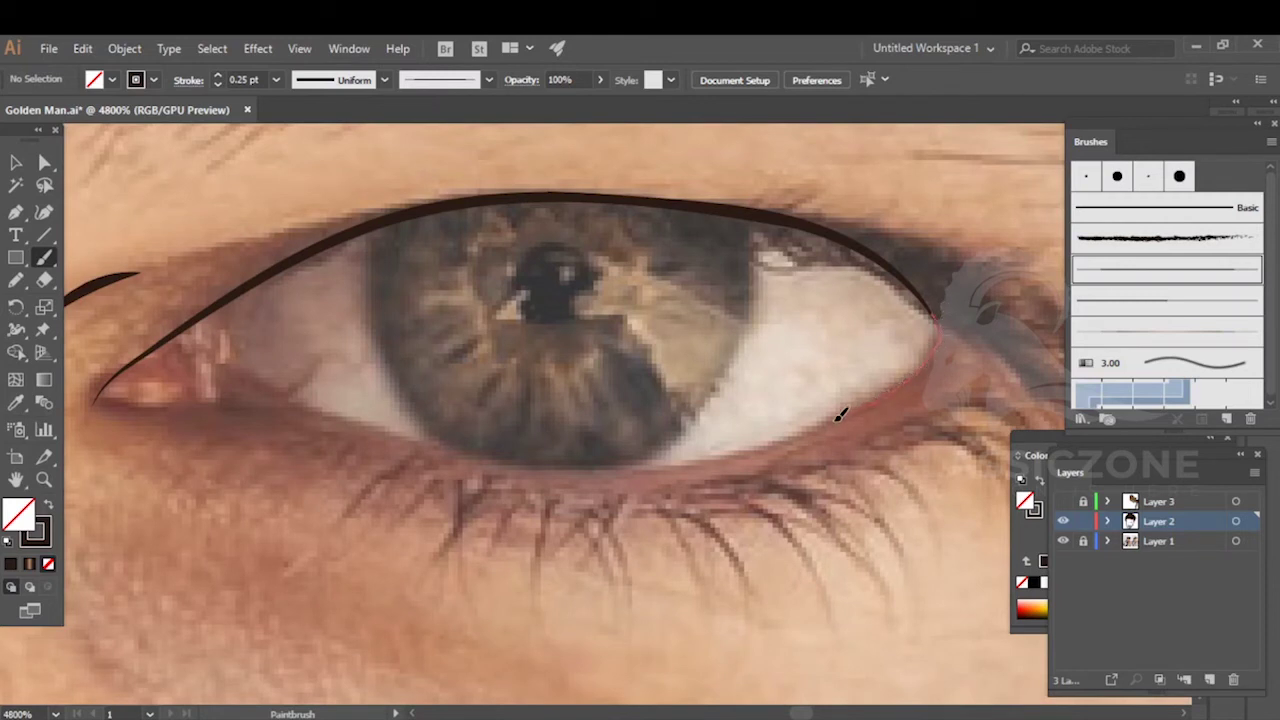
- Trace the right eye's lower lid edge from the outer corner inwards and close the outline around the inner corner
drag(745, 453, 569, 463)
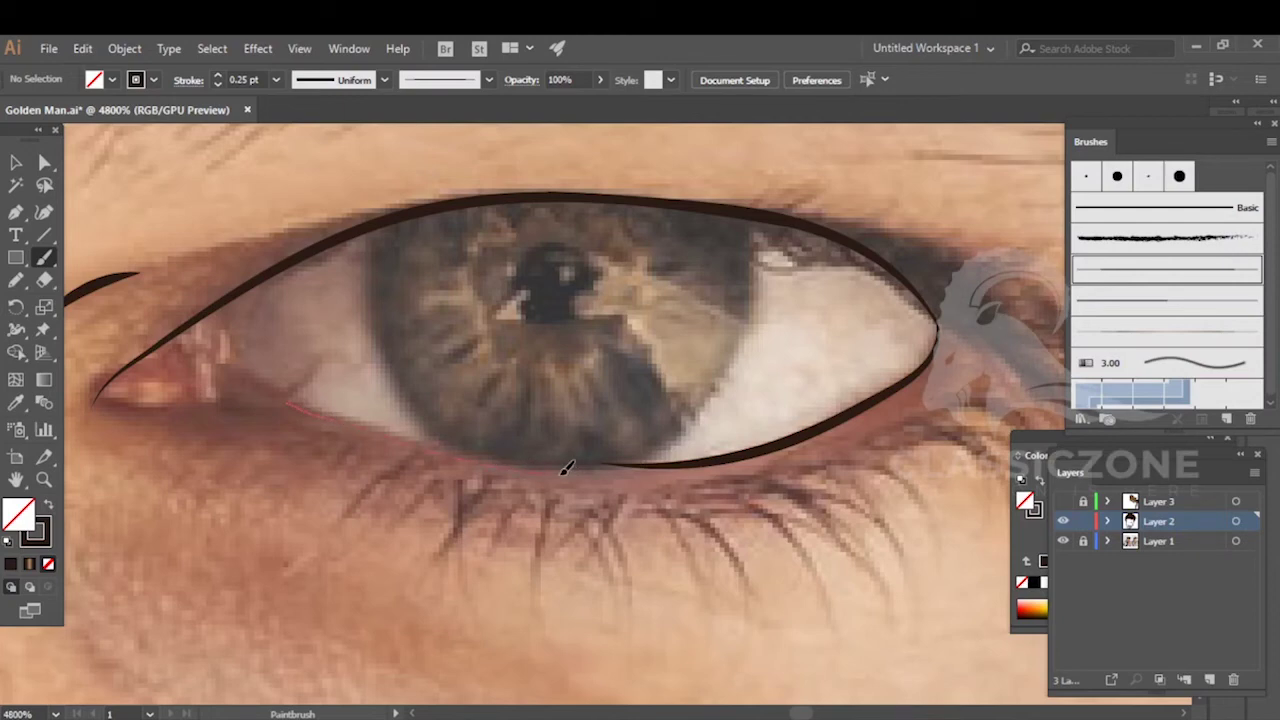
drag(836, 413, 856, 405)
key(space)
mouse_move(499, 425)
mouse_down()
mouse_move(749, 417)
mouse_move(847, 392)
mouse_up()
alt+scroll(485, 335, up, 3)
mouse_move(523, 289)
mouse_down()
mouse_move(419, 373)
mouse_move(448, 400)
mouse_up()
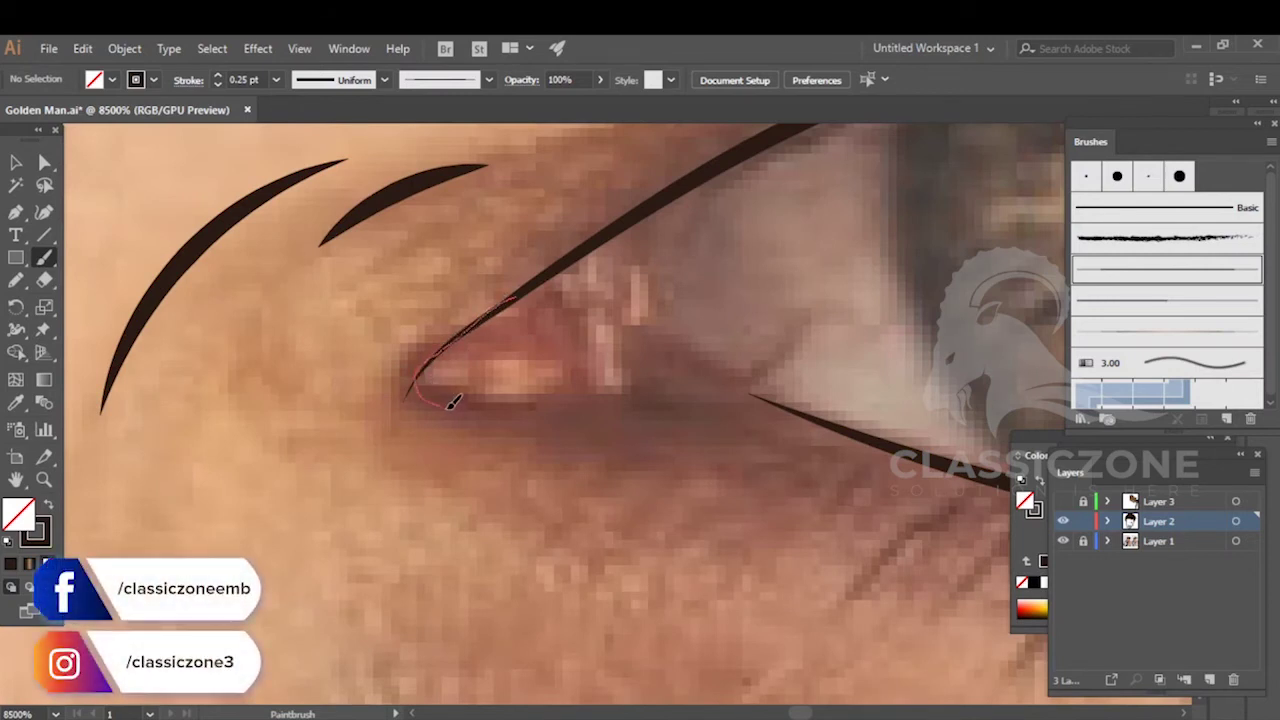
mouse_move(528, 413)
mouse_down()
mouse_move(720, 397)
mouse_move(800, 406)
mouse_move(979, 466)
mouse_up()
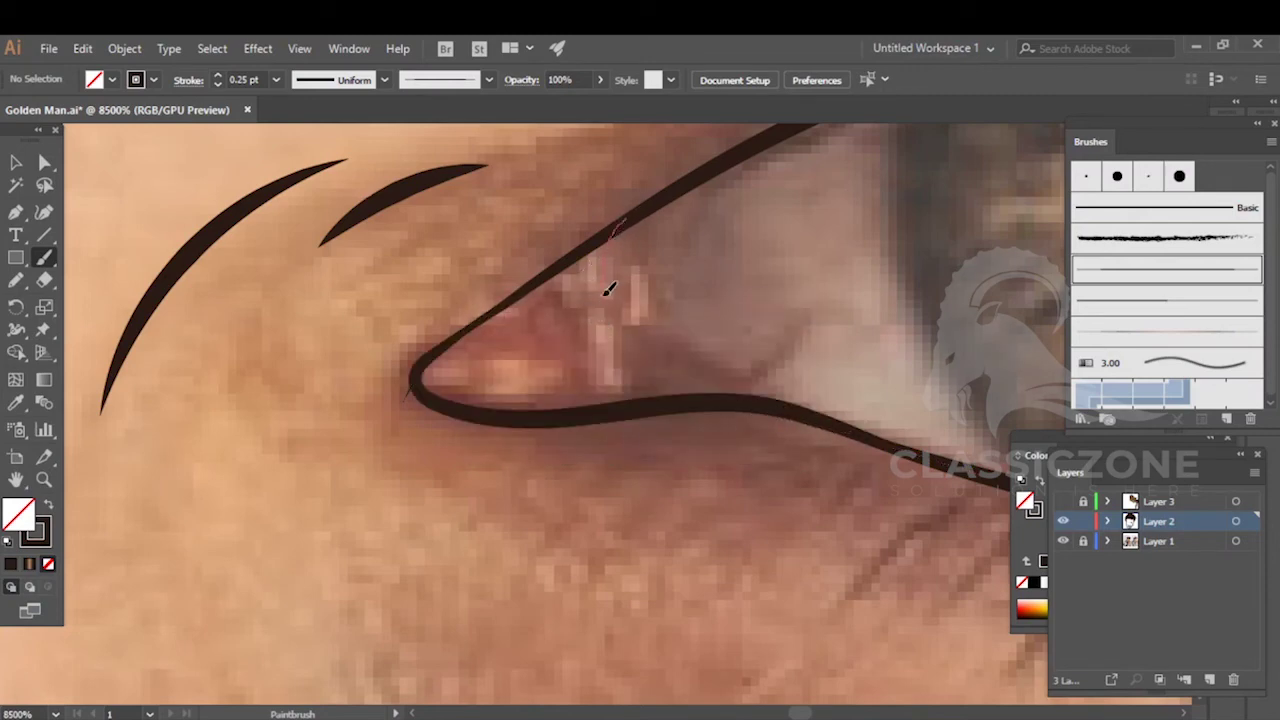
- Draw a curved line separating the right eye's tear duct from the white, and check the outline with Layer 1 hidden
mouse_move(650, 376)
mouse_down()
mouse_move(726, 404)
mouse_move(548, 371)
mouse_up()
scroll(736, 383, down, 4)
scroll(700, 335, up, 2)
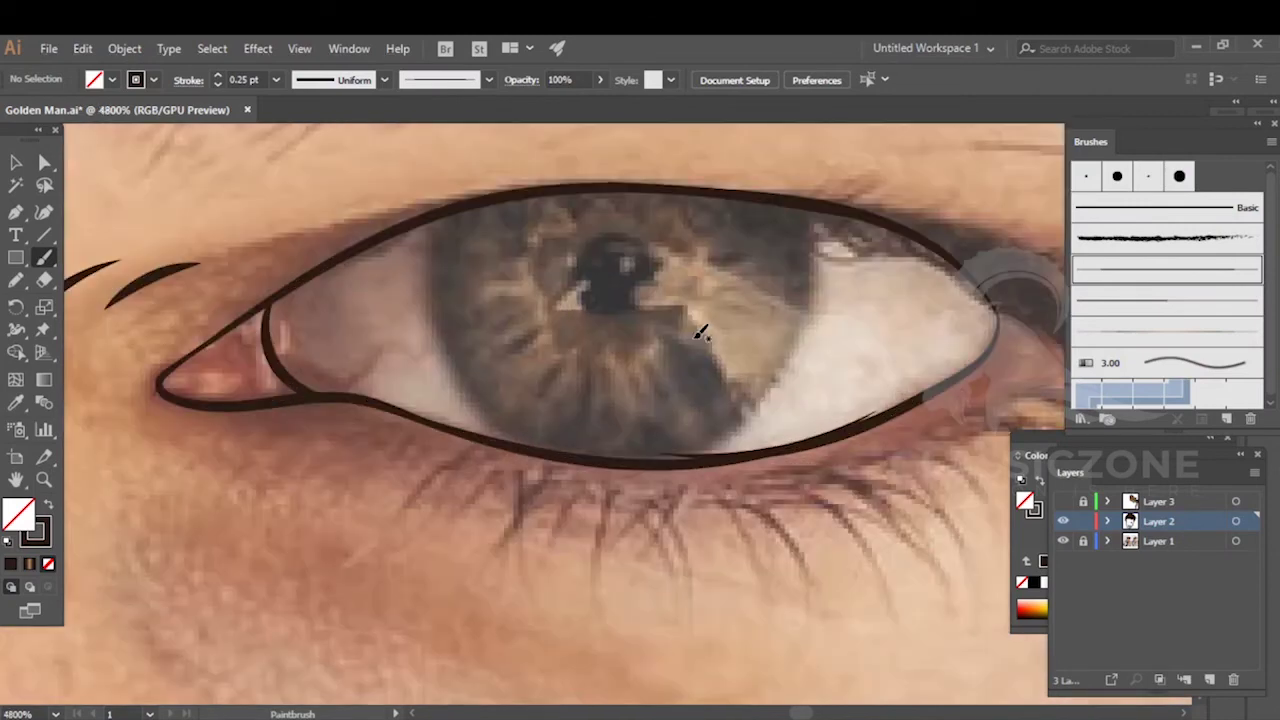
click(1063, 541)
scroll(743, 478, down, 5)
drag(743, 477, 703, 371)
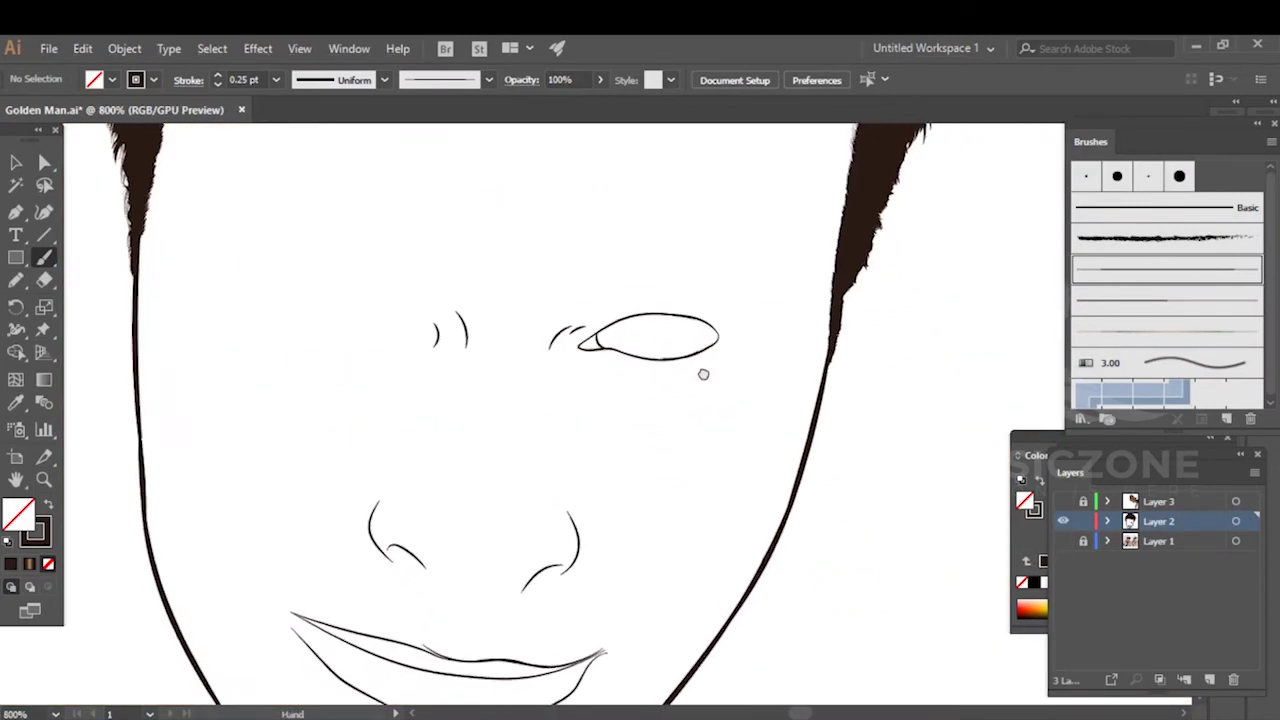
click(1063, 541)
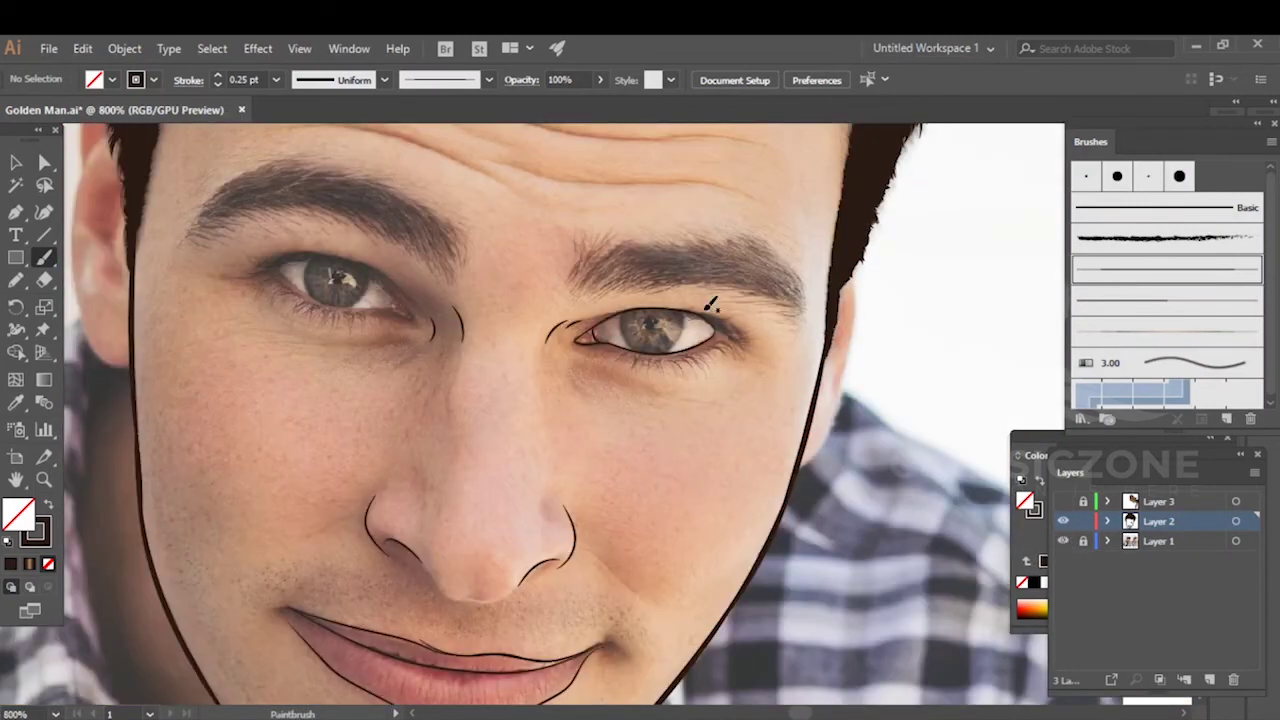
- Draw the right and left edges of the right eye's iris as curved strokes between the upper and lower lids
scroll(719, 320, up, 4)
drag(548, 306, 614, 356)
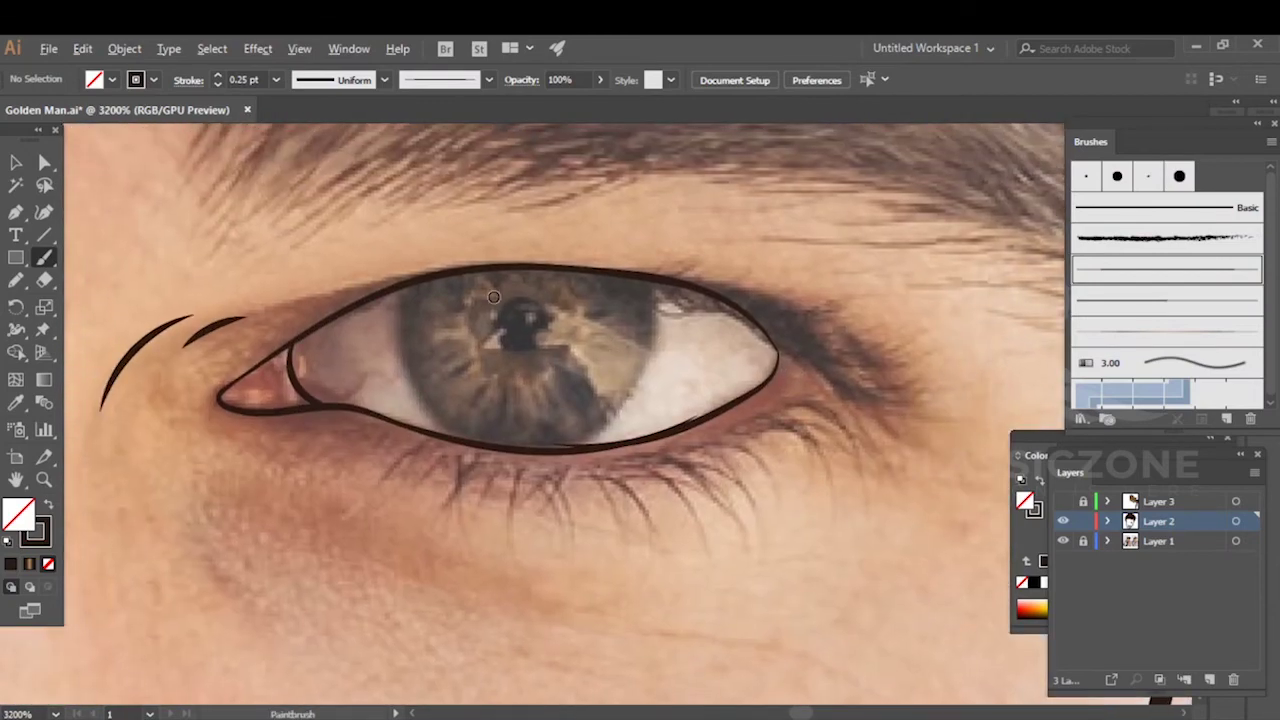
scroll(584, 312, up, 2)
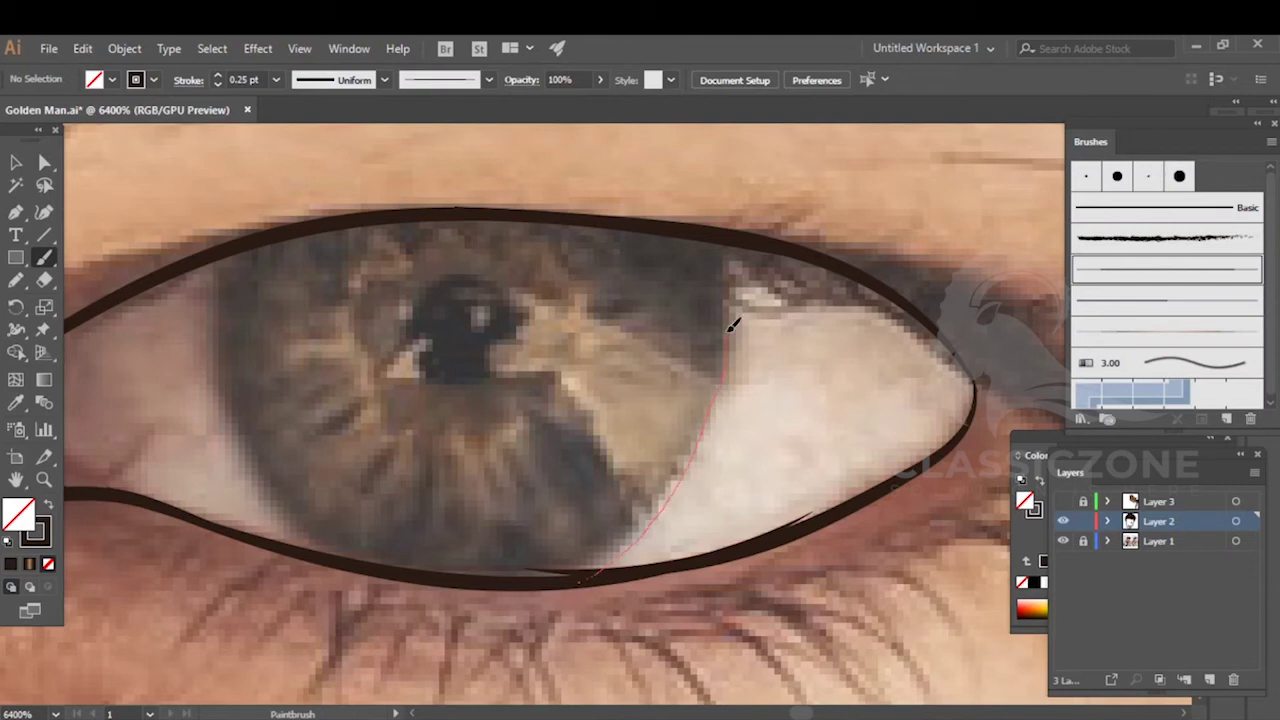
drag(720, 230, 719, 229)
drag(322, 322, 557, 286)
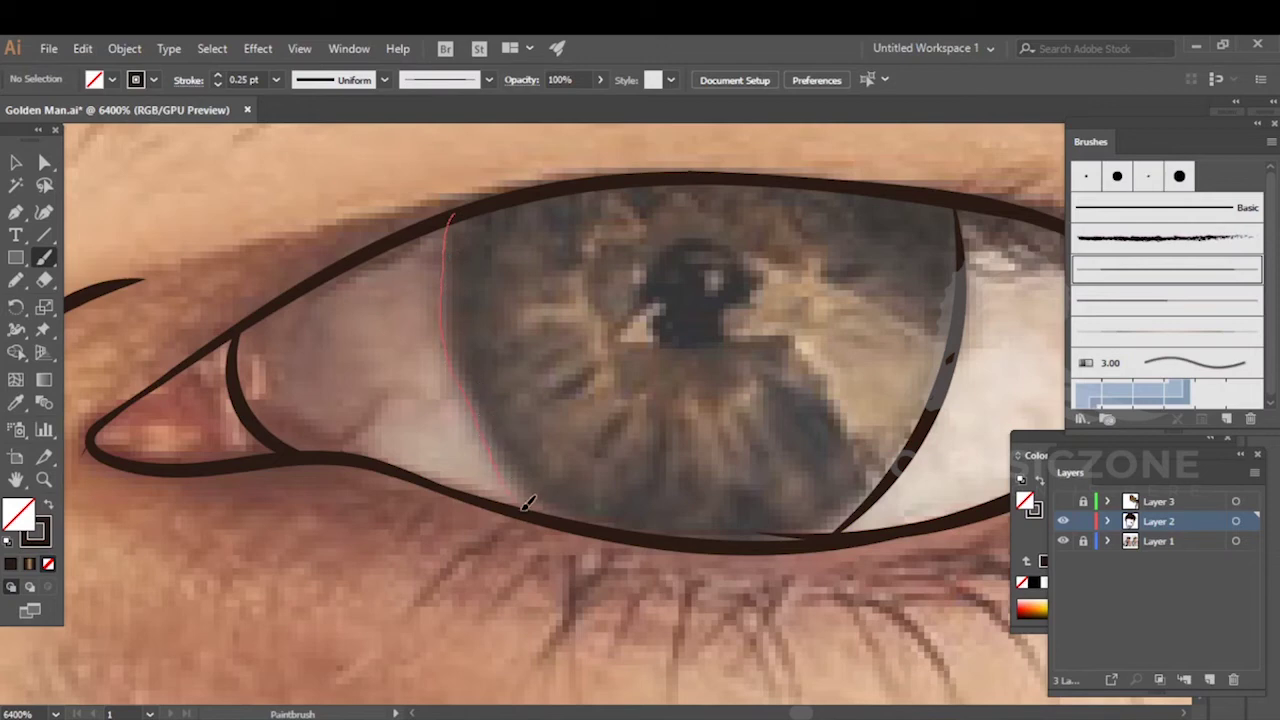
drag(547, 517, 548, 518)
- Trace the left eye's lower and upper lid edges with one tapered stroke each, starting at the outer corner
scroll(598, 463, down, 3)
mouse_move(530, 474)
mouse_down()
mouse_move(911, 409)
mouse_move(693, 480)
mouse_move(823, 534)
mouse_up()
drag(618, 397, 712, 444)
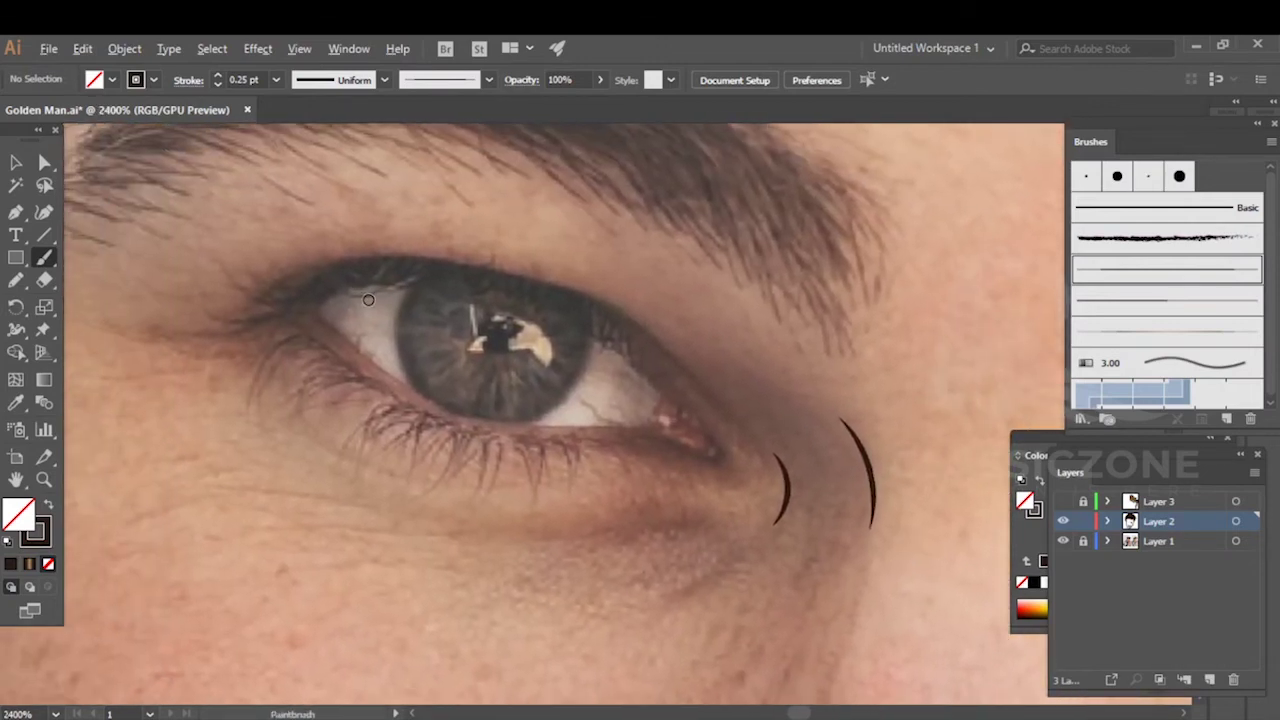
scroll(370, 299, up, 1)
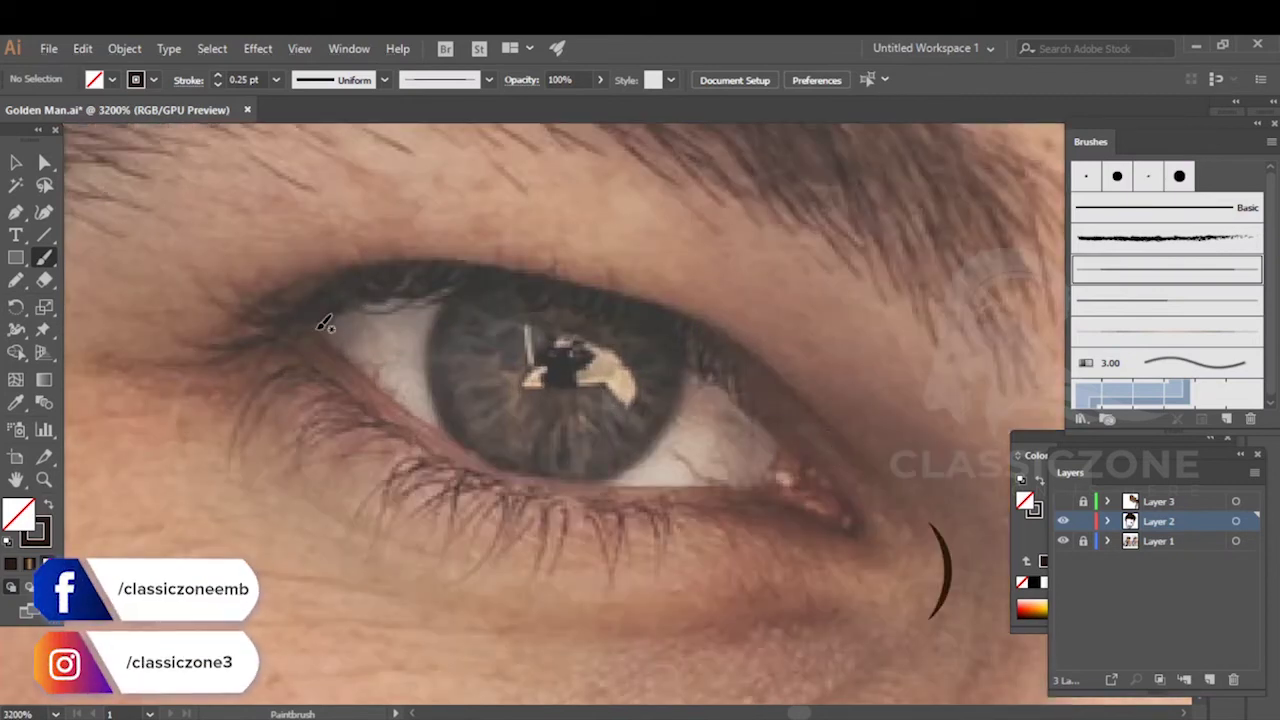
mouse_move(416, 404)
mouse_down()
mouse_move(503, 471)
mouse_move(627, 484)
mouse_up()
drag(707, 484, 752, 492)
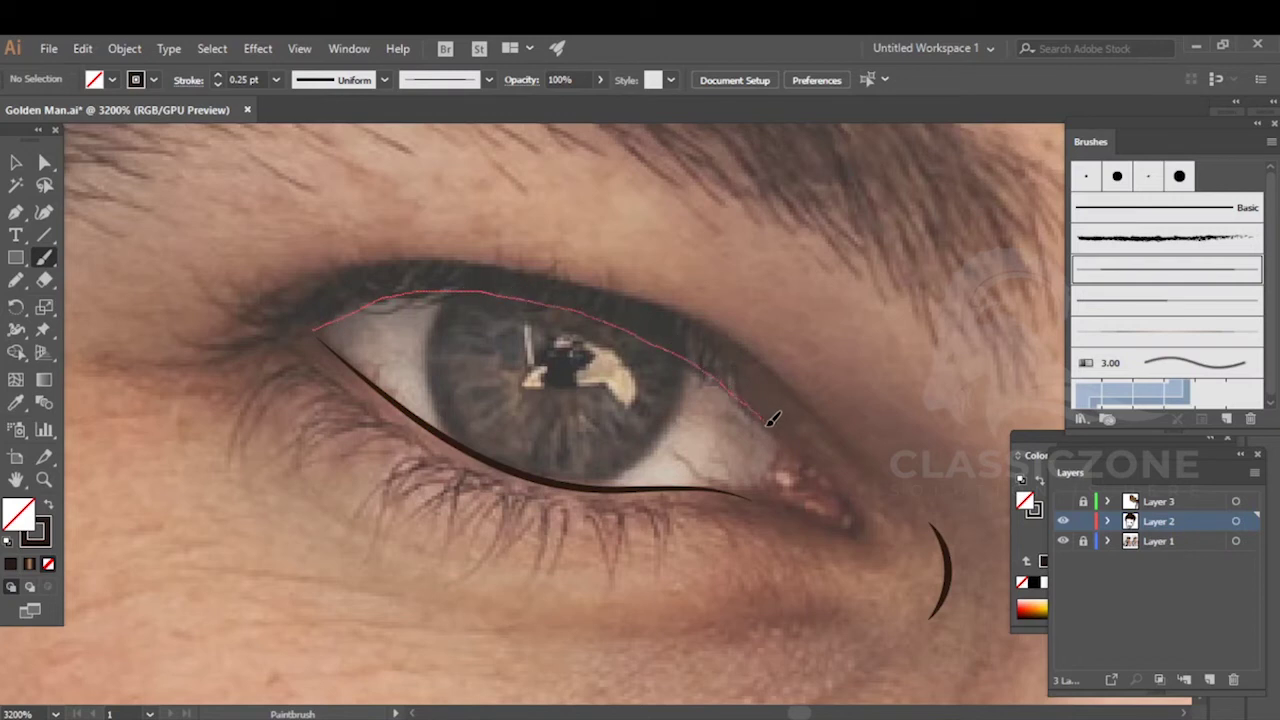
drag(789, 447, 730, 418)
- Outline the left eye's inner corner with a looping stroke and connect it to the lower lid line with another stroke
key(space)
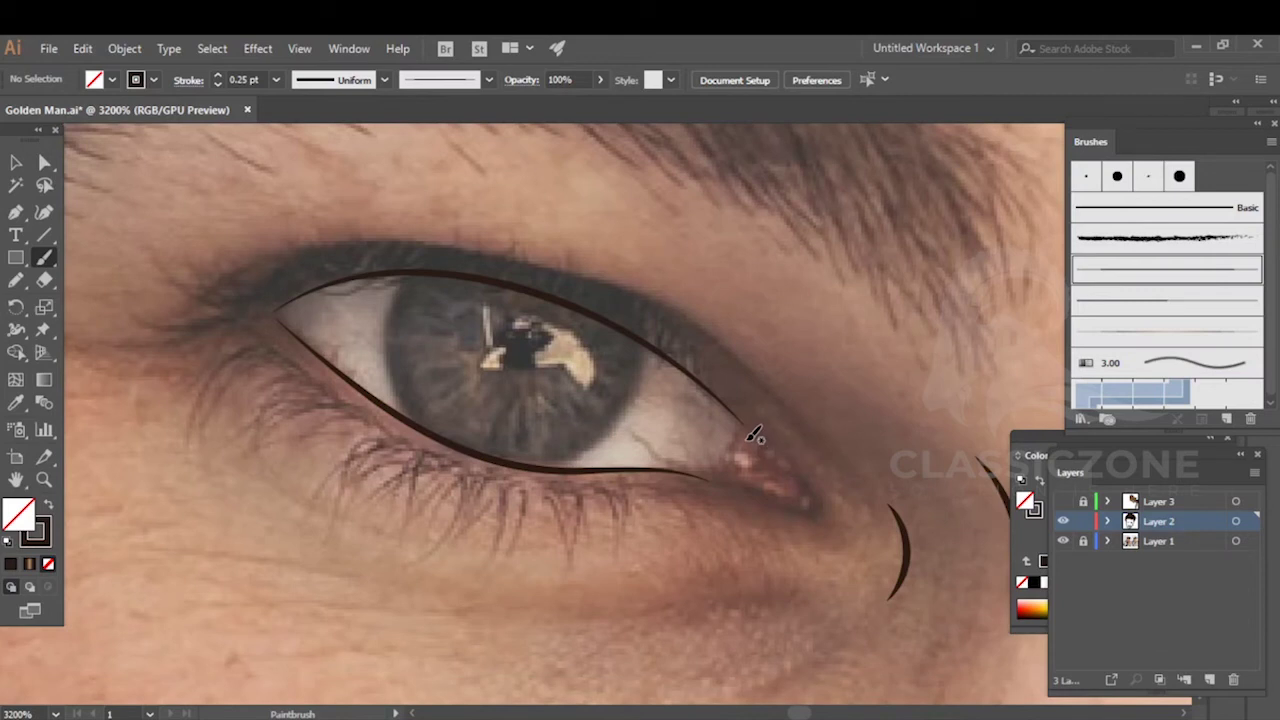
scroll(747, 453, up, 2)
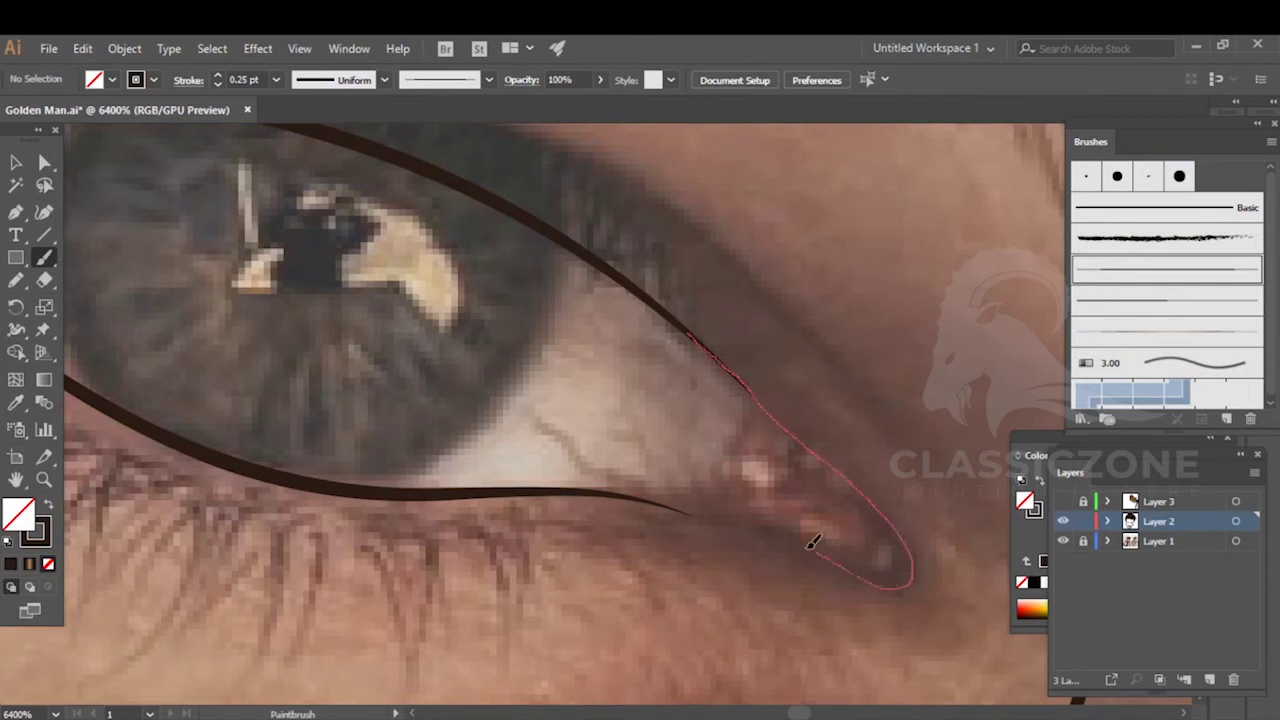
drag(688, 505, 690, 503)
drag(565, 482, 403, 349)
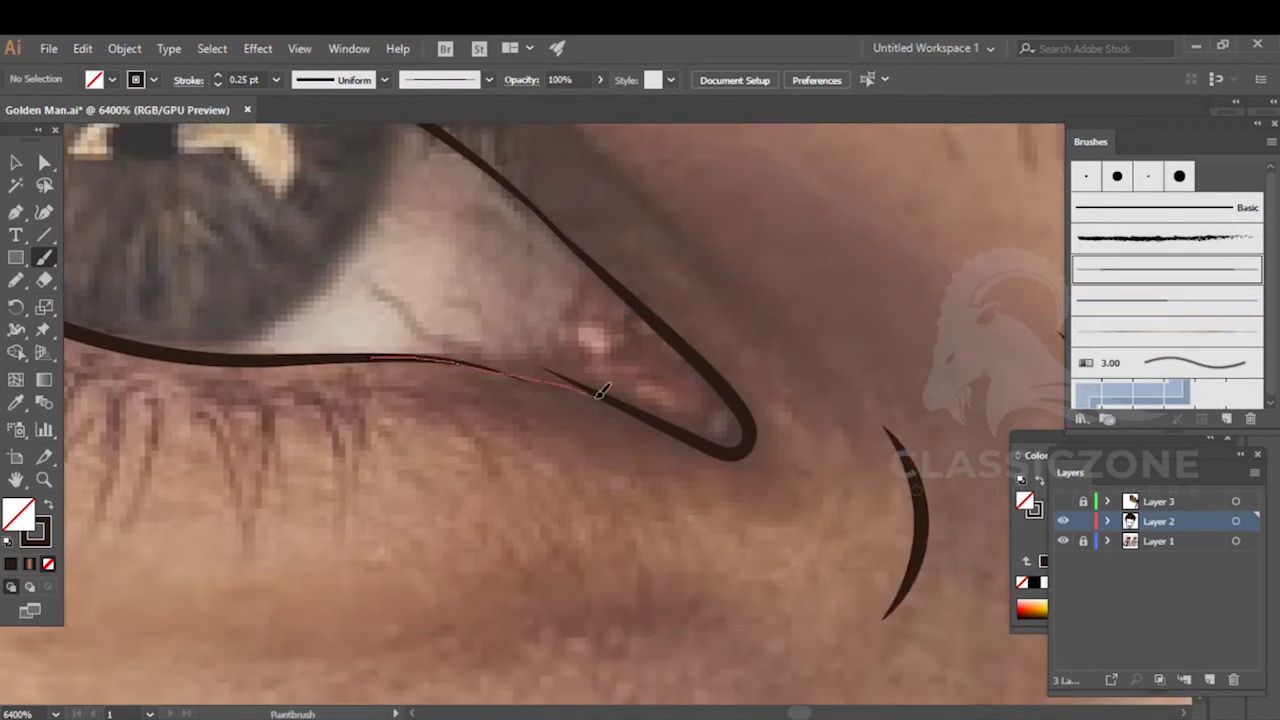
drag(746, 446, 752, 438)
- Draw a curved line separating the left eye's tear duct from the white, undoing the first attempt and redrawing it
mouse_move(516, 343)
mouse_down()
mouse_move(697, 432)
mouse_move(755, 428)
mouse_move(779, 378)
mouse_up()
drag(717, 272, 750, 298)
key(ctrl+z)
mouse_move(786, 370)
mouse_down()
mouse_move(759, 425)
mouse_move(673, 450)
mouse_up()
drag(566, 446, 570, 445)
- Examine both eye outlines across the whole face with the reference photo on Layer 1 hidden, and show the photo again
key(ctrl+minus)
key(ctrl+minus)
key(ctrl+minus)
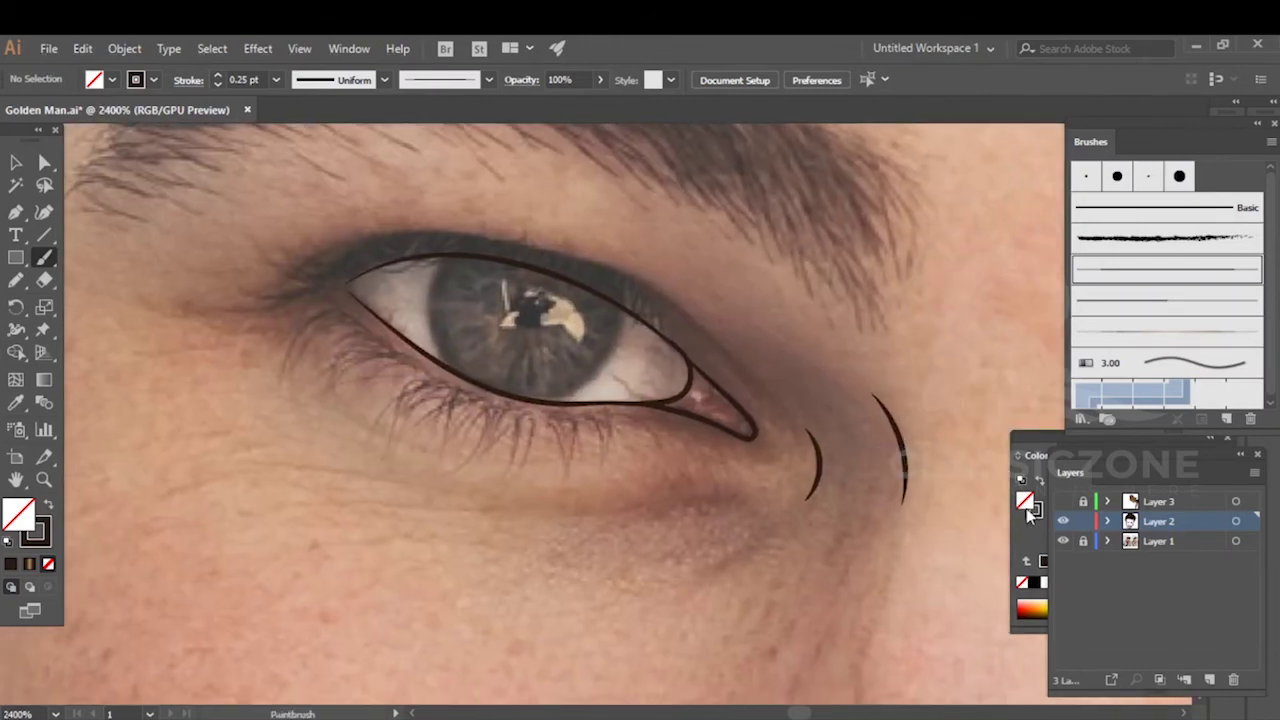
click(1063, 541)
key(ctrl+minus)
key(ctrl+minus)
key(ctrl+minus)
key(ctrl+minus)
drag(695, 470, 620, 450)
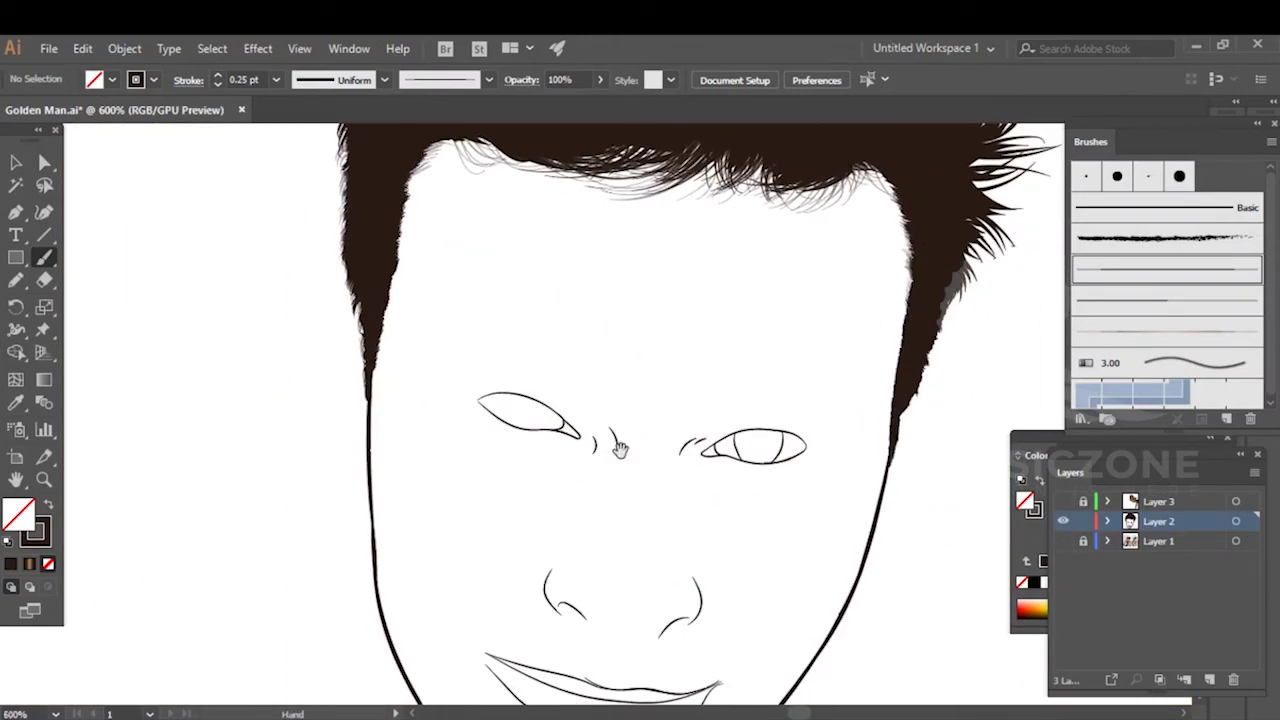
click(1063, 541)
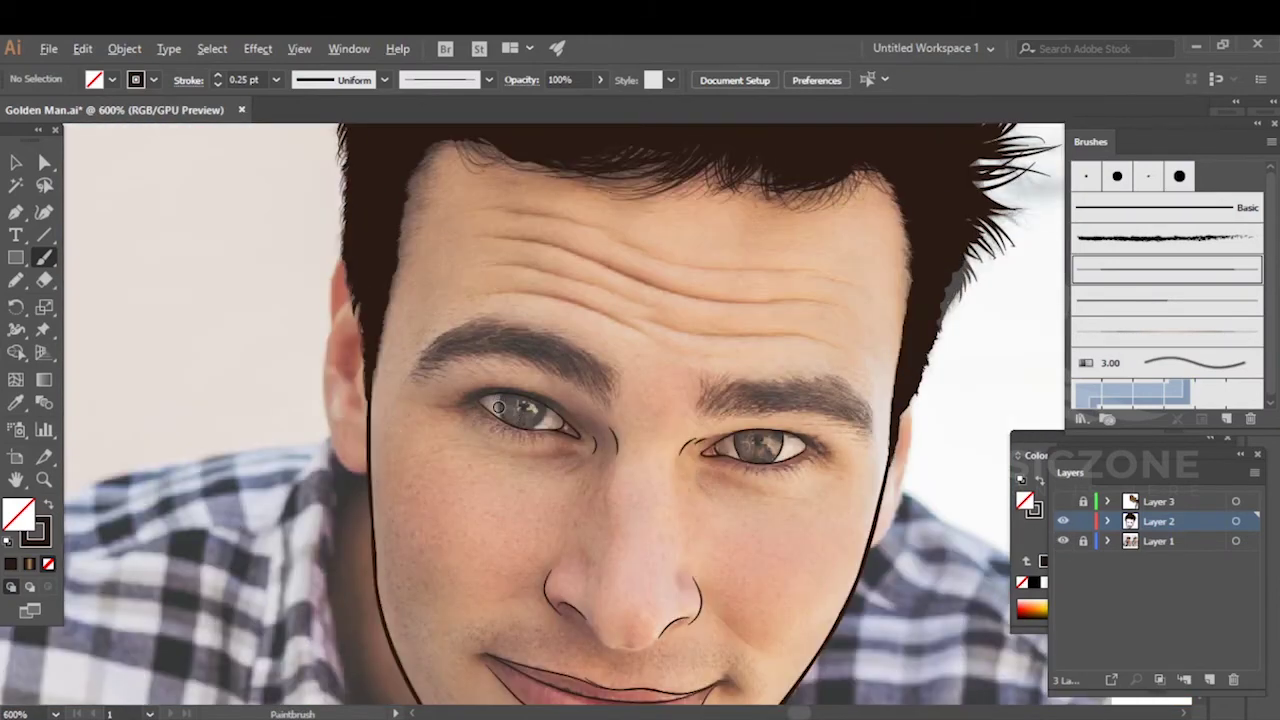
- Draw the left and right edges of the left eye's iris as curved strokes between the two lids
scroll(498, 407, up, 6)
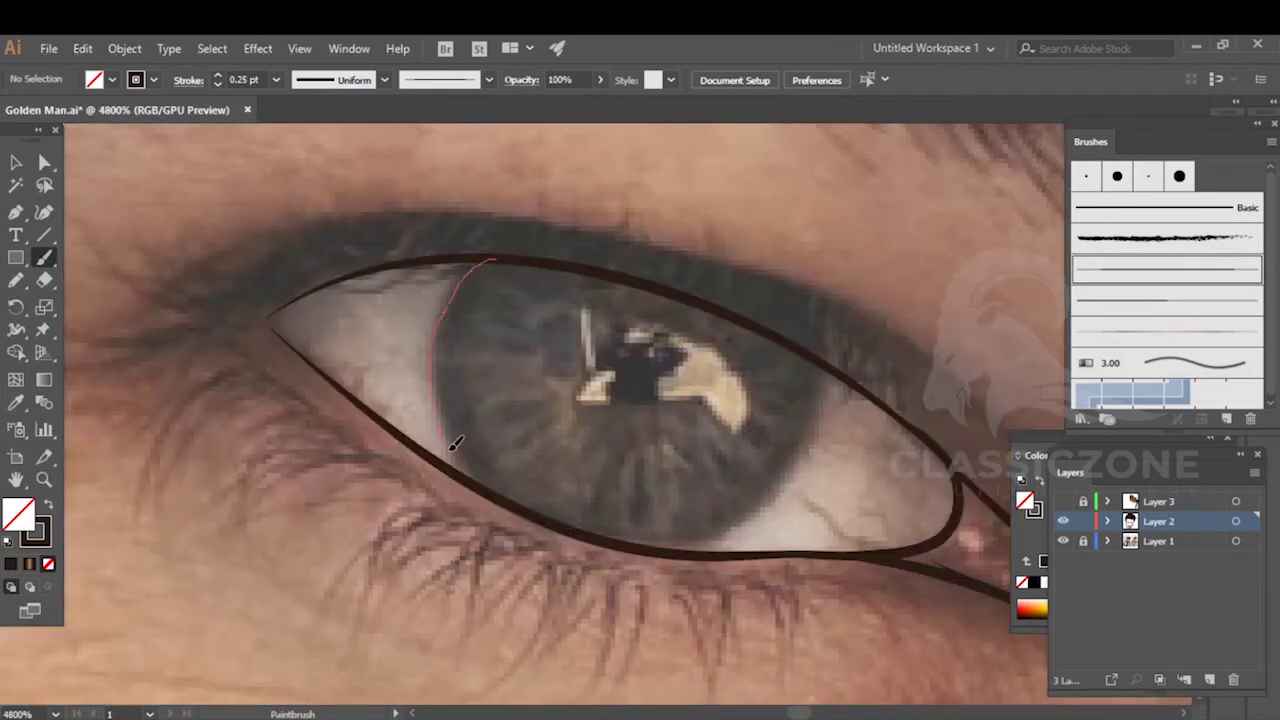
drag(474, 476, 478, 480)
drag(668, 500, 600, 529)
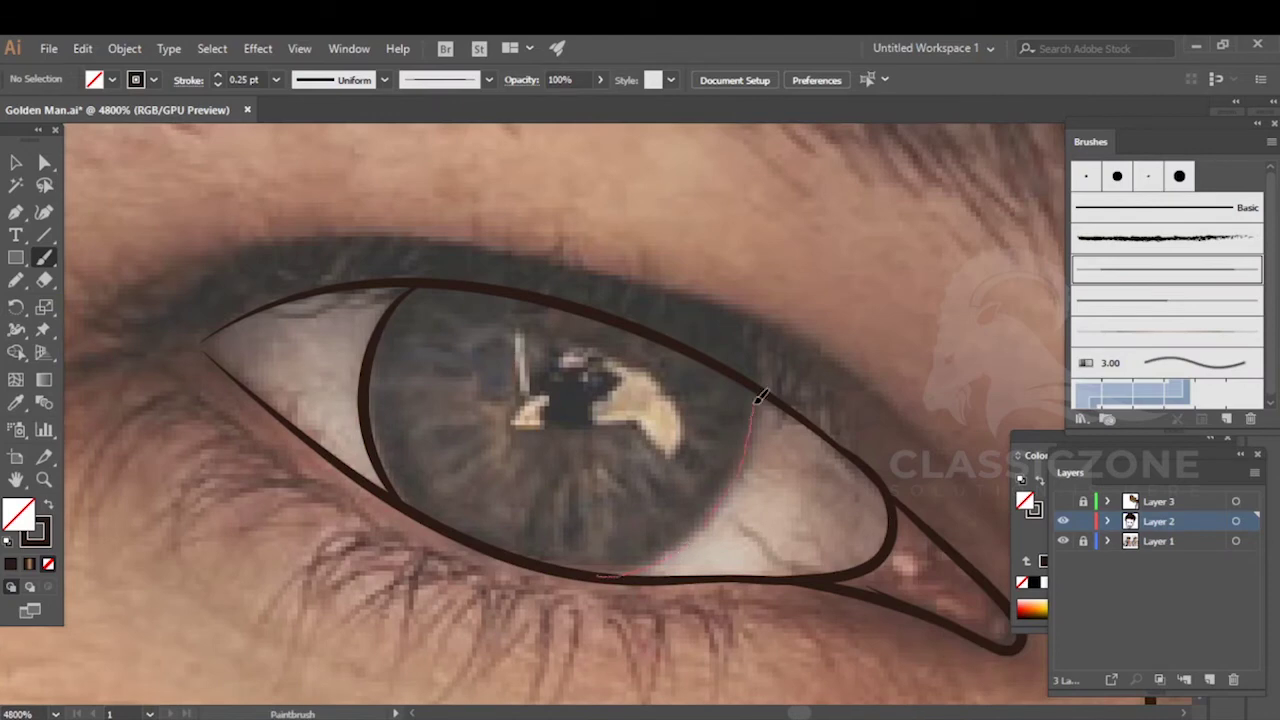
drag(757, 383, 758, 380)
drag(413, 434, 651, 440)
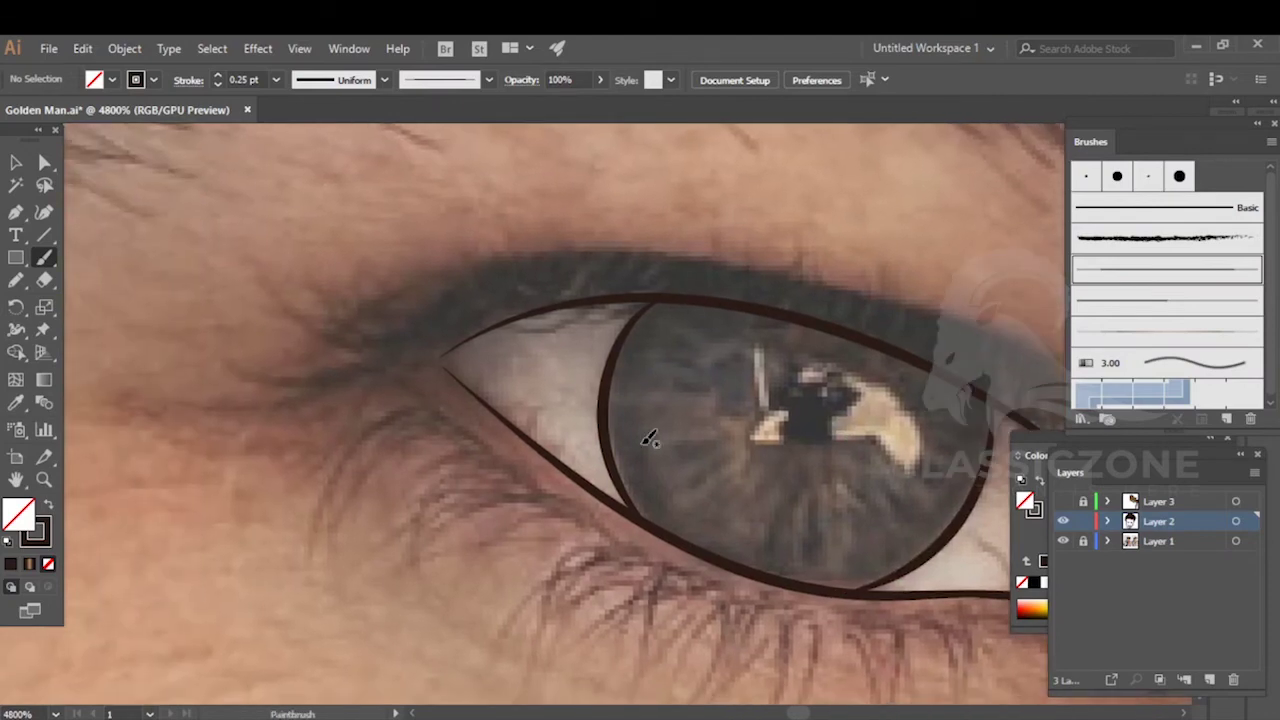
- Compare the finished eye, nose and mouth line work with the reference photo by hiding Layer 1 and showing it again
scroll(638, 443, down, 4)
drag(722, 471, 466, 344)
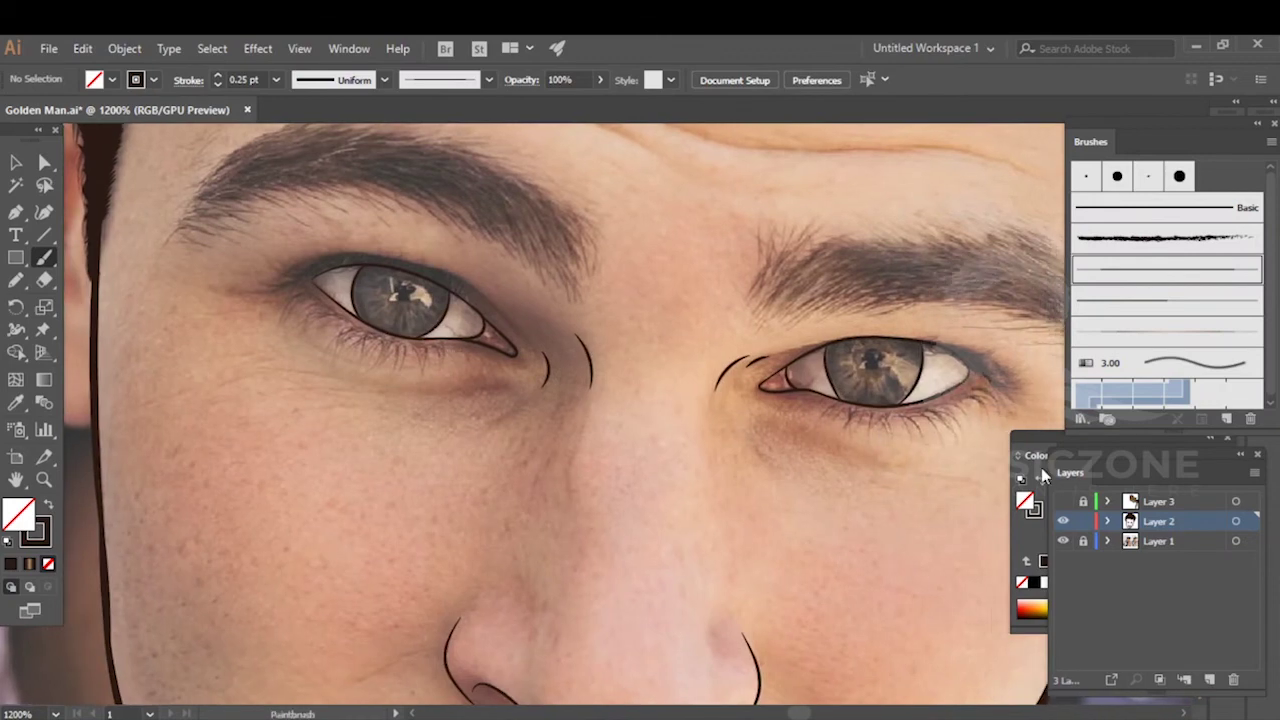
click(1063, 541)
key(ctrl+minus)
key(ctrl+minus)
key(ctrl+minus)
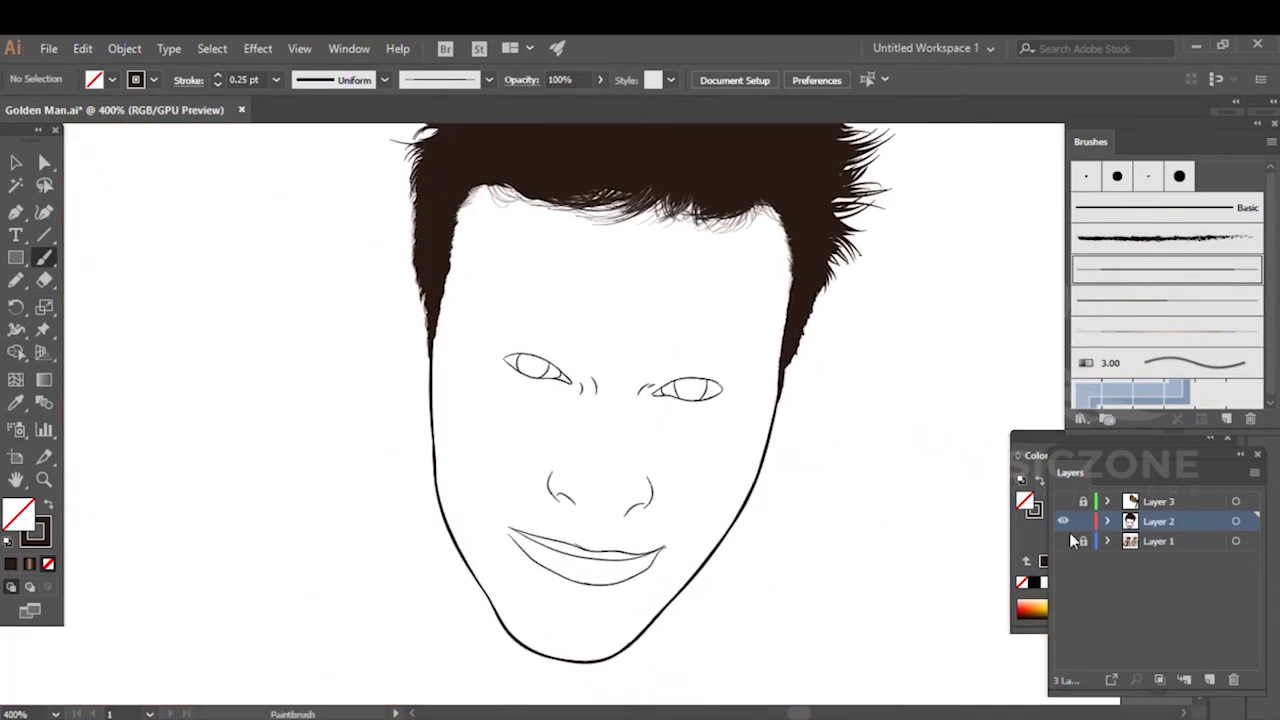
click(1063, 541)
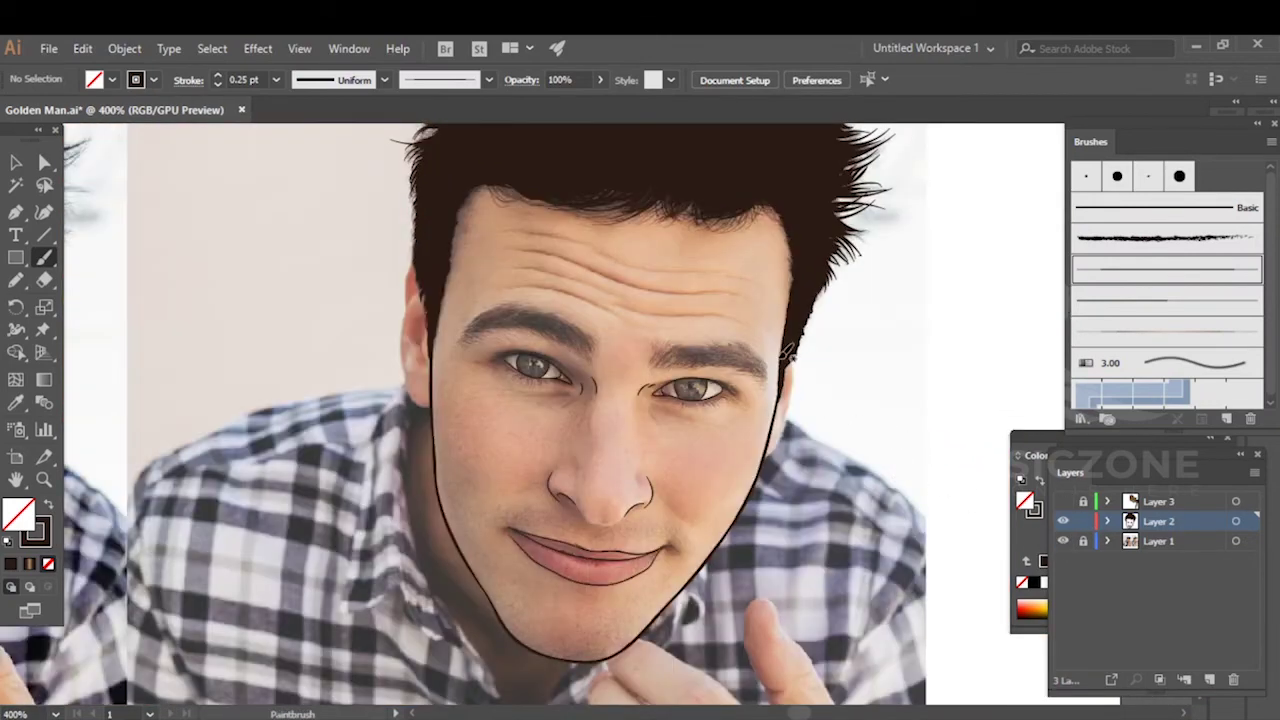
- Set up the Pencil tool with a dark brown fill and no stroke for drawing solid shapes
scroll(664, 248, up, 1)
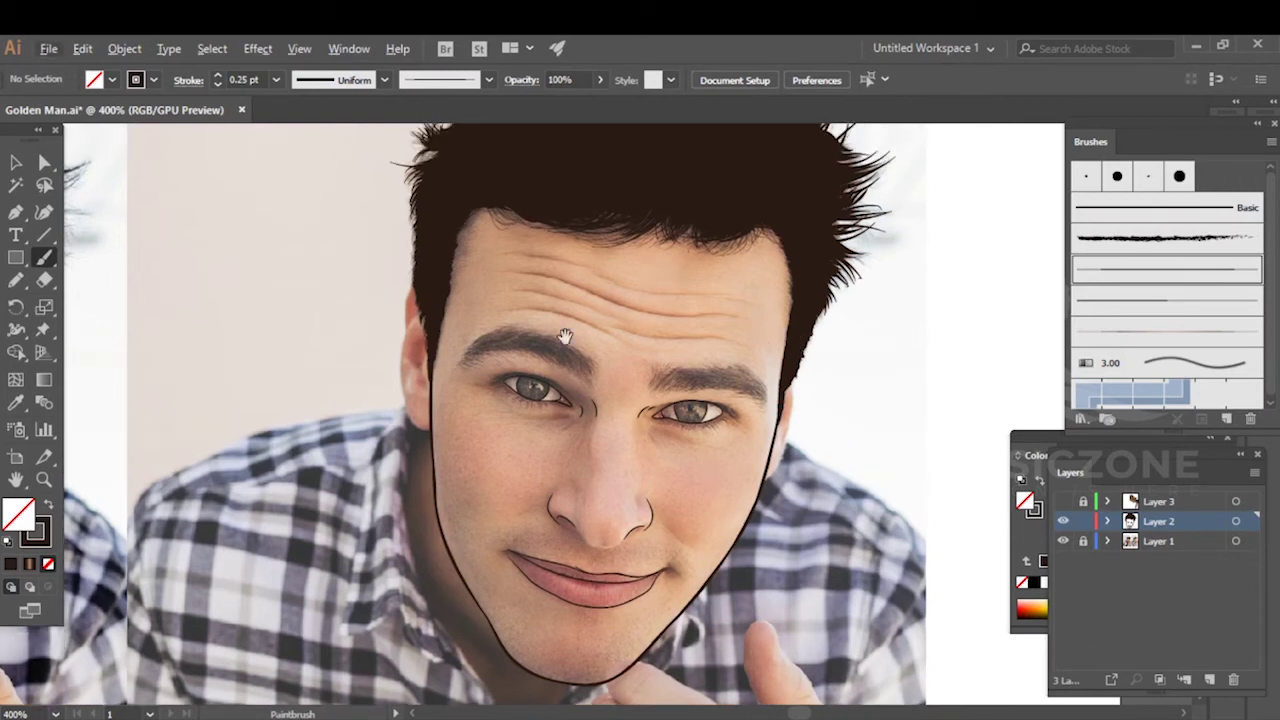
drag(566, 340, 520, 217)
drag(564, 295, 529, 291)
drag(539, 346, 551, 368)
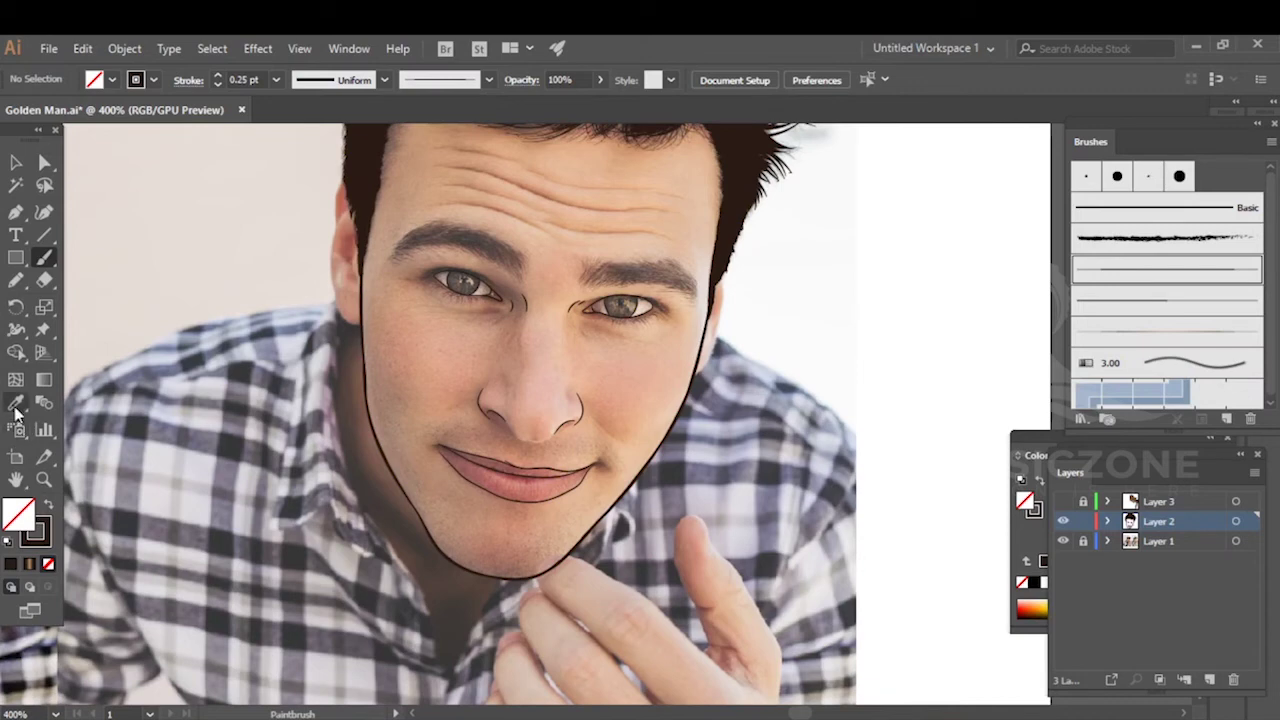
click(16, 281)
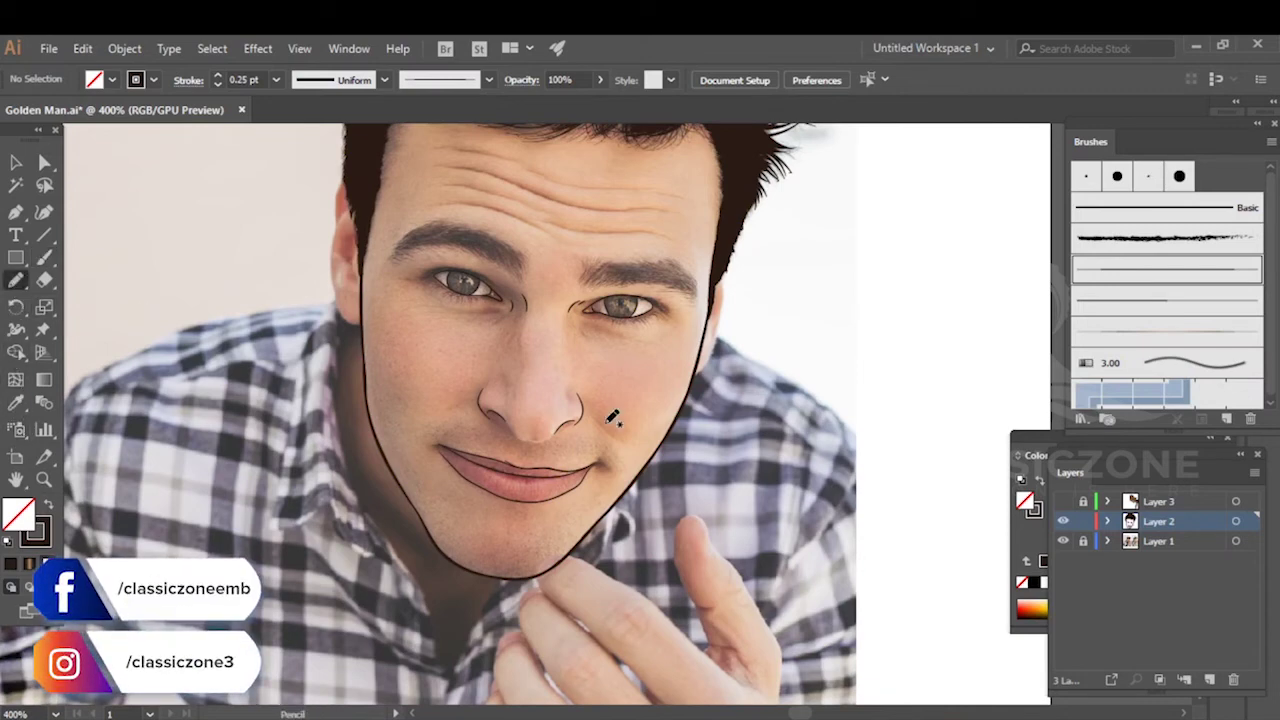
key(shift+x)
- Draw a small solid dark brown shape at the mouth's right corner, joining the tapered ends of the lip lines
scroll(632, 294, up, 3)
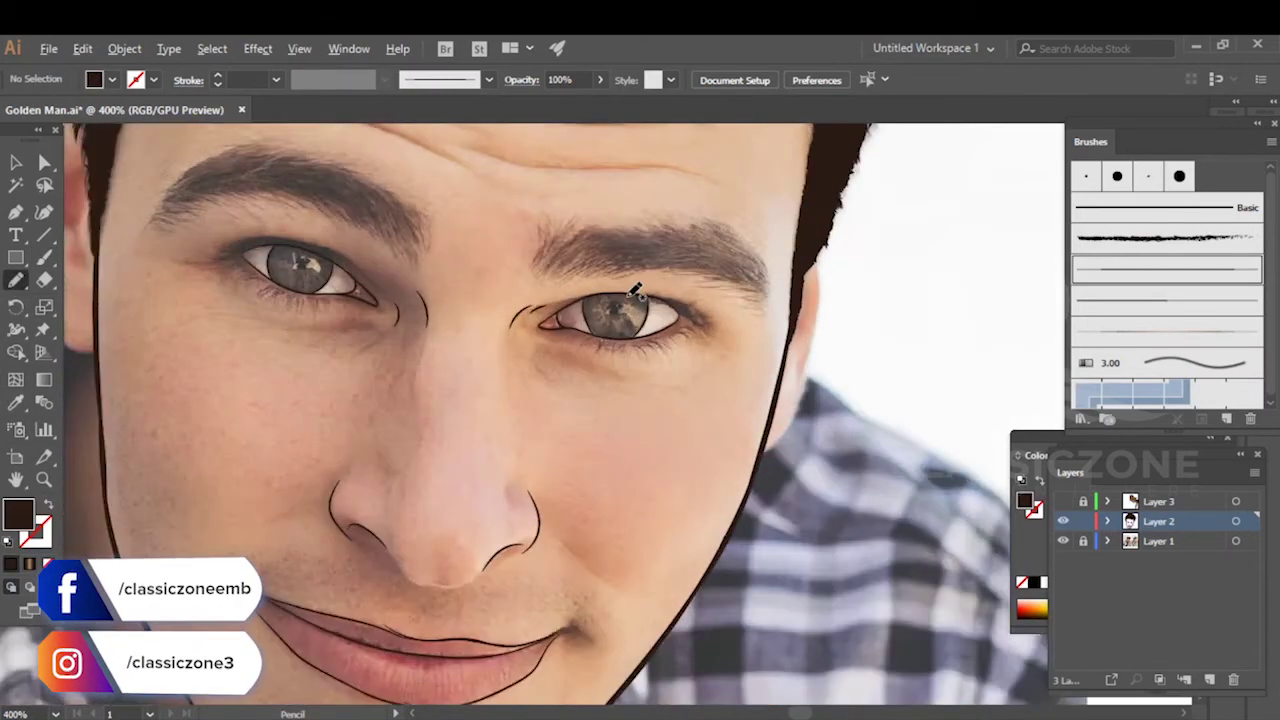
drag(614, 328, 728, 200)
drag(628, 590, 634, 343)
scroll(680, 450, up, 3)
scroll(560, 300, up, 2)
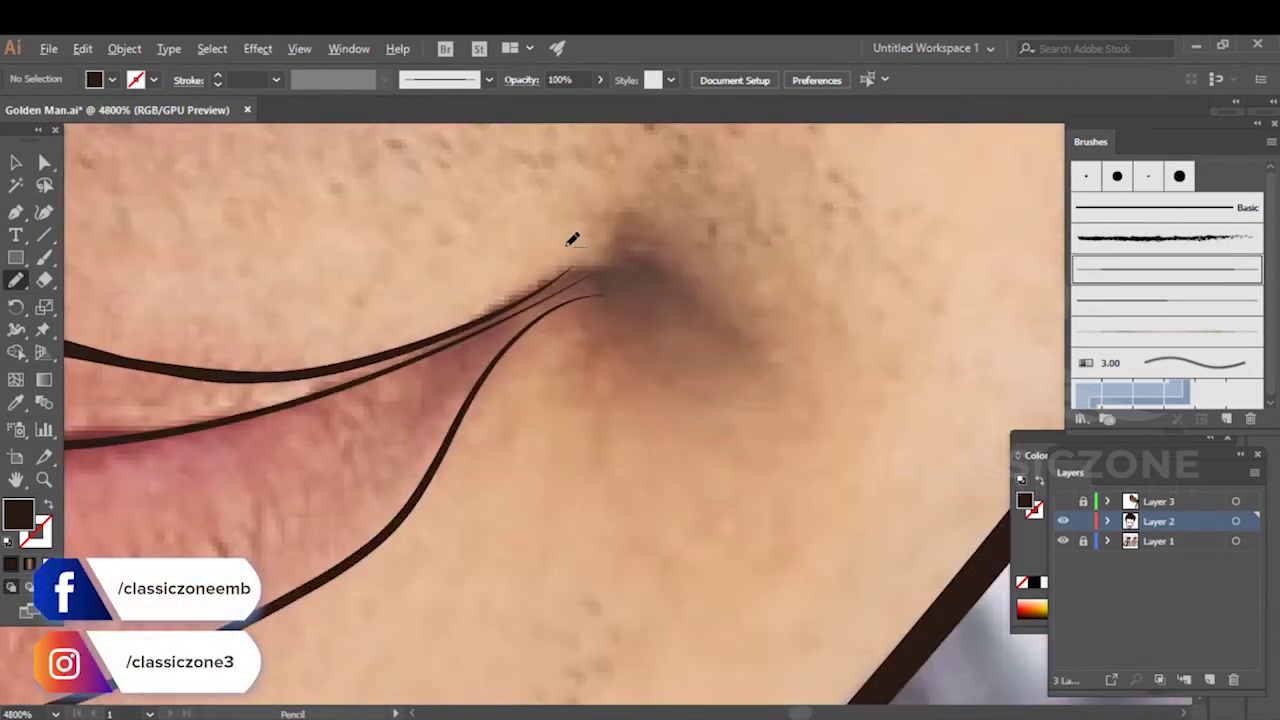
scroll(498, 376, up, 1)
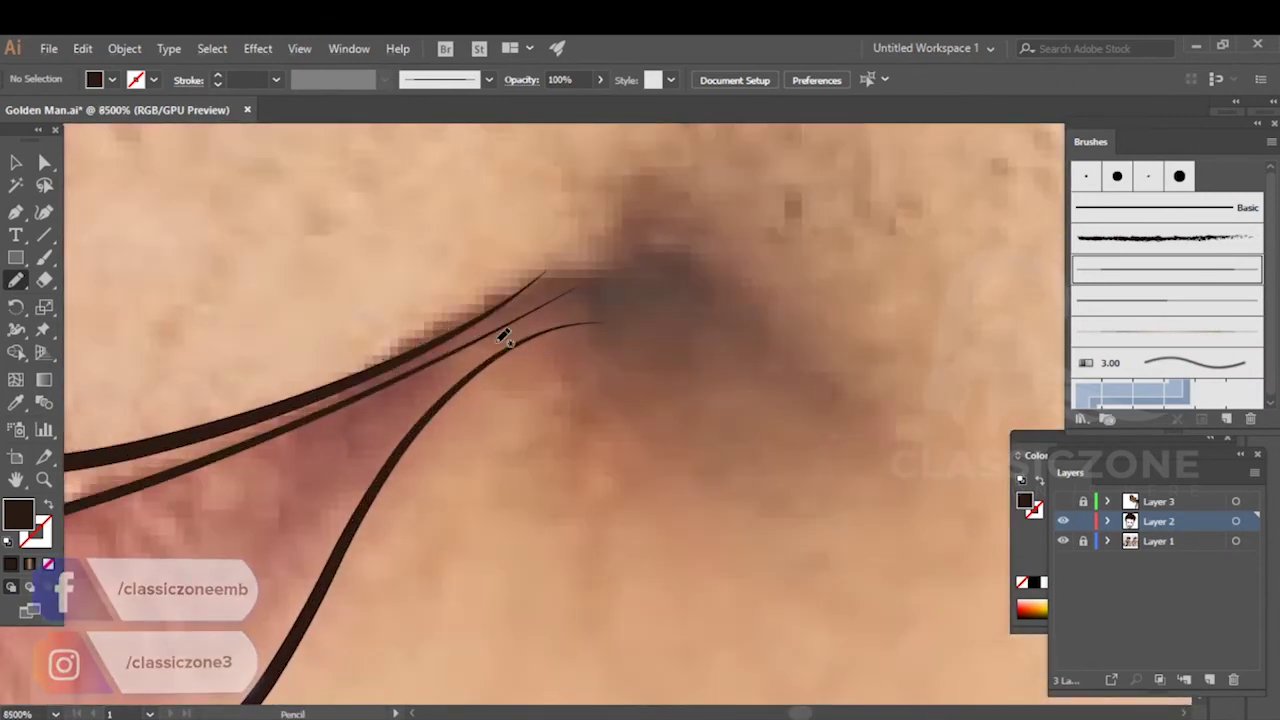
scroll(491, 306, up, 1)
scroll(540, 268, up, 1)
drag(522, 300, 390, 262)
scroll(521, 340, down, 1)
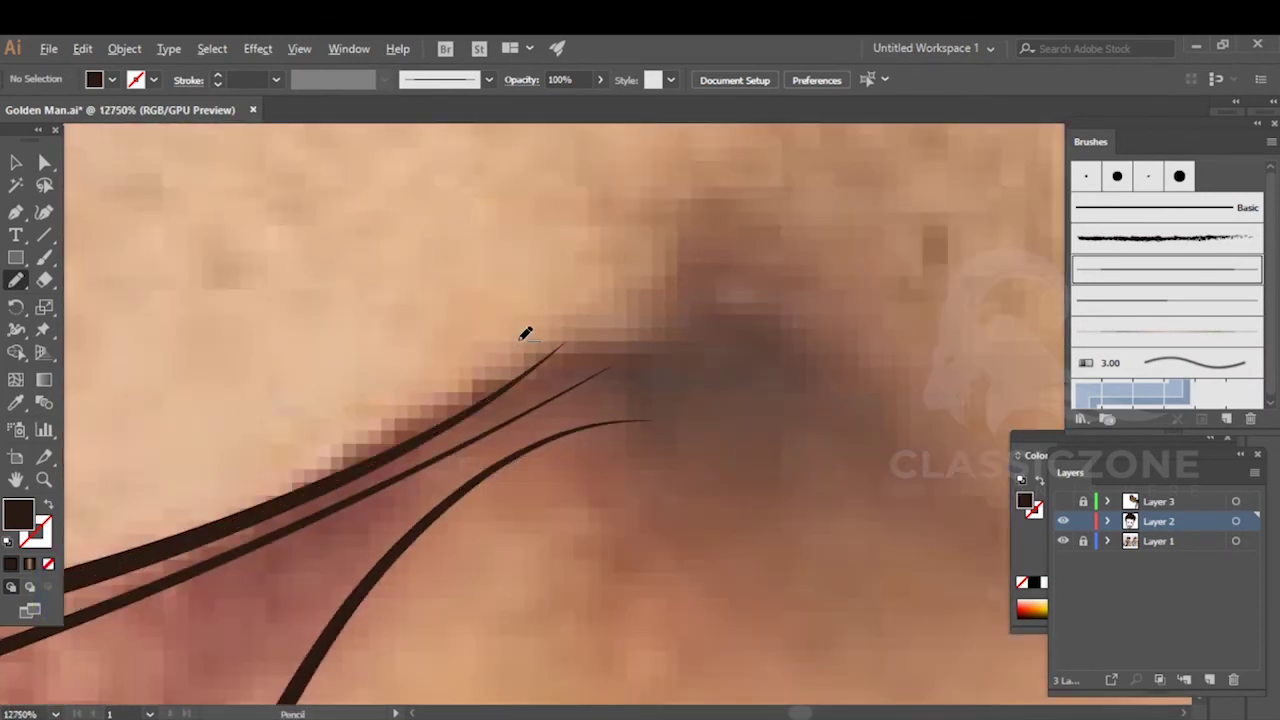
drag(520, 348, 471, 388)
drag(400, 460, 480, 401)
mouse_move(693, 334)
mouse_down()
mouse_move(749, 417)
mouse_move(854, 503)
mouse_move(620, 477)
mouse_move(441, 509)
mouse_move(485, 477)
mouse_move(371, 466)
mouse_move(699, 443)
mouse_up()
- Draw a solid pointed shape joining the lip lines at the mouth's left corner, and check both corners with Layer 1 hidden
scroll(401, 416, down, 7)
scroll(400, 341, up, 4)
scroll(425, 380, up, 1)
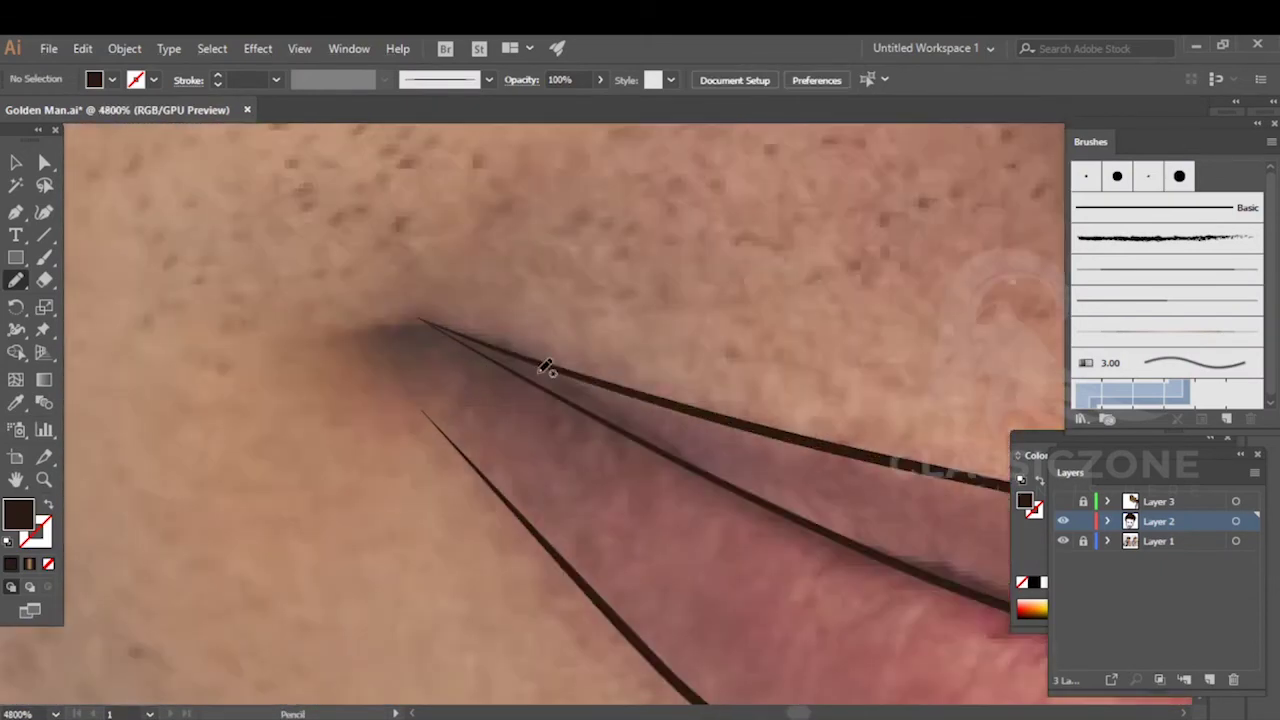
scroll(530, 350, up, 1)
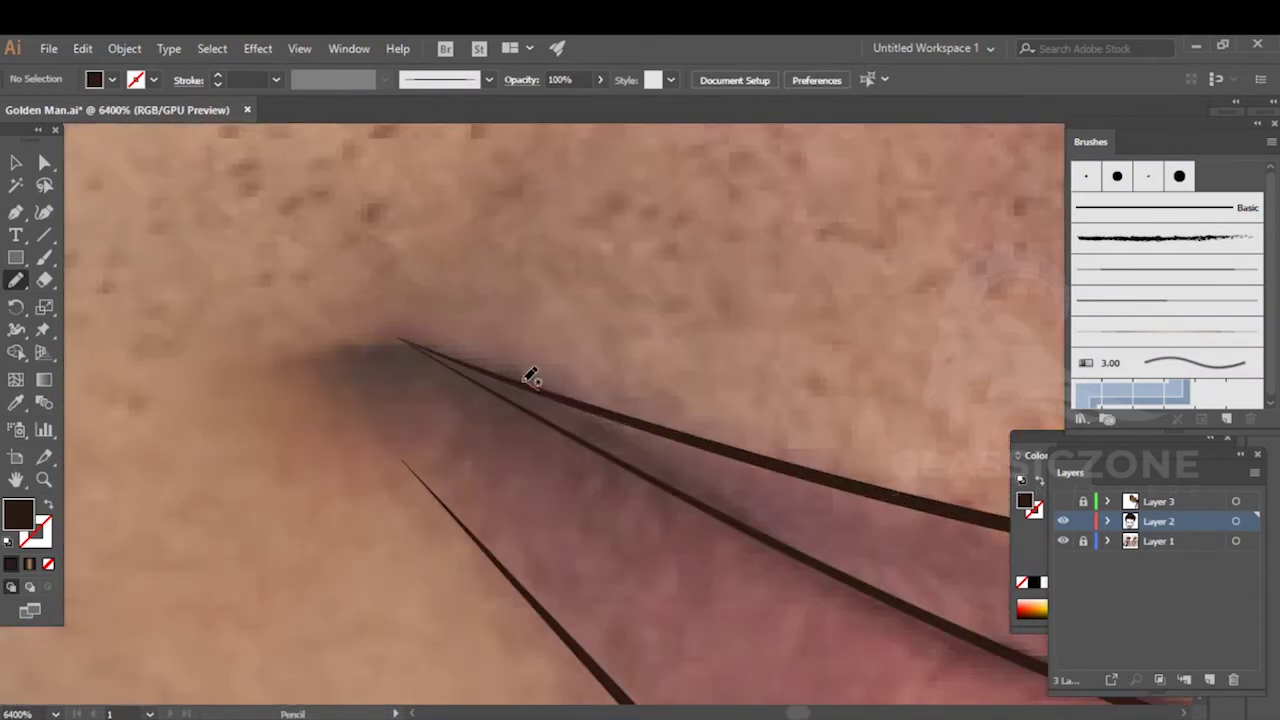
mouse_move(527, 402)
mouse_down()
mouse_move(473, 391)
mouse_move(441, 417)
mouse_move(436, 485)
mouse_up()
drag(392, 440, 316, 367)
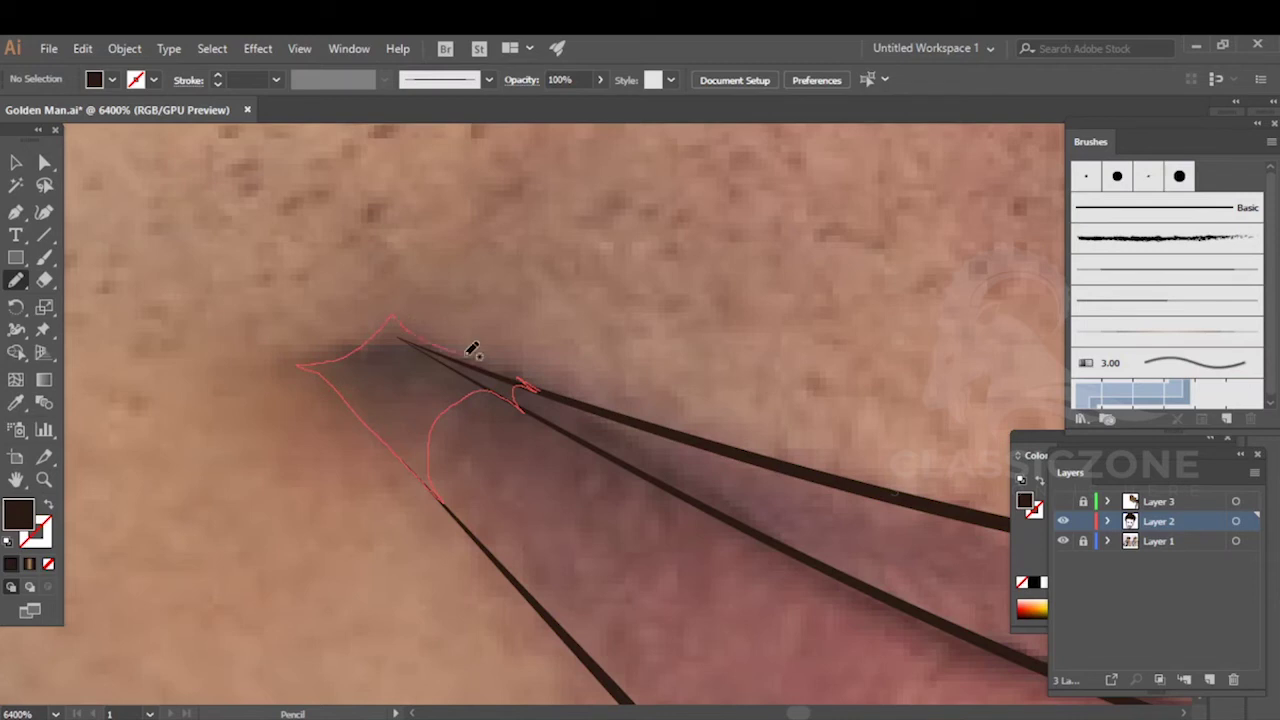
drag(537, 374, 540, 385)
key(ctrl+shift+a)
scroll(613, 375, down, 3)
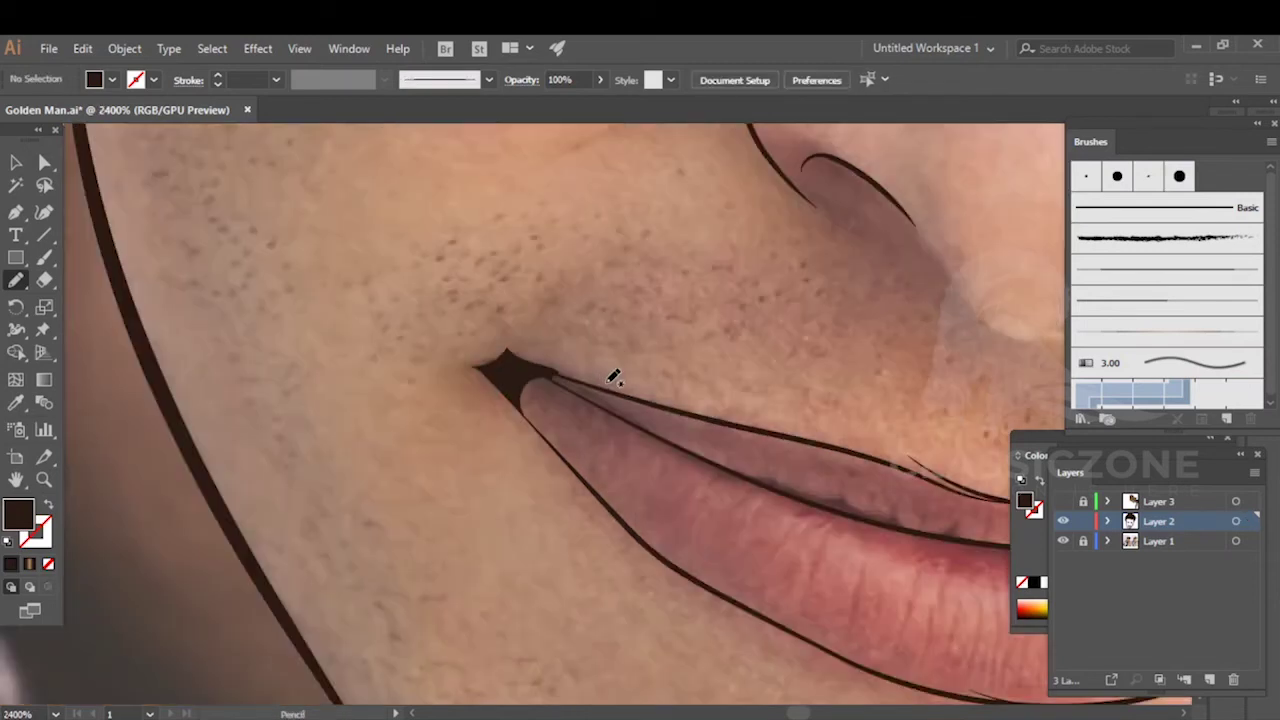
click(1063, 541)
scroll(800, 520, down, 4)
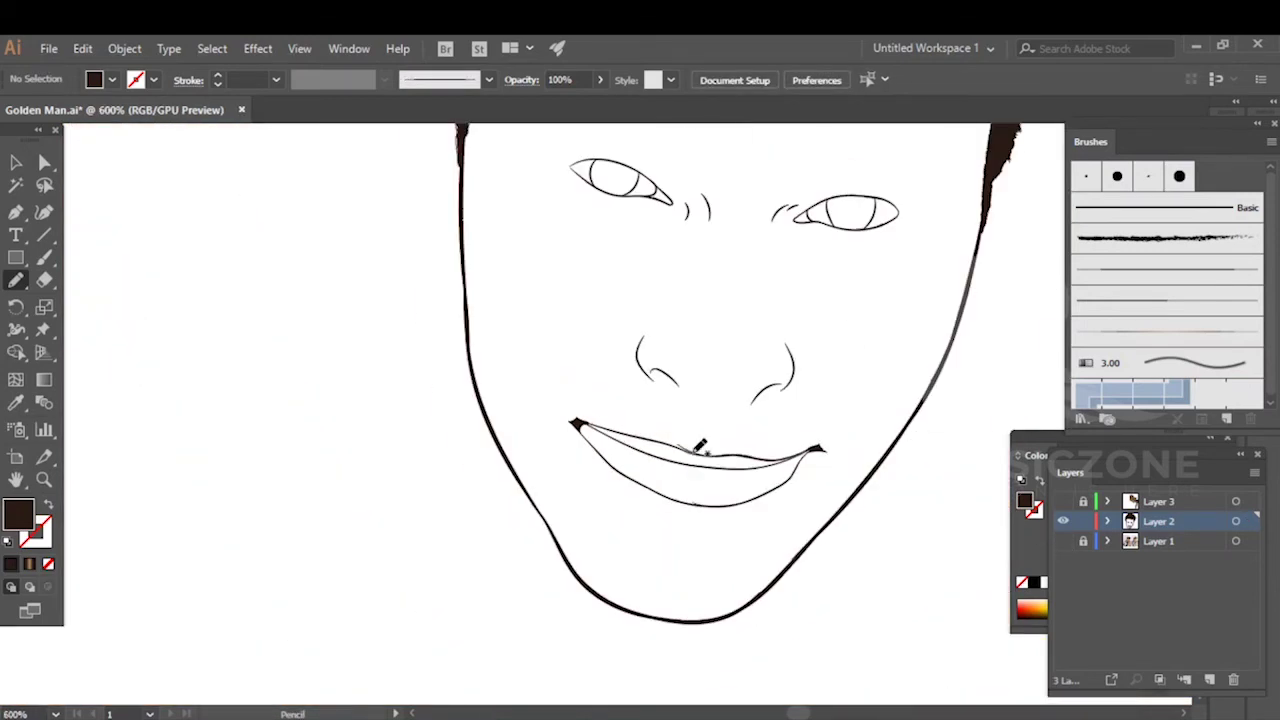
click(1063, 541)
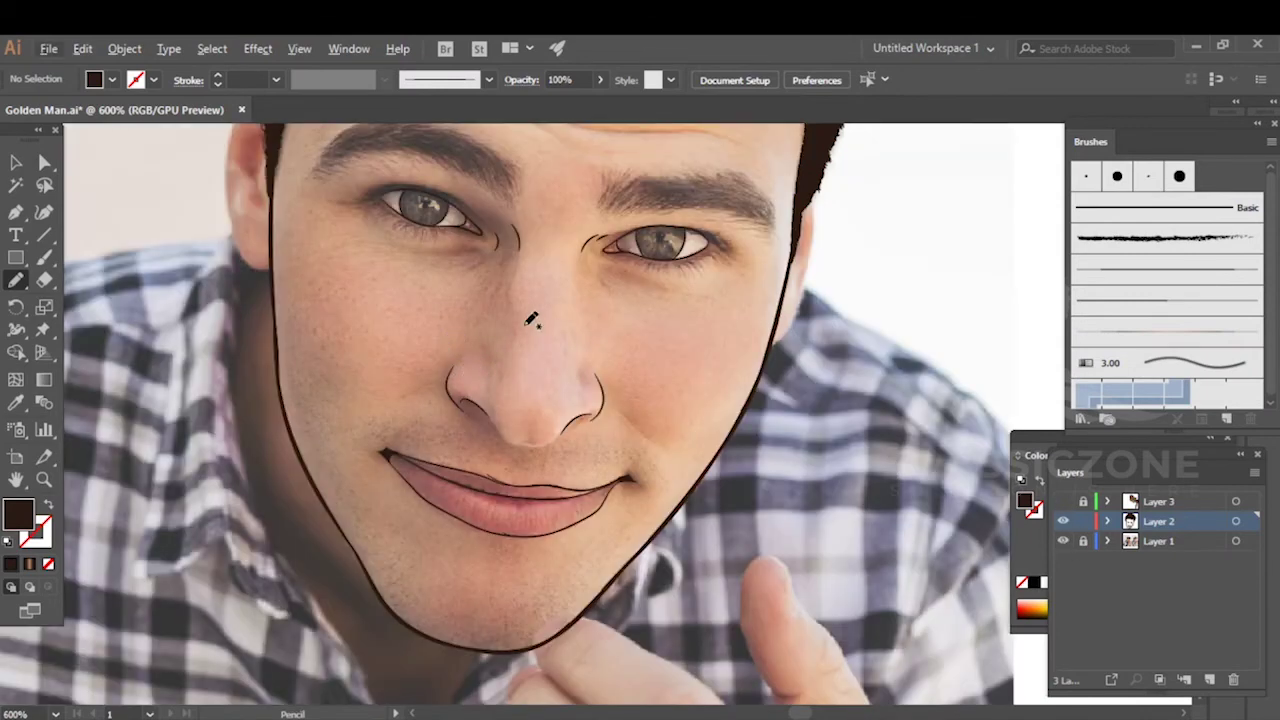
- Draw a large solid dark brown shape over the left part of the right eye's iris
drag(556, 254, 484, 328)
scroll(600, 293, up, 7)
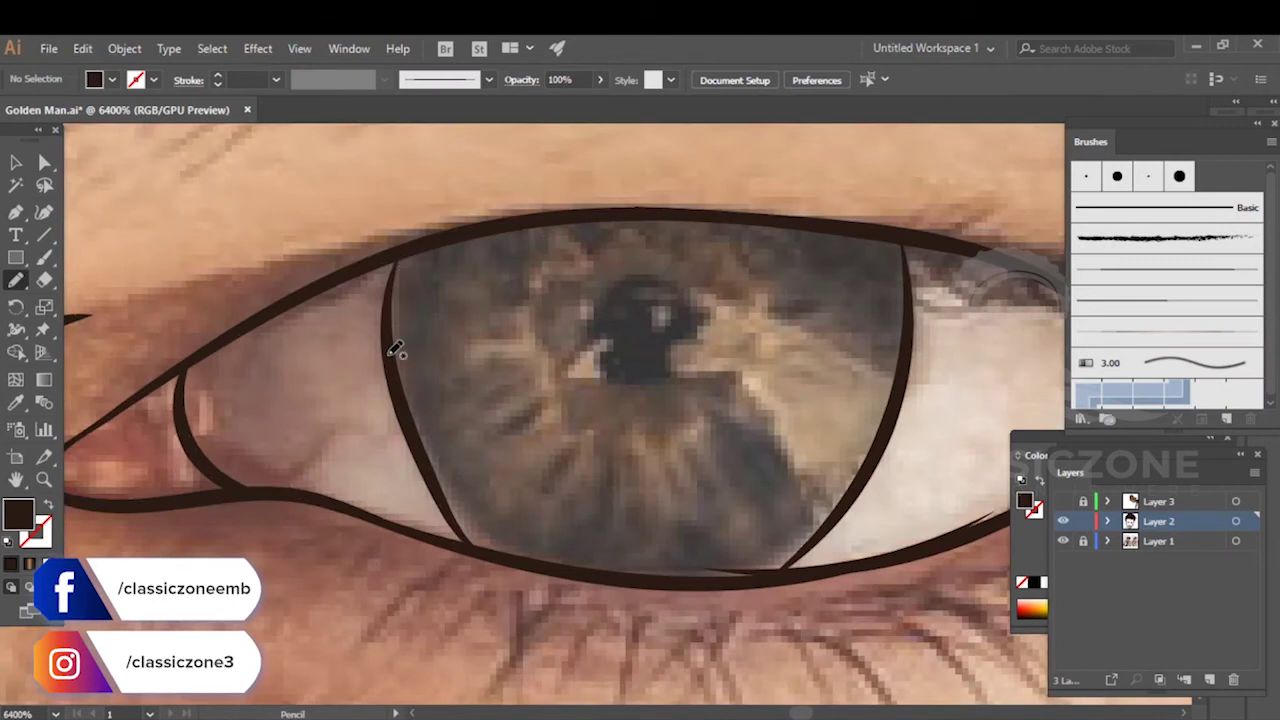
mouse_move(390, 354)
mouse_down()
mouse_move(400, 261)
mouse_move(572, 214)
mouse_move(640, 215)
mouse_move(716, 366)
mouse_move(690, 523)
mouse_move(642, 570)
mouse_move(569, 565)
mouse_move(495, 511)
mouse_move(388, 356)
mouse_up()
ctrl+click(330, 382)
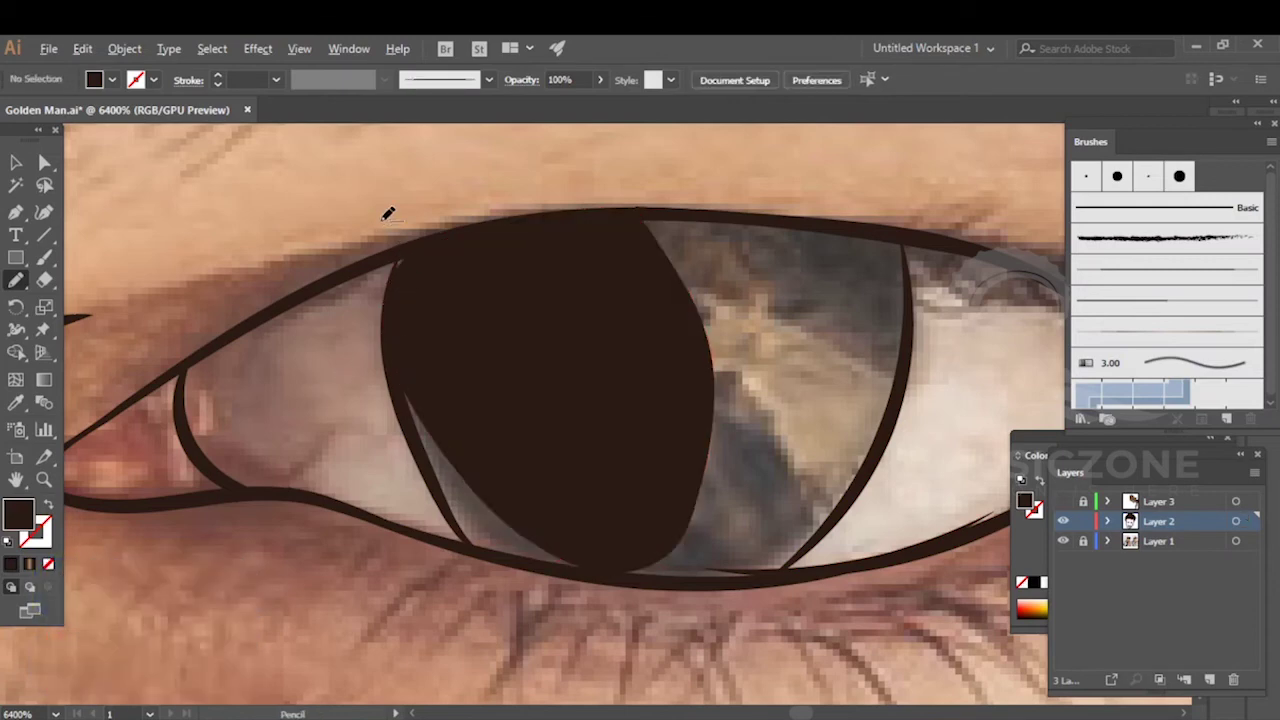
- Fill the gap along the lower left edge of the right eye's iris, undoing the first attempt and redrawing it
scroll(390, 216, up, 2)
mouse_move(476, 343)
mouse_down()
mouse_move(458, 376)
mouse_move(514, 340)
mouse_up()
key(ctrl+z)
scroll(383, 371, down, 2)
scroll(383, 371, up, 2)
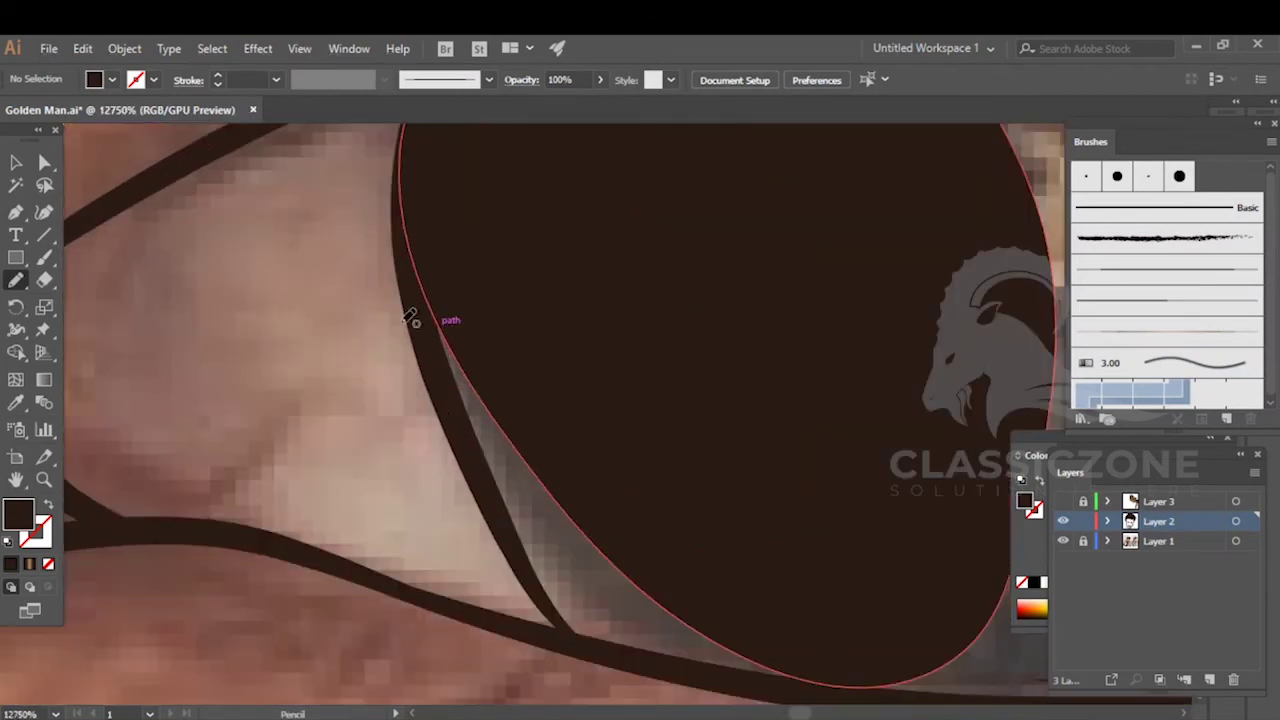
mouse_move(436, 258)
mouse_down()
mouse_move(431, 334)
mouse_move(463, 429)
mouse_move(560, 615)
mouse_move(610, 649)
mouse_move(697, 674)
mouse_move(812, 683)
mouse_move(706, 294)
mouse_move(432, 258)
mouse_up()
key(ctrl+shift+a)
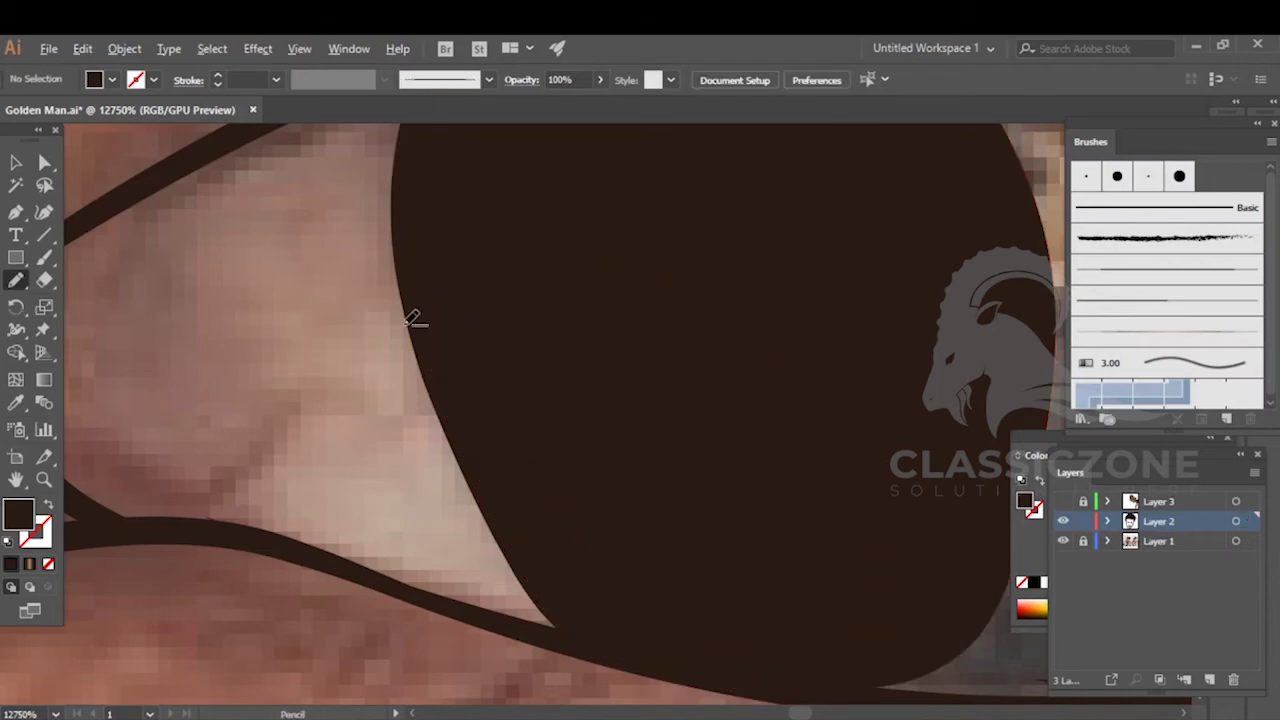
- Extend the solid fill over the lower right part of the right eye's iris, following the lower lid and iris edge
scroll(410, 316, down, 3)
drag(404, 317, 300, 285)
scroll(574, 200, up, 2)
mouse_move(378, 207)
mouse_down()
mouse_move(543, 214)
mouse_move(631, 423)
mouse_move(372, 557)
mouse_move(266, 391)
mouse_up()
ctrl+click(643, 358)
drag(462, 592, 512, 441)
mouse_move(437, 541)
mouse_down()
mouse_move(574, 549)
mouse_move(650, 506)
mouse_up()
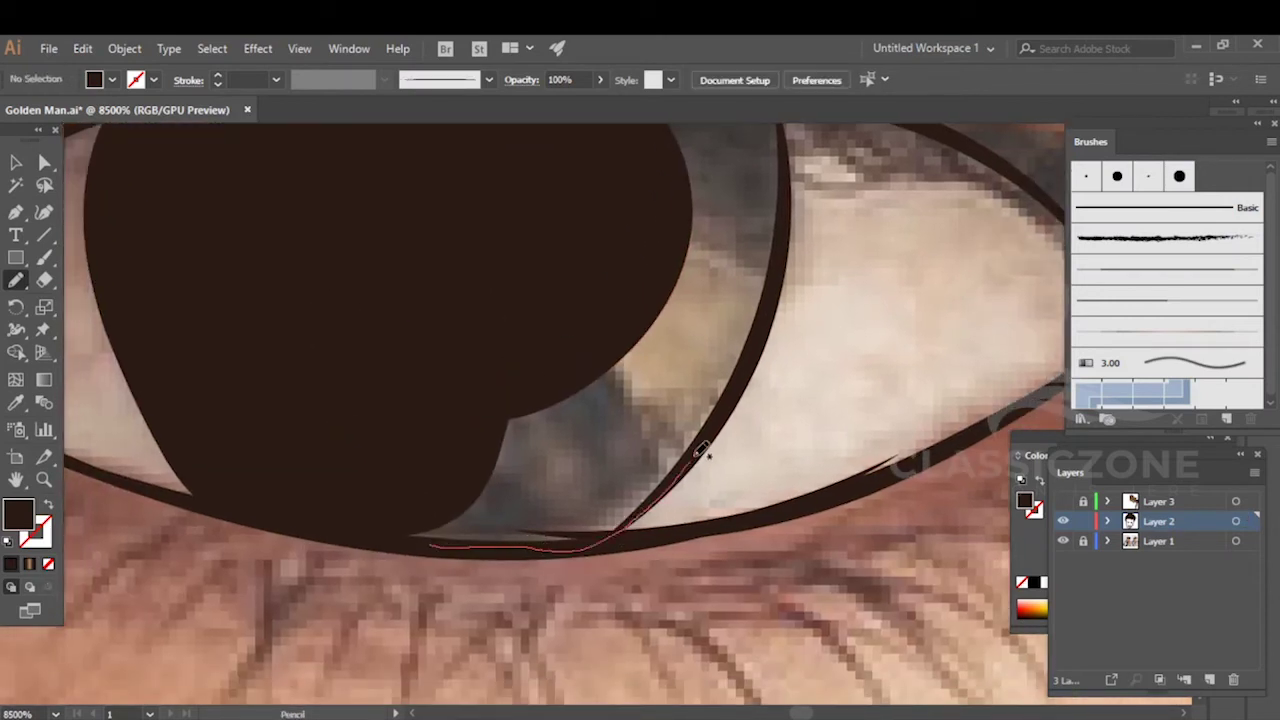
mouse_move(740, 386)
mouse_down()
mouse_move(470, 272)
mouse_move(363, 334)
mouse_up()
ctrl+click(814, 388)
- Fill the remaining gaps at the upper right of the right eye's iris, and check the eye with Layer 1 hidden
mouse_move(766, 292)
mouse_down()
mouse_move(706, 483)
mouse_move(626, 602)
mouse_up()
mouse_move(472, 350)
mouse_down()
mouse_move(622, 358)
mouse_move(657, 440)
mouse_move(657, 546)
mouse_move(588, 666)
mouse_move(430, 455)
mouse_up()
ctrl+click(680, 416)
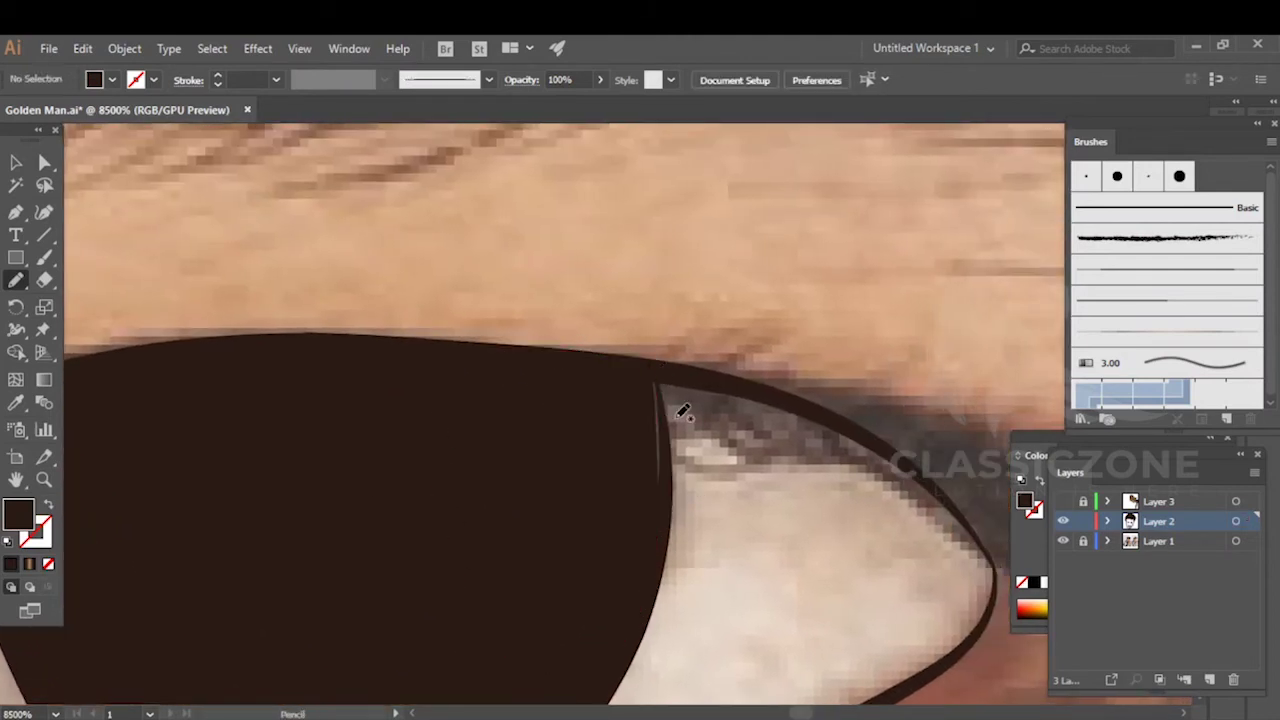
scroll(680, 418, up, 1)
mouse_move(613, 561)
mouse_down()
mouse_move(639, 460)
mouse_move(631, 354)
mouse_move(499, 427)
mouse_move(486, 532)
mouse_up()
ctrl+click(755, 478)
scroll(753, 474, down, 7)
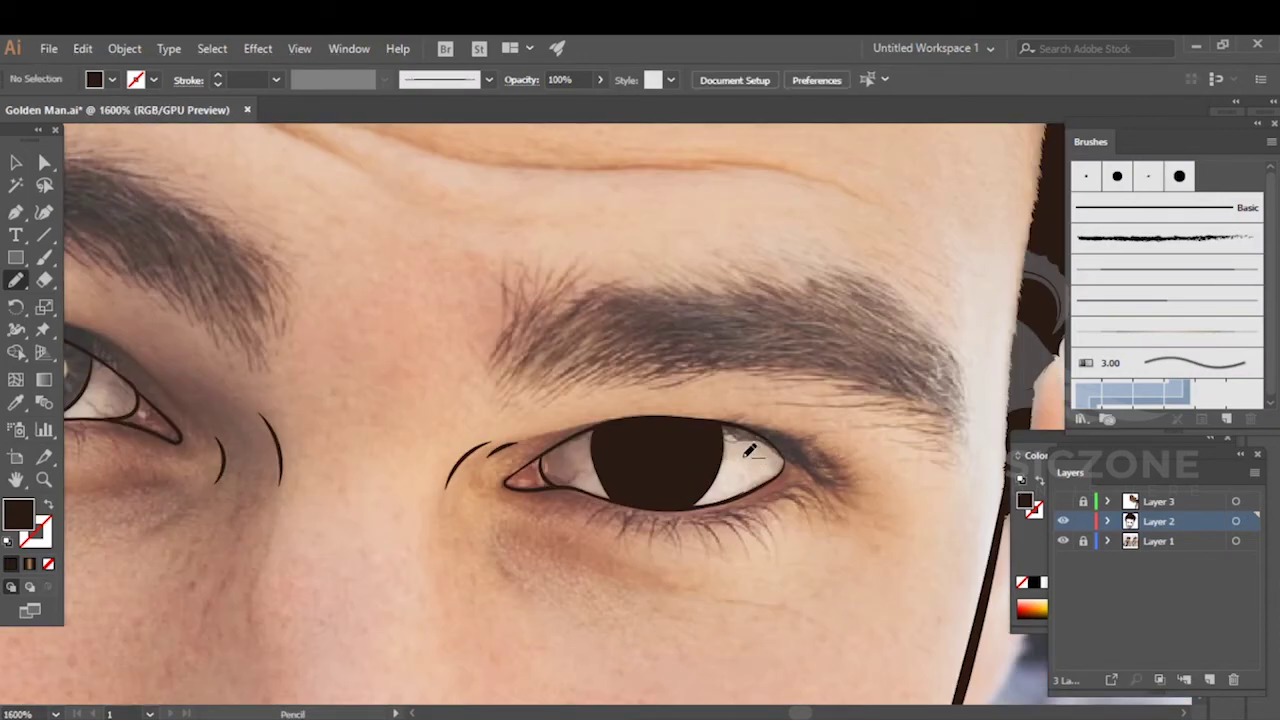
scroll(587, 393, left, 3)
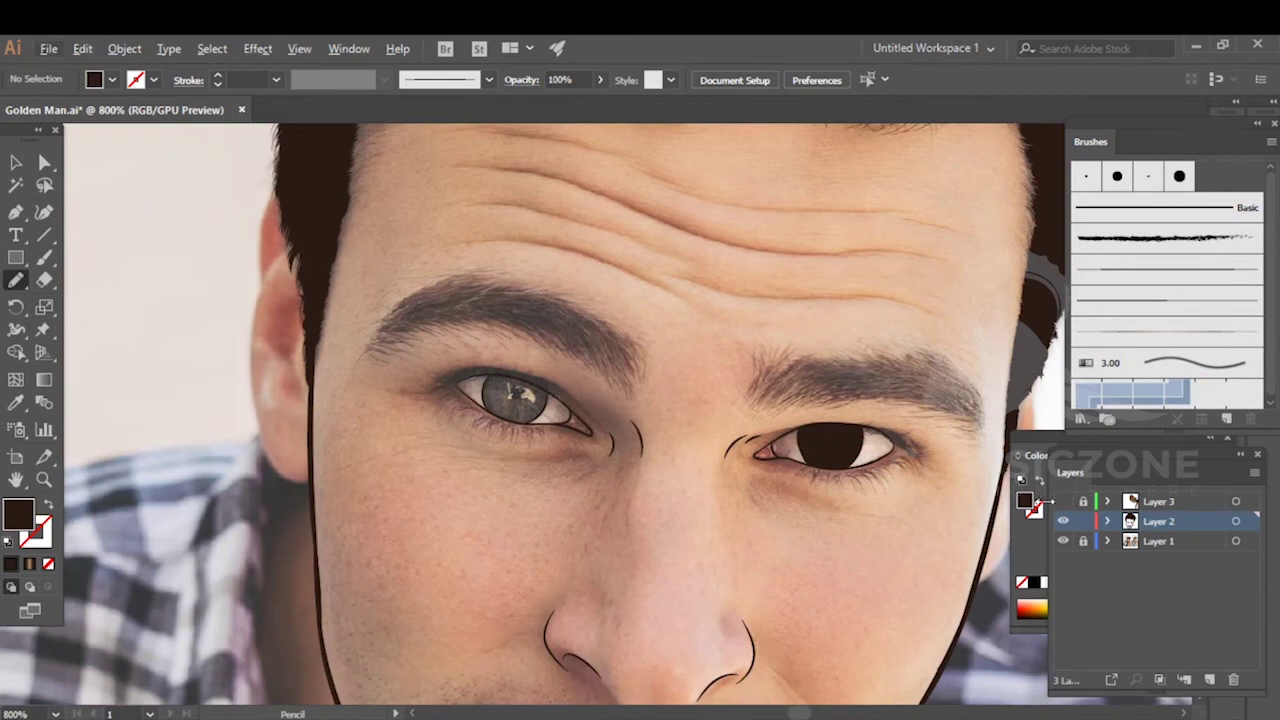
click(1063, 541)
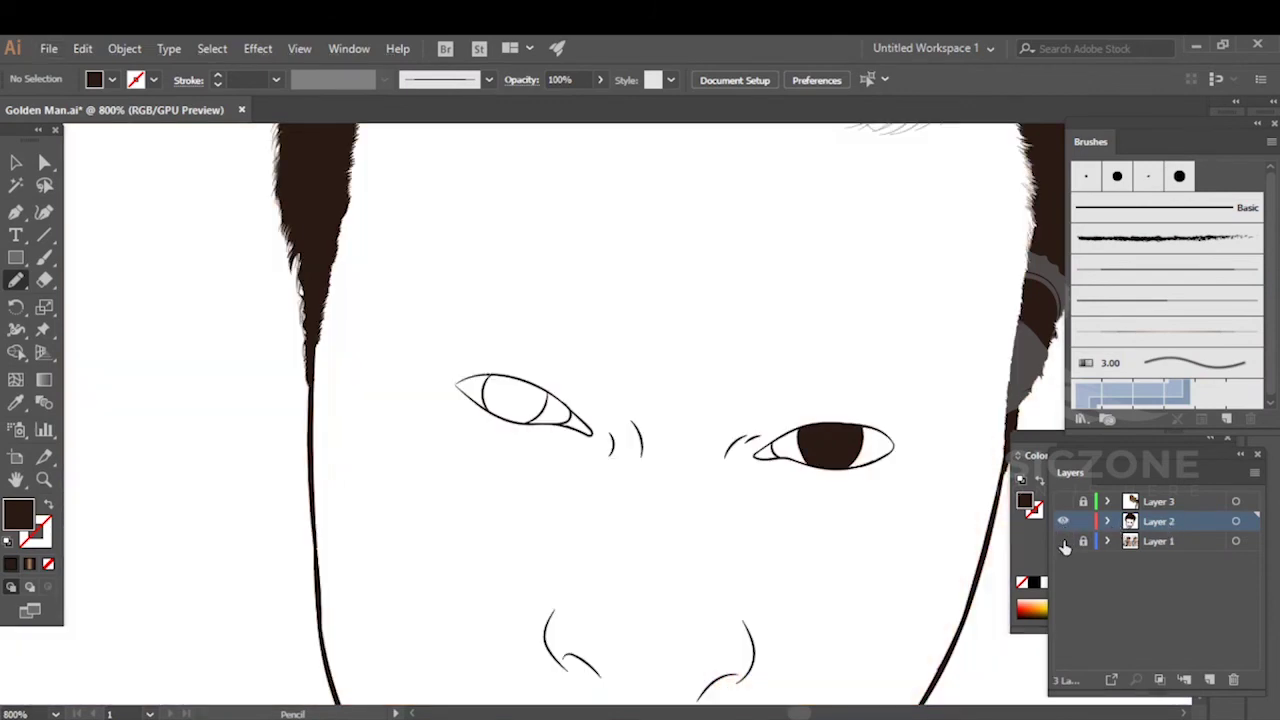
click(1063, 541)
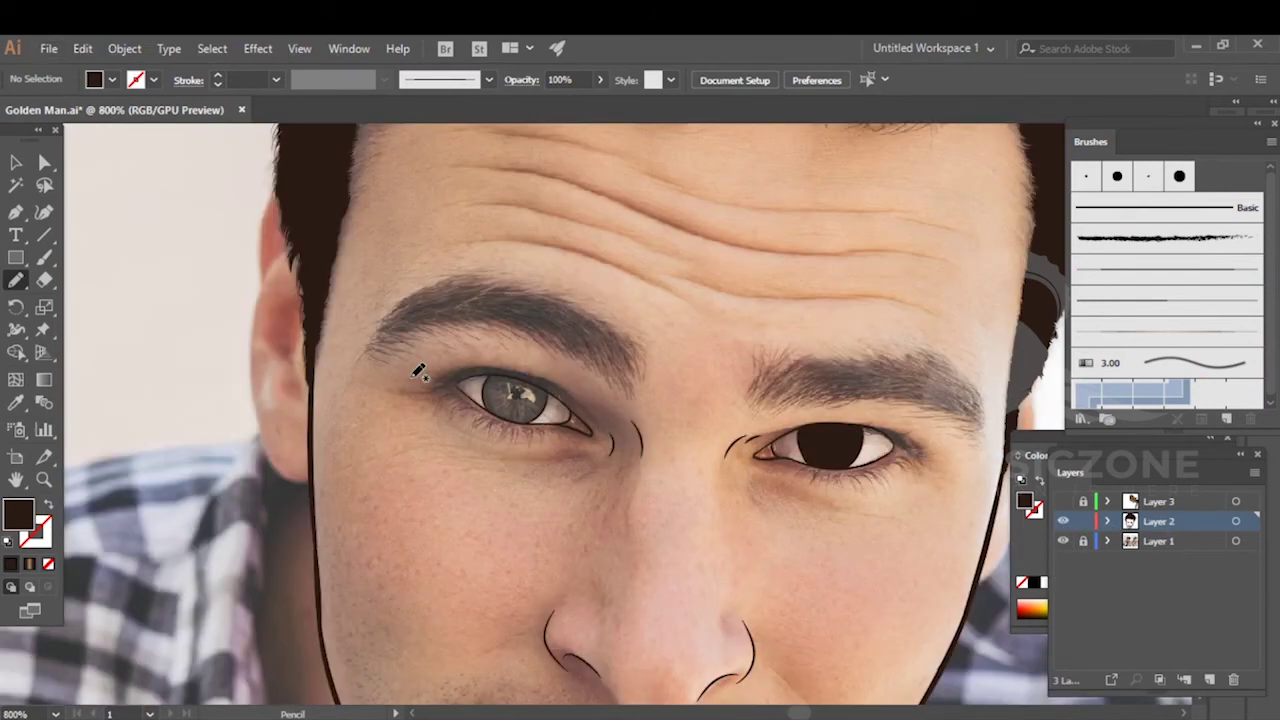
- Draw a solid pointed wedge at the outer corner of the right eye where the two lid lines meet
scroll(916, 440, up, 6)
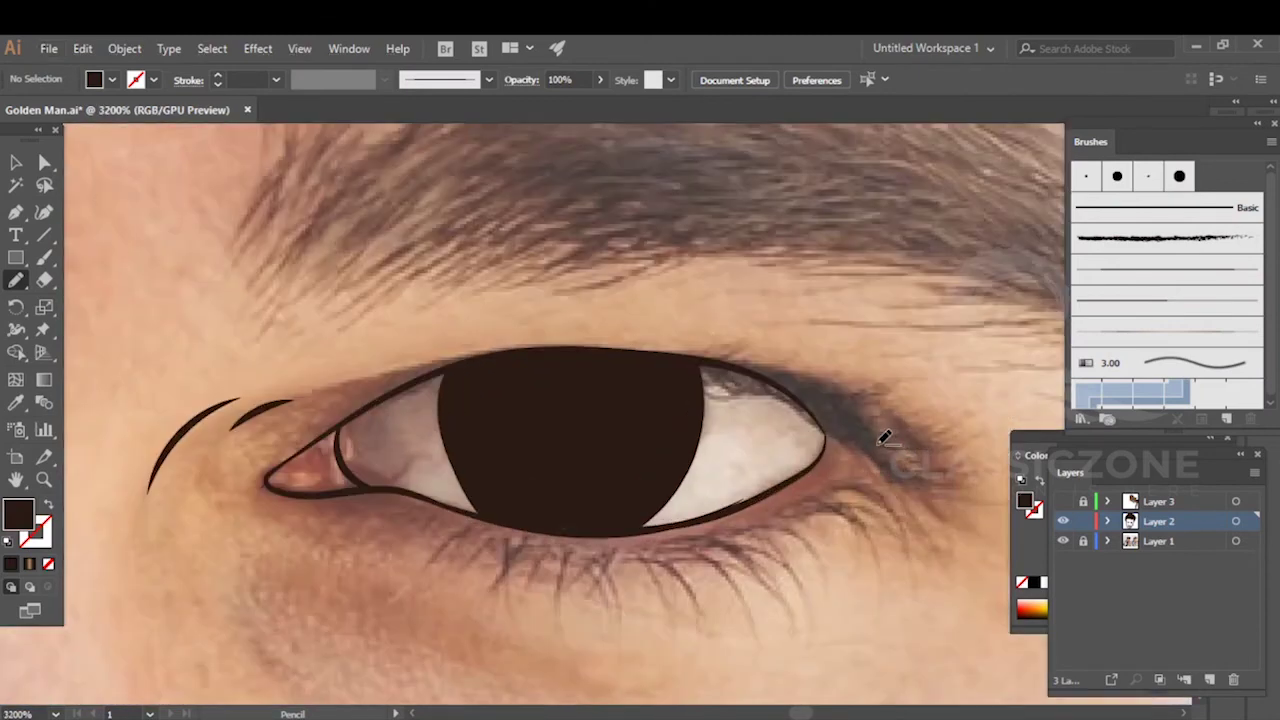
drag(692, 303, 770, 378)
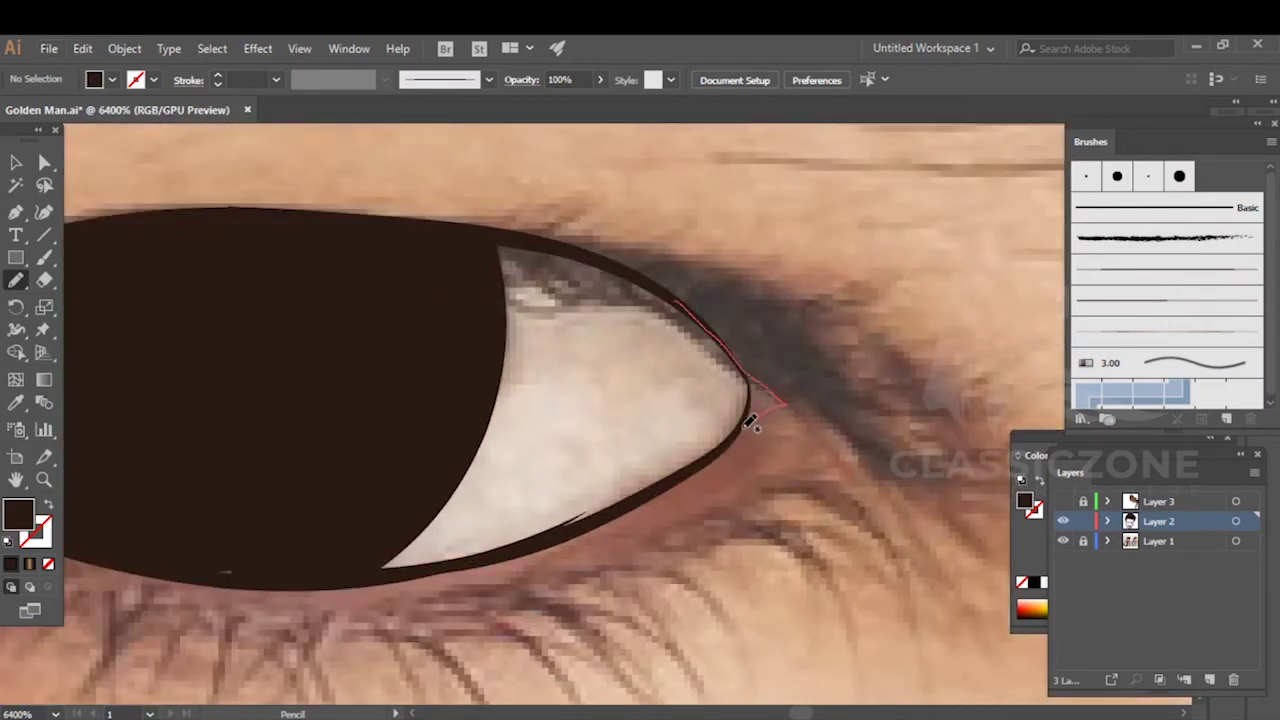
mouse_move(713, 335)
mouse_down()
mouse_move(664, 291)
mouse_move(754, 320)
mouse_move(734, 320)
mouse_up()
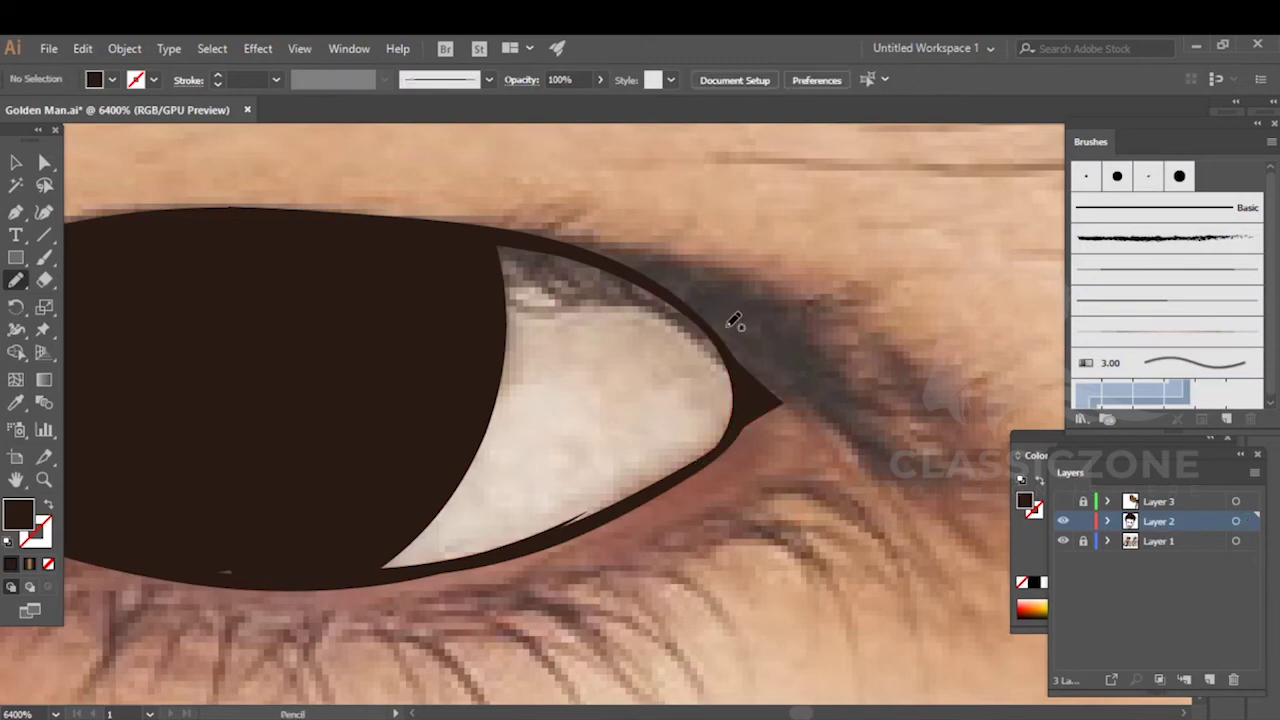
- Draw a solid pointed wedge at the outer corner of the left eye, connecting its upper and lower lid lines
scroll(734, 322, down, 2)
drag(353, 333, 706, 363)
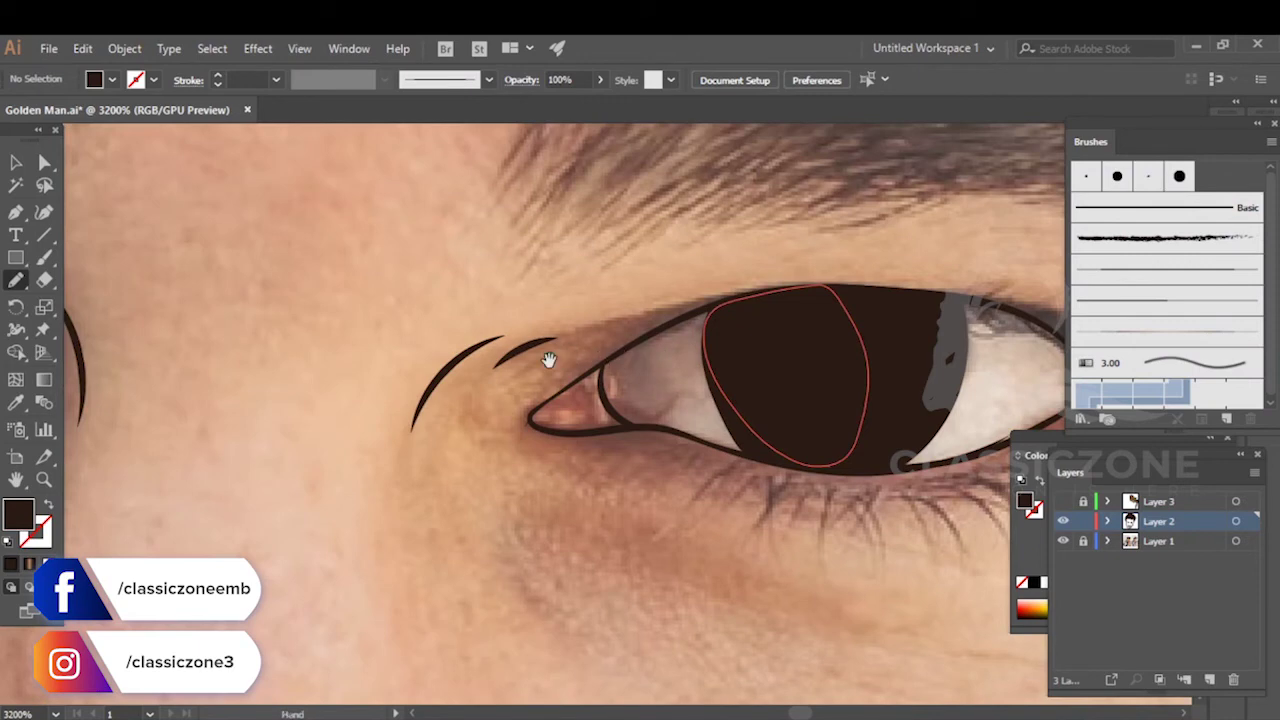
drag(120, 381, 563, 349)
drag(411, 284, 797, 463)
mouse_move(534, 365)
mouse_down()
mouse_move(886, 437)
mouse_move(946, 422)
mouse_up()
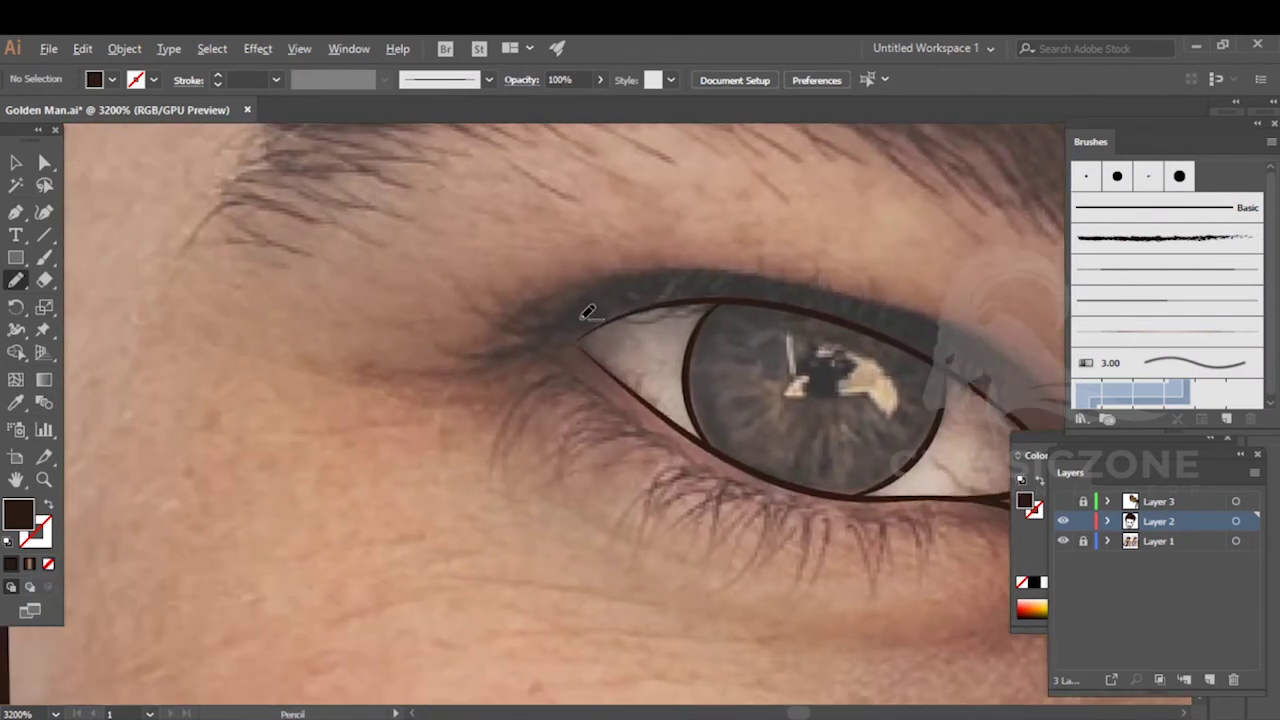
scroll(588, 312, up, 2)
mouse_move(615, 298)
mouse_down()
mouse_move(524, 338)
mouse_move(551, 408)
mouse_move(560, 337)
mouse_move(614, 298)
mouse_up()
ctrl+click(520, 288)
- Draw a large solid dark brown shape over the left and middle parts of the left eye's iris
drag(725, 315, 461, 278)
mouse_move(537, 241)
mouse_down()
mouse_move(517, 243)
mouse_move(489, 277)
mouse_move(462, 335)
mouse_move(540, 494)
mouse_move(862, 410)
mouse_move(772, 287)
mouse_move(692, 256)
mouse_move(541, 241)
mouse_up()
ctrl+click(561, 213)
mouse_move(494, 400)
mouse_down()
mouse_move(421, 299)
mouse_move(383, 299)
mouse_move(391, 366)
mouse_move(455, 450)
mouse_move(628, 518)
mouse_move(690, 528)
mouse_move(791, 366)
mouse_move(628, 209)
mouse_move(352, 216)
mouse_up()
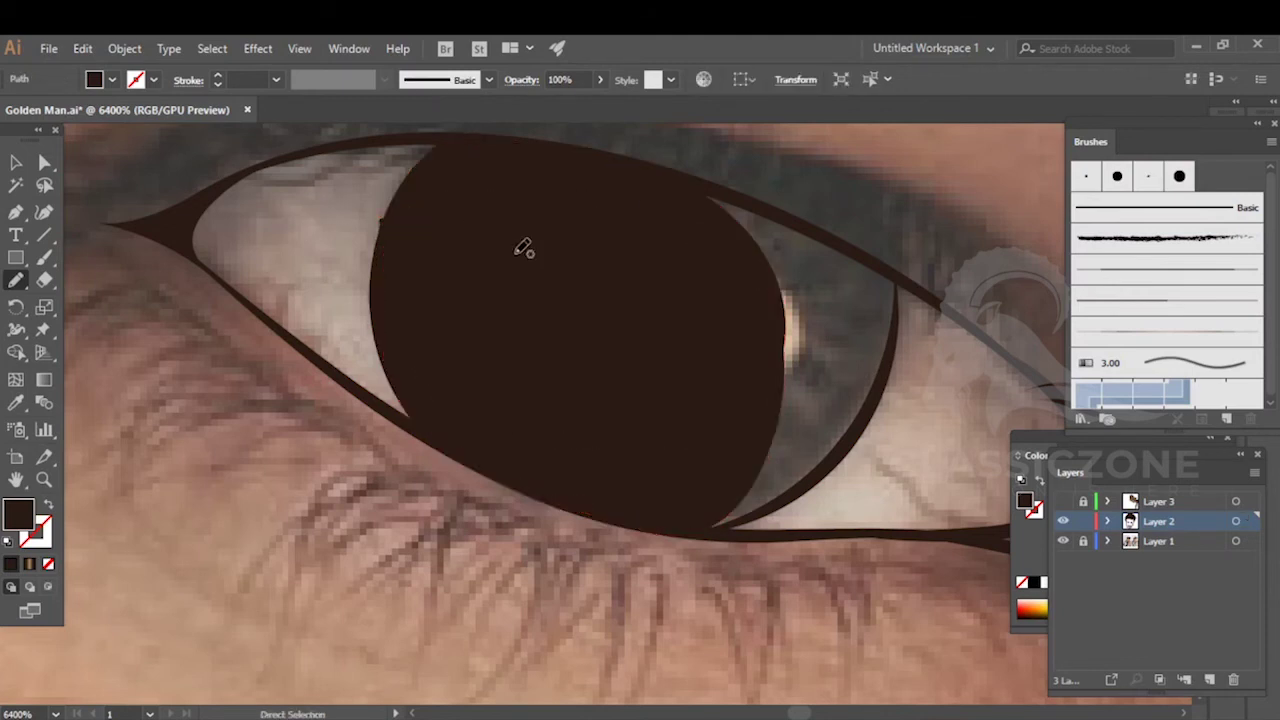
key(ctrl+shift+a)
- Fill the remaining right part of the left eye's iris with solid shapes reaching the lid lines and iris edge
drag(658, 276, 471, 282)
mouse_move(543, 193)
mouse_down()
mouse_move(703, 266)
mouse_move(715, 307)
mouse_move(614, 429)
mouse_move(403, 209)
mouse_up()
scroll(712, 300, up, 4)
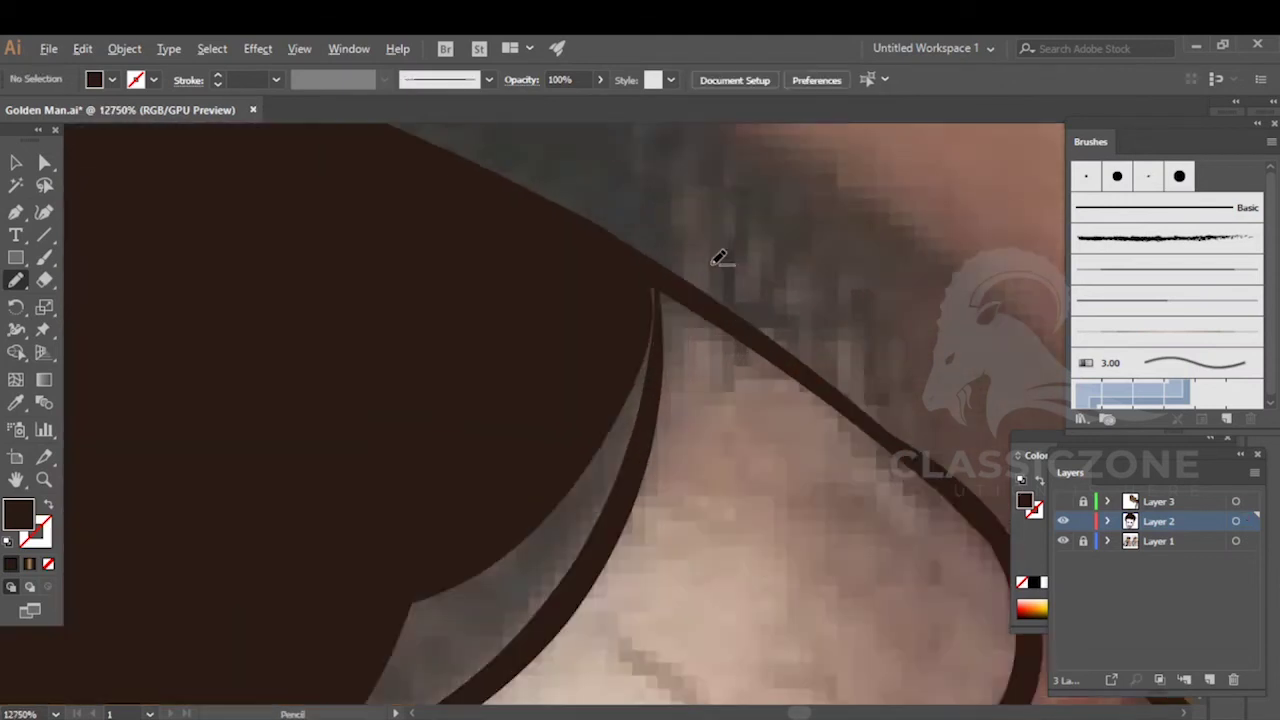
mouse_move(623, 508)
mouse_down()
mouse_move(635, 316)
mouse_move(596, 290)
mouse_move(468, 270)
mouse_up()
ctrl+click(707, 485)
mouse_move(666, 503)
mouse_down()
mouse_move(877, 219)
mouse_move(807, 318)
mouse_move(578, 434)
mouse_move(566, 163)
mouse_up()
ctrl+click(869, 245)
drag(728, 397, 948, 192)
mouse_move(563, 496)
mouse_down()
mouse_move(798, 395)
mouse_move(946, 264)
mouse_move(973, 205)
mouse_move(914, 161)
mouse_move(727, 158)
mouse_move(550, 203)
mouse_move(417, 278)
mouse_move(325, 369)
mouse_move(342, 403)
mouse_move(502, 494)
mouse_up()
ctrl+click(855, 457)
scroll(844, 447, down, 4)
scroll(887, 428, down, 6)
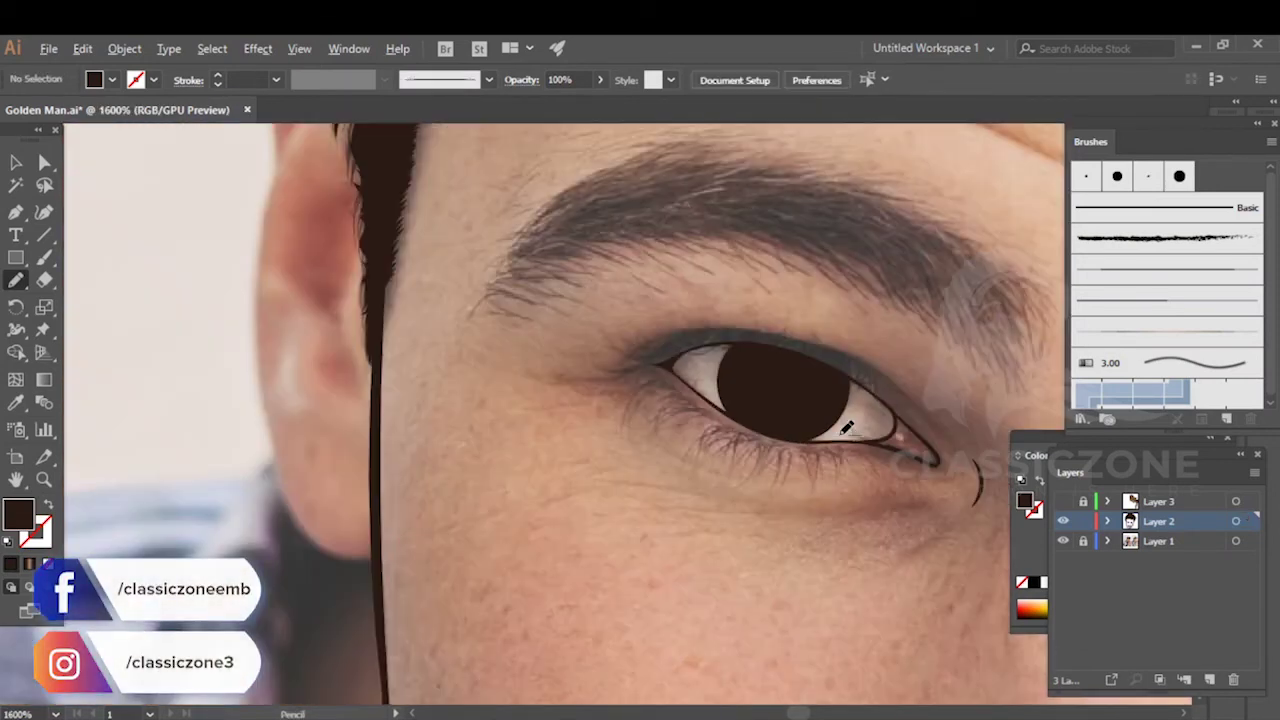
- Thicken the right nostril line with a solid tapered shape drawn along its underside
scroll(520, 370, down, 3)
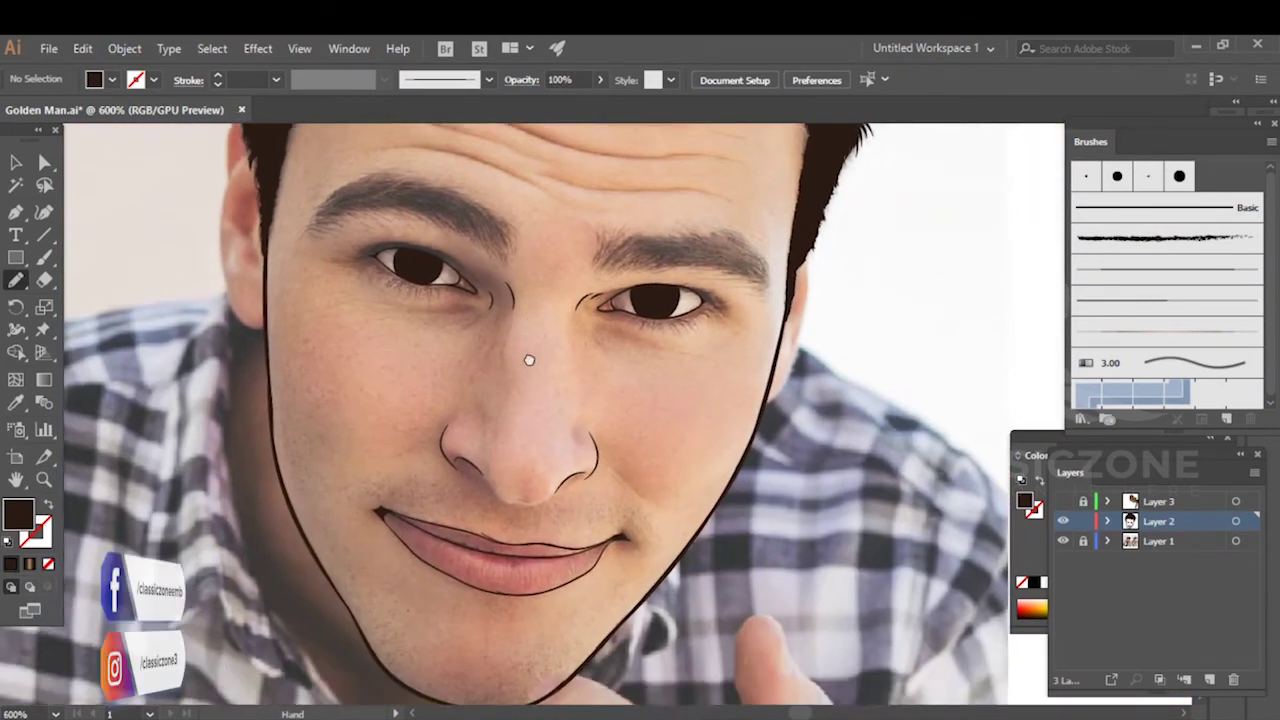
scroll(580, 450, up, 3)
scroll(578, 455, up, 4)
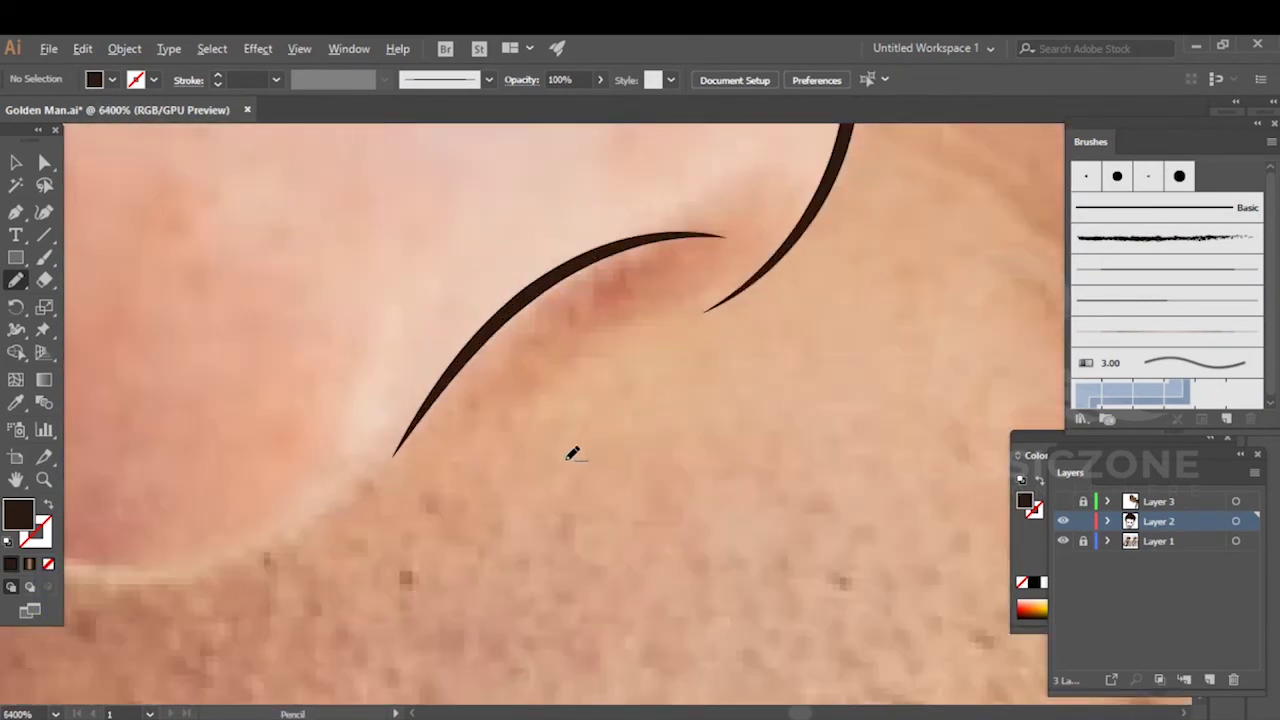
drag(486, 336, 446, 379)
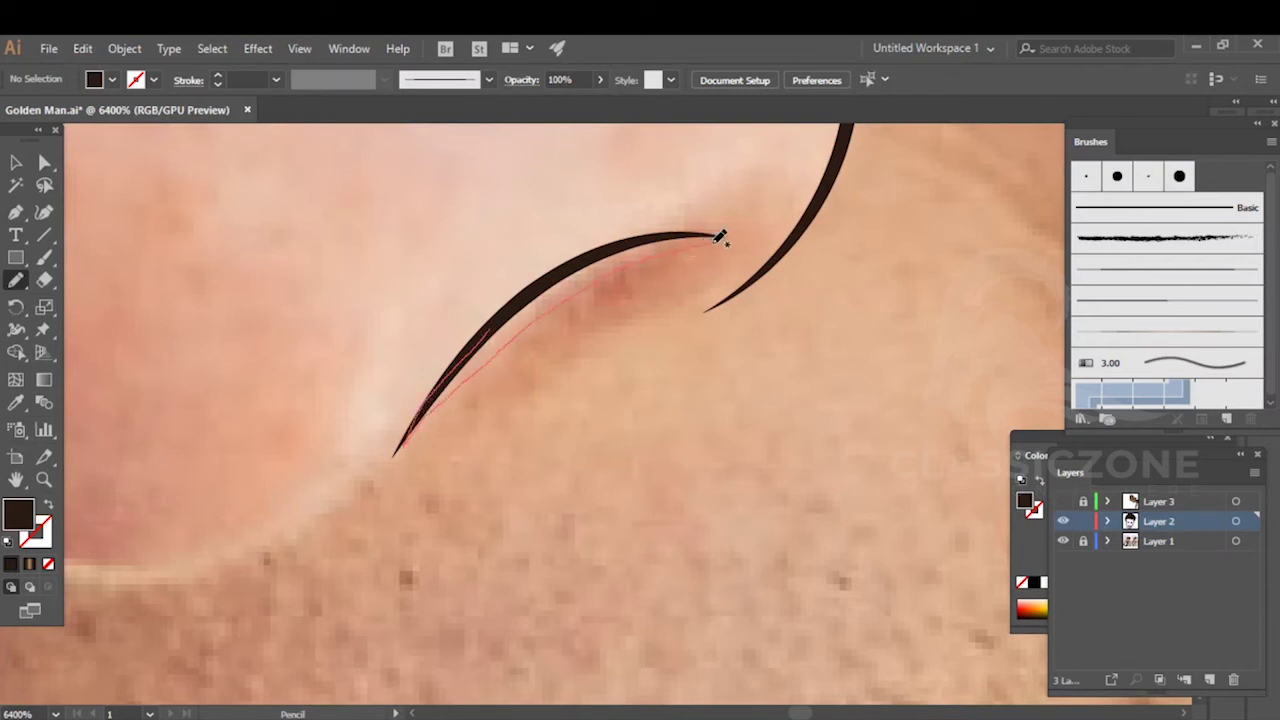
mouse_move(710, 230)
mouse_down()
mouse_move(610, 251)
mouse_move(489, 331)
mouse_up()
ctrl+click(406, 306)
- Thicken the left nostril line with solid tapered shapes along its underside, filling the gap at its upper curved tip
scroll(414, 300, down, 3)
mouse_move(400, 337)
mouse_down()
mouse_move(660, 445)
mouse_move(778, 455)
mouse_move(803, 482)
mouse_up()
scroll(390, 376, up, 2)
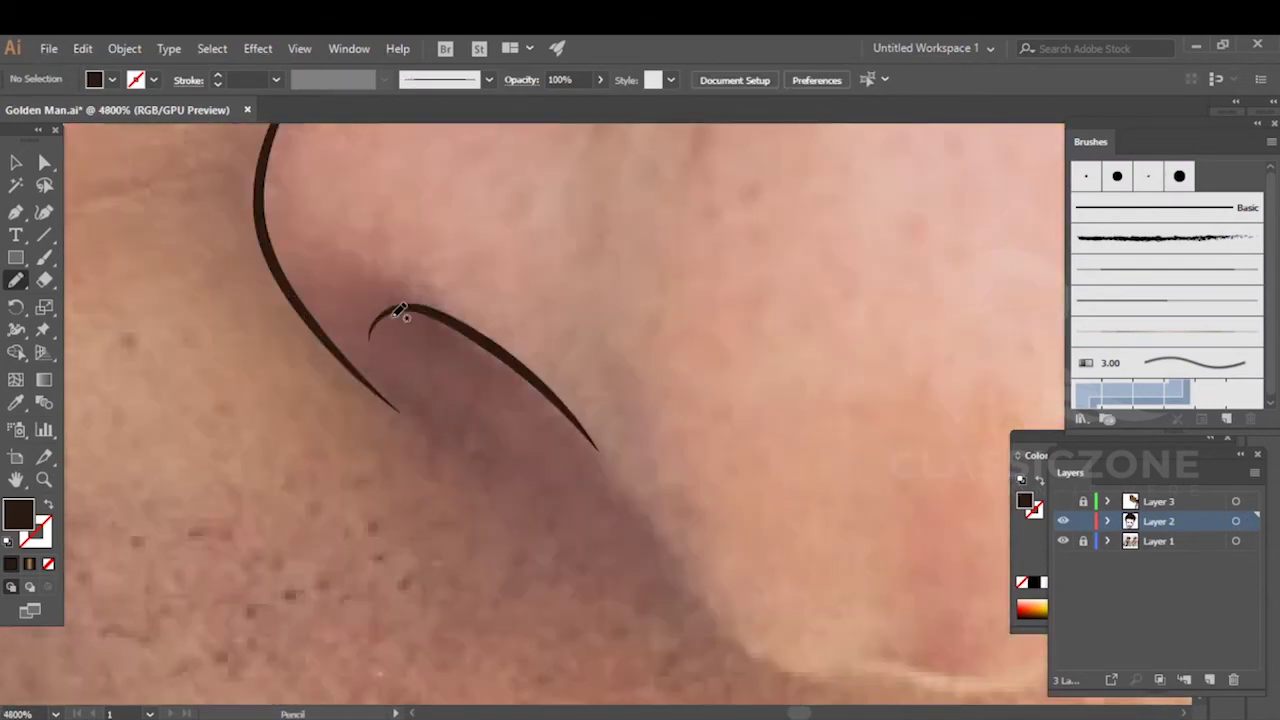
mouse_move(378, 332)
mouse_down()
mouse_move(454, 340)
mouse_move(564, 409)
mouse_move(464, 329)
mouse_move(390, 308)
mouse_up()
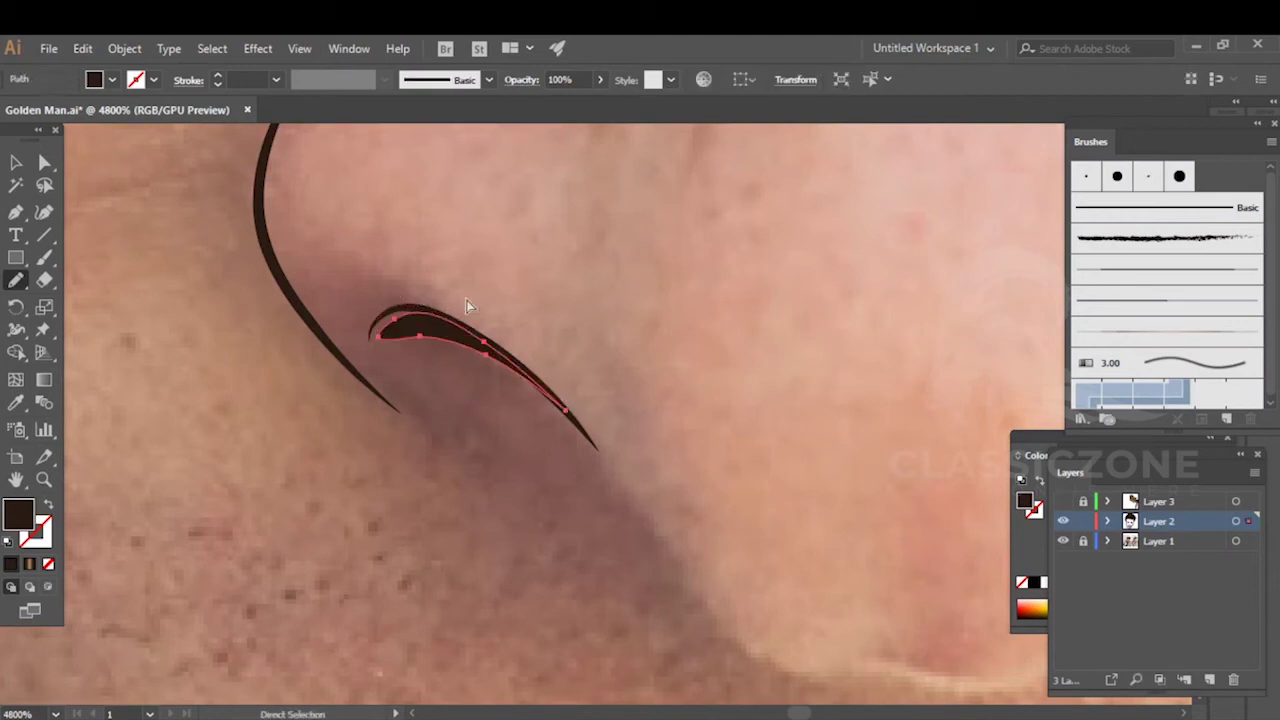
ctrl+click(467, 304)
scroll(380, 311, up, 5)
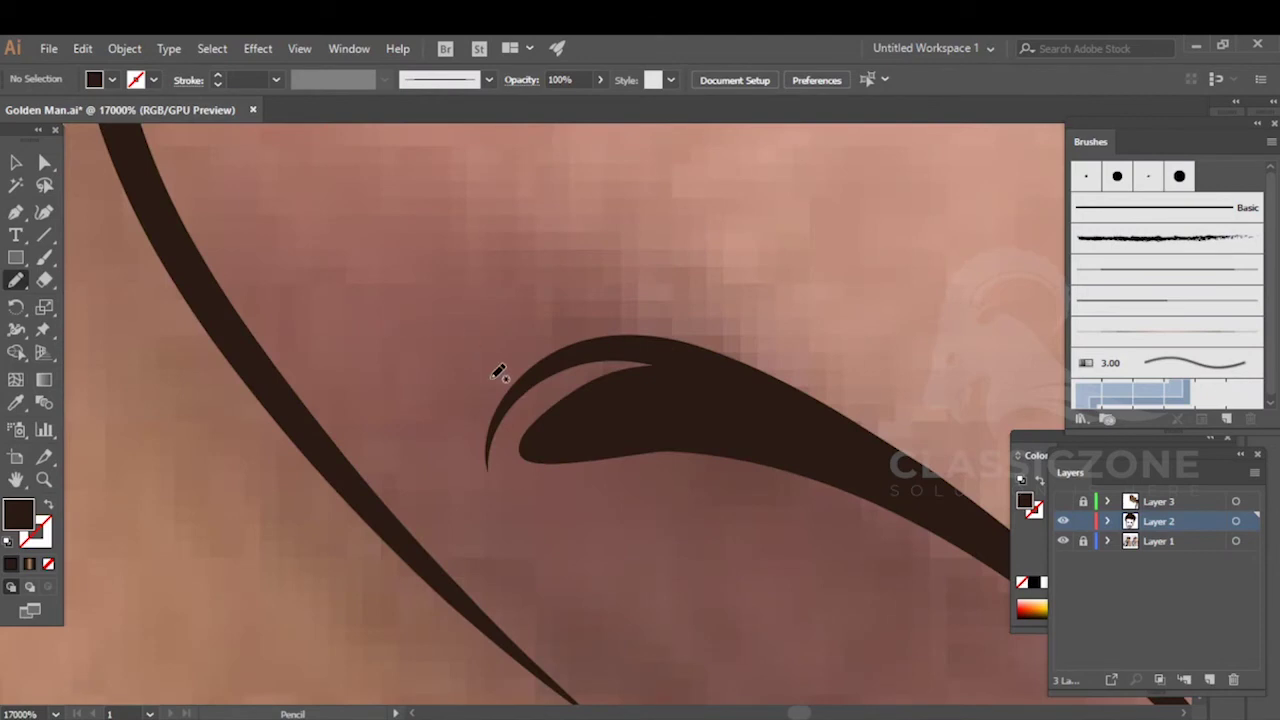
mouse_move(500, 420)
mouse_down()
mouse_move(487, 459)
mouse_move(500, 485)
mouse_move(750, 477)
mouse_move(920, 510)
mouse_move(908, 477)
mouse_move(637, 350)
mouse_move(585, 352)
mouse_move(496, 413)
mouse_up()
ctrl+click(471, 346)
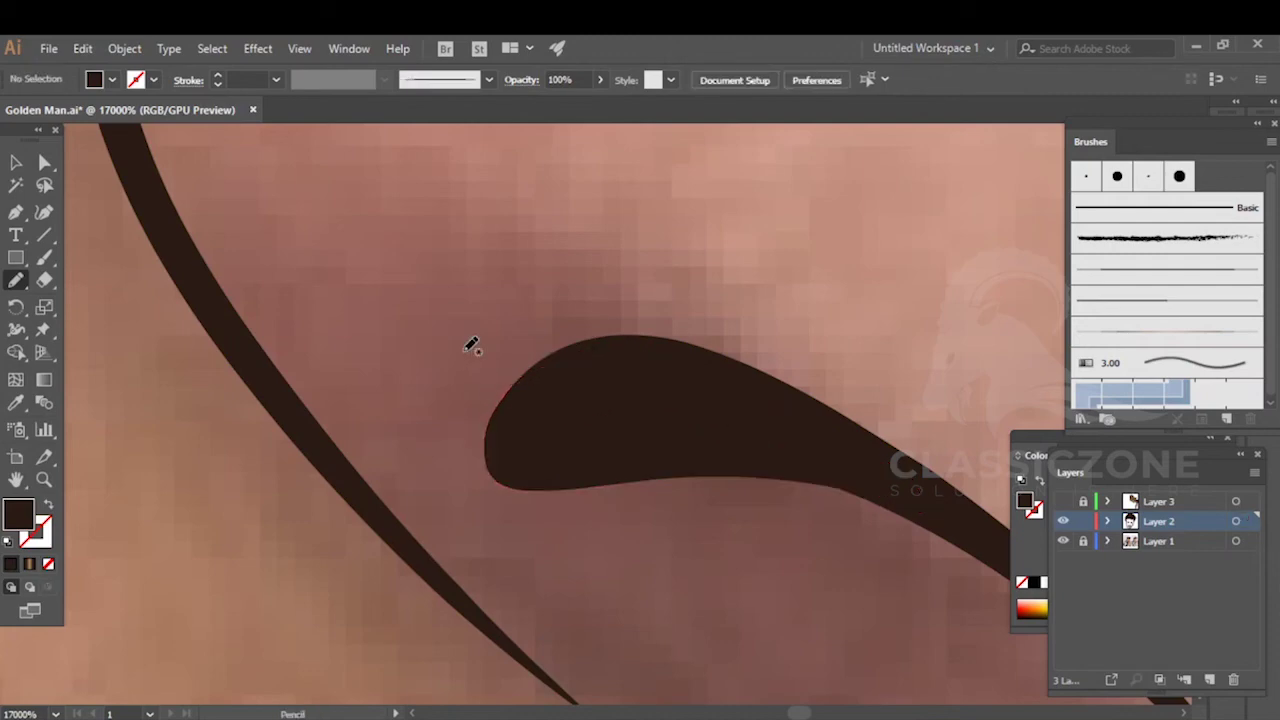
- Review the whole portrait with the Layer 1 reference photo hidden, and restore the photo's visibility
scroll(471, 346, down, 8)
key(space)
drag(508, 360, 460, 356)
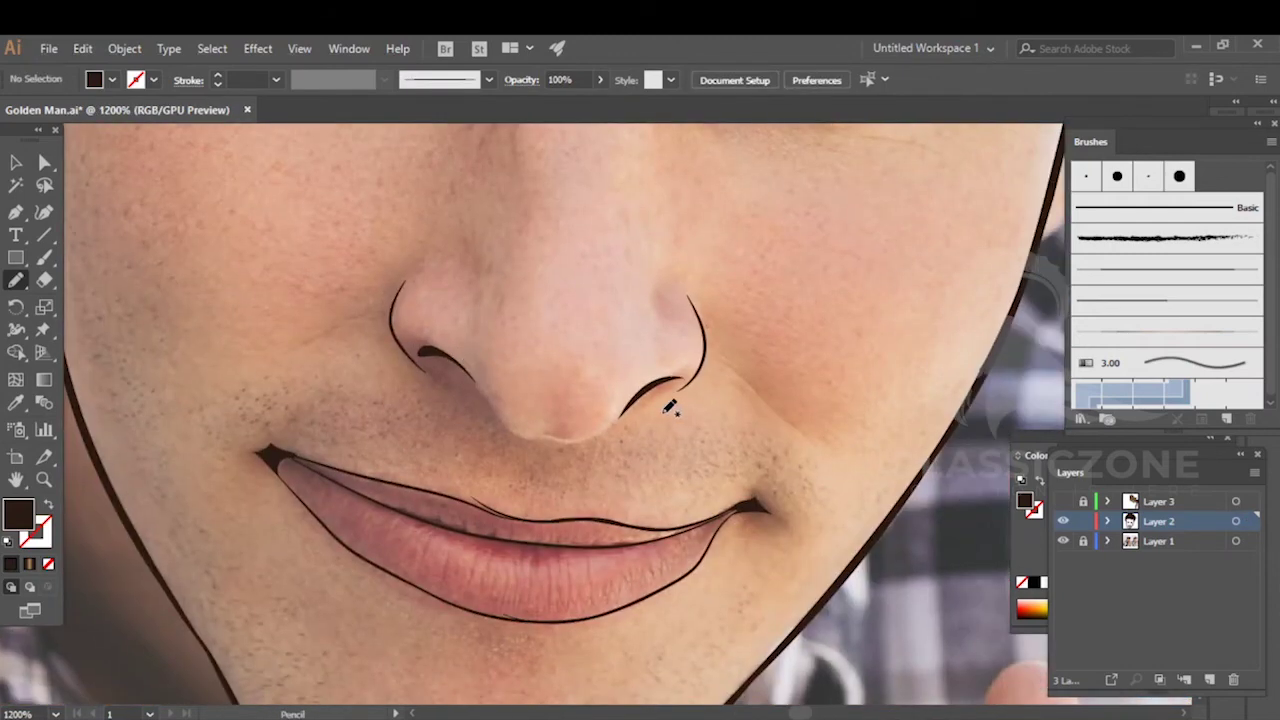
scroll(670, 408, down, 4)
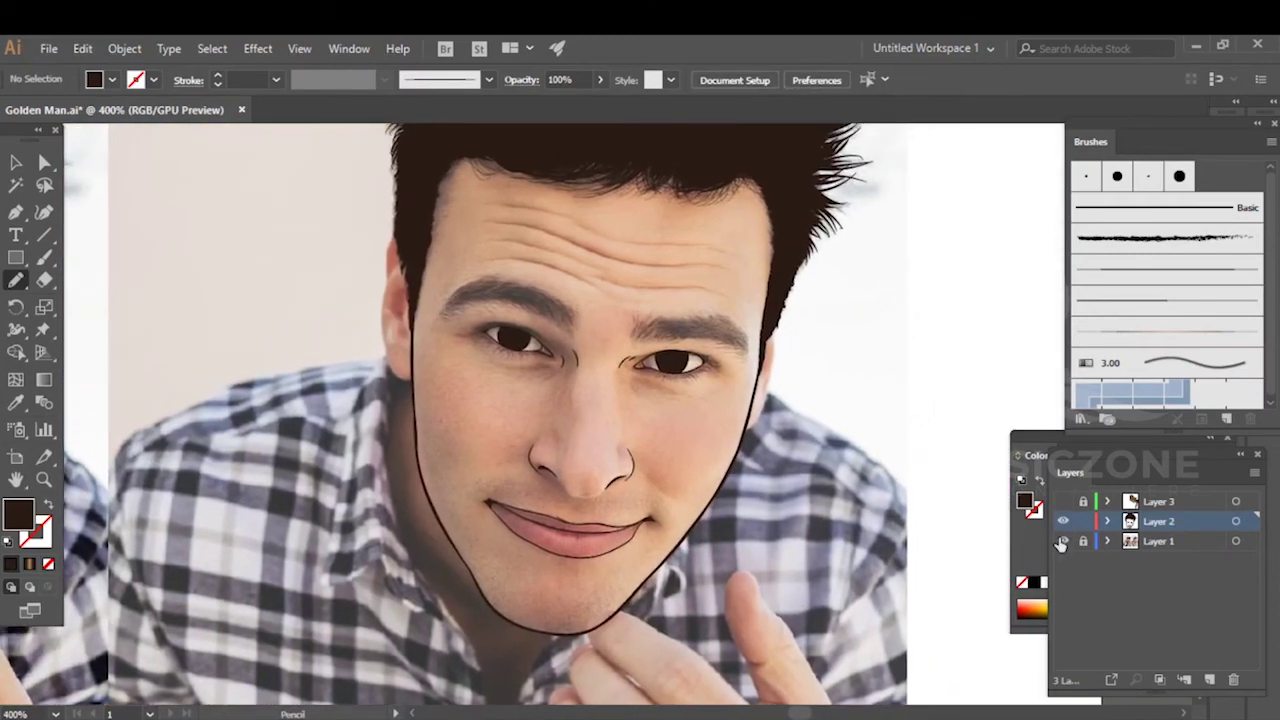
click(1062, 541)
scroll(771, 494, up, 5)
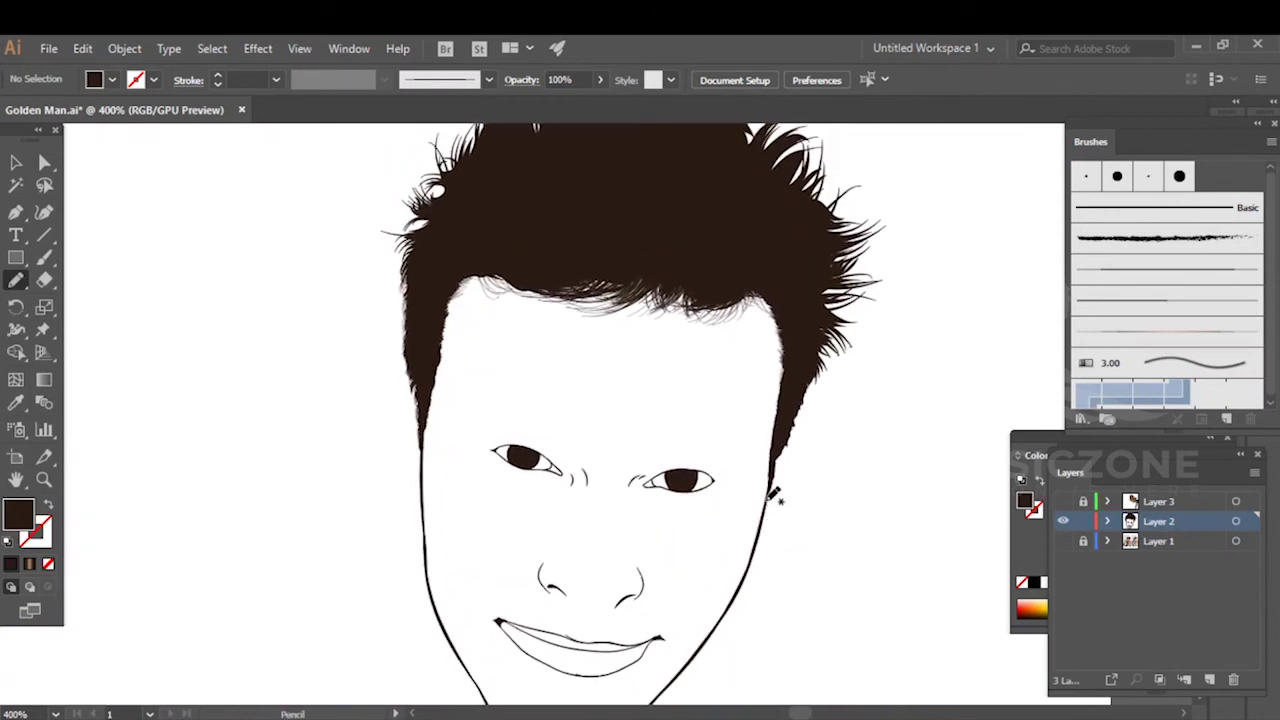
scroll(771, 494, down, 2)
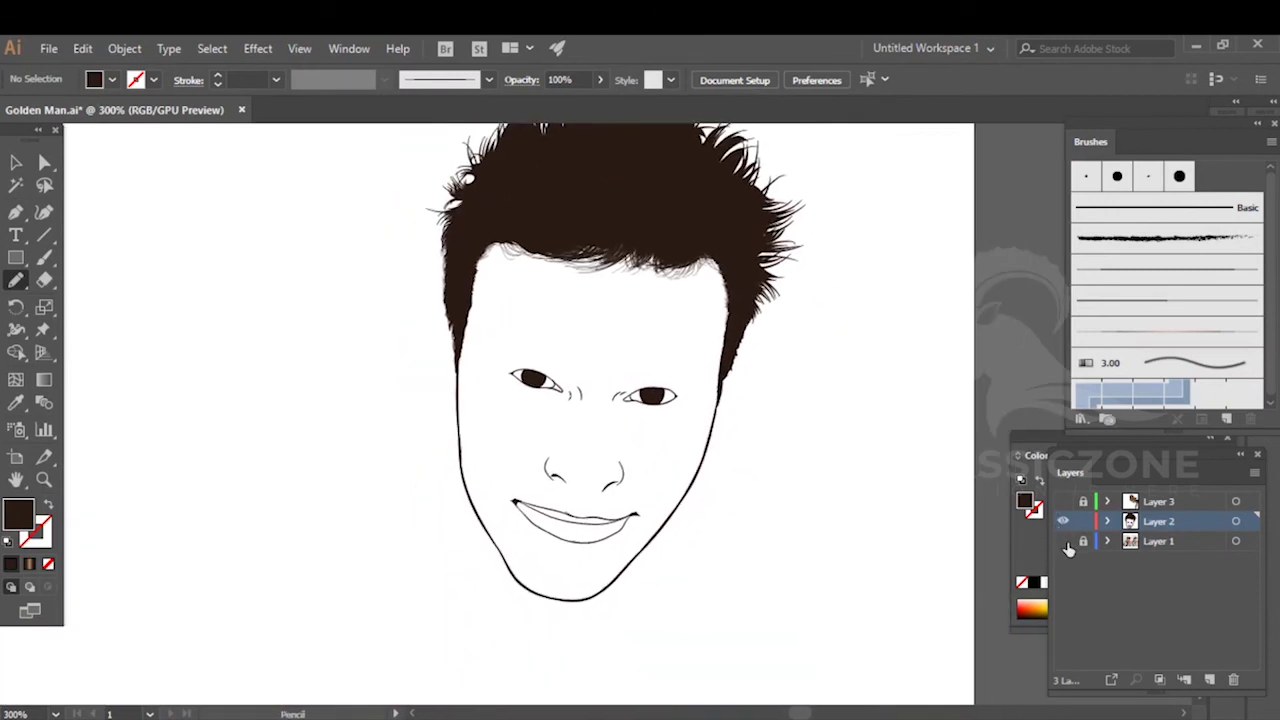
click(1062, 541)
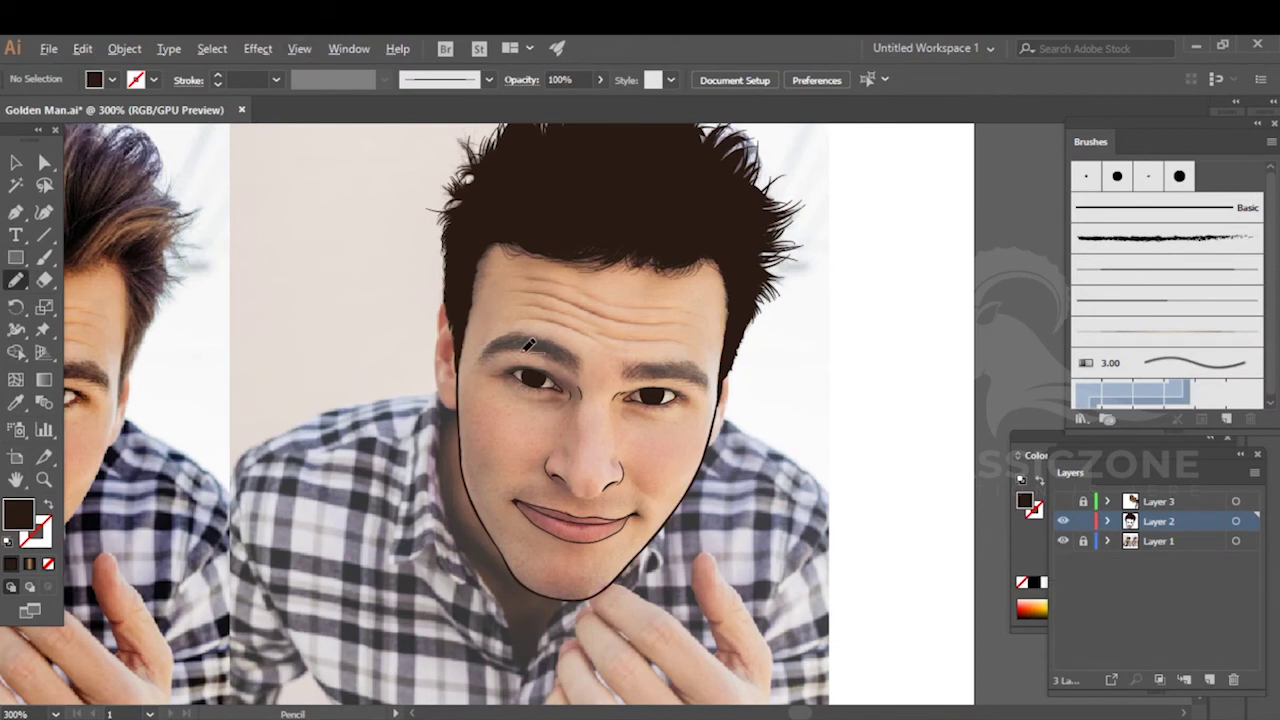
- Activate the Paintbrush and adopt the sideburn hair strand's appearance, with no fill, a 0.11 pt stroke and 44% opacity
scroll(423, 349, up, 3)
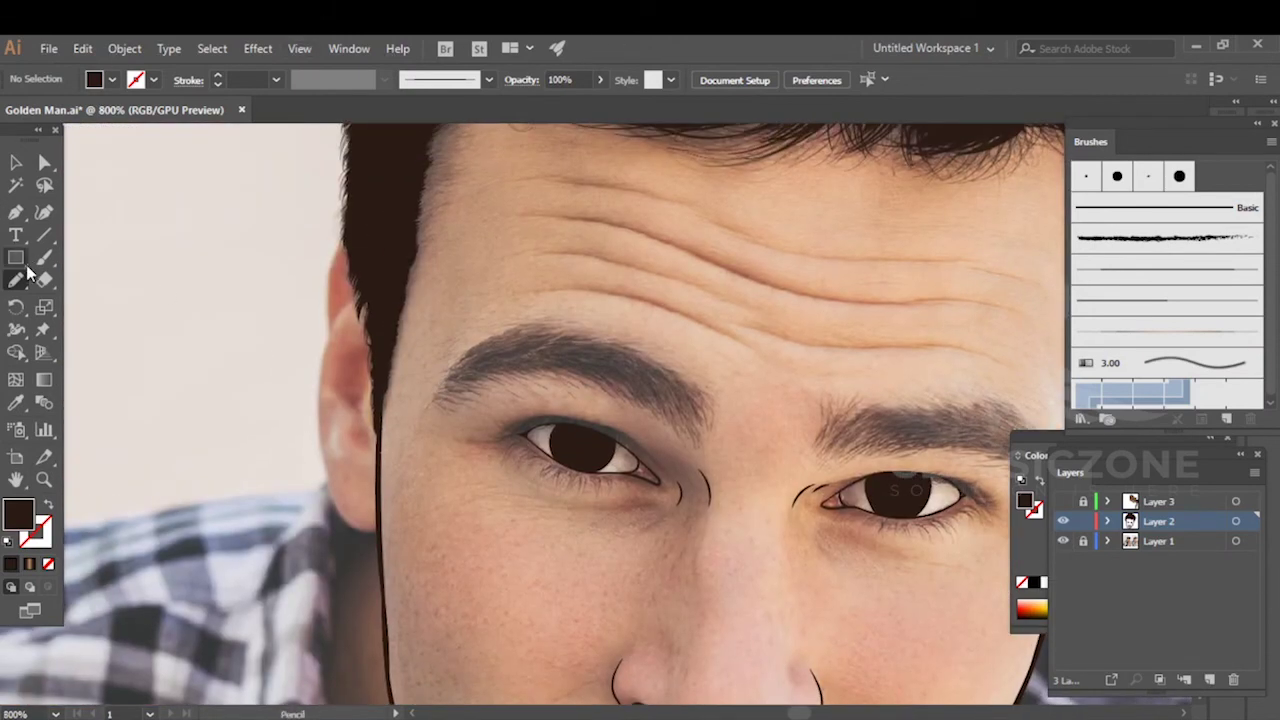
click(44, 257)
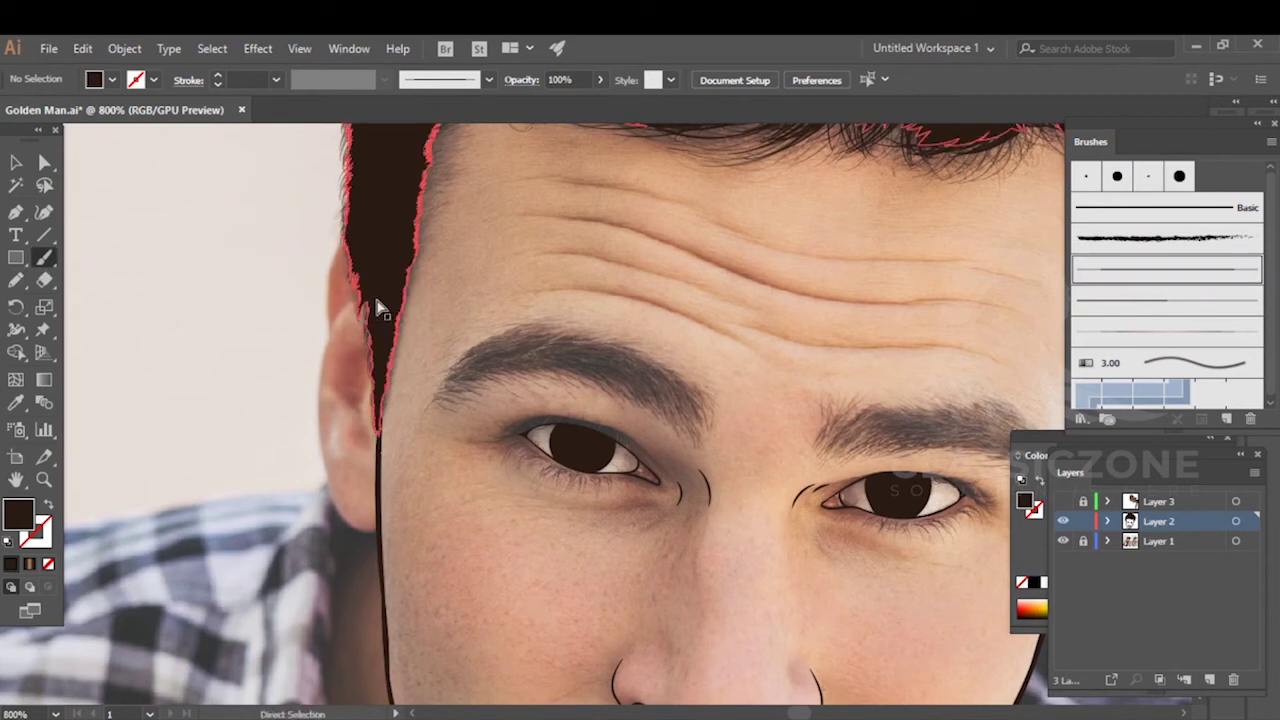
click(370, 372)
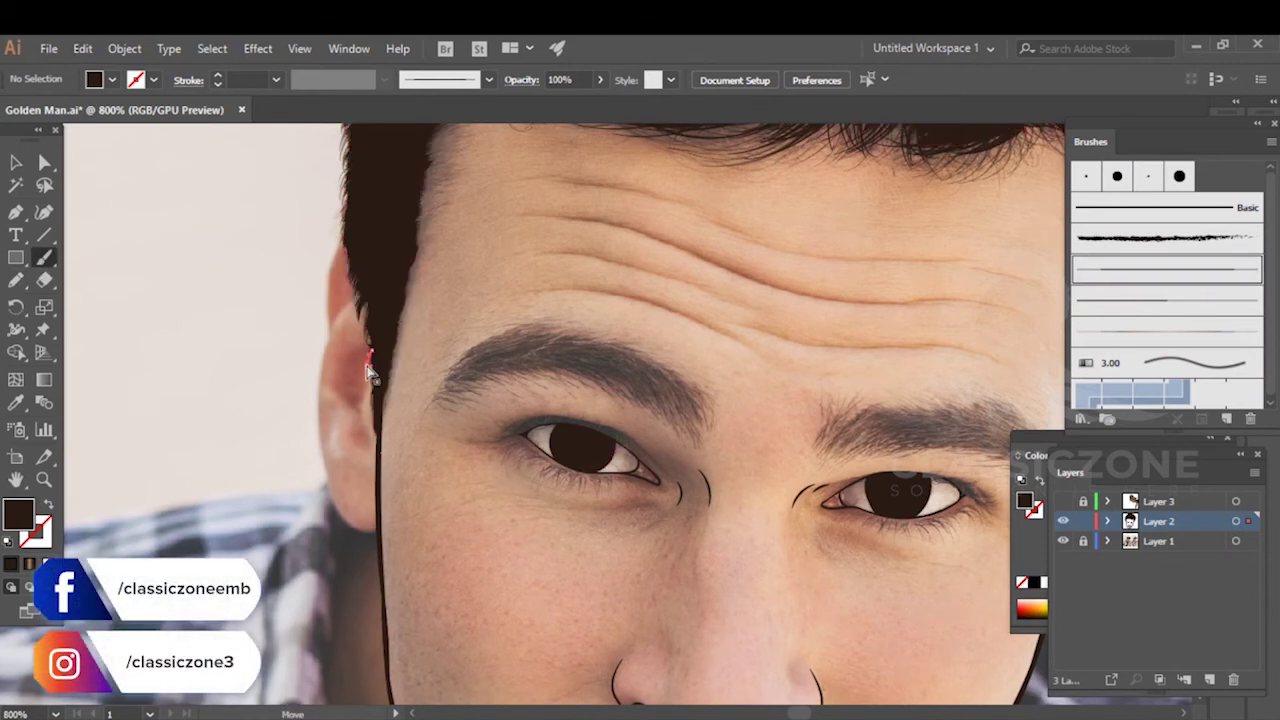
ctrl+click(475, 306)
key(alt+c)
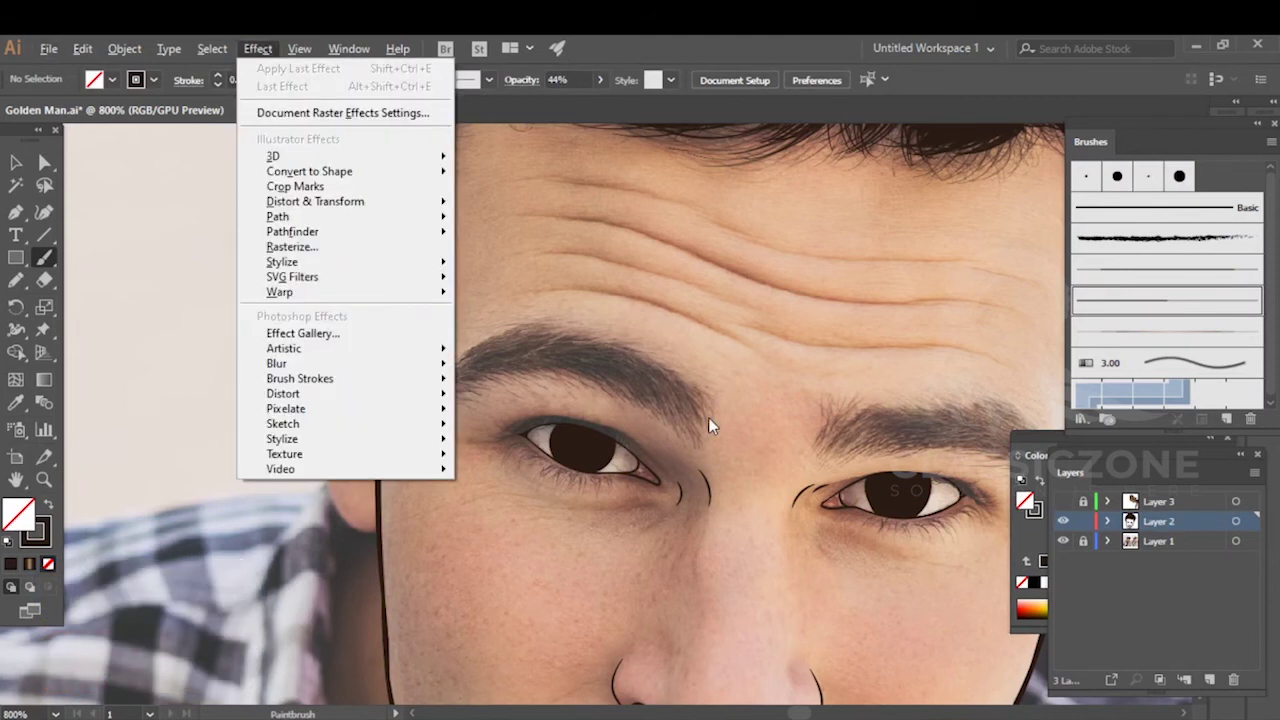
ctrl+click(763, 410)
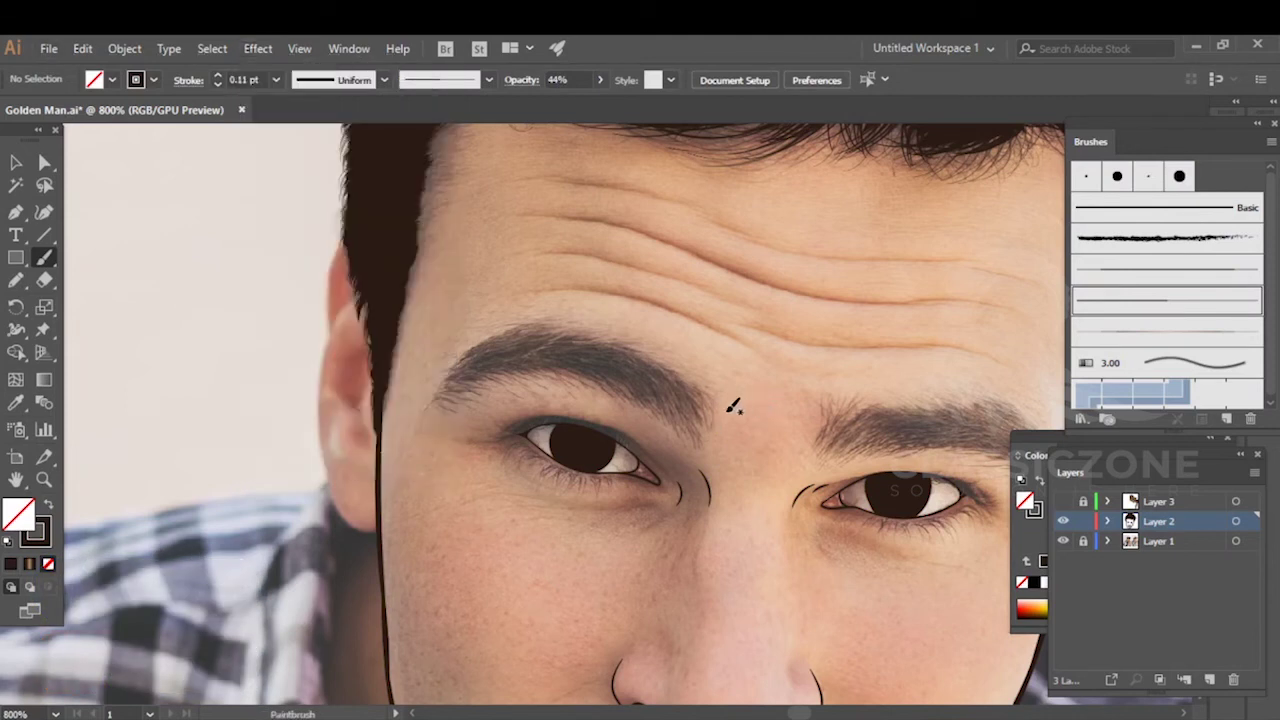
- Paint a first fine vertical hair at the inner end of the left eyebrow and apply the first thin tapered art brush to it
scroll(699, 414, up, 4)
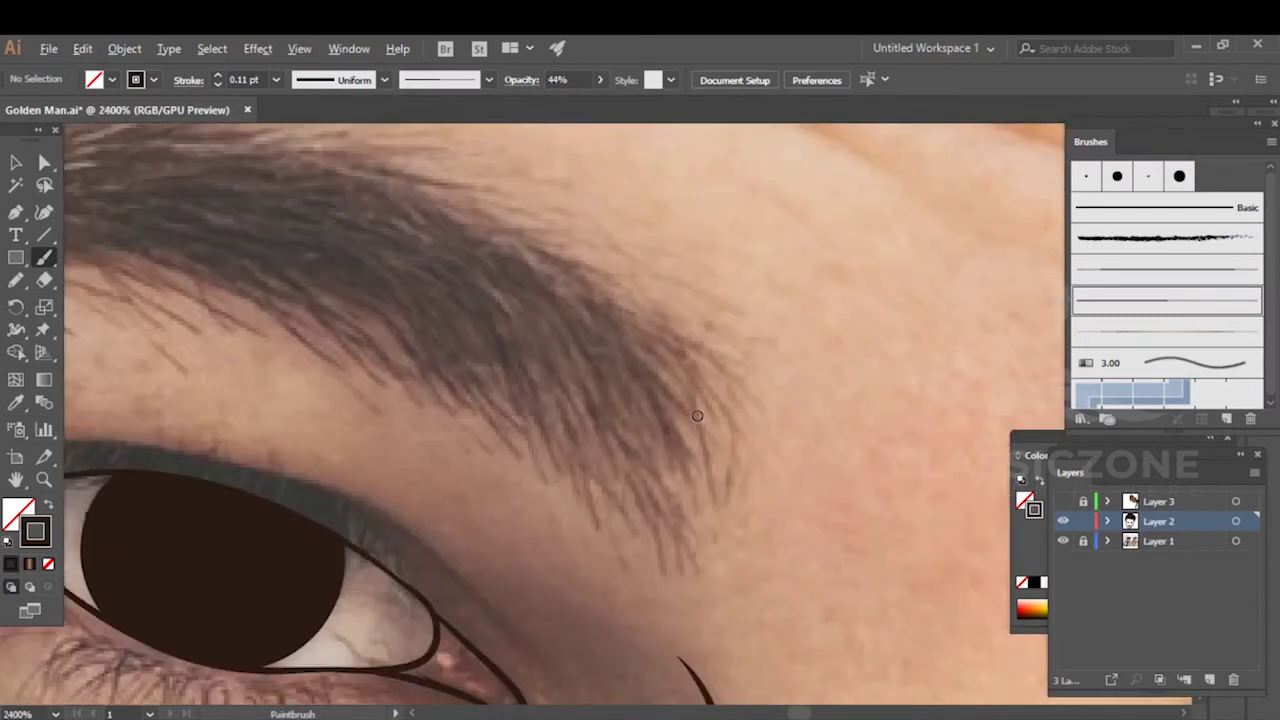
drag(731, 466, 729, 405)
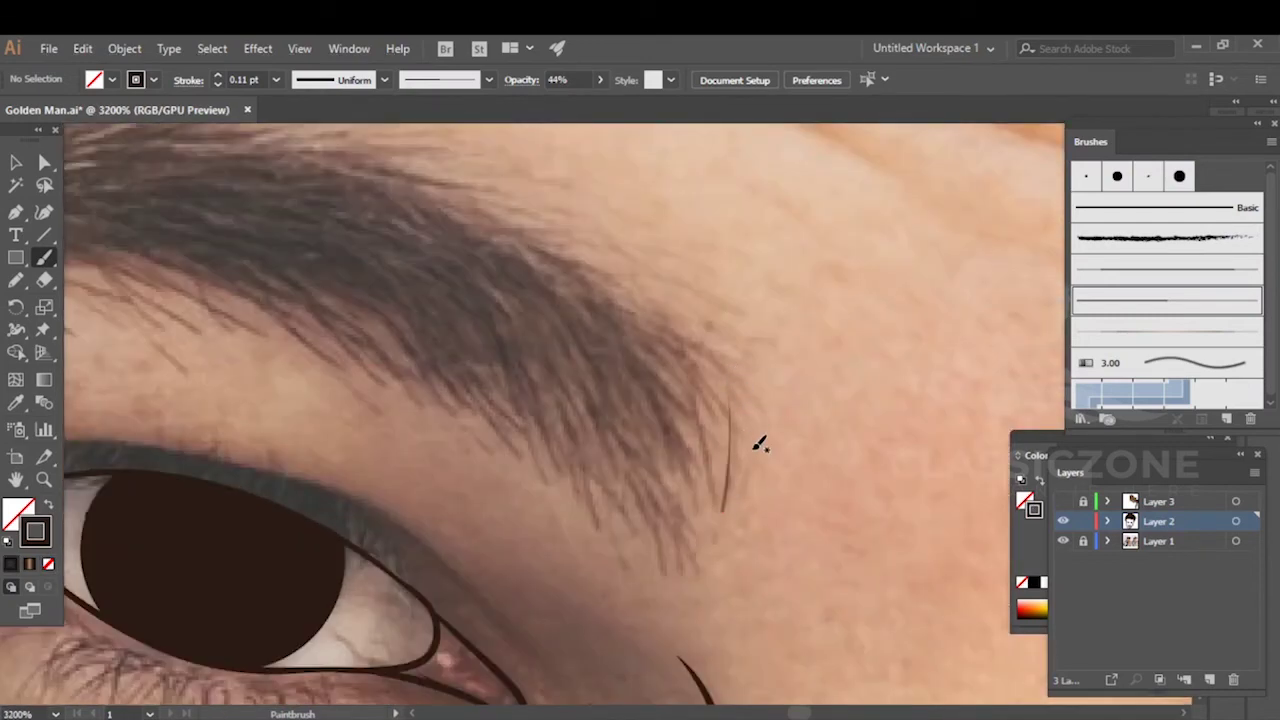
ctrl+click(729, 498)
click(1094, 270)
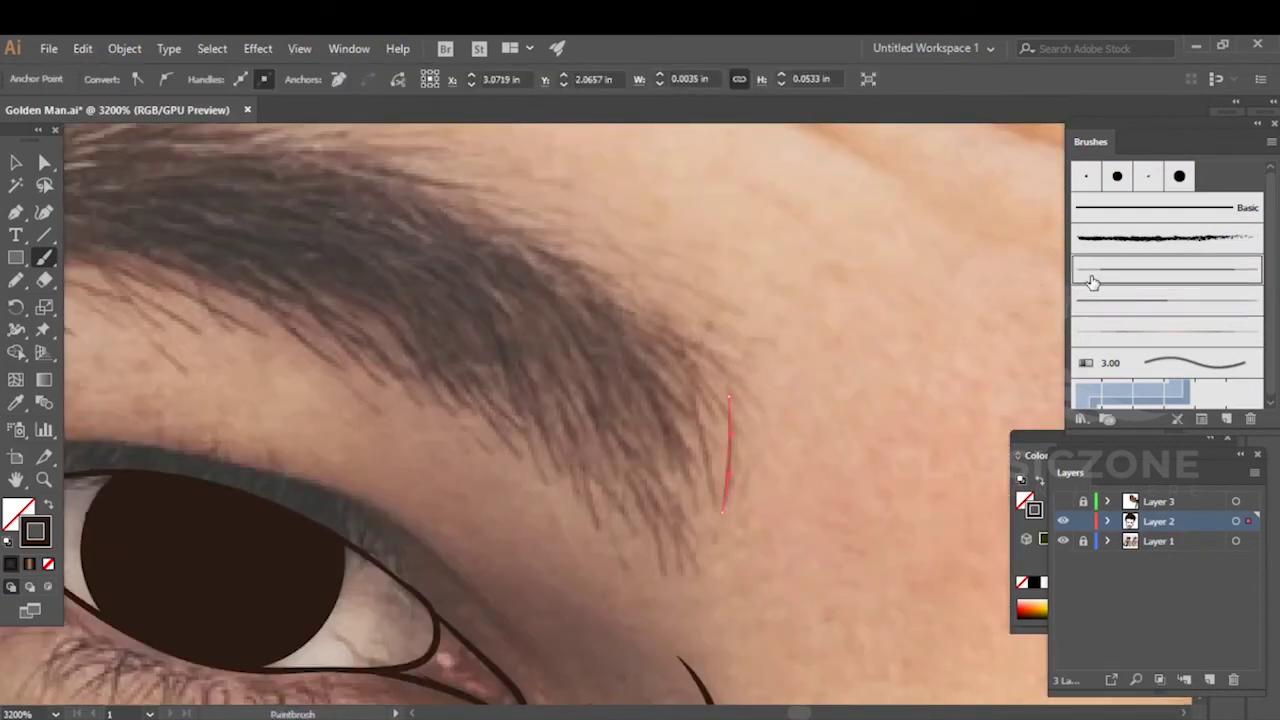
ctrl+click(791, 464)
- Paint four short curved hairs around the inner edge of the left eyebrow, three near its top and one beside the first hair
scroll(745, 490, up, 2)
drag(781, 456, 788, 400)
scroll(793, 499, up, 3)
drag(789, 489, 653, 336)
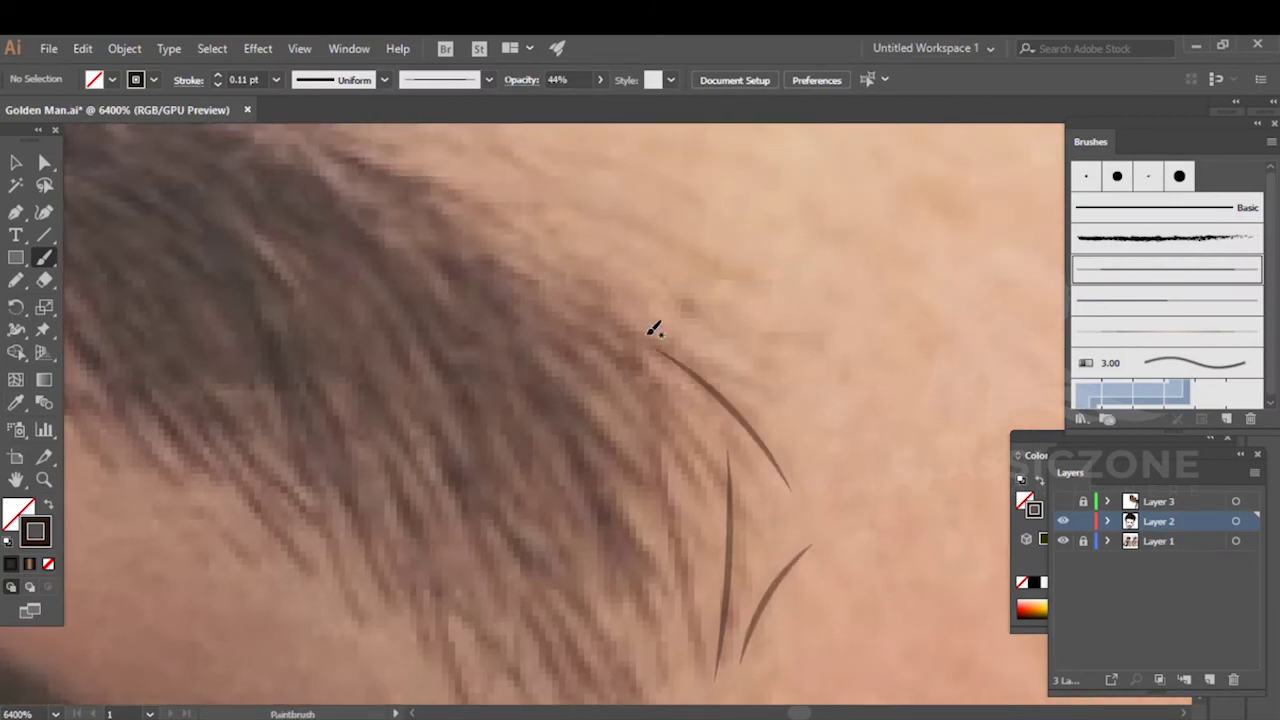
drag(768, 397, 647, 325)
drag(768, 372, 662, 293)
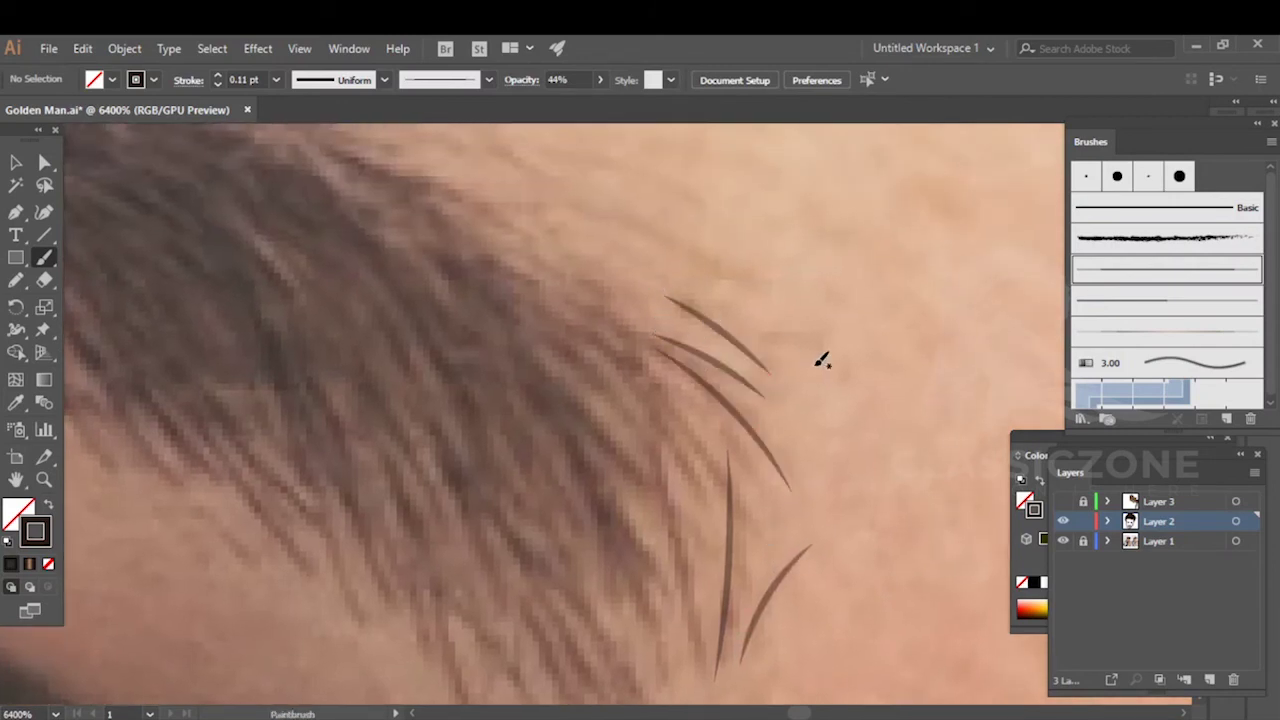
- Add several longer curved hairs just inside the existing ones at the left eyebrow's inner end, following the photo
mouse_move(697, 541)
mouse_down()
mouse_move(791, 263)
mouse_move(799, 354)
mouse_up()
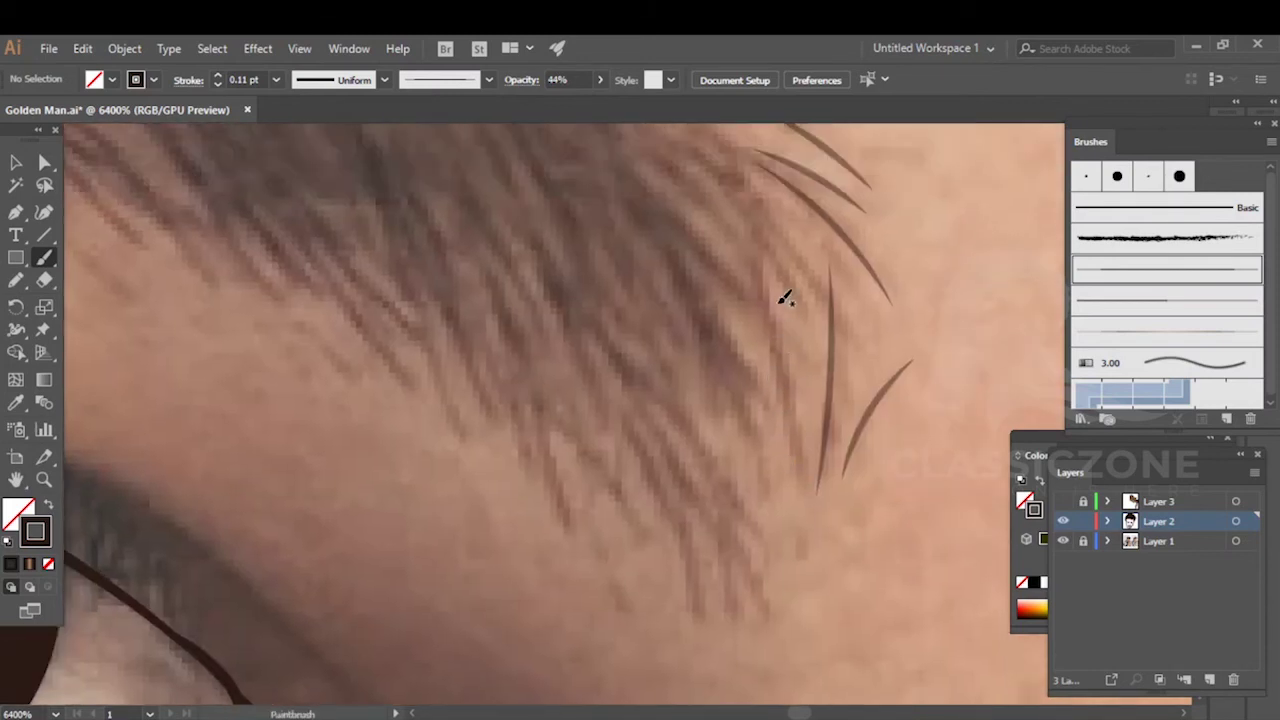
drag(806, 521, 801, 519)
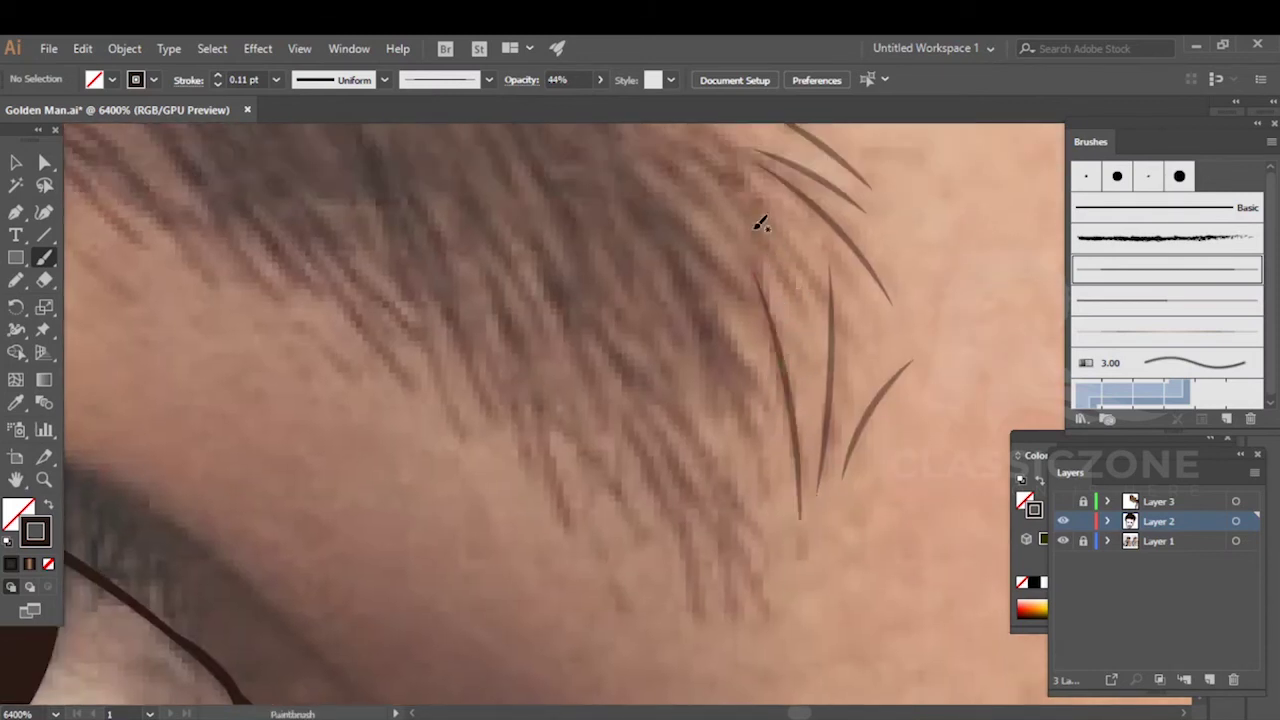
drag(825, 268, 860, 355)
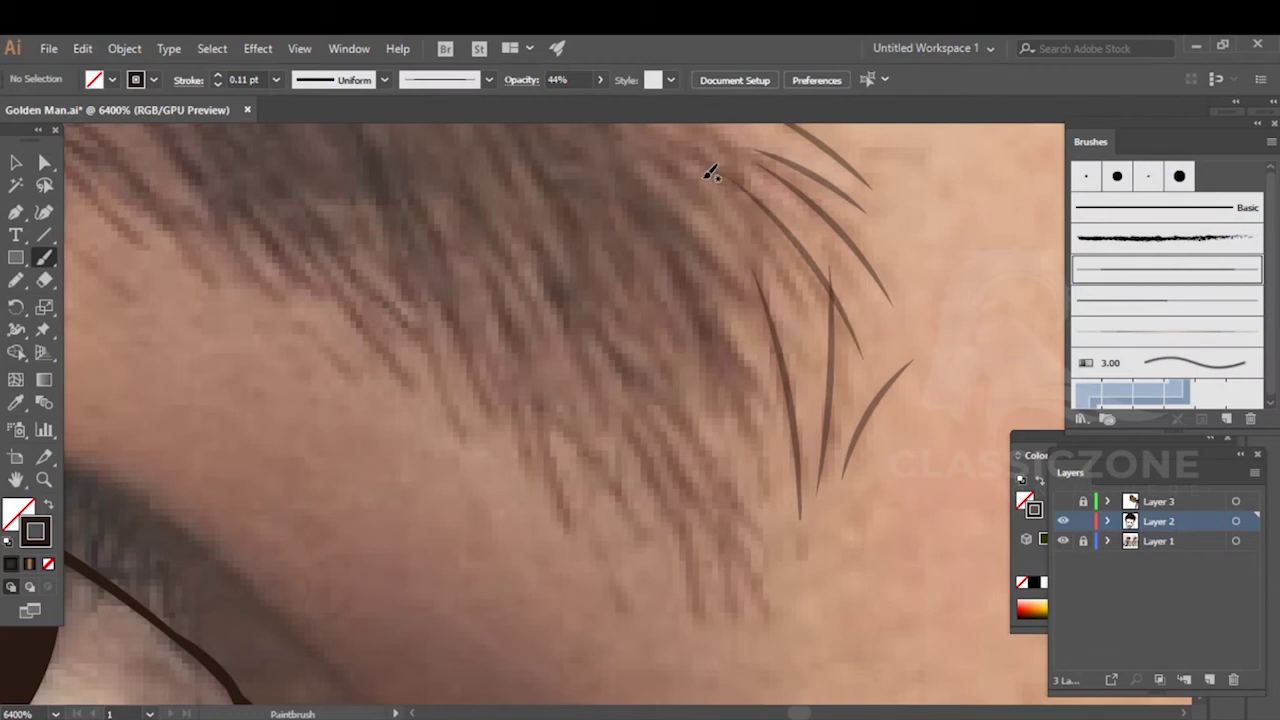
mouse_move(815, 343)
mouse_down()
mouse_move(751, 286)
mouse_move(795, 344)
mouse_up()
key(space)
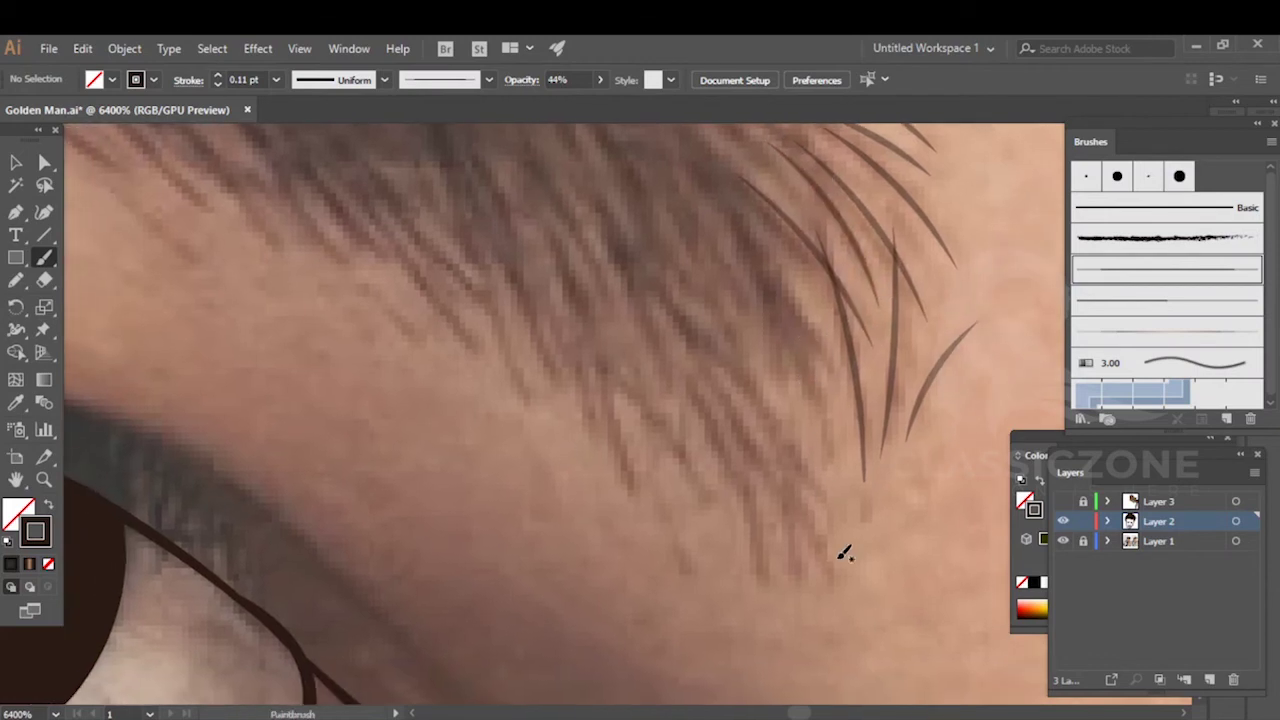
- Paint downward-curving hairs along the lower tip of the left eyebrow's inner end, adding shorter ones beneath them
drag(704, 382, 831, 580)
drag(716, 363, 826, 500)
mouse_move(834, 453)
mouse_down()
mouse_move(818, 383)
mouse_move(716, 246)
mouse_up()
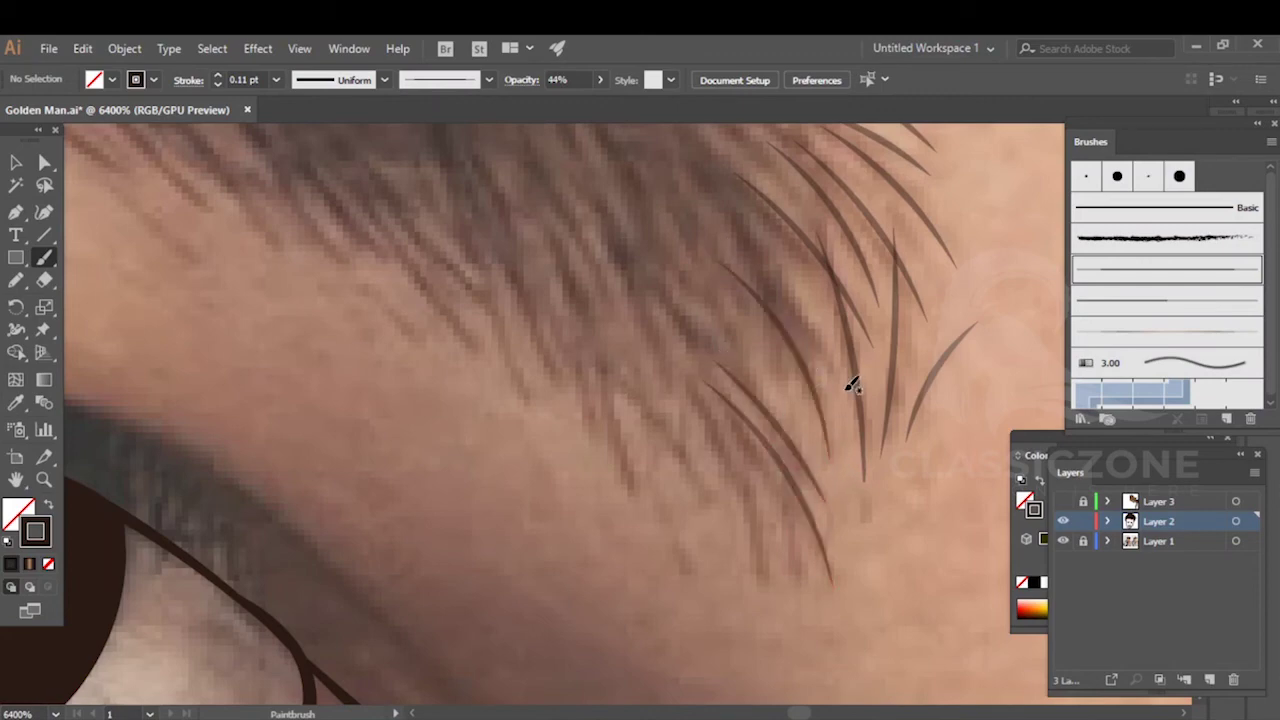
scroll(760, 243, down, 4)
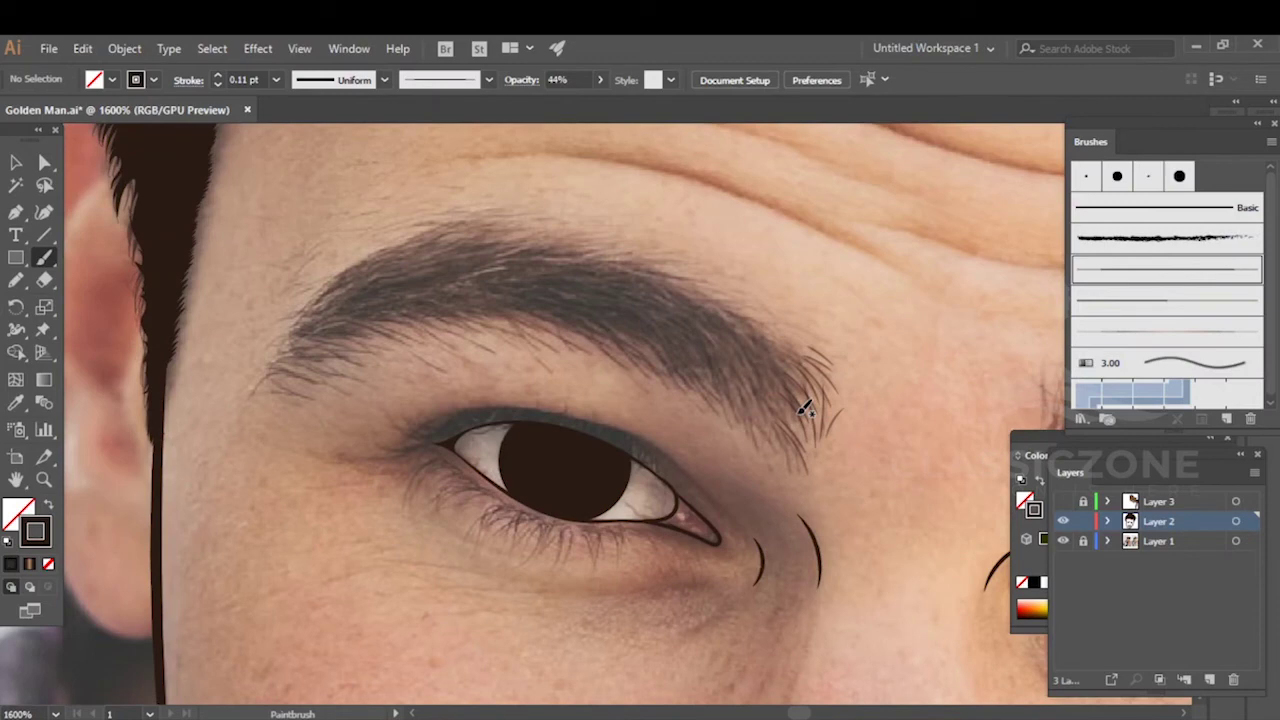
scroll(771, 430, up, 4)
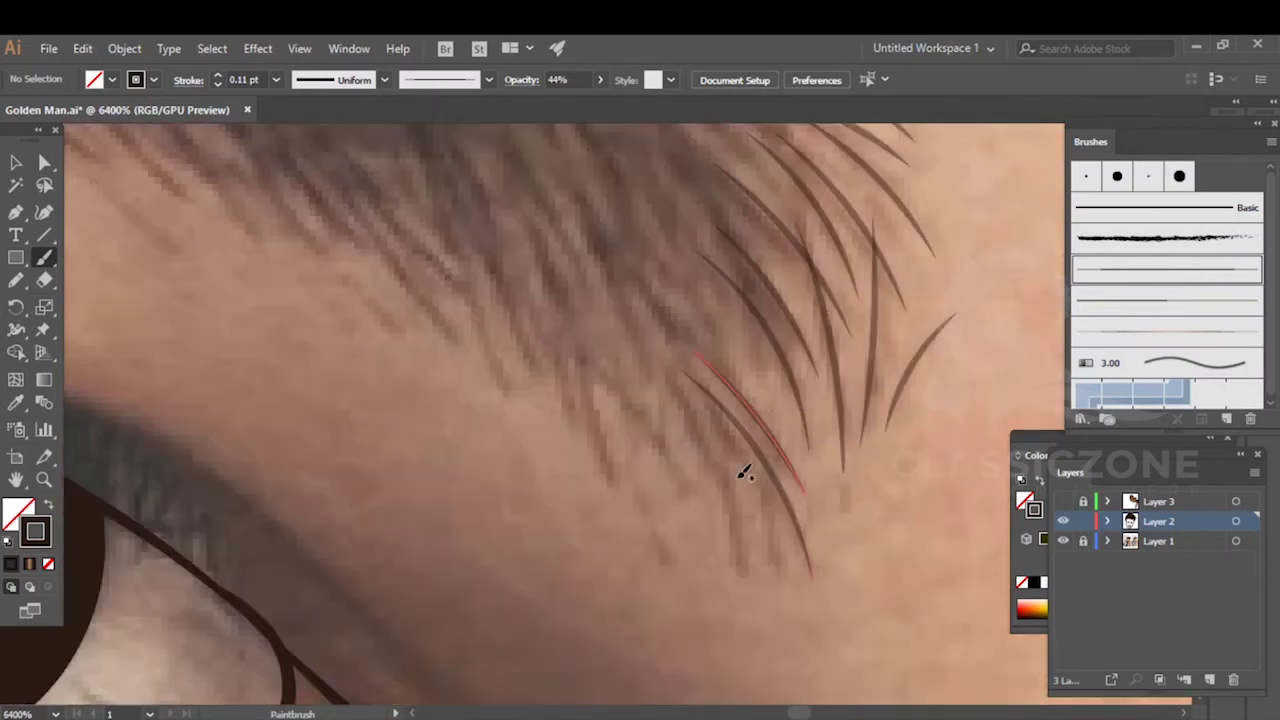
mouse_move(737, 574)
mouse_down()
mouse_move(679, 390)
mouse_move(768, 578)
mouse_up()
scroll(806, 466, down, 1)
drag(745, 477, 820, 528)
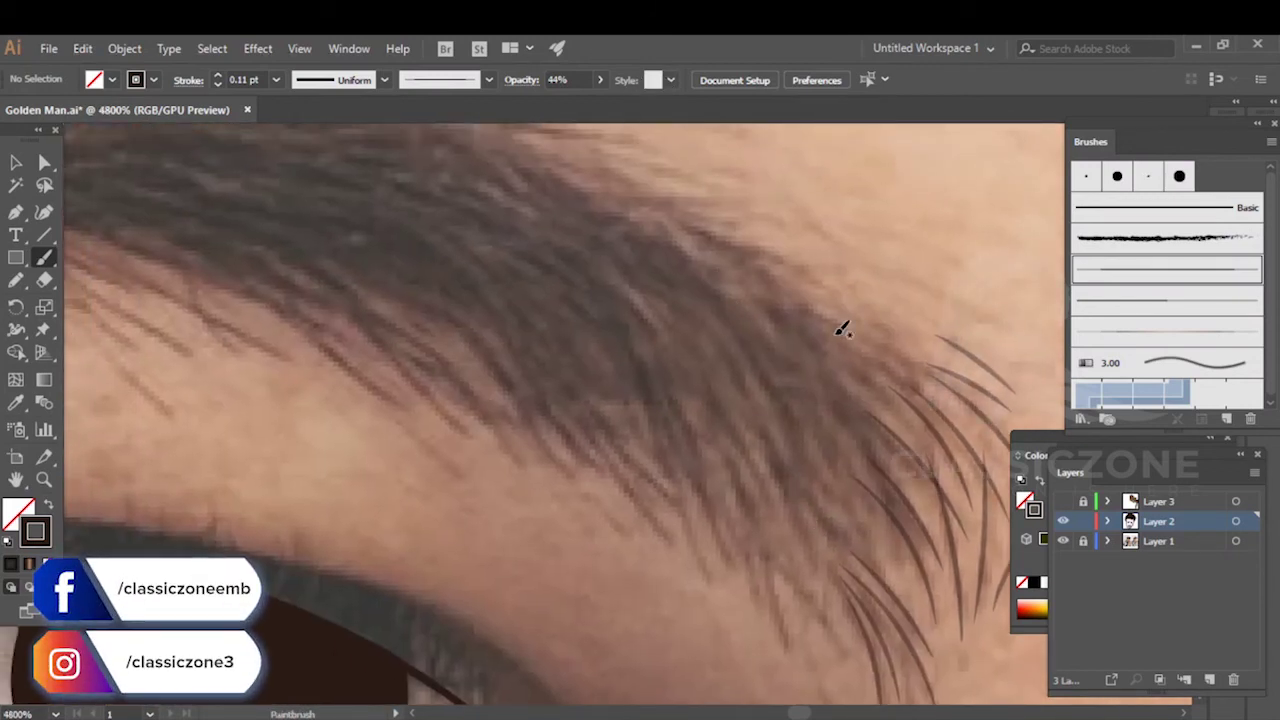
- Fill the gap between the upper and lower hair groups at the left eyebrow's inner end with short fine hairs
mouse_move(903, 578)
mouse_down()
mouse_move(862, 475)
mouse_move(746, 365)
mouse_up()
mouse_move(763, 451)
mouse_down()
mouse_move(715, 356)
mouse_move(768, 434)
mouse_move(740, 376)
mouse_up()
mouse_move(757, 449)
mouse_down()
mouse_move(726, 365)
mouse_move(698, 378)
mouse_up()
drag(719, 381, 831, 488)
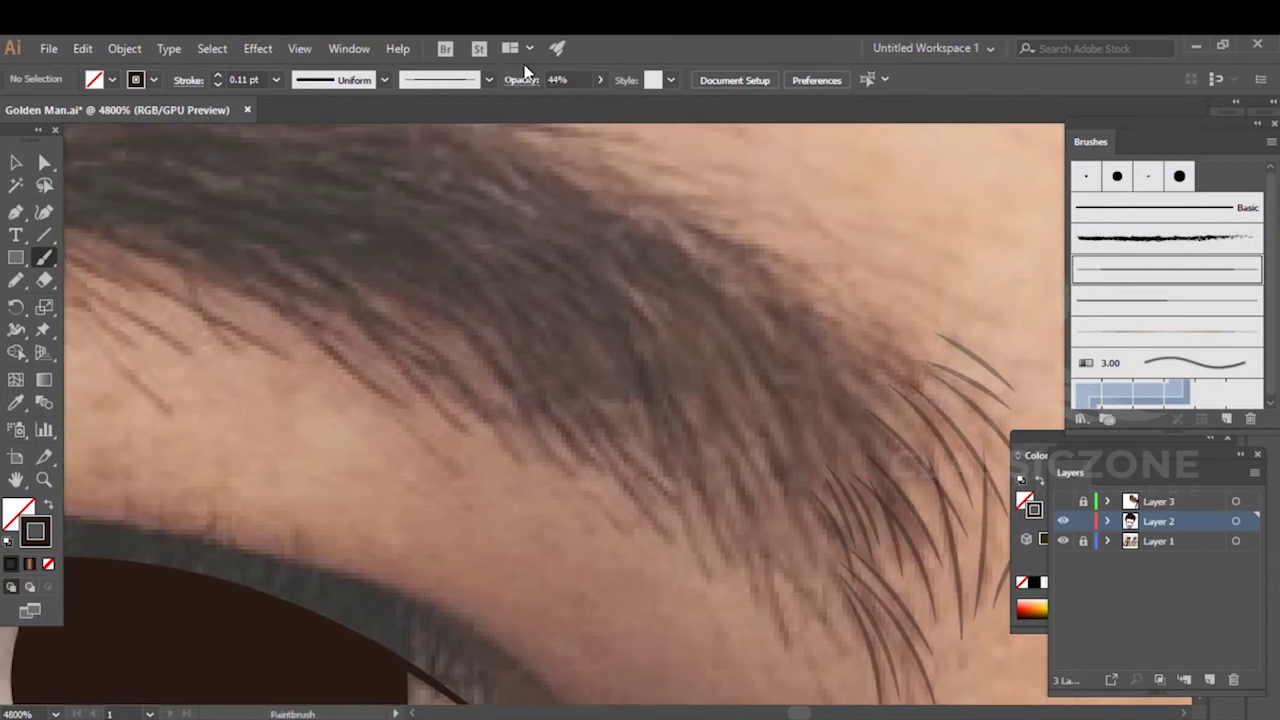
- Set the brush opacity to 100% and paint long dark curved hairs from the eyebrow's upper edge down towards its inner tip
click(572, 76)
text(100)
key(Return)
mouse_move(831, 550)
mouse_down()
mouse_move(753, 292)
mouse_move(788, 394)
mouse_move(802, 558)
mouse_up()
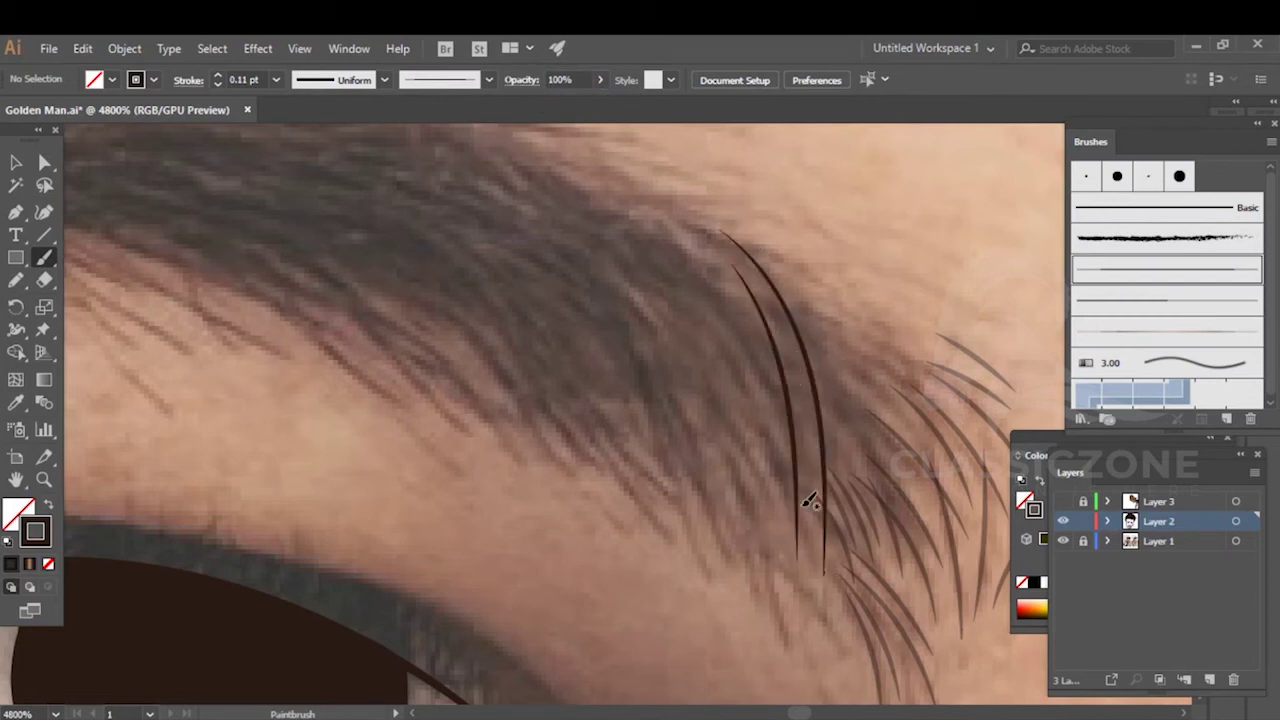
drag(786, 318, 742, 233)
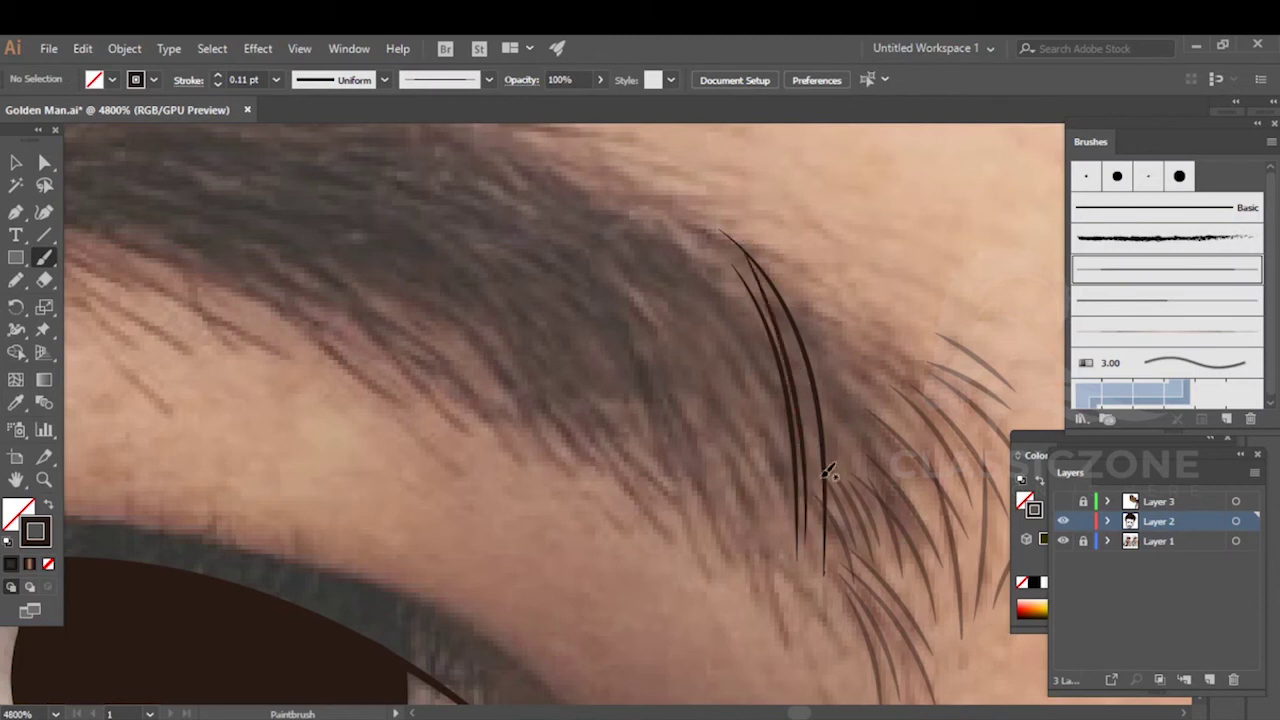
drag(810, 398, 770, 265)
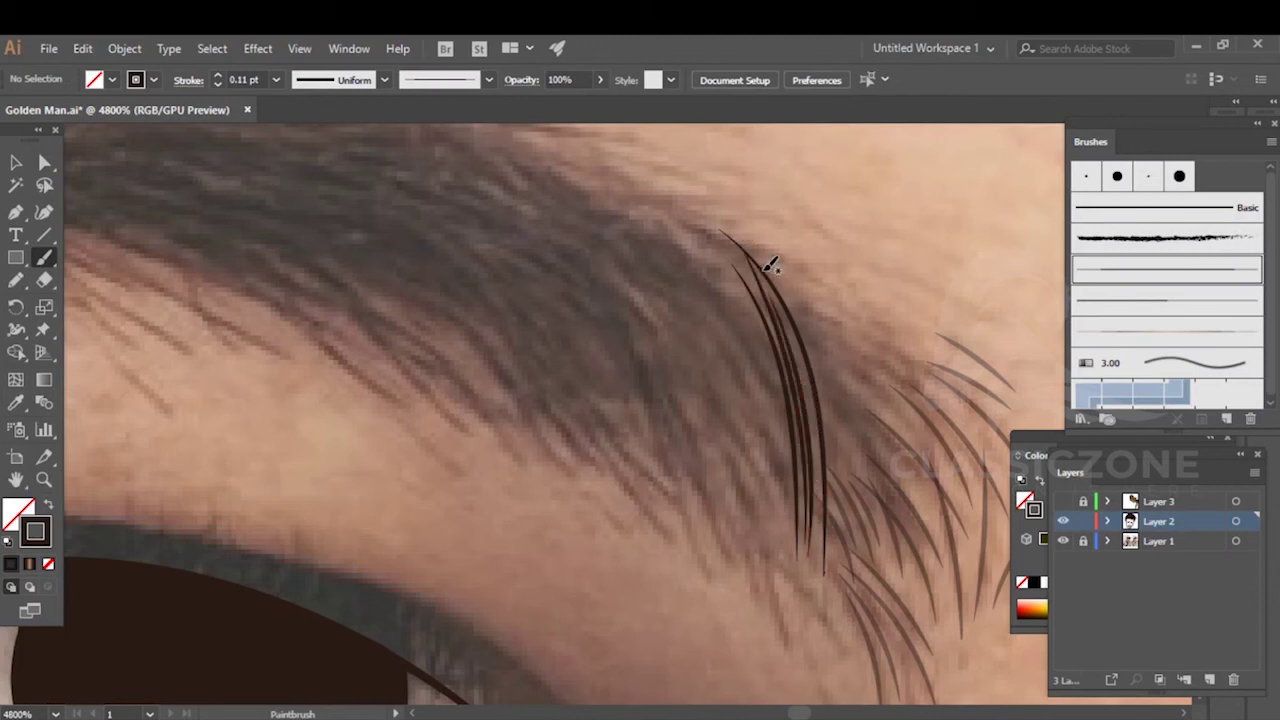
drag(900, 530, 797, 305)
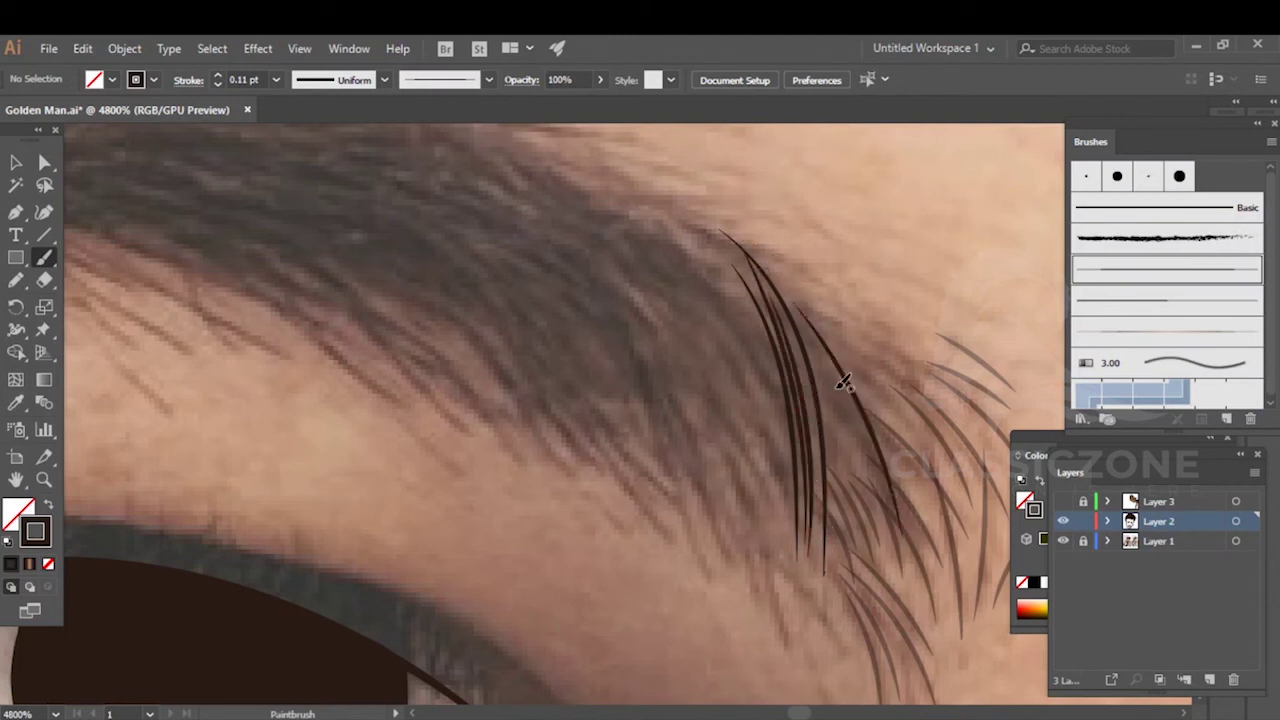
drag(887, 515, 826, 361)
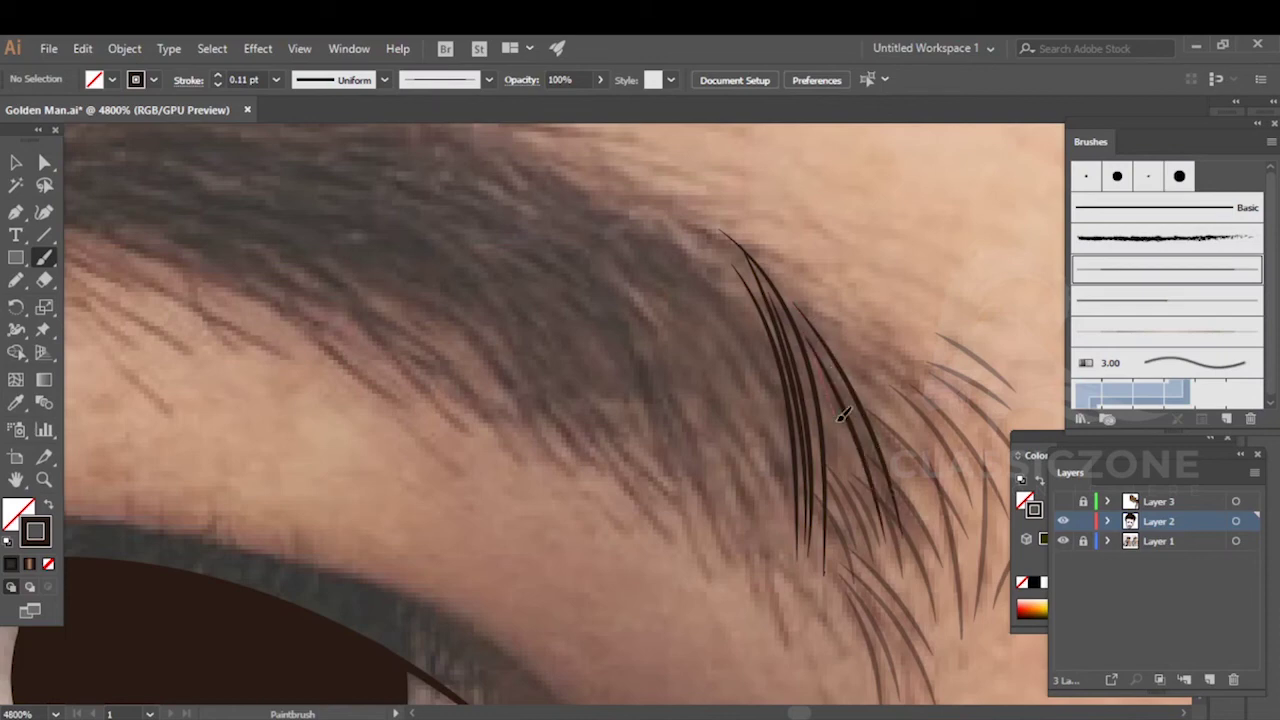
- Check the new eyebrow hairs with the Layer 1 reference photo hidden, and show the photo again
click(1063, 541)
scroll(900, 470, down, 3)
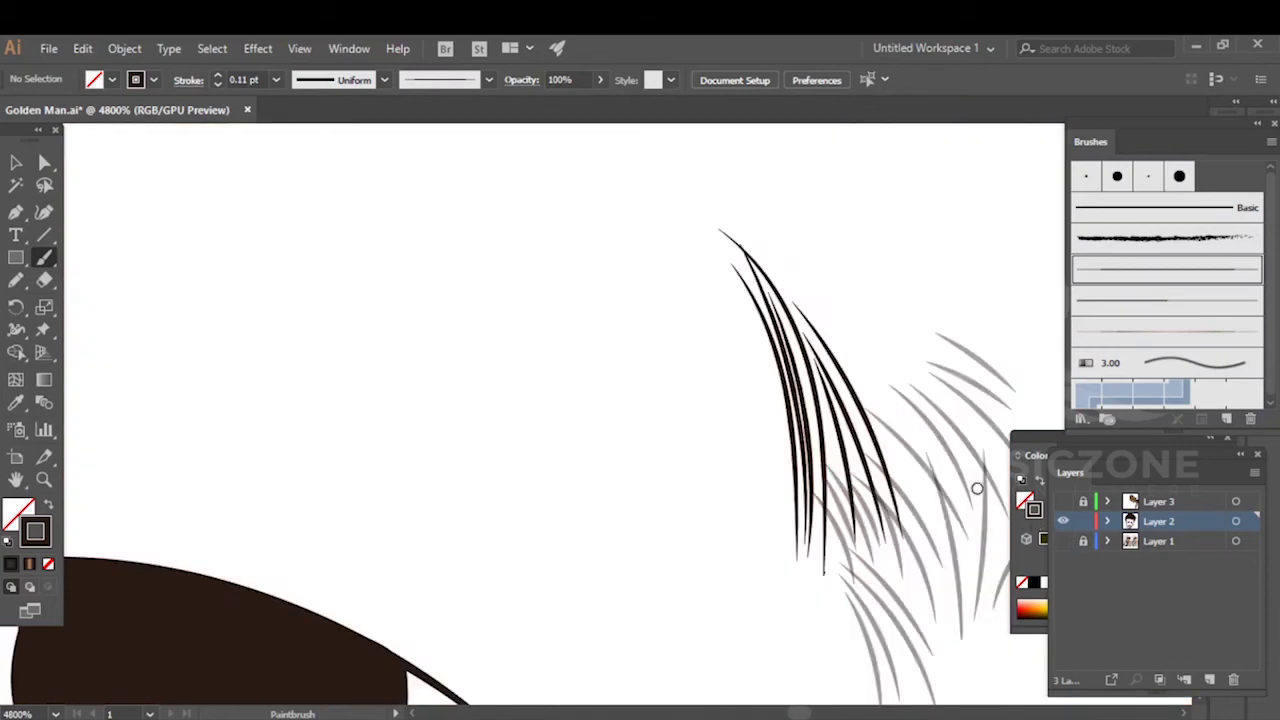
click(1063, 541)
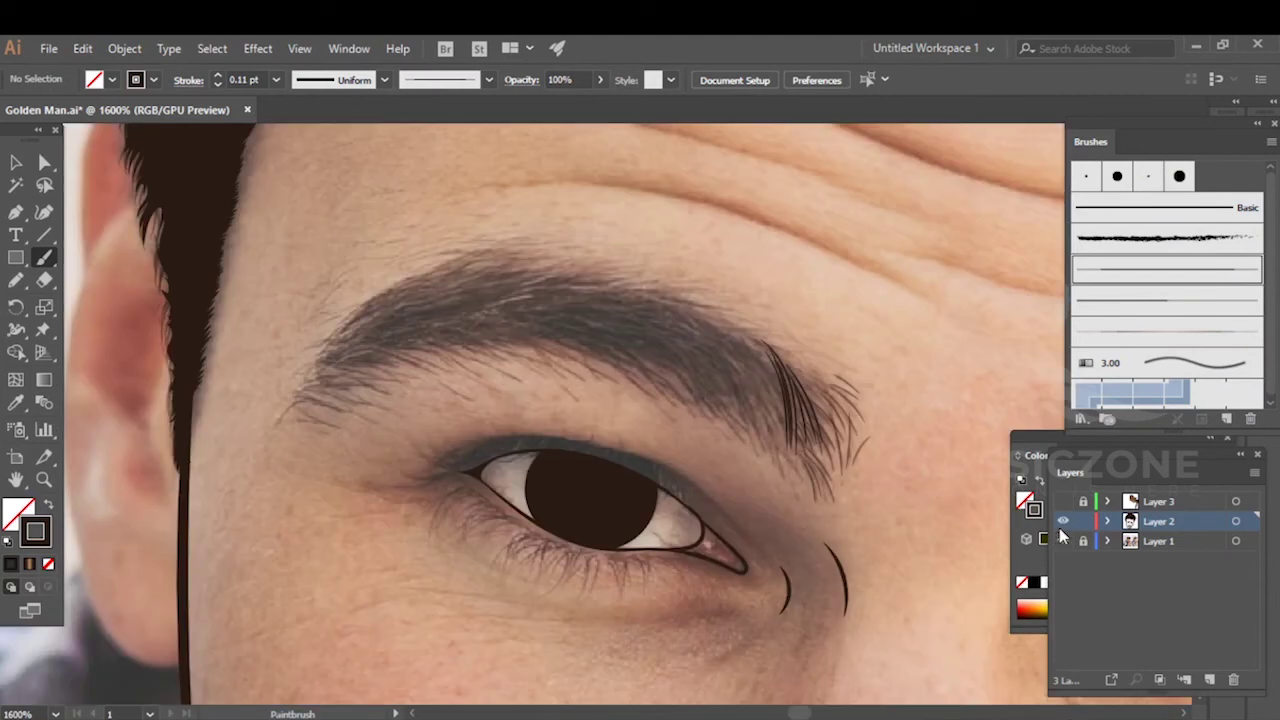
- Paint the first dark curved hairs at the outer tip of the left eyebrow, crossing each other along the photo's tail hairs
scroll(252, 405, up, 3)
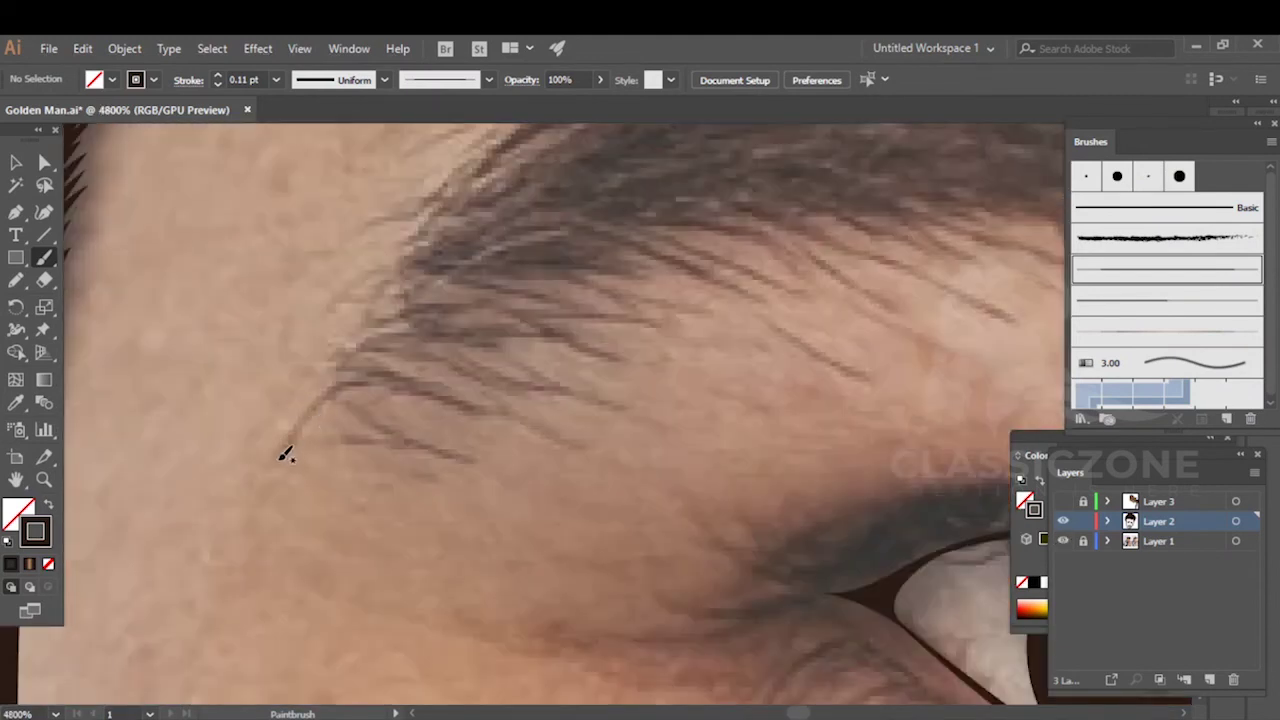
drag(463, 401, 462, 405)
drag(335, 384, 459, 465)
drag(432, 388, 347, 352)
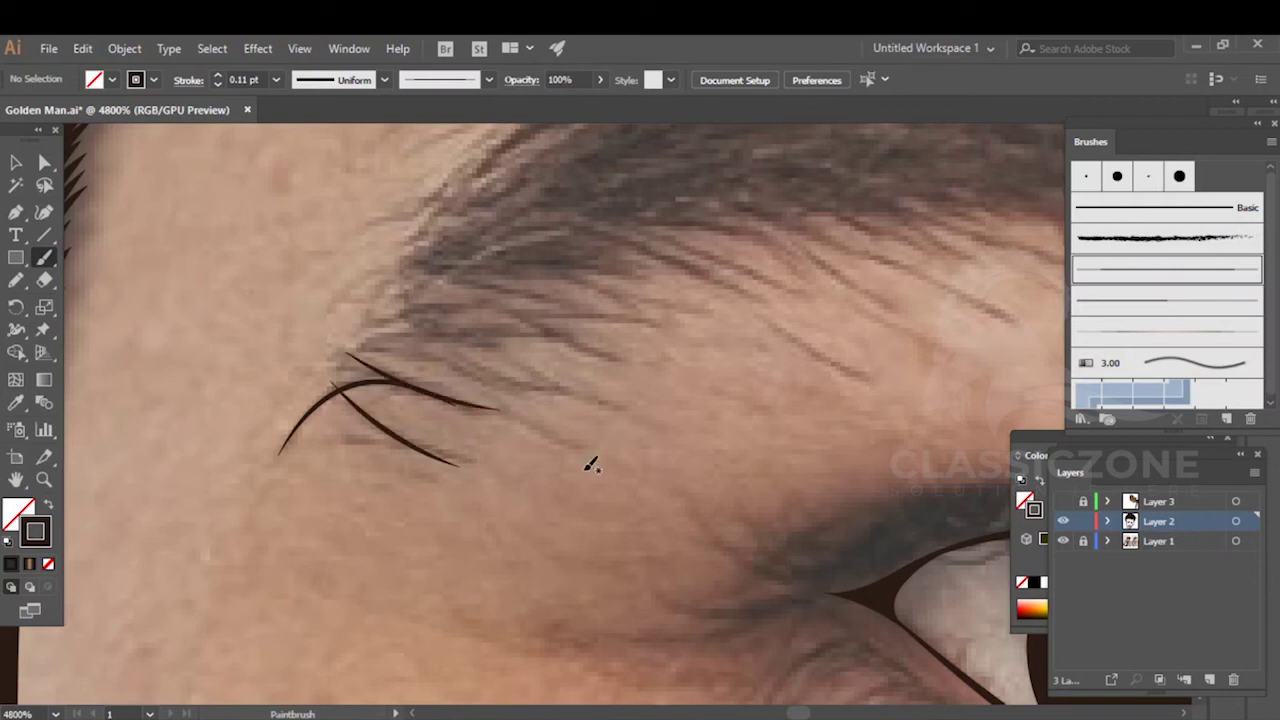
mouse_move(578, 445)
mouse_down()
mouse_move(427, 375)
mouse_move(397, 336)
mouse_up()
drag(500, 354, 335, 378)
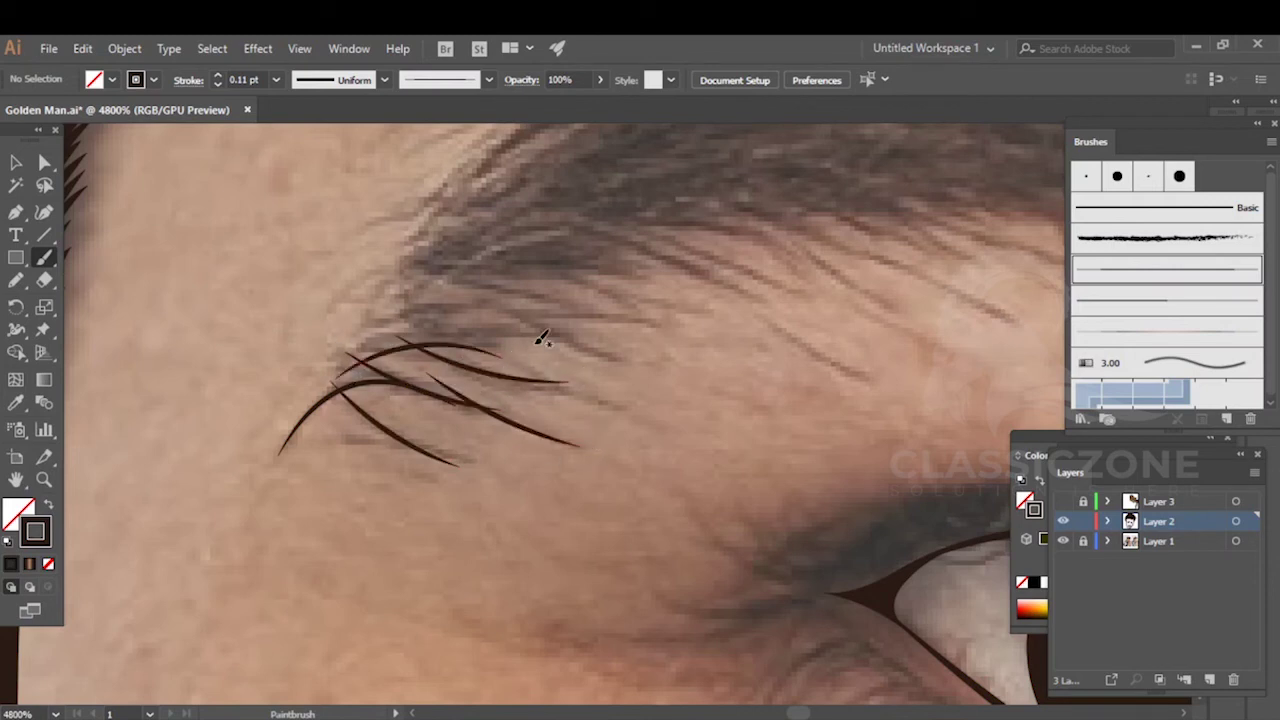
mouse_move(474, 333)
mouse_down()
mouse_move(350, 358)
mouse_move(497, 427)
mouse_up()
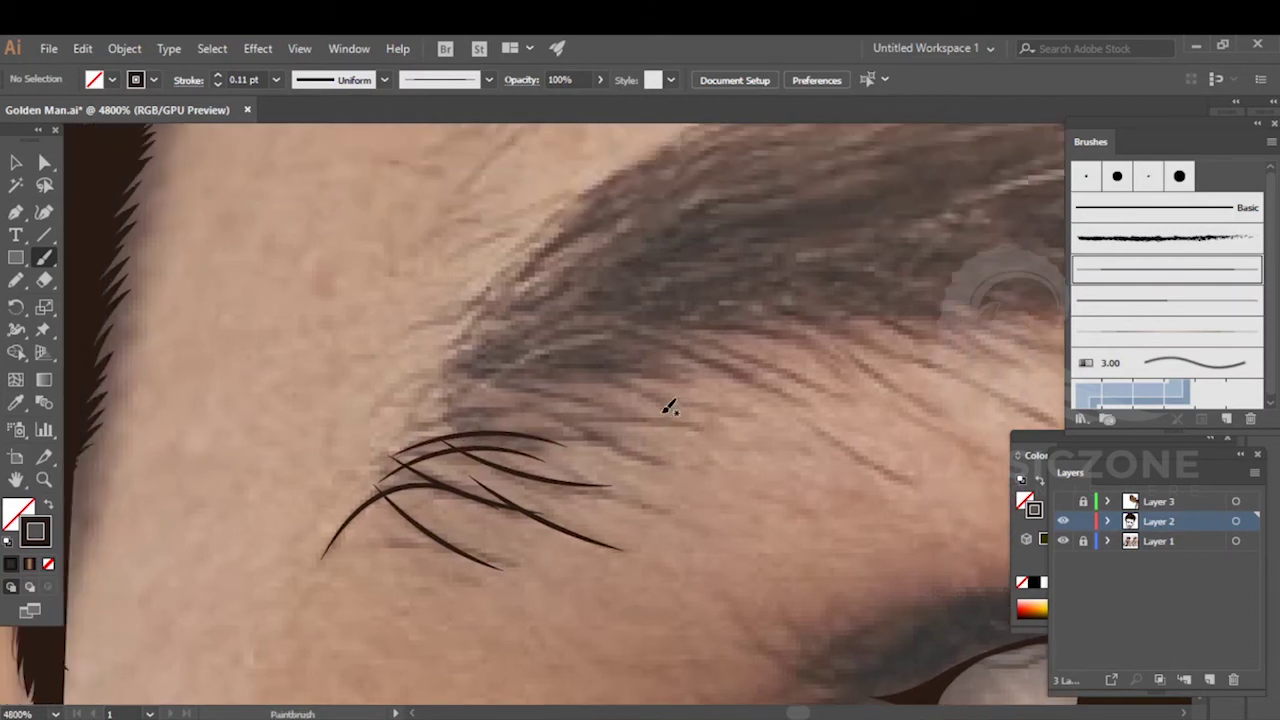
- Layer short arched hairs upward along the left eyebrow's outer tail, with one longer hair slanting down across them
drag(638, 456, 497, 374)
drag(566, 441, 408, 432)
mouse_move(595, 408)
mouse_down()
mouse_move(400, 434)
mouse_move(651, 398)
mouse_up()
drag(555, 361, 500, 442)
drag(625, 445, 398, 458)
drag(578, 447, 620, 451)
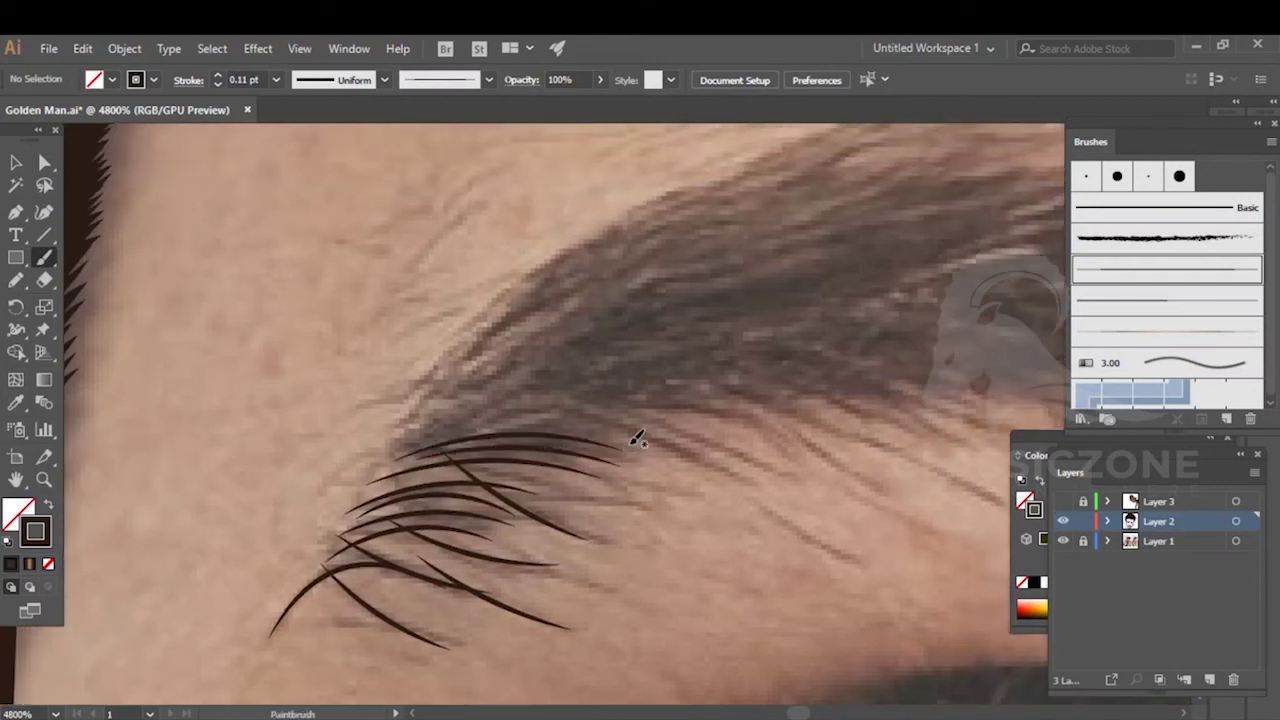
- Paint longer arched hairs above the tail group, sweeping from the eyebrow's outer edge inward along its lower edge
drag(392, 459, 622, 442)
drag(590, 405, 520, 417)
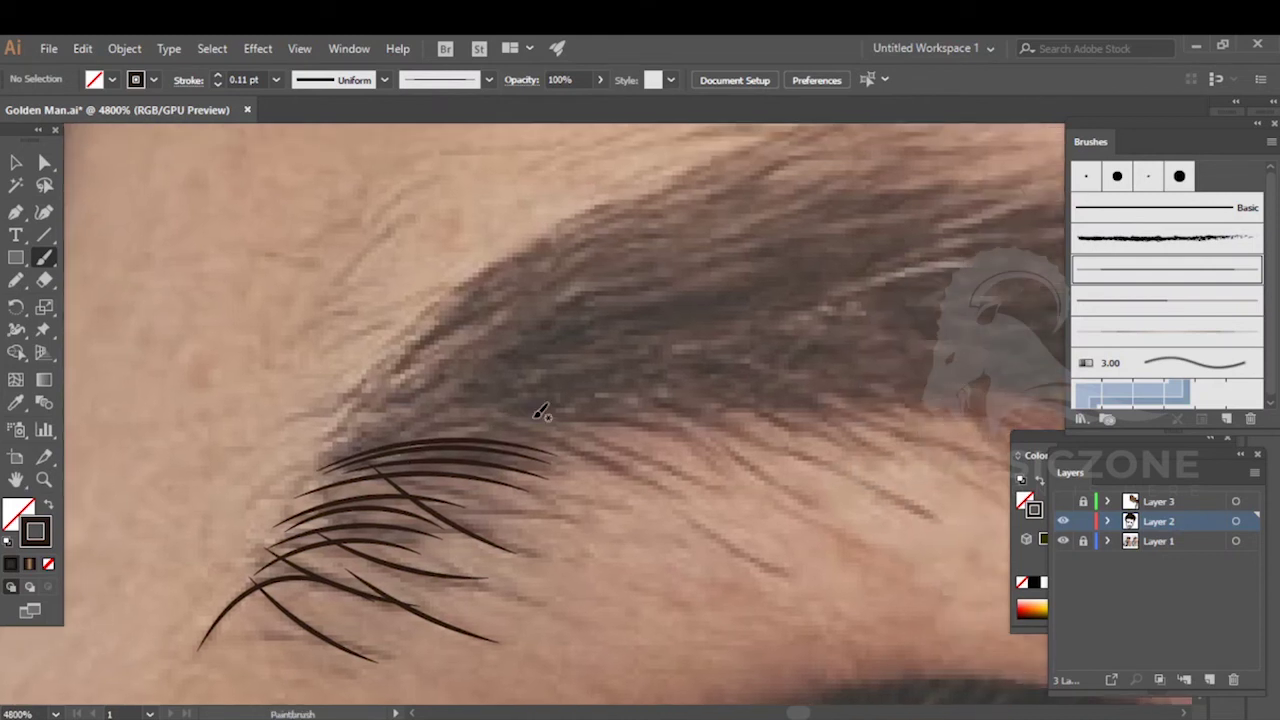
drag(540, 412, 640, 420)
drag(329, 454, 660, 421)
drag(386, 419, 323, 503)
drag(557, 467, 688, 490)
drag(315, 469, 300, 542)
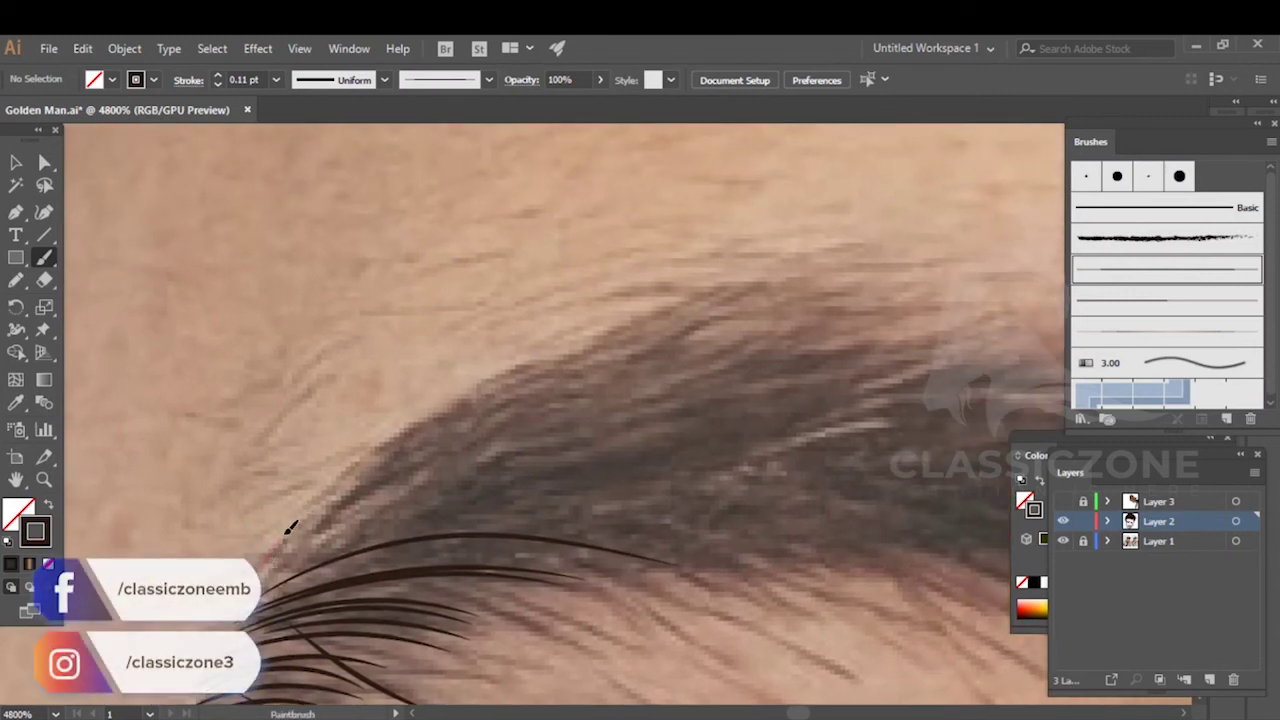
- Paint long arching hairs fanning from the left eyebrow's upper outer edge down to its outer tip
drag(500, 397, 280, 566)
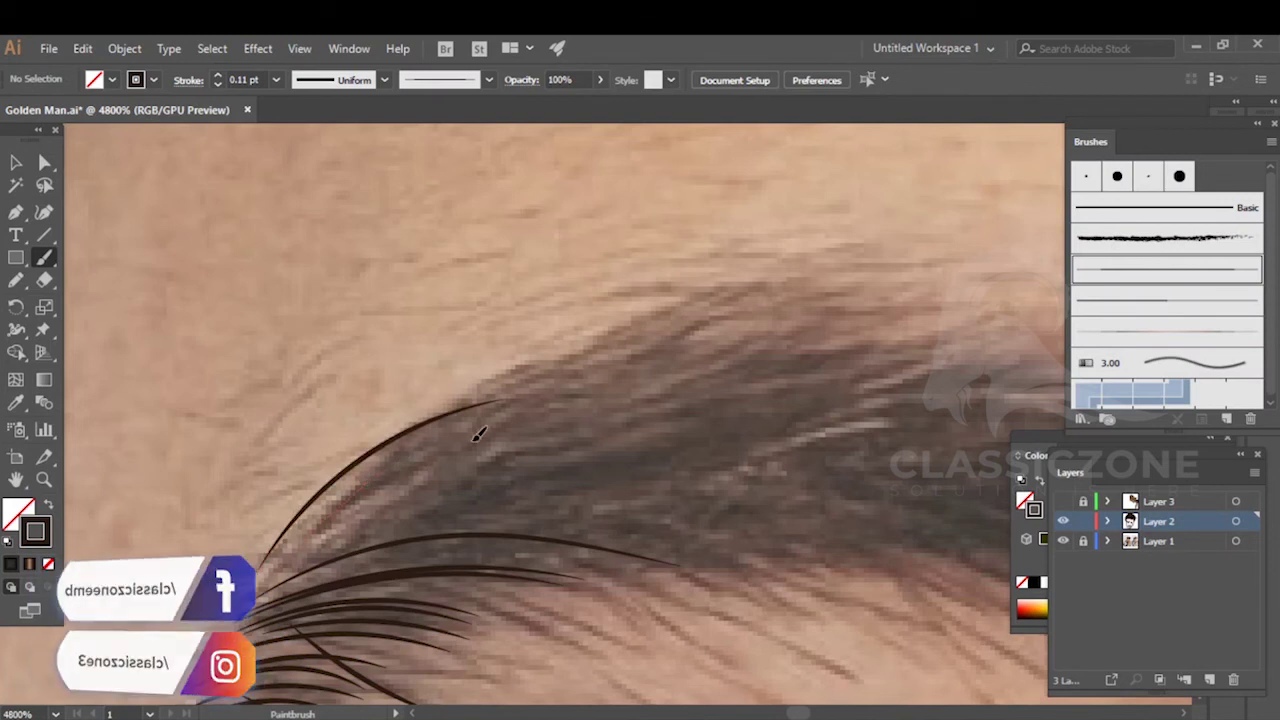
drag(520, 435, 267, 581)
drag(555, 481, 319, 556)
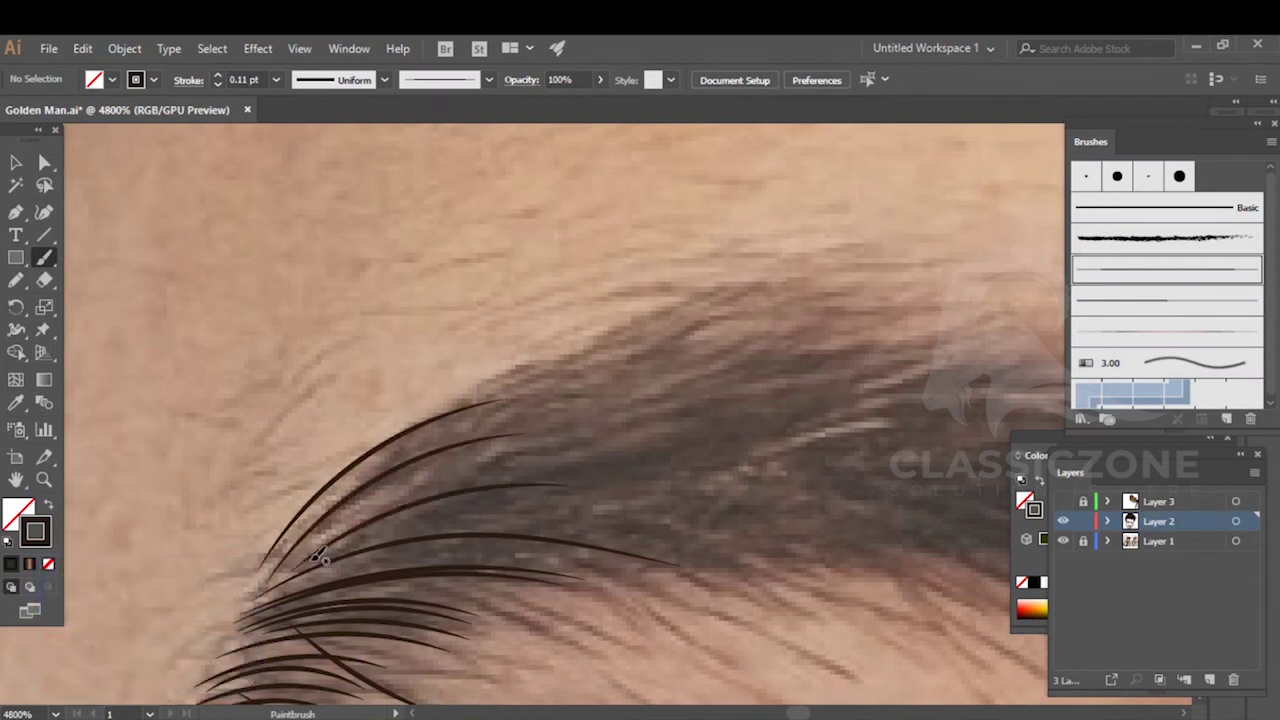
mouse_move(607, 504)
mouse_down()
mouse_move(307, 535)
mouse_move(303, 546)
mouse_up()
drag(545, 458, 298, 553)
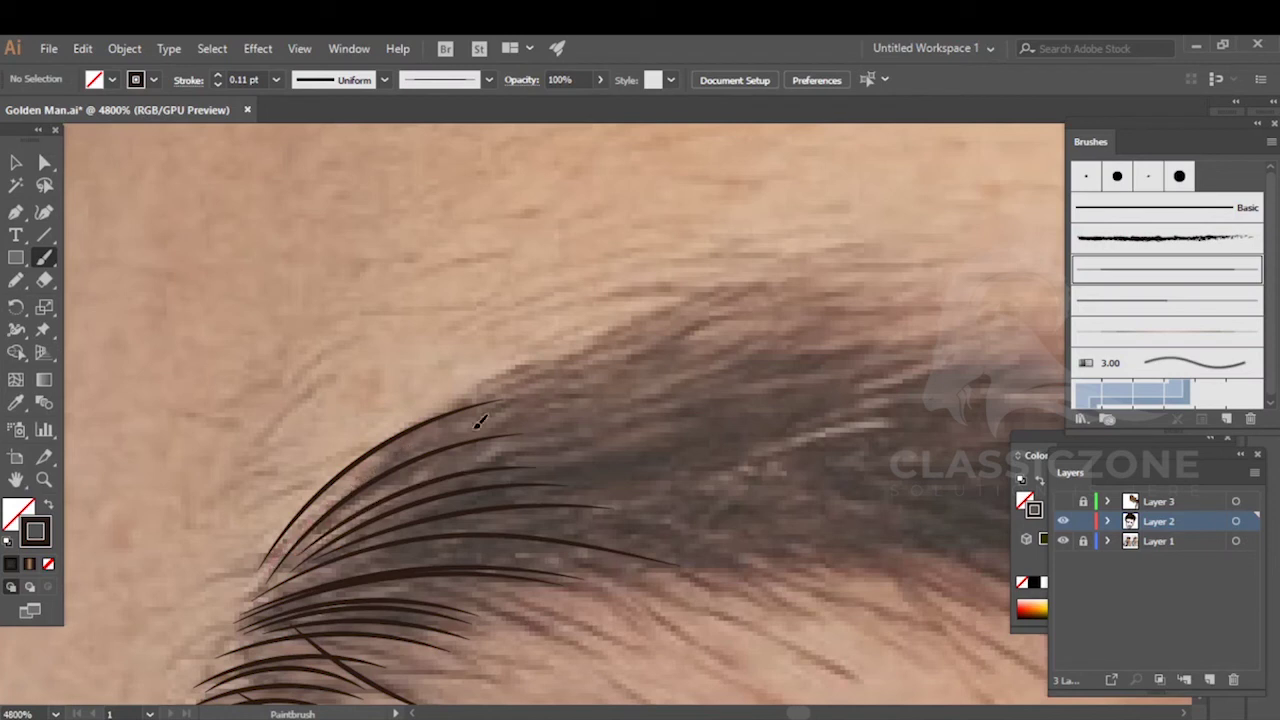
- Fill the gaps inside the outer fan of the left eyebrow with additional fine arched hairs
drag(462, 427, 506, 403)
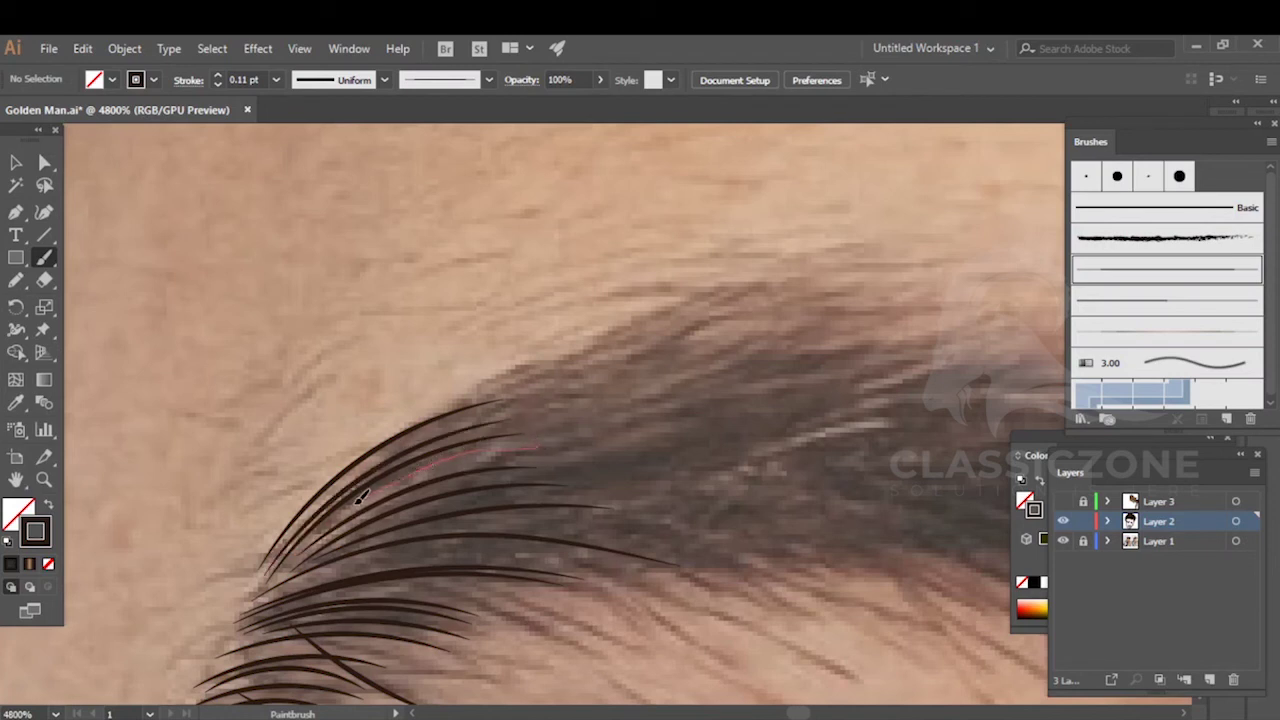
drag(295, 560, 296, 560)
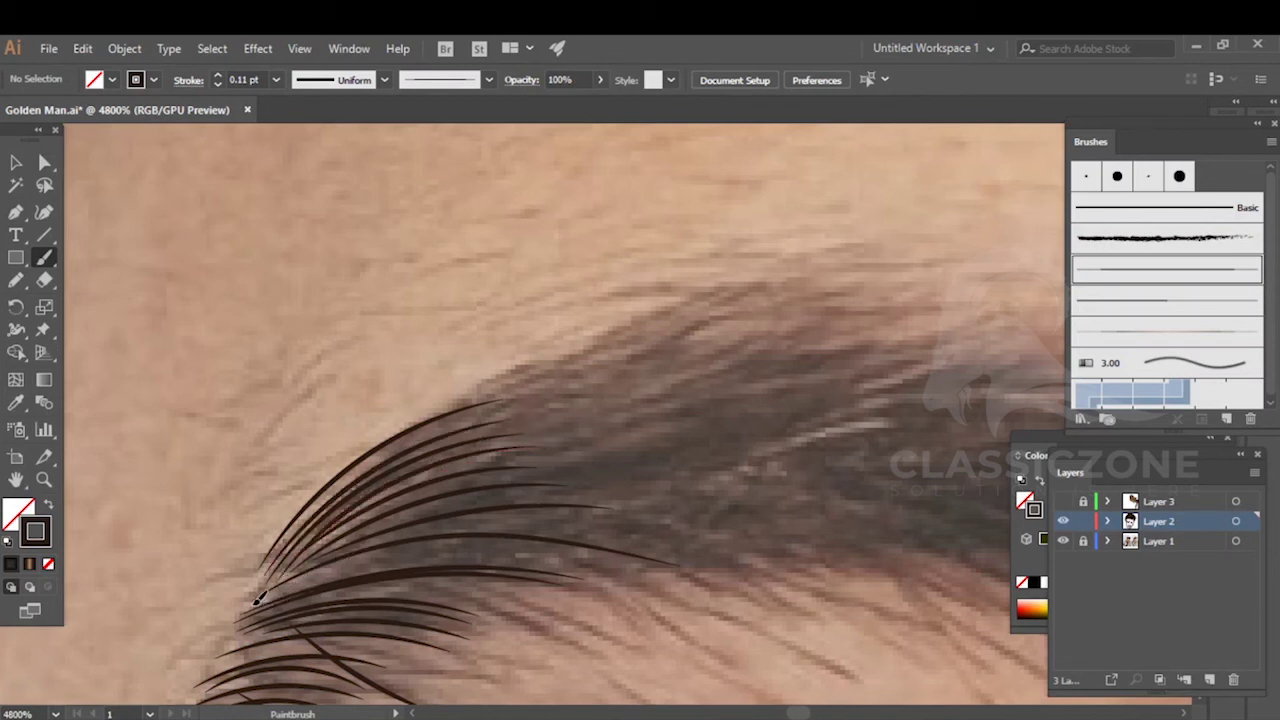
drag(640, 571, 640, 571)
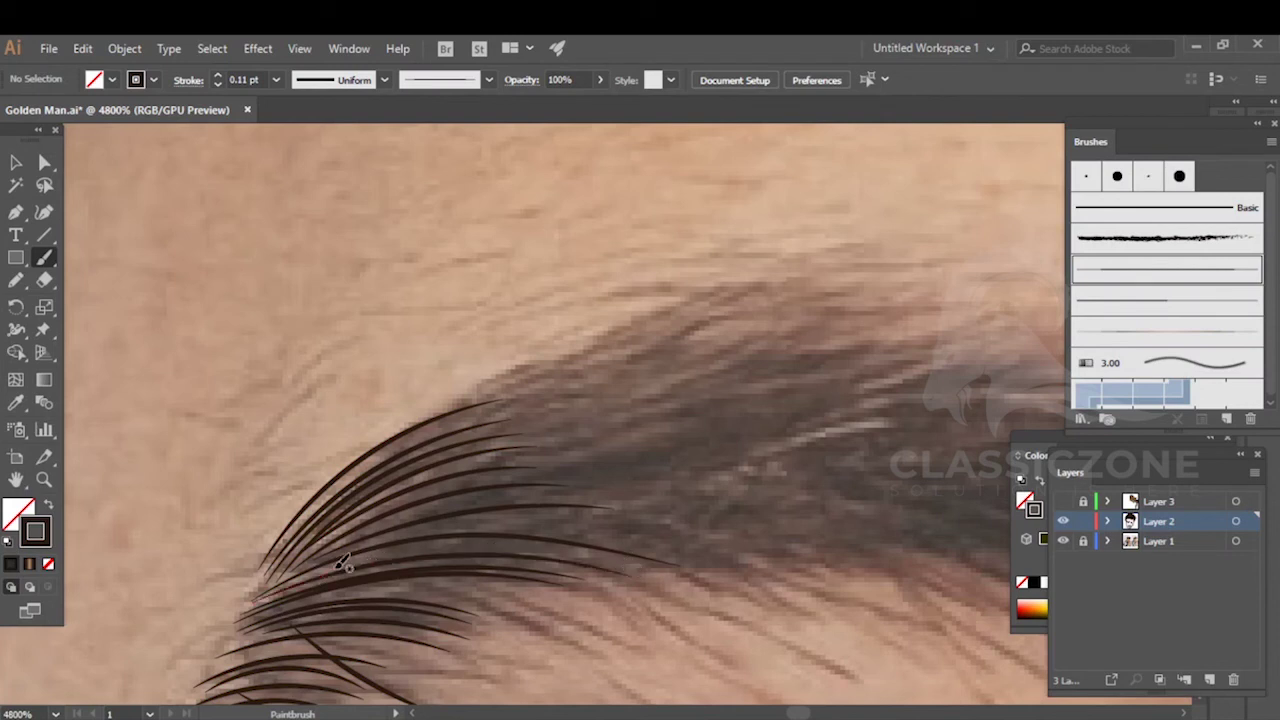
mouse_move(322, 566)
mouse_down()
mouse_move(543, 528)
mouse_move(663, 533)
mouse_up()
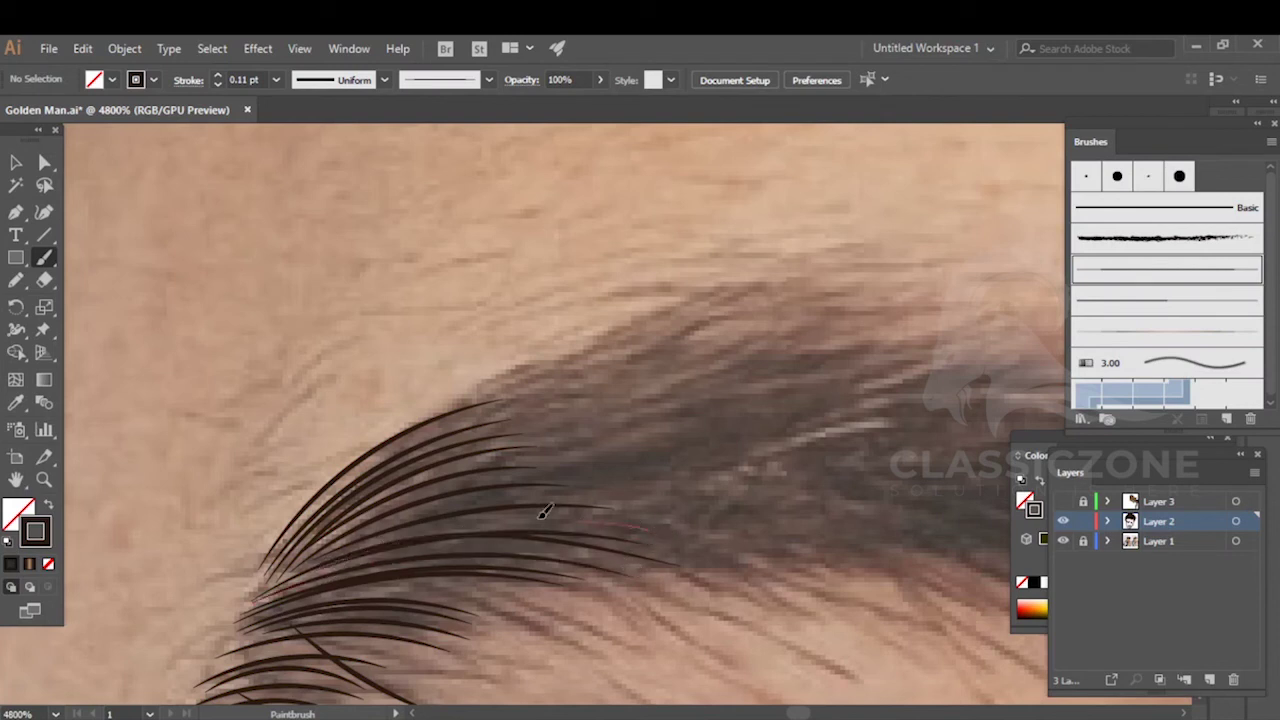
drag(366, 541, 366, 541)
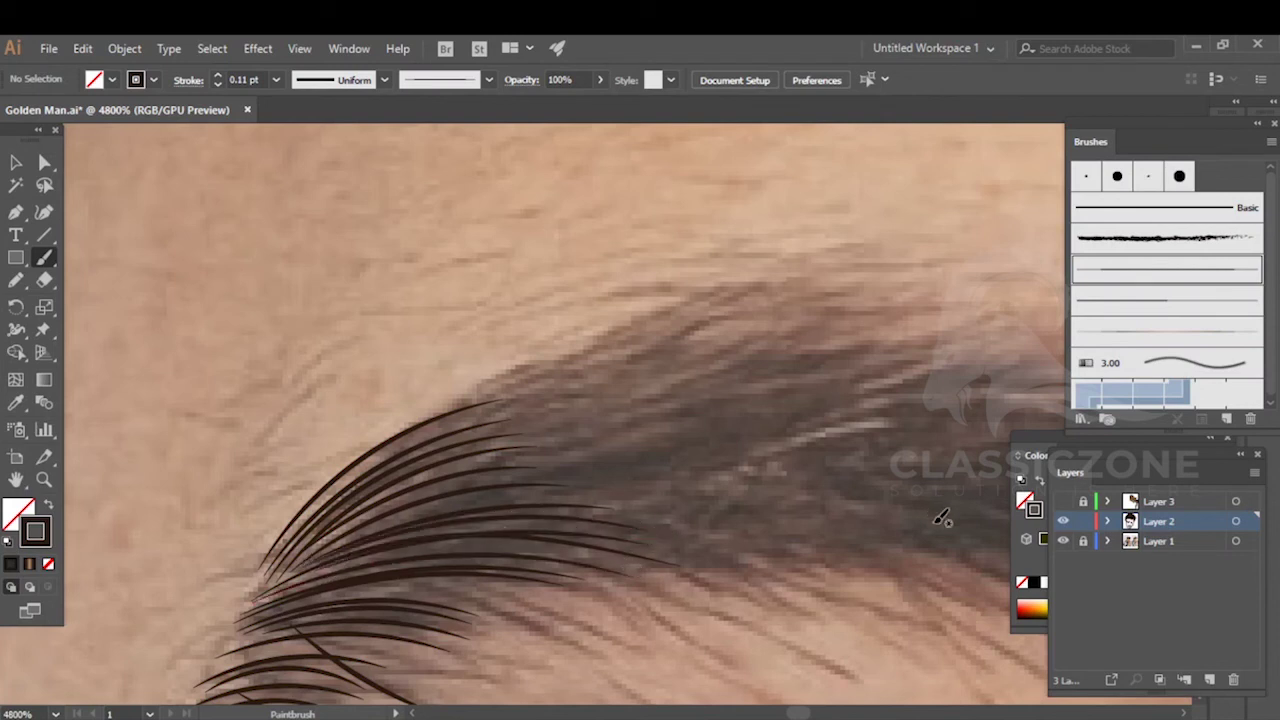
- Check the outer eyebrow hairs with the Layer 1 reference photo hidden, and show the photo again
click(1063, 540)
scroll(686, 549, down, 4)
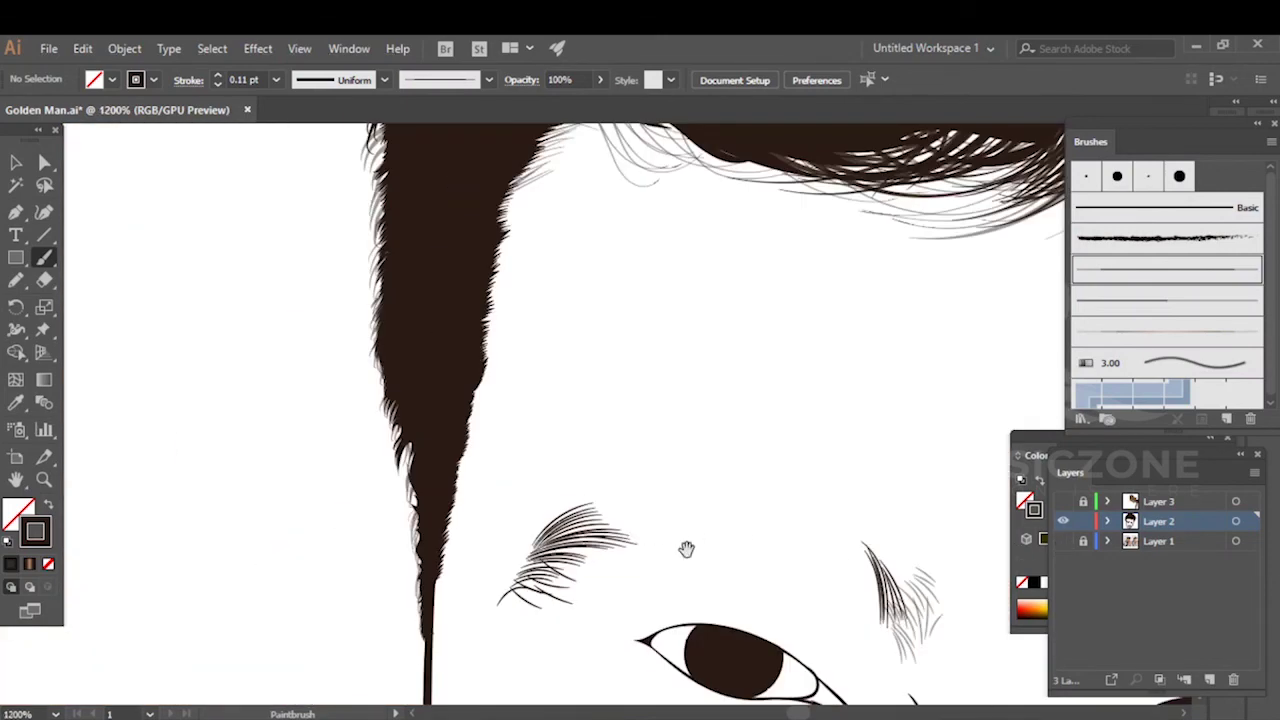
drag(686, 549, 523, 431)
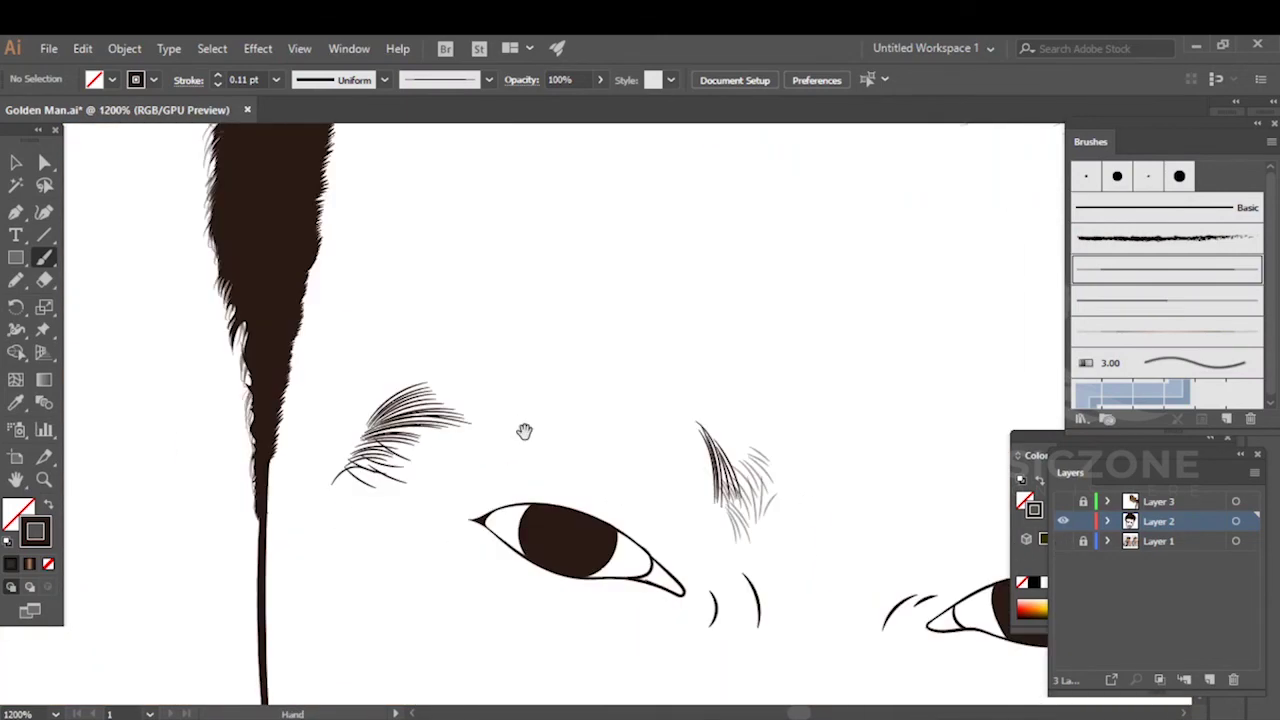
click(1063, 540)
- Extend the outer hair group inward with long, closely spaced hairs curving down to the eyebrow's lower edge
scroll(490, 404, up, 3)
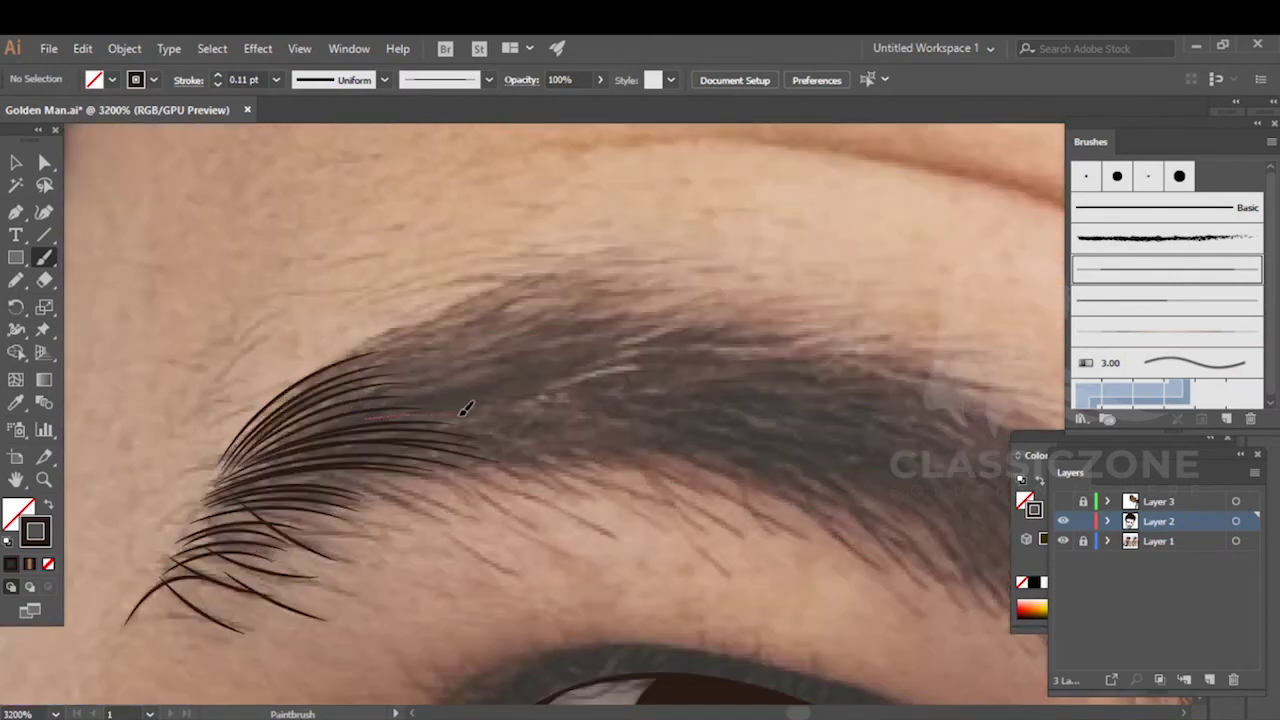
drag(596, 437, 597, 438)
drag(386, 423, 596, 453)
drag(364, 418, 590, 450)
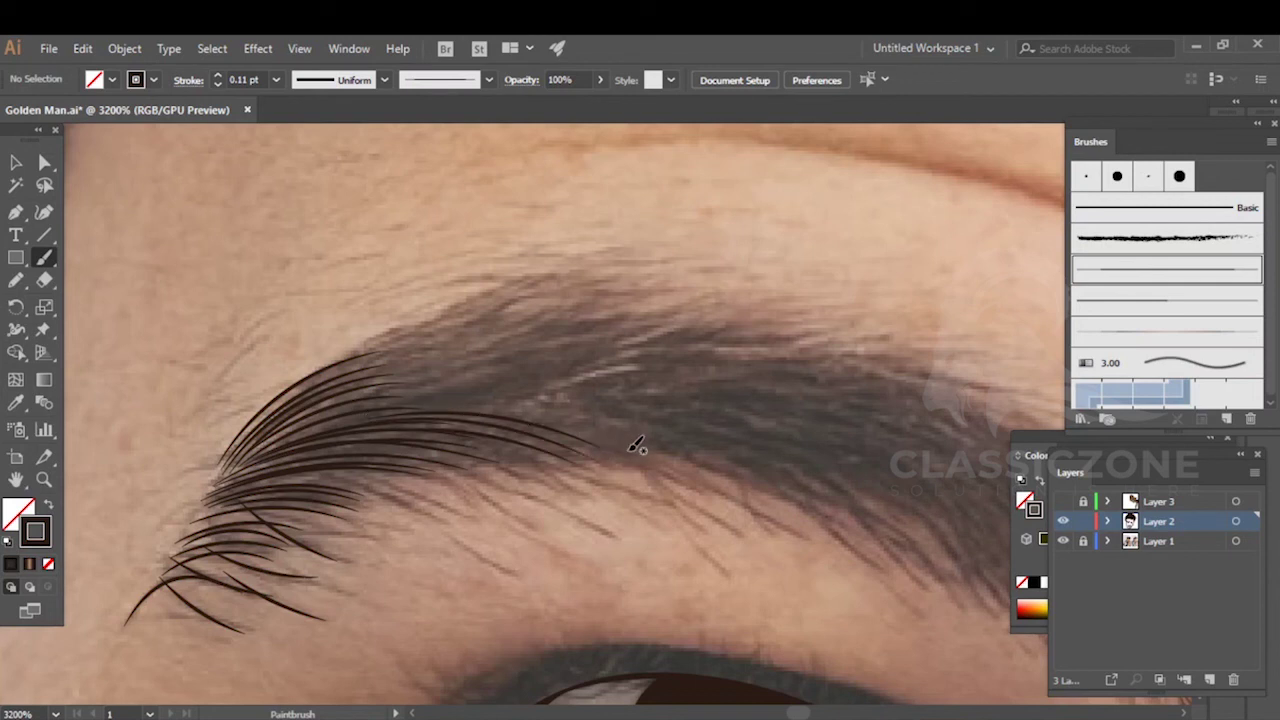
drag(352, 416, 624, 450)
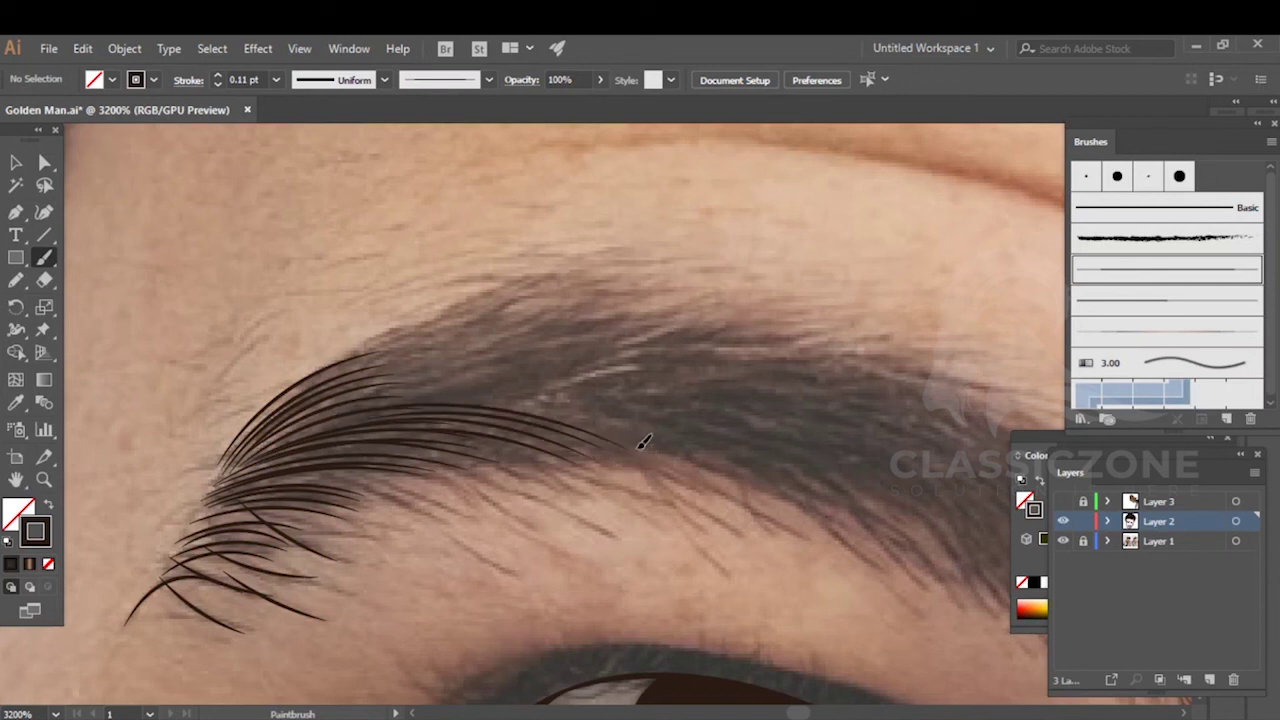
drag(499, 396, 335, 412)
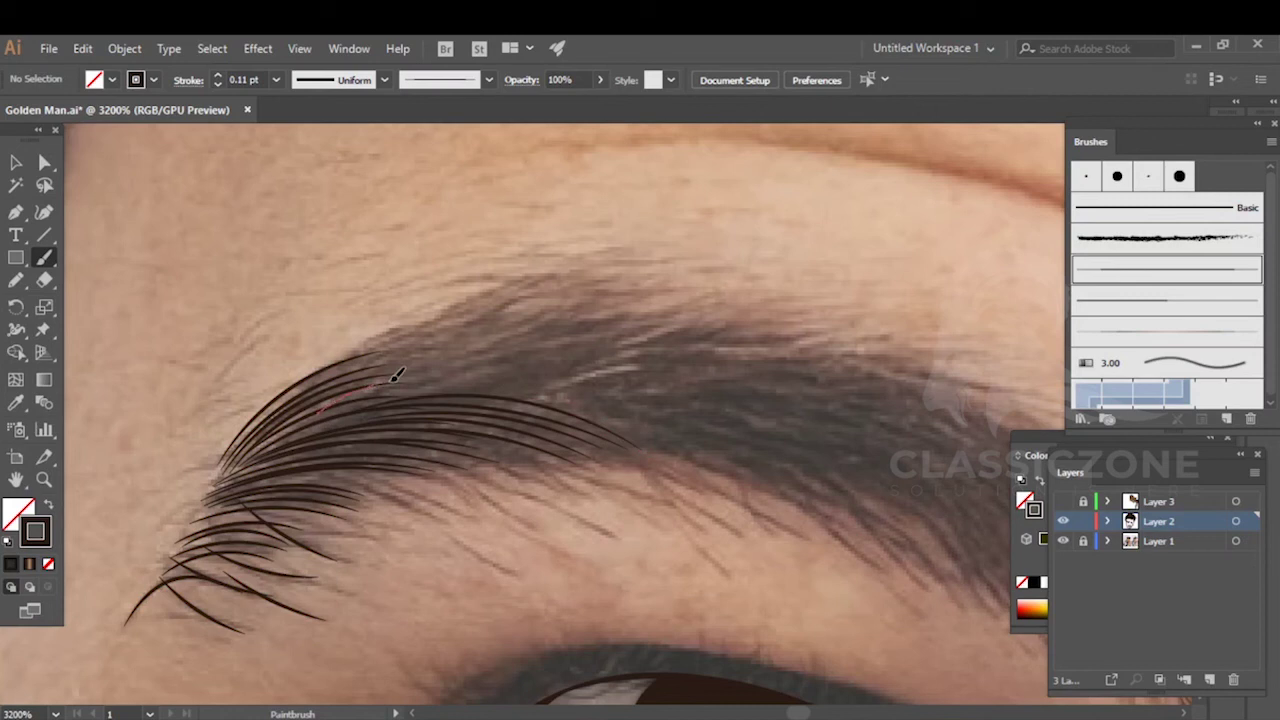
- Paint long hairs following the upper edge of the left eyebrow's outer part, undoing a misplaced stroke
drag(547, 356, 675, 313)
key(space)
mouse_move(475, 352)
mouse_down()
mouse_move(534, 437)
mouse_move(420, 446)
mouse_up()
key(ctrl+z)
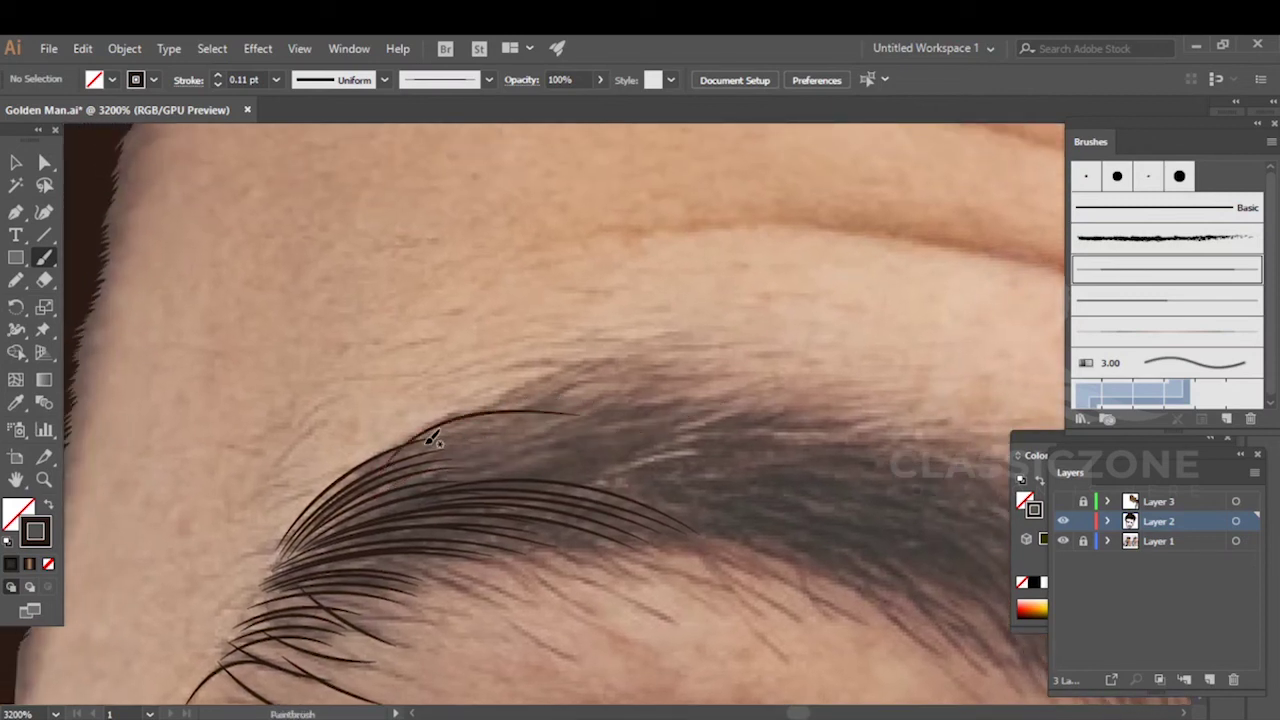
drag(518, 401, 600, 388)
mouse_move(402, 473)
mouse_down()
mouse_move(563, 414)
mouse_move(596, 416)
mouse_move(480, 465)
mouse_move(587, 437)
mouse_move(634, 402)
mouse_up()
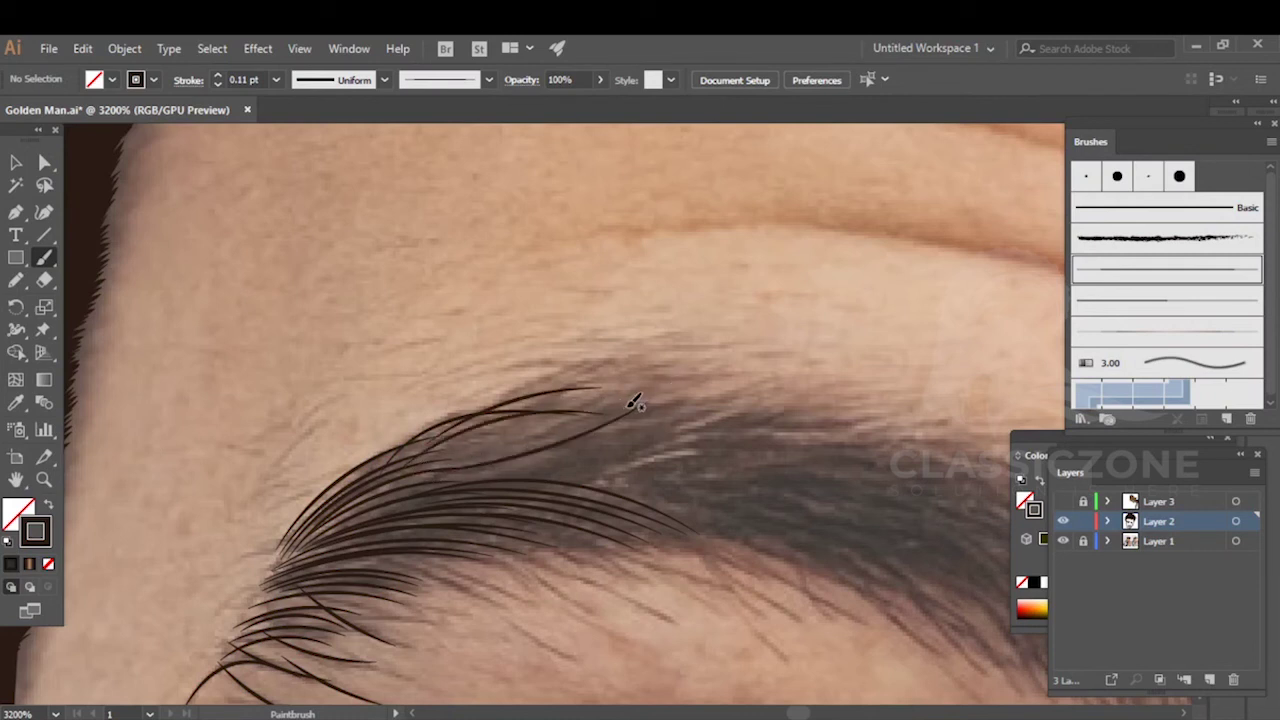
- Add upward-sweeping hairs from the eyebrow's centre line to its upper edge, progressing toward the middle of the brow
drag(400, 464, 617, 392)
drag(406, 466, 604, 380)
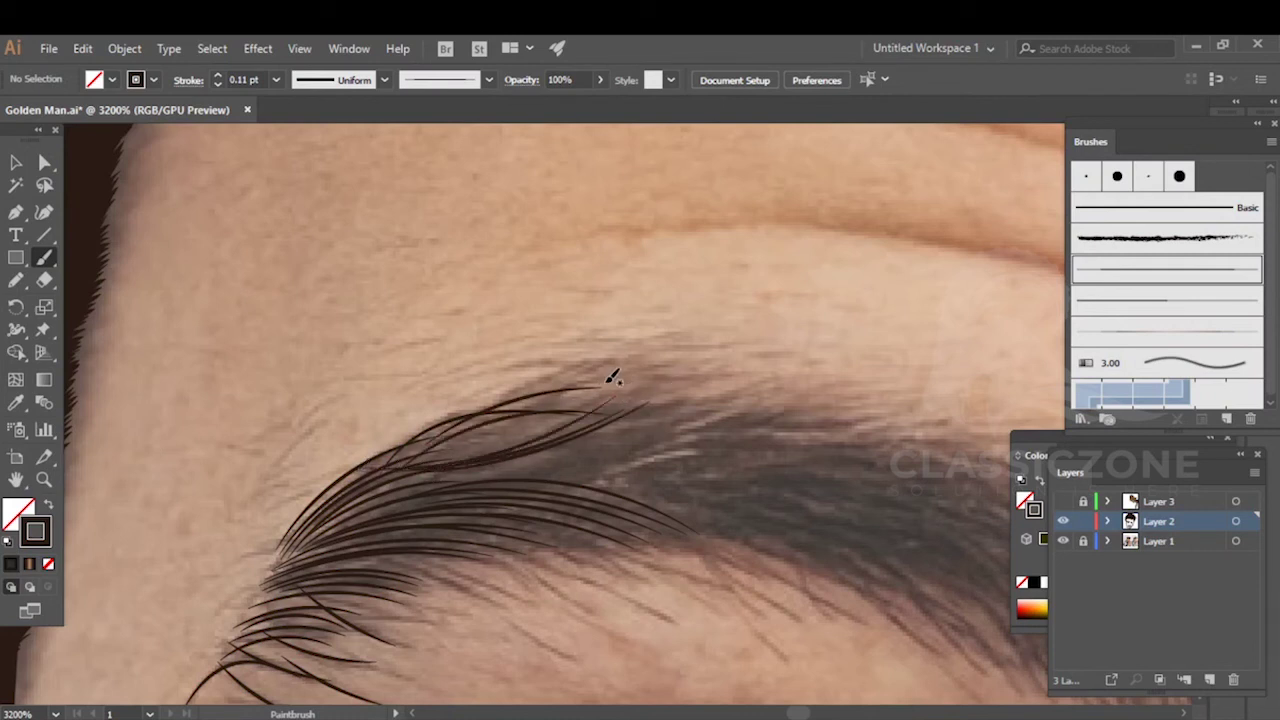
drag(400, 466, 604, 390)
drag(470, 478, 690, 412)
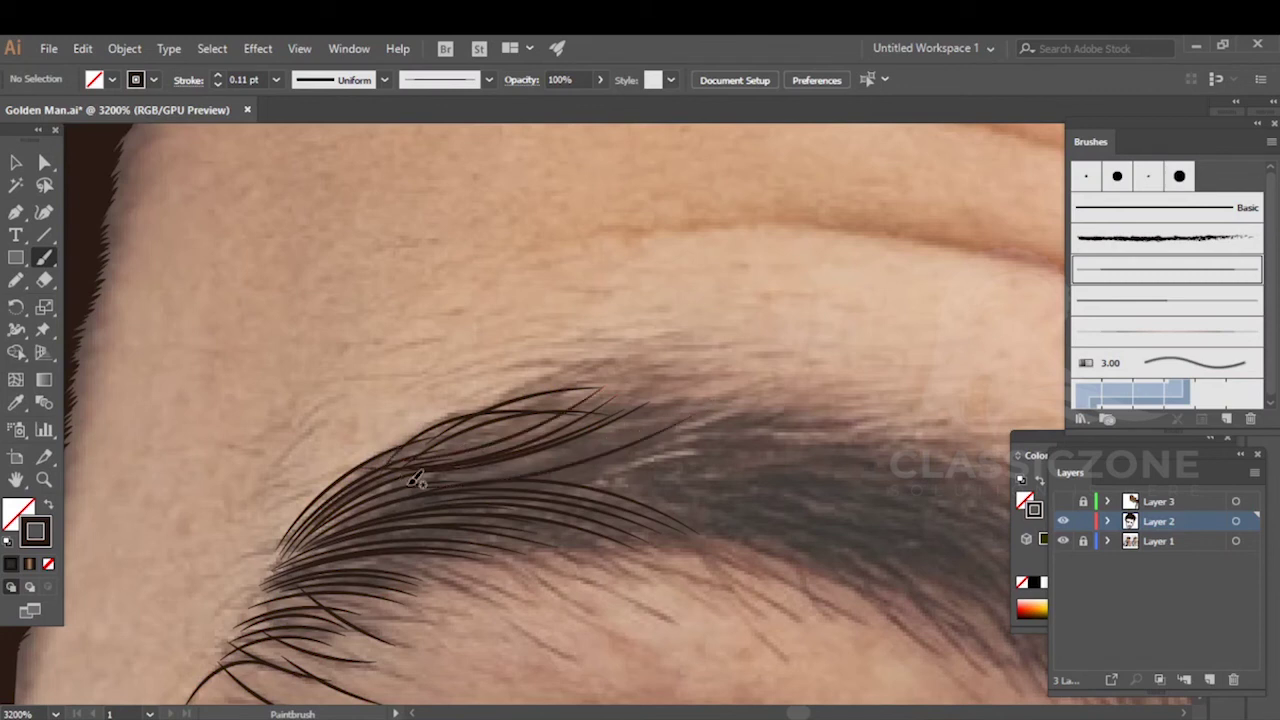
drag(440, 480, 684, 400)
drag(550, 478, 760, 419)
- Paint long downward-curving hairs from the eyebrow's centre line along its lower edge toward the middle of the brow
drag(596, 489, 912, 611)
key(space)
mouse_move(893, 588)
mouse_down()
mouse_move(582, 461)
mouse_move(645, 496)
mouse_up()
key(space)
drag(594, 458, 717, 450)
scroll(586, 414, up, 1)
drag(586, 414, 634, 445)
drag(417, 445, 415, 446)
mouse_move(897, 539)
mouse_down()
mouse_move(716, 479)
mouse_move(438, 463)
mouse_up()
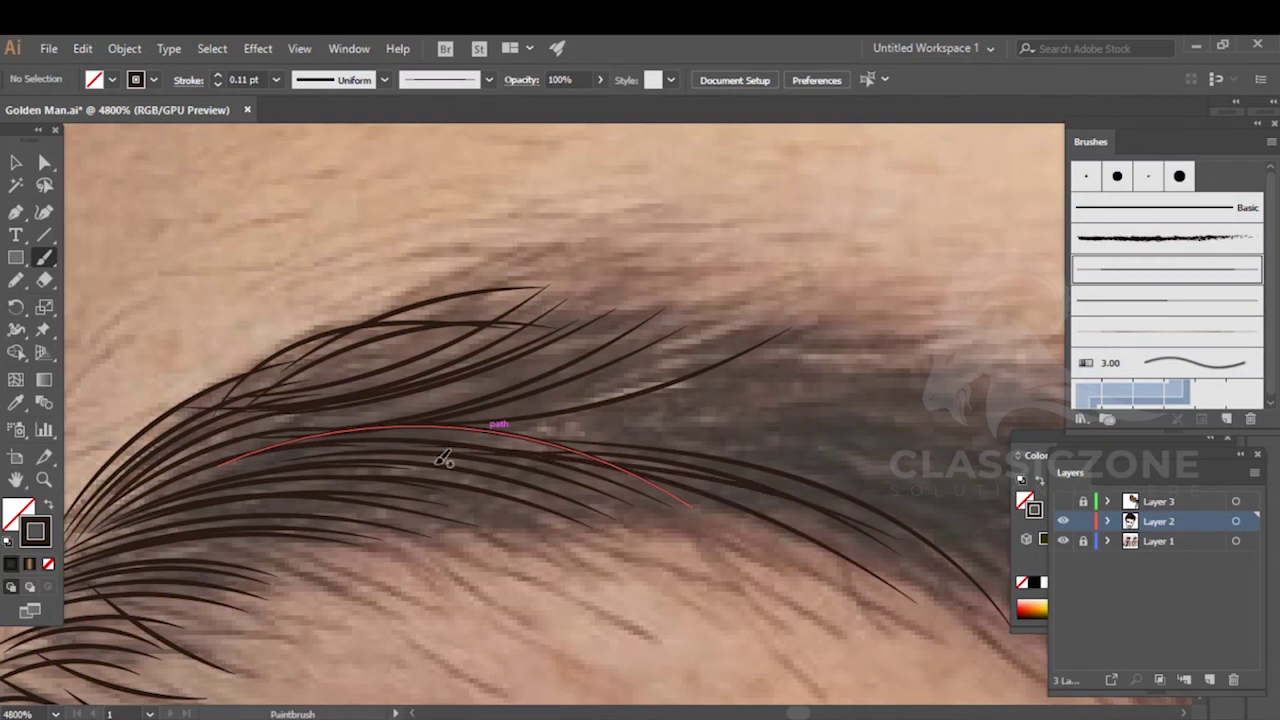
- Thicken the lower half of the outer eyebrow with fine hairs curving down between the existing strokes
key(space)
drag(540, 490, 723, 415)
mouse_move(842, 478)
mouse_down()
mouse_move(658, 406)
mouse_move(470, 371)
mouse_up()
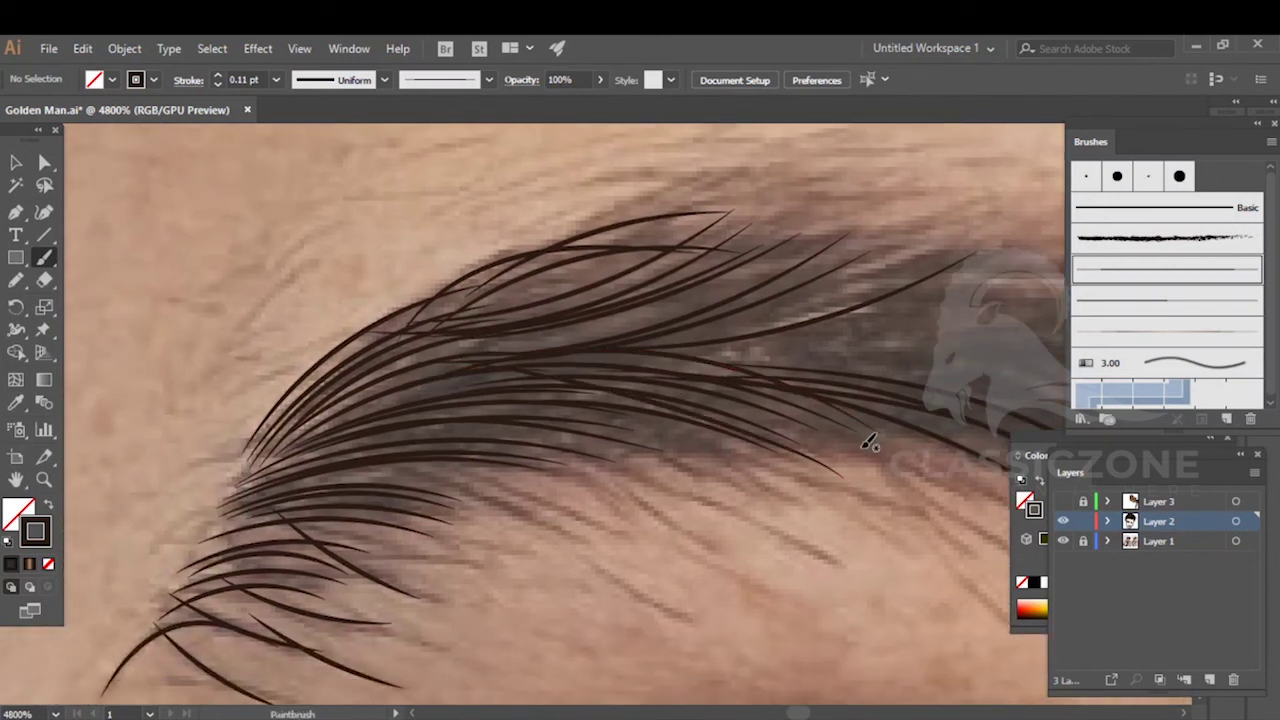
drag(651, 378, 548, 375)
drag(434, 404, 422, 405)
mouse_move(735, 461)
mouse_down()
mouse_move(646, 424)
mouse_move(412, 398)
mouse_up()
drag(691, 467, 425, 411)
mouse_move(624, 463)
mouse_down()
mouse_move(569, 443)
mouse_move(373, 429)
mouse_up()
- Review the left eyebrow's hairs against the whole portrait, toggling the Layer 1 reference photo
scroll(735, 467, down, 3)
key(space)
drag(943, 470, 757, 424)
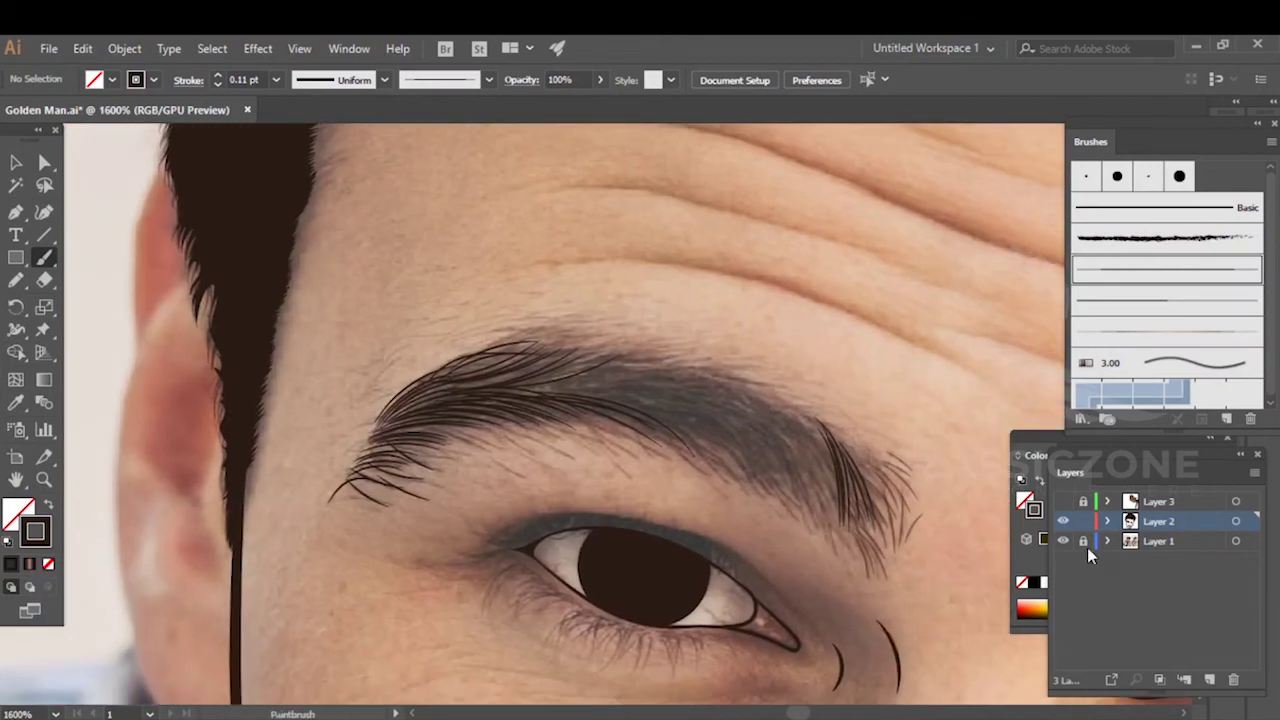
click(1063, 541)
scroll(520, 414, down, 5)
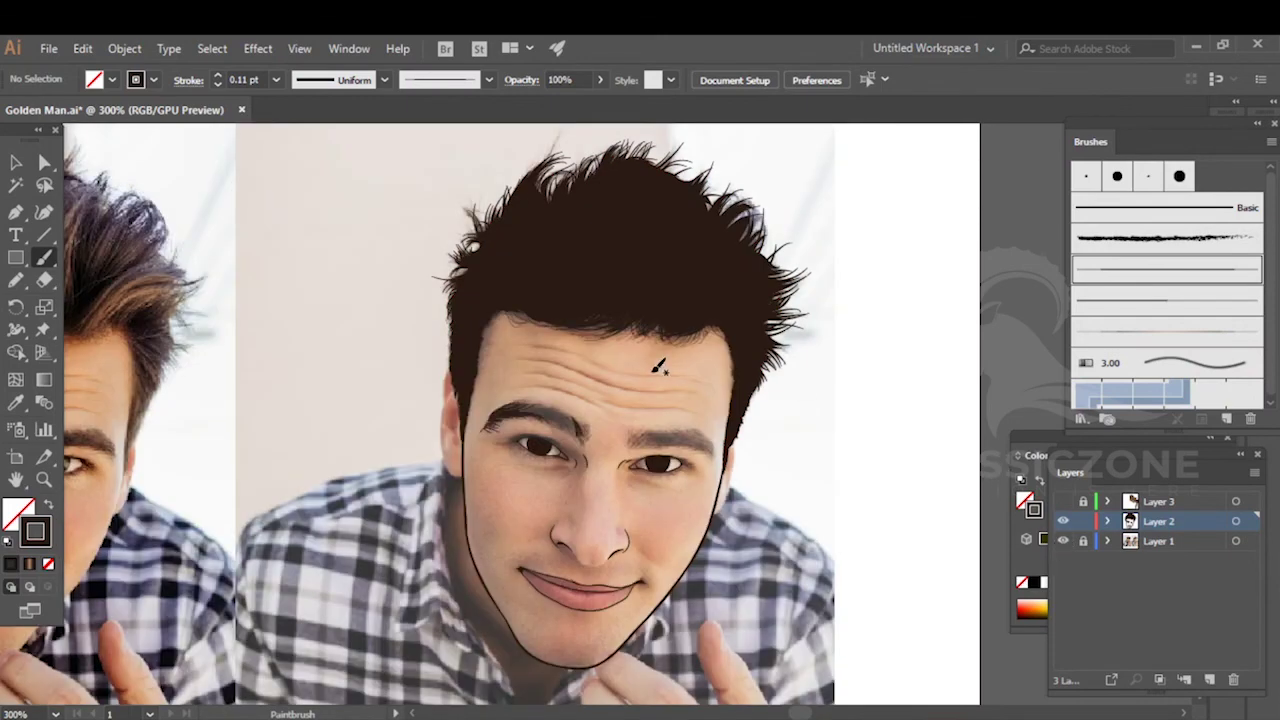
scroll(543, 405, up, 10)
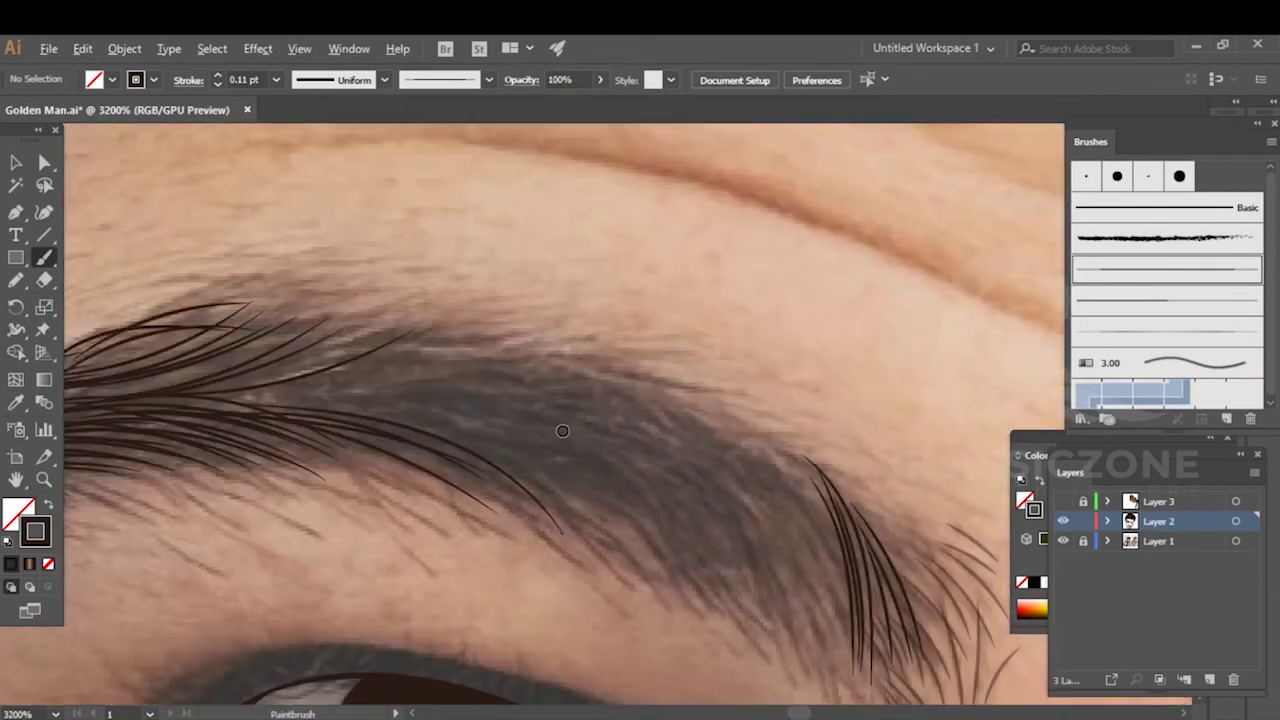
- Add upward-sweeping hairs between the existing ones along the middle of the left eyebrow, continuing toward its inner part
scroll(214, 300, up, 1)
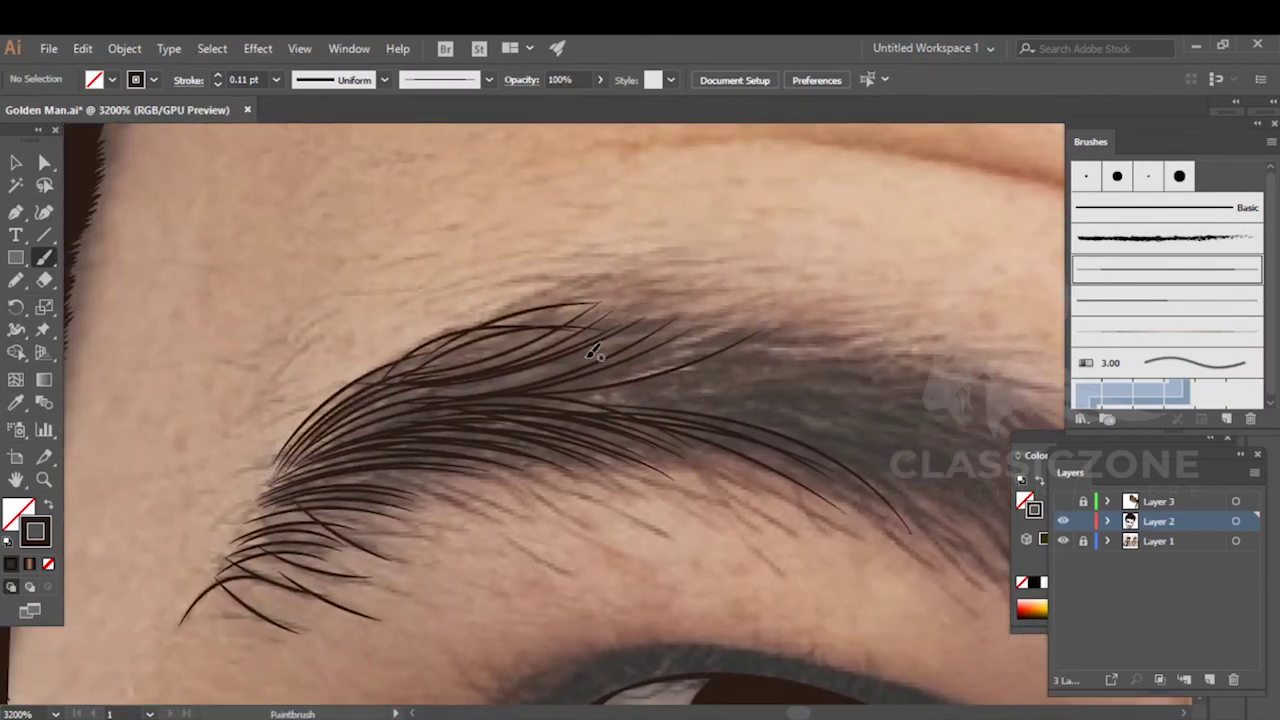
drag(380, 425, 305, 438)
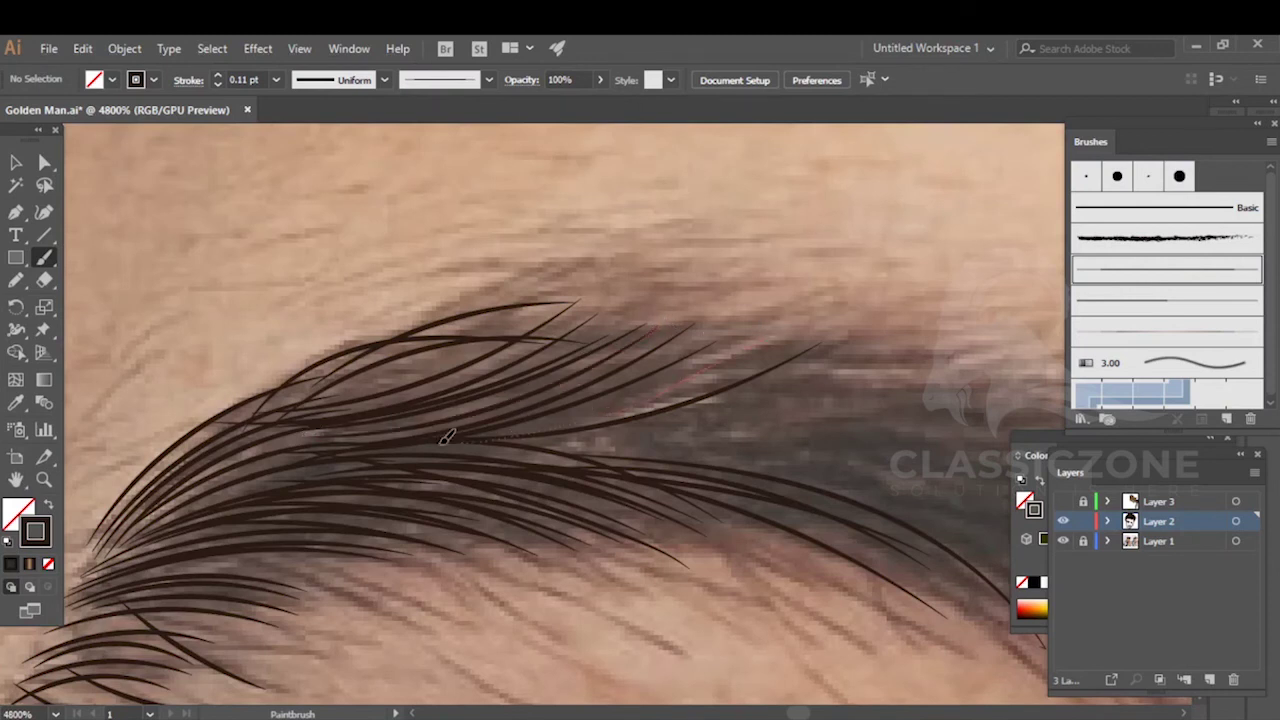
drag(460, 442, 456, 442)
drag(703, 385, 571, 374)
mouse_move(530, 413)
mouse_down()
mouse_move(431, 427)
mouse_move(320, 463)
mouse_up()
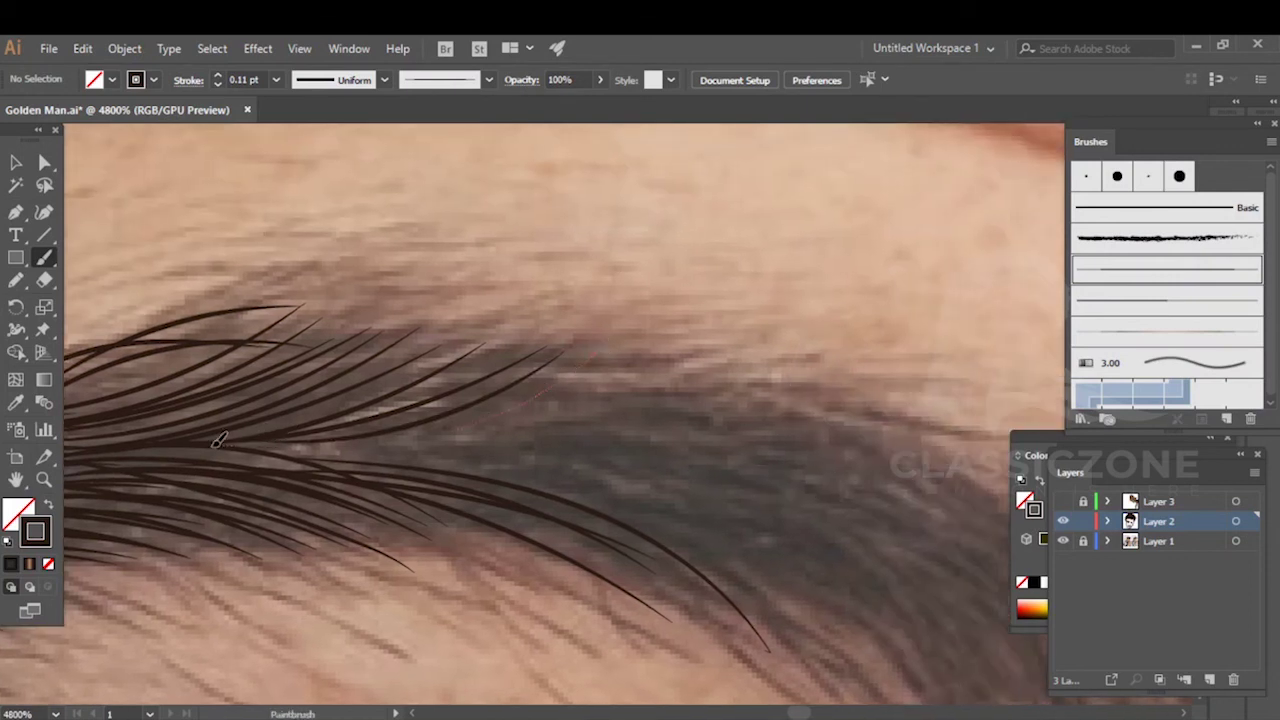
drag(646, 375, 515, 416)
drag(592, 396, 472, 349)
- Paint long arched hairs across the eyebrow's middle toward its inner end, with short upward hairs at their base
drag(840, 387, 880, 403)
drag(920, 480, 918, 481)
drag(774, 390, 900, 432)
drag(778, 377, 880, 412)
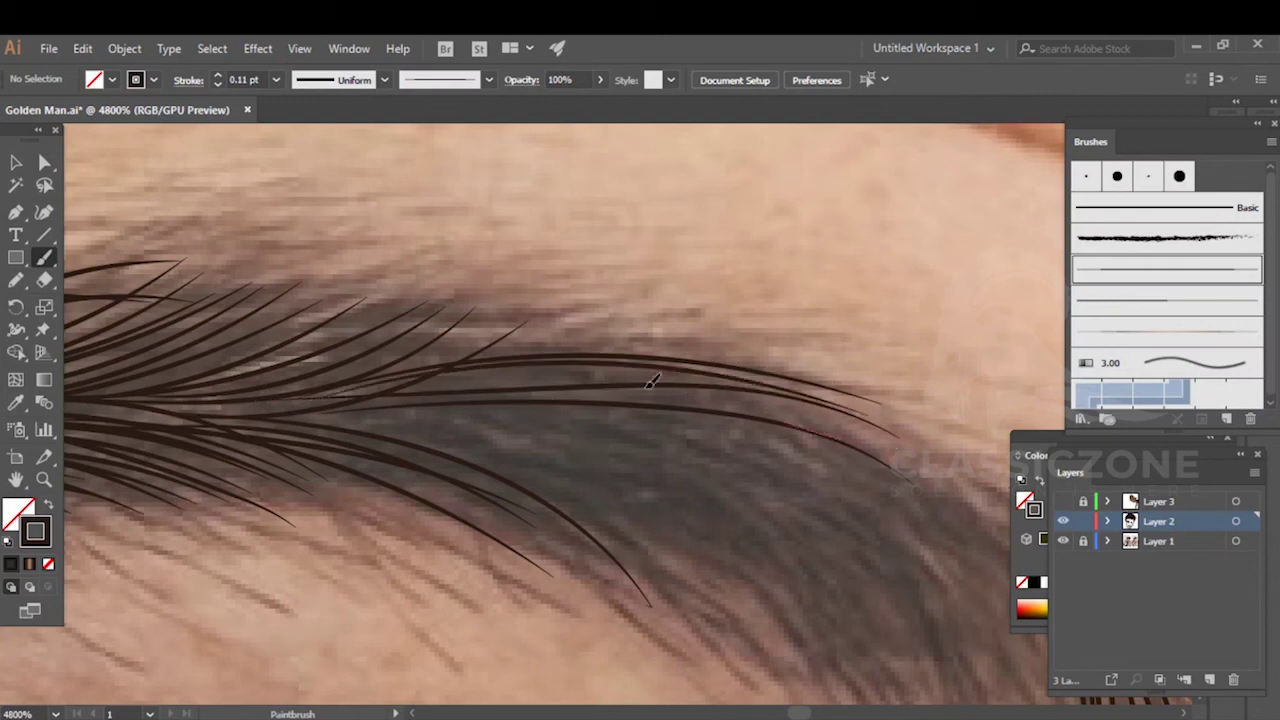
drag(289, 391, 286, 392)
mouse_move(500, 385)
mouse_down()
mouse_move(394, 366)
mouse_move(691, 466)
mouse_up()
drag(783, 415, 508, 485)
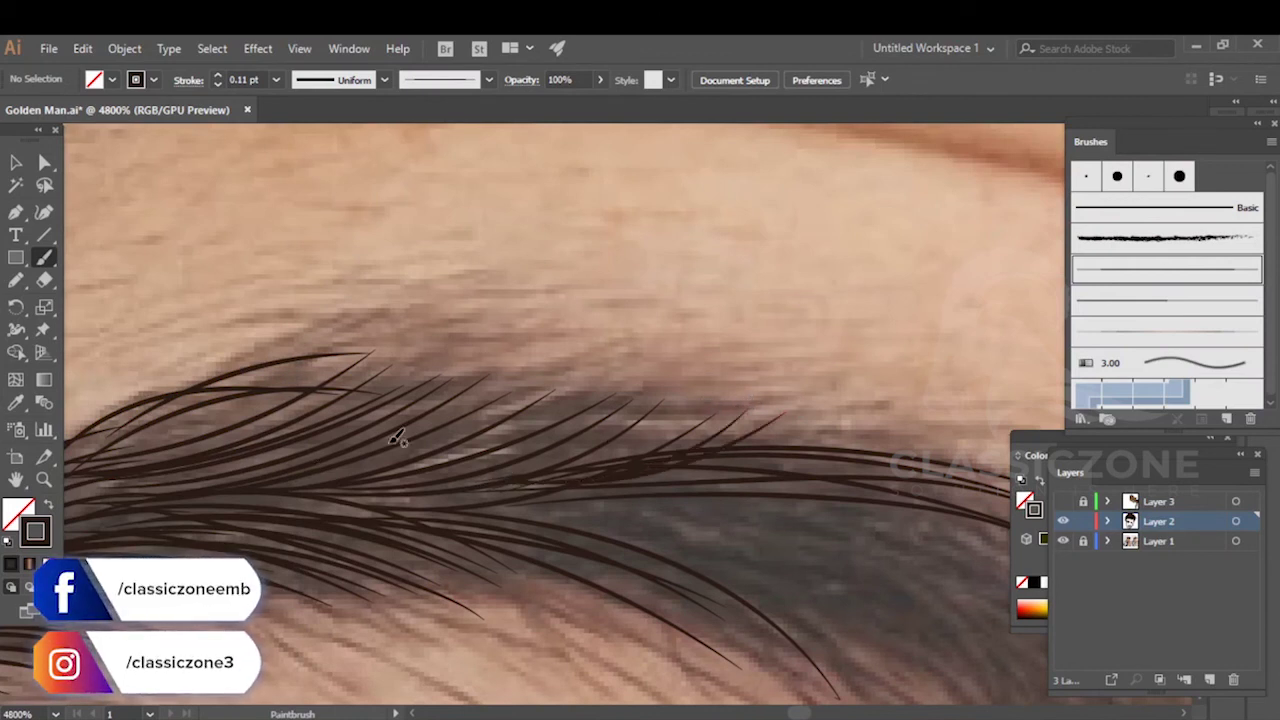
- Paint upward-sweeping fine hairs between the existing ones along the upper middle of the left eyebrow
mouse_move(848, 433)
mouse_down()
mouse_move(720, 423)
mouse_move(448, 468)
mouse_move(546, 483)
mouse_up()
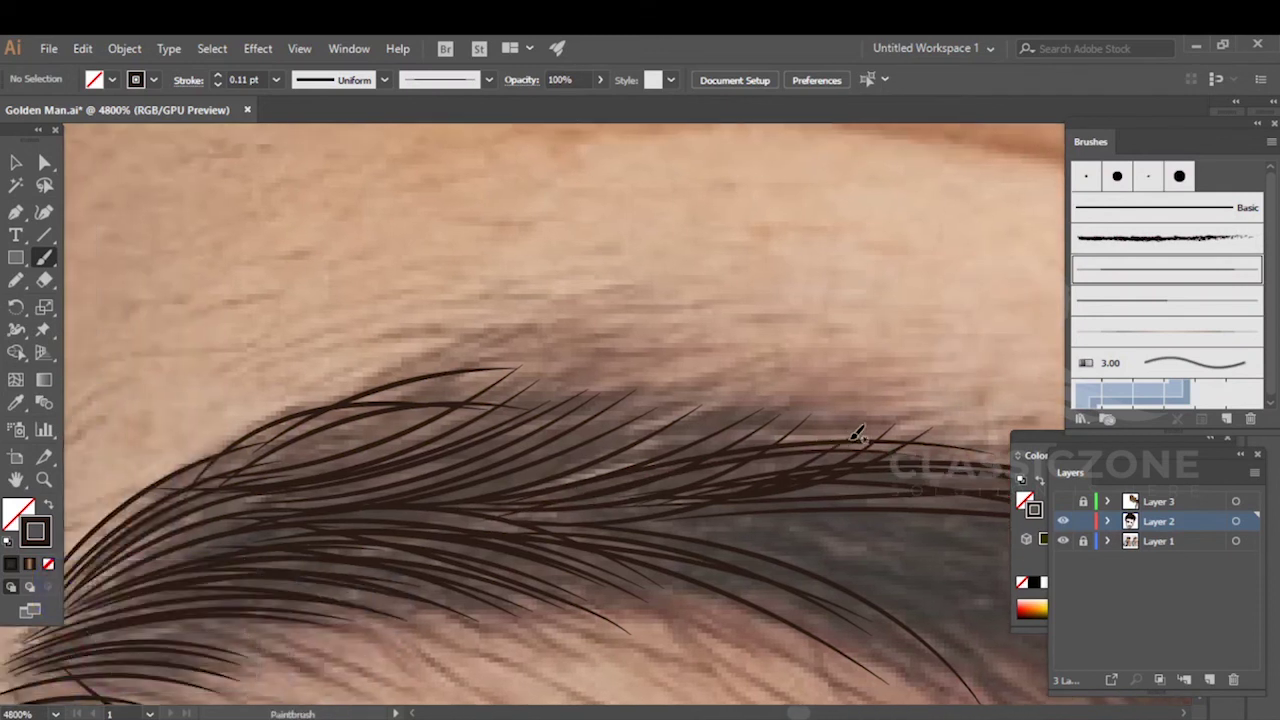
drag(646, 451, 460, 500)
drag(830, 408, 457, 486)
drag(574, 465, 452, 502)
mouse_move(659, 398)
mouse_down()
mouse_move(481, 489)
mouse_move(410, 499)
mouse_up()
drag(610, 391, 418, 507)
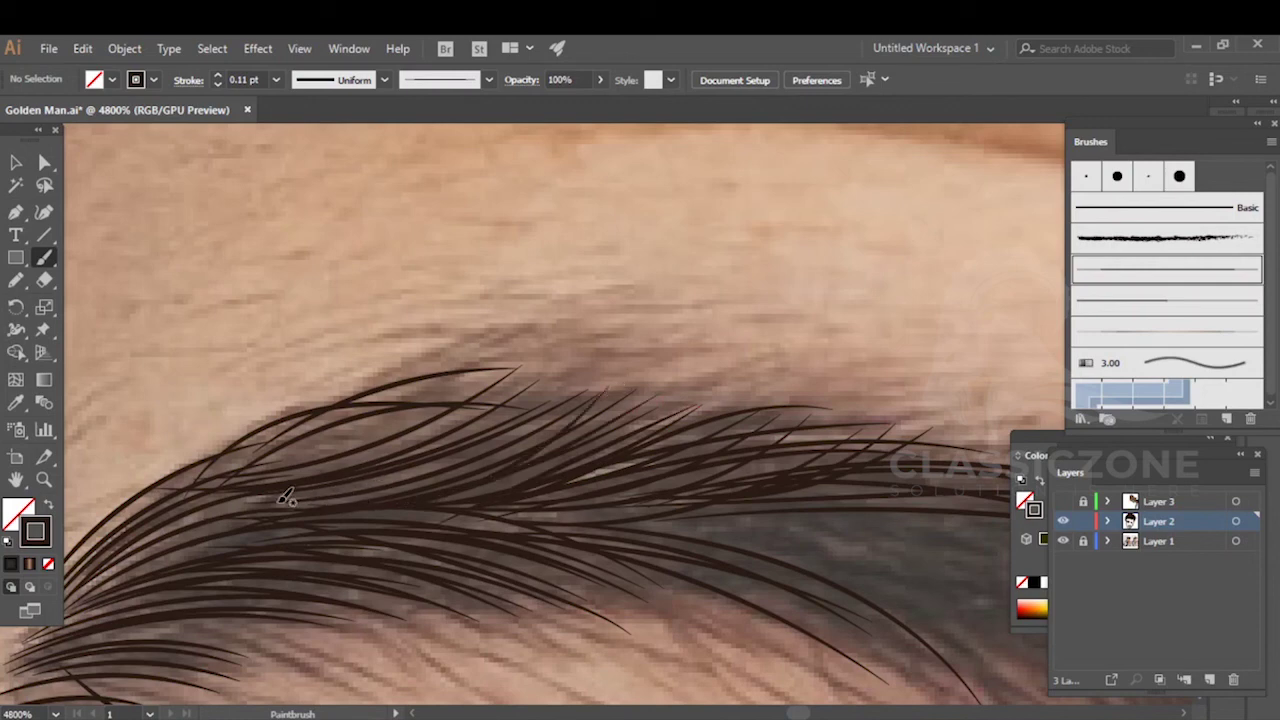
drag(439, 406, 687, 407)
mouse_move(327, 503)
mouse_down()
mouse_move(692, 446)
mouse_move(523, 403)
mouse_up()
- Add downward-curving hairs beside the existing strokes at the inner end of the left eyebrow
scroll(617, 456, down, 3)
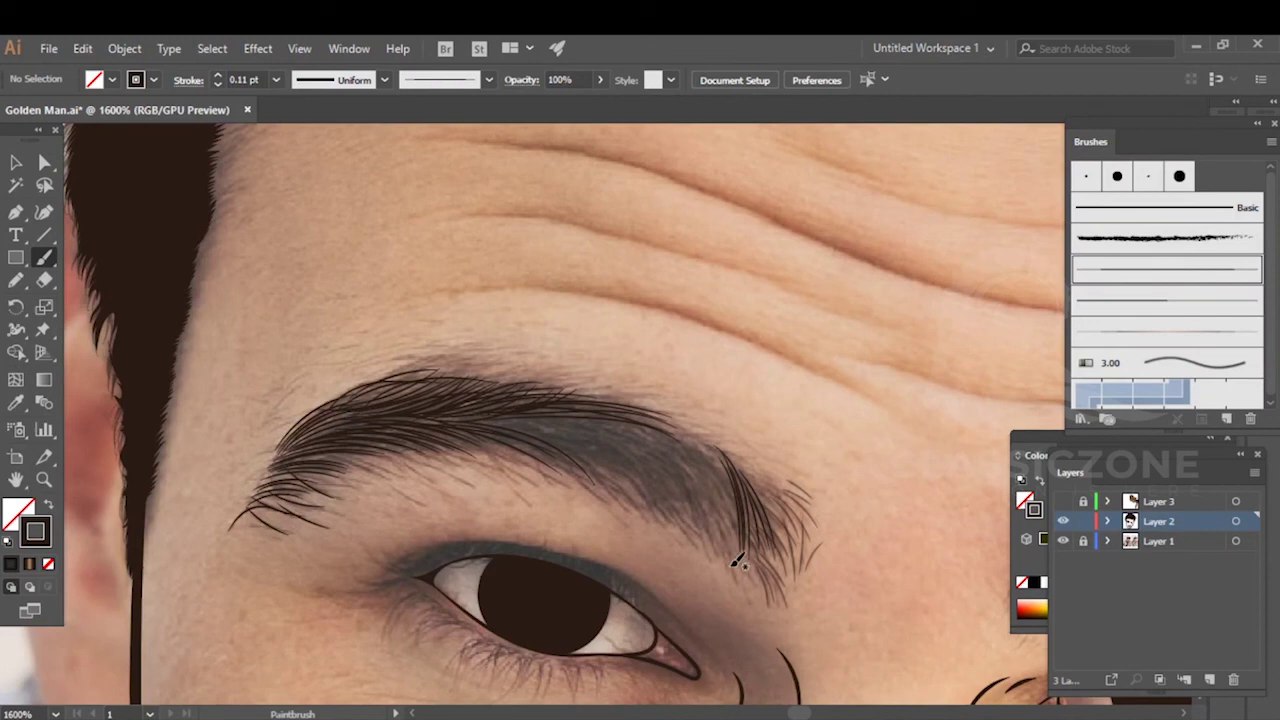
scroll(717, 496, up, 1)
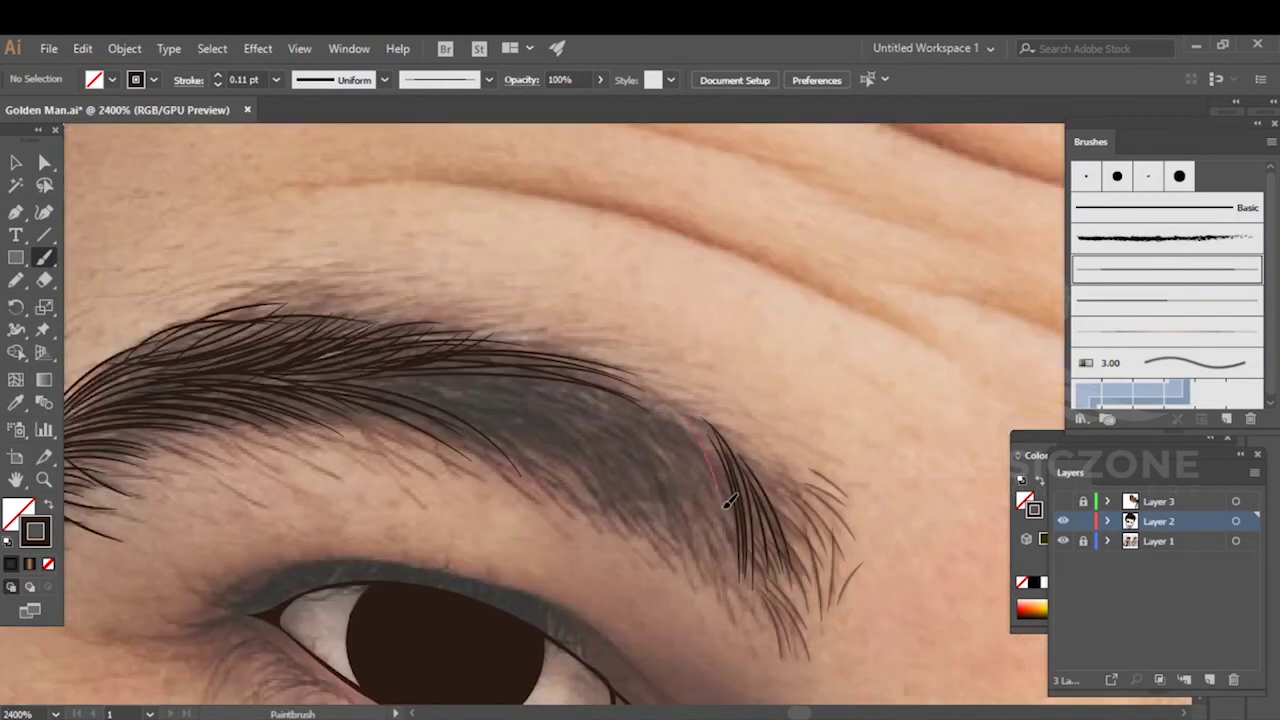
drag(757, 583, 752, 587)
drag(695, 475, 724, 540)
drag(686, 420, 740, 535)
drag(717, 455, 687, 417)
drag(511, 368, 626, 364)
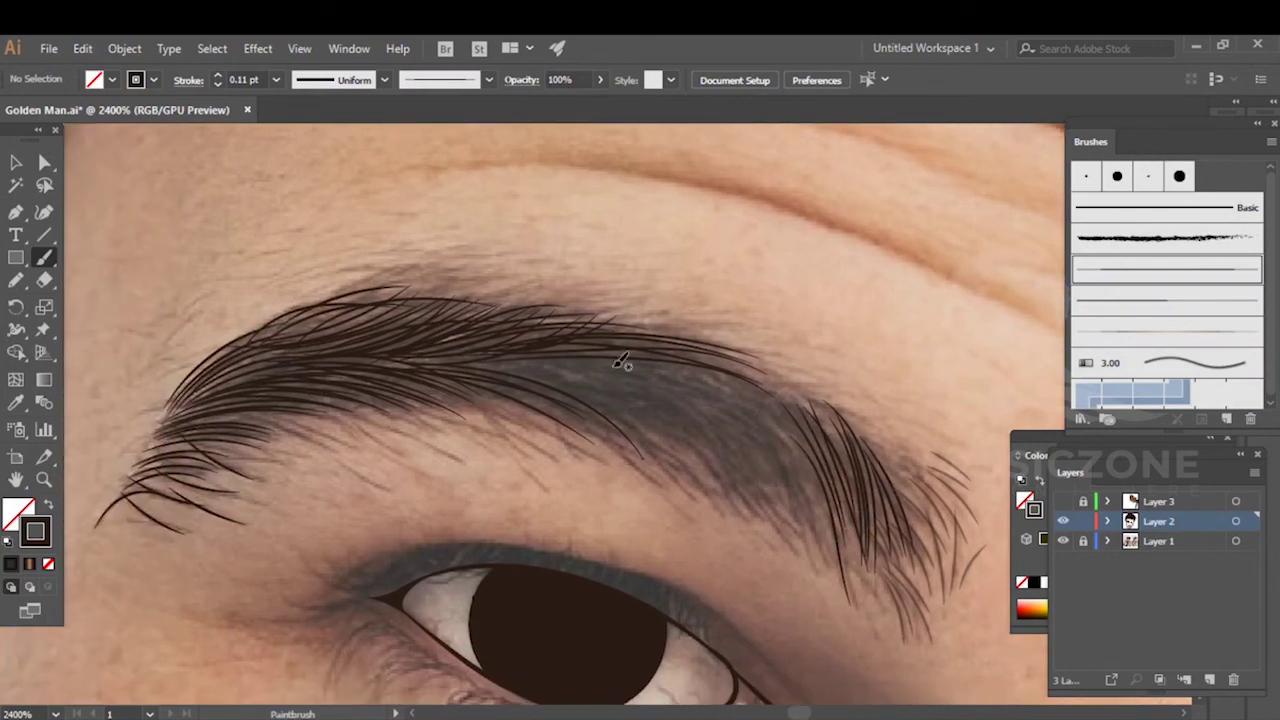
- Paint long hairs curving down from the left eyebrow's middle to its lower edge, spaced toward the inner end
scroll(625, 370, up, 1)
drag(543, 395, 712, 562)
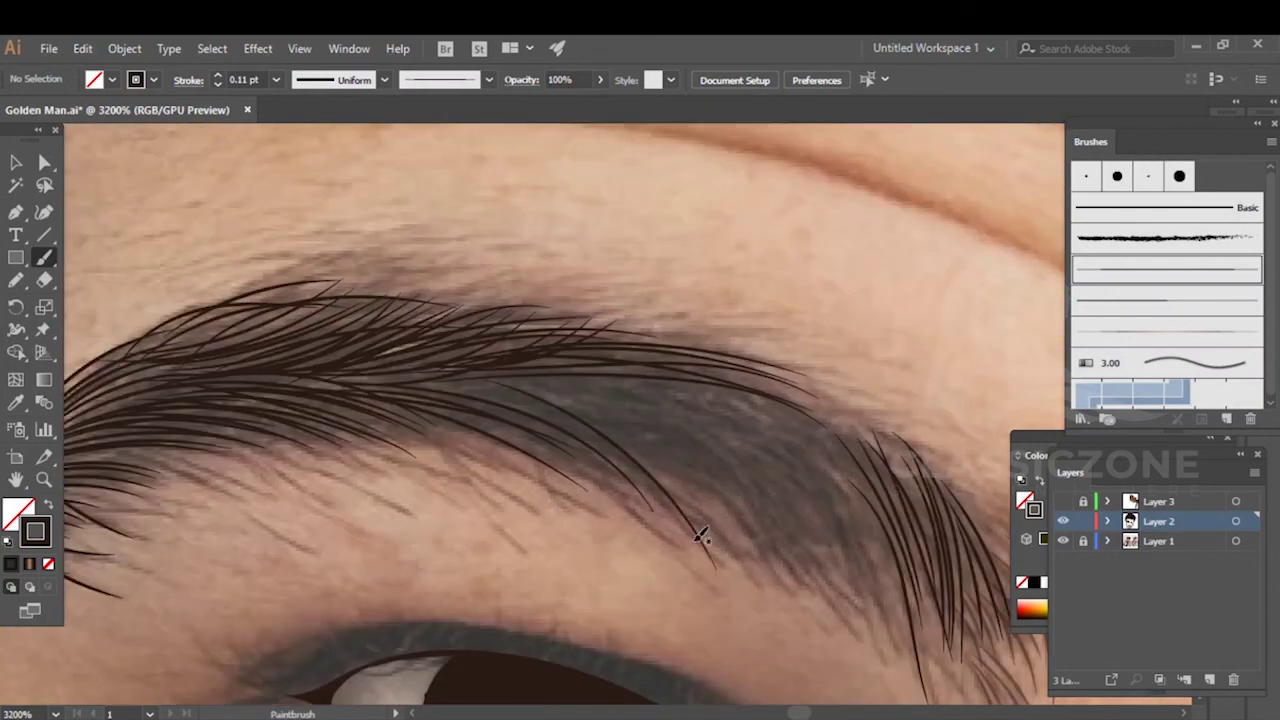
drag(502, 368, 724, 550)
drag(530, 370, 752, 546)
drag(688, 407, 788, 527)
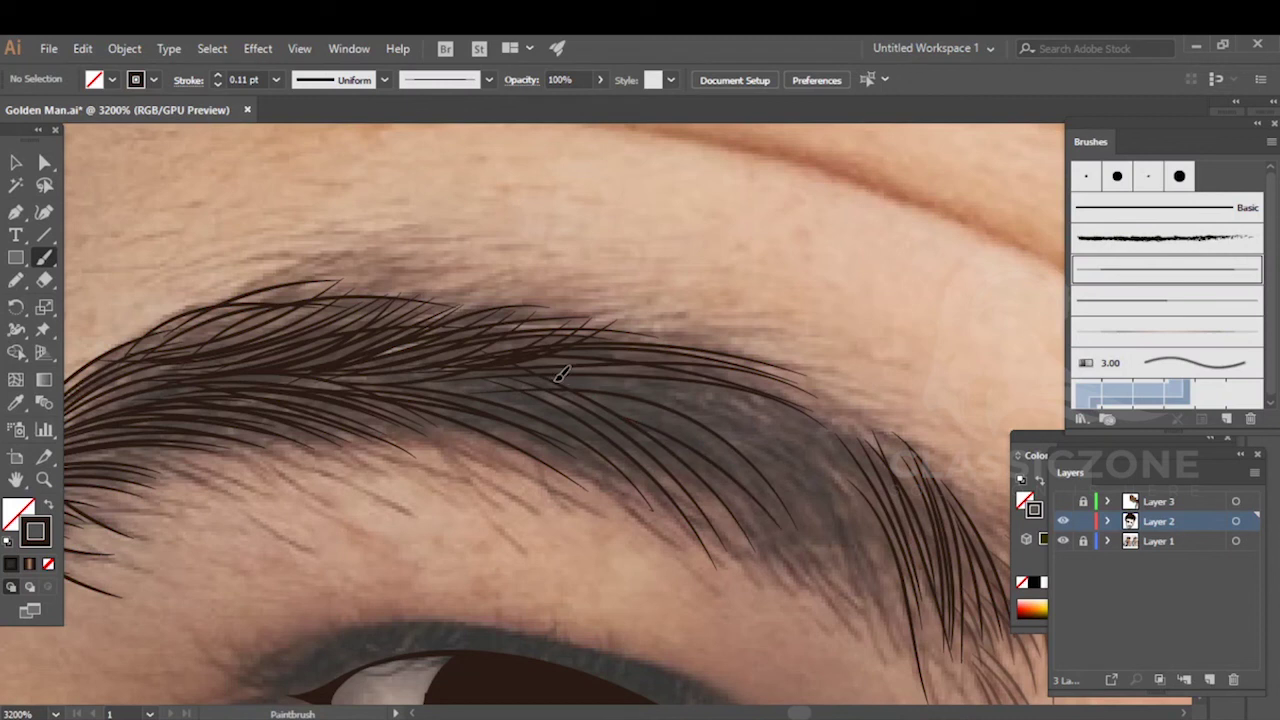
- Paint long arched hairs joining the left eyebrow's middle to its inner end, and check them with the Layer 1 photo hidden
mouse_move(894, 578)
mouse_down()
mouse_move(854, 511)
mouse_move(592, 392)
mouse_up()
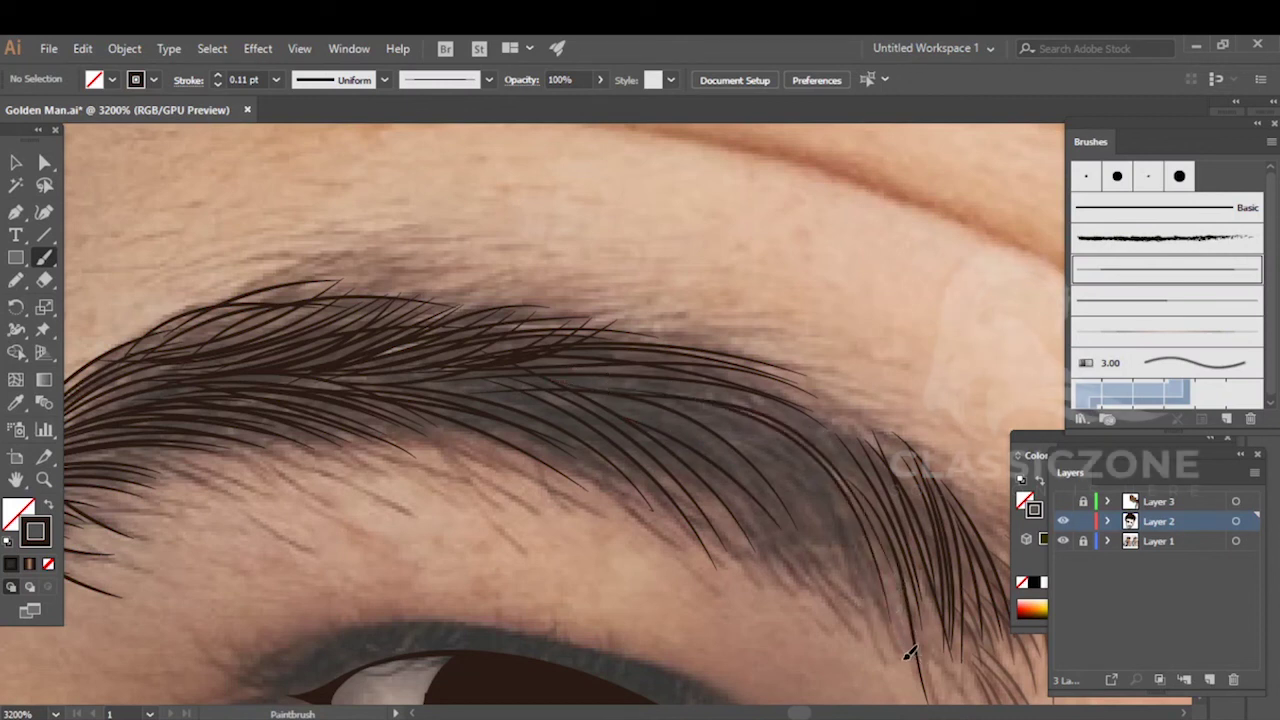
drag(662, 401, 642, 397)
mouse_move(858, 589)
mouse_down()
mouse_move(839, 541)
mouse_move(693, 417)
mouse_up()
mouse_move(491, 390)
mouse_down()
mouse_move(640, 393)
mouse_move(808, 425)
mouse_move(893, 584)
mouse_up()
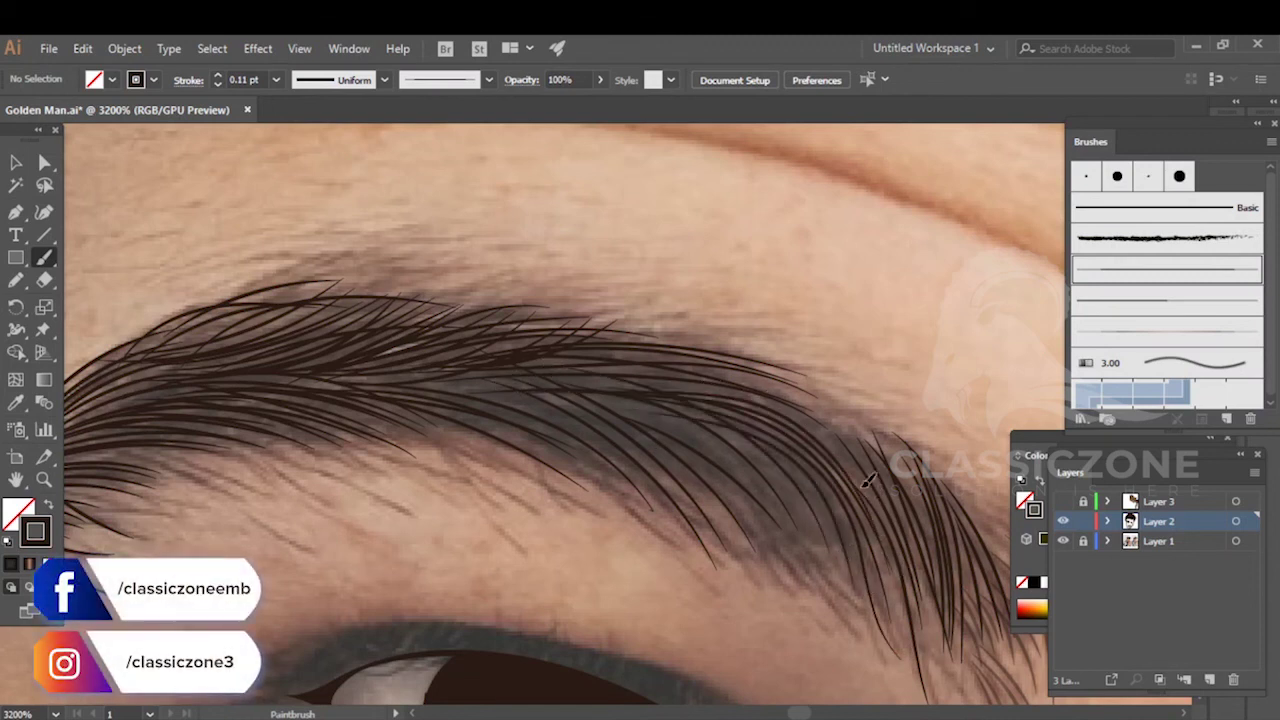
drag(742, 397, 694, 384)
scroll(562, 390, down, 4)
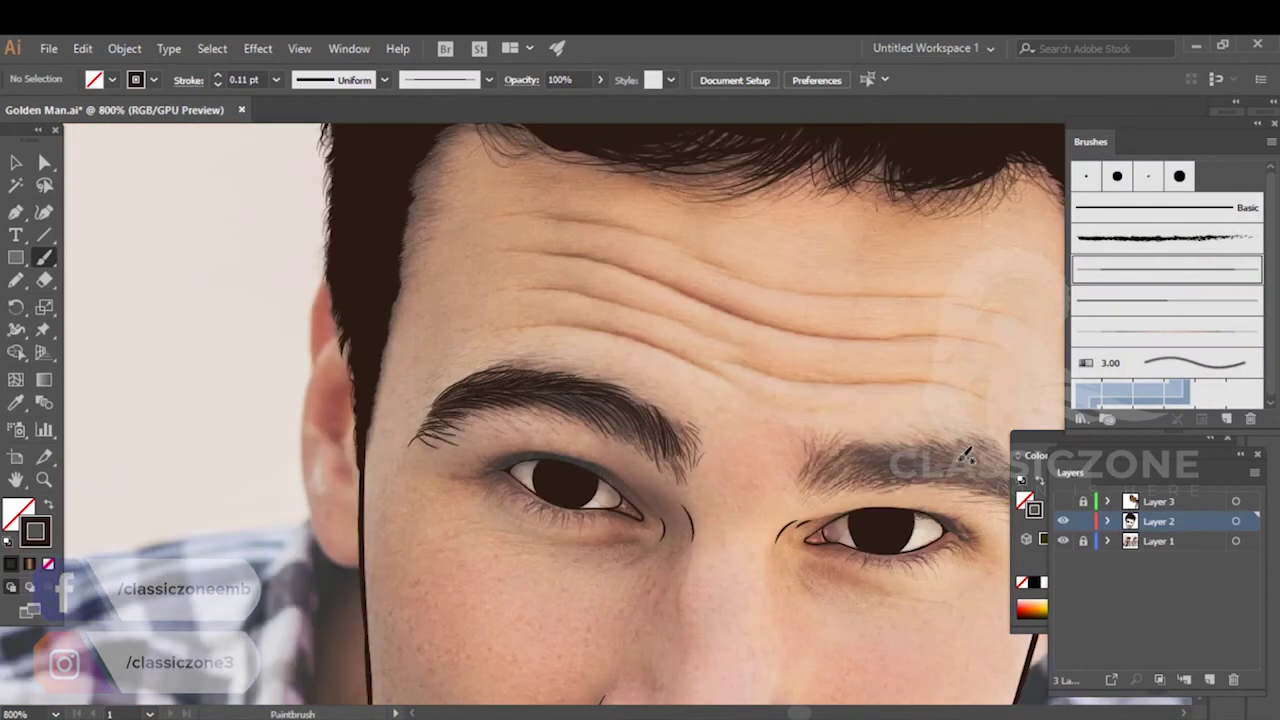
click(1062, 541)
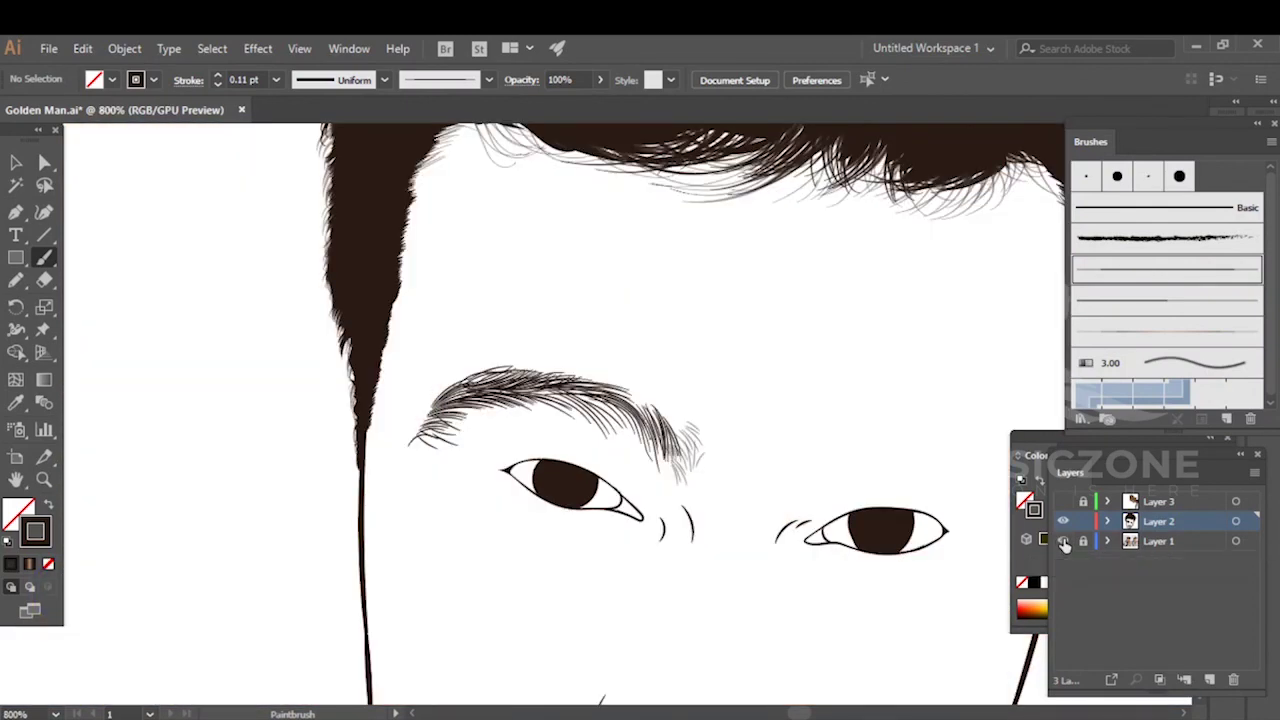
click(1062, 541)
- Fill the gaps between the arched hairs in the left eyebrow's middle with additional parallel curved hairs
scroll(518, 383, up, 4)
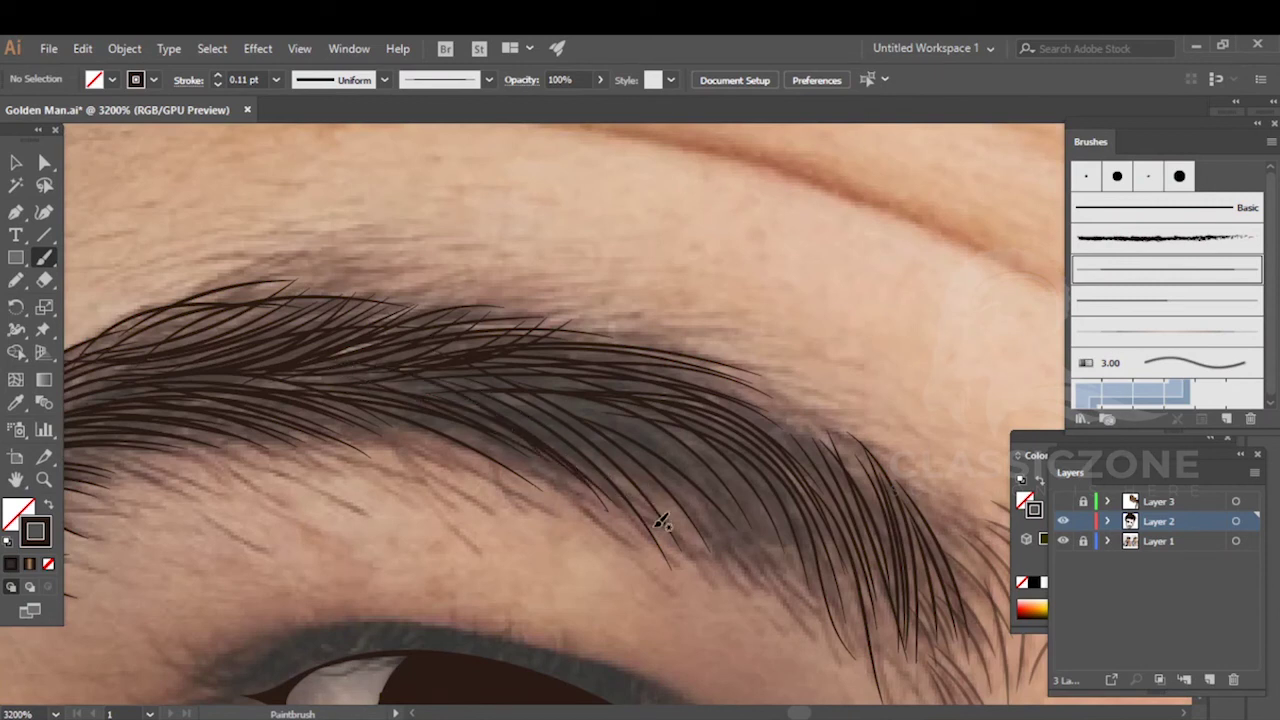
drag(457, 377, 455, 375)
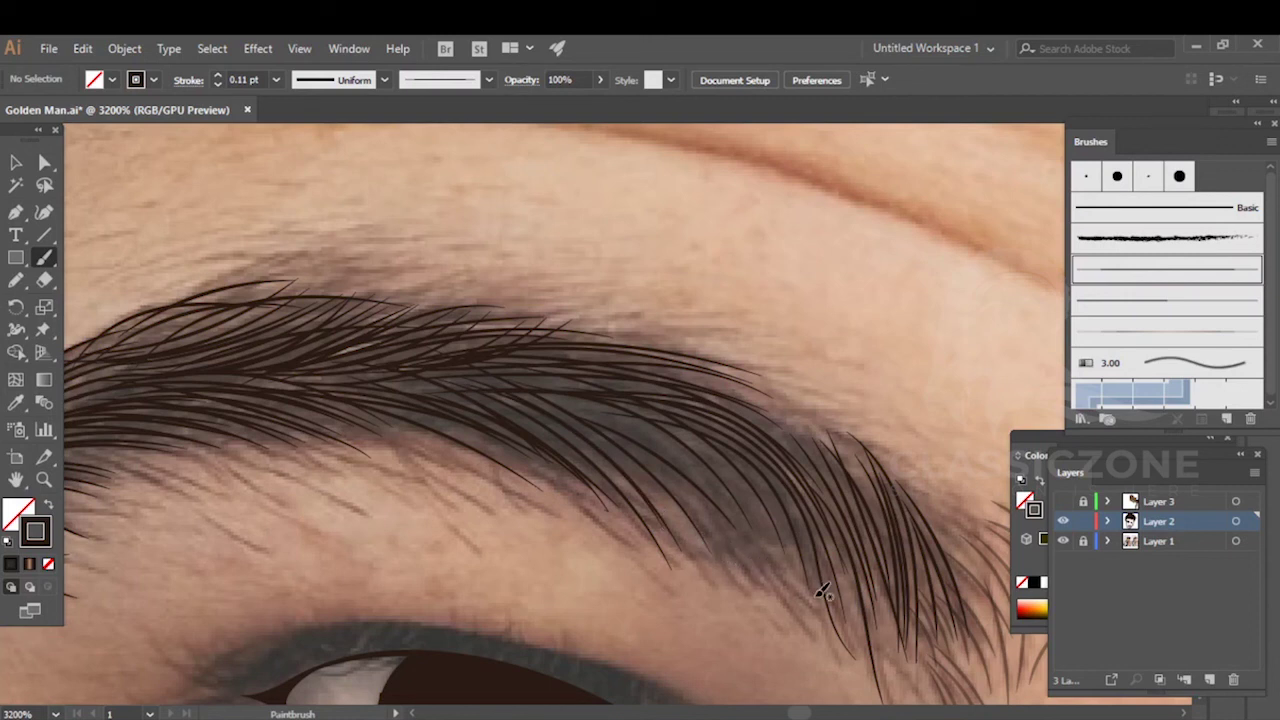
drag(665, 402, 663, 401)
drag(799, 541, 638, 402)
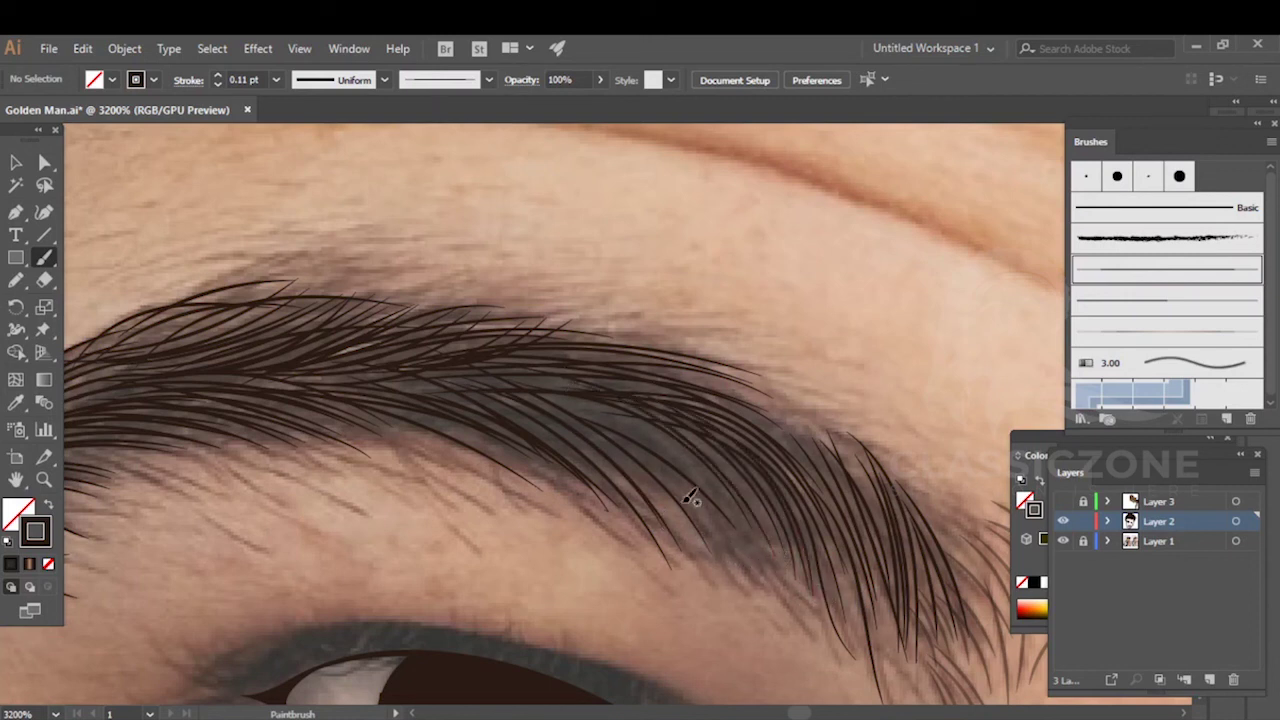
drag(555, 378, 456, 381)
drag(691, 549, 449, 388)
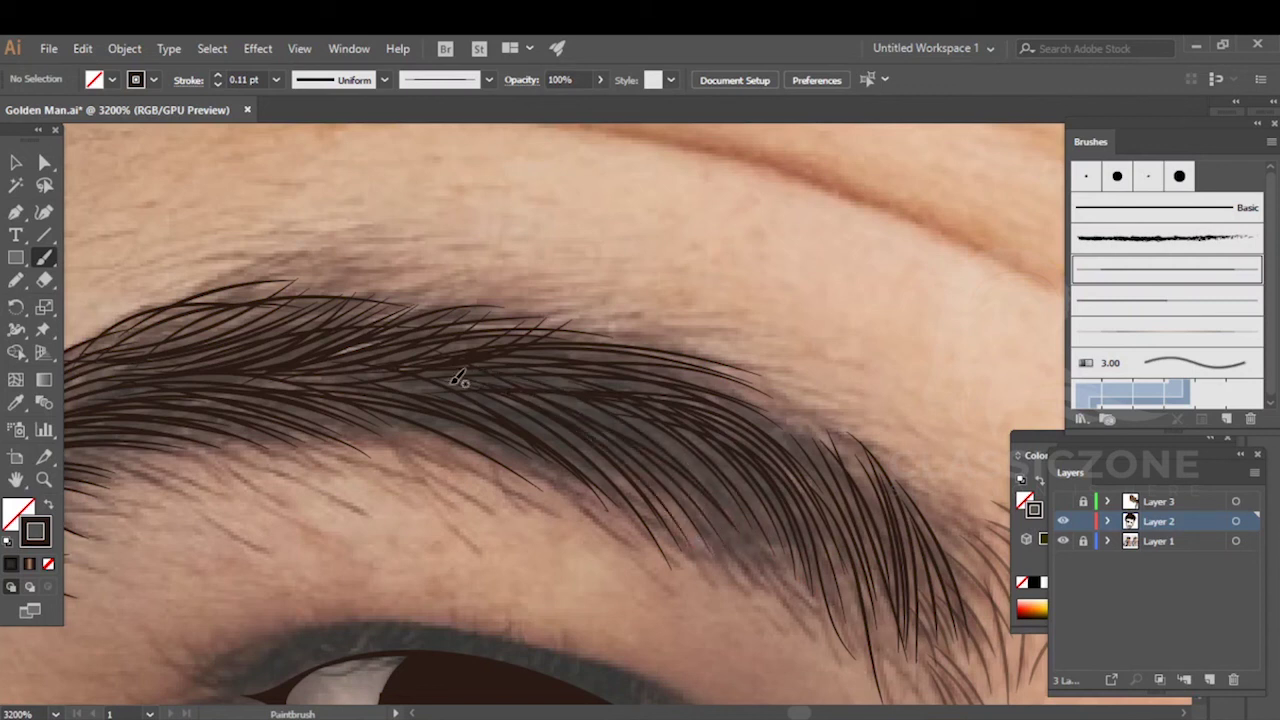
mouse_move(679, 489)
mouse_down()
mouse_move(574, 403)
mouse_move(512, 382)
mouse_up()
mouse_move(551, 453)
mouse_down()
mouse_move(423, 371)
mouse_move(318, 373)
mouse_up()
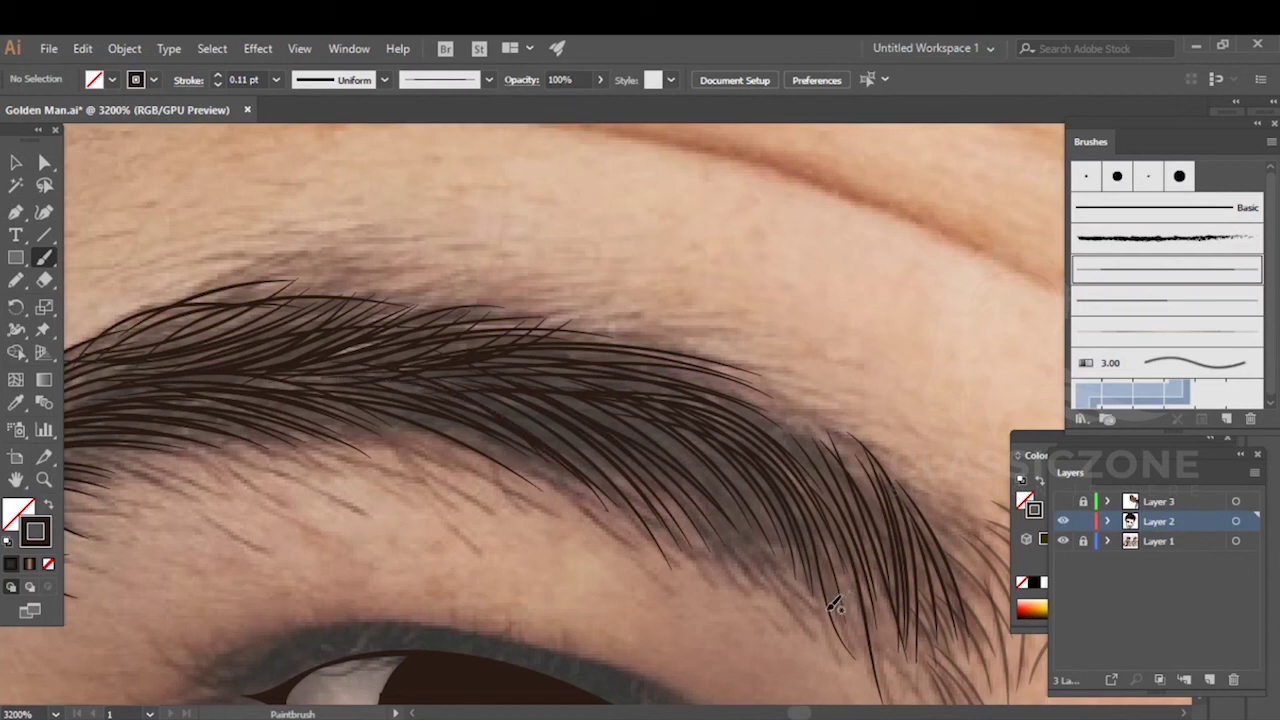
- Extend hairs past the lower edge of the left eyebrow's inner half, following the photo's stray hairs
drag(737, 505, 580, 400)
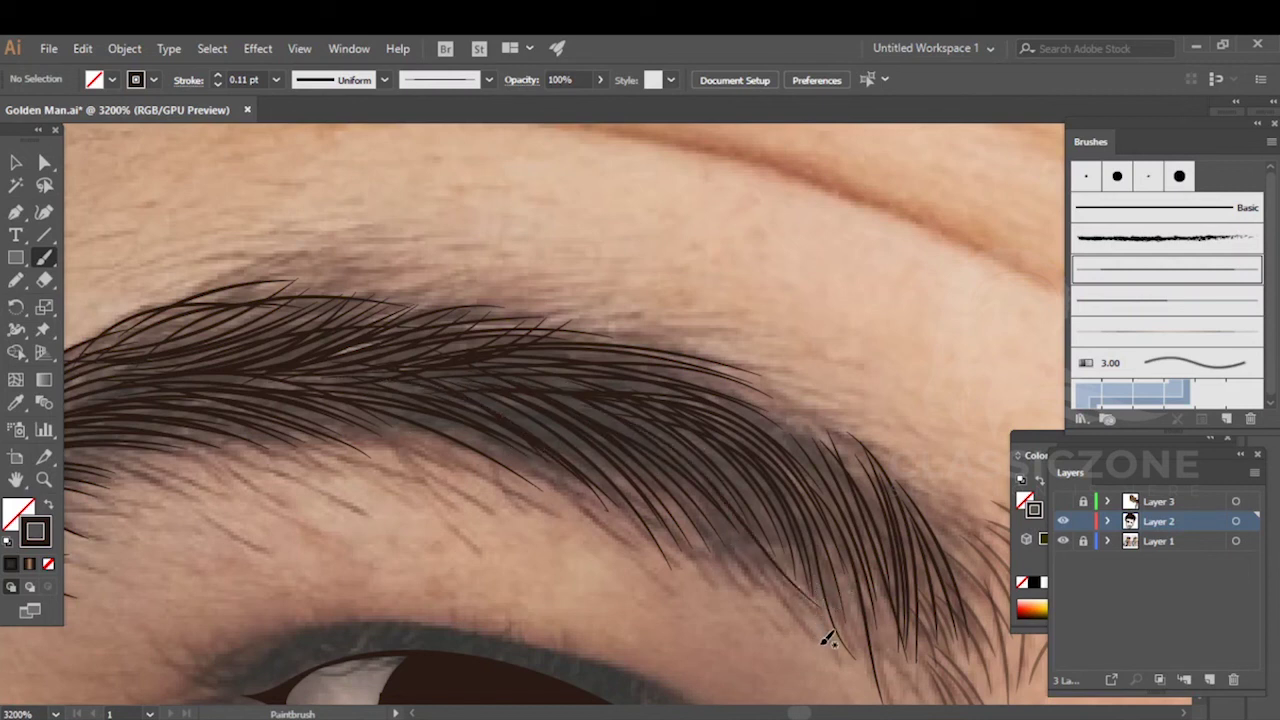
drag(574, 403, 502, 381)
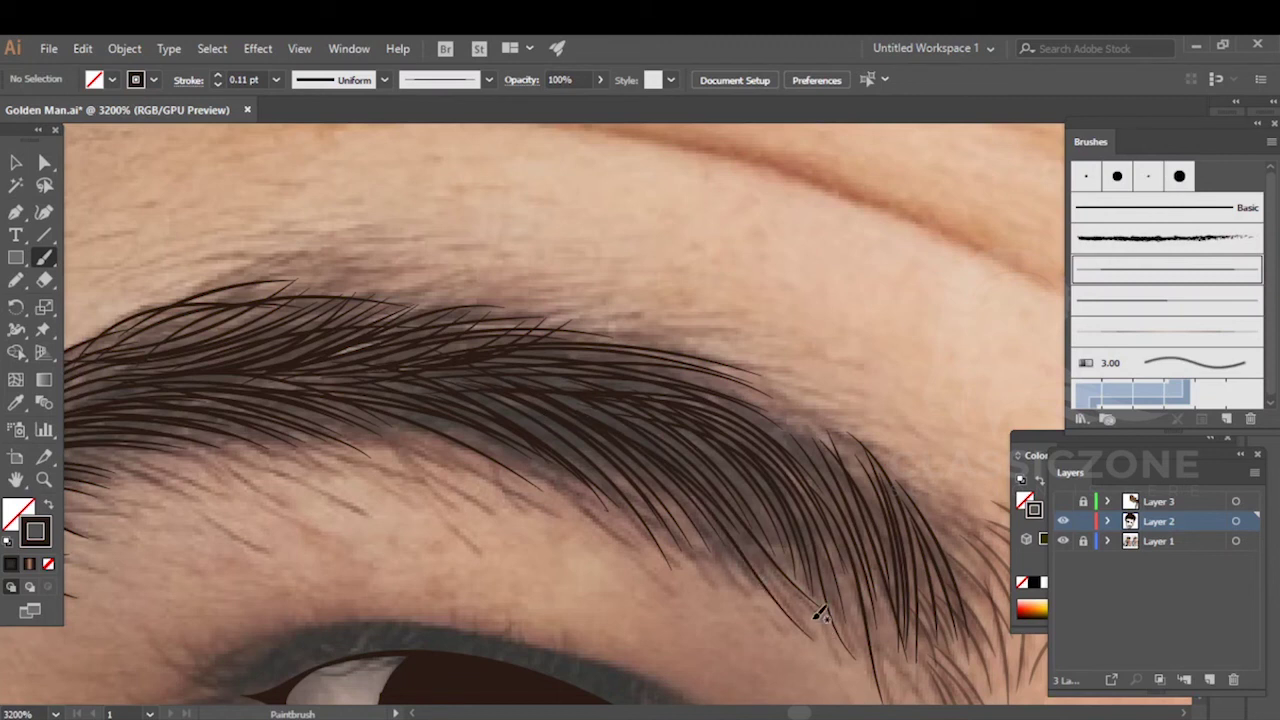
drag(712, 486, 626, 429)
drag(745, 494, 636, 410)
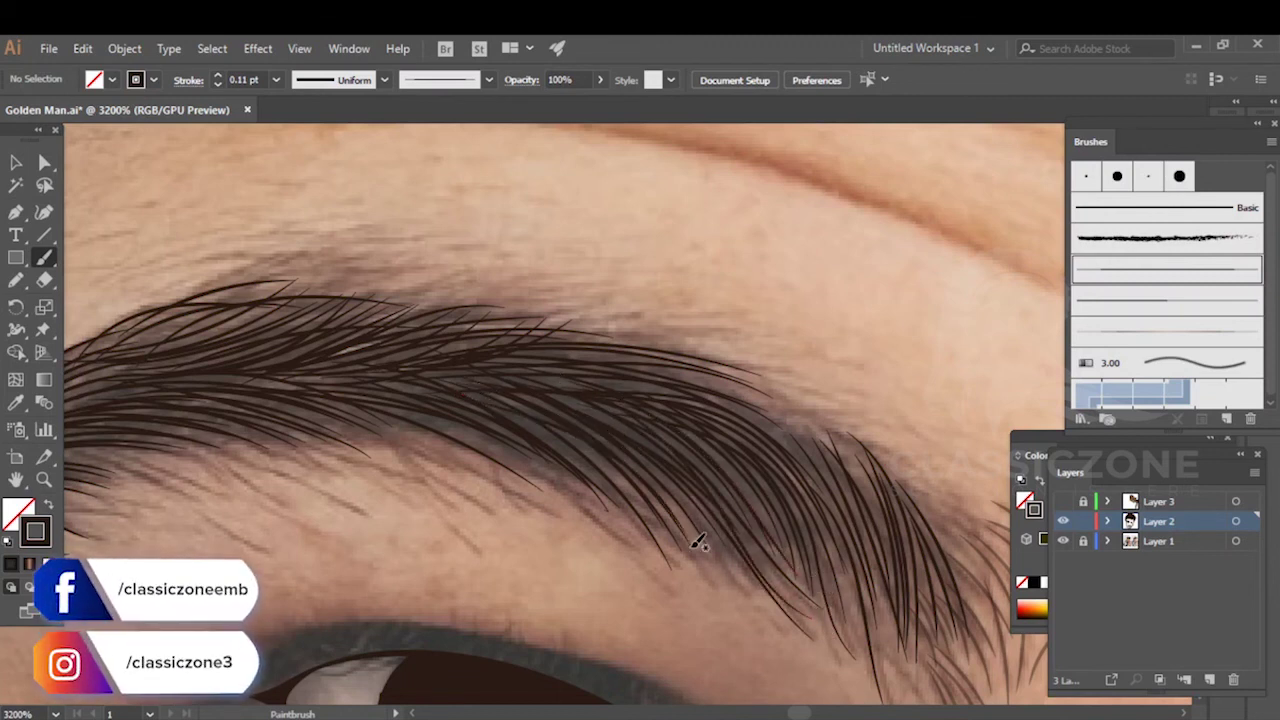
drag(480, 386, 599, 397)
- Thicken the inner half of the left eyebrow with more fine hairs, from its core up to the upper arch
key(space)
drag(732, 494, 502, 387)
mouse_move(771, 520)
mouse_down()
mouse_move(722, 462)
mouse_move(597, 383)
mouse_up()
mouse_move(781, 514)
mouse_down()
mouse_move(750, 462)
mouse_move(630, 392)
mouse_up()
mouse_move(766, 460)
mouse_down()
mouse_move(646, 388)
mouse_move(525, 373)
mouse_move(529, 340)
mouse_up()
key(space)
drag(674, 373, 834, 462)
mouse_move(857, 491)
mouse_down()
mouse_move(841, 463)
mouse_move(705, 370)
mouse_up()
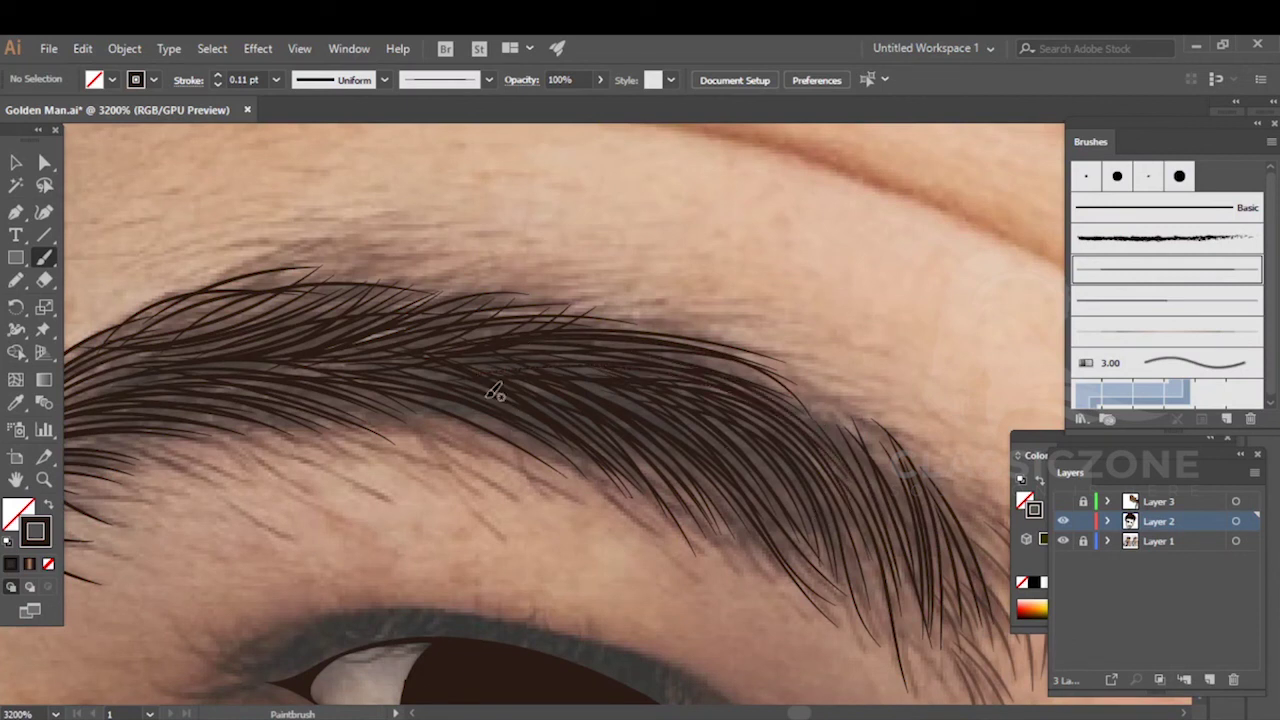
- Add slightly crossing hairs over the lower inner half of the left eyebrow to darken the remaining gaps
drag(722, 499, 726, 501)
mouse_move(526, 386)
mouse_down()
mouse_move(795, 526)
mouse_move(589, 387)
mouse_move(686, 452)
mouse_move(606, 369)
mouse_up()
drag(802, 571, 676, 395)
drag(760, 515, 600, 384)
drag(717, 516, 624, 395)
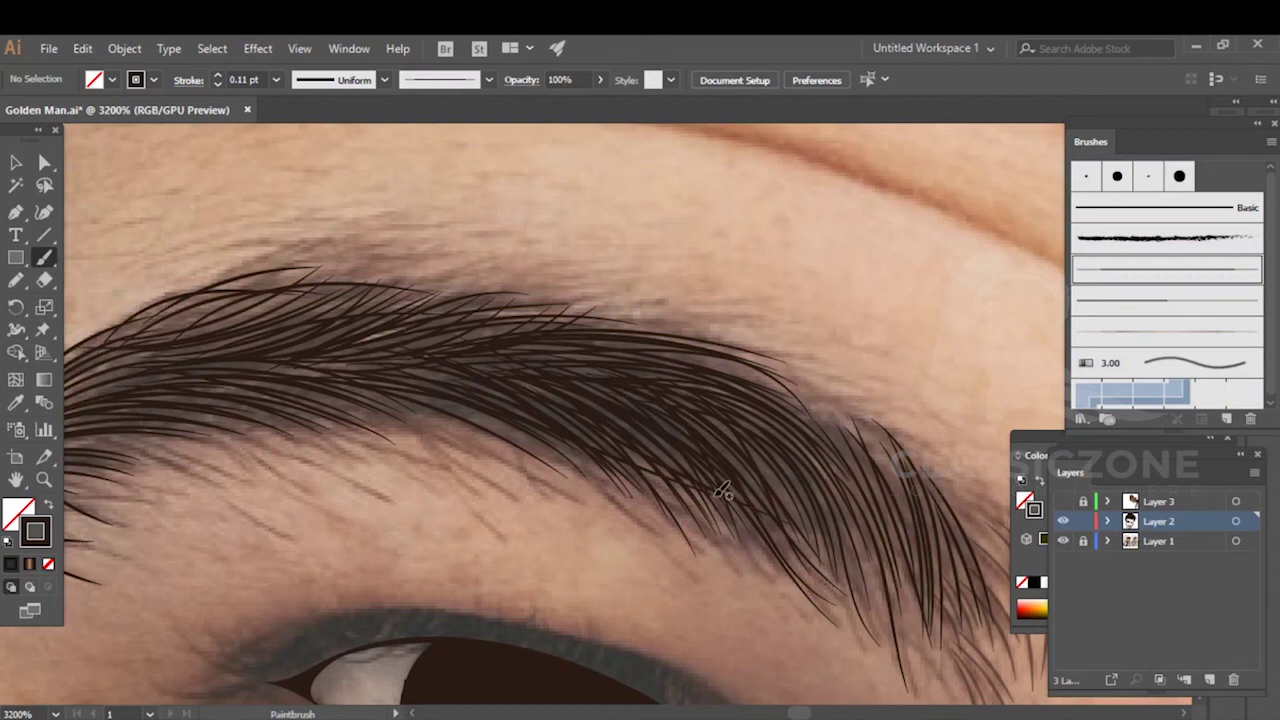
- Densify the inner end of the left eyebrow with steep downward hairs between the existing strokes
key(space)
drag(893, 577, 647, 417)
mouse_move(612, 309)
mouse_down()
mouse_move(647, 481)
mouse_move(678, 478)
mouse_up()
drag(655, 435, 663, 478)
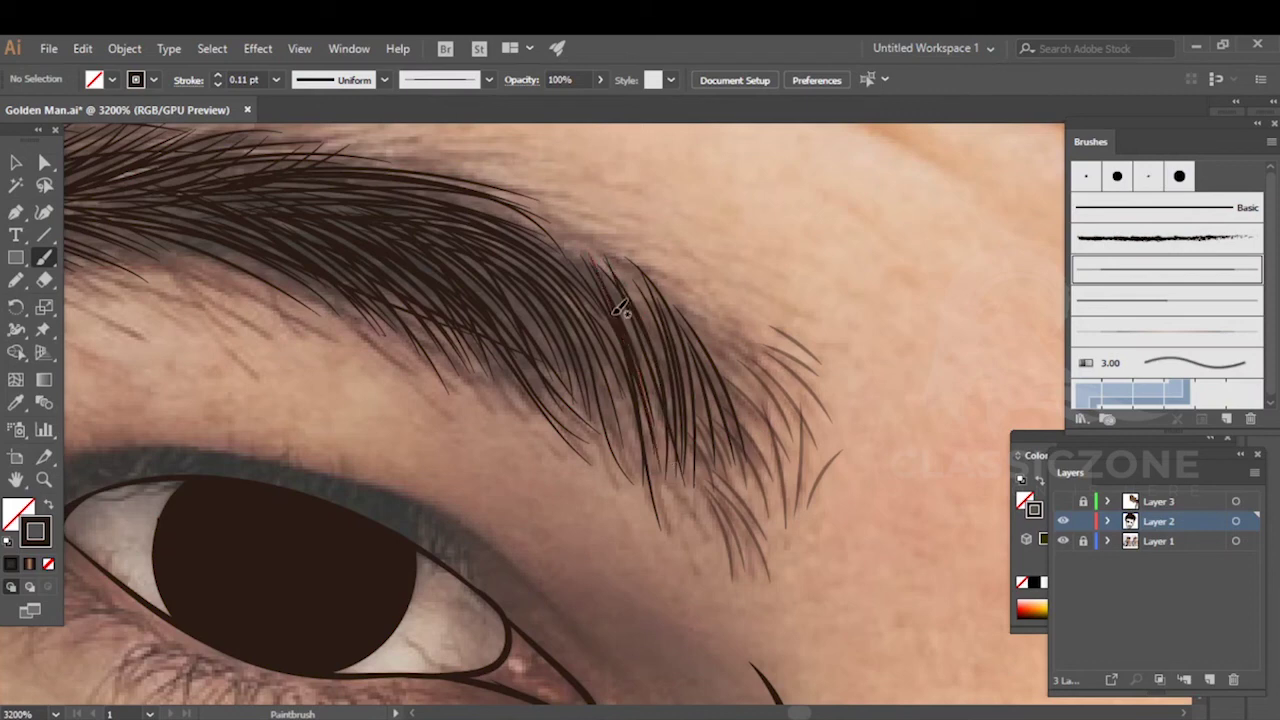
mouse_move(567, 261)
mouse_down()
mouse_move(620, 388)
mouse_move(629, 475)
mouse_up()
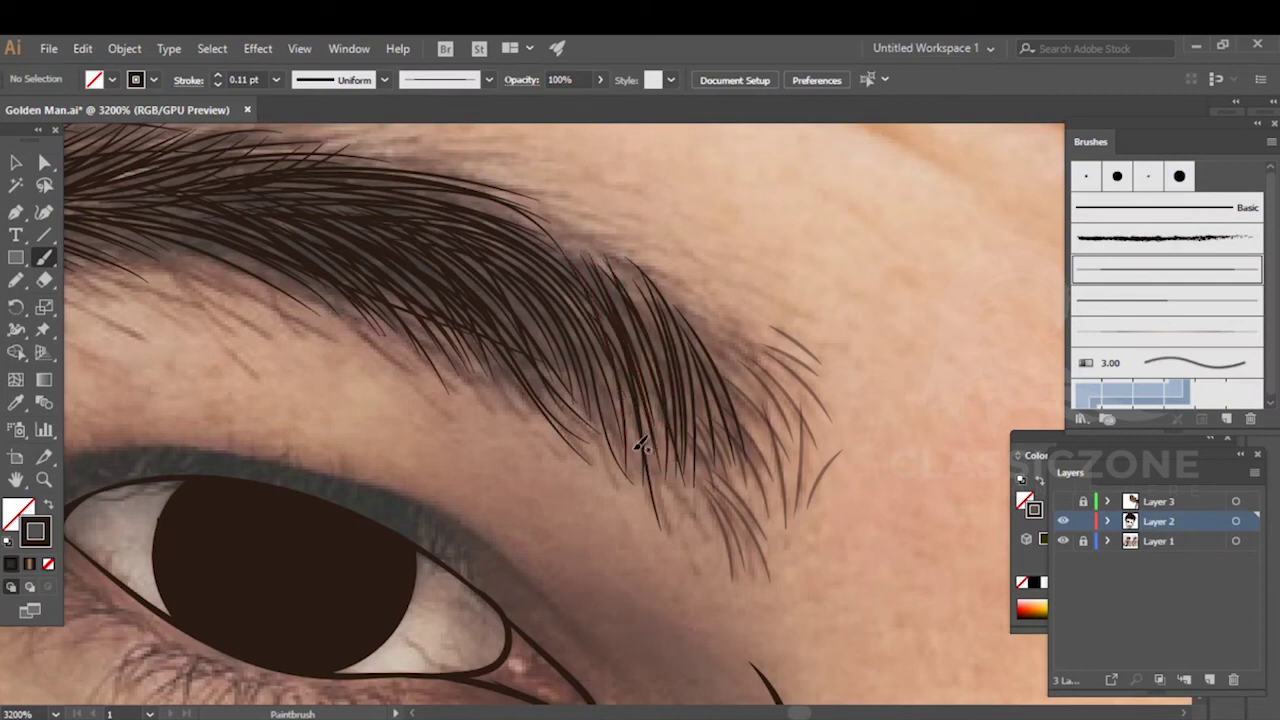
- Review the left eyebrow against the whole portrait, toggling the Layer 1 photo and the Layer 3 hair highlights
click(1063, 541)
scroll(636, 453, down, 6)
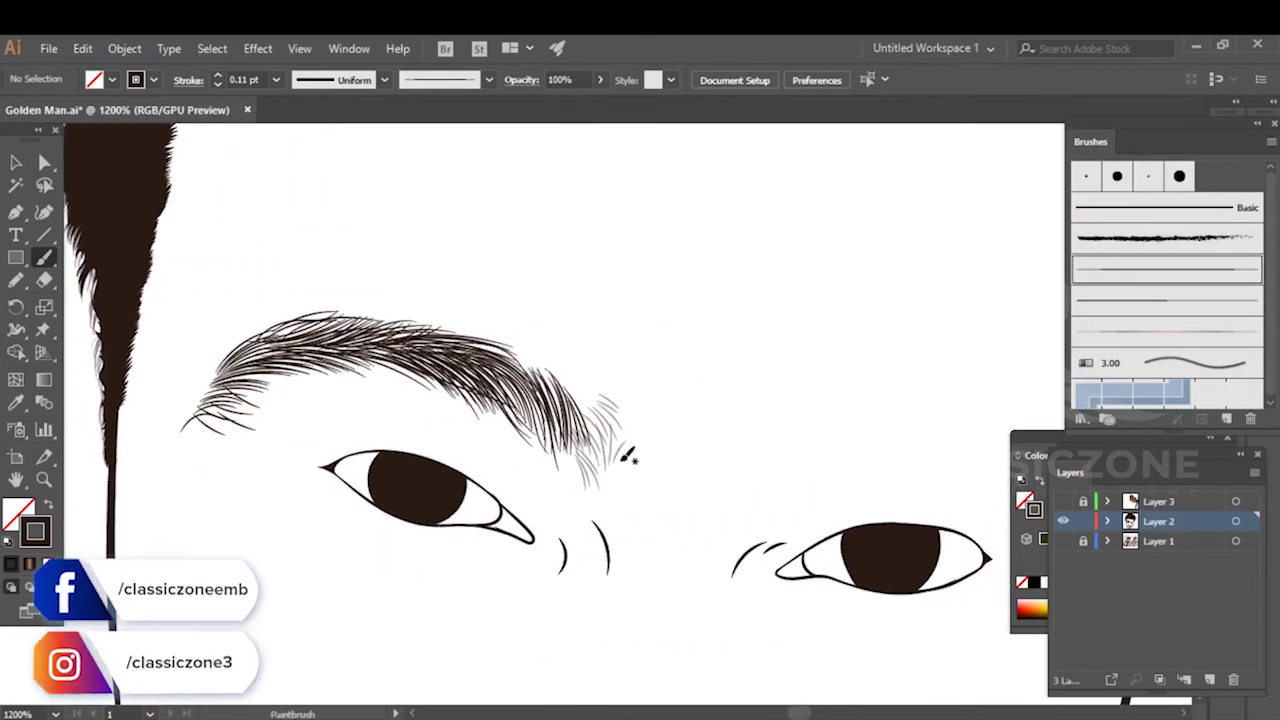
scroll(630, 450, up, 3)
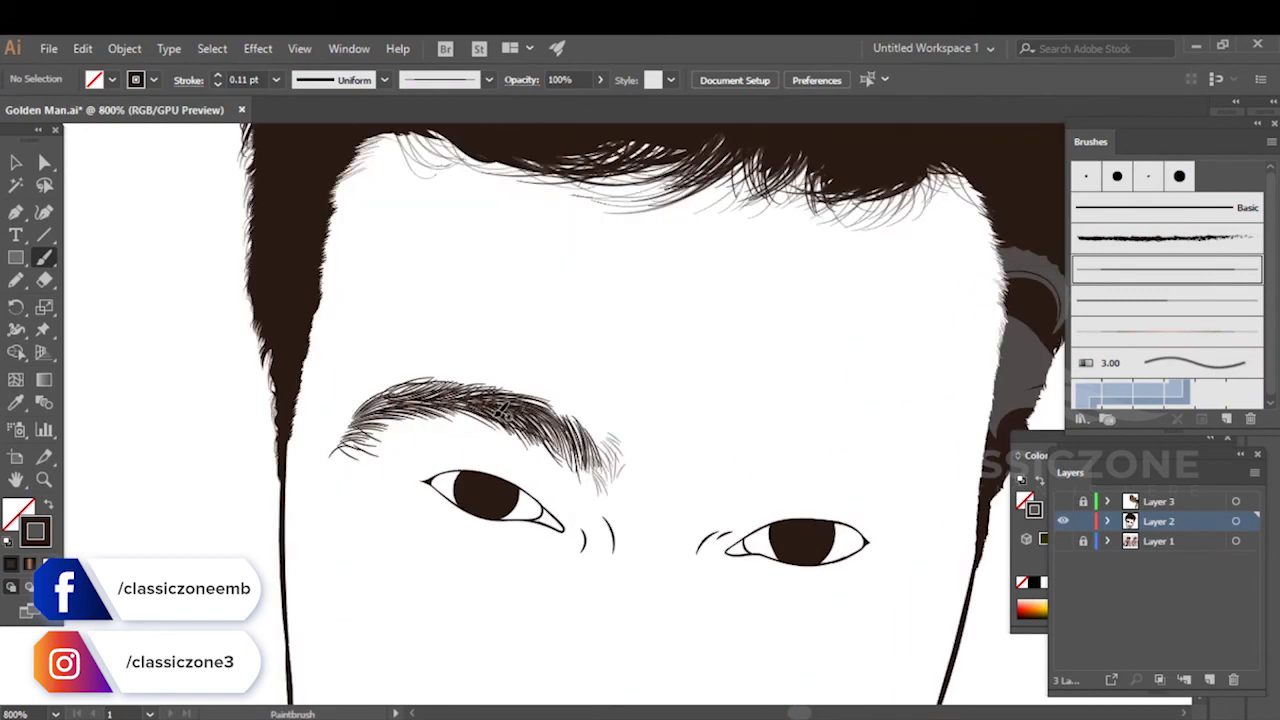
scroll(489, 418, up, 1)
drag(712, 487, 558, 366)
scroll(590, 400, down, 4)
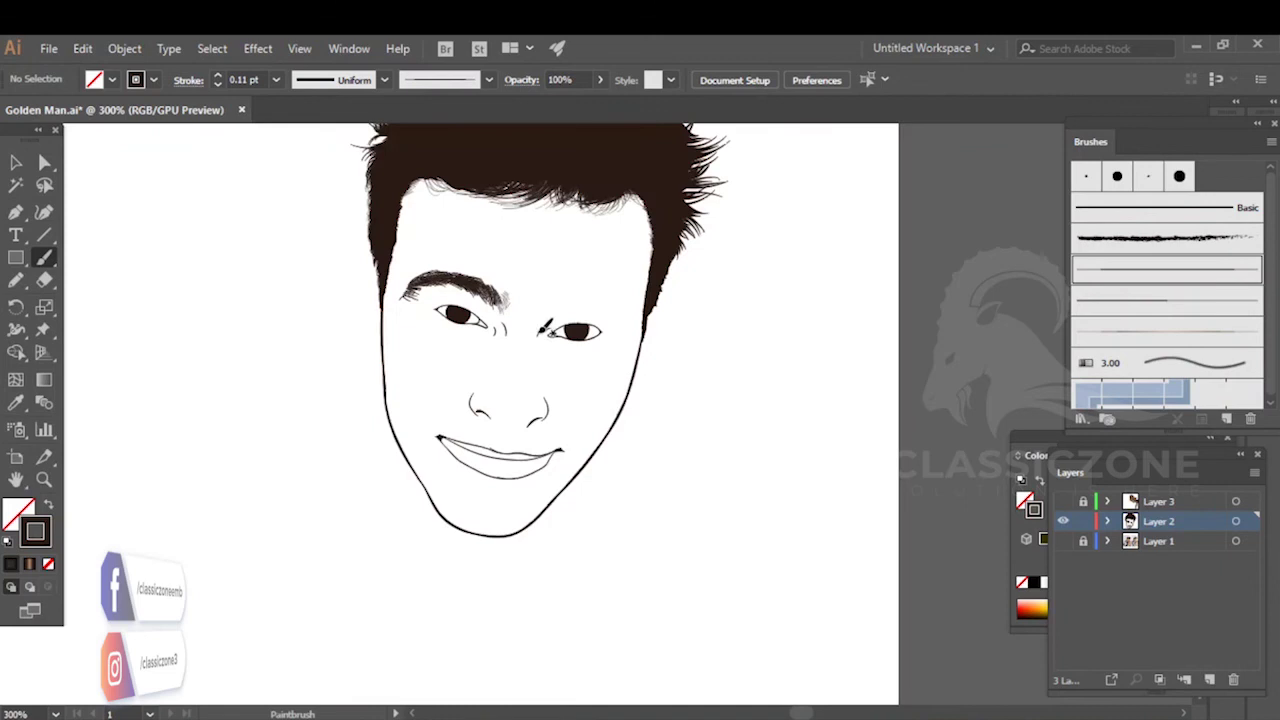
click(1062, 515)
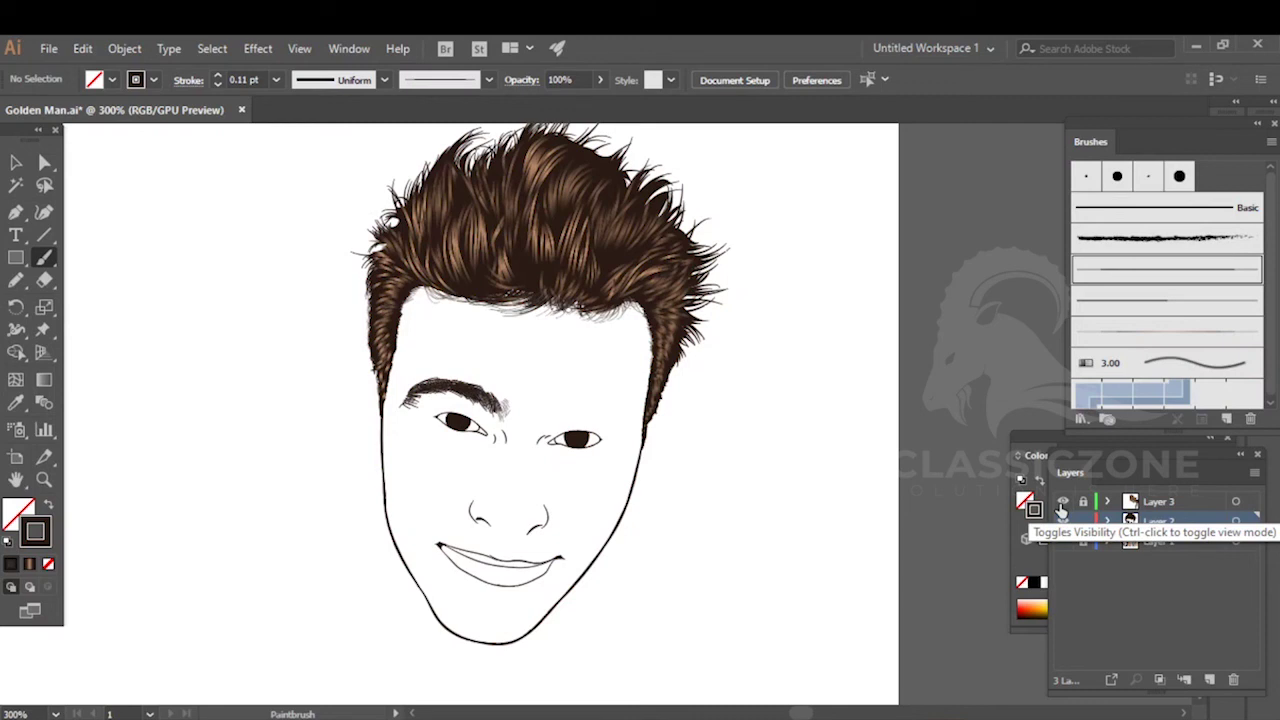
click(1062, 512)
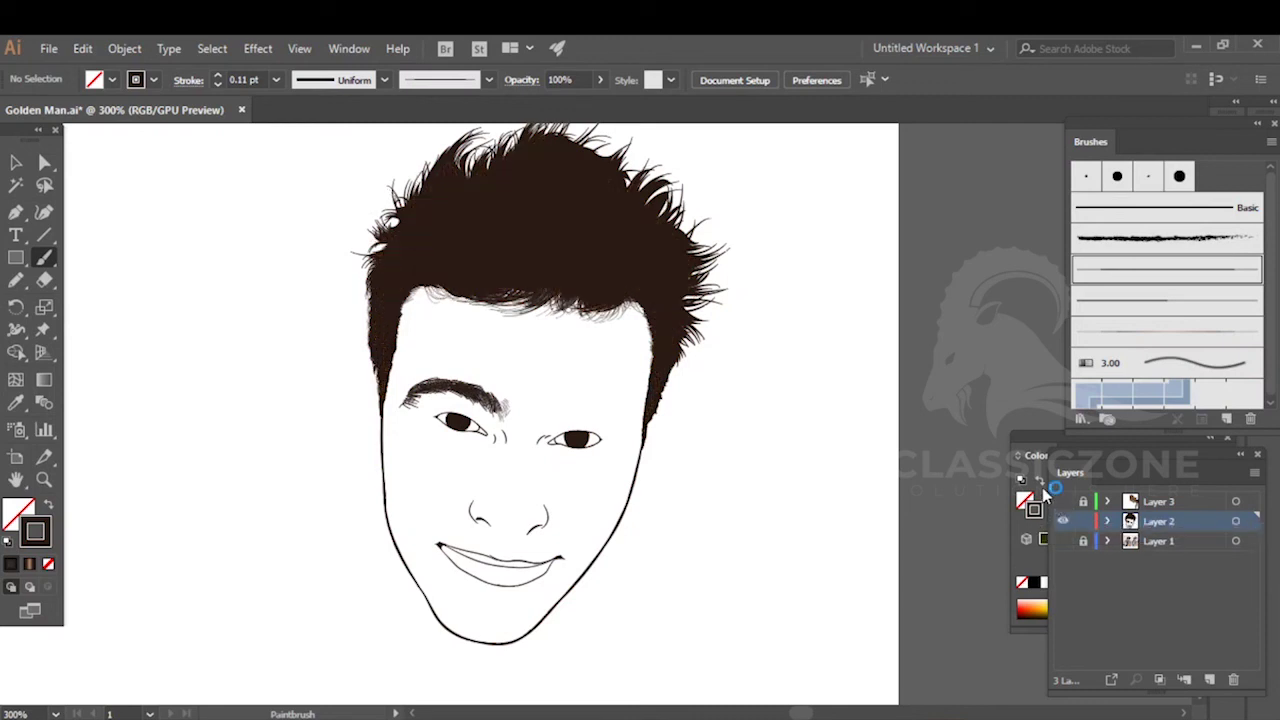
click(1063, 541)
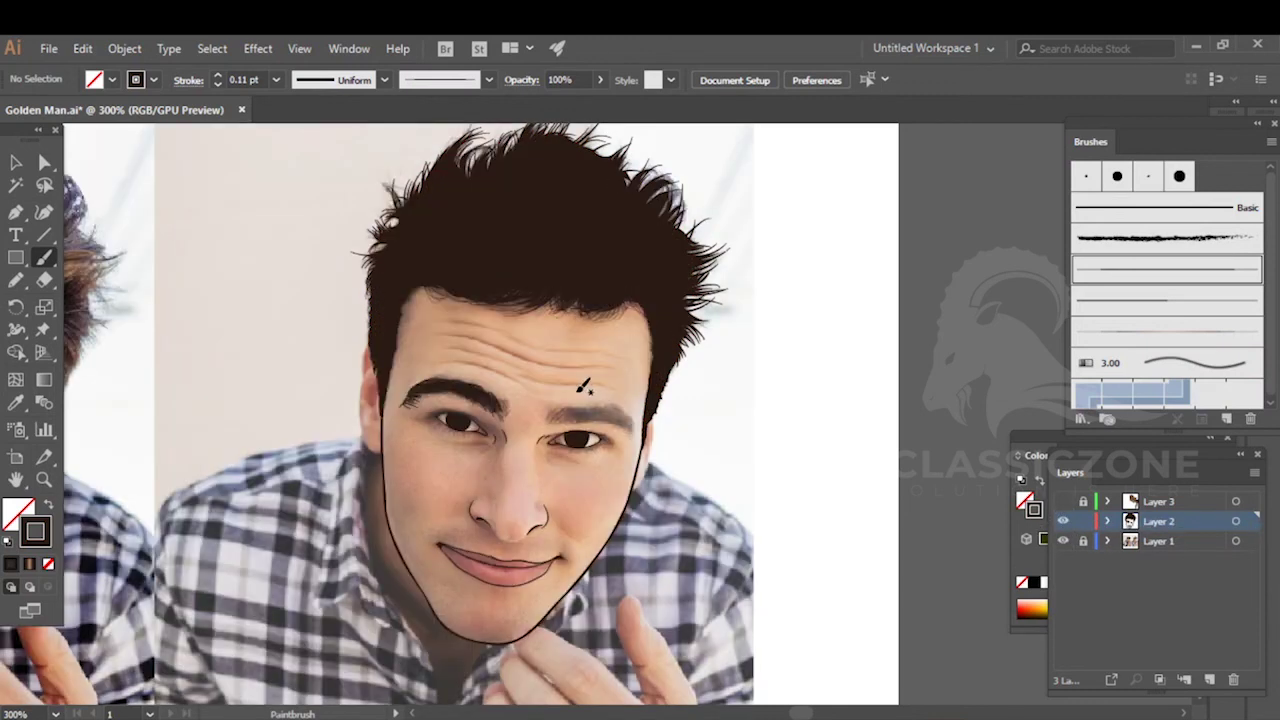
- Select the lowest hairs at the left eyebrow's outer tail, set their stroke weight to 0.011 pt and deselect them
scroll(532, 402, up, 5)
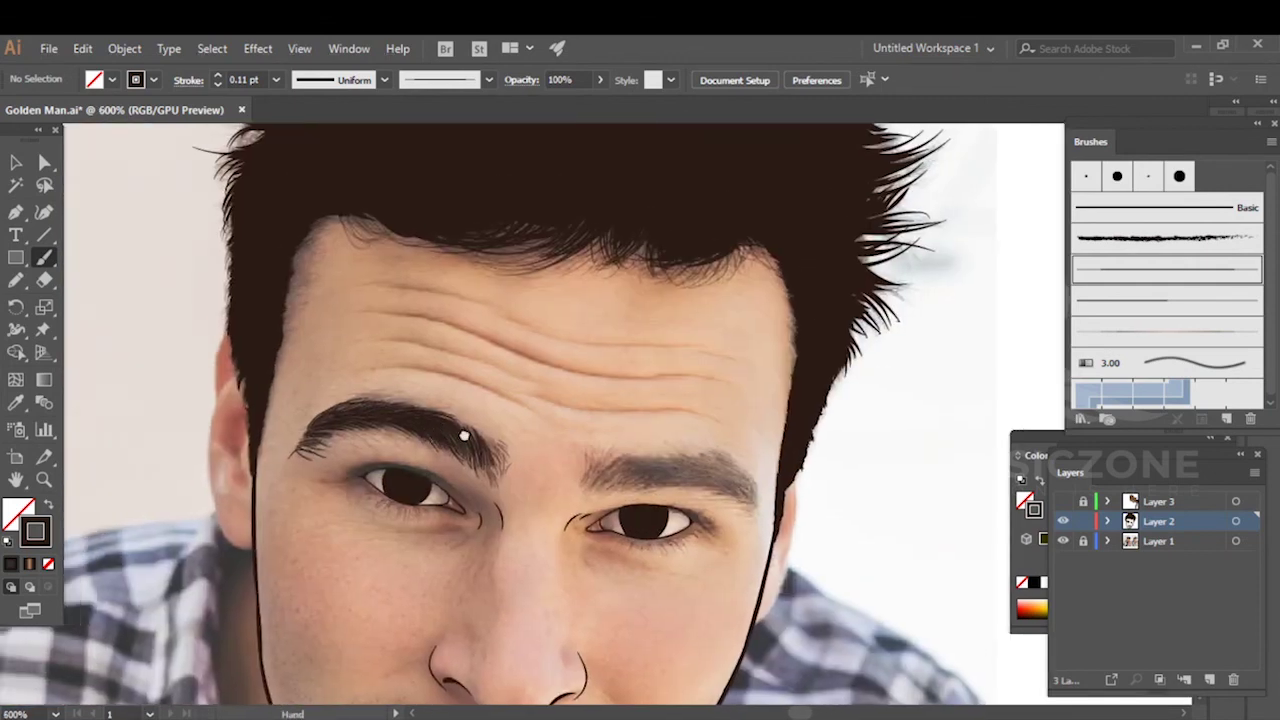
scroll(516, 413, up, 2)
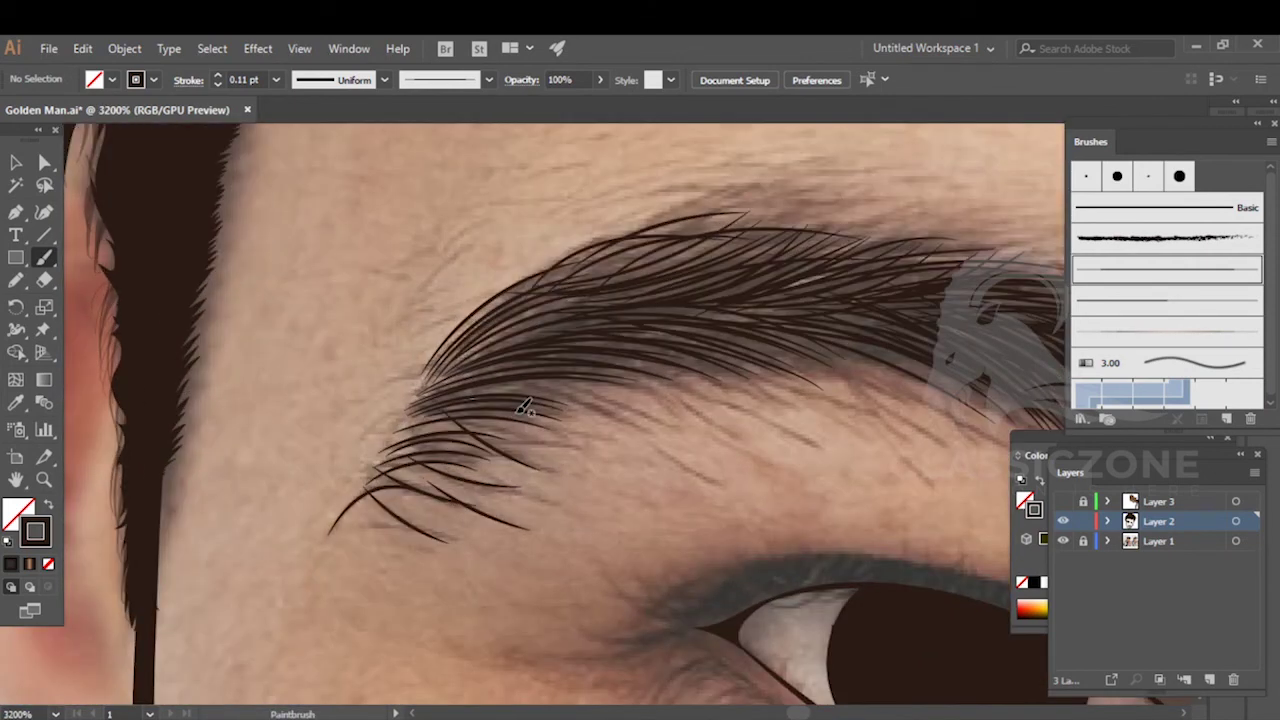
drag(573, 427, 551, 417)
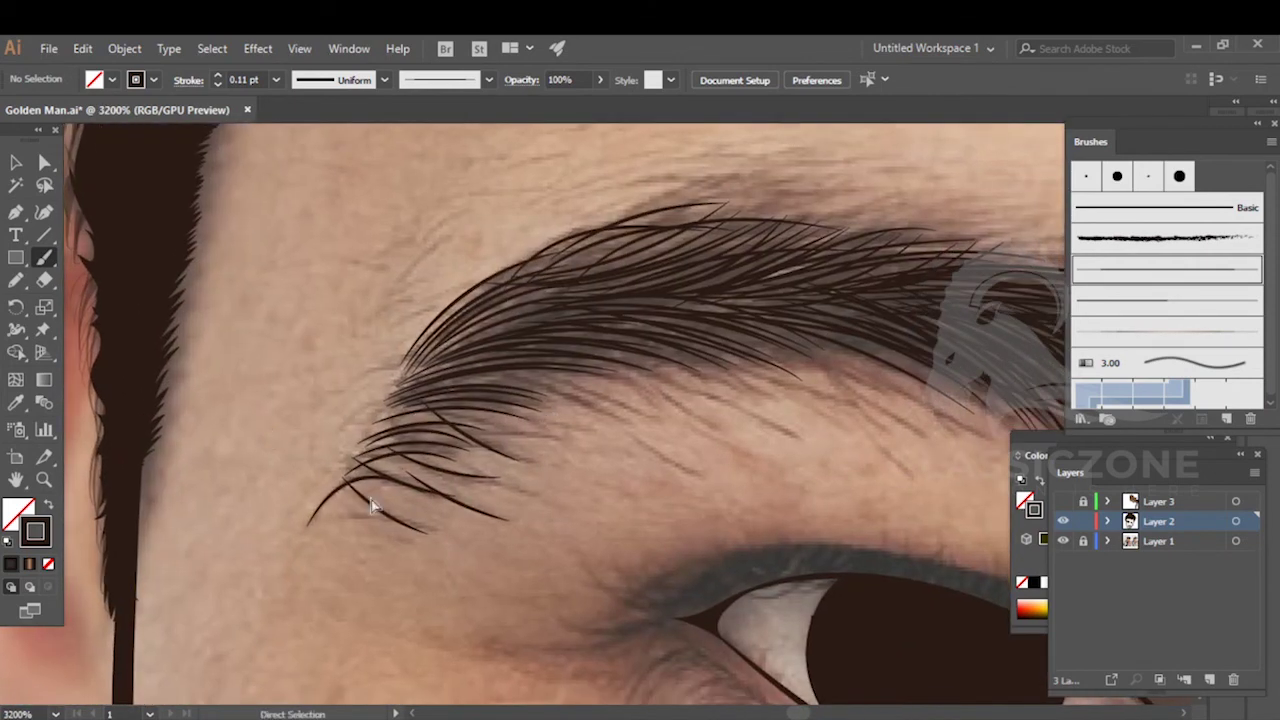
drag(271, 429, 445, 544)
click(16, 162)
click(485, 524)
click(349, 471)
click(235, 79)
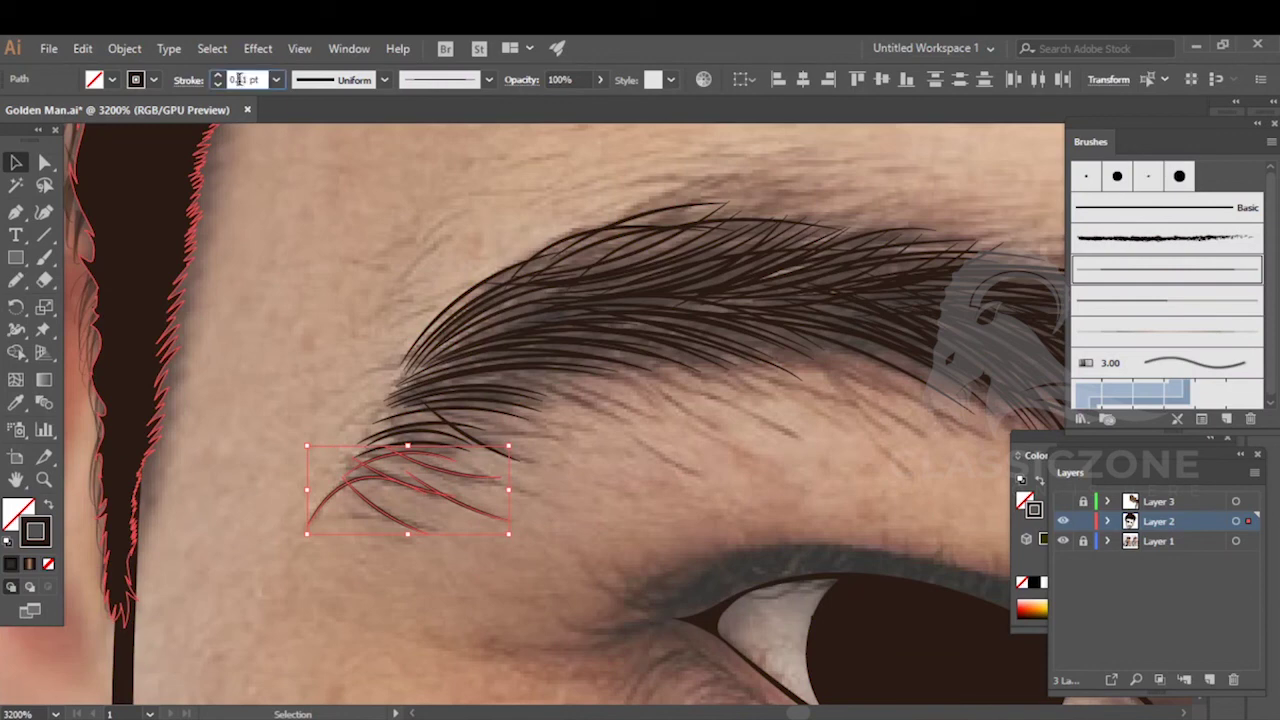
key(Return)
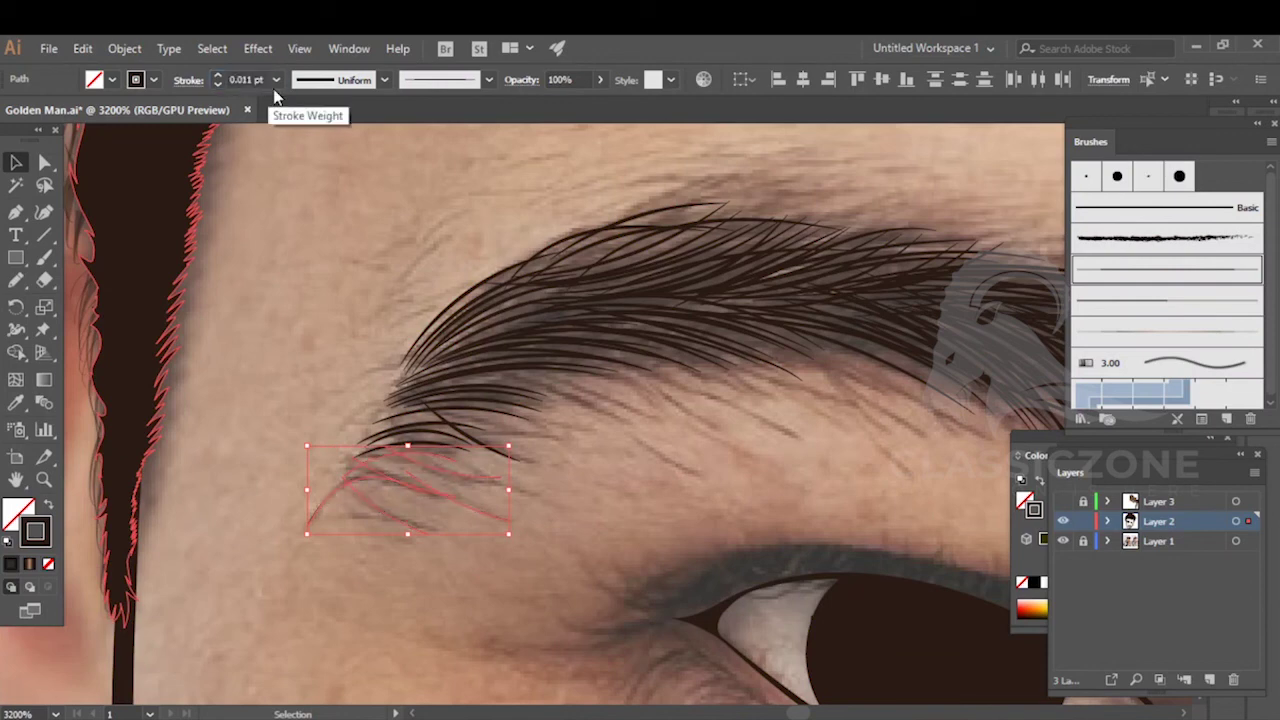
click(641, 408)
key(space)
drag(882, 417, 528, 396)
drag(698, 402, 430, 322)
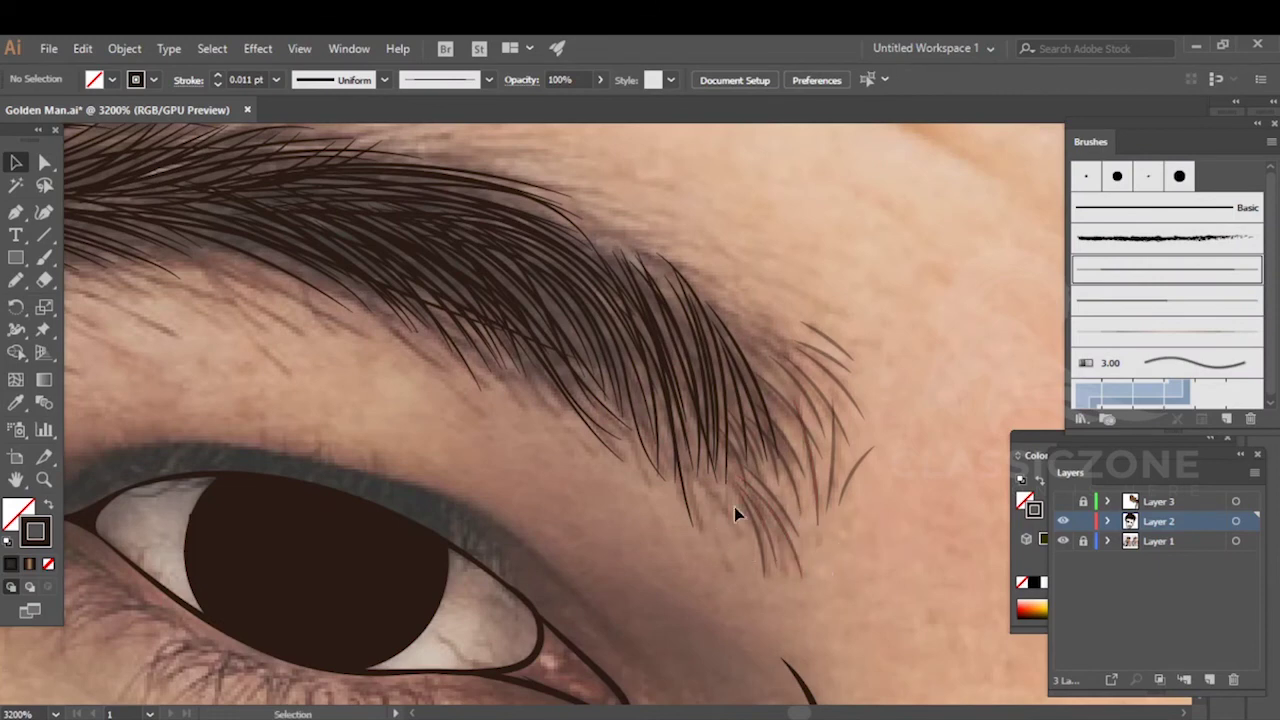
- Inspect the left eyebrow's line work with the Layer 1 photo hidden, and compare both brow areas with the photo shown again
click(1063, 541)
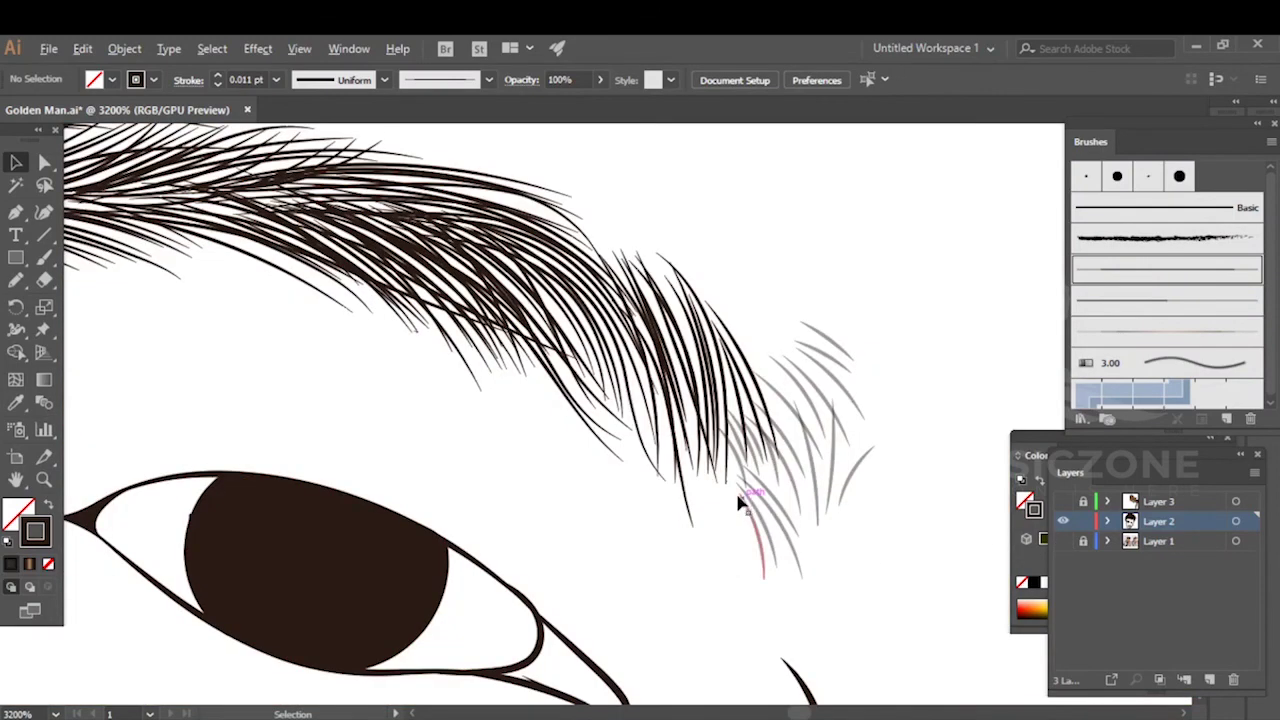
scroll(735, 495, down, 2)
scroll(738, 492, down, 1)
key(space)
drag(768, 497, 531, 463)
drag(695, 492, 586, 443)
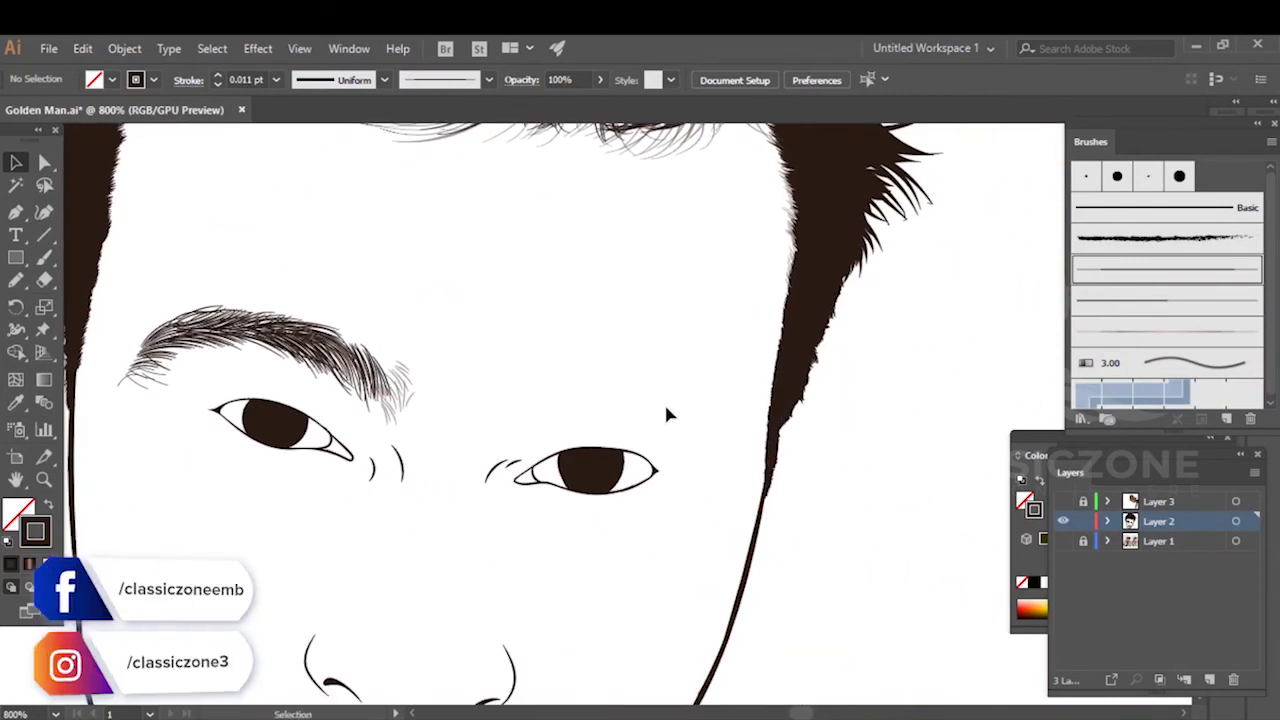
click(1063, 541)
drag(751, 394, 729, 374)
drag(626, 361, 822, 377)
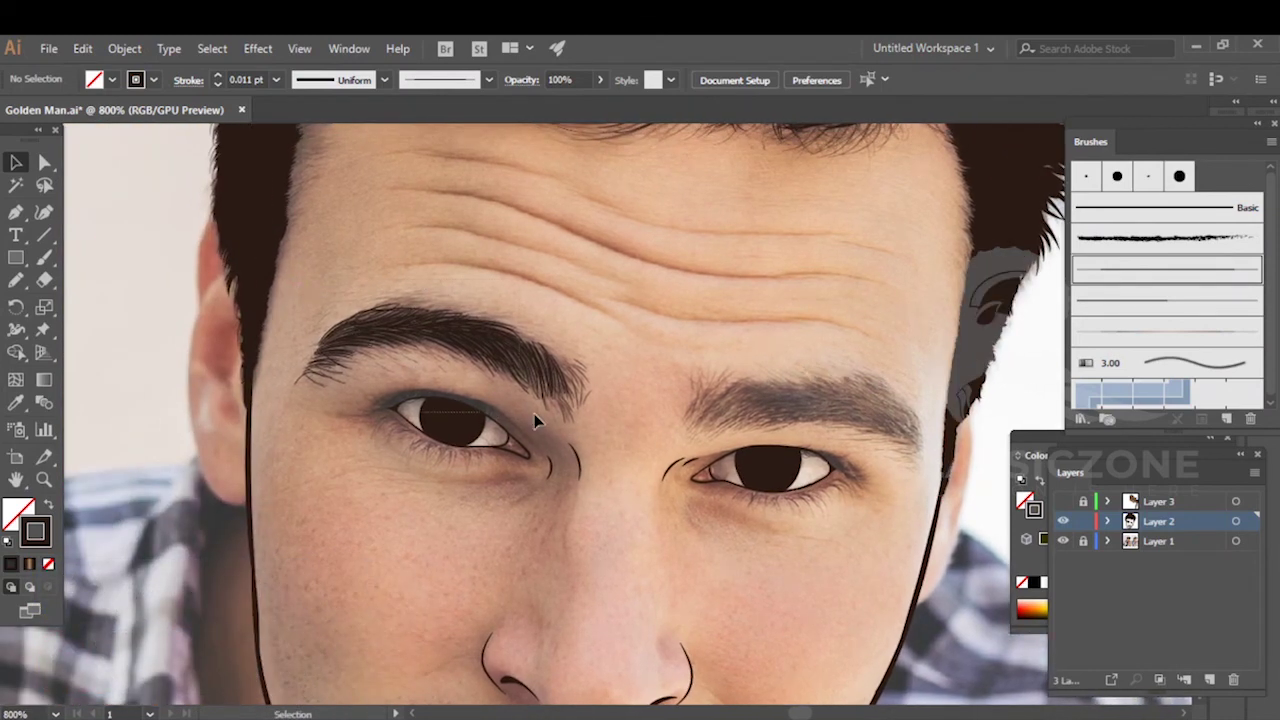
- Select all the hairs of the left eyebrow, removing the eye outline and iris paths from the selection
drag(623, 417, 479, 446)
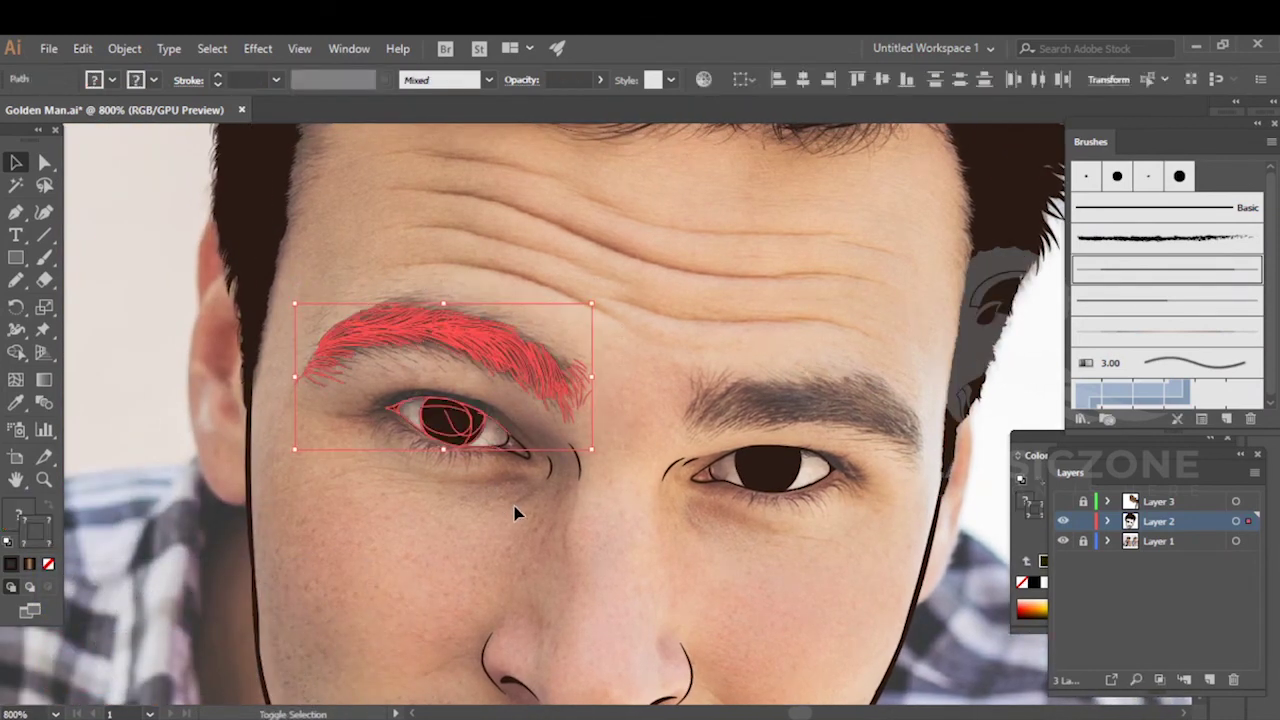
drag(379, 404, 495, 473)
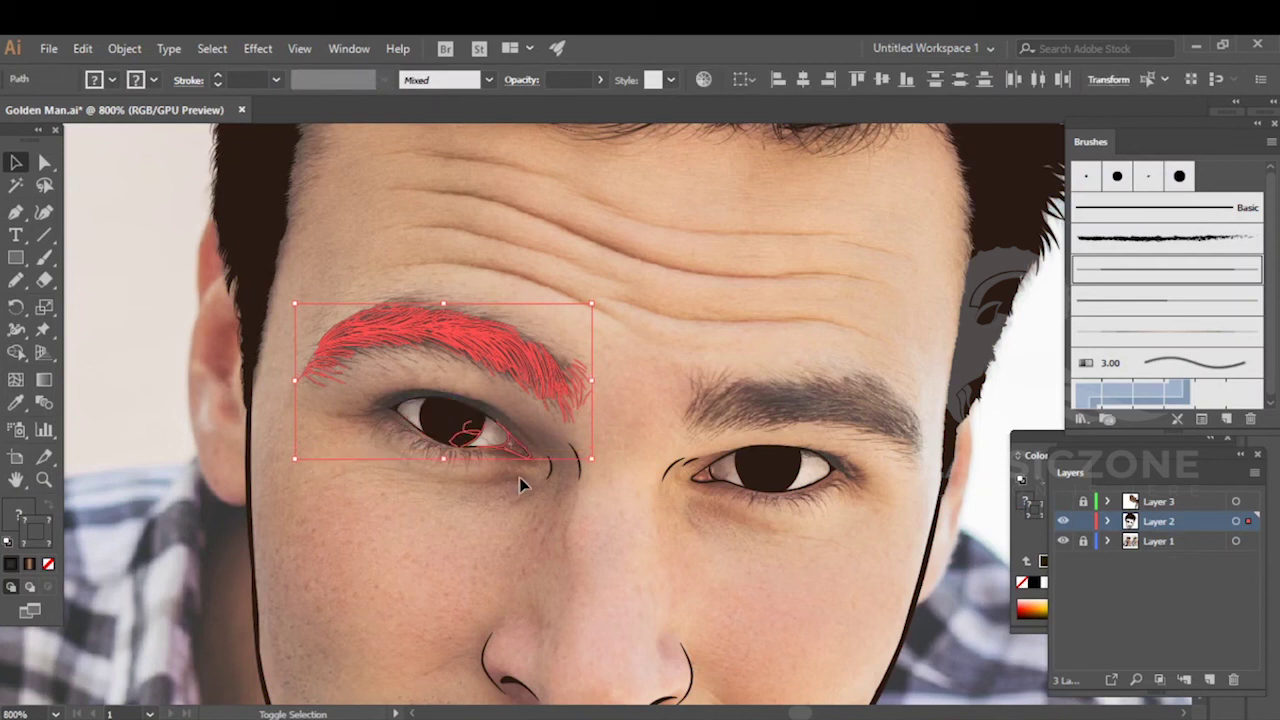
shift+click(519, 435)
shift+click(512, 437)
shift+click(474, 429)
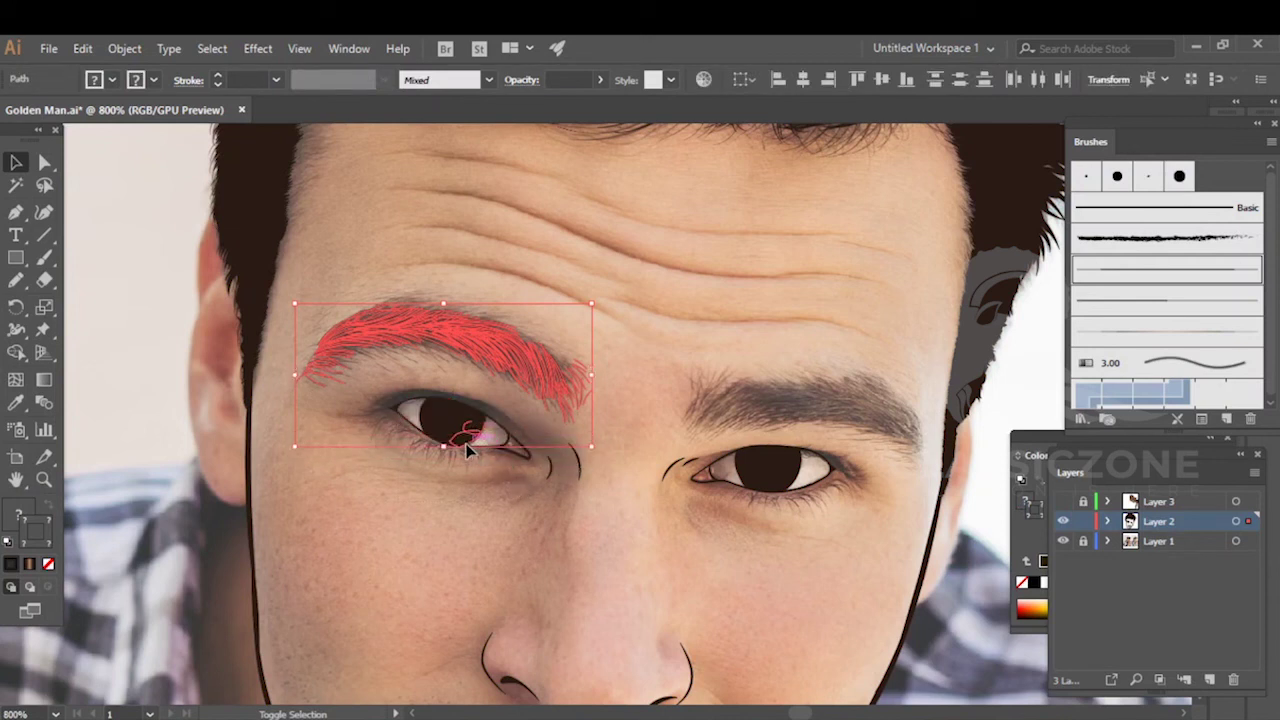
scroll(476, 433, up, 3)
shift+click(465, 440)
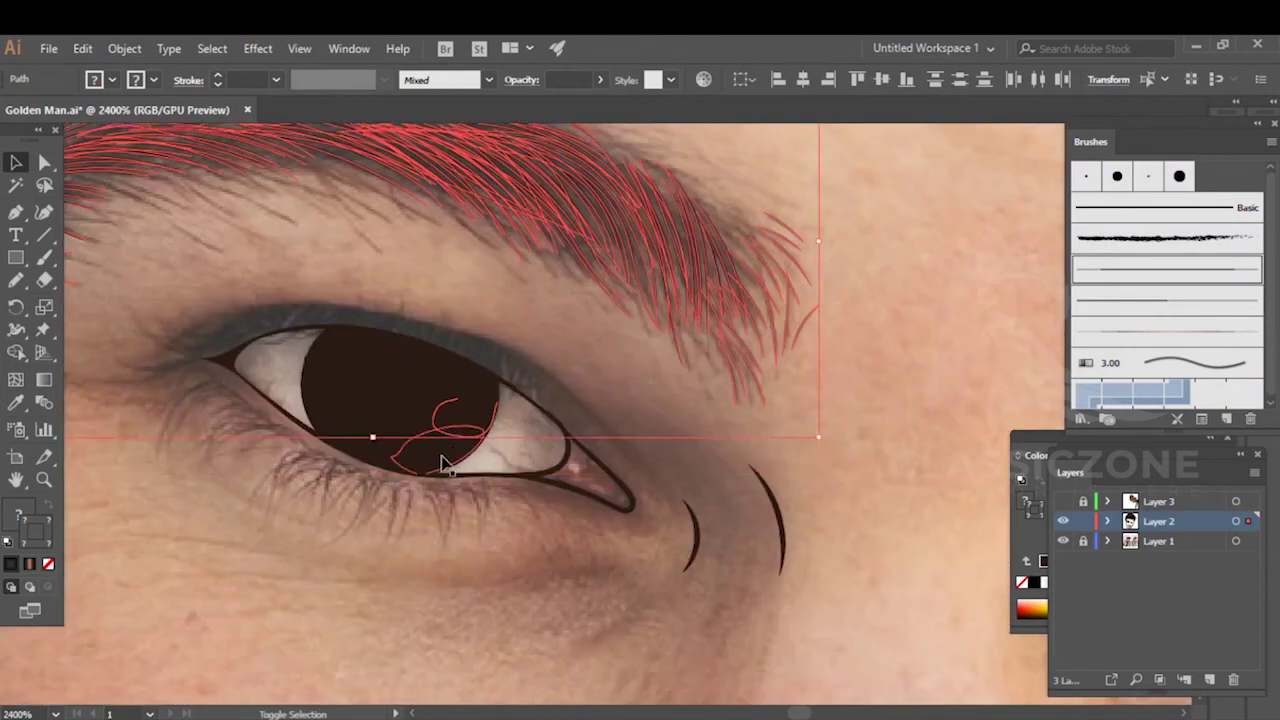
shift+click(455, 420)
scroll(452, 498, down, 4)
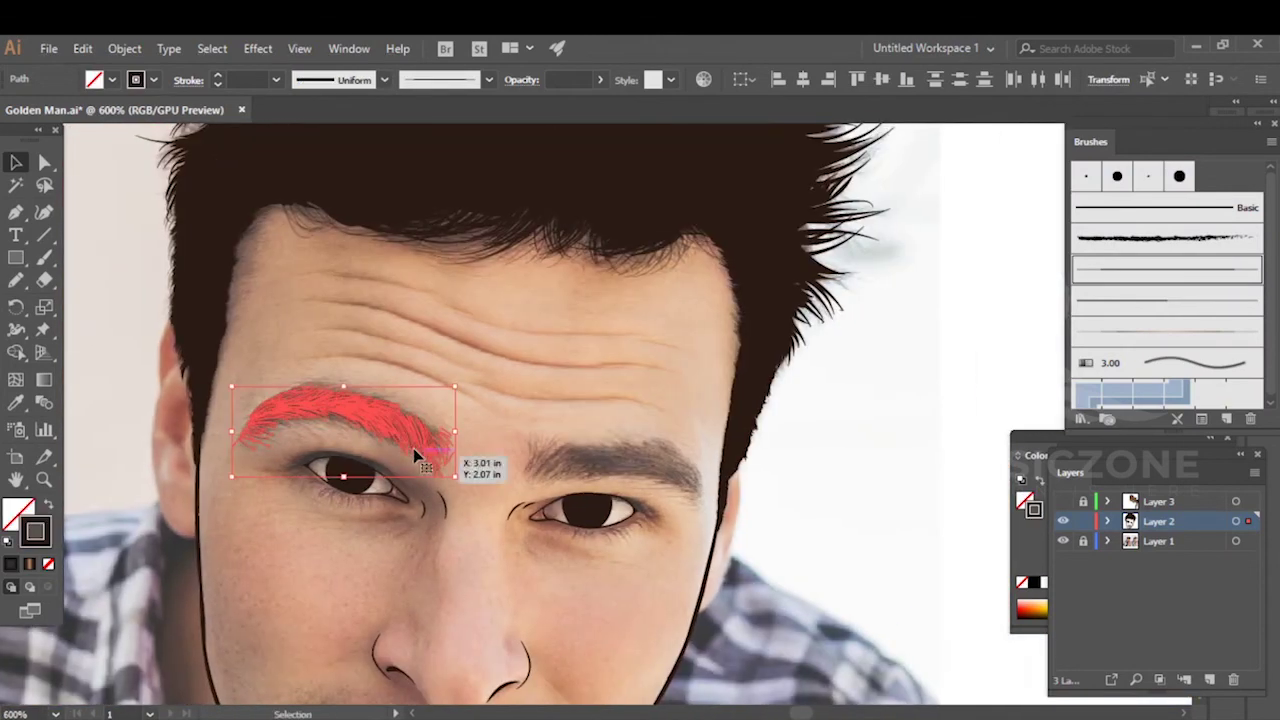
- Place a copy of the selected left eyebrow above the right eye and reflect it left to right
drag(394, 451, 628, 448)
right_click(628, 448)
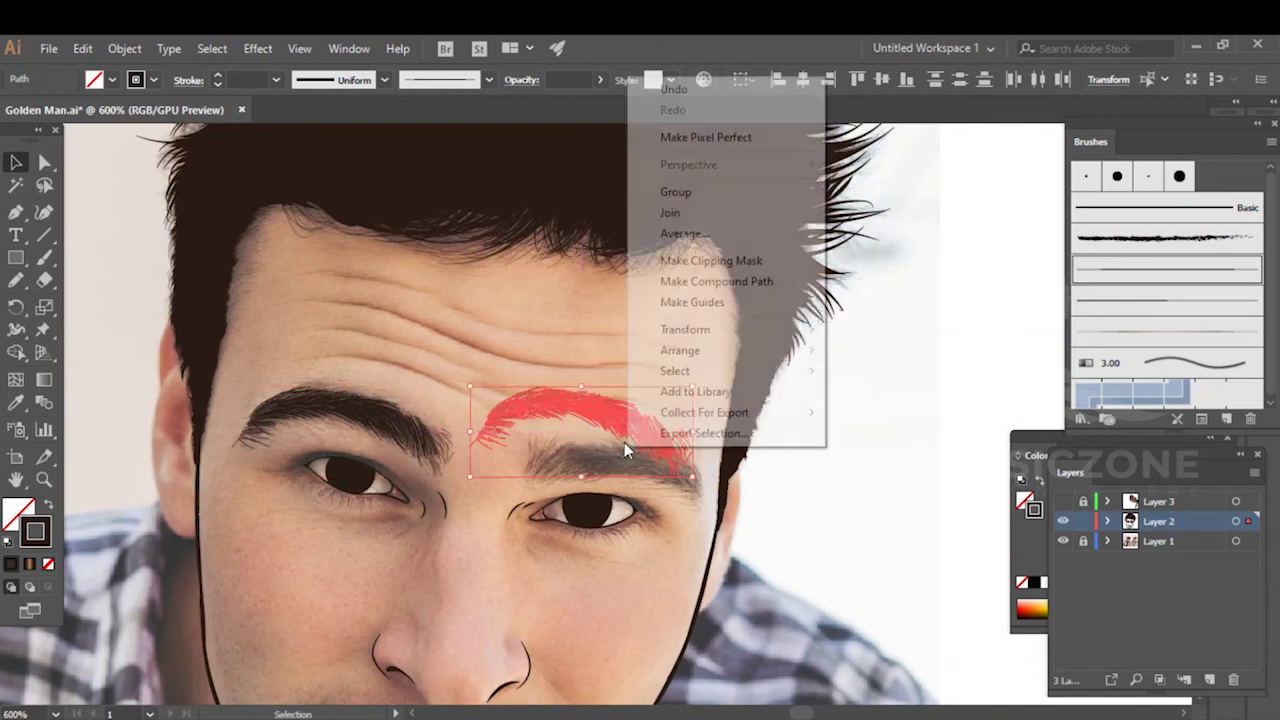
mouse_move(714, 335)
click(928, 400)
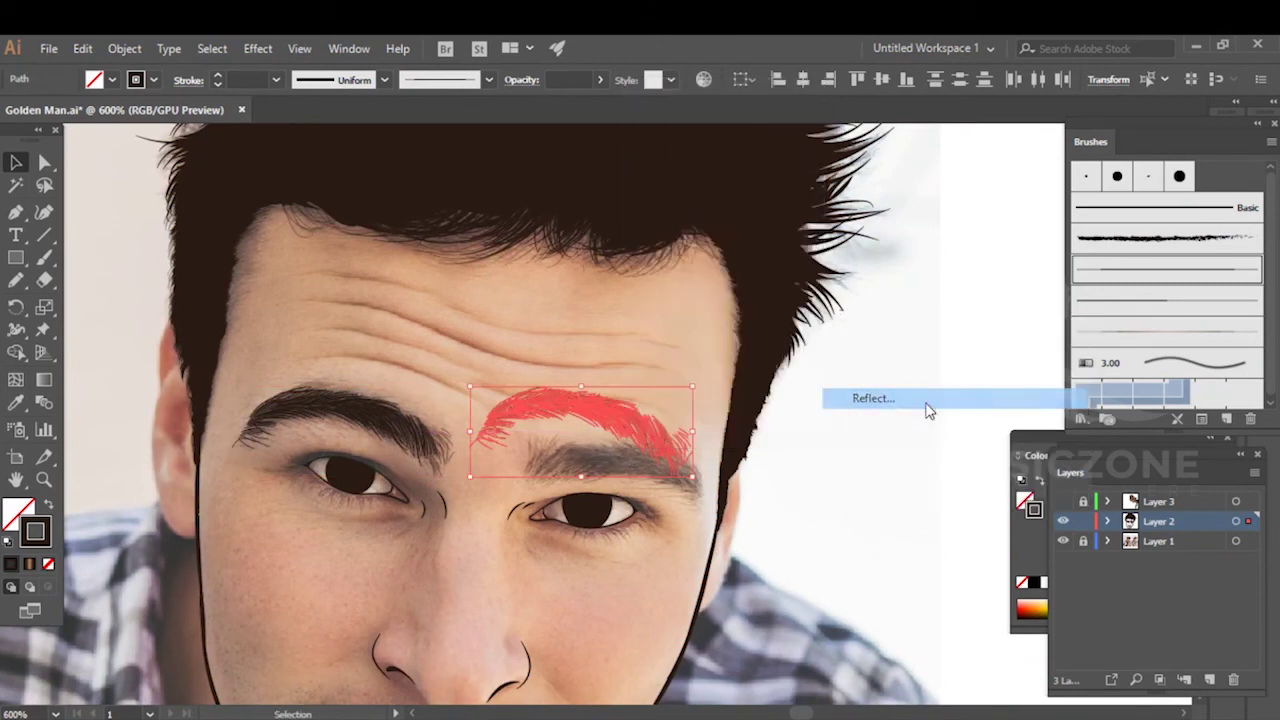
click(672, 508)
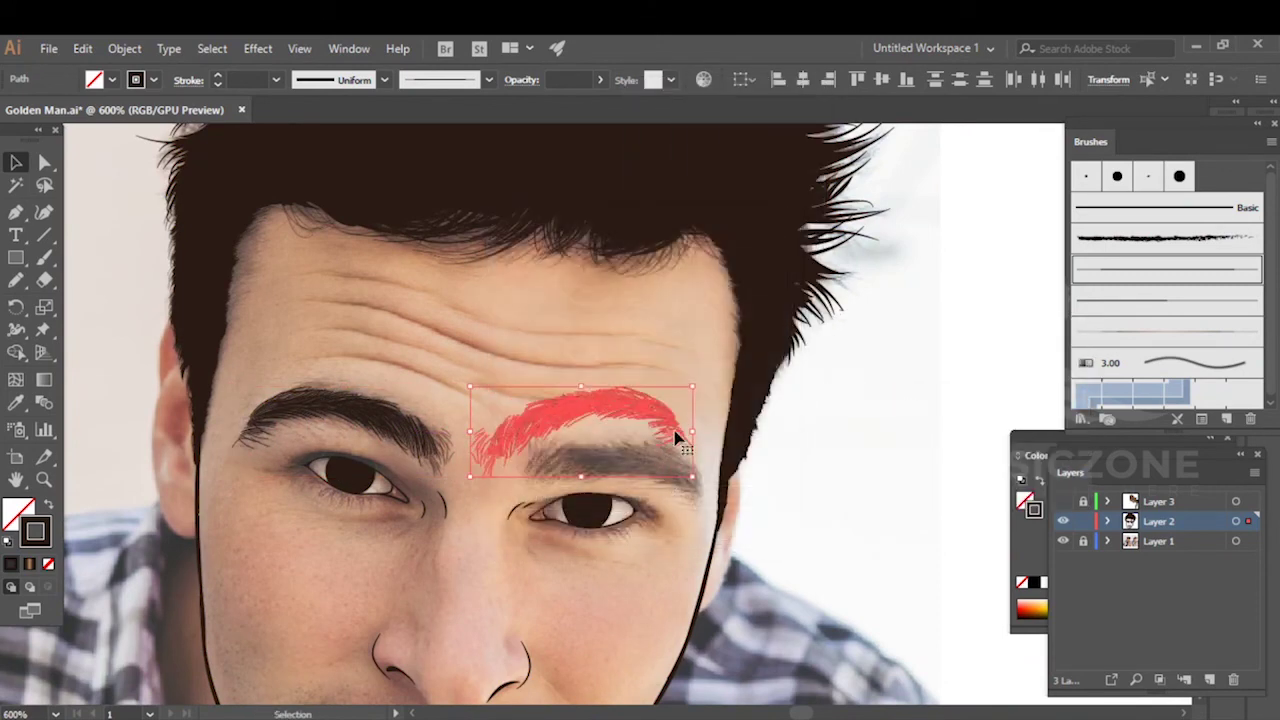
- Move the mirrored eyebrow onto the photo's right eyebrow and rotate it clockwise to follow the brow's slope
scroll(680, 434, up, 2)
drag(665, 416, 737, 467)
drag(746, 368, 786, 423)
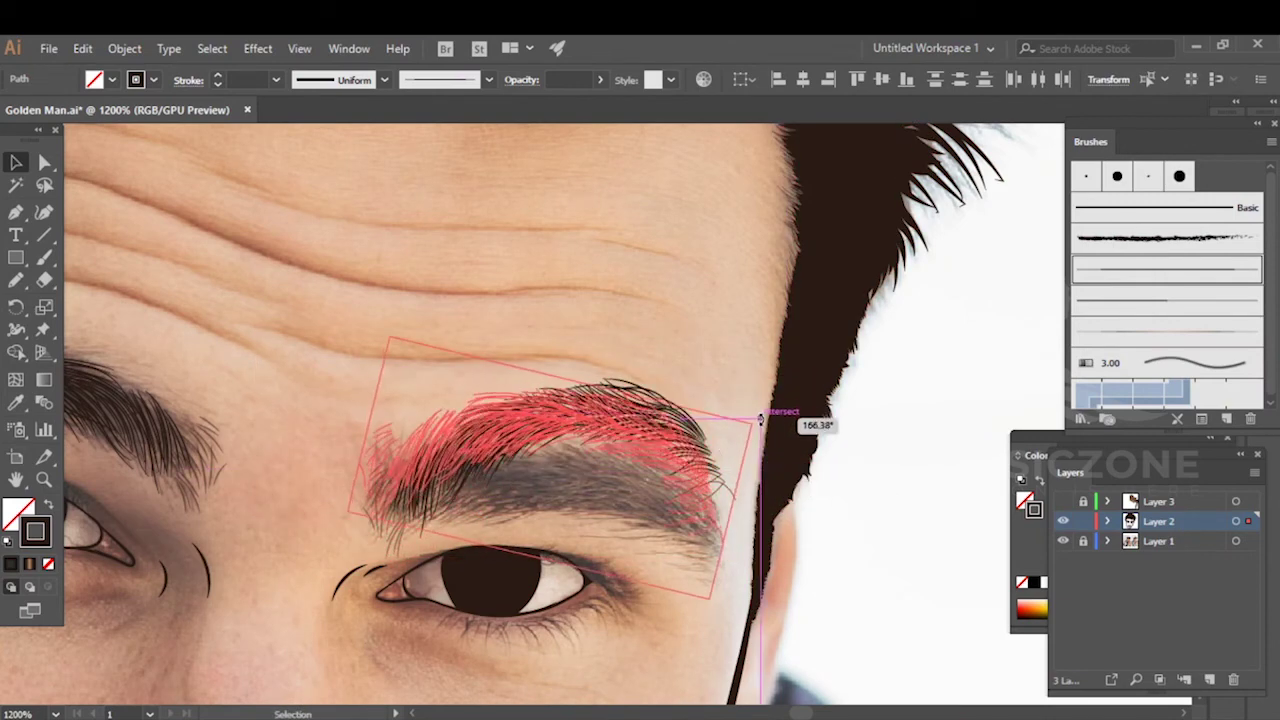
drag(634, 449, 651, 472)
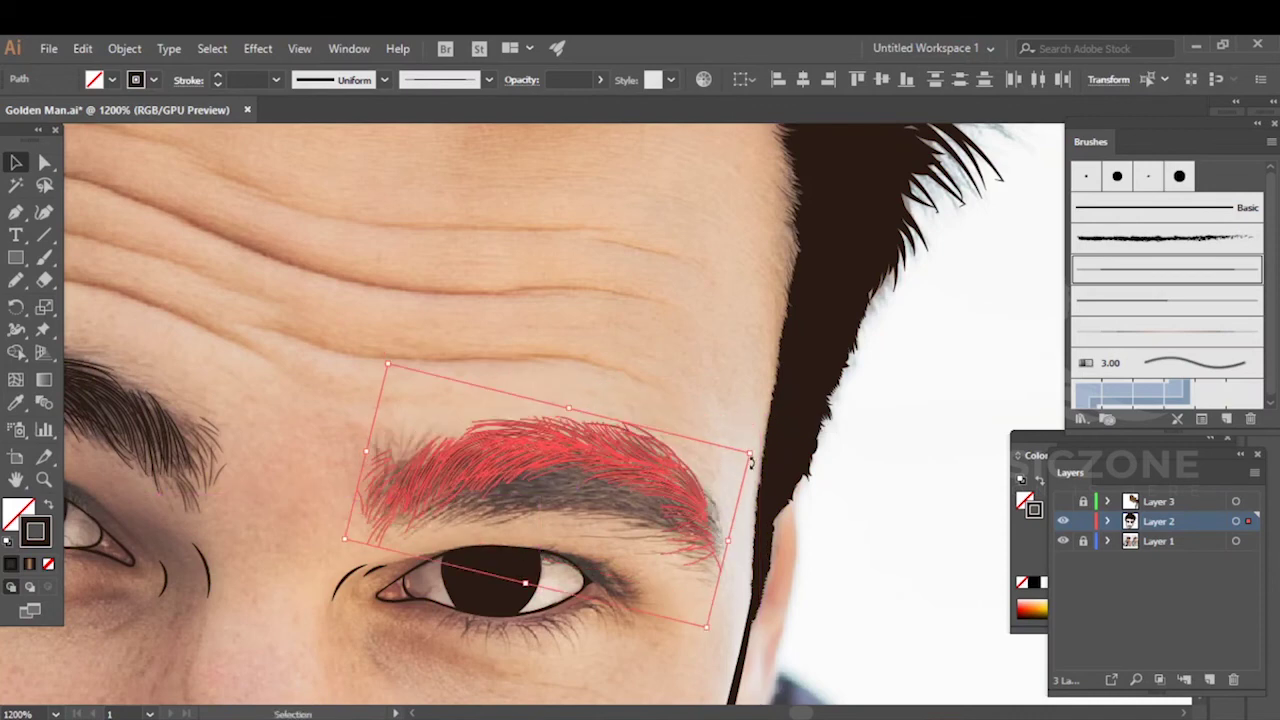
- Flatten the right eyebrow's height, stretch it slightly wider and fine-tune its rotation and position to fit the photo's brow
drag(568, 408, 563, 437)
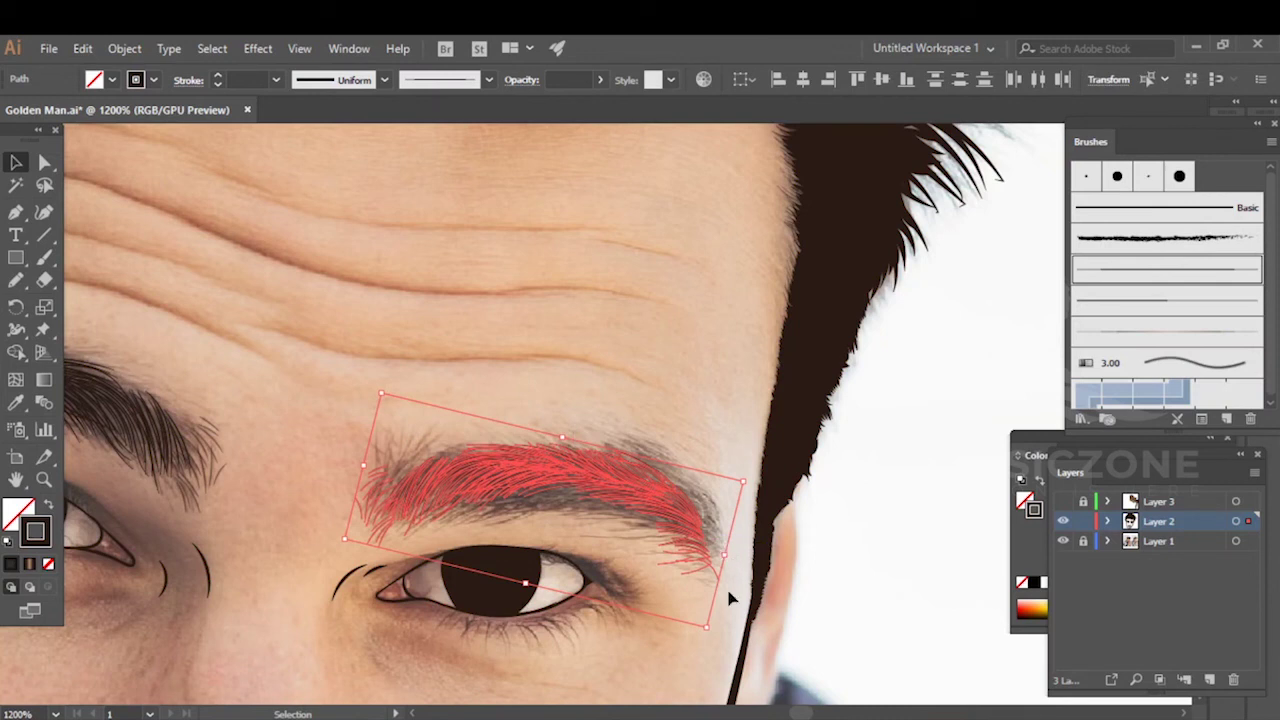
drag(706, 638, 710, 624)
drag(525, 484, 527, 470)
drag(732, 538, 738, 536)
mouse_move(561, 425)
mouse_down()
mouse_move(552, 471)
mouse_move(566, 439)
mouse_up()
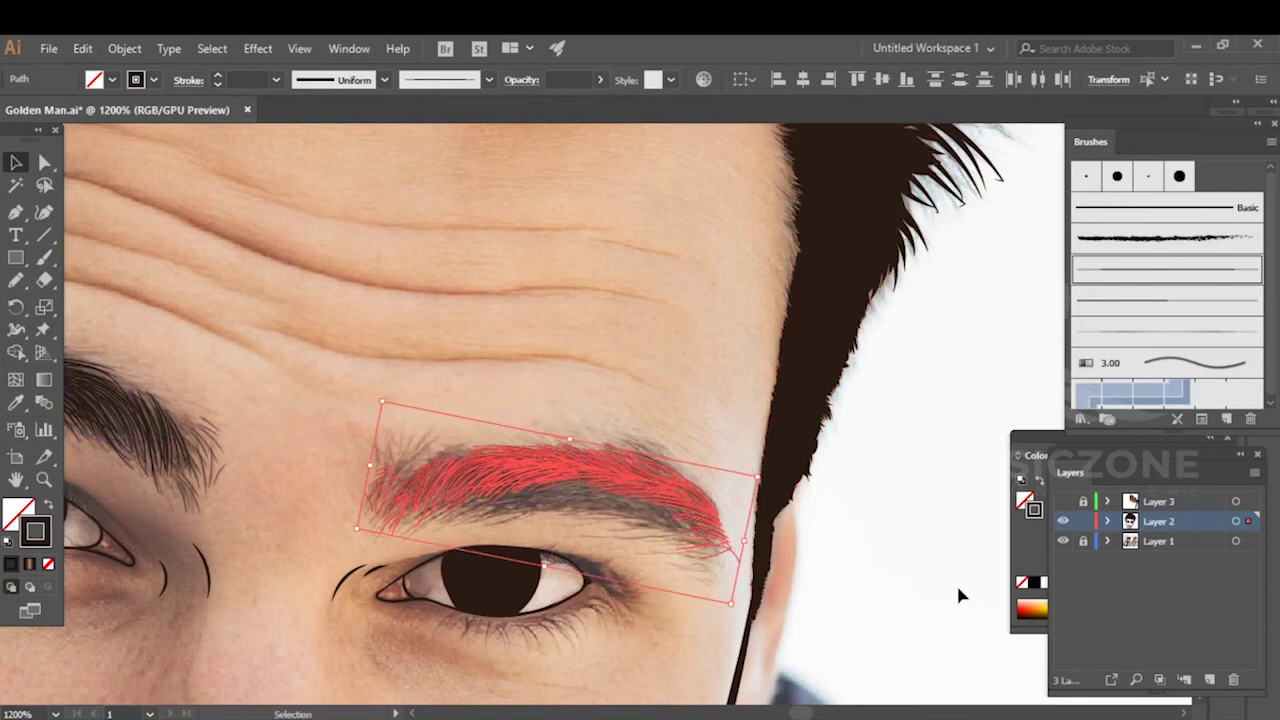
- Deselect the right eyebrow and review both eyebrows across the whole portrait with the Layer 1 photo alternately hidden and shown
click(1063, 543)
click(899, 564)
scroll(767, 556, down, 3)
drag(789, 558, 716, 411)
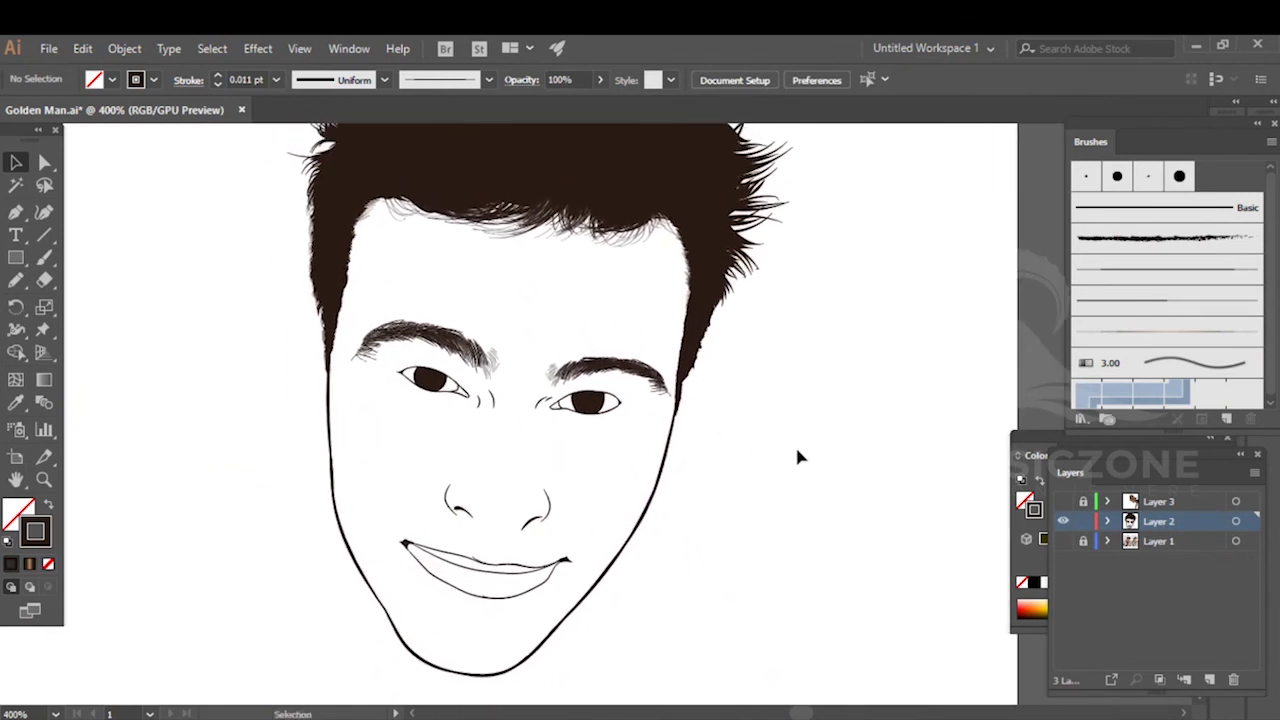
drag(795, 444, 814, 522)
scroll(814, 505, down, 2)
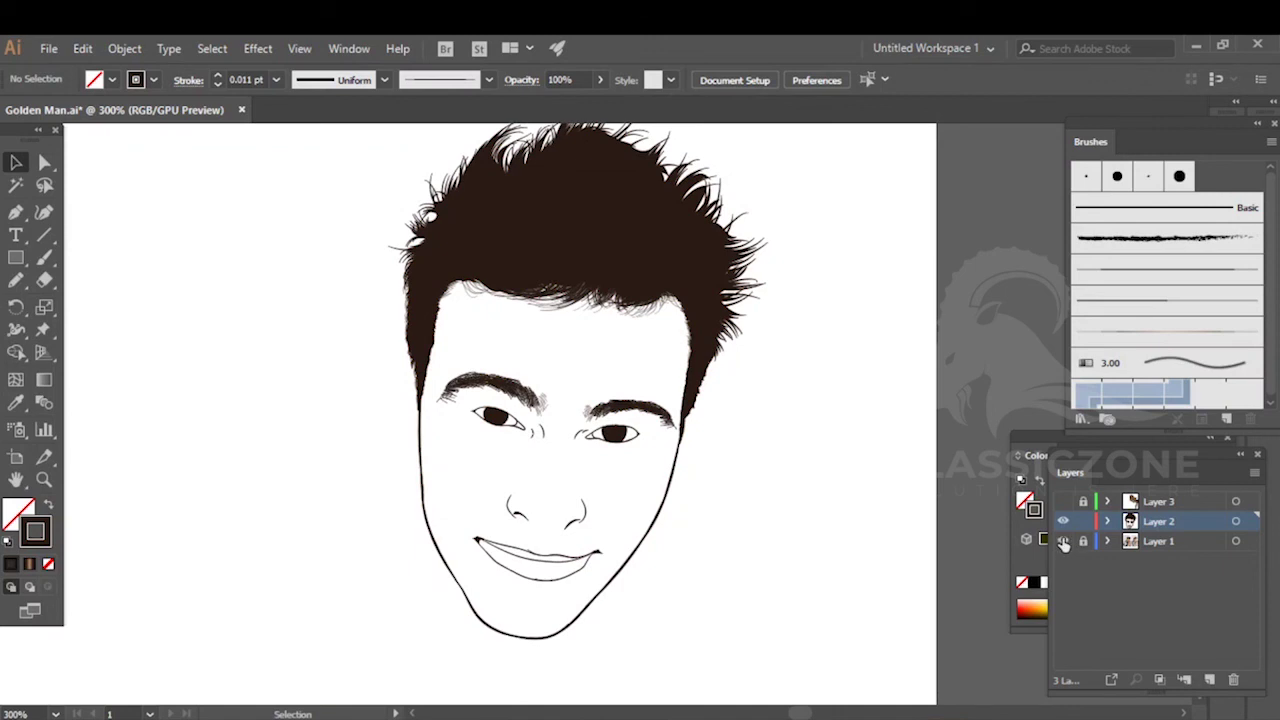
click(1063, 541)
drag(797, 451, 806, 449)
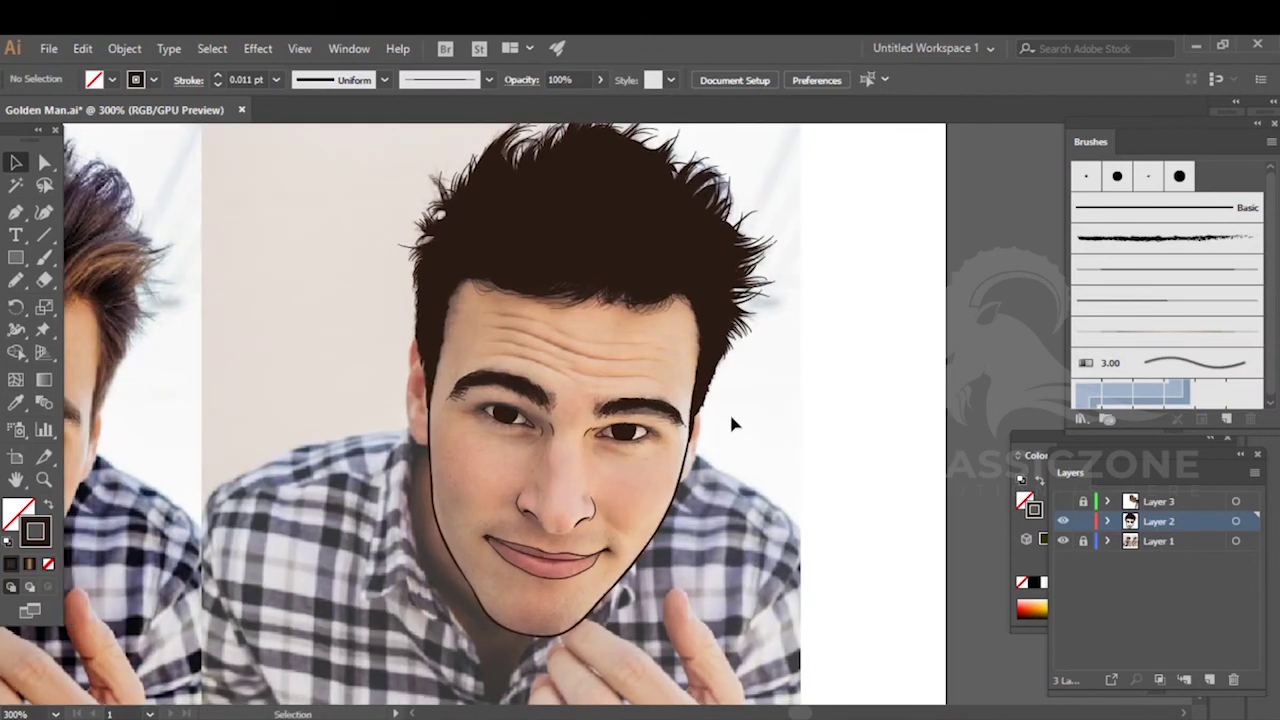
drag(650, 444, 642, 418)
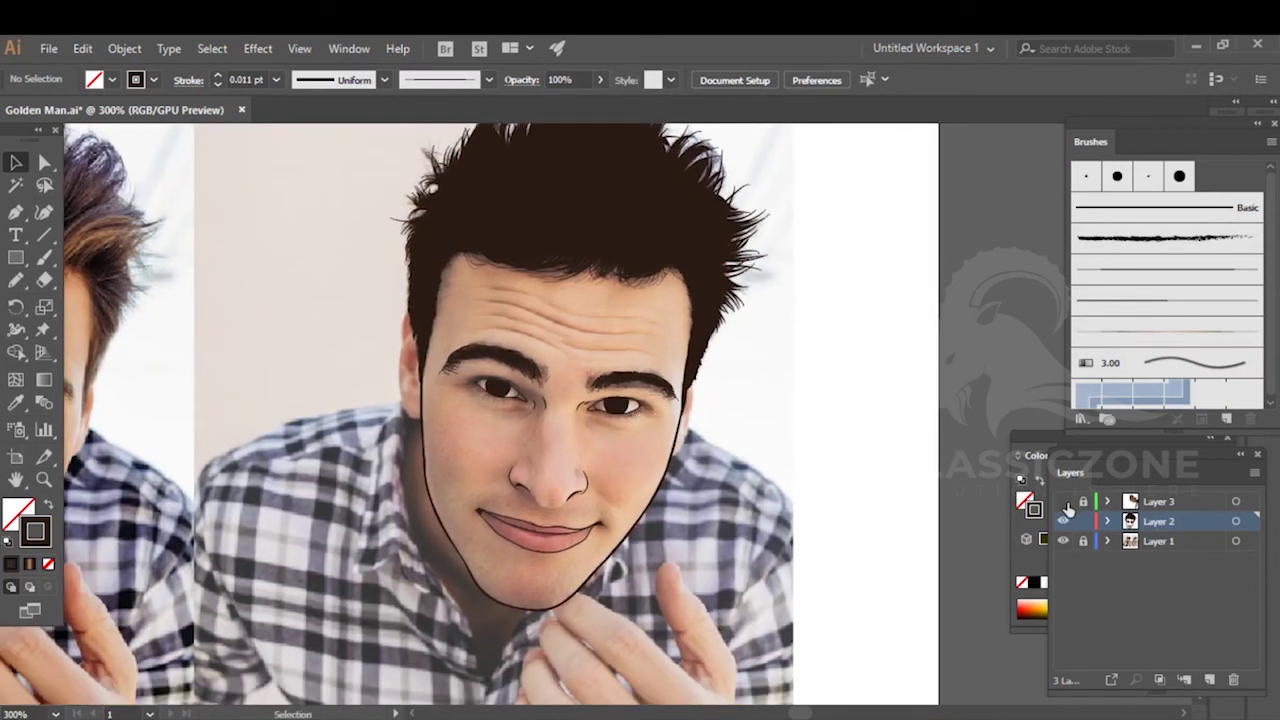
click(1063, 541)
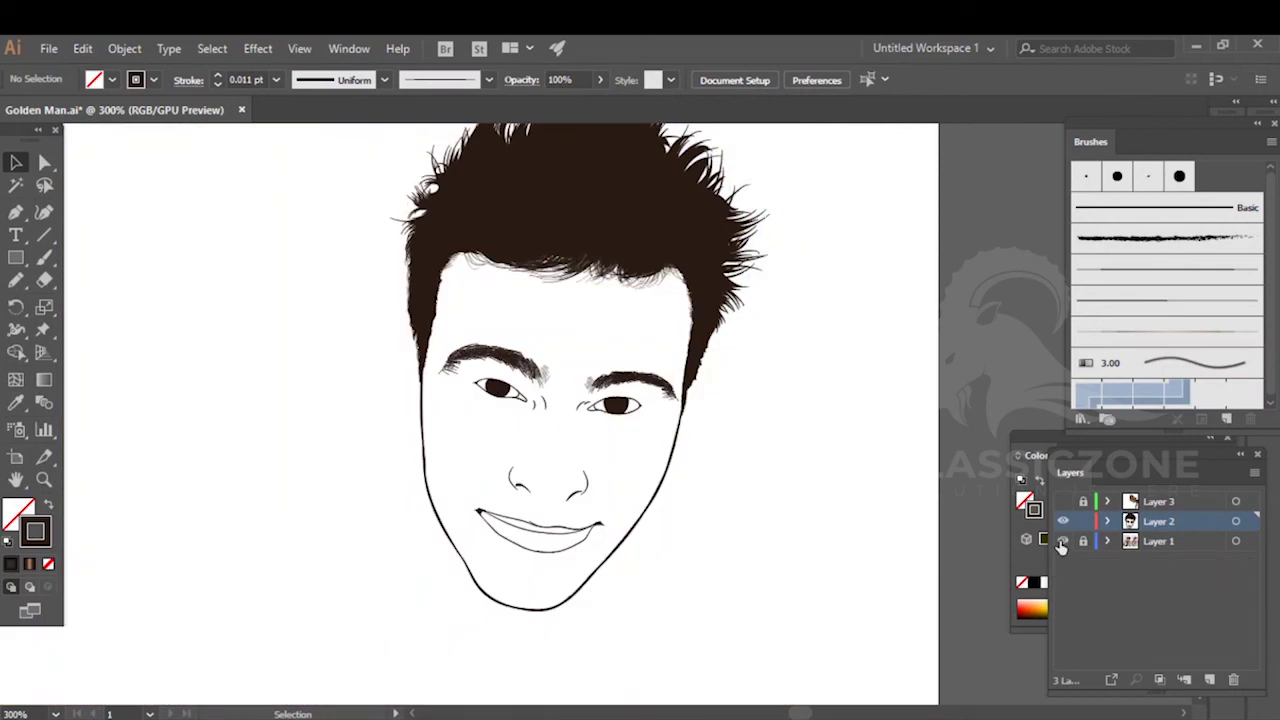
click(1063, 541)
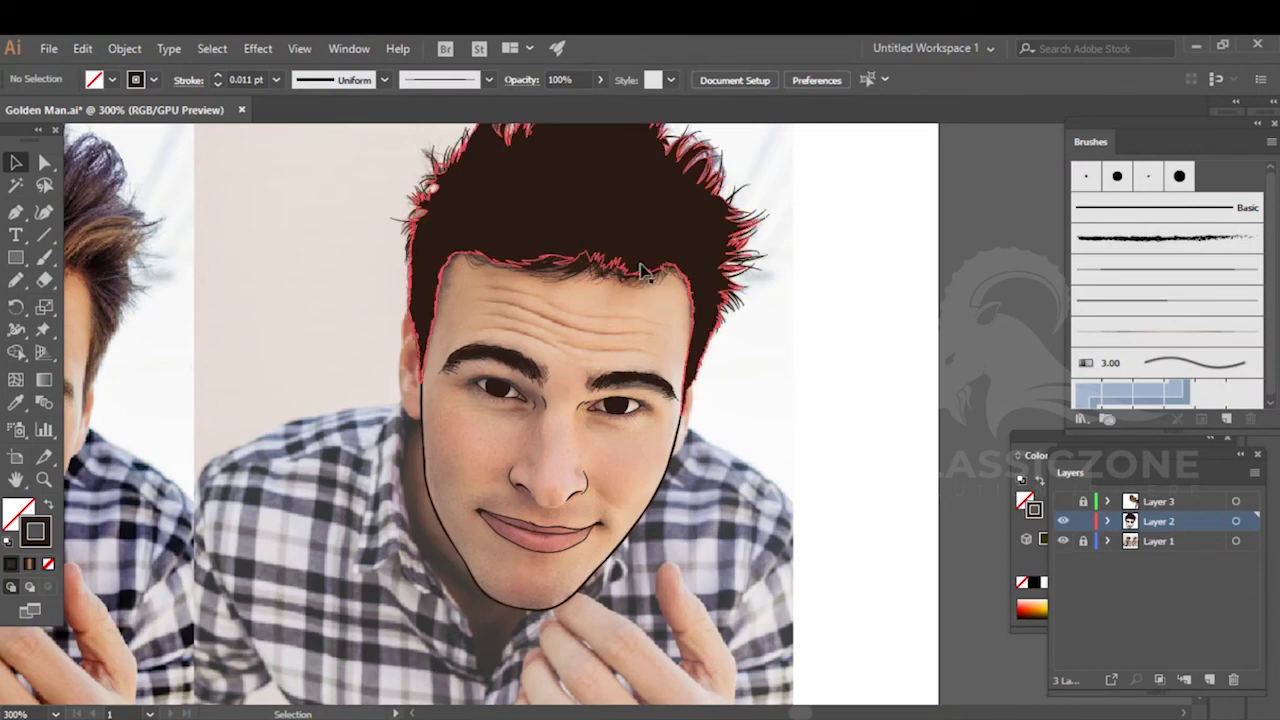
drag(593, 298, 620, 371)
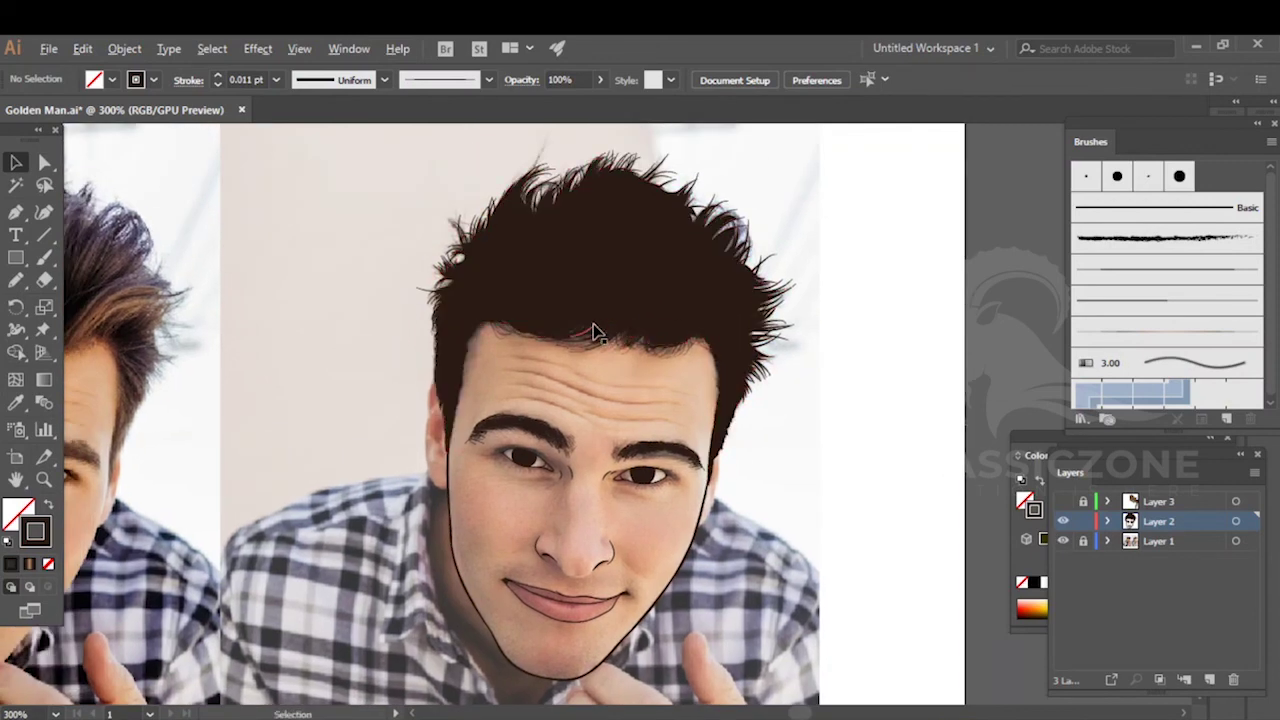
scroll(595, 255, down, 1)
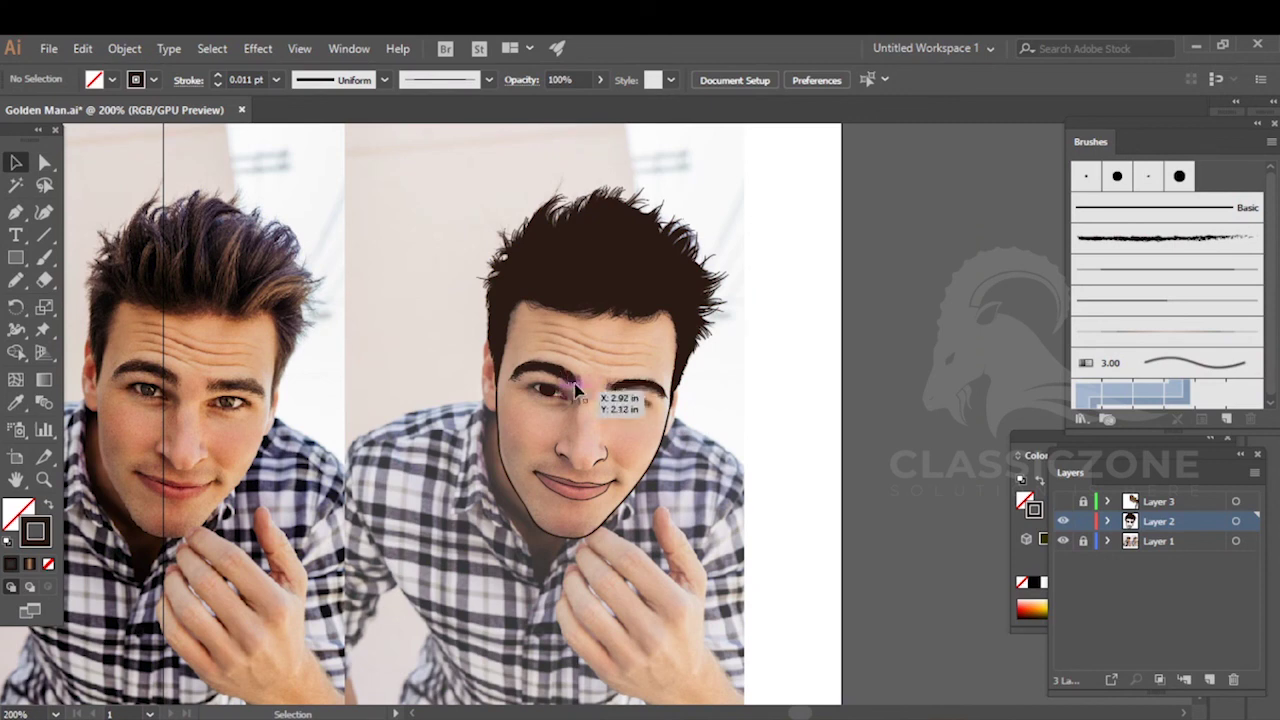
click(1063, 541)
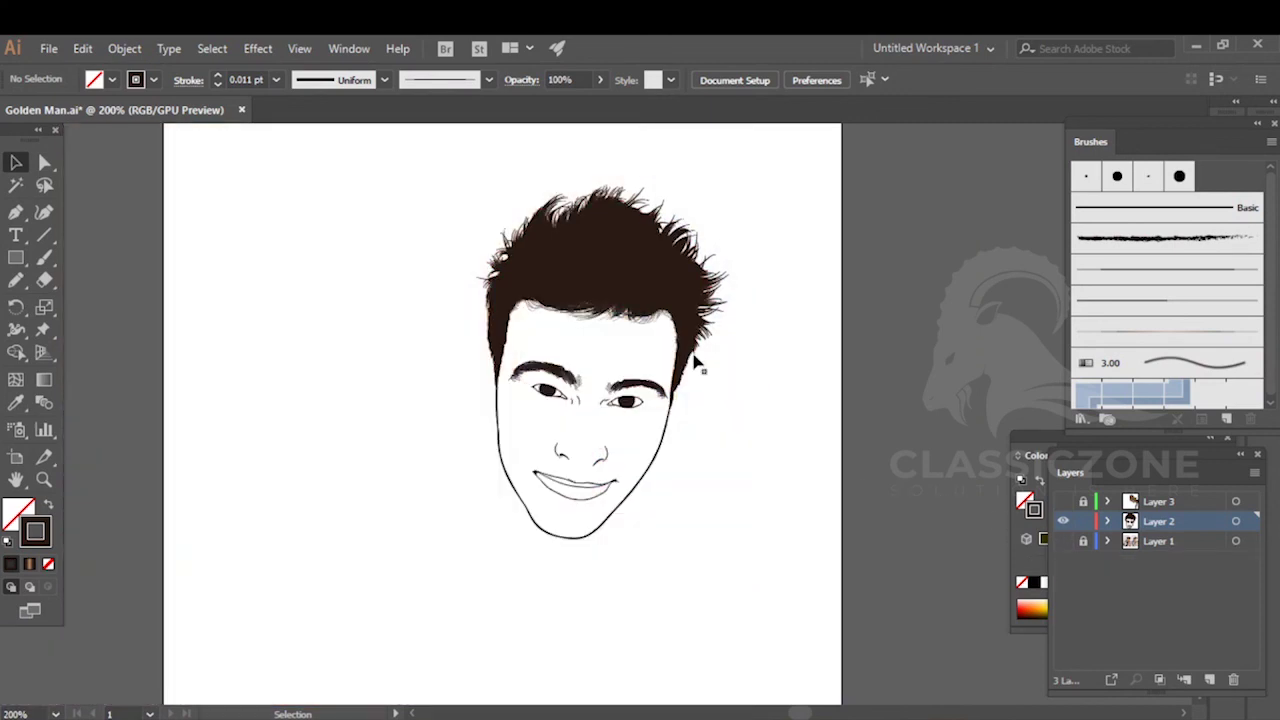